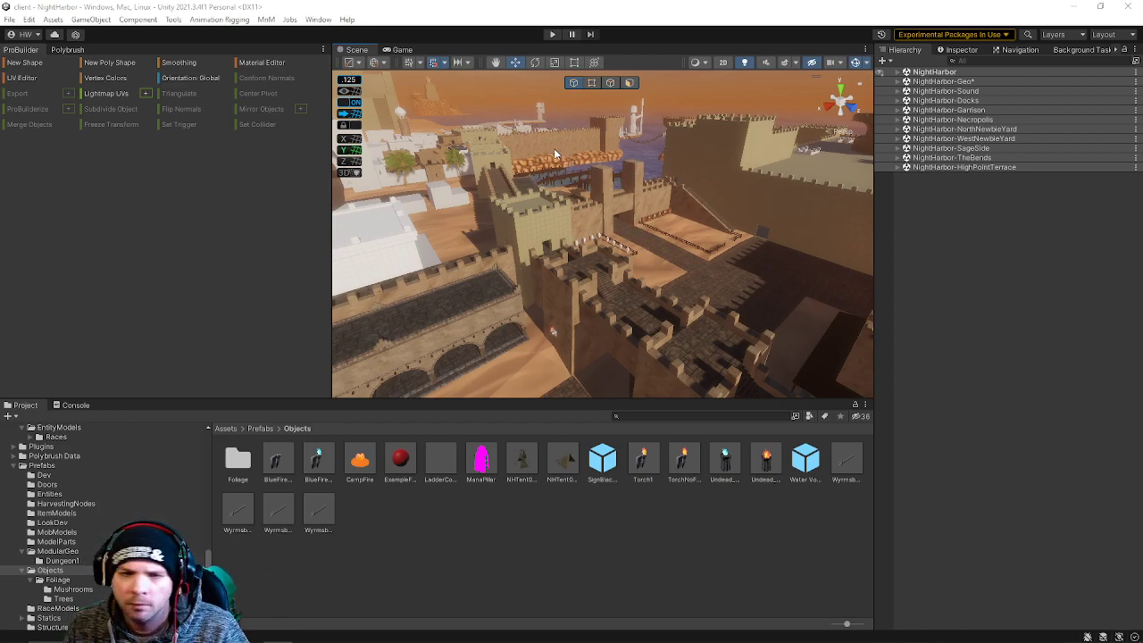
# Select the City Illuminator's Guild sign and move it across the scene toward the walled courtyard.
pyautogui.moveTo(551, 243); pyautogui.dragTo(521, 199, button='right')
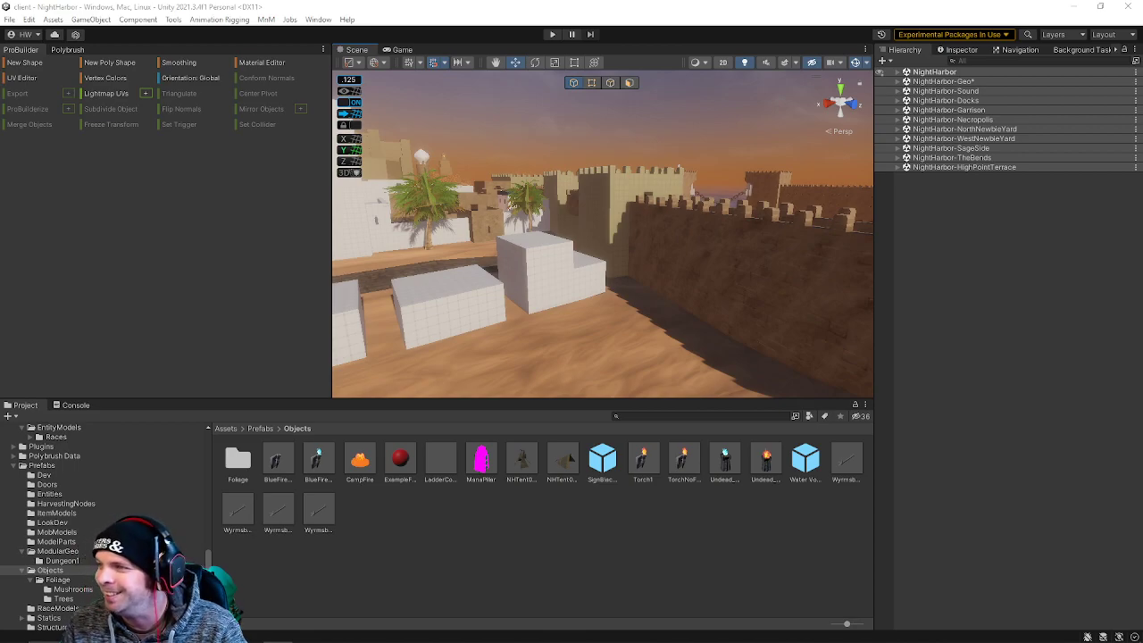
pyautogui.moveTo(633, 238); pyautogui.dragTo(1105, 253, button='right')
pyautogui.click(673, 160)
pyautogui.moveTo(673, 161); pyautogui.dragTo(690, 292, button='right')
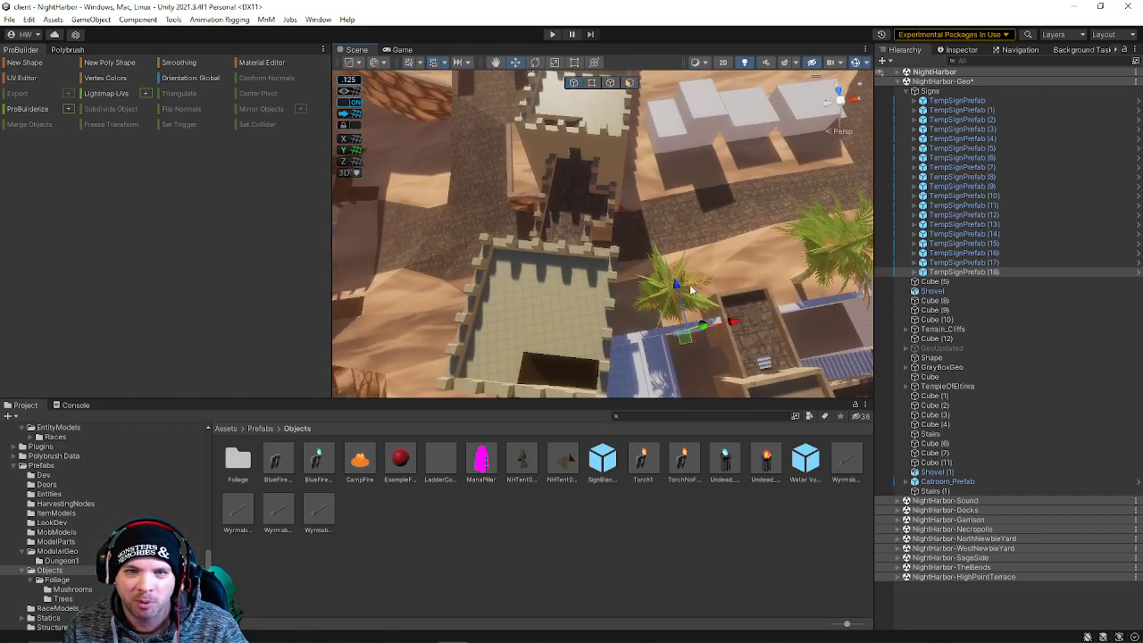
pyautogui.moveTo(680, 289); pyautogui.dragTo(623, 85)
pyautogui.moveTo(625, 219); pyautogui.dragTo(604, 107, button='right')
pyautogui.moveTo(671, 302); pyautogui.dragTo(615, 169)
pyautogui.moveTo(633, 179); pyautogui.dragTo(585, 234, button='right')
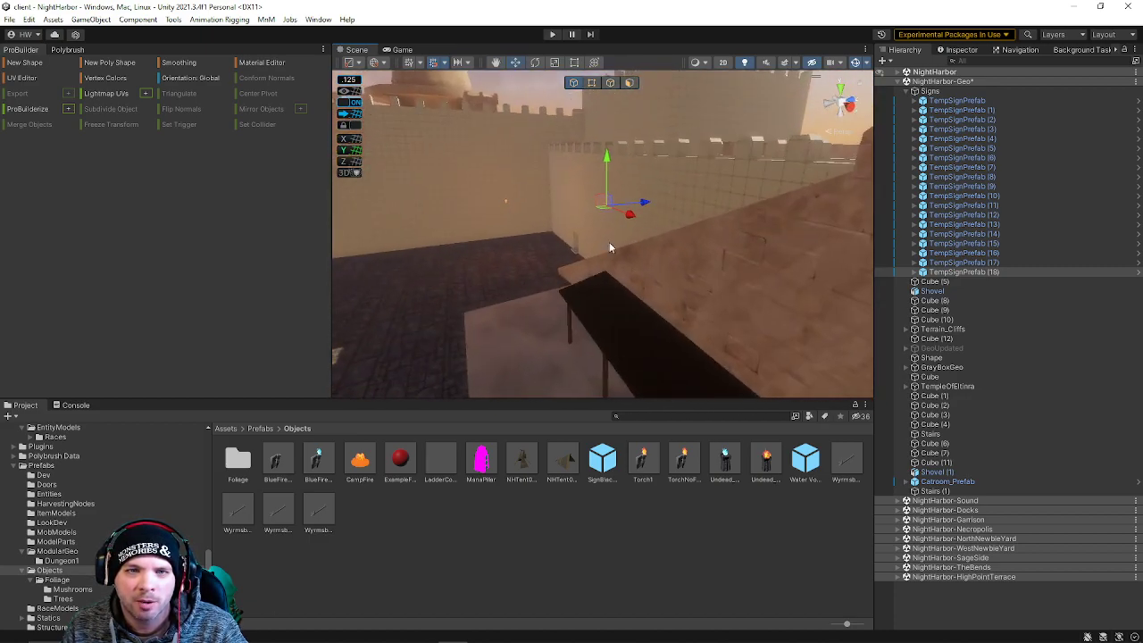
# Position the City Illuminator's Guild sign low on the courtyard wall beside the small doorway.
pyautogui.moveTo(646, 206); pyautogui.dragTo(608, 211)
pyautogui.moveTo(608, 211); pyautogui.dragTo(685, 242, button='right')
pyautogui.moveTo(670, 238); pyautogui.dragTo(669, 275)
pyautogui.moveTo(717, 328); pyautogui.dragTo(675, 322)
pyautogui.moveTo(676, 323); pyautogui.dragTo(721, 288, button='right')
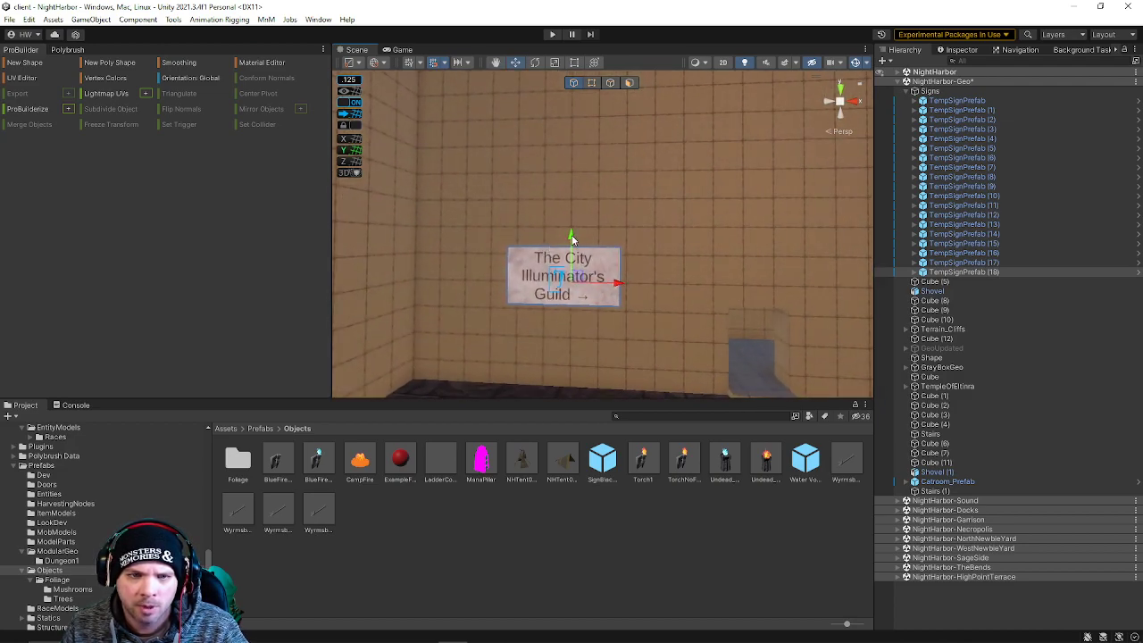
pyautogui.moveTo(572, 239); pyautogui.dragTo(566, 269)
pyautogui.moveTo(565, 271); pyautogui.dragTo(658, 283, button='right')
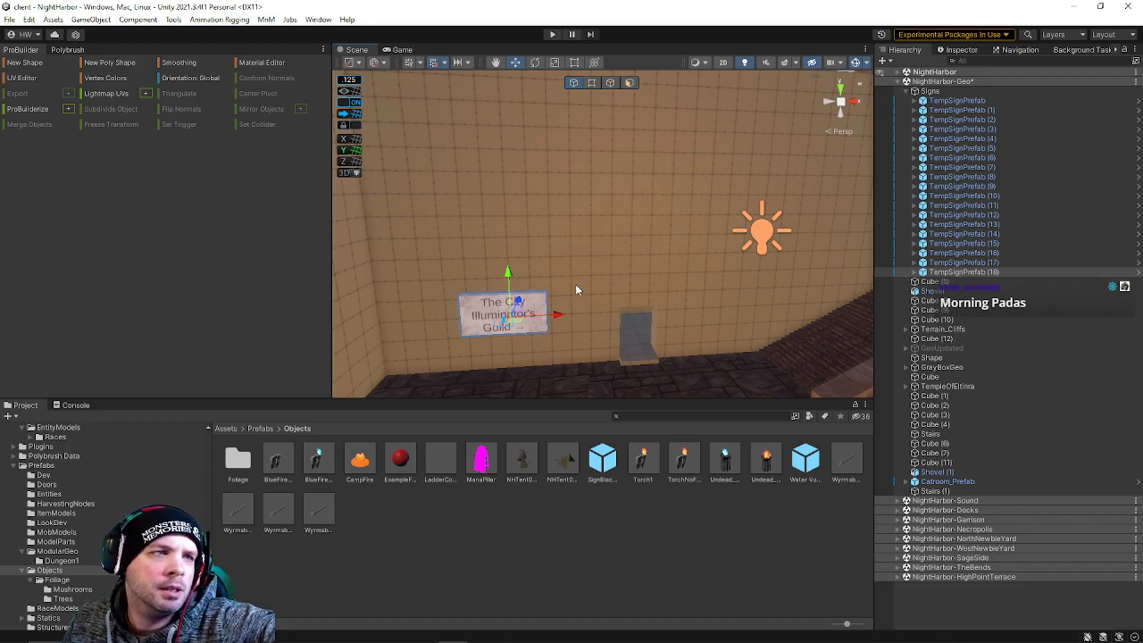
# Switch the handle orientation to Local and adjust the sign's depth against the wall.
pyautogui.moveTo(610, 299); pyautogui.dragTo(703, 343, button='right')
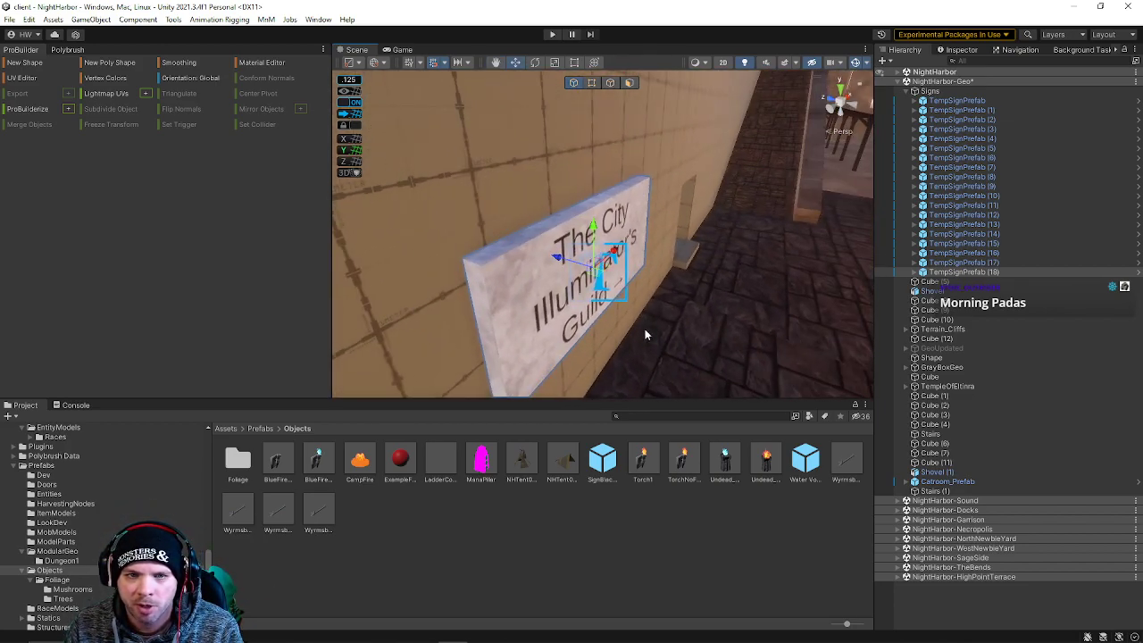
pyautogui.moveTo(561, 259)
pyautogui.mouseDown()
pyautogui.moveTo(534, 253)
pyautogui.moveTo(549, 261)
pyautogui.mouseUp()
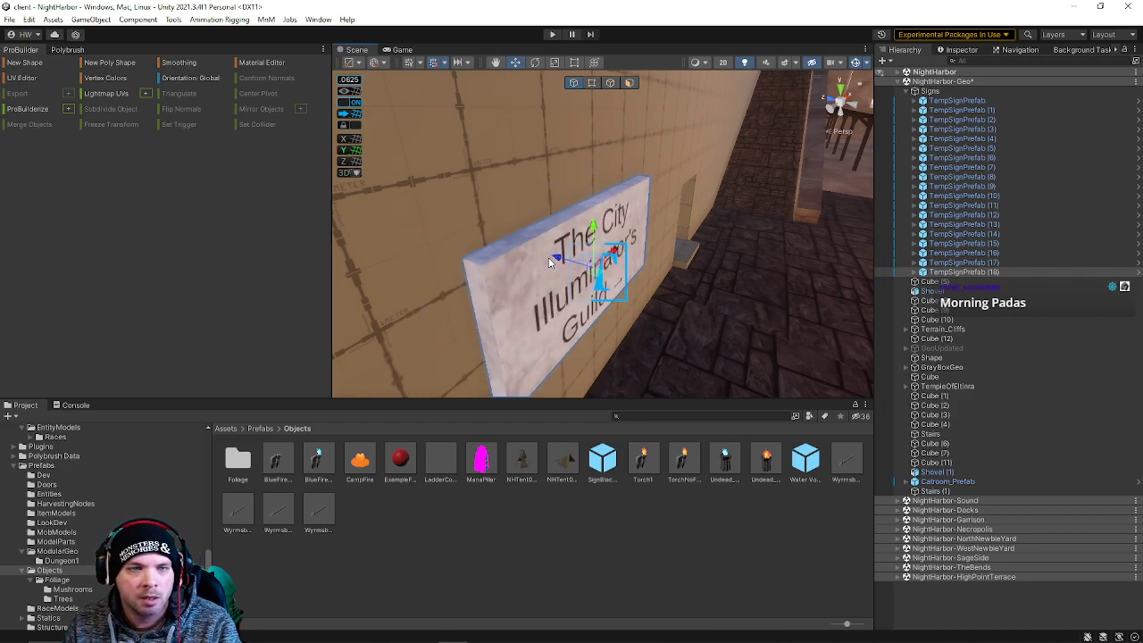
pyautogui.click(379, 63)
pyautogui.click(393, 90)
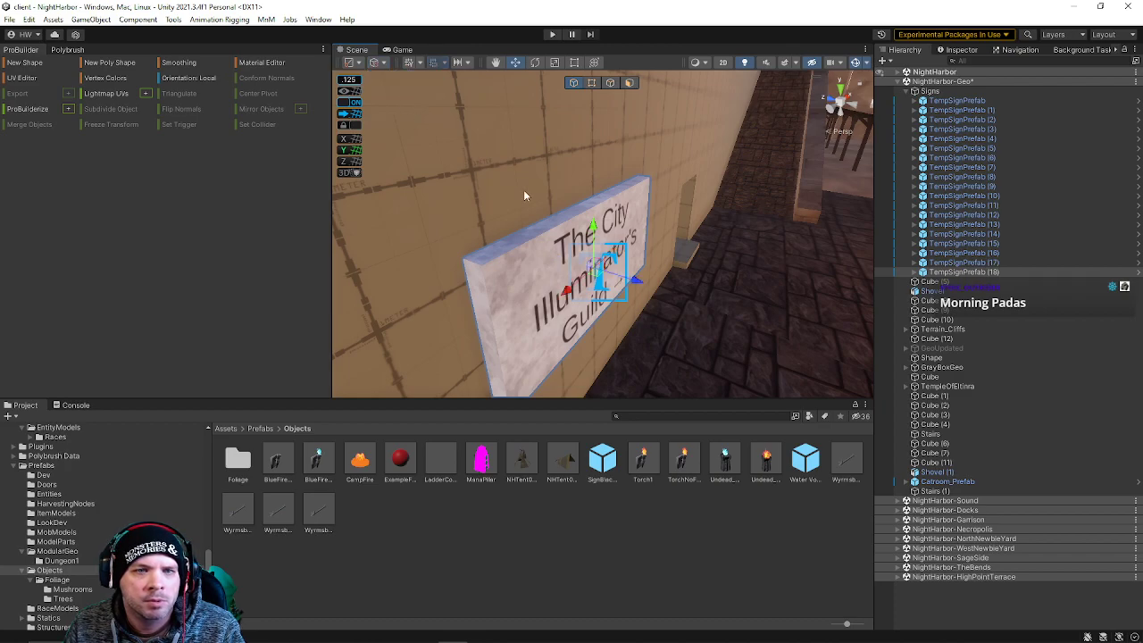
pyautogui.moveTo(637, 293); pyautogui.dragTo(629, 288)
pyautogui.moveTo(630, 287); pyautogui.dragTo(577, 289, button='right')
pyautogui.press('f')
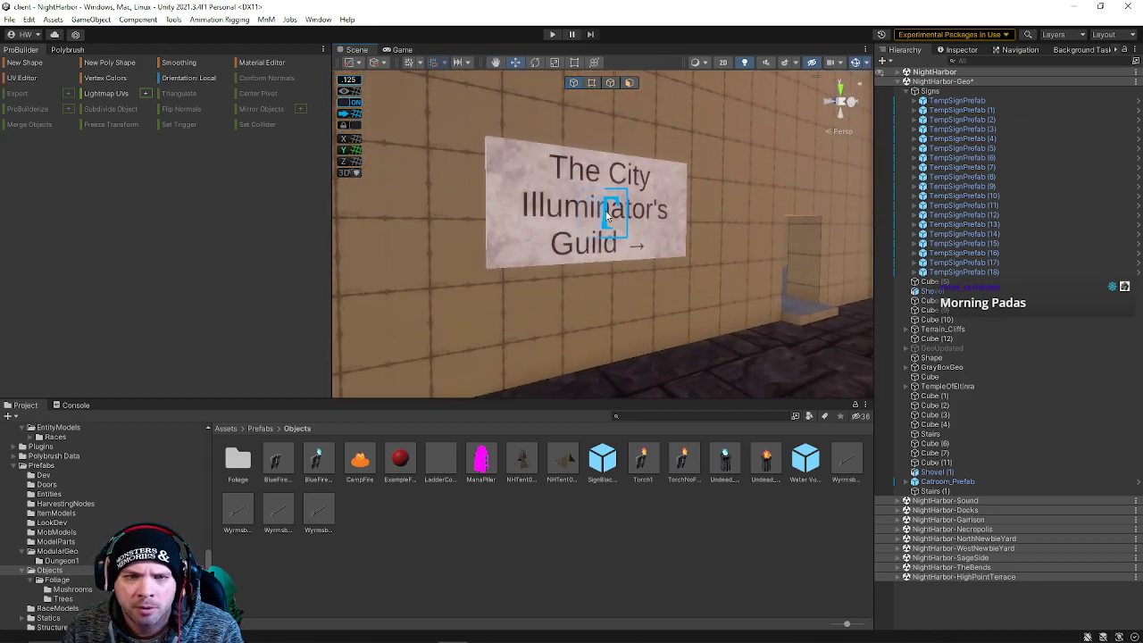
# Expand TempSignPrefab (18) and its Board, and select the Text (TMP) object inside.
pyautogui.click(914, 273)
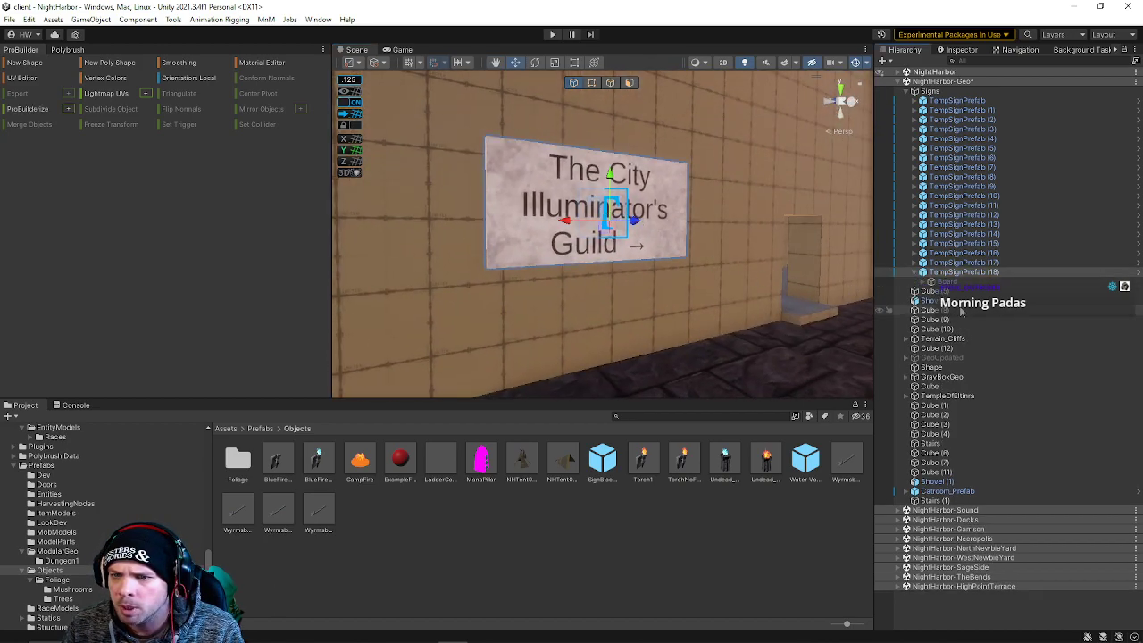
pyautogui.click(922, 282)
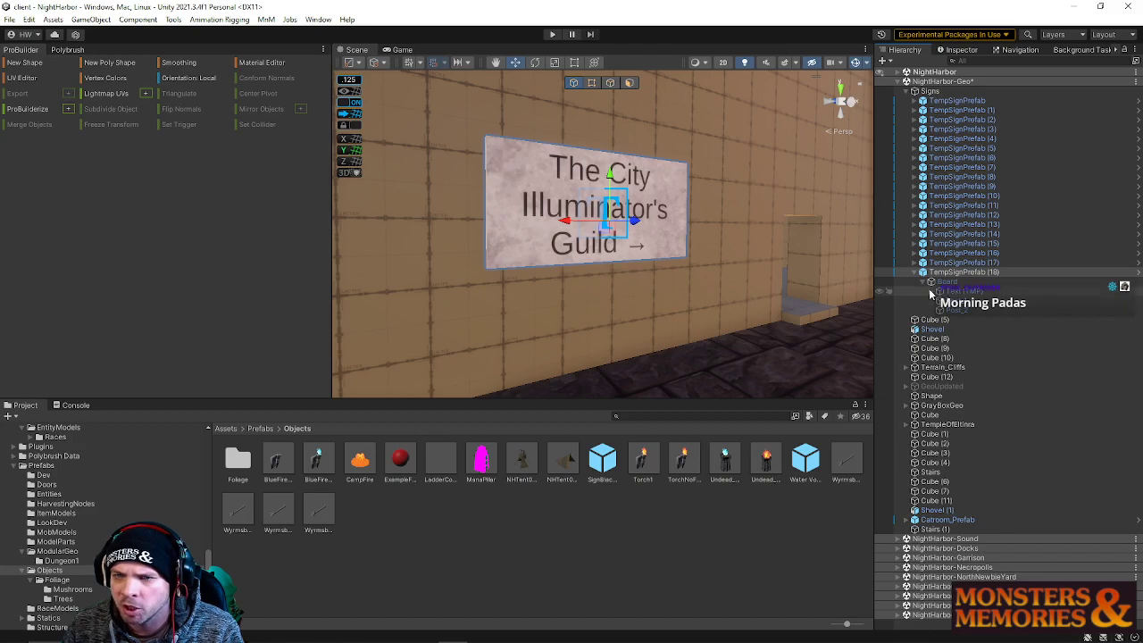
pyautogui.click(964, 292)
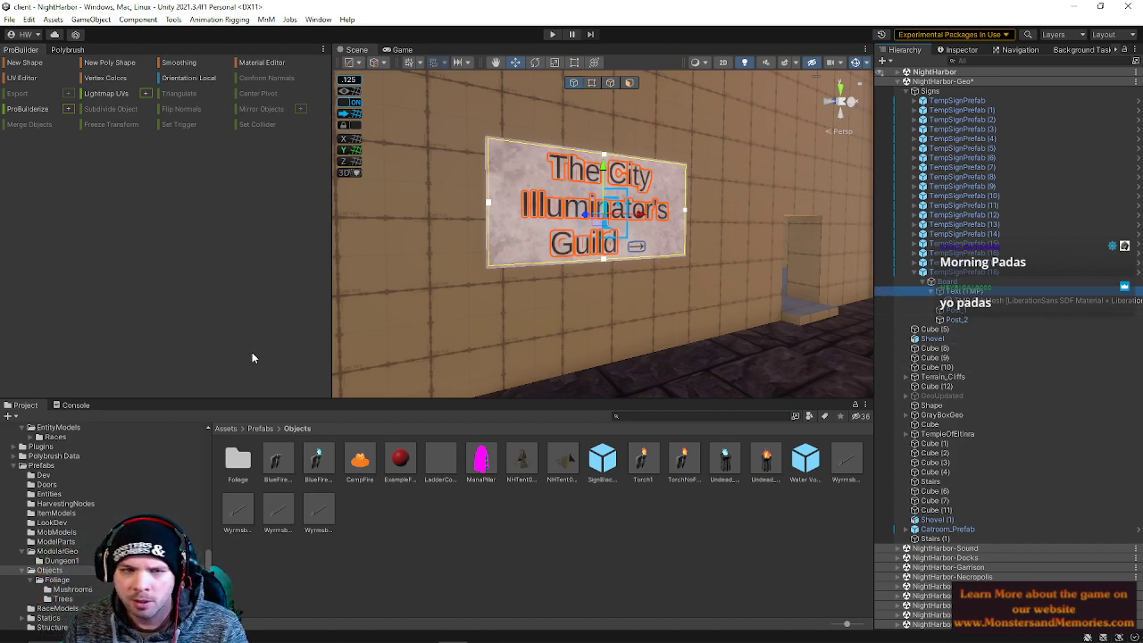
# Rearrange the layout so the Inspector is docked beside ProBuilder and Polybrush, with a larger area for it and the scene.
pyautogui.moveTo(331, 69); pyautogui.dragTo(260, 69)
pyautogui.moveTo(962, 49); pyautogui.dragTo(129, 50)
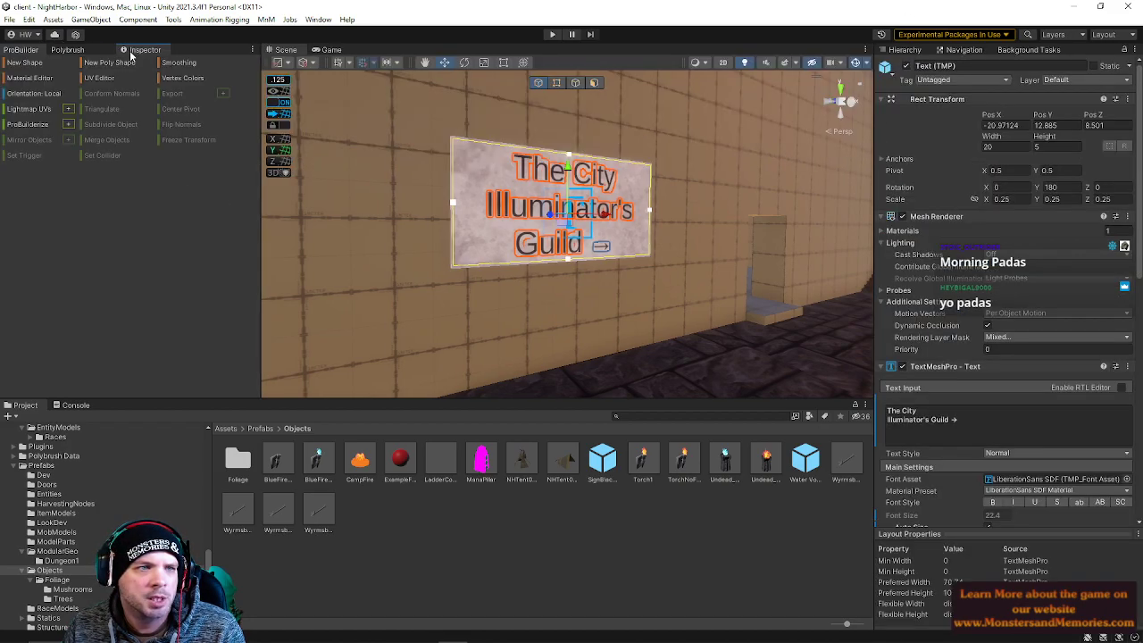
pyautogui.scroll(-5, 131, 259)
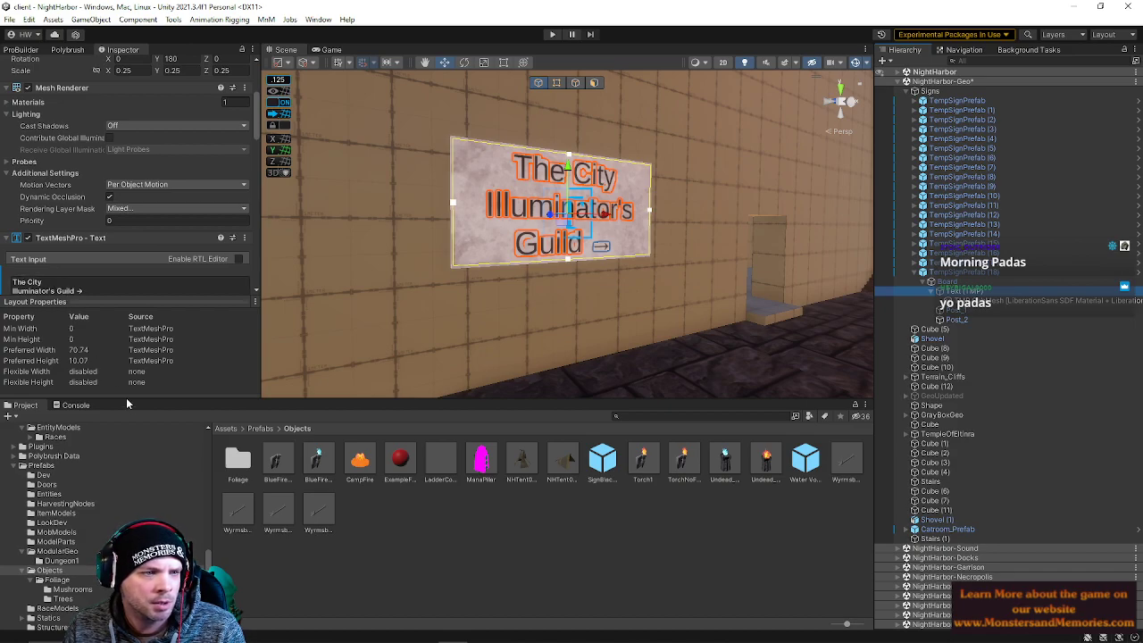
pyautogui.moveTo(142, 399); pyautogui.dragTo(125, 467)
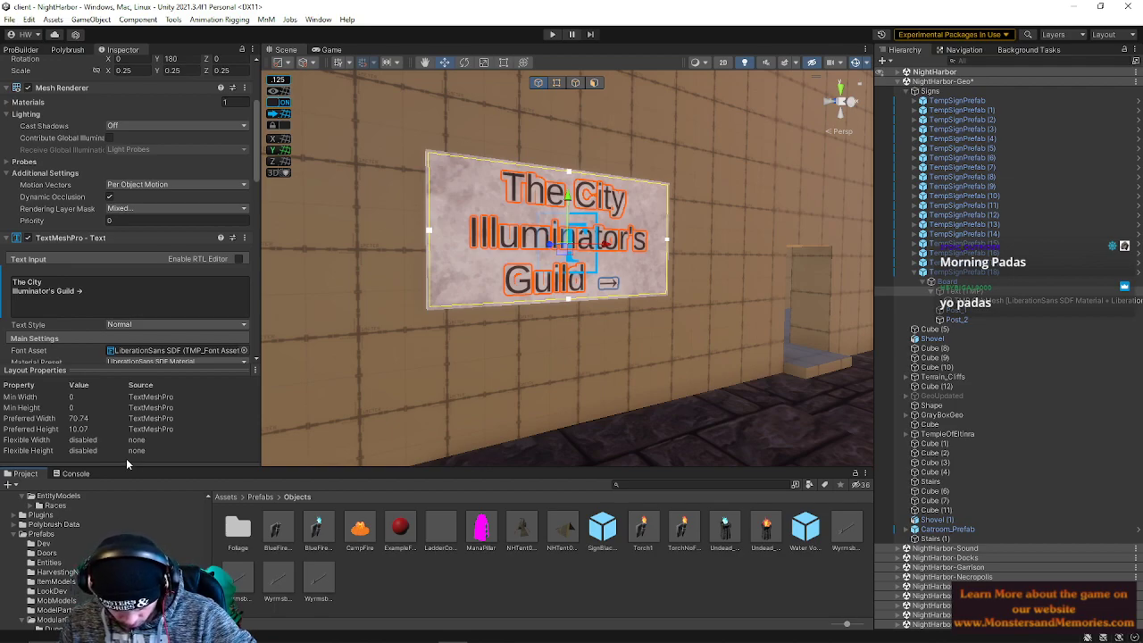
# Try the bold and italic font styles on the sign's text.
pyautogui.click(130, 295)
pyautogui.hotkey('ctrl', 'a')
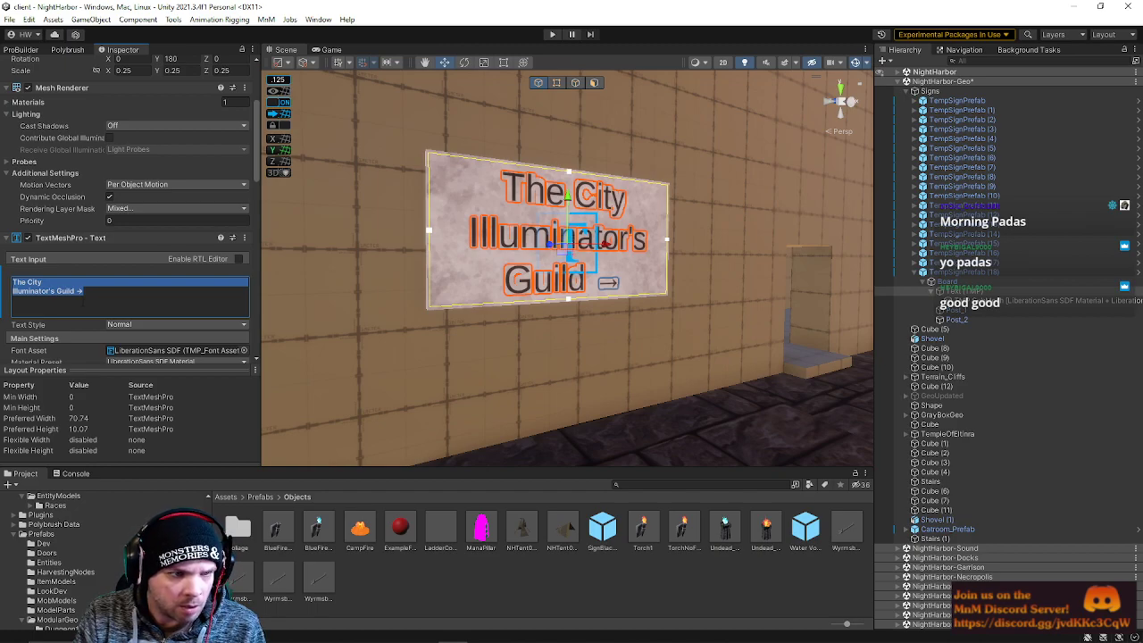
pyautogui.scroll(-3, 95, 288)
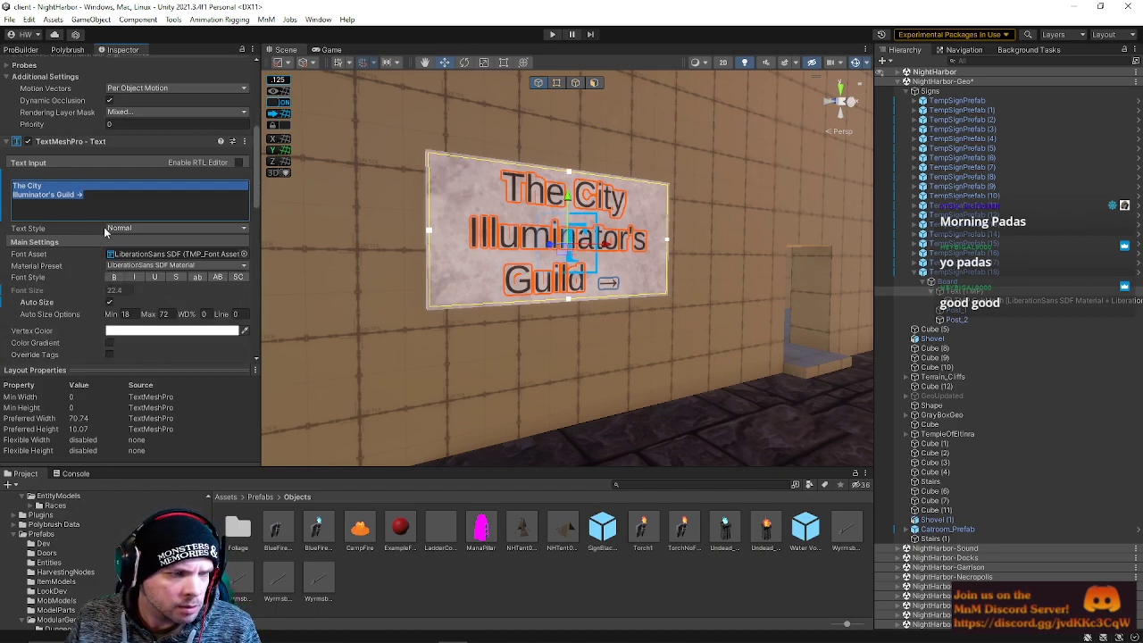
pyautogui.click(94, 202)
pyautogui.click(112, 278)
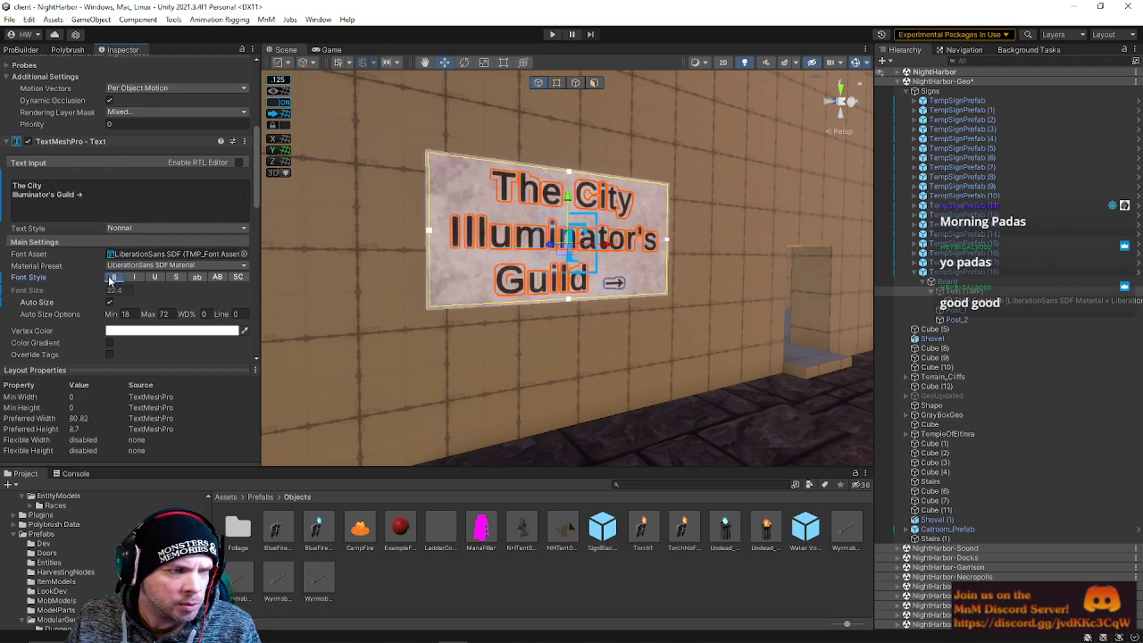
pyautogui.click(112, 277)
pyautogui.click(111, 278)
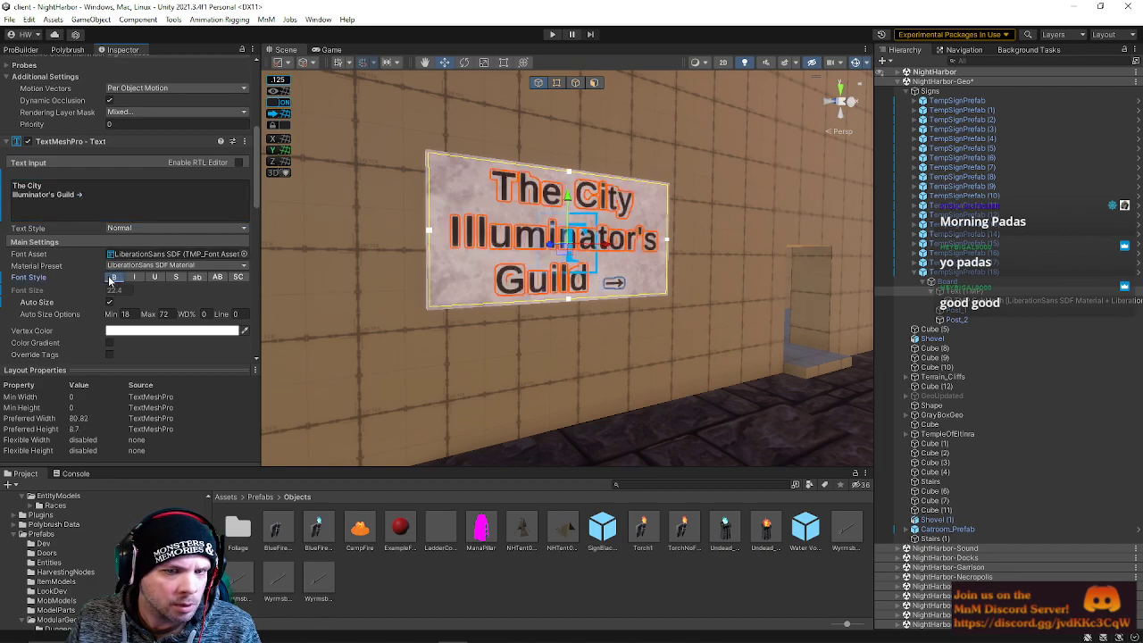
pyautogui.click(112, 278)
pyautogui.click(78, 197)
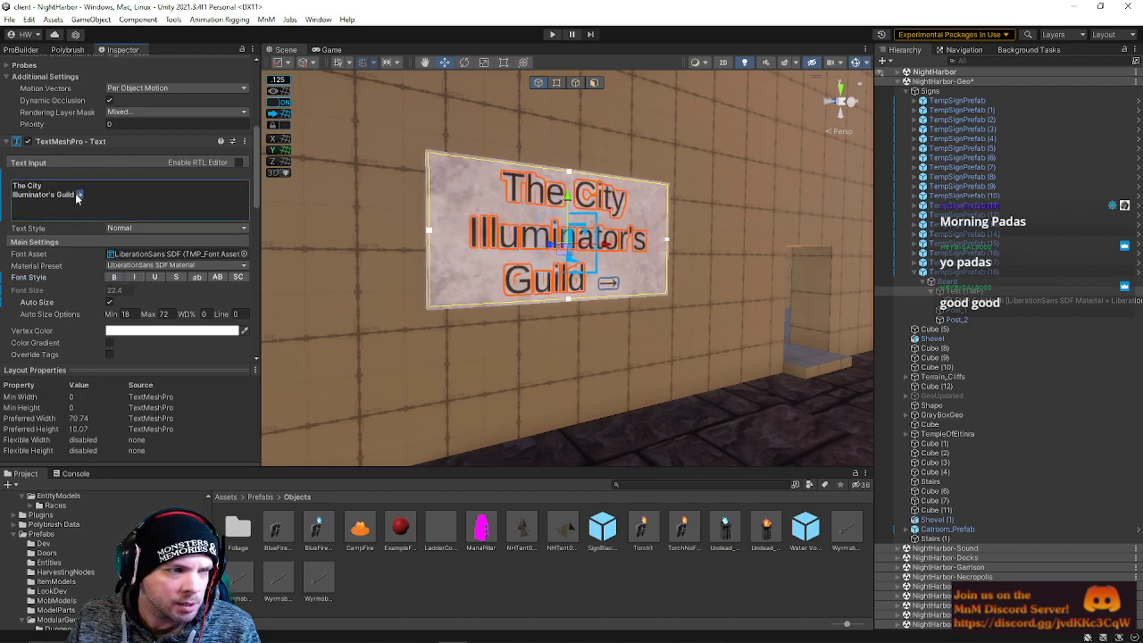
pyautogui.click(133, 278)
pyautogui.click(132, 279)
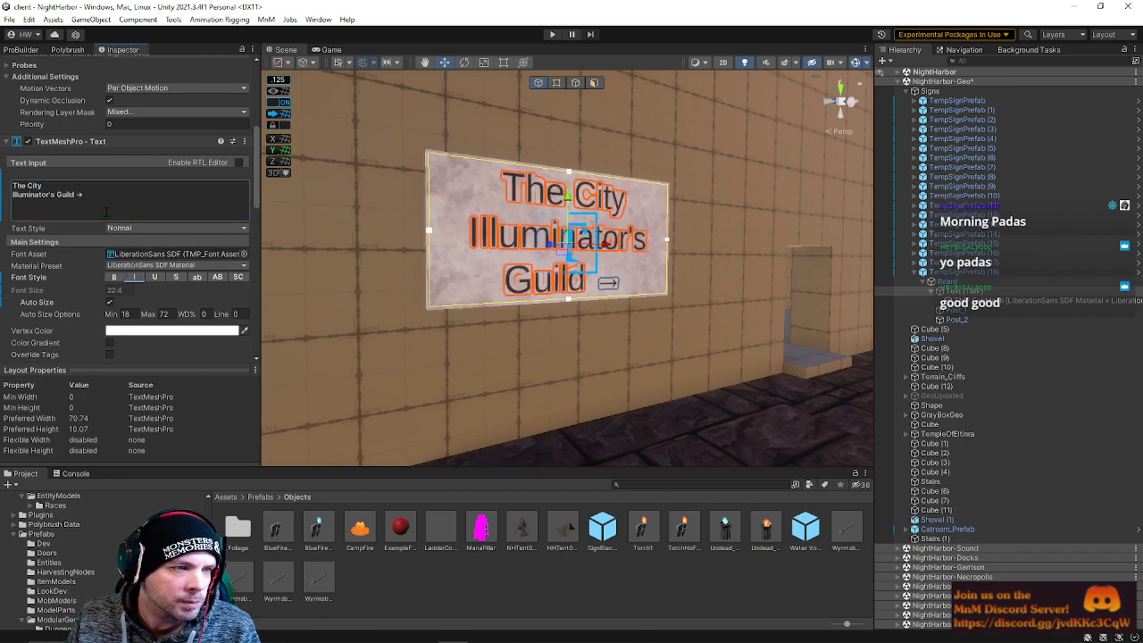
# Replace the sign's text with "Steel Talons Martial Academy".
pyautogui.moveTo(83, 195); pyautogui.dragTo(17, 185)
pyautogui.click(76, 209)
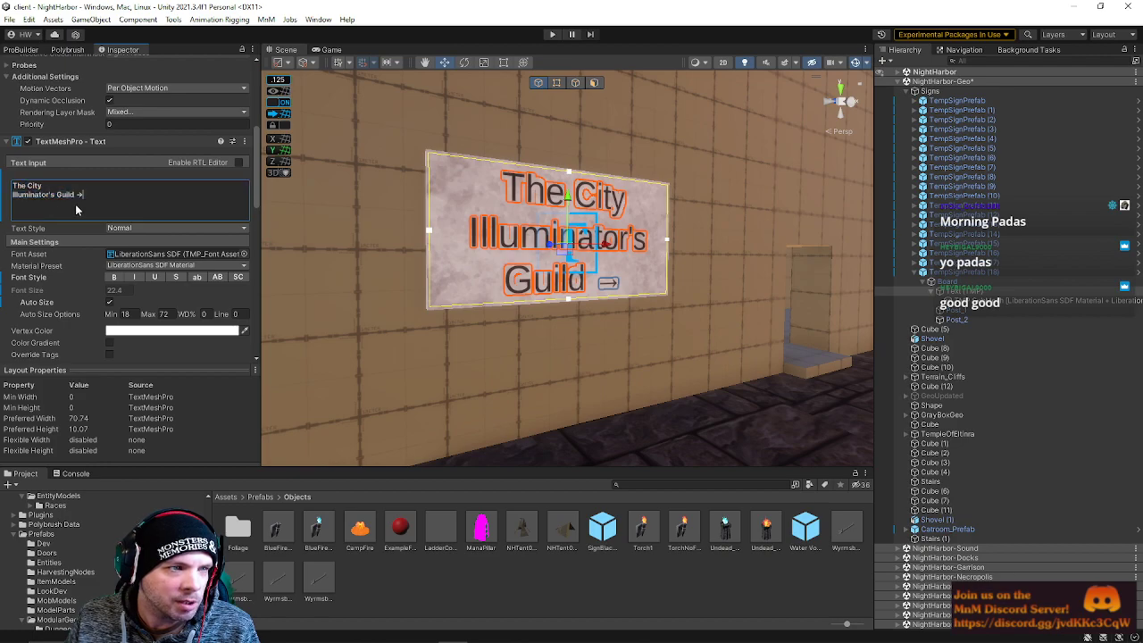
pyautogui.doubleClick(75, 198)
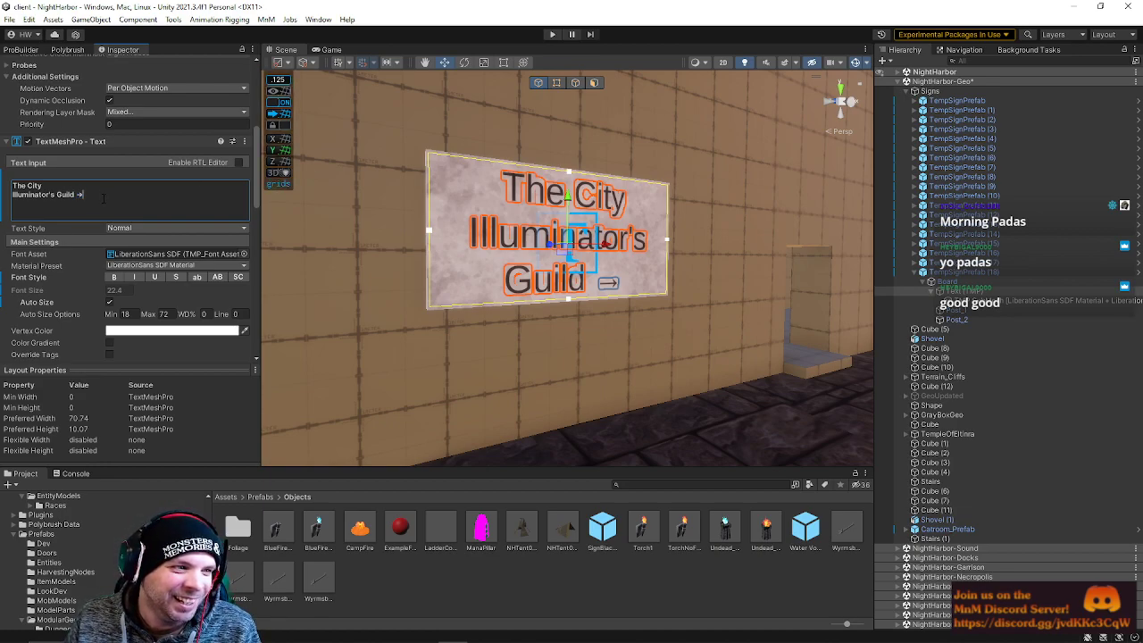
pyautogui.moveTo(23, 199); pyautogui.dragTo(2, 181)
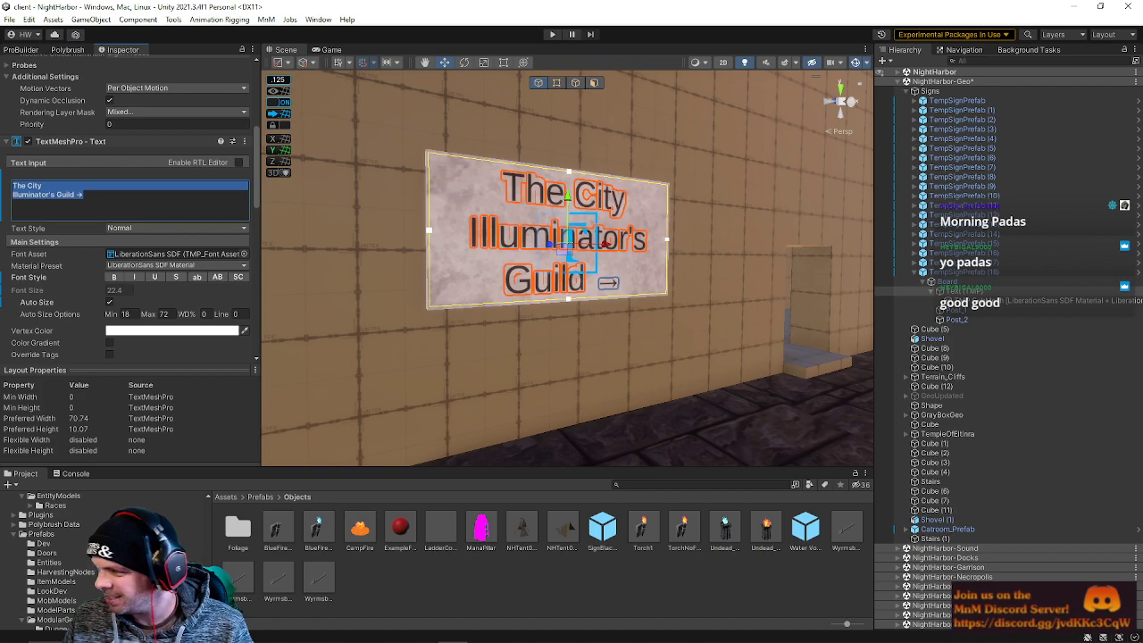
pyautogui.write('Steel')
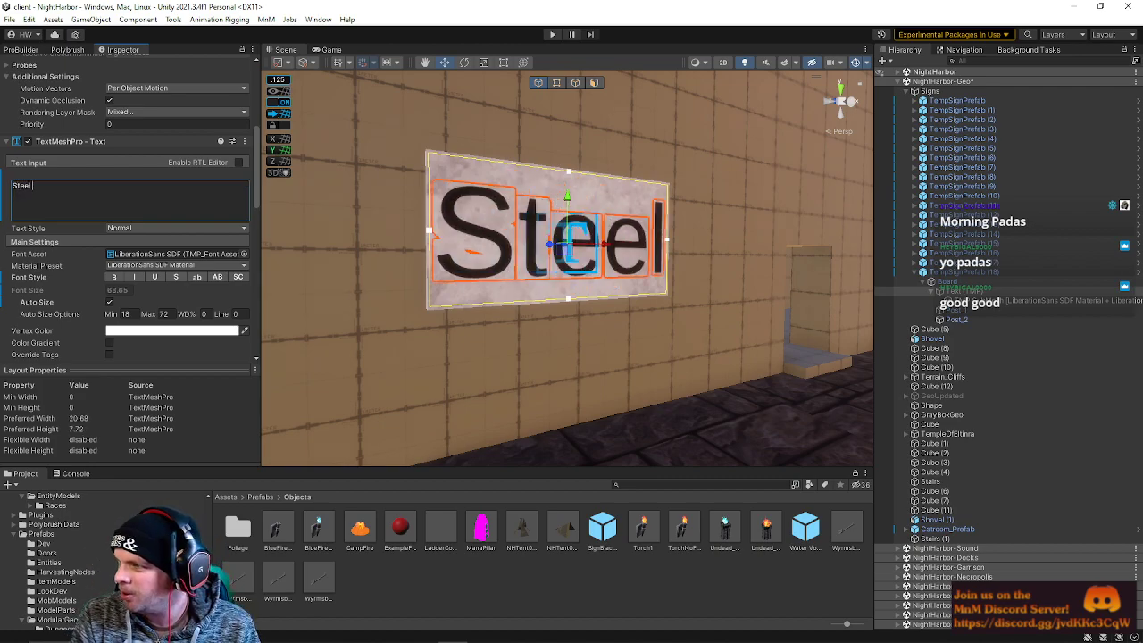
pyautogui.write(' Ta')
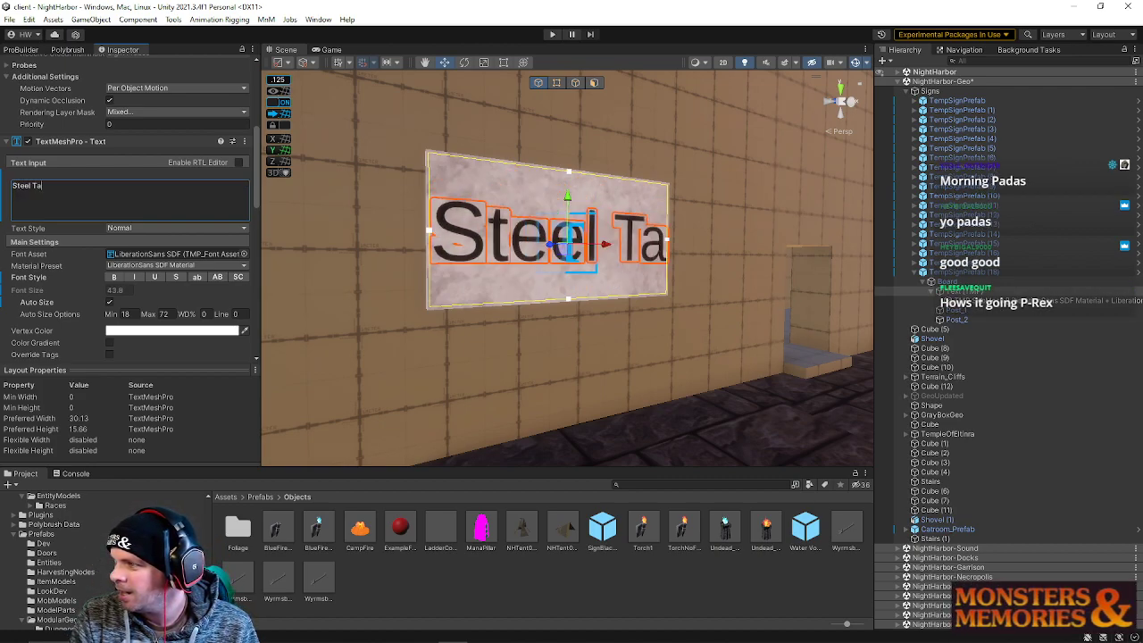
pyautogui.write('lson')
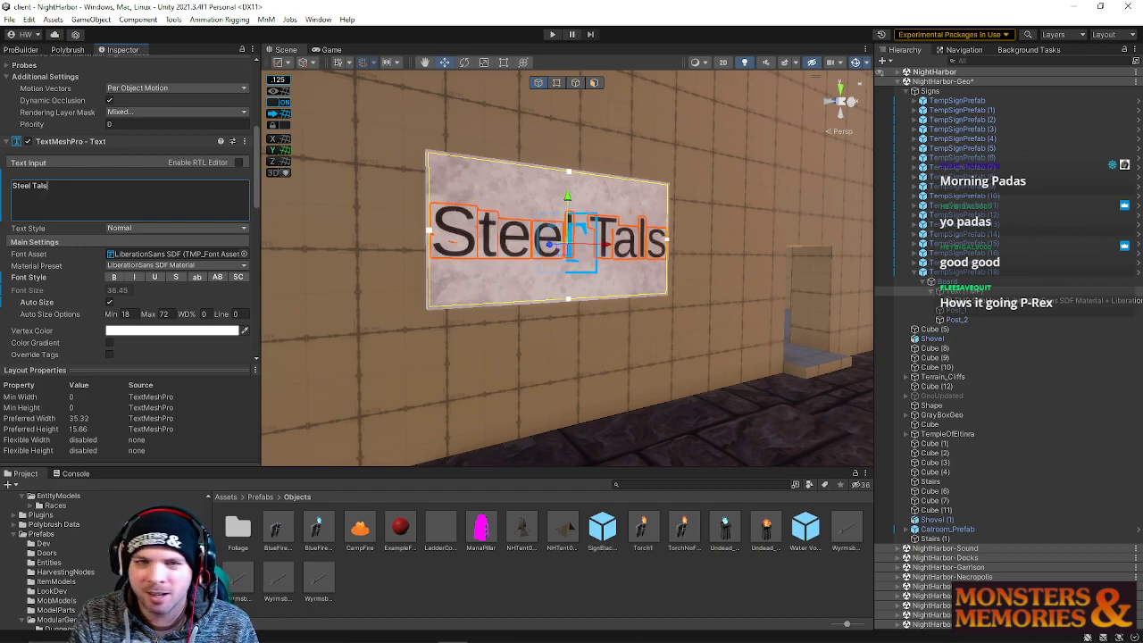
pyautogui.press('BackSpace')
pyautogui.press('BackSpace')
pyautogui.press('BackSpace')
pyautogui.write('on')
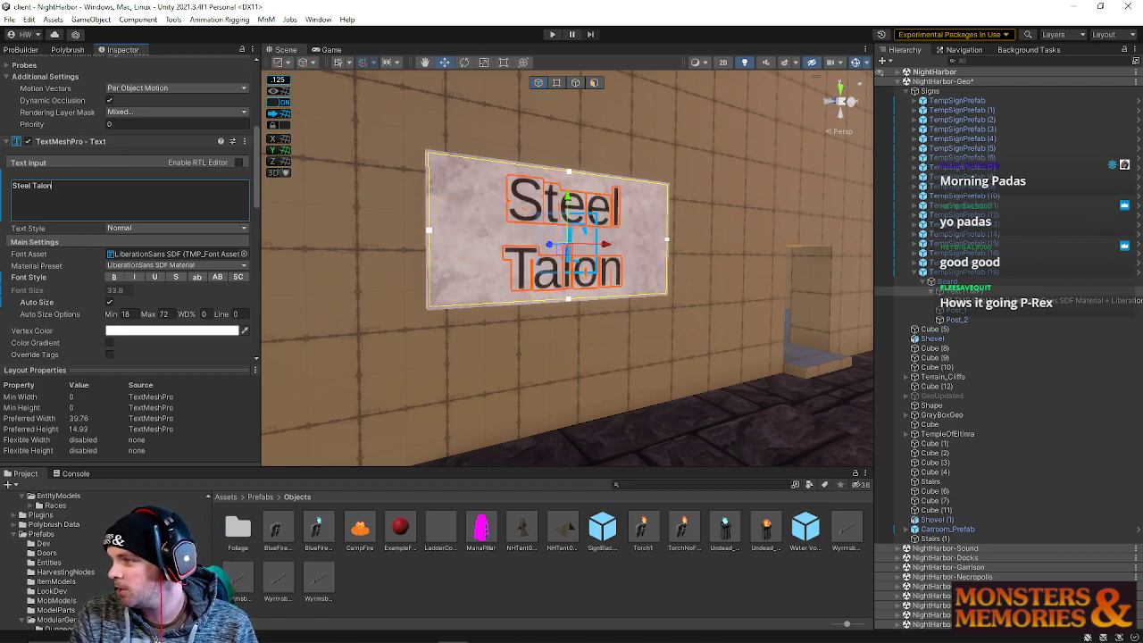
pyautogui.write('s Ma')
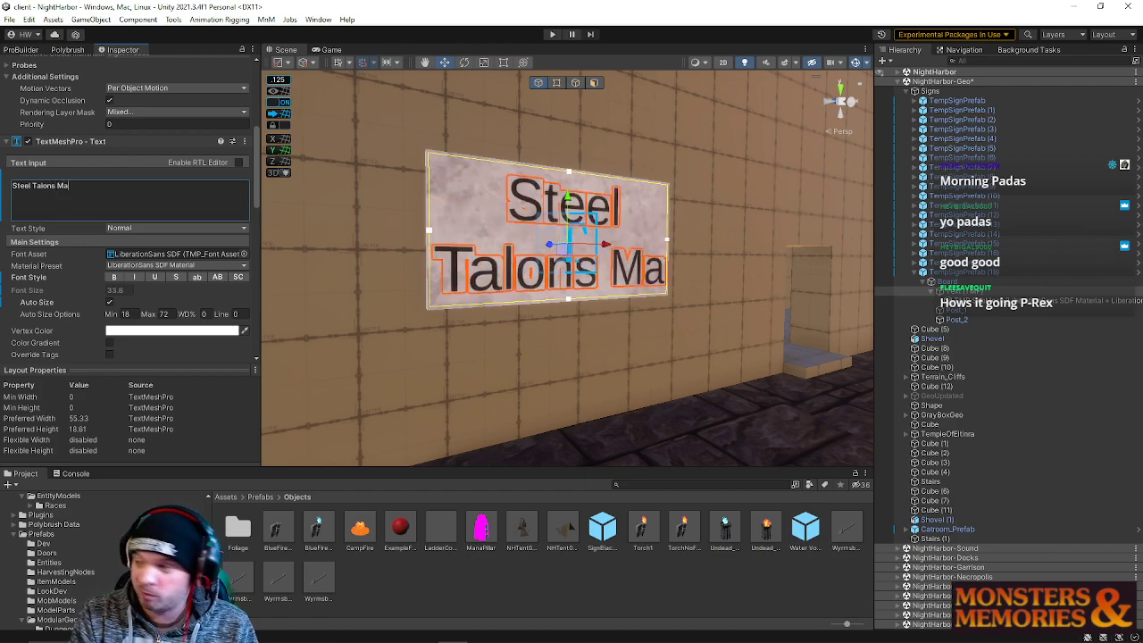
pyautogui.write('rtial')
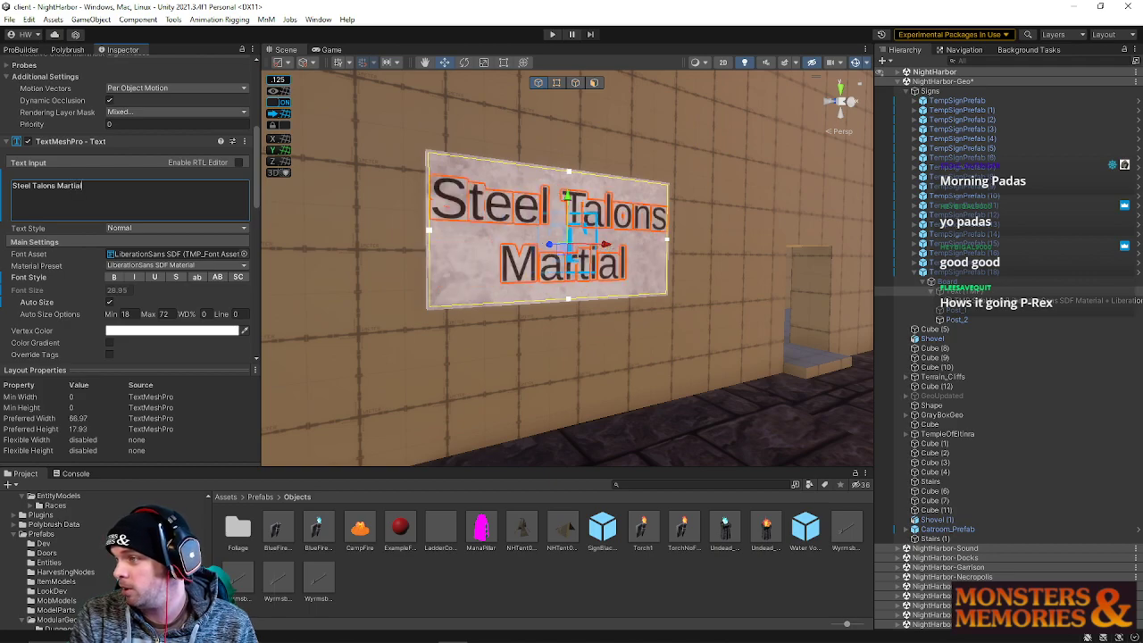
pyautogui.write(' Aca')
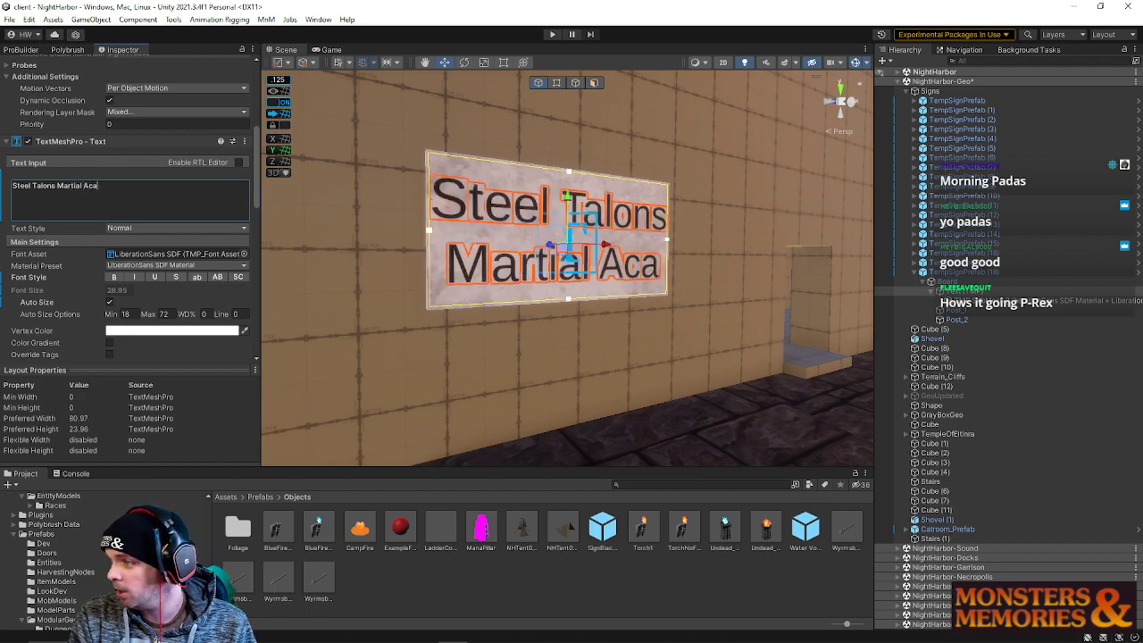
pyautogui.write('dem')
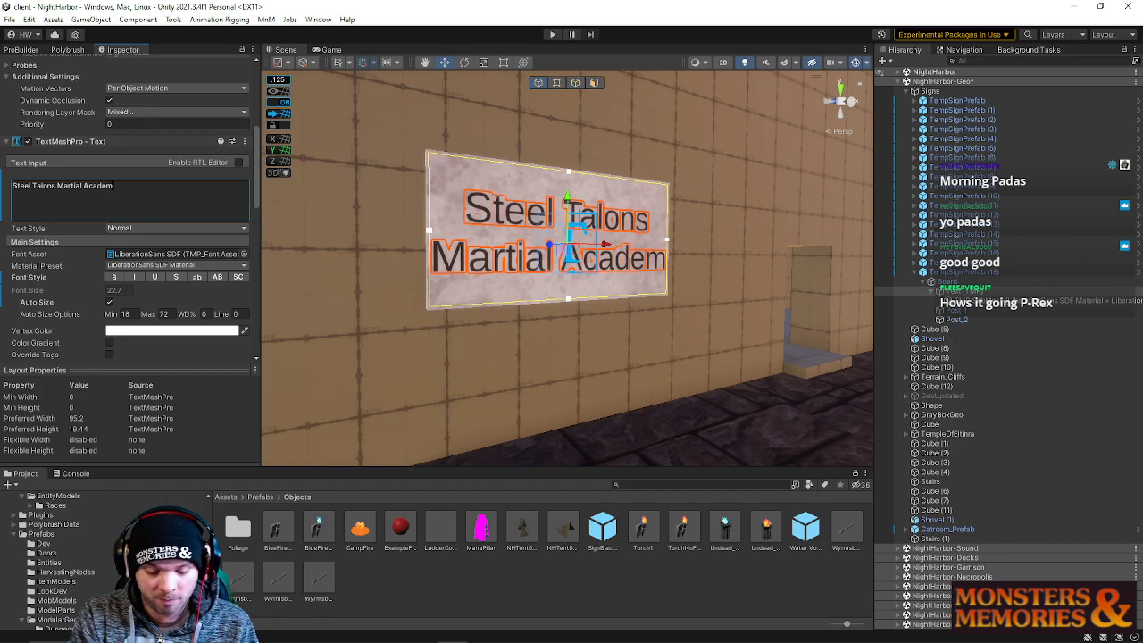
pyautogui.write('y')
# Examine the sign's readability and placement on the wall beside the doorway from close up and farther away.
pyautogui.moveTo(666, 247); pyautogui.dragTo(551, 250, button='right')
pyautogui.press('d')
pyautogui.press('d')
pyautogui.press('d')
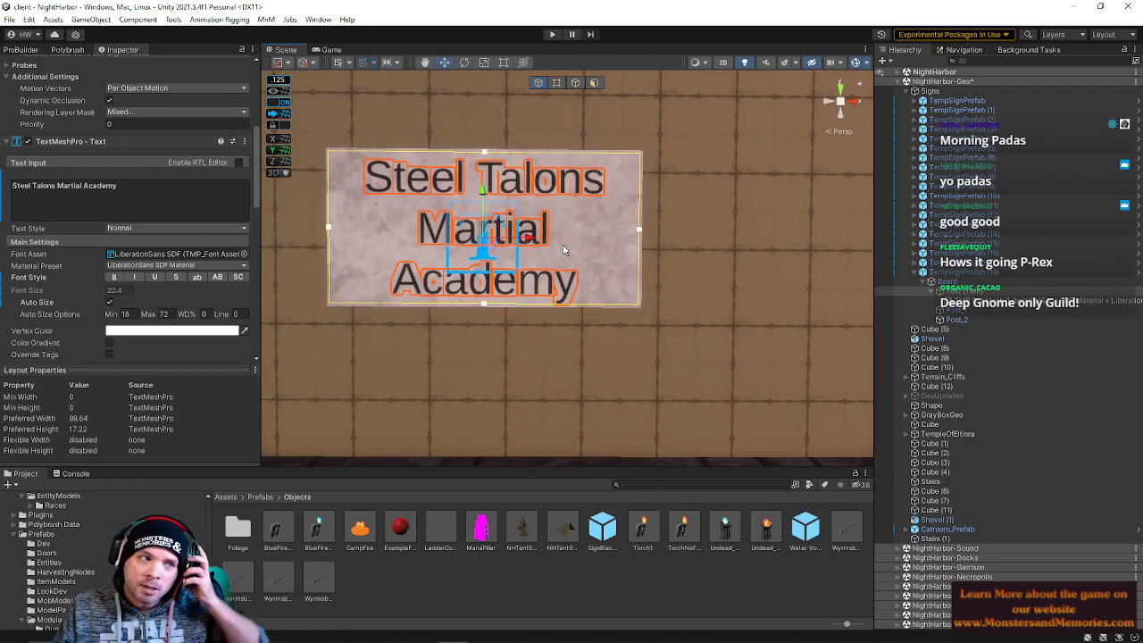
pyautogui.moveTo(551, 216); pyautogui.dragTo(641, 230, button='right')
pyautogui.press('s')
pyautogui.press('d')
pyautogui.click(606, 256)
pyautogui.press('s')
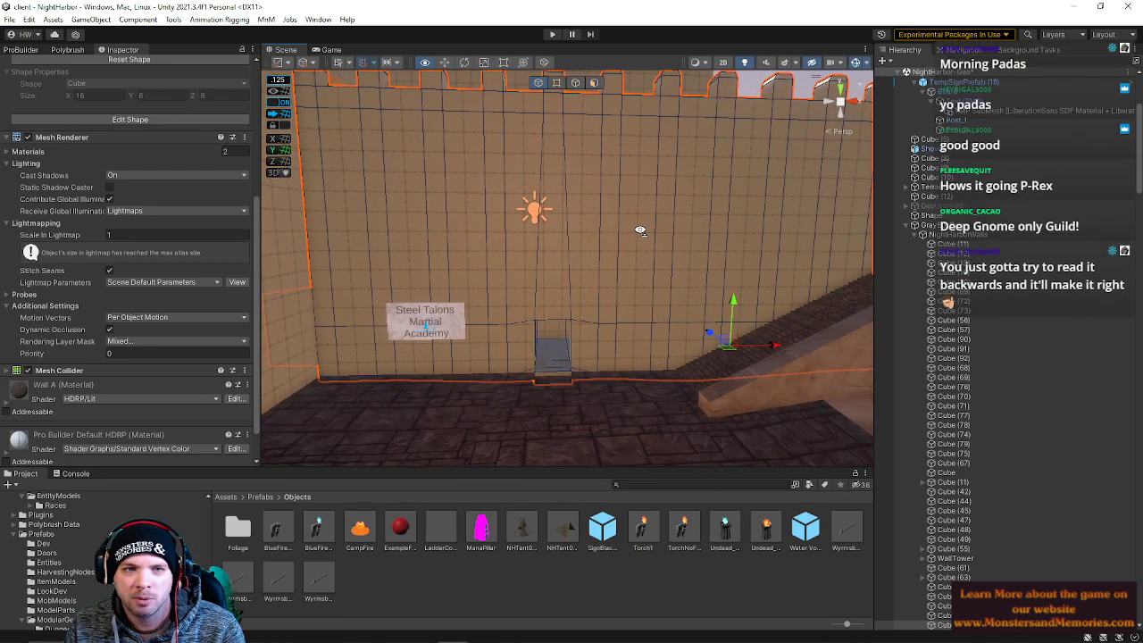
pyautogui.moveTo(640, 231)
pyautogui.mouseDown(button='right')
pyautogui.moveTo(717, 215)
pyautogui.moveTo(758, 221)
pyautogui.moveTo(565, 240)
pyautogui.moveTo(581, 254)
pyautogui.moveTo(890, 251)
pyautogui.moveTo(623, 241)
pyautogui.mouseUp(button='right')
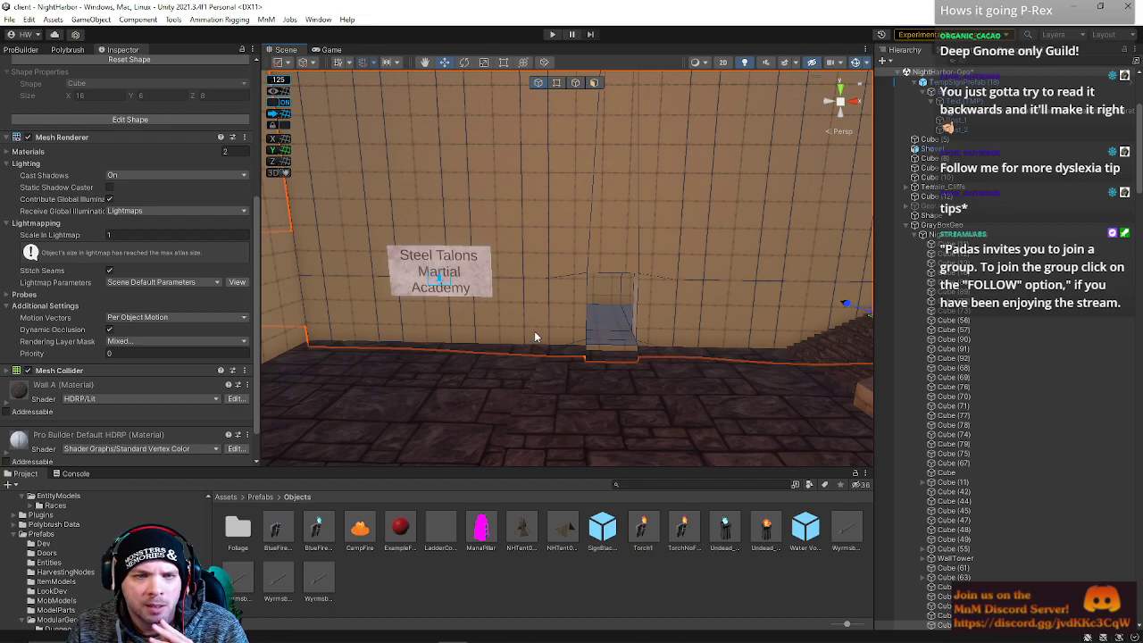
# Collapse the two pairs of wall vertices between the sign and the doorway, one pair at door height and one at floor level.
pyautogui.moveTo(533, 336); pyautogui.dragTo(553, 219, button='right')
pyautogui.moveTo(493, 221); pyautogui.dragTo(541, 241)
pyautogui.moveTo(540, 240); pyautogui.dragTo(543, 358, button='right')
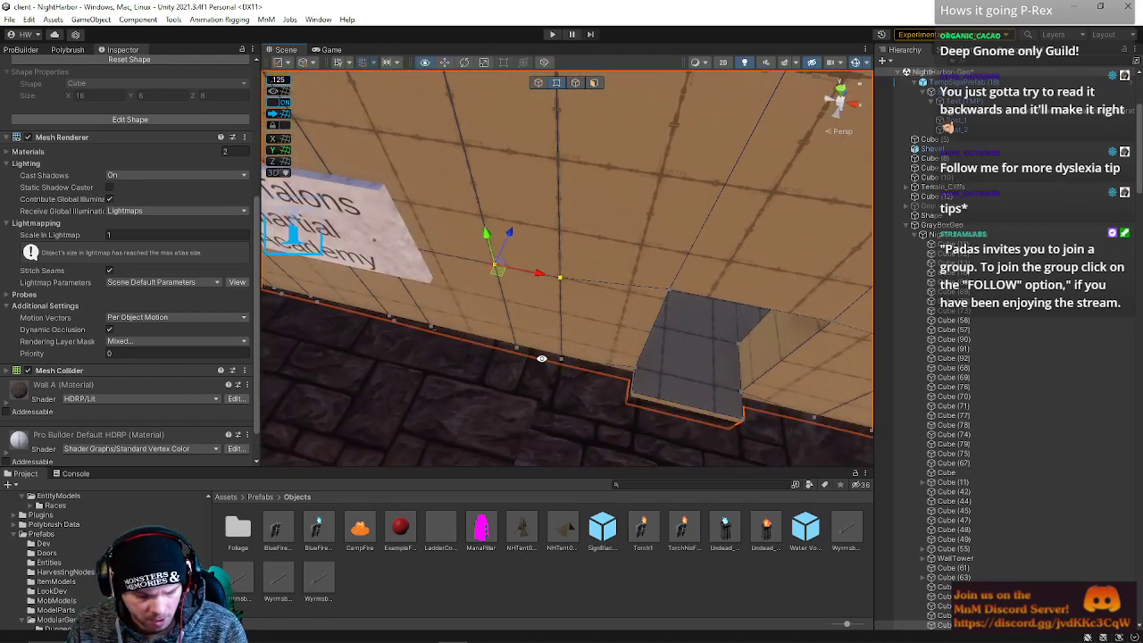
pyautogui.hotkey('alt', 'c')
pyautogui.moveTo(505, 338); pyautogui.dragTo(577, 379)
pyautogui.hotkey('alt', 'c')
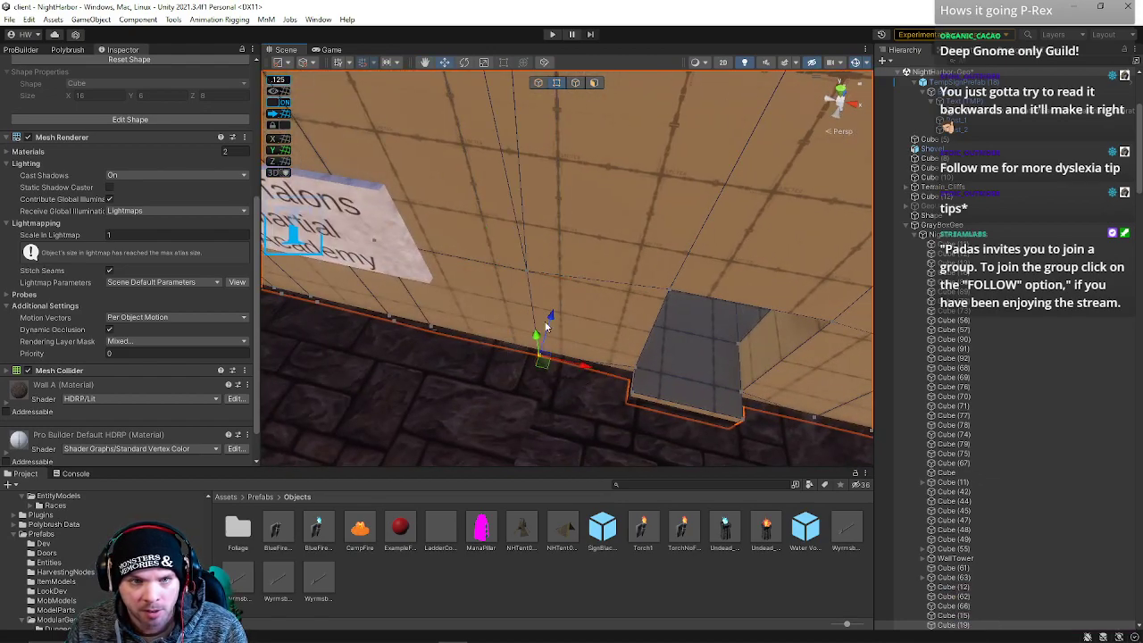
# Move the two merged wall vertices sideways along the wall, away from the doorway and toward the sign.
pyautogui.keyDown('shift'); pyautogui.click(526, 273); pyautogui.keyUp('shift')
pyautogui.moveTo(568, 284); pyautogui.dragTo(472, 274)
pyautogui.moveTo(471, 273); pyautogui.dragTo(679, 268, button='right')
pyautogui.moveTo(704, 268); pyautogui.dragTo(648, 263)
pyautogui.moveTo(627, 329); pyautogui.dragTo(573, 302, button='right')
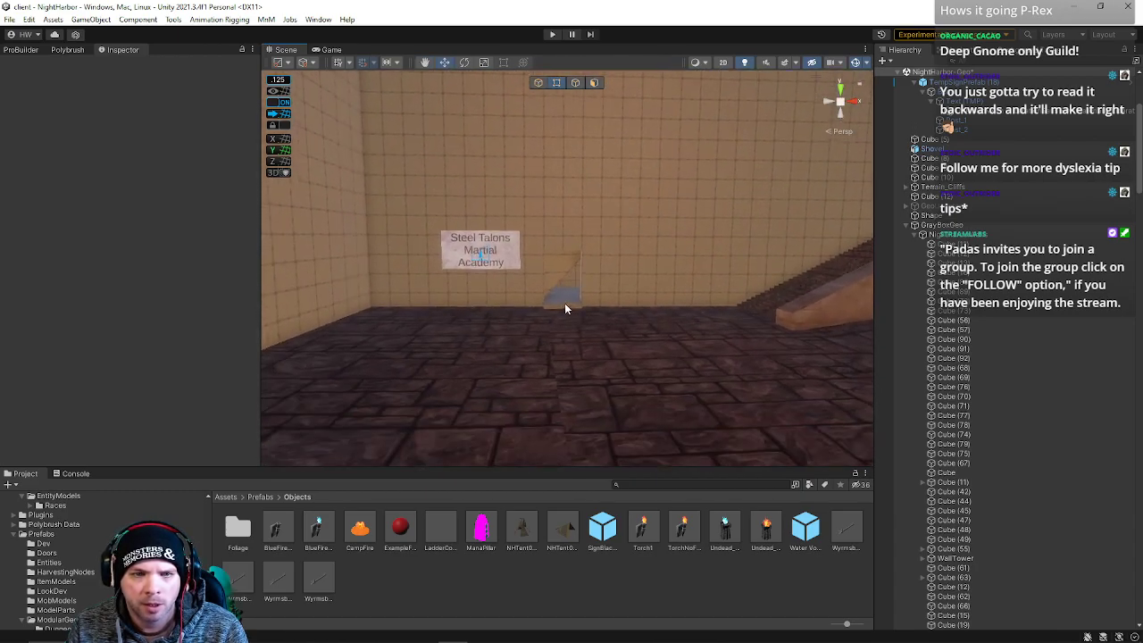
# Select the ceiling and vertical wall edges of Cube (19) inside the corridor behind the doorway and shift them sideways along the X axis.
pyautogui.click(543, 270)
pyautogui.press('f')
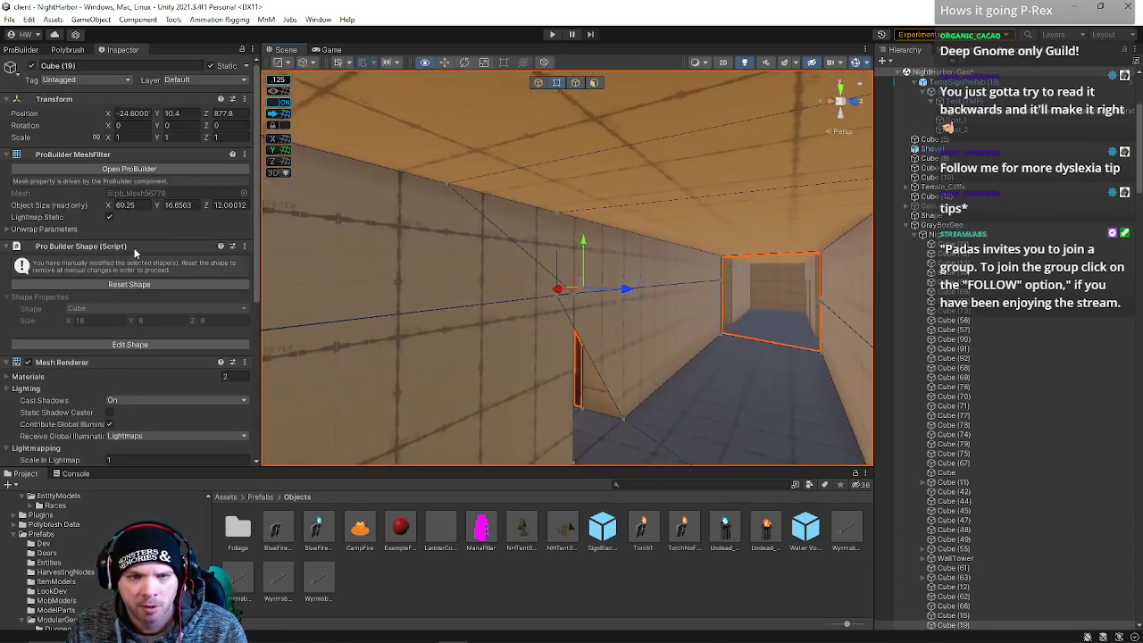
pyautogui.moveTo(558, 305); pyautogui.dragTo(608, 301)
pyautogui.press('d')
pyautogui.moveTo(606, 301); pyautogui.dragTo(479, 265, button='right')
pyautogui.click(481, 258)
pyautogui.click(580, 82)
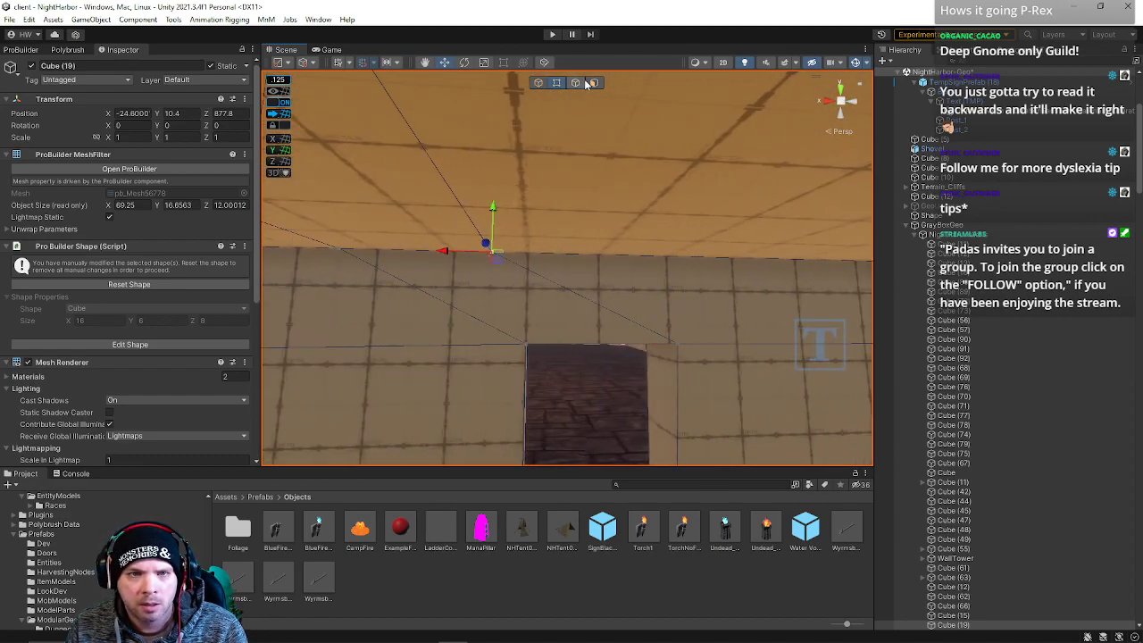
pyautogui.click(459, 182)
pyautogui.moveTo(322, 239); pyautogui.dragTo(571, 268, button='right')
pyautogui.moveTo(696, 254)
pyautogui.mouseDown(button='right')
pyautogui.moveTo(661, 250)
pyautogui.moveTo(723, 256)
pyautogui.moveTo(696, 254)
pyautogui.mouseUp(button='right')
pyautogui.keyDown('shift'); pyautogui.click(648, 290); pyautogui.keyUp('shift')
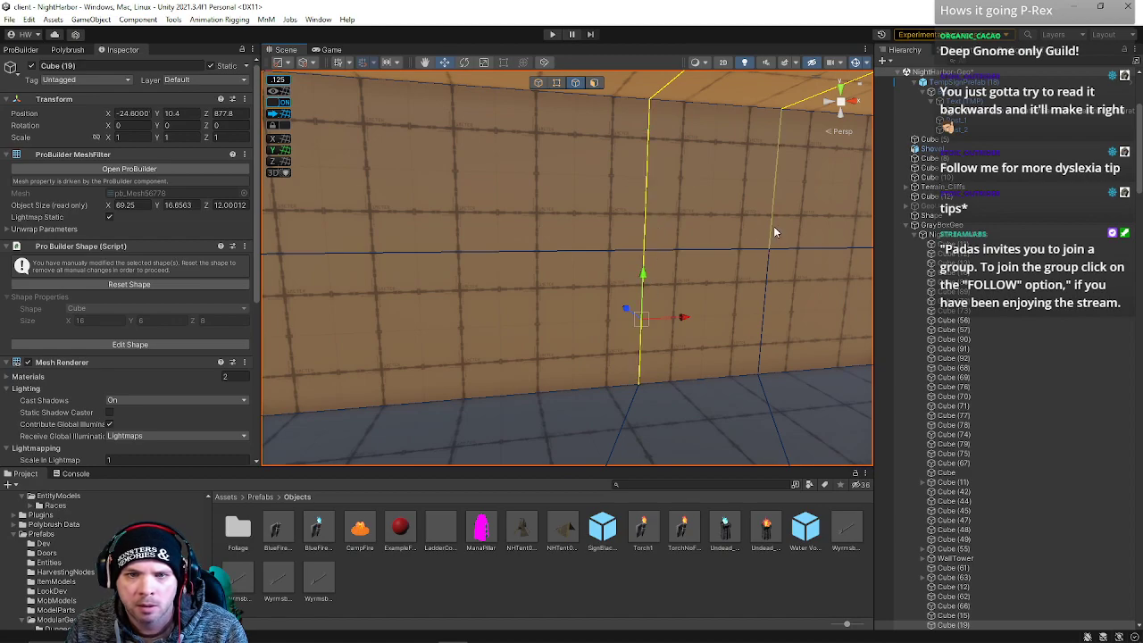
pyautogui.keyDown('shift'); pyautogui.click(779, 205); pyautogui.keyUp('shift')
pyautogui.keyDown('shift'); pyautogui.click(773, 287); pyautogui.keyUp('shift')
pyautogui.moveTo(799, 311); pyautogui.dragTo(649, 342)
pyautogui.moveTo(649, 342); pyautogui.dragTo(617, 196, button='right')
pyautogui.click(590, 135)
pyautogui.moveTo(590, 134); pyautogui.dragTo(553, 313, button='right')
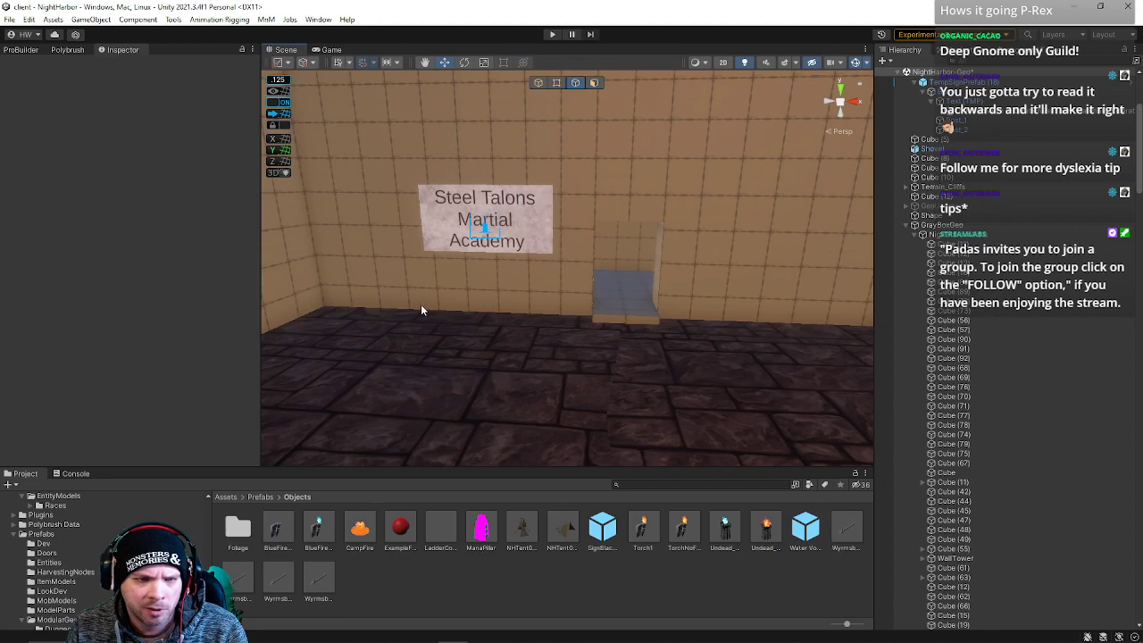
# Select all the doorway's vertices in the courtyard wall and shift the opening slightly along the X axis toward the sign.
pyautogui.moveTo(388, 316); pyautogui.dragTo(529, 319, button='right')
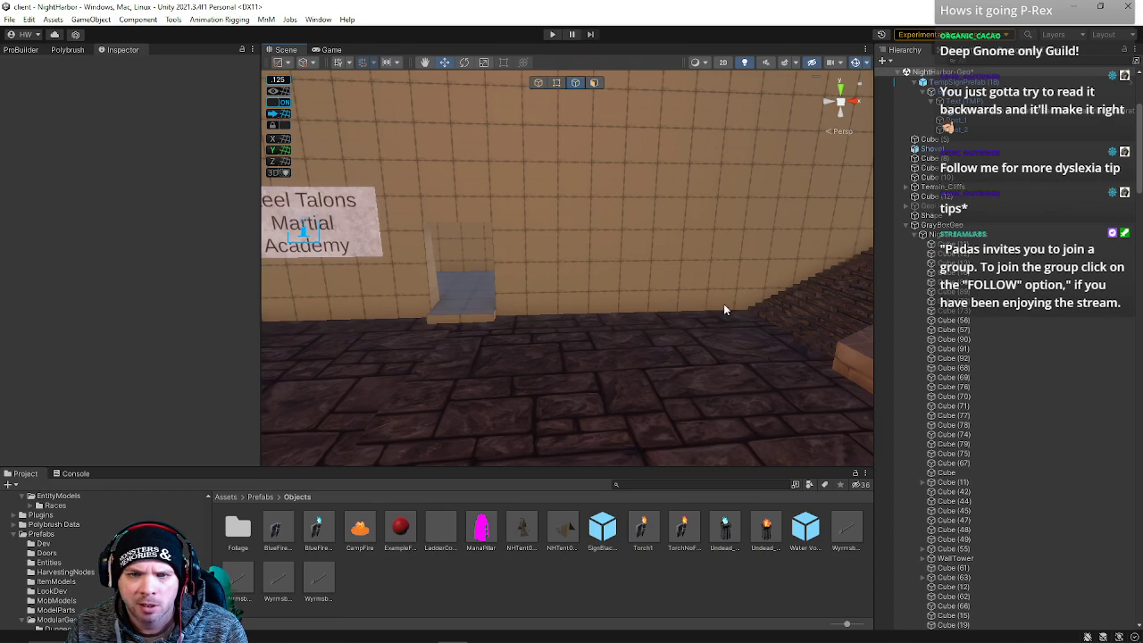
pyautogui.moveTo(736, 317); pyautogui.dragTo(576, 301, button='right')
pyautogui.press('w')
pyautogui.click(543, 270)
pyautogui.click(559, 83)
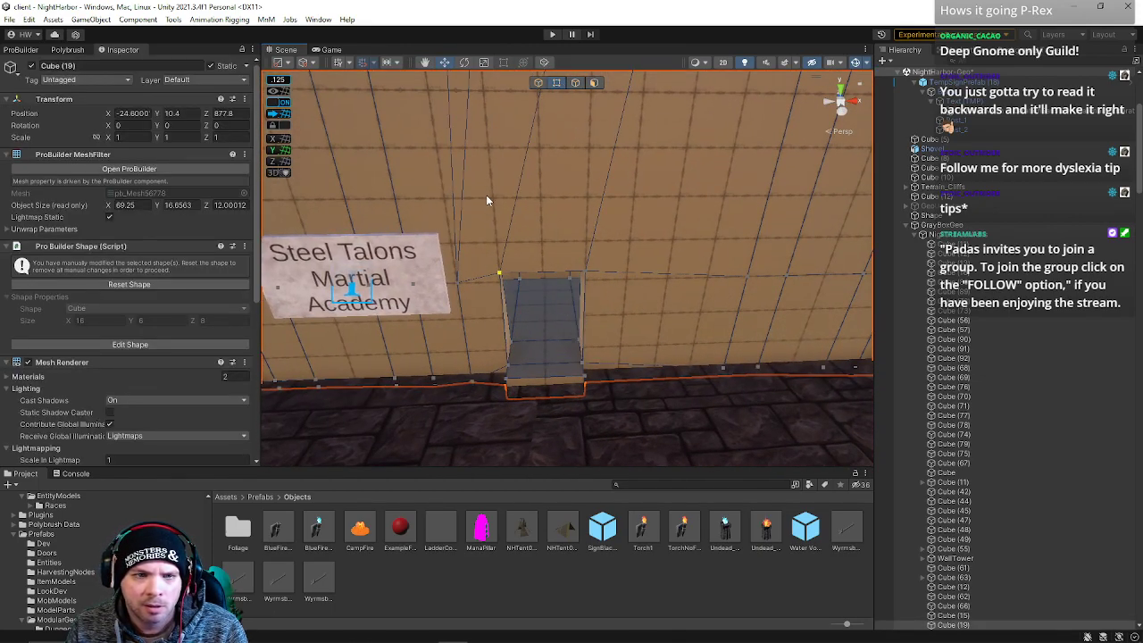
pyautogui.moveTo(610, 417); pyautogui.dragTo(643, 203, button='right')
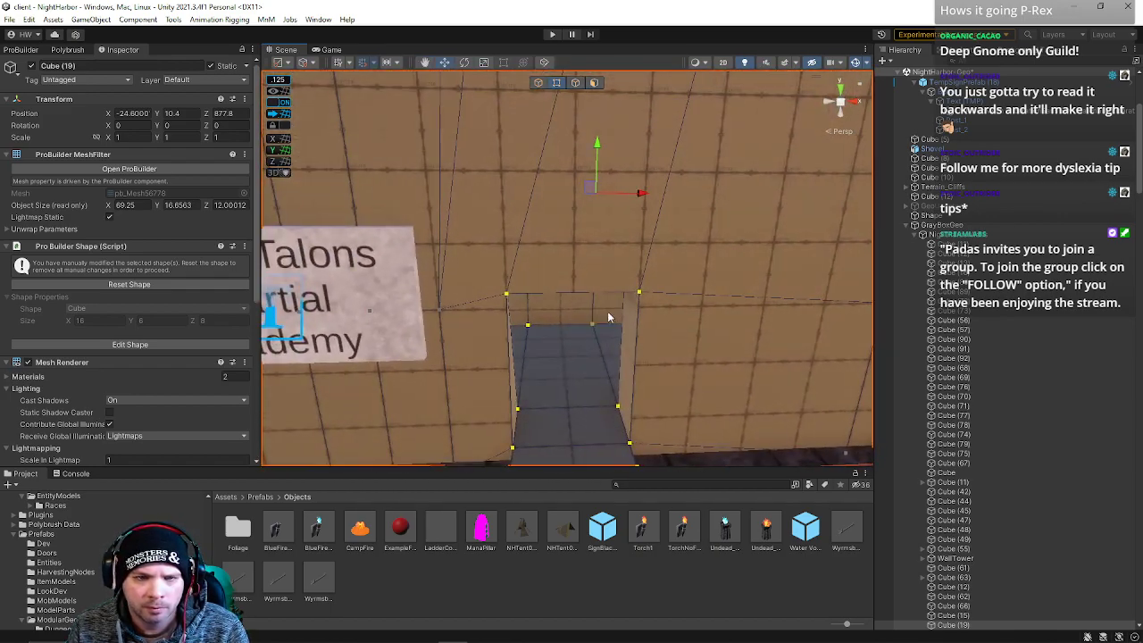
pyautogui.moveTo(643, 198); pyautogui.dragTo(625, 199)
pyautogui.moveTo(625, 198); pyautogui.dragTo(536, 95, button='right')
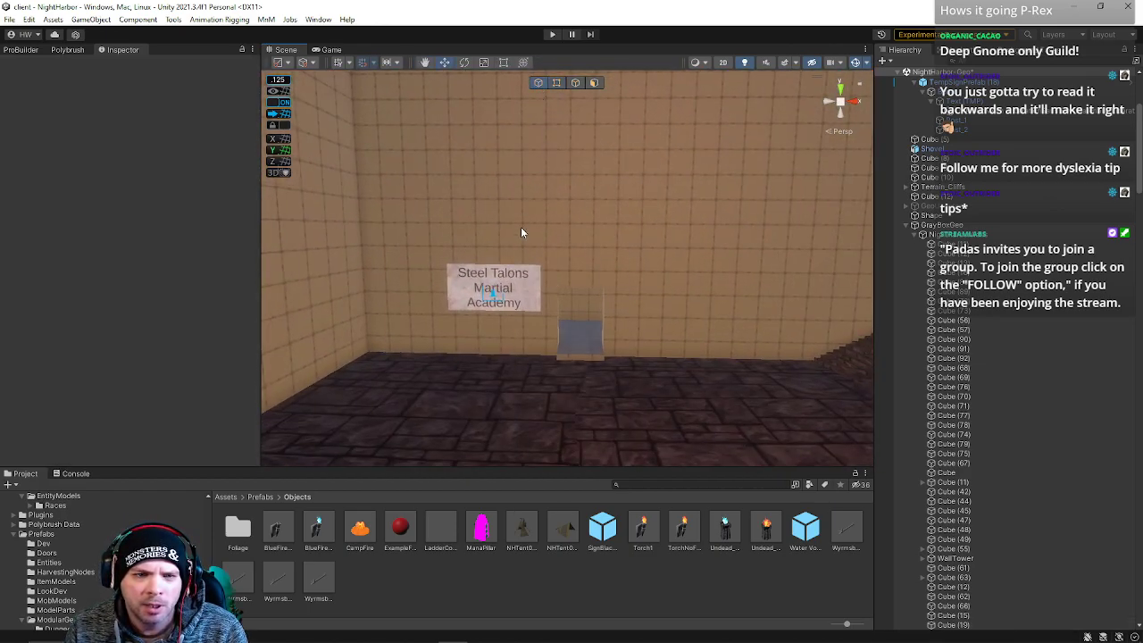
# Lower the Steel Talons sign to Y -4.875 and shift it away from the doorway to about X -280.66.
pyautogui.click(522, 290)
pyautogui.scroll(2, 500, 250)
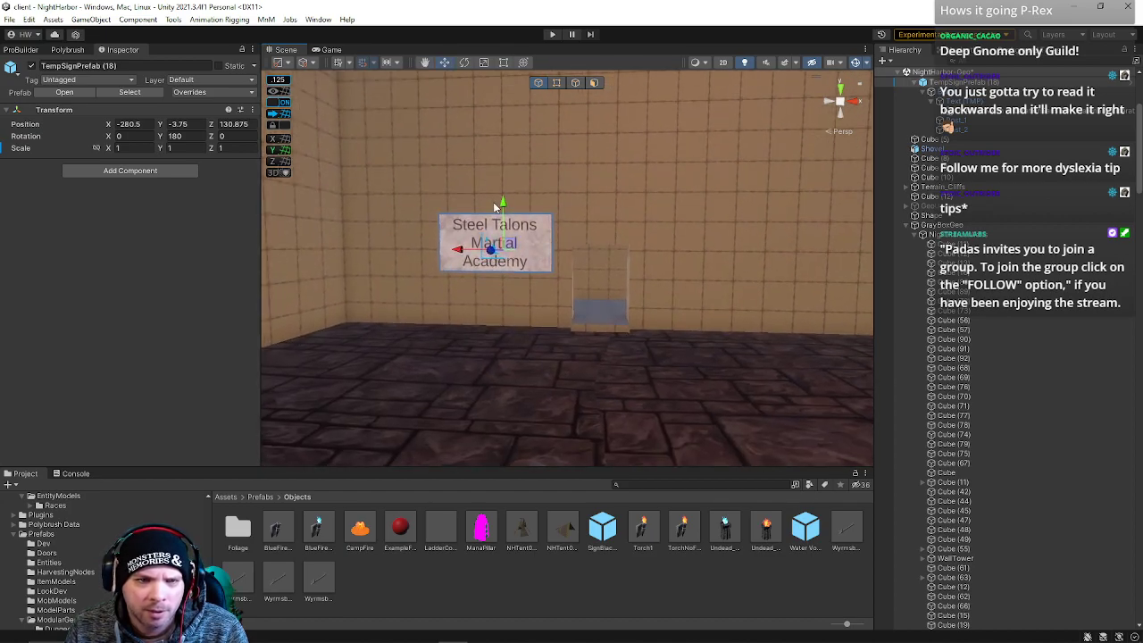
pyautogui.moveTo(498, 204); pyautogui.dragTo(498, 240)
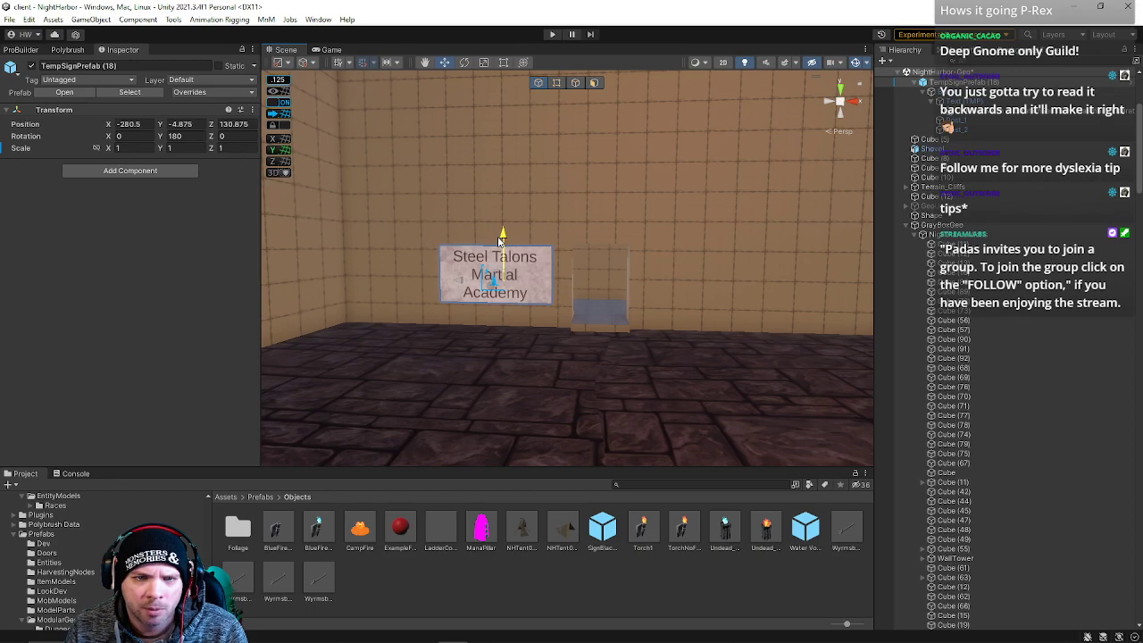
pyautogui.moveTo(458, 282); pyautogui.dragTo(453, 284)
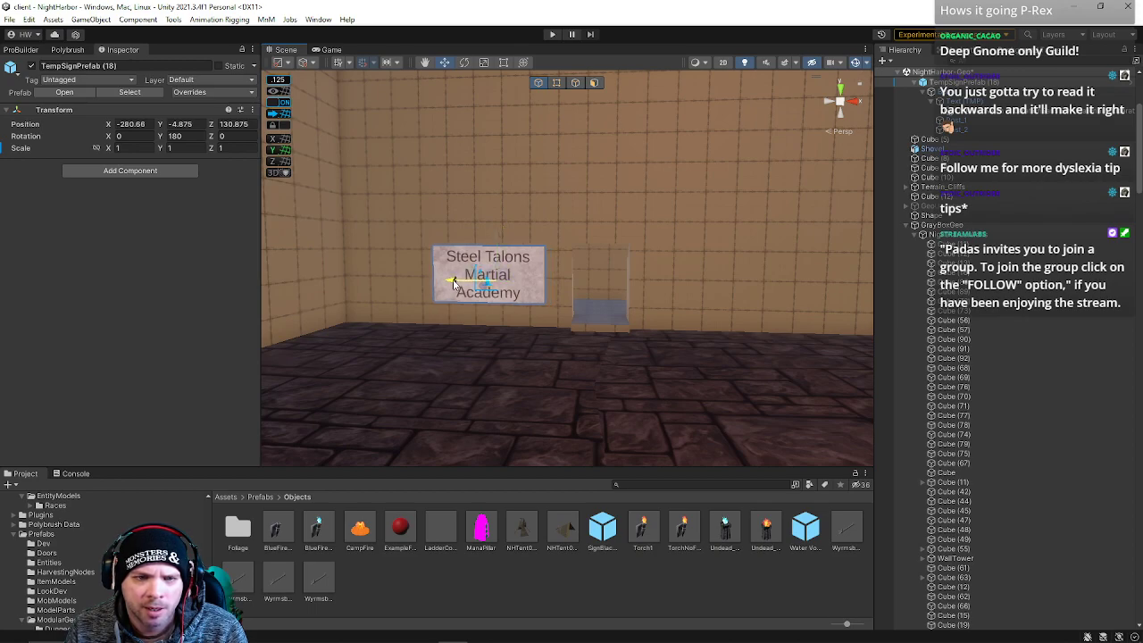
# Adjust the sign's placement on the wall to X -280.75 and Y -4.5, checking it from nearer and farther away.
pyautogui.moveTo(497, 238); pyautogui.dragTo(496, 213)
pyautogui.press('s')
pyautogui.moveTo(518, 229)
pyautogui.mouseDown(button='right')
pyautogui.moveTo(573, 183)
pyautogui.moveTo(276, 212)
pyautogui.moveTo(594, 242)
pyautogui.moveTo(569, 169)
pyautogui.moveTo(509, 223)
pyautogui.mouseUp(button='right')
pyautogui.press('w')
pyautogui.moveTo(509, 223)
pyautogui.mouseDown()
pyautogui.moveTo(501, 267)
pyautogui.moveTo(497, 241)
pyautogui.mouseUp()
pyautogui.press('s')
pyautogui.moveTo(507, 252)
pyautogui.mouseDown(button='right')
pyautogui.moveTo(442, 222)
pyautogui.moveTo(523, 214)
pyautogui.moveTo(465, 225)
pyautogui.moveTo(487, 246)
pyautogui.mouseUp(button='right')
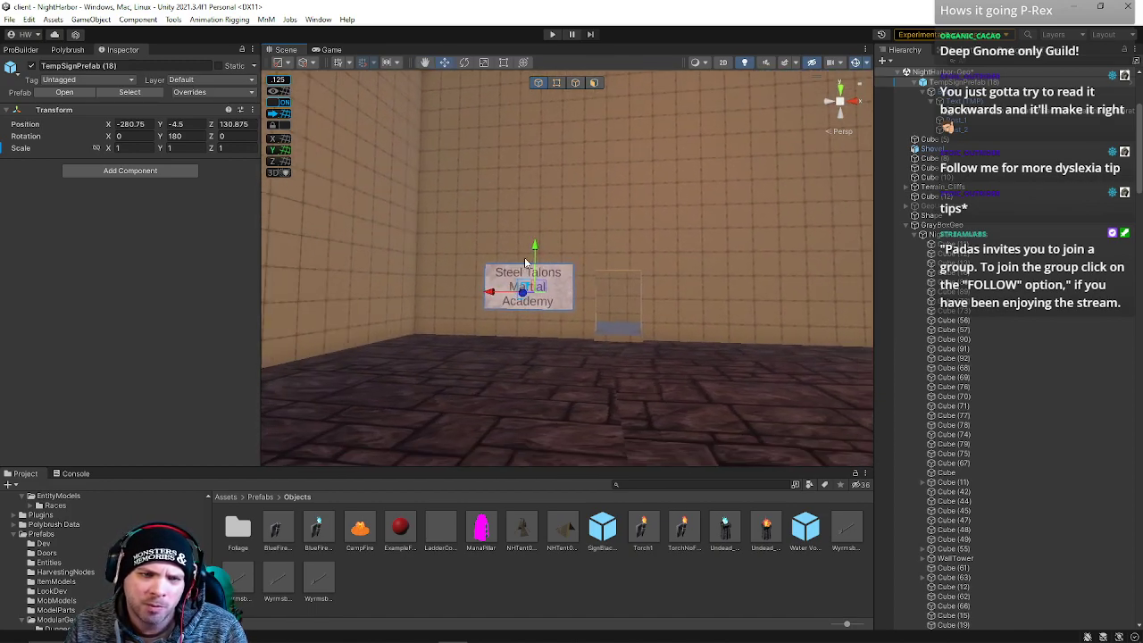
# Raise the sign on the courtyard wall to Y -4.
pyautogui.moveTo(534, 262); pyautogui.dragTo(534, 239)
pyautogui.moveTo(569, 262)
pyautogui.mouseDown(button='right')
pyautogui.moveTo(592, 270)
pyautogui.moveTo(580, 274)
pyautogui.mouseUp(button='right')
pyautogui.moveTo(517, 210); pyautogui.dragTo(516, 222)
pyautogui.press('w')
pyautogui.moveTo(511, 225); pyautogui.dragTo(463, 259, button='right')
pyautogui.moveTo(466, 272); pyautogui.dragTo(472, 235)
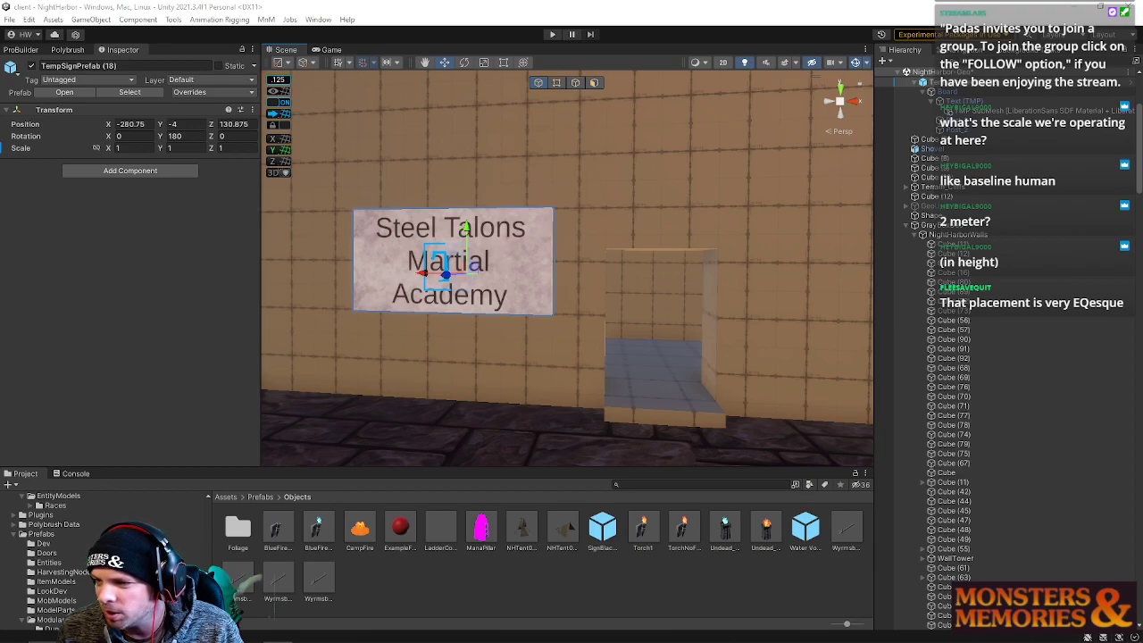
# Check the sign and doorway from several distances and save the NightHarbor scene.
pyautogui.scroll(-5, 634, 352)
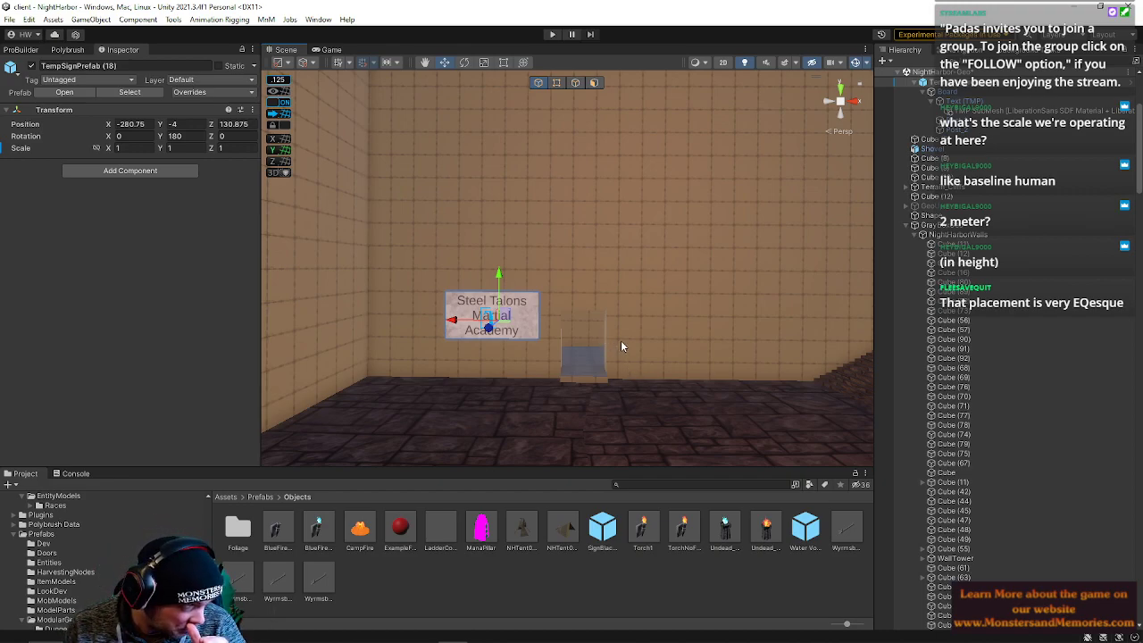
pyautogui.moveTo(632, 349); pyautogui.dragTo(403, 302, button='right')
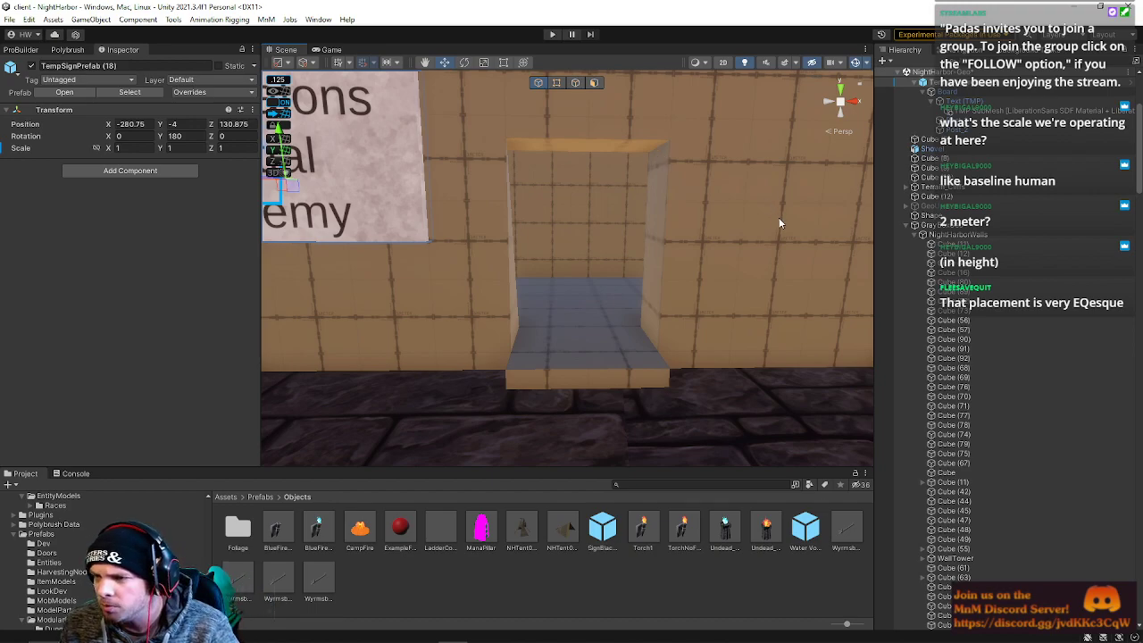
pyautogui.moveTo(643, 270); pyautogui.dragTo(582, 200, button='right')
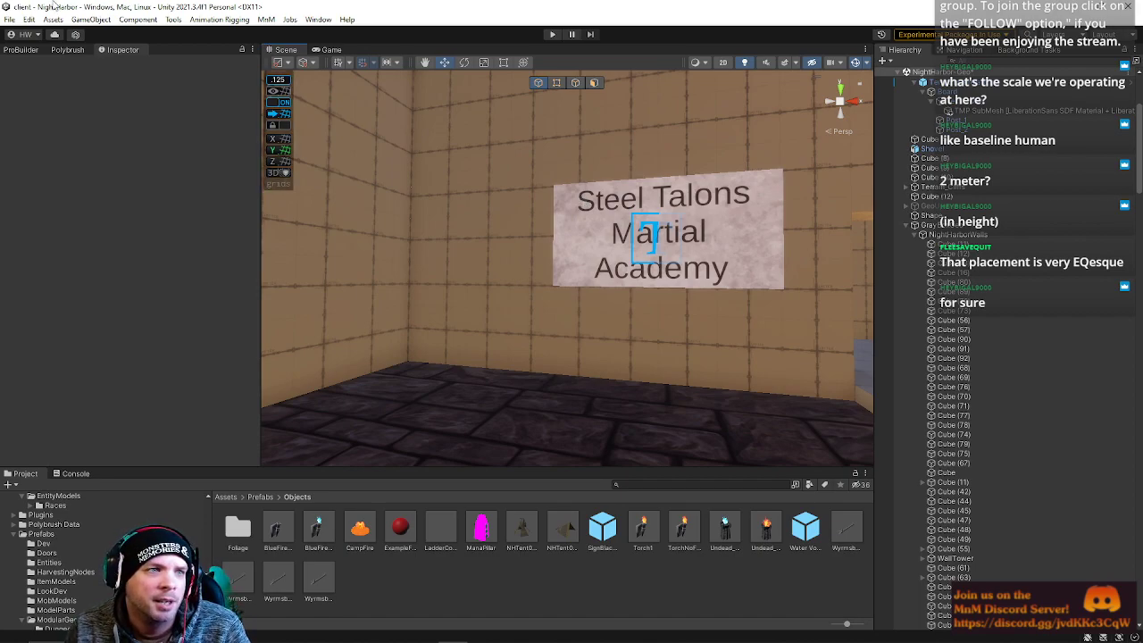
pyautogui.click(10, 19)
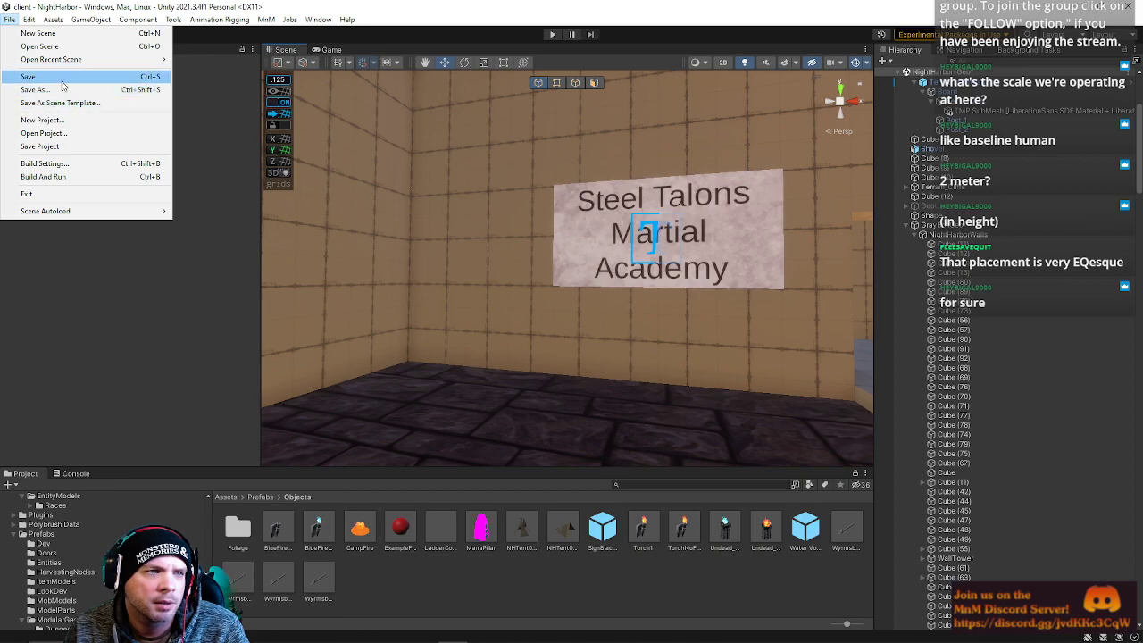
pyautogui.click(56, 77)
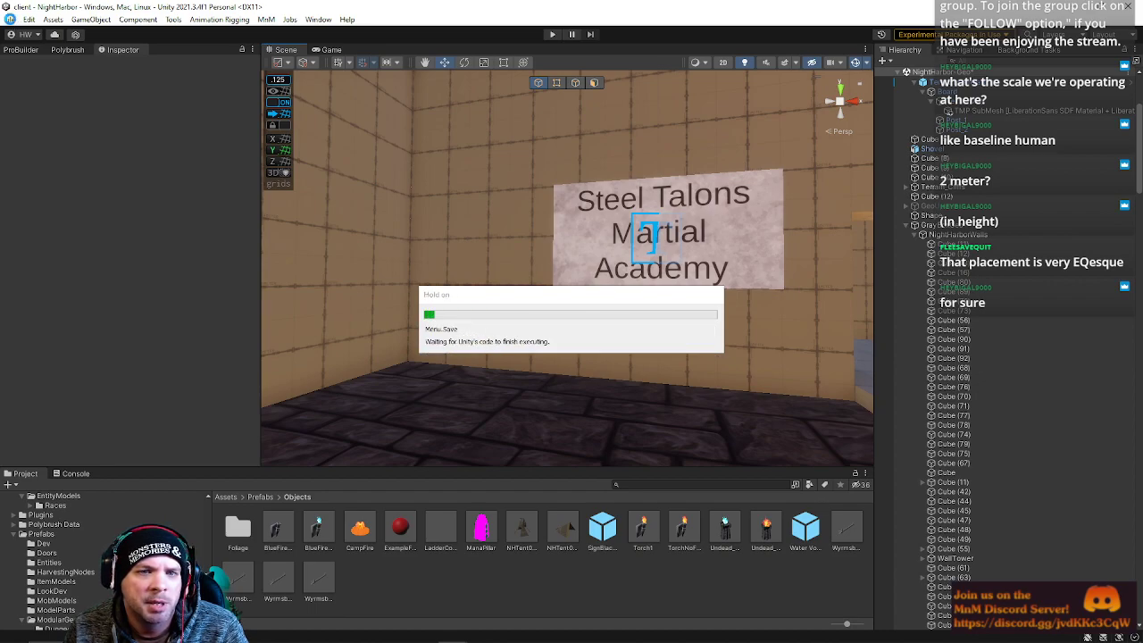
# Open the Zone scene from the recent scenes.
pyautogui.click(10, 20)
pyautogui.moveTo(48, 60)
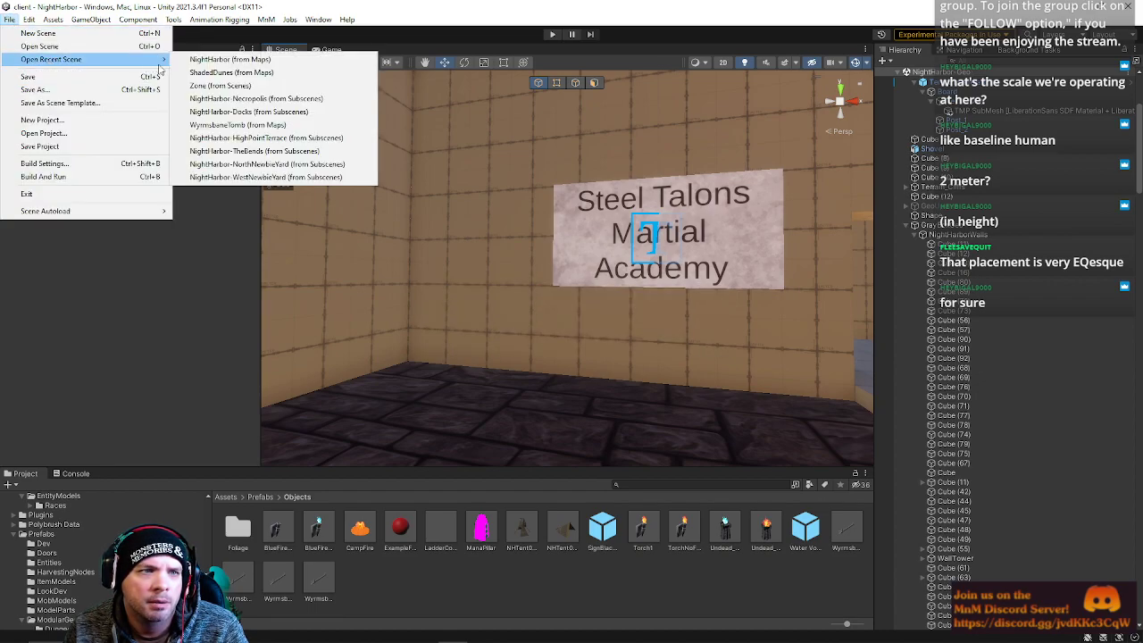
pyautogui.click(194, 85)
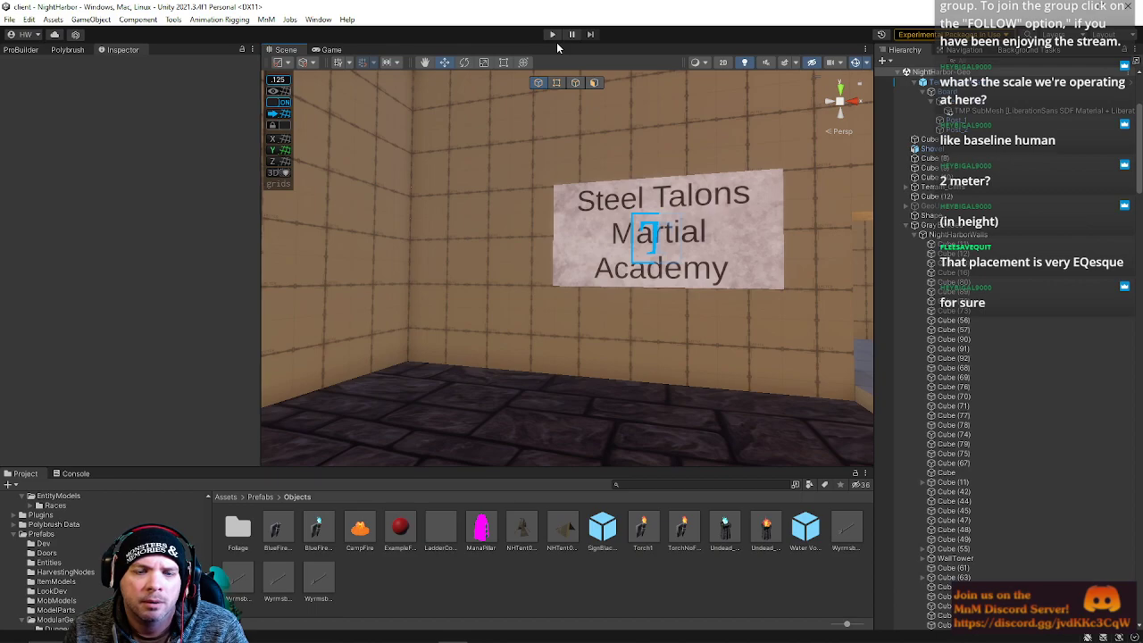
# Run the game in play mode, log in with the prefilled account, and enter the world.
pyautogui.click(555, 40)
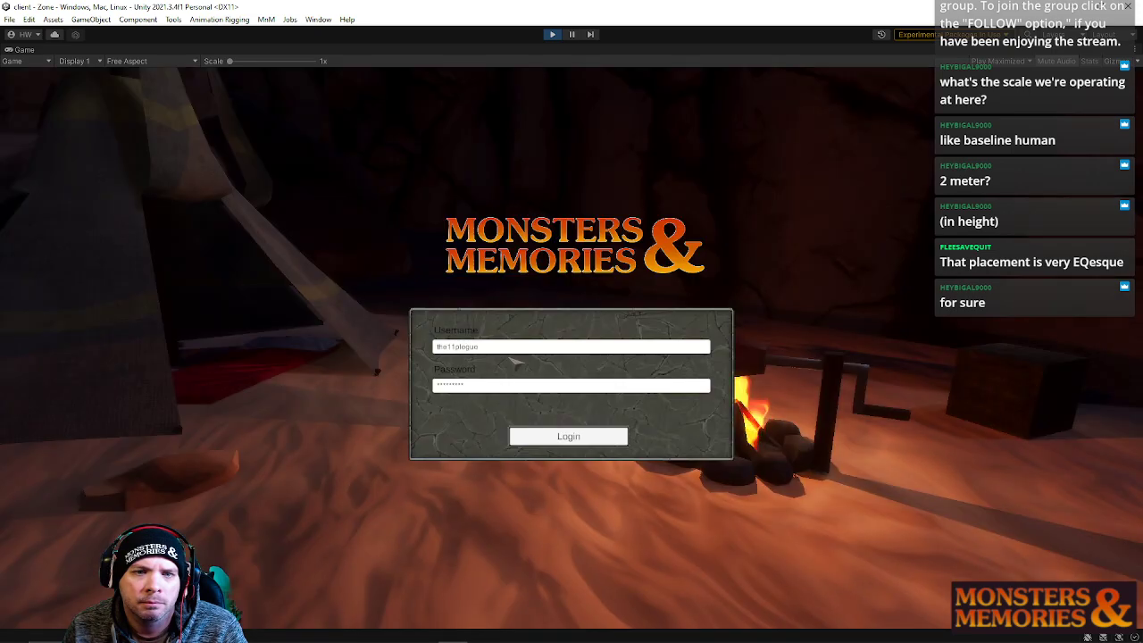
pyautogui.click(546, 437)
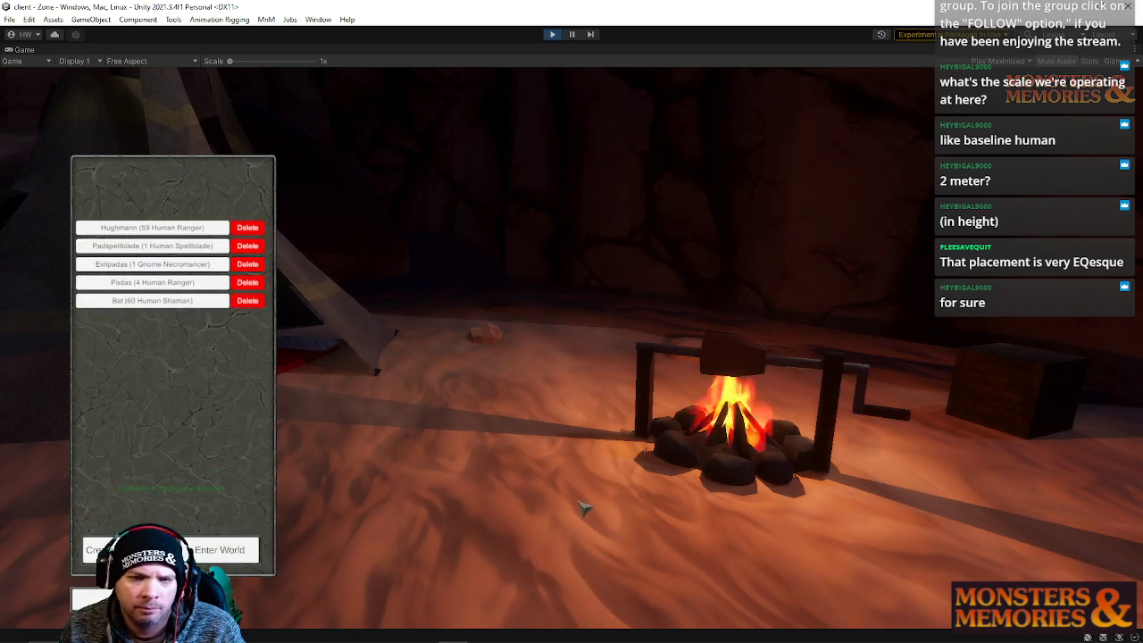
pyautogui.click(212, 549)
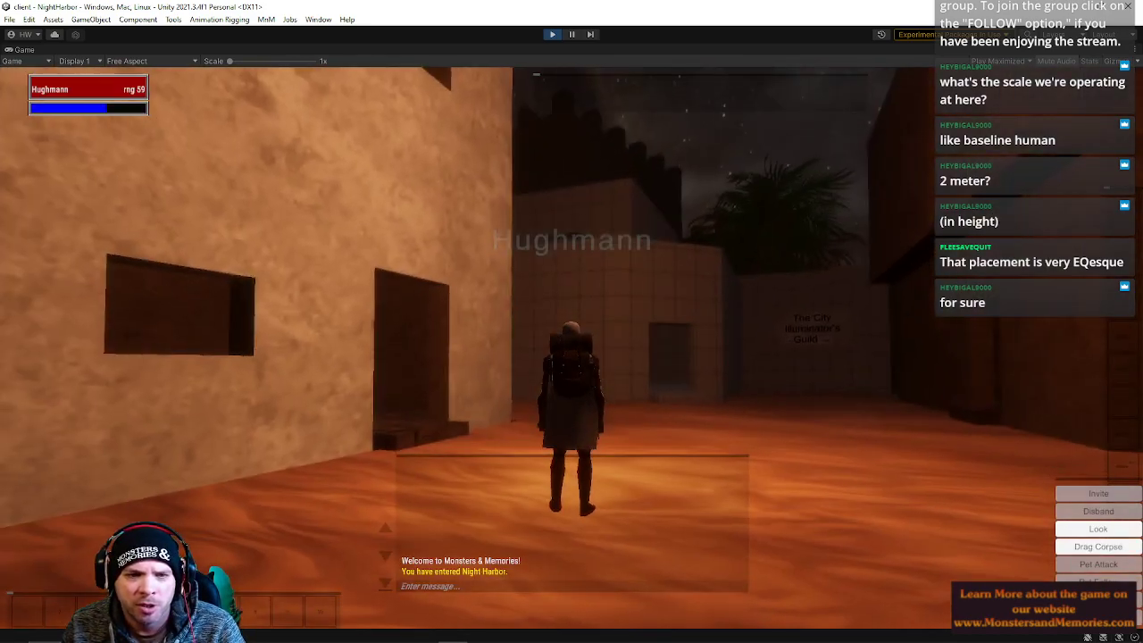
# Walk the character through Night Harbor to the courtyard and examine the academy sign and doorway at in-game scale.
pyautogui.press('w')
pyautogui.press('w')
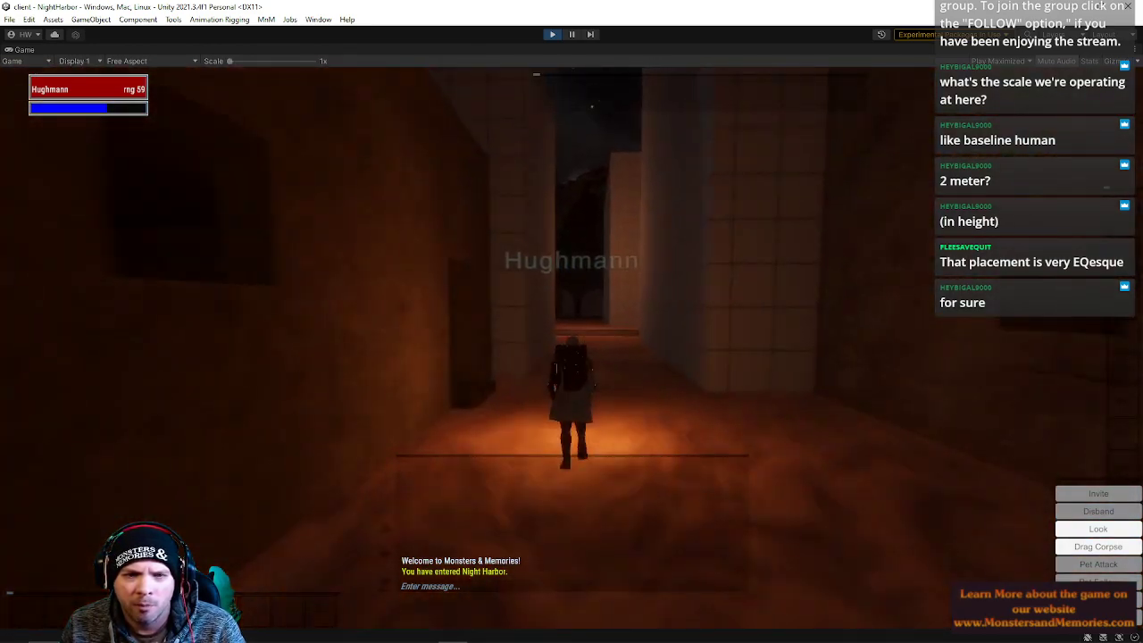
pyautogui.press('w')
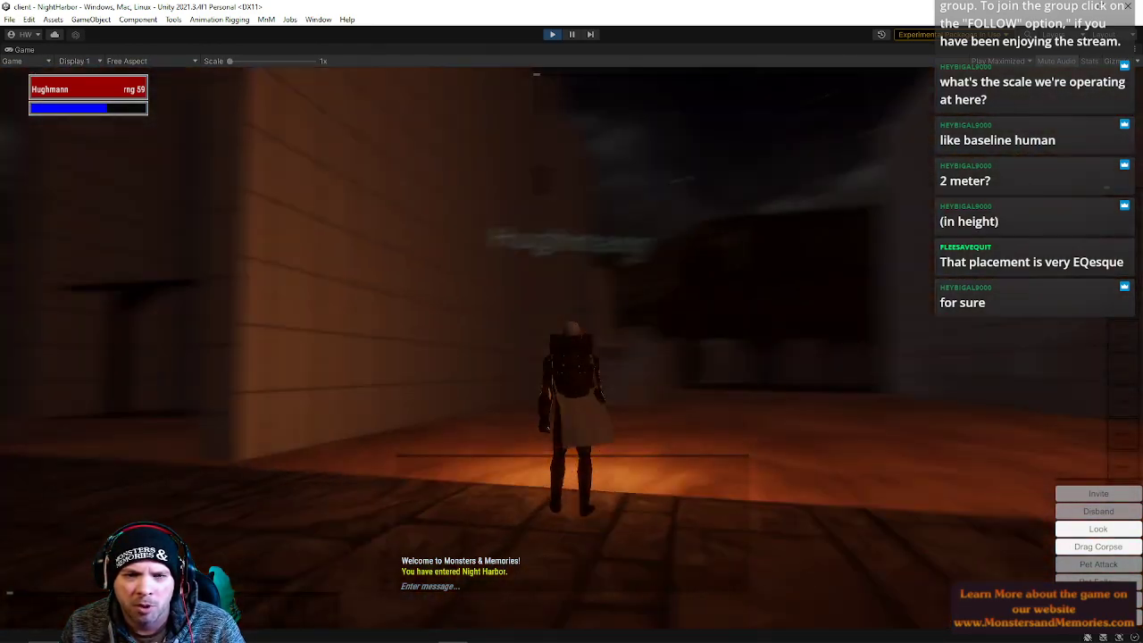
pyautogui.press('w')
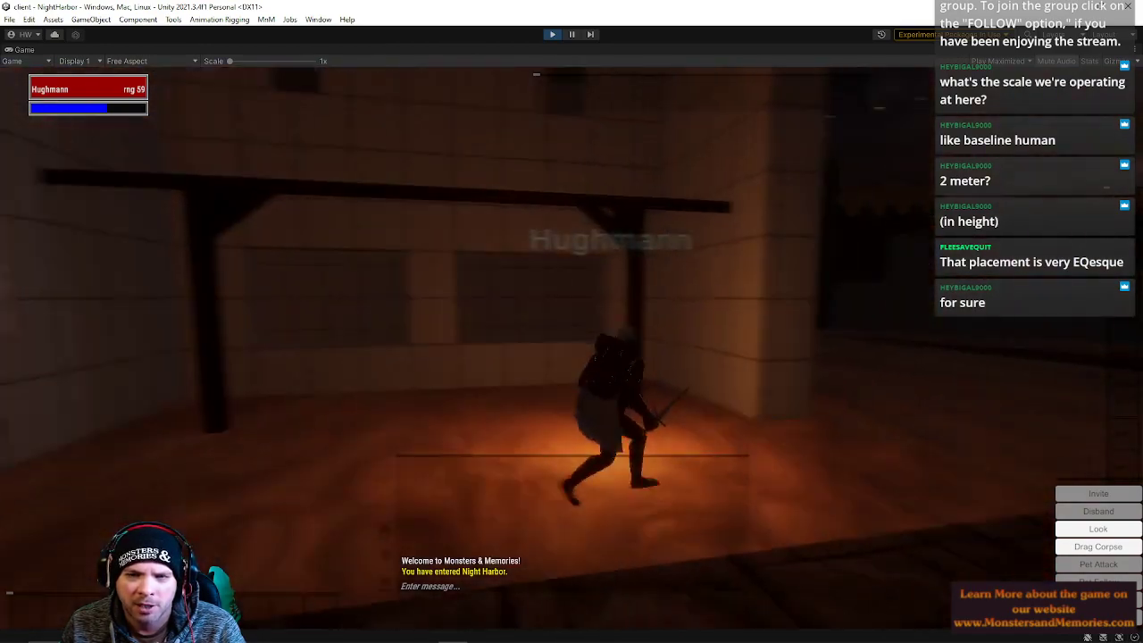
pyautogui.press('w')
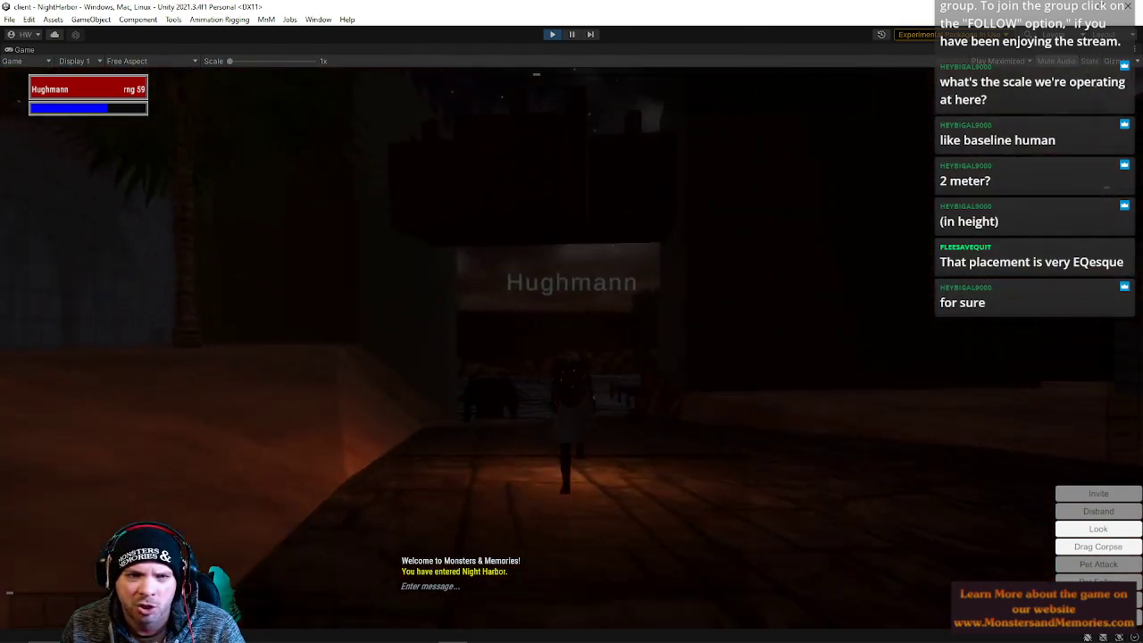
pyautogui.press('w')
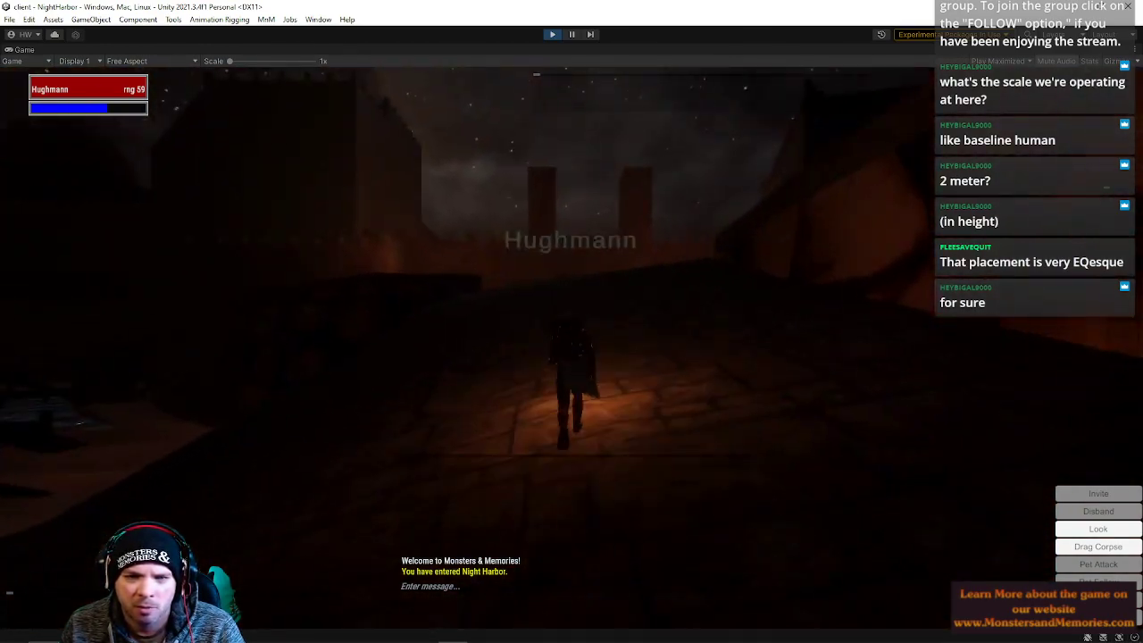
pyautogui.press('w')
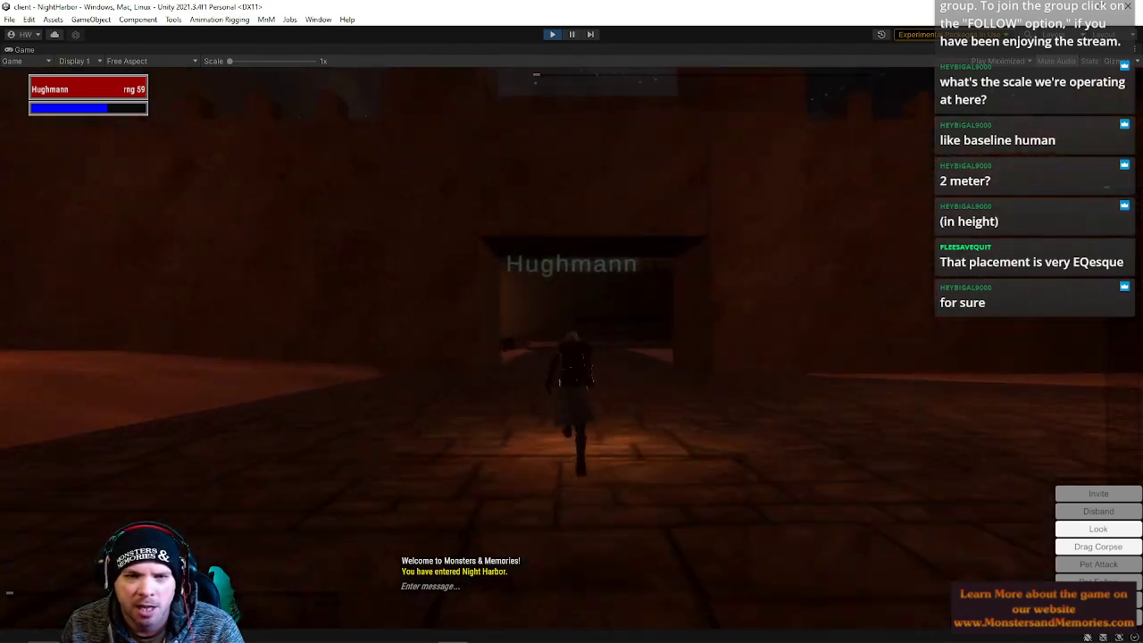
pyautogui.press('w')
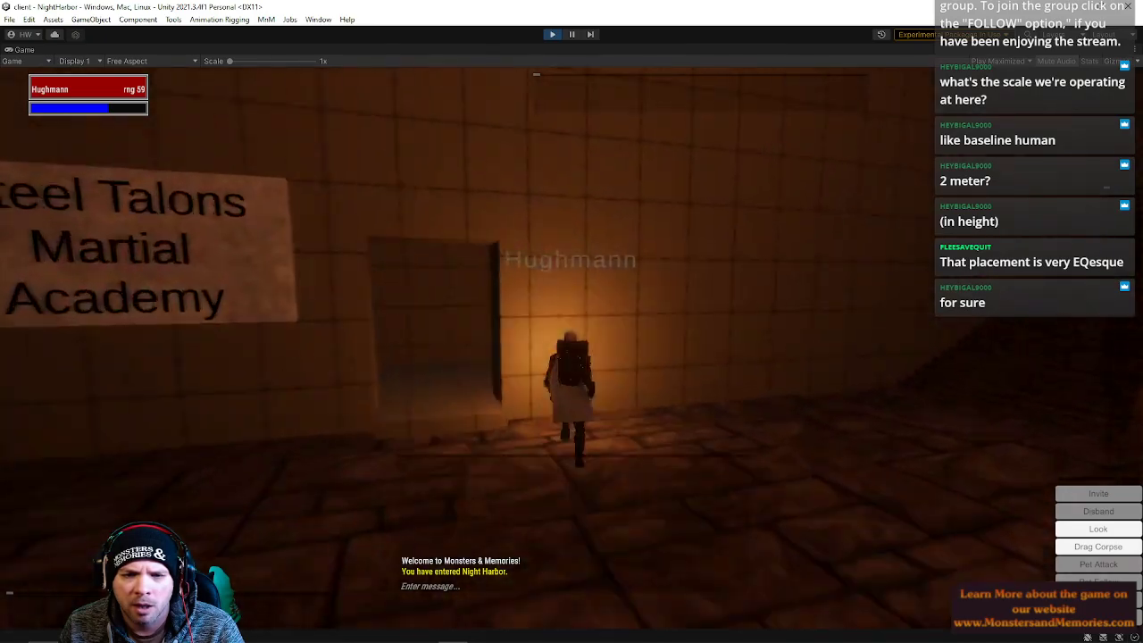
pyautogui.press('w')
pyautogui.press('w')
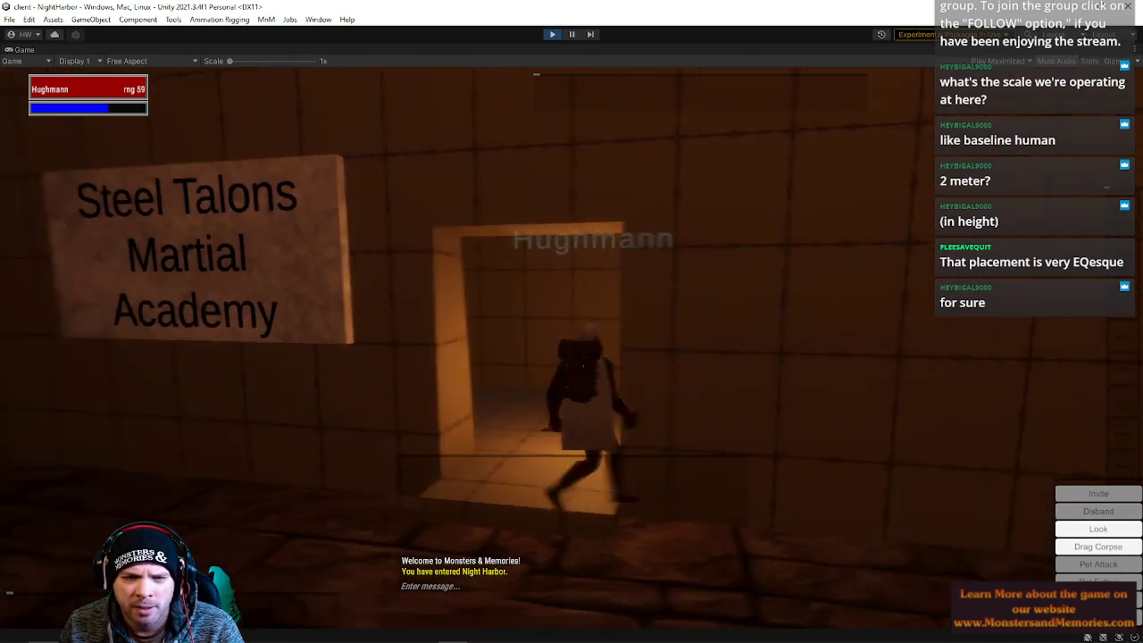
pyautogui.press('s')
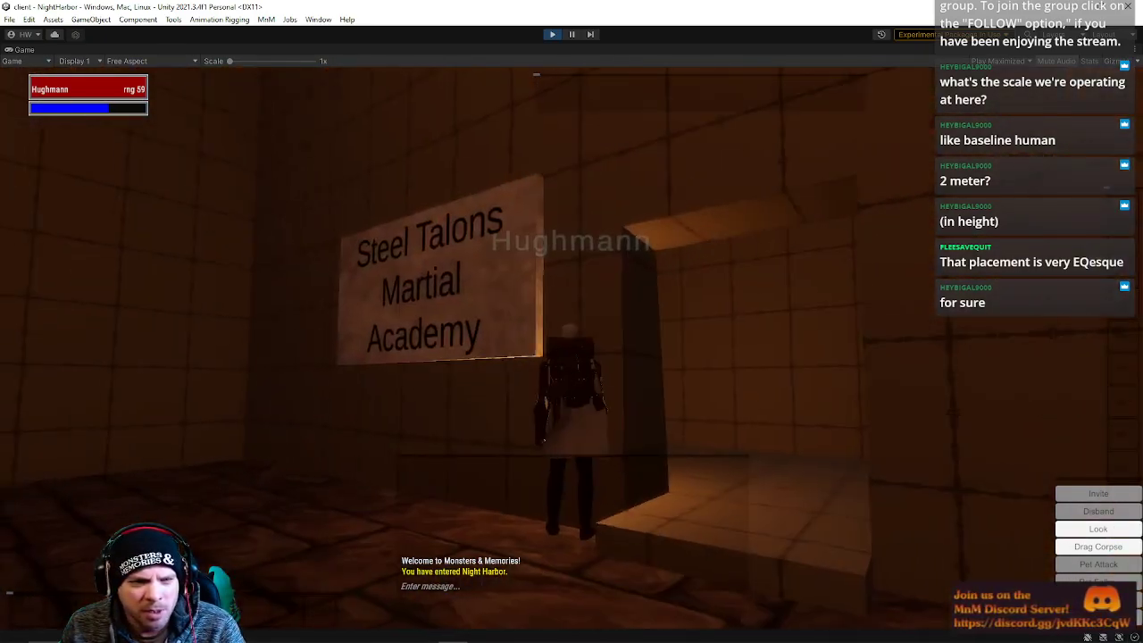
# Walk the character through the academy doorway and back into the courtyard, examining the opening and sign at close range.
pyautogui.moveTo(664, 309); pyautogui.dragTo(625, 309, button='right')
pyautogui.press('d')
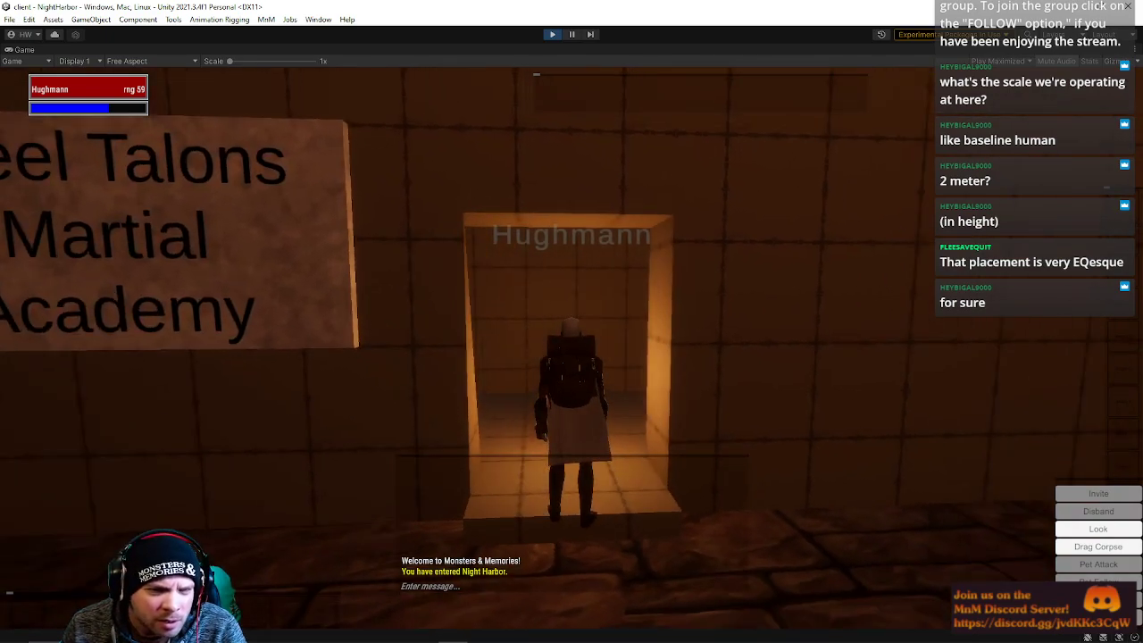
pyautogui.moveTo(471, 247)
pyautogui.mouseDown(button='right')
pyautogui.moveTo(433, 241)
pyautogui.moveTo(493, 259)
pyautogui.moveTo(473, 260)
pyautogui.mouseUp(button='right')
pyautogui.press('w')
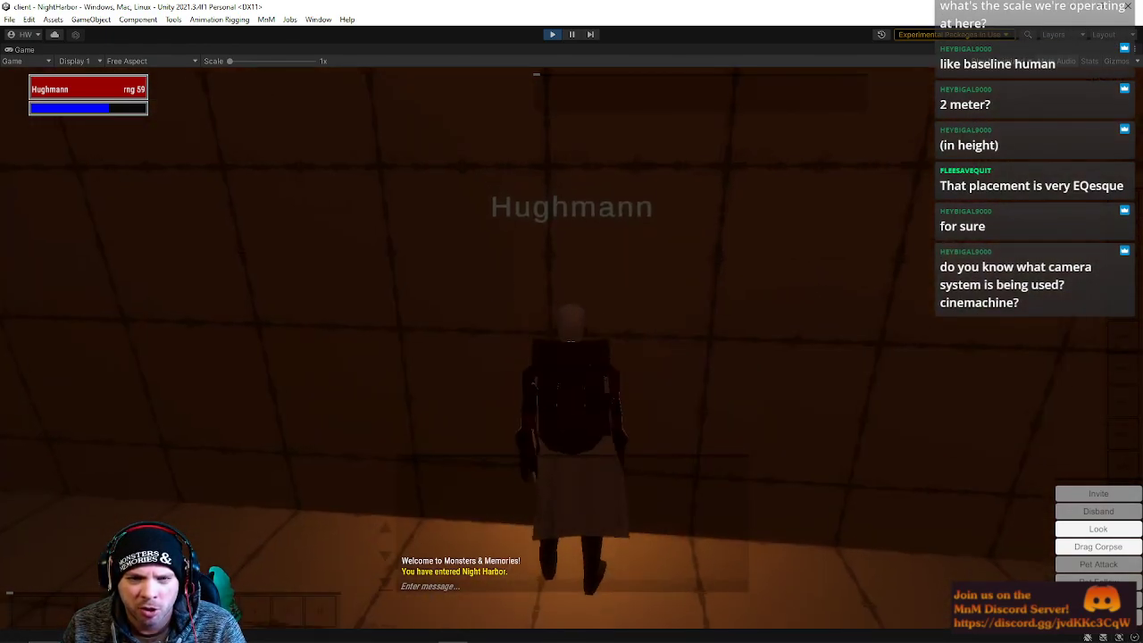
pyautogui.moveTo(444, 241); pyautogui.dragTo(505, 245, button='right')
pyautogui.press('w')
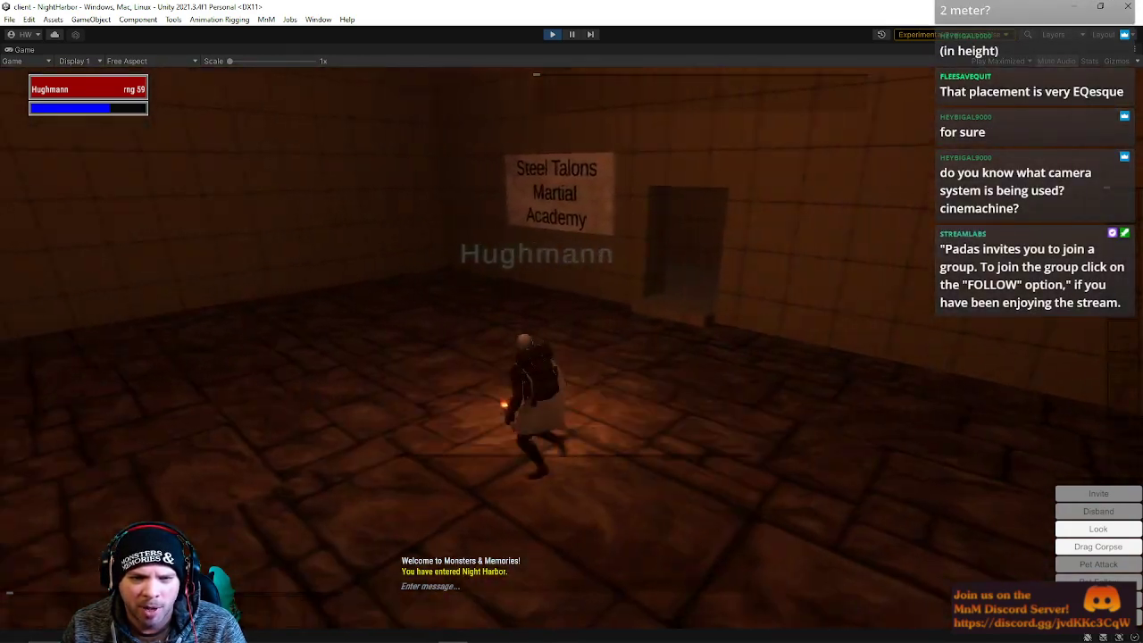
pyautogui.moveTo(714, 243); pyautogui.dragTo(684, 242, button='right')
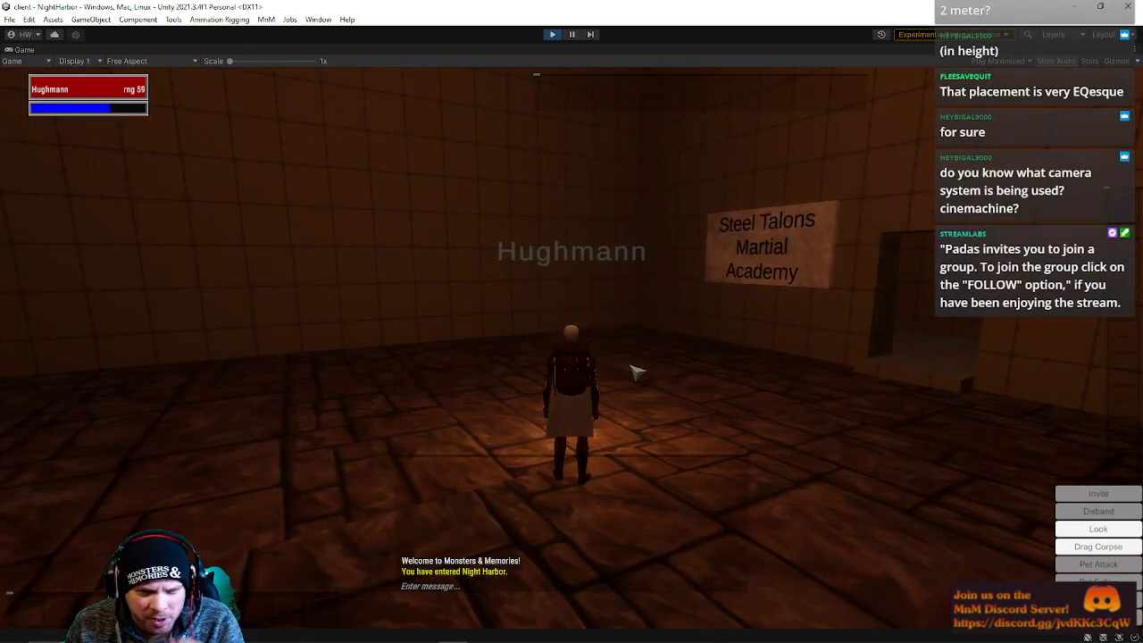
pyautogui.moveTo(699, 375); pyautogui.dragTo(625, 375, button='right')
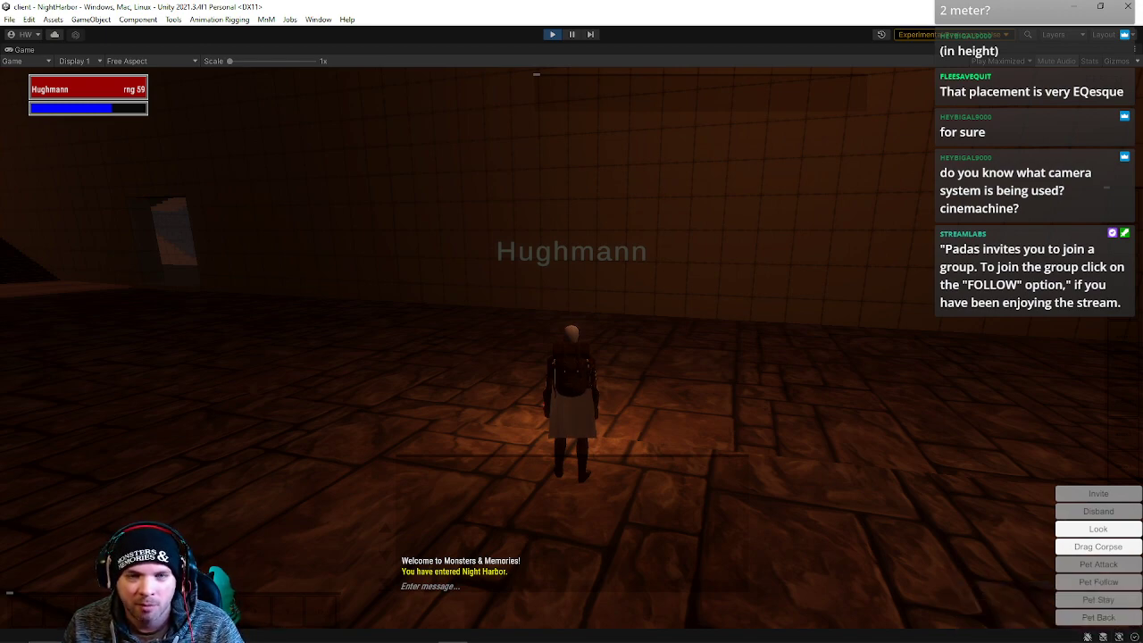
# Compare the sign and doorway in front of the academy with how they read from far across the courtyard.
pyautogui.press('d')
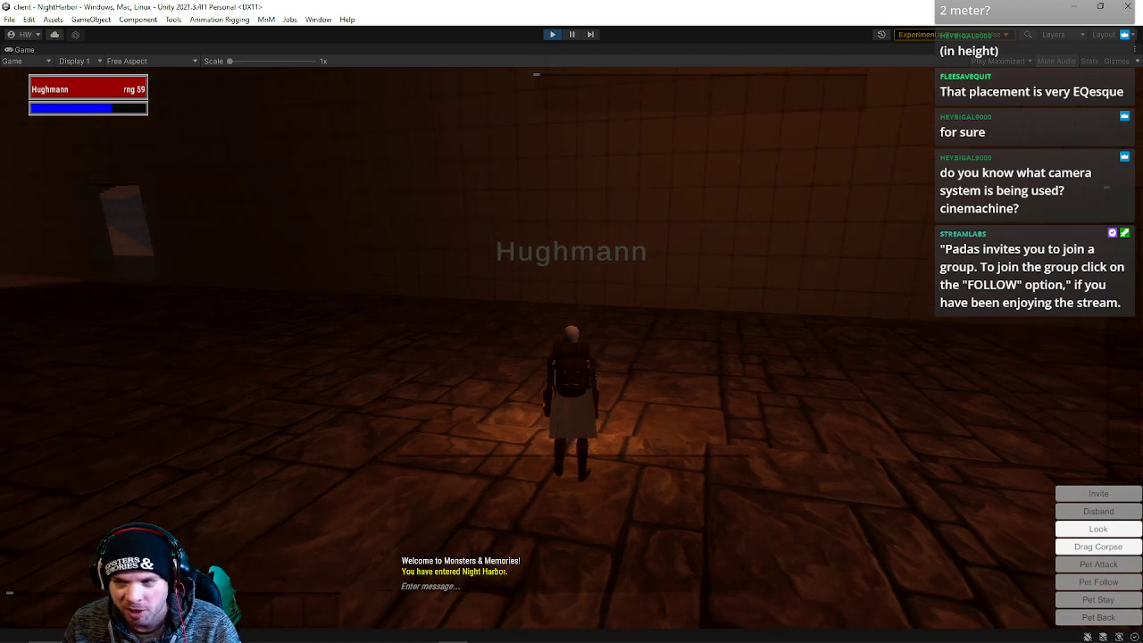
pyautogui.press('w')
pyautogui.press('w')
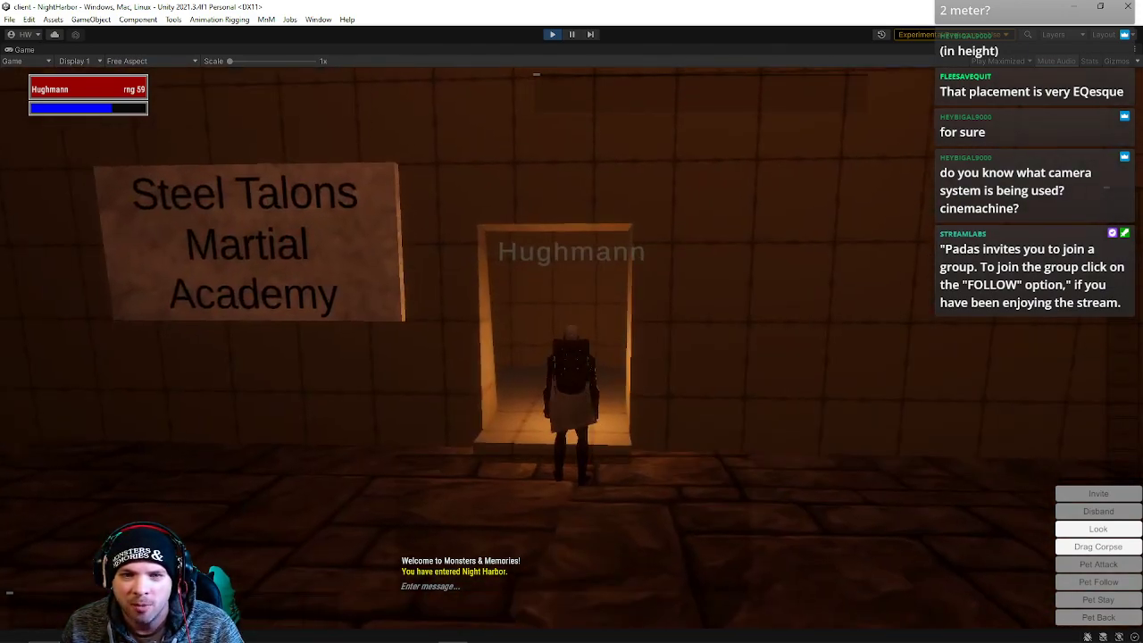
pyautogui.press('w')
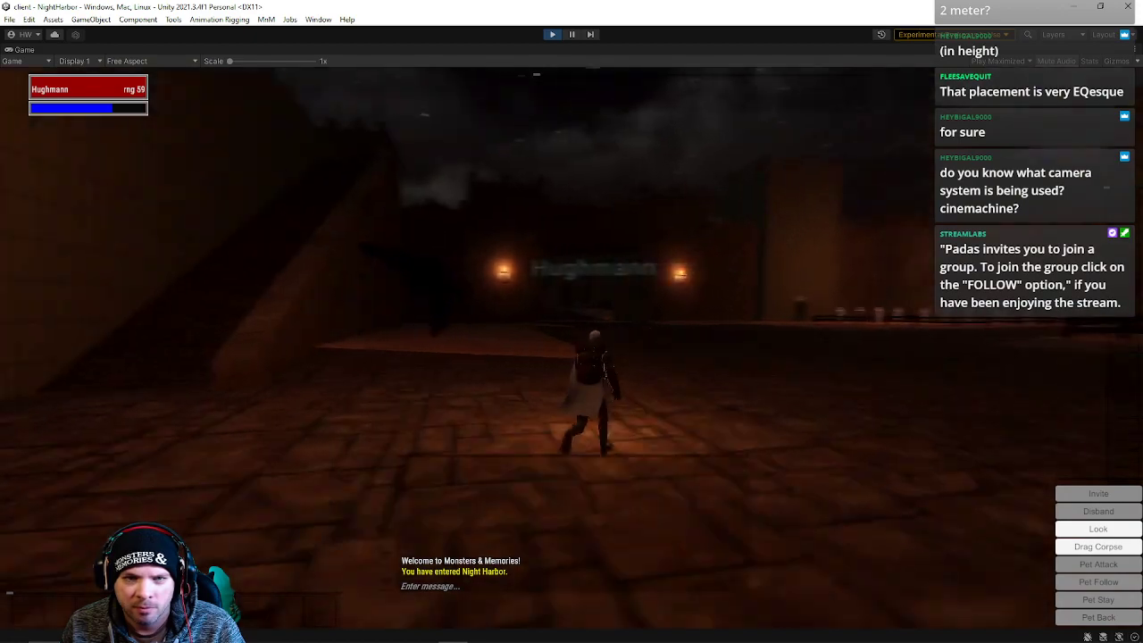
pyautogui.press('w')
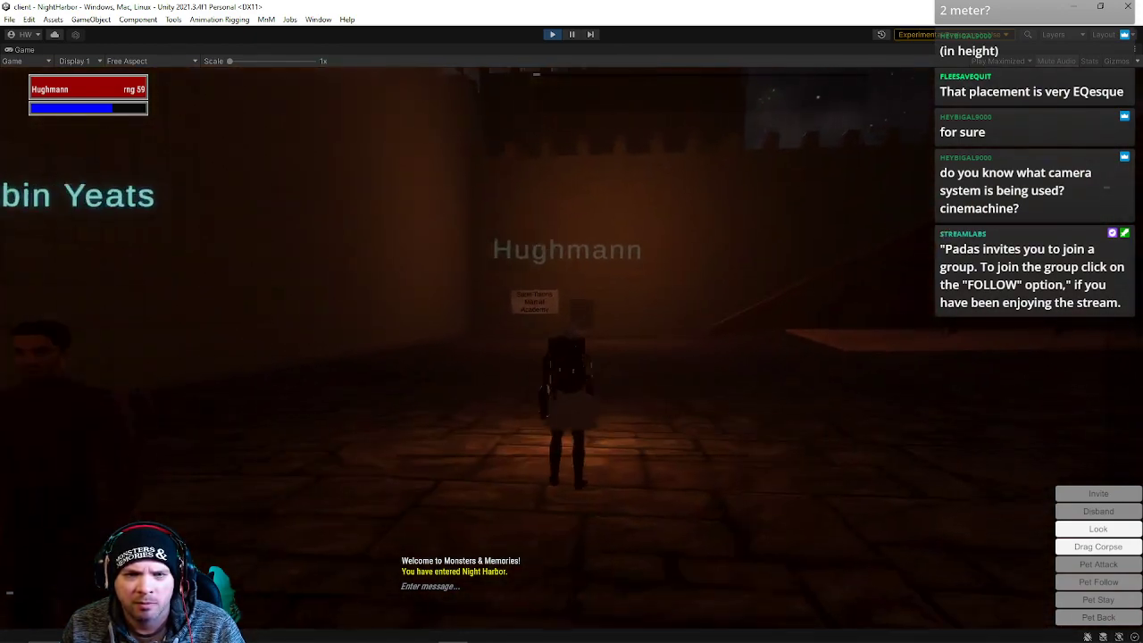
pyautogui.press('w')
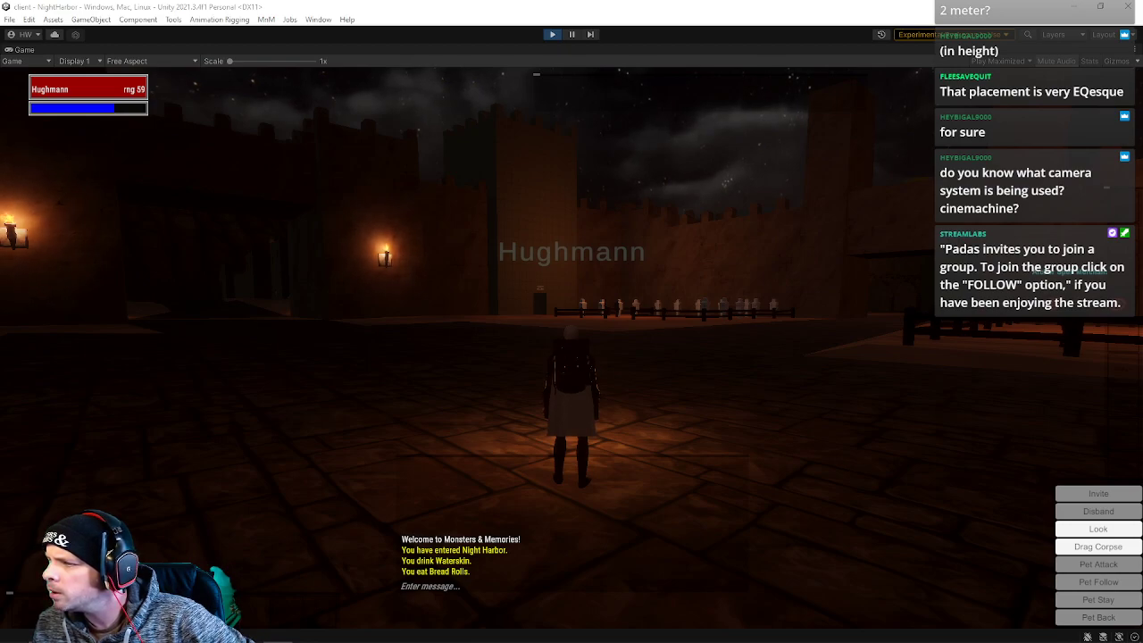
# Return across the courtyard to the academy and walk the character through its interior corridors to examine the layout.
pyautogui.moveTo(799, 426); pyautogui.dragTo(661, 439, button='right')
pyautogui.press('w')
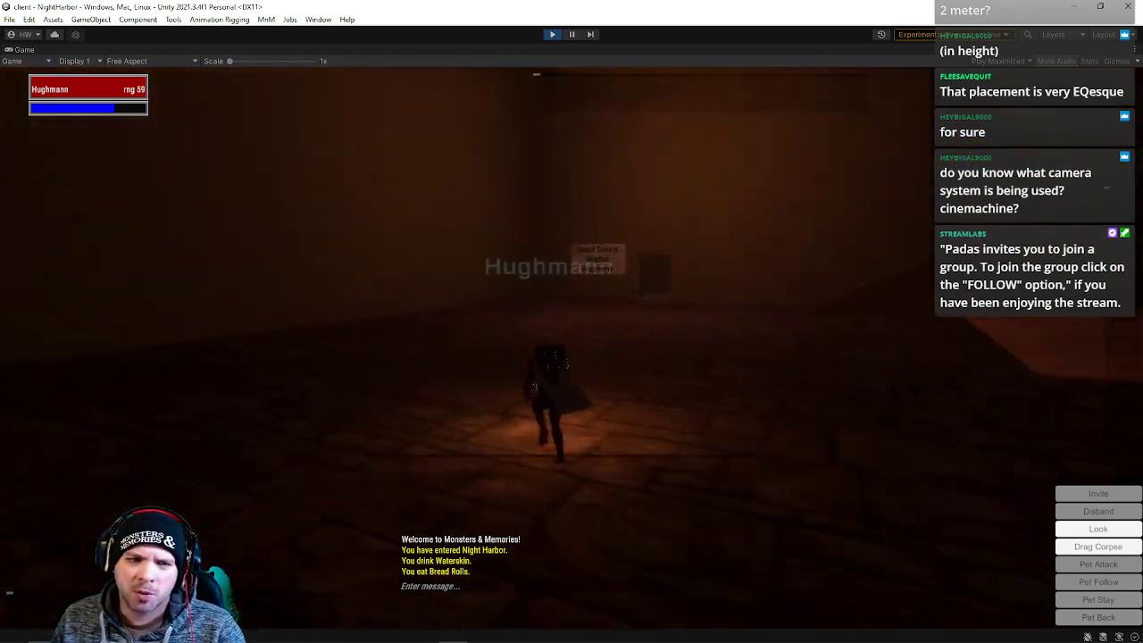
pyautogui.press('w')
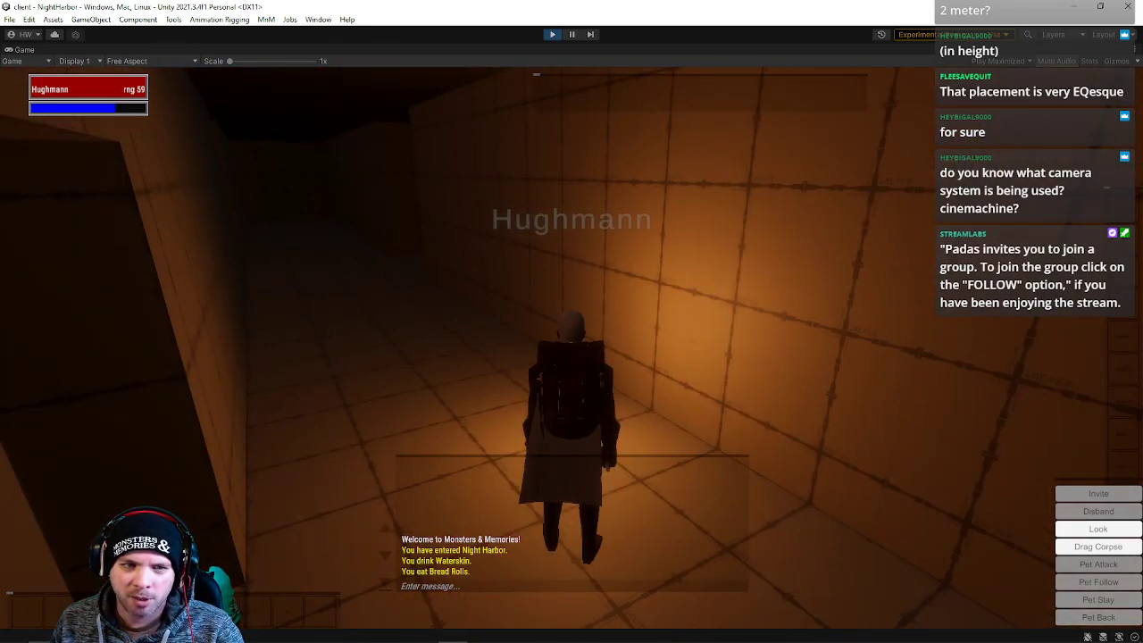
pyautogui.moveTo(883, 390); pyautogui.dragTo(983, 371, button='right')
pyautogui.press('w')
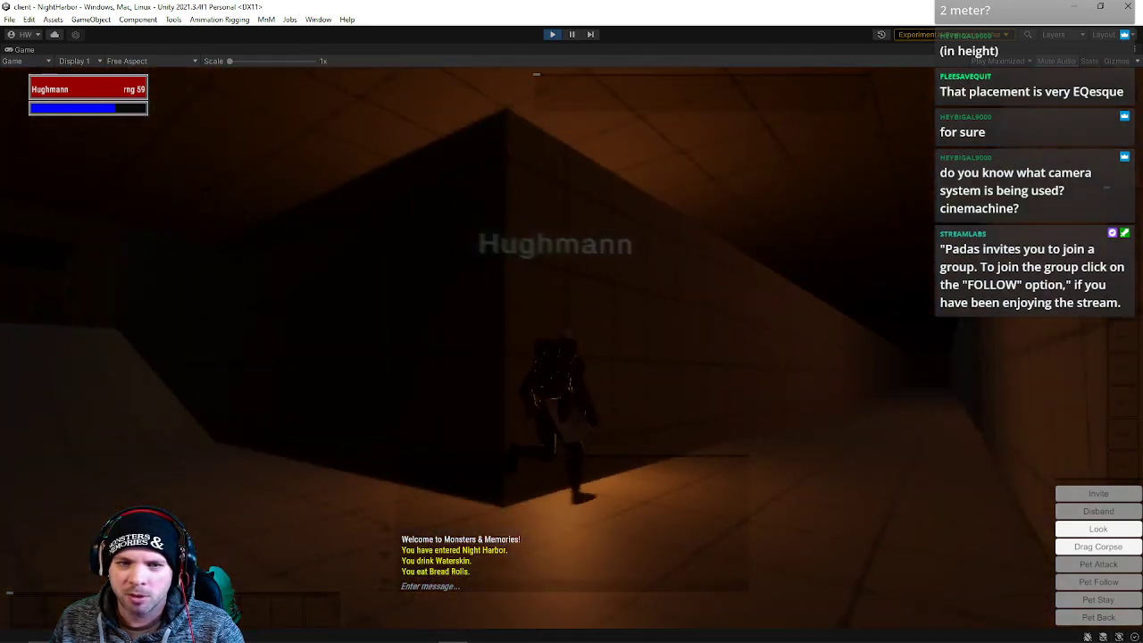
pyautogui.press('w')
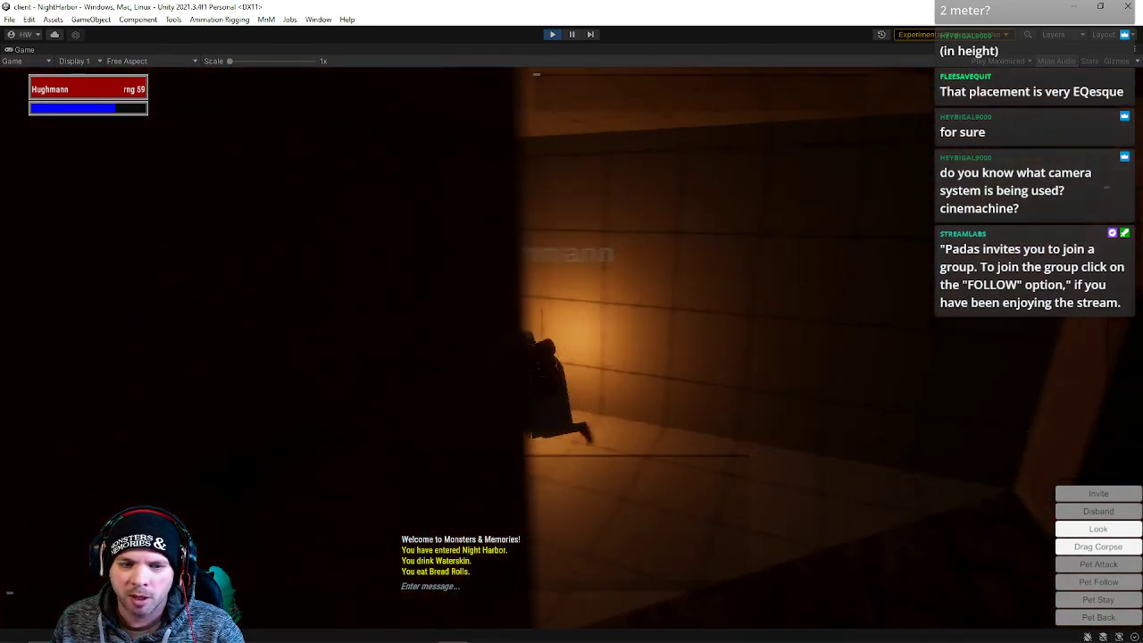
pyautogui.press('w')
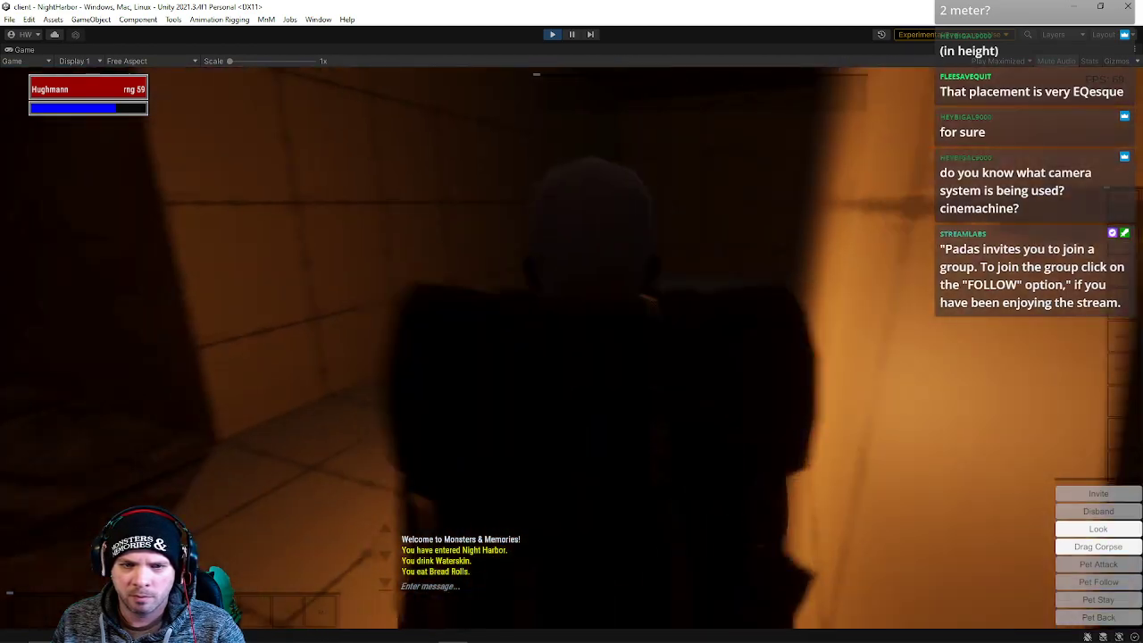
pyautogui.press('w')
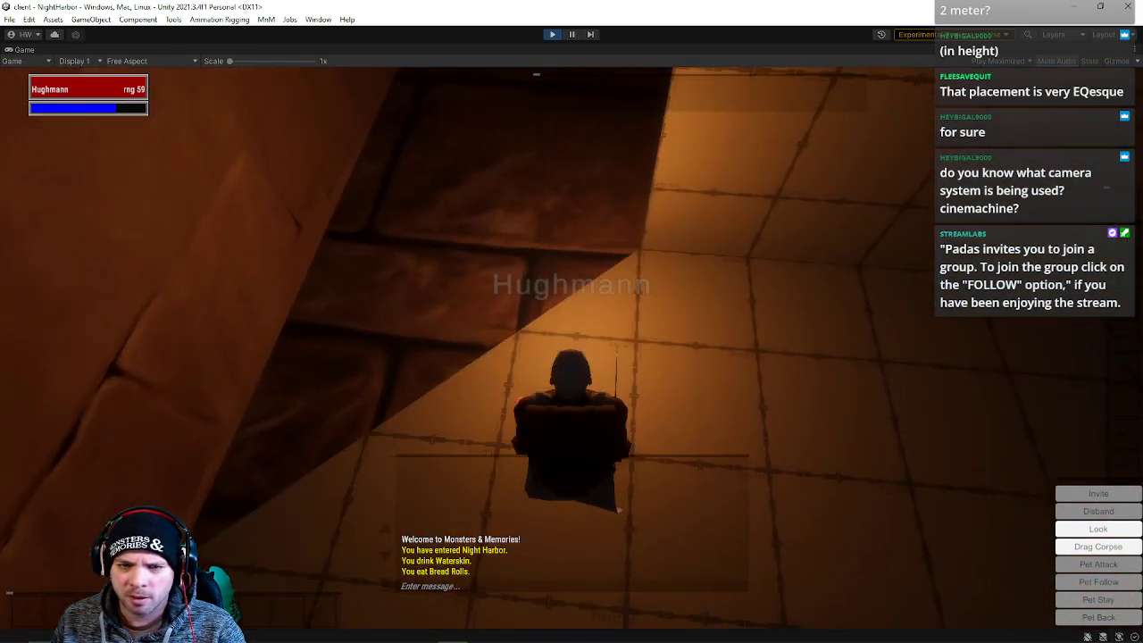
# Inspect the junction between the tiled interior and the stone passage, and run back out to the academy sign.
pyautogui.press('a')
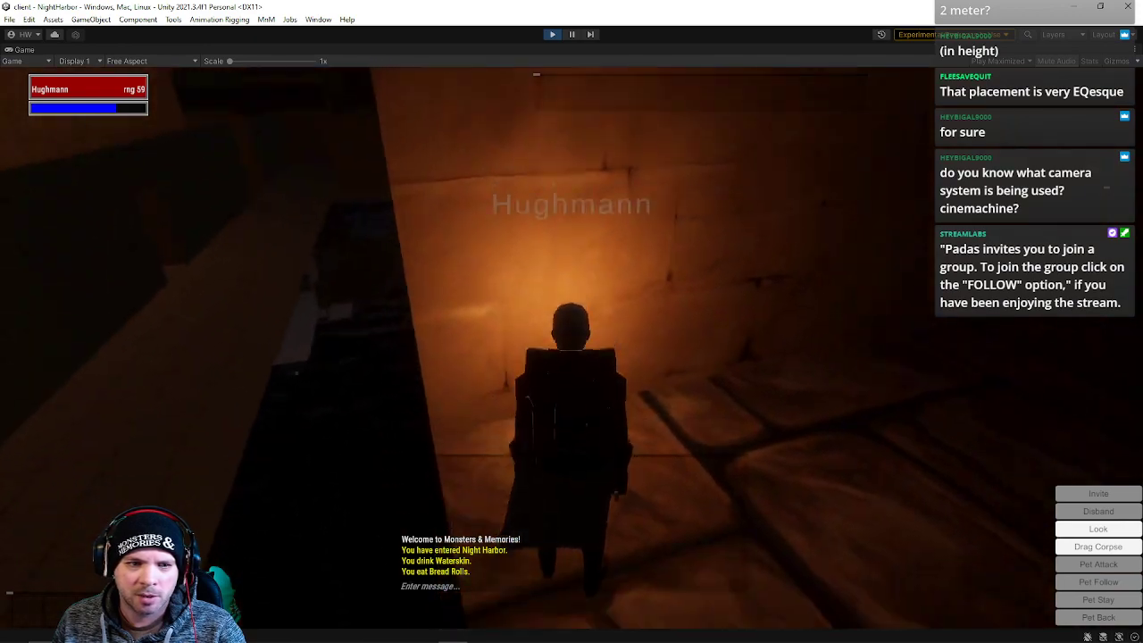
pyautogui.press('a')
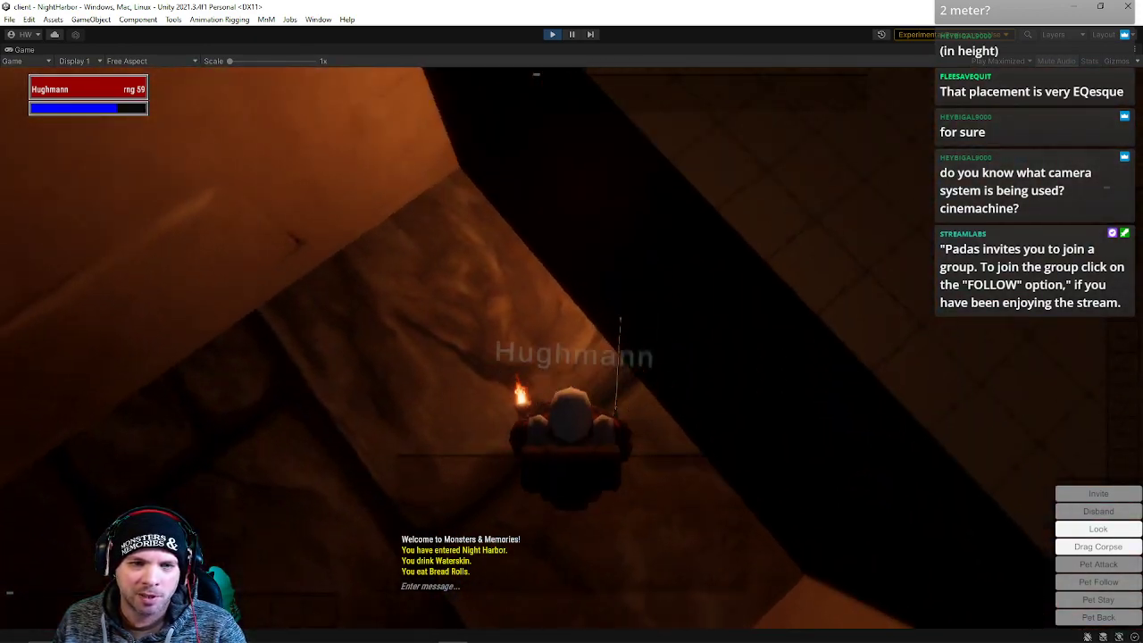
pyautogui.press('a')
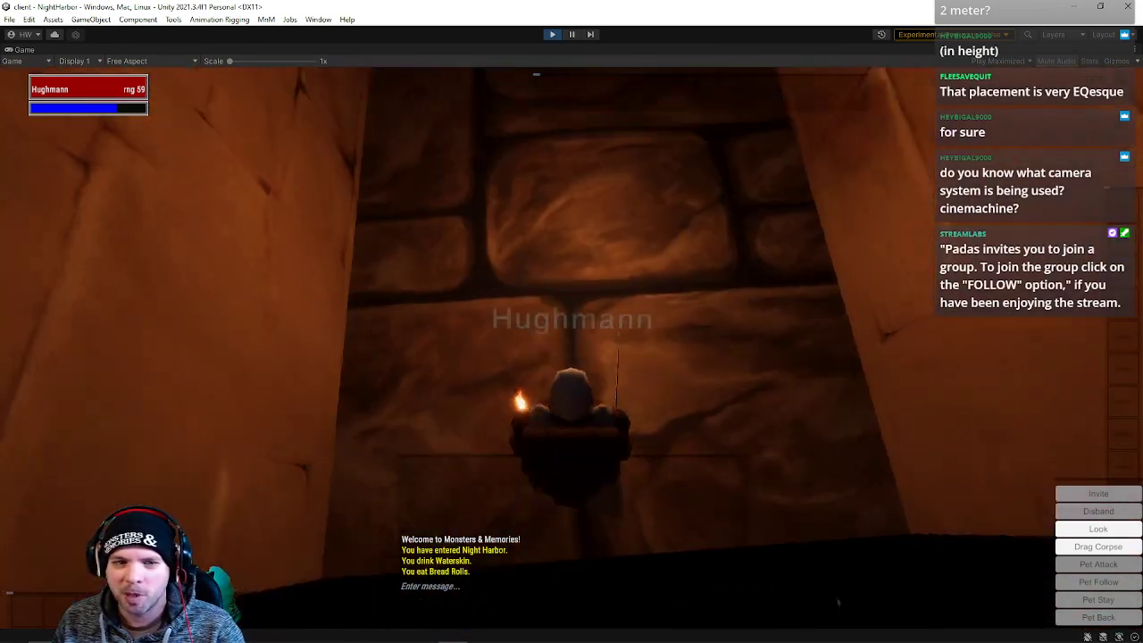
pyautogui.press('w')
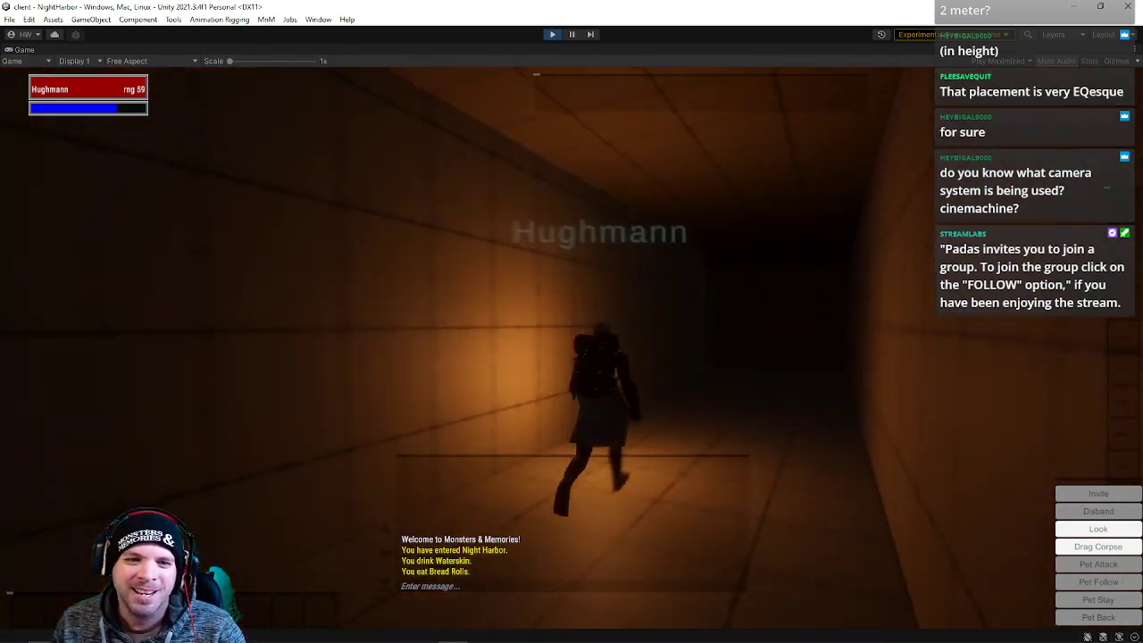
pyautogui.press('w')
pyautogui.press('w')
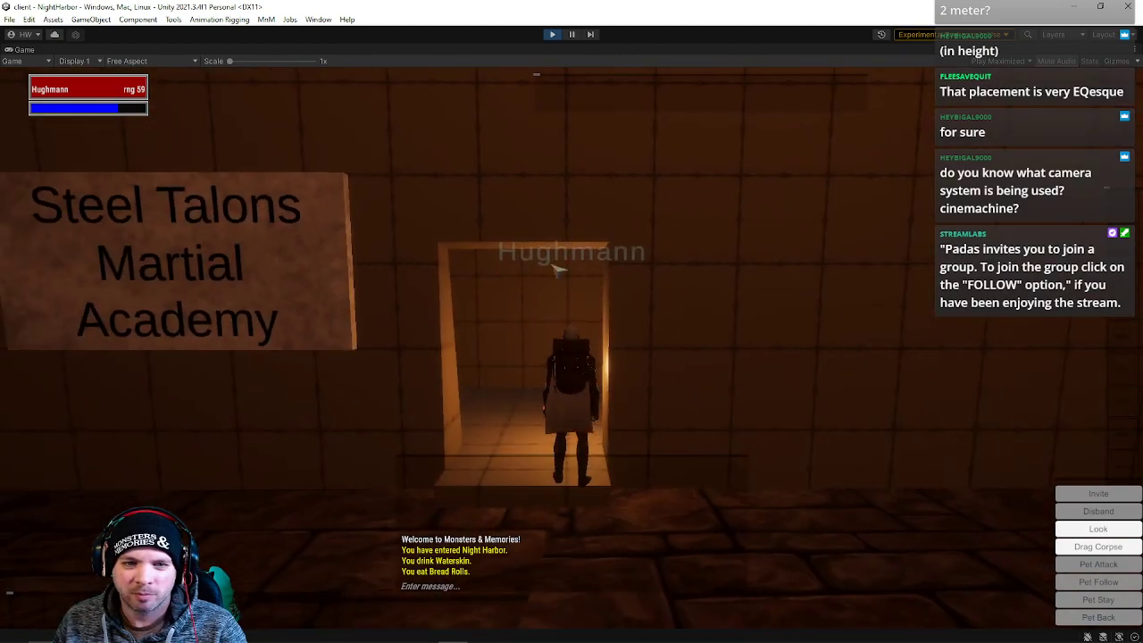
# Re-enter the academy and follow the corridors past the ramp to check the inner doorways at character scale.
pyautogui.press('w')
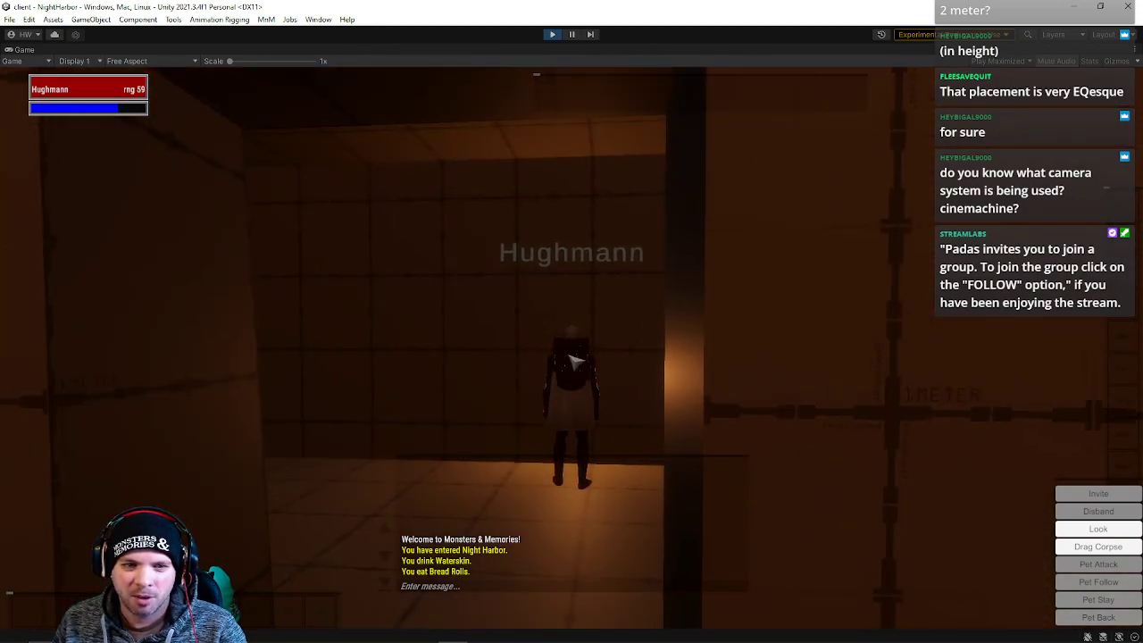
pyautogui.press('w')
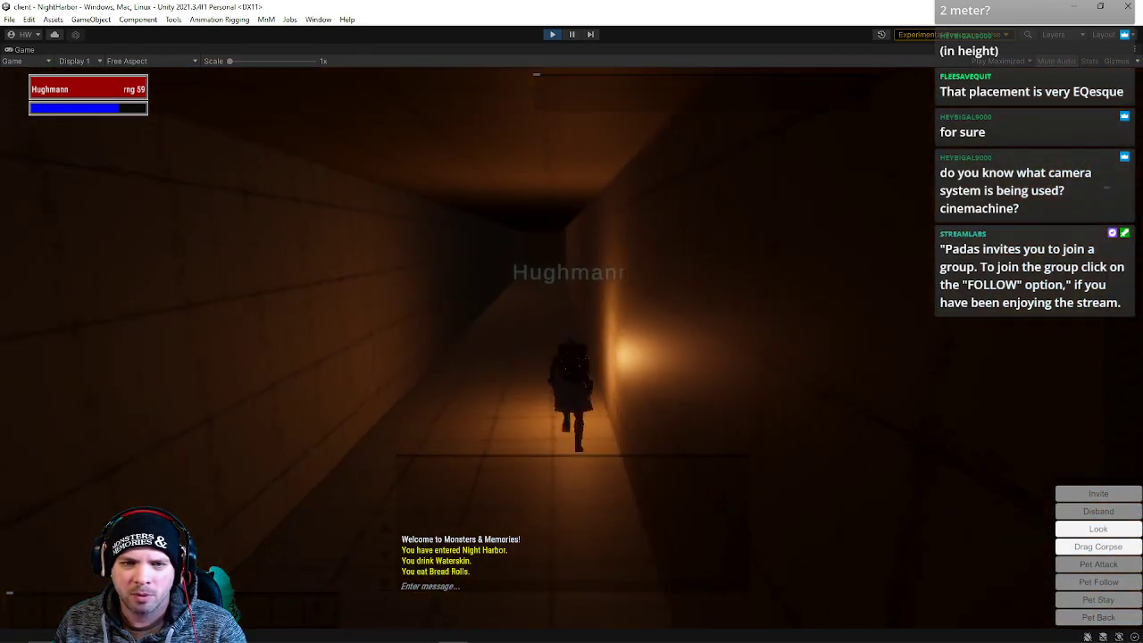
pyautogui.press('w')
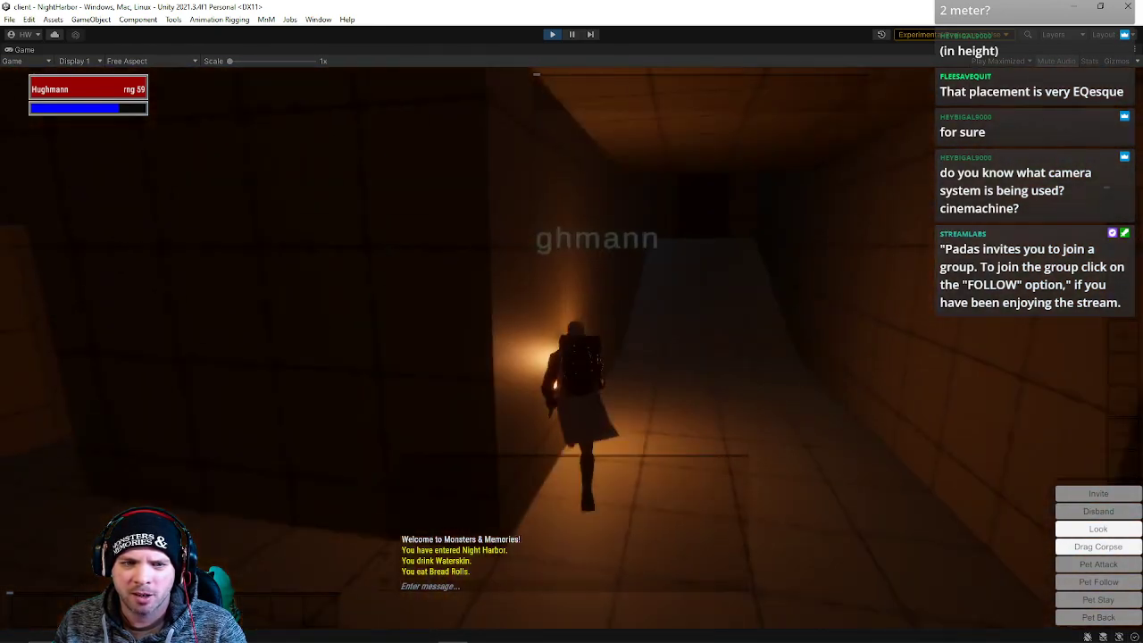
pyautogui.press('d')
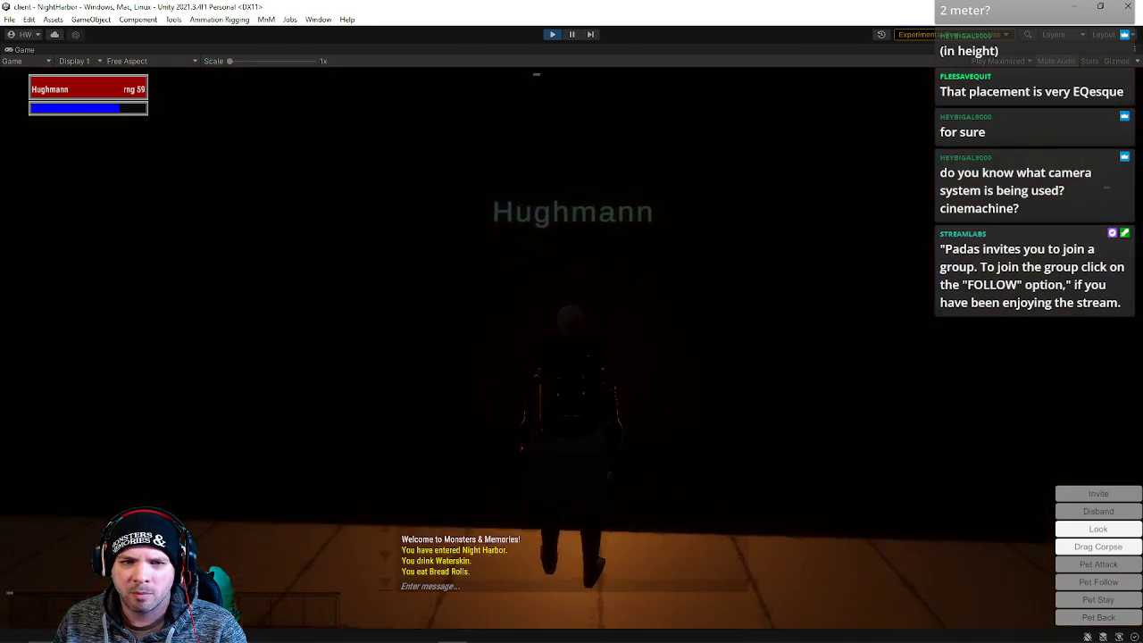
pyautogui.press('w')
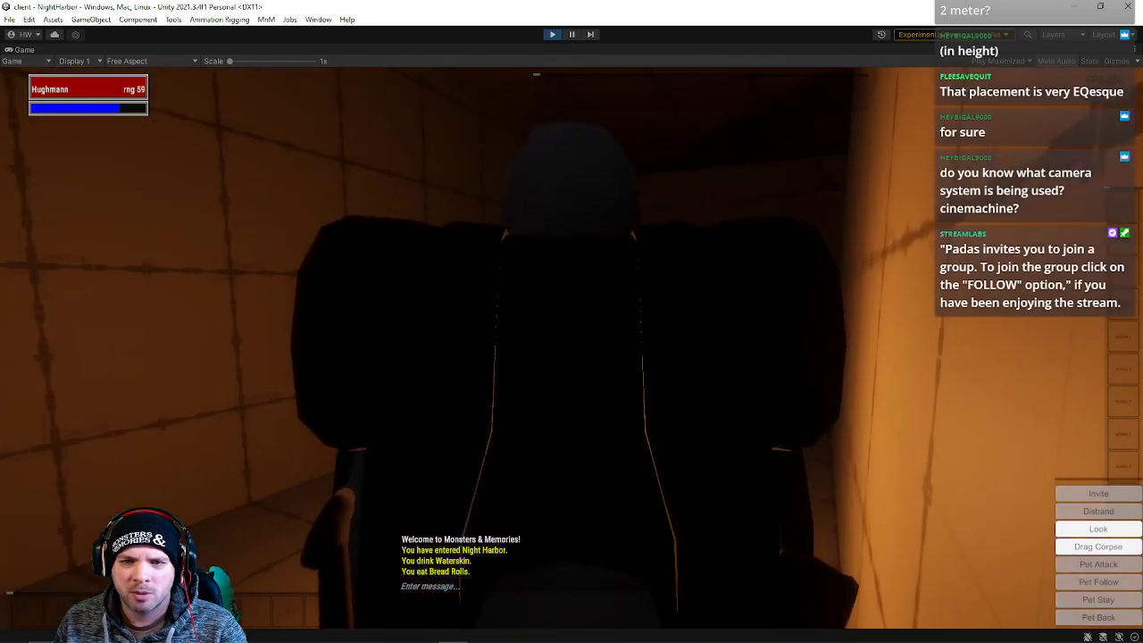
pyautogui.press('w')
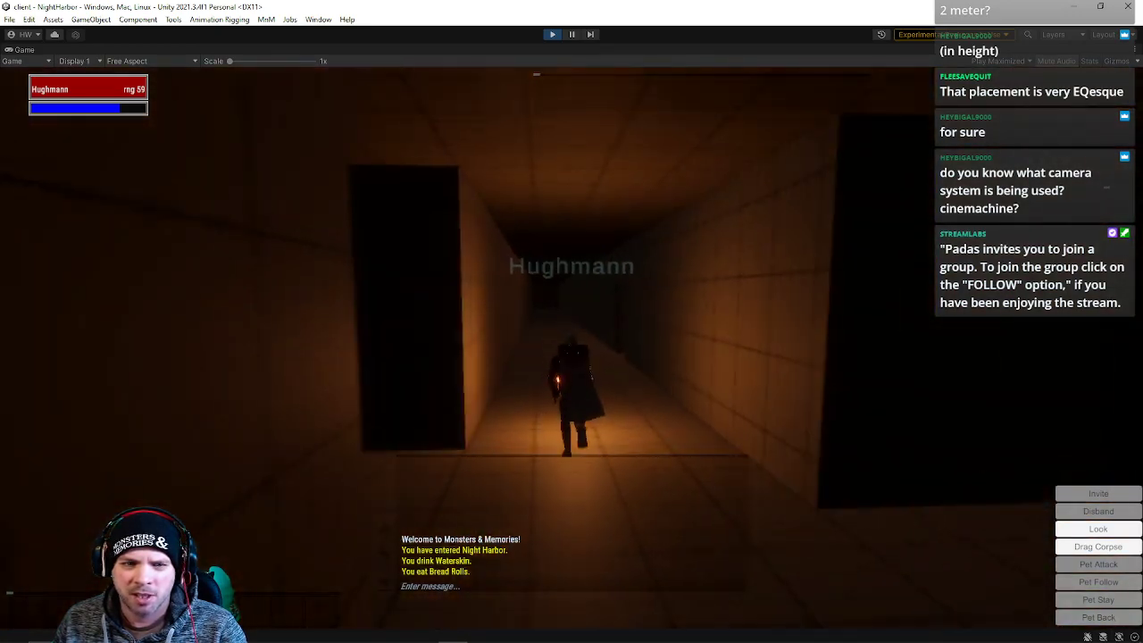
pyautogui.press('w')
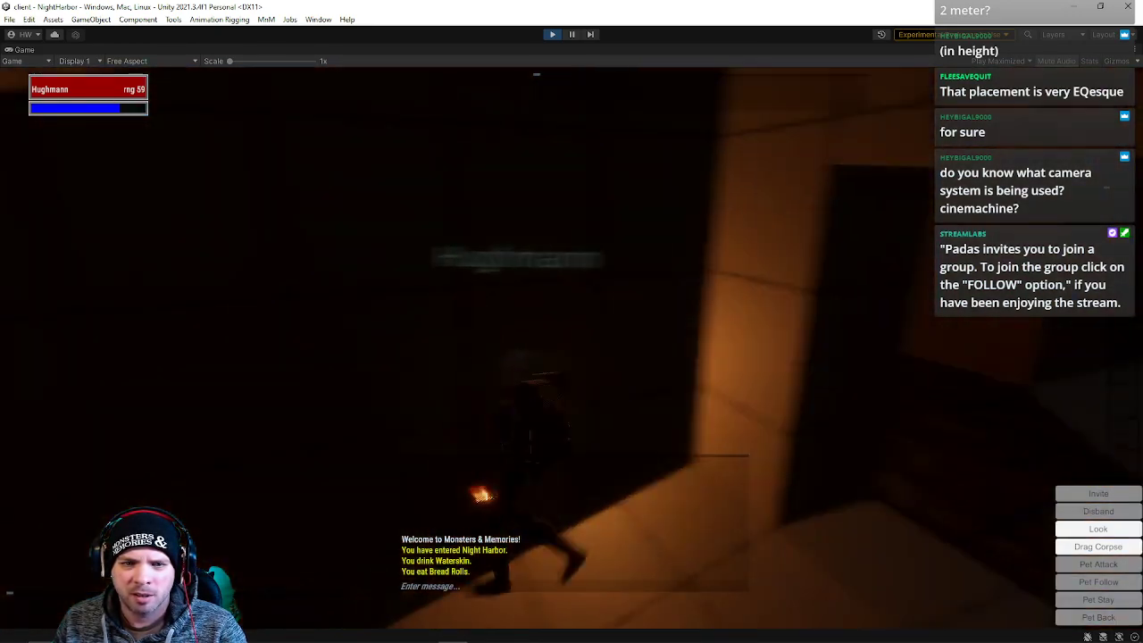
pyautogui.press('w')
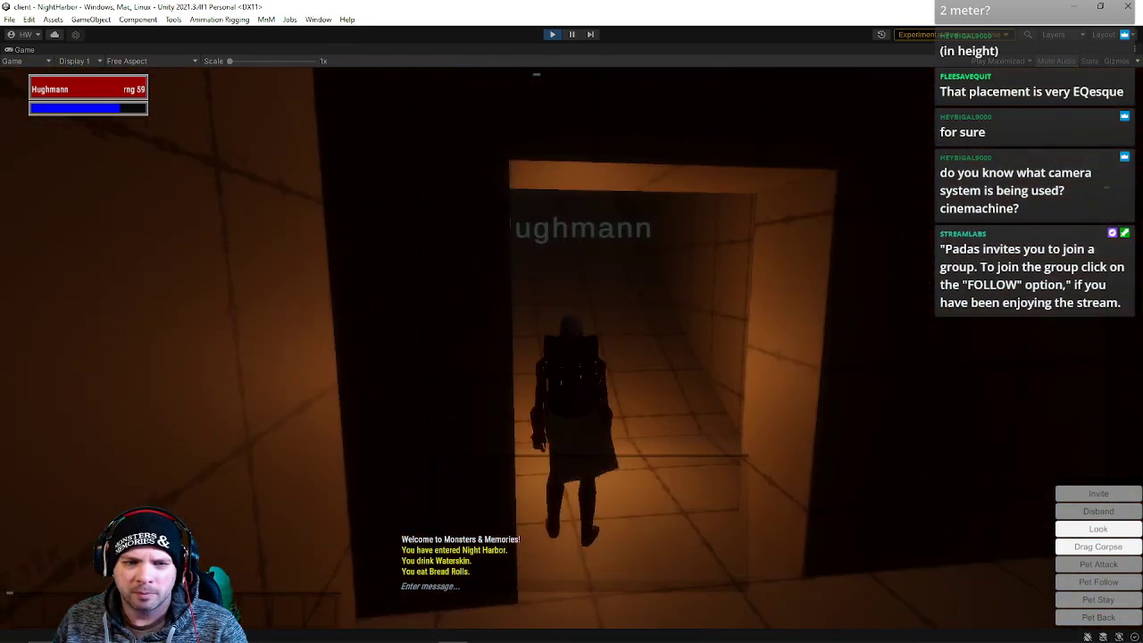
# Check the inner doorway beside the stone passage and return through the corridor to the courtyard facing the sign.
pyautogui.press('w')
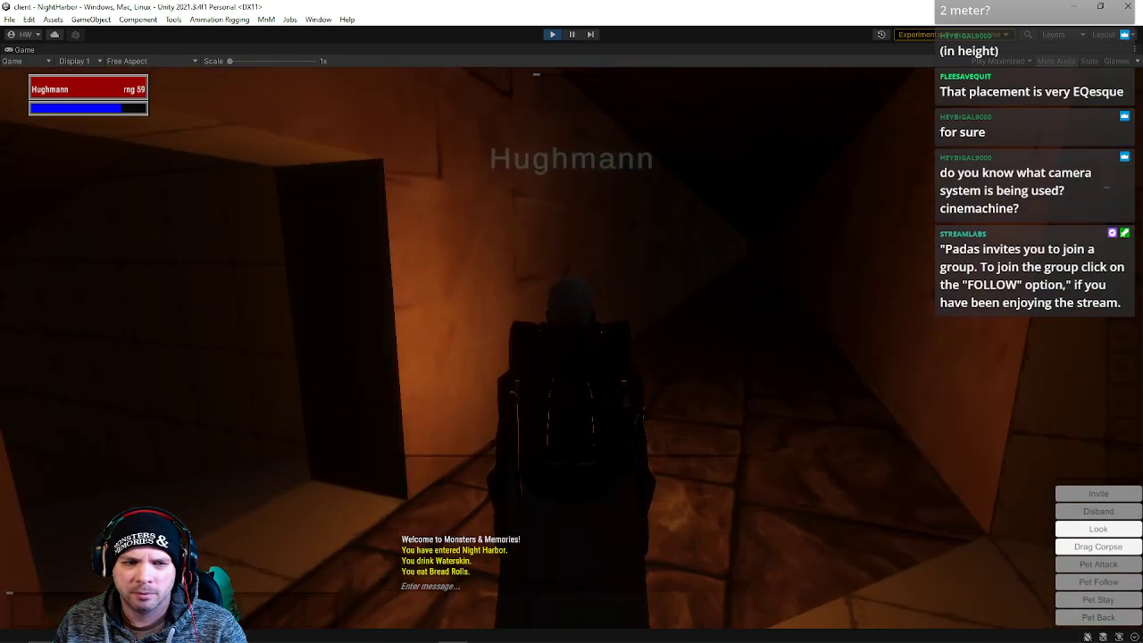
pyautogui.press('w')
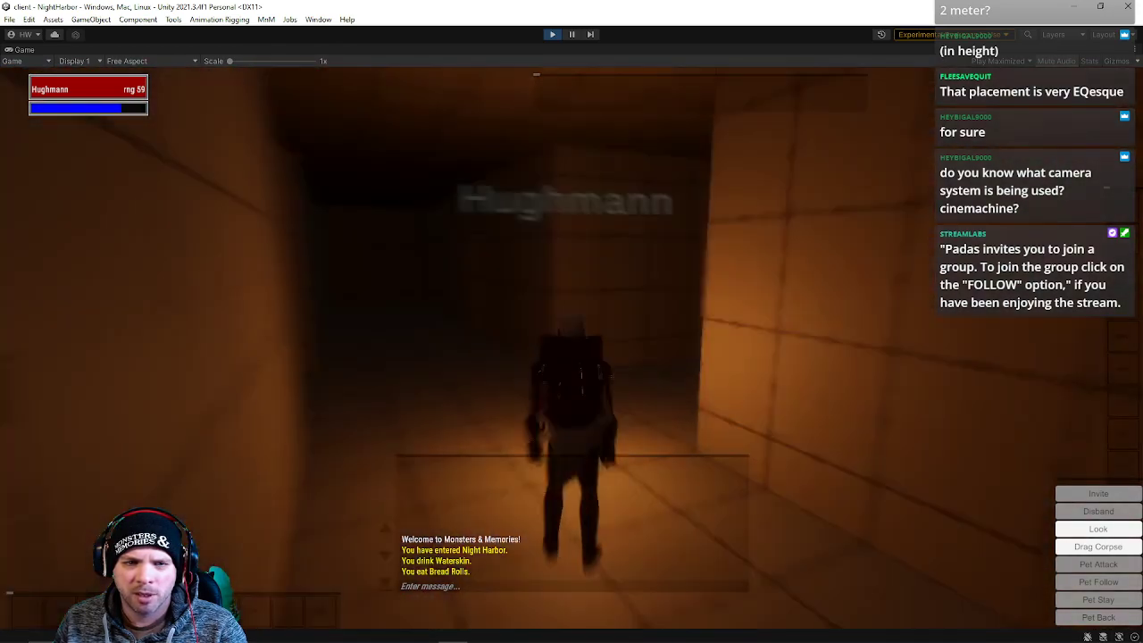
pyautogui.press('w')
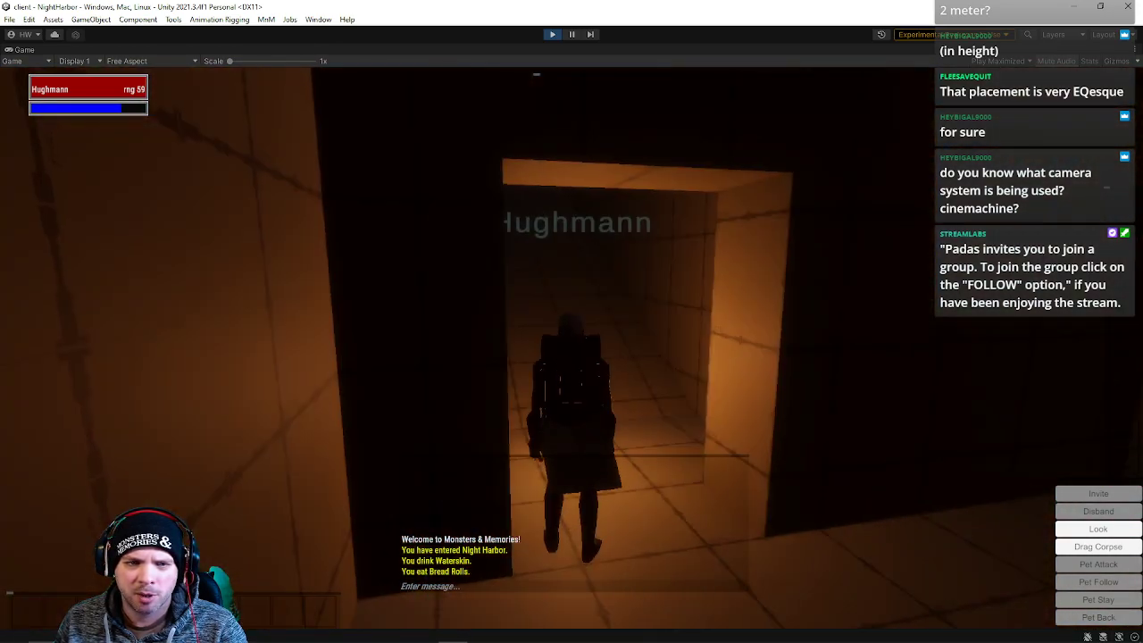
pyautogui.press('w')
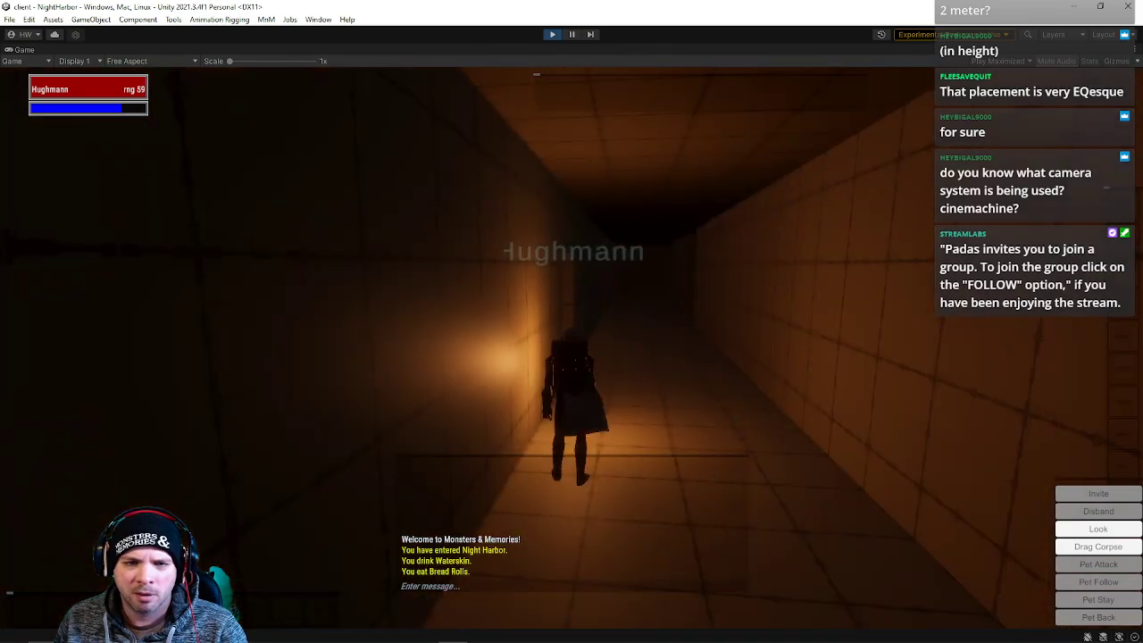
pyautogui.press('w')
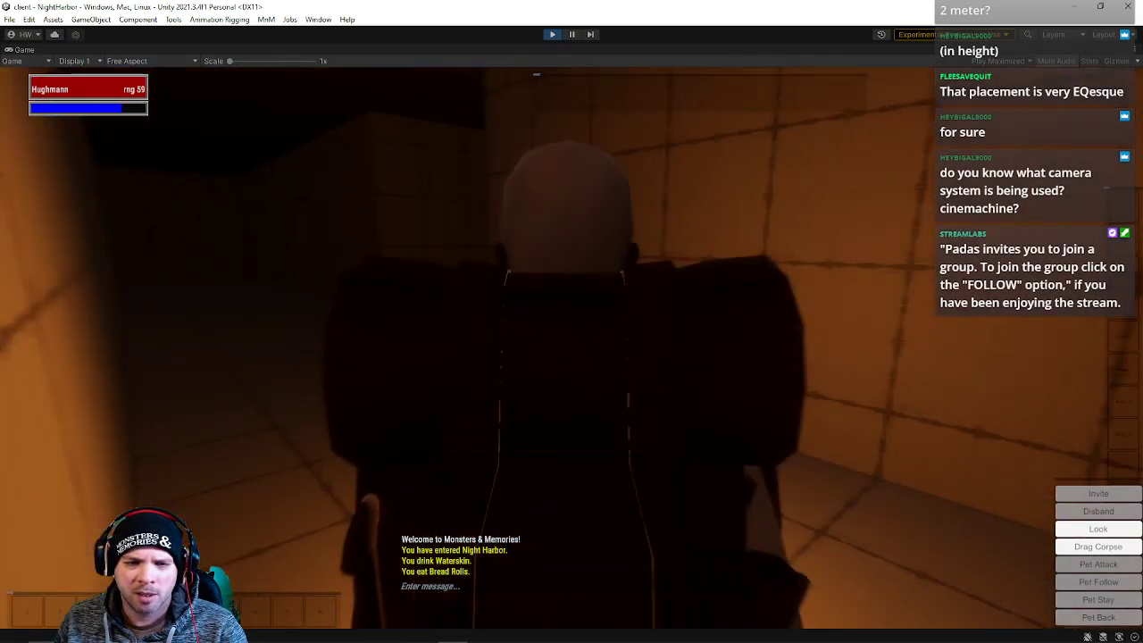
pyautogui.press('w')
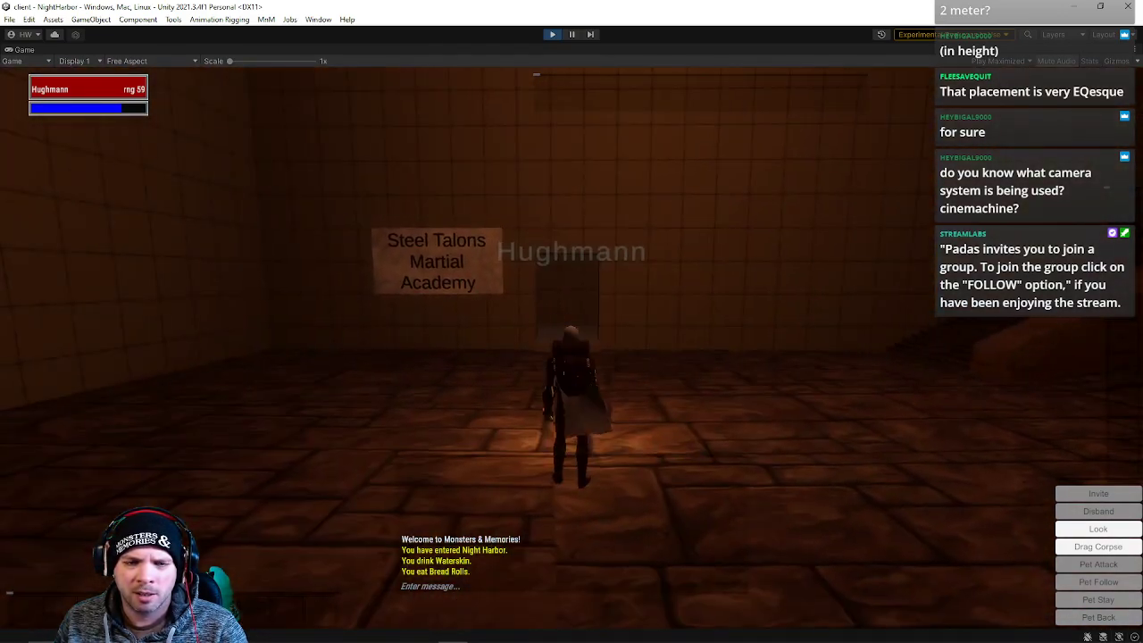
# Walk the character back through the academy's corridors to check the inner passages and doorways, and return to the courtyard facing the sign.
pyautogui.press('w')
pyautogui.press('w')
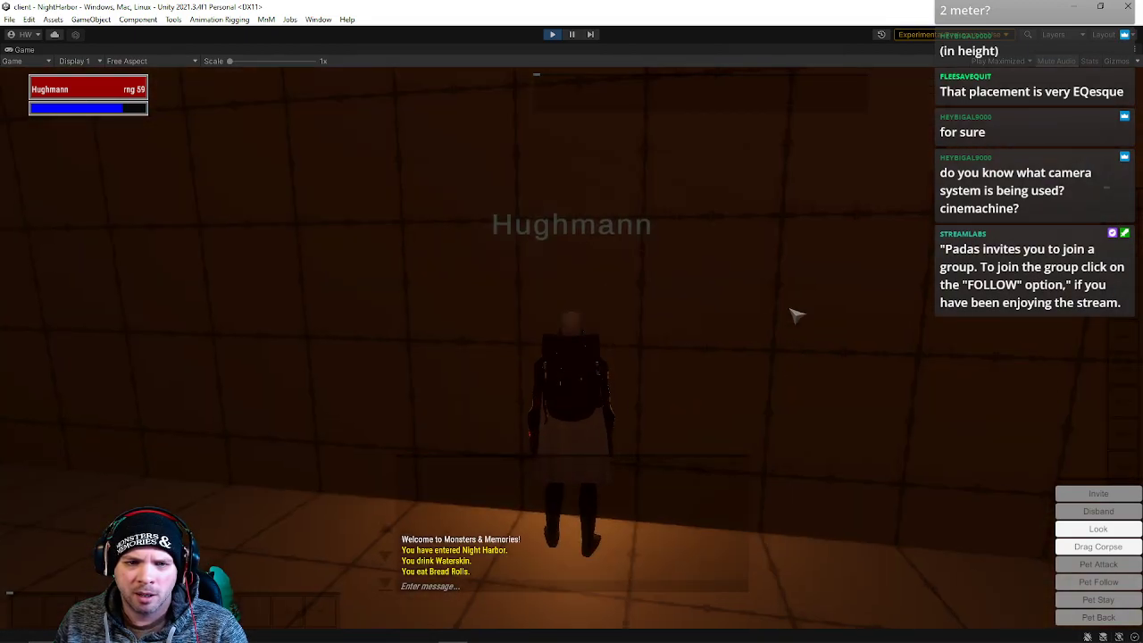
pyautogui.press('w')
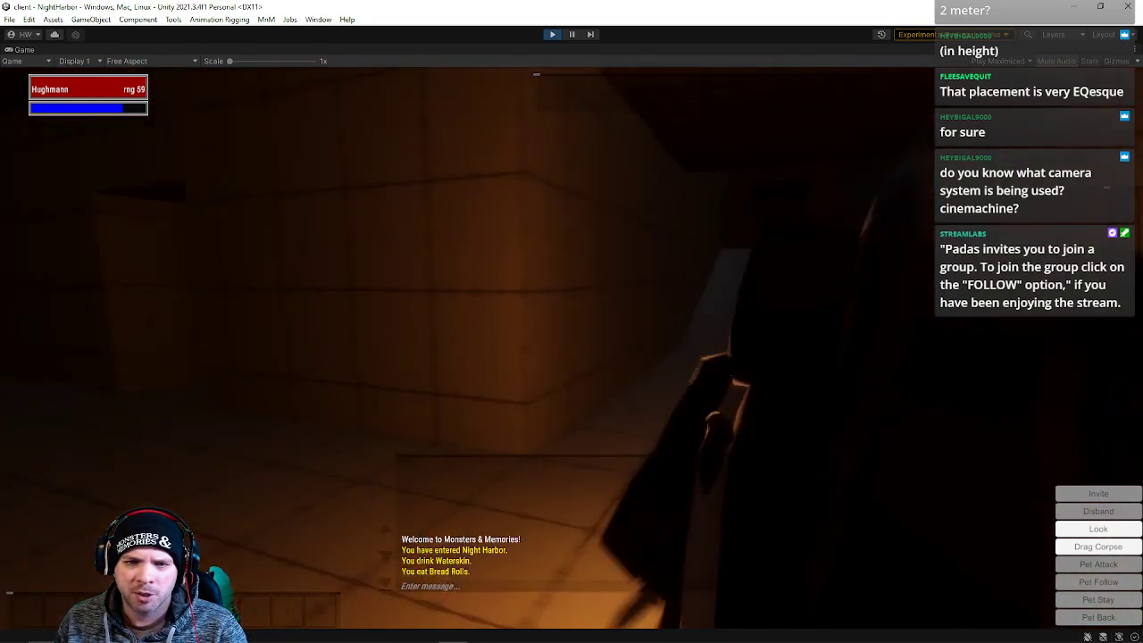
pyautogui.press('w')
pyautogui.press('w')
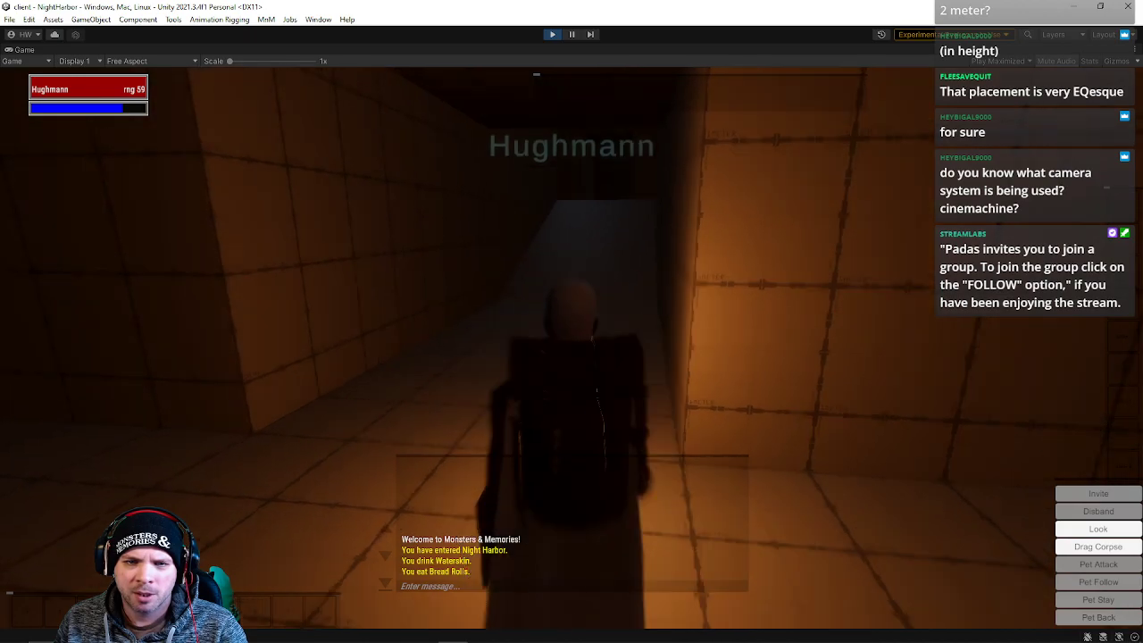
pyautogui.press('w')
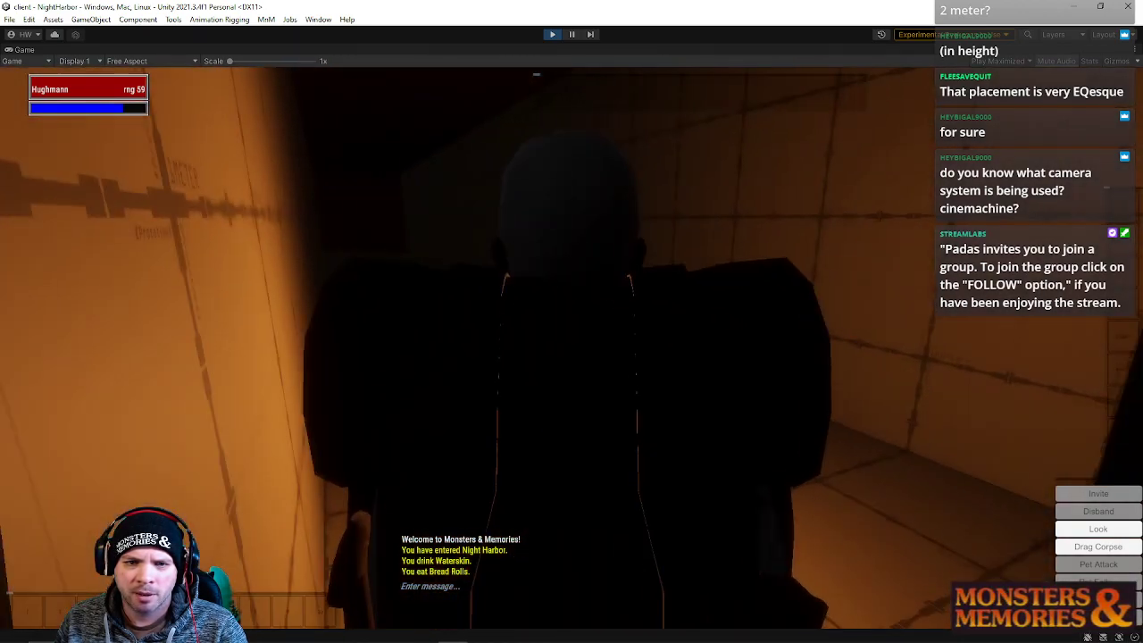
pyautogui.press('w')
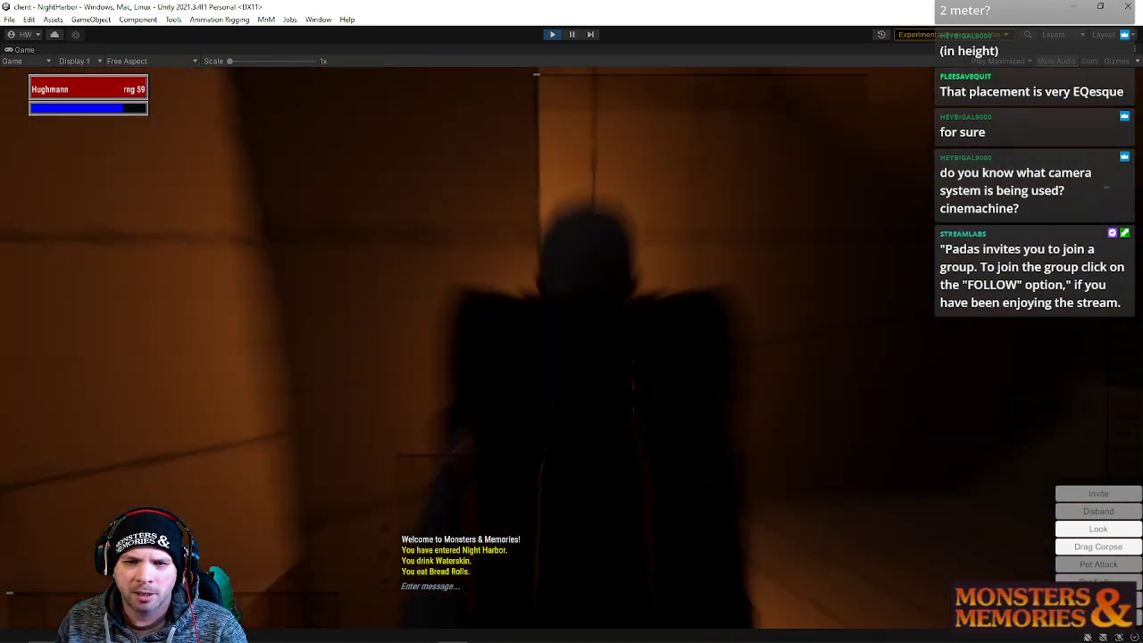
pyautogui.press('w')
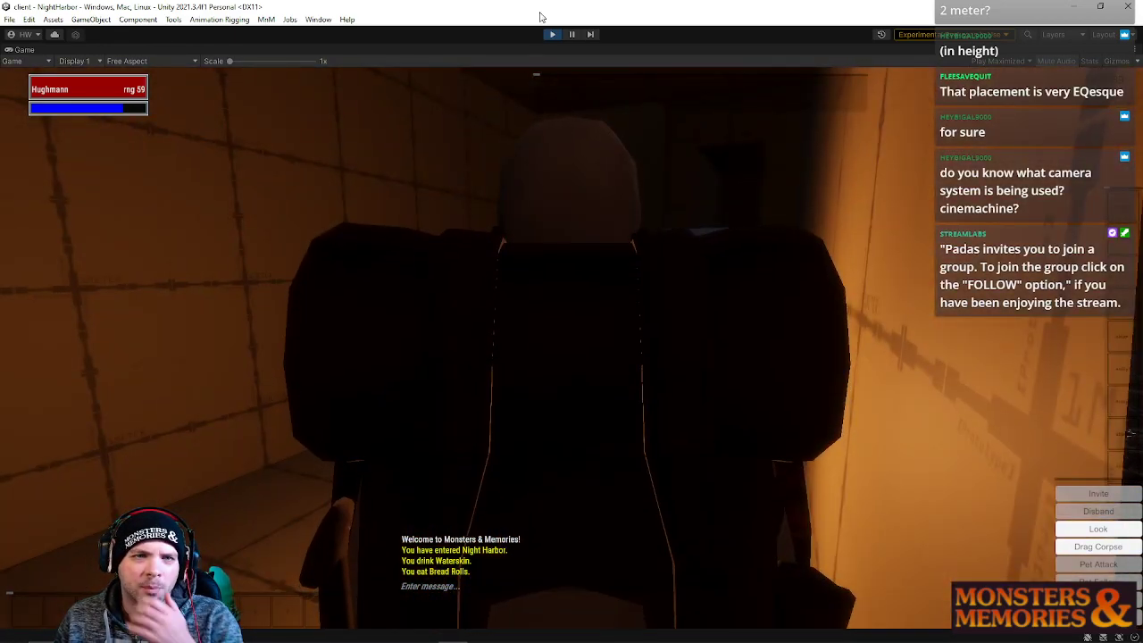
pyautogui.press('w')
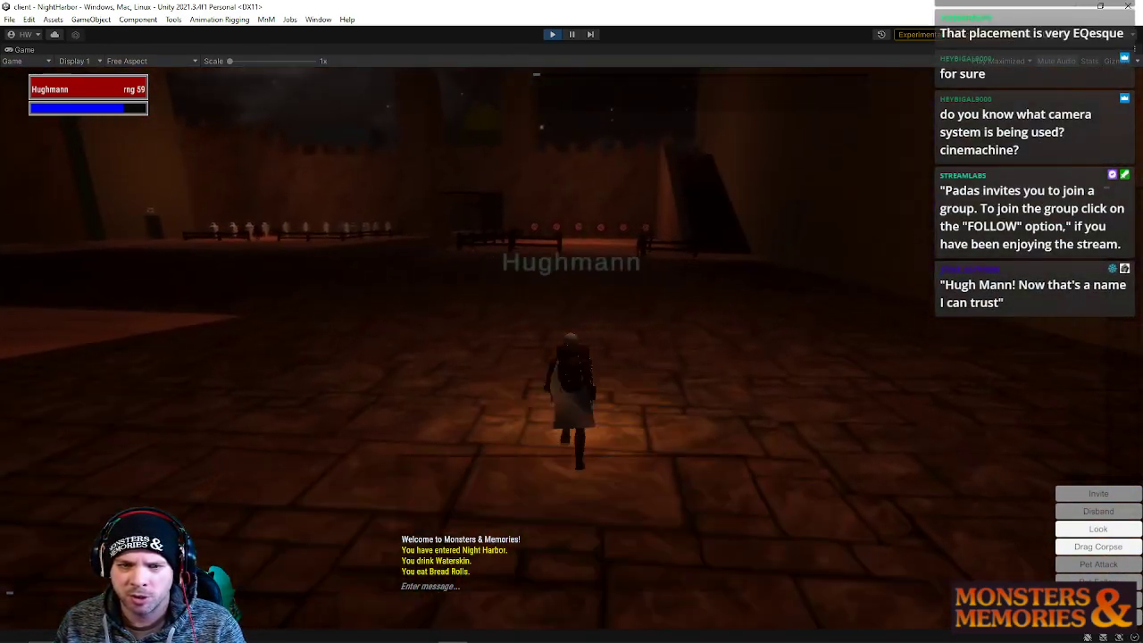
pyautogui.press('w')
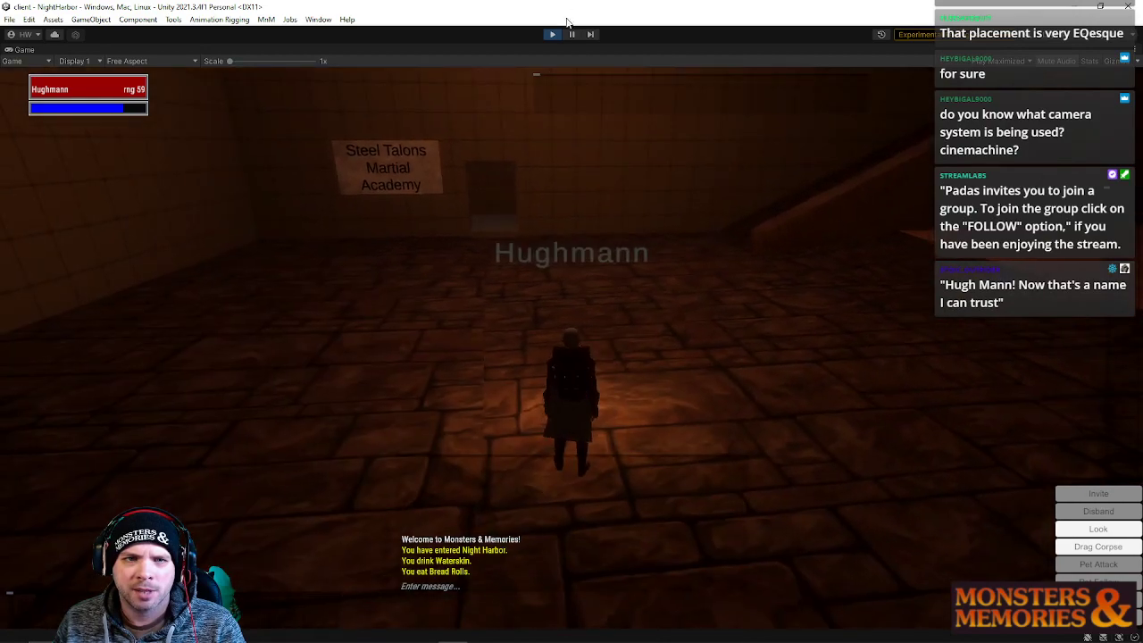
# Stop play mode, reopen the NightHarbor map scene and load all its subscenes in the editor.
pyautogui.click(557, 37)
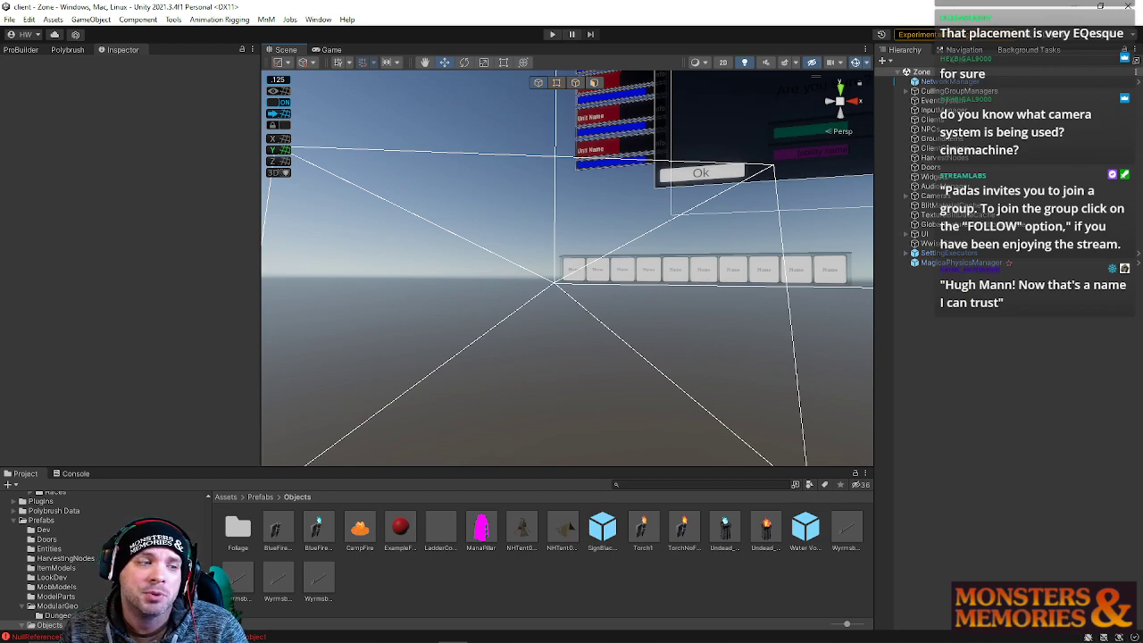
pyautogui.click(9, 20)
pyautogui.moveTo(41, 65)
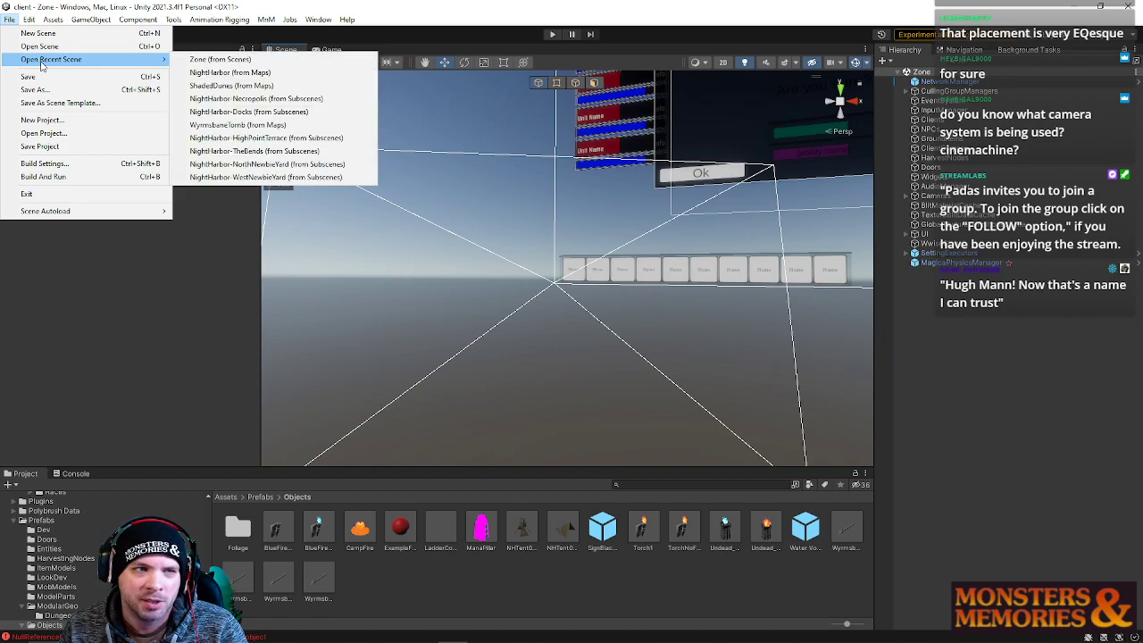
pyautogui.click(239, 74)
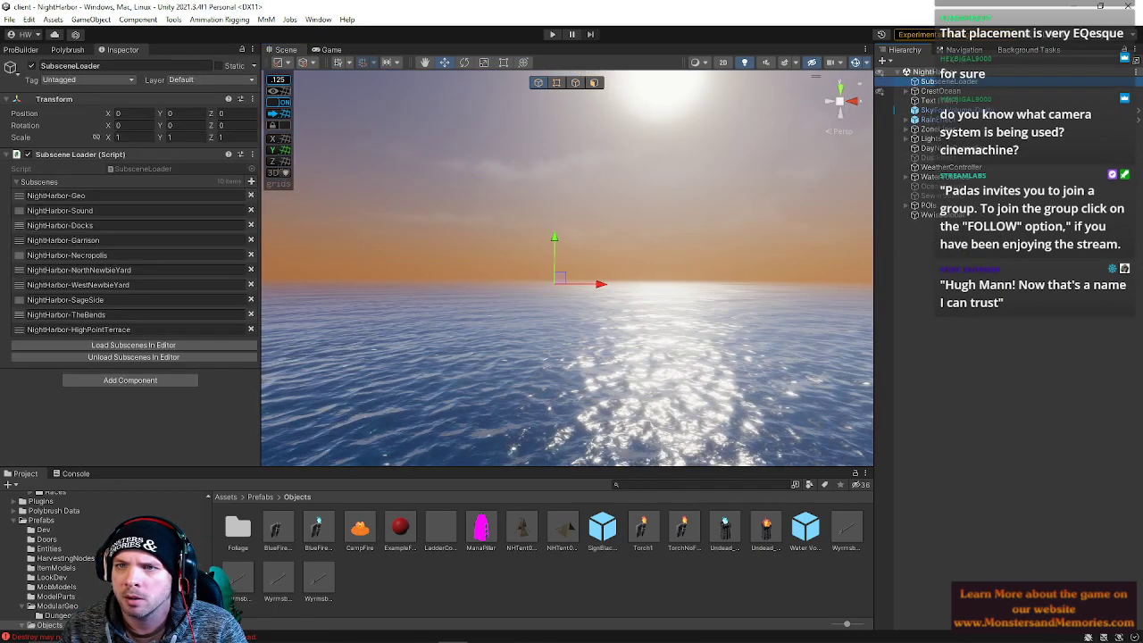
pyautogui.click(962, 51)
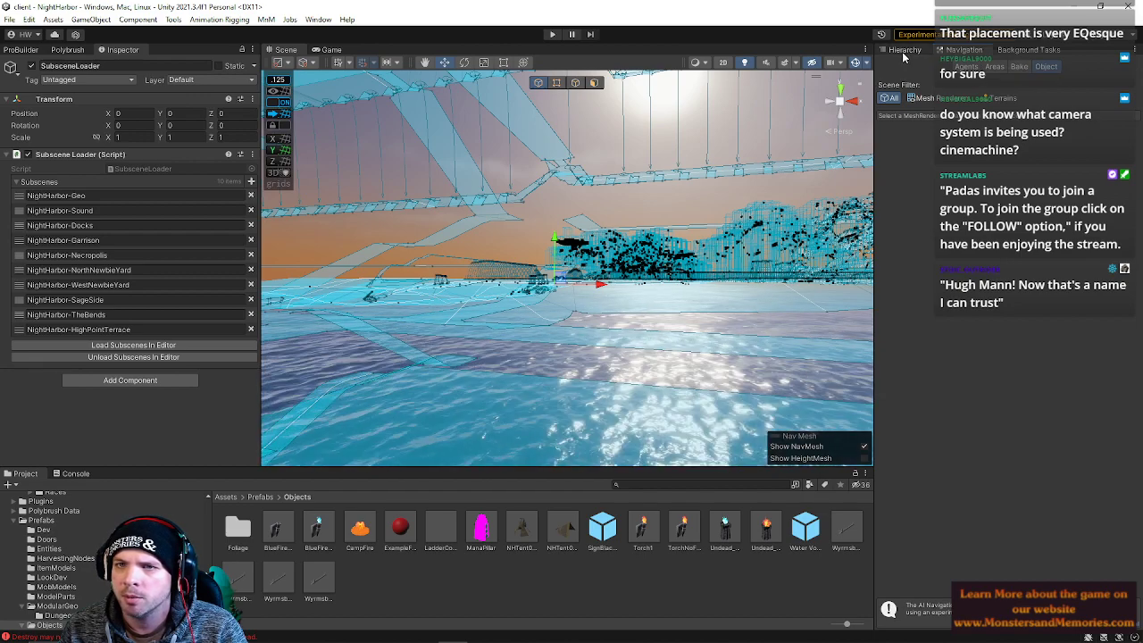
pyautogui.click(905, 50)
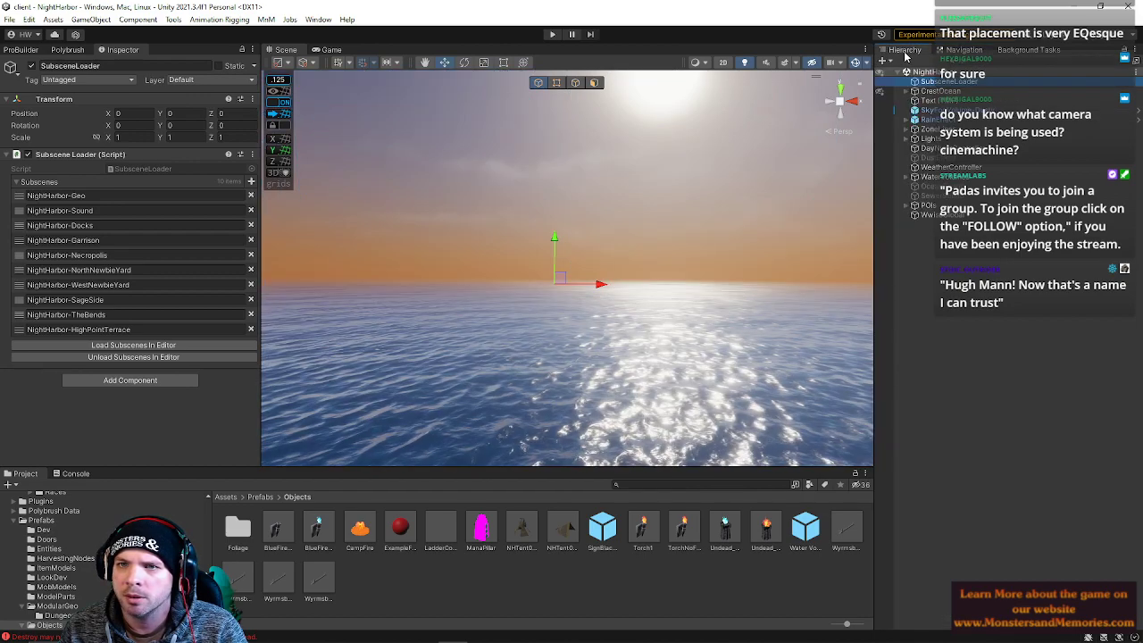
pyautogui.click(72, 345)
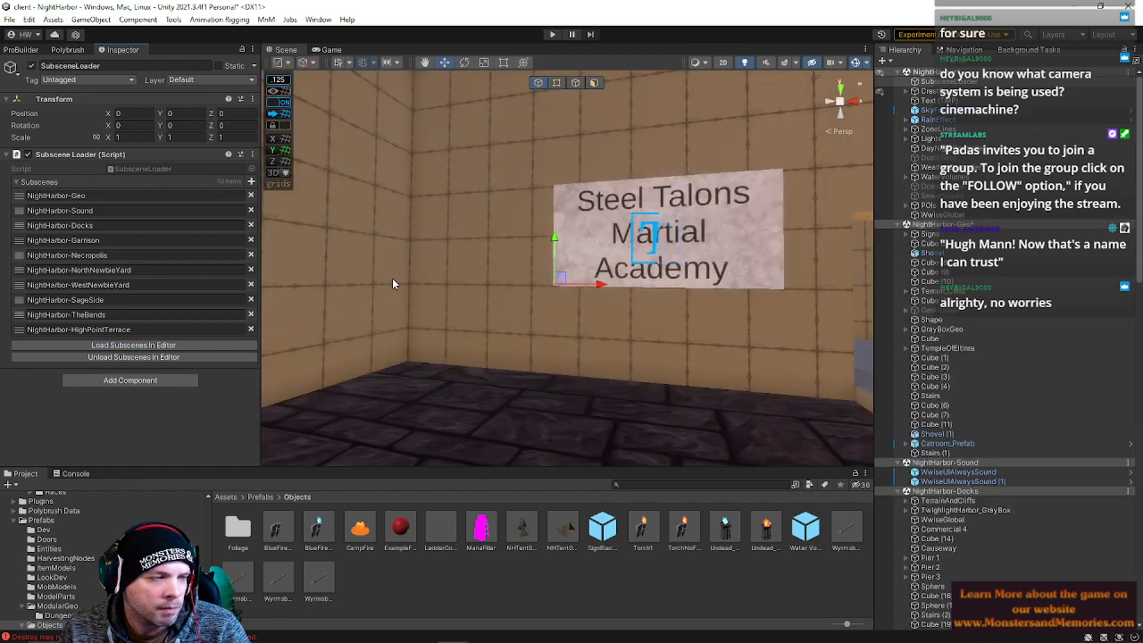
# Select Cube (19) and outline a doorway-sized section about 2 m wide on its interior corridor wall.
pyautogui.moveTo(431, 327); pyautogui.dragTo(268, 277, button='right')
pyautogui.moveTo(99, 279); pyautogui.dragTo(165, 276, button='right')
pyautogui.click(487, 276)
pyautogui.moveTo(493, 276); pyautogui.dragTo(294, 268, button='right')
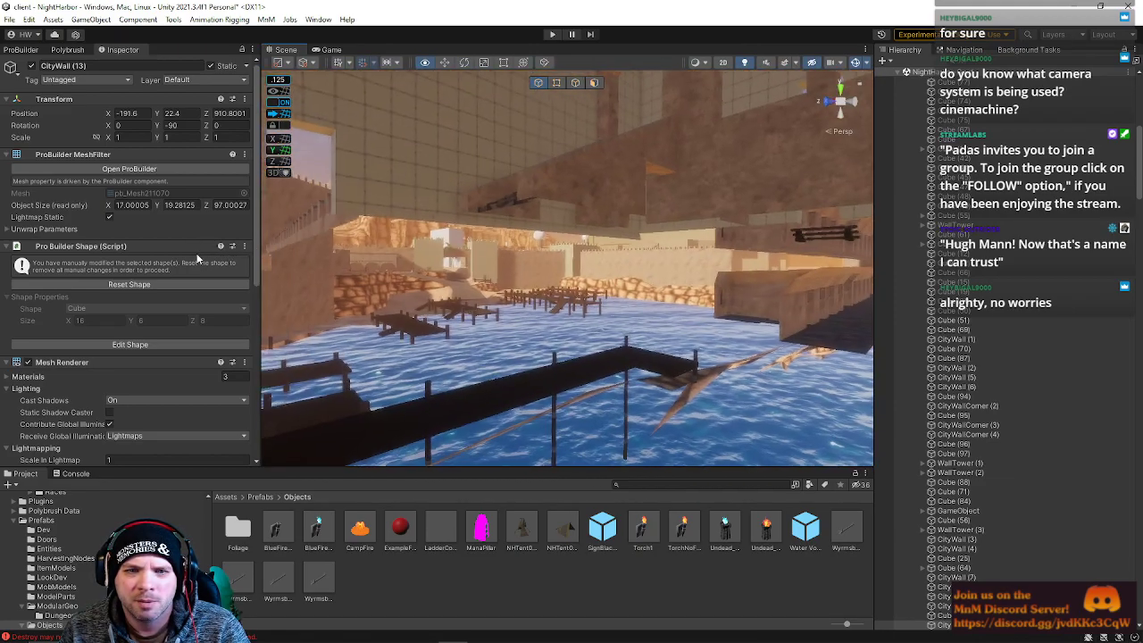
pyautogui.moveTo(132, 315); pyautogui.dragTo(847, 258, button='right')
pyautogui.click(541, 218)
pyautogui.moveTo(540, 217); pyautogui.dragTo(909, 197, button='right')
pyautogui.moveTo(645, 304); pyautogui.dragTo(637, 214, button='right')
pyautogui.moveTo(686, 166); pyautogui.dragTo(751, 176, button='right')
pyautogui.moveTo(750, 176); pyautogui.dragTo(587, 268, button='right')
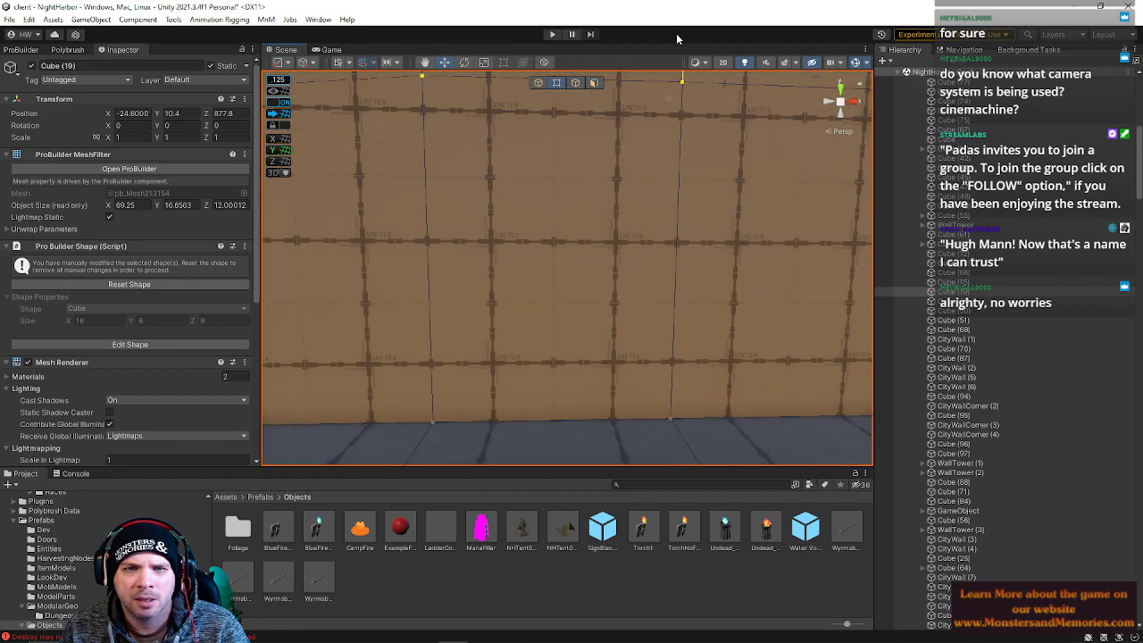
pyautogui.scroll(-3, 620, 288)
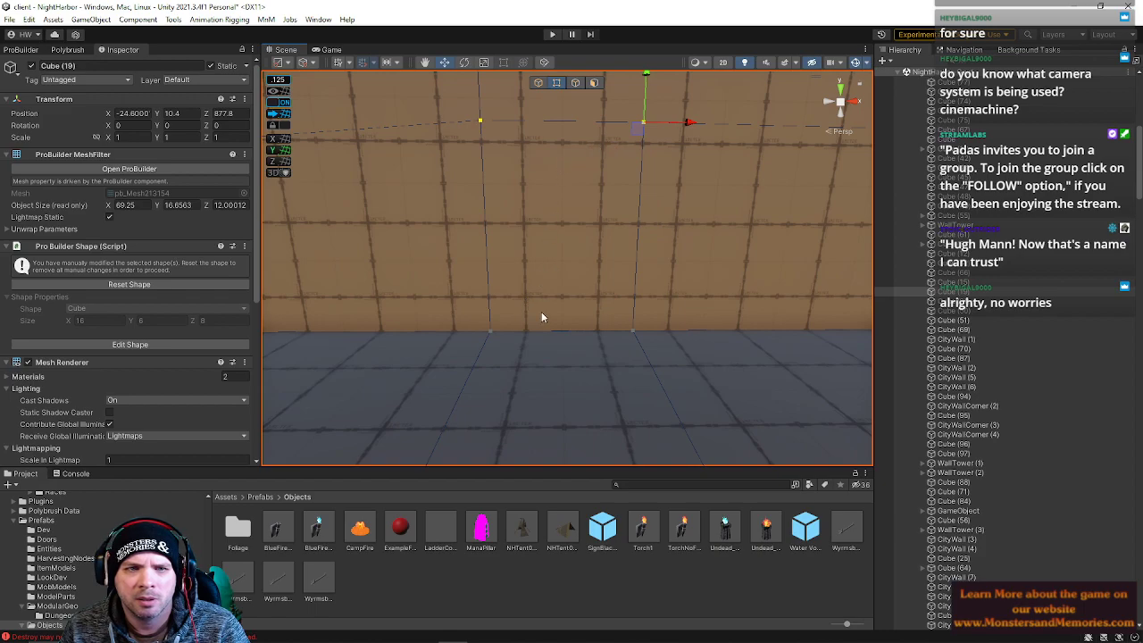
pyautogui.scroll(-3, 478, 170)
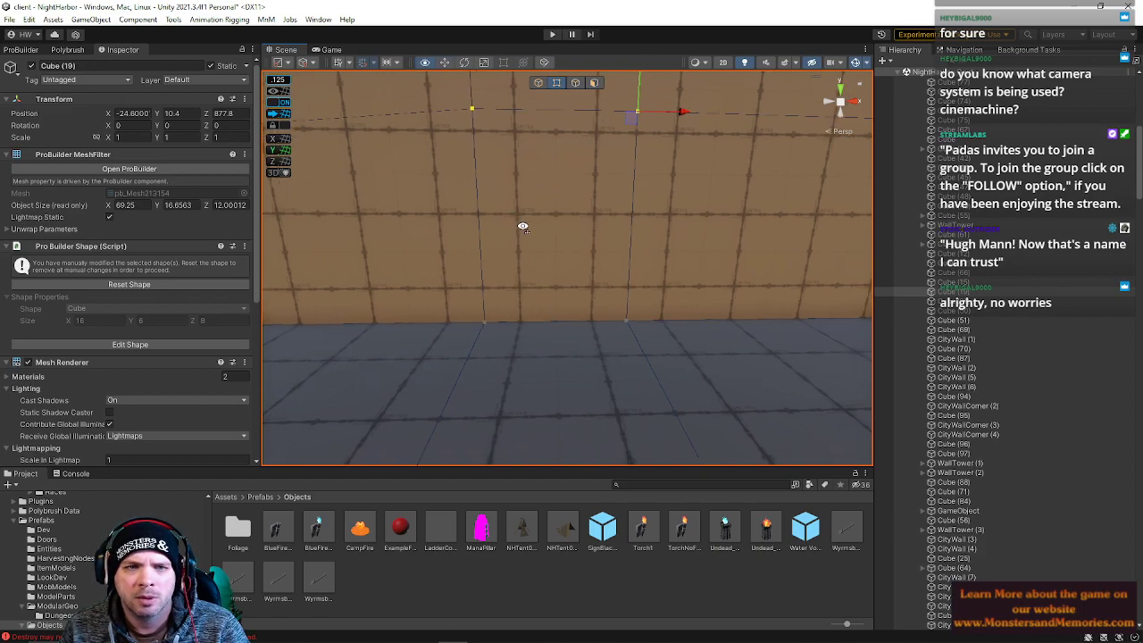
# Extrude the doorway-shaped wall face of Cube (19) outward into a long passage, bringing the object's Z size to 40.25.
pyautogui.click(572, 233)
pyautogui.moveTo(572, 232); pyautogui.dragTo(680, 289, button='right')
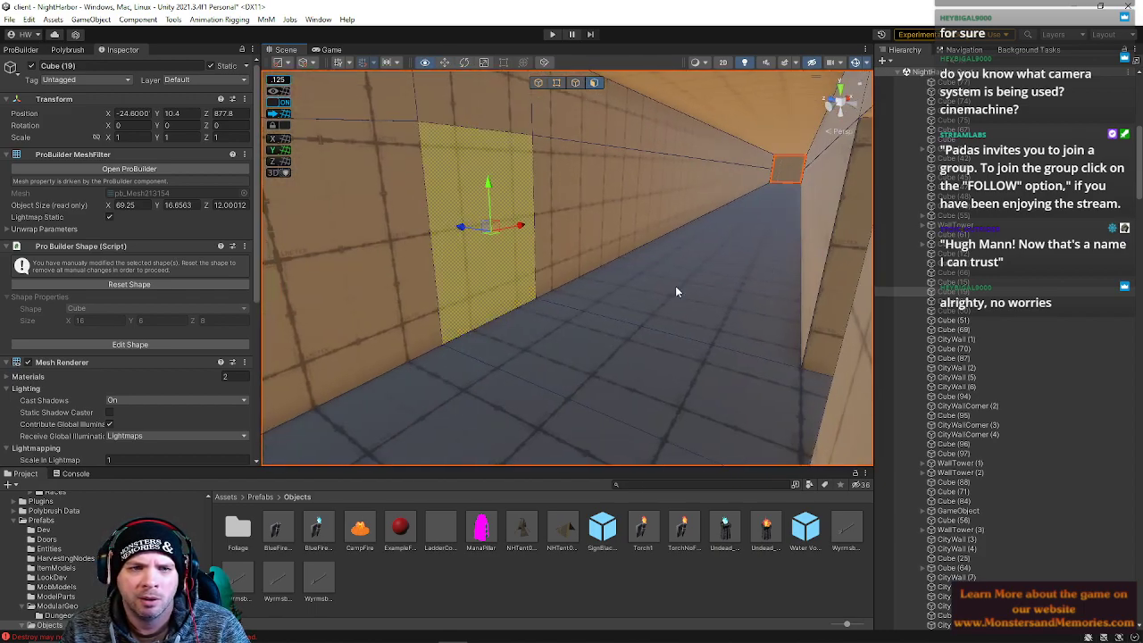
pyautogui.moveTo(417, 223); pyautogui.dragTo(422, 224)
pyautogui.moveTo(422, 225)
pyautogui.mouseDown(button='right')
pyautogui.moveTo(557, 255)
pyautogui.moveTo(424, 248)
pyautogui.moveTo(234, 289)
pyautogui.moveTo(444, 332)
pyautogui.moveTo(337, 295)
pyautogui.moveTo(702, 255)
pyautogui.moveTo(500, 234)
pyautogui.moveTo(313, 232)
pyautogui.moveTo(436, 221)
pyautogui.mouseUp(button='right')
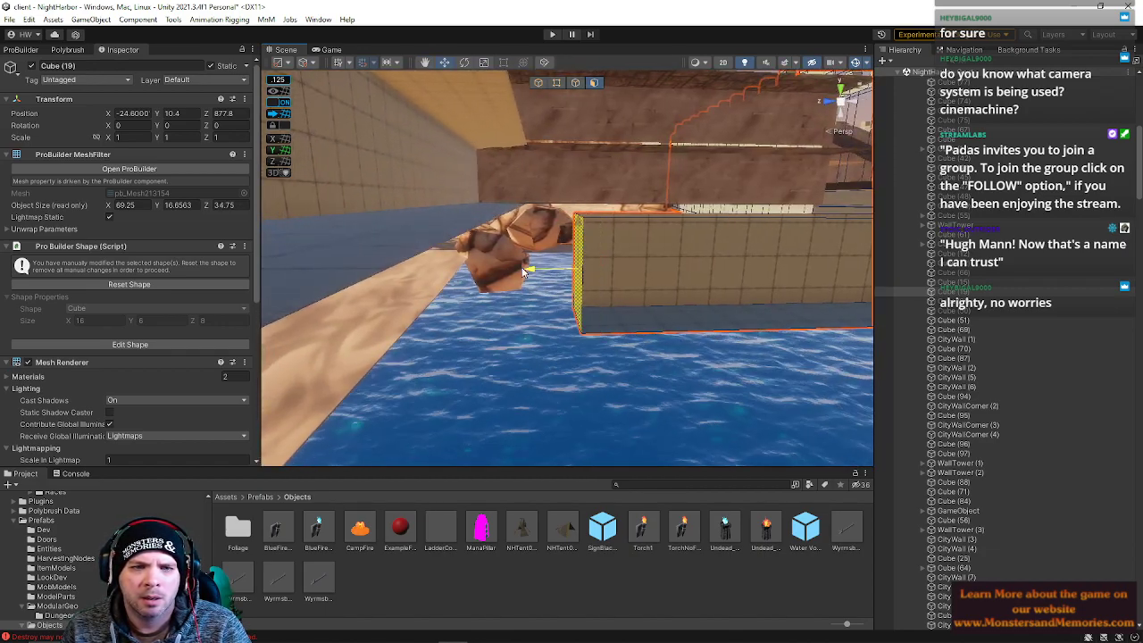
pyautogui.moveTo(527, 273); pyautogui.dragTo(428, 269)
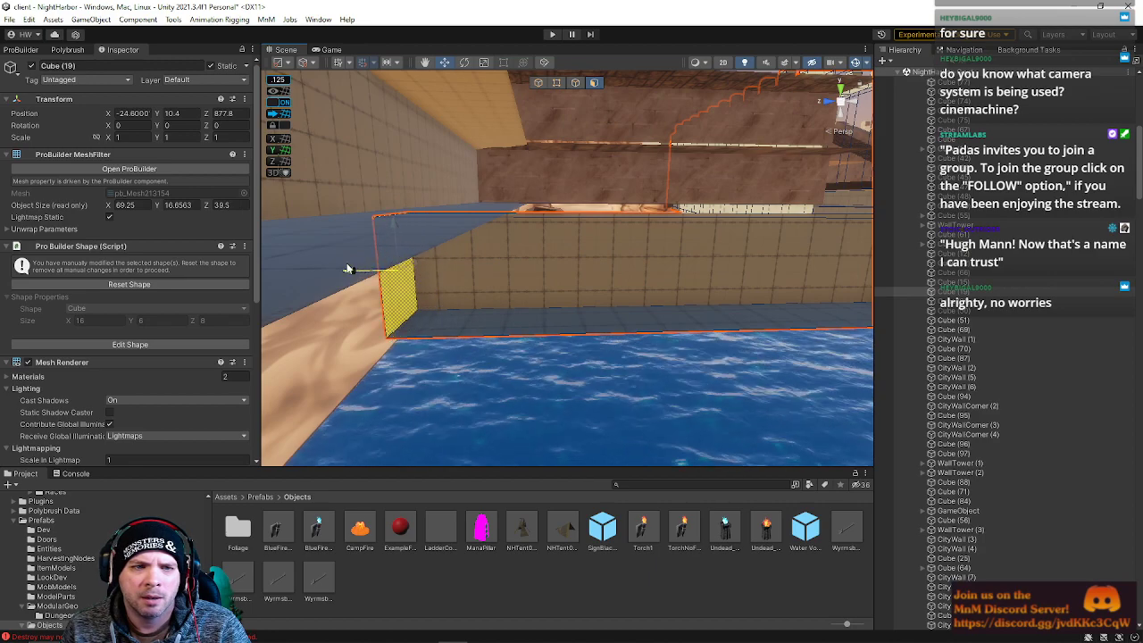
pyautogui.moveTo(336, 269); pyautogui.dragTo(325, 268)
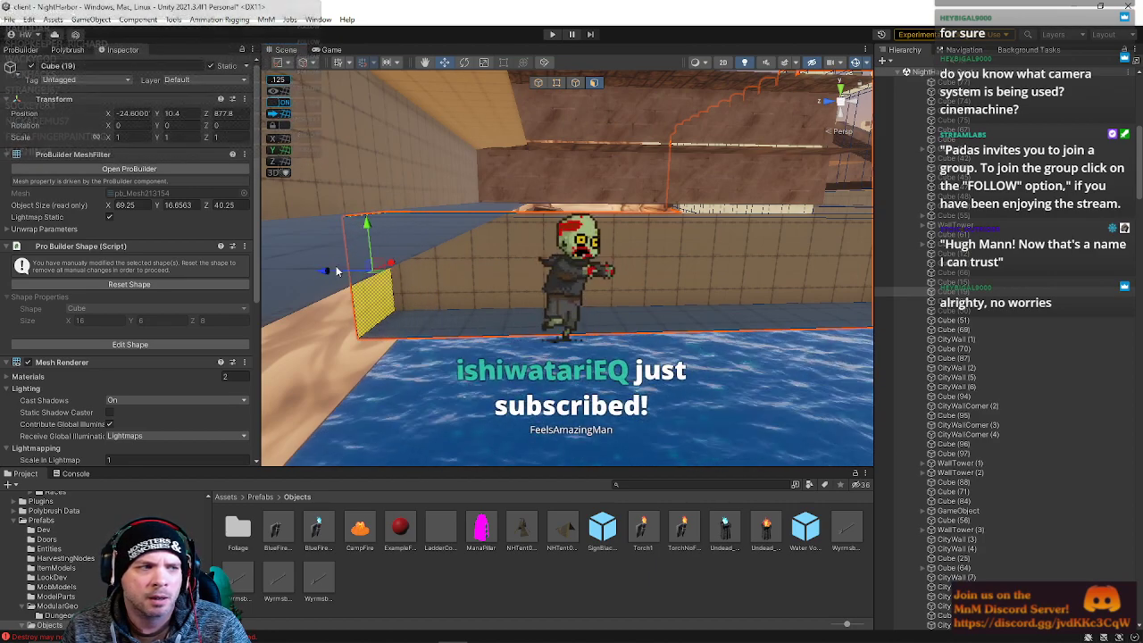
# Pull the extruded passage's end face back until the Z size of Cube (19) is 37.
pyautogui.moveTo(380, 286)
pyautogui.mouseDown(button='right')
pyautogui.moveTo(501, 262)
pyautogui.moveTo(385, 268)
pyautogui.mouseUp(button='right')
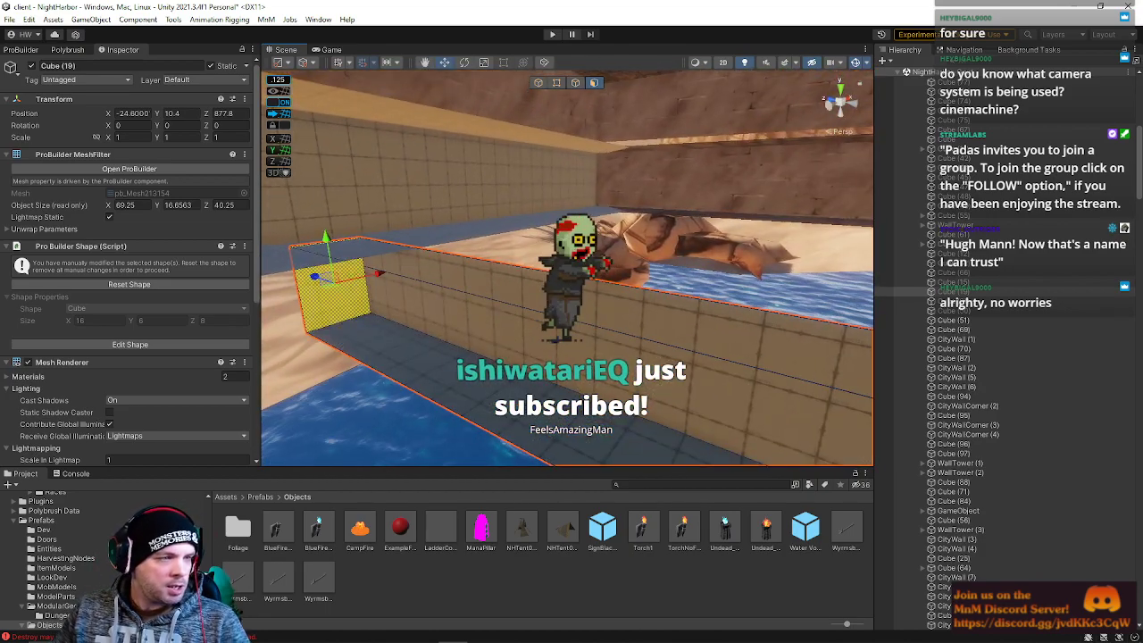
pyautogui.moveTo(536, 326); pyautogui.dragTo(478, 291, button='right')
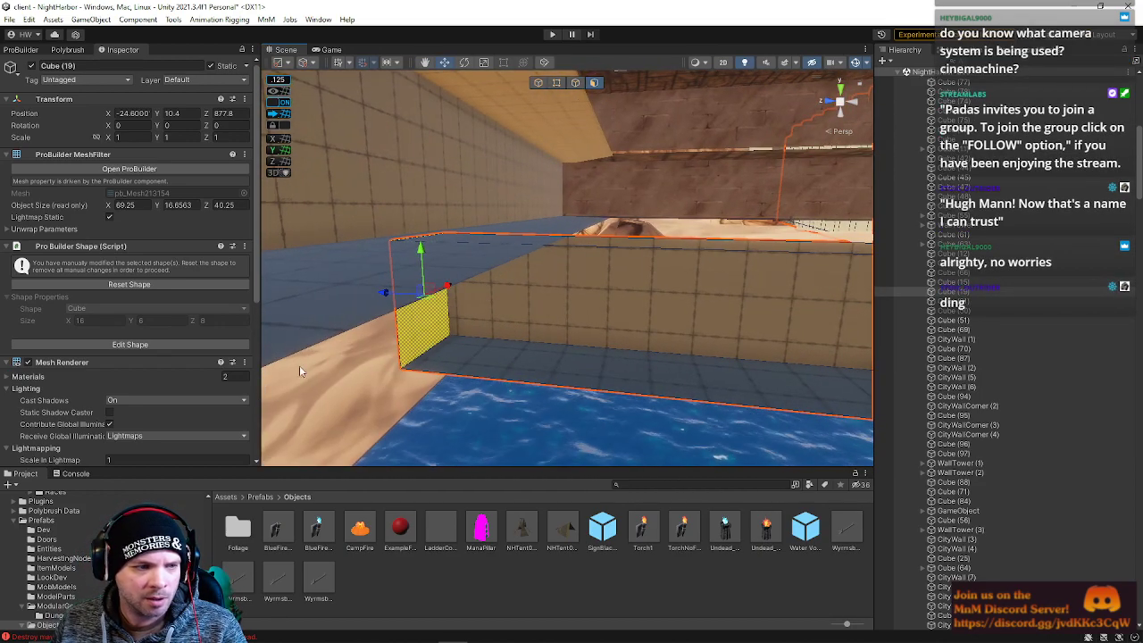
pyautogui.moveTo(348, 346); pyautogui.dragTo(449, 306, button='right')
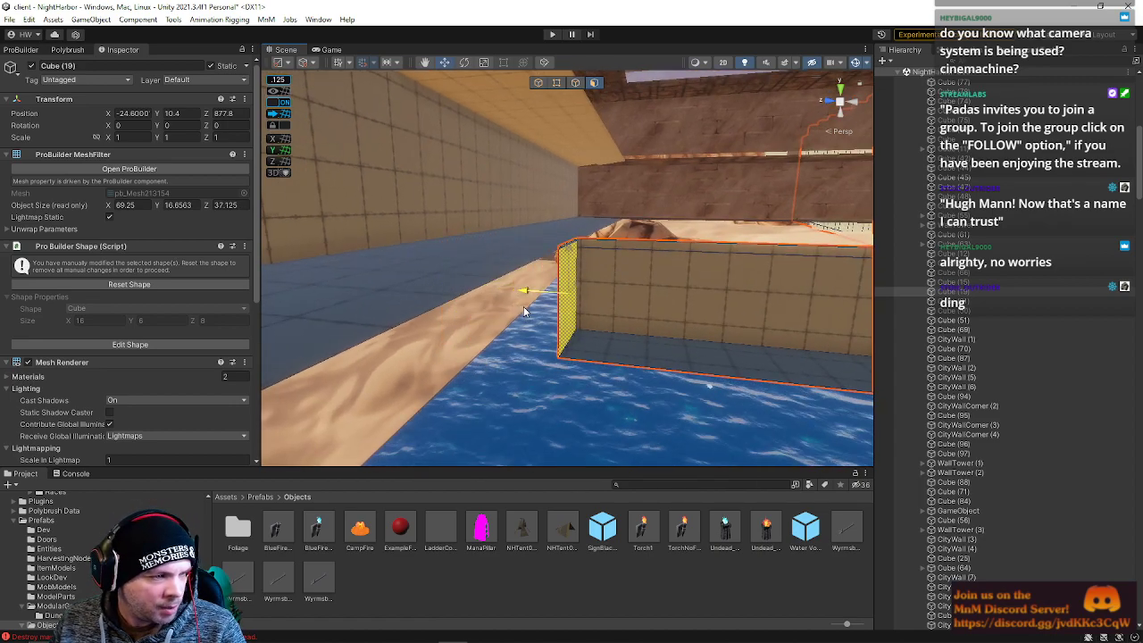
pyautogui.moveTo(527, 309); pyautogui.dragTo(819, 340, button='right')
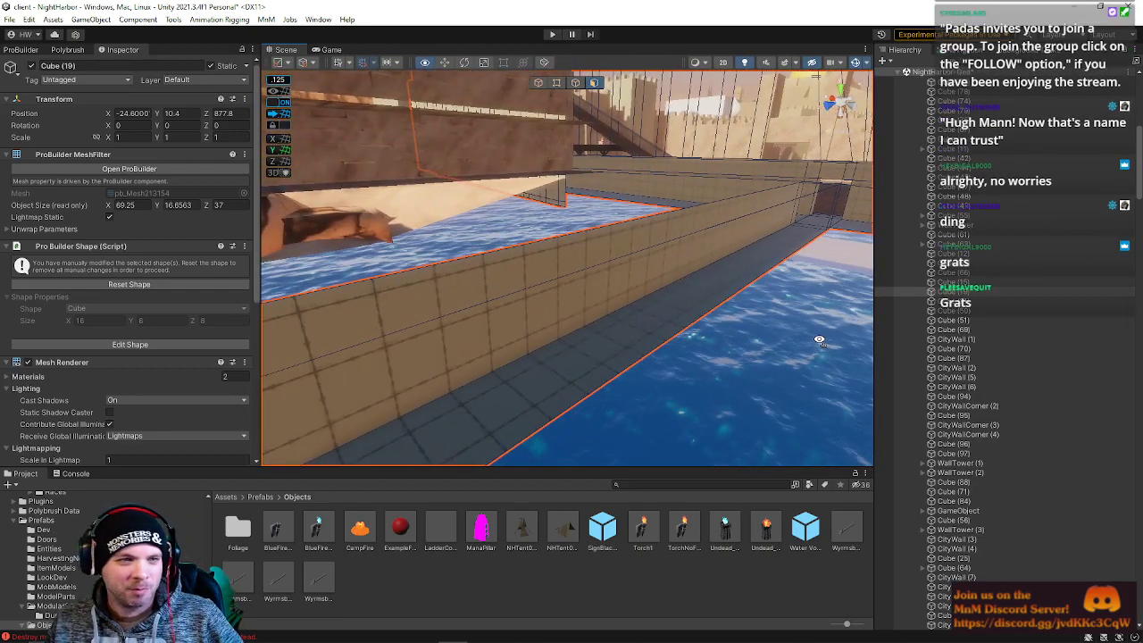
# Move the new passage's side face outward to widen it into a large room reaching beside the adjoining corridor.
pyautogui.moveTo(820, 340); pyautogui.dragTo(508, 242, button='right')
pyautogui.moveTo(582, 230); pyautogui.dragTo(566, 296, button='right')
pyautogui.moveTo(643, 237); pyautogui.dragTo(511, 239)
pyautogui.moveTo(517, 261); pyautogui.dragTo(646, 242, button='right')
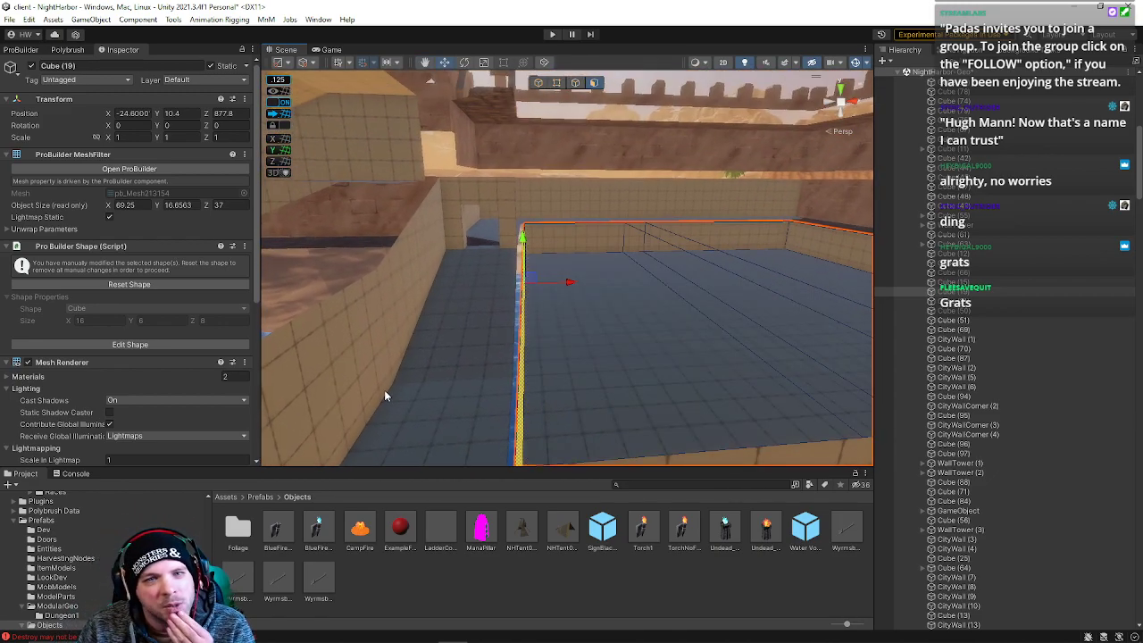
# Select and remove the stone passage's inner faces, including floor, sides and end, across CityWall (7) and CityWall (8).
pyautogui.moveTo(502, 243); pyautogui.dragTo(470, 258, button='right')
pyautogui.click(441, 206)
pyautogui.keyDown('shift'); pyautogui.click(559, 325); pyautogui.keyUp('shift')
pyautogui.hotkey('alt', 'g')
pyautogui.moveTo(542, 326)
pyautogui.mouseDown(button='right')
pyautogui.moveTo(530, 224)
pyautogui.moveTo(556, 254)
pyautogui.moveTo(523, 268)
pyautogui.moveTo(527, 321)
pyautogui.mouseUp(button='right')
pyautogui.keyDown('shift'); pyautogui.click(528, 323); pyautogui.keyUp('shift')
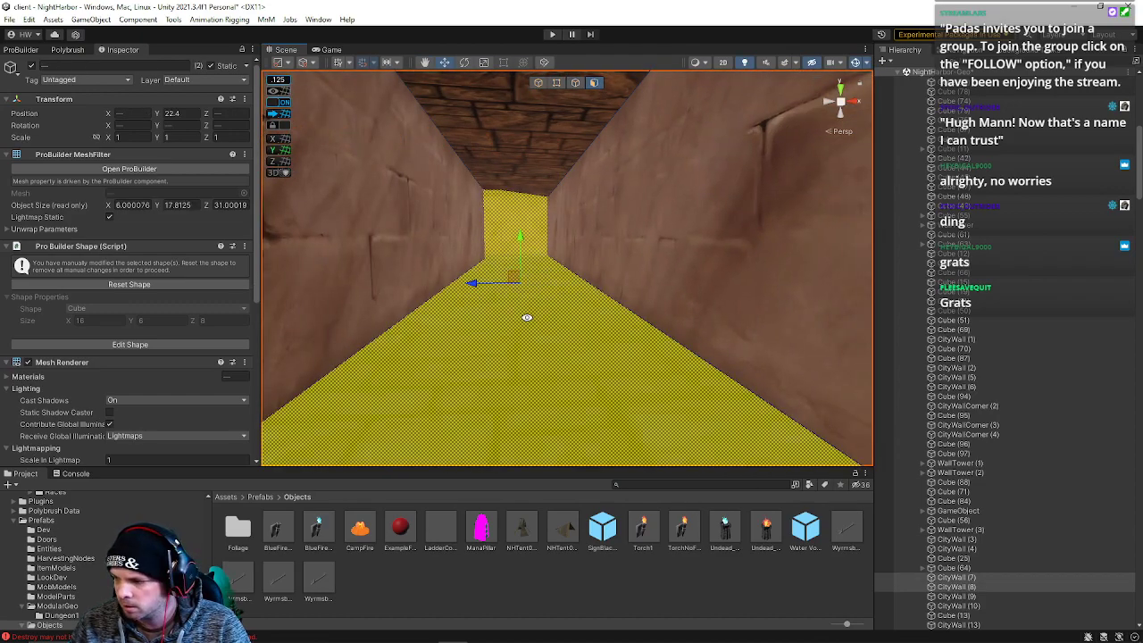
pyautogui.keyDown('shift'); pyautogui.click(639, 257); pyautogui.keyUp('shift')
pyautogui.keyDown('shift'); pyautogui.click(410, 213); pyautogui.keyUp('shift')
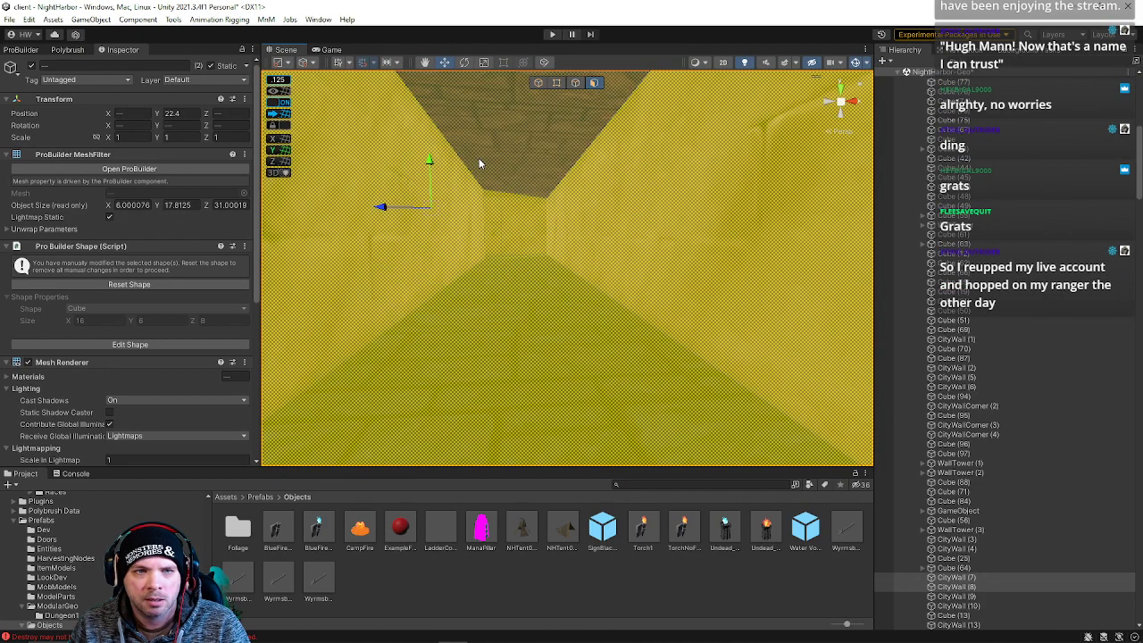
pyautogui.moveTo(485, 188); pyautogui.dragTo(403, 215, button='right')
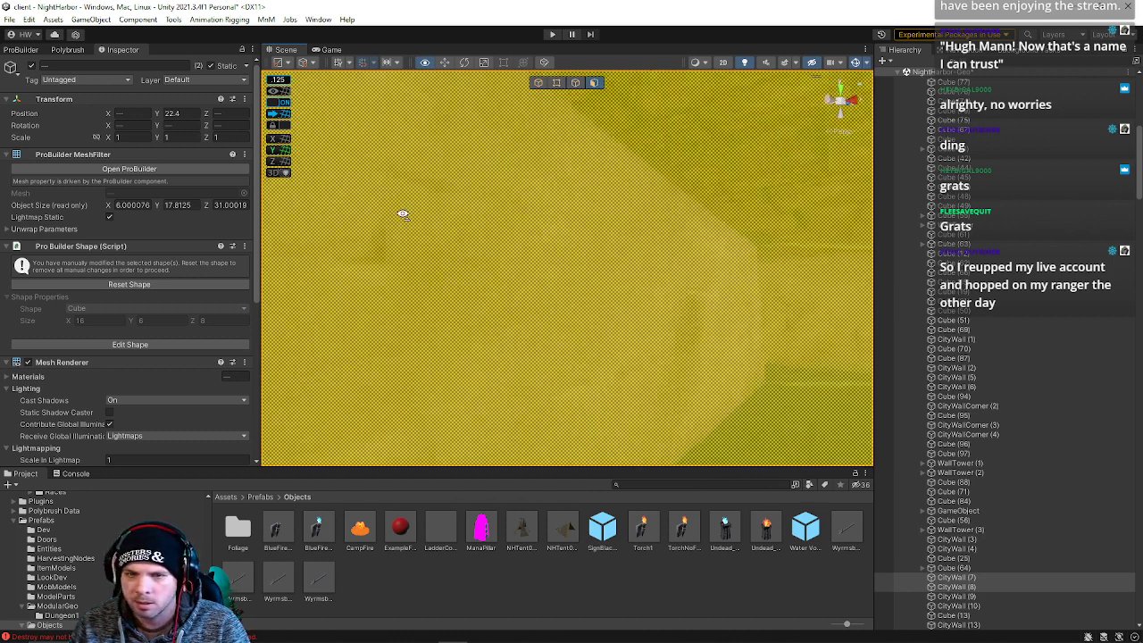
pyautogui.moveTo(220, 233); pyautogui.dragTo(203, 239, button='right')
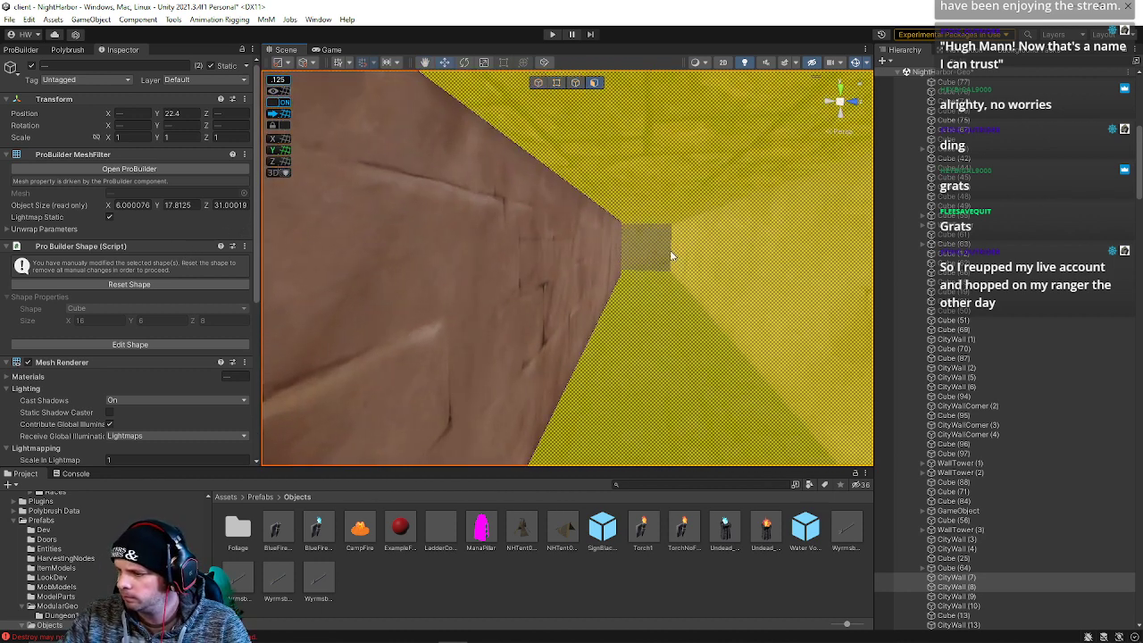
pyautogui.keyDown('shift'); pyautogui.click(578, 282); pyautogui.keyUp('shift')
pyautogui.moveTo(578, 283); pyautogui.dragTo(554, 447, button='right')
# Select the vertices at the open end of CityWall (8) and shift them along the wall beside the new room.
pyautogui.click(373, 337)
pyautogui.moveTo(373, 337); pyautogui.dragTo(441, 346, button='right')
pyautogui.click(837, 260)
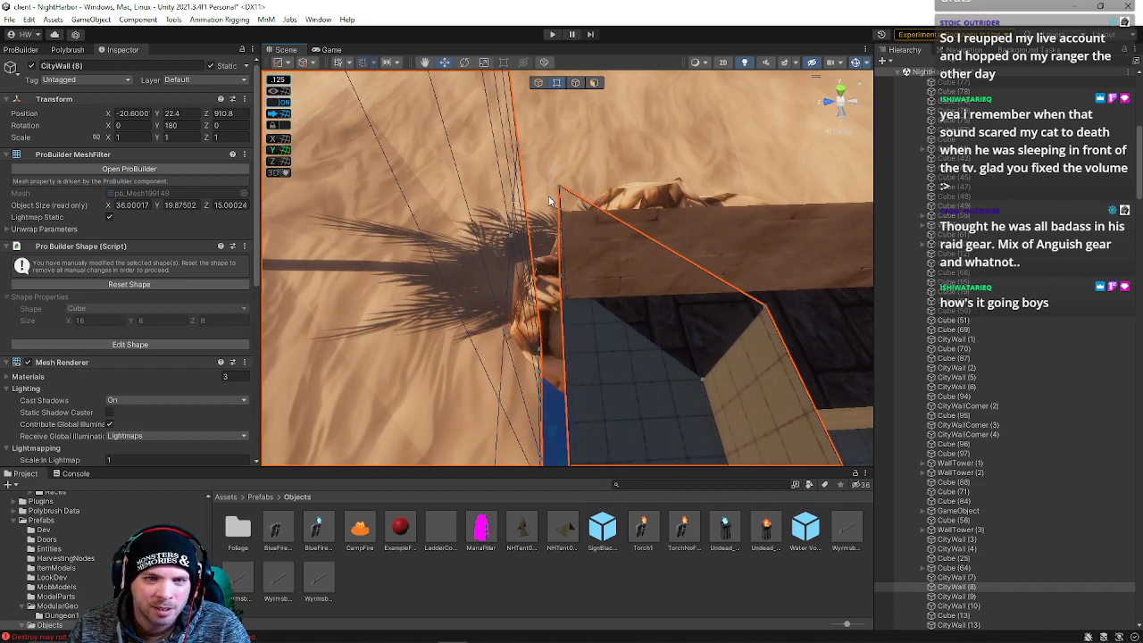
pyautogui.moveTo(711, 417); pyautogui.dragTo(814, 459)
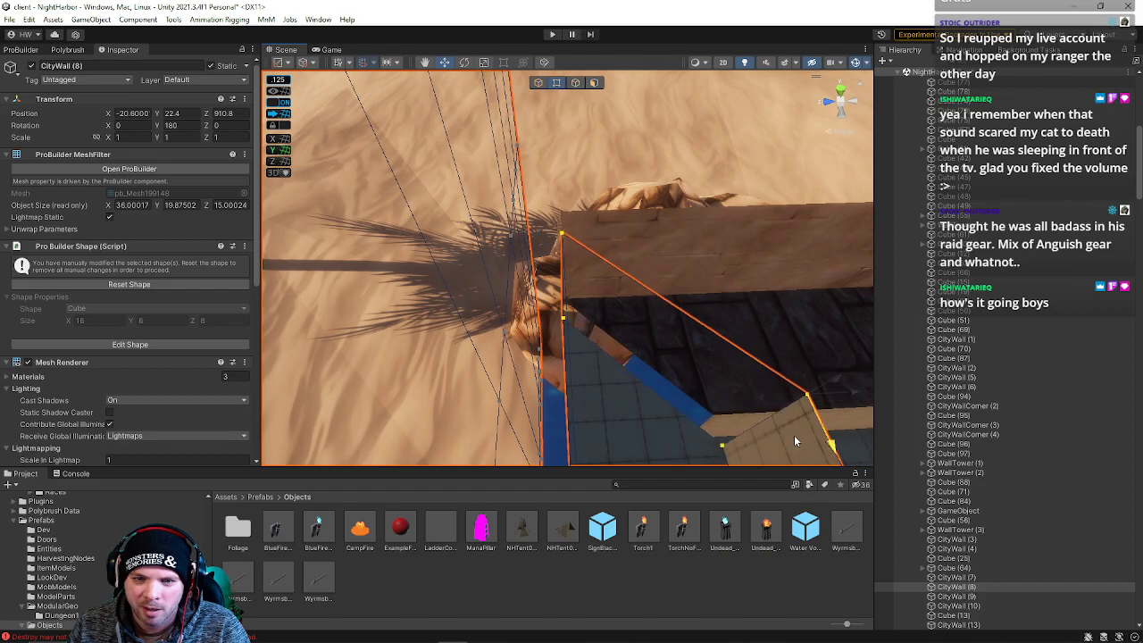
pyautogui.moveTo(774, 409); pyautogui.dragTo(850, 327, button='right')
# Select the large room's ceiling faces on Cube (19) and adjust the ceiling's height.
pyautogui.click(432, 222)
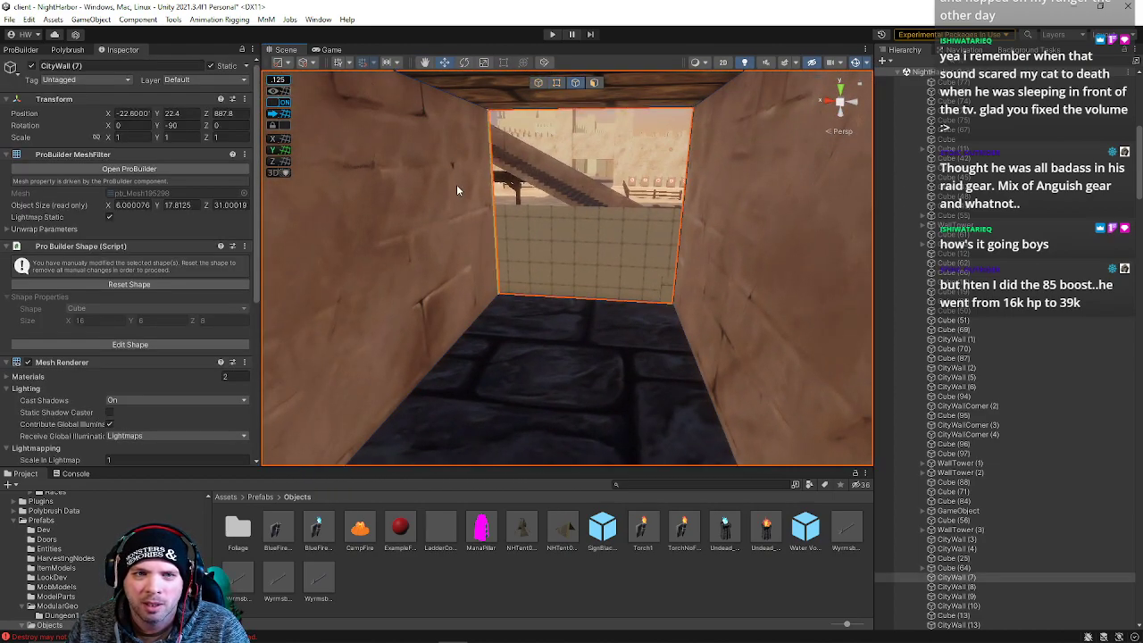
pyautogui.click(477, 196)
pyautogui.moveTo(691, 215); pyautogui.dragTo(209, 276, button='right')
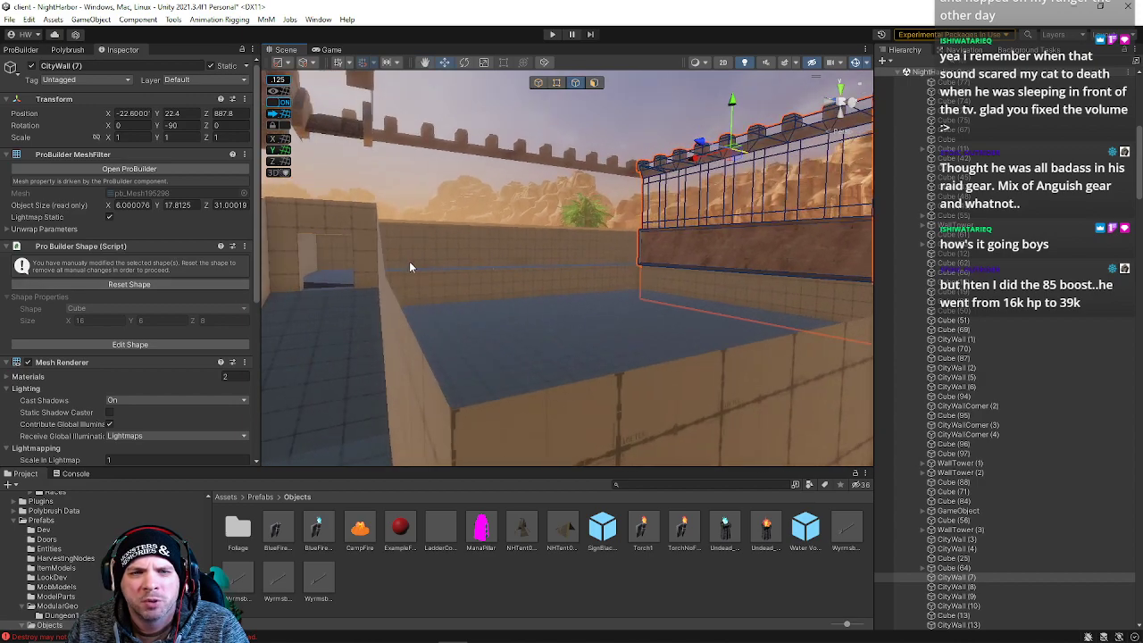
pyautogui.moveTo(528, 203); pyautogui.dragTo(350, 228, button='right')
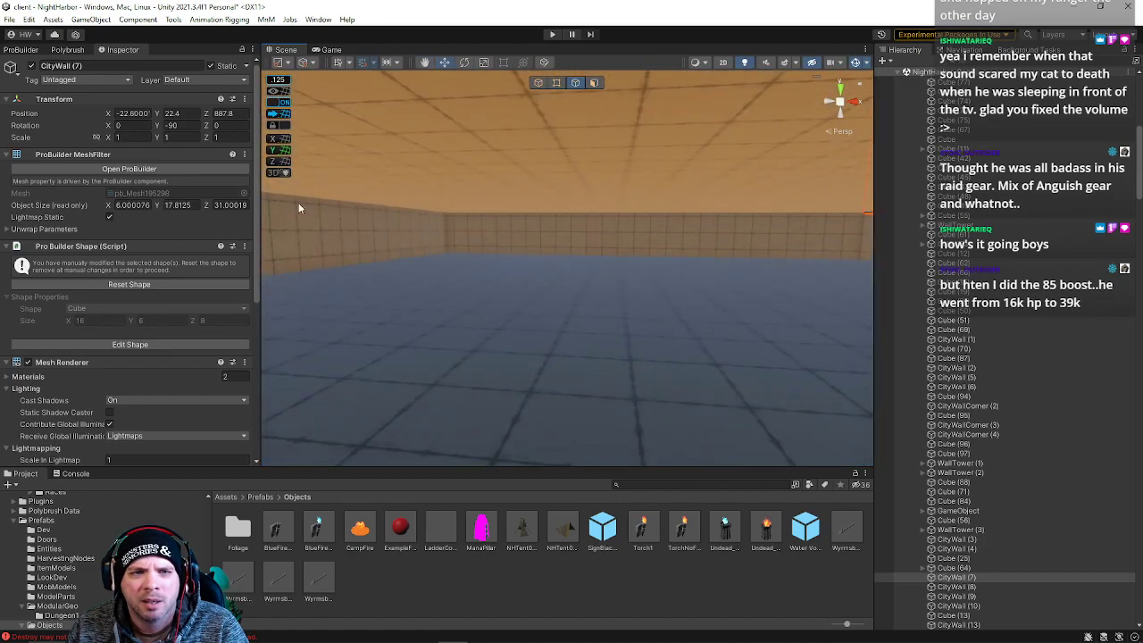
pyautogui.moveTo(490, 230); pyautogui.dragTo(521, 218, button='right')
pyautogui.click(500, 184)
pyautogui.keyDown('shift'); pyautogui.click(579, 186); pyautogui.keyUp('shift')
pyautogui.keyDown('shift'); pyautogui.click(697, 190); pyautogui.keyUp('shift')
pyautogui.moveTo(693, 199); pyautogui.dragTo(712, 234, button='right')
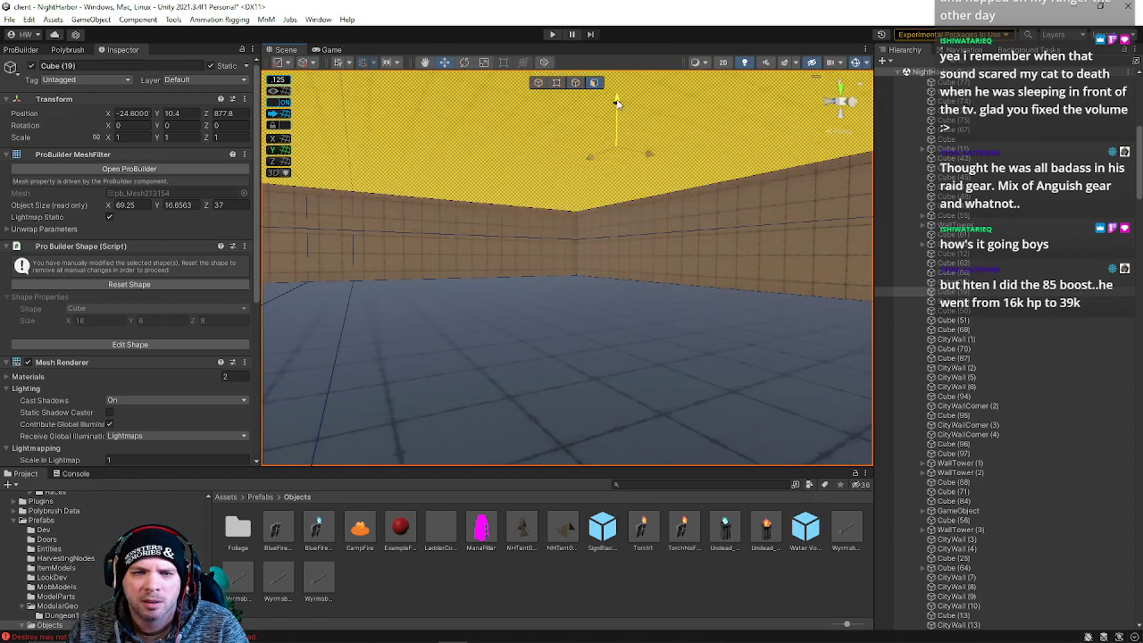
pyautogui.moveTo(505, 261); pyautogui.dragTo(555, 174, button='right')
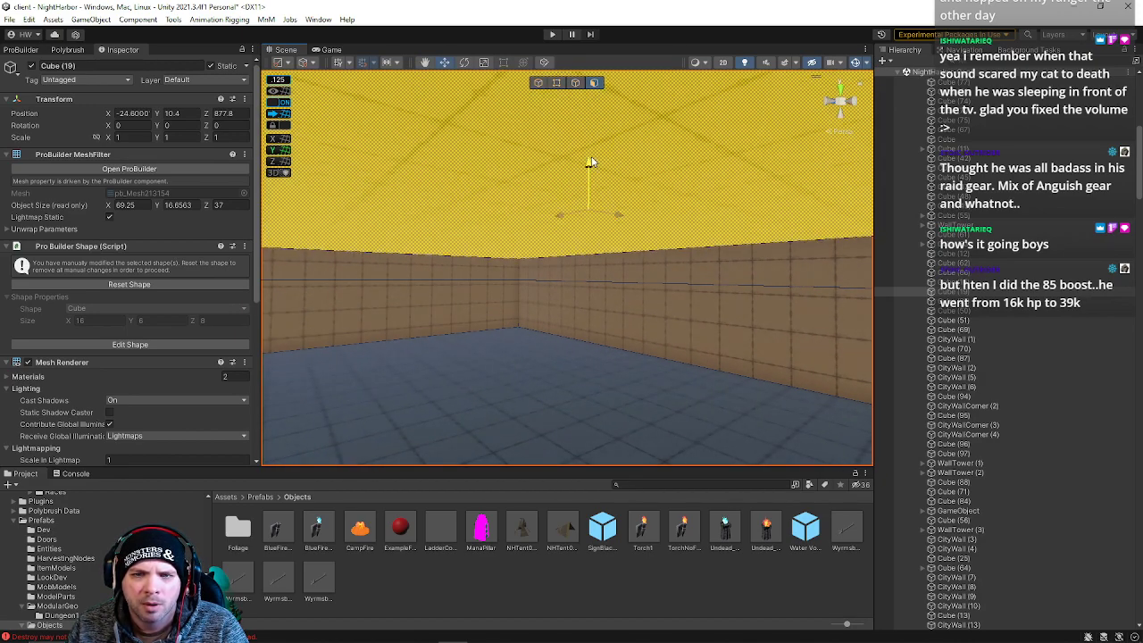
# Select the doorway's frame faces with the matching floor, wall and ceiling strip of Cube (19), and shift them sideways to centre the doorway on the room.
pyautogui.moveTo(590, 165); pyautogui.dragTo(546, 284, button='right')
pyautogui.moveTo(426, 284)
pyautogui.mouseDown(button='right')
pyautogui.moveTo(352, 304)
pyautogui.moveTo(383, 312)
pyautogui.moveTo(423, 296)
pyautogui.mouseUp(button='right')
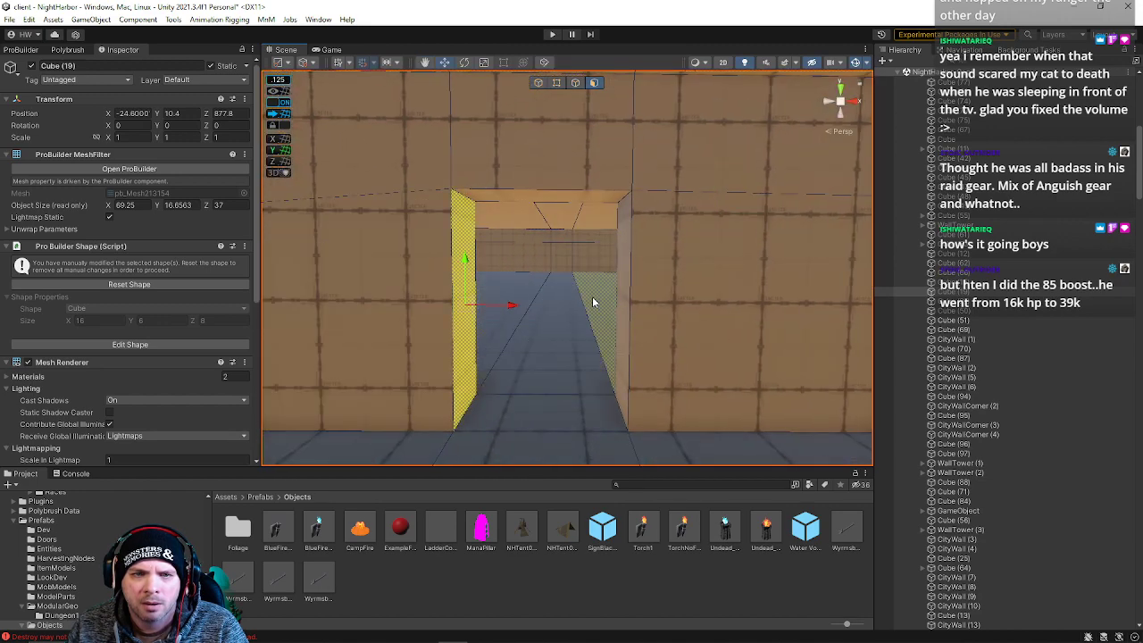
pyautogui.keyDown('shift'); pyautogui.click(622, 292); pyautogui.keyUp('shift')
pyautogui.keyDown('shift'); pyautogui.click(563, 200); pyautogui.keyUp('shift')
pyautogui.moveTo(441, 300); pyautogui.dragTo(537, 301, button='right')
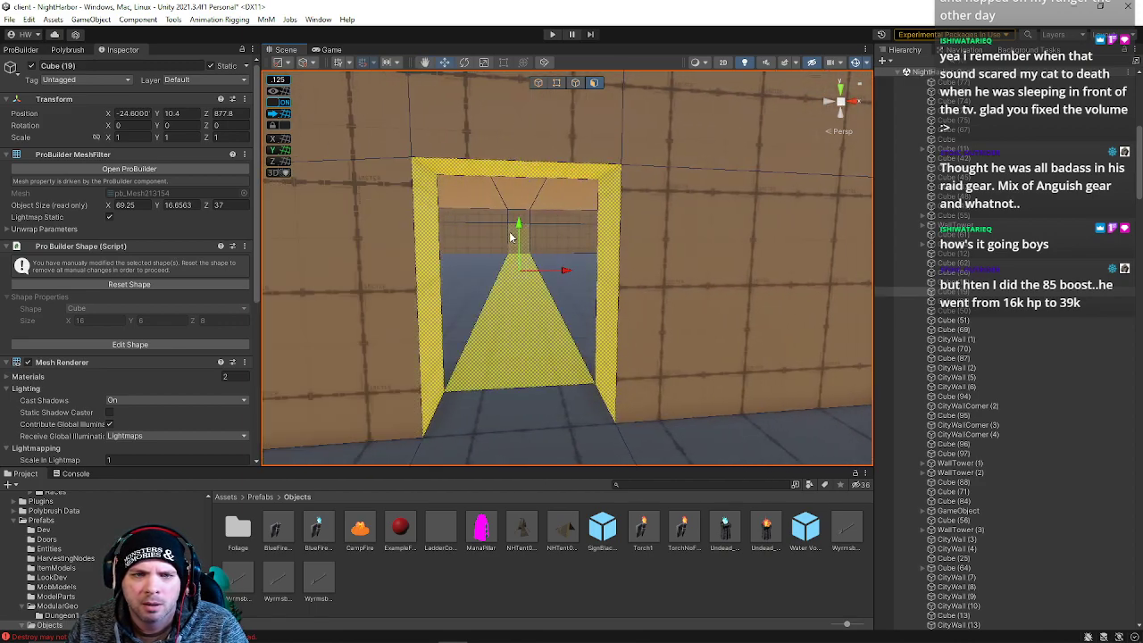
pyautogui.moveTo(481, 246); pyautogui.dragTo(637, 298, button='right')
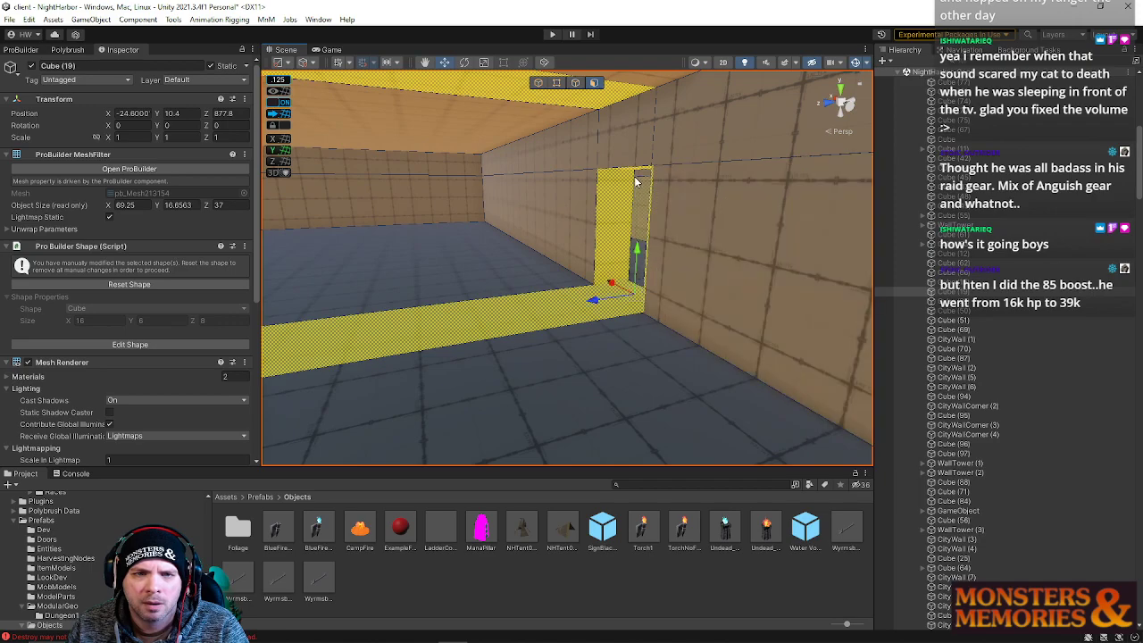
pyautogui.moveTo(608, 181); pyautogui.dragTo(576, 362, button='right')
pyautogui.scroll(-6, 580, 357)
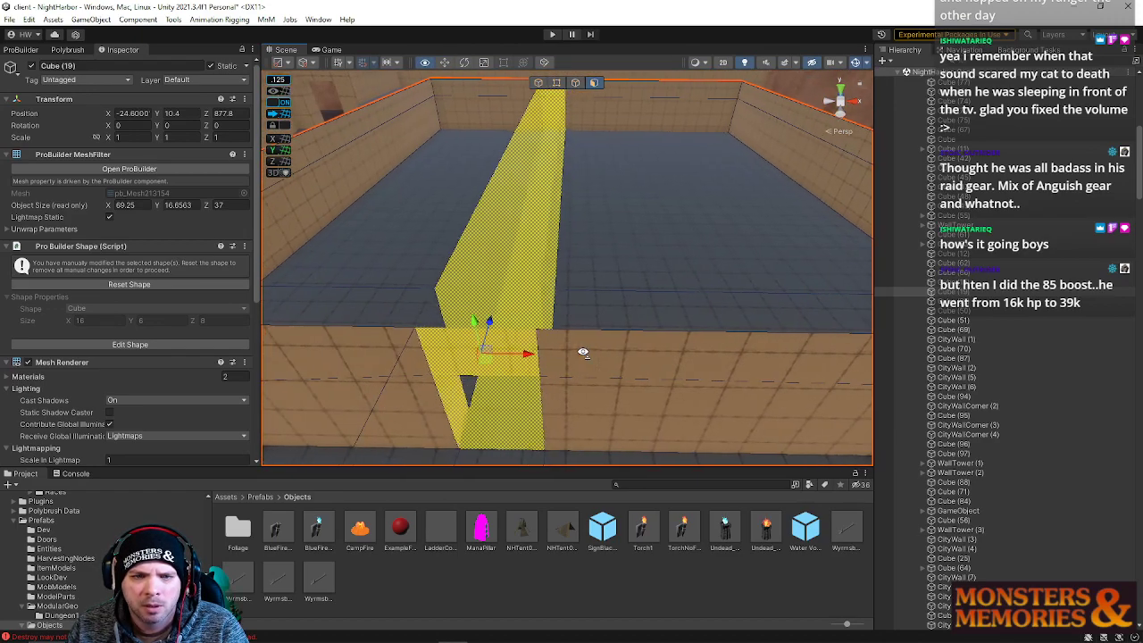
pyautogui.moveTo(593, 361); pyautogui.dragTo(677, 386)
pyautogui.moveTo(677, 386); pyautogui.dragTo(578, 259, button='right')
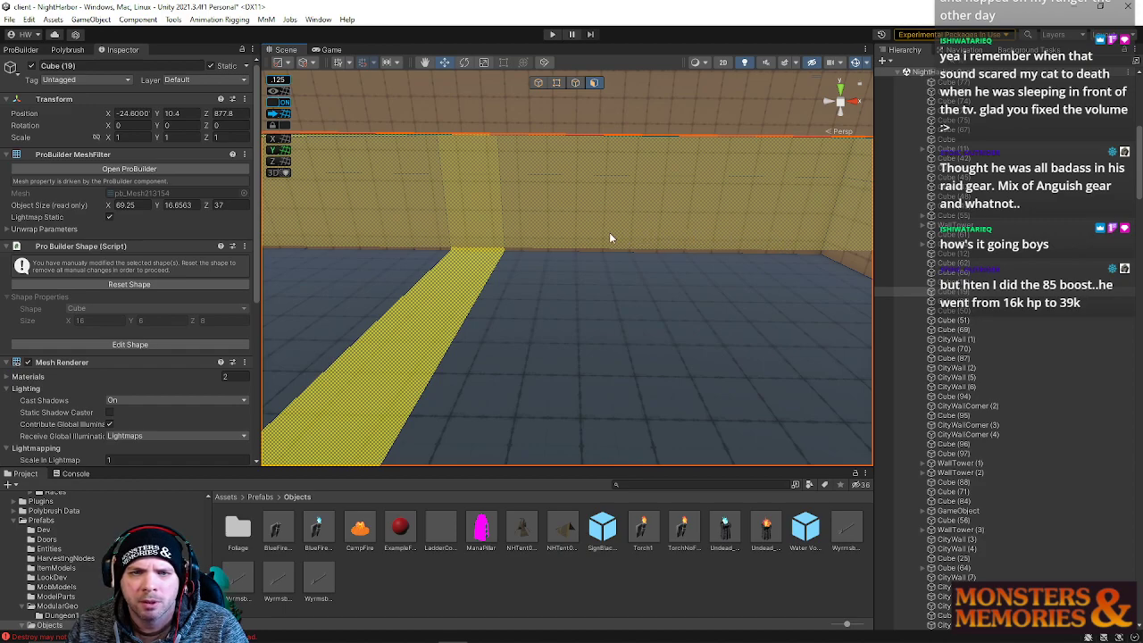
pyautogui.moveTo(536, 233); pyautogui.dragTo(425, 230, button='right')
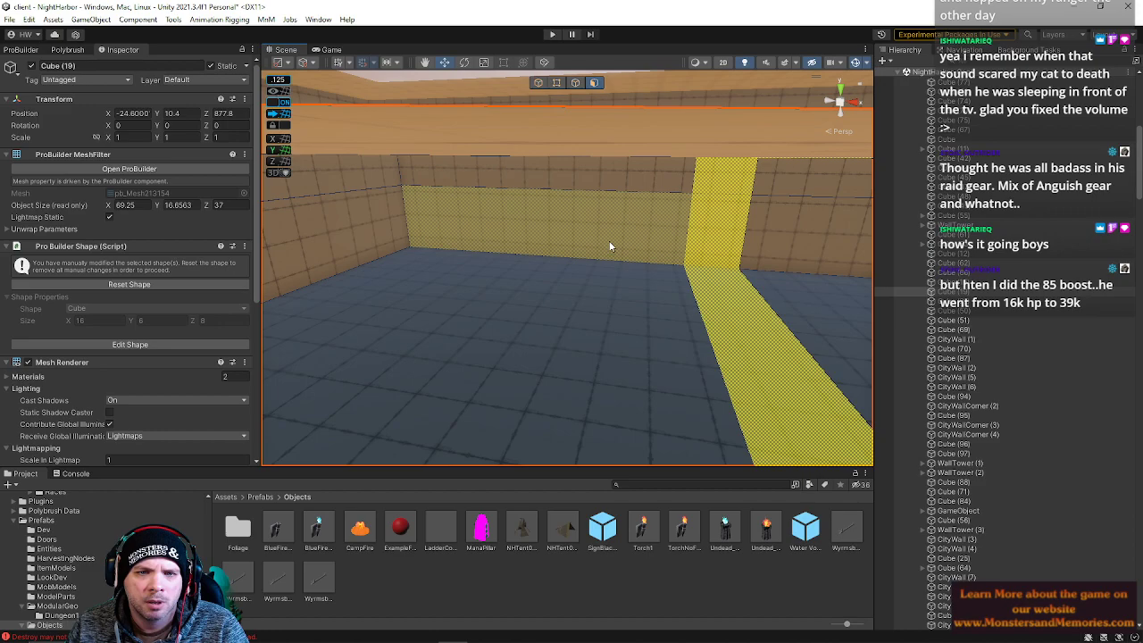
pyautogui.moveTo(663, 245); pyautogui.dragTo(704, 339, button='right')
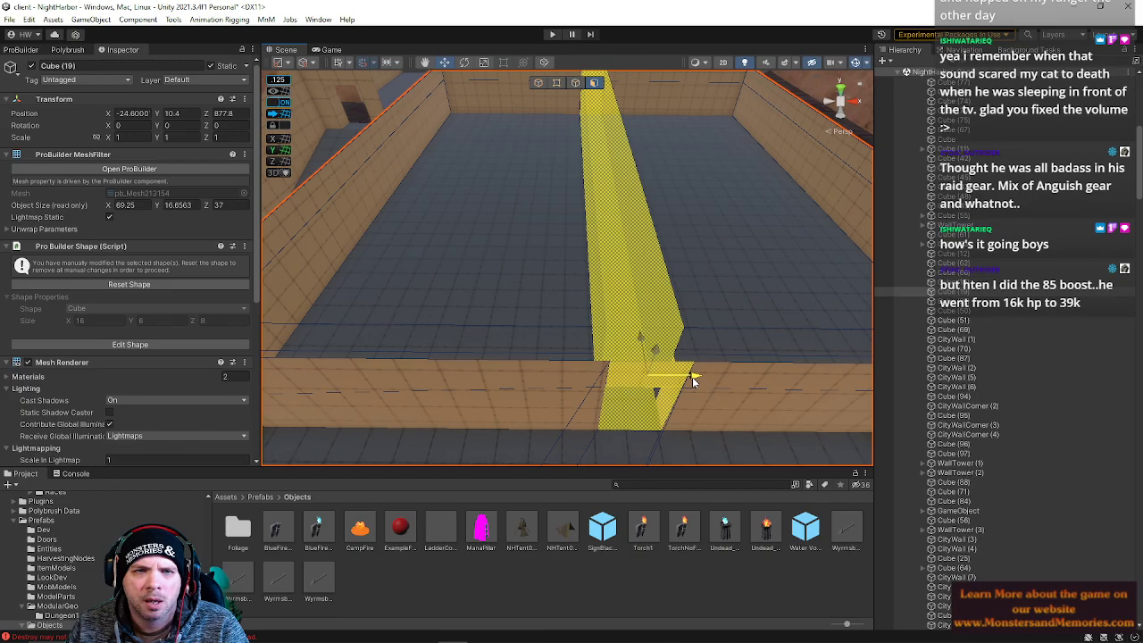
pyautogui.moveTo(574, 351); pyautogui.dragTo(658, 237, button='right')
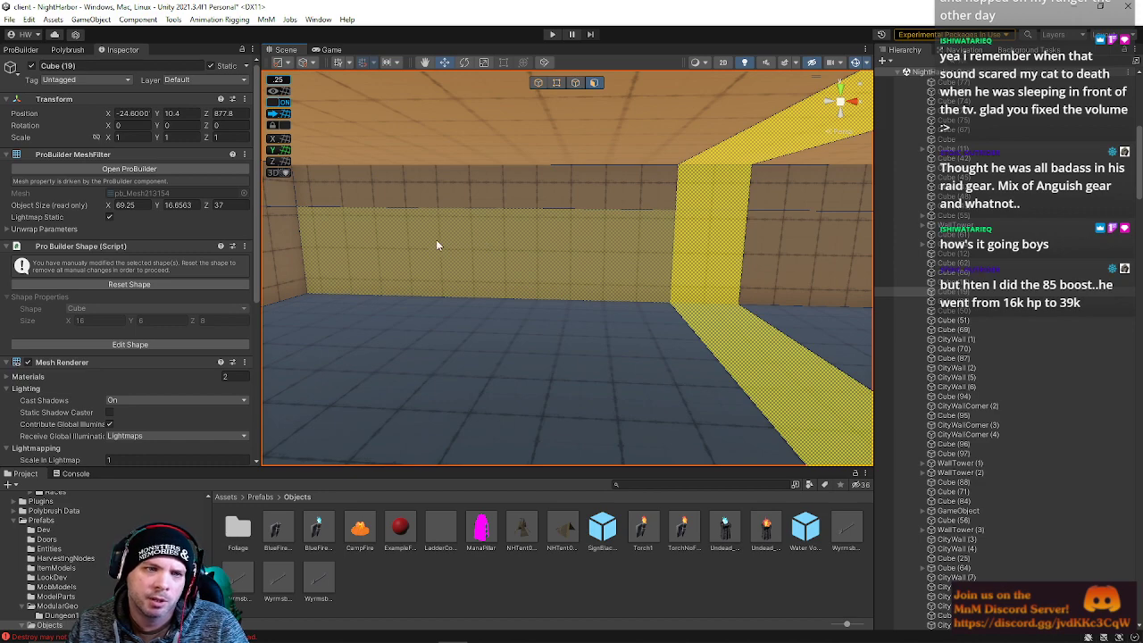
pyautogui.moveTo(308, 235)
pyautogui.mouseDown(button='right')
pyautogui.moveTo(467, 248)
pyautogui.moveTo(375, 238)
pyautogui.moveTo(337, 201)
pyautogui.mouseUp(button='right')
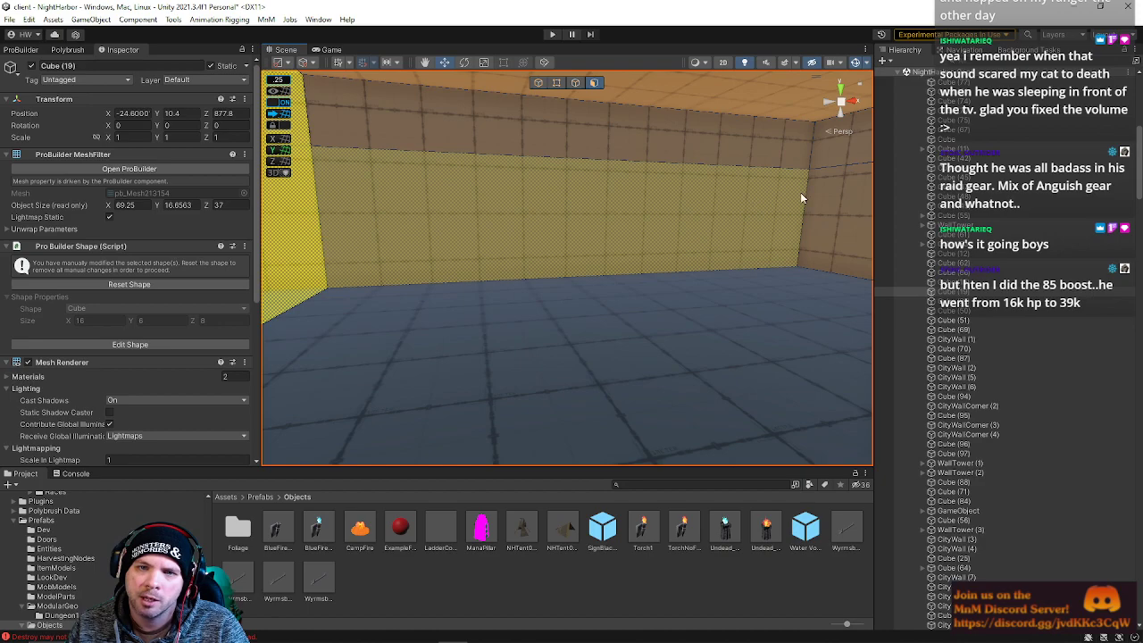
pyautogui.moveTo(800, 192)
pyautogui.mouseDown(button='right')
pyautogui.moveTo(474, 314)
pyautogui.moveTo(377, 265)
pyautogui.moveTo(421, 318)
pyautogui.moveTo(420, 357)
pyautogui.moveTo(604, 383)
pyautogui.moveTo(583, 199)
pyautogui.mouseUp(button='right')
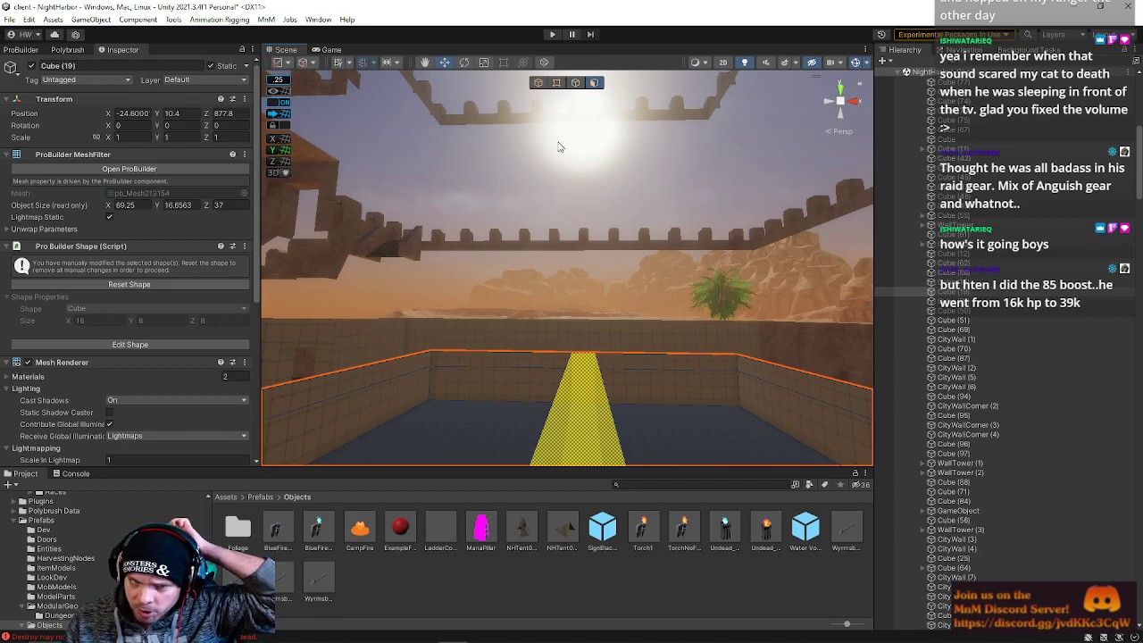
# Select the inner wall, ceiling, end and floor faces of the CityWall (14) passage and delete them.
pyautogui.moveTo(559, 146); pyautogui.dragTo(524, 333, button='right')
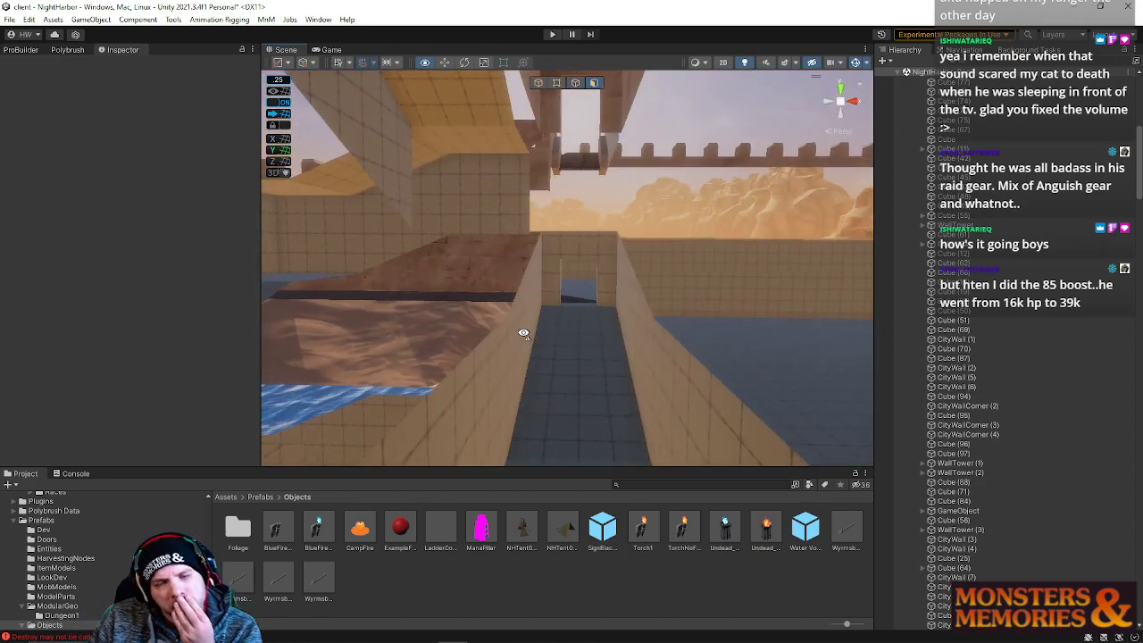
pyautogui.moveTo(528, 332); pyautogui.dragTo(535, 336, button='right')
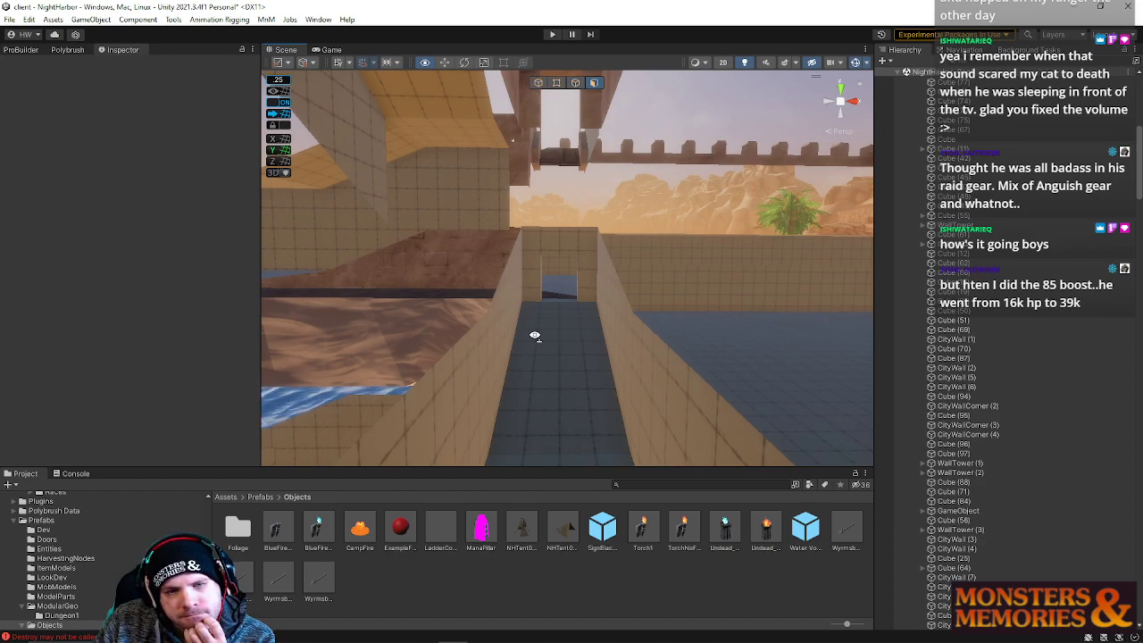
pyautogui.moveTo(409, 341); pyautogui.dragTo(324, 345, button='right')
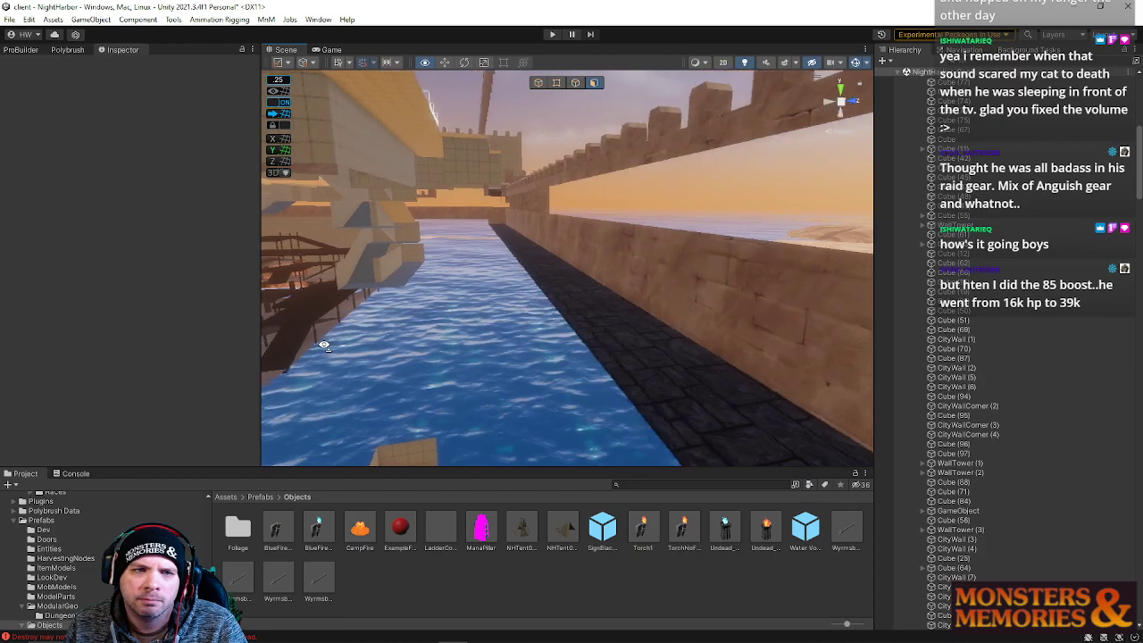
pyautogui.click(622, 276)
pyautogui.moveTo(622, 276); pyautogui.dragTo(898, 291, button='right')
pyautogui.click(690, 253)
pyautogui.click(592, 293)
pyautogui.keyDown('shift'); pyautogui.click(608, 177); pyautogui.keyUp('shift')
pyautogui.keyDown('shift'); pyautogui.click(618, 127); pyautogui.keyUp('shift')
pyautogui.keyDown('shift'); pyautogui.click(738, 221); pyautogui.keyUp('shift')
pyautogui.keyDown('shift'); pyautogui.click(488, 251); pyautogui.keyUp('shift')
pyautogui.keyDown('shift'); pyautogui.click(529, 269); pyautogui.keyUp('shift')
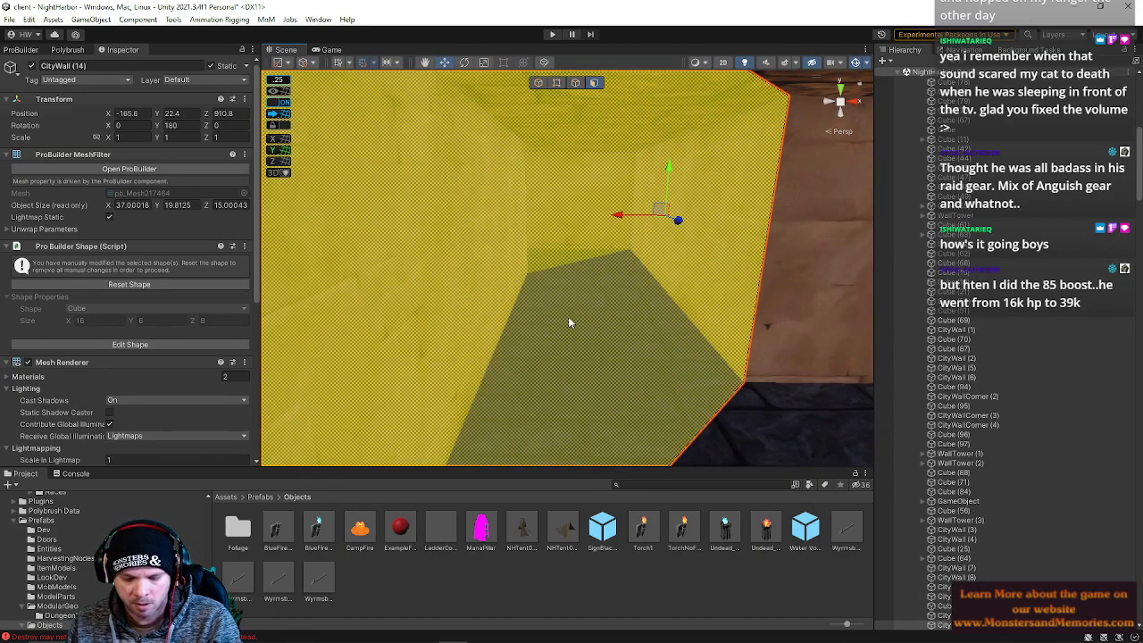
pyautogui.press('Delete')
# Select the faces of CityWall (9) around the corridor opening next to the room and delete them.
pyautogui.moveTo(572, 322); pyautogui.dragTo(61, 300, button='right')
pyautogui.click(474, 273)
pyautogui.moveTo(474, 273); pyautogui.dragTo(222, 285, button='right')
pyautogui.moveTo(401, 240); pyautogui.dragTo(528, 240, button='right')
pyautogui.click(463, 216)
pyautogui.keyDown('shift'); pyautogui.click(536, 240); pyautogui.keyUp('shift')
pyautogui.keyDown('shift'); pyautogui.click(713, 227); pyautogui.keyUp('shift')
pyautogui.moveTo(628, 205); pyautogui.dragTo(612, 230, button='right')
pyautogui.press('f')
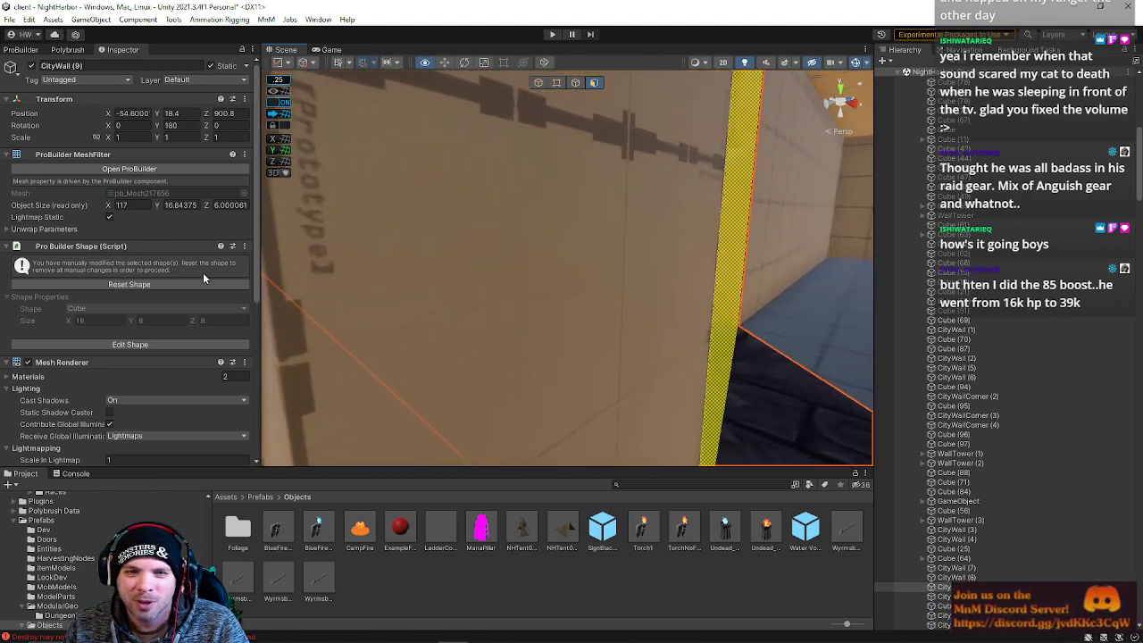
pyautogui.moveTo(80, 291); pyautogui.dragTo(1056, 276, button='right')
pyautogui.moveTo(881, 300); pyautogui.dragTo(1078, 333, button='right')
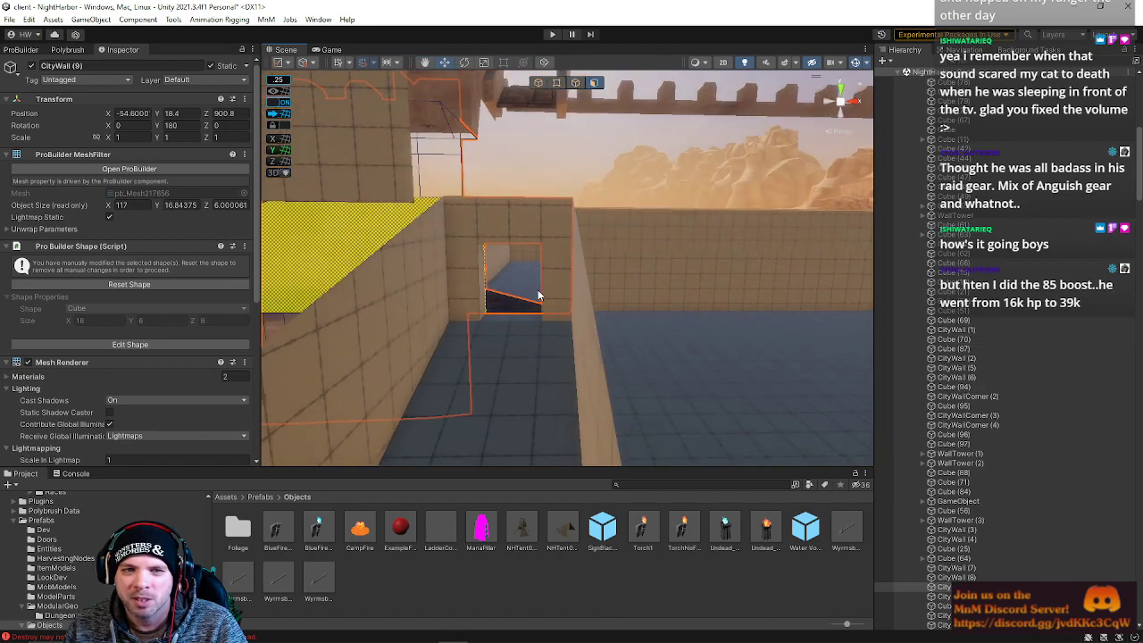
pyautogui.moveTo(494, 309); pyautogui.dragTo(523, 310, button='right')
pyautogui.press('Delete')
# Move the side edge at the slanted end of CityWall (8) so the passage's floor and wall meet the doorway squarely.
pyautogui.click(524, 308)
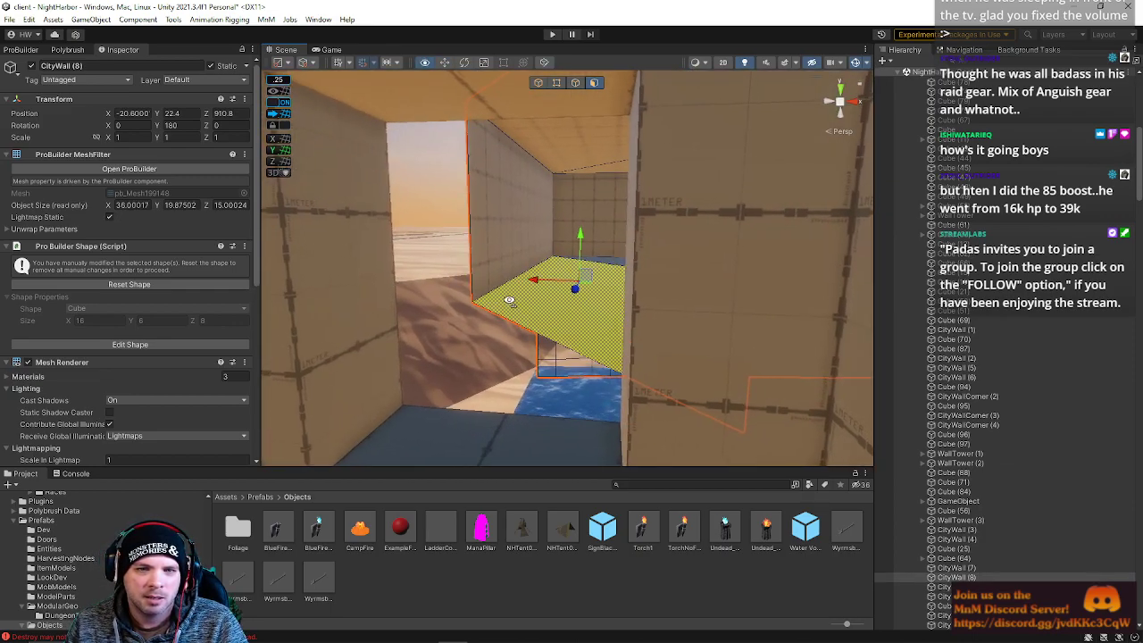
pyautogui.press('f')
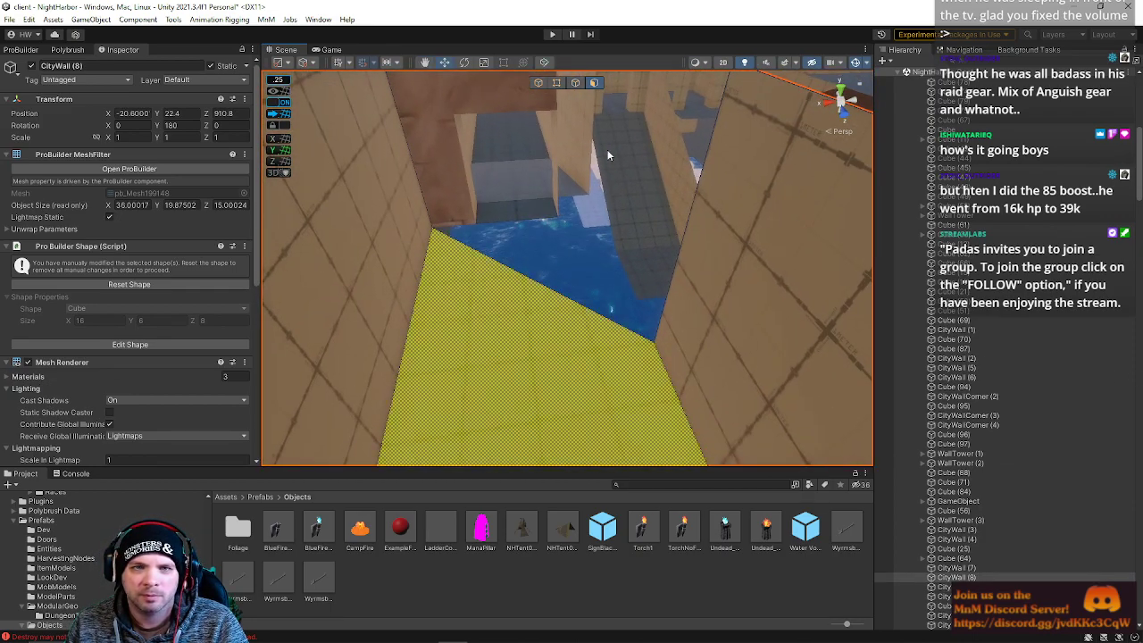
pyautogui.click(576, 82)
pyautogui.click(684, 284)
pyautogui.moveTo(683, 284); pyautogui.dragTo(663, 288, button='right')
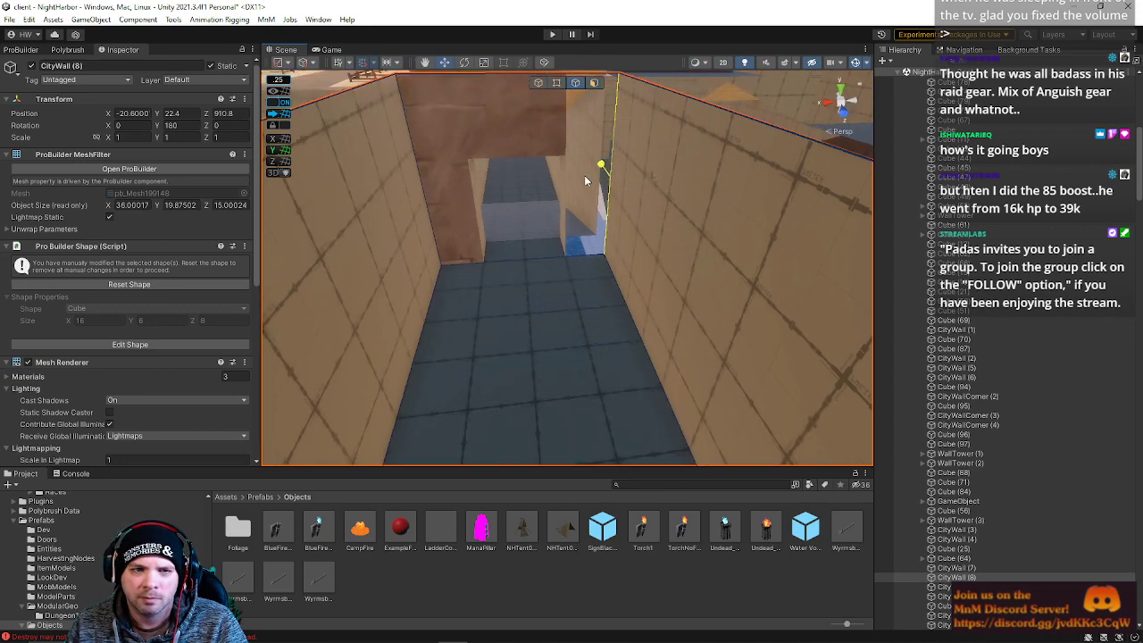
pyautogui.moveTo(584, 175); pyautogui.dragTo(587, 172, button='right')
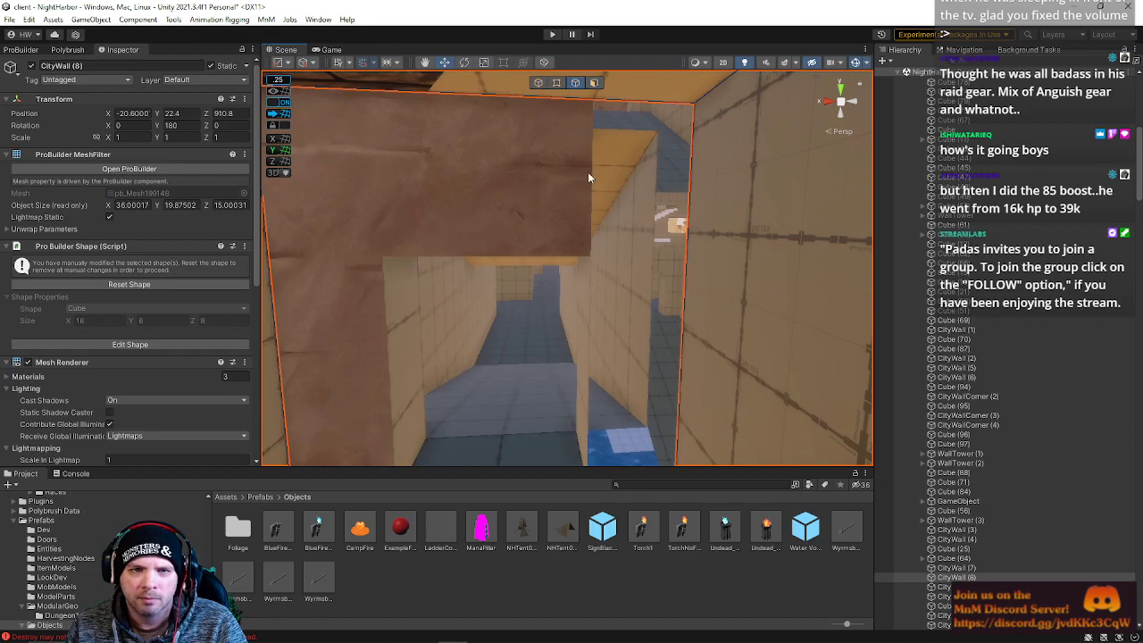
# Extrude CityWall (9)'s free edge across to the passage wall, and its lower edge down to the floor, to close the gap beside the doorway.
pyautogui.click(589, 172)
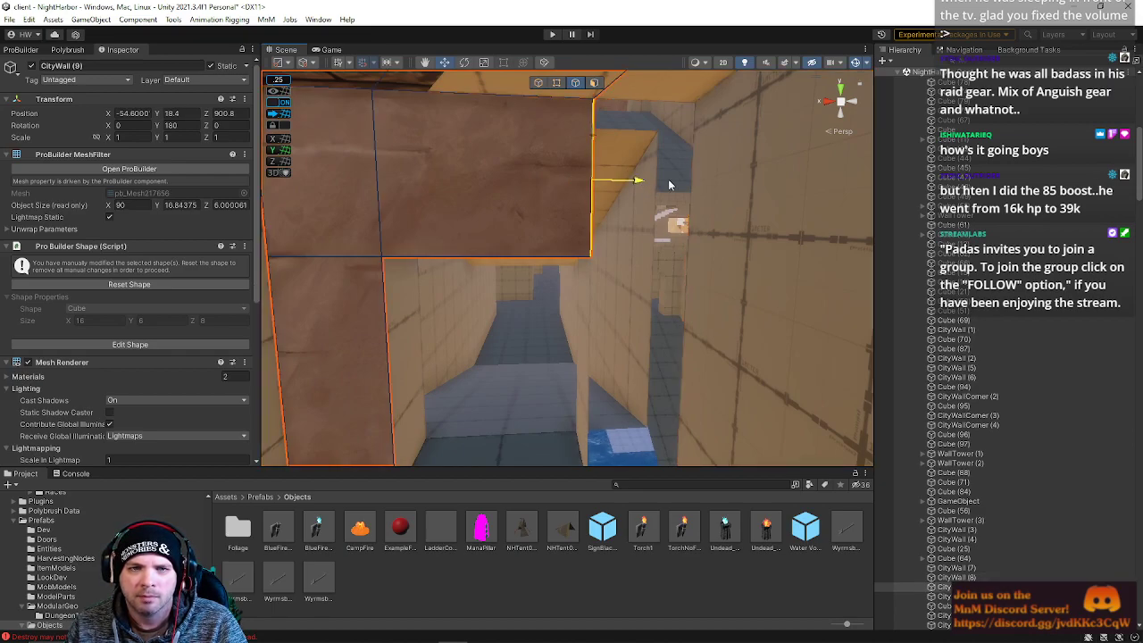
pyautogui.moveTo(731, 185); pyautogui.dragTo(733, 185)
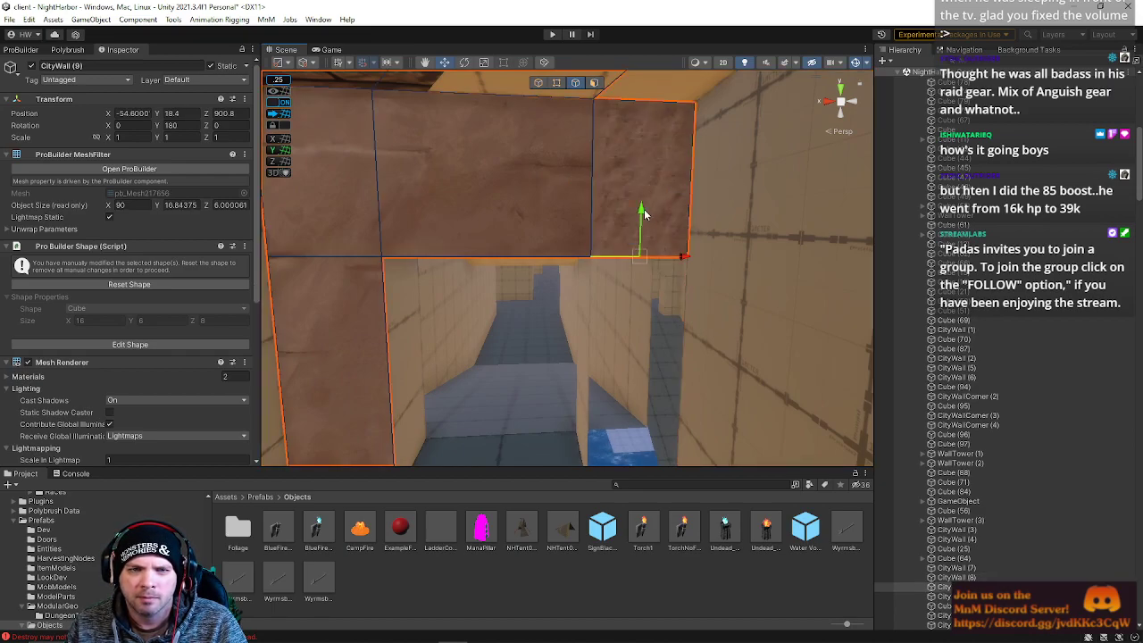
pyautogui.moveTo(651, 403); pyautogui.dragTo(650, 419)
pyautogui.moveTo(650, 393); pyautogui.dragTo(632, 409, button='right')
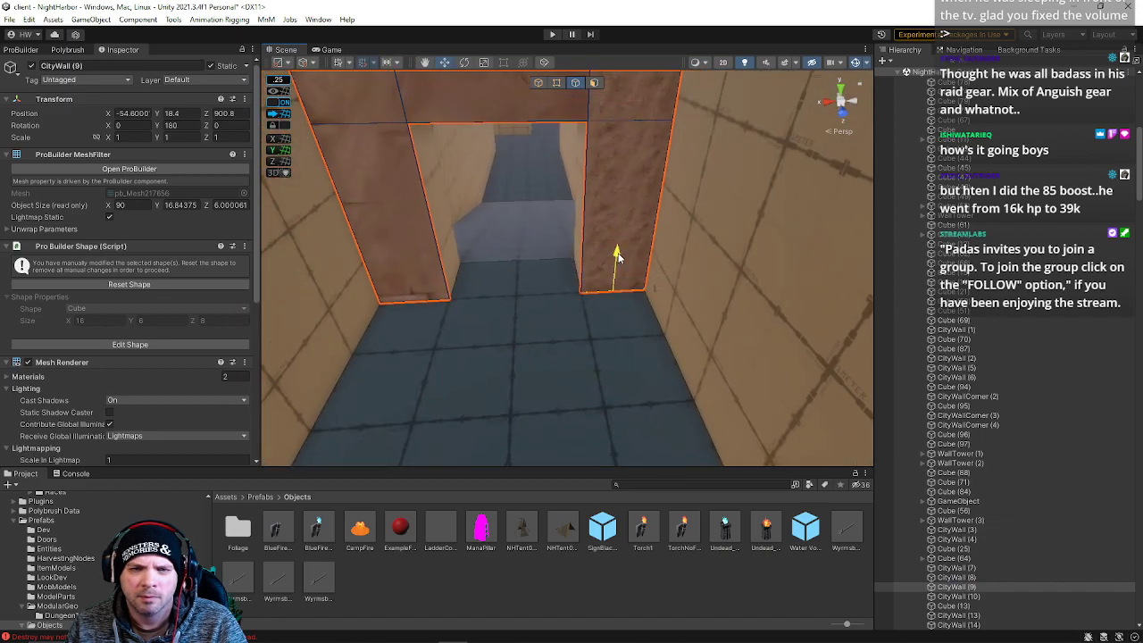
# Select all faces of CityWall (9) surrounding the doorway and show the ProBuilder face tools.
pyautogui.moveTo(565, 324); pyautogui.dragTo(551, 206, button='right')
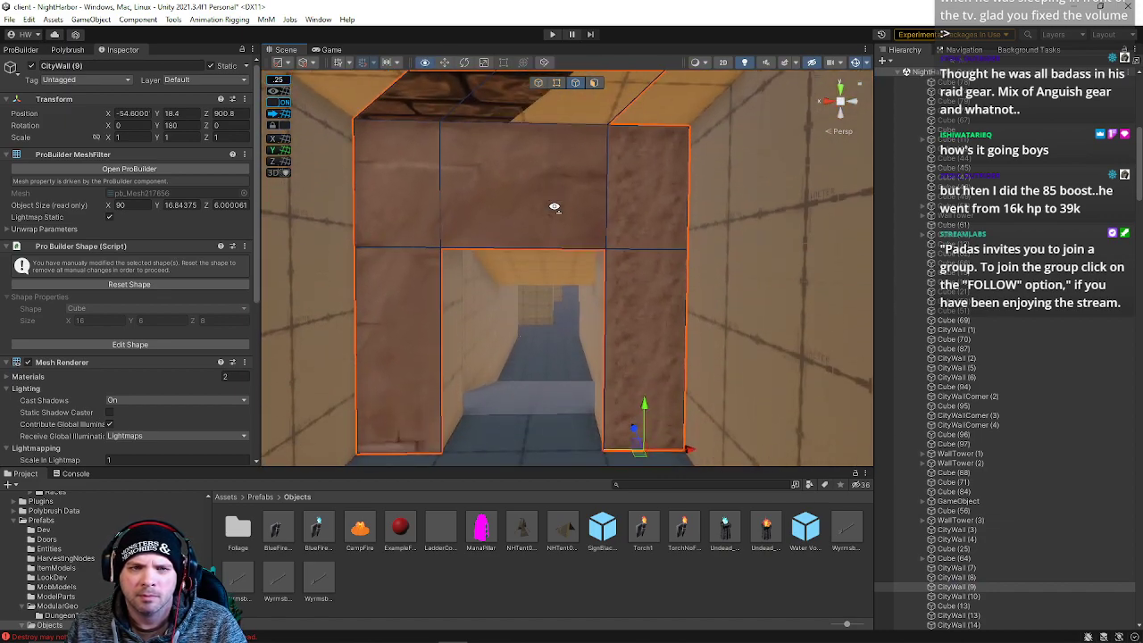
pyautogui.click(595, 83)
pyautogui.click(549, 194)
pyautogui.hotkey('alt', 'g')
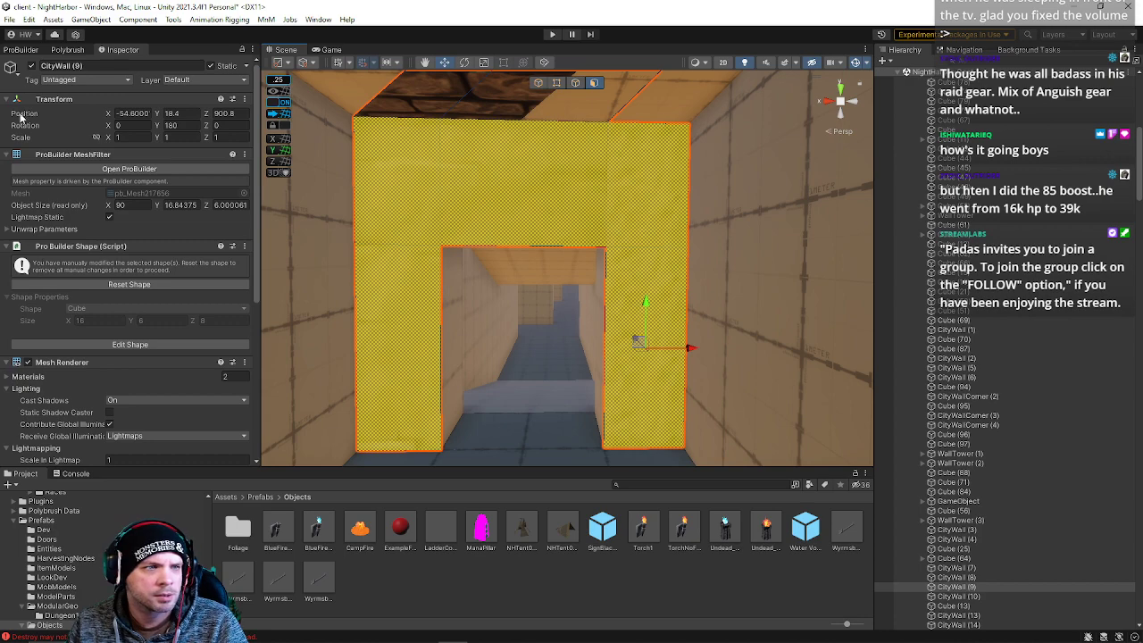
pyautogui.click(22, 50)
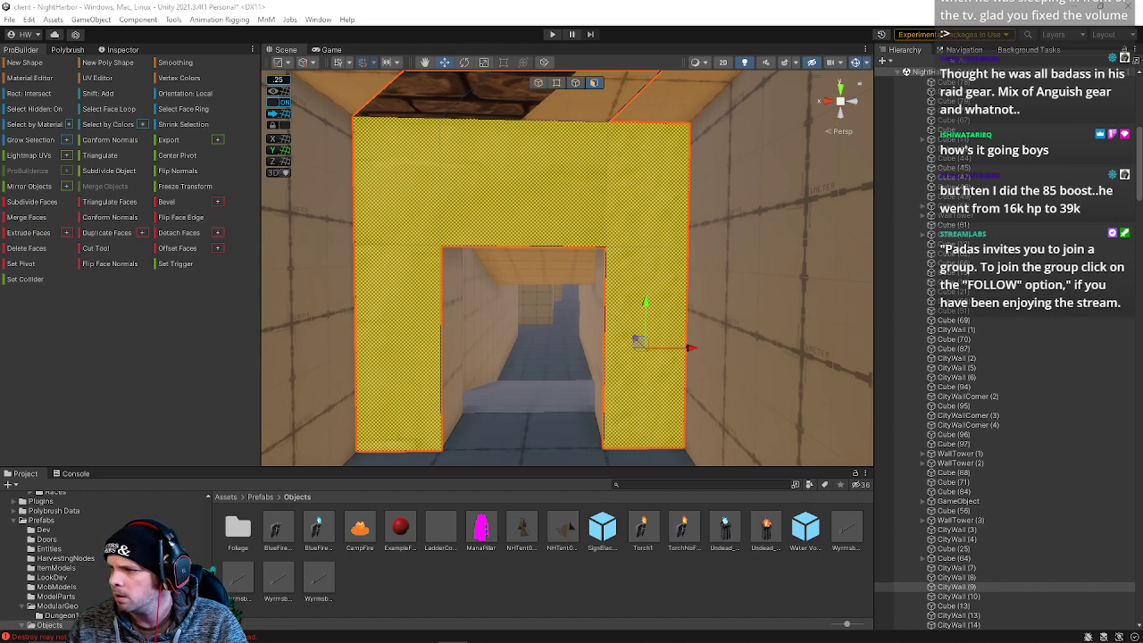
pyautogui.moveTo(688, 302); pyautogui.dragTo(681, 347, button='right')
# Pull the end edge of CityWall (8)'s floor through the doorway to cover the water gap before the adjoining corridor.
pyautogui.click(596, 403)
pyautogui.press('s')
pyautogui.moveTo(589, 395)
pyautogui.mouseDown(button='right')
pyautogui.moveTo(599, 324)
pyautogui.moveTo(573, 384)
pyautogui.mouseUp(button='right')
pyautogui.press('w')
pyautogui.click(566, 377)
pyautogui.click(571, 398)
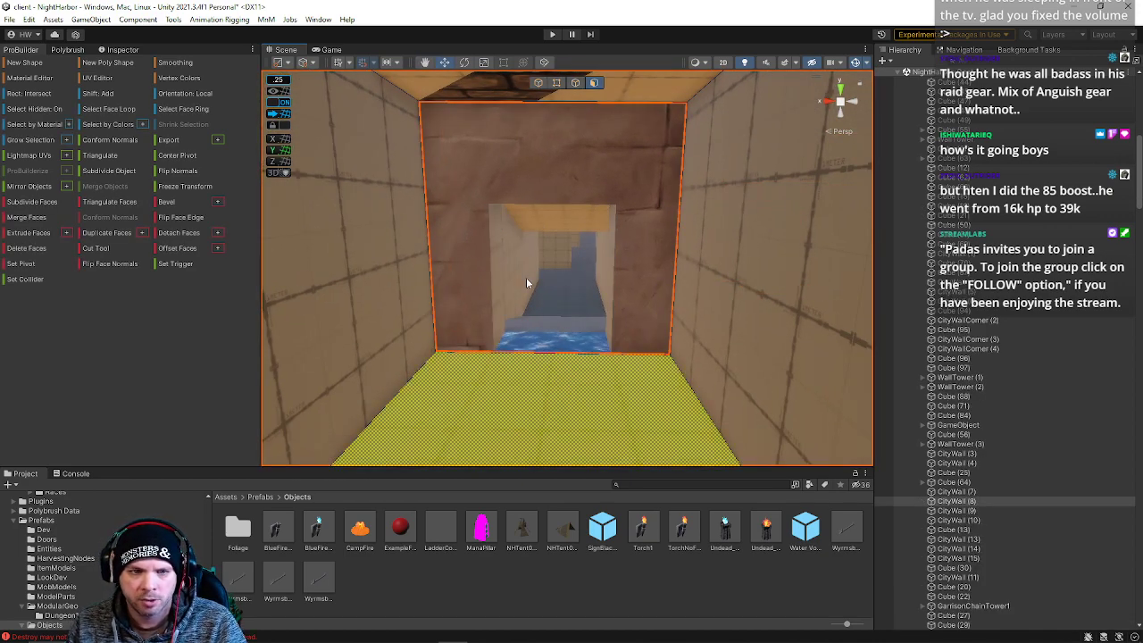
pyautogui.moveTo(541, 313); pyautogui.dragTo(1050, 413, button='right')
pyautogui.press('w')
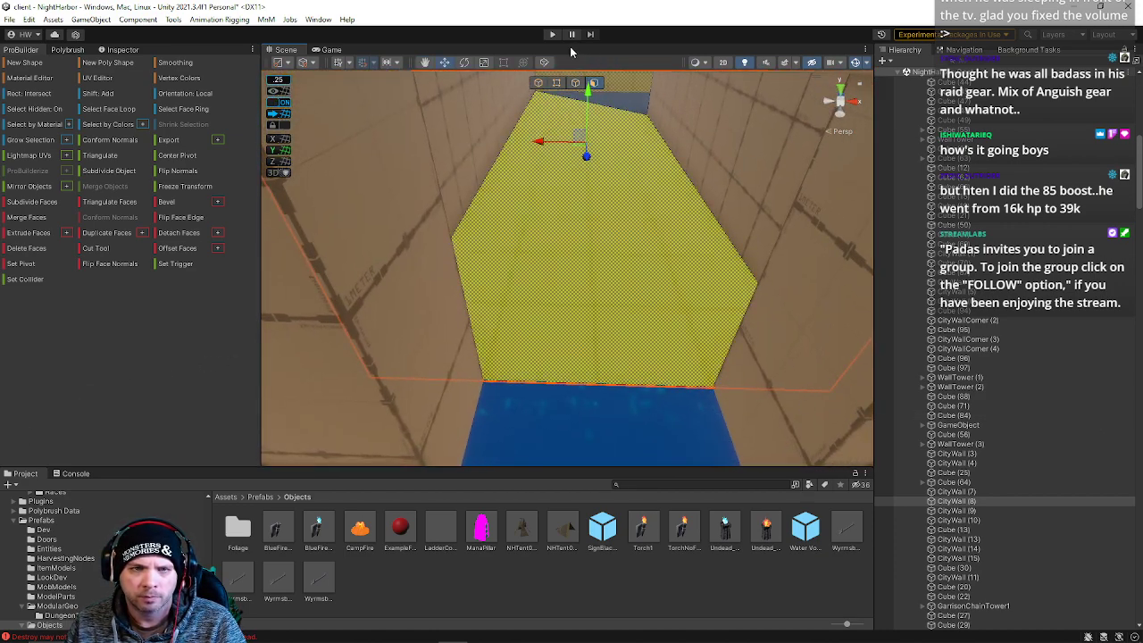
pyautogui.click(577, 84)
pyautogui.moveTo(614, 391); pyautogui.dragTo(588, 394, button='right')
pyautogui.press('s')
pyautogui.moveTo(586, 394); pyautogui.dragTo(577, 491)
pyautogui.moveTo(640, 368); pyautogui.dragTo(468, 148, button='right')
# Select the triangular faces of CityWall (9) at the ceiling beside the doorway.
pyautogui.click(586, 172)
pyautogui.moveTo(585, 173); pyautogui.dragTo(600, 215, button='right')
pyautogui.click(589, 212)
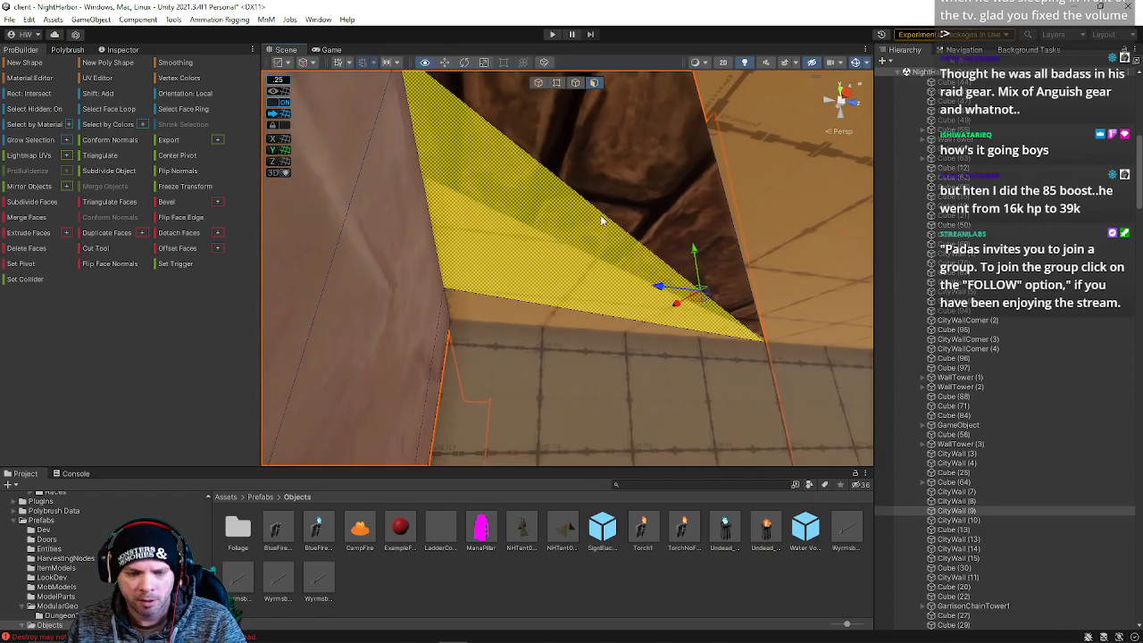
pyautogui.keyDown('shift'); pyautogui.click(668, 232); pyautogui.keyUp('shift')
pyautogui.click(738, 310)
pyautogui.moveTo(702, 286); pyautogui.dragTo(55, 409, button='right')
pyautogui.click(424, 206)
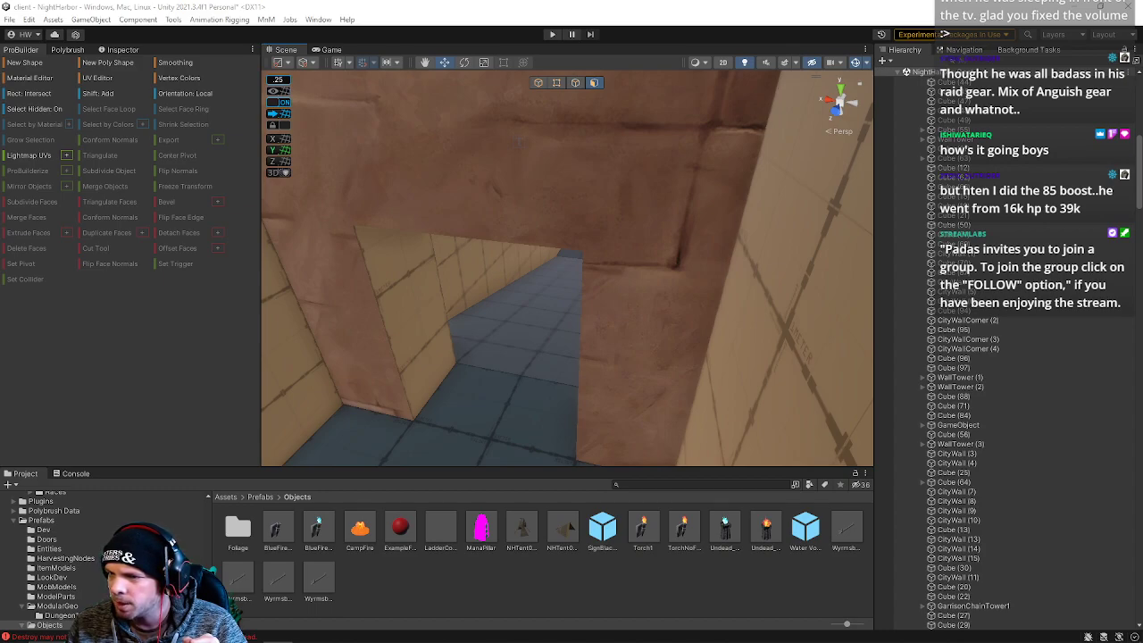
# Save the NightHarbor scene.
pyautogui.moveTo(546, 318); pyautogui.dragTo(125, 235, button='right')
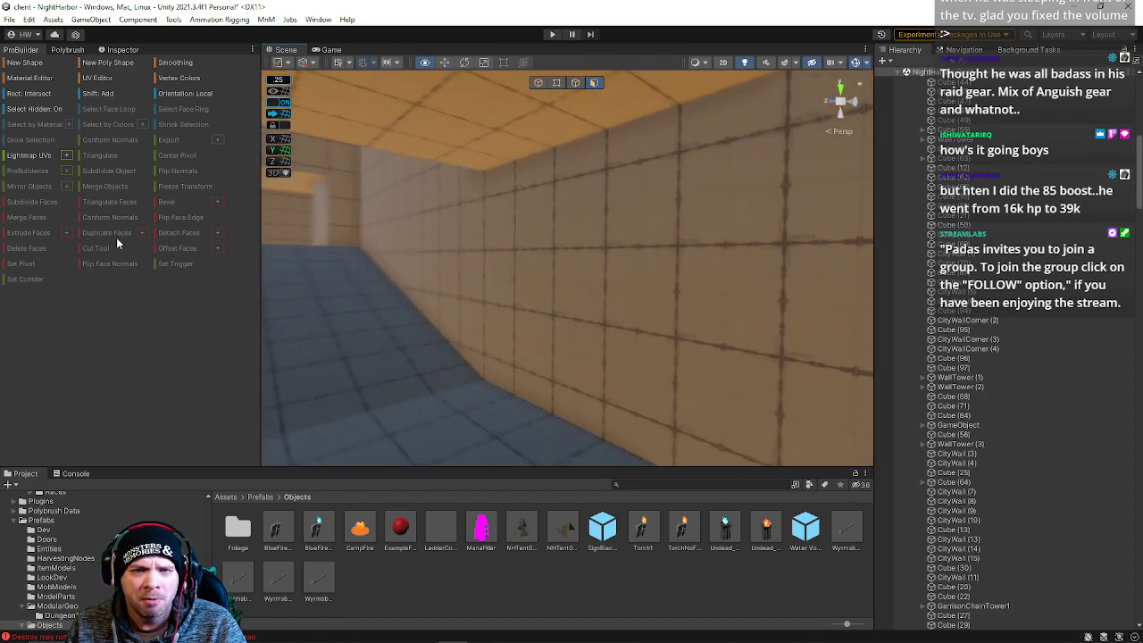
pyautogui.moveTo(48, 254); pyautogui.dragTo(48, 254, button='right')
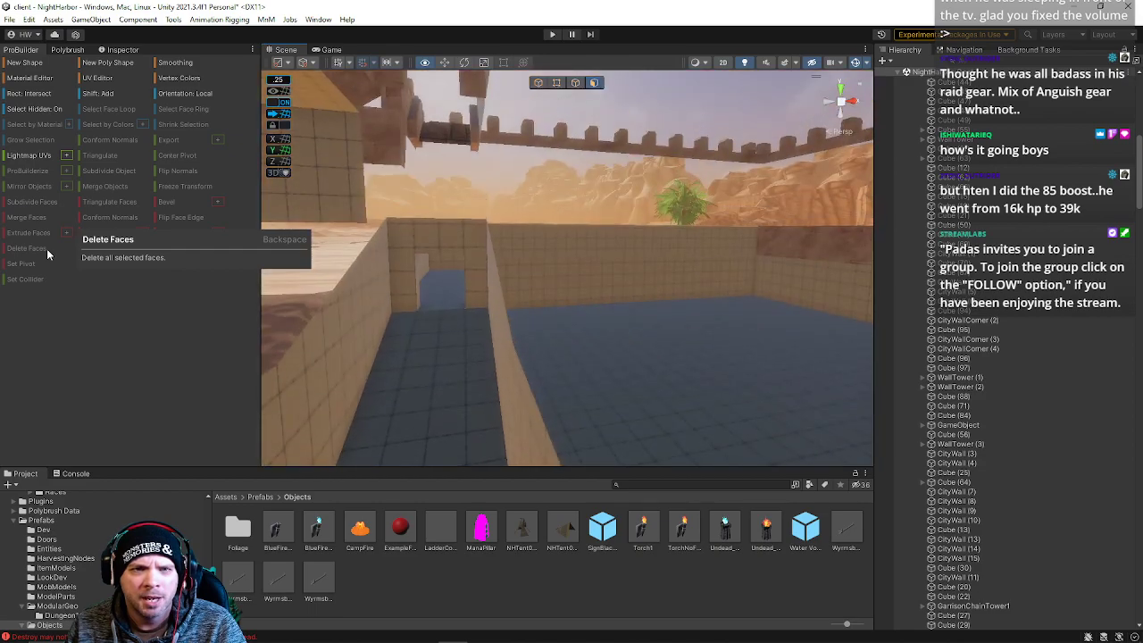
pyautogui.click(9, 18)
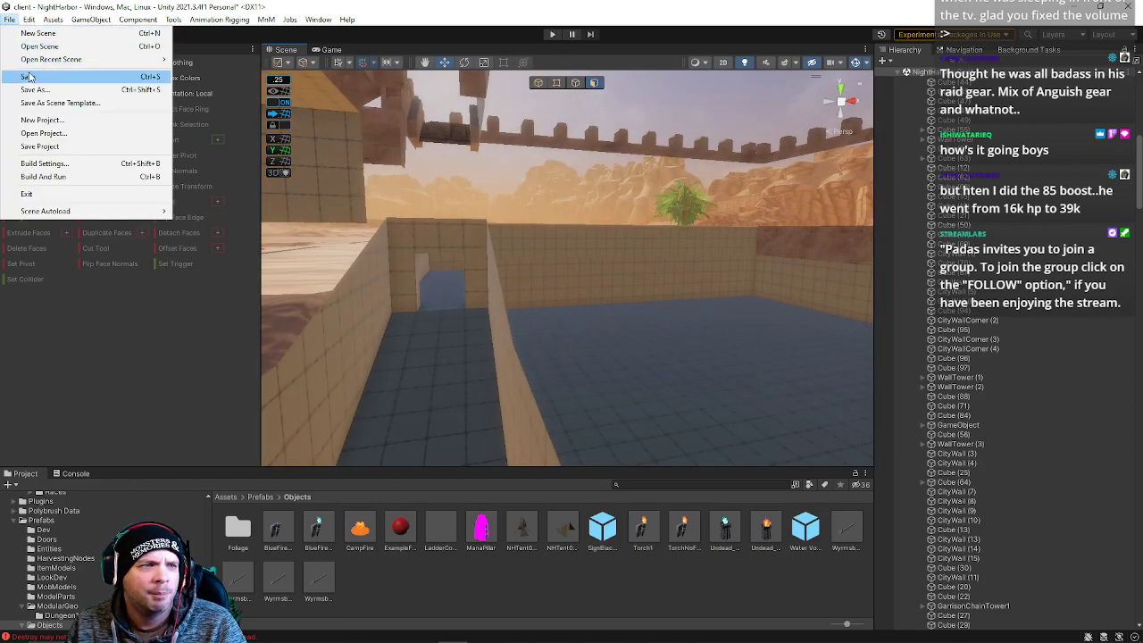
pyautogui.click(31, 77)
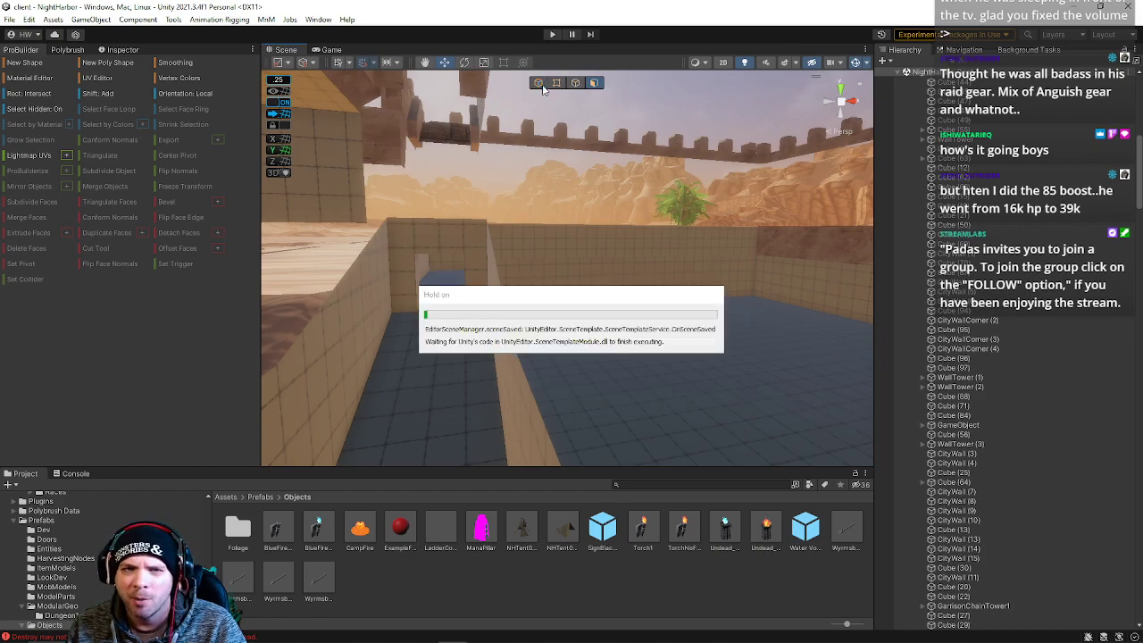
# Examine the ramped passage and the adjoining corridors from inside, checking how floors, walls and ceilings line up.
pyautogui.moveTo(523, 276); pyautogui.dragTo(498, 264, button='right')
pyautogui.press('w')
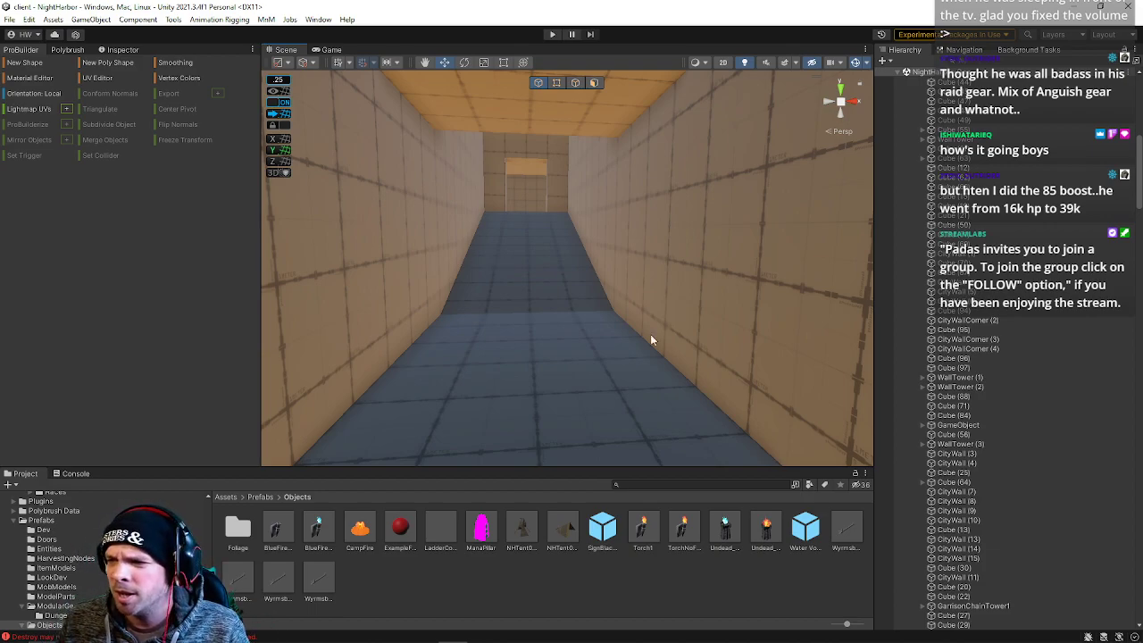
pyautogui.moveTo(690, 314); pyautogui.dragTo(855, 245, button='right')
pyautogui.press('e')
pyautogui.press('q')
pyautogui.press('e')
pyautogui.press('q')
pyautogui.press('e')
pyautogui.press('q')
pyautogui.press('w')
pyautogui.press('d')
pyautogui.moveTo(730, 168); pyautogui.dragTo(655, 236, button='right')
pyautogui.press('w')
pyautogui.press('w')
pyautogui.scroll(6, 715, 189)
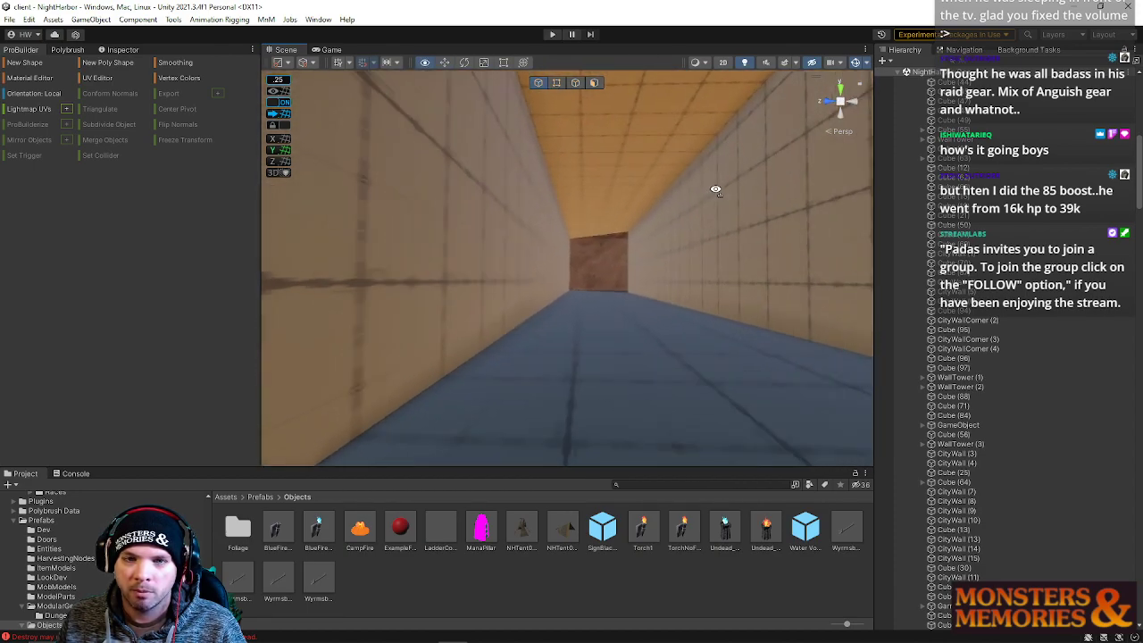
# Select the floor, wall and ceiling faces of the brick corridor CityWall (7) and raise them together.
pyautogui.click(510, 225)
pyautogui.moveTo(510, 224); pyautogui.dragTo(714, 227, button='right')
pyautogui.click(746, 246)
pyautogui.click(665, 265)
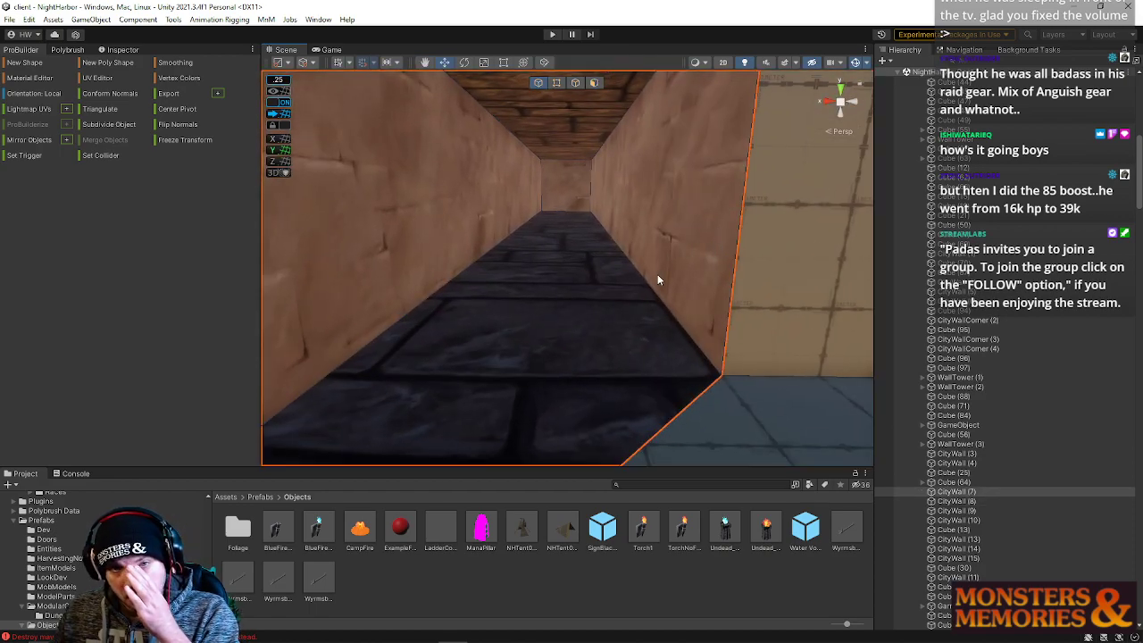
pyautogui.moveTo(646, 291); pyautogui.dragTo(554, 268, button='right')
pyautogui.moveTo(691, 240); pyautogui.dragTo(616, 87, button='right')
pyautogui.click(594, 82)
pyautogui.click(586, 212)
pyautogui.keyDown('shift'); pyautogui.click(701, 162); pyautogui.keyUp('shift')
pyautogui.keyDown('shift'); pyautogui.click(801, 230); pyautogui.keyUp('shift')
pyautogui.keyDown('shift'); pyautogui.click(714, 309); pyautogui.keyUp('shift')
pyautogui.moveTo(714, 309); pyautogui.dragTo(612, 353, button='right')
pyautogui.moveTo(613, 354); pyautogui.dragTo(597, 303)
pyautogui.moveTo(597, 304); pyautogui.dragTo(640, 373, button='right')
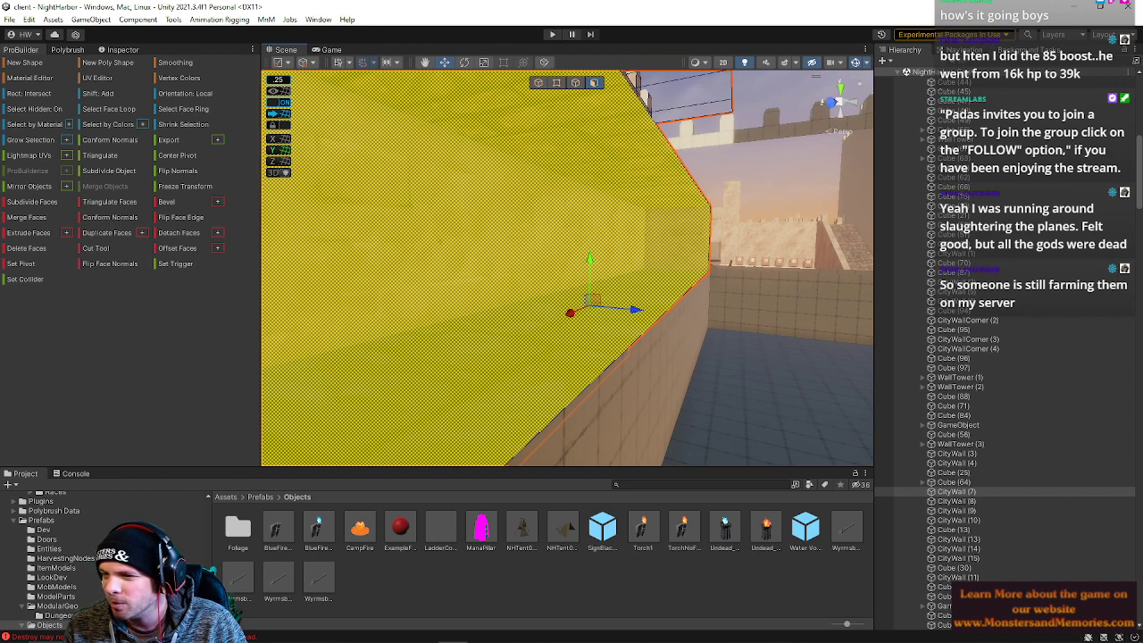
pyautogui.click(583, 357)
pyautogui.moveTo(583, 358); pyautogui.dragTo(604, 332, button='right')
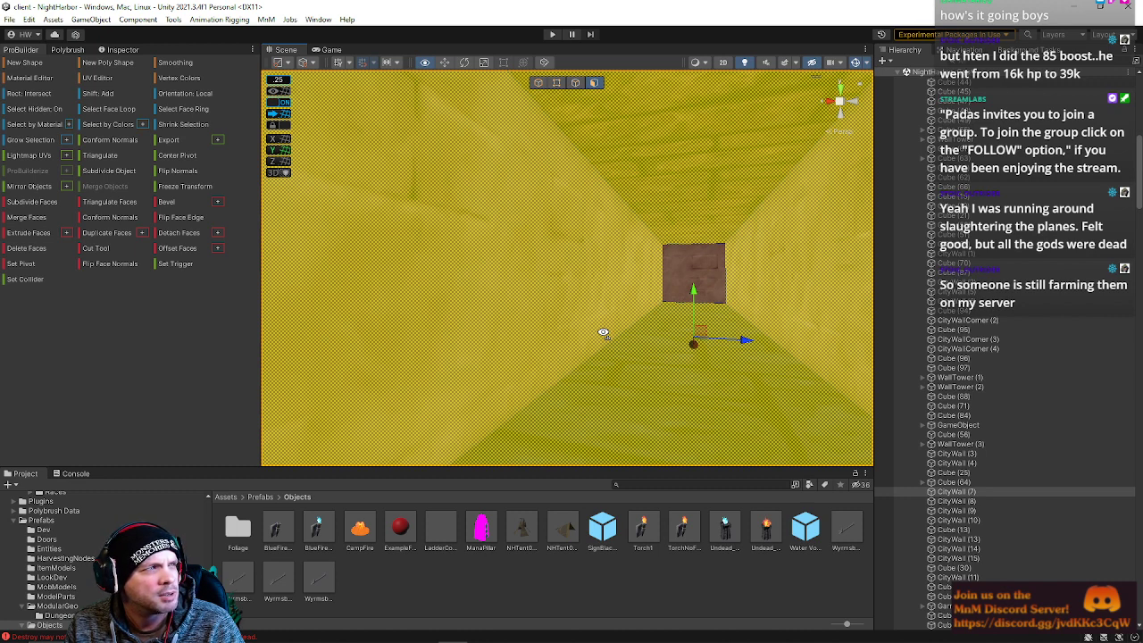
# Select the floor, ceiling, side and end faces of the corridor CityWall (8) and raise them together.
pyautogui.moveTo(604, 333); pyautogui.dragTo(877, 341, button='right')
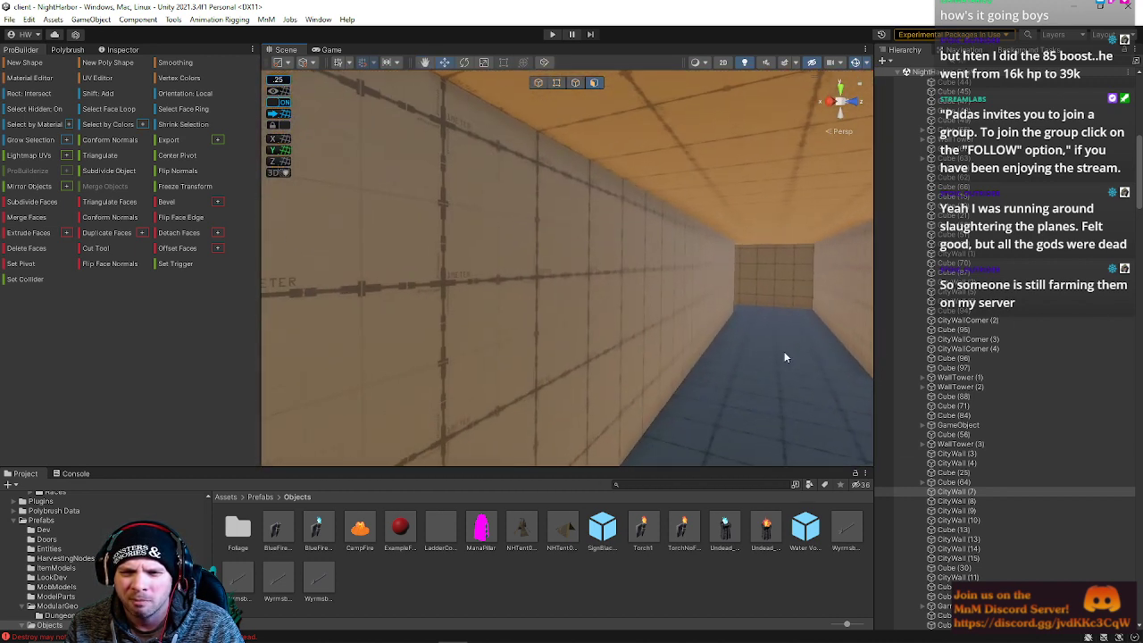
pyautogui.click(785, 358)
pyautogui.keyDown('shift'); pyautogui.click(757, 237); pyautogui.keyUp('shift')
pyautogui.keyDown('shift'); pyautogui.click(751, 259); pyautogui.keyUp('shift')
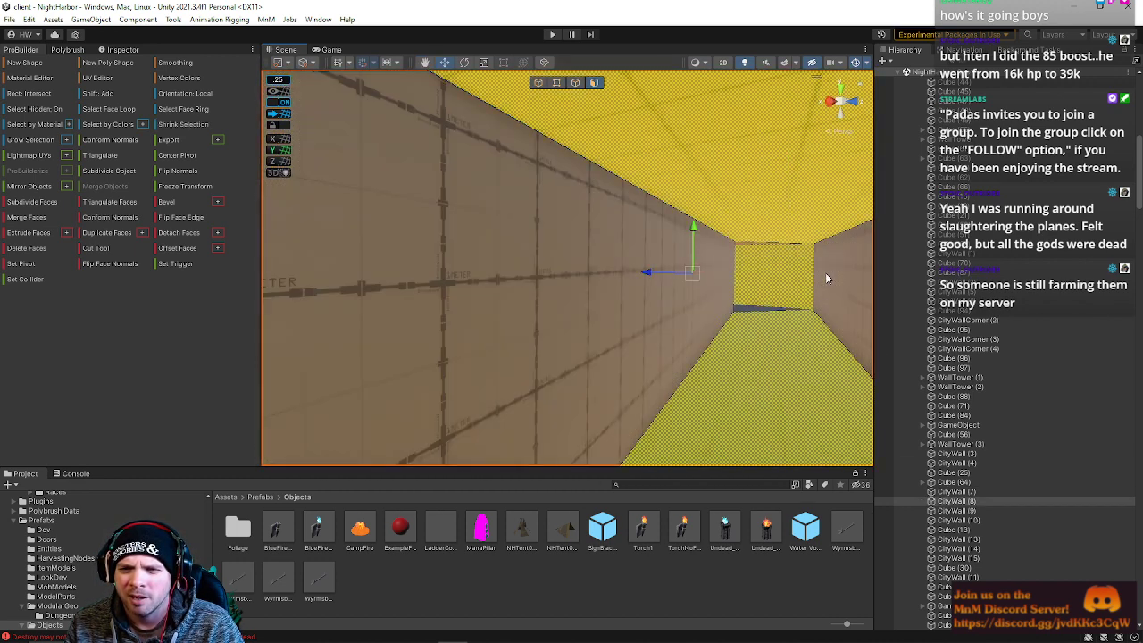
pyautogui.keyDown('shift'); pyautogui.click(825, 274); pyautogui.keyUp('shift')
pyautogui.keyDown('shift'); pyautogui.click(670, 300); pyautogui.keyUp('shift')
pyautogui.moveTo(724, 309); pyautogui.dragTo(1025, 320, button='right')
pyautogui.keyDown('shift'); pyautogui.click(531, 384); pyautogui.keyUp('shift')
pyautogui.keyDown('shift'); pyautogui.click(518, 203); pyautogui.keyUp('shift')
pyautogui.keyDown('shift'); pyautogui.click(478, 286); pyautogui.keyUp('shift')
pyautogui.keyDown('shift'); pyautogui.click(489, 236); pyautogui.keyUp('shift')
pyautogui.moveTo(405, 208); pyautogui.dragTo(404, 183)
# Select the wall faces surrounding the doorway at the corridor's end and raise them.
pyautogui.moveTo(542, 267); pyautogui.dragTo(535, 167, button='right')
pyautogui.click(573, 214)
pyautogui.click(535, 167)
pyautogui.keyDown('shift'); pyautogui.click(697, 122); pyautogui.keyUp('shift')
pyautogui.keyDown('shift'); pyautogui.click(768, 179); pyautogui.keyUp('shift')
pyautogui.keyDown('shift'); pyautogui.click(664, 164); pyautogui.keyUp('shift')
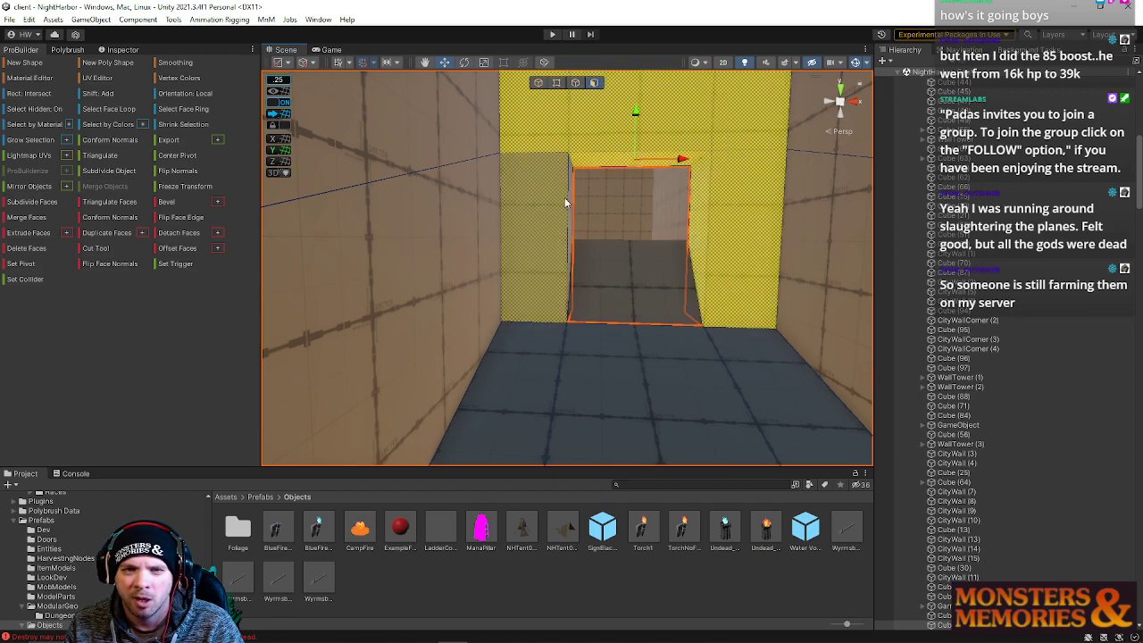
pyautogui.keyDown('shift'); pyautogui.click(571, 202); pyautogui.keyUp('shift')
pyautogui.moveTo(587, 233); pyautogui.dragTo(557, 235, button='right')
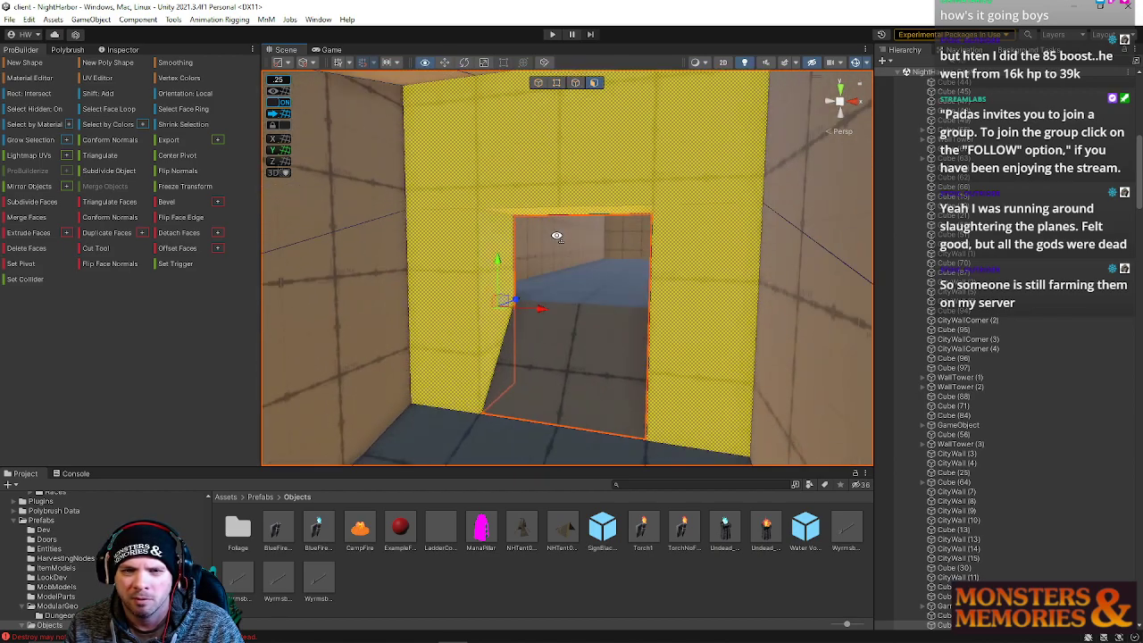
pyautogui.moveTo(498, 181); pyautogui.dragTo(498, 153)
# Select the large room's ceiling and raise it.
pyautogui.click(596, 269)
pyautogui.moveTo(608, 309); pyautogui.dragTo(538, 326, button='right')
pyautogui.click(575, 82)
pyautogui.moveTo(580, 185); pyautogui.dragTo(497, 212, button='right')
pyautogui.moveTo(524, 192); pyautogui.dragTo(613, 61, button='right')
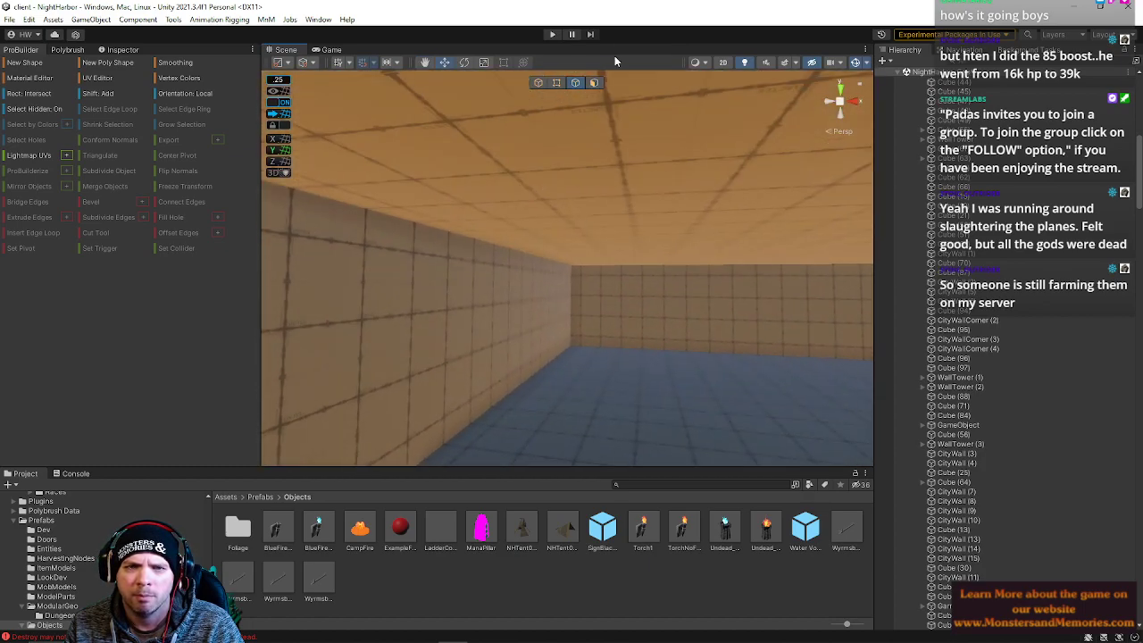
pyautogui.moveTo(598, 113); pyautogui.dragTo(658, 202, button='right')
pyautogui.click(611, 223)
pyautogui.moveTo(658, 202); pyautogui.dragTo(620, 121)
pyautogui.moveTo(615, 174); pyautogui.dragTo(456, 213, button='right')
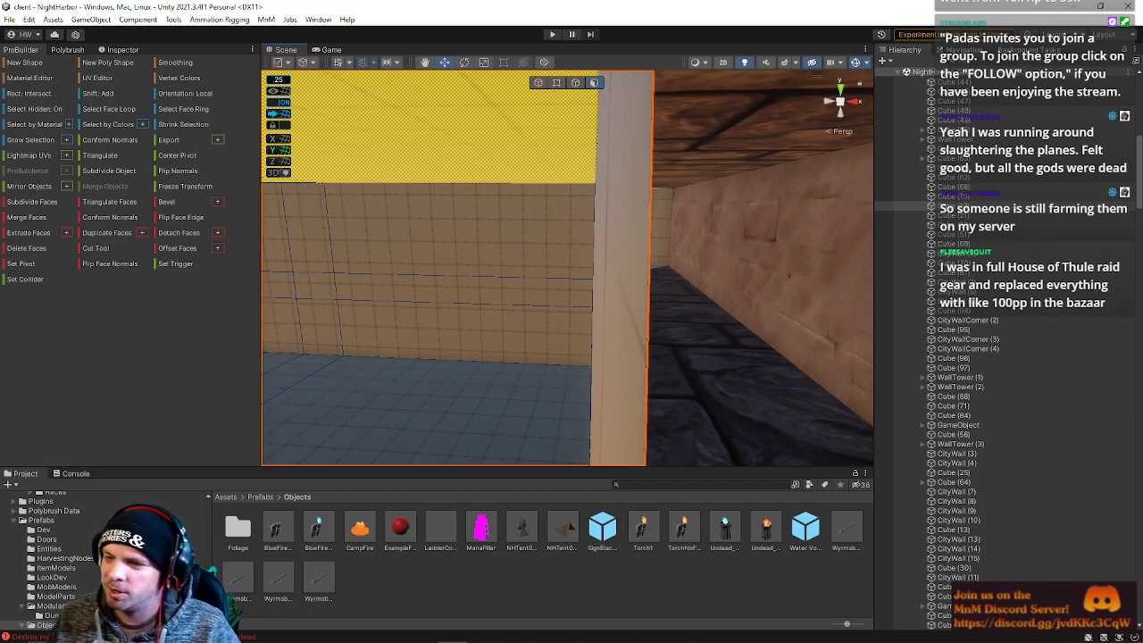
# Select the edge loop running across the large room's walls and floor and slide it along the room.
pyautogui.moveTo(633, 268); pyautogui.dragTo(475, 273, button='right')
pyautogui.click(575, 82)
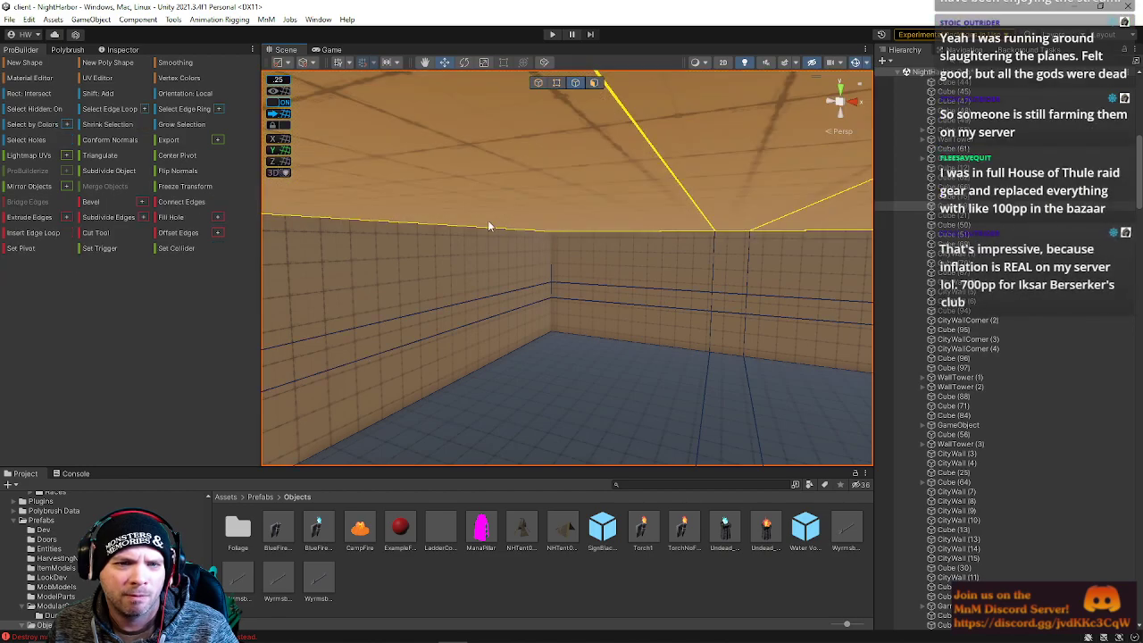
pyautogui.click(440, 320)
pyautogui.moveTo(521, 317); pyautogui.dragTo(313, 397, button='right')
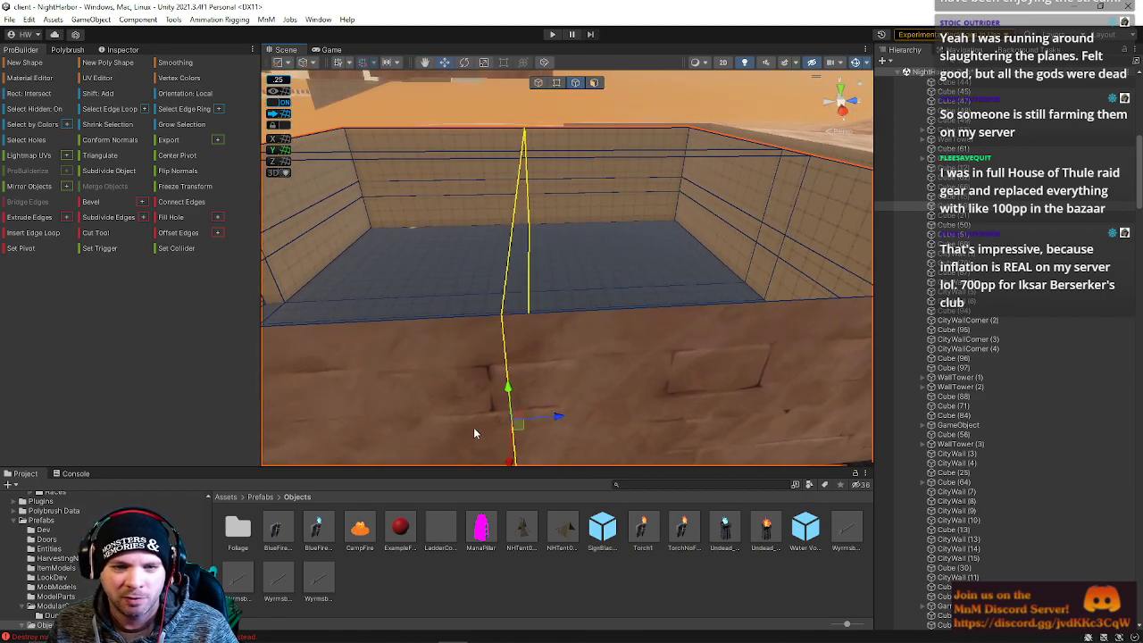
pyautogui.moveTo(569, 420); pyautogui.dragTo(529, 415)
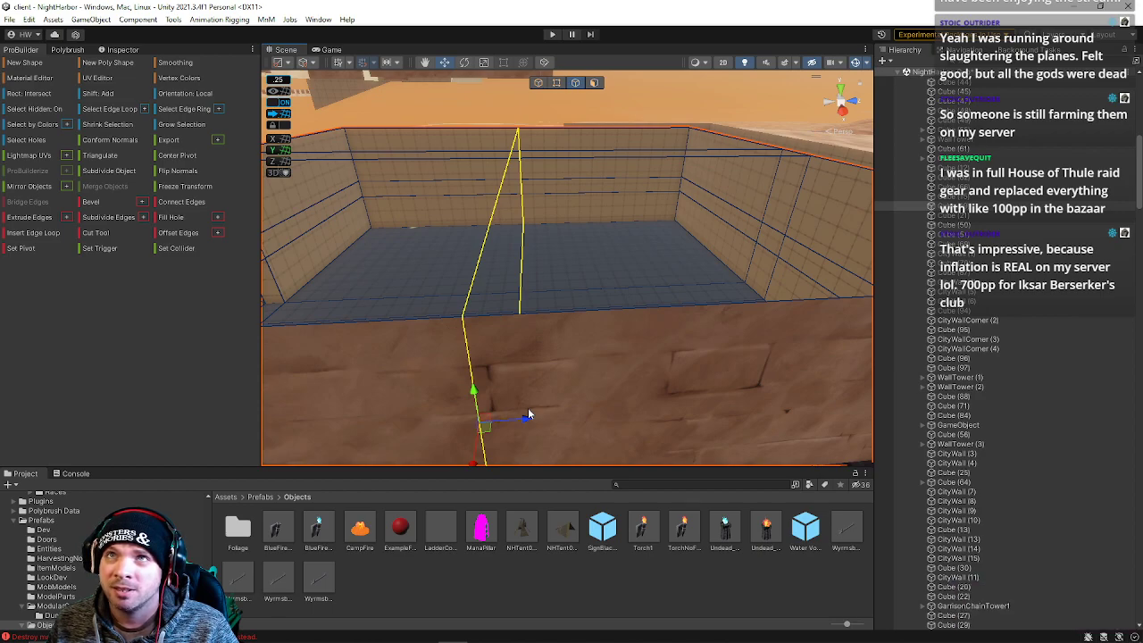
pyautogui.moveTo(562, 336); pyautogui.dragTo(1076, 379, button='right')
pyautogui.press('f')
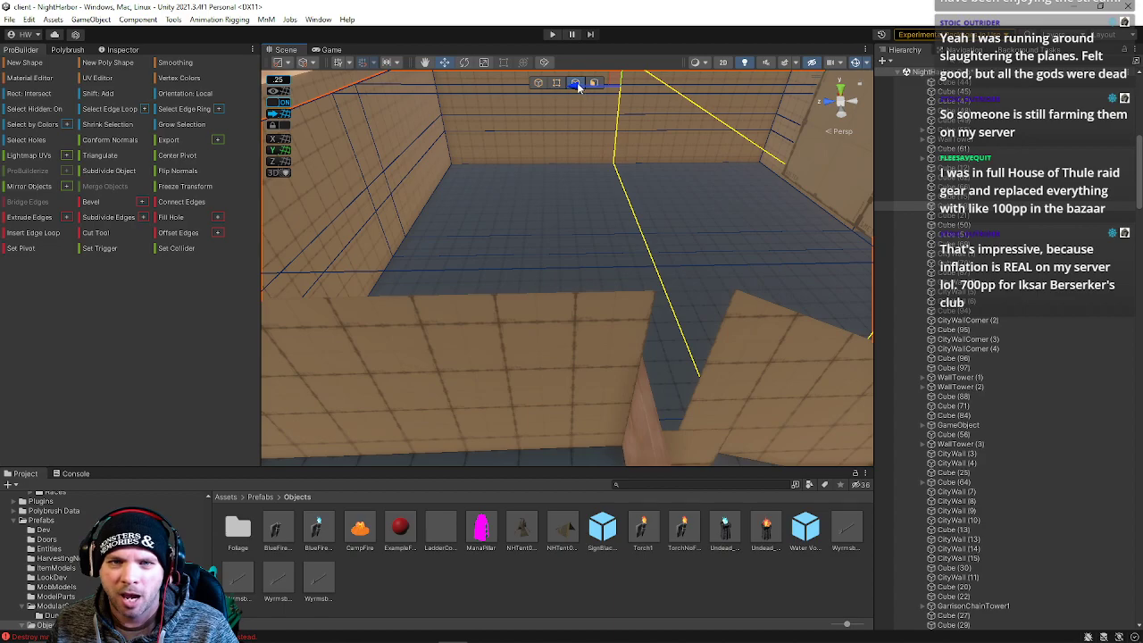
pyautogui.scroll(-3, 532, 189)
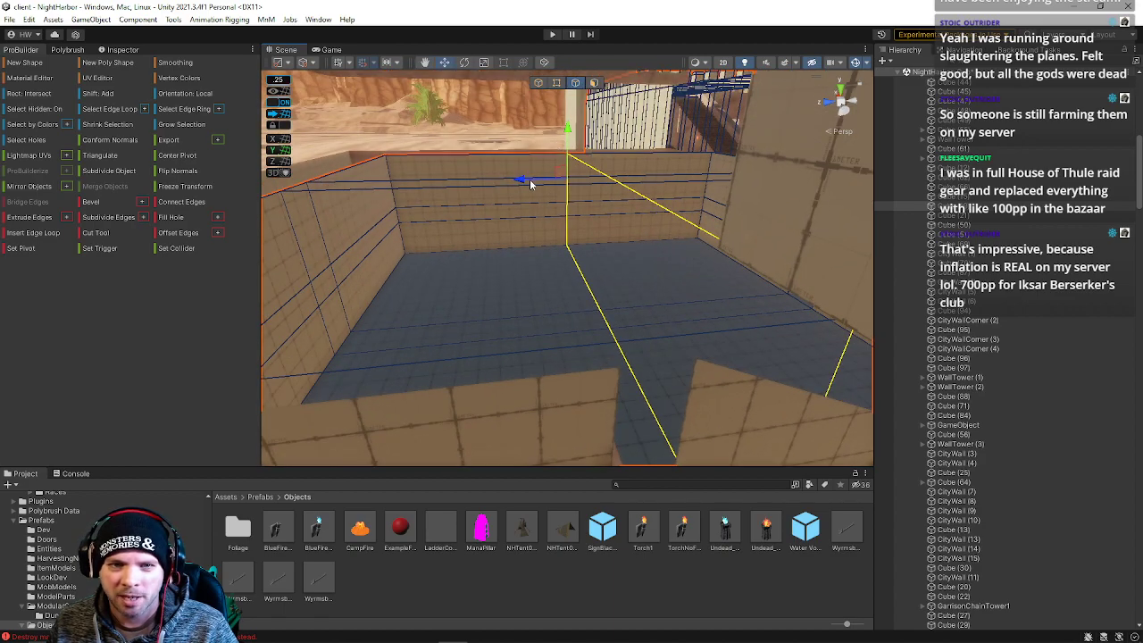
pyautogui.moveTo(498, 185); pyautogui.dragTo(472, 188)
pyautogui.moveTo(475, 190); pyautogui.dragTo(472, 117, button='right')
# Delete the upper wall faces on either side of the large room's corner to open it to the corridor.
pyautogui.click(593, 82)
pyautogui.moveTo(529, 314); pyautogui.dragTo(695, 241, button='right')
pyautogui.click(566, 331)
pyautogui.click(703, 323)
pyautogui.click(627, 268)
pyautogui.press('Delete')
pyautogui.click(695, 241)
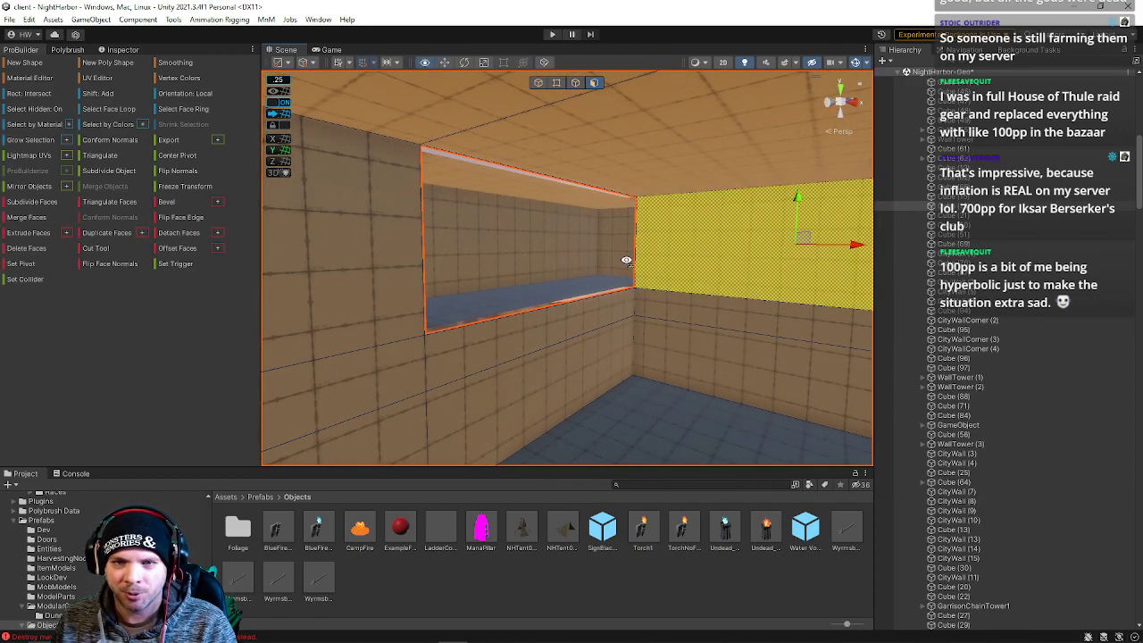
pyautogui.moveTo(625, 259); pyautogui.dragTo(880, 253, button='right')
pyautogui.press('Delete')
# Delete the remaining upper wall faces along the large room's long side and the wall in front of the brick corridor.
pyautogui.click(541, 253)
pyautogui.press('Delete')
pyautogui.click(491, 262)
pyautogui.press('Delete')
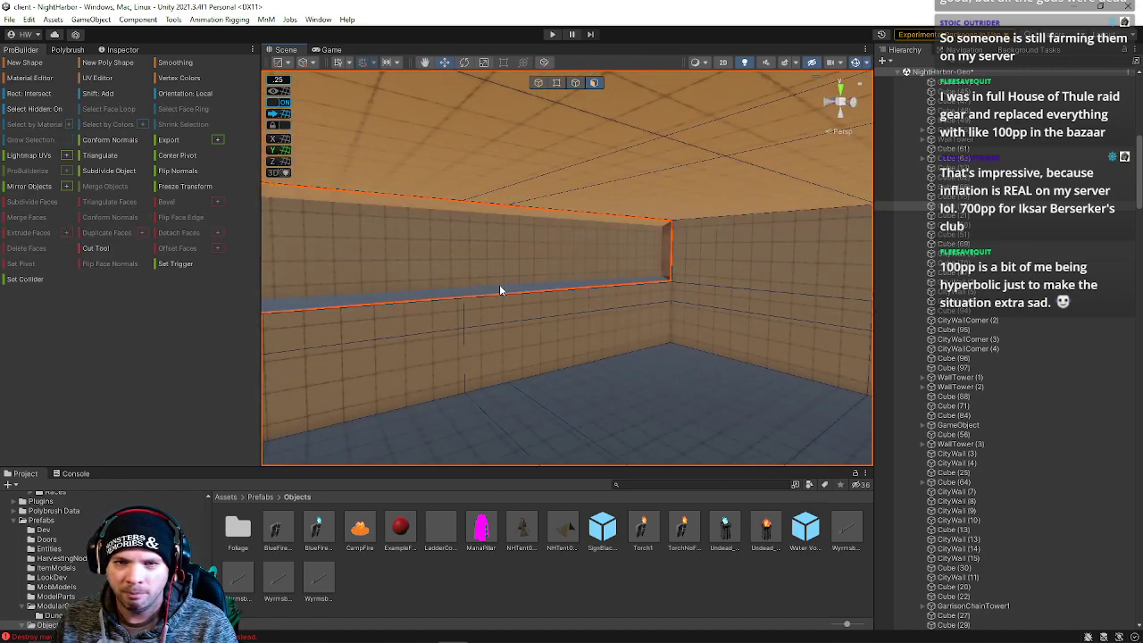
pyautogui.moveTo(499, 290); pyautogui.dragTo(602, 286, button='right')
pyautogui.click(571, 254)
pyautogui.press('Delete')
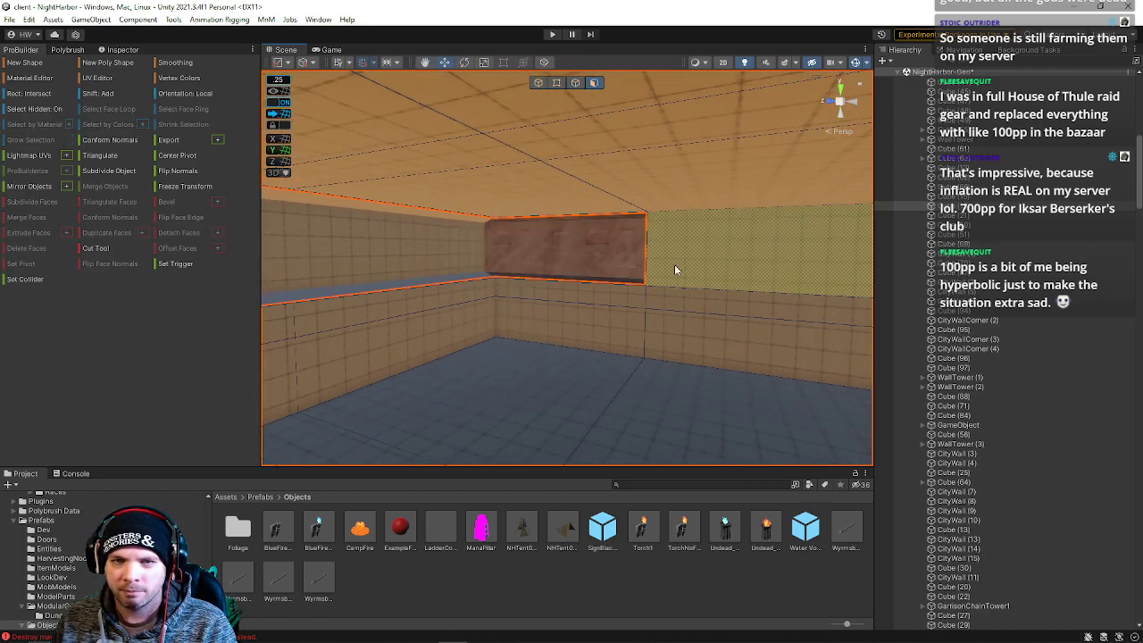
pyautogui.click(674, 265)
pyautogui.moveTo(675, 265); pyautogui.dragTo(159, 339, button='right')
pyautogui.press('Delete')
# Select CityWall (8)'s long floor edge beside the large room and align it with the room's wall.
pyautogui.click(473, 334)
pyautogui.moveTo(472, 330); pyautogui.dragTo(506, 308, button='right')
pyautogui.click(576, 83)
pyautogui.moveTo(629, 341); pyautogui.dragTo(662, 294, button='right')
pyautogui.click(587, 254)
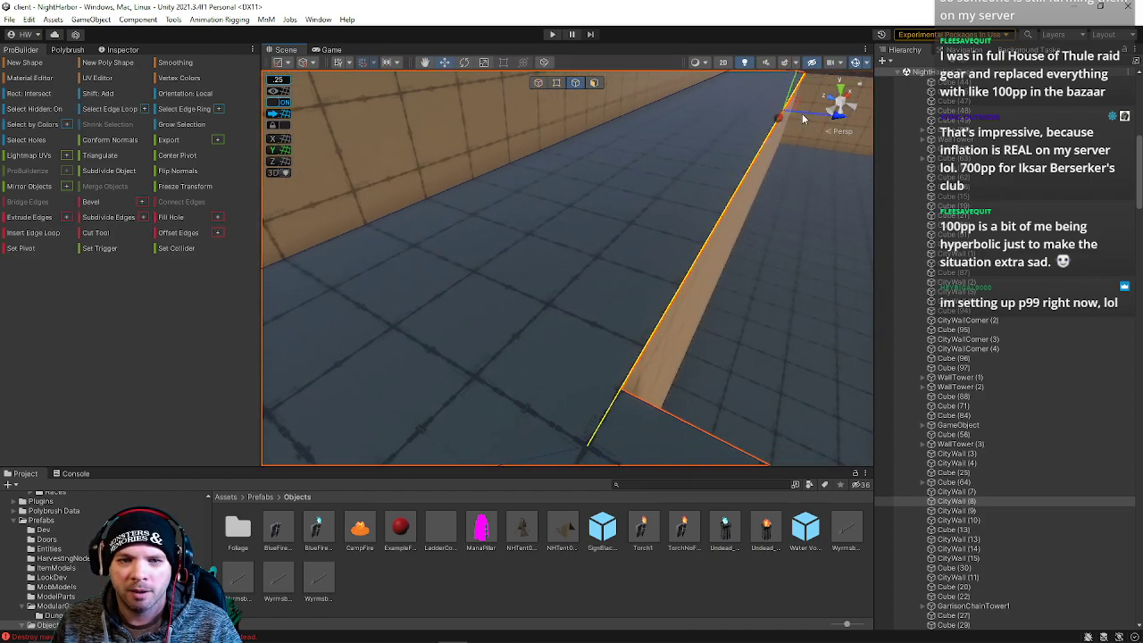
pyautogui.moveTo(561, 347); pyautogui.dragTo(721, 261, button='right')
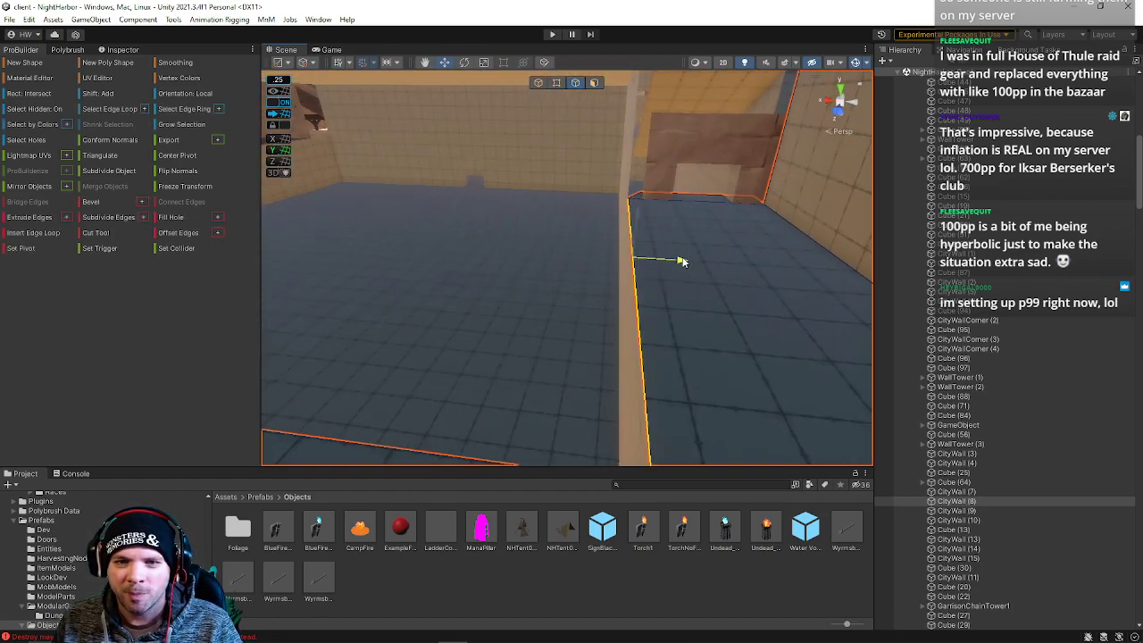
pyautogui.moveTo(678, 307); pyautogui.dragTo(611, 140, button='right')
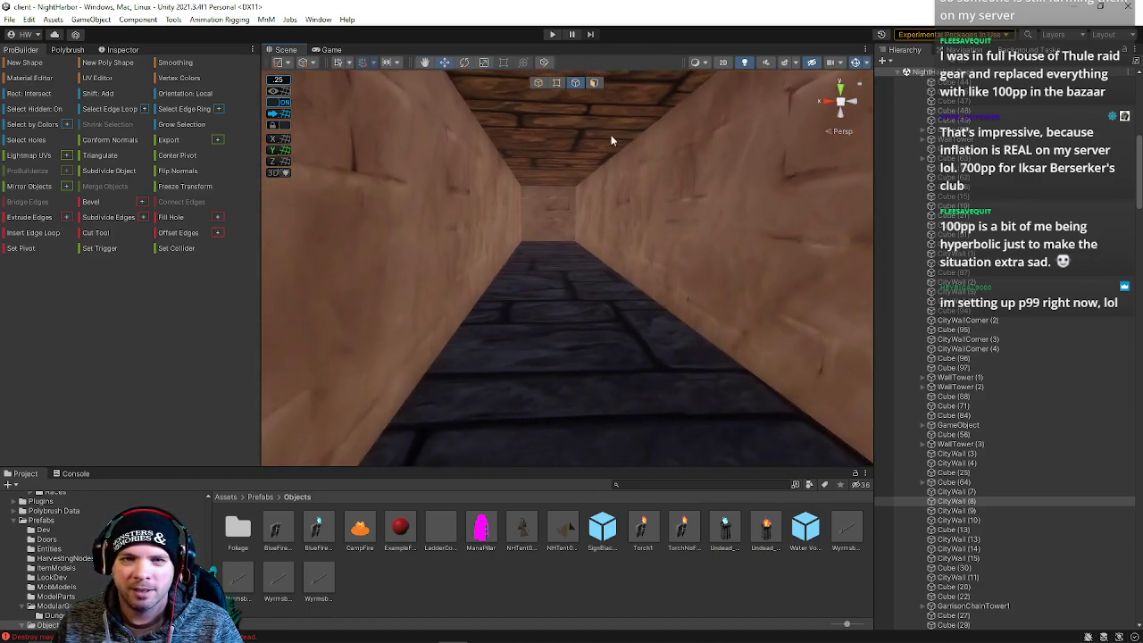
# Select CityWall (8)'s long ceiling edge beside the gap to the large room.
pyautogui.click(594, 82)
pyautogui.click(671, 248)
pyautogui.moveTo(671, 247); pyautogui.dragTo(590, 230, button='right')
pyautogui.click(591, 230)
pyautogui.click(575, 83)
pyautogui.click(549, 159)
pyautogui.moveTo(548, 160); pyautogui.dragTo(577, 152, button='right')
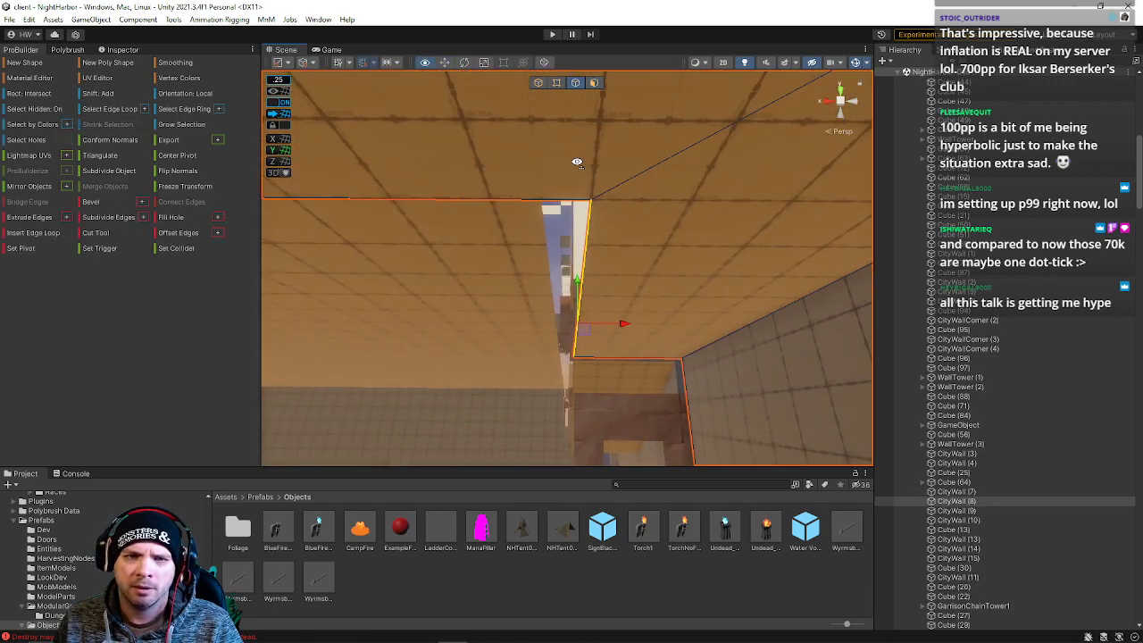
pyautogui.moveTo(601, 324); pyautogui.dragTo(598, 411, button='right')
# Select all faces of CityWall (9) and raise the doorway wall until its base meets the corridor floor.
pyautogui.click(558, 260)
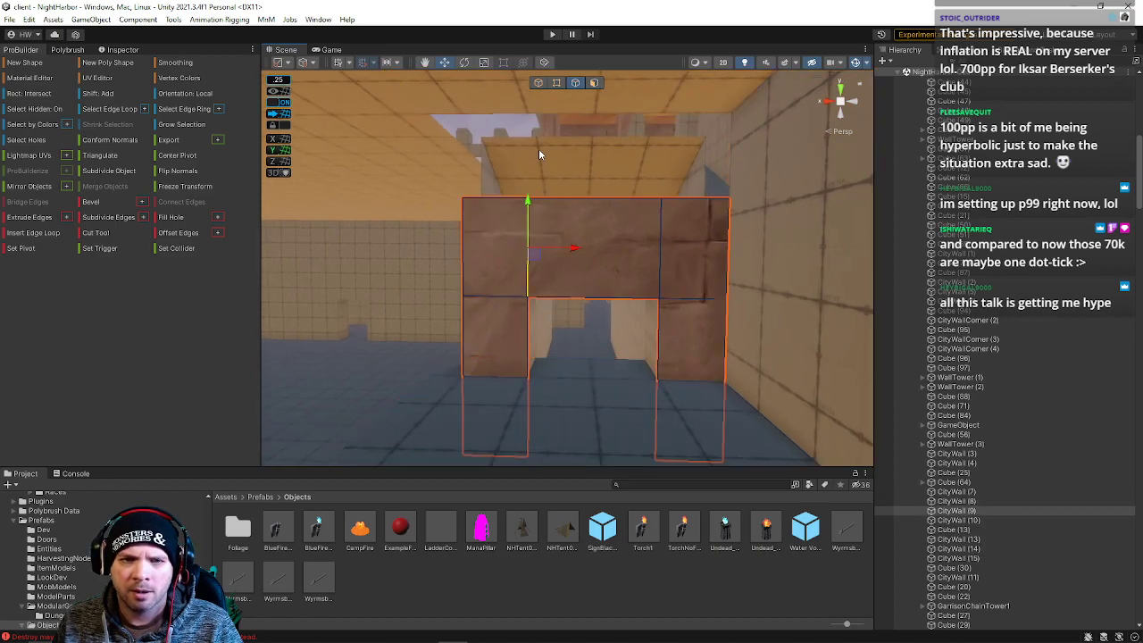
pyautogui.click(598, 85)
pyautogui.click(539, 244)
pyautogui.hotkey('ctrl', 'a')
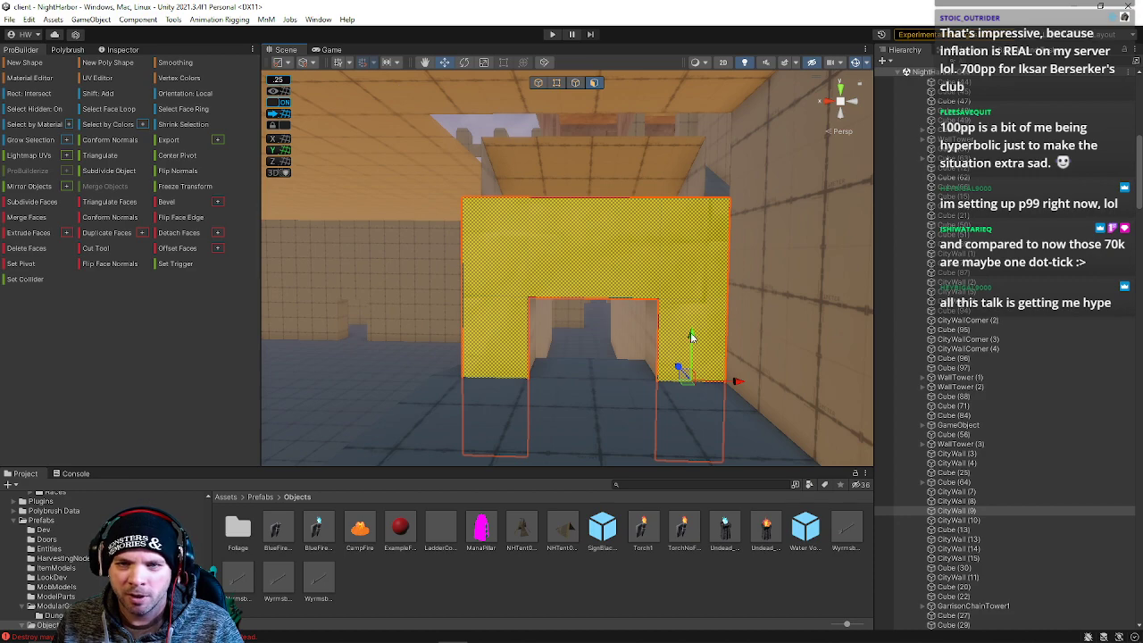
pyautogui.moveTo(692, 337); pyautogui.dragTo(683, 249)
pyautogui.moveTo(665, 309); pyautogui.dragTo(620, 234, button='right')
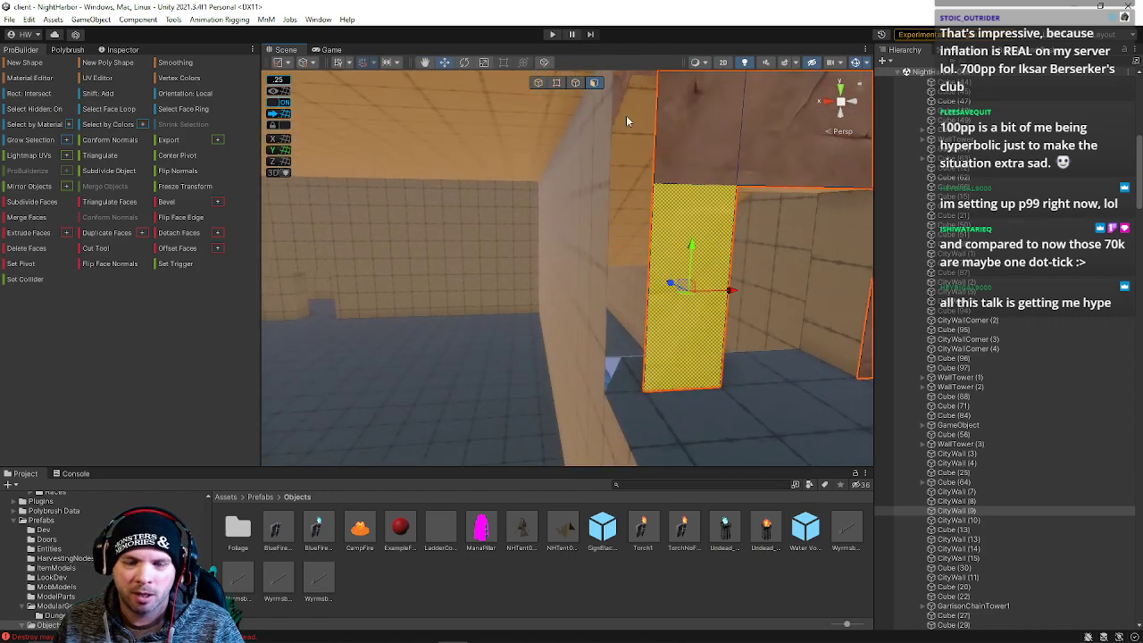
# Pull the free side edge of CityWall (9) toward the large room's wall to close the gap beside the doorway.
pyautogui.click(575, 82)
pyautogui.click(663, 242)
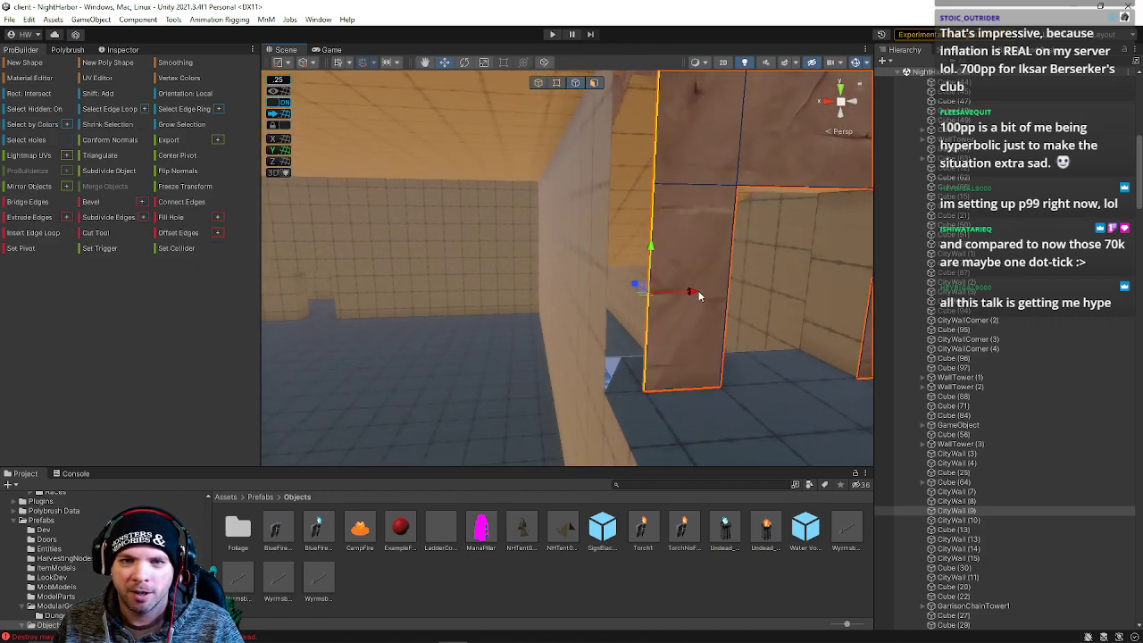
pyautogui.moveTo(701, 292); pyautogui.dragTo(652, 292)
pyautogui.moveTo(667, 308); pyautogui.dragTo(385, 258, button='right')
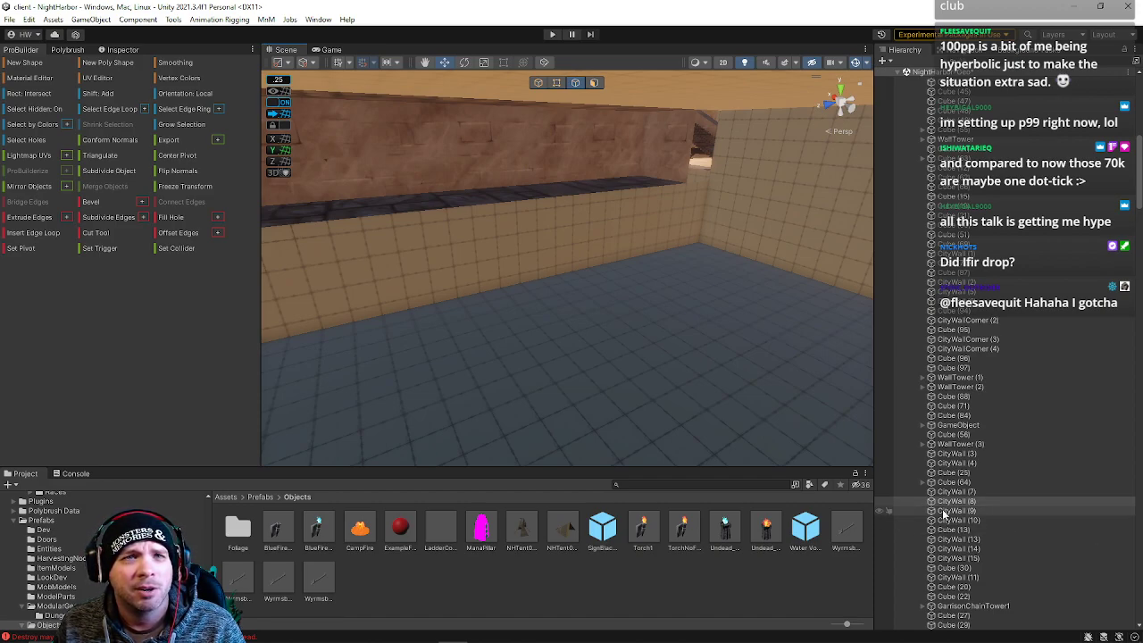
# Select the large room's wall face directly below the upper opening, beside the open gap in the corner.
pyautogui.press('w')
pyautogui.moveTo(629, 341); pyautogui.dragTo(563, 182, button='right')
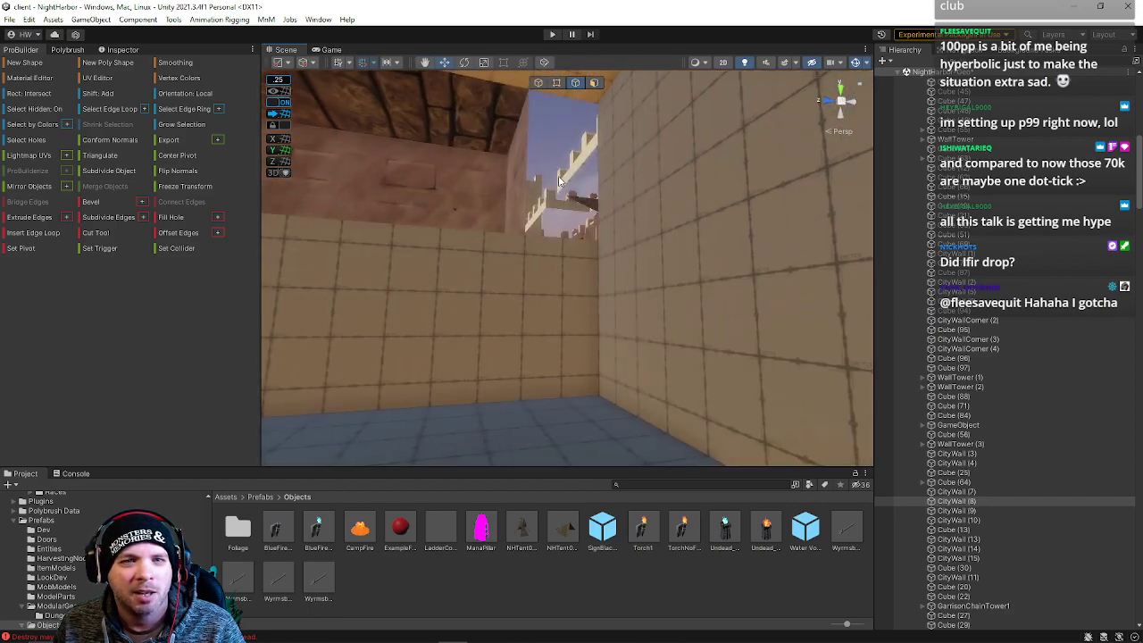
pyautogui.click(489, 190)
pyautogui.click(595, 83)
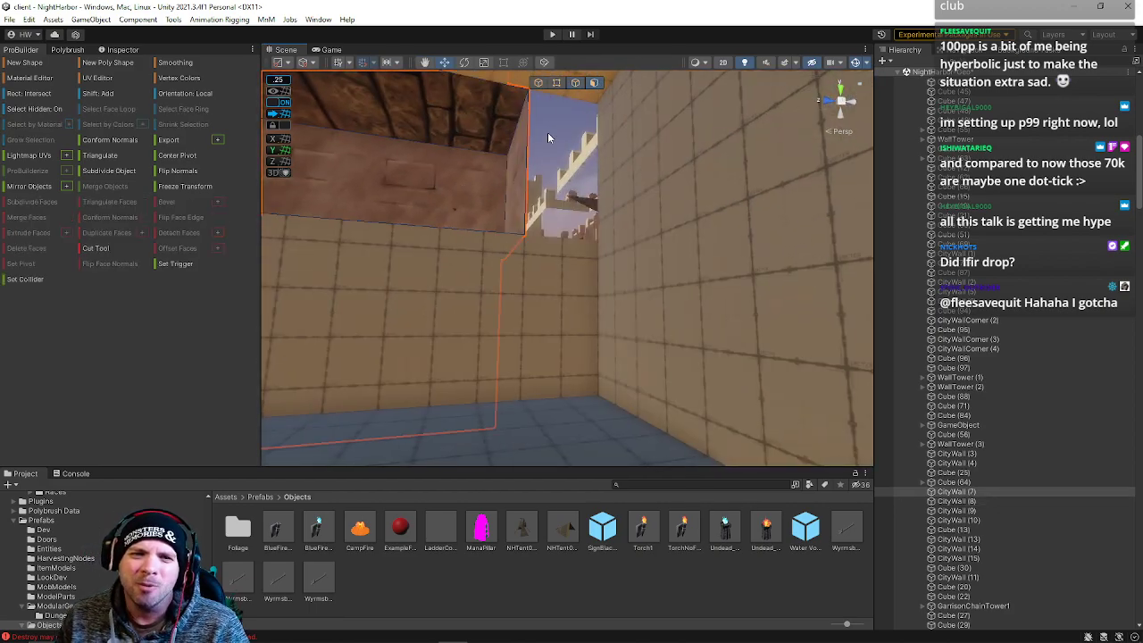
pyautogui.click(526, 181)
pyautogui.moveTo(525, 183); pyautogui.dragTo(480, 207, button='right')
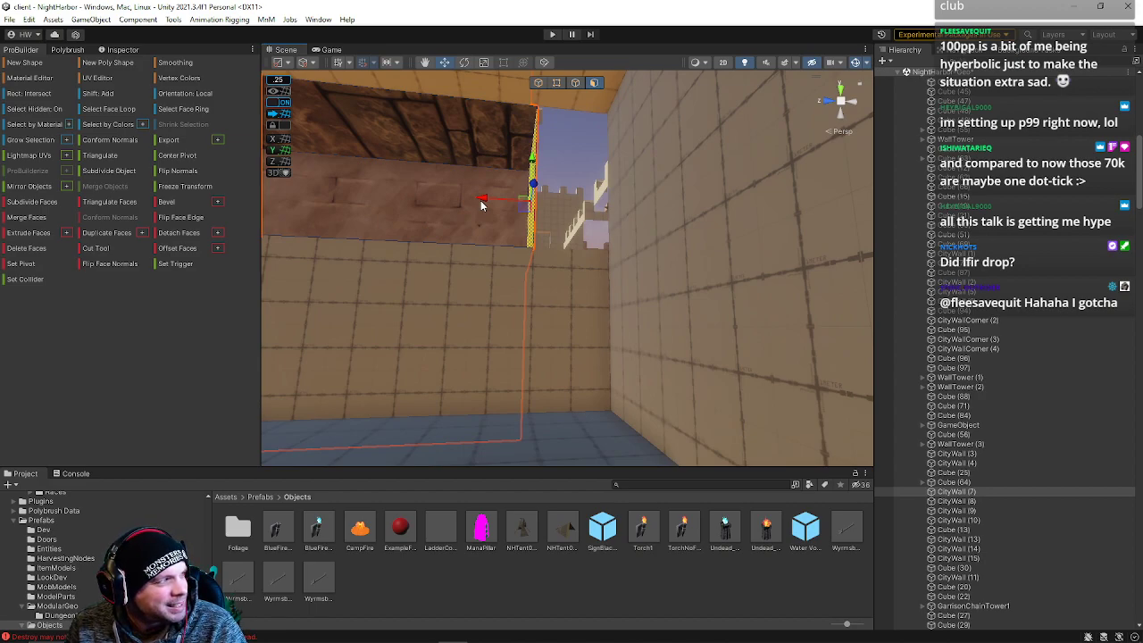
pyautogui.click(564, 281)
pyautogui.moveTo(564, 282); pyautogui.dragTo(420, 363, button='right')
pyautogui.press('s')
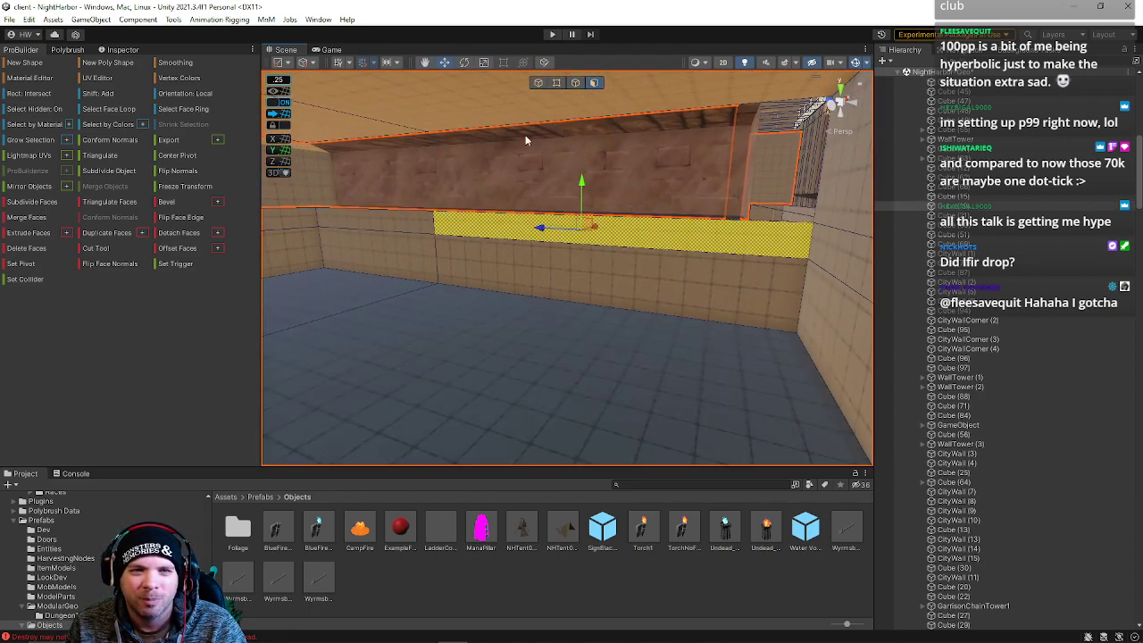
# Slide the vertical edge in the wall below the upper opening toward the room's corner until it lines up with the opening's end.
pyautogui.click(575, 83)
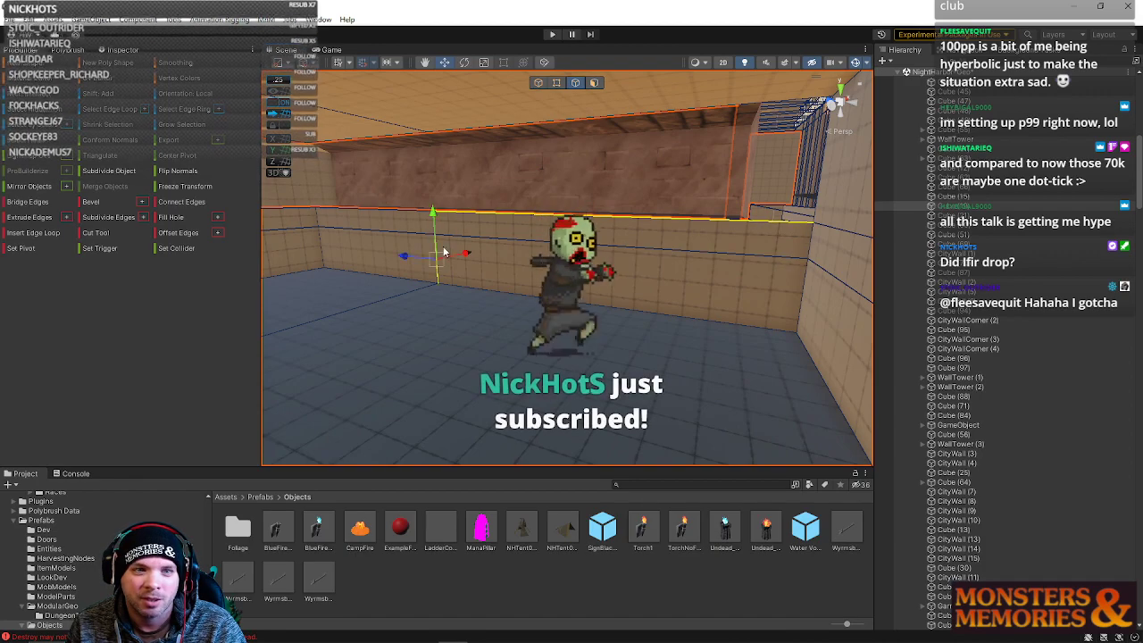
pyautogui.click(451, 230)
pyautogui.click(435, 223)
pyautogui.keyDown('shift'); pyautogui.click(436, 263); pyautogui.keyUp('shift')
pyautogui.moveTo(405, 256); pyautogui.dragTo(688, 313)
# Extend the short wall edge between the upper opening and the room's corner up to the ceiling to close the gap.
pyautogui.moveTo(688, 312); pyautogui.dragTo(680, 183, button='right')
pyautogui.click(680, 255)
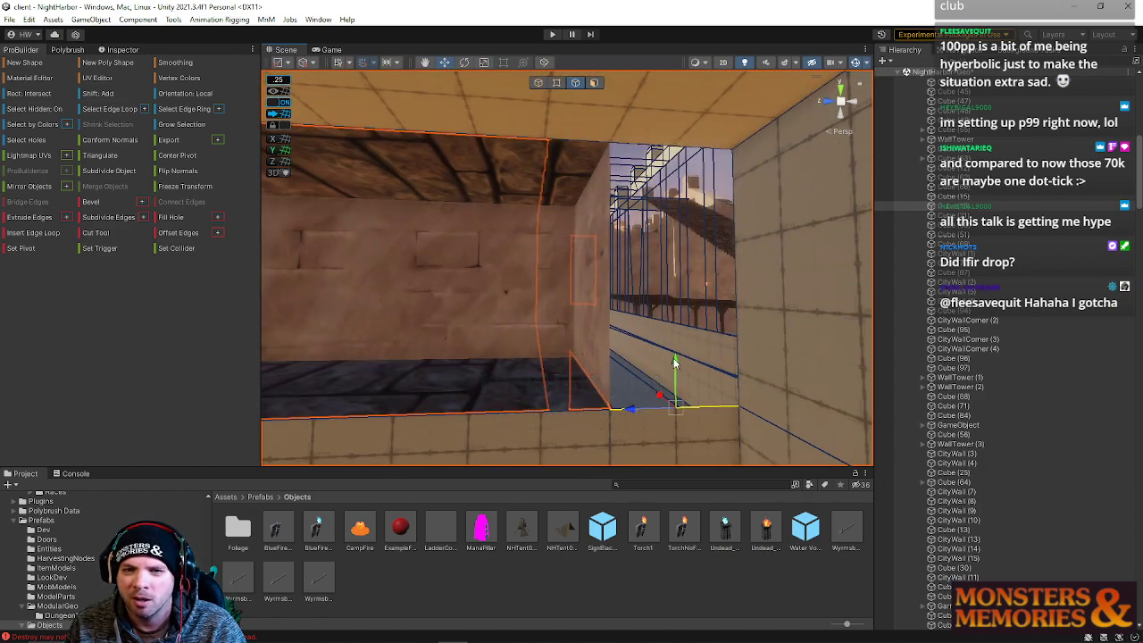
pyautogui.moveTo(675, 362); pyautogui.dragTo(661, 101)
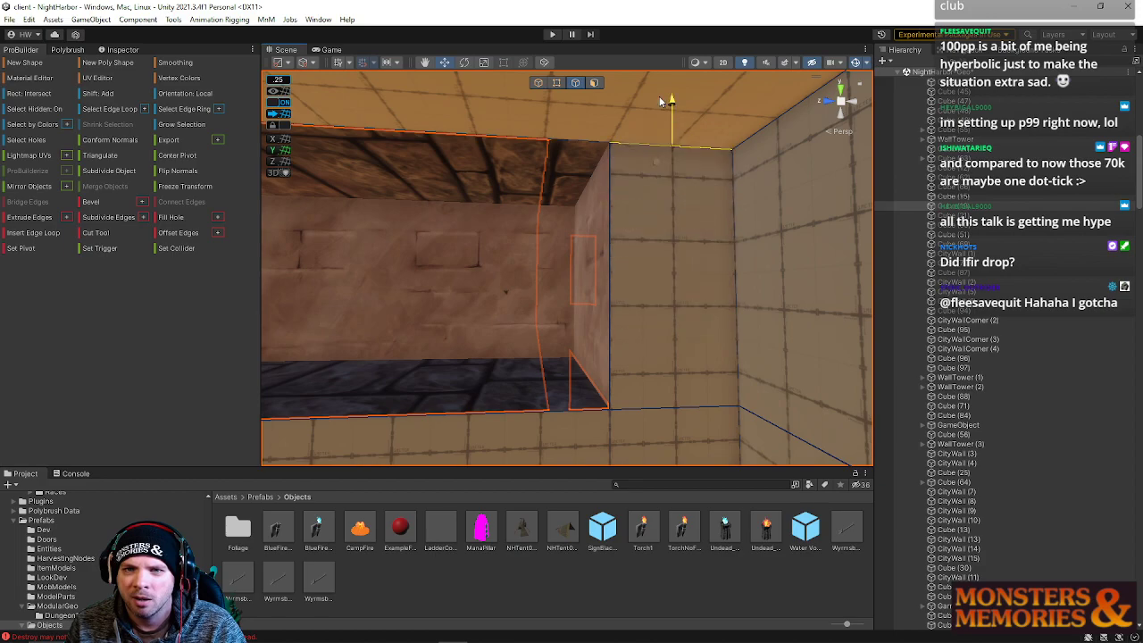
pyautogui.moveTo(641, 116); pyautogui.dragTo(510, 51, button='right')
# Shift the large room's vertices along the ceiling and wall so they line up with the end of the upper opening.
pyautogui.click(553, 83)
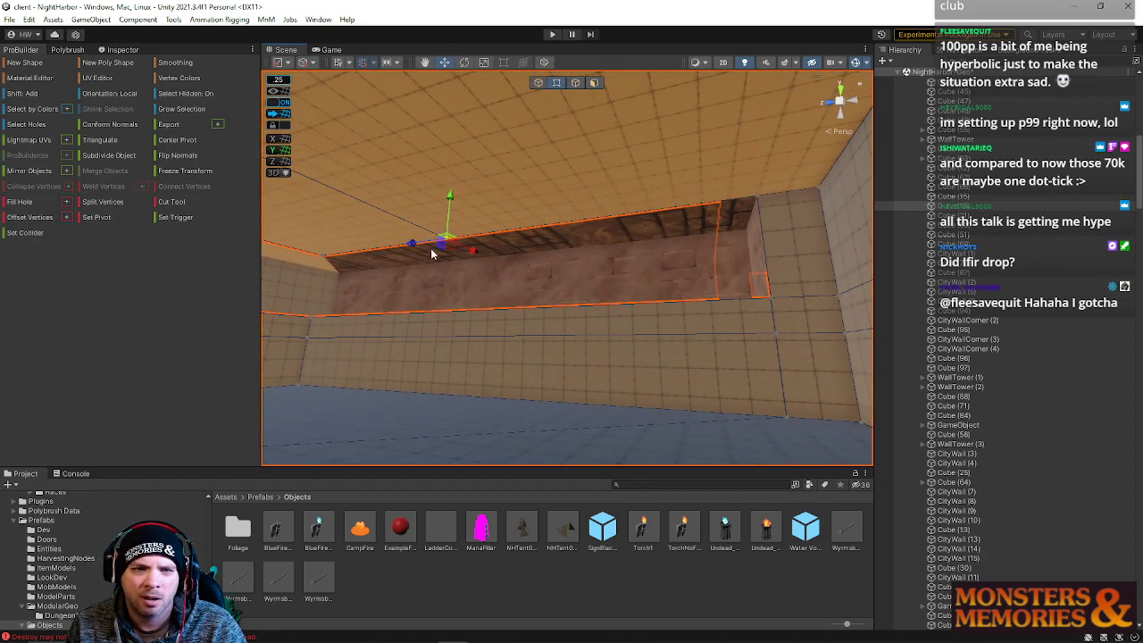
pyautogui.moveTo(651, 258); pyautogui.dragTo(716, 255)
pyautogui.moveTo(721, 253); pyautogui.dragTo(296, 396, button='right')
pyautogui.moveTo(288, 404); pyautogui.dragTo(459, 318, button='right')
pyautogui.moveTo(485, 251); pyautogui.dragTo(652, 337)
pyautogui.moveTo(631, 325); pyautogui.dragTo(681, 337, button='middle')
pyautogui.moveTo(704, 299); pyautogui.dragTo(442, 280)
pyautogui.moveTo(479, 319); pyautogui.dragTo(538, 252, button='right')
pyautogui.moveTo(576, 305); pyautogui.dragTo(524, 382, button='right')
pyautogui.moveTo(755, 134); pyautogui.dragTo(790, 183, button='right')
pyautogui.moveTo(791, 182); pyautogui.dragTo(504, 170)
# Examine the large room's upper opening from inside and above, and the long stone stairs along the outer wall.
pyautogui.moveTo(530, 213); pyautogui.dragTo(178, 284, button='right')
pyautogui.moveTo(104, 289); pyautogui.dragTo(1130, 268, button='right')
pyautogui.moveTo(573, 176); pyautogui.dragTo(651, 195, button='right')
pyautogui.click(595, 82)
pyautogui.click(589, 314)
pyautogui.moveTo(663, 274); pyautogui.dragTo(367, 170, button='right')
pyautogui.moveTo(414, 139); pyautogui.dragTo(464, 258, button='right')
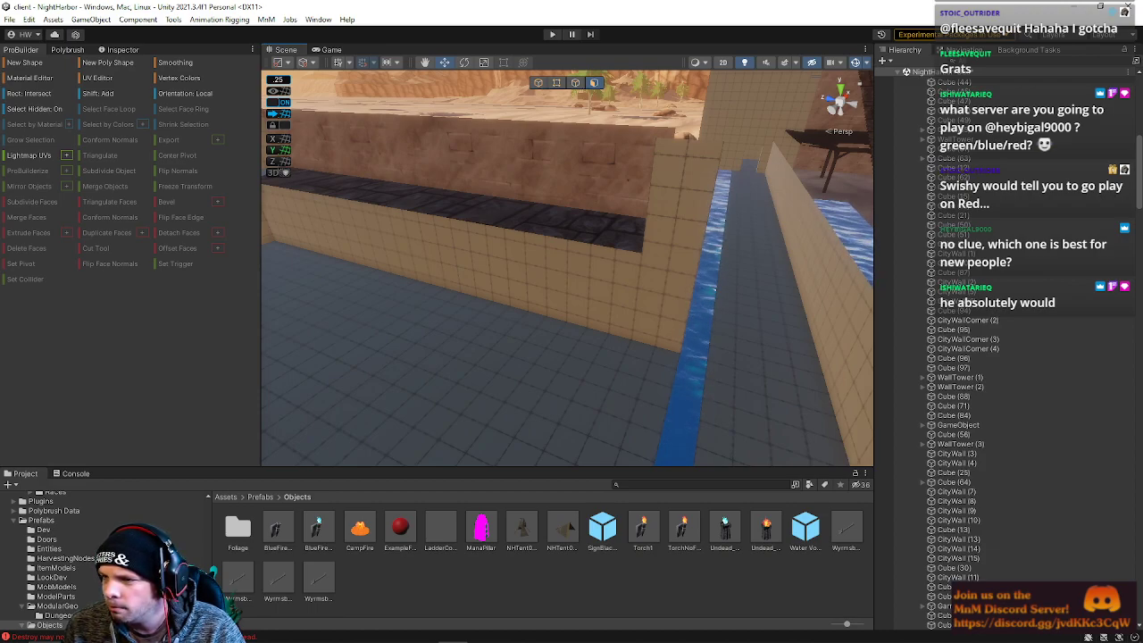
pyautogui.moveTo(831, 331); pyautogui.dragTo(679, 234, button='right')
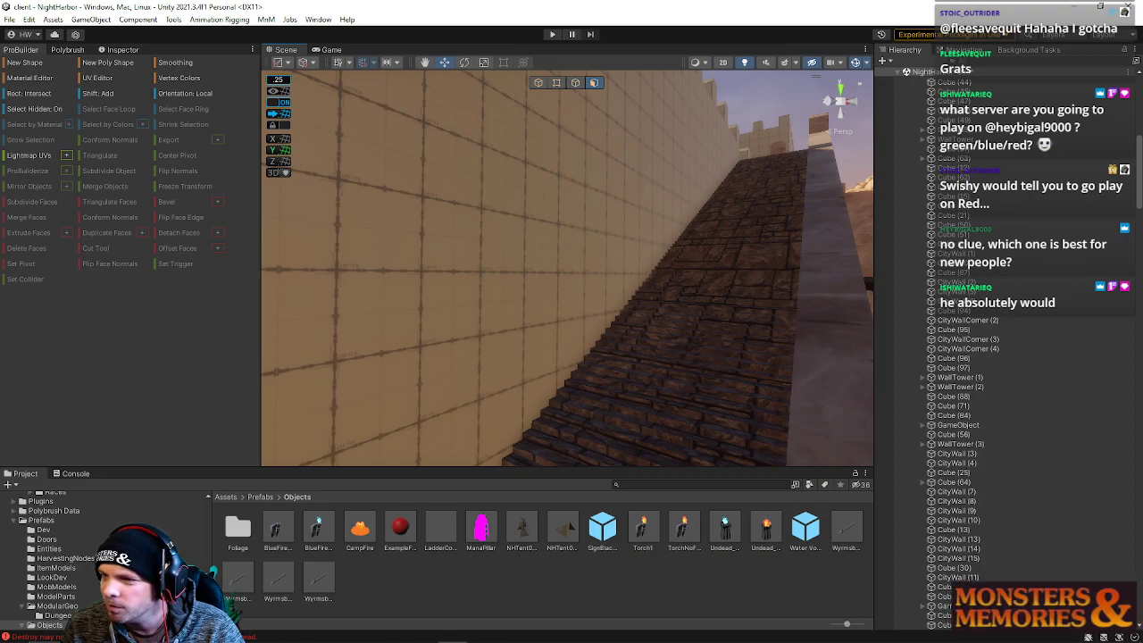
# Select the long stone staircase running up the outside of the city wall as a whole object and delete it.
pyautogui.moveTo(613, 268); pyautogui.dragTo(519, 335, button='right')
pyautogui.click(519, 335)
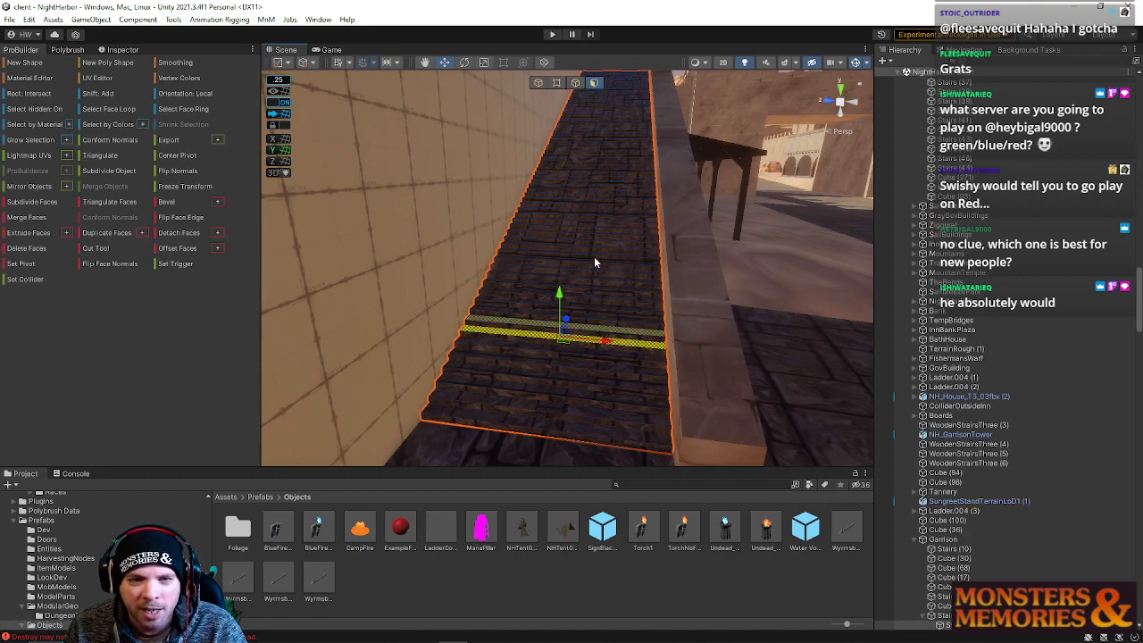
pyautogui.click(537, 82)
pyautogui.moveTo(541, 96); pyautogui.dragTo(498, 280, button='right')
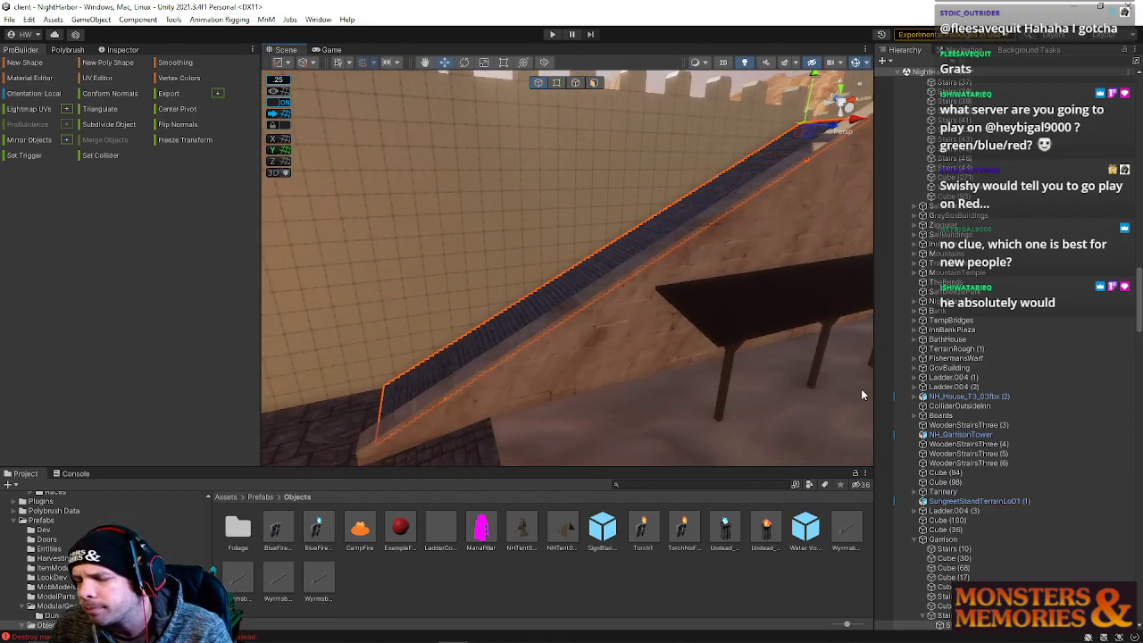
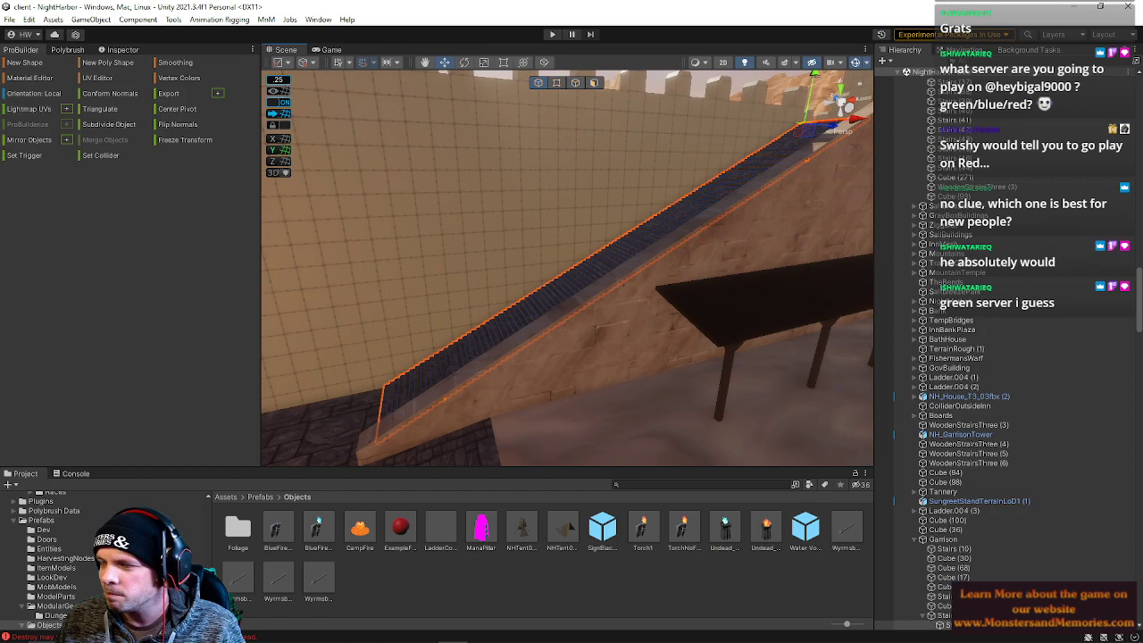
pyautogui.moveTo(689, 291); pyautogui.dragTo(540, 84, button='right')
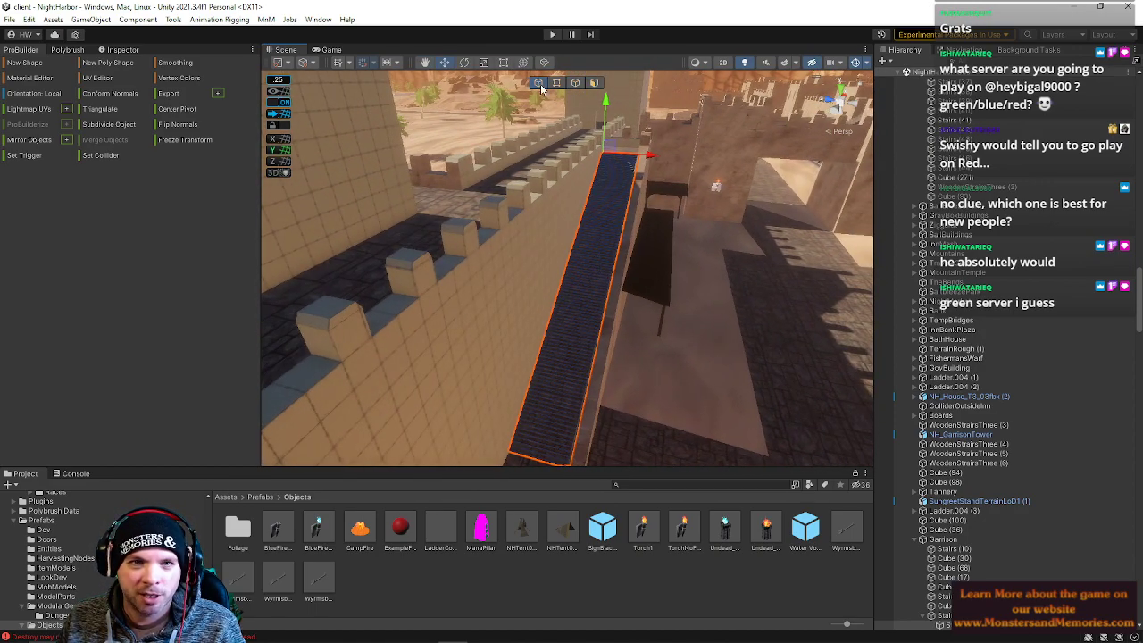
pyautogui.click(637, 283)
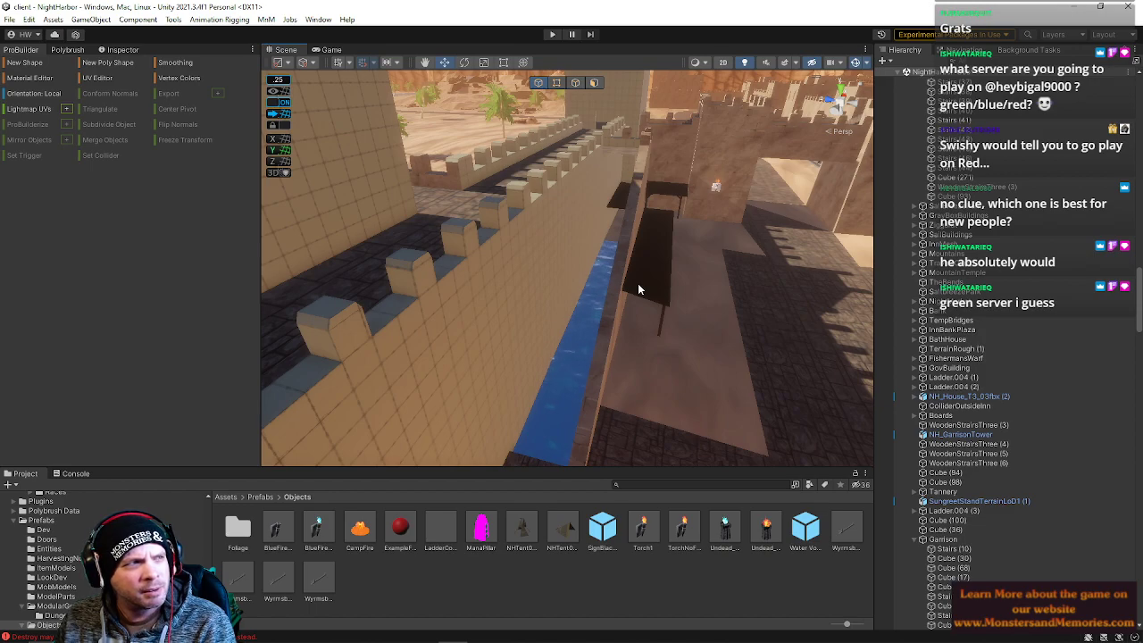
# Draw a new stairs shape on the paved ground near the academy, about 5.5 by 7.5 and 10.5 high.
pyautogui.moveTo(638, 284); pyautogui.dragTo(558, 215, button='right')
pyautogui.click(666, 289)
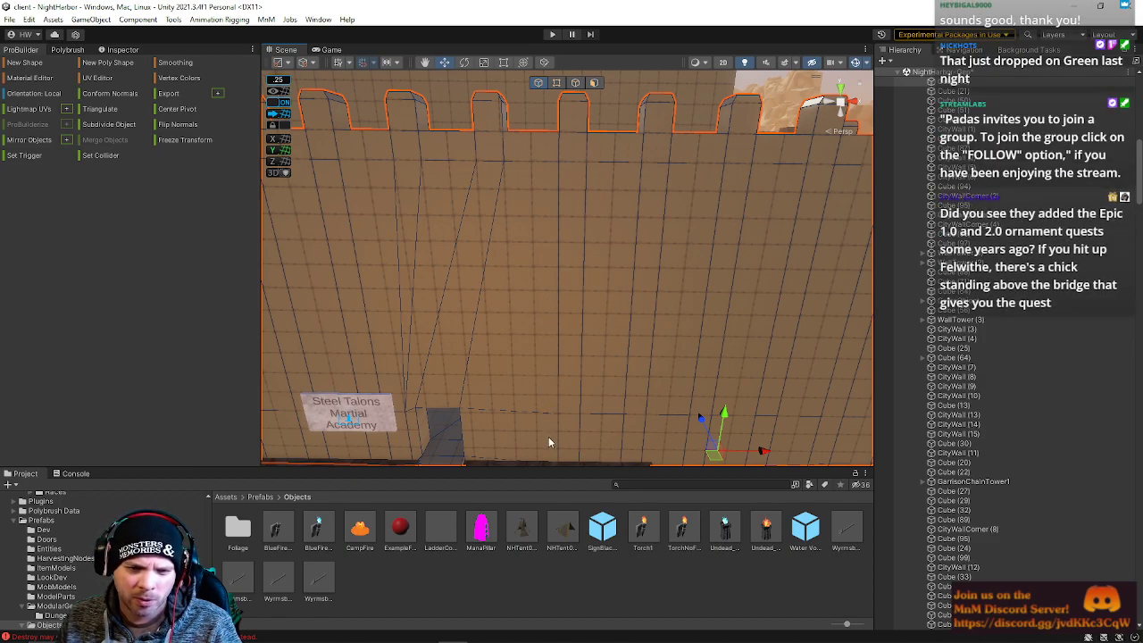
pyautogui.moveTo(555, 389); pyautogui.dragTo(562, 420, button='right')
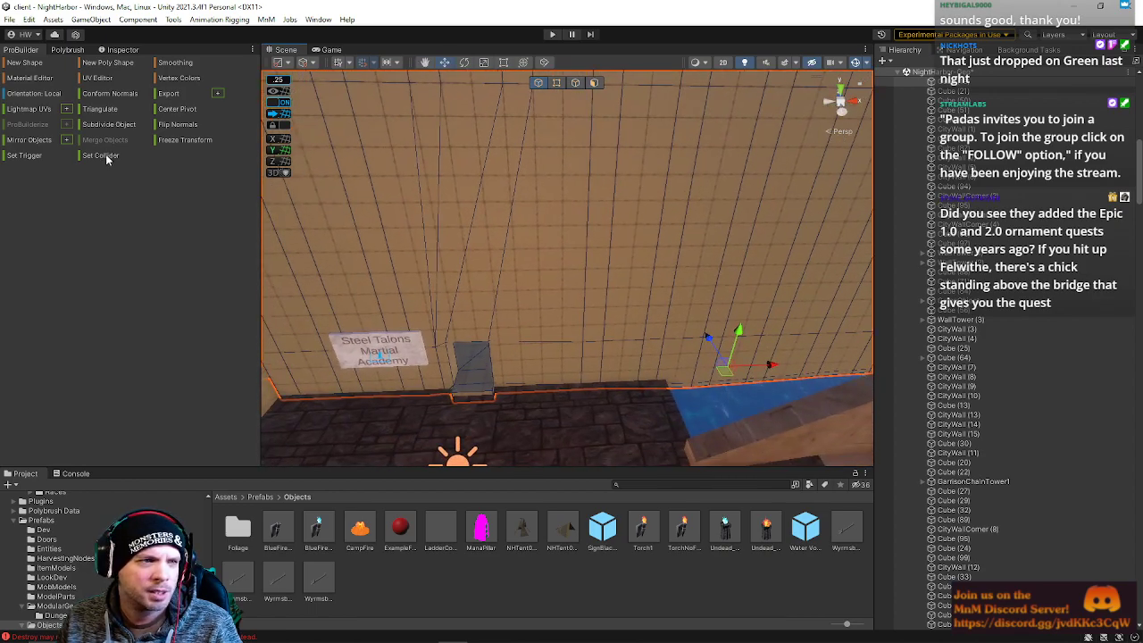
pyautogui.click(27, 63)
pyautogui.moveTo(572, 329); pyautogui.dragTo(620, 312, button='right')
pyautogui.moveTo(619, 309); pyautogui.dragTo(712, 404)
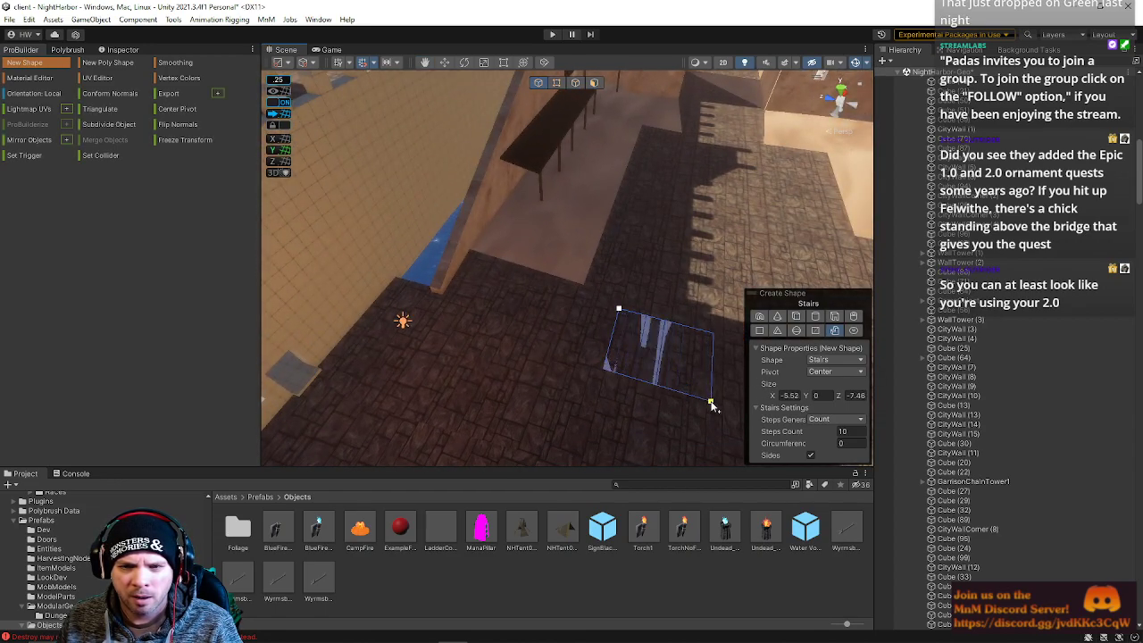
pyautogui.click(728, 308)
pyautogui.moveTo(728, 321); pyautogui.dragTo(792, 393, button='right')
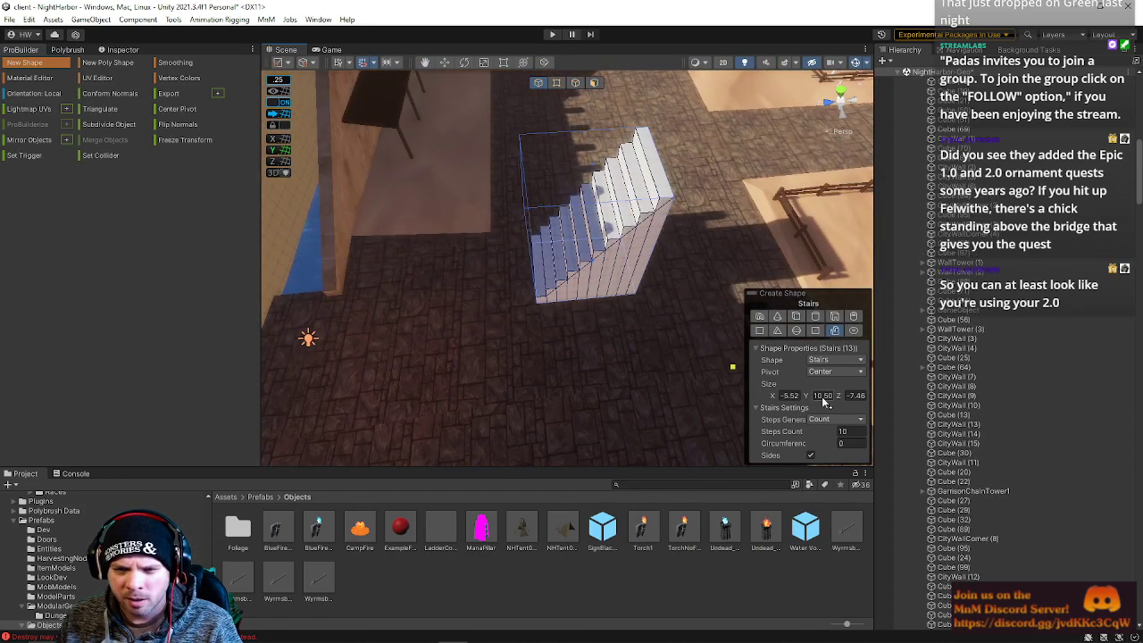
# Set the new stairs' size to X 4, Y 14 and Z 28, and turn off their sides.
pyautogui.write('14')
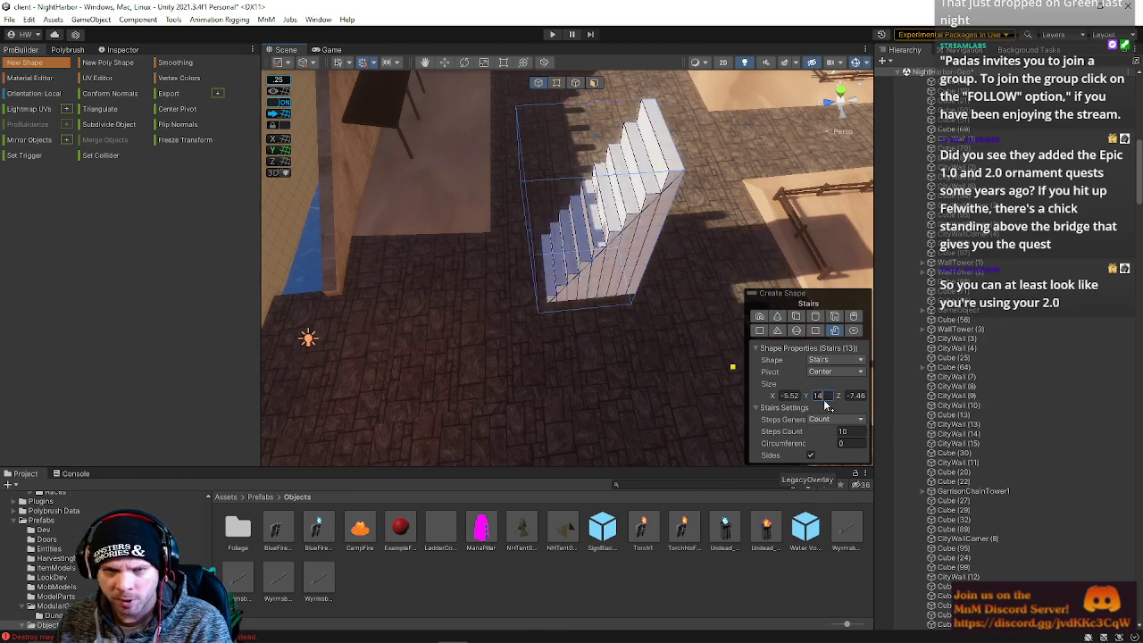
pyautogui.click(792, 396)
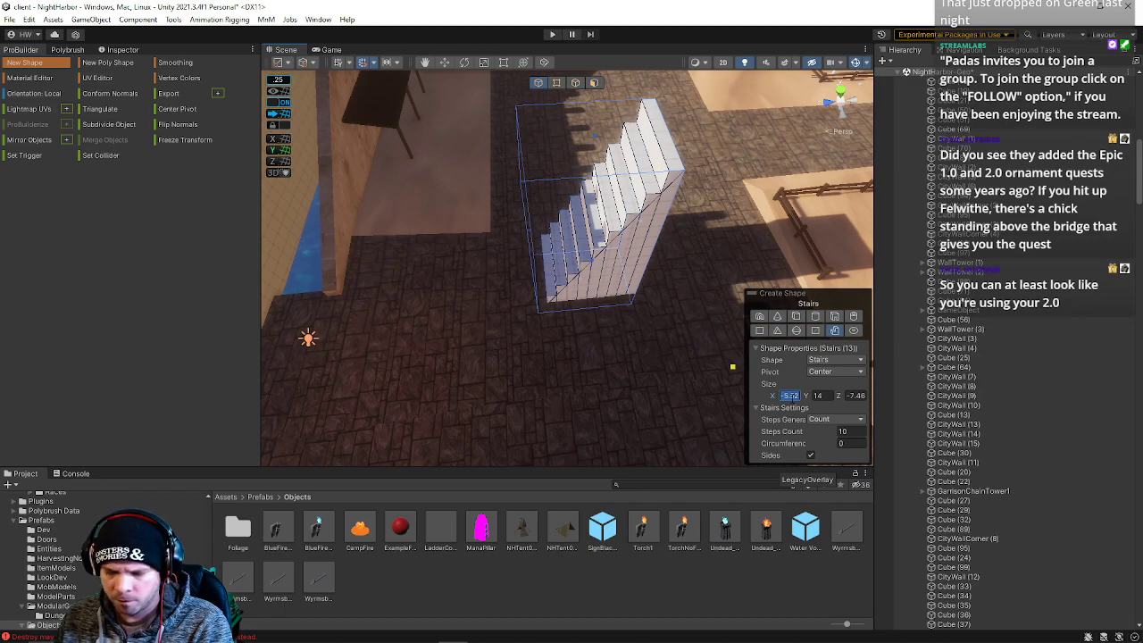
pyautogui.write('4')
pyautogui.click(856, 395)
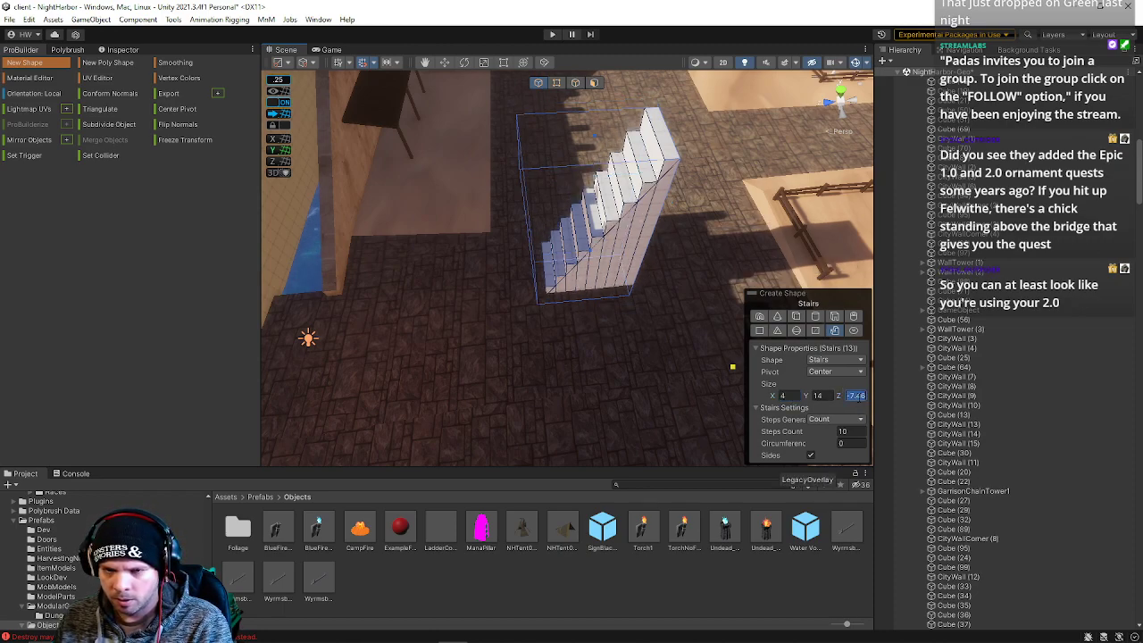
pyautogui.write('28')
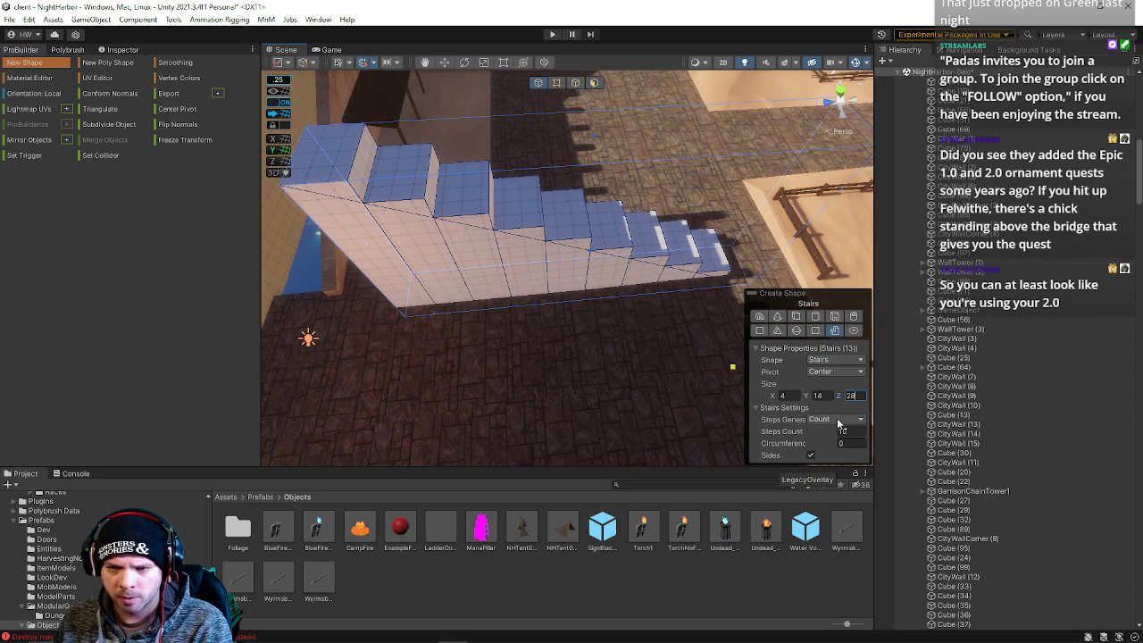
pyautogui.click(849, 432)
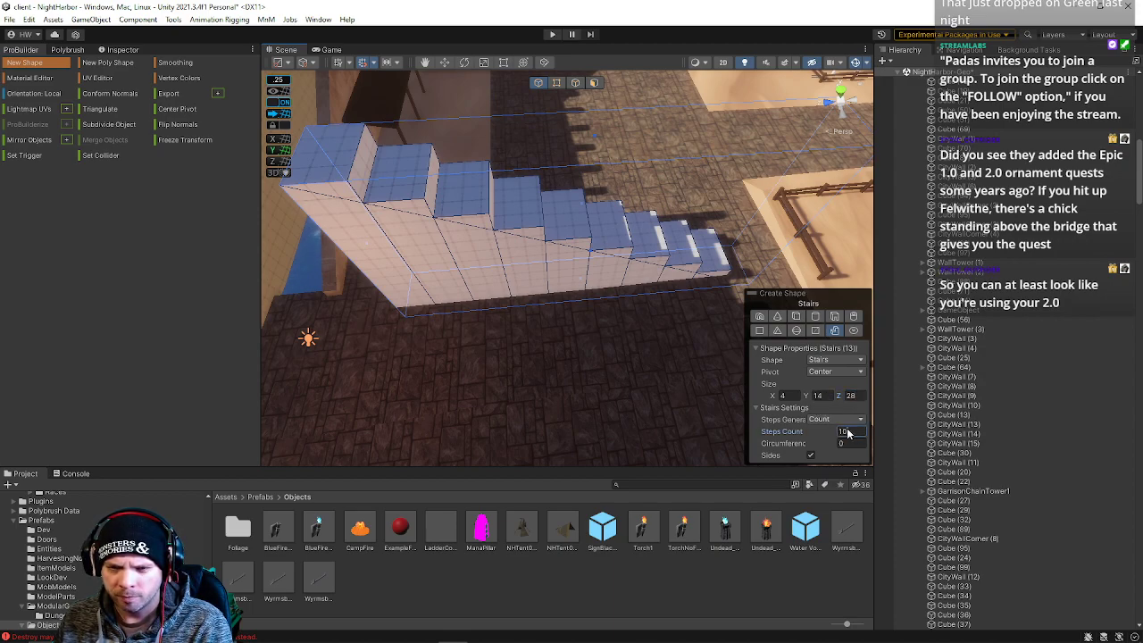
pyautogui.click(811, 455)
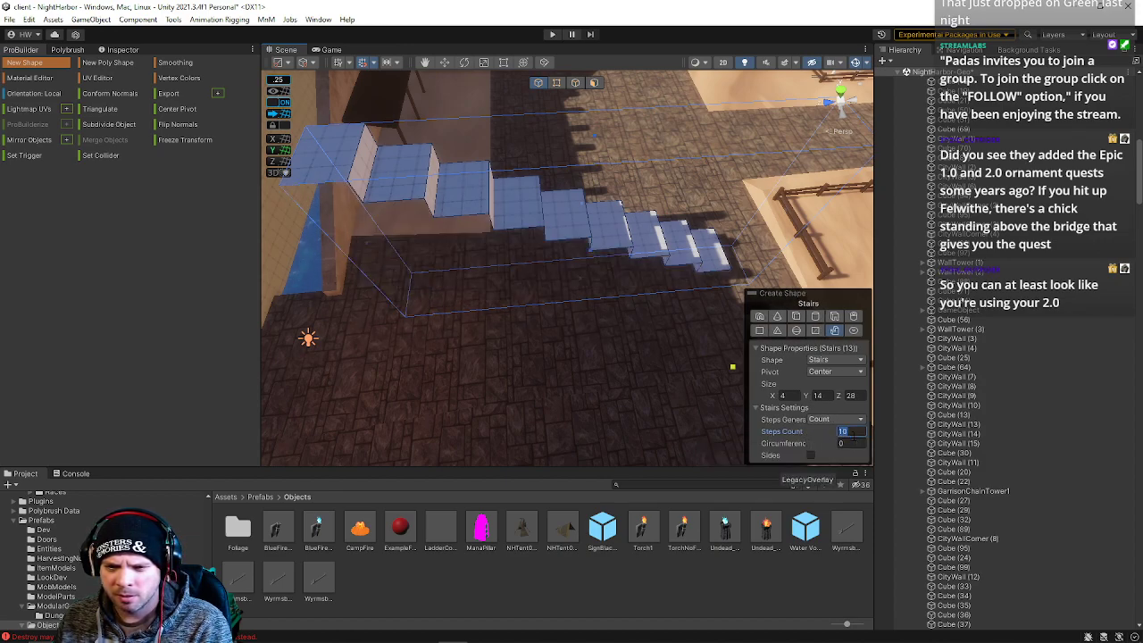
# Multiply 14 by 4 in Calculator to work out the step count, and close it.
pyautogui.press('XF86Calculator')
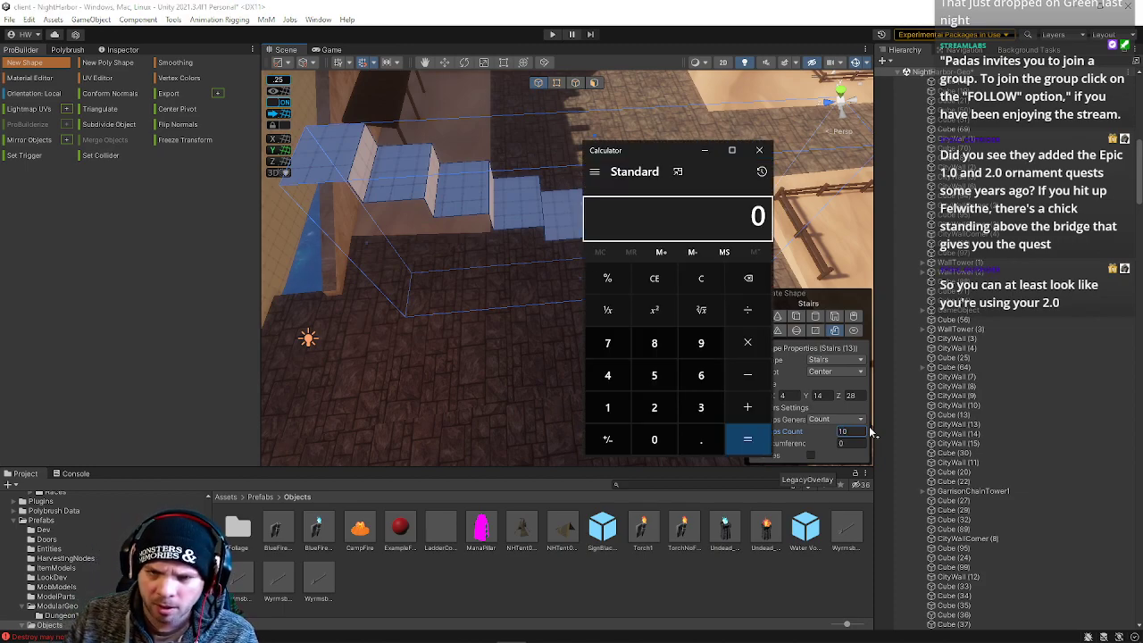
pyautogui.click(607, 407)
pyautogui.click(607, 375)
pyautogui.click(746, 342)
pyautogui.click(647, 374)
pyautogui.press('BackSpace')
pyautogui.click(620, 378)
pyautogui.click(749, 442)
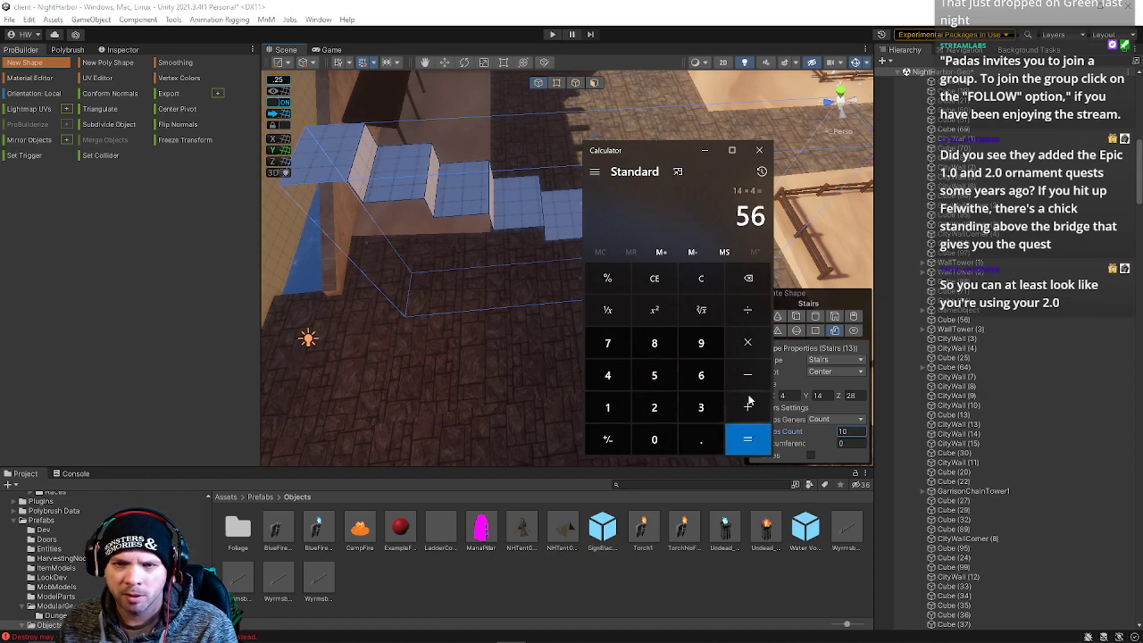
pyautogui.click(759, 150)
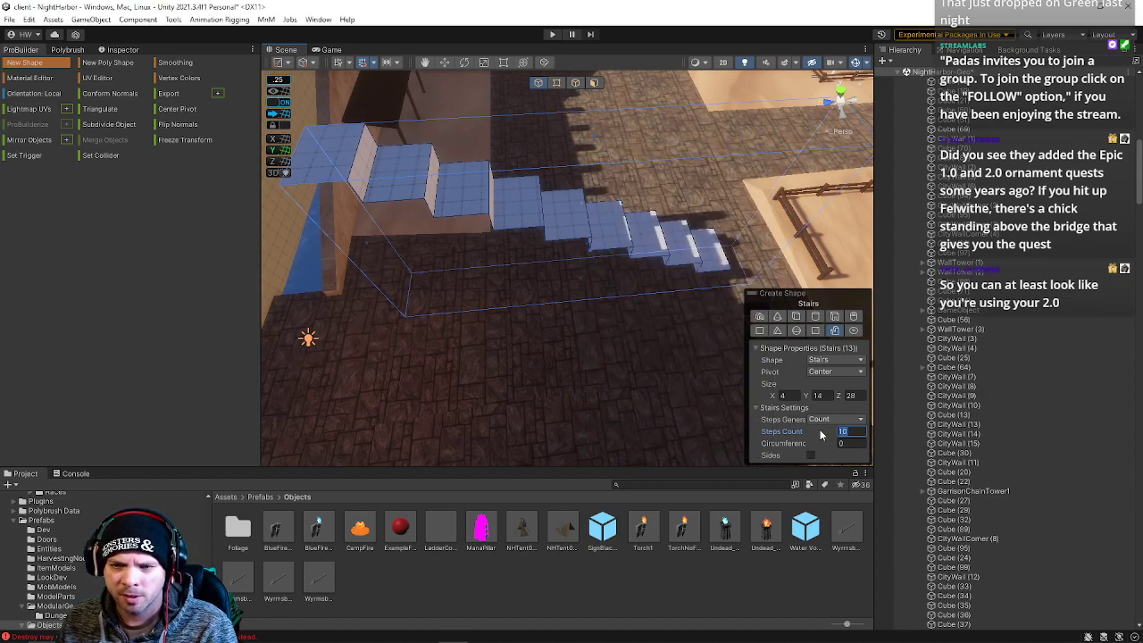
# Set the stairs' step count to 56 and finish creating the shape.
pyautogui.write('5')
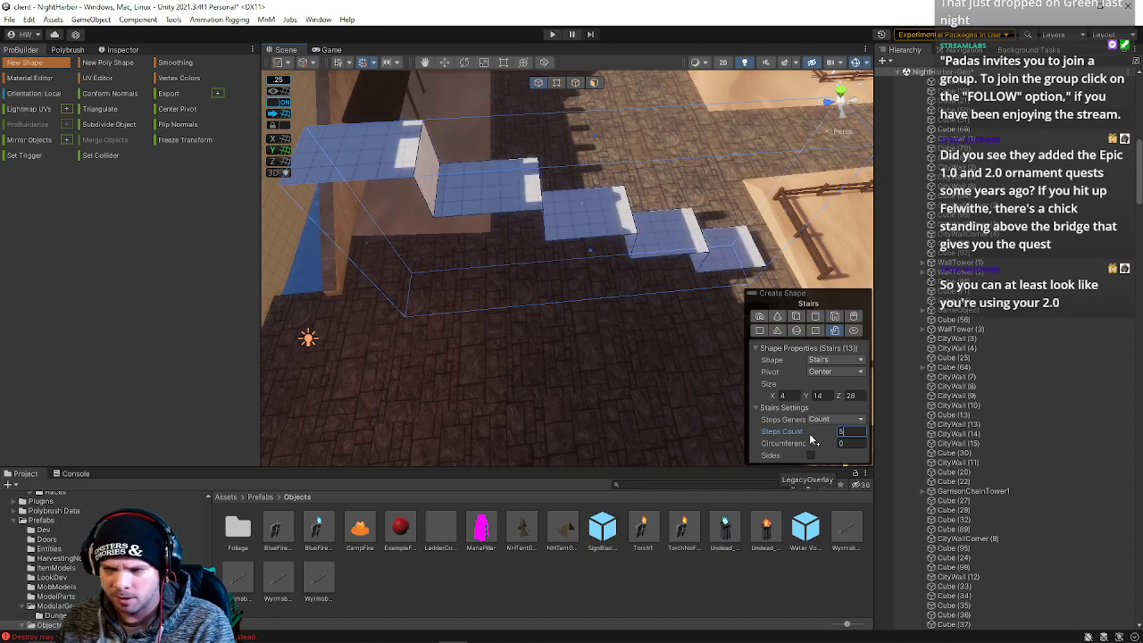
pyautogui.write('6')
pyautogui.keyDown('alt'); pyautogui.moveTo(668, 382); pyautogui.dragTo(532, 123); pyautogui.keyUp('alt')
pyautogui.click(552, 217)
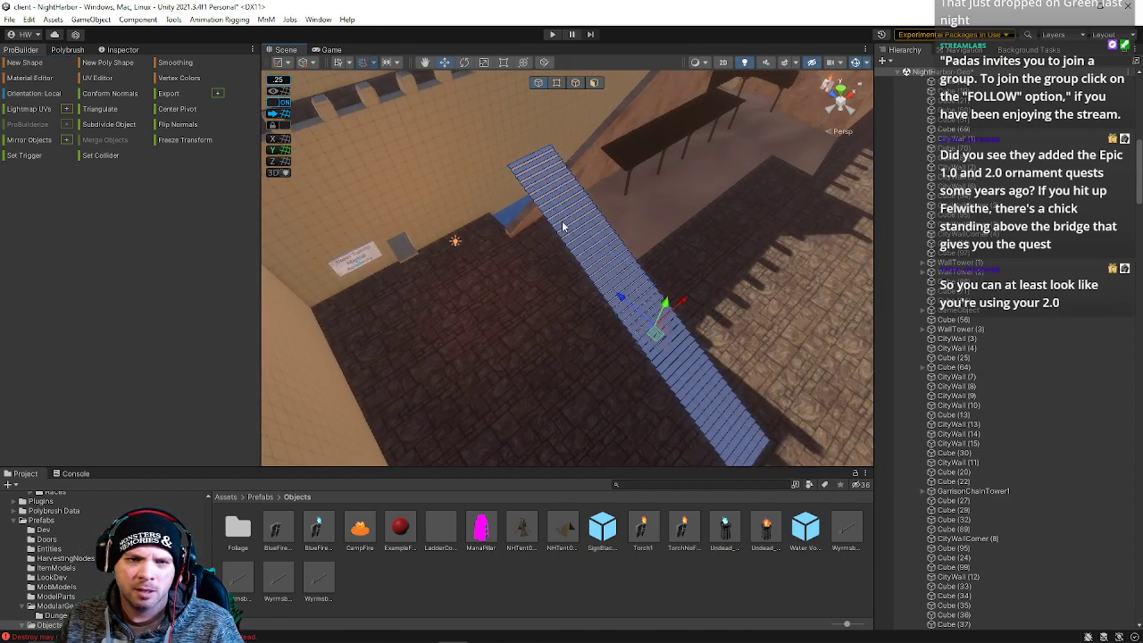
# Move the stairs toward the outer wall beside the academy doorway and set their rotation to X 0 and Y 90.
pyautogui.moveTo(623, 292); pyautogui.dragTo(357, 200)
pyautogui.press('e')
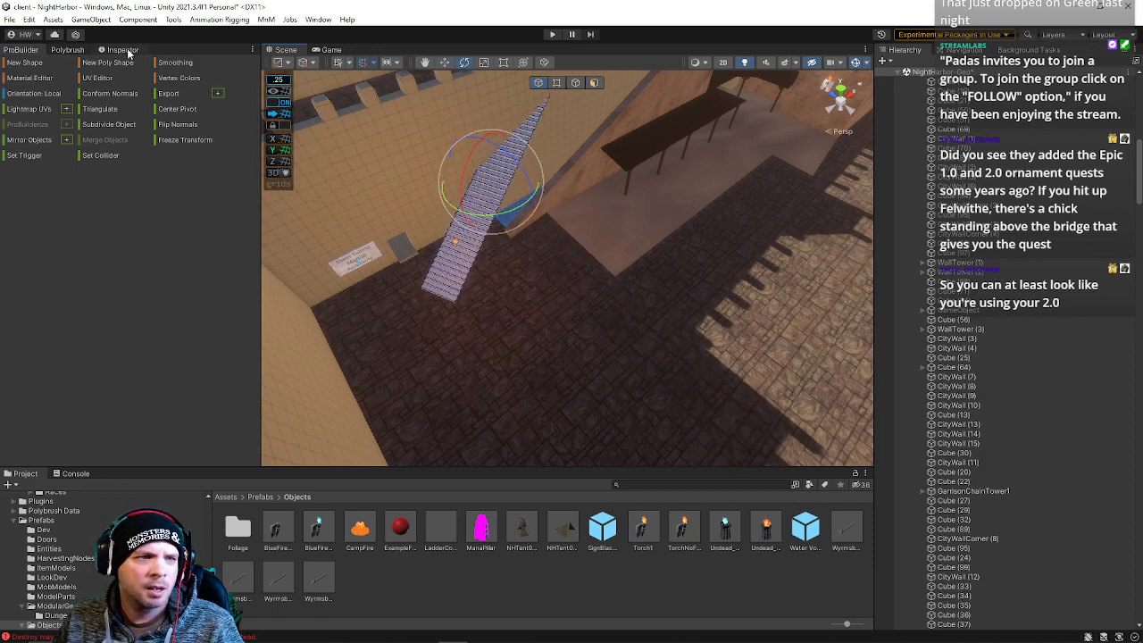
pyautogui.click(122, 50)
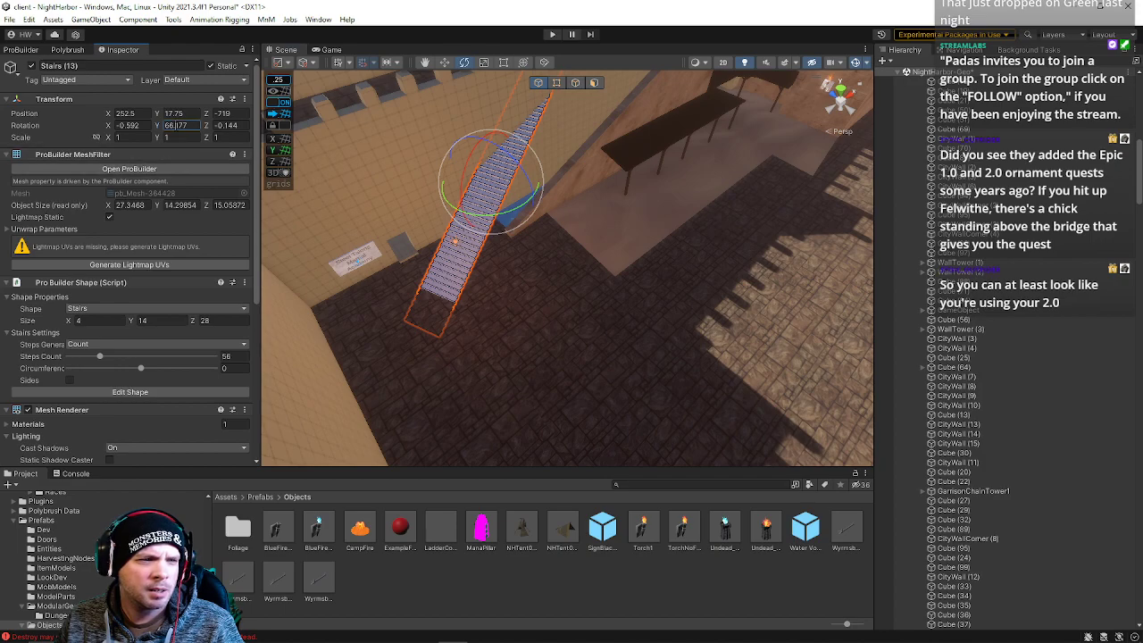
pyautogui.write('0')
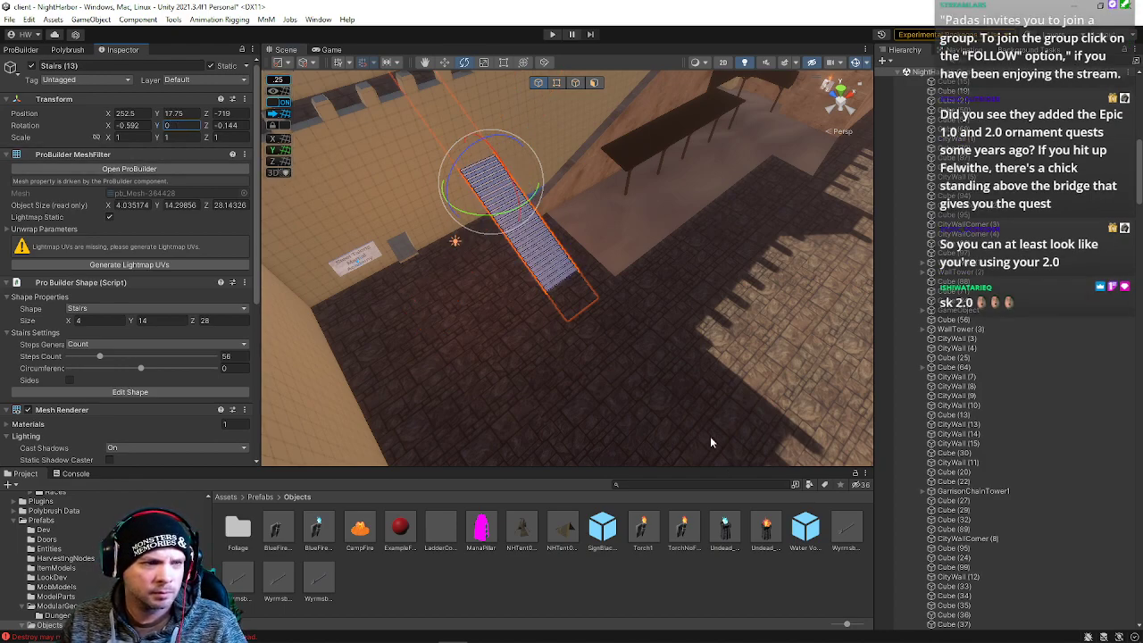
pyautogui.moveTo(548, 263); pyautogui.dragTo(525, 241, button='right')
pyautogui.moveTo(521, 243); pyautogui.dragTo(399, 228)
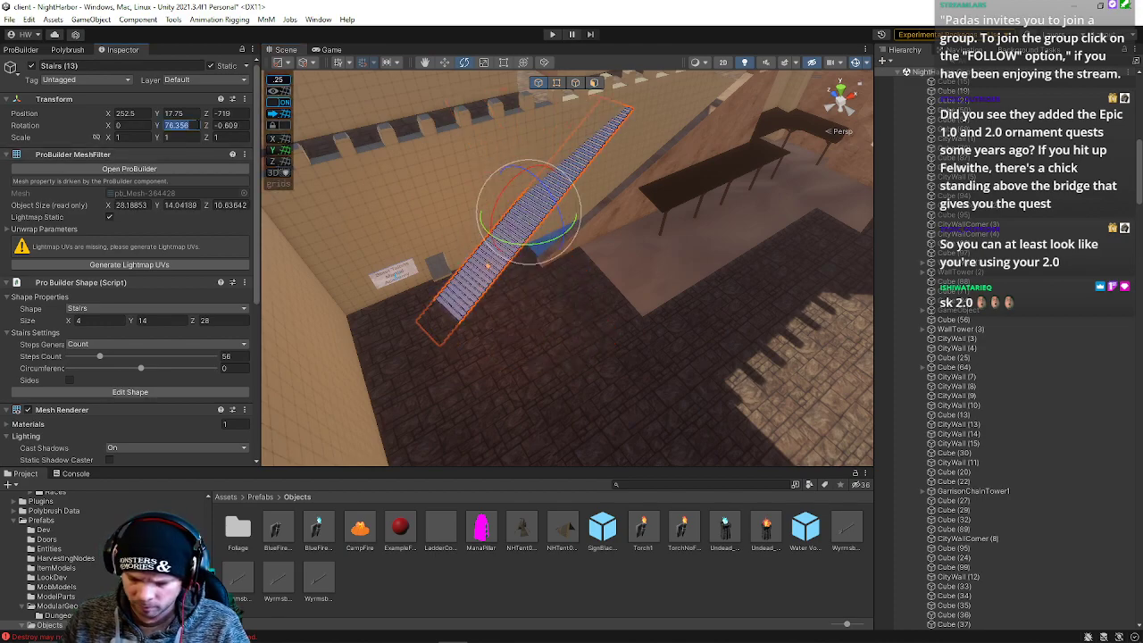
pyautogui.write('90')
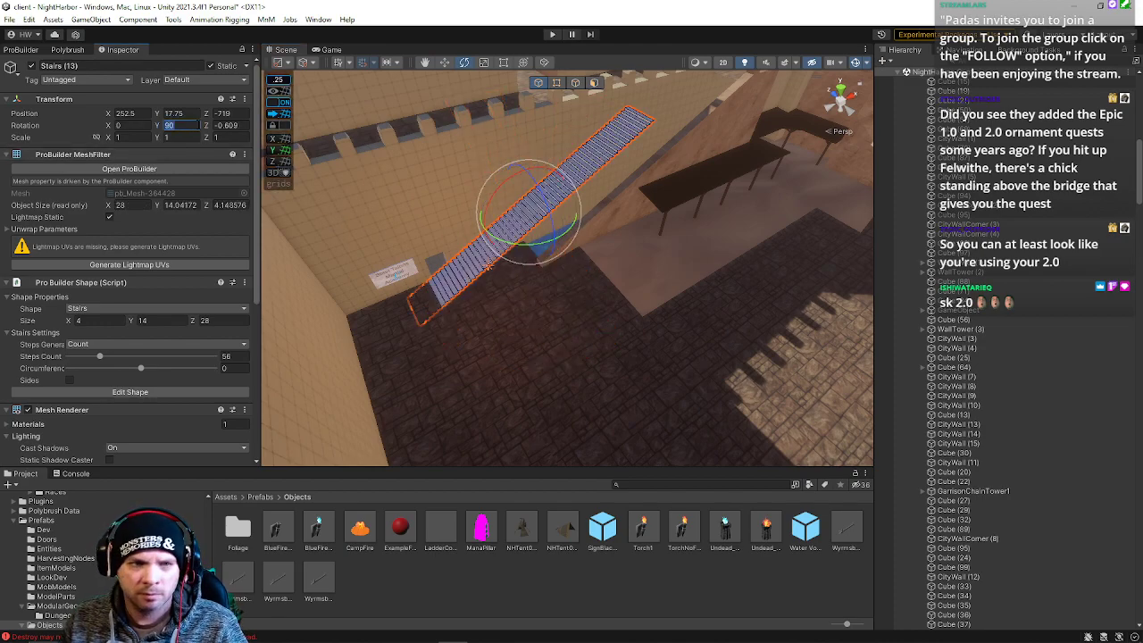
# Fit the new stairs onto the sloped base along the outer wall, at position X 265.75 and Y 19.
pyautogui.moveTo(587, 204); pyautogui.dragTo(509, 298, button='right')
pyautogui.press('w')
pyautogui.moveTo(595, 323); pyautogui.dragTo(778, 301)
pyautogui.moveTo(778, 301); pyautogui.dragTo(581, 313, button='right')
pyautogui.moveTo(463, 267); pyautogui.dragTo(459, 234)
pyautogui.moveTo(459, 234); pyautogui.dragTo(410, 256, button='right')
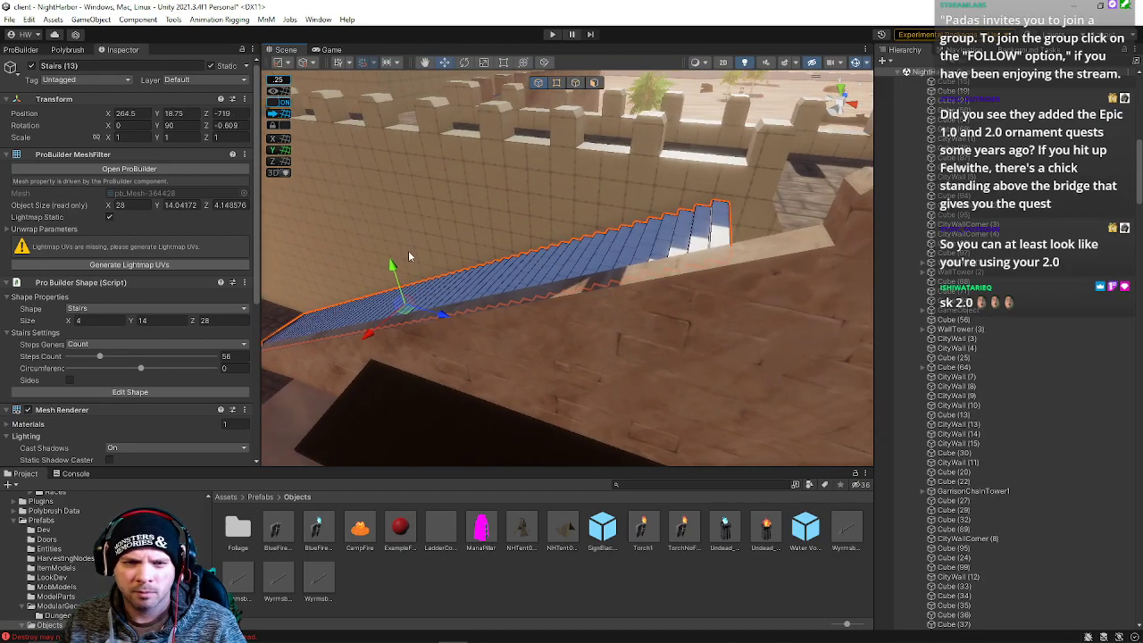
pyautogui.moveTo(390, 266); pyautogui.dragTo(393, 258)
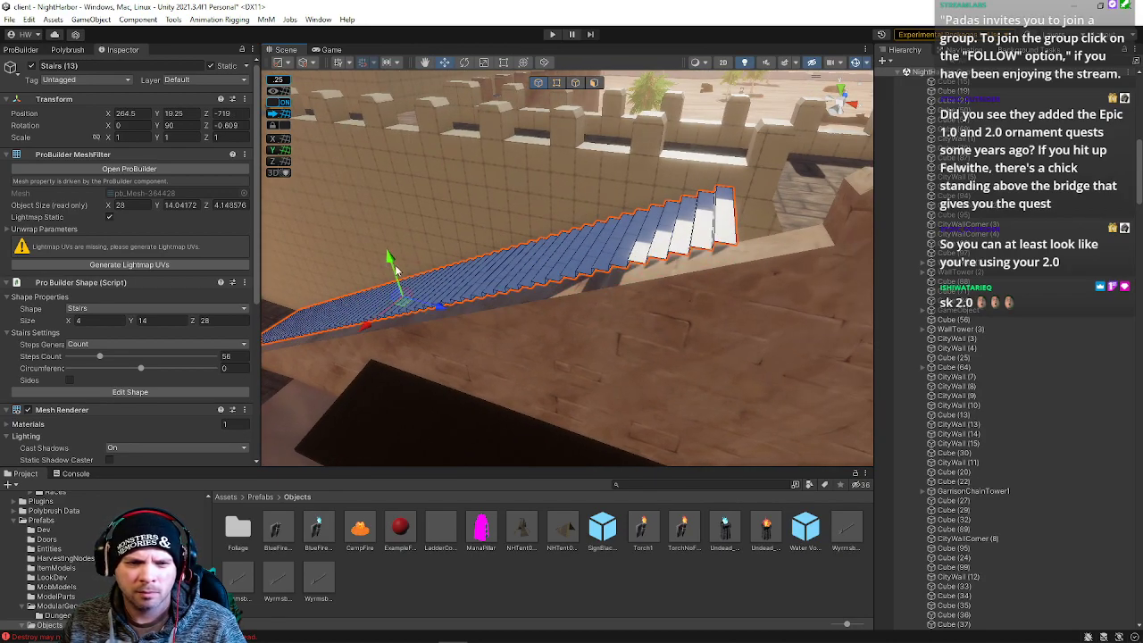
pyautogui.moveTo(436, 310)
pyautogui.mouseDown()
pyautogui.moveTo(473, 313)
pyautogui.moveTo(454, 313)
pyautogui.mouseUp()
pyautogui.moveTo(455, 313); pyautogui.dragTo(386, 234, button='right')
pyautogui.moveTo(425, 247); pyautogui.dragTo(426, 252)
pyautogui.moveTo(437, 314)
pyautogui.mouseDown()
pyautogui.moveTo(447, 332)
pyautogui.moveTo(439, 312)
pyautogui.mouseUp()
pyautogui.moveTo(439, 311); pyautogui.dragTo(43, 240, button='right')
# Delete the old staircase beside the archery targets on the other side of the courtyard.
pyautogui.click(678, 86)
pyautogui.moveTo(652, 165); pyautogui.dragTo(607, 218, button='right')
pyautogui.moveTo(923, 117); pyautogui.dragTo(132, 197, button='right')
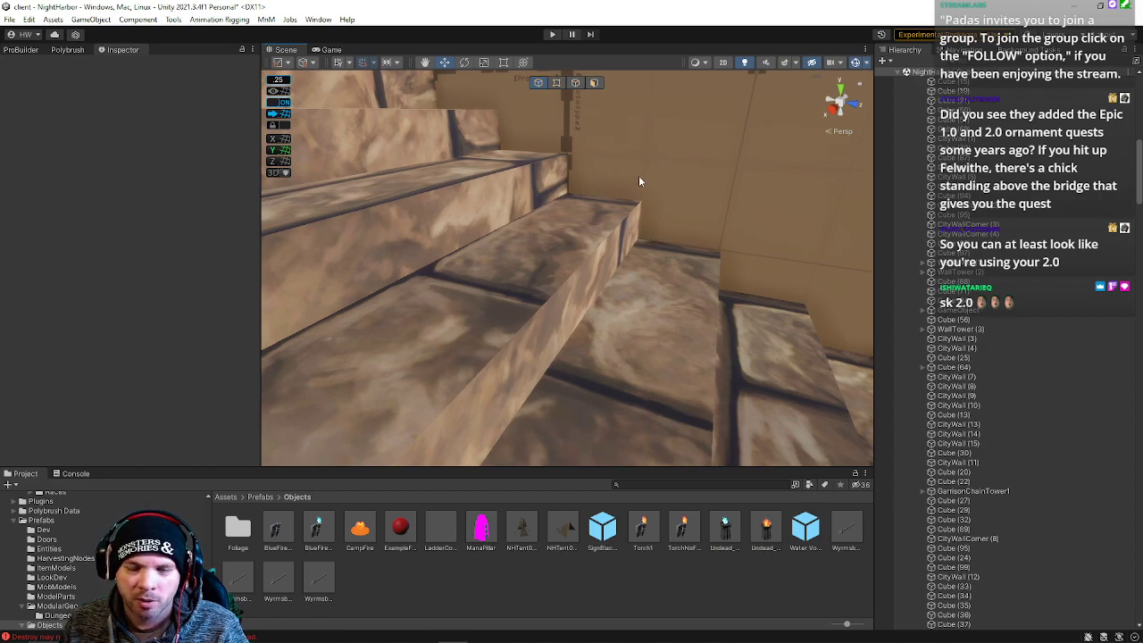
pyautogui.moveTo(677, 222); pyautogui.dragTo(409, 234, button='right')
pyautogui.click(491, 238)
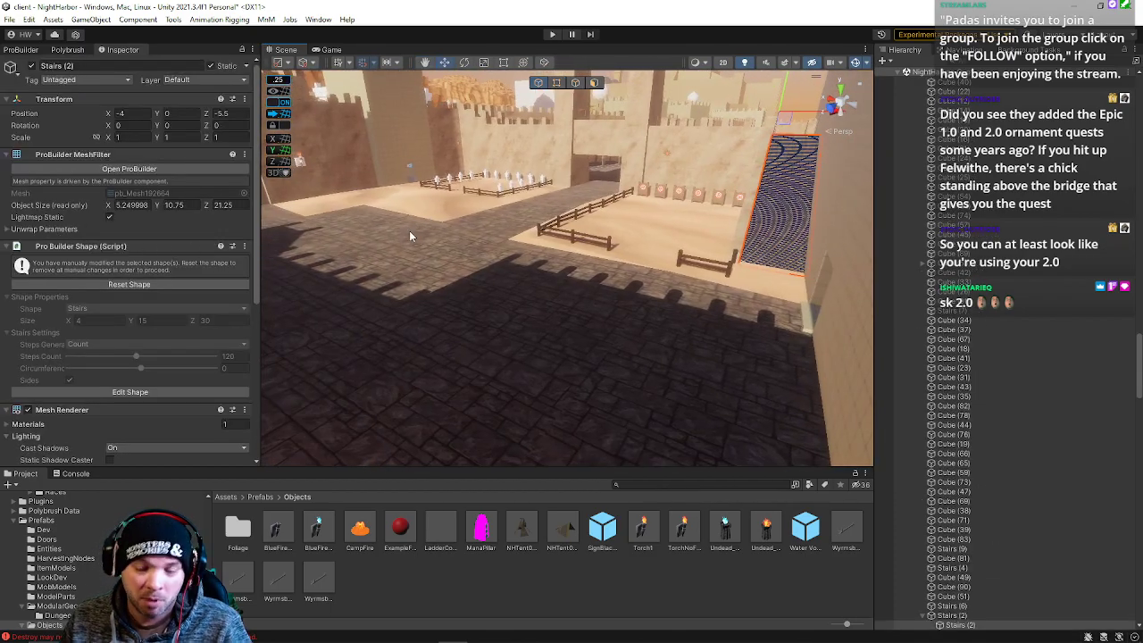
pyautogui.press('Delete')
pyautogui.moveTo(605, 241); pyautogui.dragTo(449, 220, button='right')
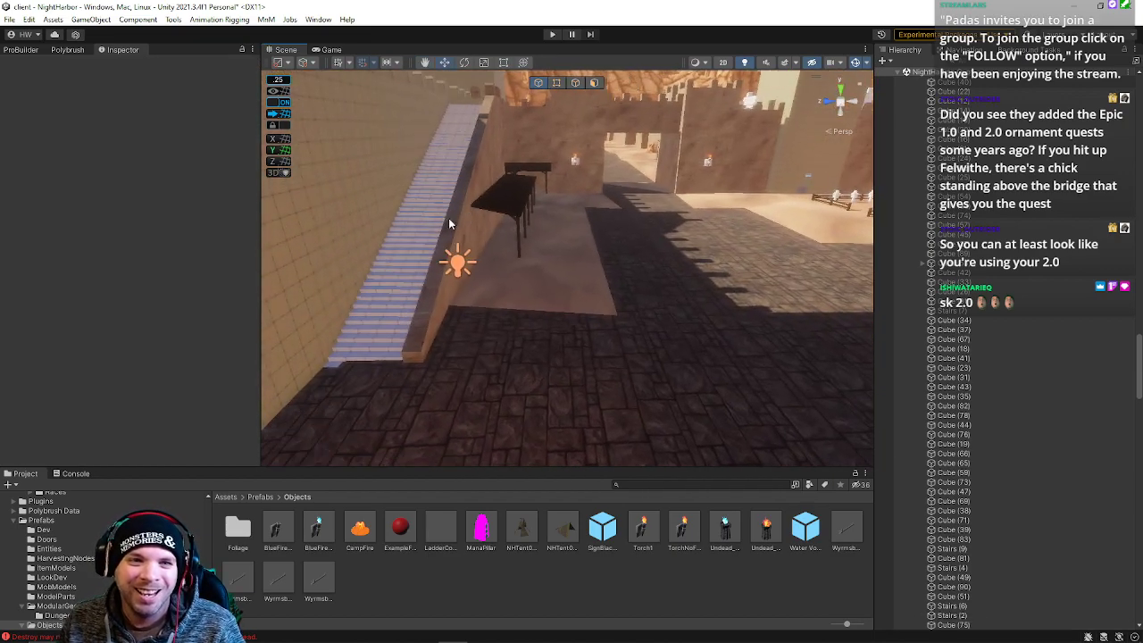
# Duplicate the new stairs and move the copy into the courtyard, to Z -745.75.
pyautogui.click(412, 214)
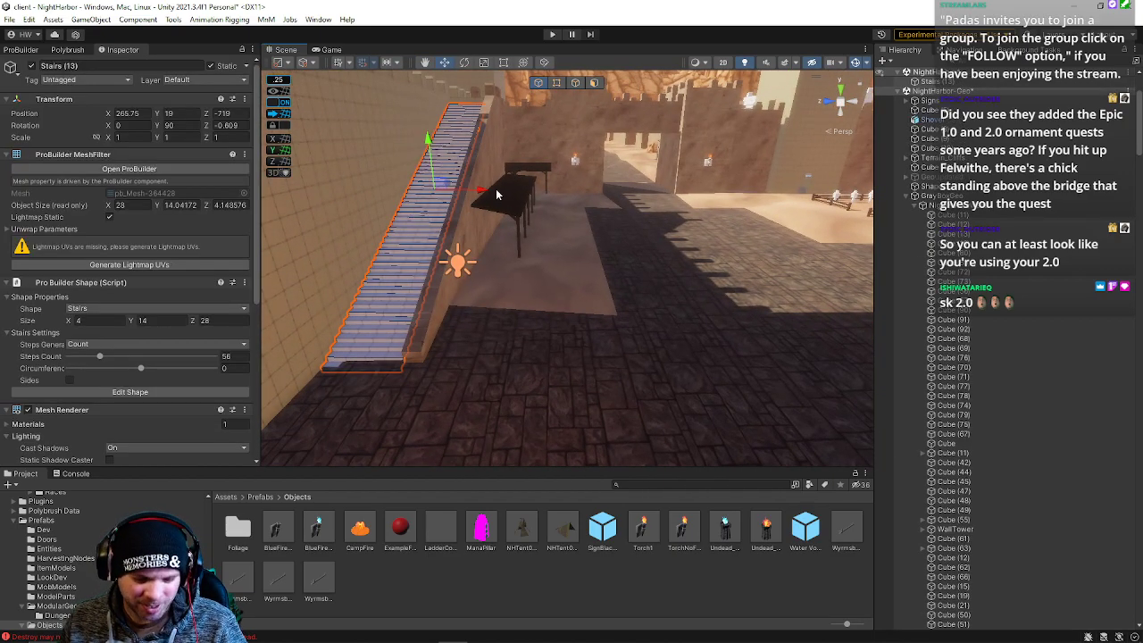
pyautogui.hotkey('ctrl', 'd')
pyautogui.moveTo(486, 189); pyautogui.dragTo(858, 228)
pyautogui.moveTo(618, 226); pyautogui.dragTo(501, 280, button='right')
pyautogui.press('e')
pyautogui.moveTo(420, 284)
pyautogui.mouseDown()
pyautogui.moveTo(393, 295)
pyautogui.moveTo(406, 295)
pyautogui.mouseUp()
pyautogui.press('w')
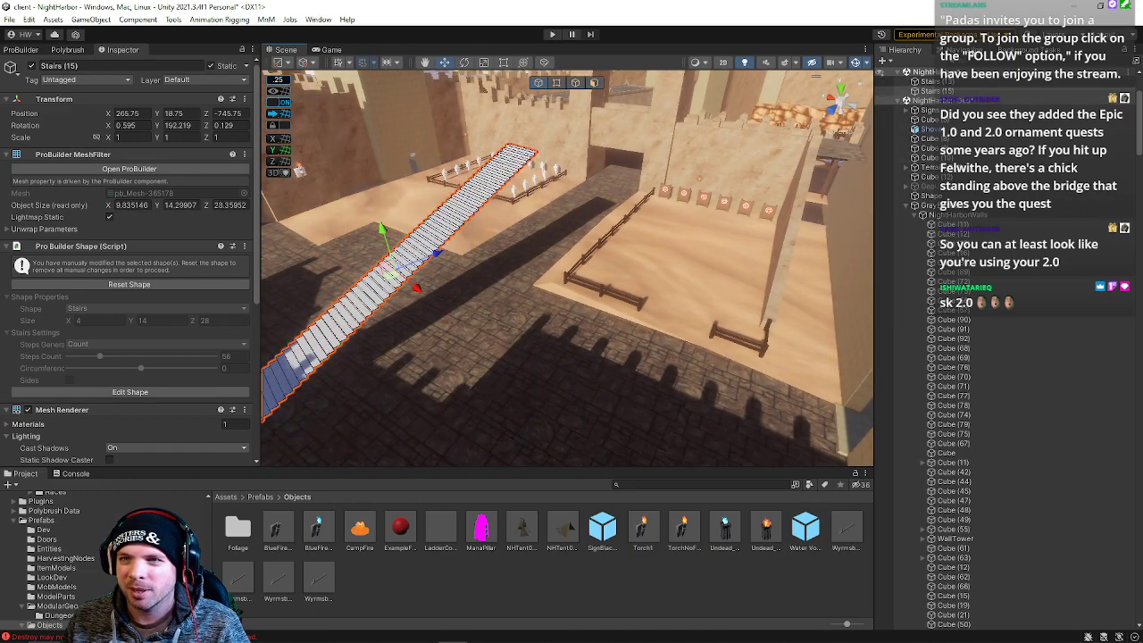
pyautogui.click(971, 51)
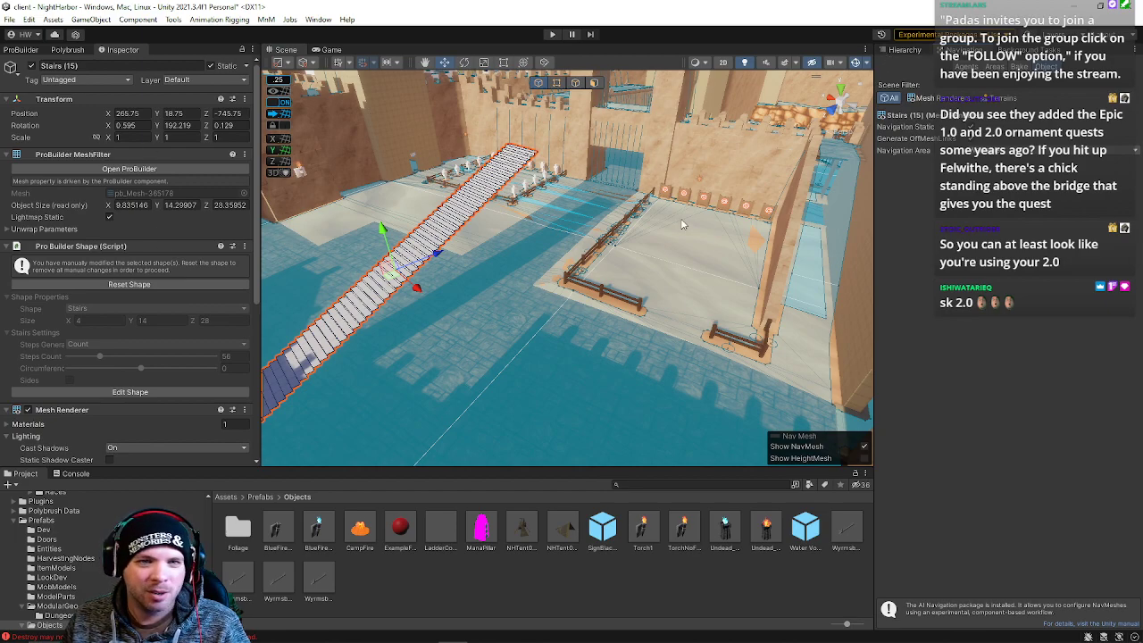
pyautogui.moveTo(713, 225); pyautogui.dragTo(709, 225, button='right')
pyautogui.hotkey('ctrl', 'z')
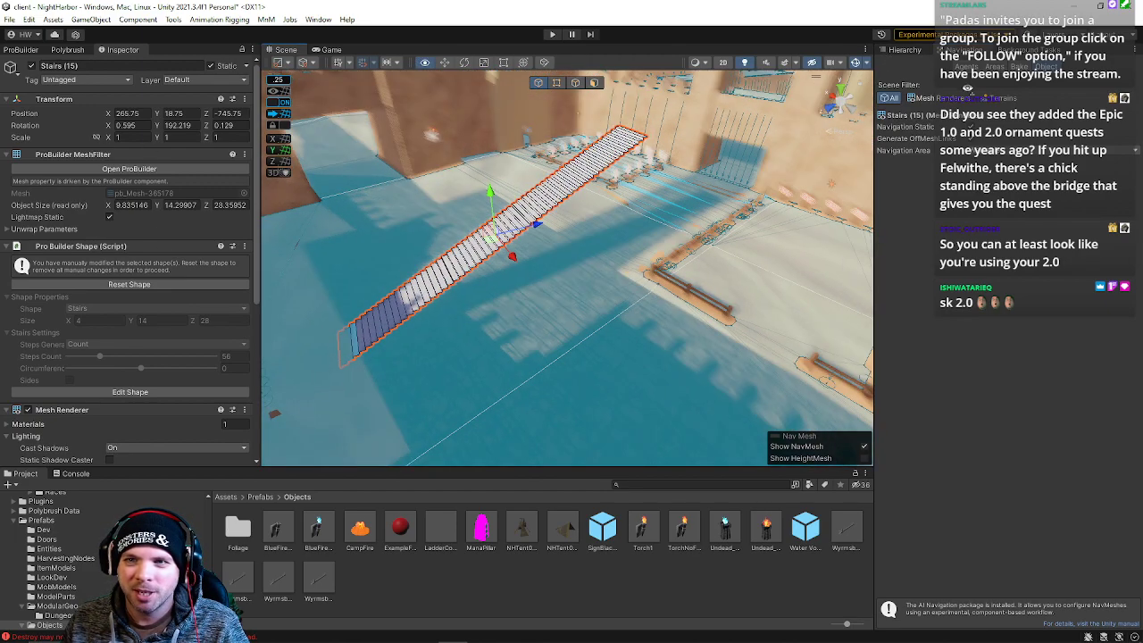
pyautogui.click(907, 51)
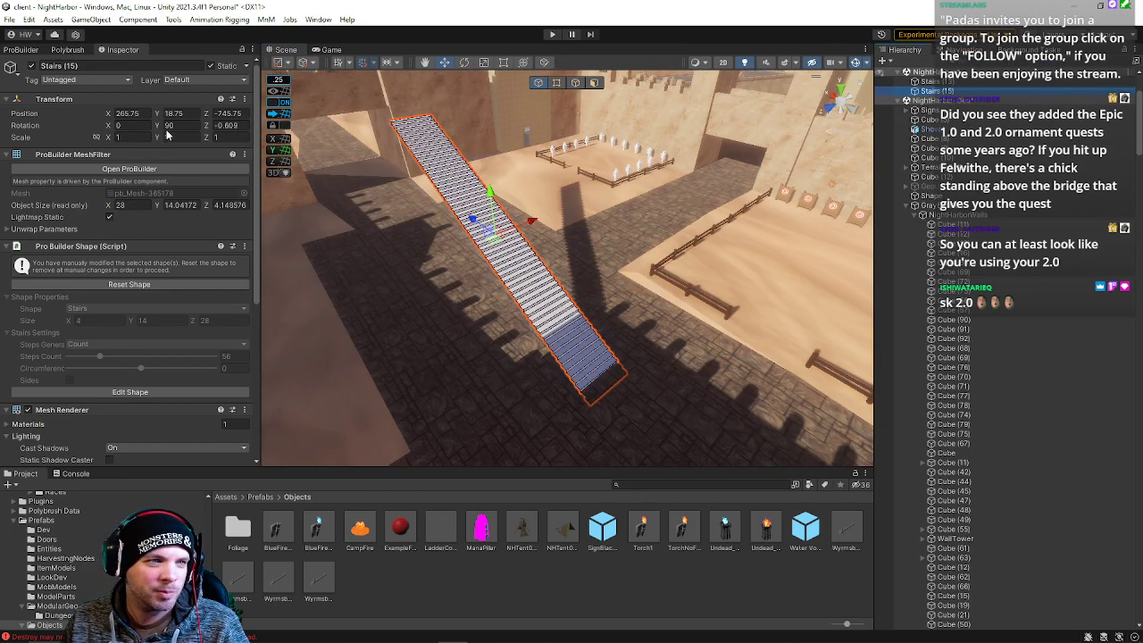
# Set the copied stairs' Y rotation to 180 and place them between the archery-side low wall and outer wall at X 235, Y 18.5, Z -774.5.
pyautogui.write('0')
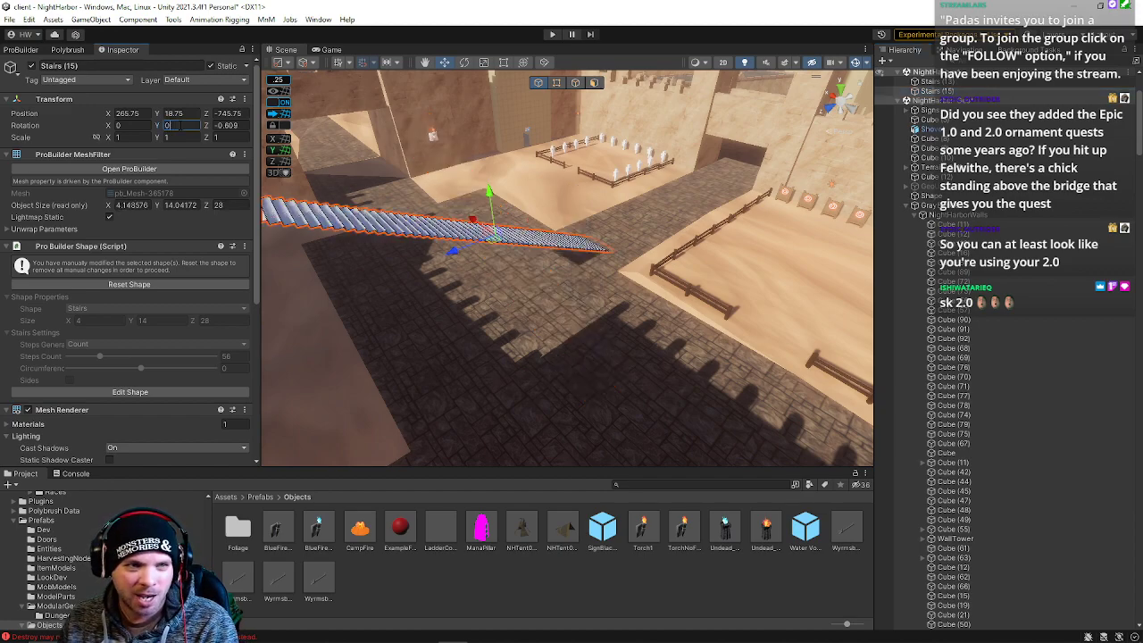
pyautogui.write('180')
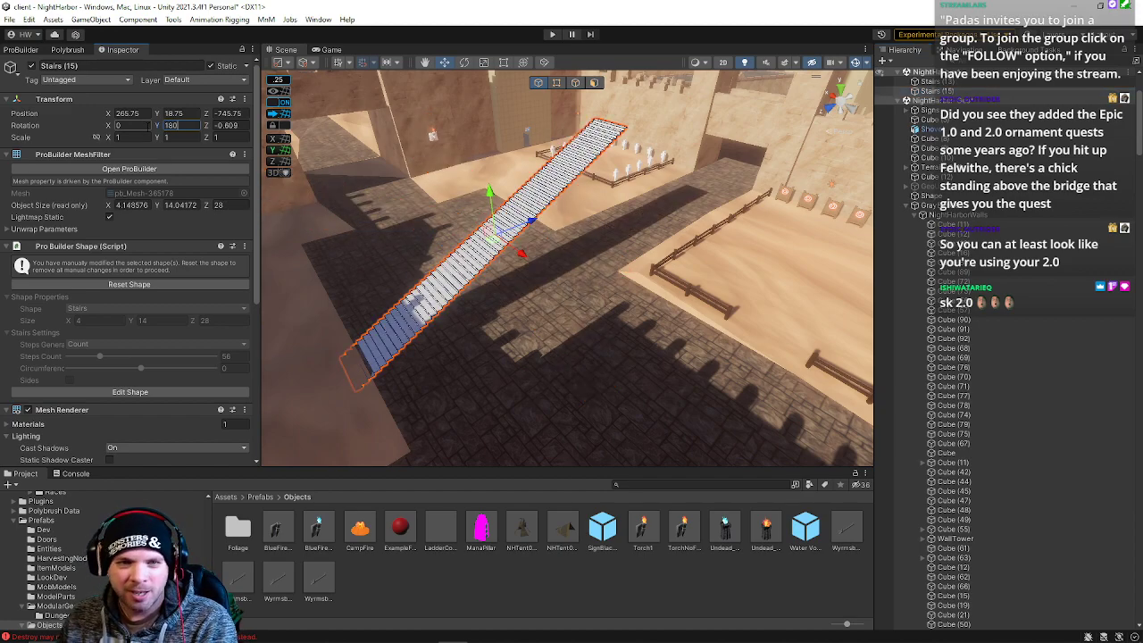
pyautogui.moveTo(469, 244); pyautogui.dragTo(364, 266, button='middle')
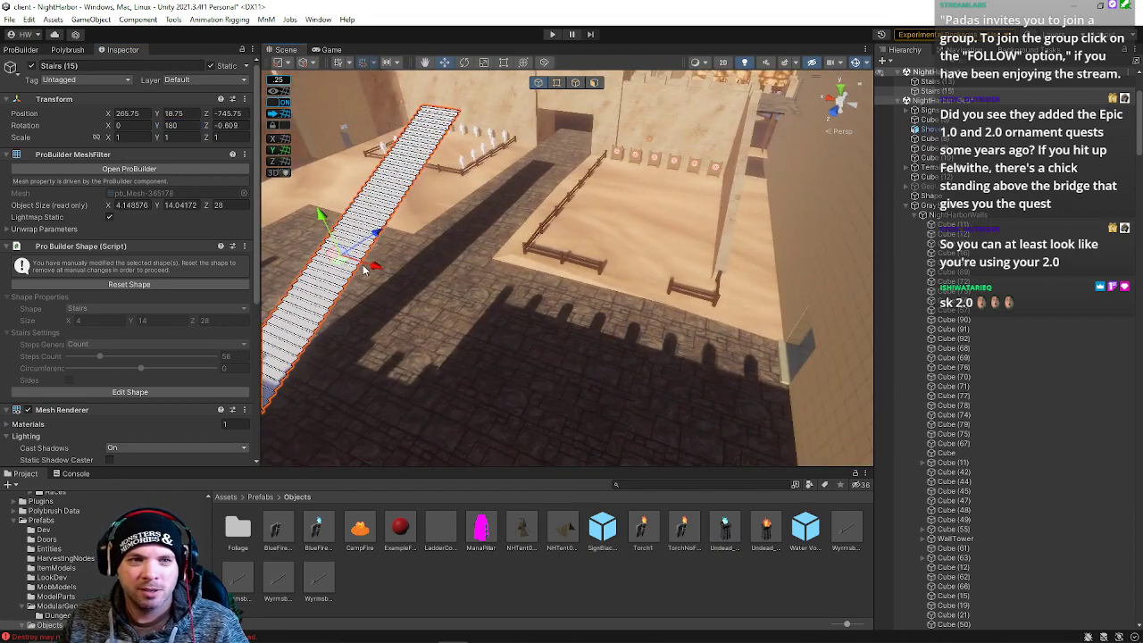
pyautogui.moveTo(375, 275); pyautogui.dragTo(874, 340)
pyautogui.moveTo(777, 353); pyautogui.dragTo(938, 356, button='right')
pyautogui.moveTo(588, 265); pyautogui.dragTo(370, 238)
pyautogui.moveTo(370, 238); pyautogui.dragTo(527, 312, button='right')
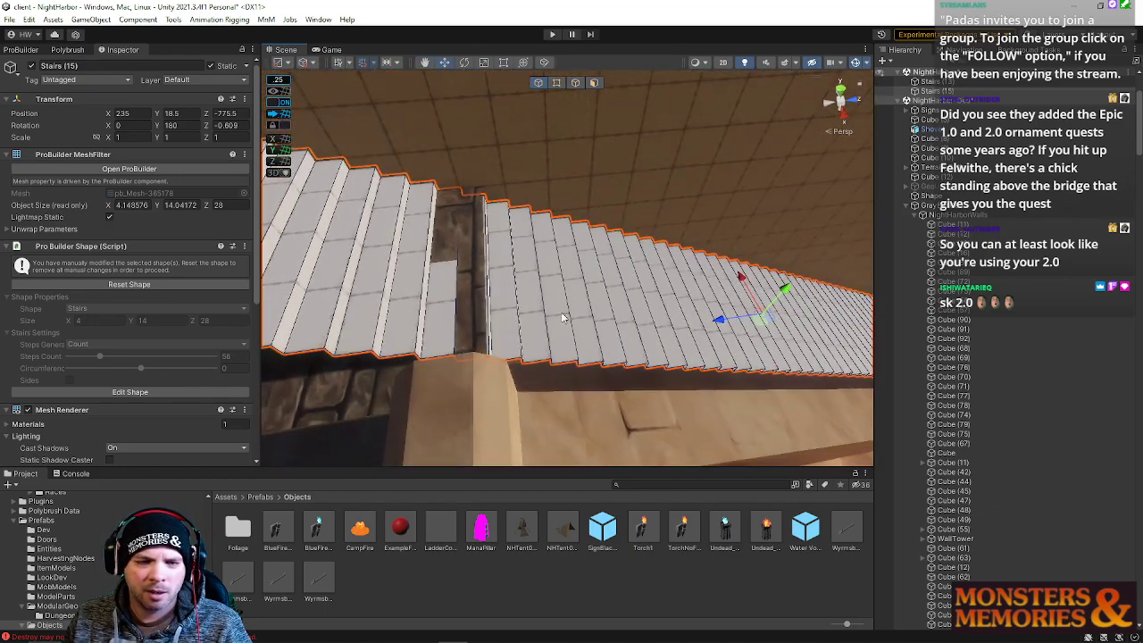
pyautogui.moveTo(717, 325); pyautogui.dragTo(749, 329)
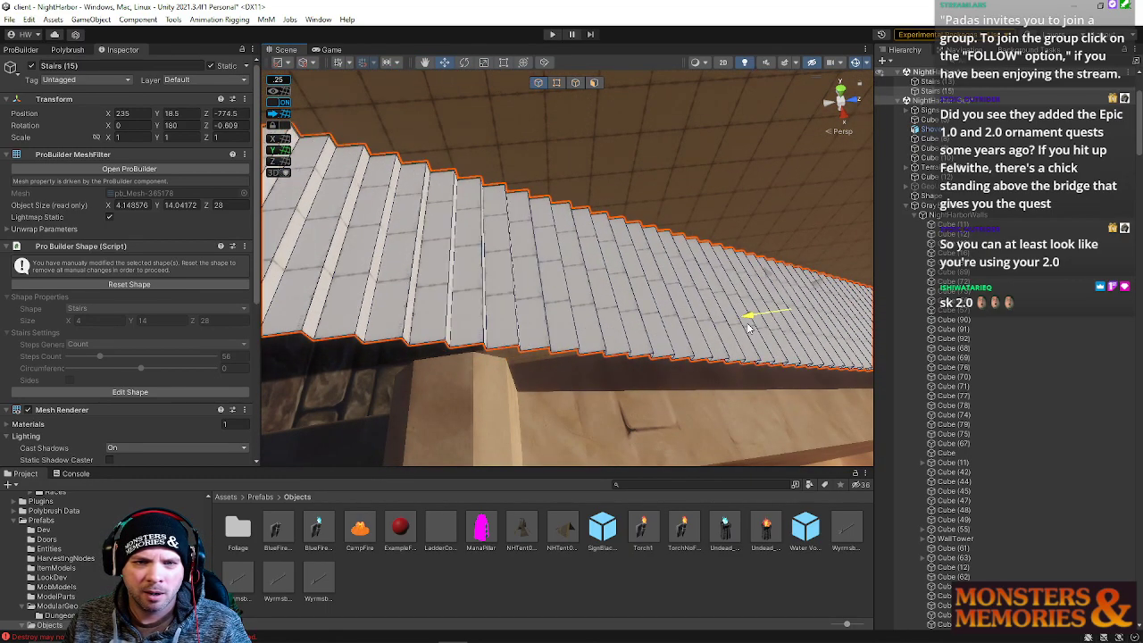
pyautogui.moveTo(743, 328); pyautogui.dragTo(446, 163, button='right')
# Select and delete the faces of the copied stairs that rise above the upper walkway.
pyautogui.click(593, 83)
pyautogui.moveTo(611, 167); pyautogui.dragTo(525, 153, button='right')
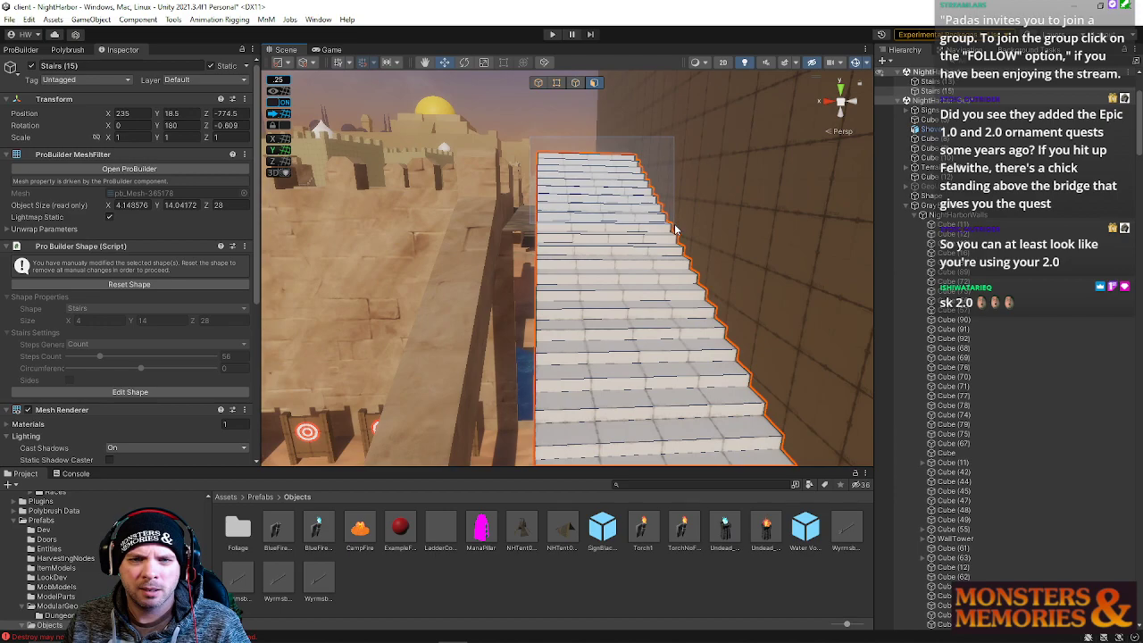
pyautogui.press('Delete')
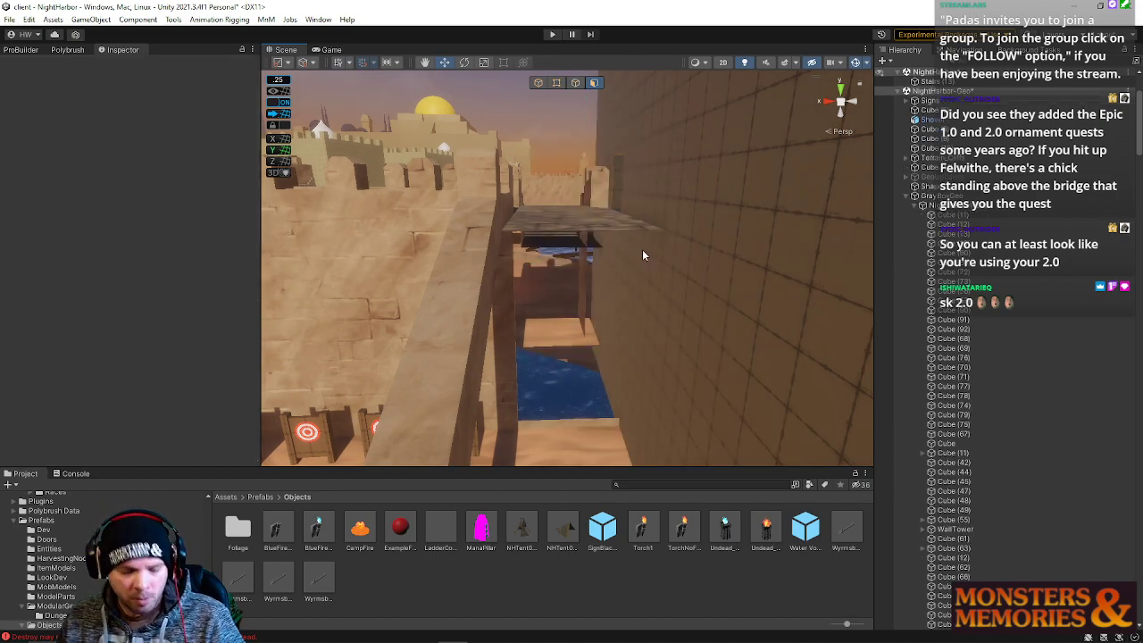
pyautogui.hotkey('ctrl', 'z')
pyautogui.moveTo(685, 223); pyautogui.dragTo(711, 224)
pyautogui.press('BackSpace')
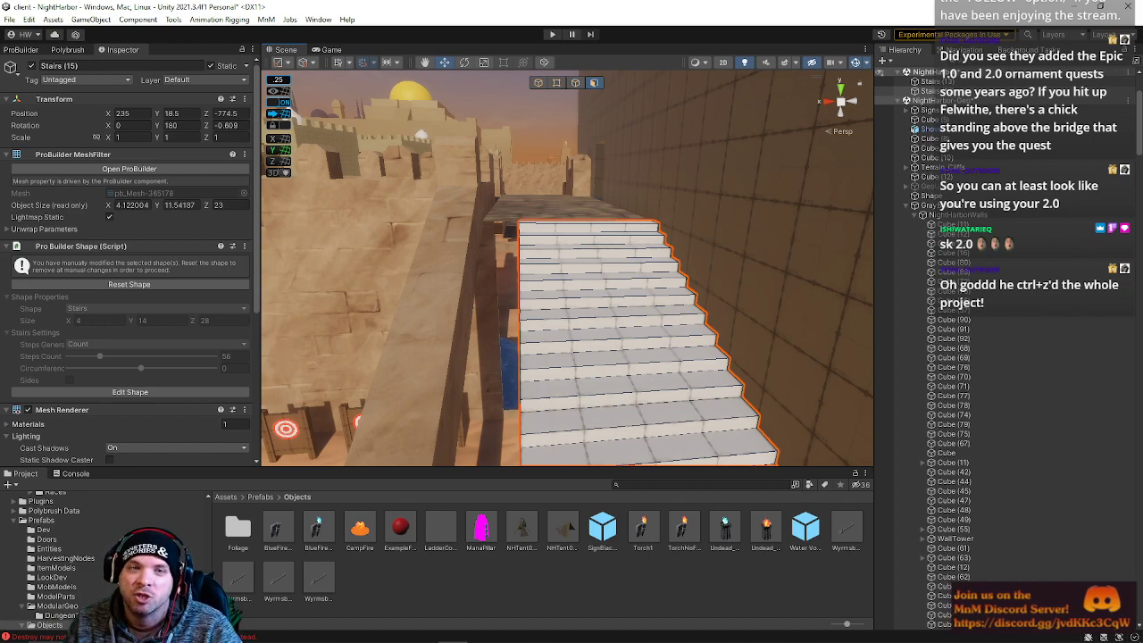
# Try widening the shortened stairs toward the low side wall by moving their side vertices.
pyautogui.press('s')
pyautogui.moveTo(627, 297); pyautogui.dragTo(594, 328, button='right')
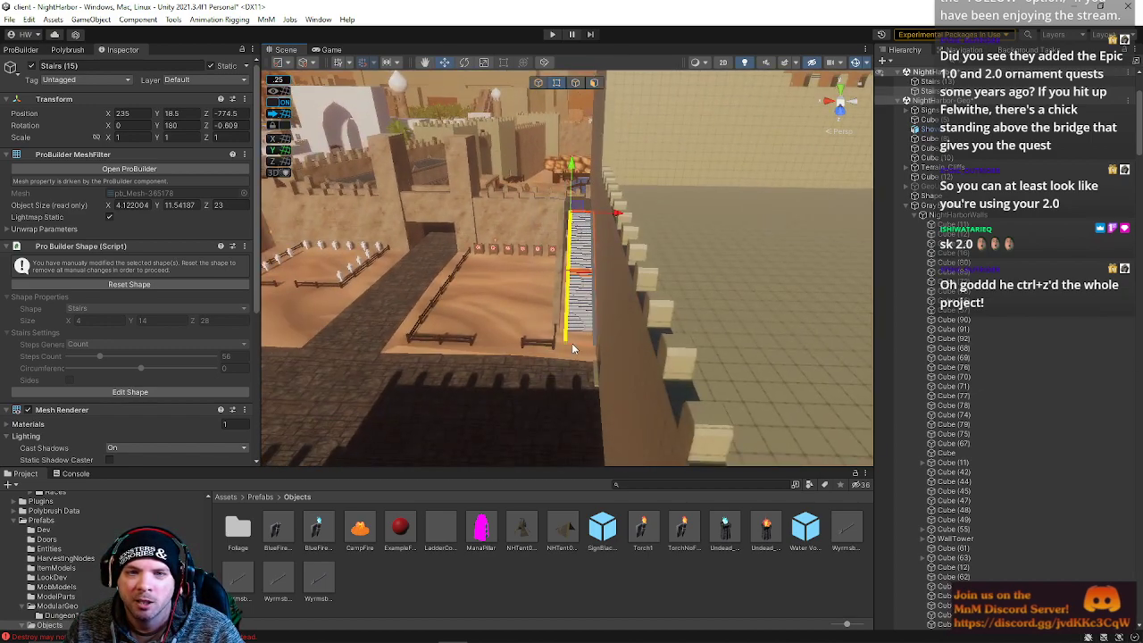
pyautogui.moveTo(615, 219); pyautogui.dragTo(612, 217)
pyautogui.press('w')
pyautogui.moveTo(579, 270); pyautogui.dragTo(596, 181, button='right')
pyautogui.moveTo(595, 178); pyautogui.dragTo(581, 176)
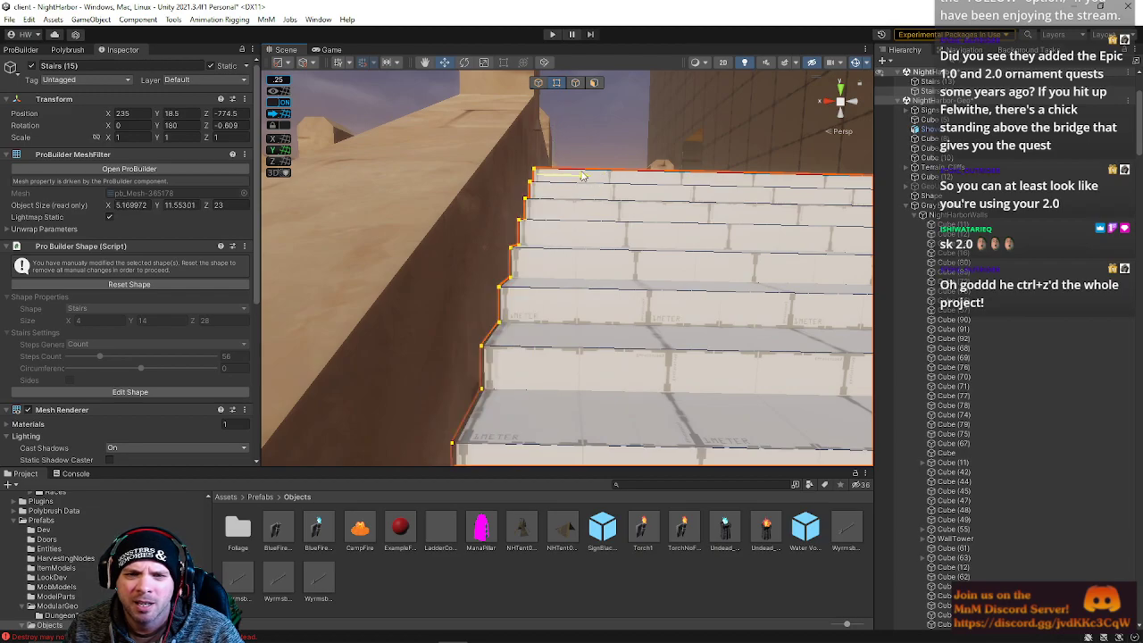
pyautogui.moveTo(694, 280); pyautogui.dragTo(703, 505, button='right')
pyautogui.moveTo(693, 376); pyautogui.dragTo(616, 83, button='right')
# Delete the five tread and riser faces where the copied stairs pass the upper walkway's edge.
pyautogui.click(595, 83)
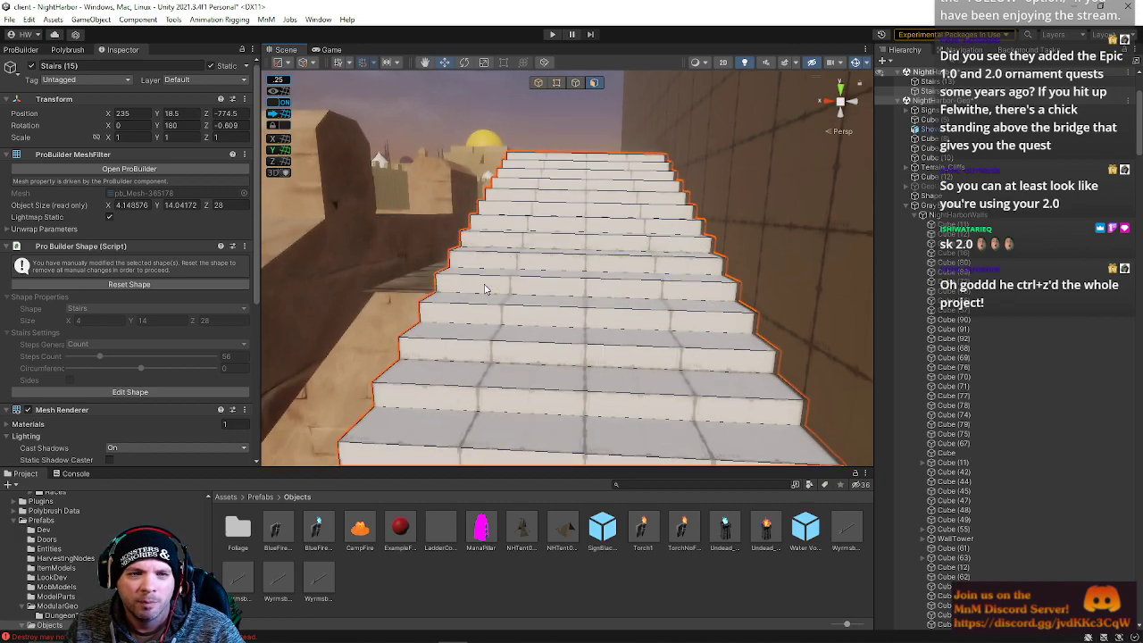
pyautogui.click(501, 277)
pyautogui.press('Delete')
pyautogui.click(491, 305)
pyautogui.press('Delete')
pyautogui.click(507, 261)
pyautogui.press('Delete')
pyautogui.click(507, 252)
pyautogui.press('Delete')
pyautogui.click(511, 244)
pyautogui.press('Delete')
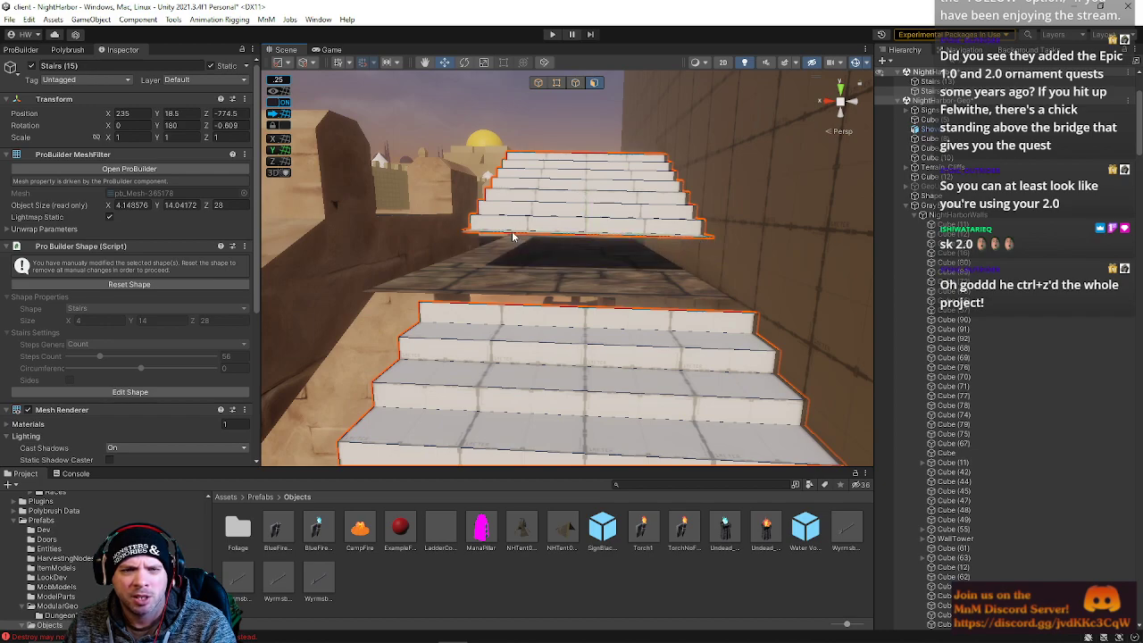
# Select all remaining tread and riser faces floating above the walkway and delete them.
pyautogui.moveTo(523, 243); pyautogui.dragTo(525, 288, button='right')
pyautogui.press('w')
pyautogui.click(507, 355)
pyautogui.keyDown('shift'); pyautogui.click(492, 326); pyautogui.keyUp('shift')
pyautogui.keyDown('shift'); pyautogui.click(490, 302); pyautogui.keyUp('shift')
pyautogui.keyDown('shift'); pyautogui.click(486, 272); pyautogui.keyUp('shift')
pyautogui.keyDown('shift'); pyautogui.click(483, 253); pyautogui.keyUp('shift')
pyautogui.keyDown('shift'); pyautogui.click(488, 235); pyautogui.keyUp('shift')
pyautogui.keyDown('shift'); pyautogui.click(487, 221); pyautogui.keyUp('shift')
pyautogui.keyDown('shift'); pyautogui.click(488, 208); pyautogui.keyUp('shift')
pyautogui.keyDown('shift'); pyautogui.click(487, 187); pyautogui.keyUp('shift')
pyautogui.keyDown('alt'); pyautogui.moveTo(497, 159); pyautogui.dragTo(512, 296); pyautogui.keyUp('alt')
pyautogui.keyDown('shift'); pyautogui.click(514, 312); pyautogui.keyUp('shift')
pyautogui.keyDown('shift'); pyautogui.click(515, 348); pyautogui.keyUp('shift')
pyautogui.keyDown('shift'); pyautogui.click(509, 334); pyautogui.keyUp('shift')
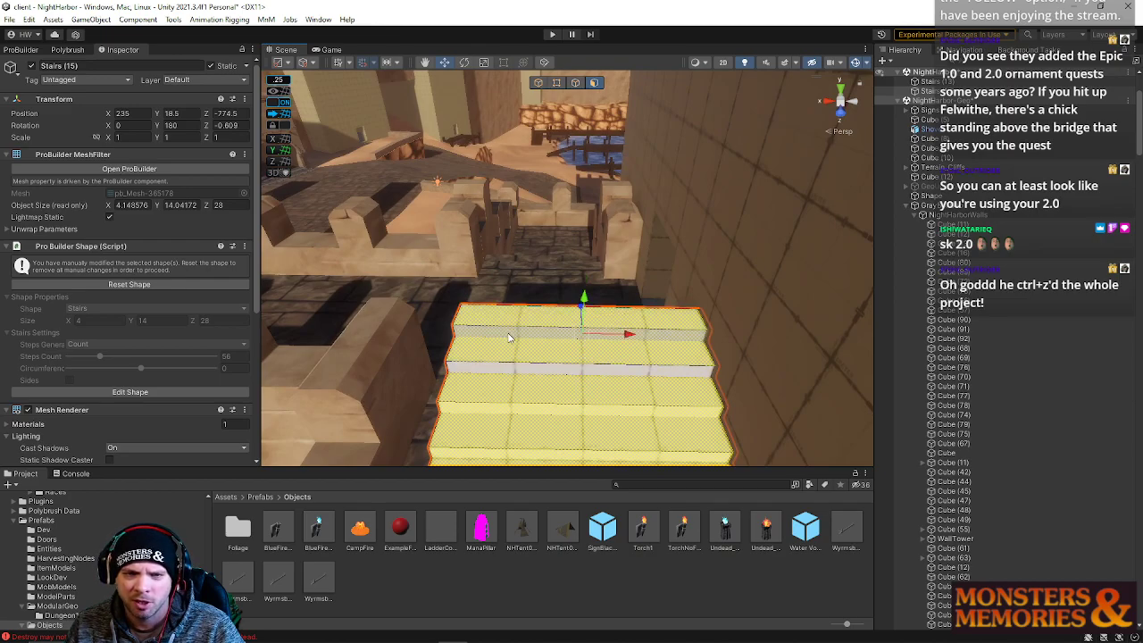
pyautogui.keyDown('shift'); pyautogui.click(510, 367); pyautogui.keyUp('shift')
pyautogui.press('BackSpace')
# Widen the shortened stairs by moving their side vertices to meet the low wall, and shift the stairs to Z -775.
pyautogui.moveTo(568, 448); pyautogui.dragTo(501, 107, button='right')
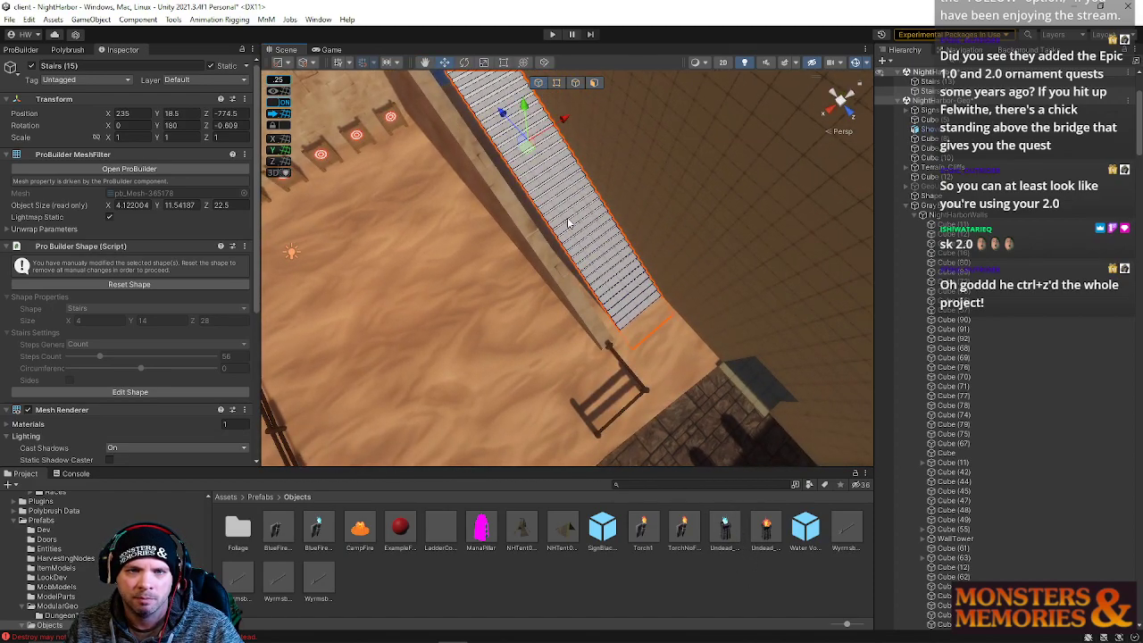
pyautogui.moveTo(515, 92); pyautogui.dragTo(501, 112, button='right')
pyautogui.moveTo(504, 85); pyautogui.dragTo(550, 387)
pyautogui.moveTo(586, 98); pyautogui.dragTo(574, 94)
pyautogui.moveTo(578, 95); pyautogui.dragTo(536, 154, button='right')
pyautogui.click(538, 83)
pyautogui.moveTo(547, 273); pyautogui.dragTo(375, 73, button='right')
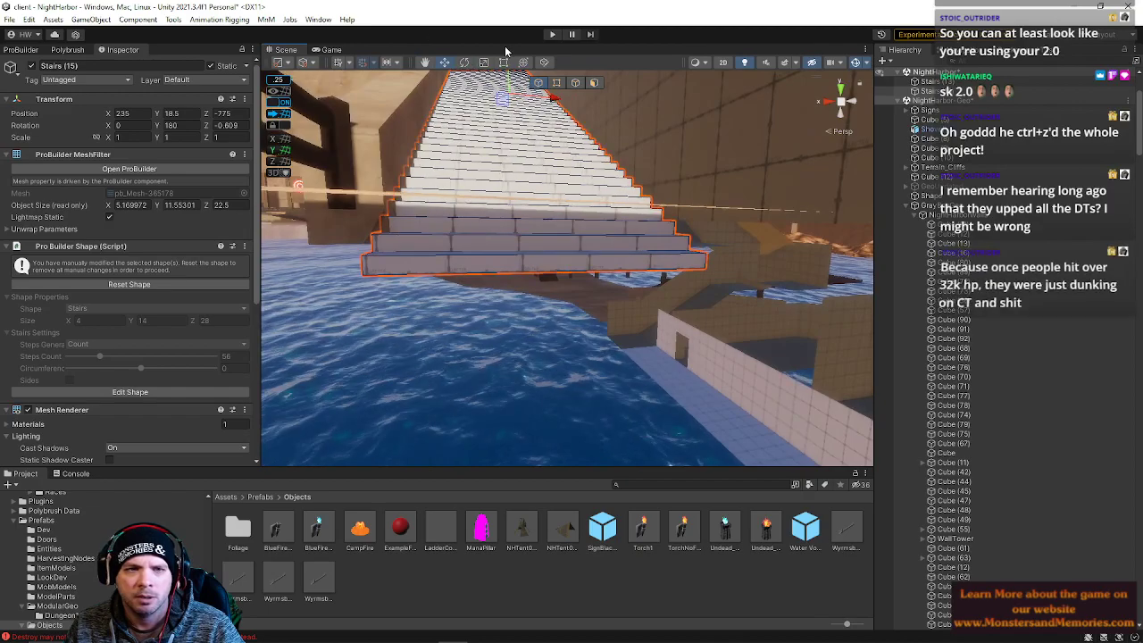
# Delete the lowest tread and riser faces of the stairs buried beneath the sand.
pyautogui.click(593, 82)
pyautogui.click(573, 271)
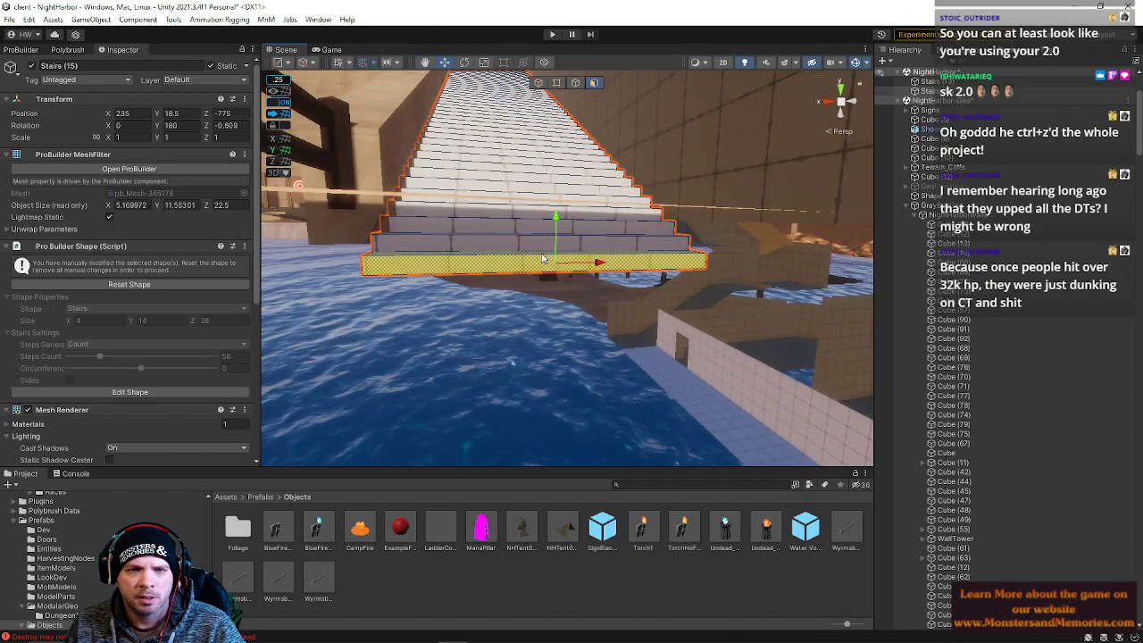
pyautogui.moveTo(502, 235); pyautogui.dragTo(484, 271, button='right')
pyautogui.moveTo(481, 217)
pyautogui.mouseDown(button='right')
pyautogui.moveTo(467, 170)
pyautogui.moveTo(480, 201)
pyautogui.mouseUp(button='right')
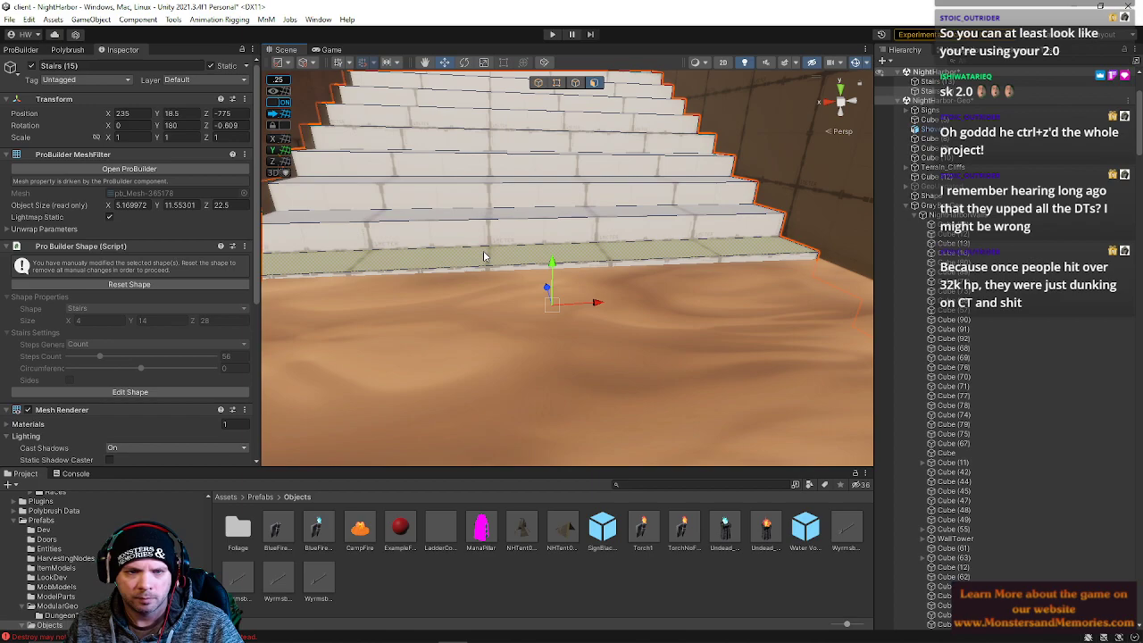
pyautogui.click(483, 250)
pyautogui.keyDown('shift'); pyautogui.click(483, 269); pyautogui.keyUp('shift')
pyautogui.press('BackSpace')
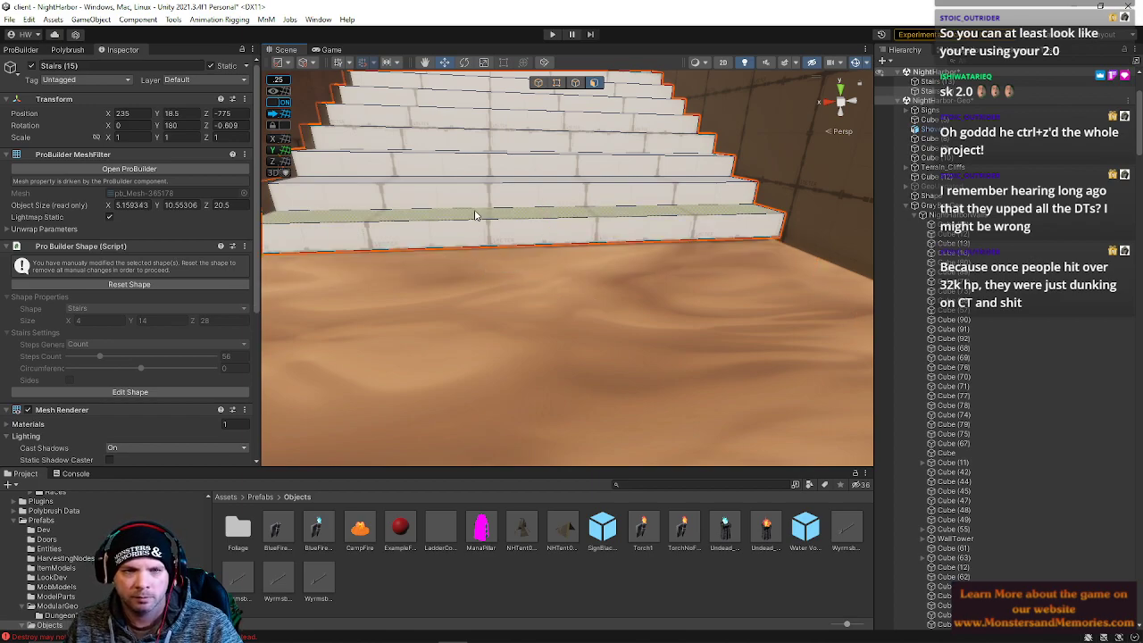
pyautogui.moveTo(479, 213); pyautogui.dragTo(469, 204, button='right')
# Undo the last face deletions, remove only the excess faces at the foot of the stairs, and return to object editing.
pyautogui.hotkey('ctrl', 'z')
pyautogui.hotkey('ctrl', 'z')
pyautogui.hotkey('ctrl', 'z')
pyautogui.hotkey('ctrl', 'z')
pyautogui.moveTo(493, 282)
pyautogui.mouseDown(button='right')
pyautogui.moveTo(483, 252)
pyautogui.moveTo(506, 243)
pyautogui.moveTo(498, 274)
pyautogui.mouseUp(button='right')
pyautogui.click(505, 243)
pyautogui.keyDown('shift'); pyautogui.click(523, 339); pyautogui.keyUp('shift')
pyautogui.press('Delete')
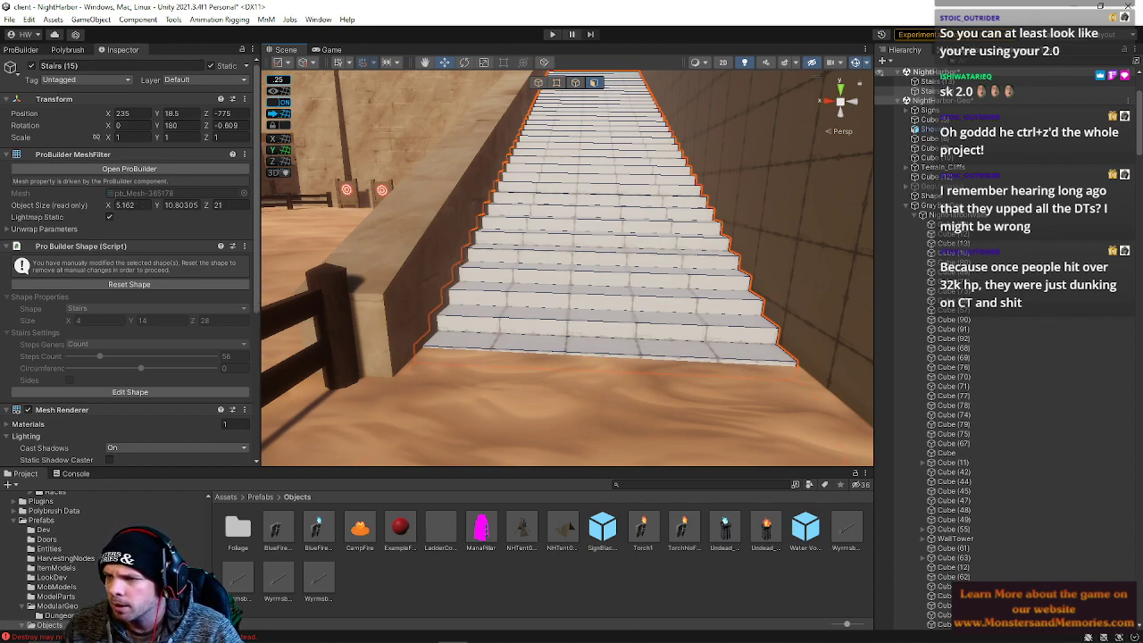
pyautogui.moveTo(766, 284); pyautogui.dragTo(556, 162, button='right')
pyautogui.click(540, 84)
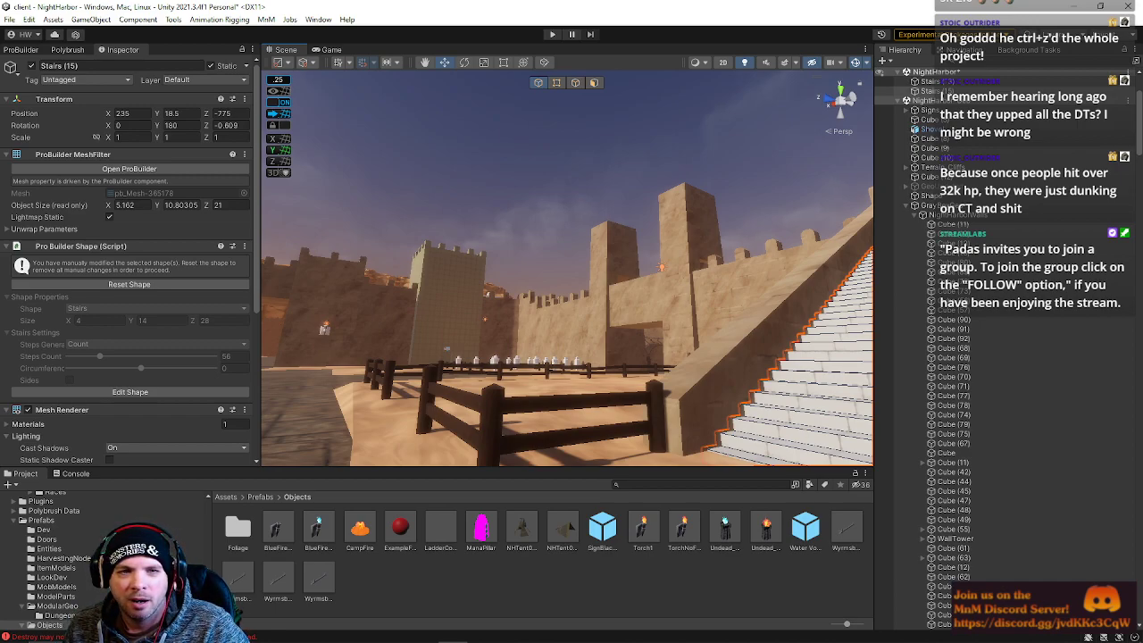
# Inspect both new staircases along the outer wall from the courtyard and the archery range.
pyautogui.click(528, 201)
pyautogui.moveTo(530, 202); pyautogui.dragTo(532, 319, button='right')
pyautogui.press('w')
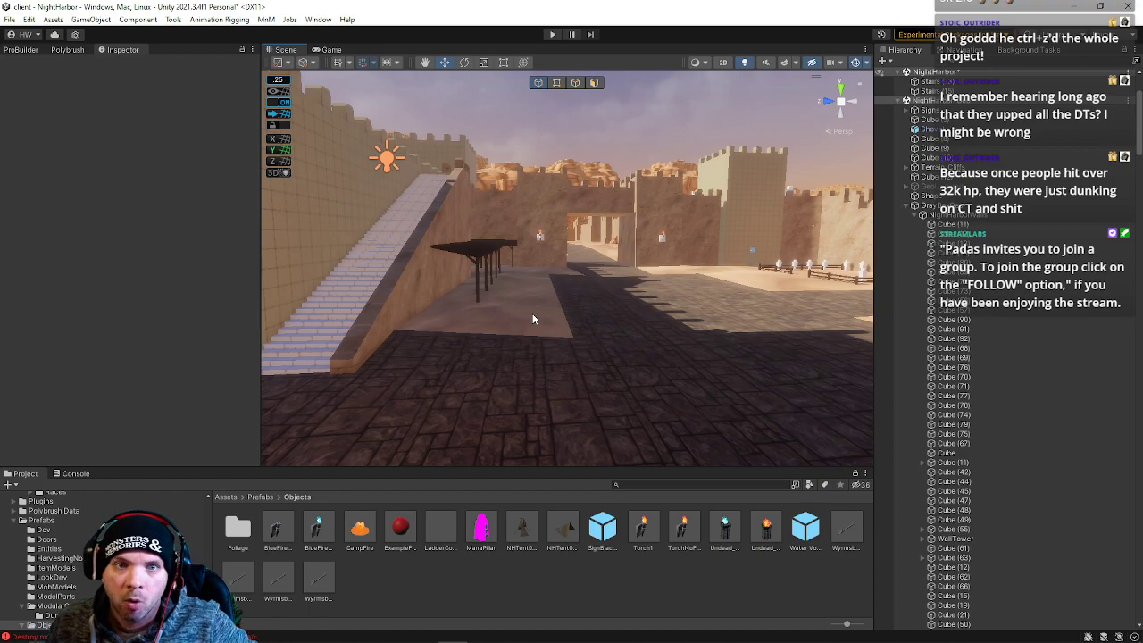
pyautogui.moveTo(628, 299); pyautogui.dragTo(556, 284, button='right')
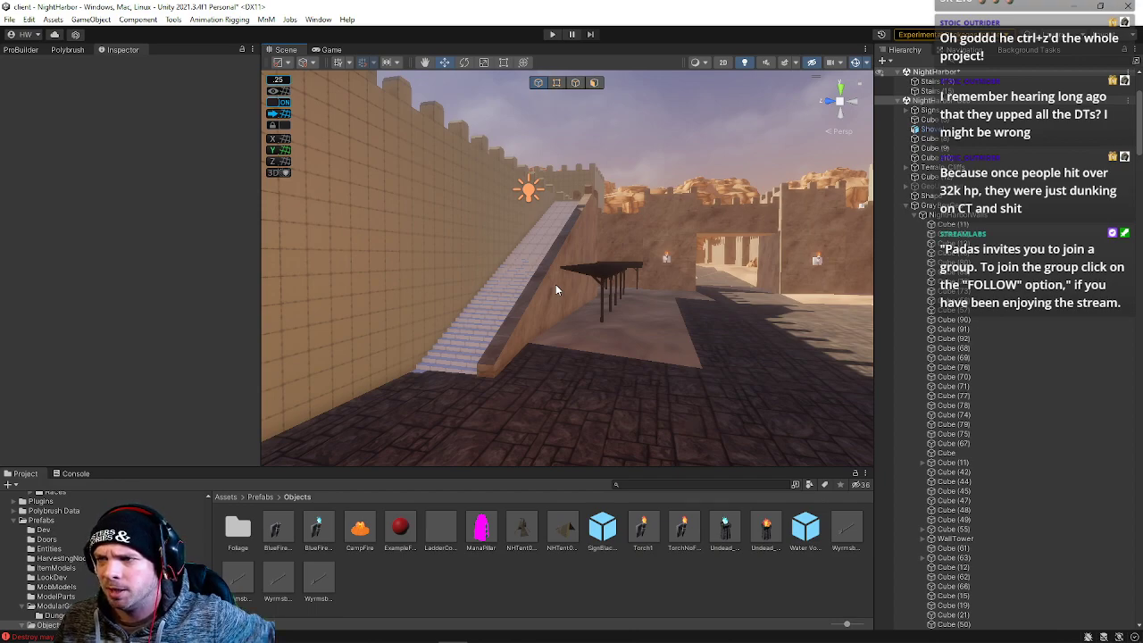
pyautogui.moveTo(542, 224); pyautogui.dragTo(960, 339, button='right')
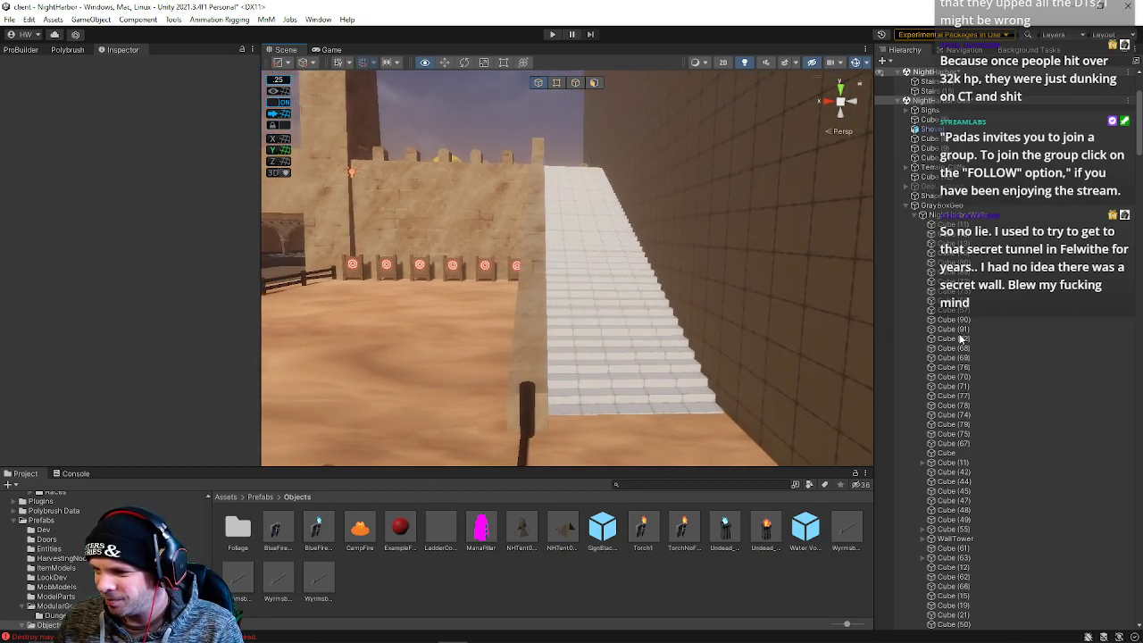
pyautogui.moveTo(961, 340); pyautogui.dragTo(961, 339, button='right')
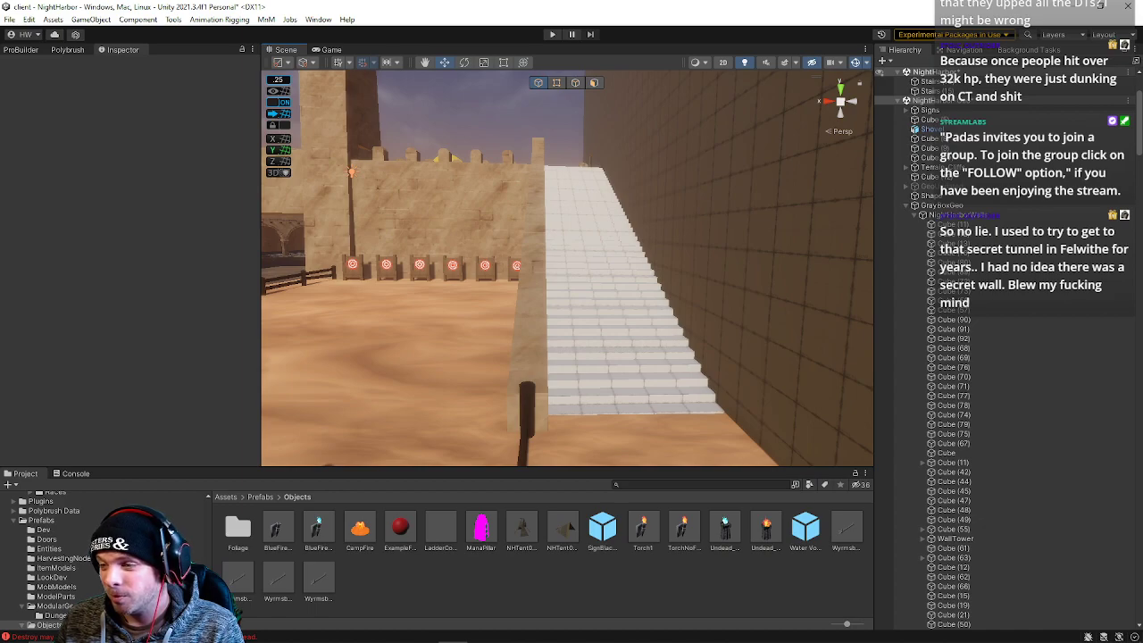
pyautogui.moveTo(816, 319); pyautogui.dragTo(521, 321, button='right')
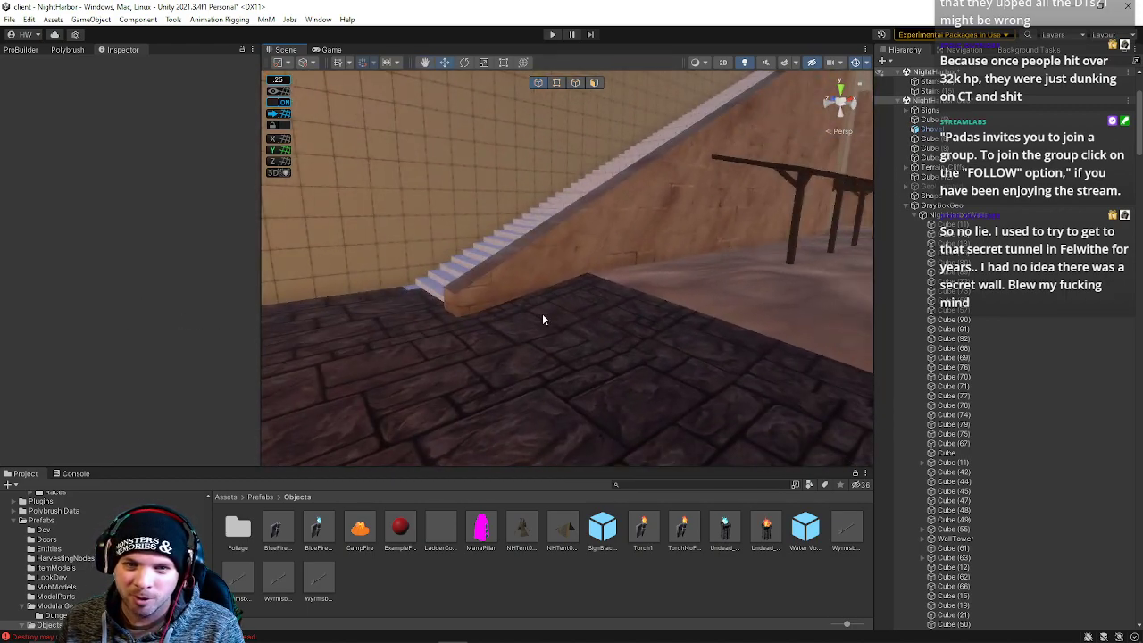
# Adjust the NH_GarrisonTerrain vertices at the foot of the tall courtyard staircase and along the end of its low wall.
pyautogui.click(592, 312)
pyautogui.moveTo(592, 311)
pyautogui.mouseDown(button='right')
pyautogui.moveTo(766, 332)
pyautogui.moveTo(610, 314)
pyautogui.mouseUp(button='right')
pyautogui.click(556, 82)
pyautogui.click(420, 245)
pyautogui.moveTo(416, 200); pyautogui.dragTo(418, 238)
pyautogui.moveTo(527, 254); pyautogui.dragTo(267, 279, button='right')
pyautogui.press('w')
pyautogui.press('s')
pyautogui.moveTo(673, 214); pyautogui.dragTo(674, 214)
pyautogui.moveTo(658, 275); pyautogui.dragTo(643, 252, button='right')
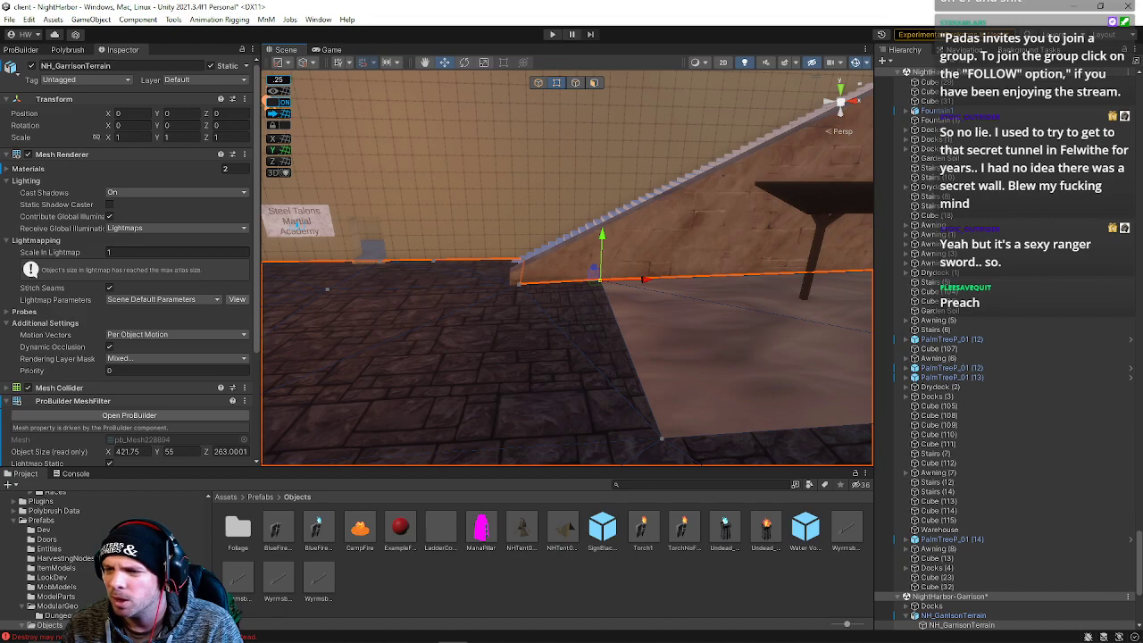
# Shift the row of terrain vertices running down the paved courtyard slightly along X.
pyautogui.moveTo(656, 349); pyautogui.dragTo(603, 326, button='right')
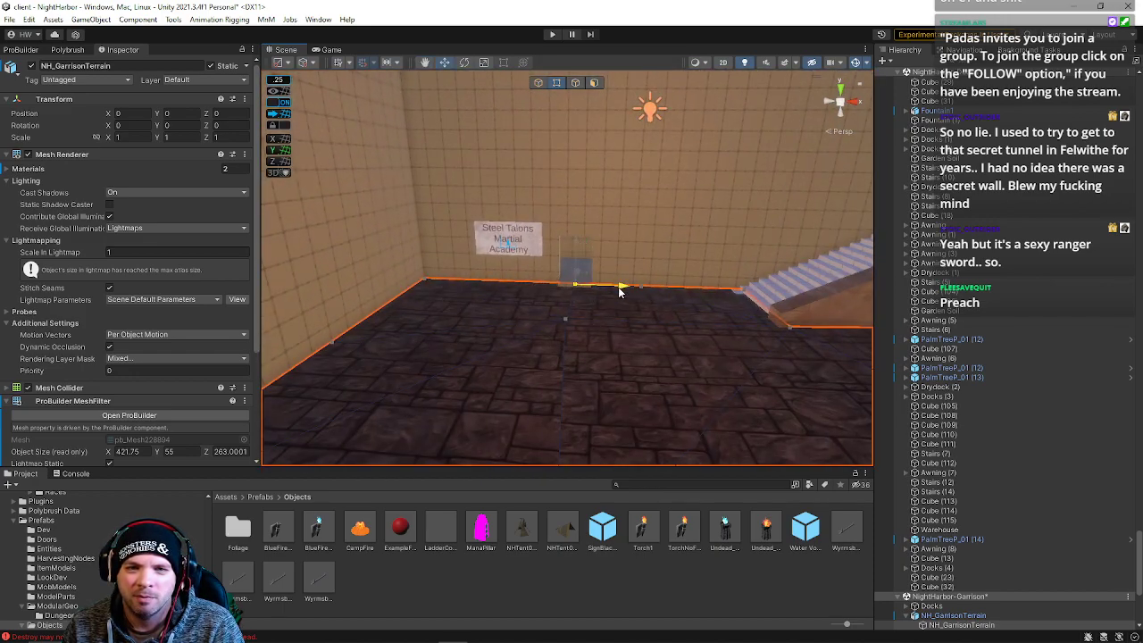
pyautogui.moveTo(598, 342); pyautogui.dragTo(605, 278, button='right')
pyautogui.click(563, 335)
pyautogui.moveTo(581, 224); pyautogui.dragTo(658, 391, button='right')
pyautogui.press('s')
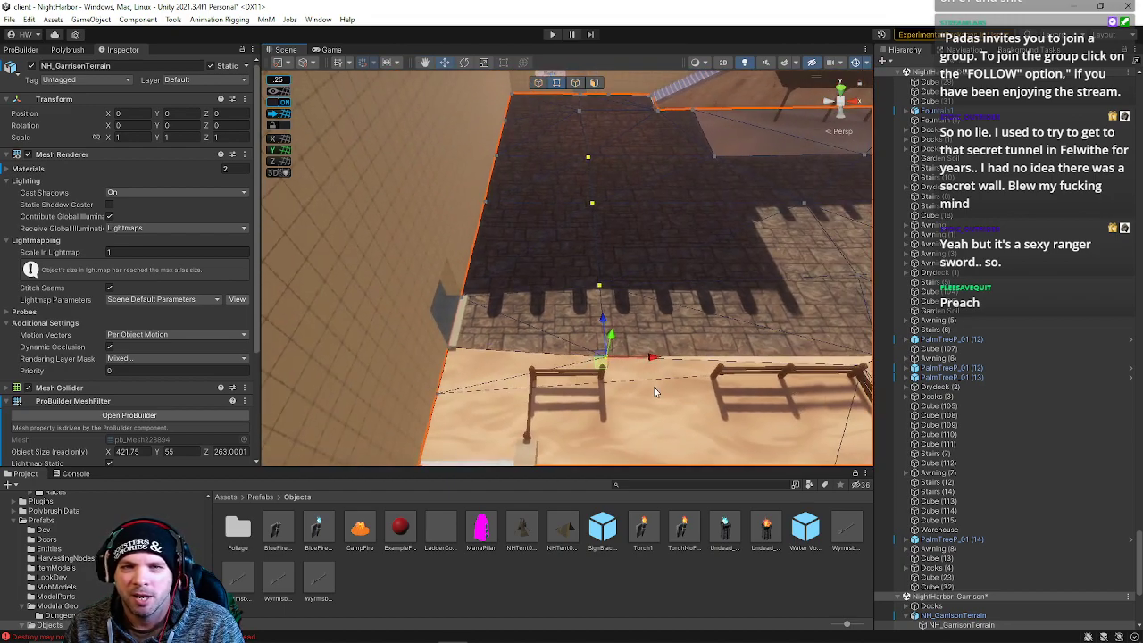
pyautogui.moveTo(652, 360); pyautogui.dragTo(639, 358)
# Move the terrain vertex against the outer wall along X to the foot of the stairs and collapse the vertices there.
pyautogui.moveTo(639, 358); pyautogui.dragTo(476, 294, button='right')
pyautogui.press('w')
pyautogui.click(466, 293)
pyautogui.press('s')
pyautogui.moveTo(446, 241); pyautogui.dragTo(645, 237)
pyautogui.moveTo(645, 242); pyautogui.dragTo(640, 294, button='right')
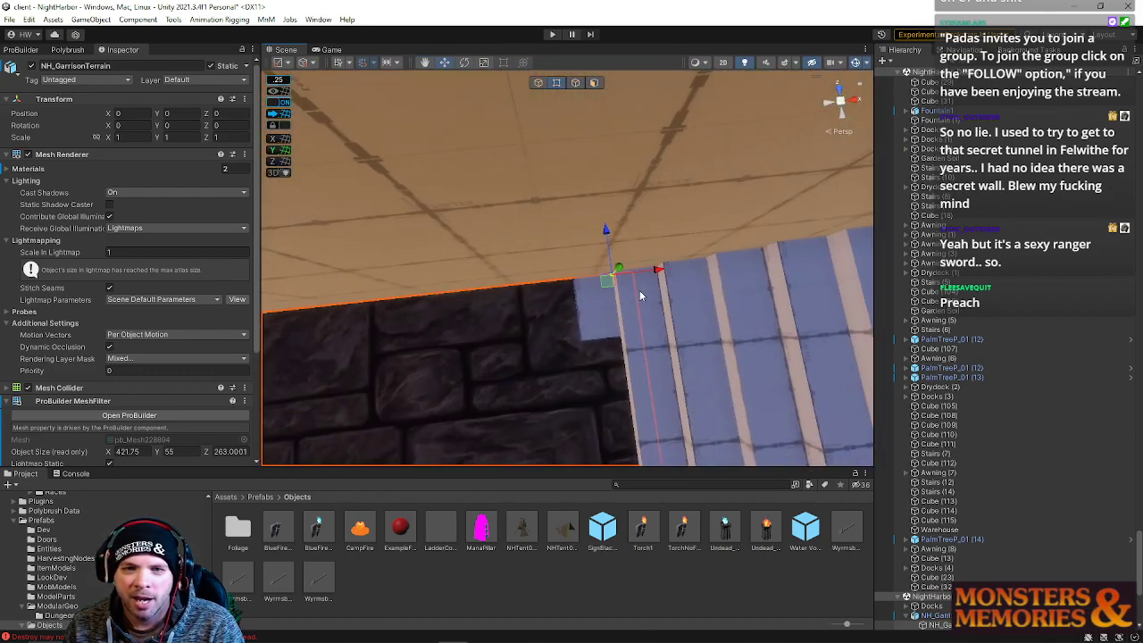
pyautogui.moveTo(593, 256); pyautogui.dragTo(659, 270)
pyautogui.hotkey('alt', 'c')
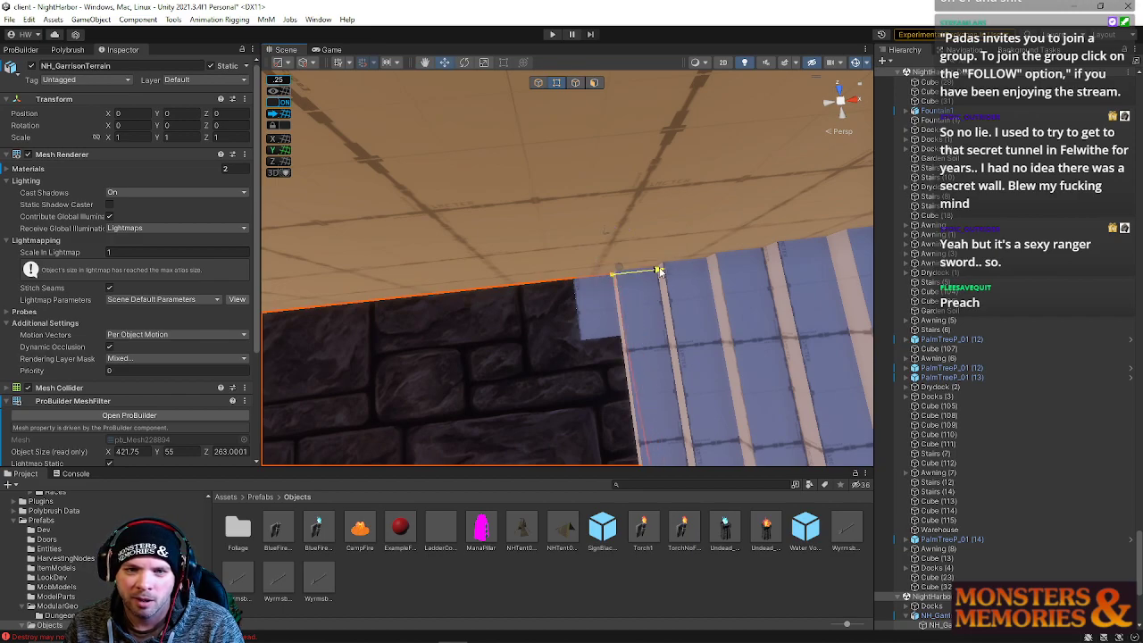
pyautogui.moveTo(590, 305); pyautogui.dragTo(572, 250, button='right')
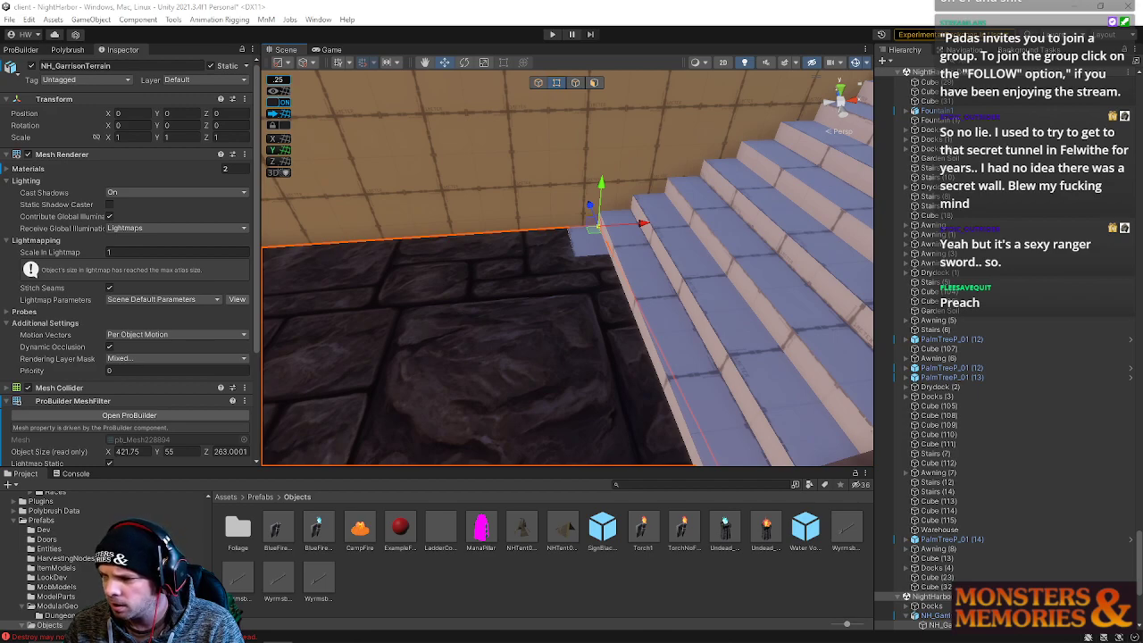
# Nudge the terrain vertex beside the low wall's foot along X, and check the staircase base from the courtyard.
pyautogui.moveTo(491, 200); pyautogui.dragTo(483, 190, button='right')
pyautogui.press('s')
pyautogui.click(657, 302)
pyautogui.moveTo(699, 302); pyautogui.dragTo(691, 304)
pyautogui.moveTo(691, 304); pyautogui.dragTo(646, 289, button='right')
pyautogui.press('s')
pyautogui.keyDown('alt'); pyautogui.moveTo(649, 287); pyautogui.dragTo(602, 389); pyautogui.keyUp('alt')
pyautogui.click(531, 340)
pyautogui.keyDown('alt'); pyautogui.moveTo(563, 328); pyautogui.dragTo(632, 384); pyautogui.keyUp('alt')
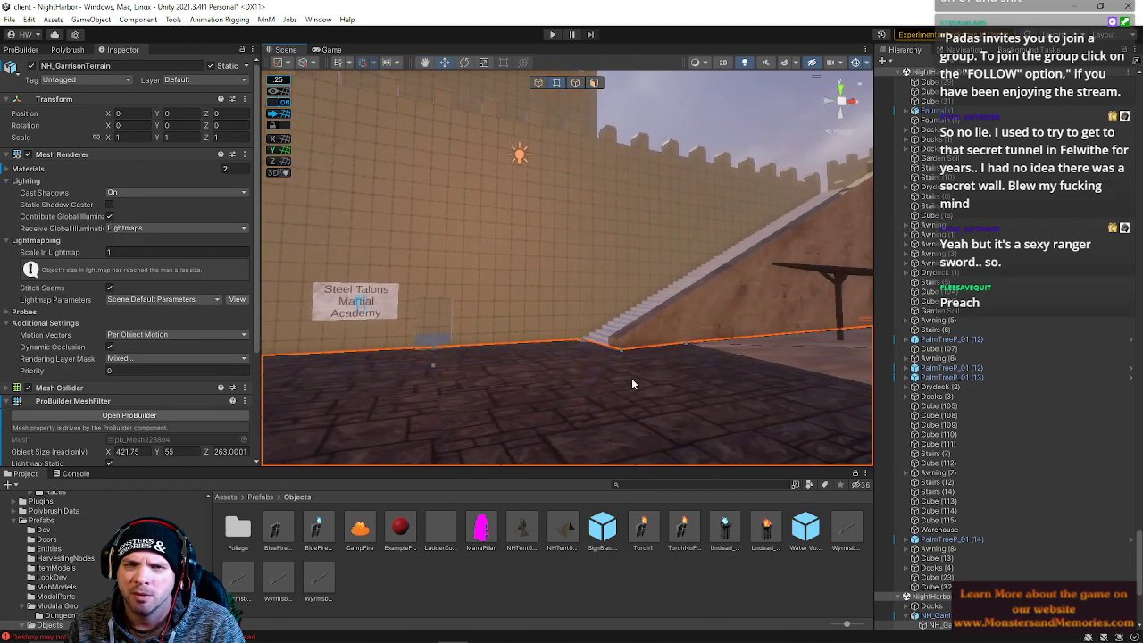
# Enter the room behind the outer wall and select Cube (19)'s wall faces beside its opening for adjustment.
pyautogui.click(647, 107)
pyautogui.moveTo(647, 107); pyautogui.dragTo(623, 278, button='right')
pyautogui.press('s')
pyautogui.press('w')
pyautogui.press('s')
pyautogui.press('w')
pyautogui.press('s')
pyautogui.click(529, 239)
pyautogui.press('w')
pyautogui.click(627, 282)
pyautogui.click(595, 86)
pyautogui.click(666, 233)
pyautogui.moveTo(605, 203); pyautogui.dragTo(554, 209)
pyautogui.click(686, 215)
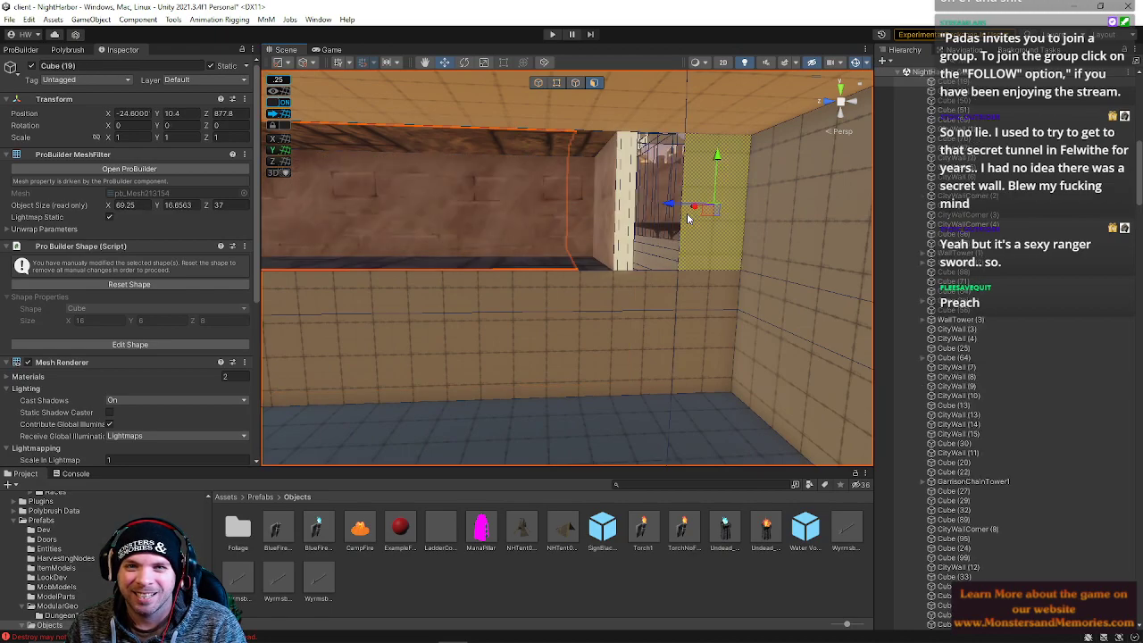
# Select the vertical edges beside the room's opening, then inspect the room and the outer wall and clear the selection.
pyautogui.keyDown('shift'); pyautogui.click(646, 92); pyautogui.keyUp('shift')
pyautogui.click(575, 83)
pyautogui.click(679, 261)
pyautogui.keyDown('shift'); pyautogui.click(682, 288); pyautogui.keyUp('shift')
pyautogui.keyDown('shift'); pyautogui.click(677, 354); pyautogui.keyUp('shift')
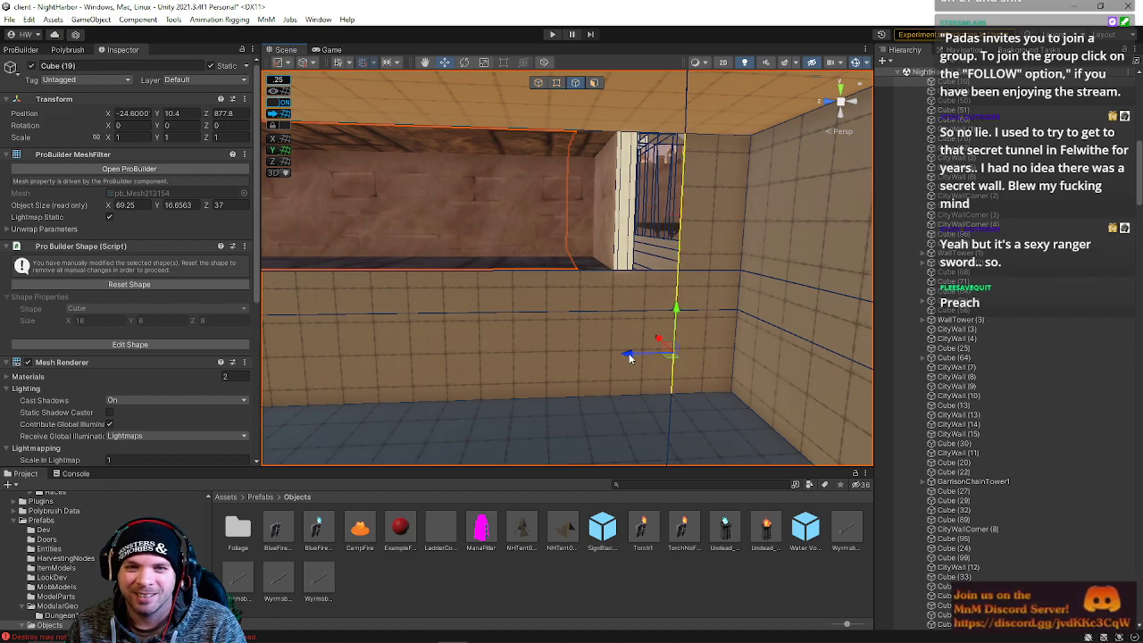
pyautogui.moveTo(618, 313); pyautogui.dragTo(337, 278, button='right')
pyautogui.moveTo(516, 223); pyautogui.dragTo(402, 239, button='right')
pyautogui.moveTo(156, 244); pyautogui.dragTo(206, 218, button='right')
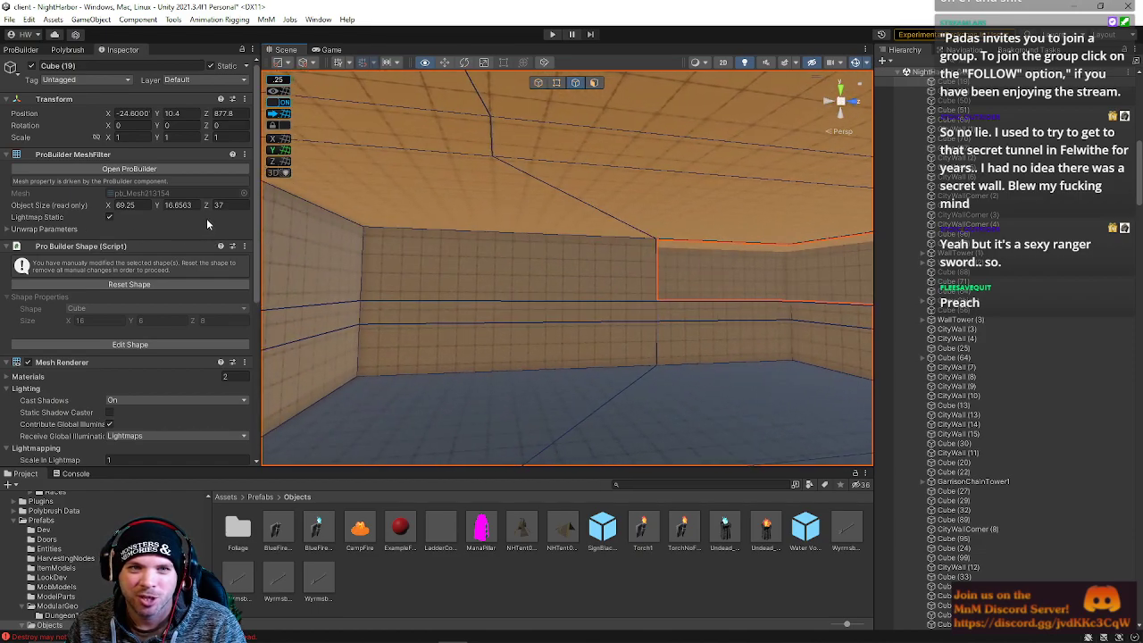
pyautogui.moveTo(554, 270); pyautogui.dragTo(666, 215, button='right')
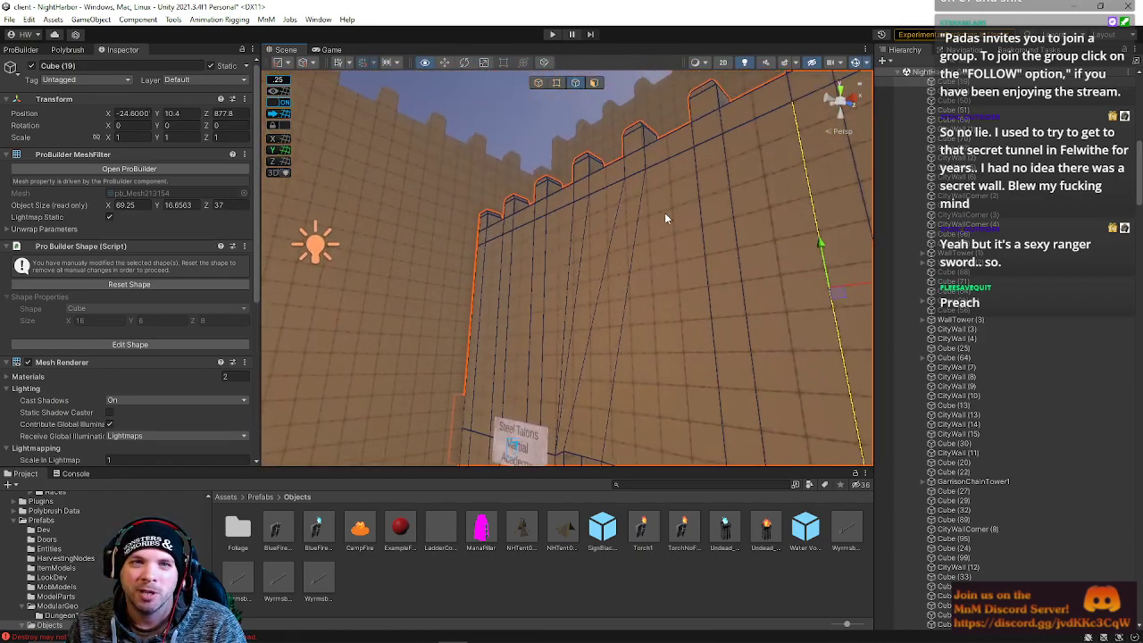
pyautogui.click(472, 114)
# Delete the leftover lowest tread faces at the foot of the tall courtyard stairs.
pyautogui.moveTo(473, 115); pyautogui.dragTo(676, 181, button='right')
pyautogui.press('a')
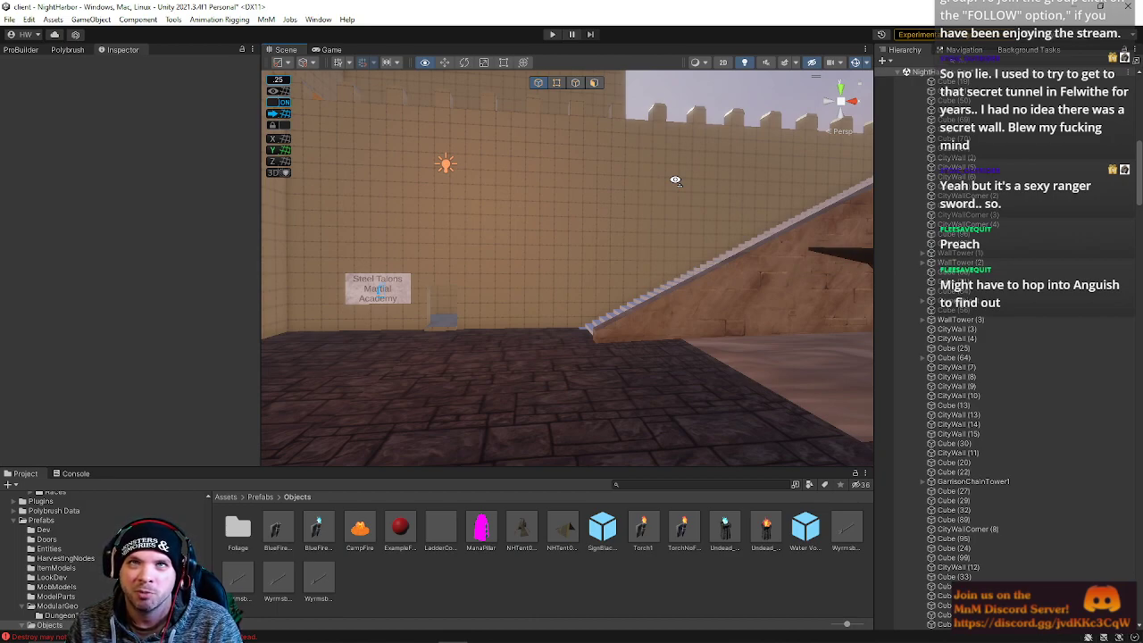
pyautogui.moveTo(676, 181); pyautogui.dragTo(794, 261, button='right')
pyautogui.press('d')
pyautogui.press('a')
pyautogui.press('e')
pyautogui.click(630, 266)
pyautogui.moveTo(560, 294); pyautogui.dragTo(604, 113, button='right')
pyautogui.press('w')
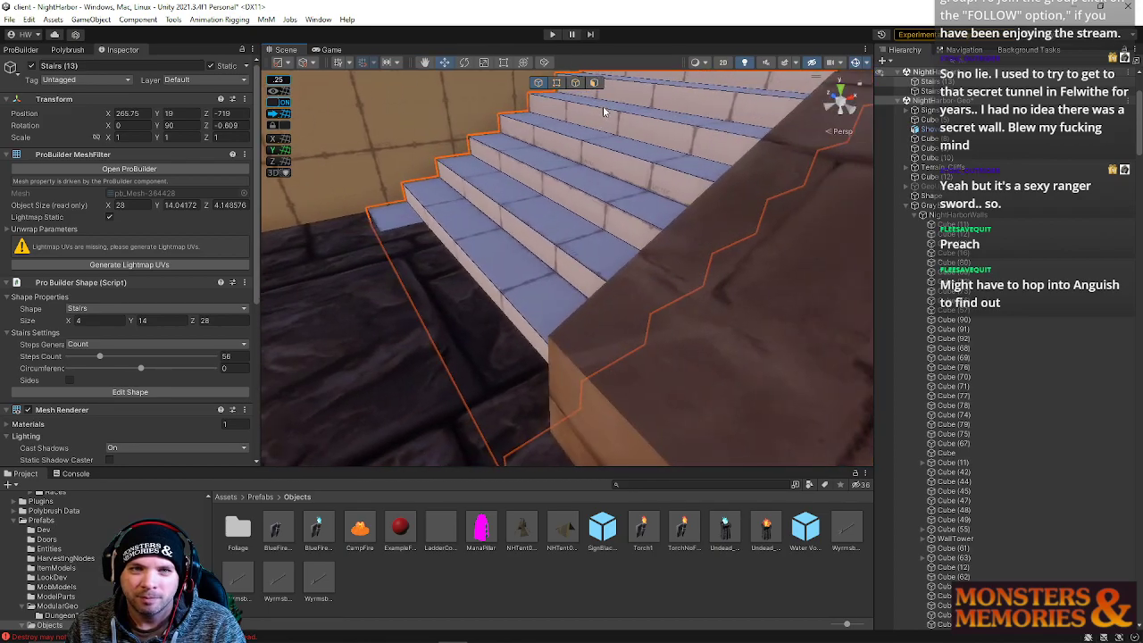
pyautogui.moveTo(406, 217)
pyautogui.mouseDown(button='right')
pyautogui.moveTo(397, 186)
pyautogui.moveTo(487, 125)
pyautogui.moveTo(425, 221)
pyautogui.mouseUp(button='right')
pyautogui.click(459, 151)
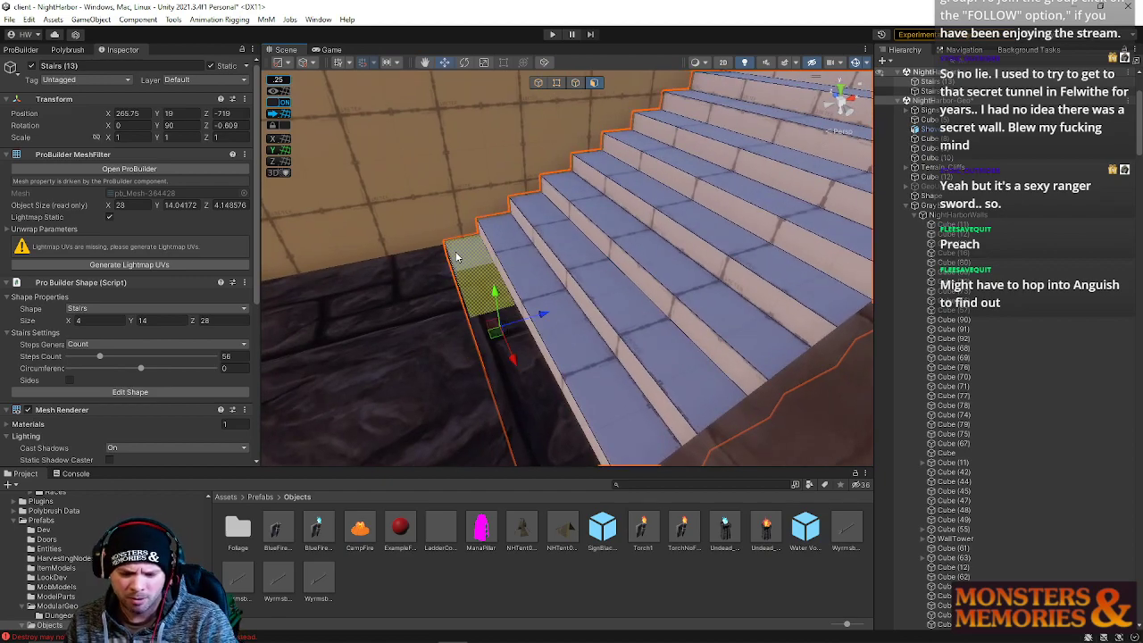
pyautogui.press('Delete')
# Adjust the terrain's corner vertex against the outer wall to meet the new lowest step.
pyautogui.moveTo(459, 255); pyautogui.dragTo(620, 250, button='right')
pyautogui.click(619, 250)
pyautogui.press('h')
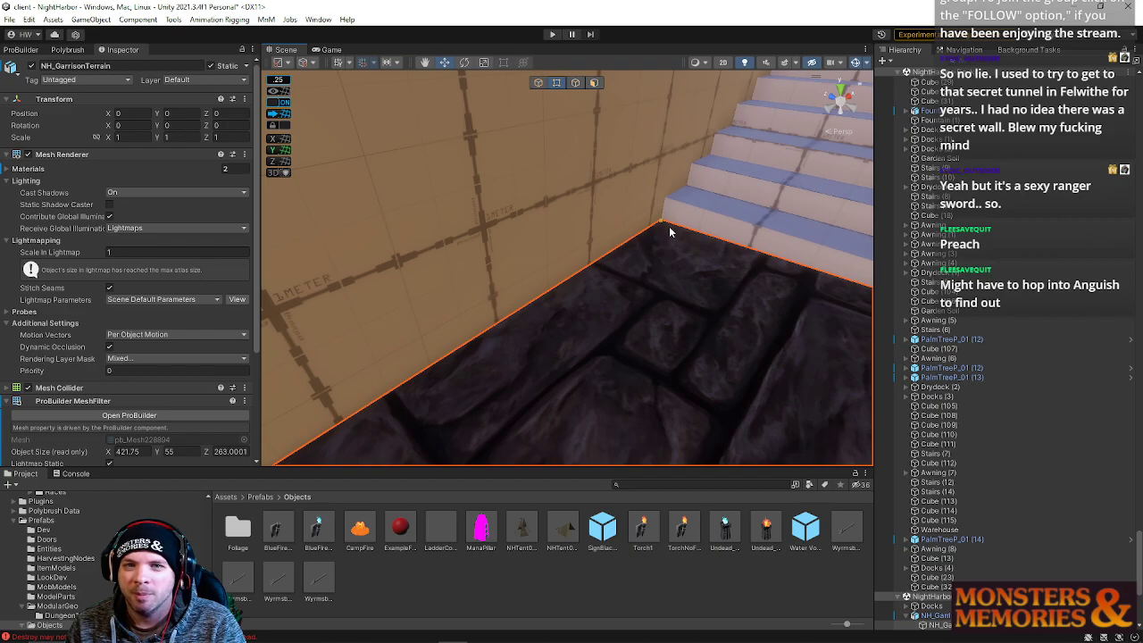
pyautogui.moveTo(669, 188)
pyautogui.mouseDown()
pyautogui.moveTo(674, 170)
pyautogui.moveTo(672, 191)
pyautogui.mouseUp()
# Widen the tall stairs by moving all their low-wall side vertices outward against the low wall.
pyautogui.moveTo(673, 191); pyautogui.dragTo(582, 201, button='right')
pyautogui.click(597, 284)
pyautogui.moveTo(599, 293); pyautogui.dragTo(747, 248, button='right')
pyautogui.moveTo(599, 333); pyautogui.dragTo(596, 128, button='right')
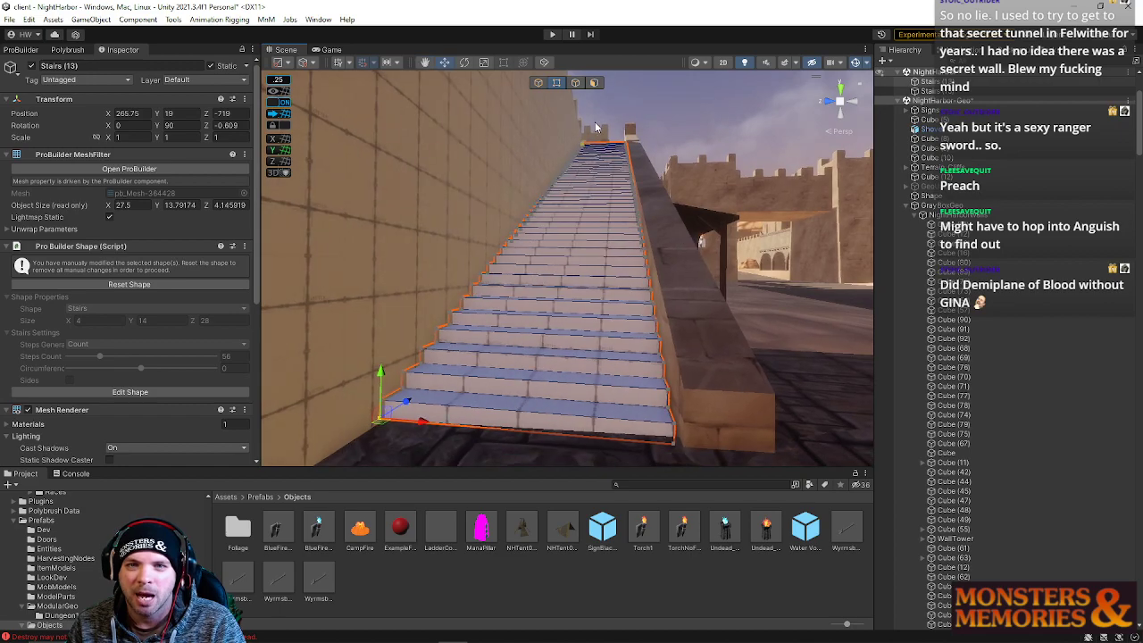
pyautogui.click(659, 322)
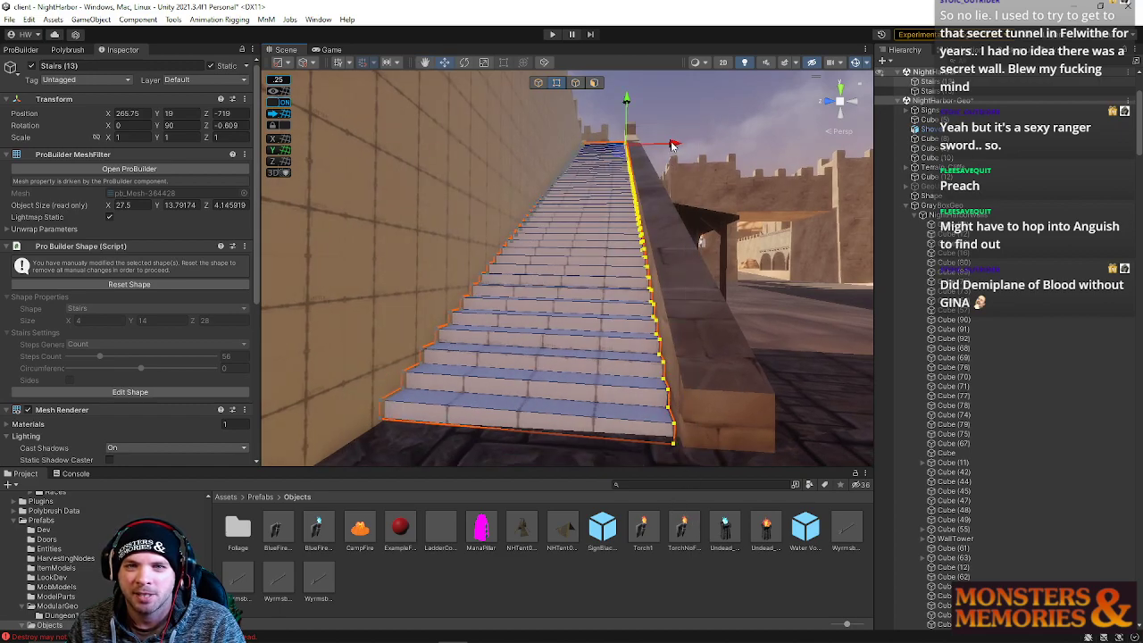
pyautogui.moveTo(678, 154); pyautogui.dragTo(672, 151)
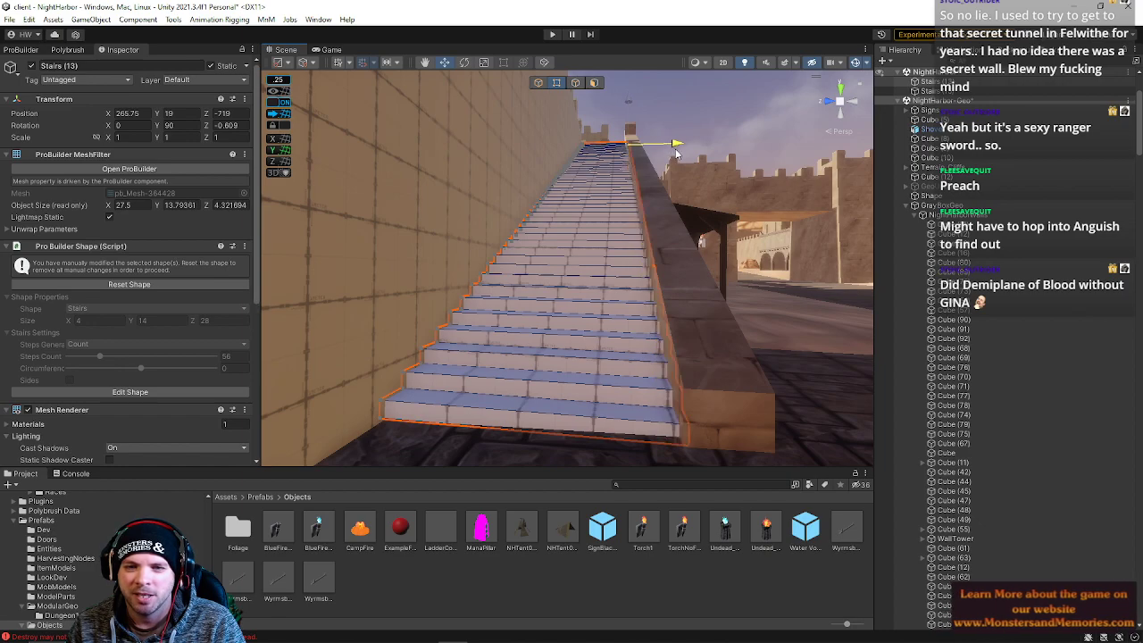
# Fit the stairs' outer-wall side vertices against the wall, making the stairs about 4.4 wide, and return to object editing.
pyautogui.moveTo(582, 216); pyautogui.dragTo(575, 266, button='right')
pyautogui.moveTo(565, 95); pyautogui.dragTo(599, 454)
pyautogui.moveTo(600, 454); pyautogui.dragTo(588, 423, button='right')
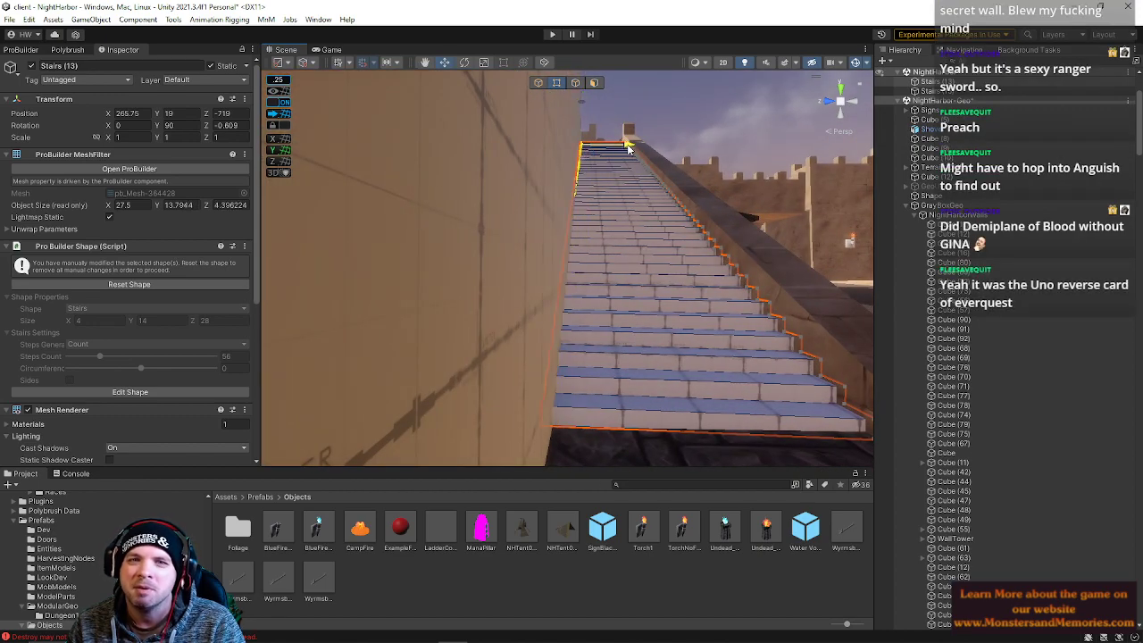
pyautogui.moveTo(603, 269); pyautogui.dragTo(601, 255, button='right')
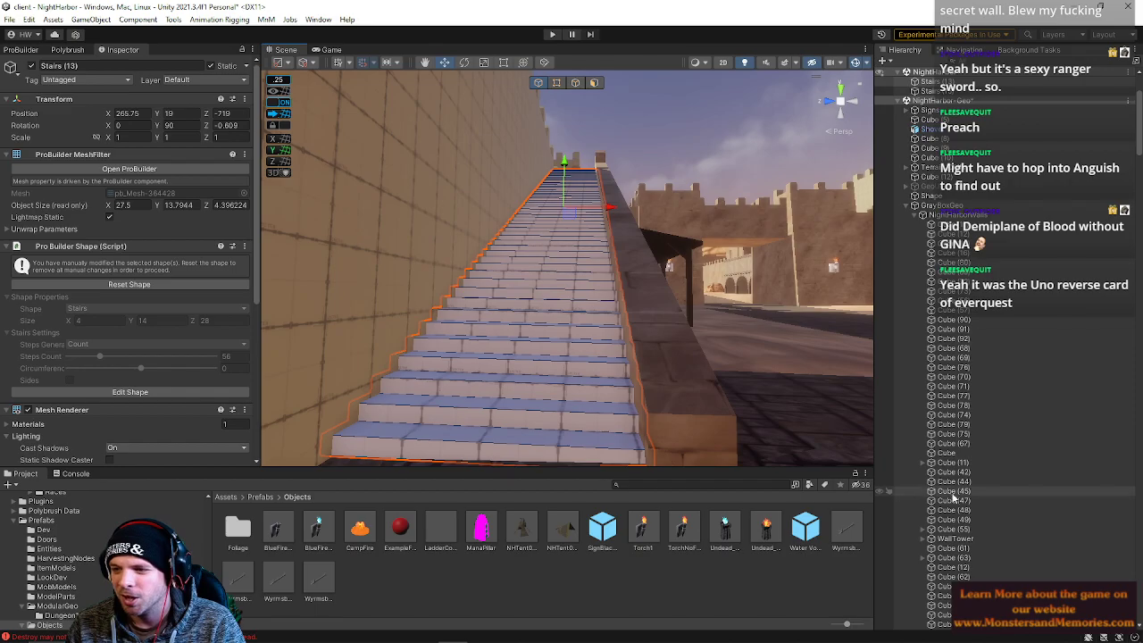
# Select all faces of the tall courtyard stairs and give them the sandstone material.
pyautogui.moveTo(577, 296); pyautogui.dragTo(607, 80, button='right')
pyautogui.moveTo(607, 179); pyautogui.dragTo(650, 253, button='right')
pyautogui.moveTo(499, 126); pyautogui.dragTo(584, 389)
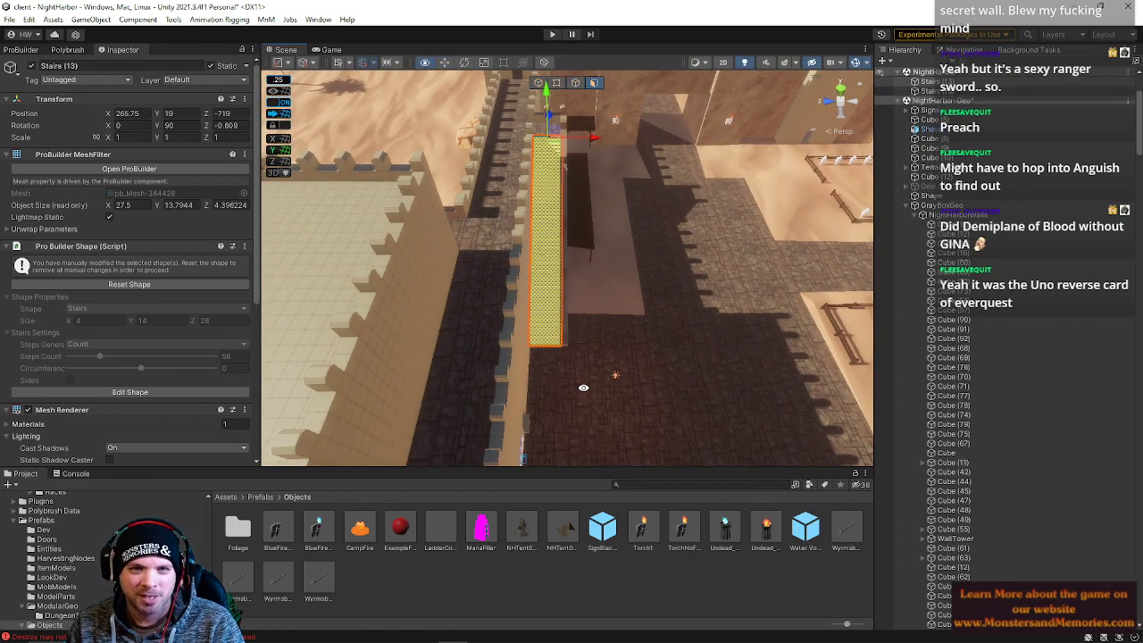
pyautogui.scroll(6, 564, 289)
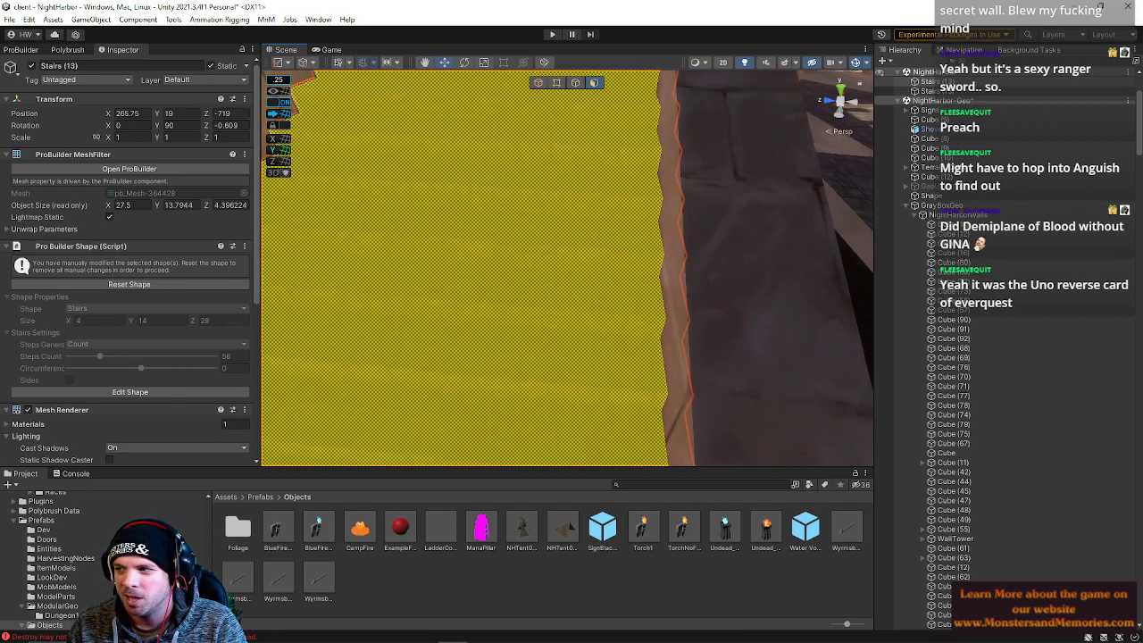
# Select every face of the archery range stairs and give them the same sandstone material.
pyautogui.moveTo(652, 328); pyautogui.dragTo(552, 231, button='right')
pyautogui.click(621, 162)
pyautogui.click(581, 235)
pyautogui.hotkey('ctrl', 'a')
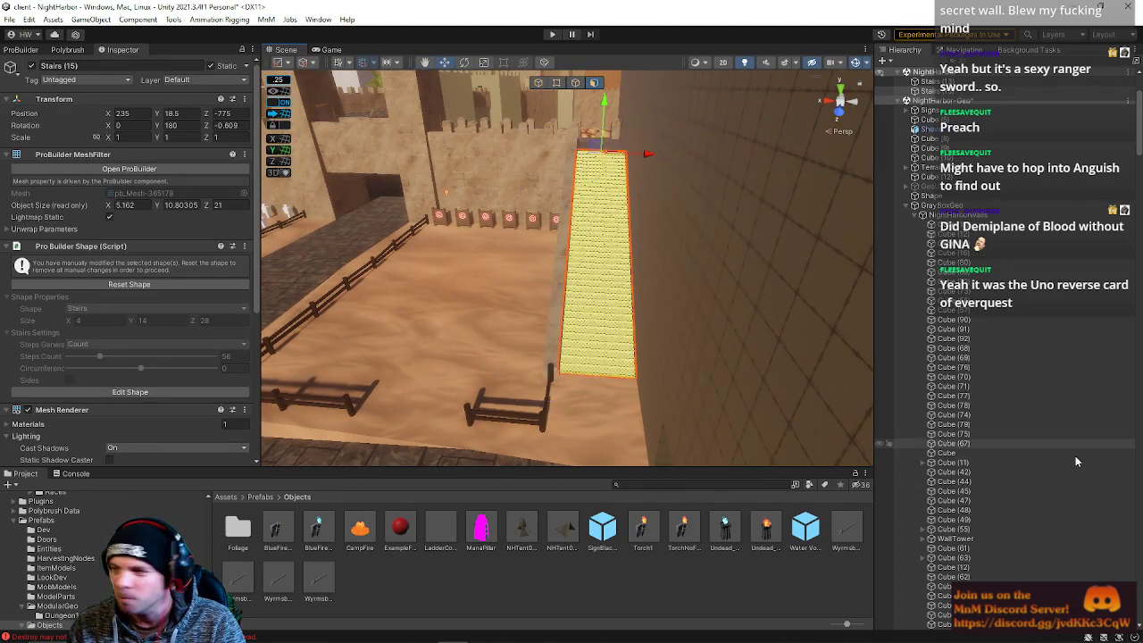
pyautogui.moveTo(537, 339); pyautogui.dragTo(544, 304, button='right')
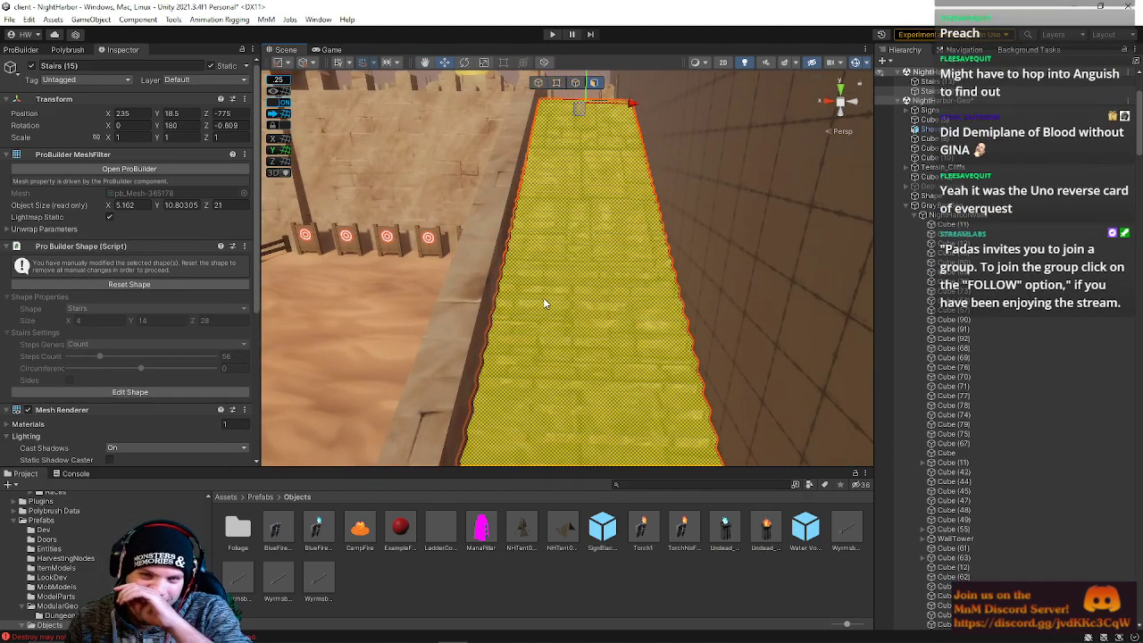
# Delete the overhang's underside face and the dark stone ledge face of CityWall (7) inside the room.
pyautogui.moveTo(667, 422); pyautogui.dragTo(228, 307, button='right')
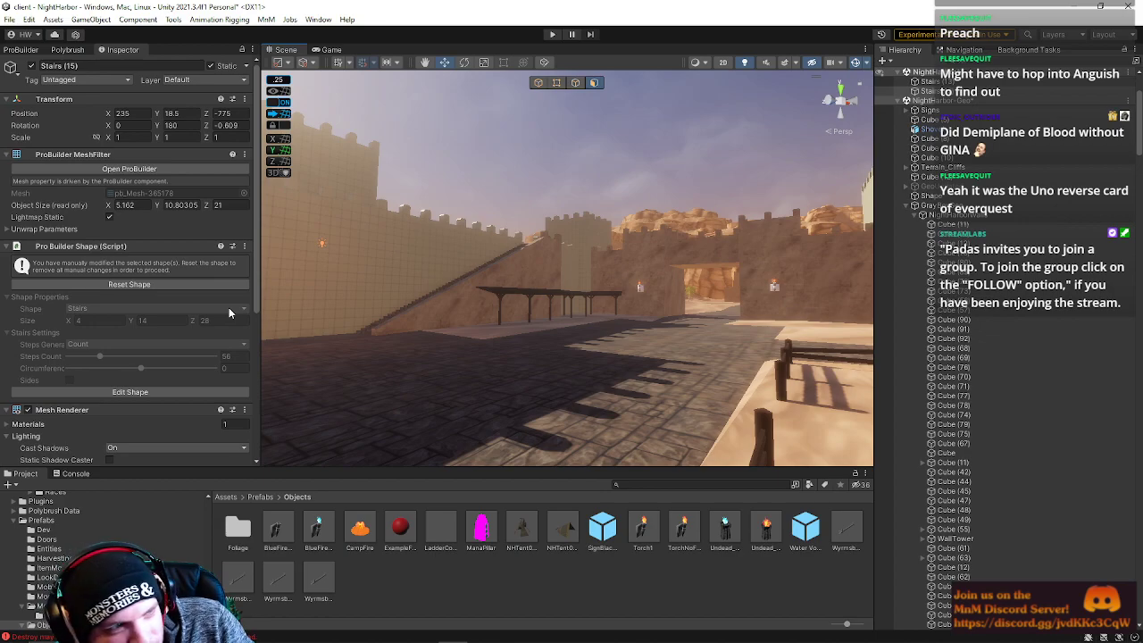
pyautogui.moveTo(302, 278); pyautogui.dragTo(398, 277, button='right')
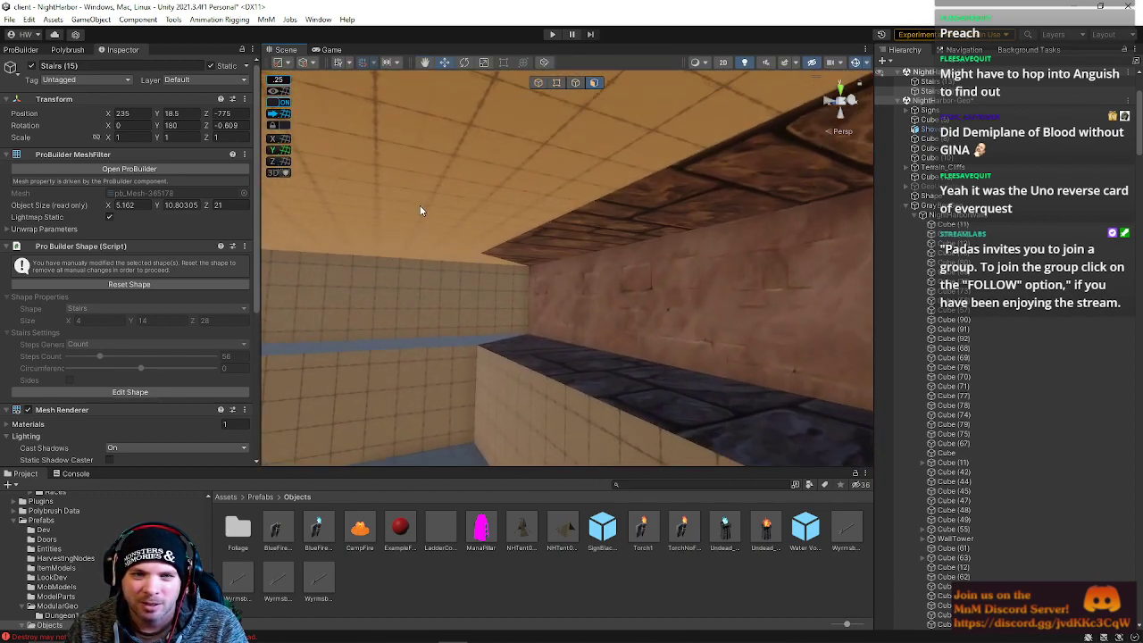
pyautogui.click(585, 238)
pyautogui.click(581, 242)
pyautogui.press('BackSpace')
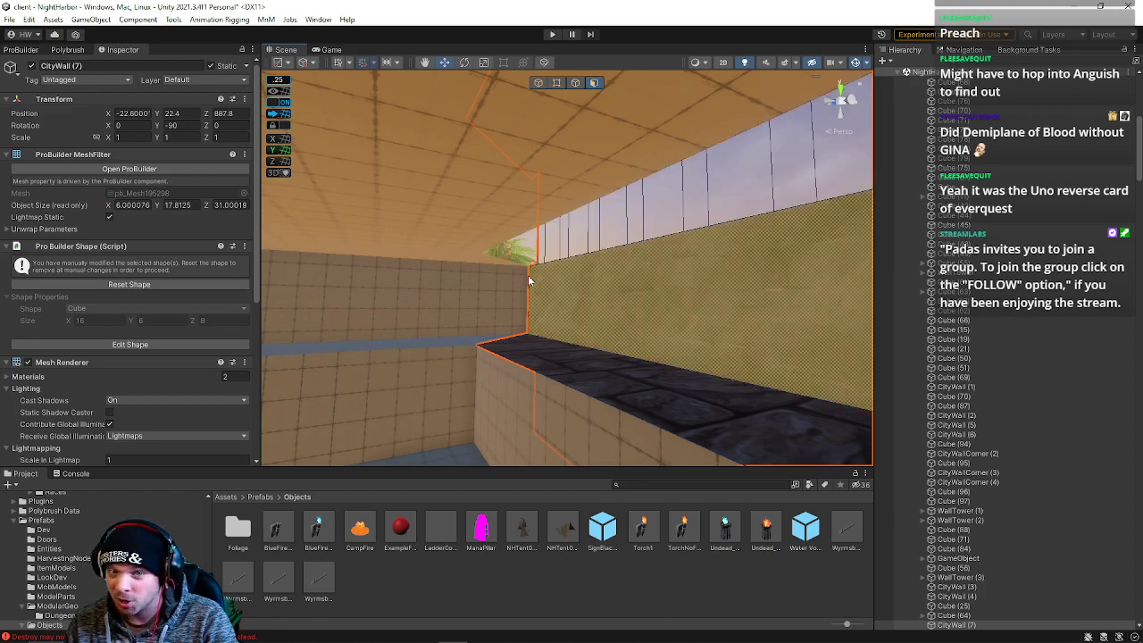
pyautogui.click(530, 351)
pyautogui.click(582, 378)
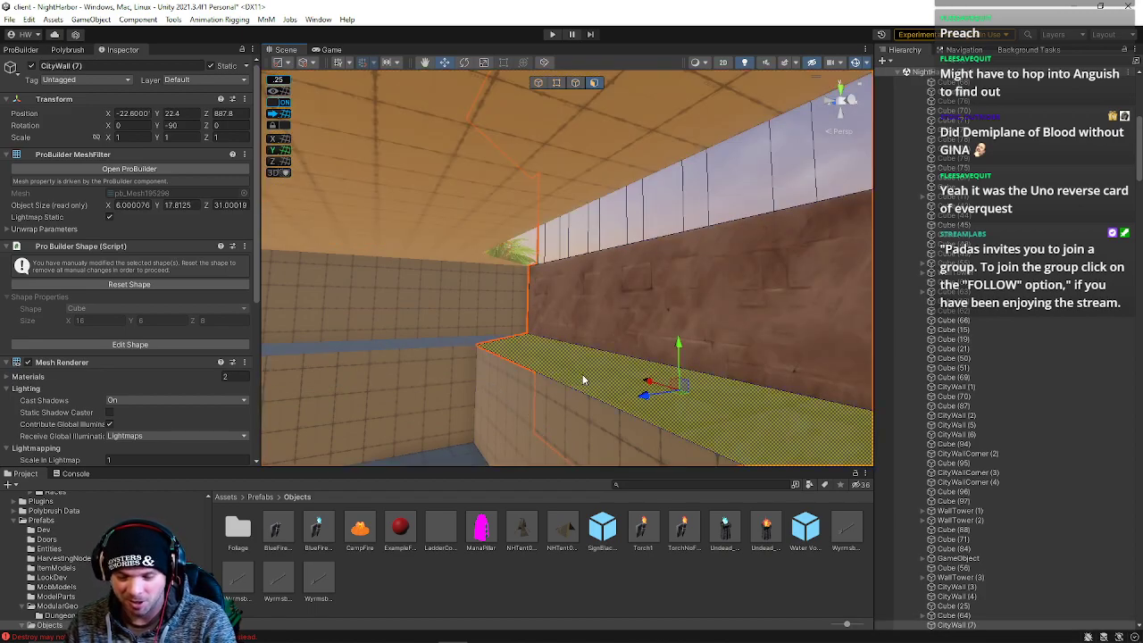
pyautogui.press('BackSpace')
# Extend the blue ledge of CityWall (8) across the gap to the far wall, bringing its Z size to about 28.
pyautogui.moveTo(583, 378); pyautogui.dragTo(507, 370, button='right')
pyautogui.click(483, 308)
pyautogui.moveTo(483, 308); pyautogui.dragTo(503, 332, button='right')
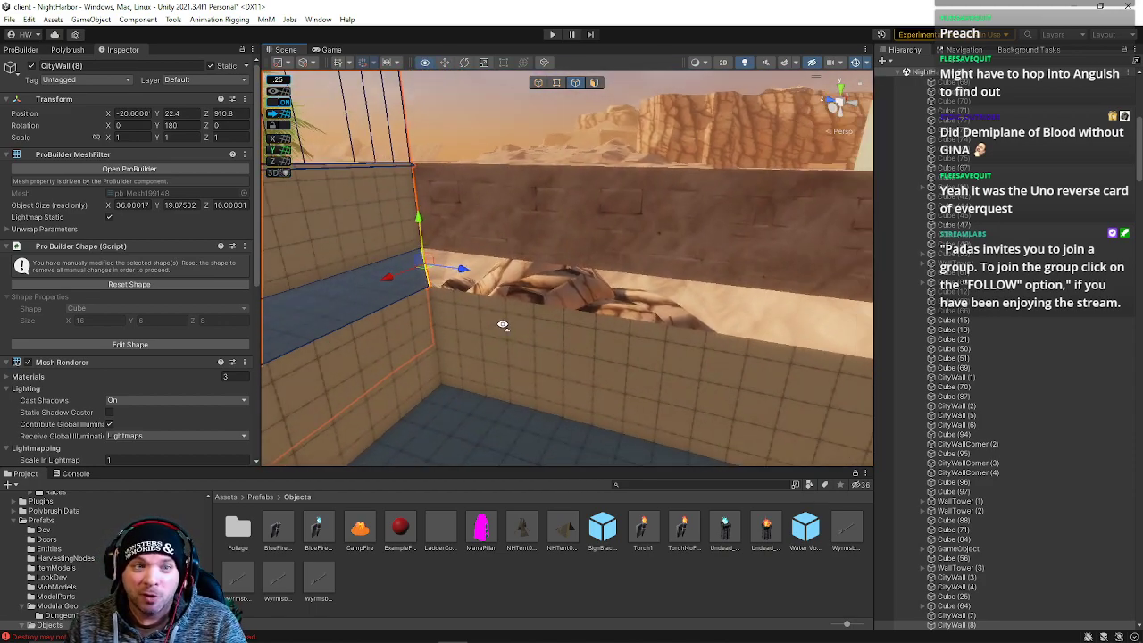
pyautogui.moveTo(466, 274); pyautogui.dragTo(943, 363)
pyautogui.moveTo(776, 322); pyautogui.dragTo(722, 314, button='right')
pyautogui.moveTo(430, 267); pyautogui.dragTo(400, 269, button='right')
pyautogui.moveTo(441, 271); pyautogui.dragTo(670, 275)
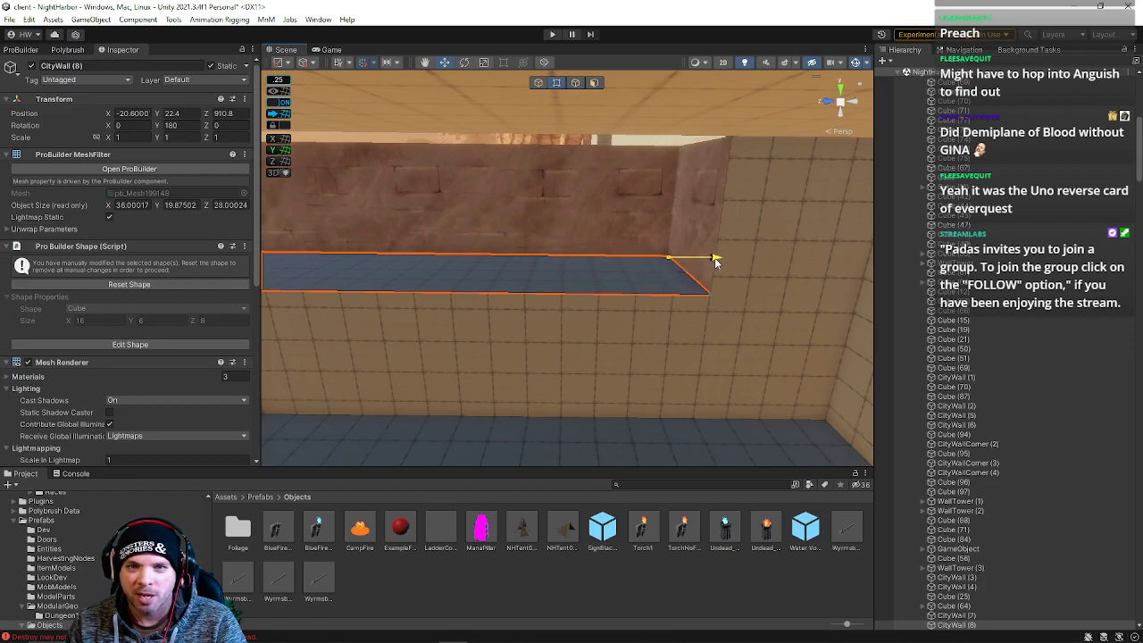
# Delete the upper overhang face of CityWall (8) along the room's ceiling.
pyautogui.moveTo(638, 288); pyautogui.dragTo(476, 211, button='right')
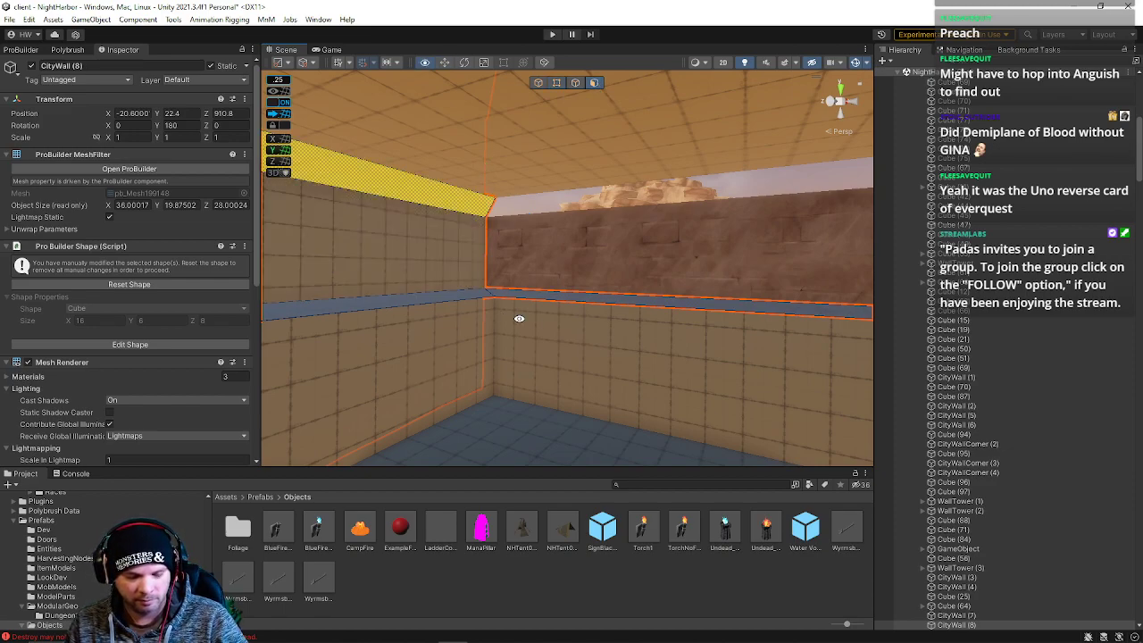
pyautogui.press('BackSpace')
pyautogui.click(580, 143)
pyautogui.moveTo(582, 146); pyautogui.dragTo(636, 168, button='right')
# Extend the long ceiling edge of Cube (19) across the gap to the outer wall, bringing its Z size to about 41.
pyautogui.click(580, 81)
pyautogui.moveTo(554, 185); pyautogui.dragTo(476, 196, button='right')
pyautogui.moveTo(551, 222); pyautogui.dragTo(462, 188, button='right')
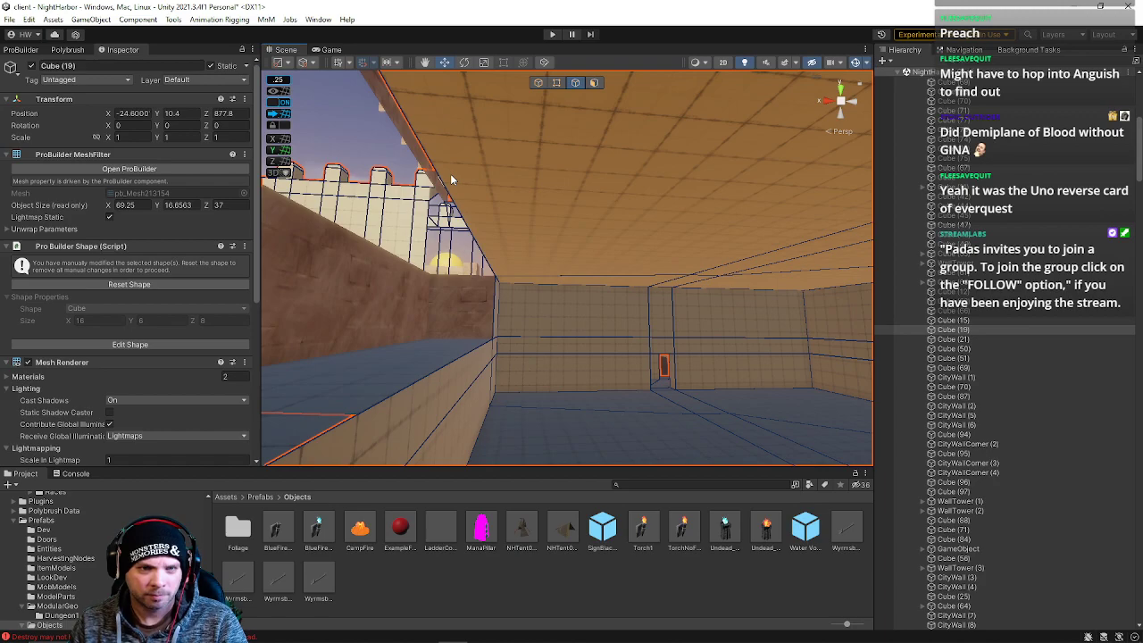
pyautogui.moveTo(478, 239); pyautogui.dragTo(706, 284, button='right')
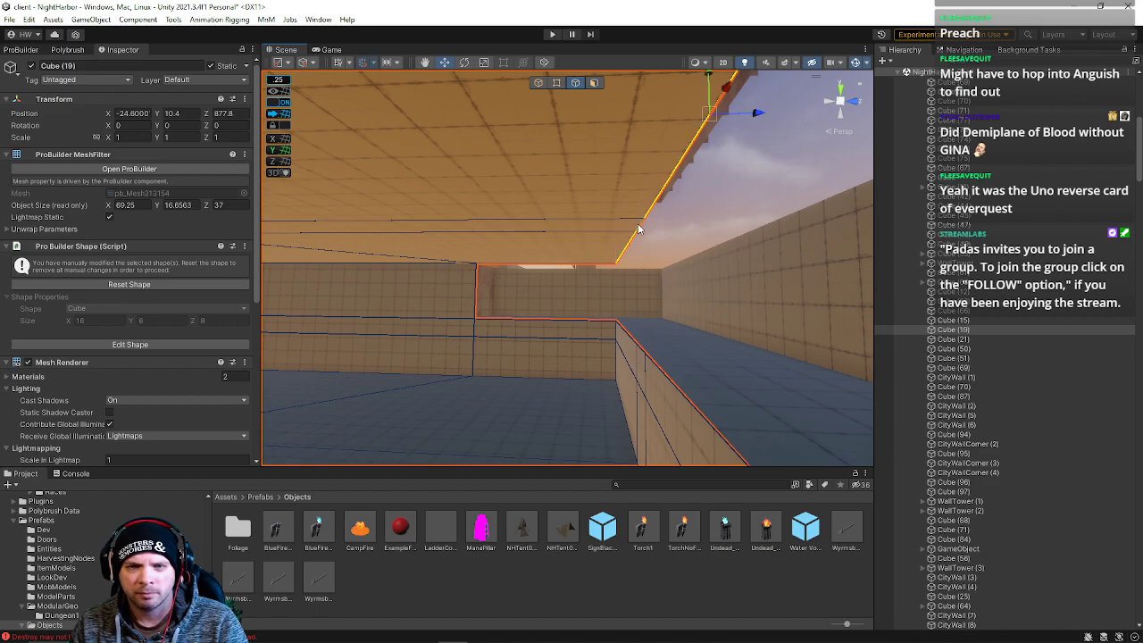
pyautogui.moveTo(753, 111); pyautogui.dragTo(812, 120)
pyautogui.moveTo(802, 194); pyautogui.dragTo(671, 198, button='right')
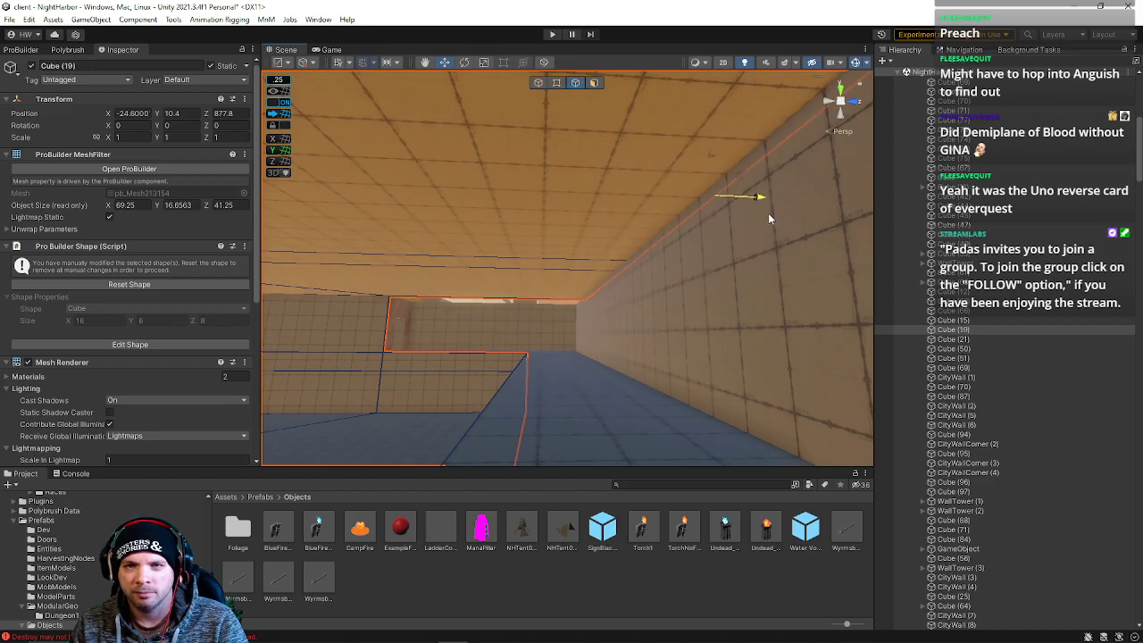
# Extend the ceiling's end edge of Cube (19) to the end wall, bringing its X size to 71.
pyautogui.moveTo(741, 230); pyautogui.dragTo(671, 228, button='right')
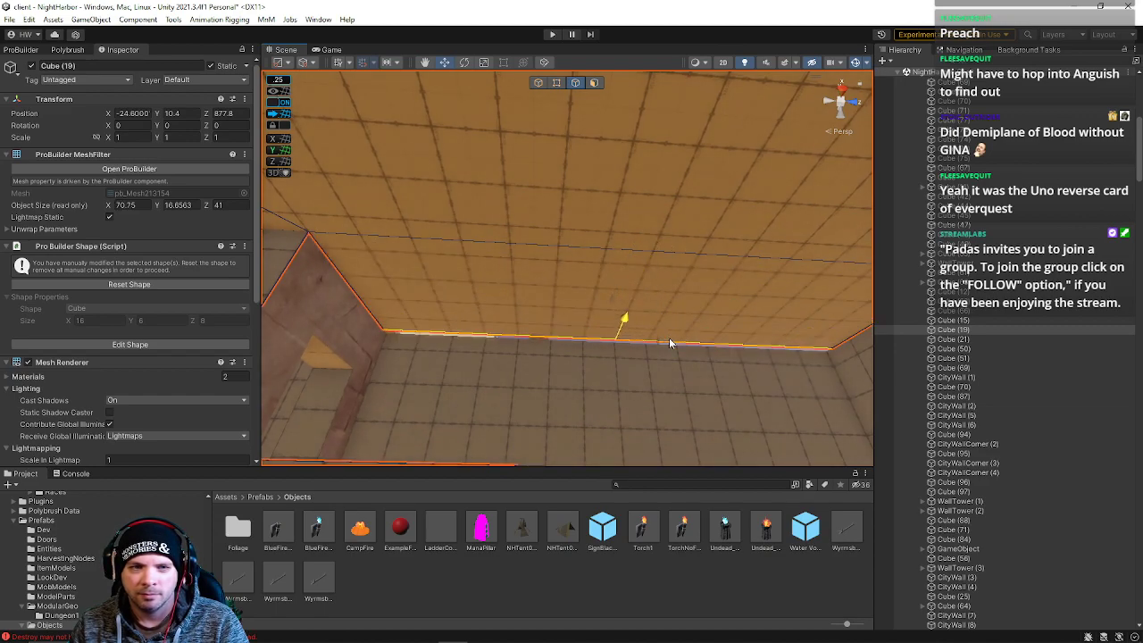
pyautogui.moveTo(673, 347); pyautogui.dragTo(673, 349)
pyautogui.moveTo(671, 368); pyautogui.dragTo(989, 432, button='right')
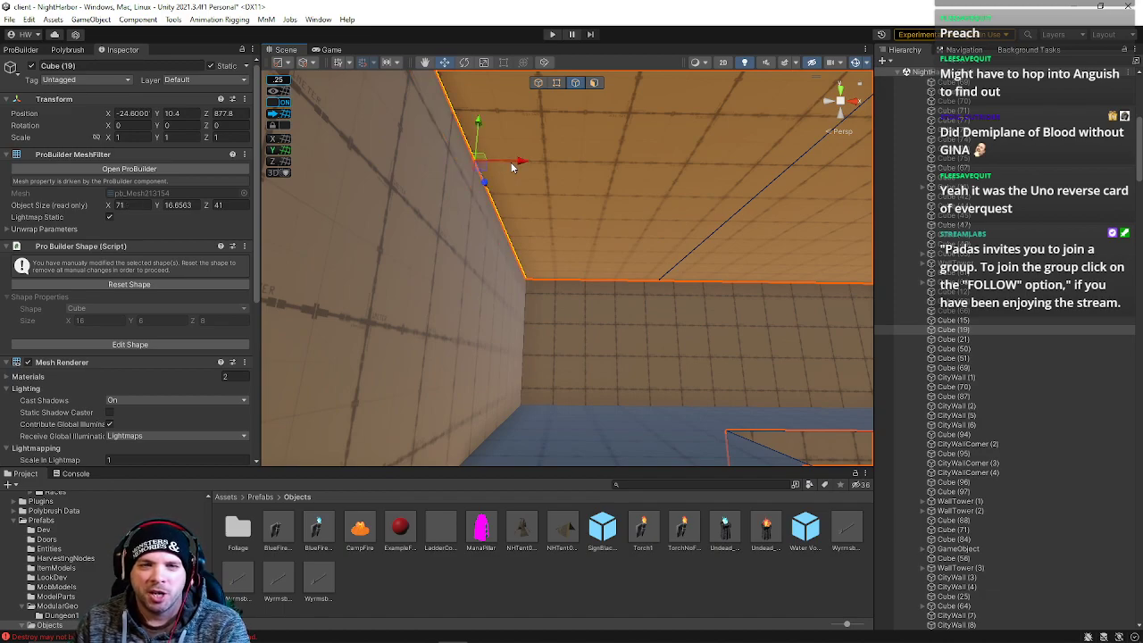
# Move the ceiling's corner vertex of Cube (19) to the wall corner to close the triangular gap.
pyautogui.moveTo(554, 259); pyautogui.dragTo(535, 83, button='right')
pyautogui.click(436, 295)
pyautogui.moveTo(436, 295); pyautogui.dragTo(634, 279, button='right')
pyautogui.click(597, 275)
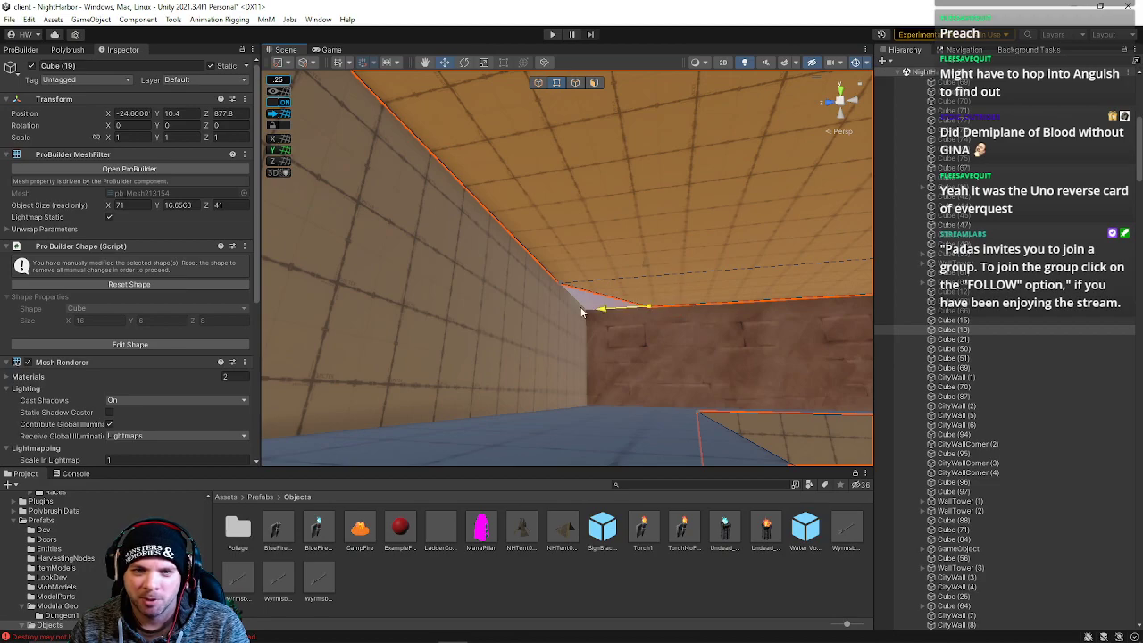
pyautogui.click(540, 83)
# Inspect the enclosed room's interior, doorway and the courtyard outside its walls.
pyautogui.moveTo(571, 259); pyautogui.dragTo(751, 308, button='right')
pyautogui.click(563, 307)
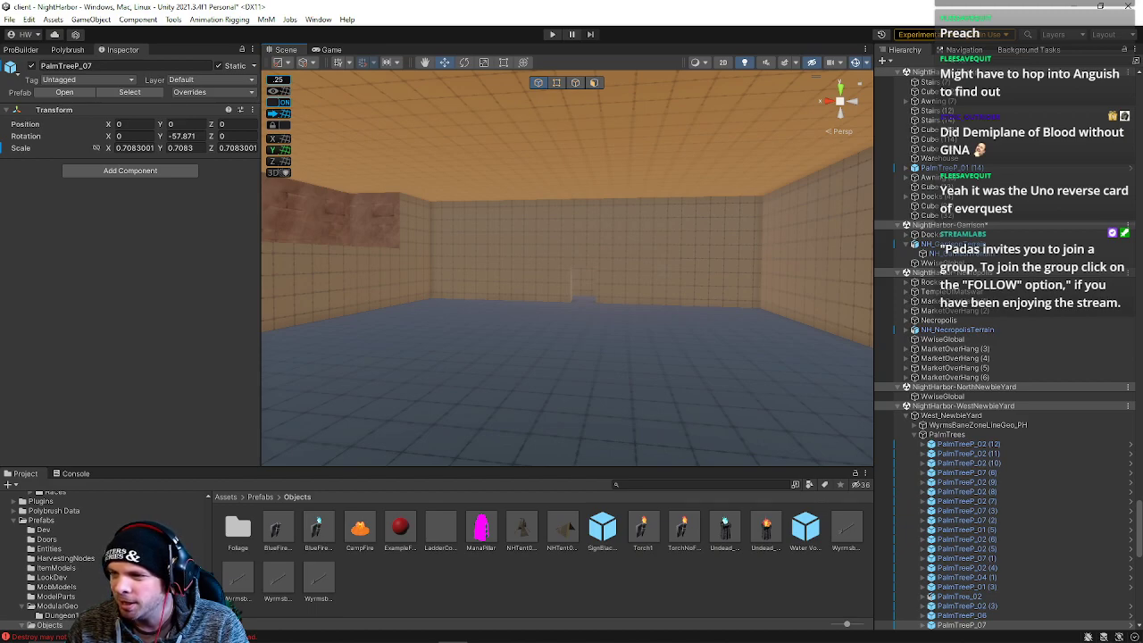
pyautogui.press('w')
pyautogui.moveTo(656, 379); pyautogui.dragTo(640, 366, button='right')
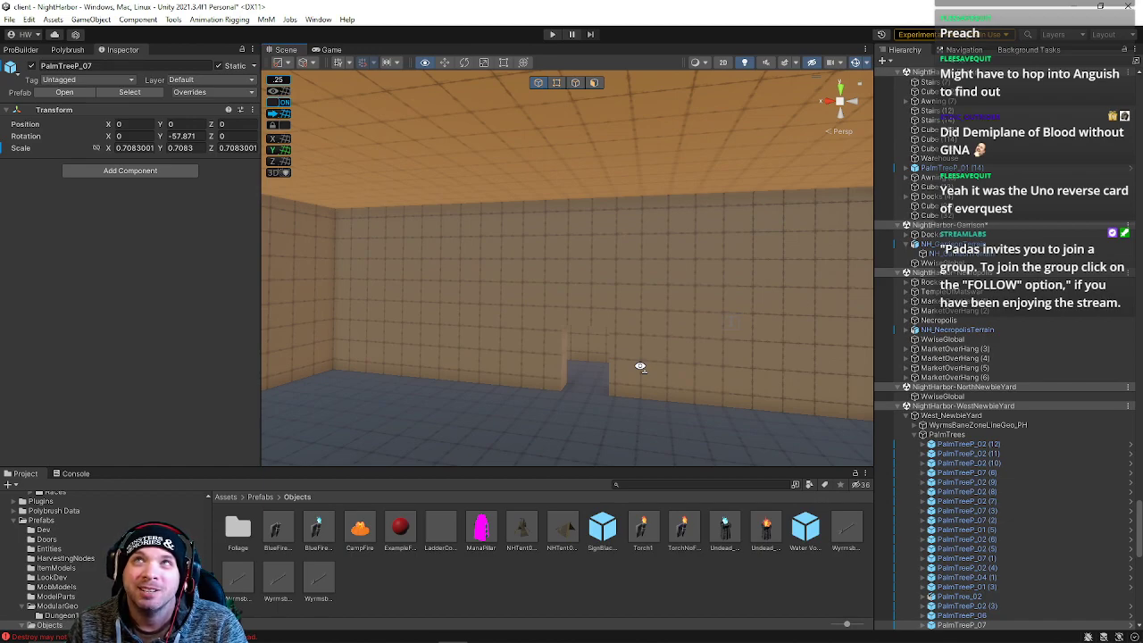
pyautogui.moveTo(640, 366); pyautogui.dragTo(232, 379, button='right')
pyautogui.moveTo(1065, 432); pyautogui.dragTo(1016, 401, button='right')
pyautogui.click(564, 152)
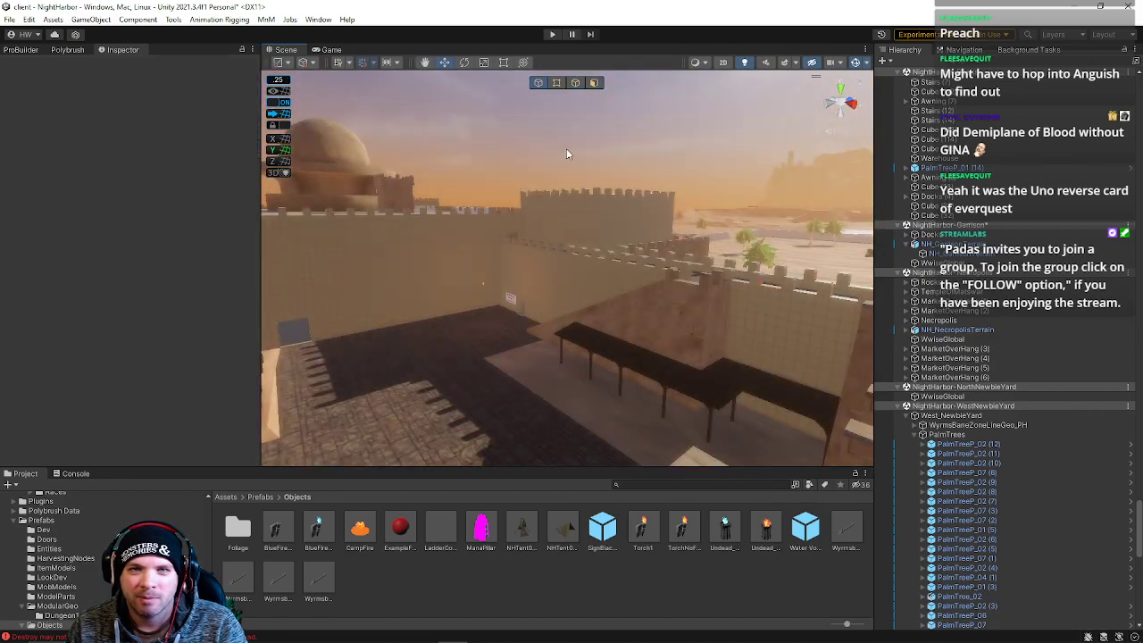
pyautogui.moveTo(564, 152); pyautogui.dragTo(566, 181, button='right')
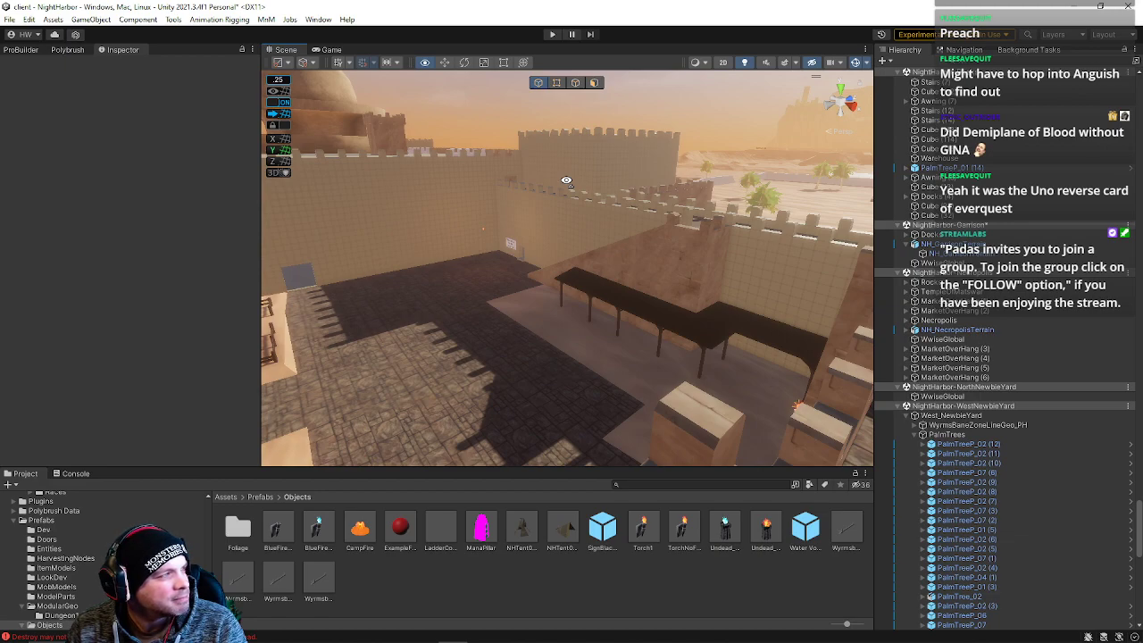
pyautogui.moveTo(566, 182); pyautogui.dragTo(357, 268, button='right')
pyautogui.click(576, 216)
pyautogui.moveTo(576, 216); pyautogui.dragTo(517, 292, button='right')
# Examine the paved courtyard part of NH_GarrisonTerrain and its mesh edges along the tall wall.
pyautogui.click(692, 161)
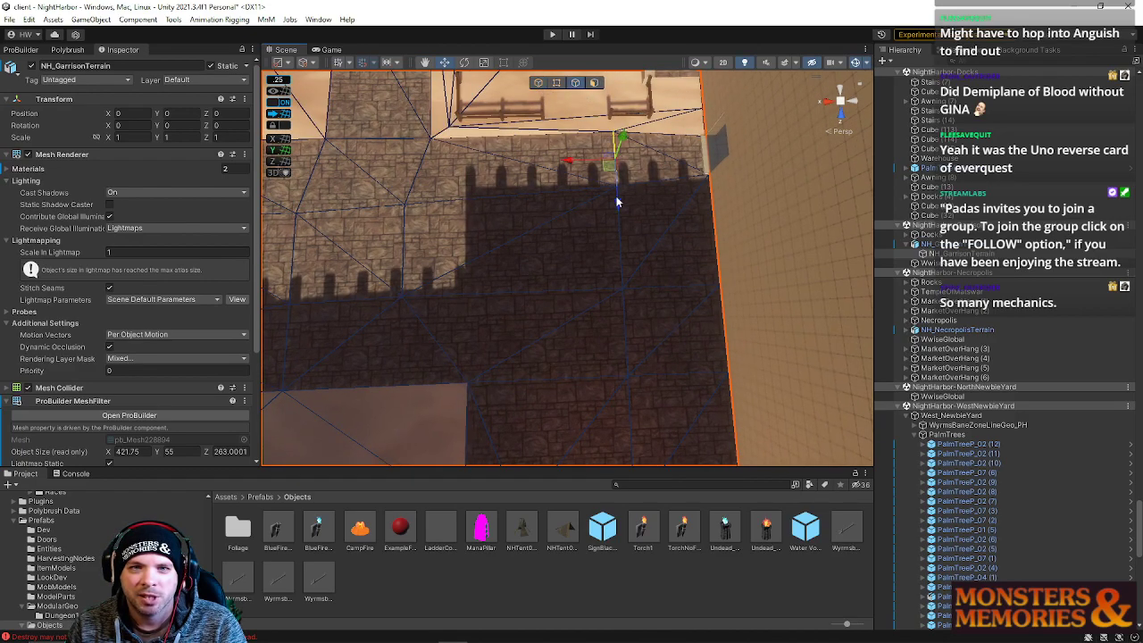
pyautogui.moveTo(638, 381); pyautogui.dragTo(636, 465, button='right')
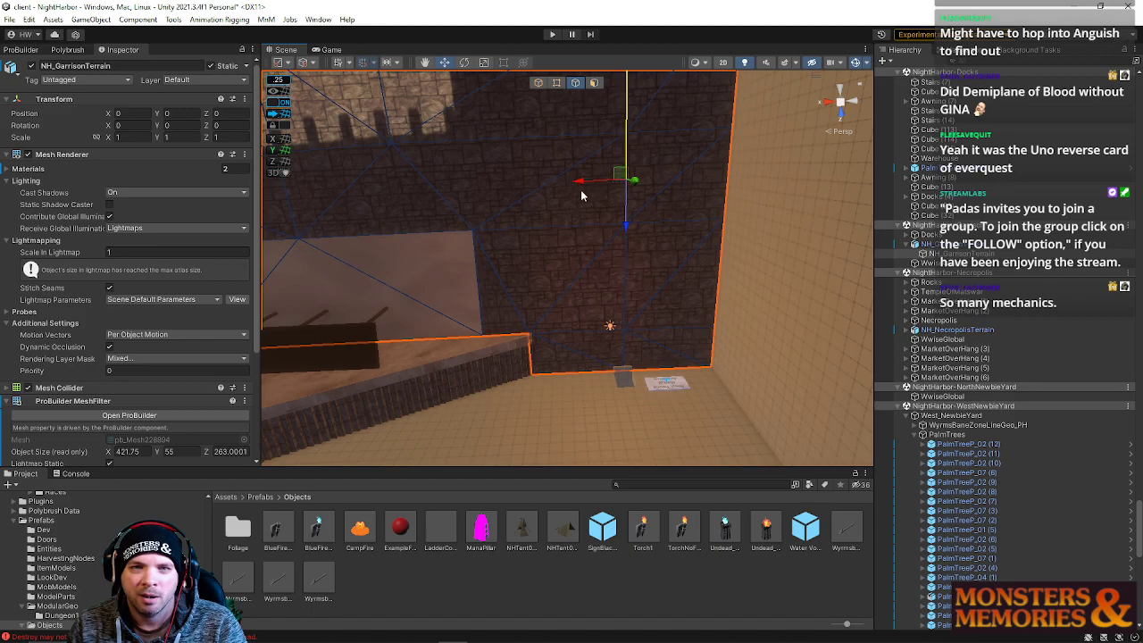
pyautogui.moveTo(562, 188); pyautogui.dragTo(559, 511, button='right')
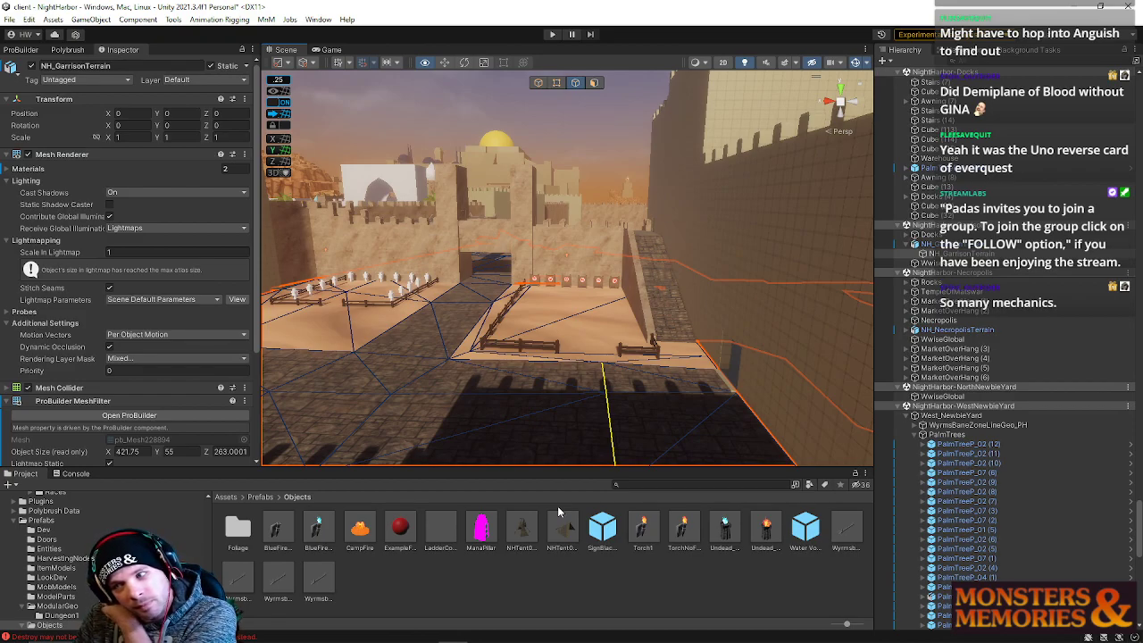
pyautogui.moveTo(558, 507); pyautogui.dragTo(549, 273, button='right')
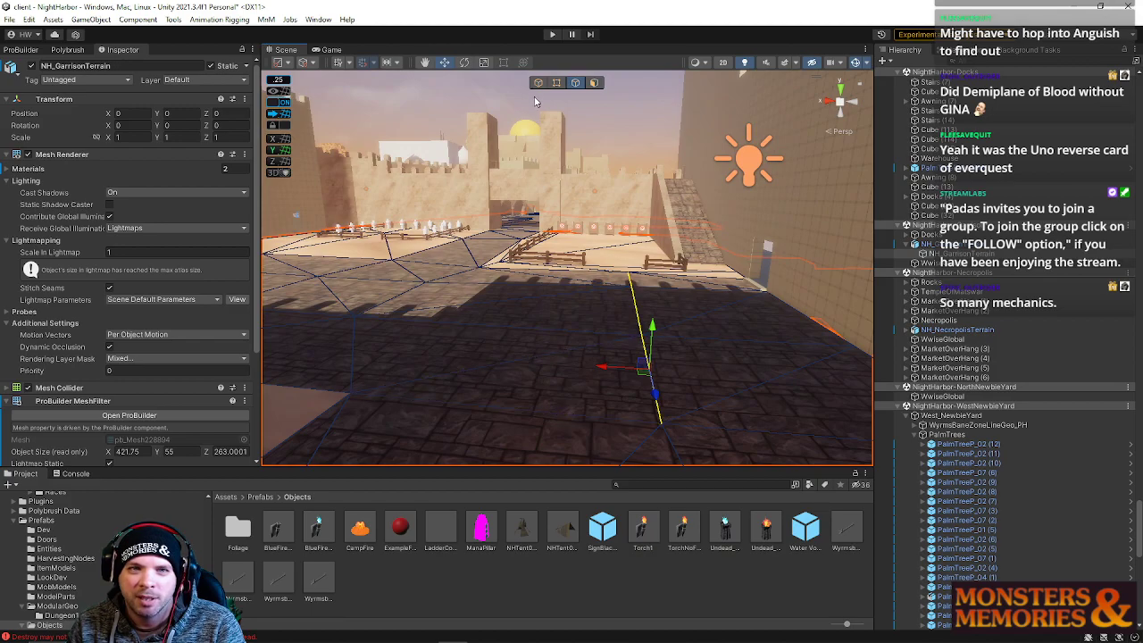
pyautogui.moveTo(640, 274); pyautogui.dragTo(393, 234, button='right')
# Delete the stone end face of CityWall (7) at the far end of the room's ledge.
pyautogui.click(537, 243)
pyautogui.moveTo(558, 255); pyautogui.dragTo(582, 275, button='right')
pyautogui.click(546, 234)
pyautogui.click(603, 278)
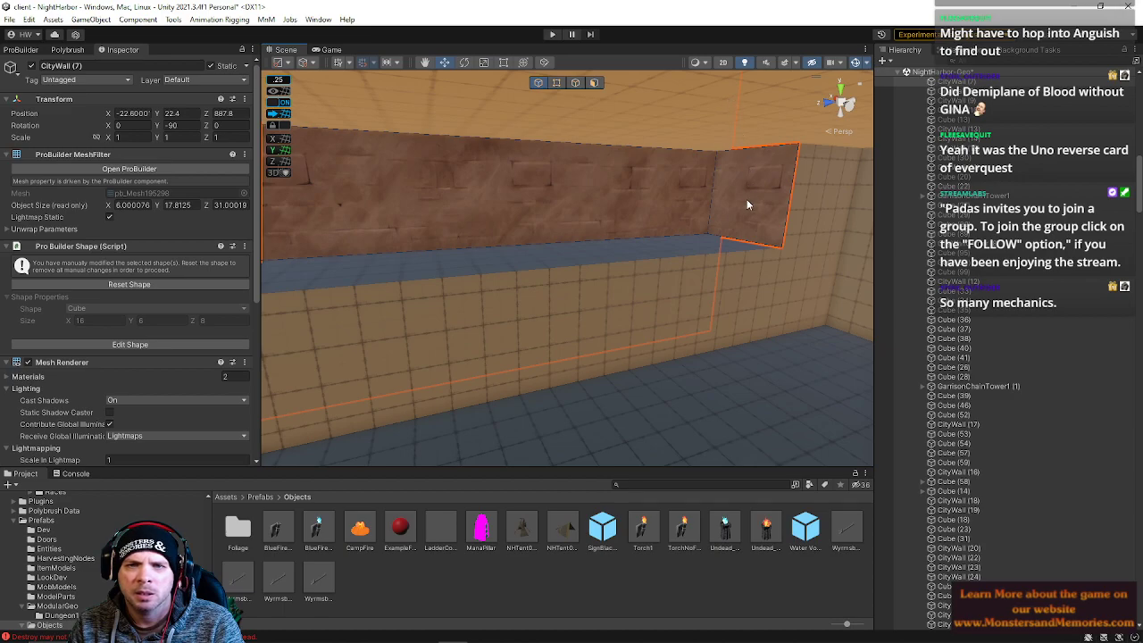
pyautogui.click(725, 243)
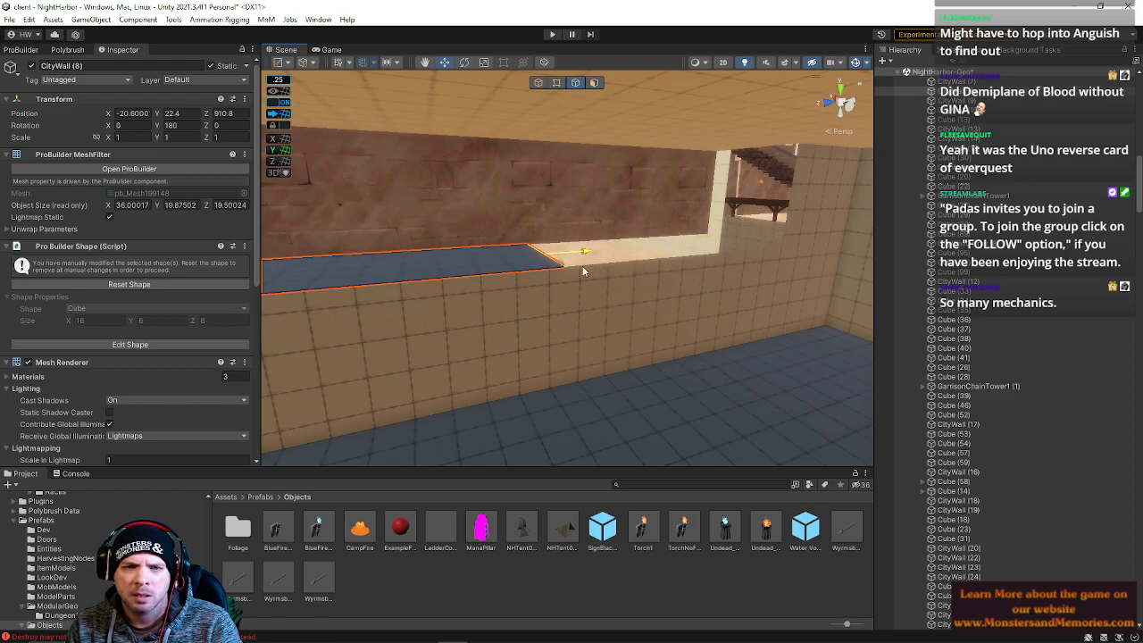
# Shorten CityWall (8)'s ledge, extend a new section to a Z size of about 28, and raise its end edge into a ramp.
pyautogui.moveTo(541, 270); pyautogui.dragTo(549, 257)
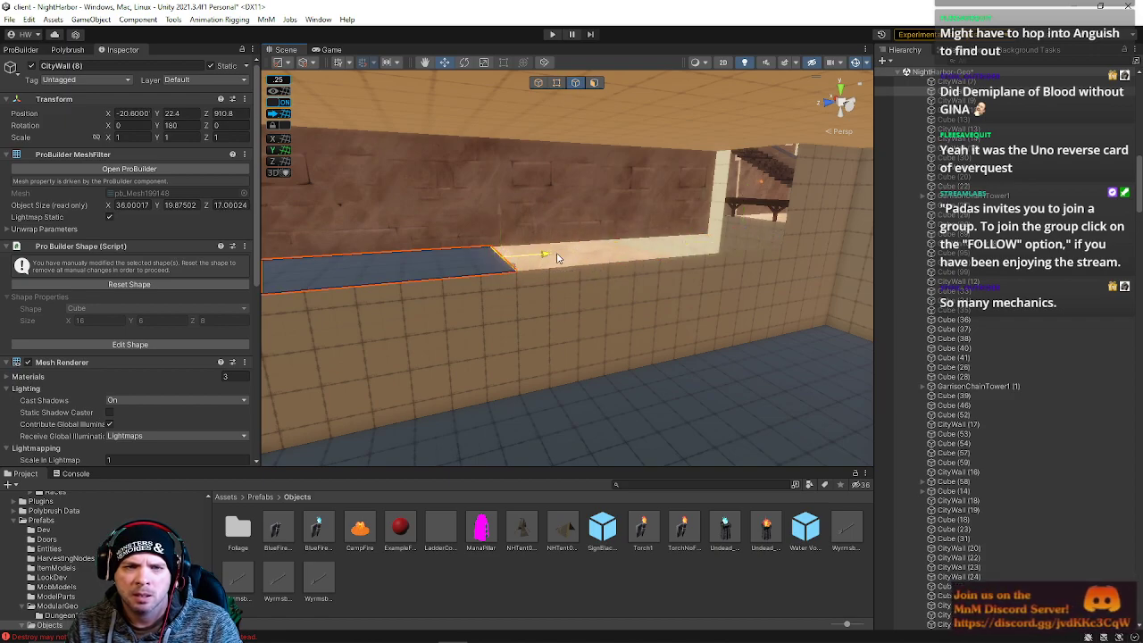
pyautogui.moveTo(778, 256); pyautogui.dragTo(781, 259)
pyautogui.moveTo(780, 259); pyautogui.dragTo(675, 237, button='right')
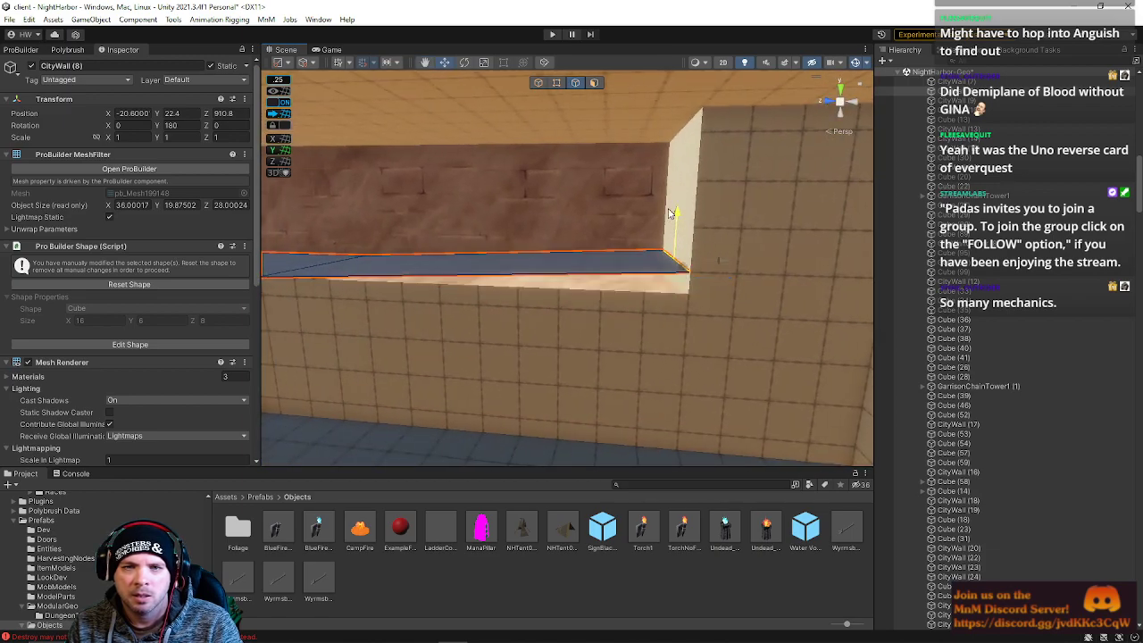
pyautogui.moveTo(652, 90); pyautogui.dragTo(664, 107, button='right')
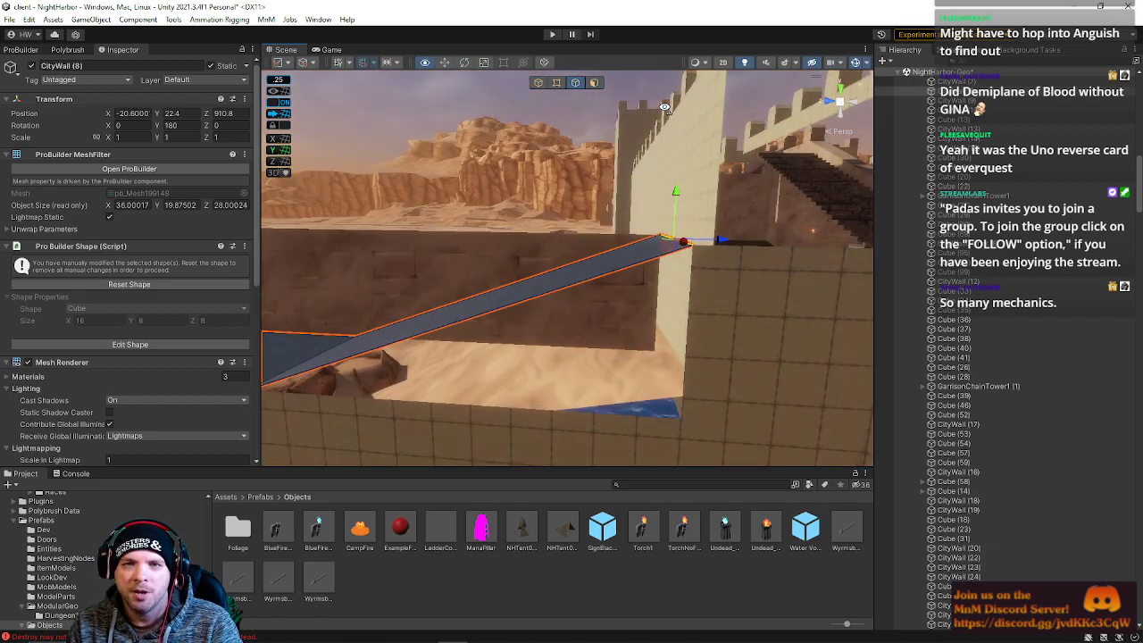
pyautogui.moveTo(659, 233); pyautogui.dragTo(645, 214, button='right')
# Insert new edges into the Cube (19) ceiling and slide the cross edge toward the start of the ramp.
pyautogui.click(561, 222)
pyautogui.moveTo(556, 224); pyautogui.dragTo(598, 127, button='right')
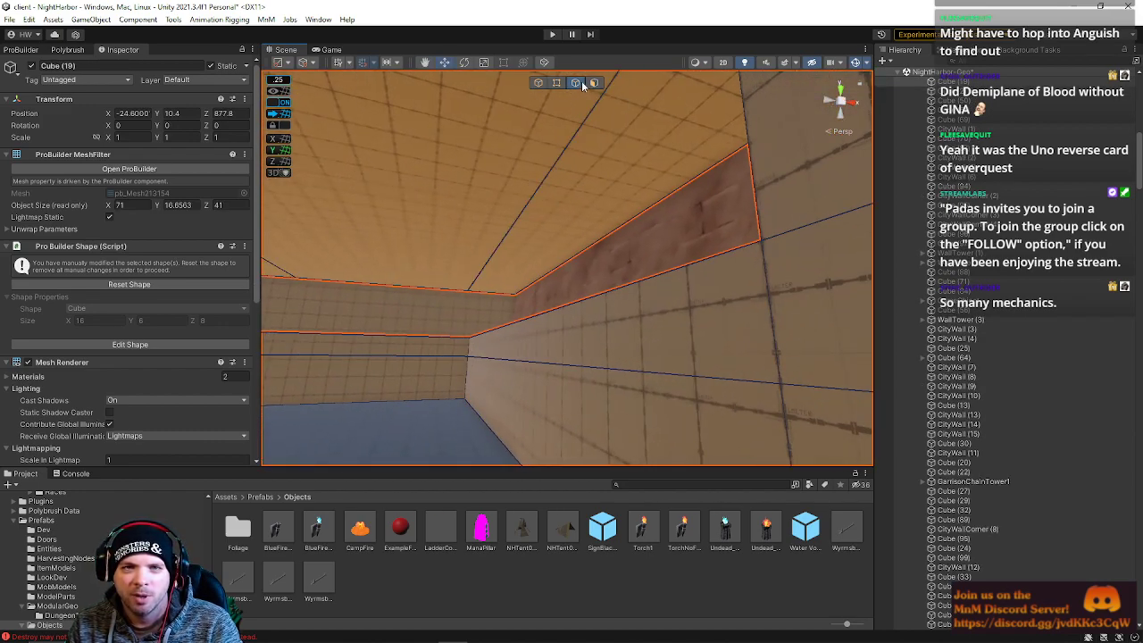
pyautogui.click(573, 82)
pyautogui.click(570, 137)
pyautogui.moveTo(568, 189); pyautogui.dragTo(207, 231, button='right')
pyautogui.click(599, 247)
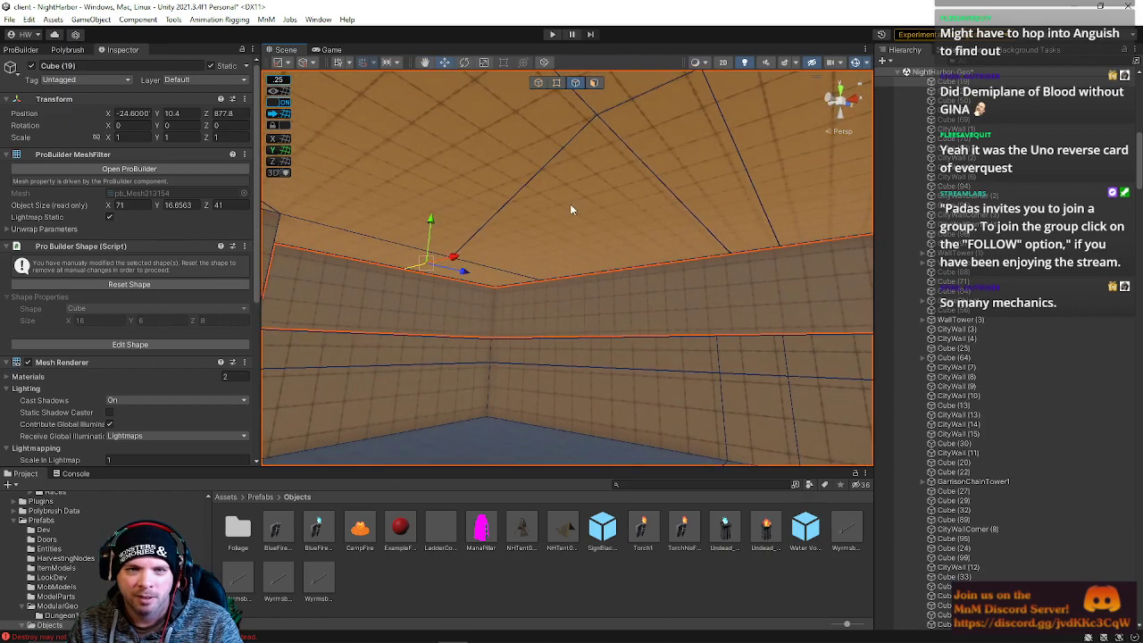
pyautogui.moveTo(634, 105); pyautogui.dragTo(547, 205, button='right')
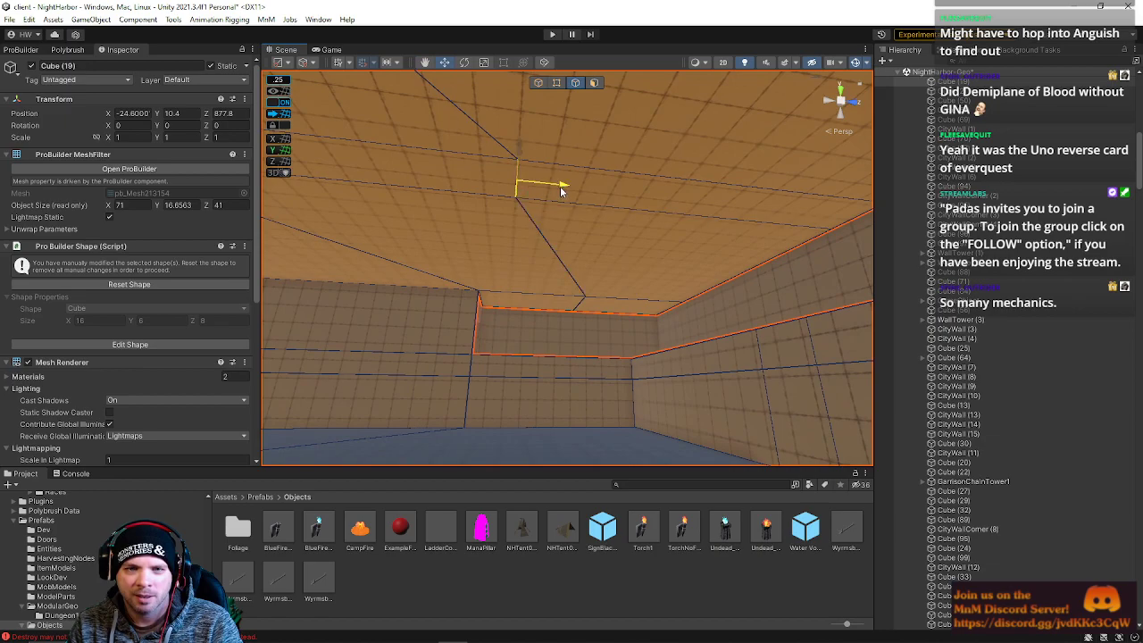
pyautogui.moveTo(657, 209); pyautogui.dragTo(695, 228)
pyautogui.moveTo(705, 230); pyautogui.dragTo(700, 185, button='right')
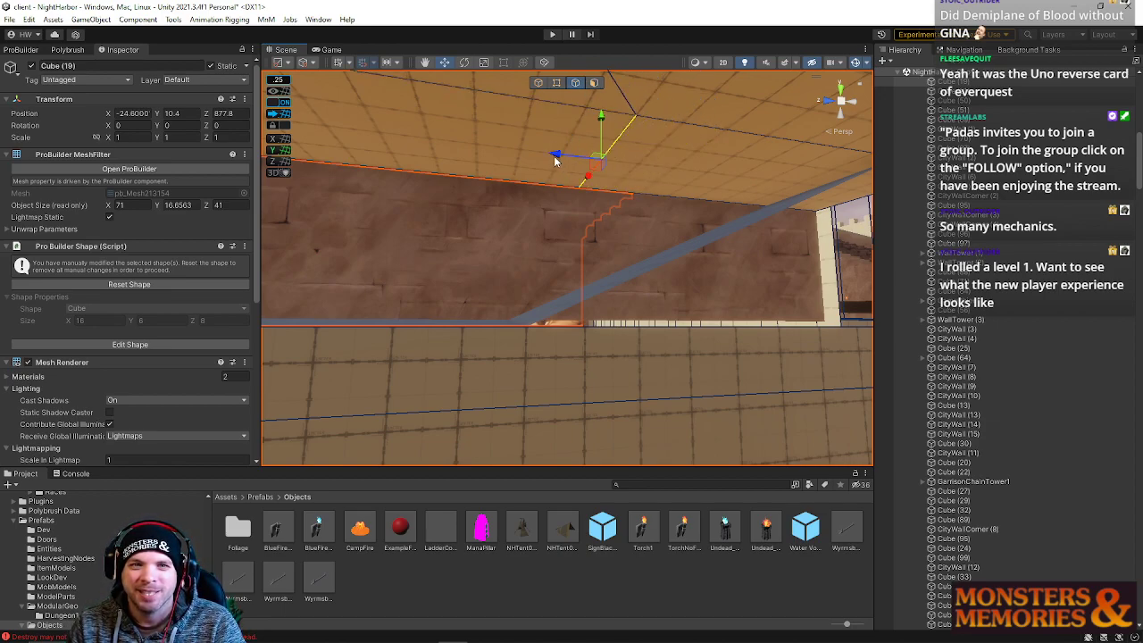
# Reshape the top edge of Cube (19)'s inner wall so it slopes up along the ramp to the ceiling.
pyautogui.click(595, 83)
pyautogui.click(631, 177)
pyautogui.moveTo(632, 177); pyautogui.dragTo(530, 247, button='right')
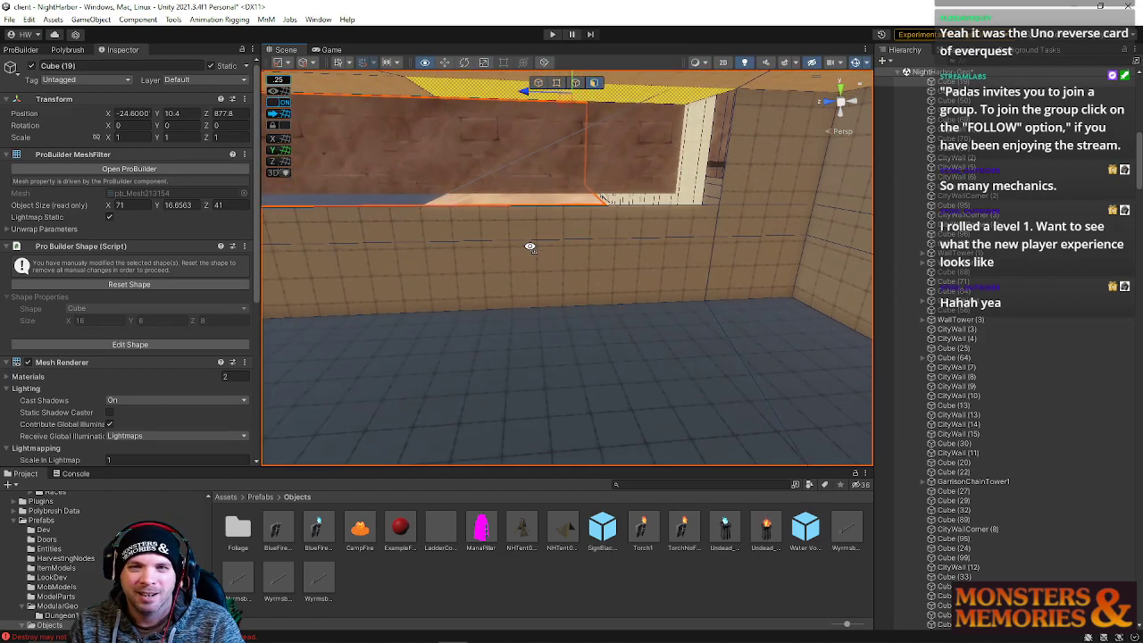
pyautogui.click(714, 227)
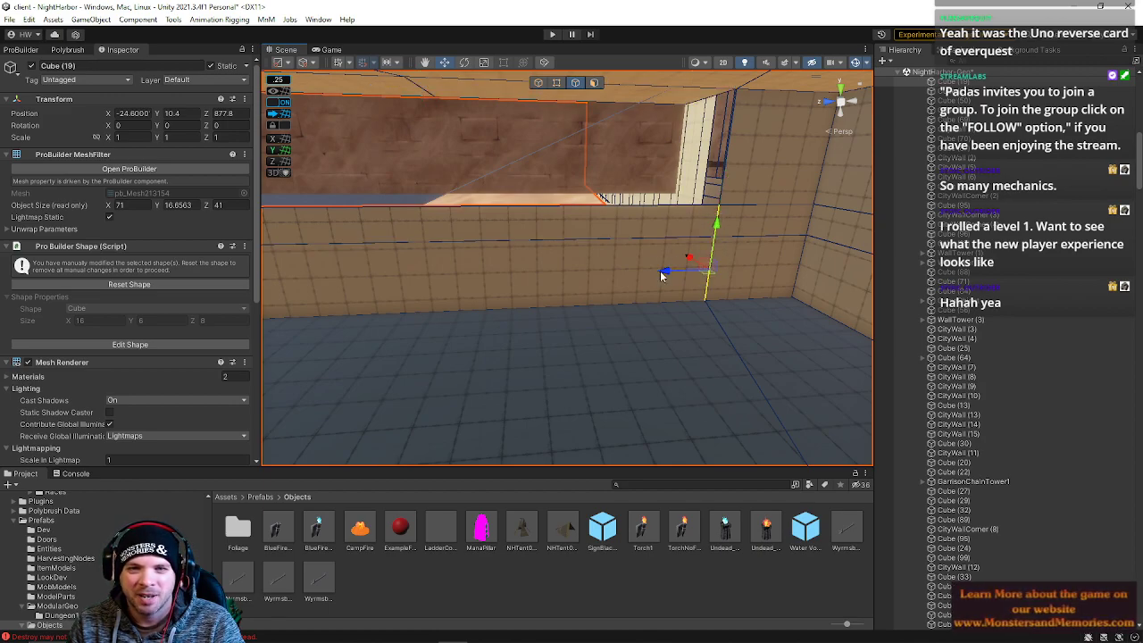
pyautogui.moveTo(378, 281); pyautogui.dragTo(517, 130, button='right')
pyautogui.moveTo(514, 120); pyautogui.dragTo(602, 122, button='right')
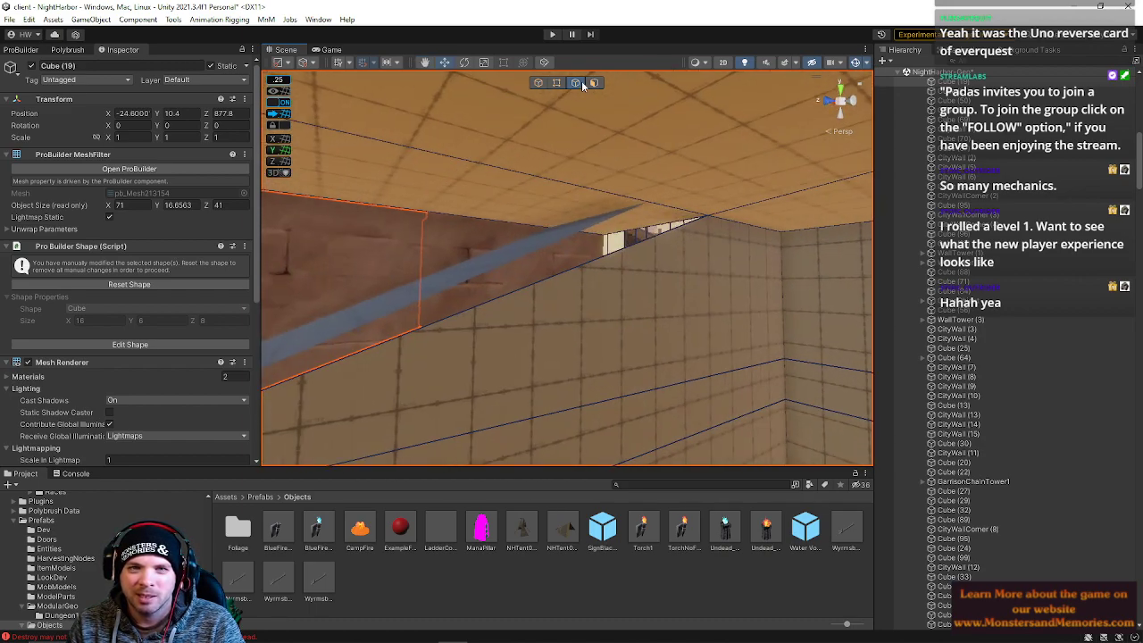
pyautogui.keyDown('shift'); pyautogui.click(603, 239); pyautogui.keyUp('shift')
pyautogui.moveTo(571, 231); pyautogui.dragTo(507, 226)
pyautogui.moveTo(550, 225); pyautogui.dragTo(687, 223, button='right')
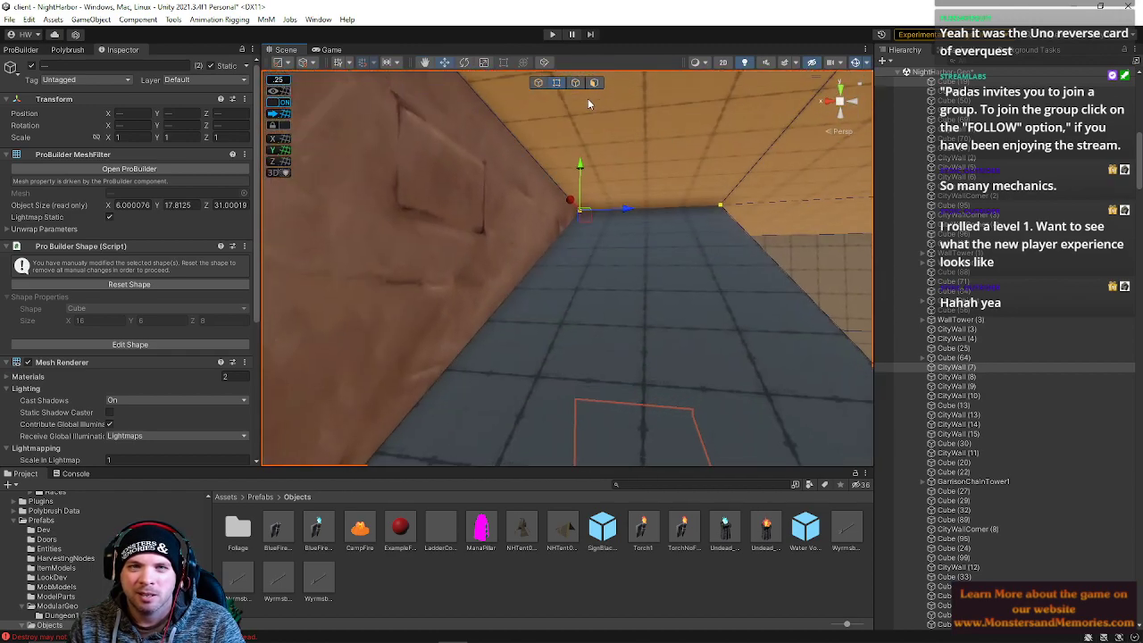
# Raise the Cube (19) ceiling face above the ramp to form a taller stairwell space.
pyautogui.click(594, 86)
pyautogui.click(643, 159)
pyautogui.moveTo(643, 159); pyautogui.dragTo(660, 202, button='right')
pyautogui.moveTo(588, 192); pyautogui.dragTo(588, 168)
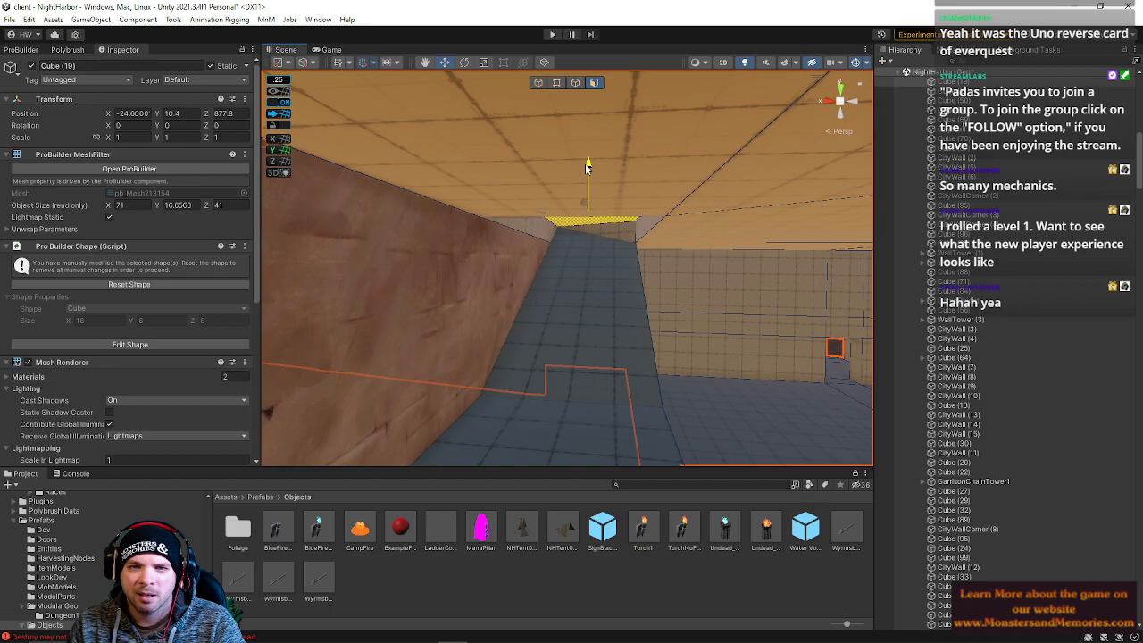
pyautogui.moveTo(596, 206); pyautogui.dragTo(595, 234, button='right')
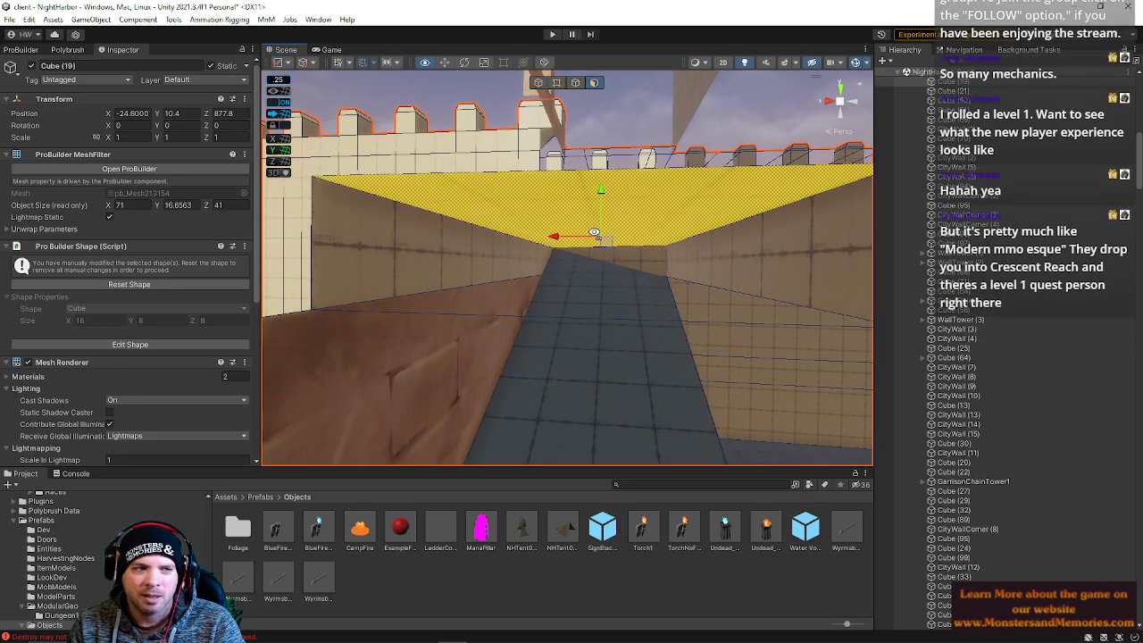
pyautogui.moveTo(599, 191); pyautogui.dragTo(587, 71)
pyautogui.moveTo(621, 215); pyautogui.dragTo(386, 199, button='right')
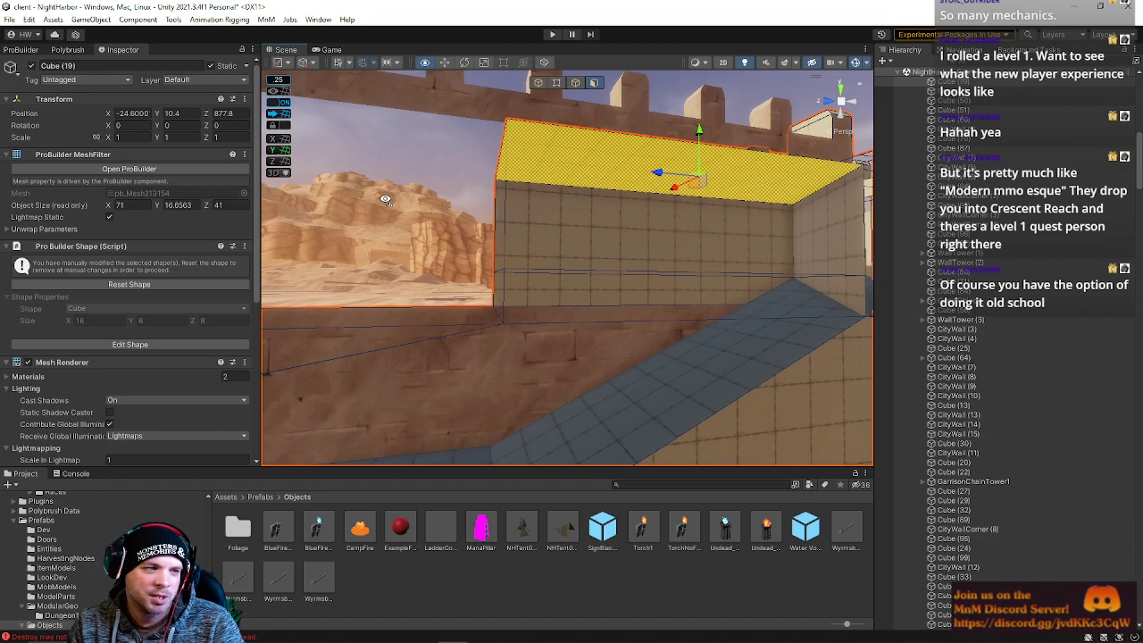
pyautogui.moveTo(385, 198); pyautogui.dragTo(649, 170, button='right')
pyautogui.moveTo(642, 176); pyautogui.dragTo(650, 138)
pyautogui.moveTo(650, 139); pyautogui.dragTo(630, 218, button='right')
# Adjust the stairwell's wall edge on Cube (19) and join the two open vertical edges beside the ramp with a wall face.
pyautogui.click(639, 284)
pyautogui.moveTo(668, 319); pyautogui.dragTo(550, 226, button='right')
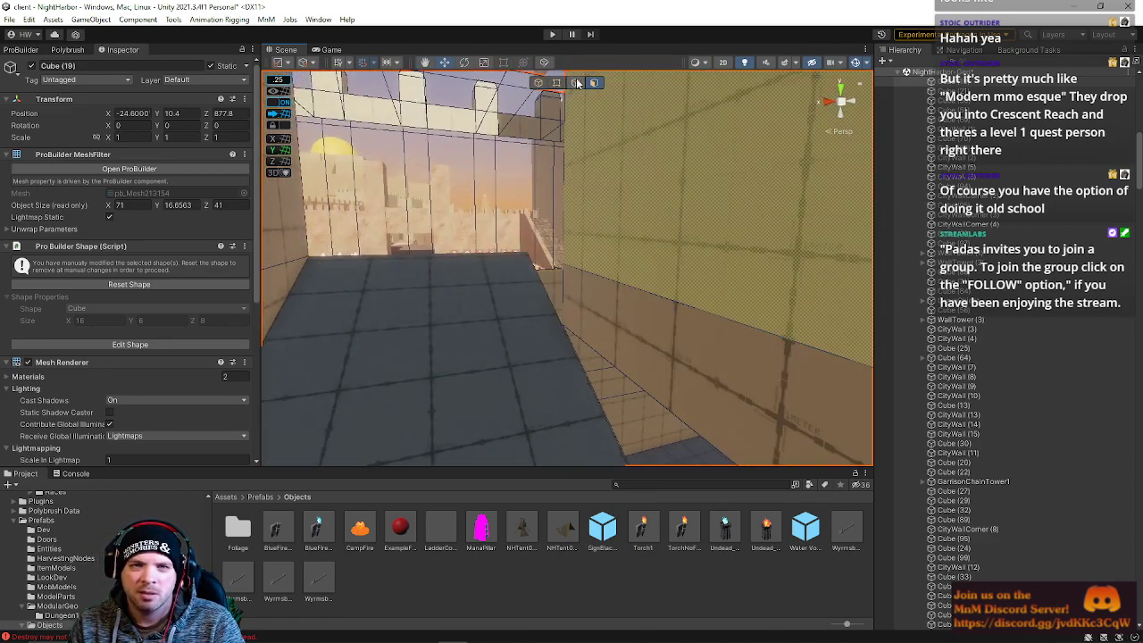
pyautogui.click(563, 284)
pyautogui.moveTo(566, 297); pyautogui.dragTo(684, 235, button='right')
pyautogui.moveTo(622, 234); pyautogui.dragTo(518, 228)
pyautogui.moveTo(532, 234); pyautogui.dragTo(404, 241, button='right')
pyautogui.click(412, 229)
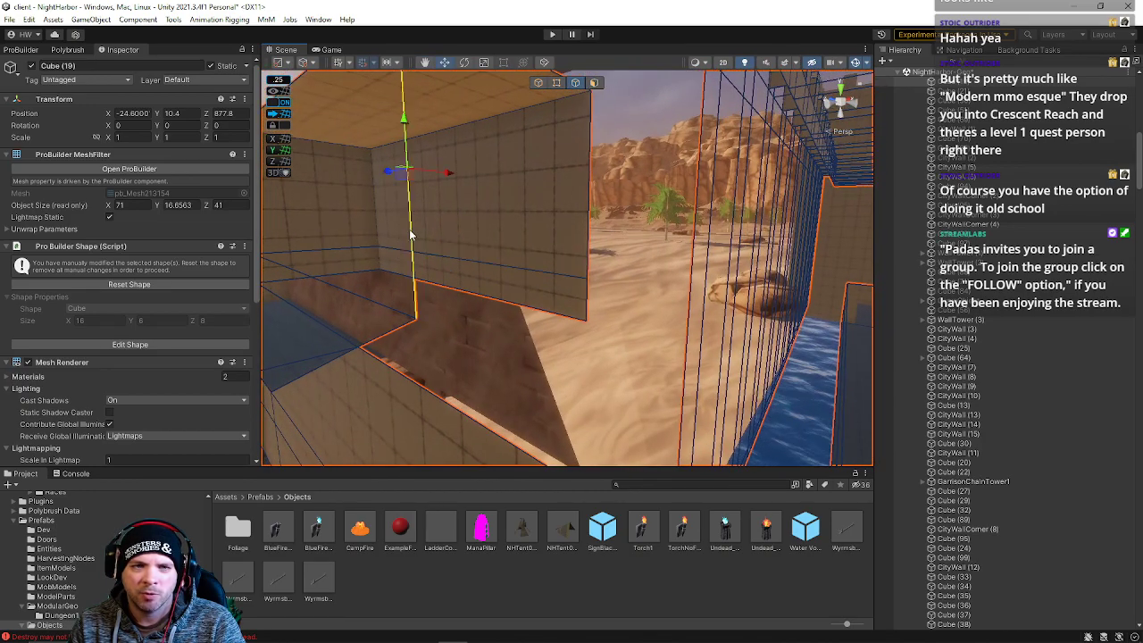
pyautogui.keyDown('shift'); pyautogui.click(585, 210); pyautogui.keyUp('shift')
pyautogui.moveTo(467, 273); pyautogui.dragTo(330, 346, button='right')
# Try to delete the flat ledge face of CityWall (8) in front of the ramp.
pyautogui.click(594, 82)
pyautogui.click(496, 323)
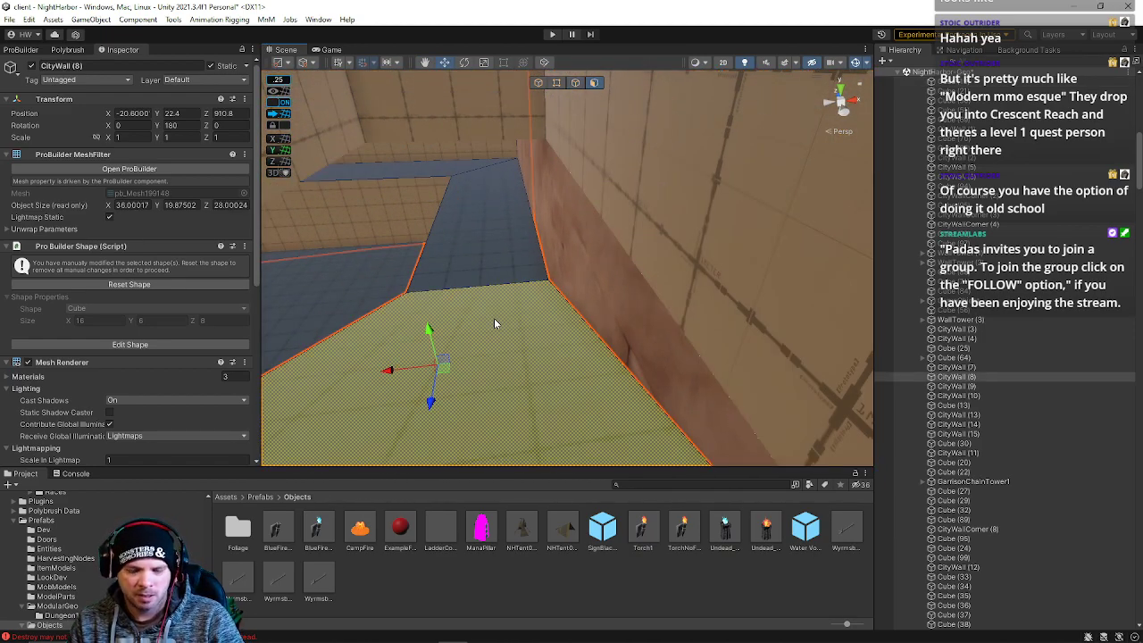
pyautogui.press('Delete')
pyautogui.hotkey('ctrl', 'z')
# Detach the ledge floor and adjoining wall faces of CityWall (8) into a separate object.
pyautogui.moveTo(467, 380); pyautogui.dragTo(410, 232, button='right')
pyautogui.keyDown('shift'); pyautogui.click(458, 274); pyautogui.keyUp('shift')
pyautogui.keyDown('shift'); pyautogui.click(513, 245); pyautogui.keyUp('shift')
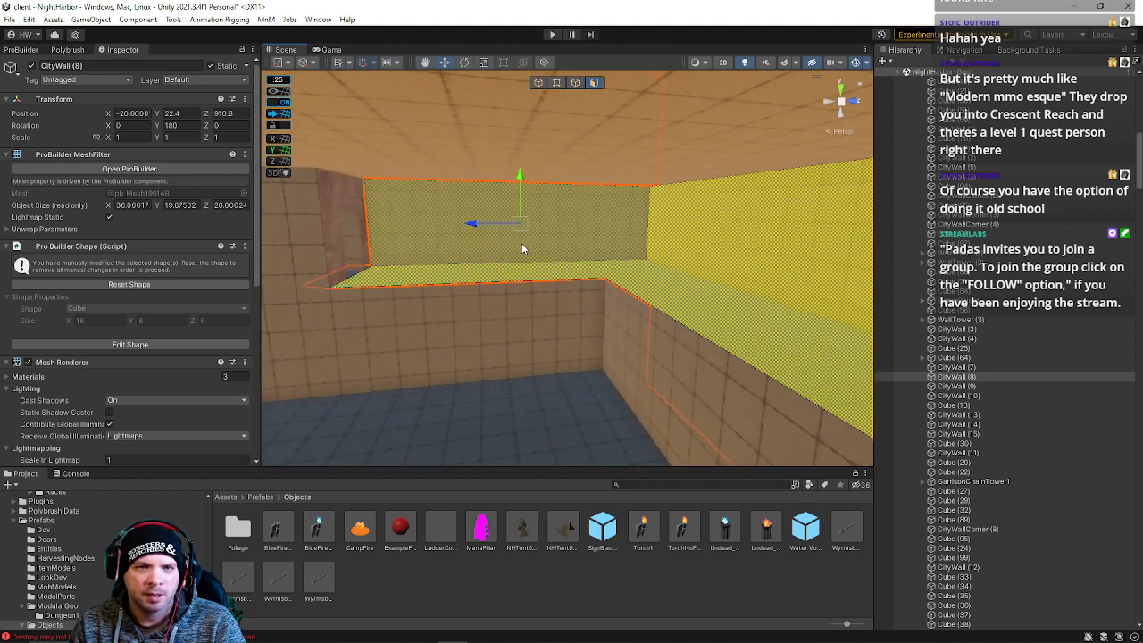
pyautogui.moveTo(514, 249); pyautogui.dragTo(532, 245, button='right')
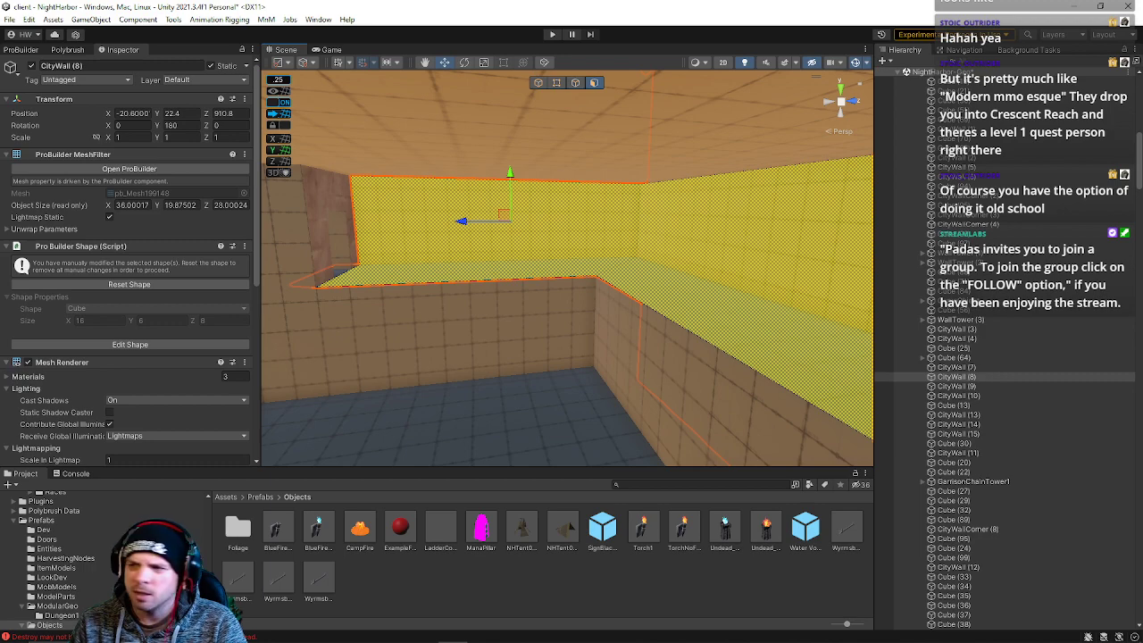
pyautogui.click(21, 50)
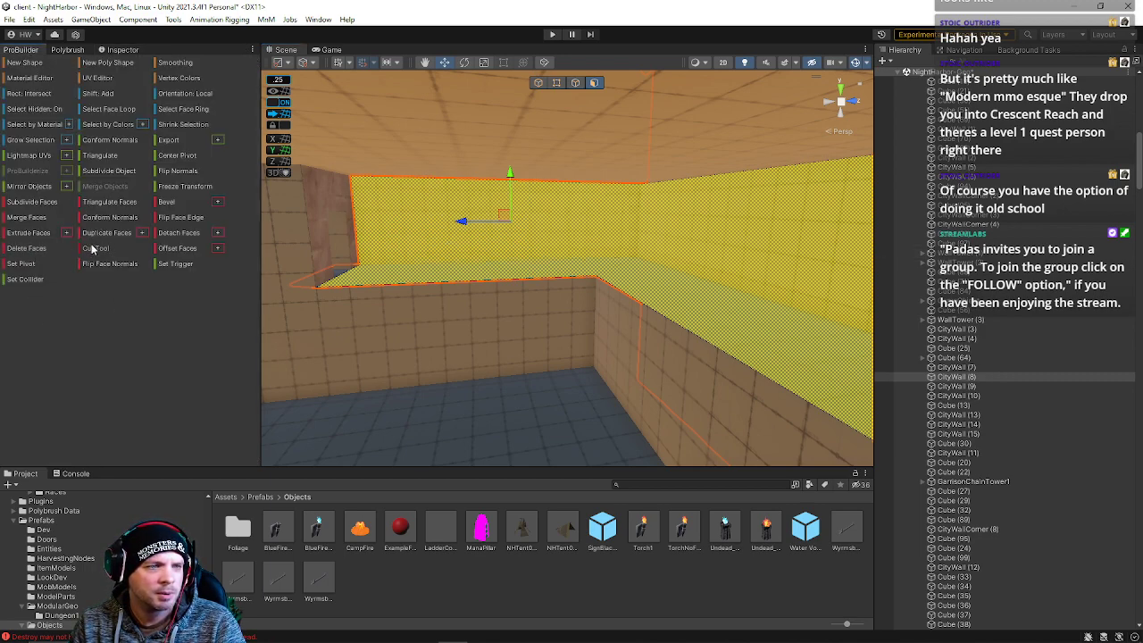
pyautogui.click(182, 241)
# Delete the wall face that blocks the opening behind the ledge and ramp.
pyautogui.moveTo(609, 309); pyautogui.dragTo(84, 318, button='right')
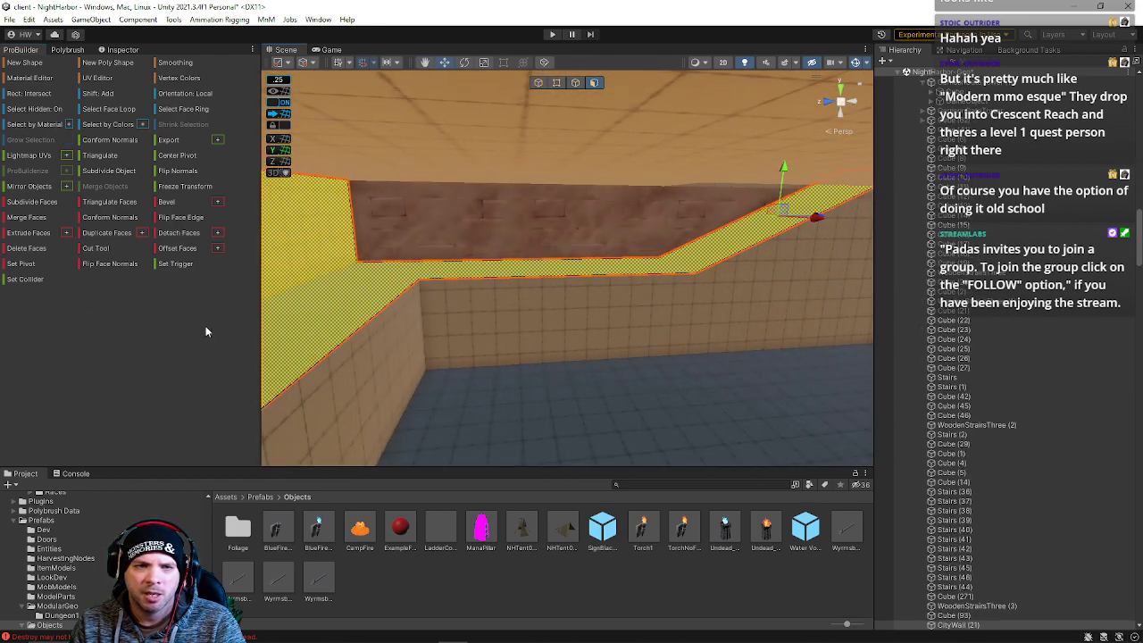
pyautogui.click(537, 82)
pyautogui.click(572, 300)
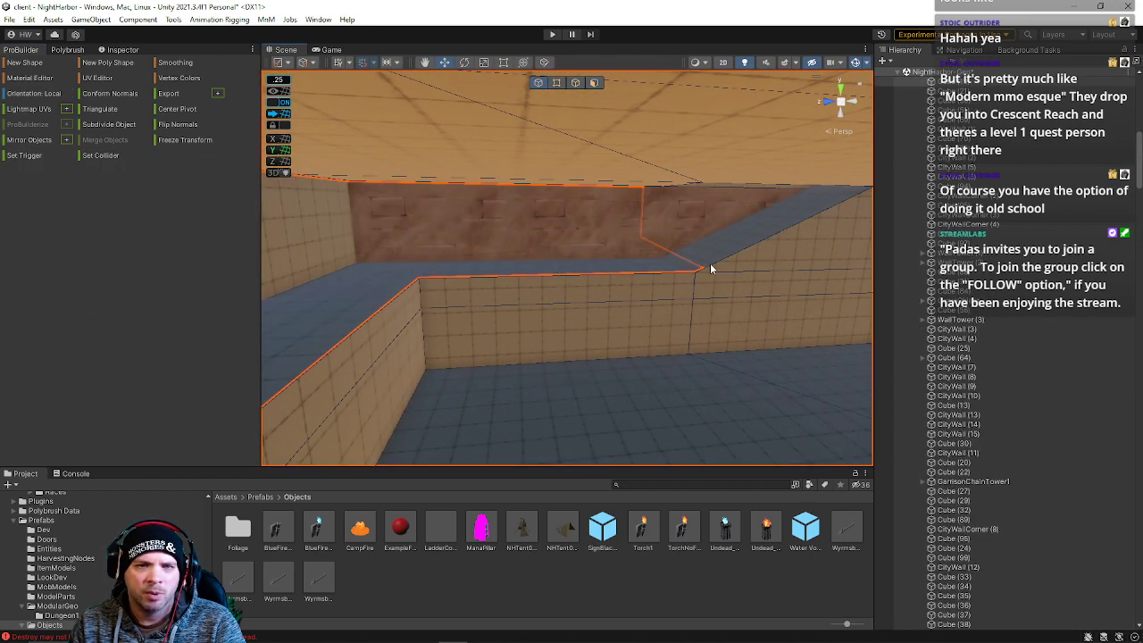
pyautogui.moveTo(643, 281); pyautogui.dragTo(286, 235, button='right')
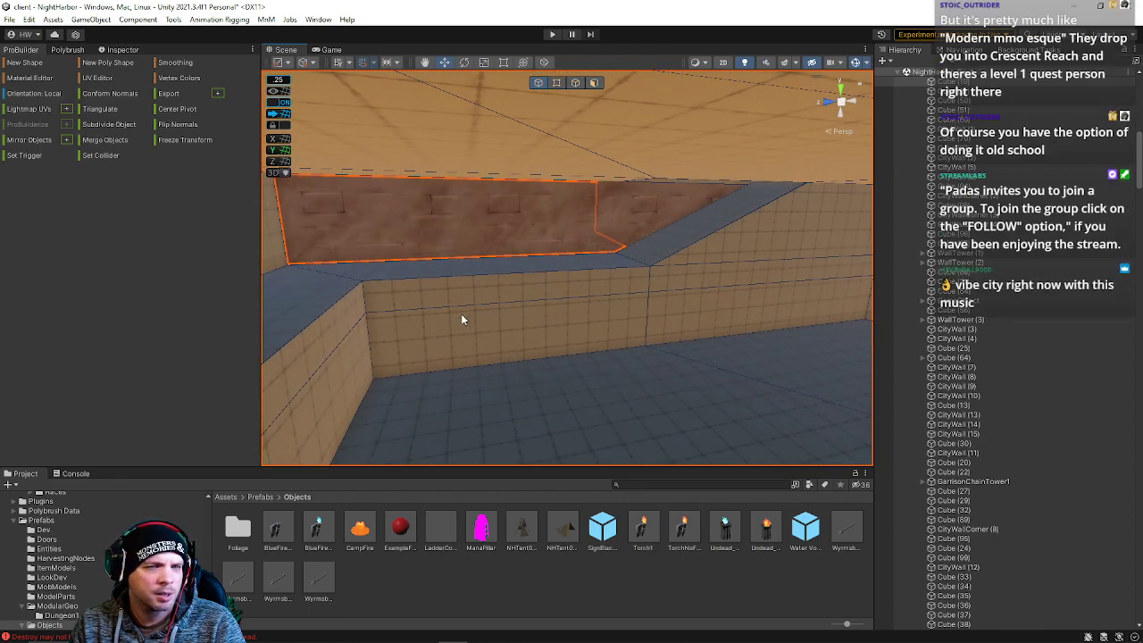
pyautogui.click(504, 266)
pyautogui.moveTo(525, 293); pyautogui.dragTo(581, 226, button='right')
pyautogui.click(581, 226)
pyautogui.click(594, 83)
pyautogui.click(558, 241)
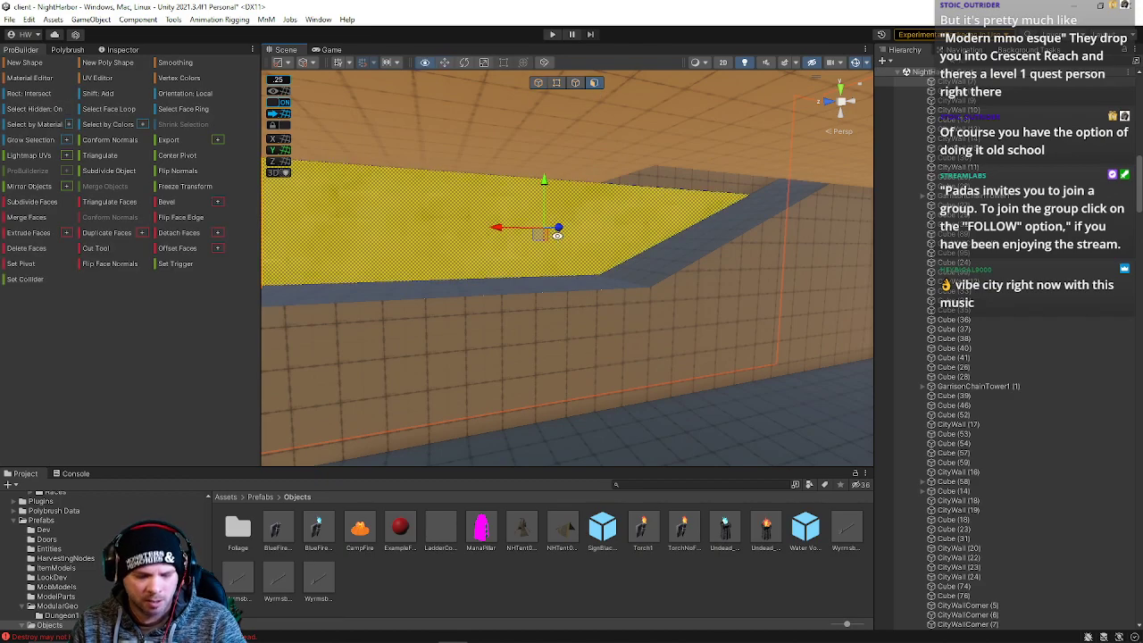
pyautogui.press('BackSpace')
# Merge the detached ledge and wall object with the room mesh.
pyautogui.moveTo(554, 275); pyautogui.dragTo(201, 319, button='right')
pyautogui.click(538, 82)
pyautogui.moveTo(625, 186); pyautogui.dragTo(487, 180, button='right')
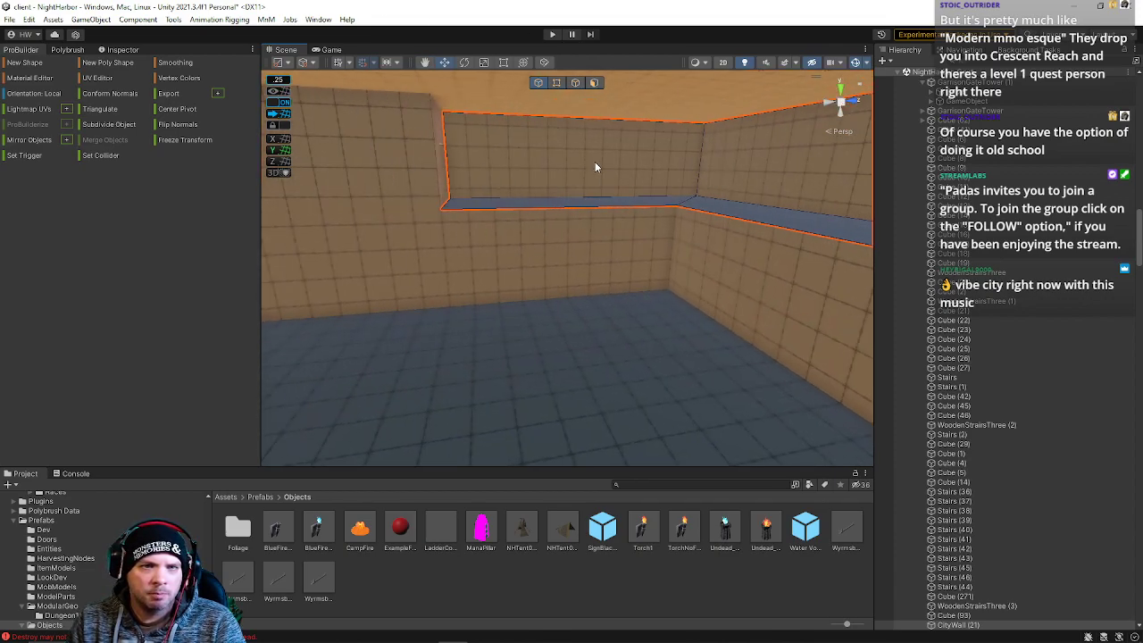
pyautogui.click(110, 125)
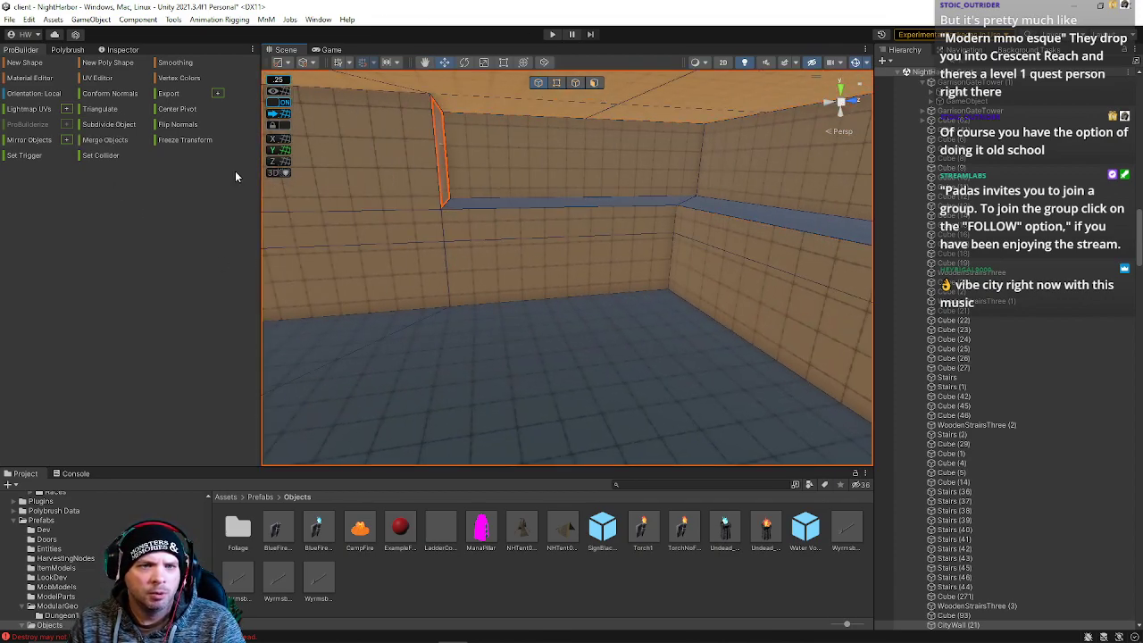
pyautogui.click(118, 140)
# Clean up the overlapping vertices at the ledge and ceiling corners beside the narrow strip where the ledge ends.
pyautogui.moveTo(590, 245); pyautogui.dragTo(541, 297, button='right')
pyautogui.press('h')
pyautogui.click(514, 225)
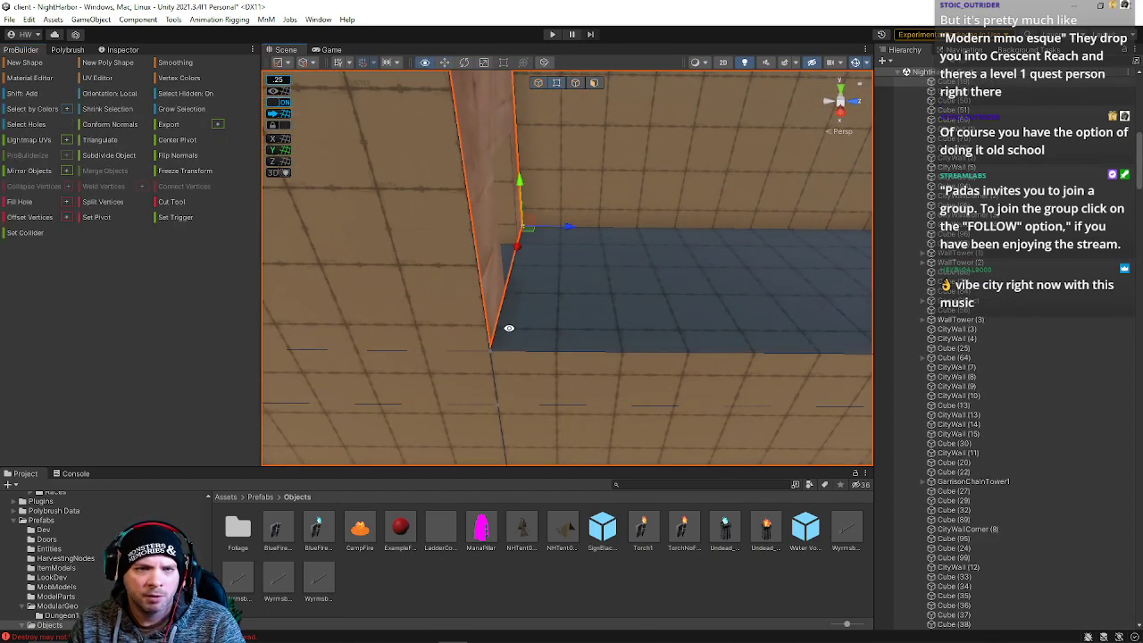
pyautogui.moveTo(509, 372); pyautogui.dragTo(510, 373)
pyautogui.moveTo(539, 394); pyautogui.dragTo(512, 214, button='right')
pyautogui.click(502, 187)
pyautogui.click(500, 183)
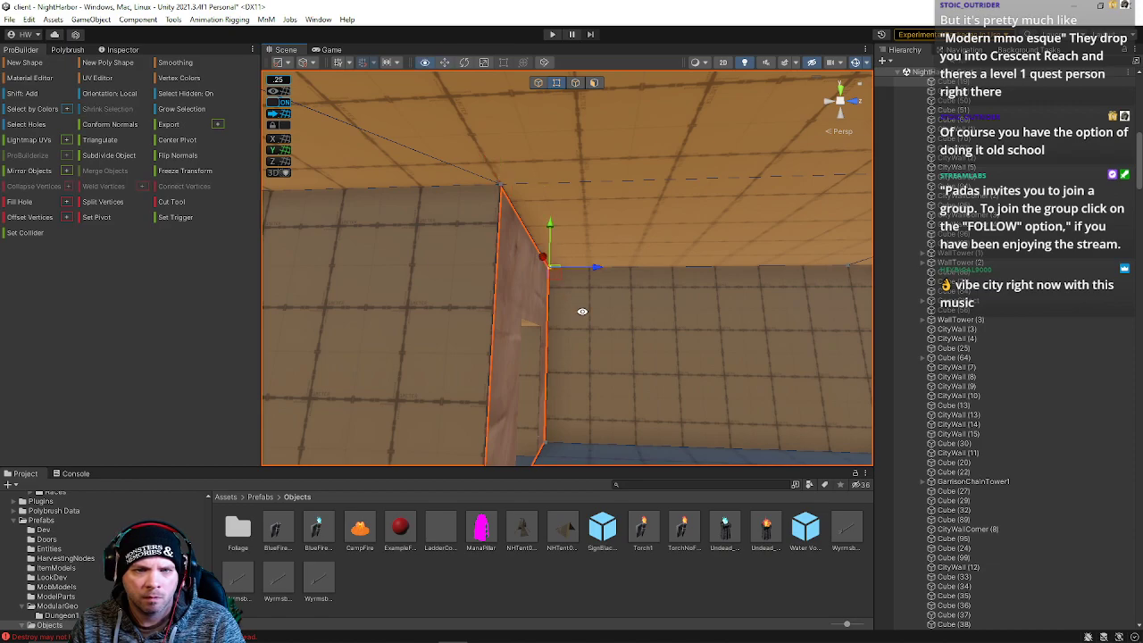
pyautogui.moveTo(581, 314); pyautogui.dragTo(687, 401, button='right')
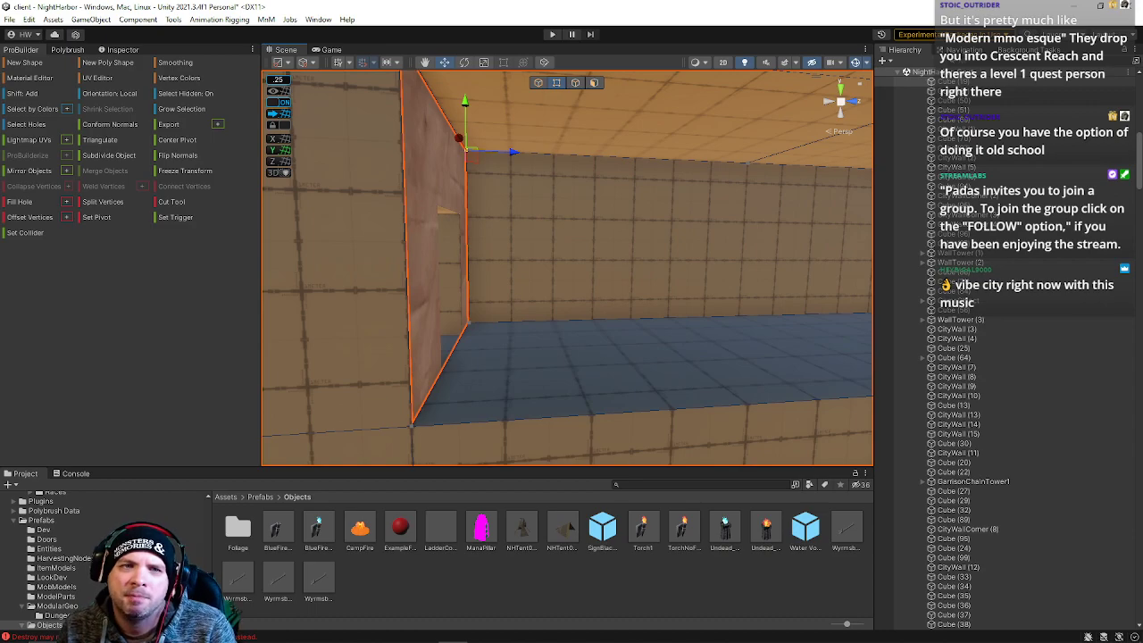
# Clean up the overlapping ledge and ceiling vertices at the room's inside corner.
pyautogui.moveTo(811, 345); pyautogui.dragTo(670, 313, button='right')
pyautogui.click(662, 297)
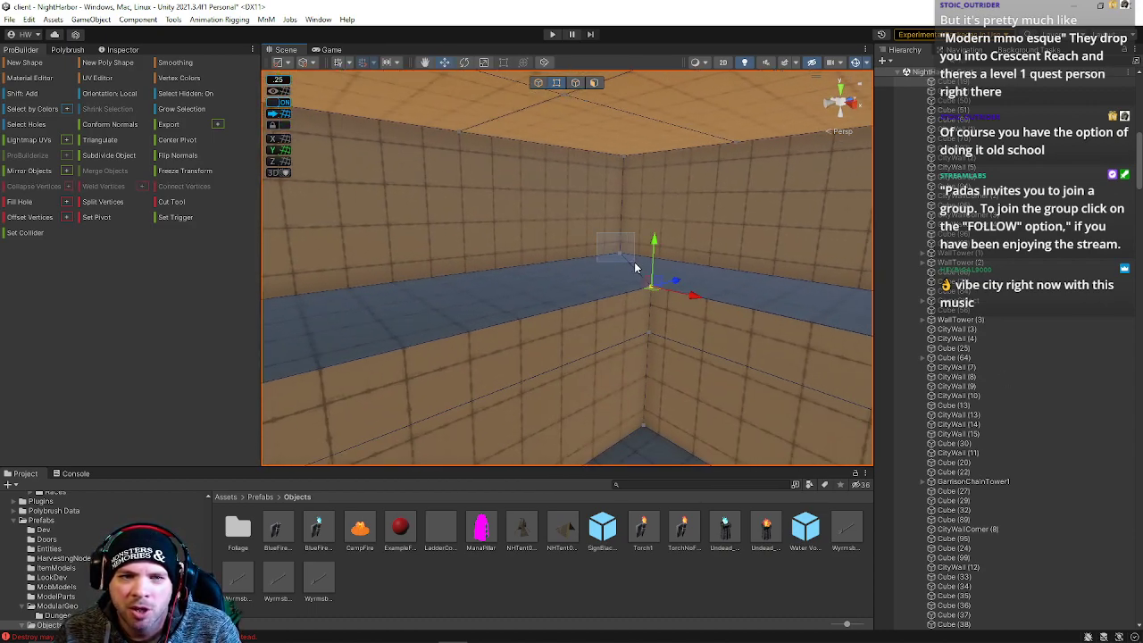
pyautogui.click(628, 161)
pyautogui.click(458, 130)
pyautogui.moveTo(501, 142); pyautogui.dragTo(650, 168)
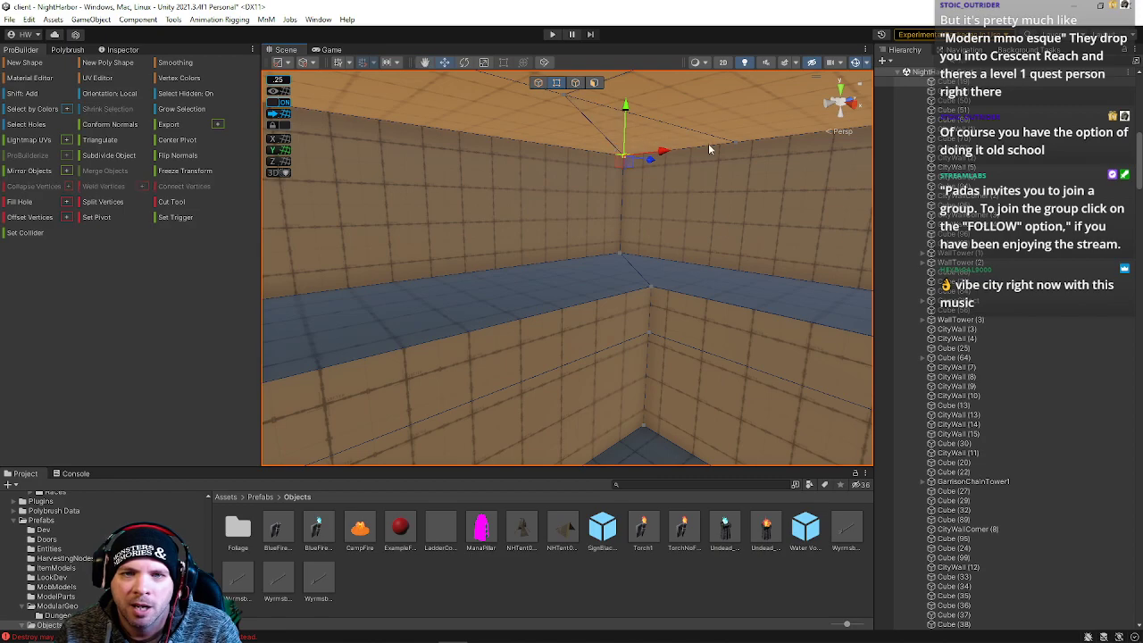
pyautogui.moveTo(753, 164); pyautogui.dragTo(753, 163)
pyautogui.moveTo(661, 157); pyautogui.dragTo(657, 156)
pyautogui.moveTo(653, 204); pyautogui.dragTo(575, 150)
# Insert an edge loop across the wall and ledge and shift it in line with the vertical edge below.
pyautogui.moveTo(552, 212); pyautogui.dragTo(722, 208, button='right')
pyautogui.moveTo(570, 163); pyautogui.dragTo(552, 248, button='right')
pyautogui.click(576, 83)
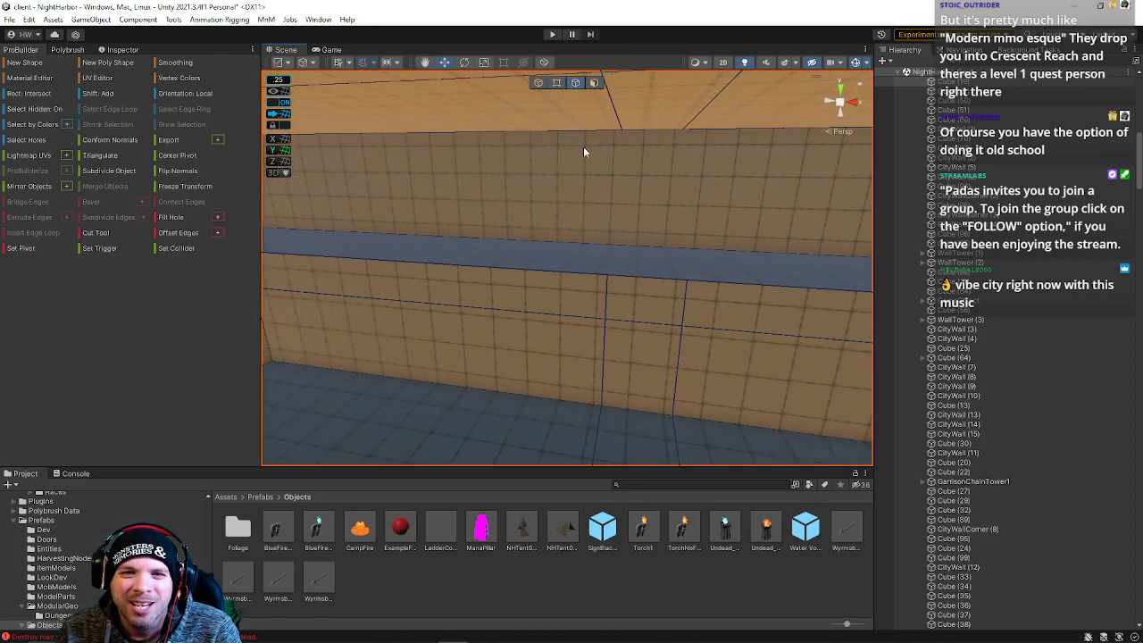
pyautogui.click(616, 242)
pyautogui.hotkey('alt', 'u')
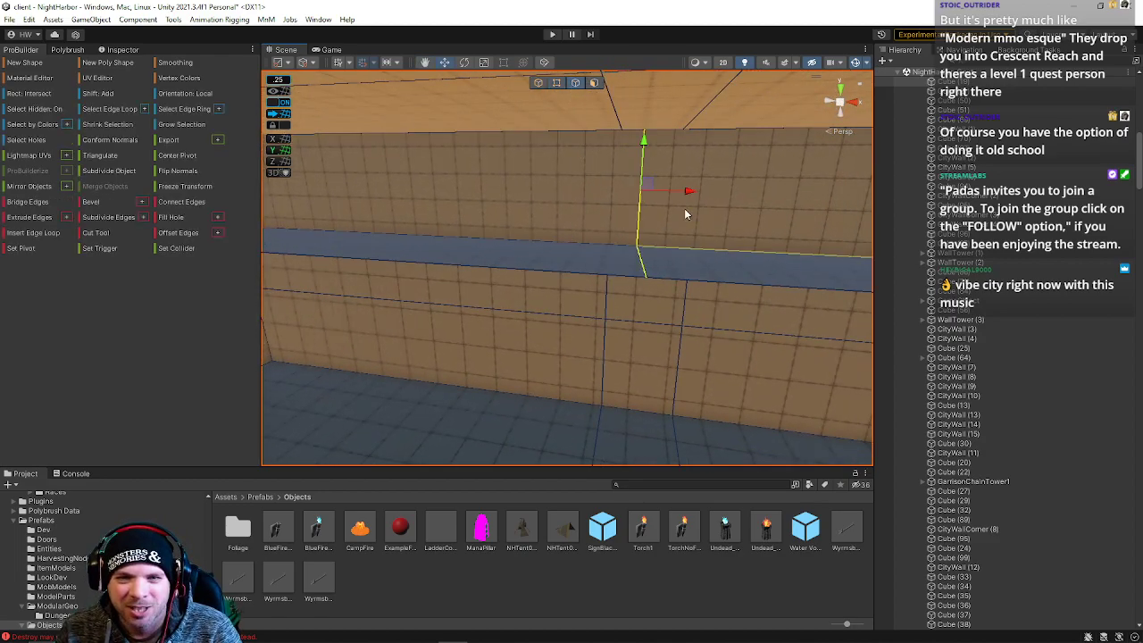
pyautogui.moveTo(692, 196); pyautogui.dragTo(662, 193)
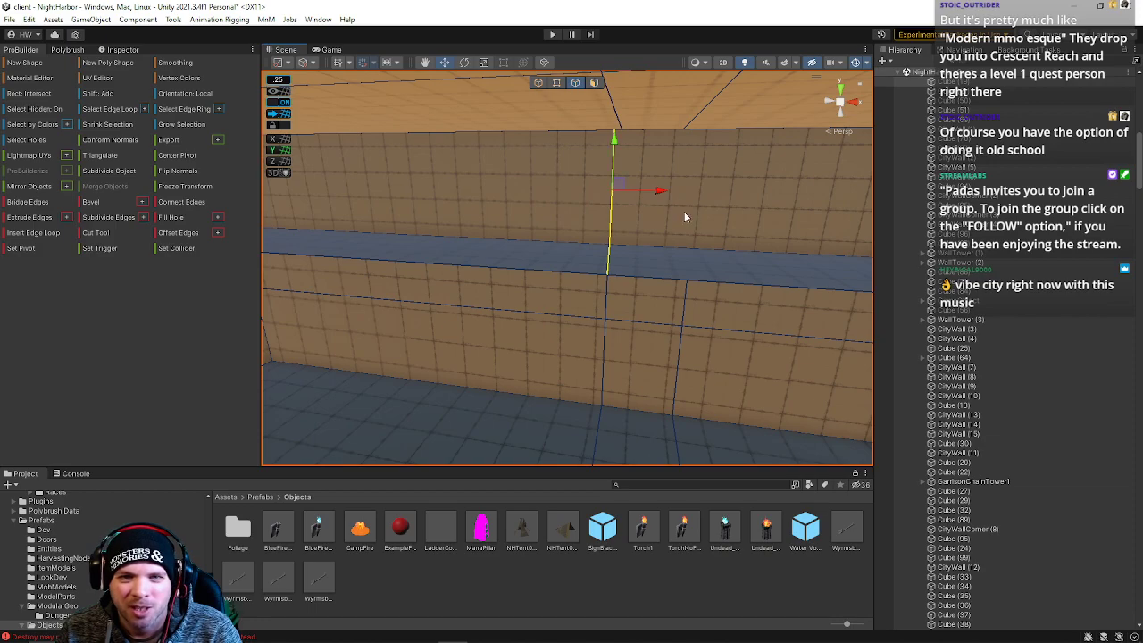
# Insert a second edge loop across the wall and ledge and align its vertices with the neighbouring lower-wall and ceiling edges.
pyautogui.moveTo(685, 203); pyautogui.dragTo(544, 262, button='right')
pyautogui.click(634, 256)
pyautogui.hotkey('alt', 'u')
pyautogui.moveTo(733, 203); pyautogui.dragTo(621, 218)
pyautogui.click(556, 83)
pyautogui.click(551, 285)
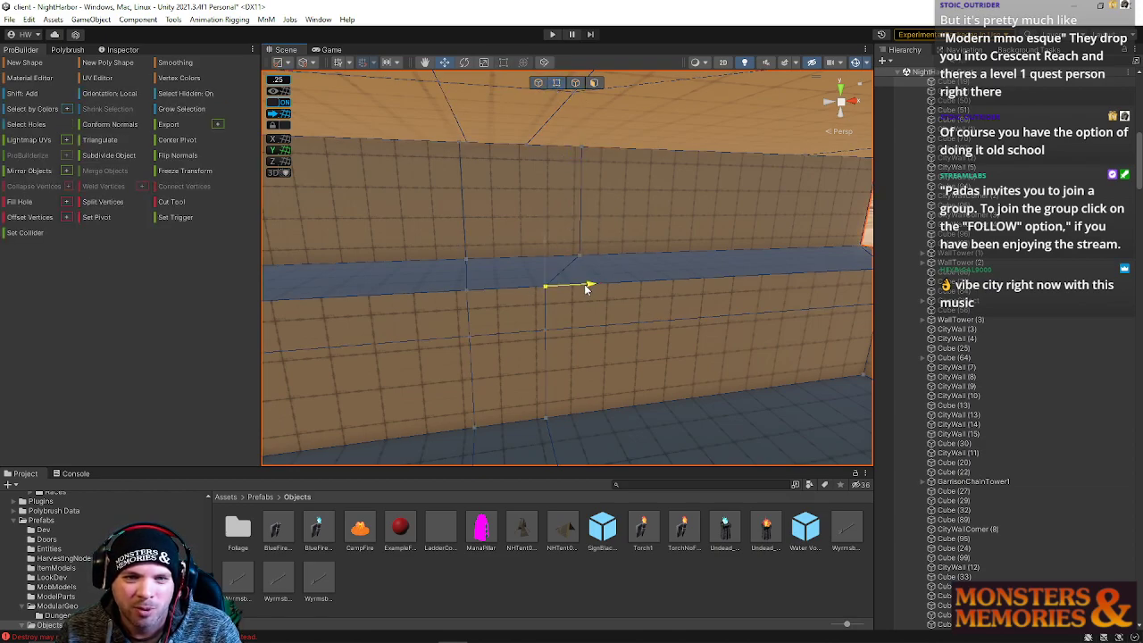
pyautogui.click(593, 168)
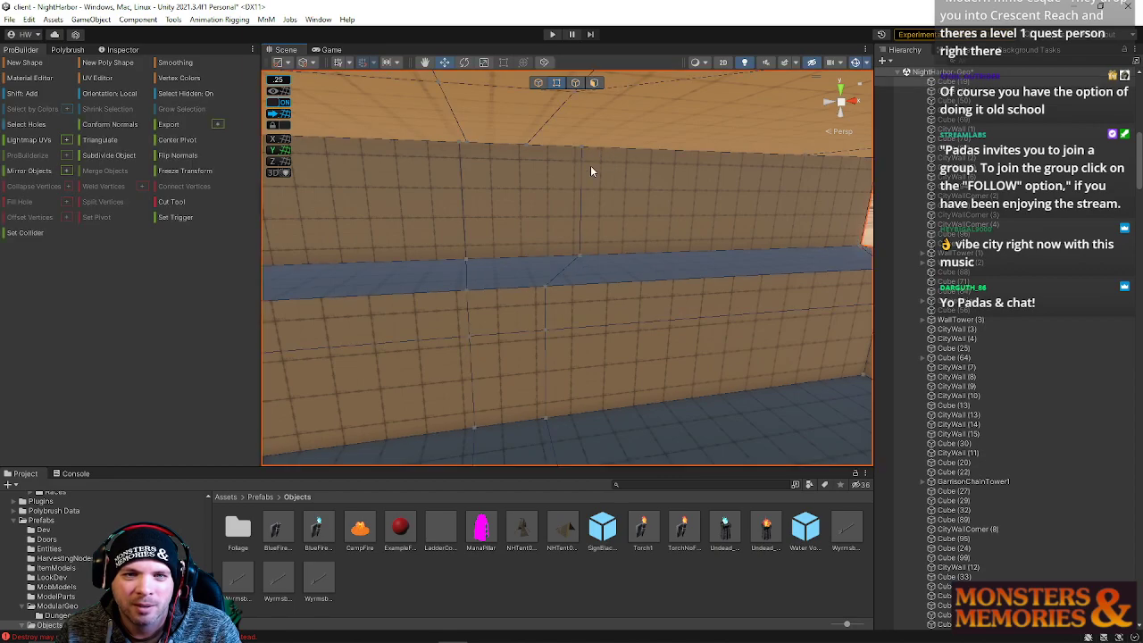
pyautogui.moveTo(573, 88); pyautogui.dragTo(600, 269)
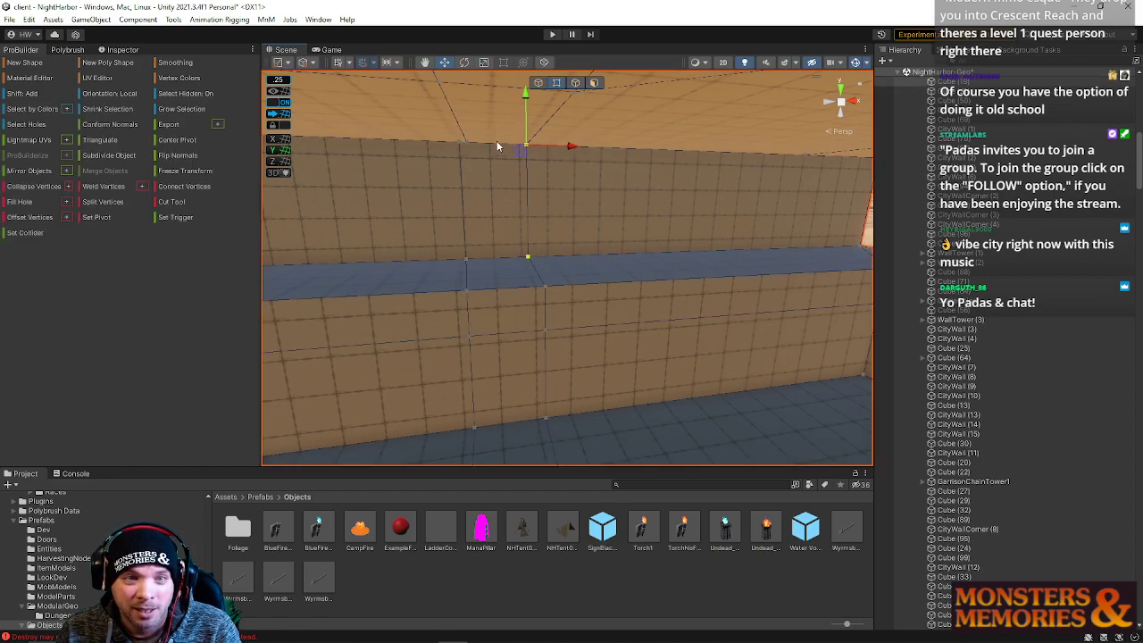
# Collapse the overlapping vertices where the two new edge loops meet the ceiling and the ledge's front edge.
pyautogui.hotkey('alt', 'c')
pyautogui.moveTo(432, 136); pyautogui.dragTo(486, 163)
pyautogui.hotkey('alt', 'c')
pyautogui.moveTo(520, 280); pyautogui.dragTo(569, 292)
pyautogui.hotkey('alt', 'c')
pyautogui.moveTo(453, 279); pyautogui.dragTo(479, 305)
pyautogui.hotkey('alt', 'c')
# Nudge the edge-loop vertex at the back of the ledge sideways to straighten the wall's vertical edge.
pyautogui.click(476, 335)
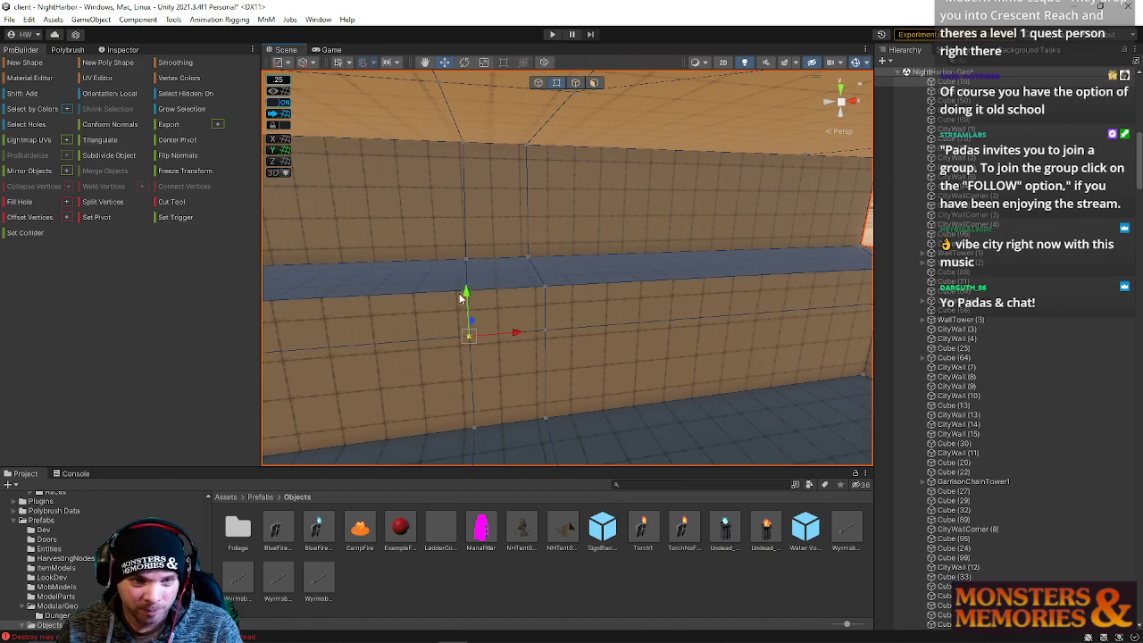
pyautogui.click(472, 257)
pyautogui.moveTo(503, 261); pyautogui.dragTo(511, 265)
pyautogui.moveTo(503, 146); pyautogui.dragTo(563, 234)
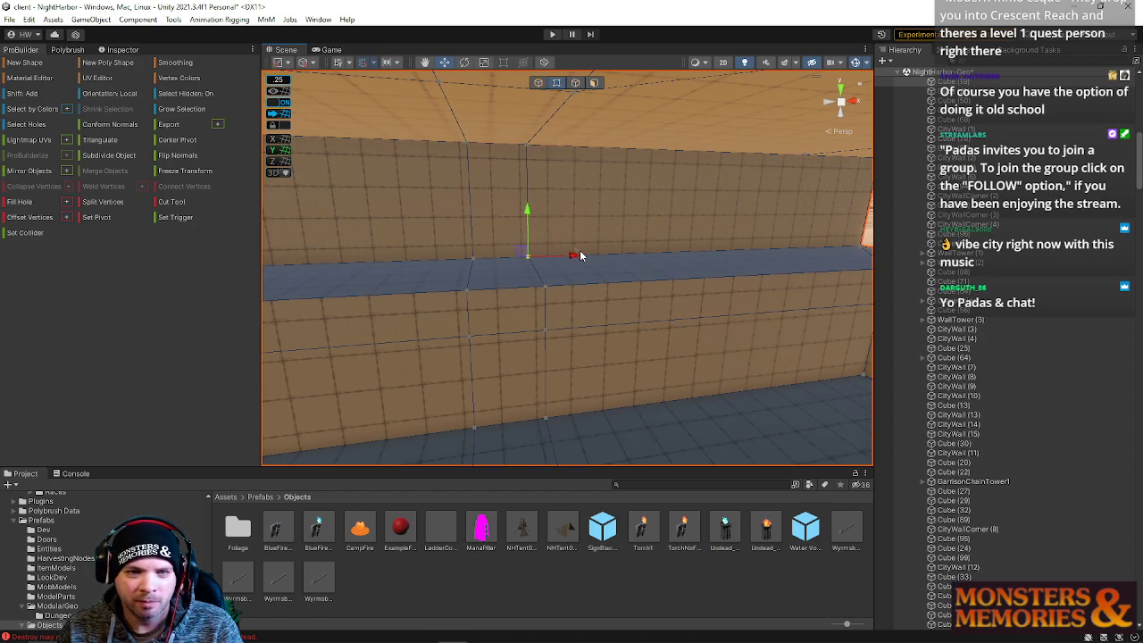
pyautogui.click(554, 265)
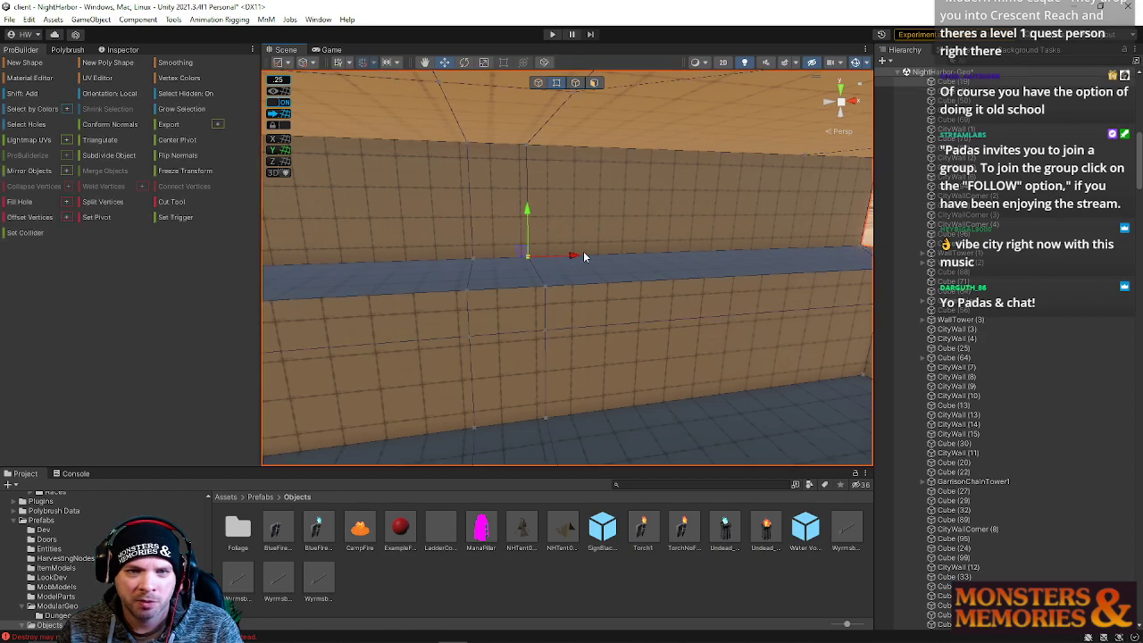
# Inspect the far ceiling corner vertex and the open gap running along the ledge to the ramp.
pyautogui.moveTo(605, 259); pyautogui.dragTo(512, 231, button='right')
pyautogui.moveTo(506, 208); pyautogui.dragTo(672, 229)
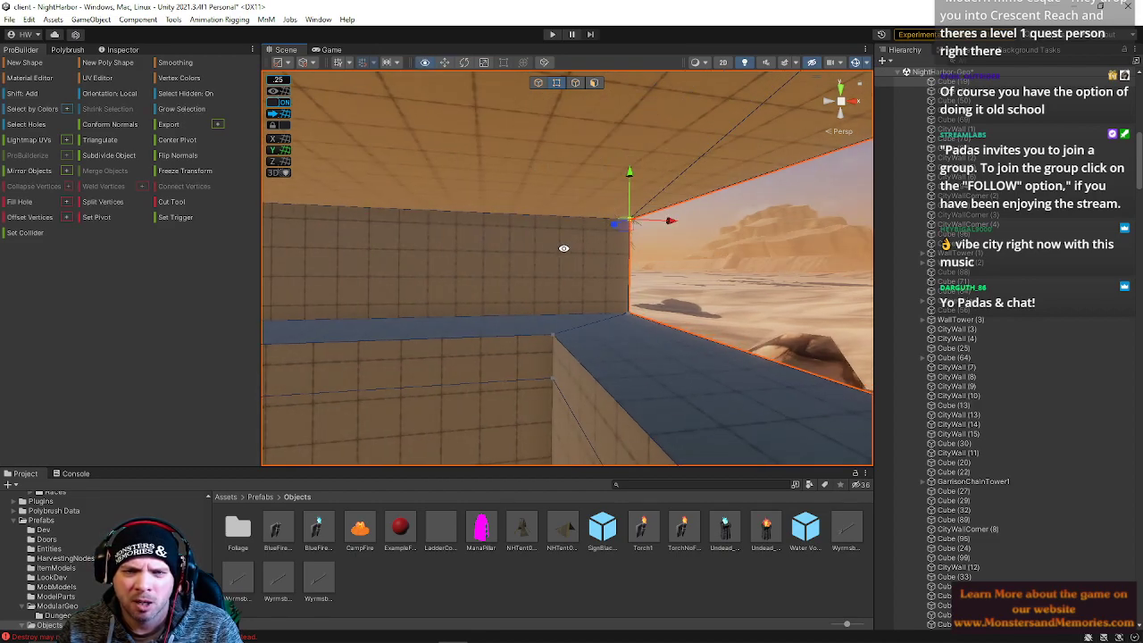
pyautogui.moveTo(565, 247); pyautogui.dragTo(565, 261, button='right')
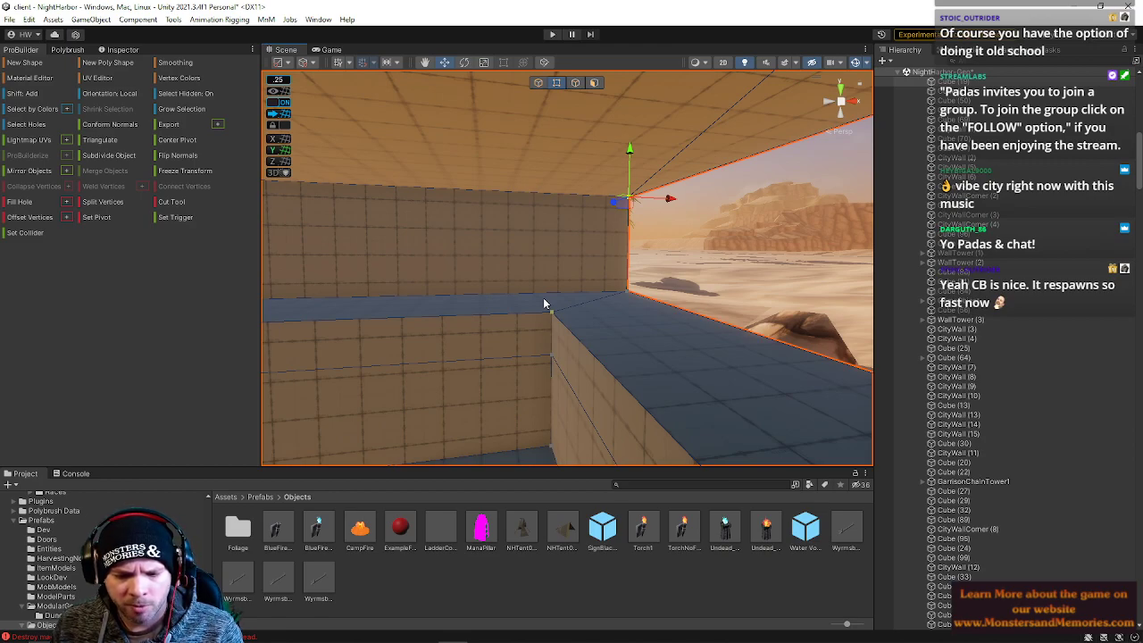
pyautogui.moveTo(544, 298); pyautogui.dragTo(551, 307, button='right')
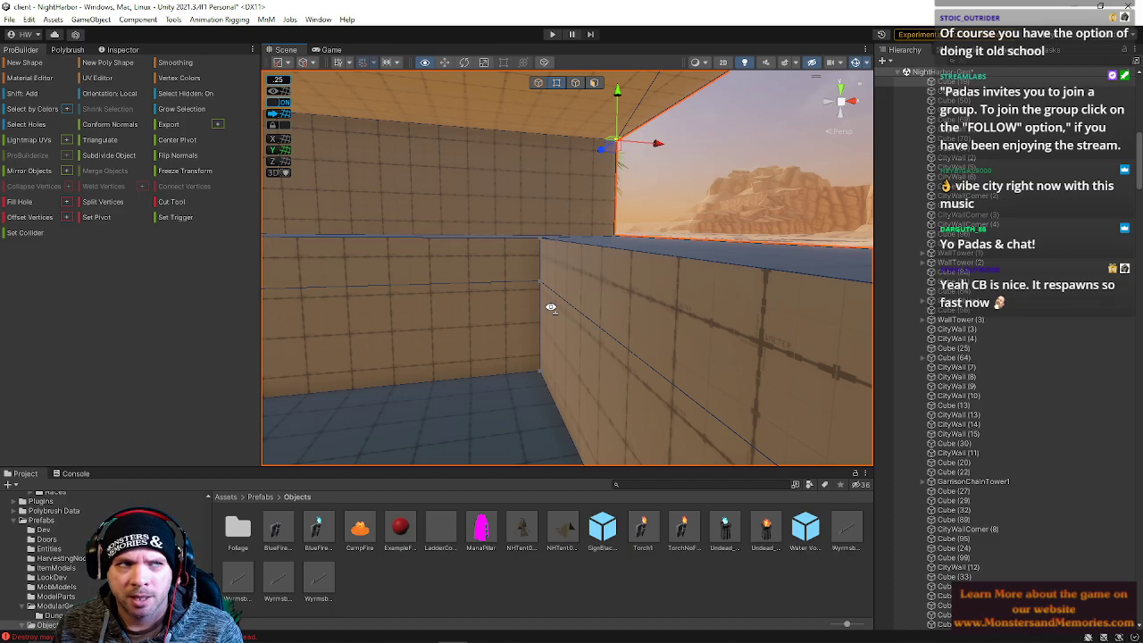
pyautogui.moveTo(566, 301); pyautogui.dragTo(891, 297, button='right')
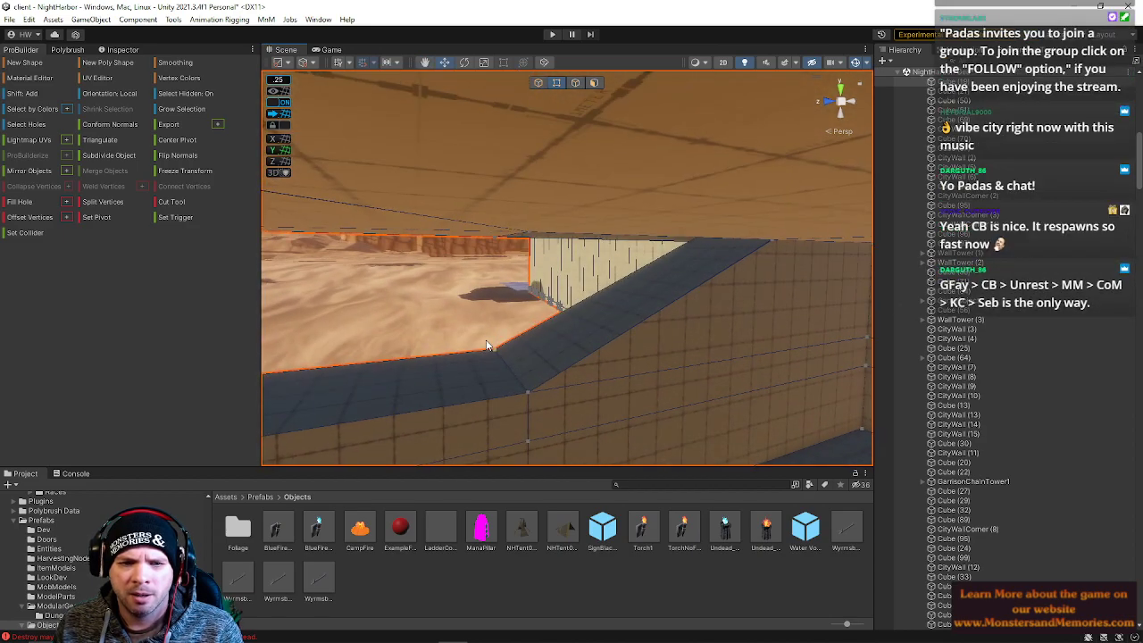
pyautogui.moveTo(632, 356); pyautogui.dragTo(549, 181, button='right')
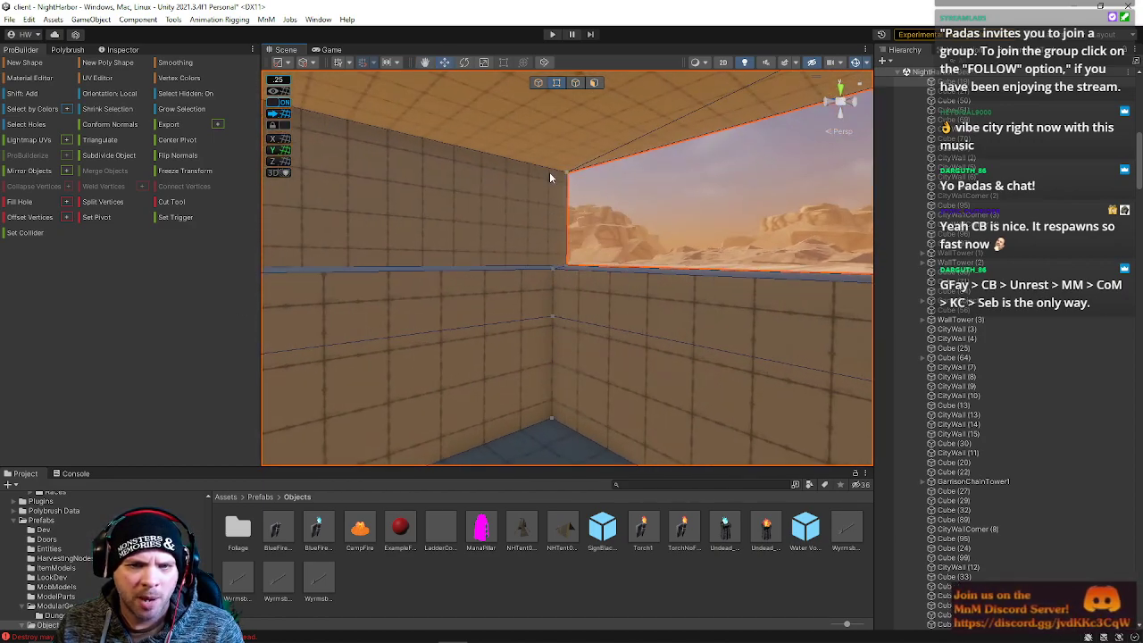
# Bridge the ledge's outer edge to the ceiling edge, closing the long open side with a wall face.
pyautogui.moveTo(496, 261); pyautogui.dragTo(759, 232, button='right')
pyautogui.moveTo(593, 210); pyautogui.dragTo(615, 283, button='right')
pyautogui.click(594, 82)
pyautogui.click(647, 238)
pyautogui.moveTo(658, 270); pyautogui.dragTo(545, 117, button='right')
pyautogui.click(576, 84)
pyautogui.moveTo(564, 210); pyautogui.dragTo(583, 186, button='right')
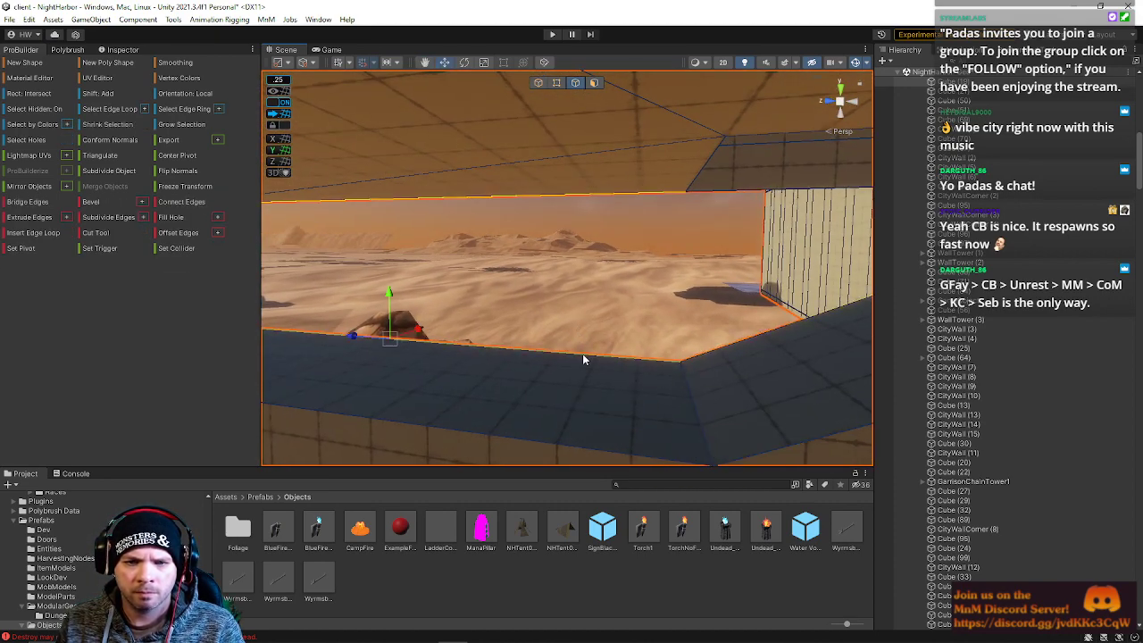
pyautogui.moveTo(583, 354); pyautogui.dragTo(638, 305, button='right')
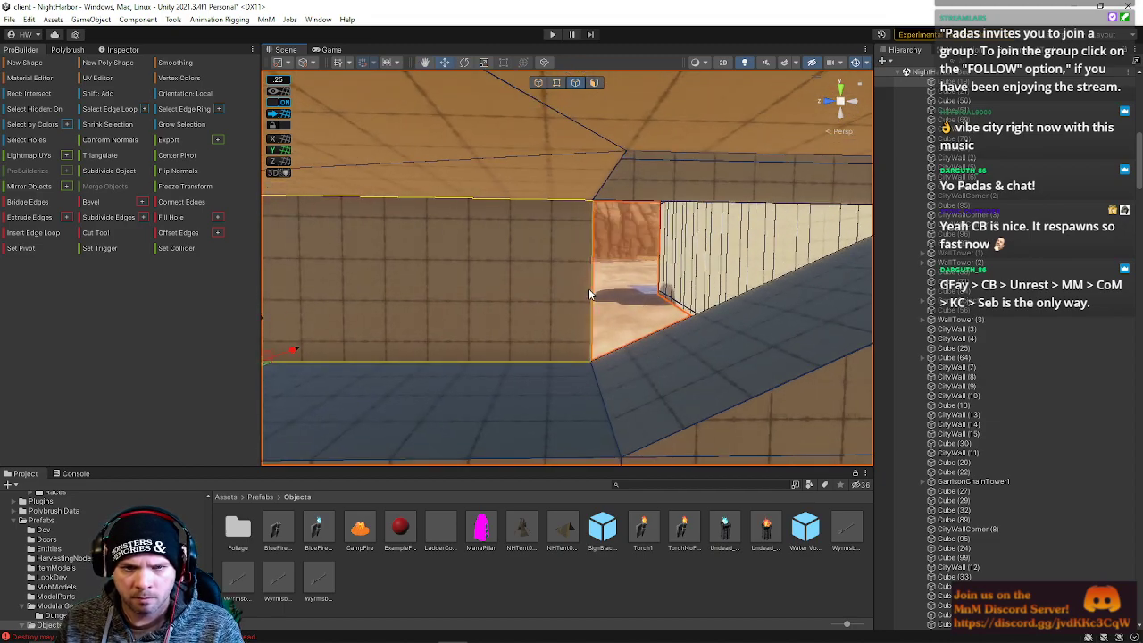
# Bridge the ramp's outer edge to the open wall edge, filling the gap beside the ramp.
pyautogui.moveTo(653, 211); pyautogui.dragTo(649, 320, button='right')
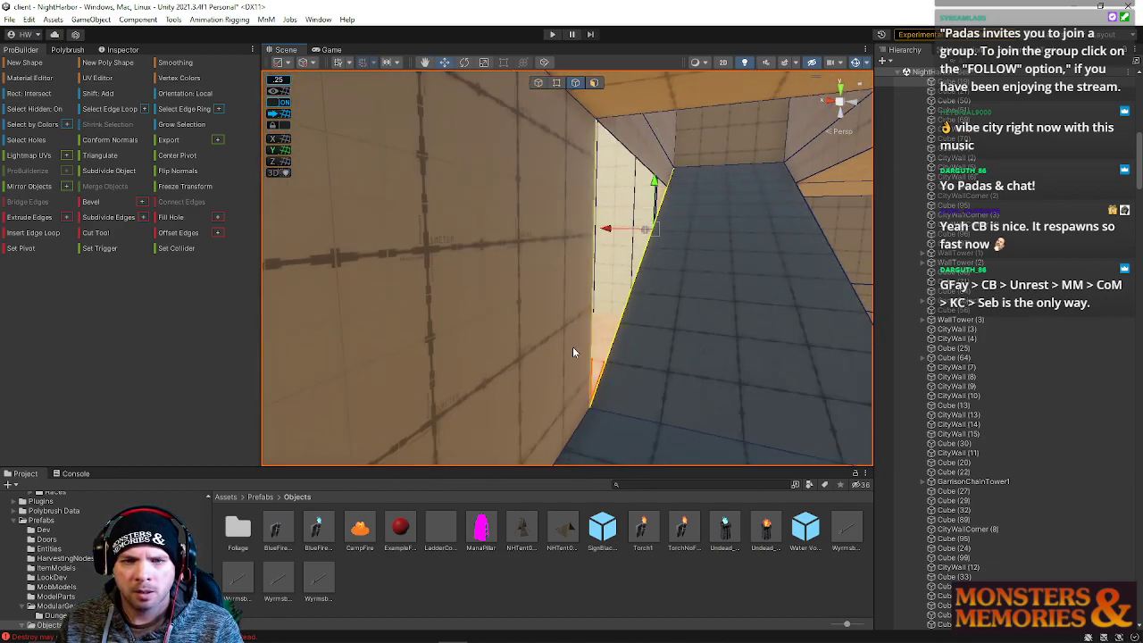
pyautogui.click(586, 356)
pyautogui.hotkey('alt', 'b')
# Delete the triangular face high on the stairwell wall and bridge the open sloping edges with a new face.
pyautogui.moveTo(684, 309); pyautogui.dragTo(610, 96, button='right')
pyautogui.click(594, 83)
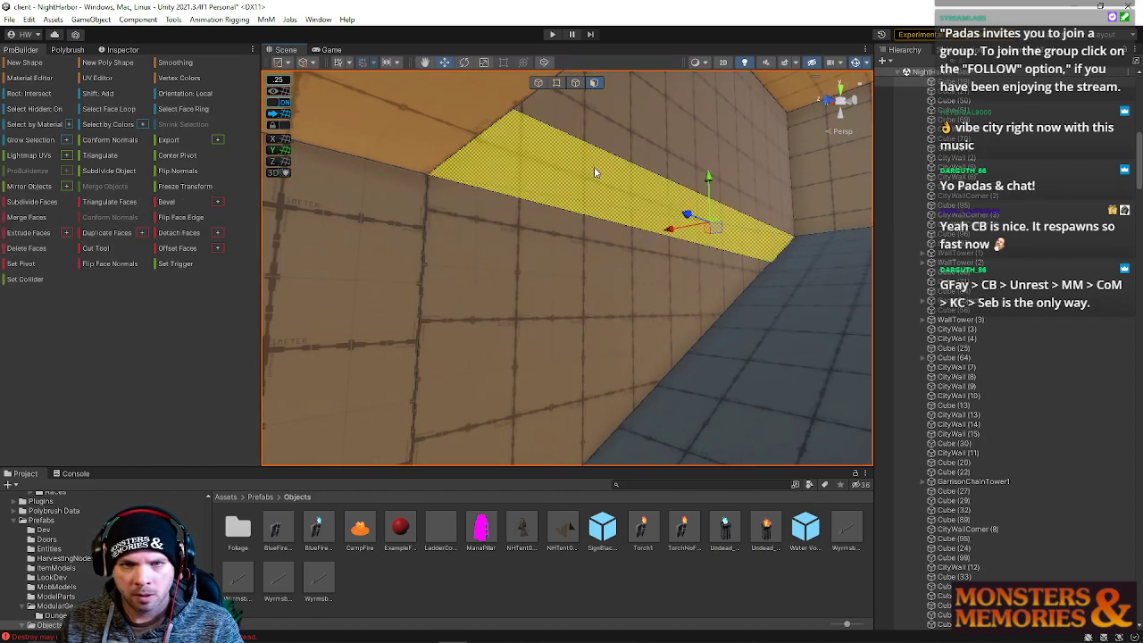
pyautogui.click(655, 319)
pyautogui.click(542, 82)
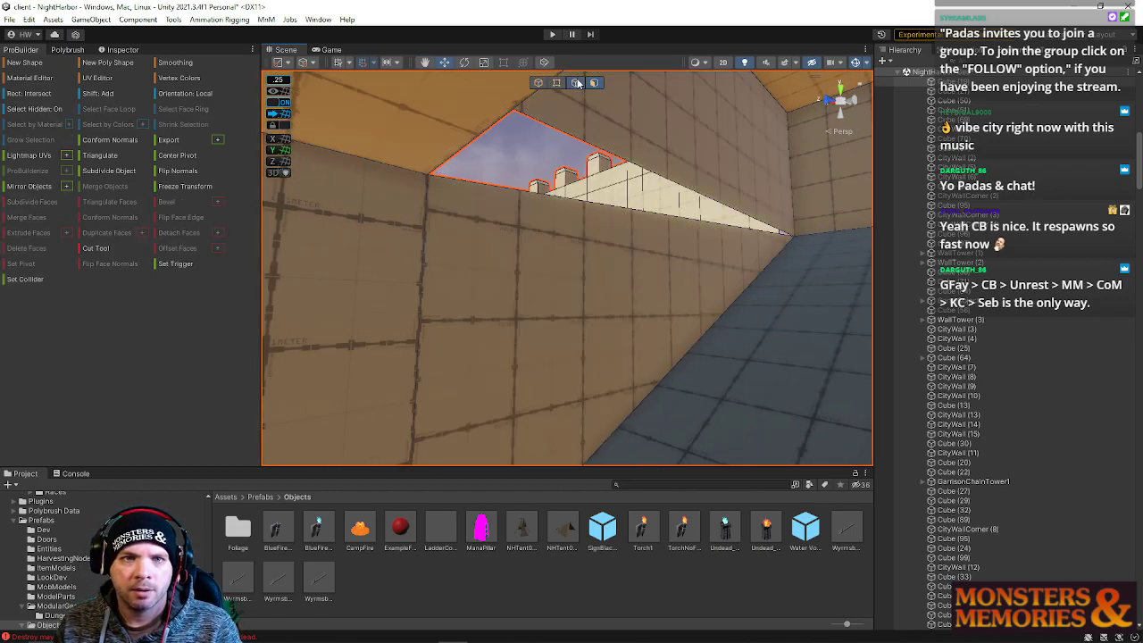
pyautogui.keyDown('shift'); pyautogui.click(607, 212); pyautogui.keyUp('shift')
pyautogui.moveTo(608, 211); pyautogui.dragTo(559, 243, button='right')
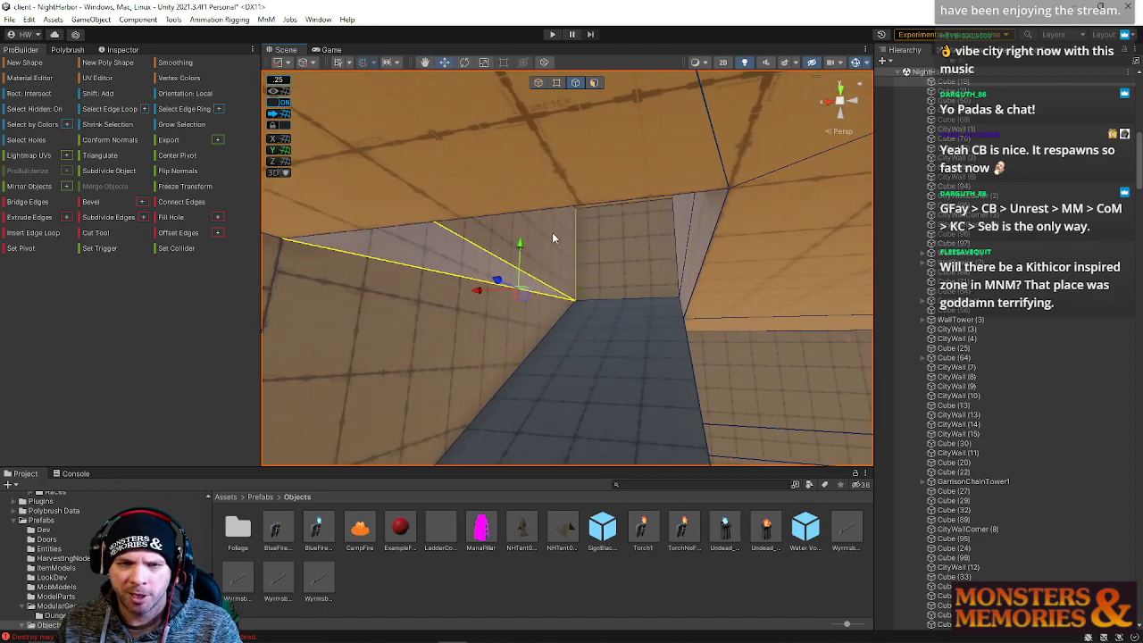
pyautogui.moveTo(557, 285); pyautogui.dragTo(276, 326, button='right')
pyautogui.moveTo(597, 260); pyautogui.dragTo(738, 239, button='right')
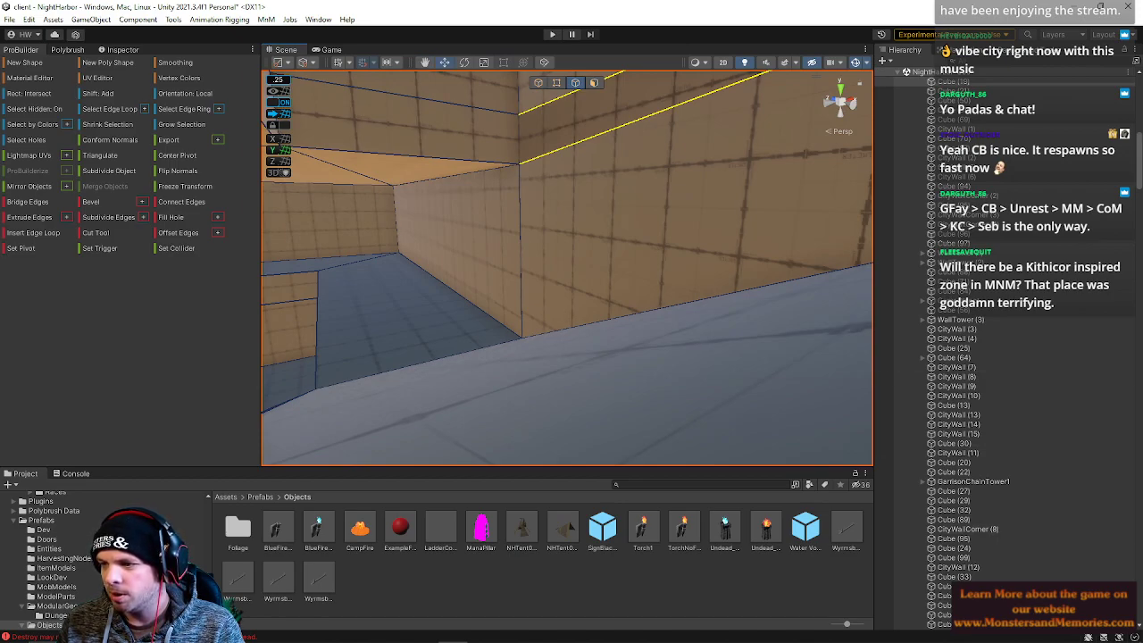
# Delete the long narrow wall face running beside the ceiling corner above the ramp.
pyautogui.moveTo(644, 260); pyautogui.dragTo(895, 232, button='right')
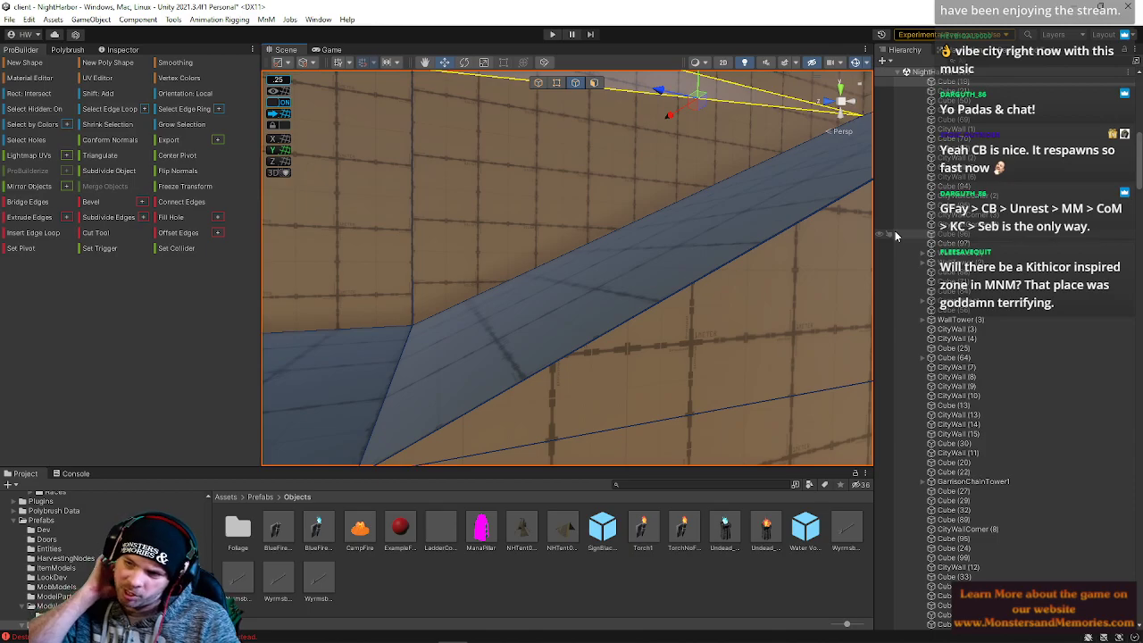
pyautogui.moveTo(752, 313); pyautogui.dragTo(446, 180, button='right')
pyautogui.click(594, 84)
pyautogui.click(608, 159)
pyautogui.keyDown('shift'); pyautogui.click(637, 255); pyautogui.keyUp('shift')
pyautogui.keyDown('shift'); pyautogui.click(614, 302); pyautogui.keyUp('shift')
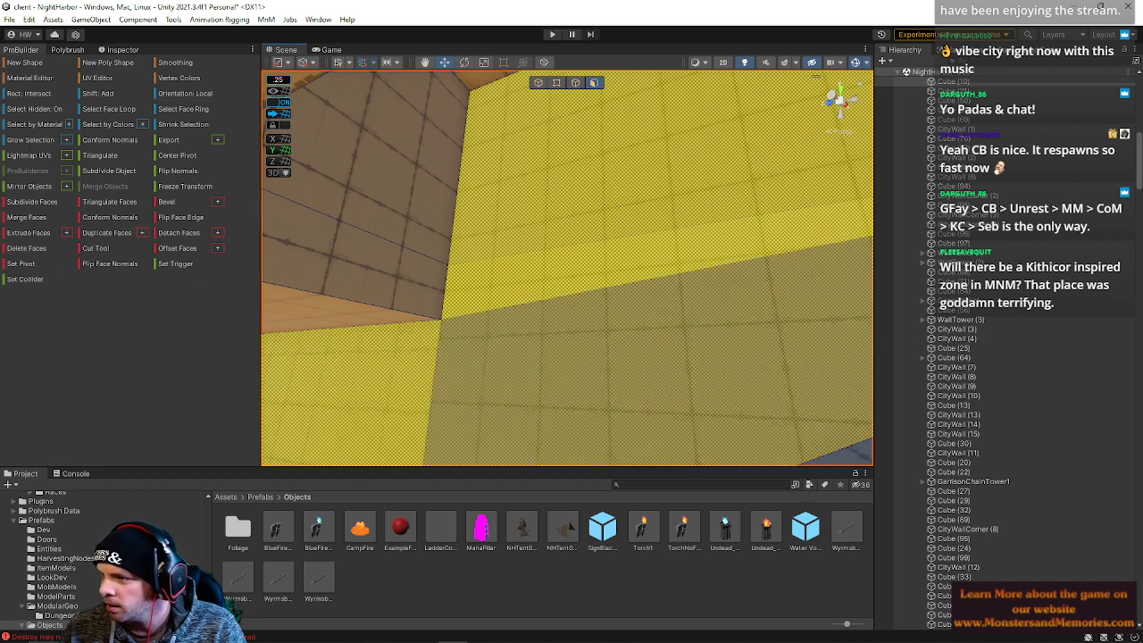
pyautogui.click(586, 321)
pyautogui.moveTo(561, 366); pyautogui.dragTo(798, 366, button='right')
pyautogui.click(678, 233)
pyautogui.press('BackSpace')
# Bridge the open edges of the hole beside the ceiling corner with a new wall face and return to object selection.
pyautogui.moveTo(679, 233); pyautogui.dragTo(562, 296, button='right')
pyautogui.click(574, 83)
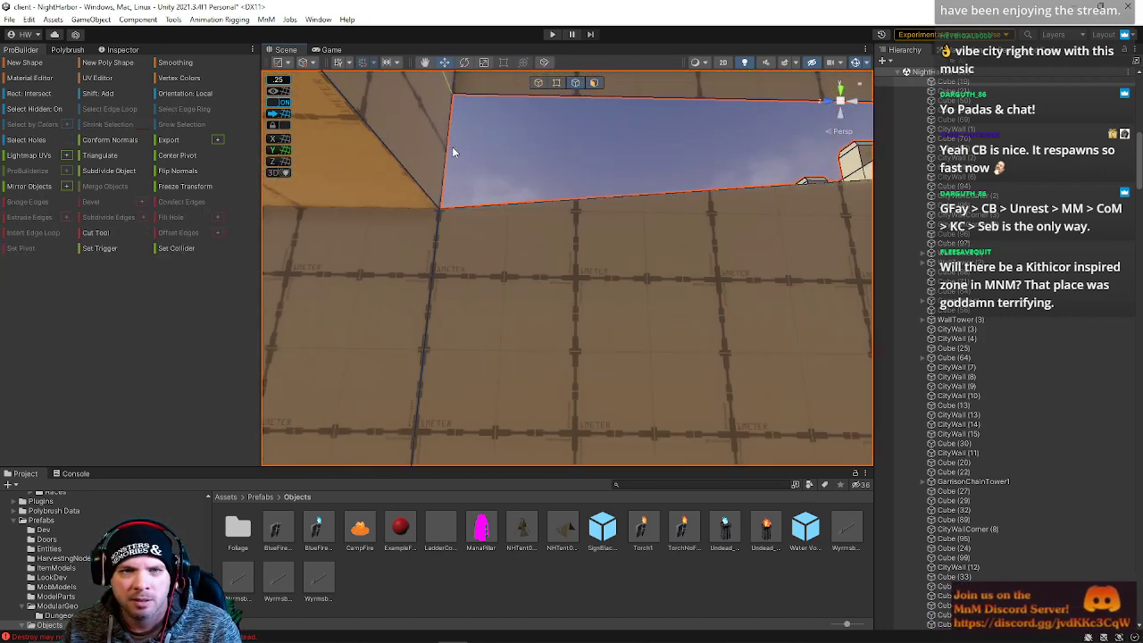
pyautogui.keyDown('shift'); pyautogui.click(504, 224); pyautogui.keyUp('shift')
pyautogui.hotkey('alt', 'b')
pyautogui.moveTo(578, 204); pyautogui.dragTo(703, 244, button='right')
pyautogui.click(538, 82)
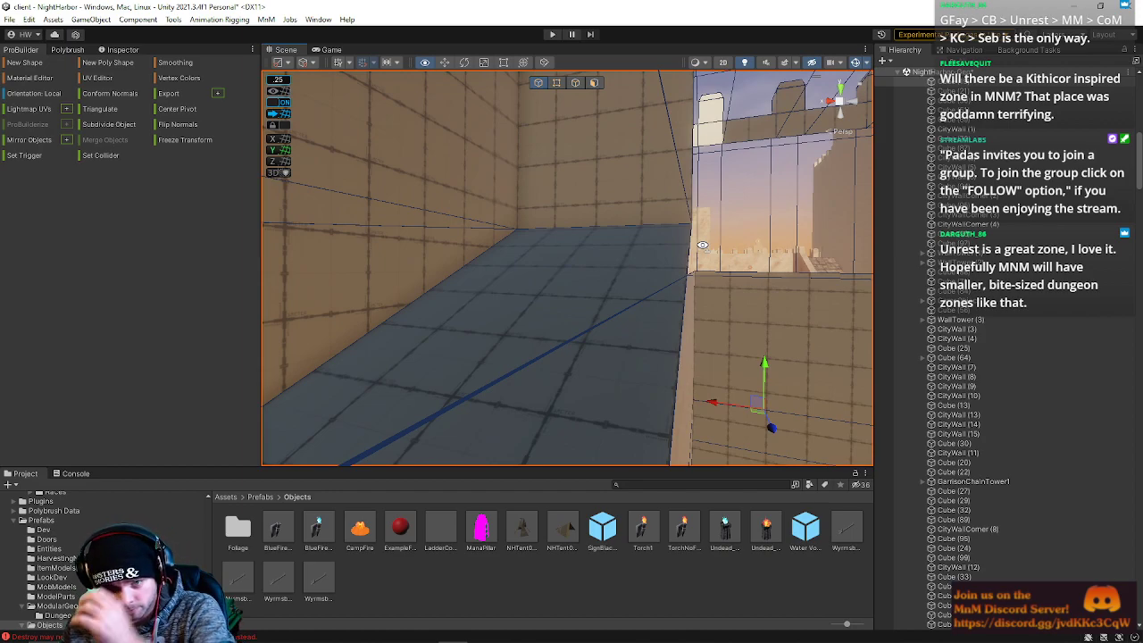
# Delete the ramp's sloping floor face and bridge its upper edge to the lower landing edge with a new floor.
pyautogui.moveTo(662, 313); pyautogui.dragTo(640, 220, button='right')
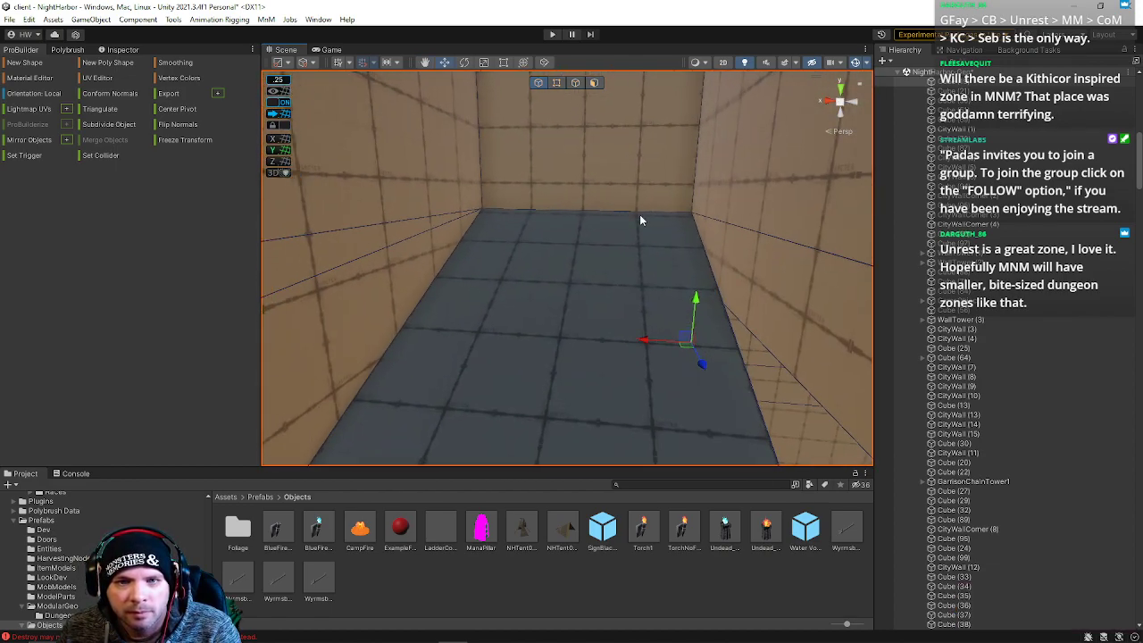
pyautogui.click(595, 83)
pyautogui.click(644, 286)
pyautogui.press('Delete')
pyautogui.click(575, 83)
pyautogui.click(715, 272)
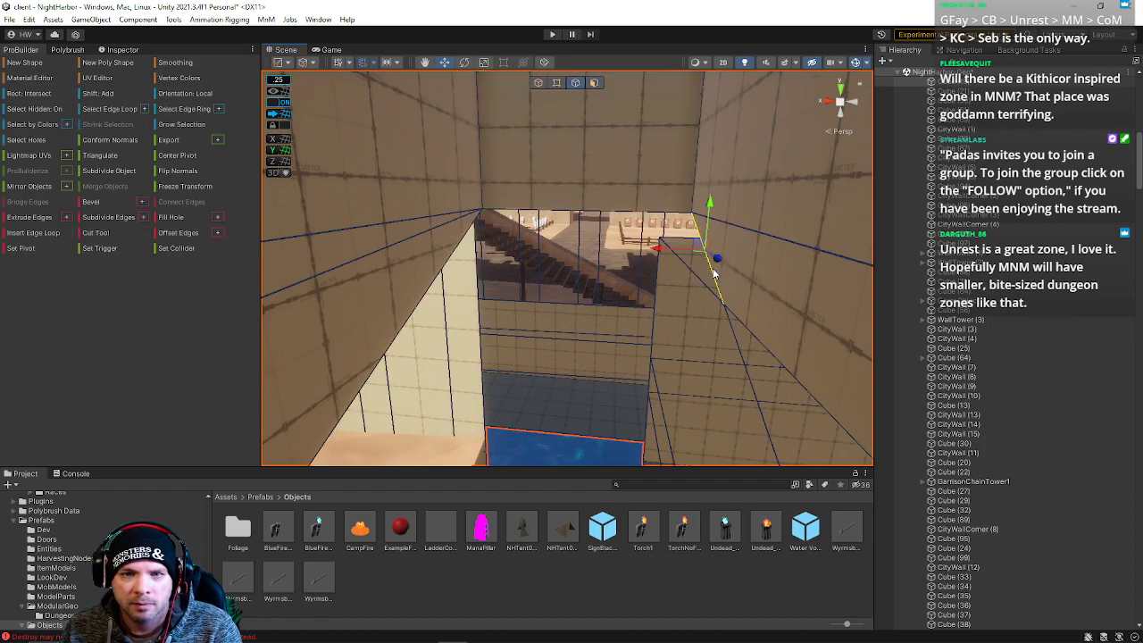
pyautogui.keyDown('alt'); pyautogui.moveTo(573, 238); pyautogui.dragTo(552, 274); pyautogui.keyUp('alt')
pyautogui.moveTo(552, 274); pyautogui.dragTo(548, 289, button='right')
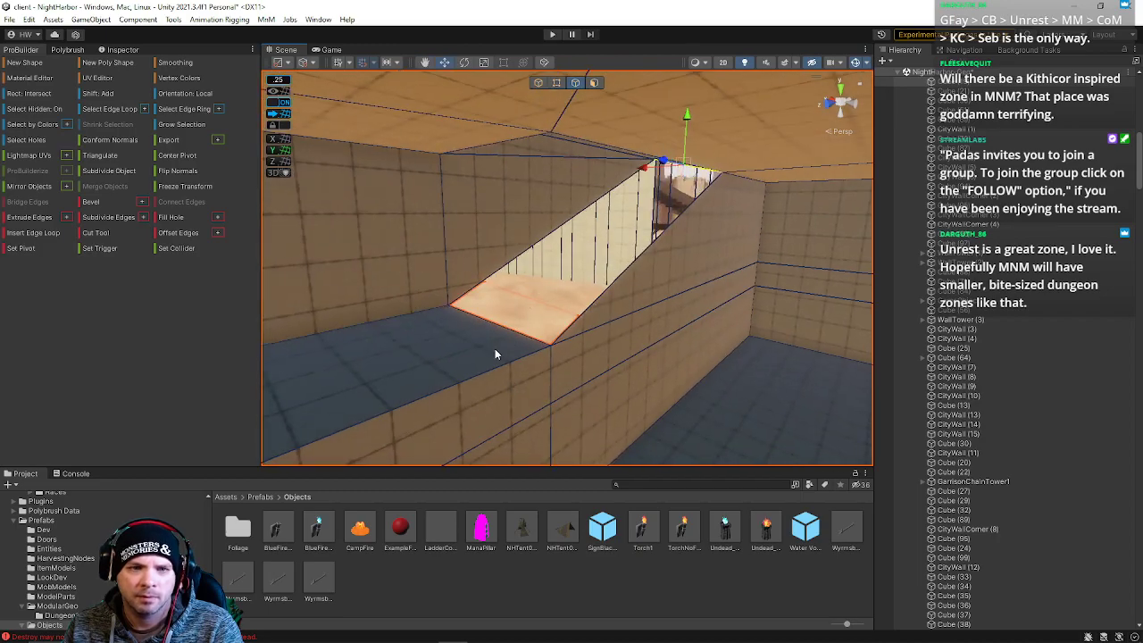
pyautogui.keyDown('shift'); pyautogui.click(502, 333); pyautogui.keyUp('shift')
pyautogui.hotkey('alt', 'b')
# Select the floor faces of the ramp and ledge and grow the face selection.
pyautogui.moveTo(510, 362); pyautogui.dragTo(721, 307, button='right')
pyautogui.click(596, 143)
pyautogui.click(544, 150)
pyautogui.press('w')
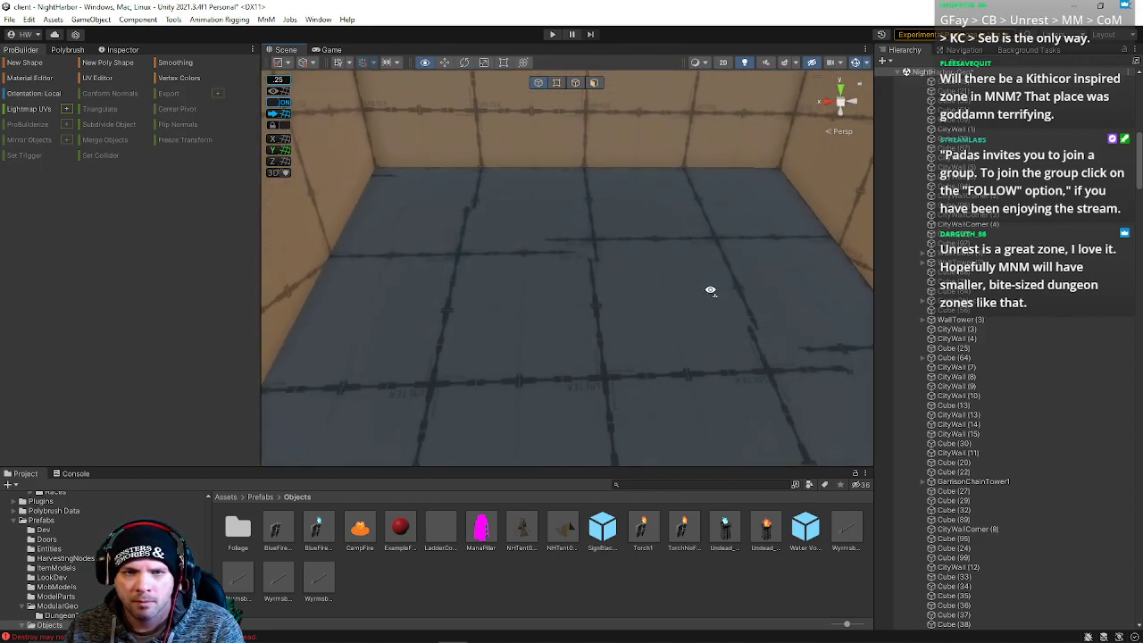
pyautogui.click(594, 82)
pyautogui.click(627, 243)
pyautogui.moveTo(595, 354); pyautogui.dragTo(988, 378, button='right')
pyautogui.keyDown('shift'); pyautogui.click(719, 334); pyautogui.keyUp('shift')
pyautogui.moveTo(719, 334); pyautogui.dragTo(719, 334, button='right')
pyautogui.hotkey('alt', 'g')
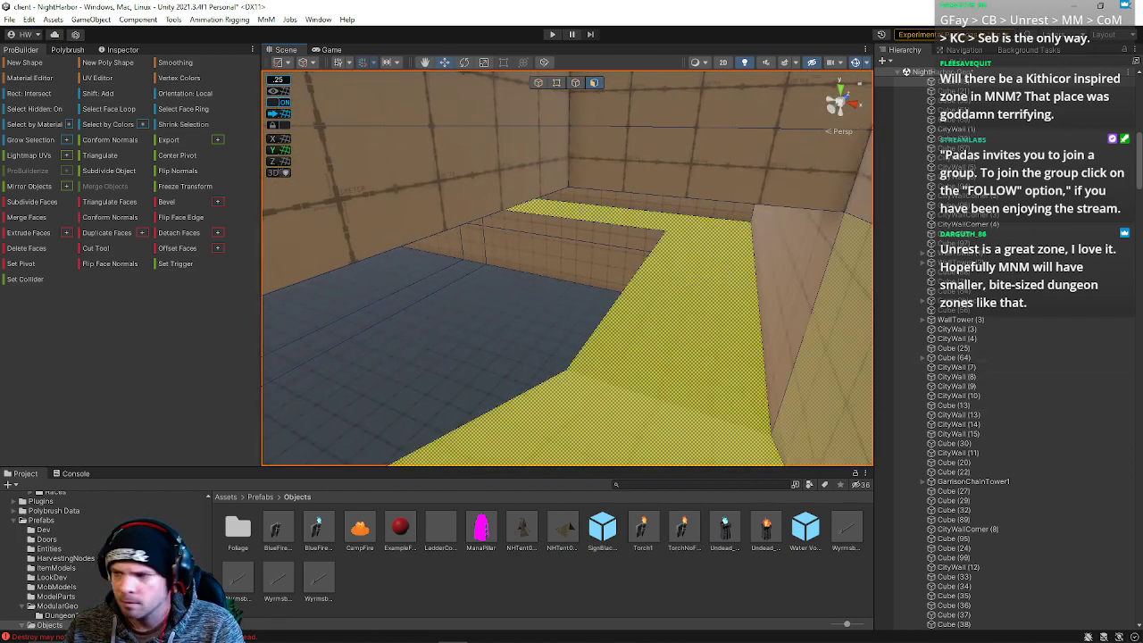
# Move the selected end wall of the upper ledge outward along the Z axis toward the exterior staircase.
pyautogui.moveTo(802, 329); pyautogui.dragTo(768, 294, button='right')
pyautogui.moveTo(161, 242); pyautogui.dragTo(119, 205, button='right')
pyautogui.click(408, 176)
pyautogui.moveTo(571, 313); pyautogui.dragTo(506, 223, button='right')
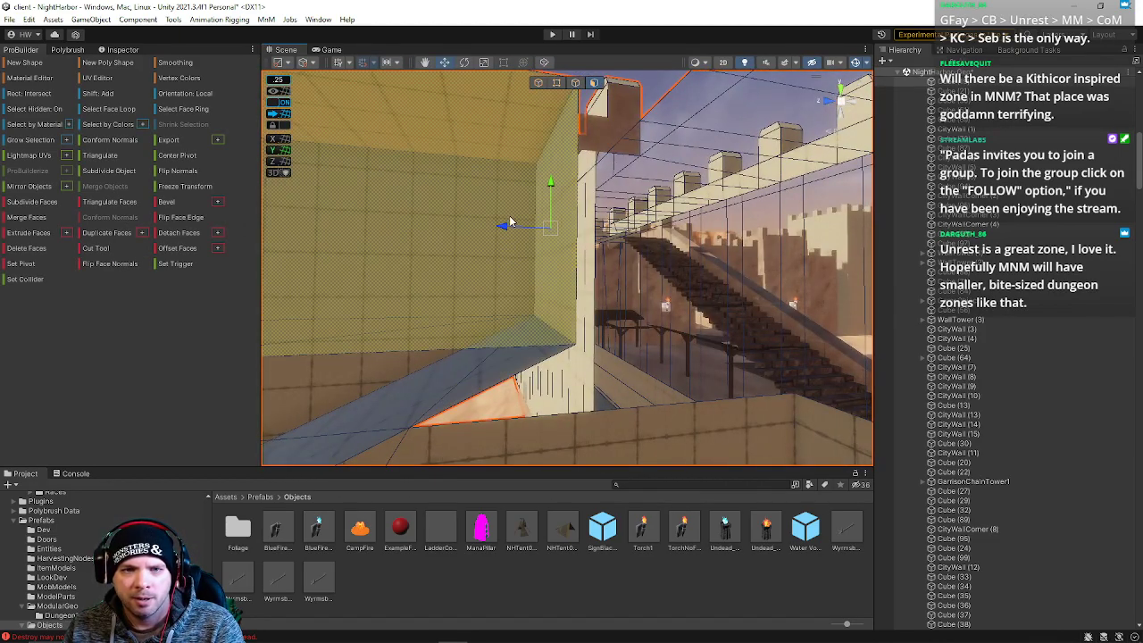
pyautogui.moveTo(582, 231); pyautogui.dragTo(712, 246)
pyautogui.moveTo(720, 255); pyautogui.dragTo(607, 221, button='right')
pyautogui.moveTo(653, 232); pyautogui.dragTo(637, 230)
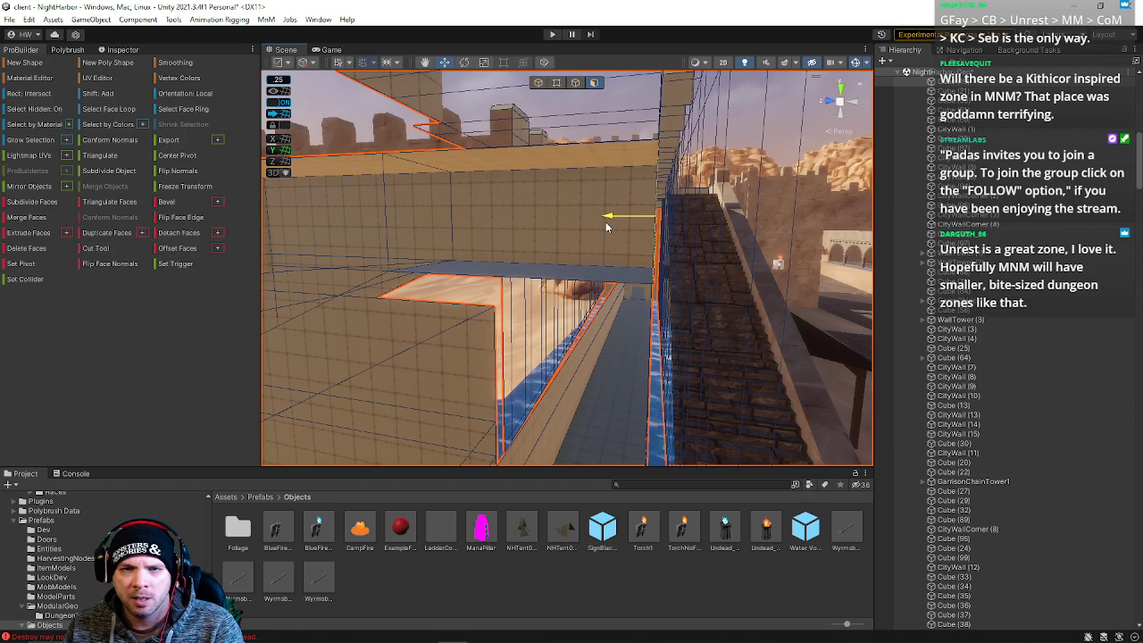
# Insert an edge loop across the raised corridor near its end and adjust its position along the corridor.
pyautogui.moveTo(536, 245); pyautogui.dragTo(537, 230, button='right')
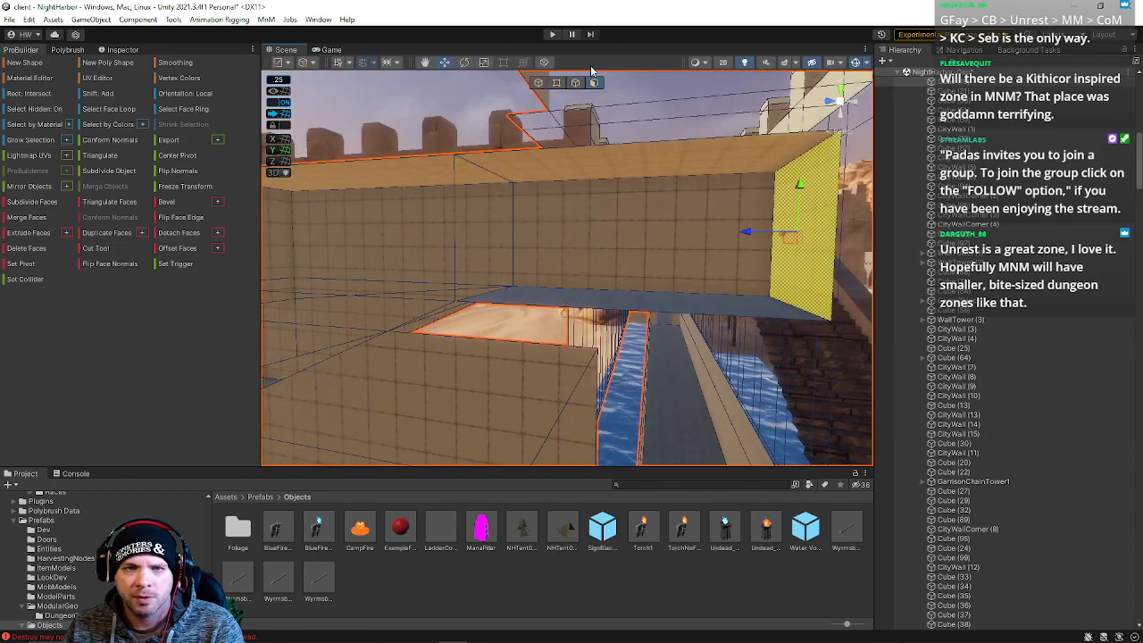
pyautogui.click(577, 82)
pyautogui.click(595, 182)
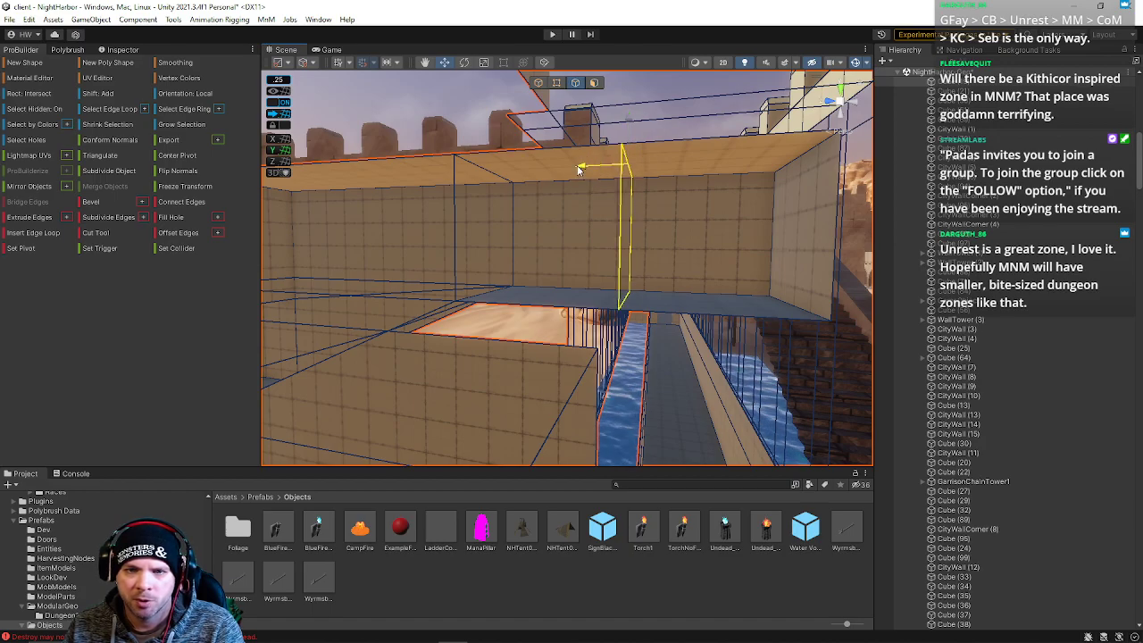
pyautogui.moveTo(603, 173); pyautogui.dragTo(600, 170)
pyautogui.press('w')
pyautogui.moveTo(600, 170); pyautogui.dragTo(505, 154, button='right')
pyautogui.press('s')
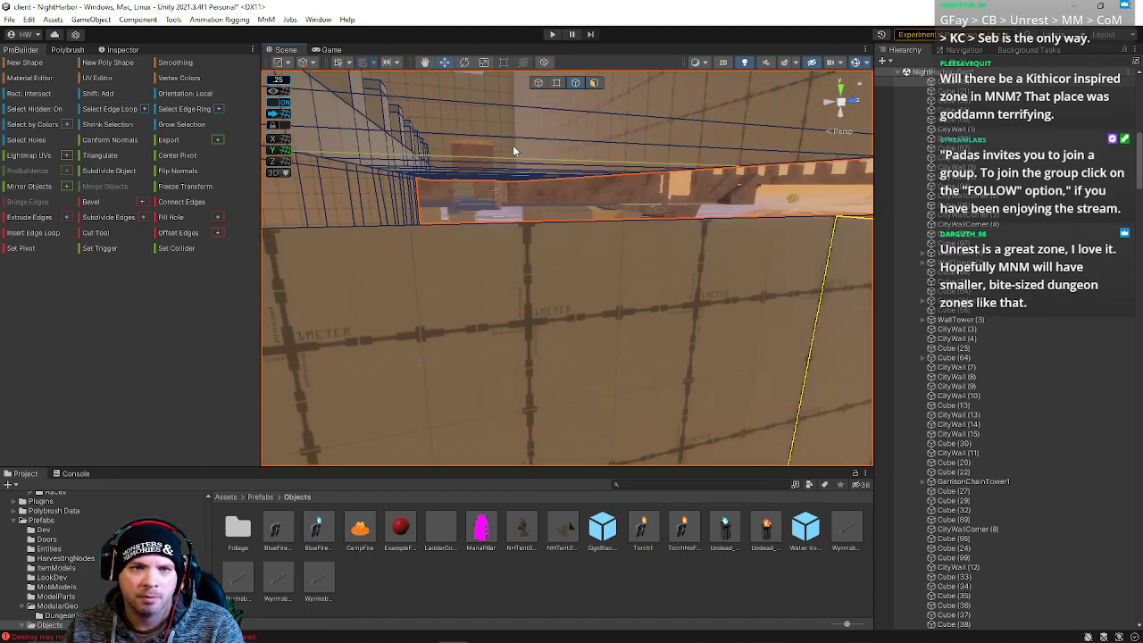
# Extrude the side face at the corridor's end outward to start a branch corridor.
pyautogui.click(594, 82)
pyautogui.scroll(-5, 672, 339)
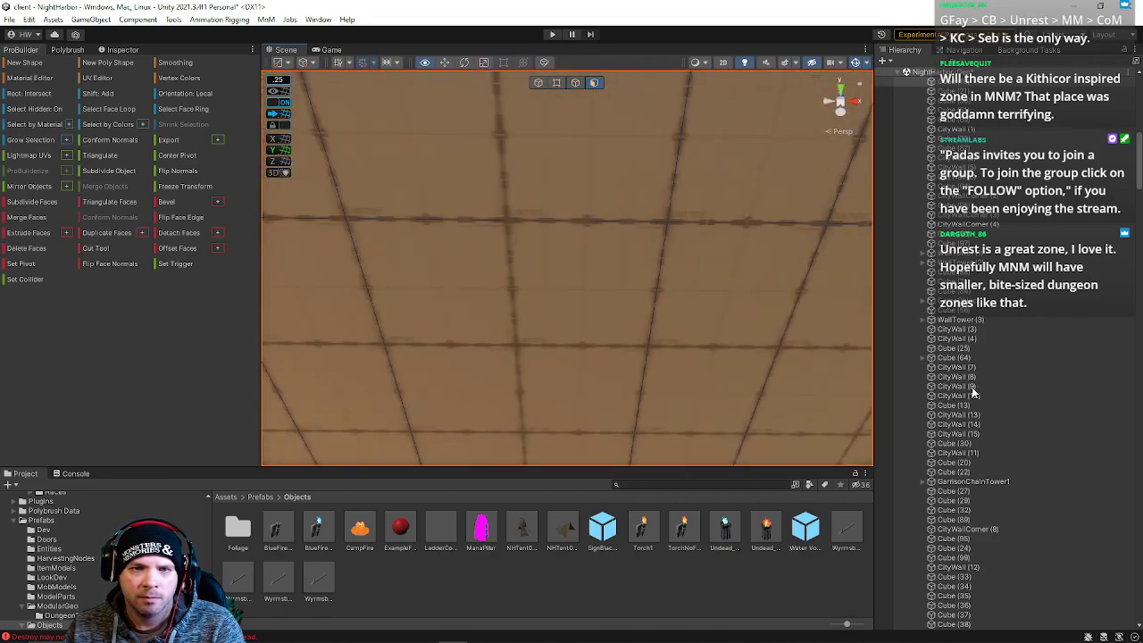
pyautogui.doubleClick(973, 393)
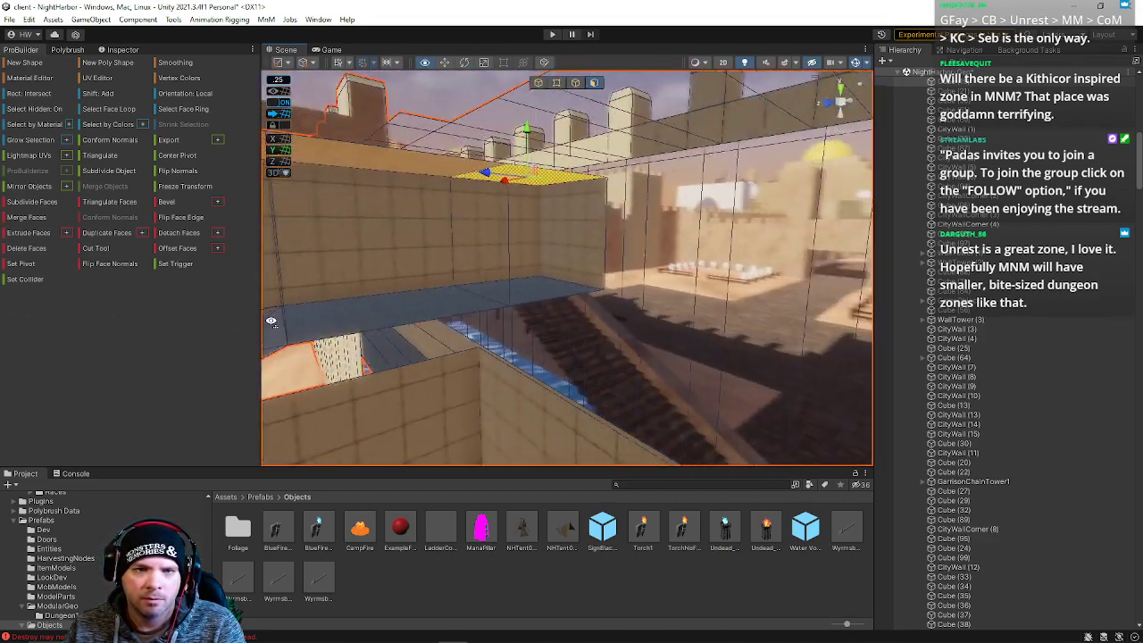
pyautogui.click(618, 247)
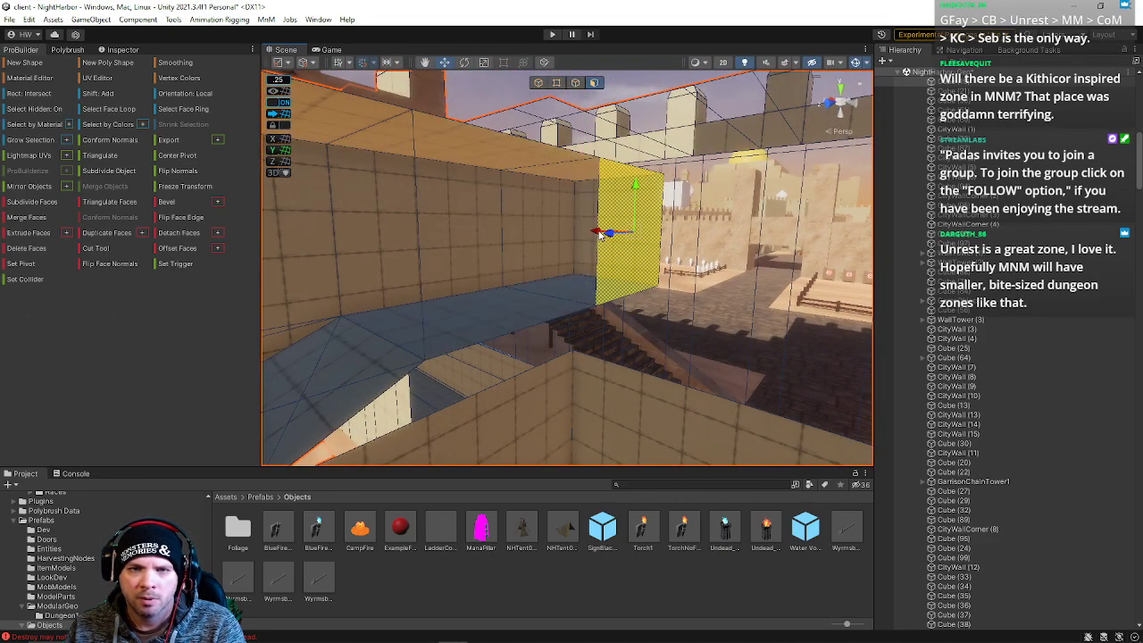
pyautogui.keyDown('shift'); pyautogui.moveTo(600, 237); pyautogui.dragTo(719, 267); pyautogui.keyUp('shift')
# Lengthen the branch corridor by repeatedly pulling its end face out beside the city wall.
pyautogui.moveTo(625, 295); pyautogui.dragTo(430, 248, button='right')
pyautogui.moveTo(561, 236); pyautogui.dragTo(673, 239)
pyautogui.moveTo(673, 240); pyautogui.dragTo(702, 224, button='right')
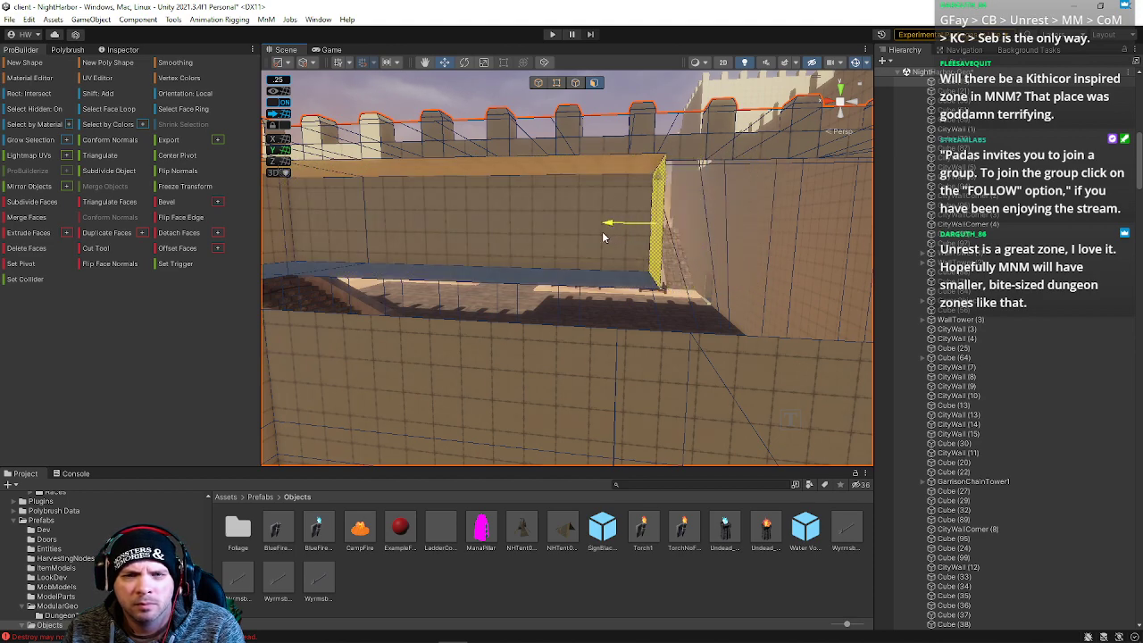
pyautogui.moveTo(582, 230); pyautogui.dragTo(695, 229)
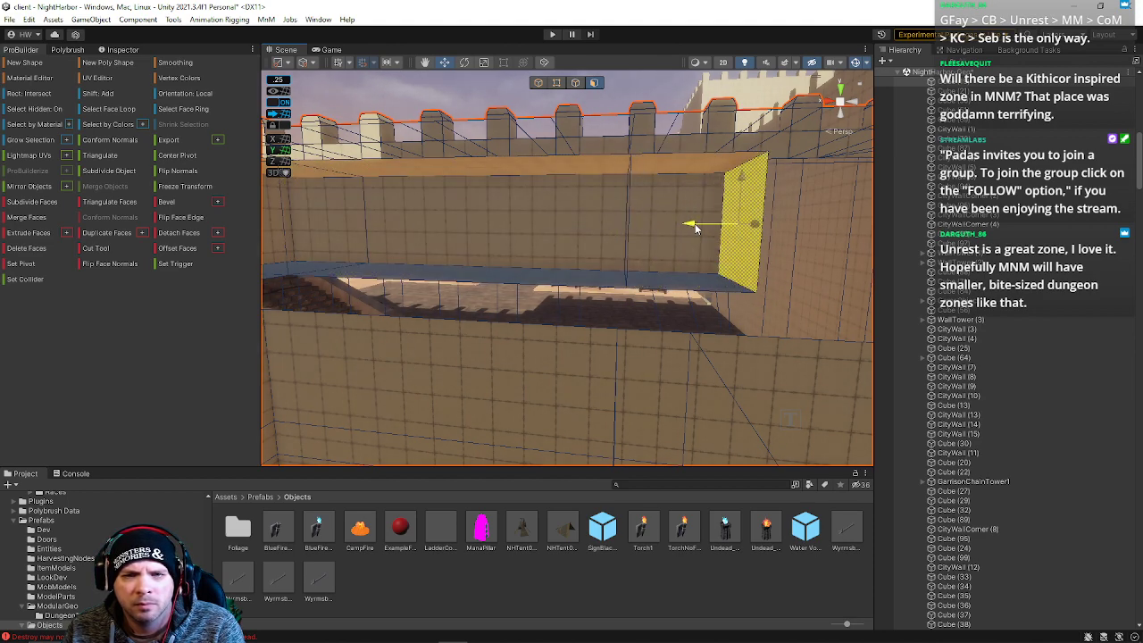
pyautogui.moveTo(677, 263); pyautogui.dragTo(634, 267, button='right')
pyautogui.moveTo(603, 221); pyautogui.dragTo(790, 278)
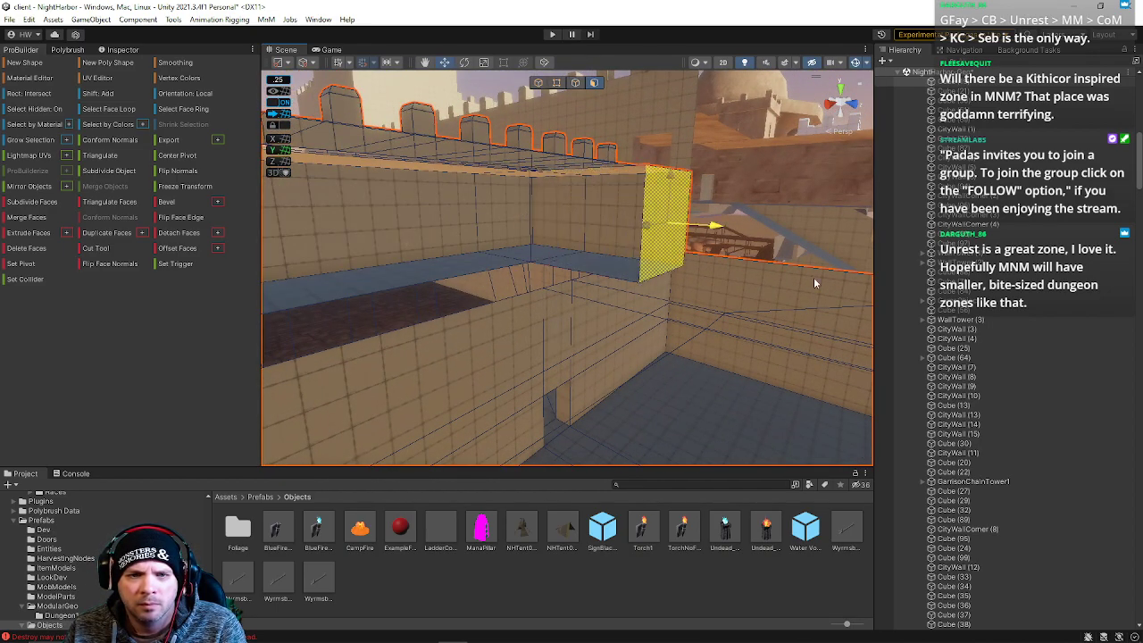
pyautogui.moveTo(691, 262); pyautogui.dragTo(746, 266, button='right')
pyautogui.moveTo(699, 257); pyautogui.dragTo(847, 279)
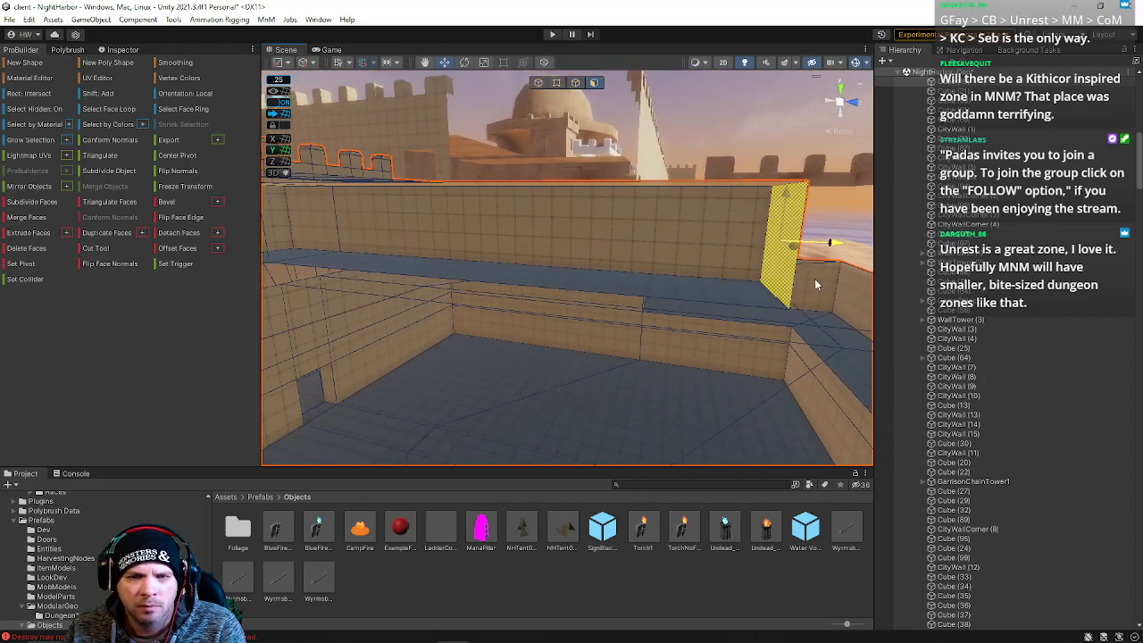
# Insert two edge loops across the branch corridor and space them to mark off a middle section.
pyautogui.moveTo(681, 289); pyautogui.dragTo(438, 242, button='right')
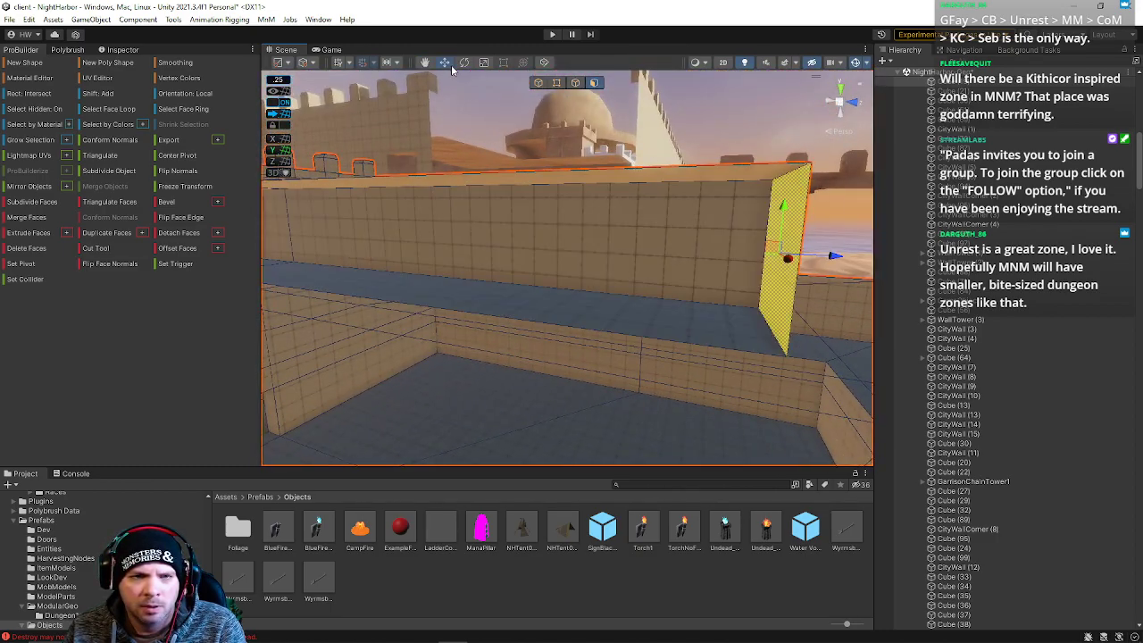
pyautogui.click(575, 83)
pyautogui.click(473, 214)
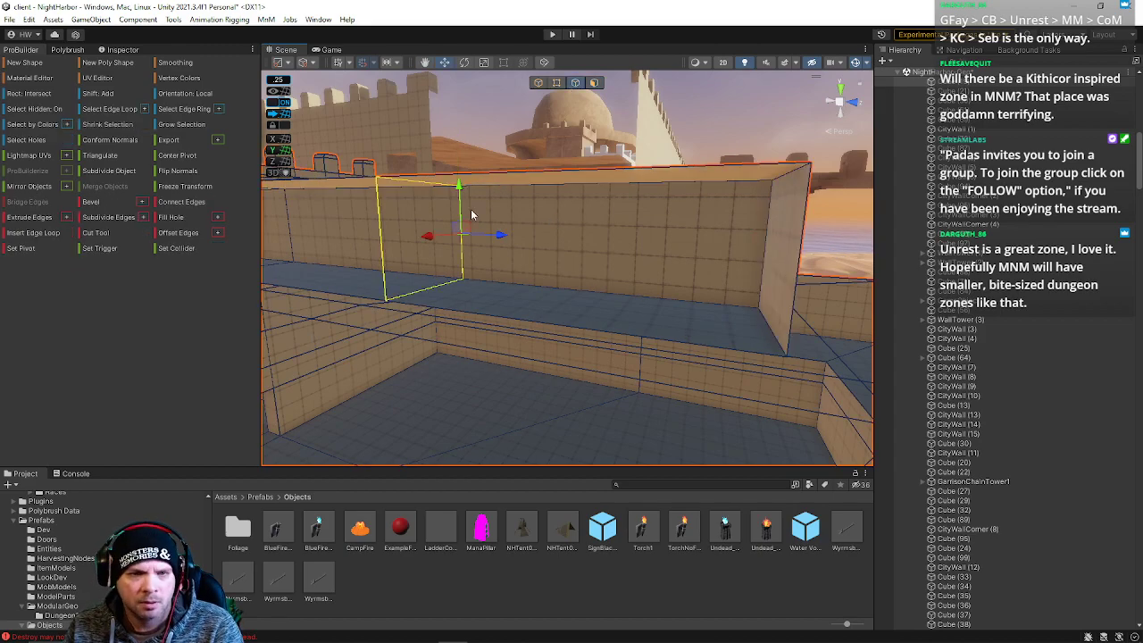
pyautogui.click(520, 183)
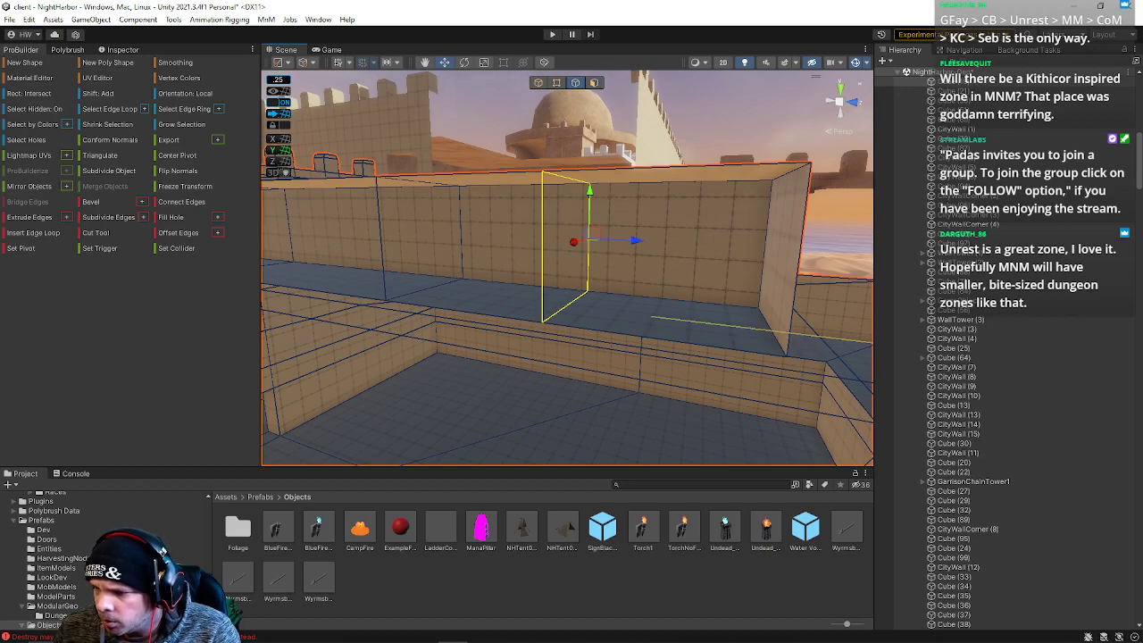
pyautogui.moveTo(805, 331); pyautogui.dragTo(670, 254, button='right')
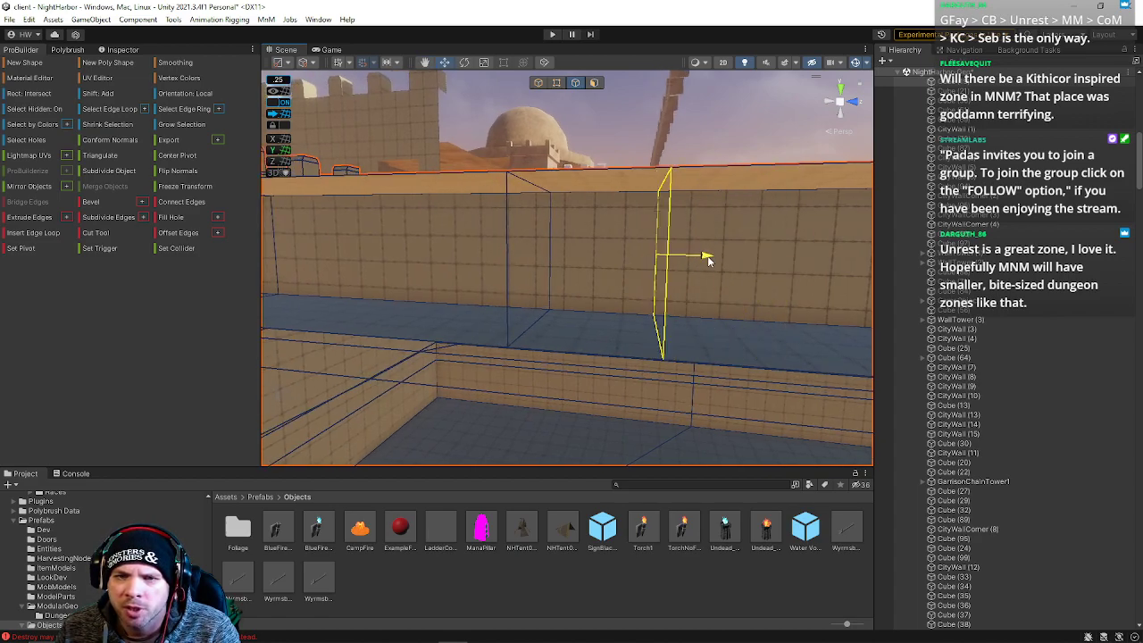
pyautogui.click(569, 263)
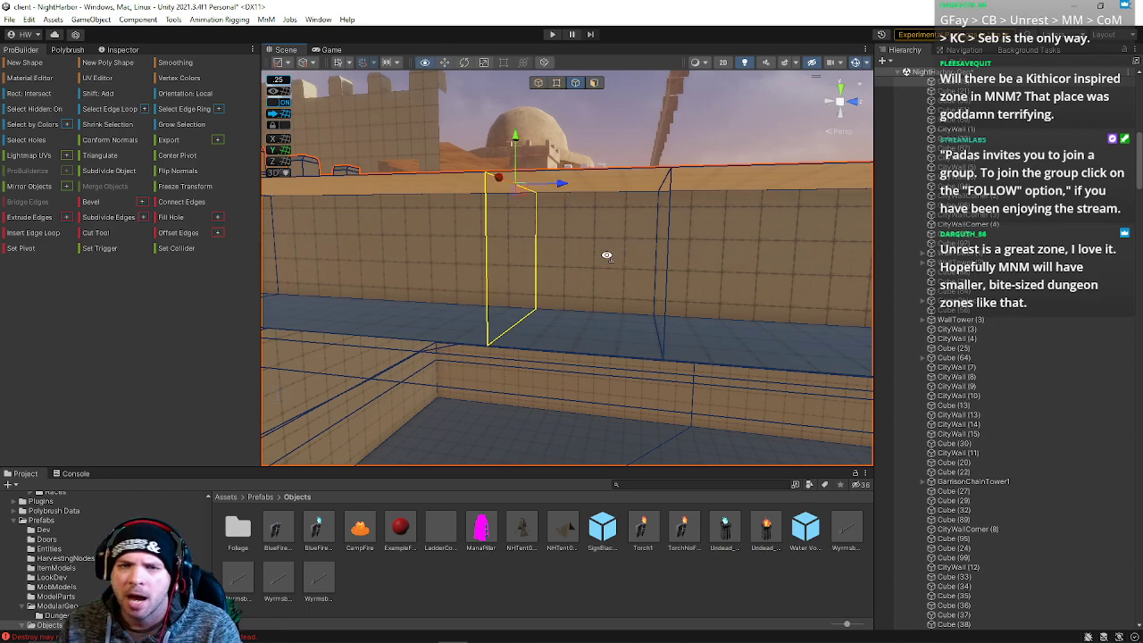
pyautogui.moveTo(606, 257); pyautogui.dragTo(608, 257, button='right')
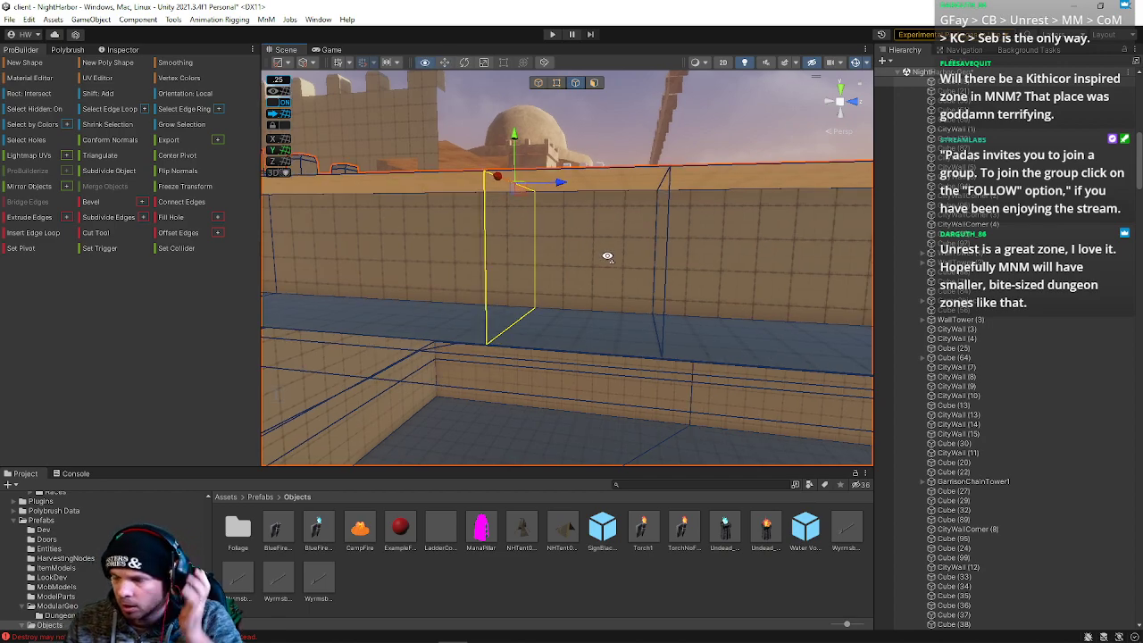
# Extrude the side wall faces between the two edge loops outward to form alcoves on both sides of the corridor.
pyautogui.click(594, 82)
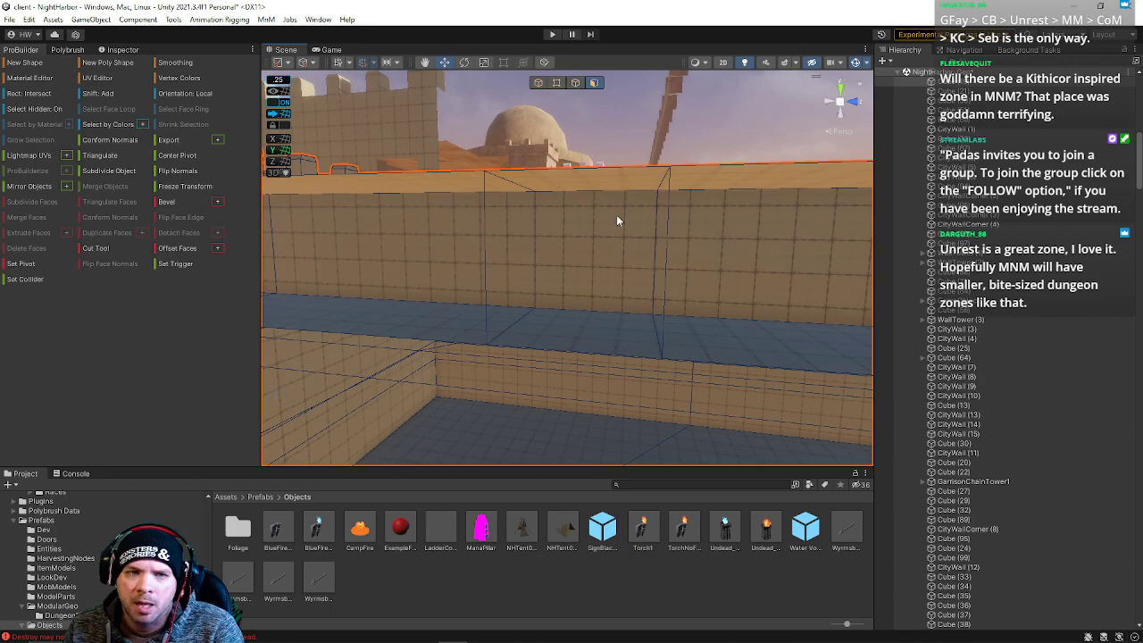
pyautogui.click(635, 298)
pyautogui.moveTo(635, 298); pyautogui.dragTo(658, 315, button='right')
pyautogui.click(488, 358)
pyautogui.moveTo(489, 362); pyautogui.dragTo(531, 107, button='right')
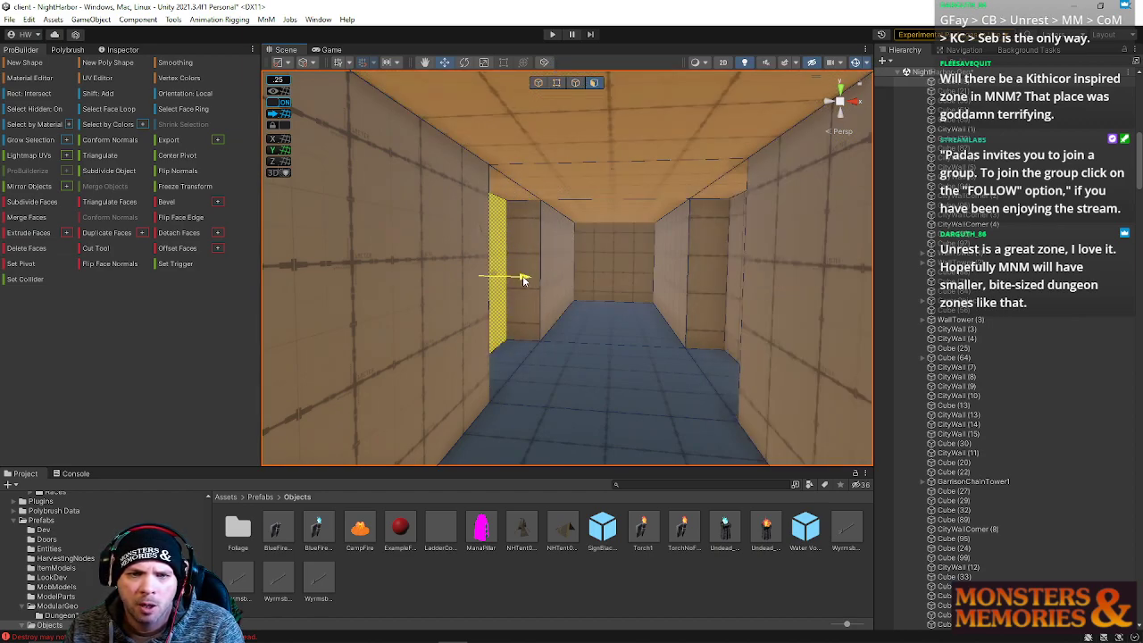
# Insert a horizontal edge loop around the corridor and alcove walls and raise it to doorway height.
pyautogui.moveTo(529, 281); pyautogui.dragTo(399, 296, button='right')
pyautogui.press('k')
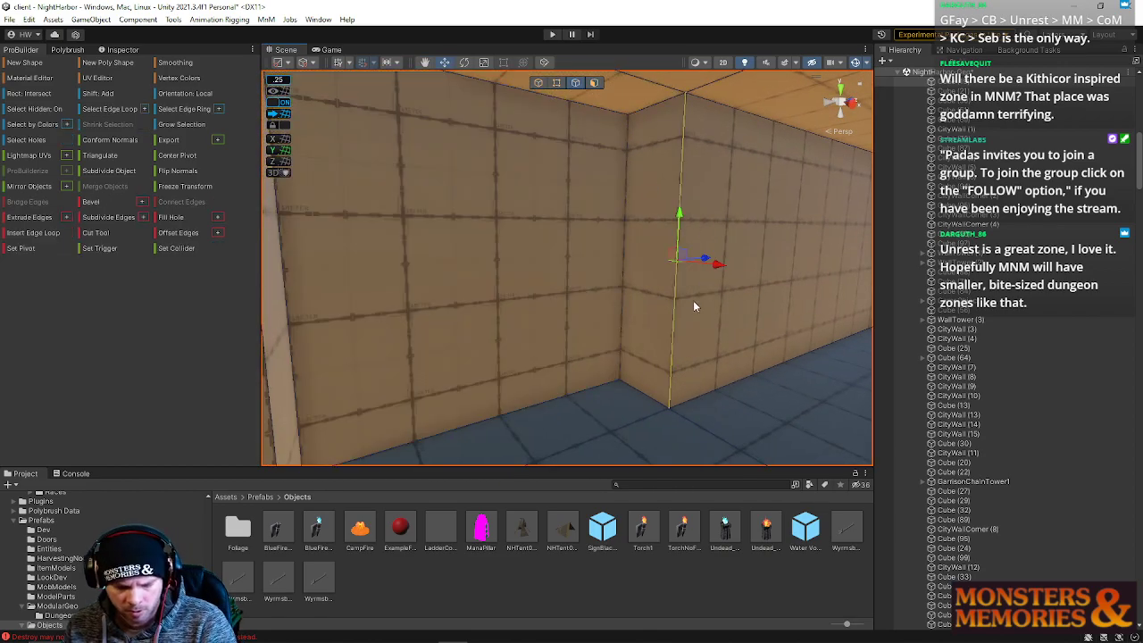
pyautogui.click(681, 288)
pyautogui.moveTo(643, 246); pyautogui.dragTo(668, 301, button='right')
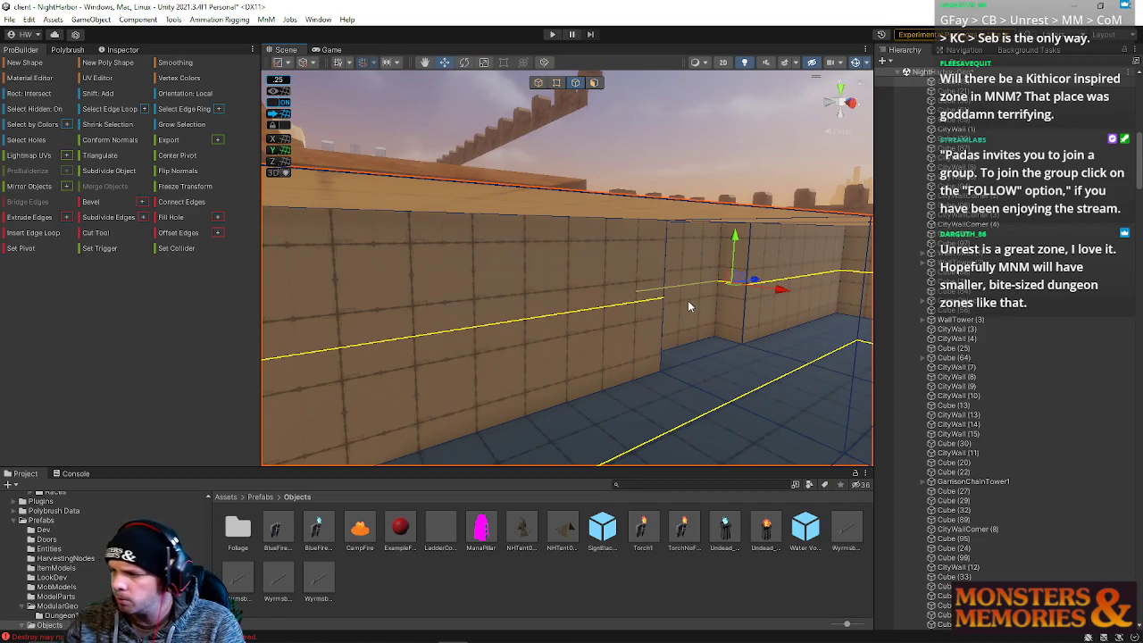
pyautogui.press('w')
pyautogui.moveTo(686, 306); pyautogui.dragTo(650, 219, button='right')
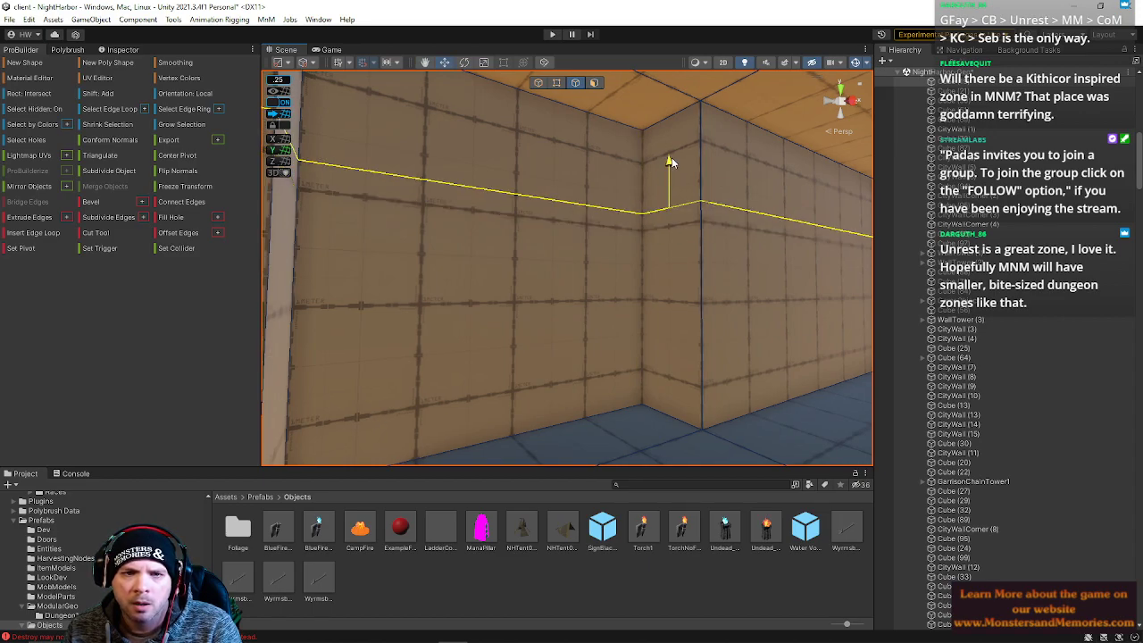
# Insert two vertical edge loops through the alcove's back wall to outline the sides of a doorway.
pyautogui.moveTo(657, 172); pyautogui.dragTo(570, 235, button='right')
pyautogui.hotkey('alt', 'u')
pyautogui.click(528, 234)
pyautogui.hotkey('alt', 'u')
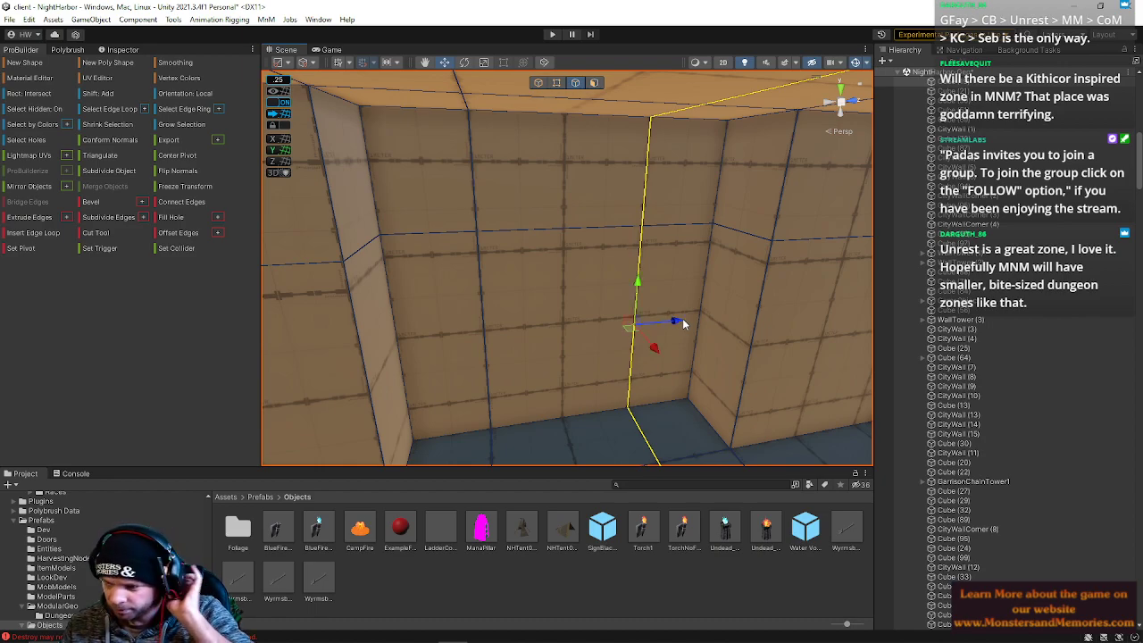
# Extrude the doorway face in the alcove's back wall outward through the wall.
pyautogui.moveTo(708, 320); pyautogui.dragTo(639, 254, button='right')
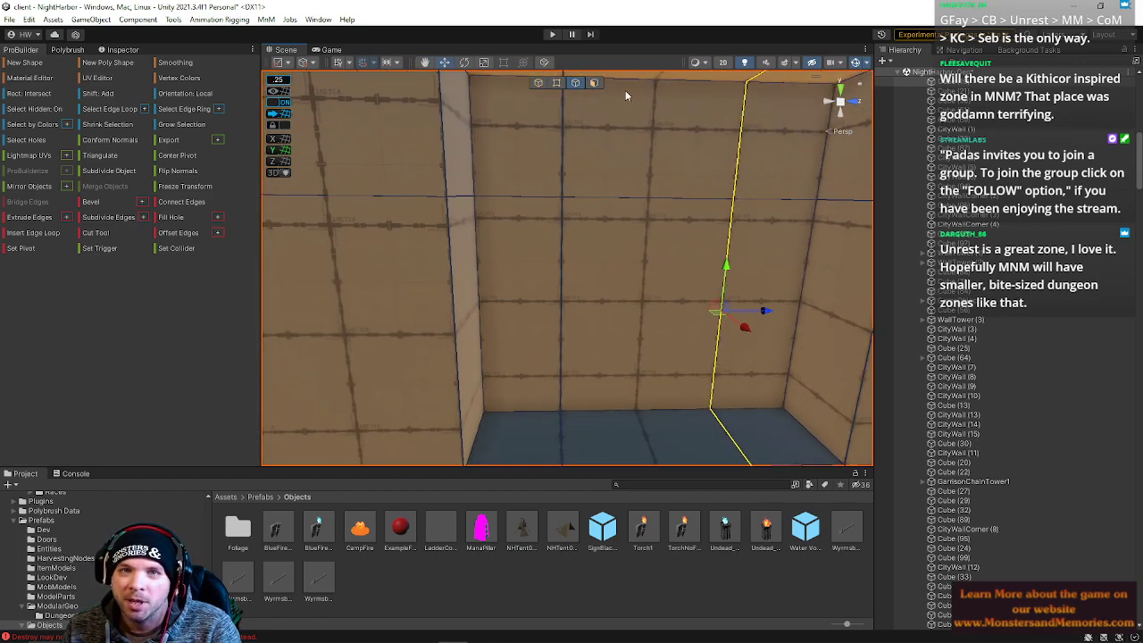
pyautogui.click(596, 83)
pyautogui.click(598, 308)
pyautogui.moveTo(598, 308); pyautogui.dragTo(656, 293, button='right')
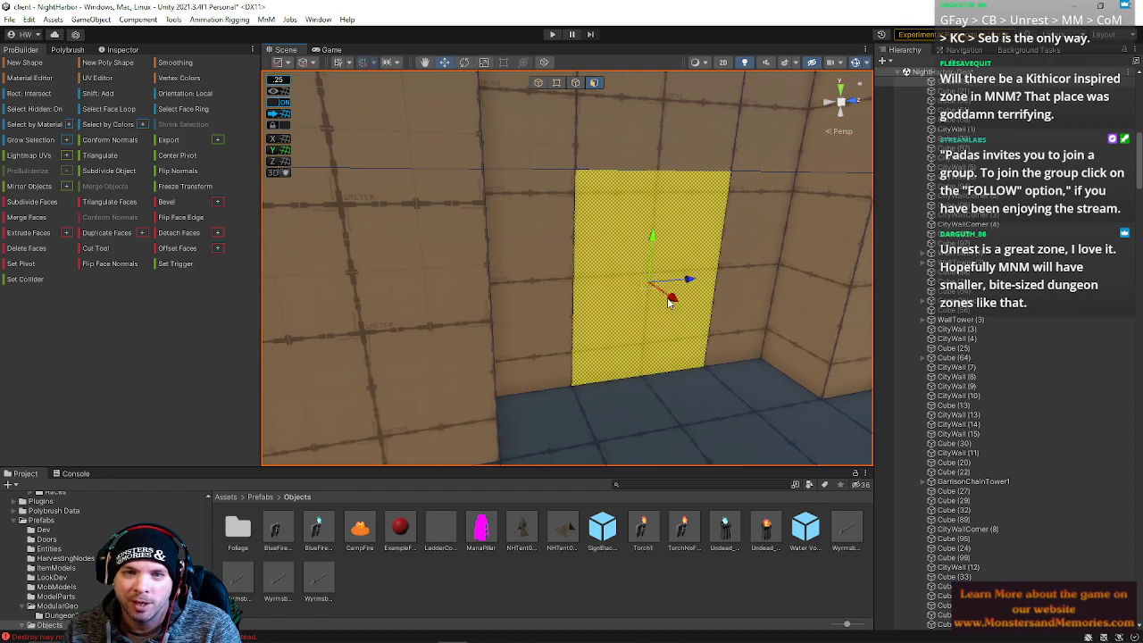
pyautogui.moveTo(657, 293); pyautogui.dragTo(638, 286)
pyautogui.moveTo(649, 286)
pyautogui.mouseDown(button='right')
pyautogui.moveTo(612, 234)
pyautogui.moveTo(757, 234)
pyautogui.moveTo(721, 226)
pyautogui.moveTo(661, 288)
pyautogui.mouseUp(button='right')
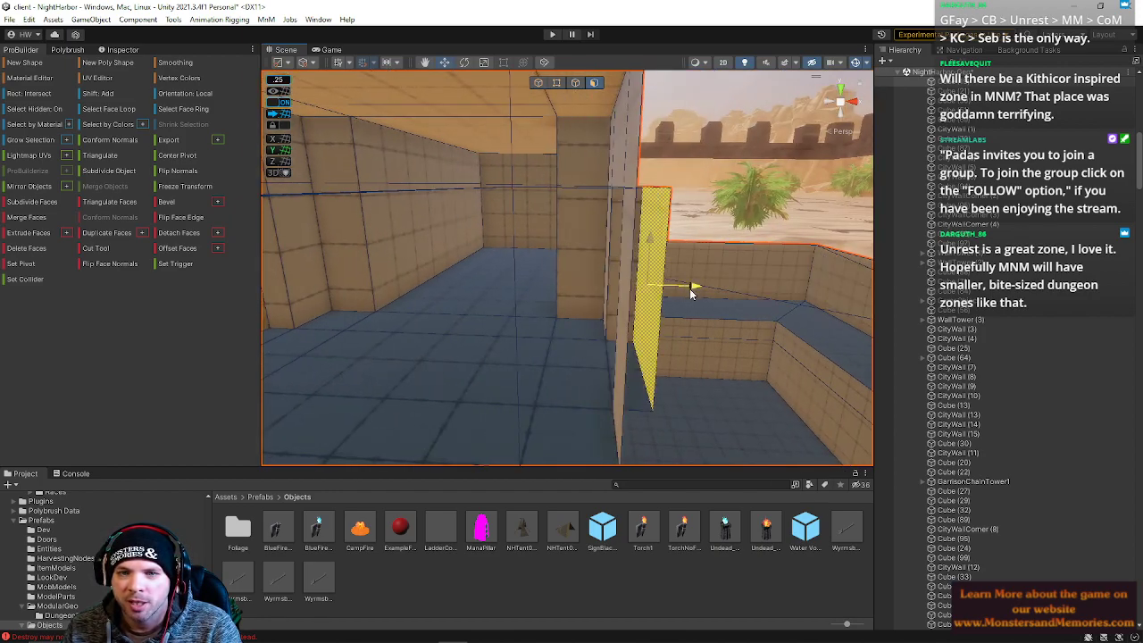
# Pull the end face beyond the doorway far outward to give the new room its depth.
pyautogui.moveTo(532, 271); pyautogui.dragTo(673, 303, button='right')
pyautogui.press('f')
pyautogui.keyDown('alt'); pyautogui.moveTo(674, 302); pyautogui.dragTo(583, 295); pyautogui.keyUp('alt')
pyautogui.moveTo(665, 281); pyautogui.dragTo(806, 281)
pyautogui.moveTo(806, 281); pyautogui.dragTo(557, 295, button='right')
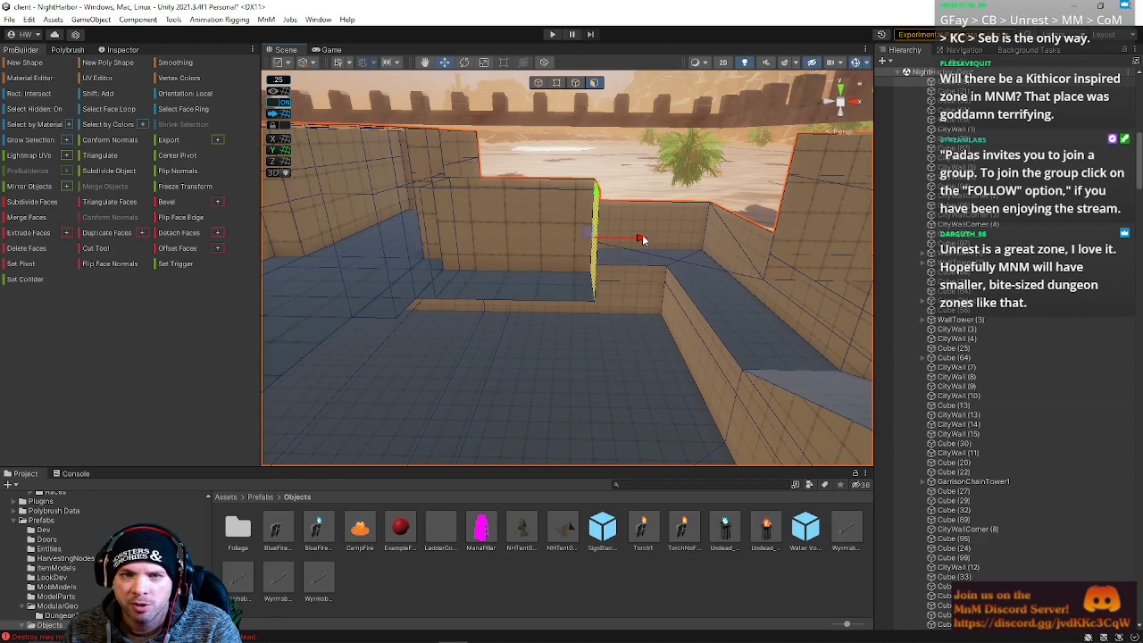
pyautogui.moveTo(642, 238); pyautogui.dragTo(805, 236)
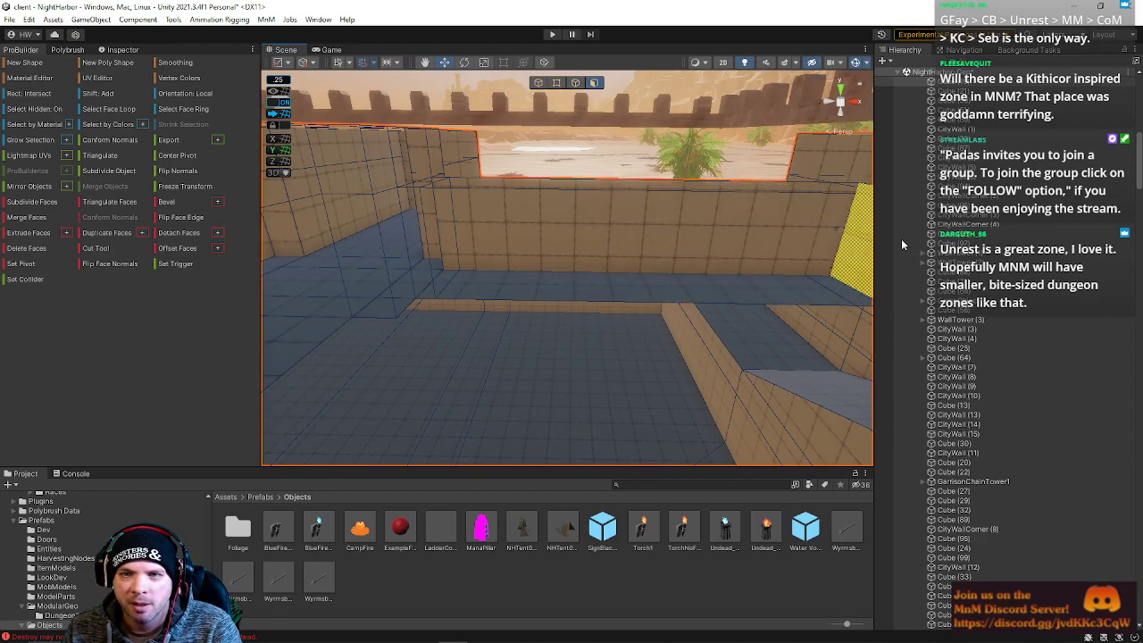
# Widen the new room by moving its two opposite side walls outward.
pyautogui.moveTo(786, 261); pyautogui.dragTo(627, 253, button='right')
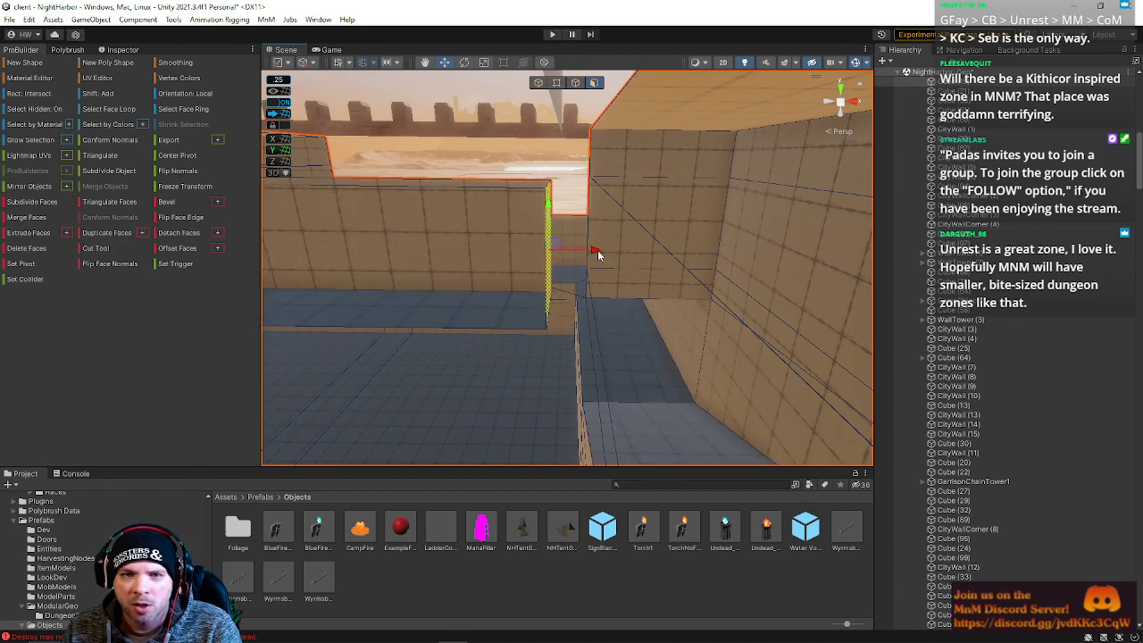
pyautogui.moveTo(597, 260); pyautogui.dragTo(574, 253, button='right')
pyautogui.moveTo(513, 251); pyautogui.dragTo(76, 259)
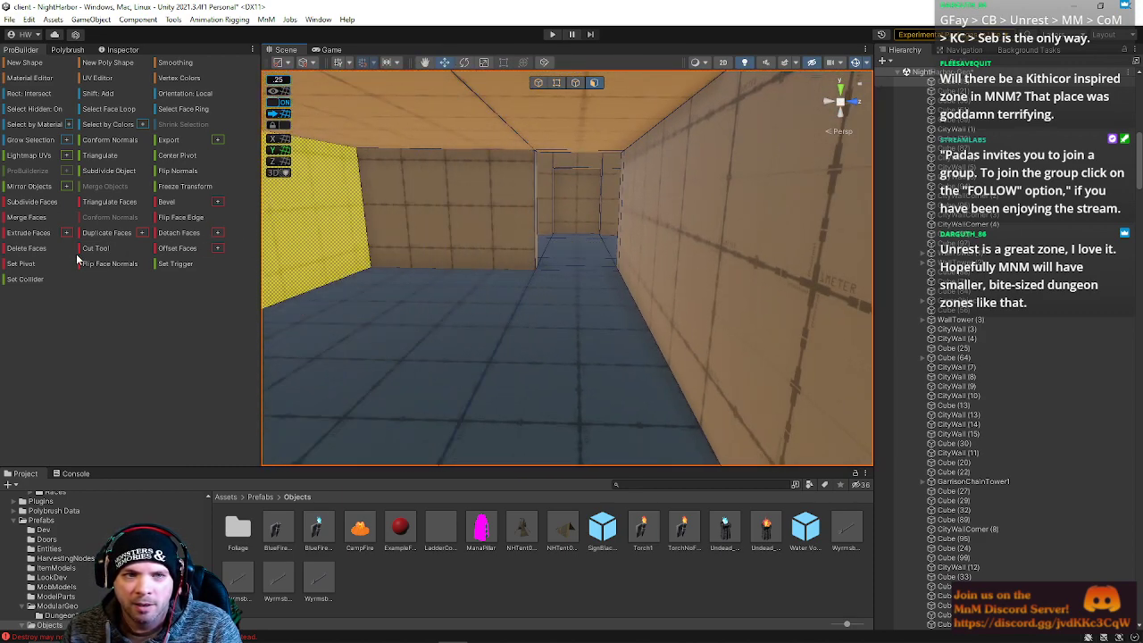
pyautogui.click(672, 284)
pyautogui.moveTo(585, 309); pyautogui.dragTo(631, 281, button='right')
pyautogui.moveTo(668, 259); pyautogui.dragTo(907, 262)
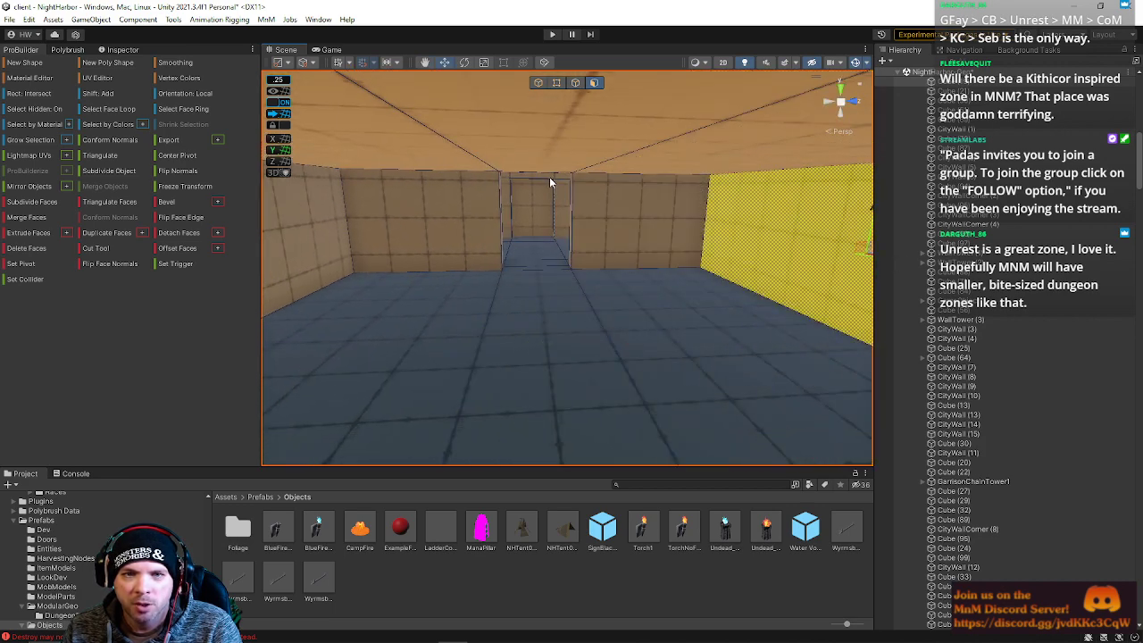
# Select the new room's three ceiling faces together and raise them to make the room taller.
pyautogui.click(566, 145)
pyautogui.keyDown('shift'); pyautogui.click(672, 156); pyautogui.keyUp('shift')
pyautogui.keyDown('shift'); pyautogui.click(384, 152); pyautogui.keyUp('shift')
pyautogui.moveTo(407, 207); pyautogui.dragTo(377, 175, button='right')
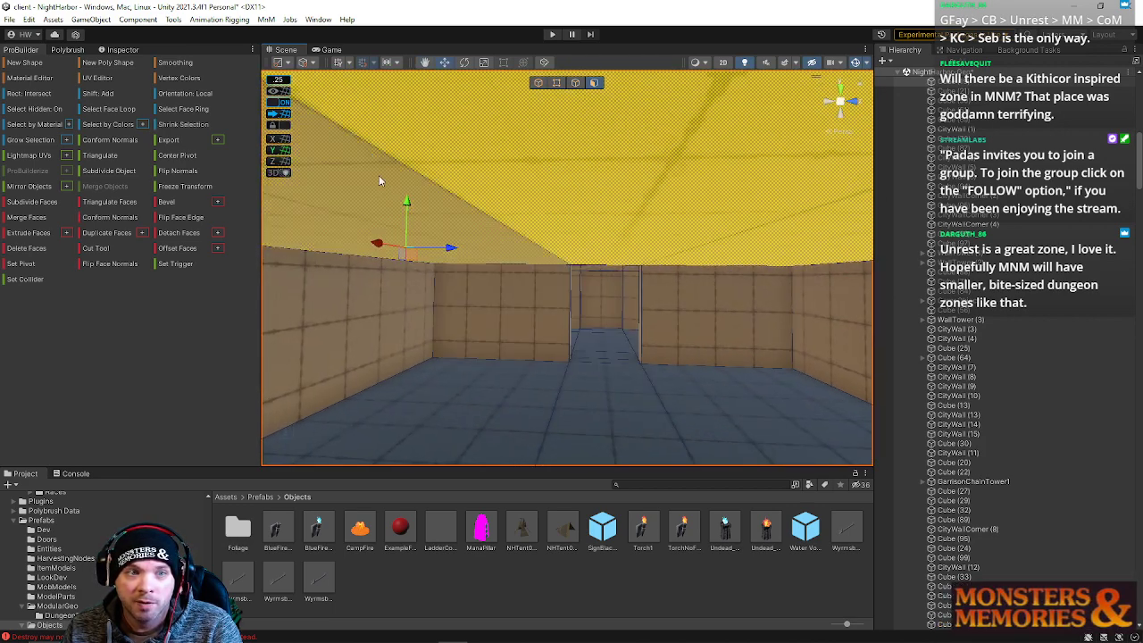
pyautogui.moveTo(406, 204); pyautogui.dragTo(388, 103)
# Extrude the doorway face on the corridor's other side outward to give a second room its depth.
pyautogui.press('e')
pyautogui.moveTo(563, 267); pyautogui.dragTo(533, 276, button='right')
pyautogui.press('q')
pyautogui.press('w')
pyautogui.click(585, 266)
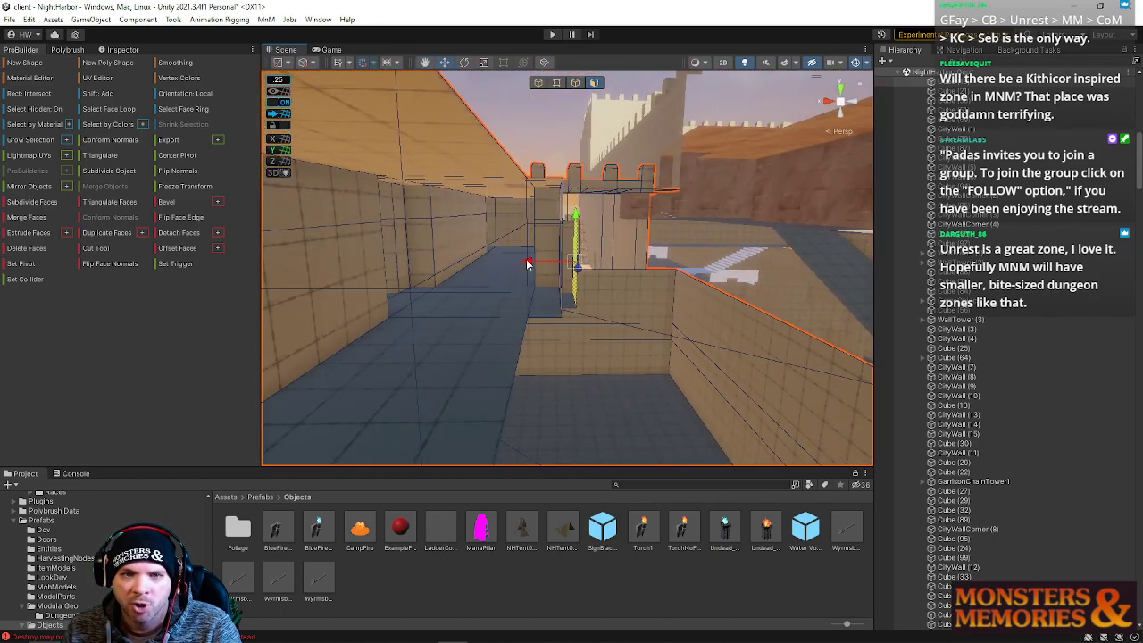
pyautogui.moveTo(531, 266); pyautogui.dragTo(796, 270)
pyautogui.moveTo(692, 279); pyautogui.dragTo(675, 368, button='right')
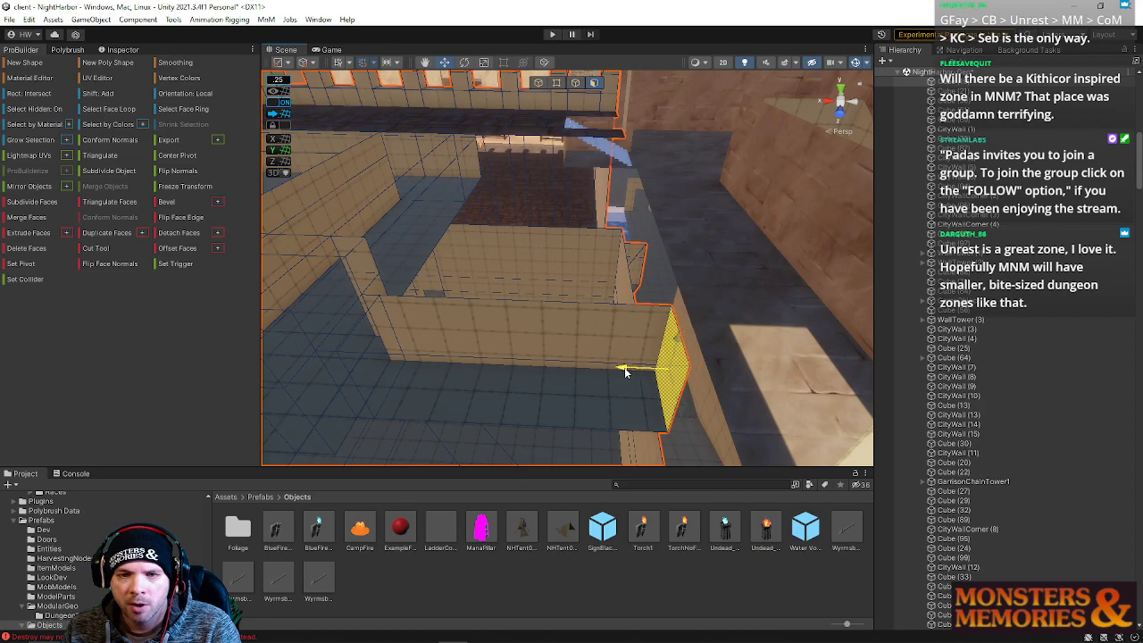
# Widen the second room by moving both of its side walls outward.
pyautogui.moveTo(518, 360); pyautogui.dragTo(524, 282, button='right')
pyautogui.click(523, 282)
pyautogui.moveTo(500, 203); pyautogui.dragTo(816, 216)
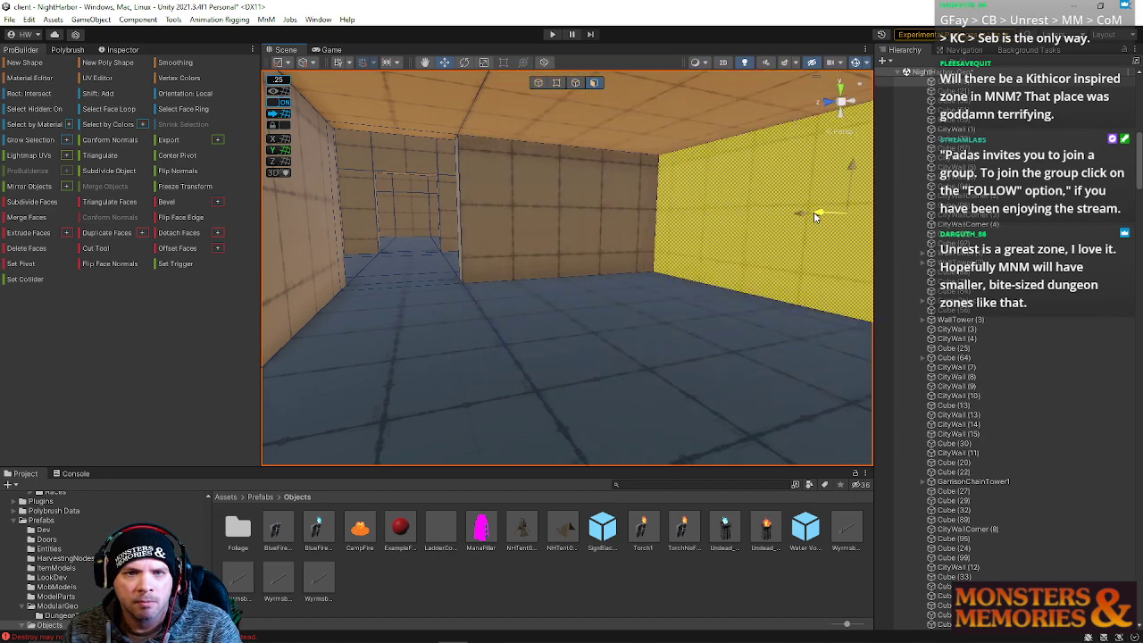
pyautogui.moveTo(793, 217); pyautogui.dragTo(510, 243, button='right')
pyautogui.click(510, 243)
pyautogui.moveTo(546, 206); pyautogui.dragTo(302, 214)
# Select the second room's ceiling faces together and raise them to make the room taller.
pyautogui.moveTo(697, 263); pyautogui.dragTo(692, 183, button='right')
pyautogui.click(604, 194)
pyautogui.keyDown('shift'); pyautogui.click(586, 210); pyautogui.keyUp('shift')
pyautogui.moveTo(586, 210); pyautogui.dragTo(699, 224, button='right')
pyautogui.keyDown('shift'); pyautogui.click(715, 268); pyautogui.keyUp('shift')
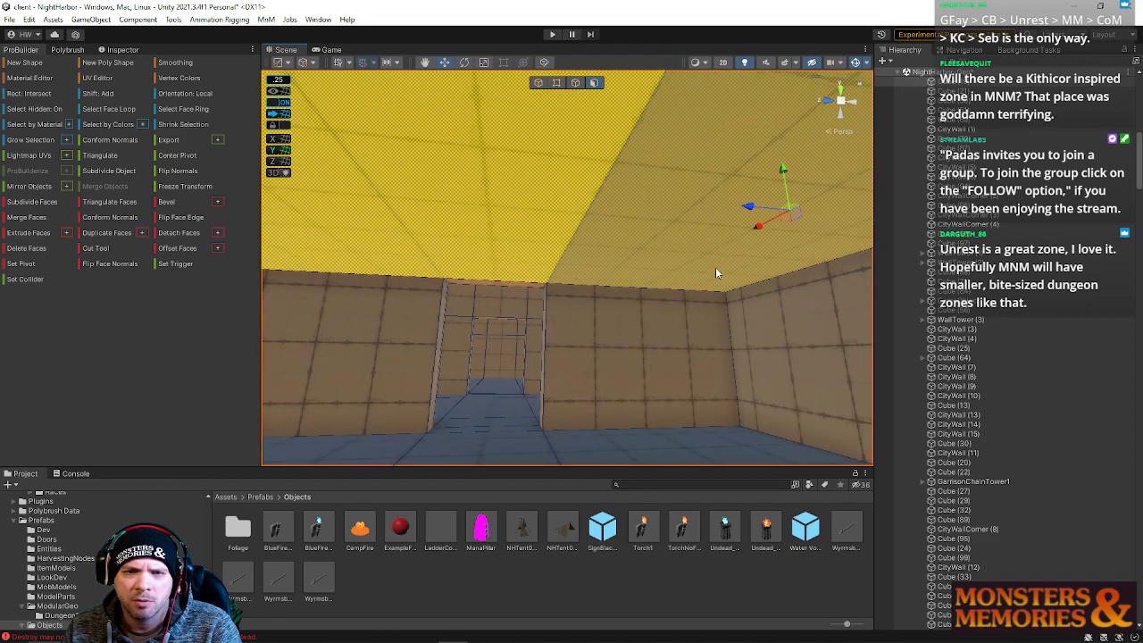
pyautogui.moveTo(715, 268); pyautogui.dragTo(796, 288, button='right')
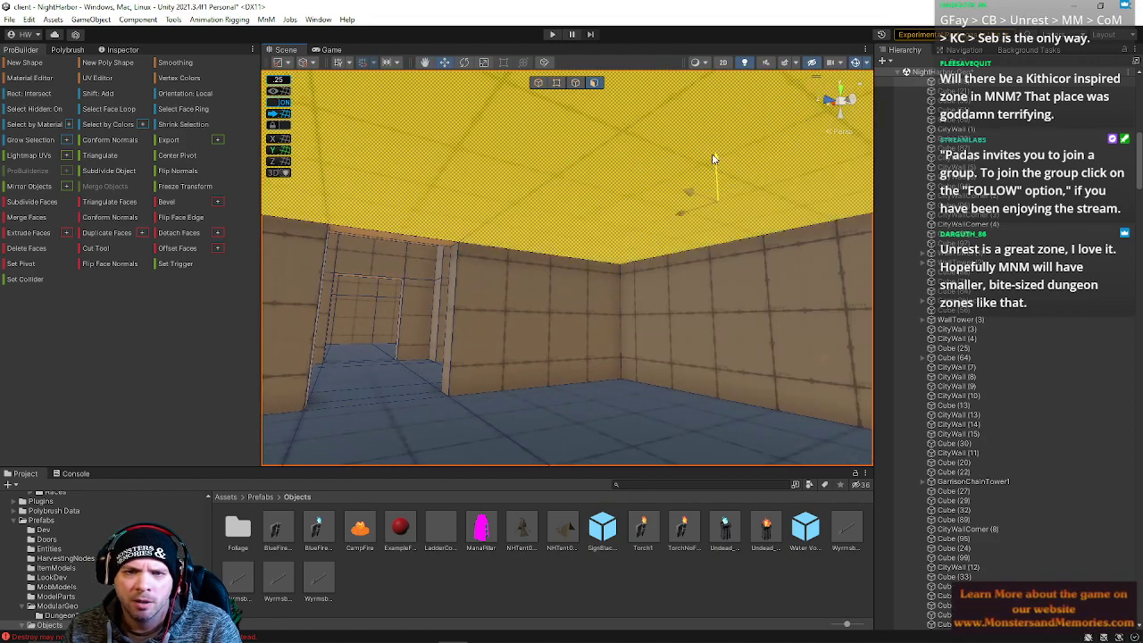
pyautogui.moveTo(715, 161); pyautogui.dragTo(694, 88)
pyautogui.moveTo(667, 287); pyautogui.dragTo(552, 355, button='right')
pyautogui.press('w')
pyautogui.moveTo(655, 406); pyautogui.dragTo(847, 360, button='right')
pyautogui.moveTo(921, 357); pyautogui.dragTo(324, 360, button='right')
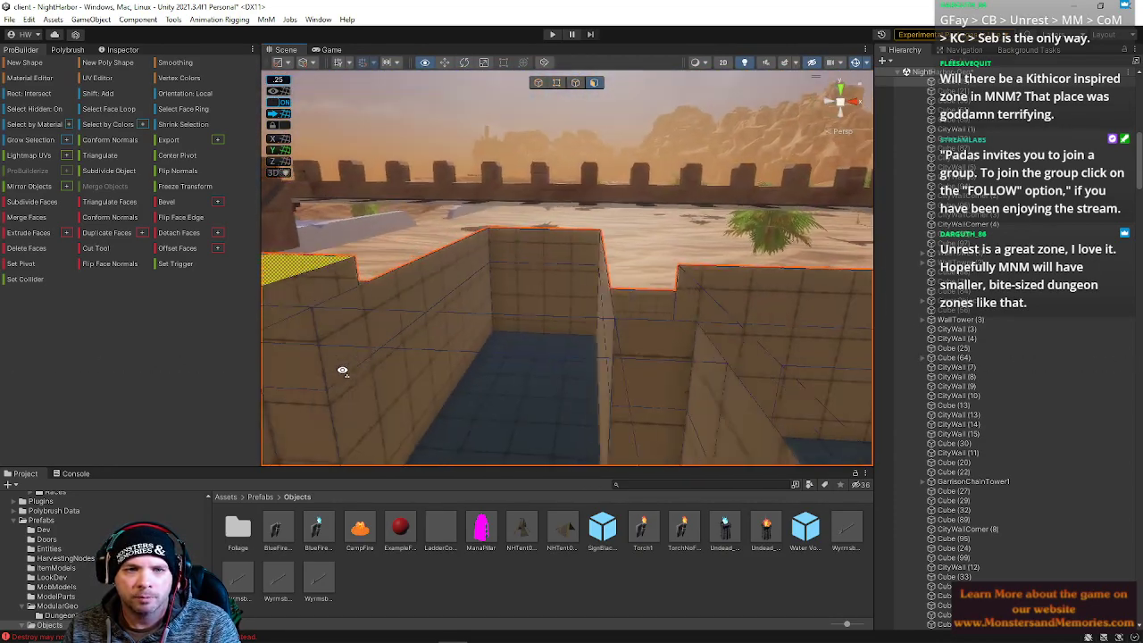
pyautogui.moveTo(450, 366); pyautogui.dragTo(791, 351, button='right')
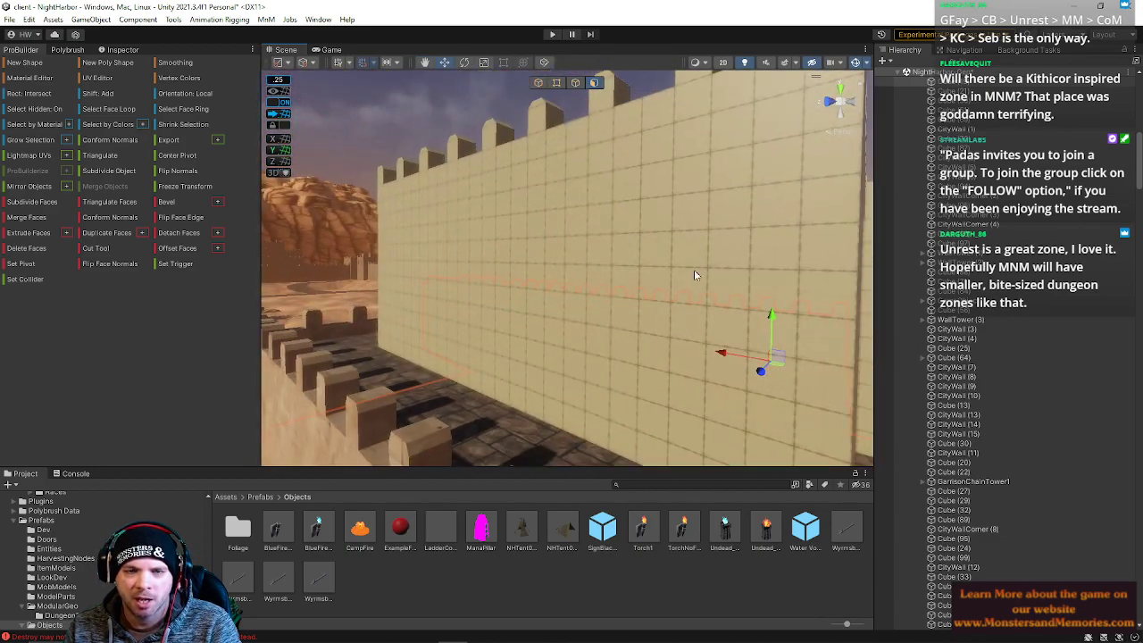
pyautogui.moveTo(553, 315); pyautogui.dragTo(606, 200, button='right')
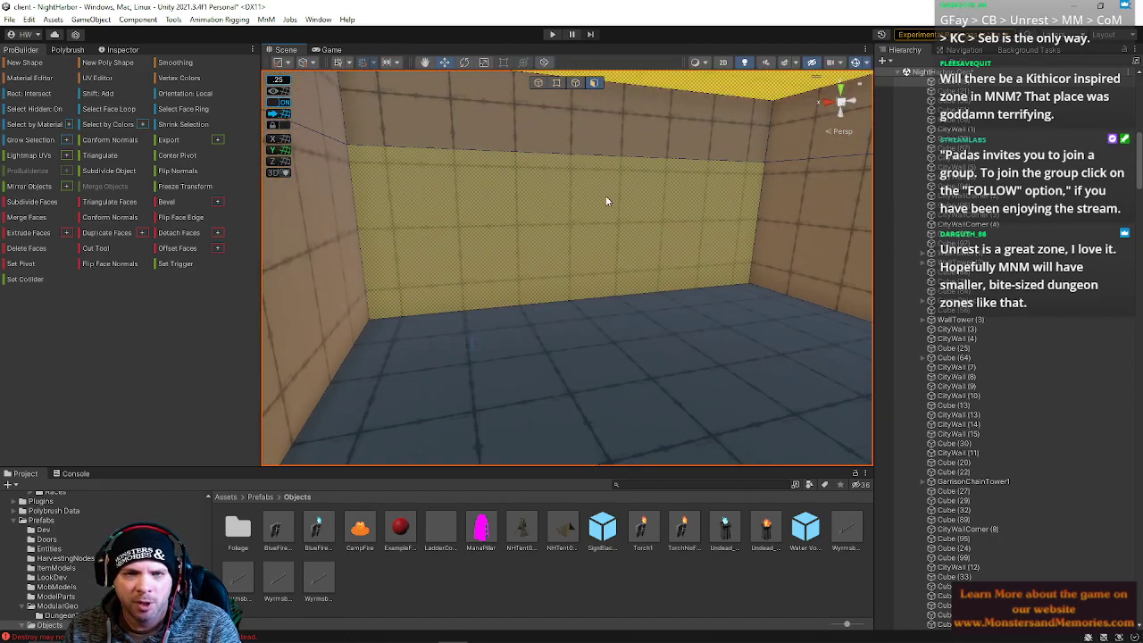
pyautogui.scroll(3, 602, 291)
pyautogui.click(601, 340)
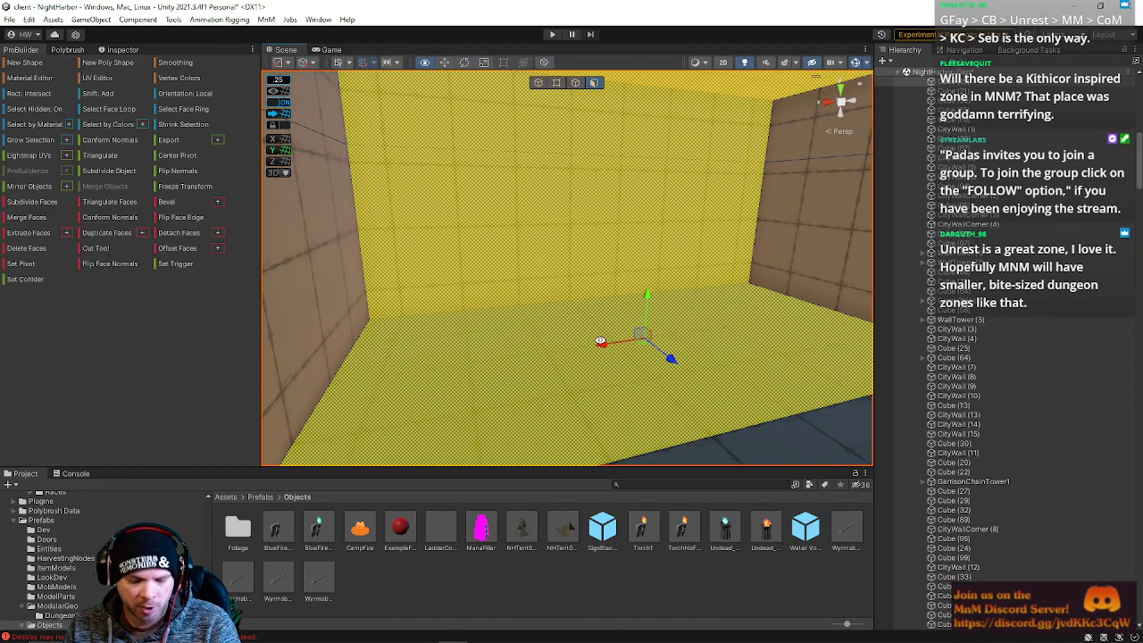
pyautogui.moveTo(600, 341); pyautogui.dragTo(490, 281, button='right')
pyautogui.keyDown('shift'); pyautogui.click(490, 281); pyautogui.keyUp('shift')
pyautogui.keyDown('shift'); pyautogui.click(490, 201); pyautogui.keyUp('shift')
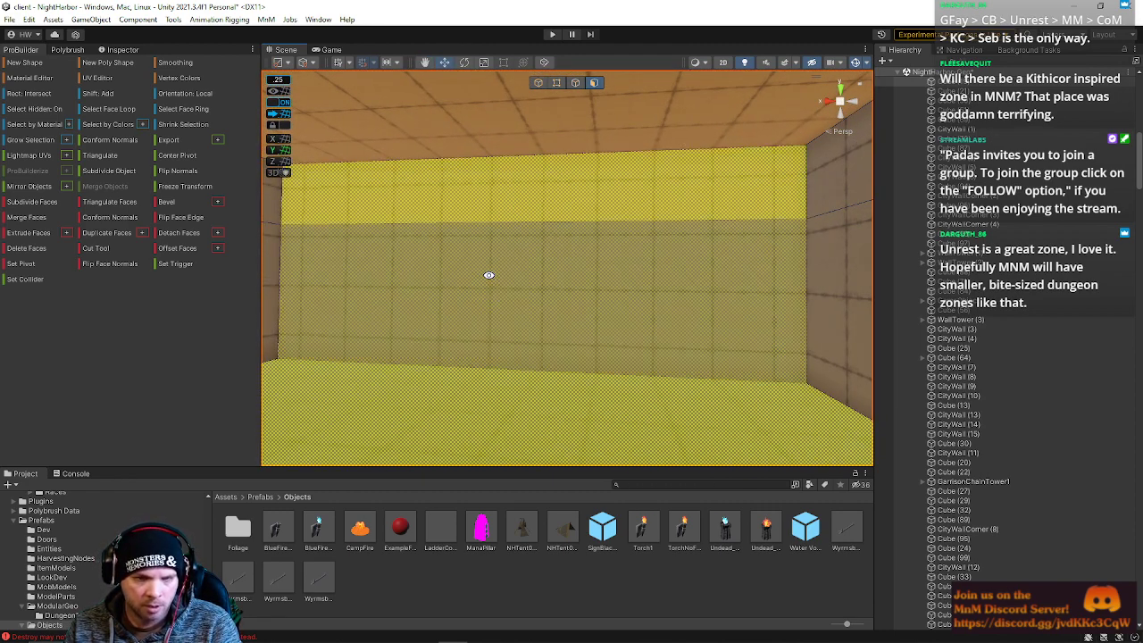
pyautogui.keyDown('shift'); pyautogui.click(468, 132); pyautogui.keyUp('shift')
pyautogui.moveTo(784, 258); pyautogui.dragTo(647, 275, button='right')
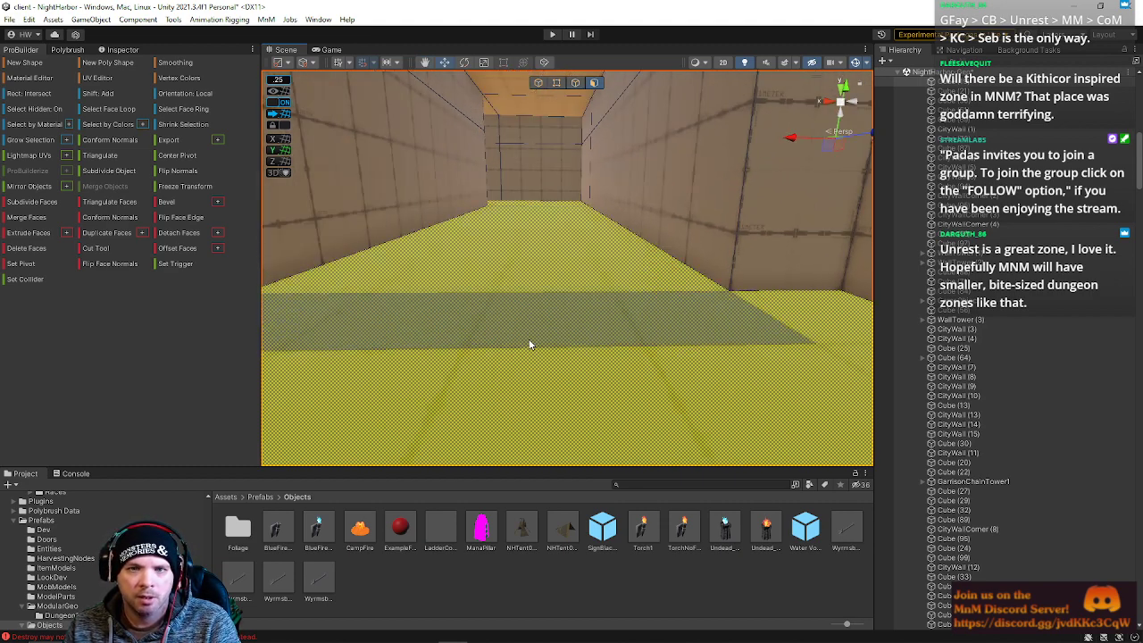
pyautogui.click(588, 308)
pyautogui.moveTo(588, 309)
pyautogui.mouseDown(button='right')
pyautogui.moveTo(720, 233)
pyautogui.moveTo(735, 255)
pyautogui.moveTo(582, 307)
pyautogui.mouseUp(button='right')
pyautogui.click(582, 307)
pyautogui.click(629, 159)
pyautogui.moveTo(621, 197); pyautogui.dragTo(597, 291, button='right')
pyautogui.click(597, 291)
pyautogui.click(596, 286)
pyautogui.keyDown('shift'); pyautogui.click(502, 389); pyautogui.keyUp('shift')
pyautogui.keyDown('shift'); pyautogui.click(432, 456); pyautogui.keyUp('shift')
# Select the wall and doorway faces of both side rooms together and slide them along the length of the corridor.
pyautogui.click(467, 230)
pyautogui.keyDown('shift'); pyautogui.click(564, 200); pyautogui.keyUp('shift')
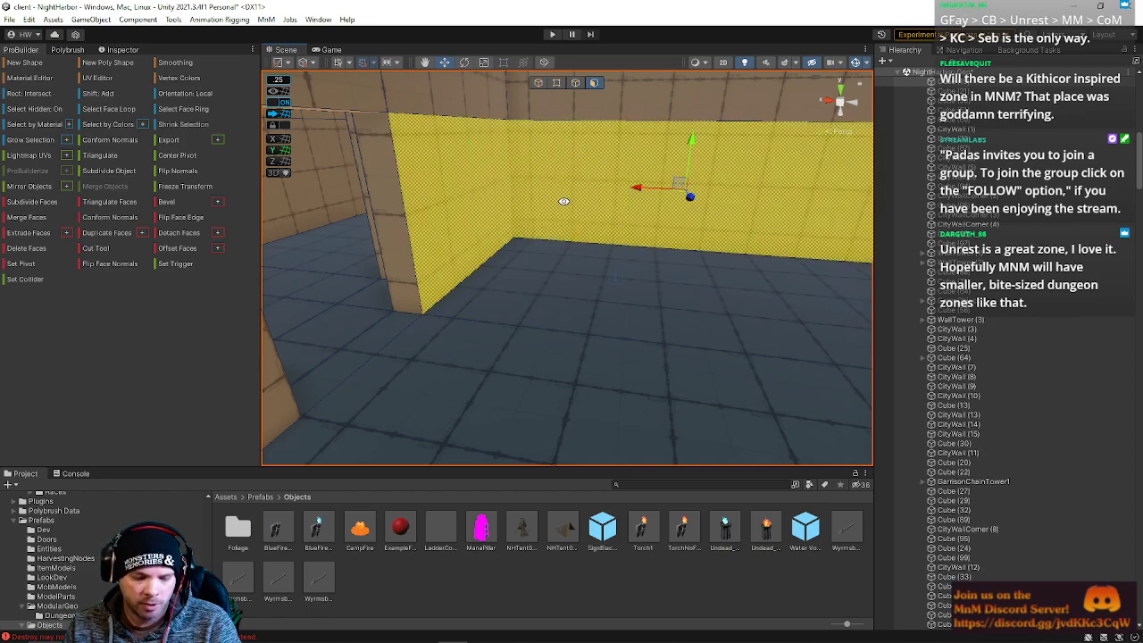
pyautogui.moveTo(473, 209); pyautogui.dragTo(577, 207, button='right')
pyautogui.moveTo(530, 236); pyautogui.dragTo(618, 258, button='right')
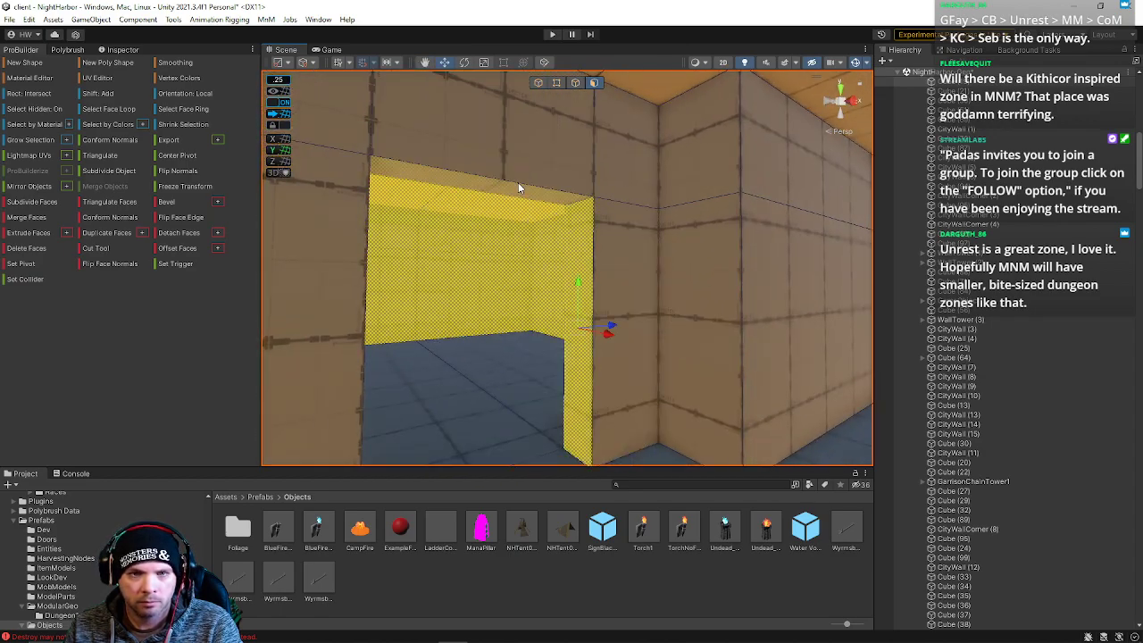
pyautogui.moveTo(562, 182); pyautogui.dragTo(682, 167, button='right')
pyautogui.keyDown('shift'); pyautogui.click(667, 183); pyautogui.keyUp('shift')
pyautogui.keyDown('shift'); pyautogui.click(639, 207); pyautogui.keyUp('shift')
pyautogui.moveTo(586, 209); pyautogui.dragTo(675, 179, button='right')
pyautogui.keyDown('shift'); pyautogui.click(649, 169); pyautogui.keyUp('shift')
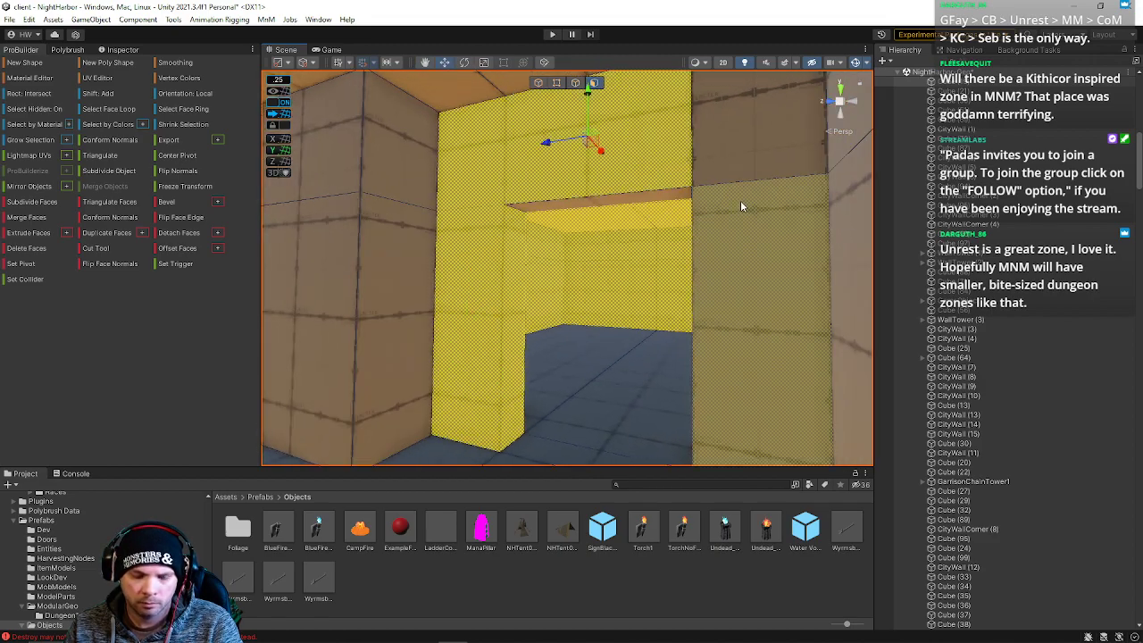
pyautogui.keyDown('shift'); pyautogui.click(740, 202); pyautogui.keyUp('shift')
pyautogui.moveTo(640, 207); pyautogui.dragTo(718, 259, button='right')
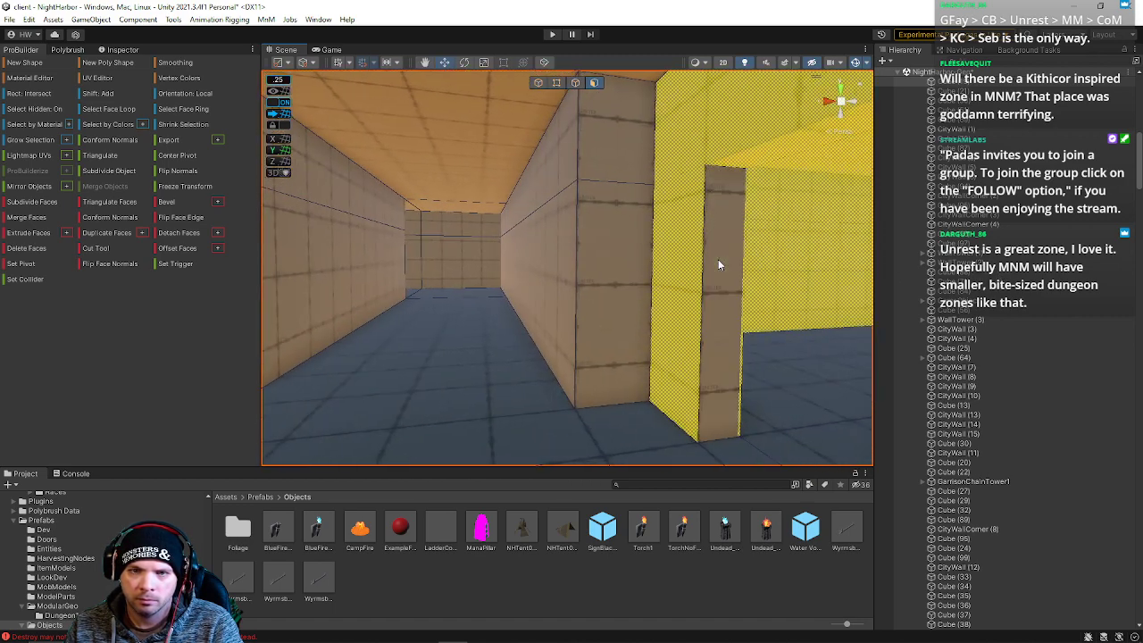
pyautogui.moveTo(617, 164); pyautogui.dragTo(391, 259, button='right')
pyautogui.keyDown('shift'); pyautogui.click(391, 262); pyautogui.keyUp('shift')
pyautogui.keyDown('shift'); pyautogui.click(441, 223); pyautogui.keyUp('shift')
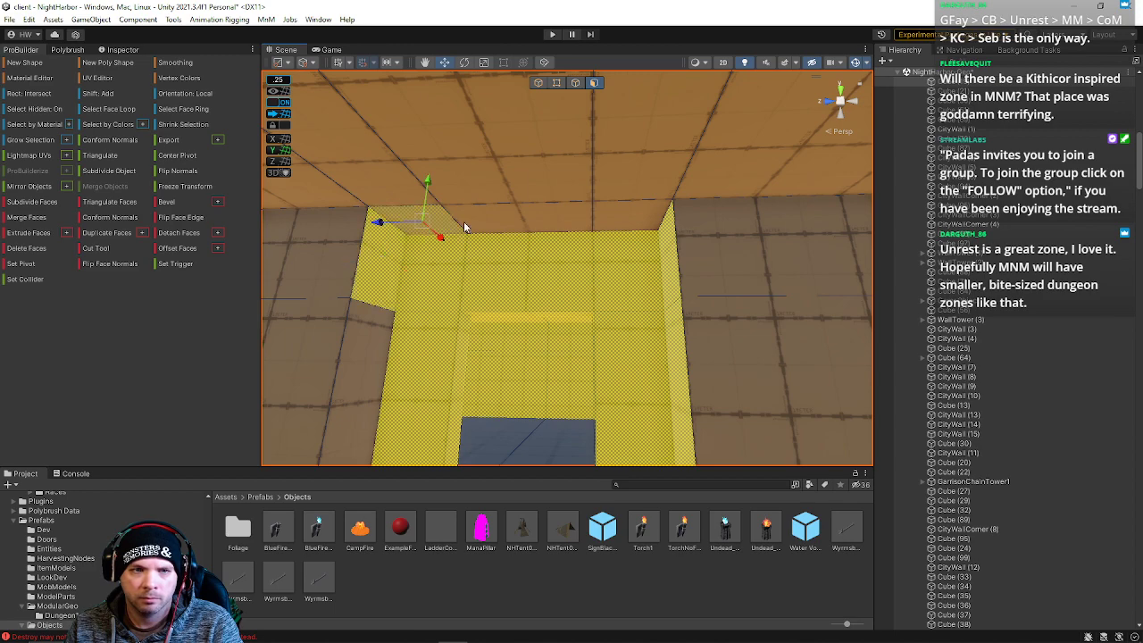
pyautogui.keyDown('shift'); pyautogui.click(546, 220); pyautogui.keyUp('shift')
pyautogui.moveTo(532, 322); pyautogui.dragTo(329, 262, button='right')
pyautogui.moveTo(317, 217); pyautogui.dragTo(384, 217, button='right')
pyautogui.moveTo(499, 243); pyautogui.dragTo(434, 438, button='right')
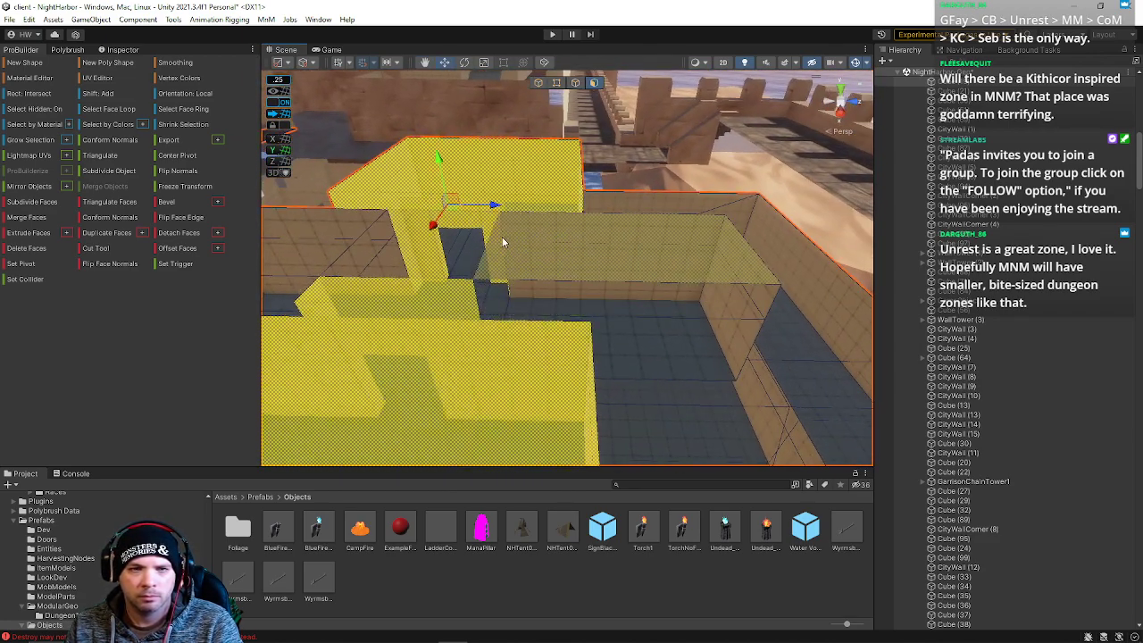
pyautogui.moveTo(496, 207); pyautogui.dragTo(487, 212, button='right')
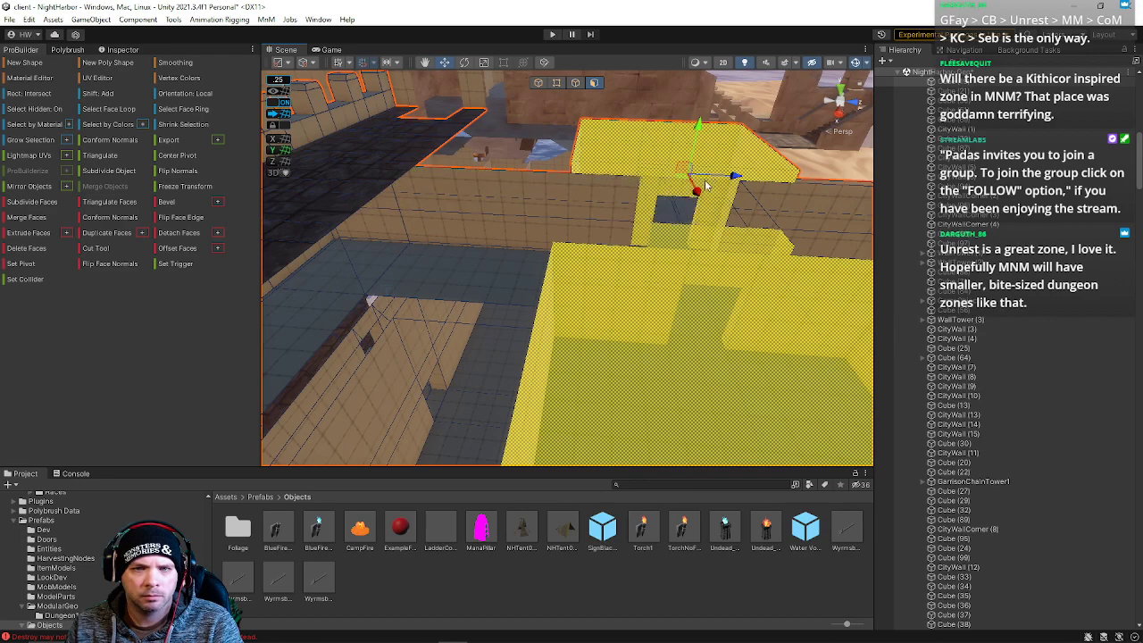
pyautogui.moveTo(734, 176); pyautogui.dragTo(625, 182, button='middle')
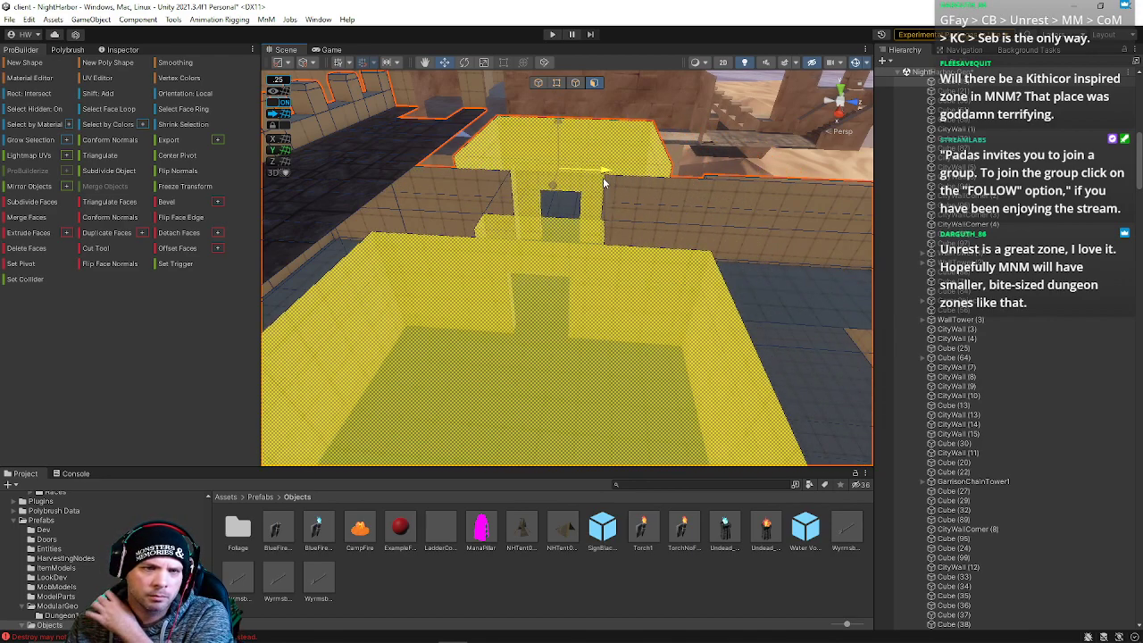
# Examine the shifted rooms and doorways from inside and outside, and clear the face selection.
pyautogui.moveTo(594, 223); pyautogui.dragTo(572, 181, button='right')
pyautogui.press('w')
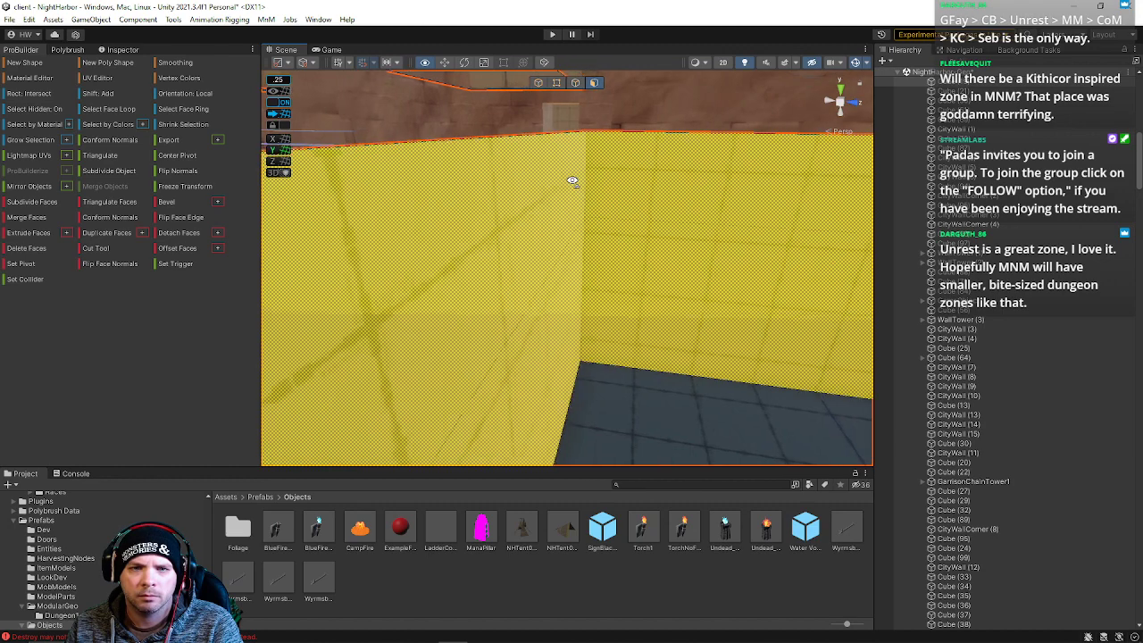
pyautogui.moveTo(679, 195); pyautogui.dragTo(676, 190, button='right')
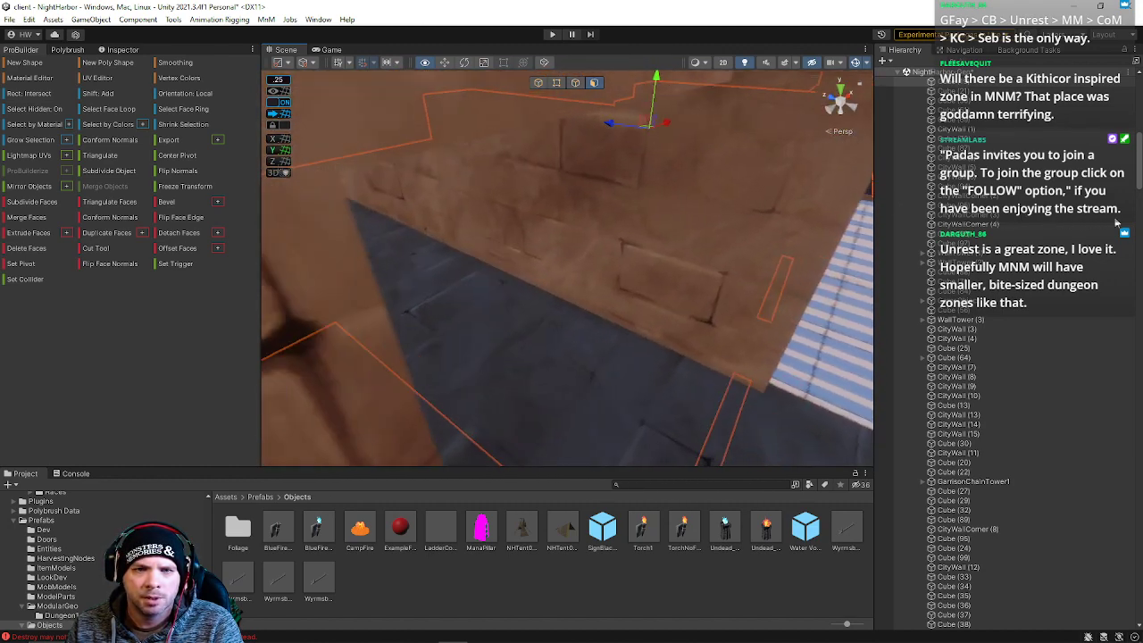
pyautogui.moveTo(1117, 213); pyautogui.dragTo(1099, 190, button='right')
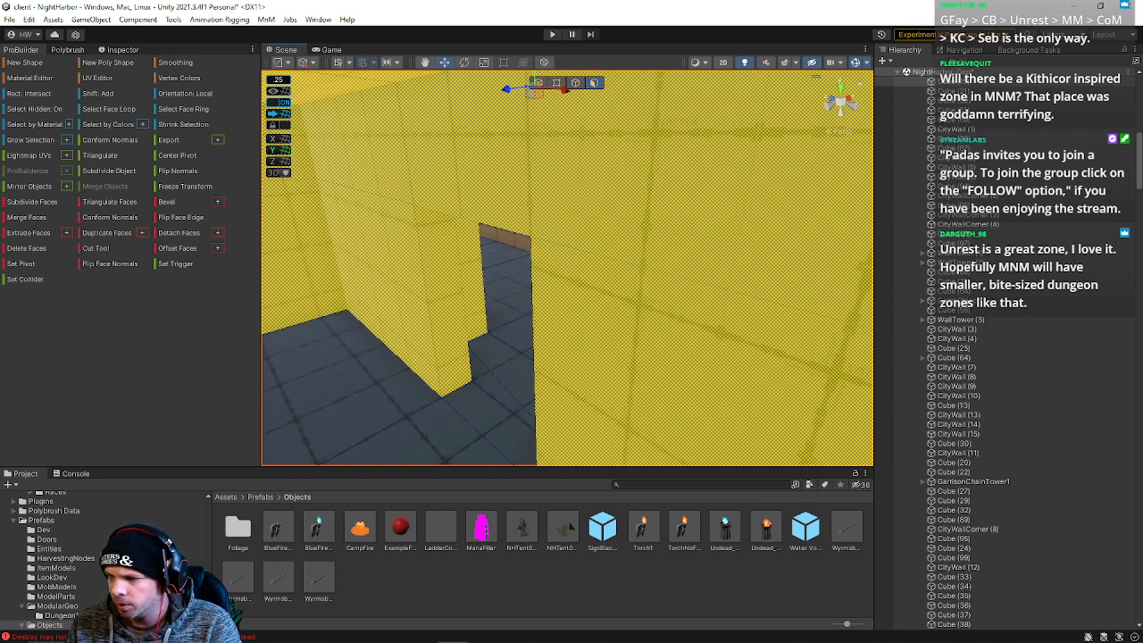
pyautogui.moveTo(834, 402); pyautogui.dragTo(626, 326, button='right')
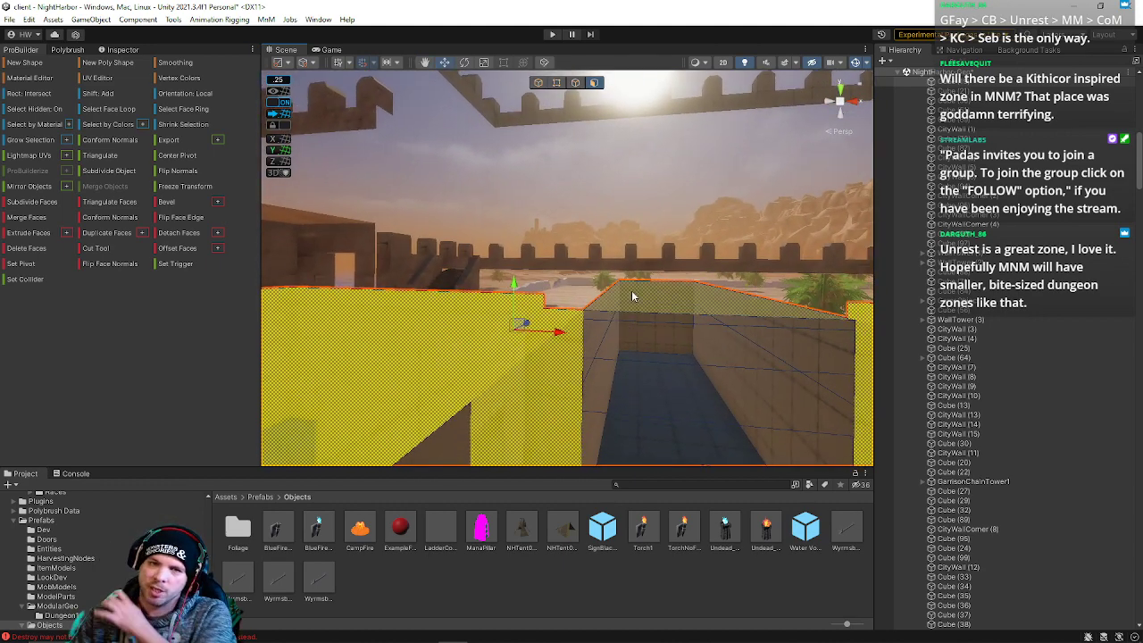
pyautogui.moveTo(611, 217)
pyautogui.mouseDown(button='right')
pyautogui.moveTo(638, 262)
pyautogui.moveTo(760, 239)
pyautogui.moveTo(641, 294)
pyautogui.moveTo(643, 345)
pyautogui.moveTo(581, 286)
pyautogui.moveTo(594, 210)
pyautogui.moveTo(627, 203)
pyautogui.mouseUp(button='right')
pyautogui.click(611, 164)
# Try moving the corridor's end wall back towards the side rooms and further out along the corridor.
pyautogui.moveTo(611, 165); pyautogui.dragTo(526, 232, button='right')
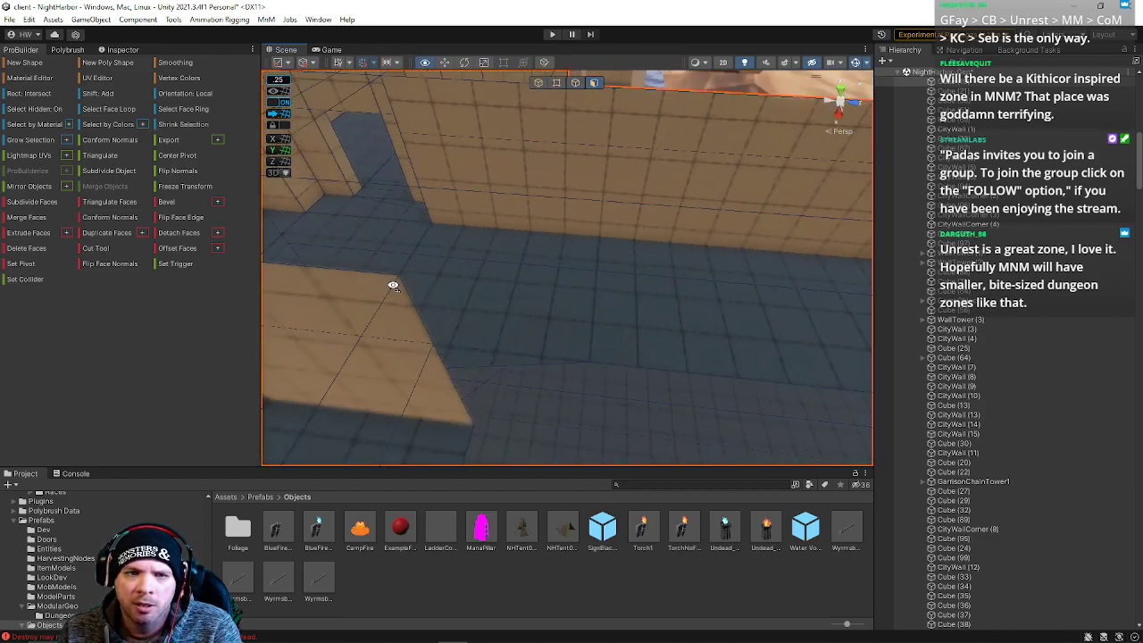
pyautogui.moveTo(426, 283); pyautogui.dragTo(780, 256, button='right')
pyautogui.moveTo(801, 233); pyautogui.dragTo(675, 258)
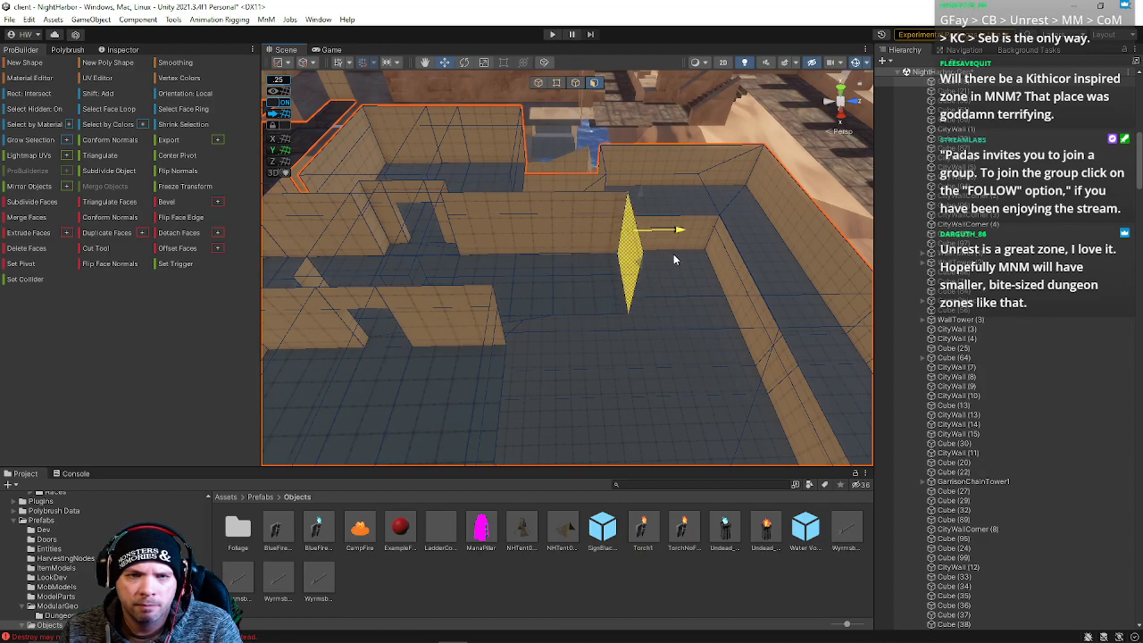
pyautogui.moveTo(661, 248); pyautogui.dragTo(407, 292, button='right')
pyautogui.moveTo(509, 201); pyautogui.dragTo(757, 195, button='right')
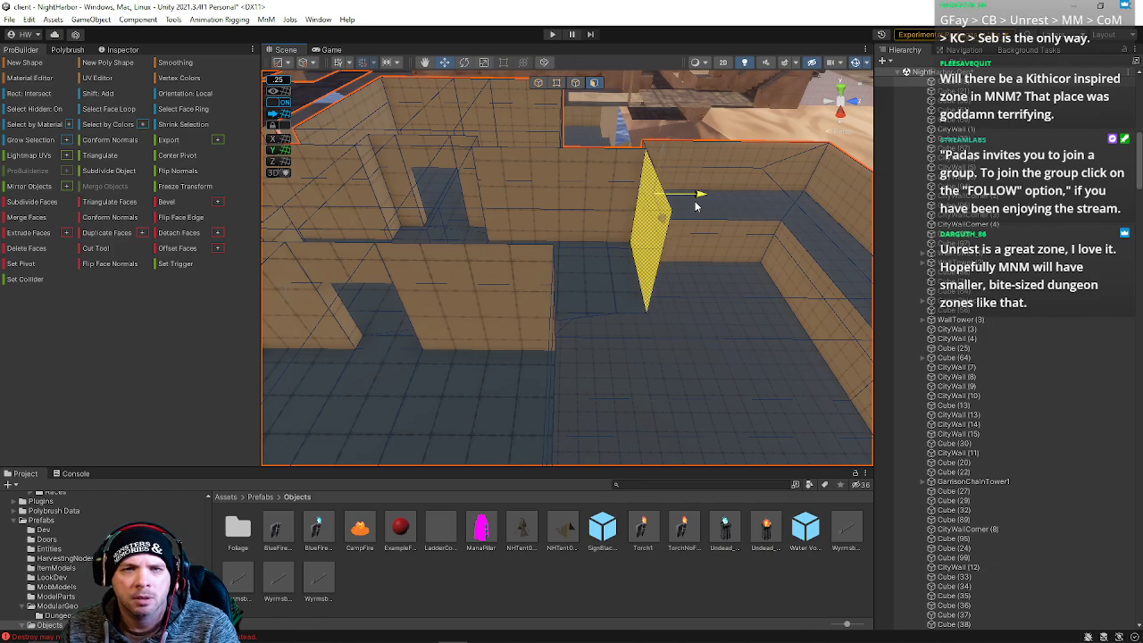
pyautogui.moveTo(697, 194); pyautogui.dragTo(884, 213)
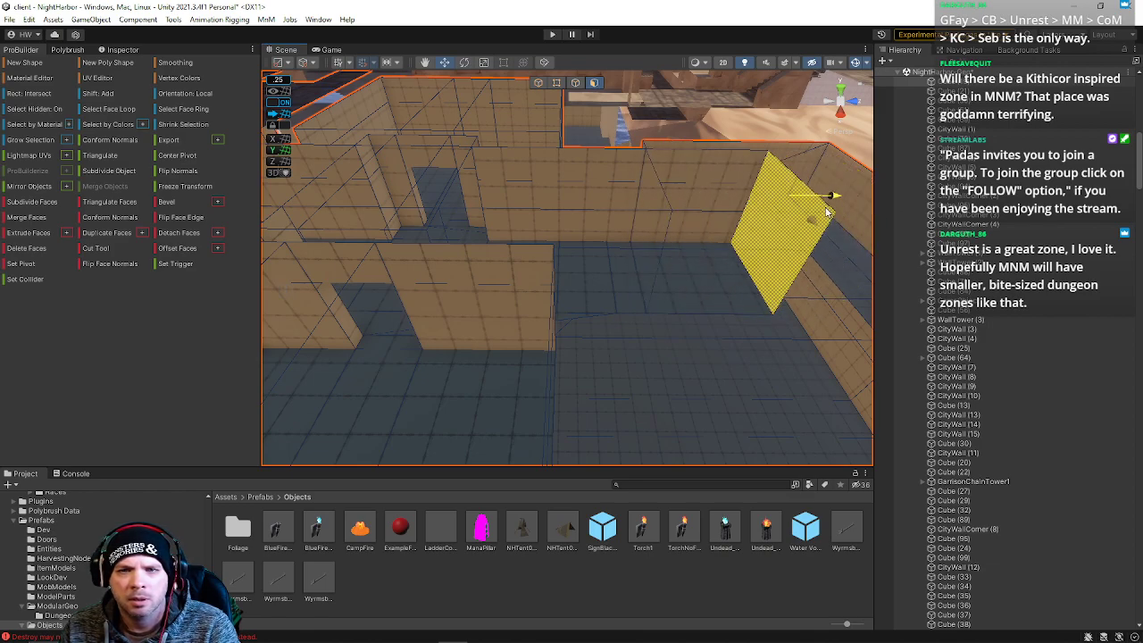
# Move the side wall face at the corridor's far end sideways and clear the selection.
pyautogui.moveTo(730, 246)
pyautogui.mouseDown(button='right')
pyautogui.moveTo(605, 247)
pyautogui.moveTo(724, 252)
pyautogui.mouseUp(button='right')
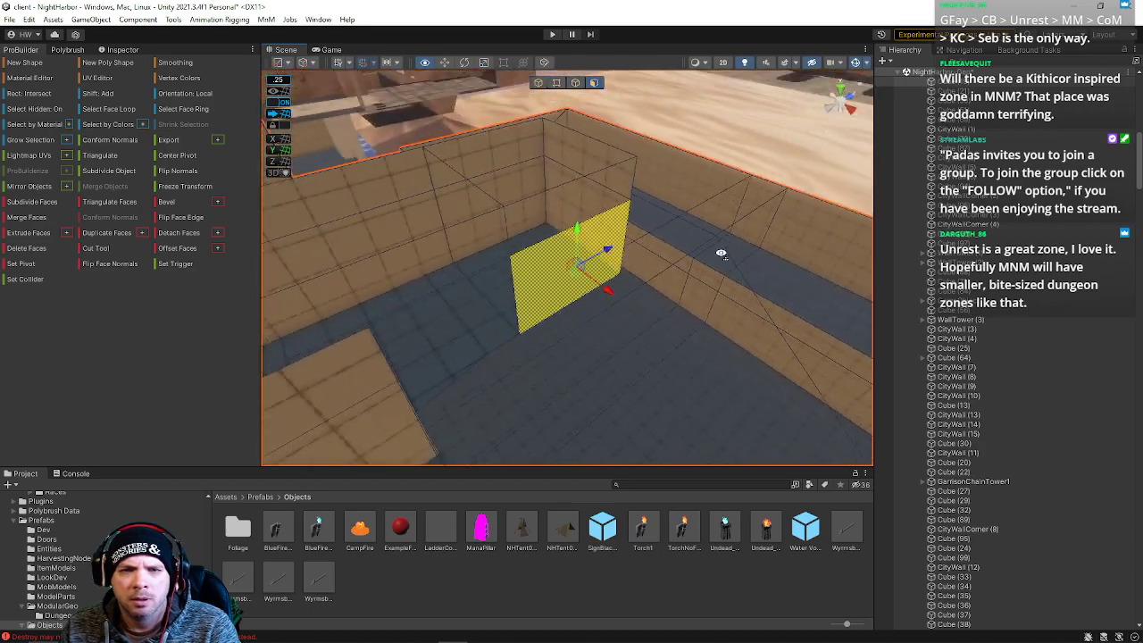
pyautogui.moveTo(614, 230); pyautogui.dragTo(502, 247, button='right')
pyautogui.moveTo(545, 322); pyautogui.dragTo(502, 323)
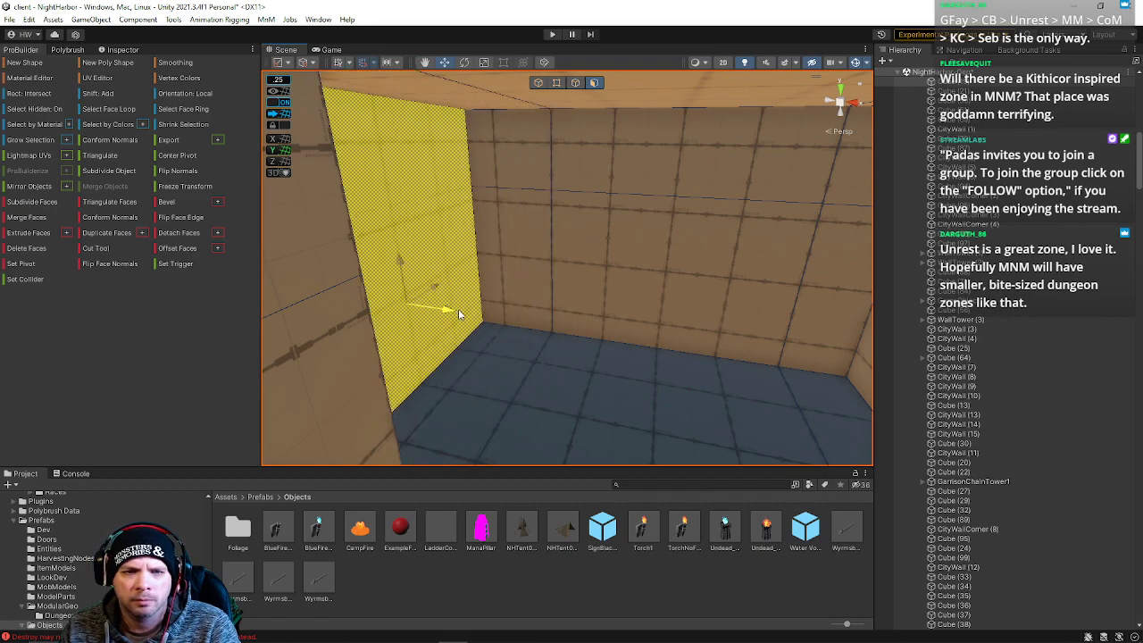
pyautogui.moveTo(478, 322); pyautogui.dragTo(858, 259, button='right')
pyautogui.moveTo(980, 258); pyautogui.dragTo(596, 292, button='right')
pyautogui.moveTo(503, 367); pyautogui.dragTo(581, 315, button='right')
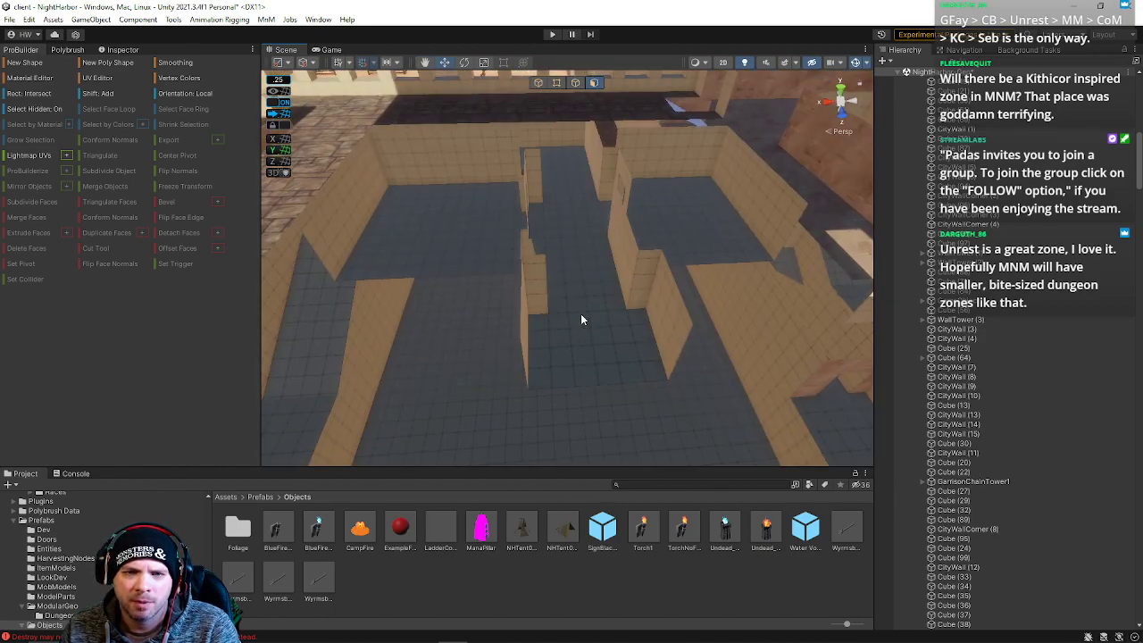
# Pull the corridor's end wall back towards the side rooms' doorways to shorten the corridor.
pyautogui.click(657, 363)
pyautogui.moveTo(622, 358); pyautogui.dragTo(874, 352, button='right')
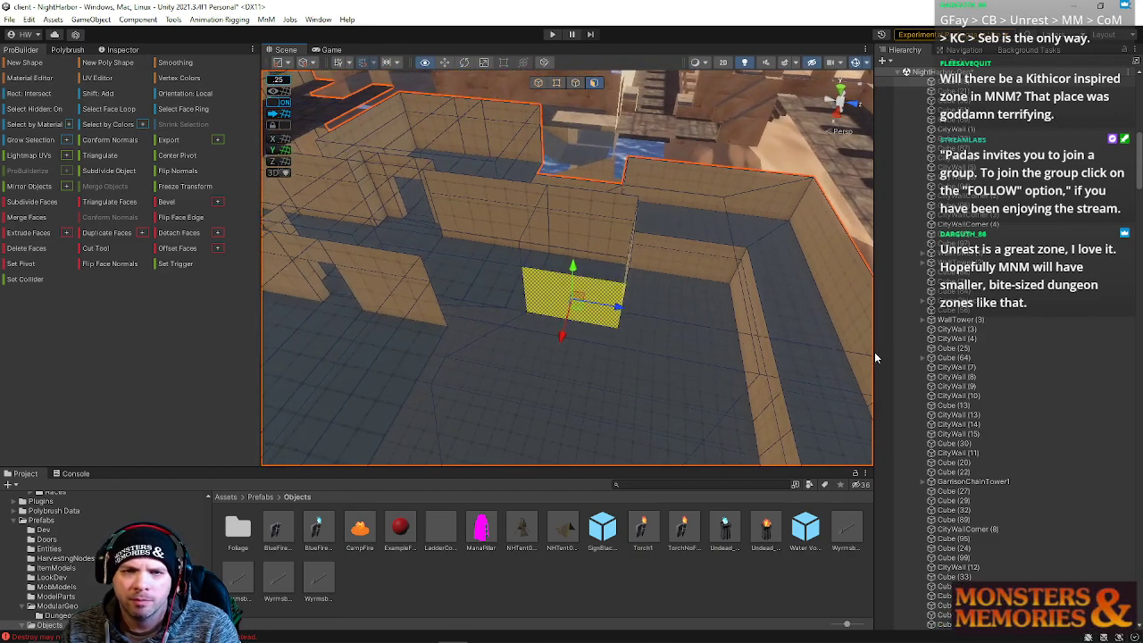
pyautogui.moveTo(628, 237); pyautogui.dragTo(556, 234)
pyautogui.moveTo(574, 265); pyautogui.dragTo(611, 231, button='right')
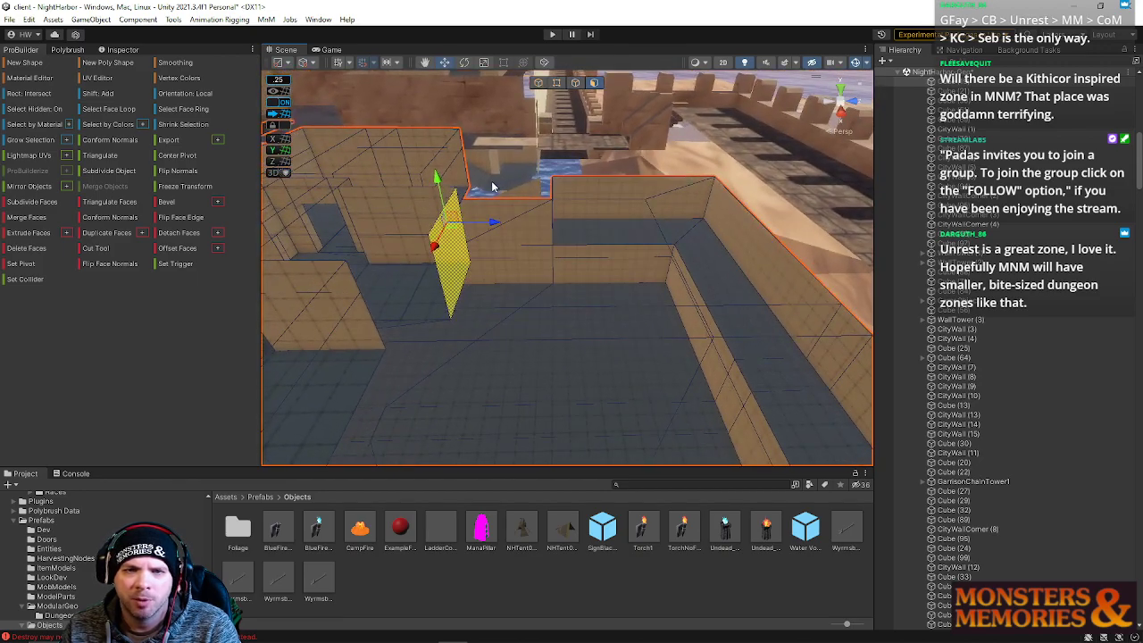
# Examine the battlements, the larger interior spaces and the fenced target yard around the new rooms.
pyautogui.moveTo(736, 196); pyautogui.dragTo(662, 349, button='right')
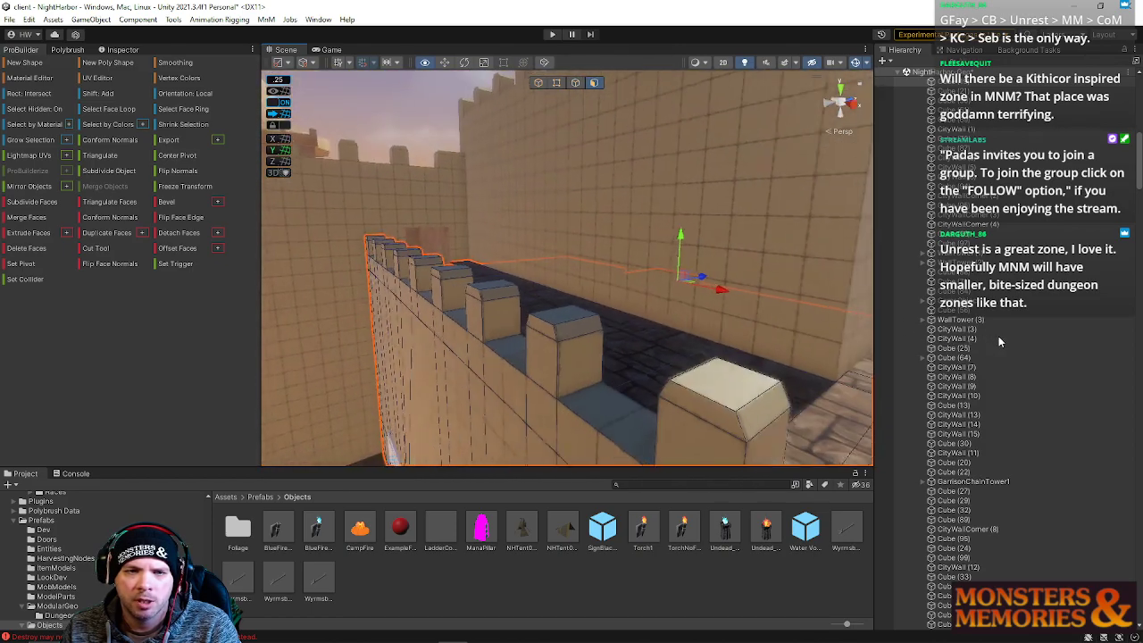
pyautogui.click(566, 243)
pyautogui.moveTo(611, 270); pyautogui.dragTo(622, 168, button='right')
pyautogui.moveTo(697, 320); pyautogui.dragTo(509, 227, button='right')
pyautogui.moveTo(508, 261); pyautogui.dragTo(500, 346, button='right')
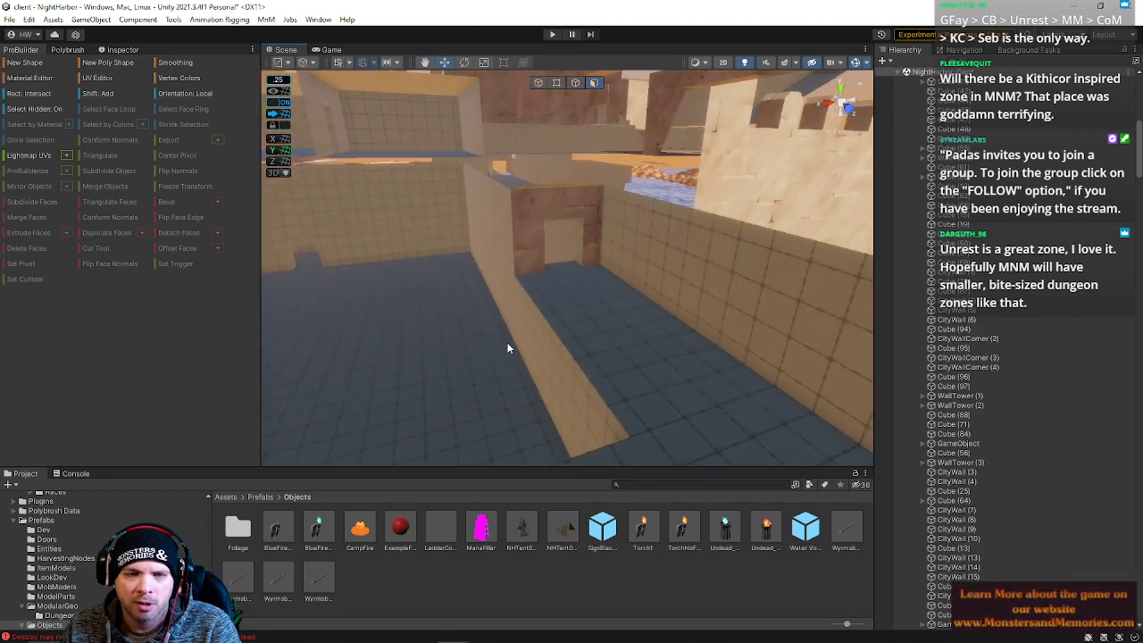
pyautogui.moveTo(618, 368); pyautogui.dragTo(724, 179, button='right')
pyautogui.moveTo(710, 334)
pyautogui.mouseDown(button='right')
pyautogui.moveTo(717, 349)
pyautogui.moveTo(695, 337)
pyautogui.mouseUp(button='right')
pyautogui.moveTo(516, 322); pyautogui.dragTo(540, 284, button='right')
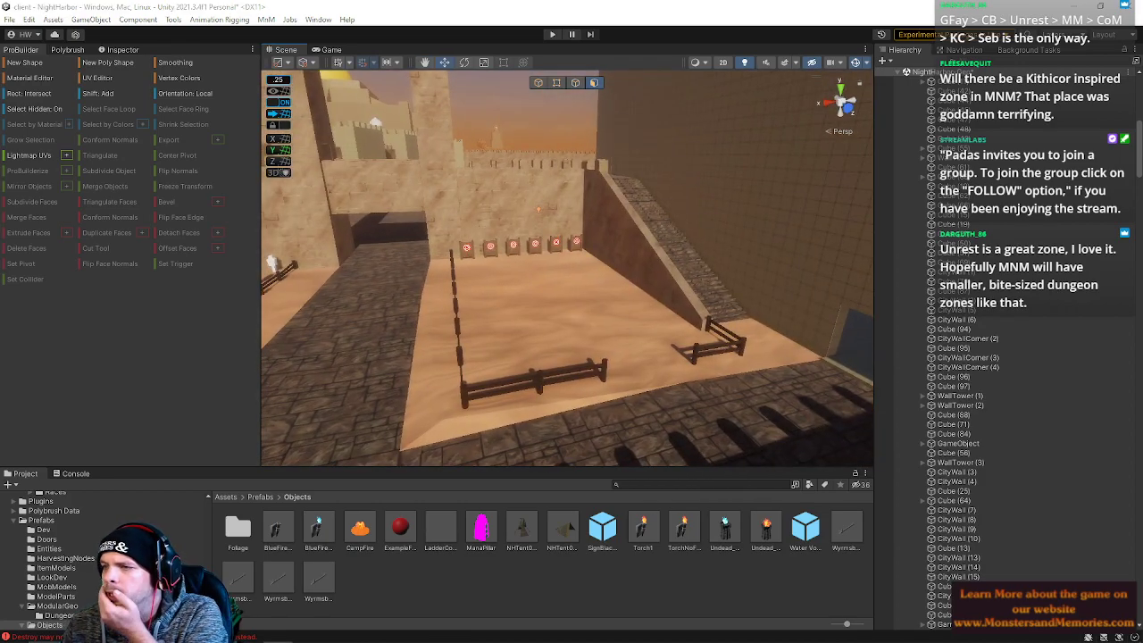
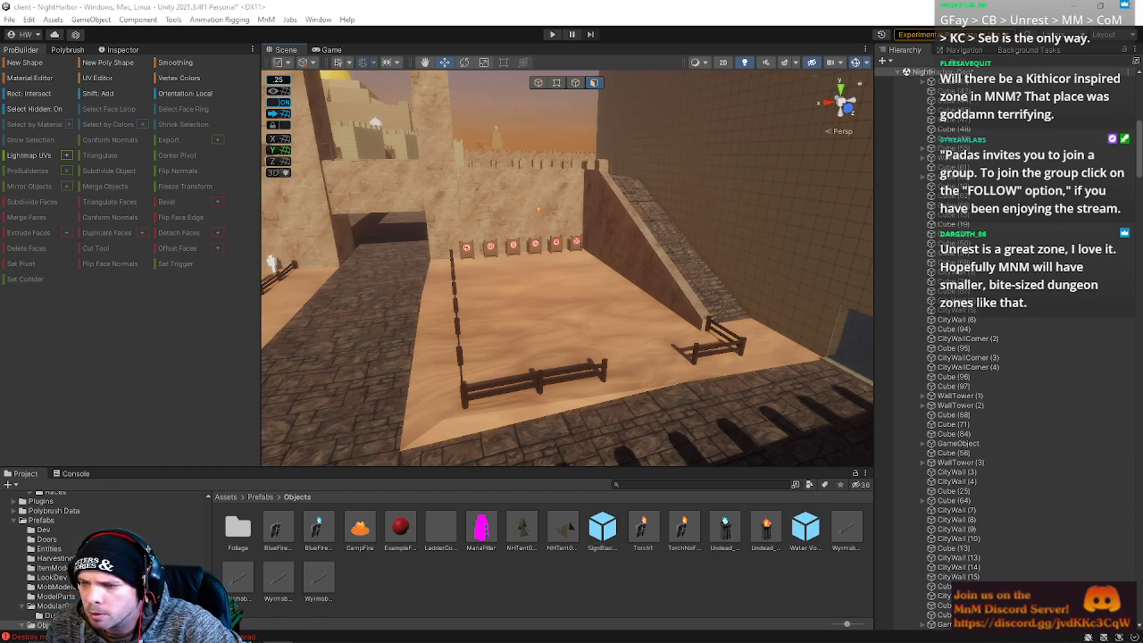
# Select a face on the arched city gate wall, and switch to the image viewer to study the gate concept sketch.
pyautogui.moveTo(491, 288); pyautogui.dragTo(467, 214, button='right')
pyautogui.moveTo(529, 182)
pyautogui.mouseDown(button='right')
pyautogui.moveTo(352, 234)
pyautogui.moveTo(312, 224)
pyautogui.moveTo(452, 194)
pyautogui.moveTo(390, 191)
pyautogui.moveTo(463, 194)
pyautogui.moveTo(103, 225)
pyautogui.moveTo(884, 229)
pyautogui.moveTo(339, 189)
pyautogui.moveTo(505, 277)
pyautogui.moveTo(479, 260)
pyautogui.moveTo(528, 184)
pyautogui.mouseUp(button='right')
pyautogui.click(525, 236)
pyautogui.moveTo(531, 223); pyautogui.dragTo(625, 243, button='right')
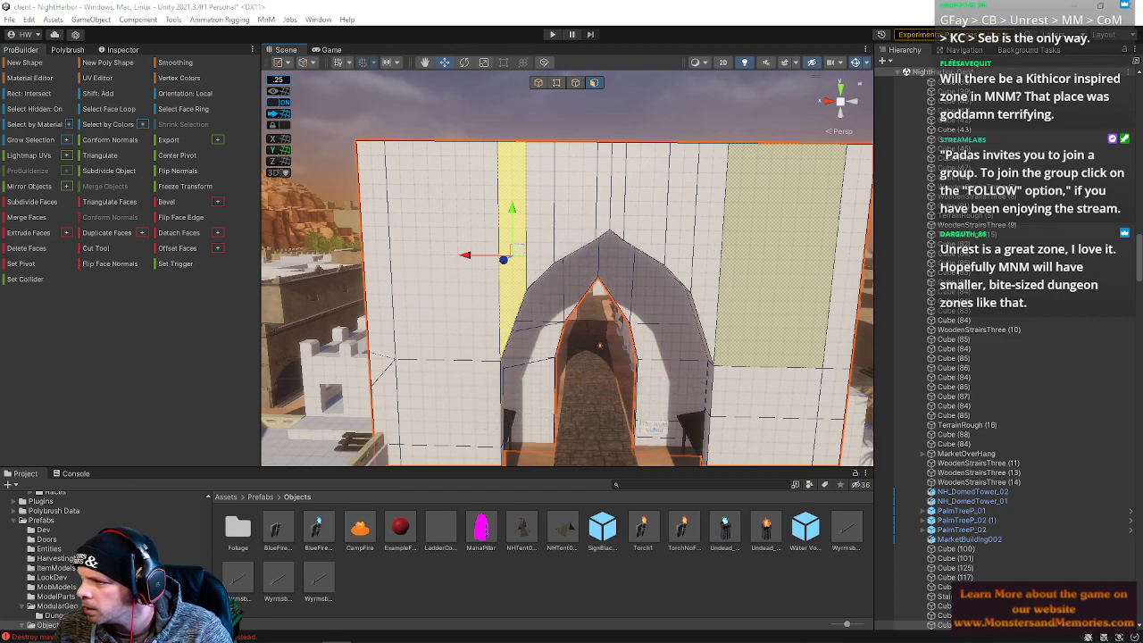
pyautogui.hotkey('alt', 'Tab')
pyautogui.scroll(1, 523, 141)
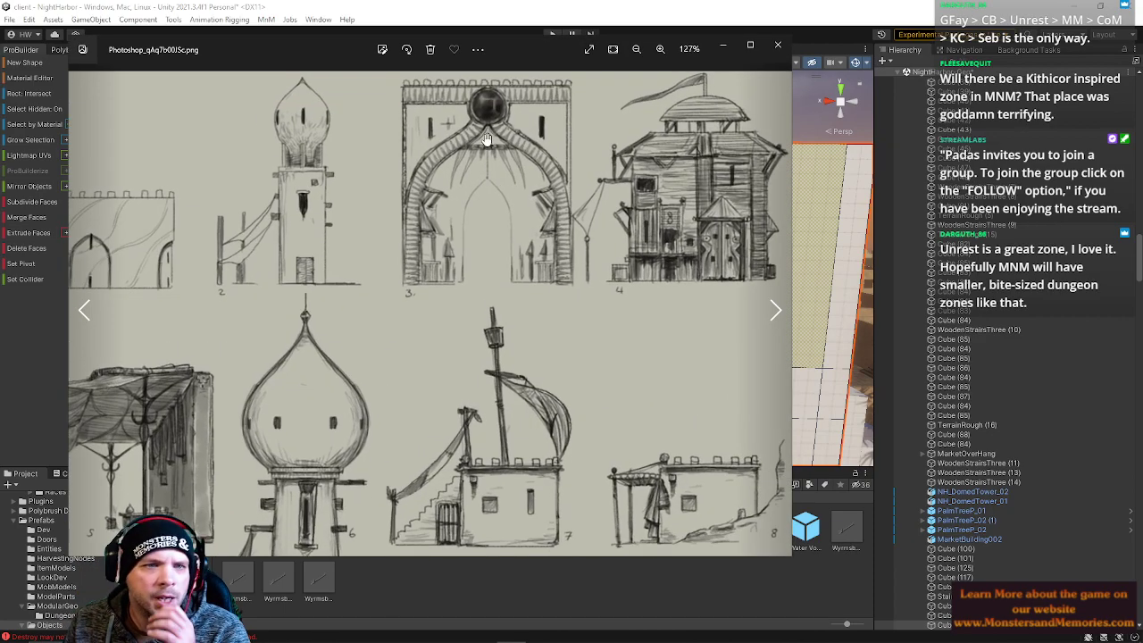
# Compare the arched gate in concept sketch 3 with the gate modelled in the scene, alternating between the image viewer and Unity.
pyautogui.moveTo(375, 35); pyautogui.dragTo(581, 56)
pyautogui.moveTo(315, 71); pyautogui.dragTo(877, 81)
pyautogui.hotkey('alt', 'Tab')
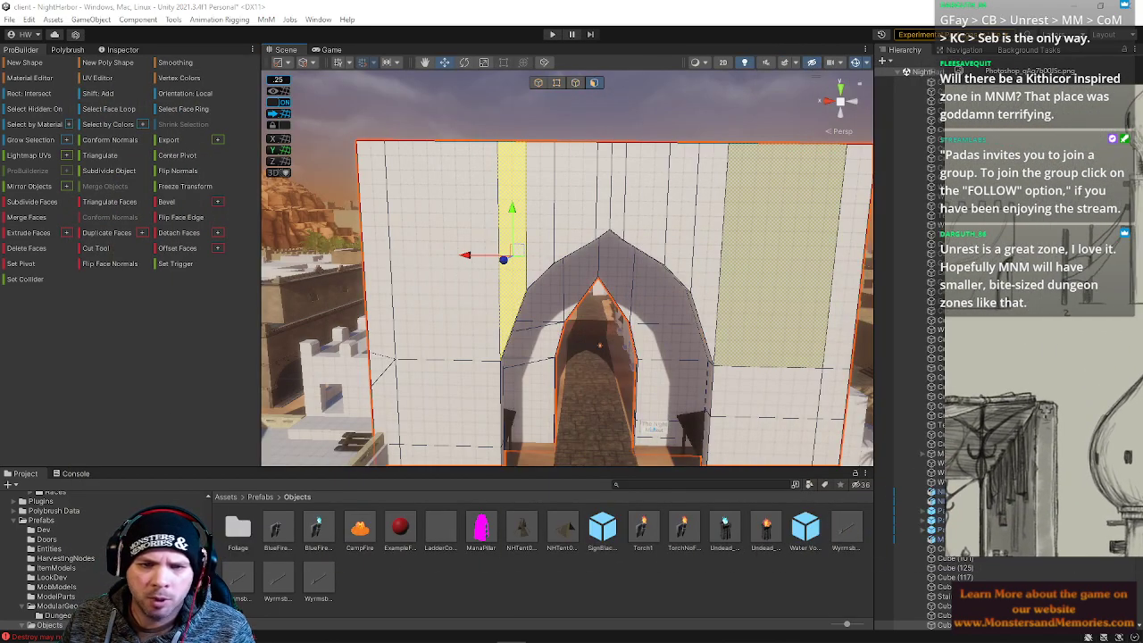
pyautogui.moveTo(612, 292); pyautogui.dragTo(565, 311, button='right')
pyautogui.press('a')
pyautogui.hotkey('alt', 'Tab')
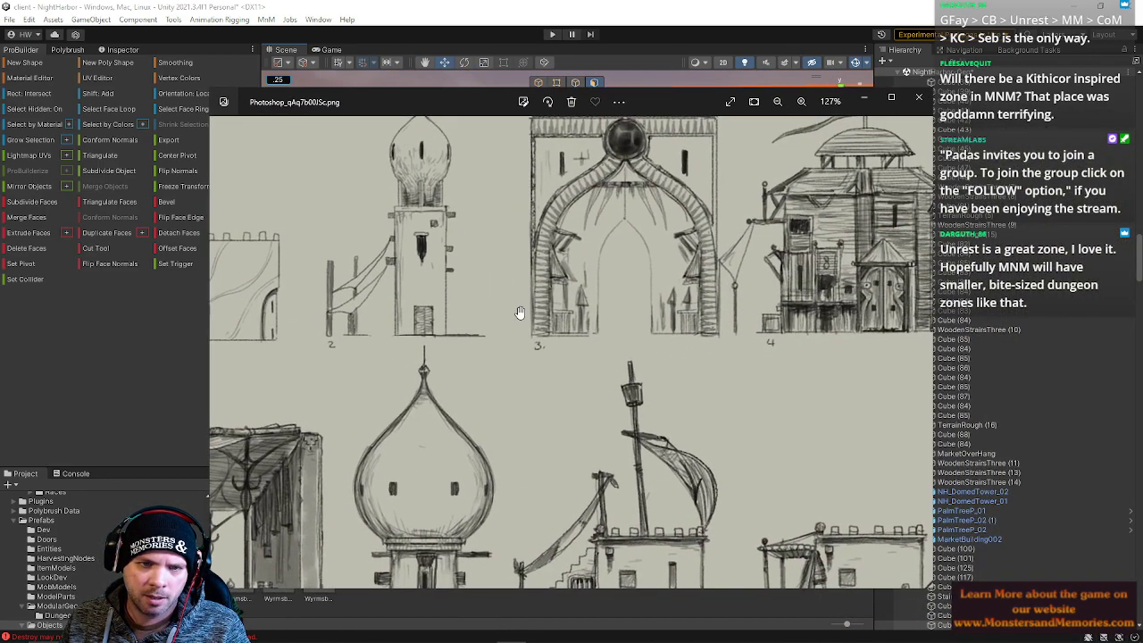
pyautogui.hotkey('alt', 'Tab')
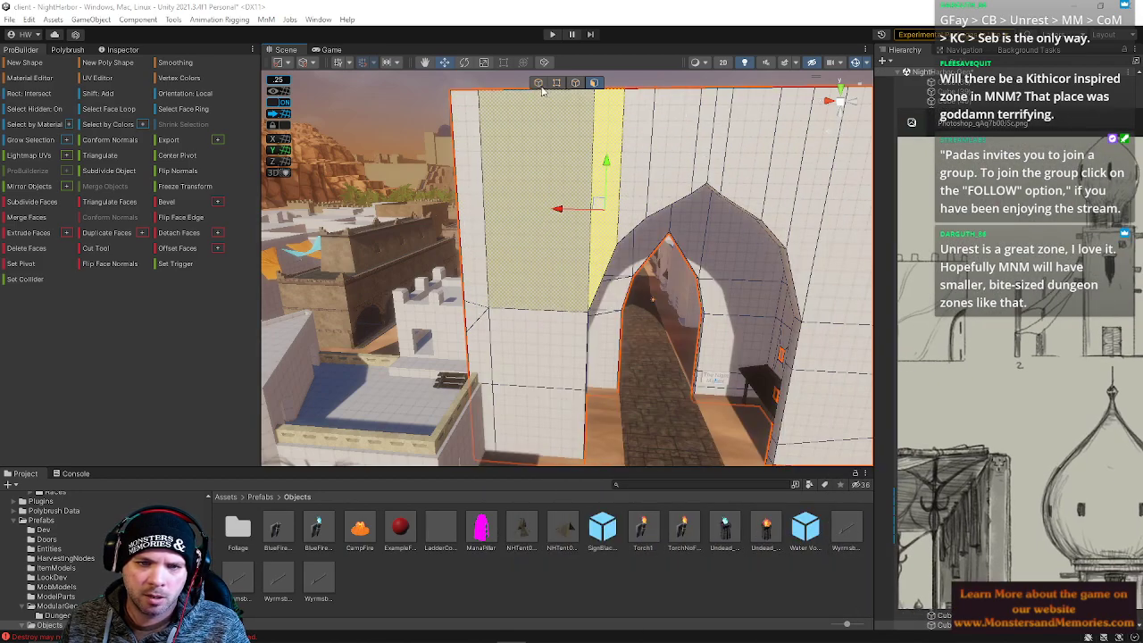
pyautogui.moveTo(1142, 117); pyautogui.dragTo(751, 117)
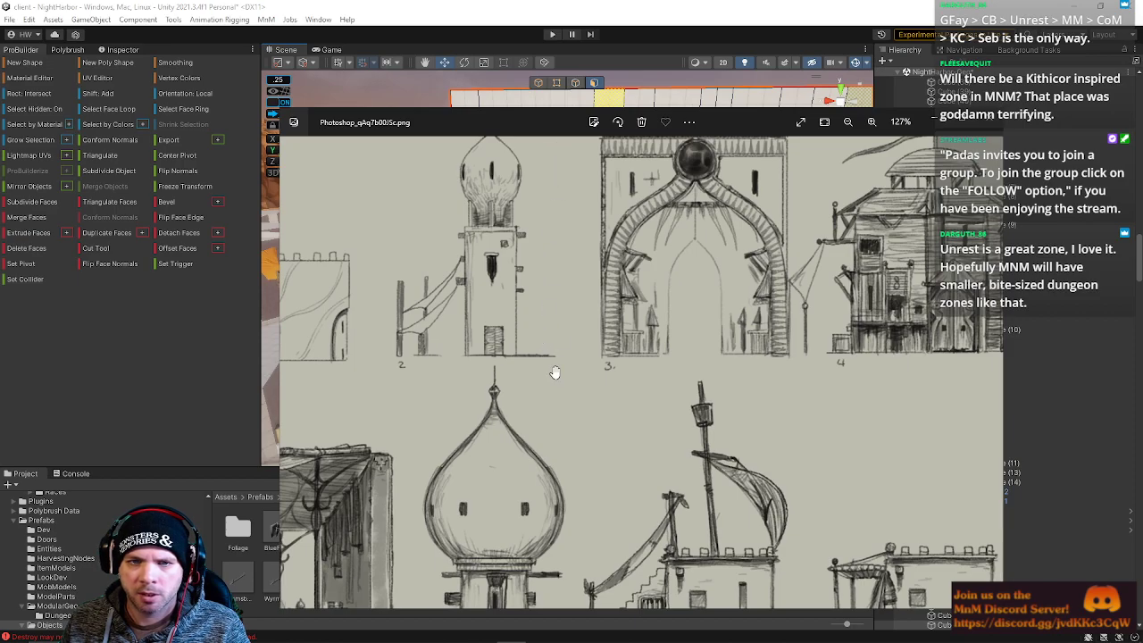
pyautogui.moveTo(493, 124); pyautogui.dragTo(1142, 123)
# Connect the ring of vertical edges above the gate's arch to insert a new horizontal edge loop around the walls.
pyautogui.moveTo(678, 220); pyautogui.dragTo(686, 165, button='right')
pyautogui.click(581, 161)
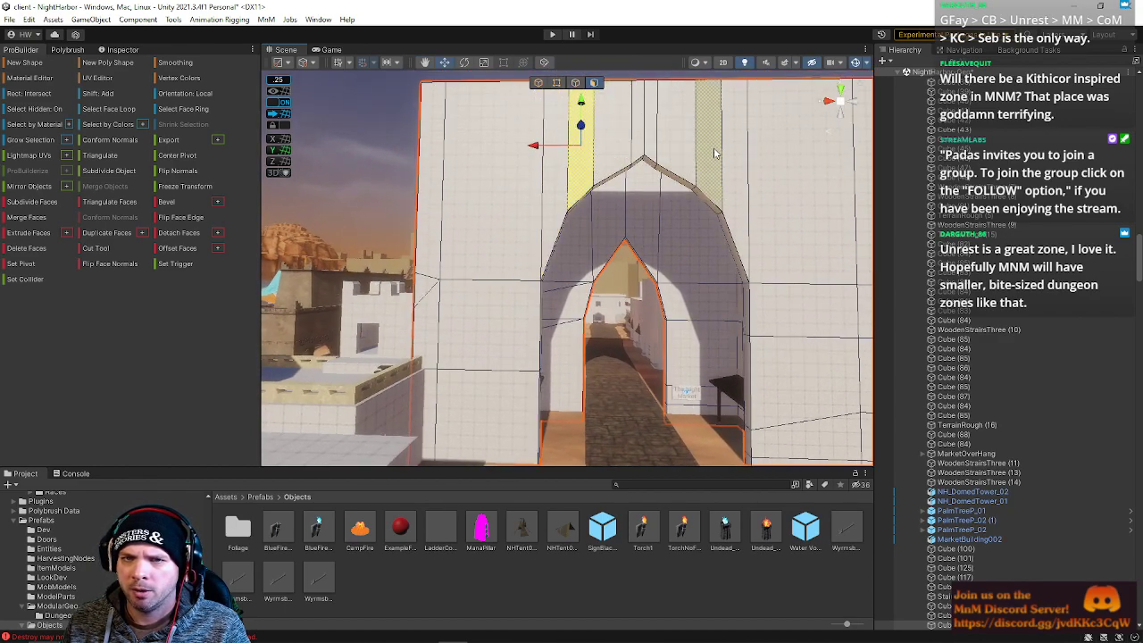
pyautogui.keyDown('shift'); pyautogui.click(724, 153); pyautogui.keyUp('shift')
pyautogui.moveTo(723, 153); pyautogui.dragTo(645, 246, button='right')
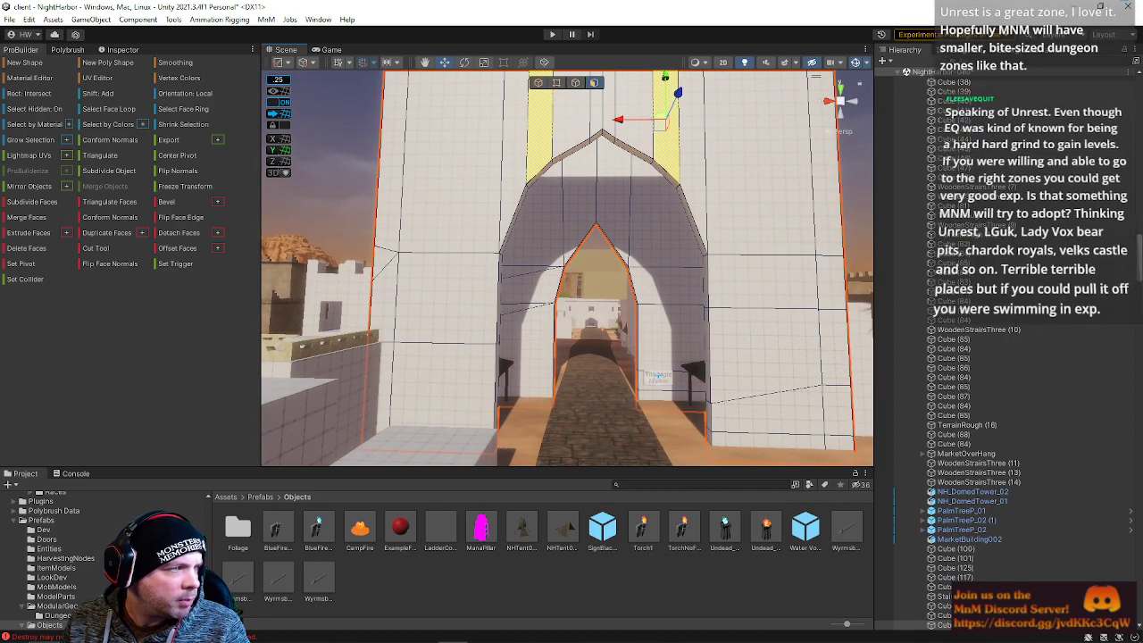
pyautogui.moveTo(486, 294); pyautogui.dragTo(497, 273, button='right')
pyautogui.click(574, 82)
pyautogui.click(542, 148)
pyautogui.hotkey('alt', 'r')
pyautogui.hotkey('alt', 'e')
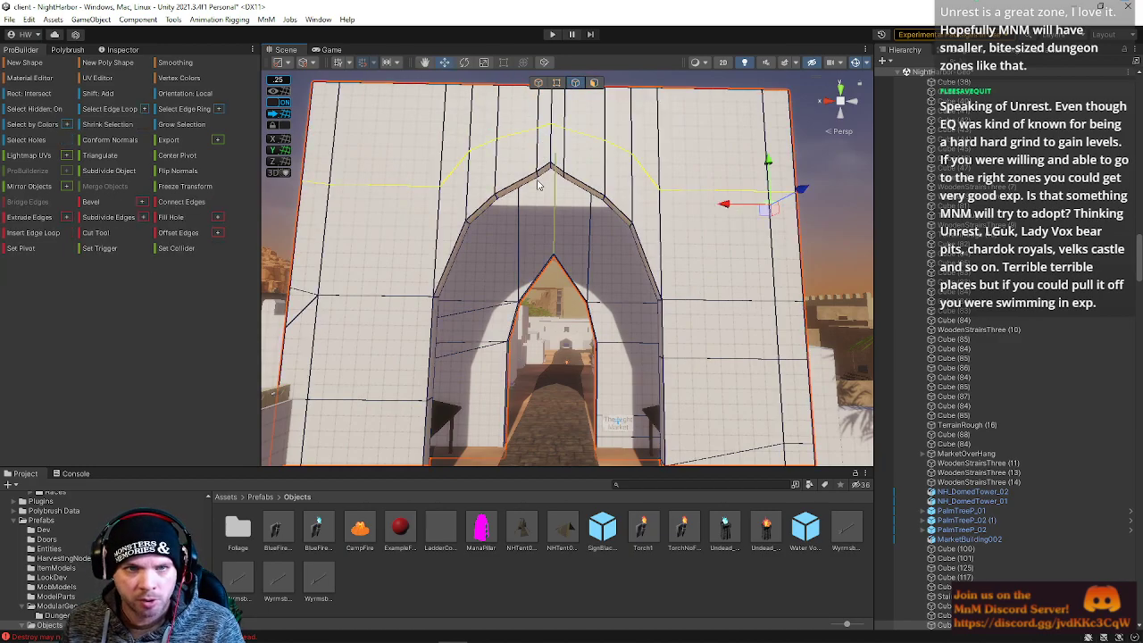
# Lower the new loop's central vertices above the arch peak so they sit at one height.
pyautogui.moveTo(557, 169); pyautogui.dragTo(544, 121, button='right')
pyautogui.press('h')
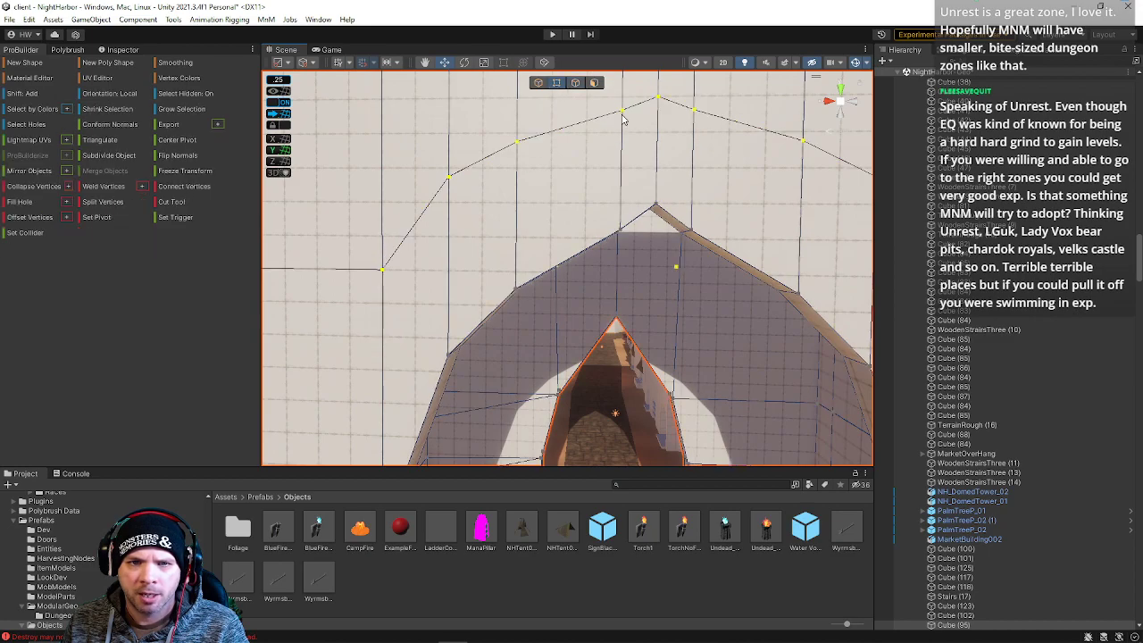
pyautogui.click(623, 118)
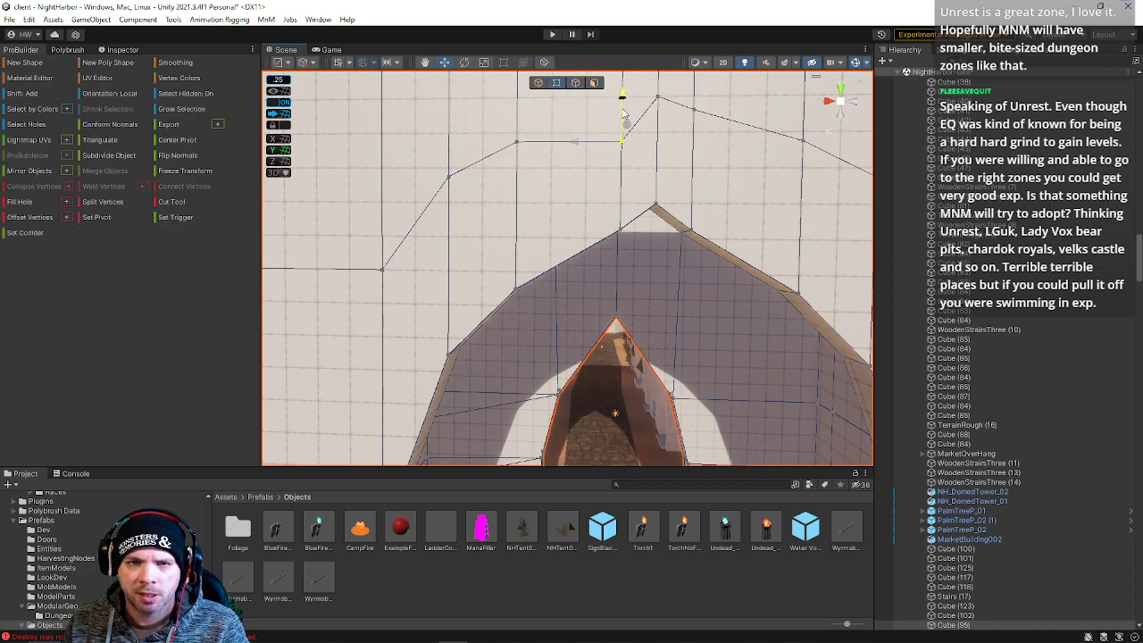
pyautogui.moveTo(625, 113); pyautogui.dragTo(516, 113)
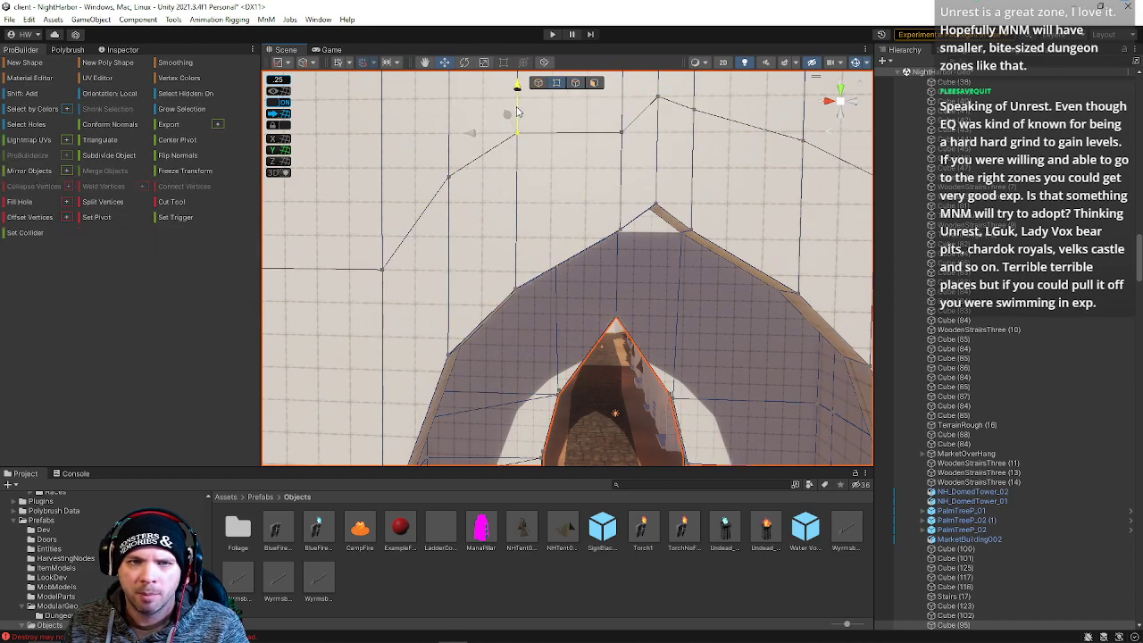
pyautogui.click(658, 98)
pyautogui.moveTo(658, 94); pyautogui.dragTo(659, 126)
pyautogui.moveTo(659, 127); pyautogui.dragTo(641, 132, button='right')
pyautogui.click(611, 146)
pyautogui.moveTo(608, 107); pyautogui.dragTo(609, 125)
# Raise the loop's vertices one by one from the arch to one outer corner of the front wall, levelling that half.
pyautogui.click(706, 178)
pyautogui.moveTo(708, 133); pyautogui.dragTo(708, 124)
pyautogui.click(776, 216)
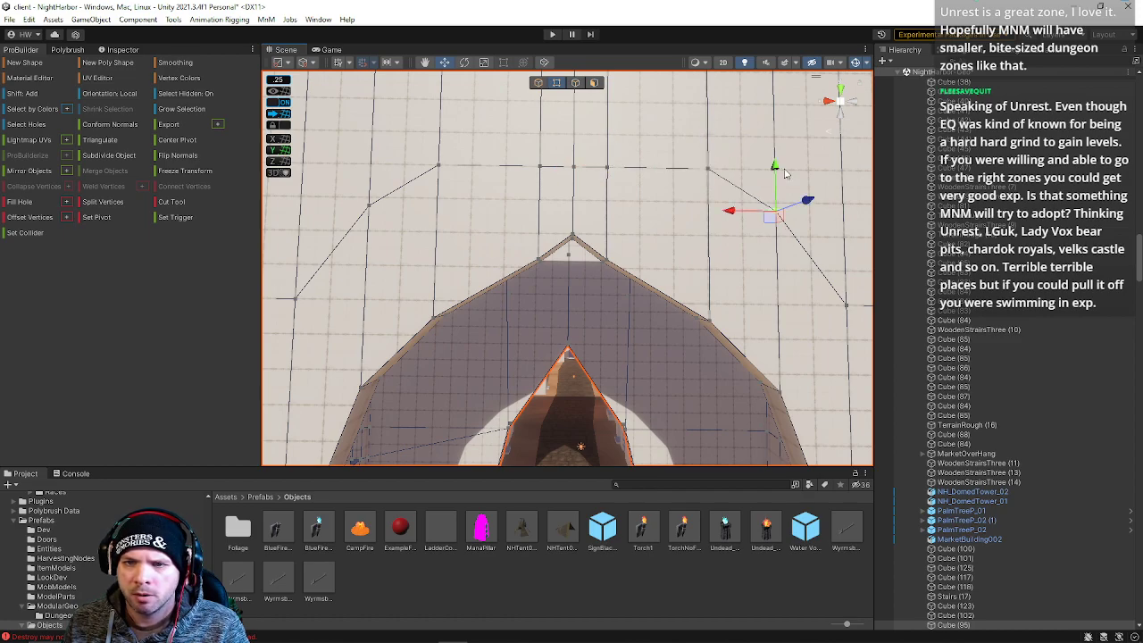
pyautogui.moveTo(774, 172); pyautogui.dragTo(766, 129)
pyautogui.moveTo(759, 141); pyautogui.dragTo(773, 162, button='right')
pyautogui.click(732, 278)
pyautogui.moveTo(732, 230); pyautogui.dragTo(740, 107)
pyautogui.moveTo(734, 170); pyautogui.dragTo(727, 284, button='right')
pyautogui.click(715, 261)
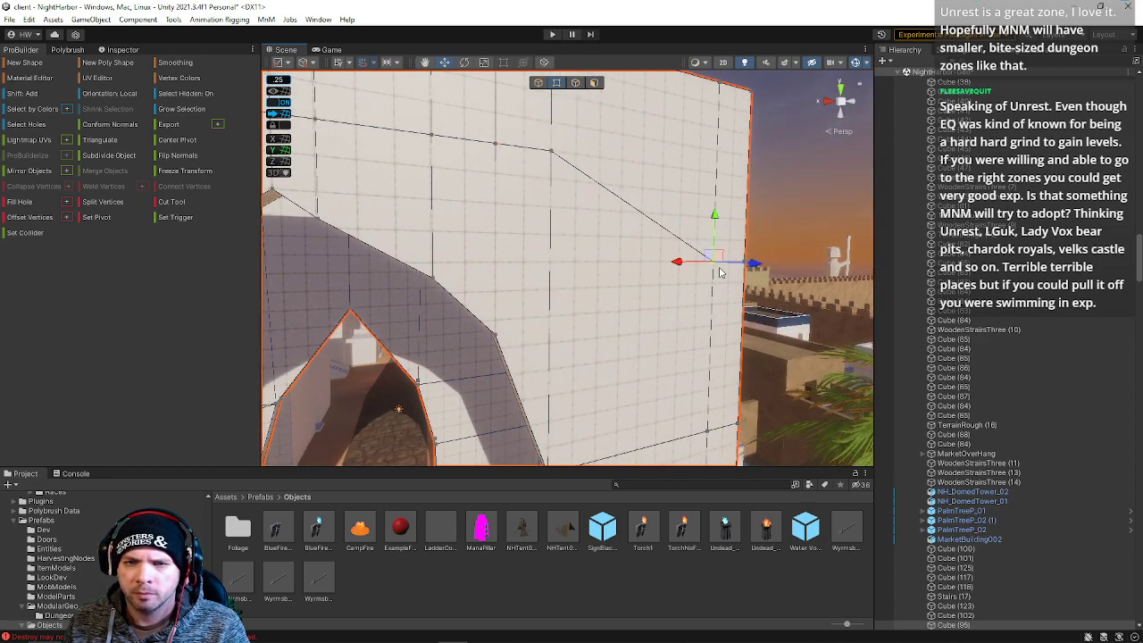
pyautogui.moveTo(746, 224); pyautogui.dragTo(750, 134)
# Raise the loop's vertices on the other half of the front wall, up to the opposite corner, to level the line.
pyautogui.moveTo(745, 171); pyautogui.dragTo(598, 228, button='right')
pyautogui.click(615, 225)
pyautogui.moveTo(614, 213); pyautogui.dragTo(615, 152)
pyautogui.click(575, 283)
pyautogui.moveTo(577, 237); pyautogui.dragTo(577, 158)
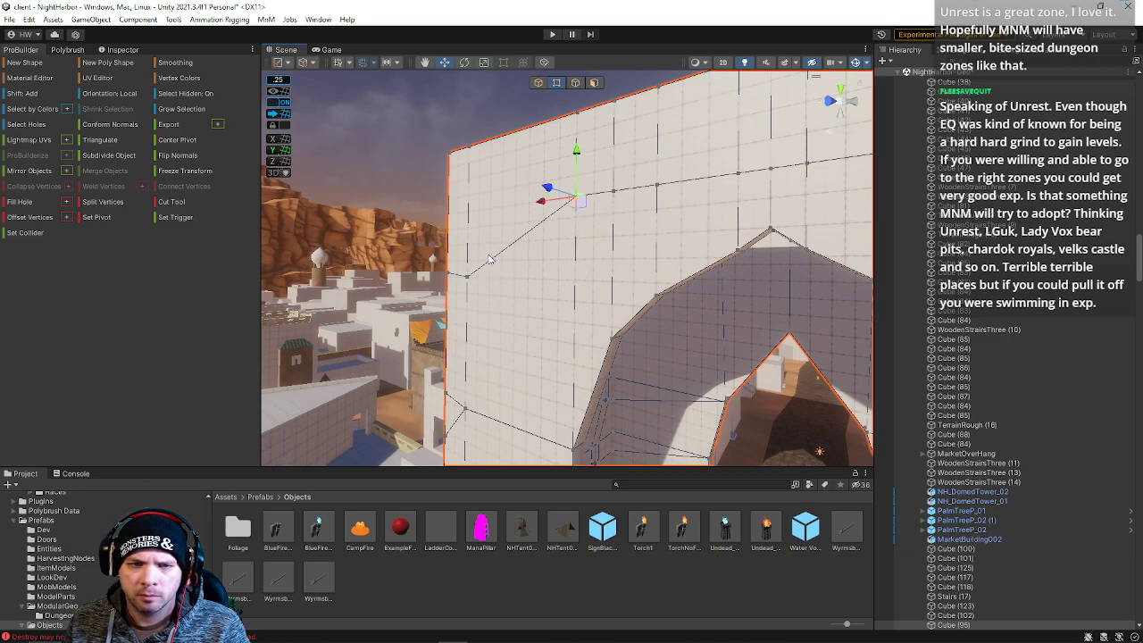
pyautogui.click(471, 279)
pyautogui.moveTo(469, 277); pyautogui.dragTo(460, 211)
pyautogui.click(448, 231)
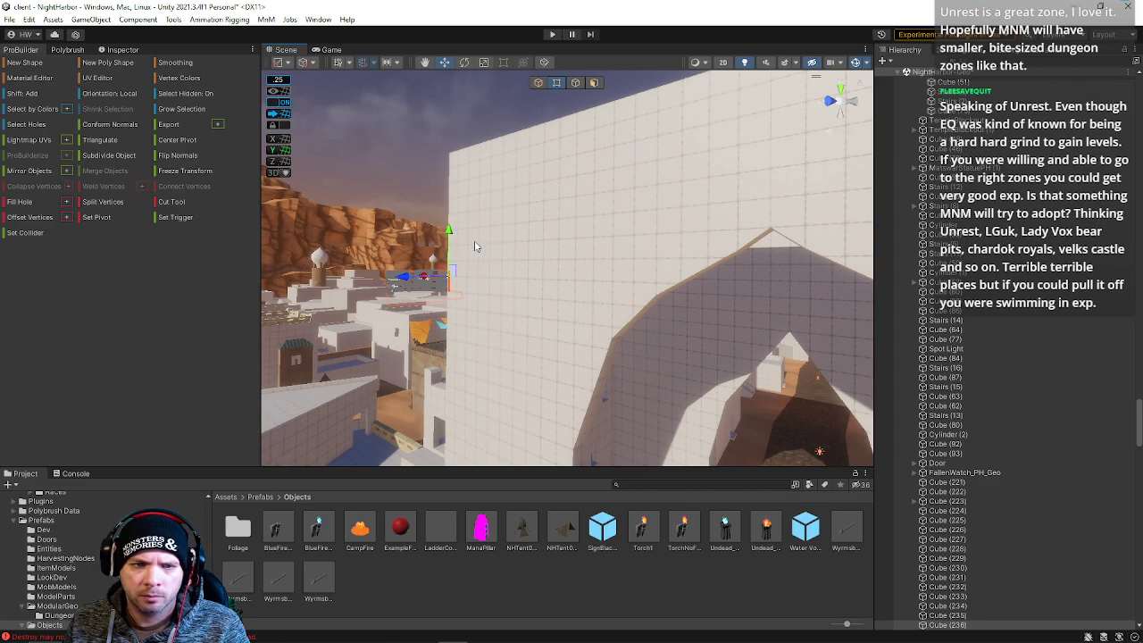
pyautogui.click(473, 249)
pyautogui.click(450, 281)
pyautogui.moveTo(449, 222); pyautogui.dragTo(450, 170)
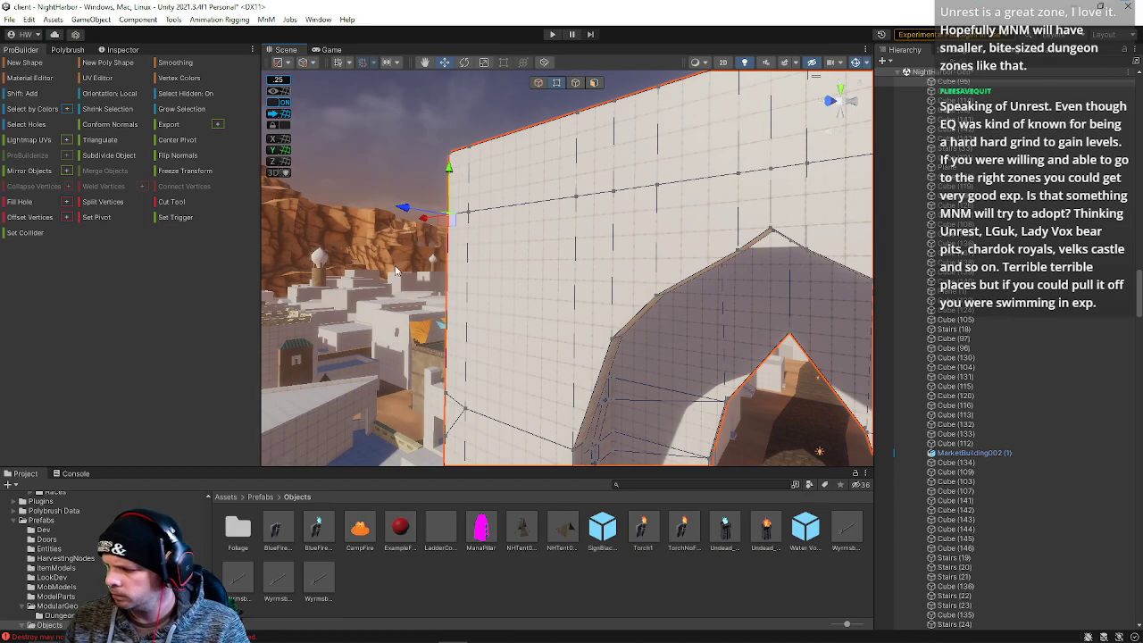
# Select the row of loop vertices across the gate's side wall and raise it to the front loop's height.
pyautogui.moveTo(502, 230); pyautogui.dragTo(523, 235, button='right')
pyautogui.moveTo(578, 232); pyautogui.dragTo(505, 236, button='right')
pyautogui.moveTo(1142, 134)
pyautogui.mouseDown()
pyautogui.moveTo(766, 175)
pyautogui.moveTo(1142, 133)
pyautogui.mouseUp()
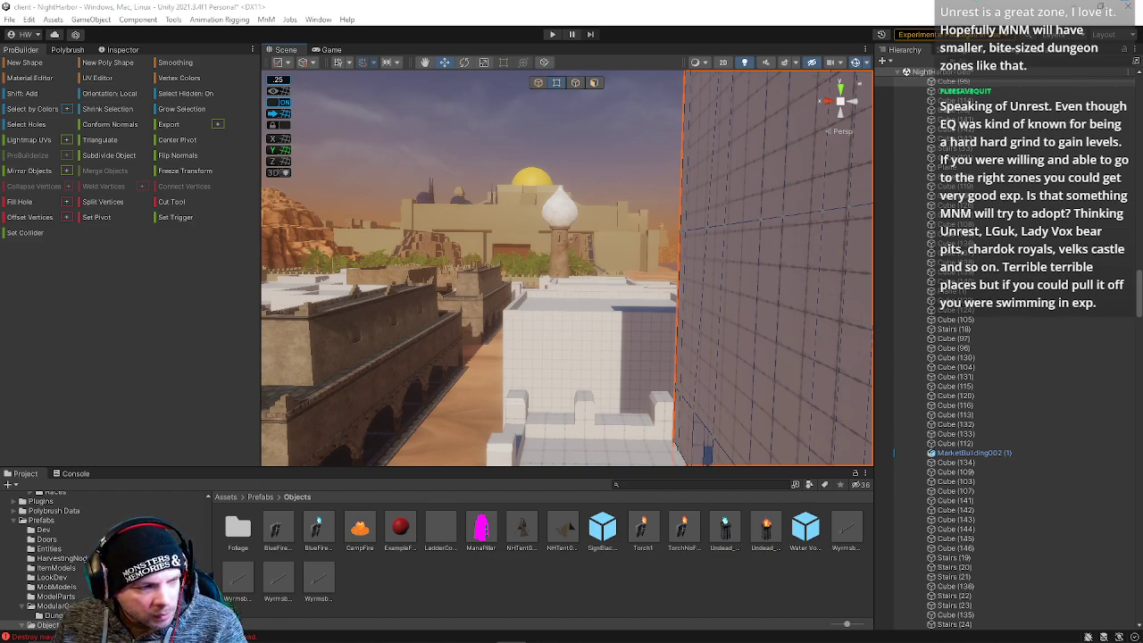
pyautogui.moveTo(440, 330); pyautogui.dragTo(757, 296, button='right')
pyautogui.moveTo(671, 291); pyautogui.dragTo(522, 277, button='right')
pyautogui.click(491, 264)
pyautogui.moveTo(526, 269); pyautogui.dragTo(590, 266)
pyautogui.click(410, 262)
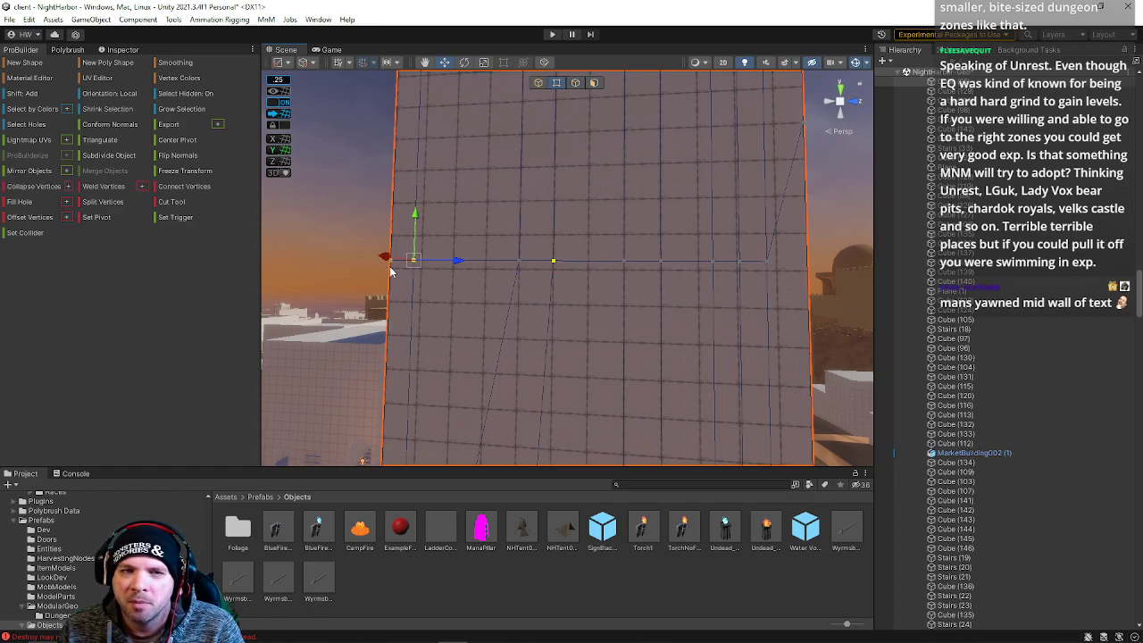
pyautogui.keyDown('shift'); pyautogui.click(622, 267); pyautogui.keyUp('shift')
pyautogui.click(627, 263)
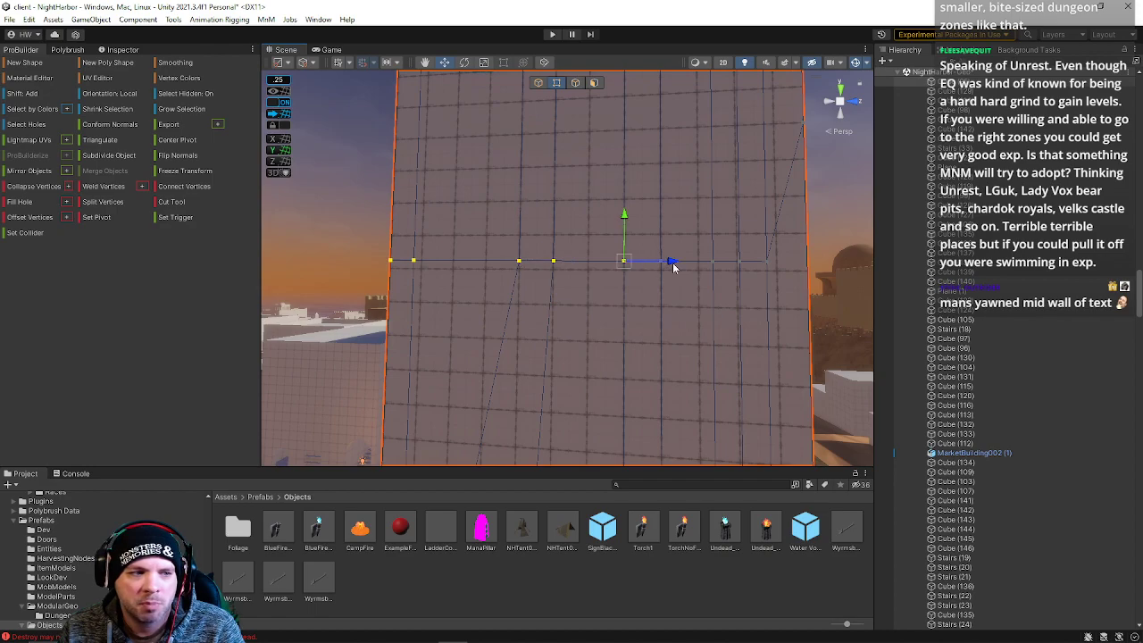
pyautogui.moveTo(664, 274); pyautogui.dragTo(765, 87)
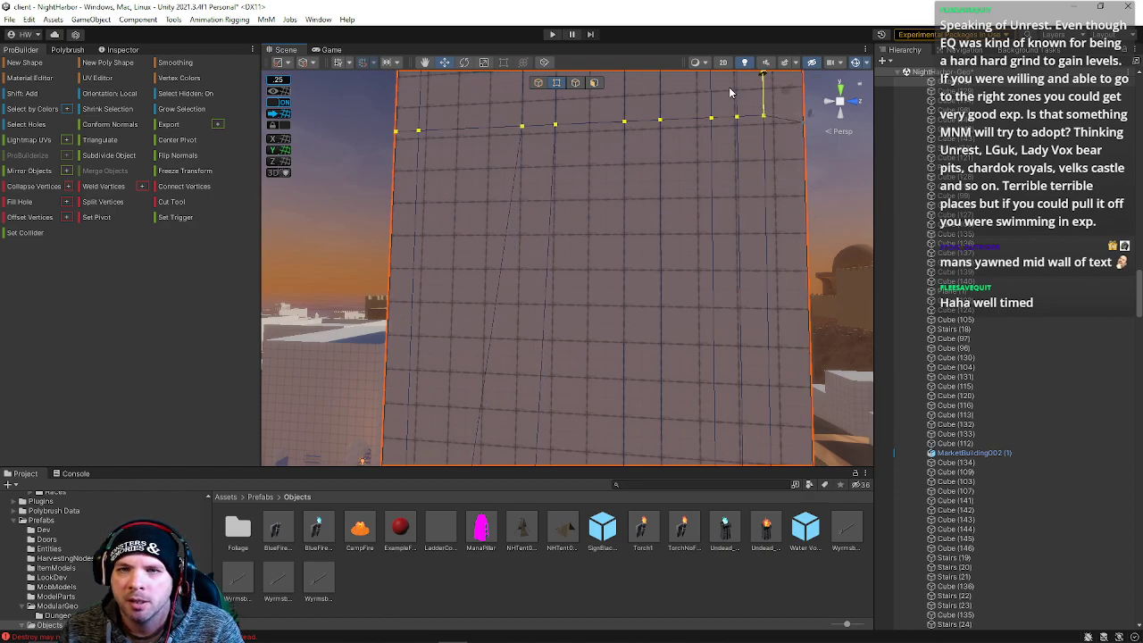
# Raise individual loop vertices on the gate's far arched wall to bring that wall's line level.
pyautogui.moveTo(518, 184); pyautogui.dragTo(587, 275, button='right')
pyautogui.press('a')
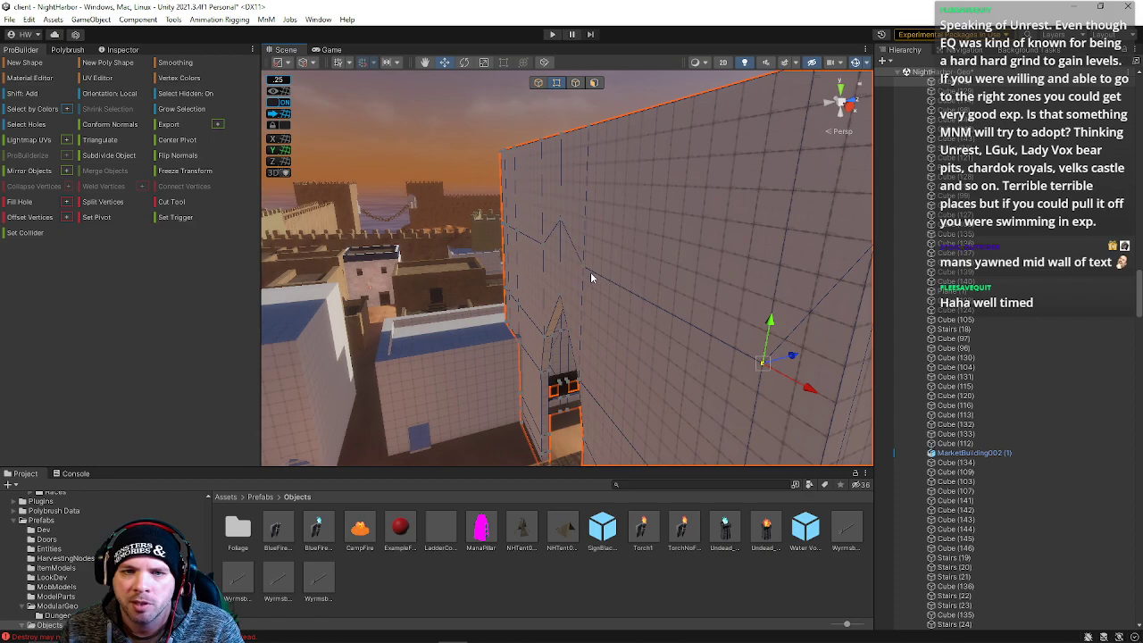
pyautogui.keyDown('alt'); pyautogui.moveTo(590, 274); pyautogui.dragTo(644, 278); pyautogui.keyUp('alt')
pyautogui.moveTo(517, 225); pyautogui.dragTo(506, 158)
pyautogui.moveTo(507, 196); pyautogui.dragTo(518, 199, button='right')
pyautogui.click(520, 182)
pyautogui.moveTo(520, 182); pyautogui.dragTo(484, 109)
# Raise the remaining groups of low loop vertices near the far wall's corner and on the adjoining side wall.
pyautogui.click(492, 217)
pyautogui.keyDown('shift'); pyautogui.click(438, 215); pyautogui.keyUp('shift')
pyautogui.moveTo(447, 201); pyautogui.dragTo(531, 200, button='right')
pyautogui.click(476, 166)
pyautogui.keyDown('shift'); pyautogui.click(494, 158); pyautogui.keyUp('shift')
pyautogui.keyDown('shift'); pyautogui.click(549, 130); pyautogui.keyUp('shift')
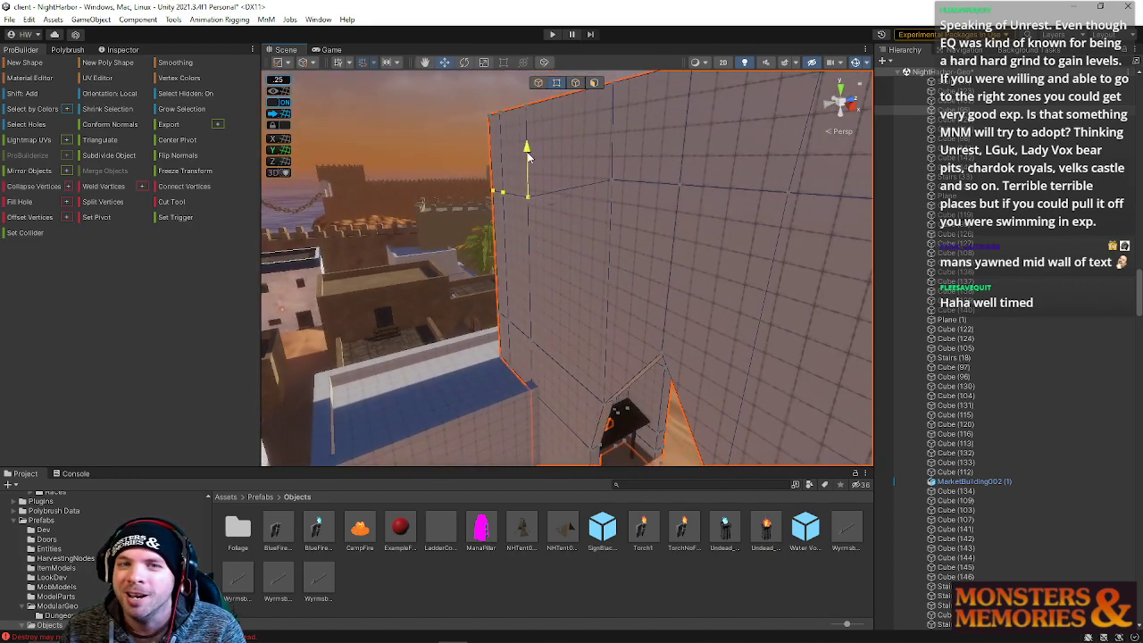
pyautogui.moveTo(528, 127); pyautogui.dragTo(804, 286, button='right')
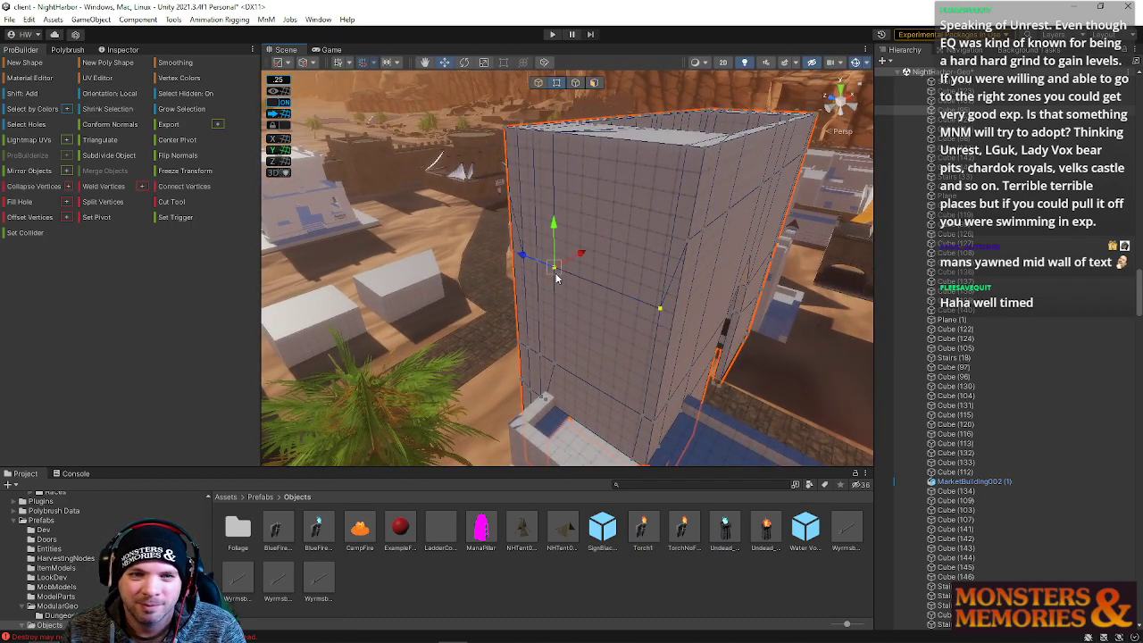
pyautogui.moveTo(553, 231); pyautogui.dragTo(527, 150)
# Select the entire levelled edge loop around the gate and lower it towards the top of the arch.
pyautogui.moveTo(527, 150); pyautogui.dragTo(580, 96, button='right')
pyautogui.click(575, 82)
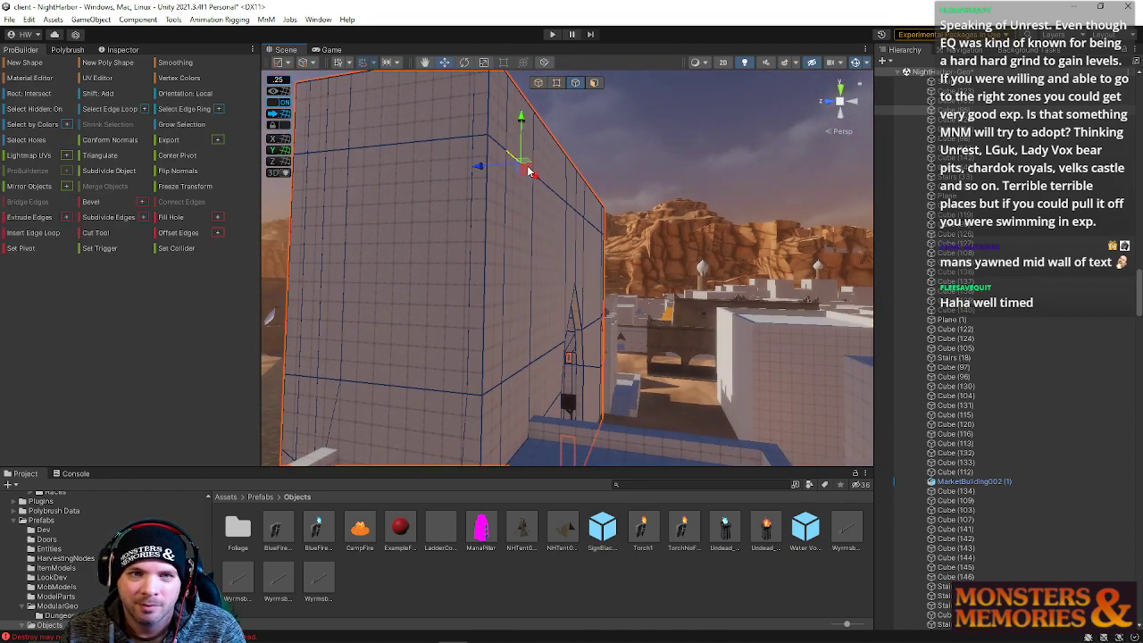
pyautogui.click(549, 186)
pyautogui.click(433, 153)
pyautogui.doubleClick(453, 147)
pyautogui.moveTo(482, 98); pyautogui.dragTo(482, 164)
pyautogui.moveTo(490, 223); pyautogui.dragTo(318, 114, button='right')
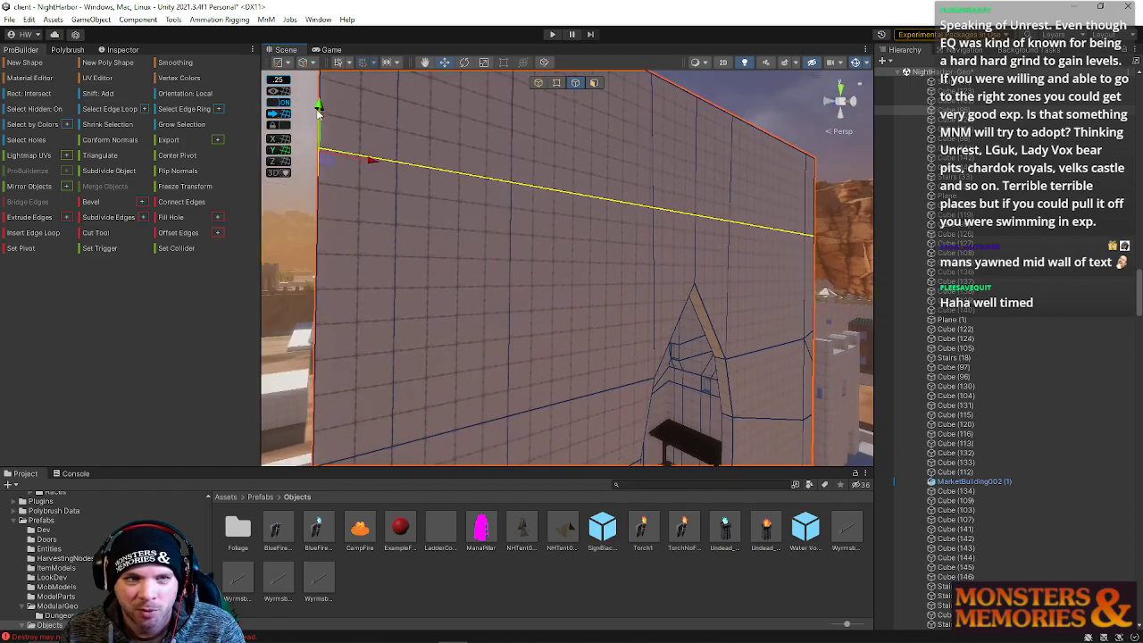
pyautogui.moveTo(318, 125); pyautogui.dragTo(318, 213)
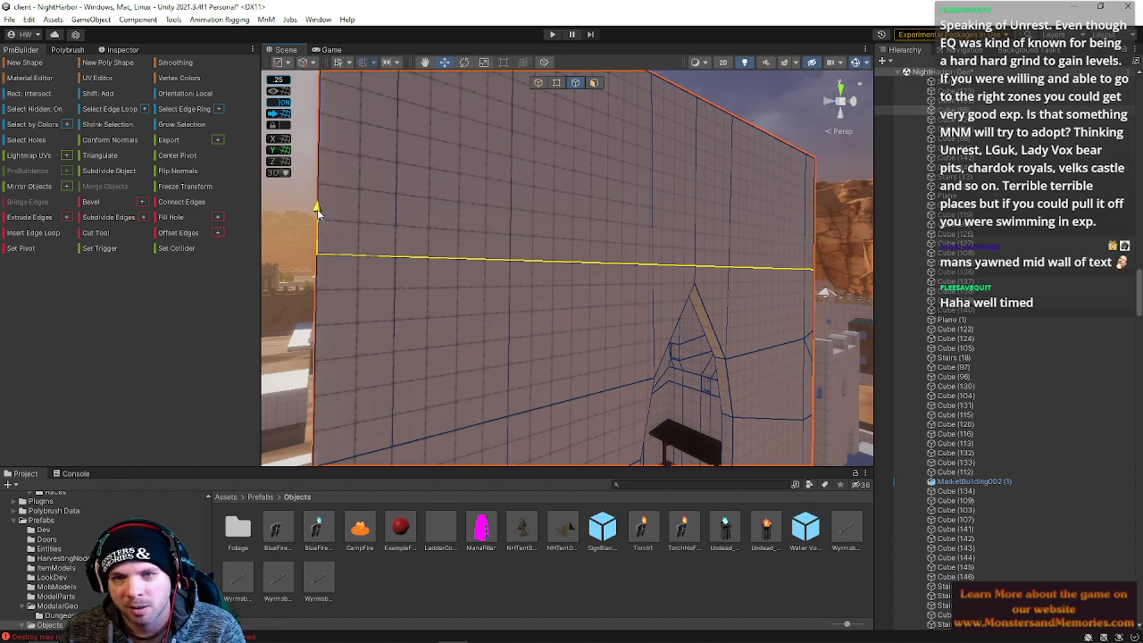
# Try to nudge the two loop vertices above the pointed opening into line with the opening.
pyautogui.moveTo(681, 298); pyautogui.dragTo(546, 295, button='right')
pyautogui.click(557, 83)
pyautogui.click(494, 282)
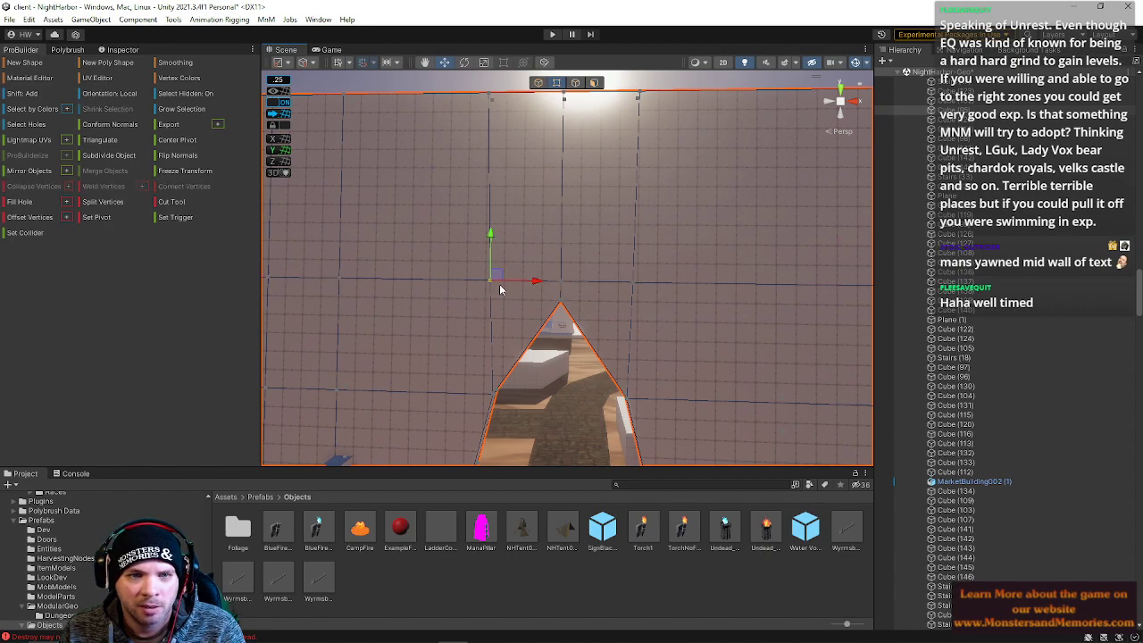
pyautogui.moveTo(477, 290)
pyautogui.mouseDown(button='right')
pyautogui.moveTo(503, 306)
pyautogui.moveTo(480, 276)
pyautogui.mouseUp(button='right')
pyautogui.moveTo(496, 258); pyautogui.dragTo(491, 258)
pyautogui.moveTo(493, 258); pyautogui.dragTo(594, 260, button='right')
pyautogui.press('d')
pyautogui.click(604, 265)
pyautogui.moveTo(653, 268); pyautogui.dragTo(655, 268)
# Check the front arch and undo the vertex nudges back to the full loop selection.
pyautogui.moveTo(632, 265); pyautogui.dragTo(169, 319, button='right')
pyautogui.press('d')
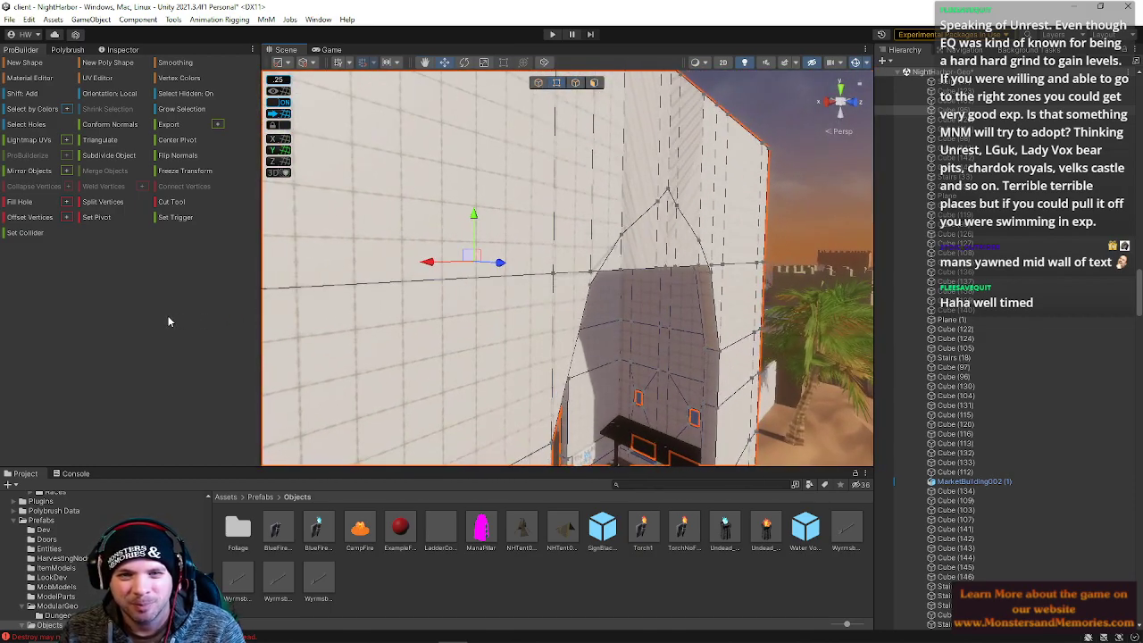
pyautogui.moveTo(508, 228); pyautogui.dragTo(400, 230, button='right')
pyautogui.press('d')
pyautogui.hotkey('ctrl', 'z')
pyautogui.hotkey('ctrl', 'z')
pyautogui.hotkey('ctrl', 'z')
pyautogui.hotkey('ctrl', 'z')
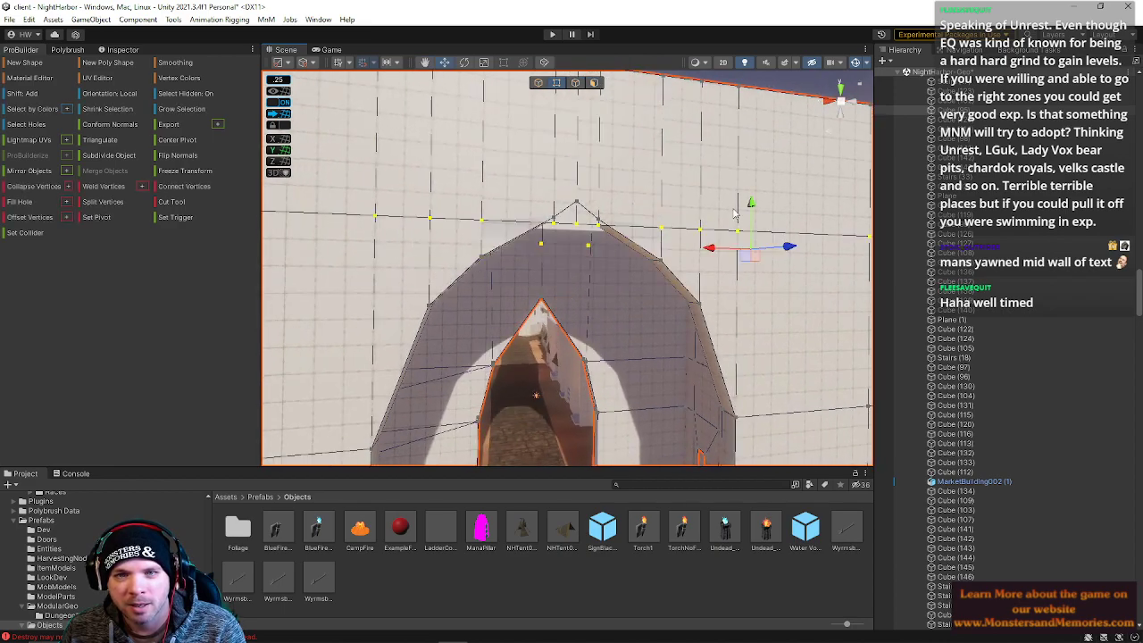
# Raise the edge loop slightly above the front arch's peak and select the wall face beside the peak.
pyautogui.moveTo(752, 207); pyautogui.dragTo(753, 181)
pyautogui.click(594, 83)
pyautogui.click(616, 128)
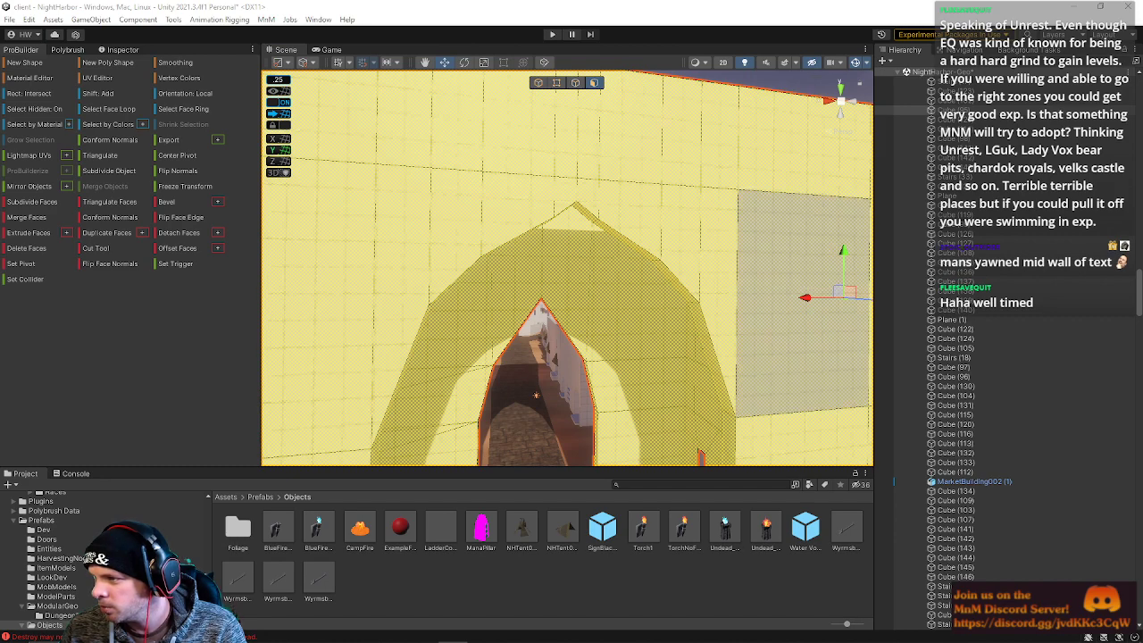
pyautogui.moveTo(676, 212); pyautogui.dragTo(649, 251, button='right')
pyautogui.click(699, 143)
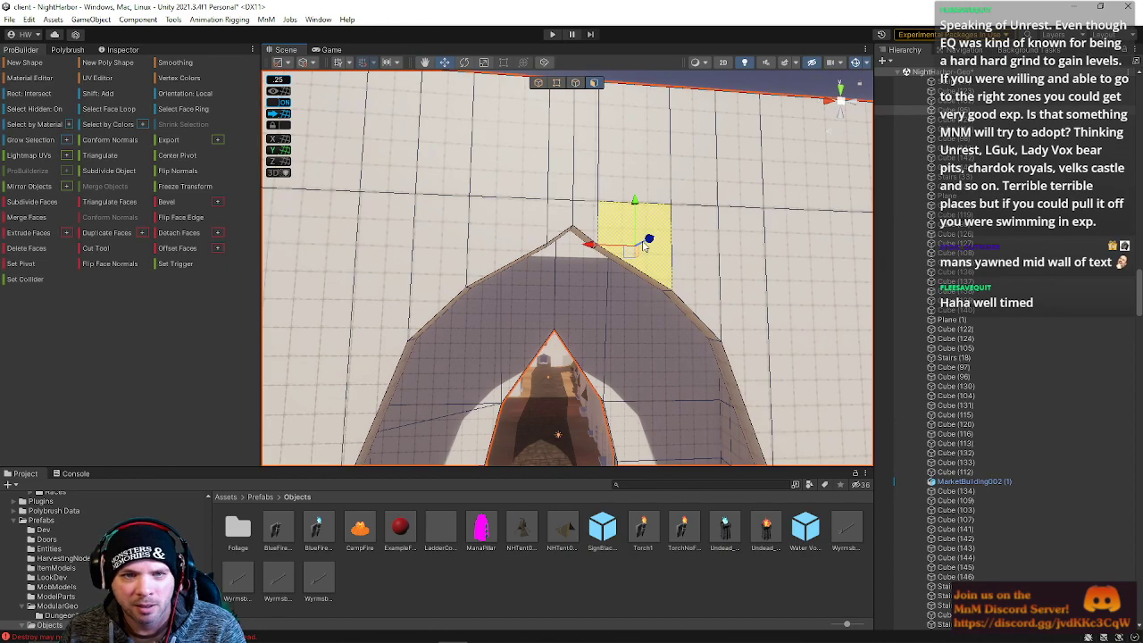
pyautogui.click(651, 243)
# Examine the gate's hollow wall sections by selecting the faces around the pointed opening, the end wall and the adjoining side.
pyautogui.moveTo(796, 259); pyautogui.dragTo(395, 224, button='right')
pyautogui.click(646, 259)
pyautogui.doubleClick(657, 265)
pyautogui.doubleClick(455, 250)
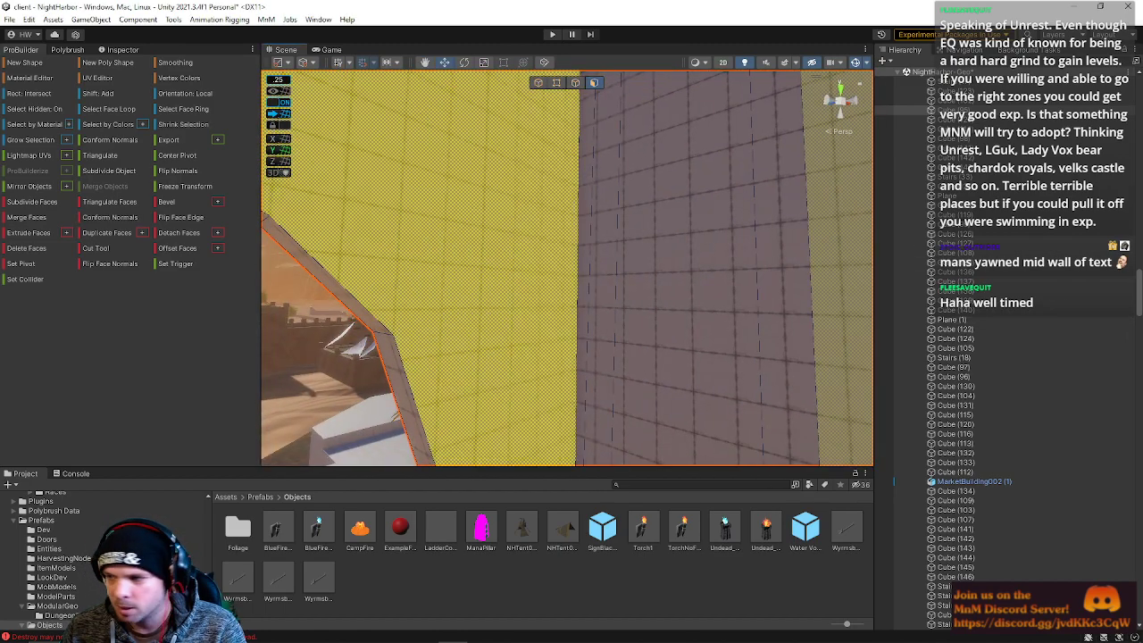
pyautogui.moveTo(552, 295); pyautogui.dragTo(238, 268, button='right')
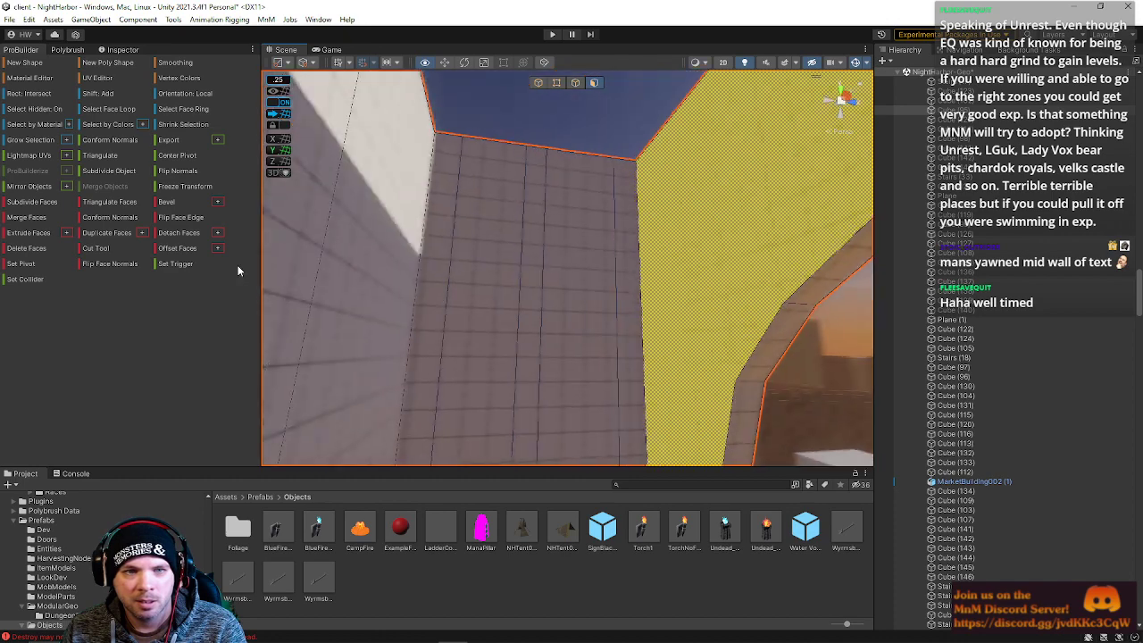
pyautogui.doubleClick(478, 263)
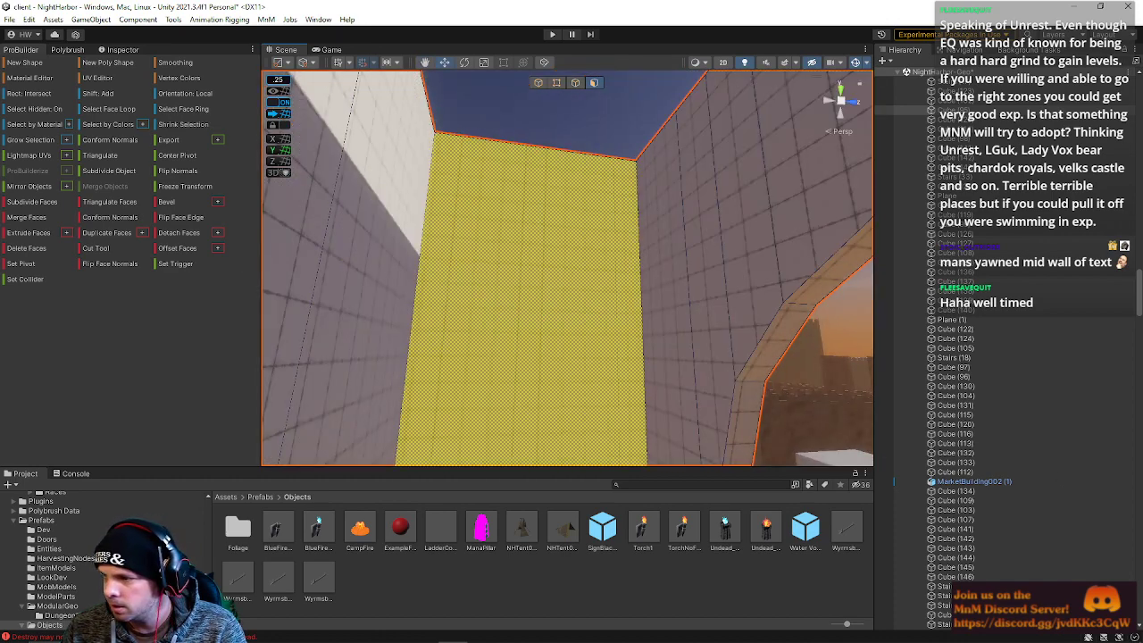
pyautogui.moveTo(586, 315); pyautogui.dragTo(650, 318, button='right')
pyautogui.click(650, 317)
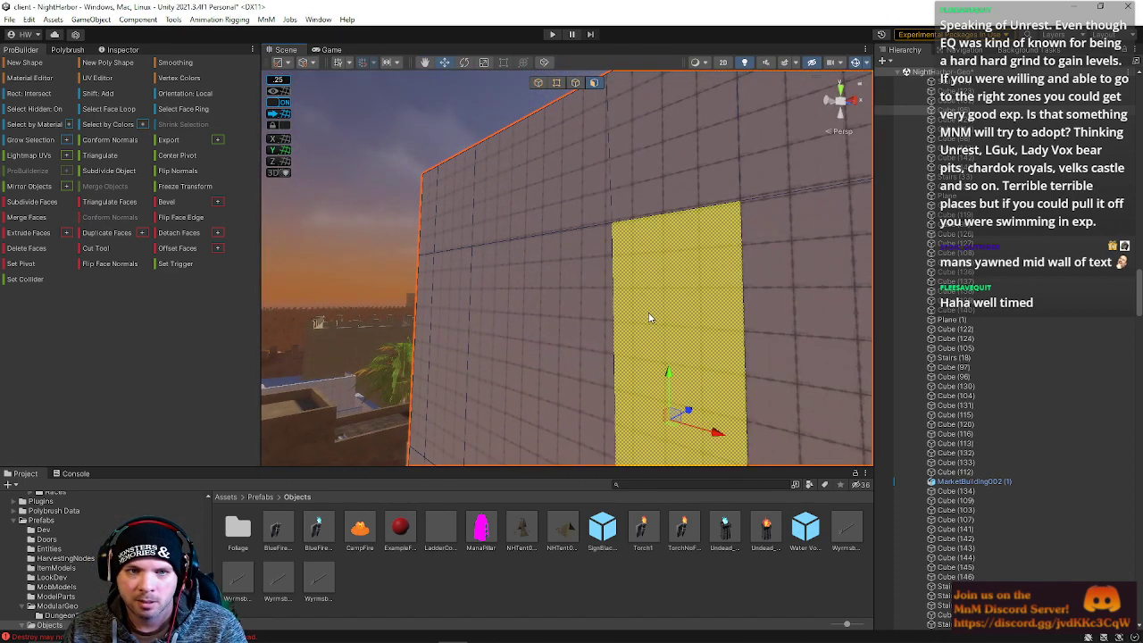
pyautogui.click(650, 317)
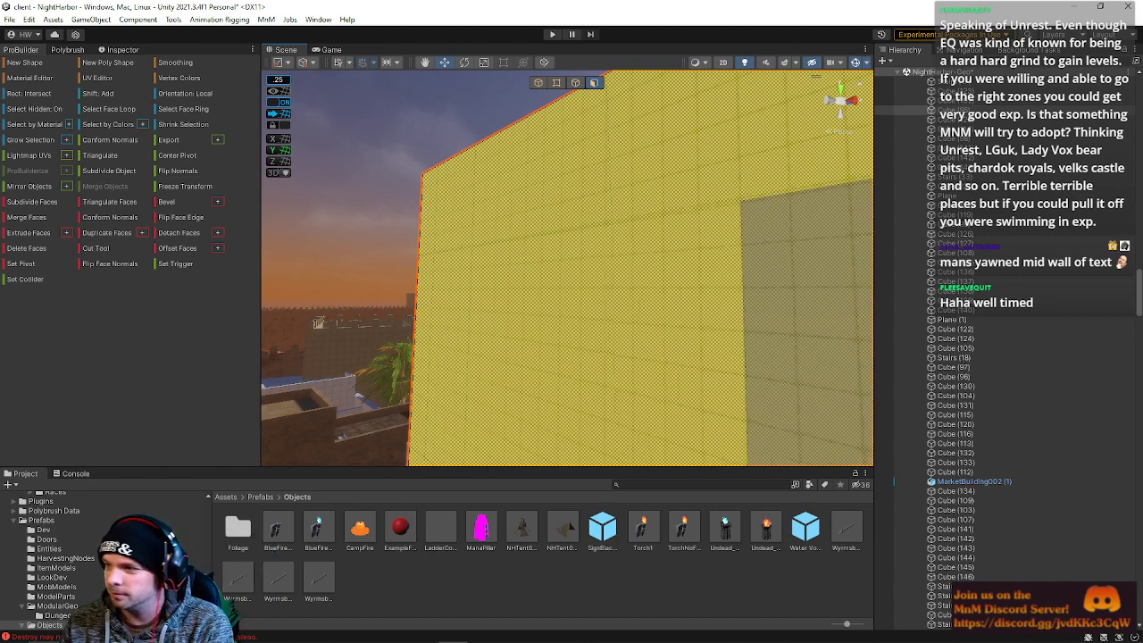
pyautogui.moveTo(464, 301); pyautogui.dragTo(607, 286, button='right')
# Nudge the inner wall's loop vertex beside the pointed opening's centre line slightly outward and select the matching vertex on the other side.
pyautogui.press('h')
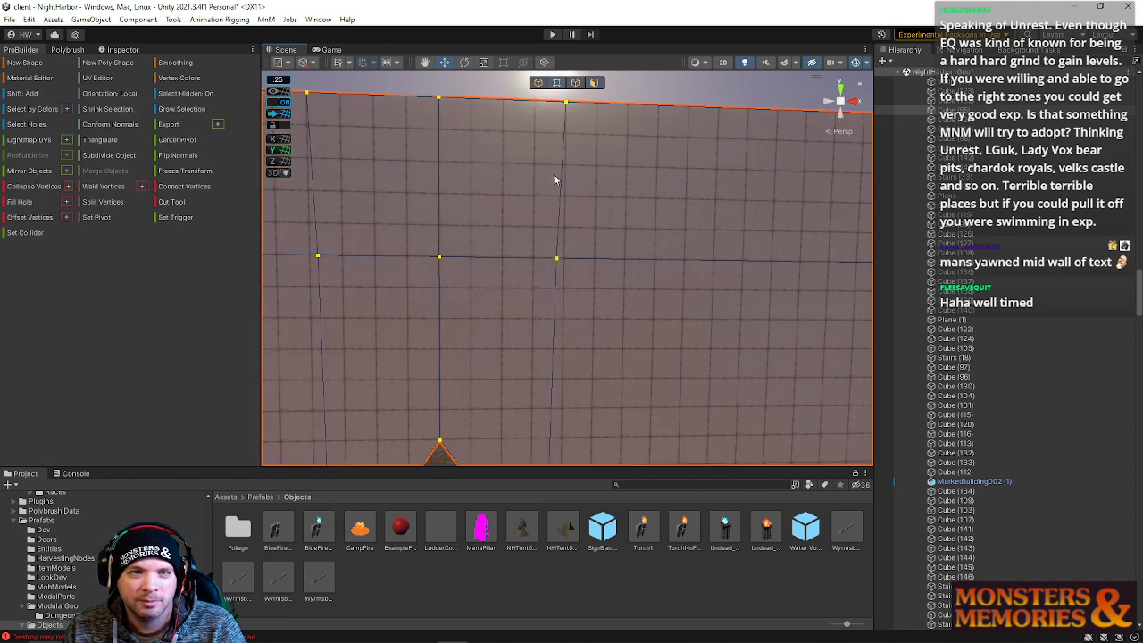
pyautogui.moveTo(603, 262); pyautogui.dragTo(612, 261)
pyautogui.moveTo(599, 280); pyautogui.dragTo(585, 287, button='right')
pyautogui.click(375, 217)
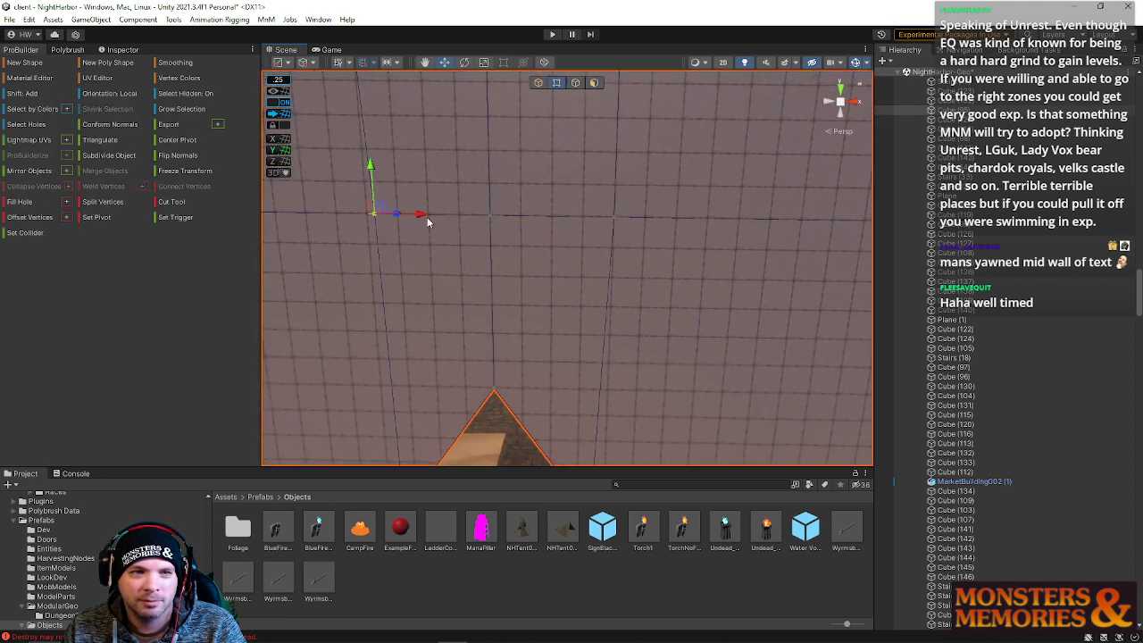
# Insert a horizontal edge loop through the wall band above the arch and raise it close to the gate's top edge.
pyautogui.moveTo(426, 217); pyautogui.dragTo(775, 188, button='right')
pyautogui.click(575, 82)
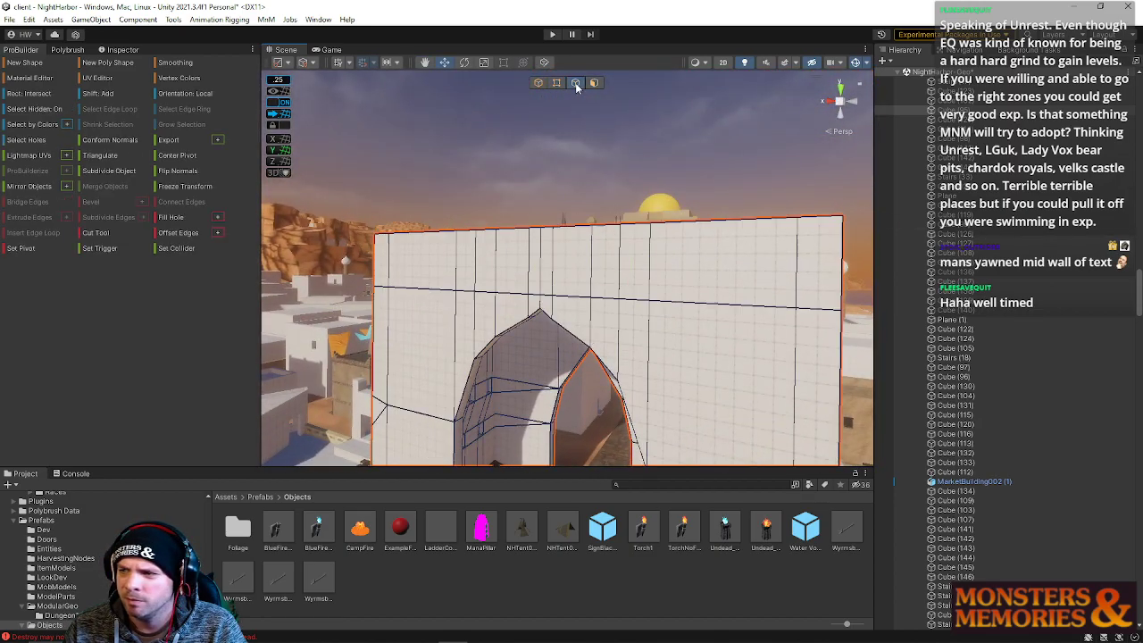
pyautogui.click(660, 264)
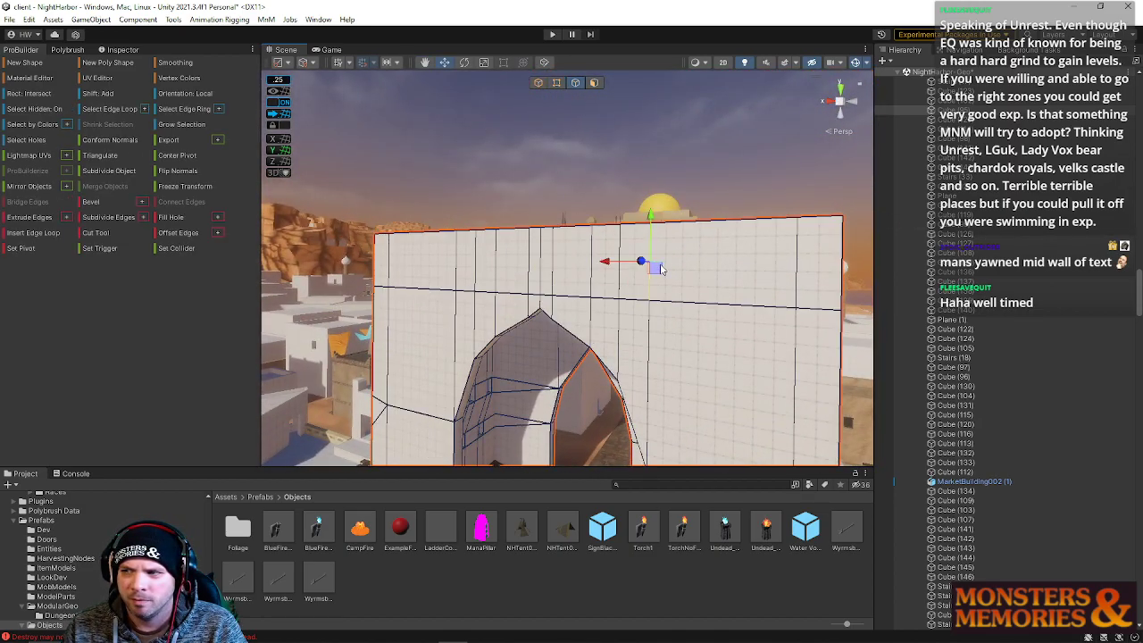
pyautogui.hotkey('alt', 'u')
pyautogui.moveTo(826, 224); pyautogui.dragTo(826, 197)
pyautogui.press('w')
pyautogui.moveTo(713, 254); pyautogui.dragTo(759, 264, button='right')
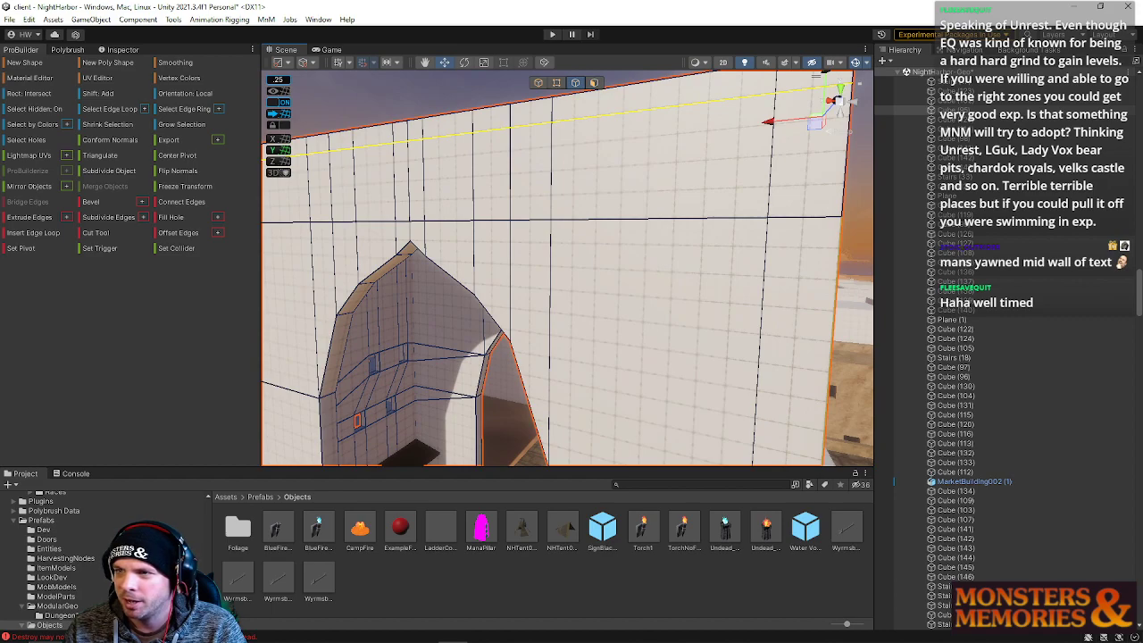
# Check the gate in the concept sketch and raise all of the gate's top faces slightly.
pyautogui.moveTo(1142, 170); pyautogui.dragTo(471, 171)
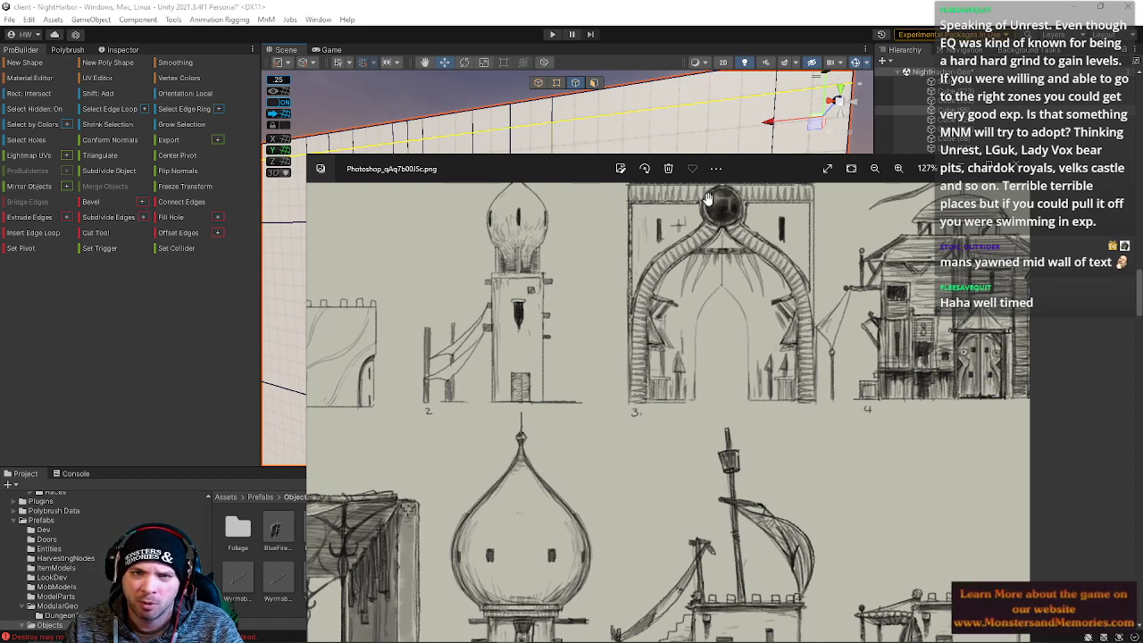
pyautogui.click(720, 136)
pyautogui.moveTo(694, 120); pyautogui.dragTo(598, 144, button='right')
pyautogui.click(595, 83)
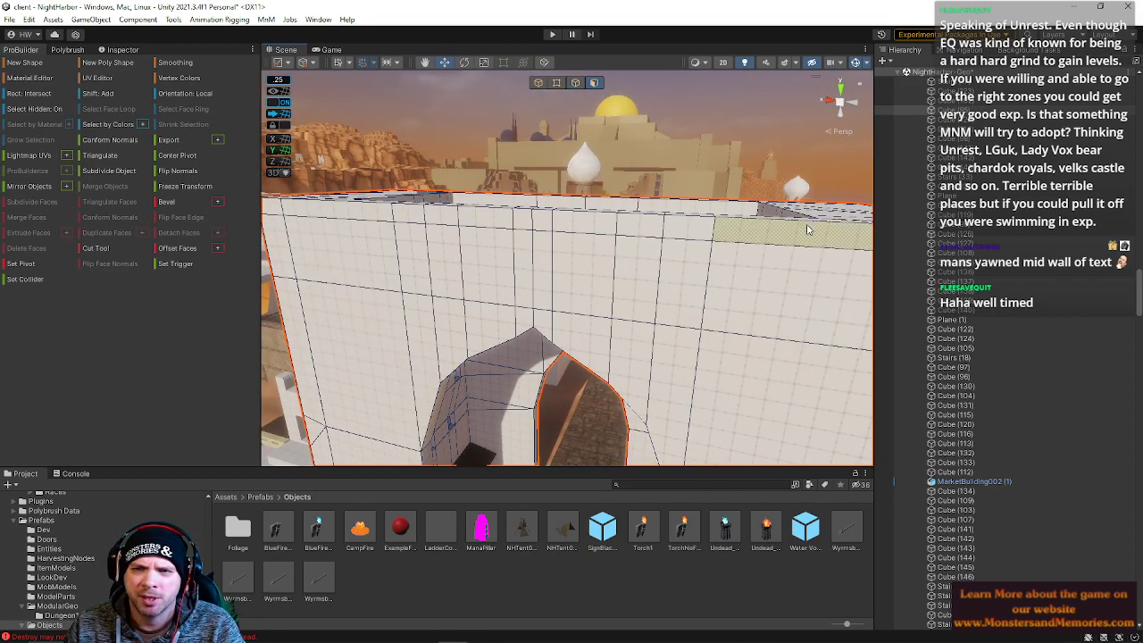
pyautogui.hotkey('alt', 'g')
pyautogui.moveTo(760, 251); pyautogui.dragTo(791, 238, button='right')
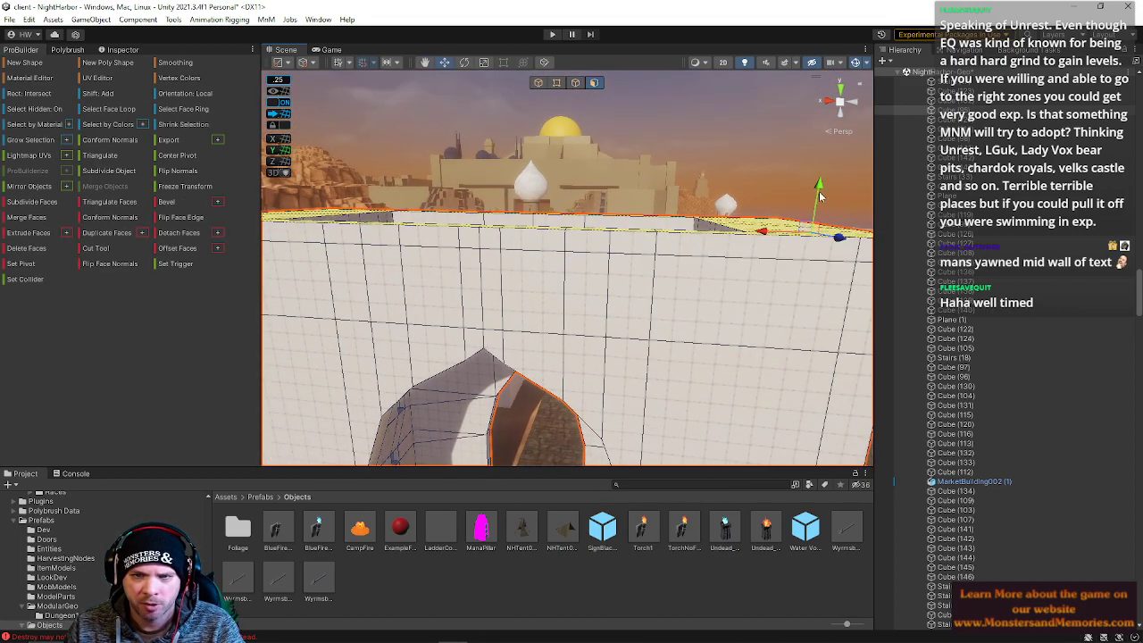
pyautogui.moveTo(822, 186); pyautogui.dragTo(822, 163)
pyautogui.moveTo(644, 248); pyautogui.dragTo(638, 223, button='right')
pyautogui.press('q')
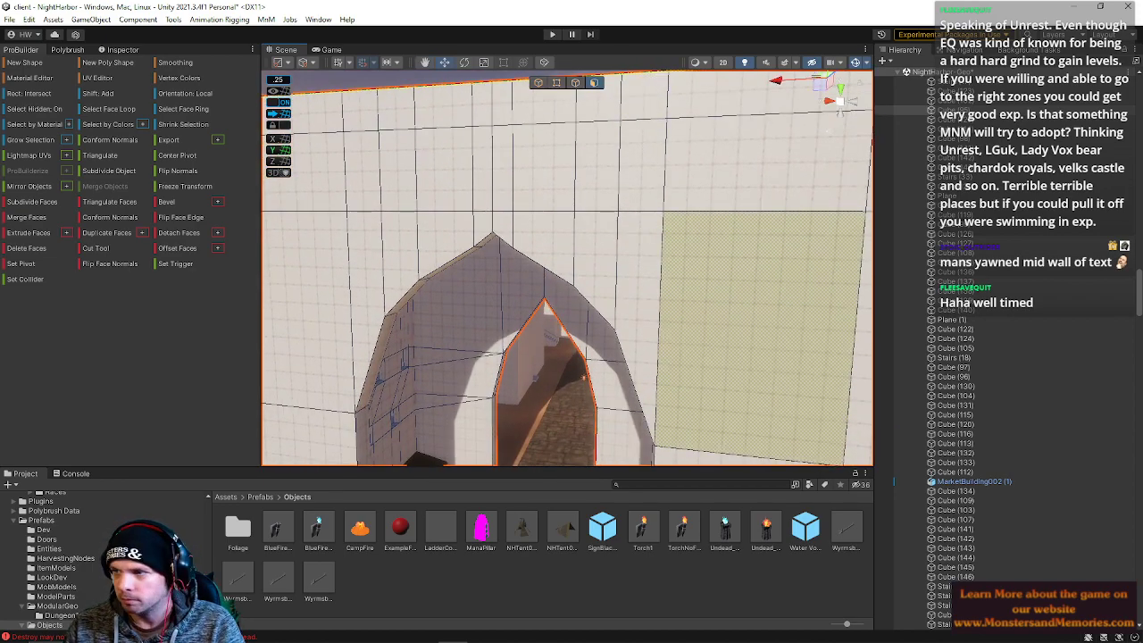
# Examine gate drawing 3 in the concept sketch up close and compare its arch and wall proportions with the modelled gate.
pyautogui.click(500, 632)
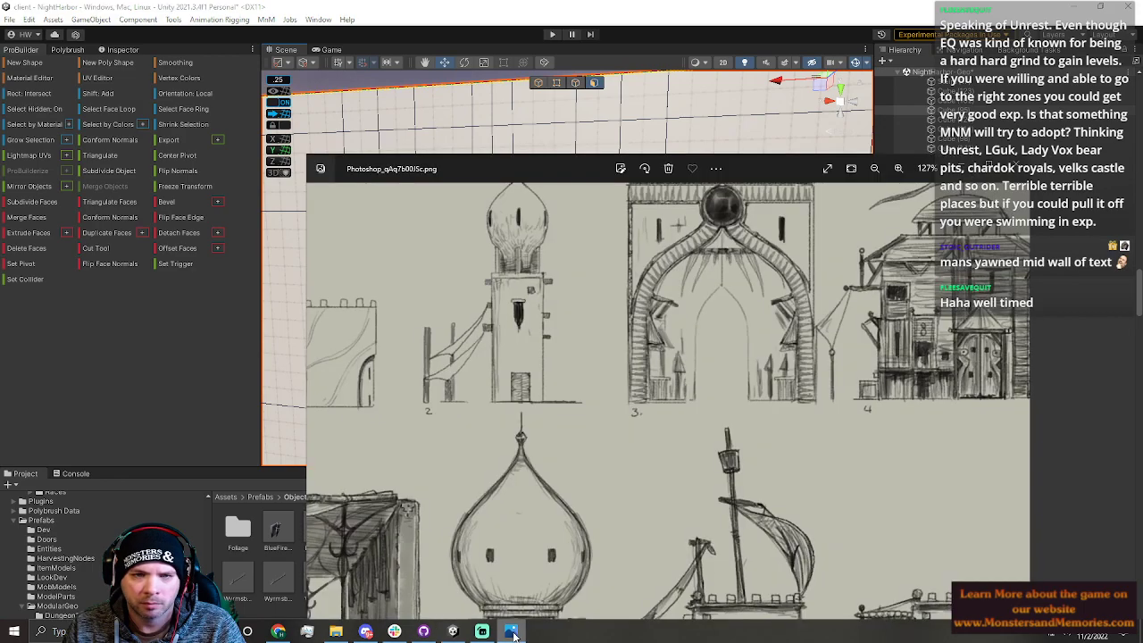
pyautogui.scroll(1, 685, 319)
pyautogui.scroll(1, 717, 286)
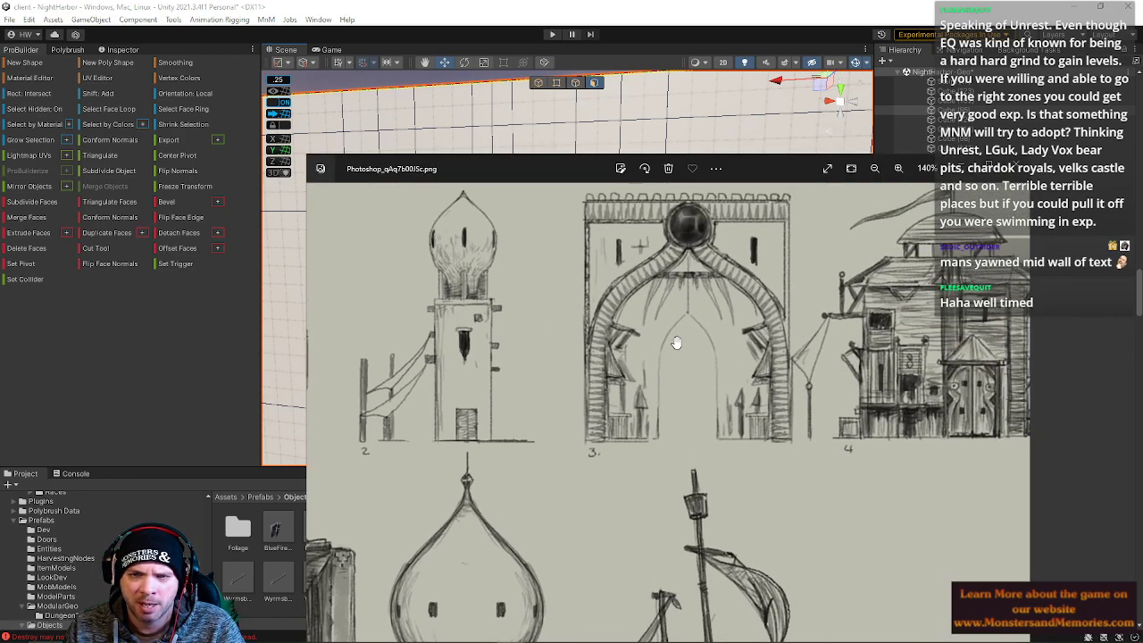
pyautogui.scroll(1, 591, 251)
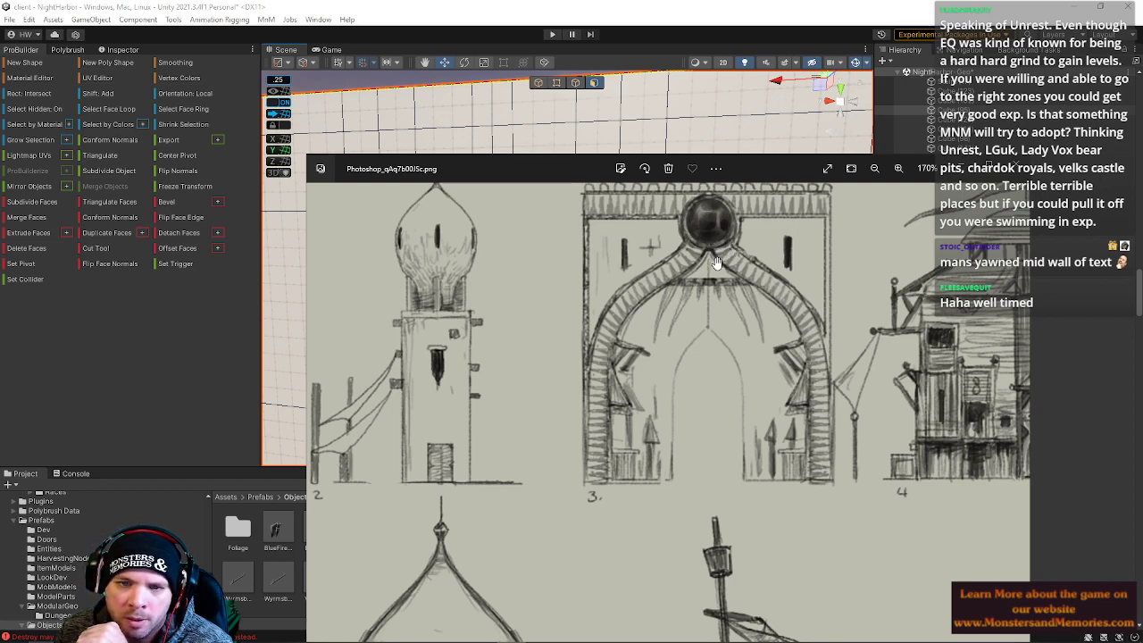
pyautogui.moveTo(714, 156); pyautogui.dragTo(714, 161)
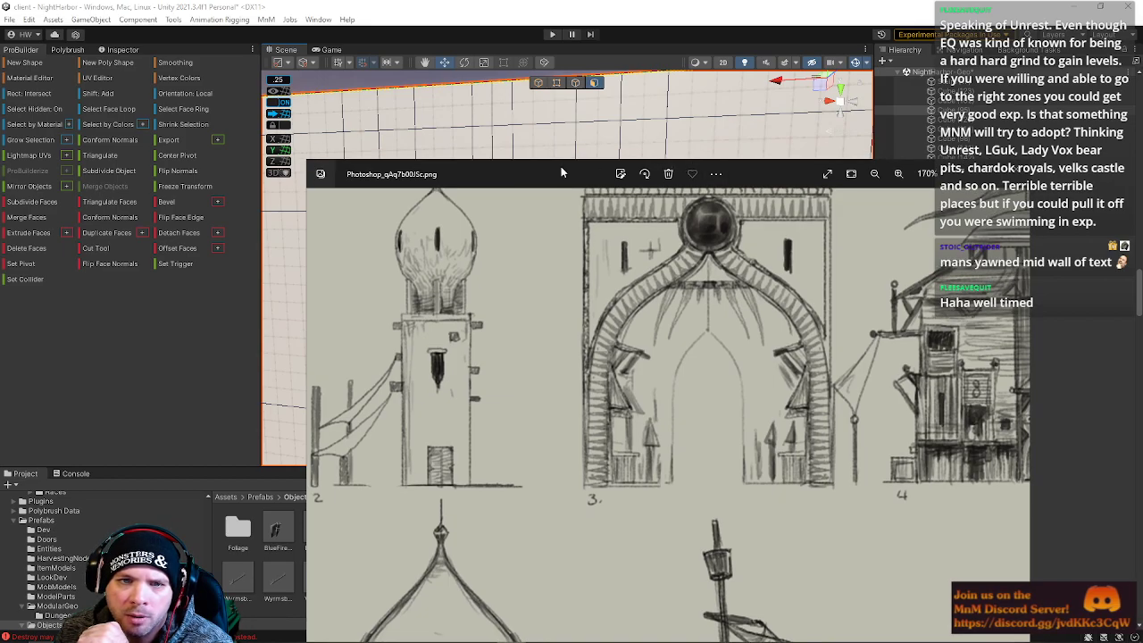
pyautogui.moveTo(561, 167); pyautogui.dragTo(1142, 167)
pyautogui.moveTo(672, 189); pyautogui.dragTo(526, 223, button='right')
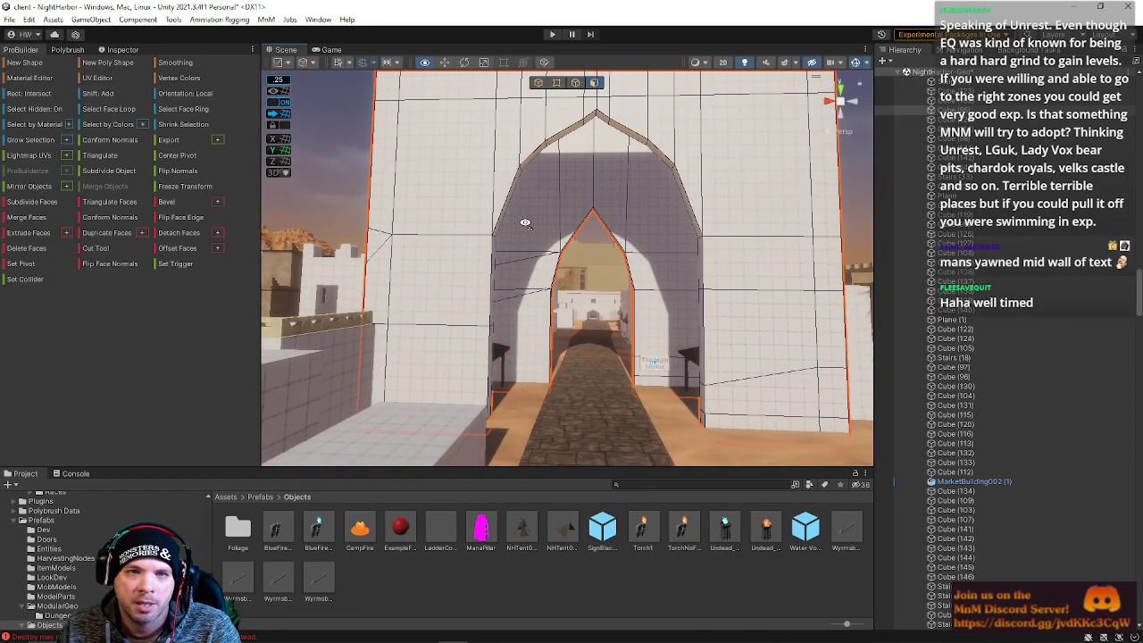
pyautogui.moveTo(525, 223); pyautogui.dragTo(525, 223, button='right')
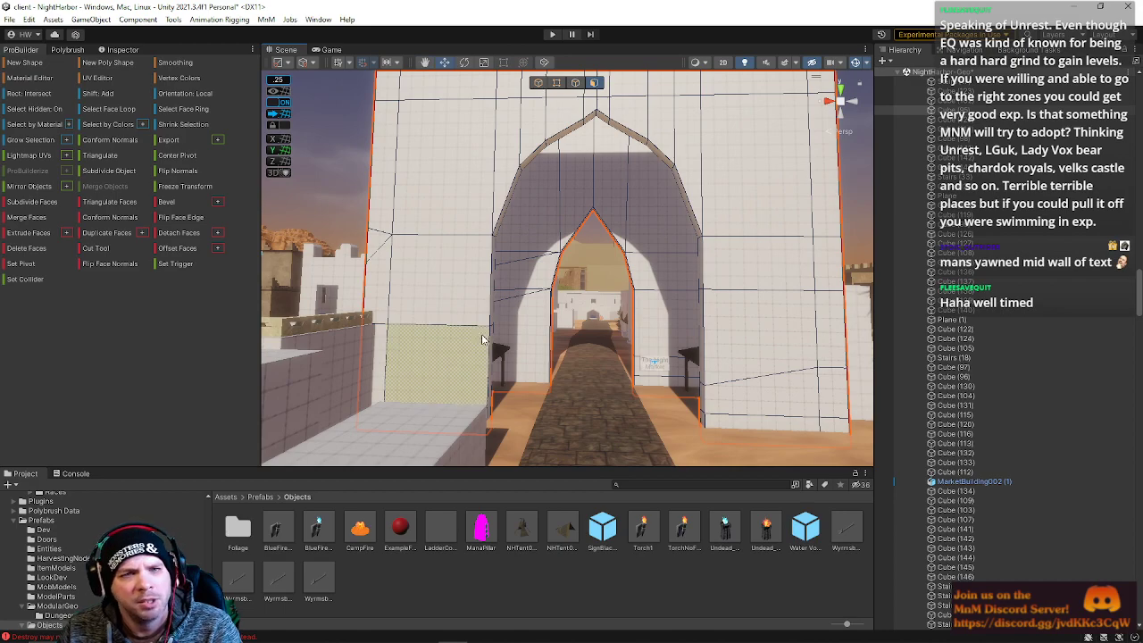
# Delete the front wall faces bordering the large arch, from the ground on one side over the peak to the ground opposite.
pyautogui.moveTo(469, 276); pyautogui.dragTo(463, 363, button='right')
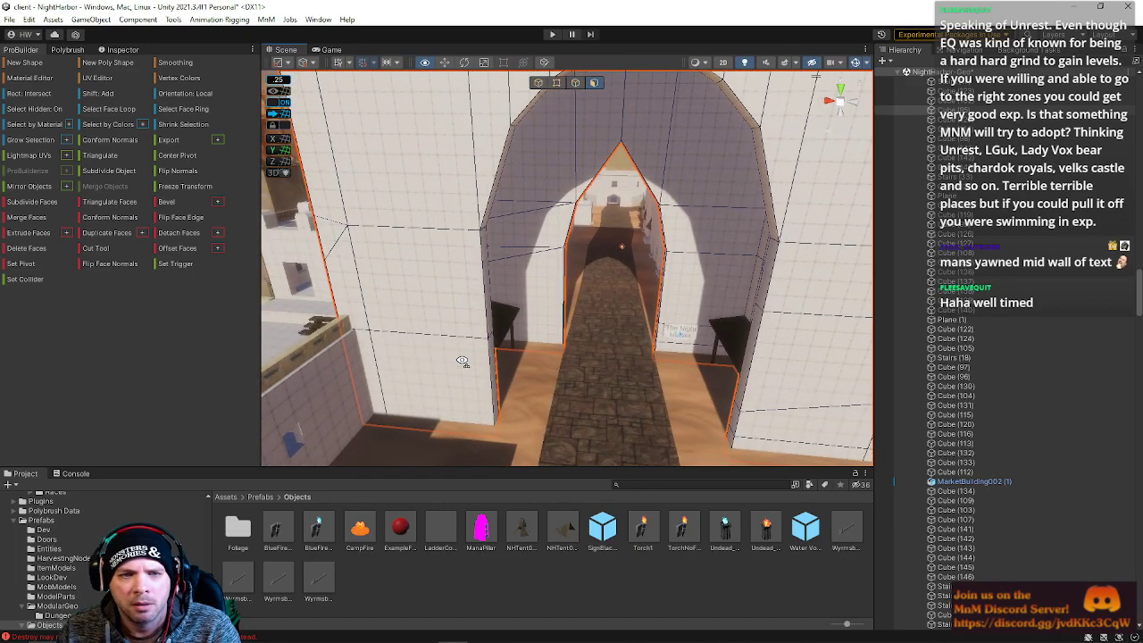
pyautogui.click(462, 367)
pyautogui.keyDown('shift'); pyautogui.click(455, 290); pyautogui.keyUp('shift')
pyautogui.keyDown('shift'); pyautogui.click(452, 192); pyautogui.keyUp('shift')
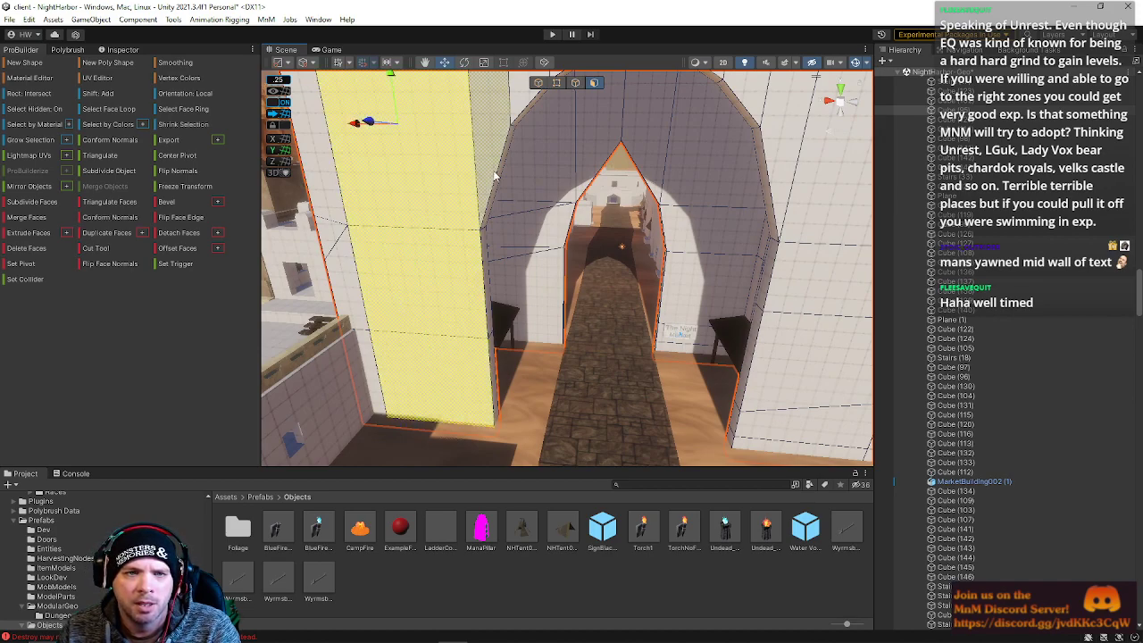
pyautogui.keyDown('shift'); pyautogui.click(492, 166); pyautogui.keyUp('shift')
pyautogui.keyDown('shift'); pyautogui.click(518, 96); pyautogui.keyUp('shift')
pyautogui.moveTo(520, 189); pyautogui.dragTo(525, 153, button='right')
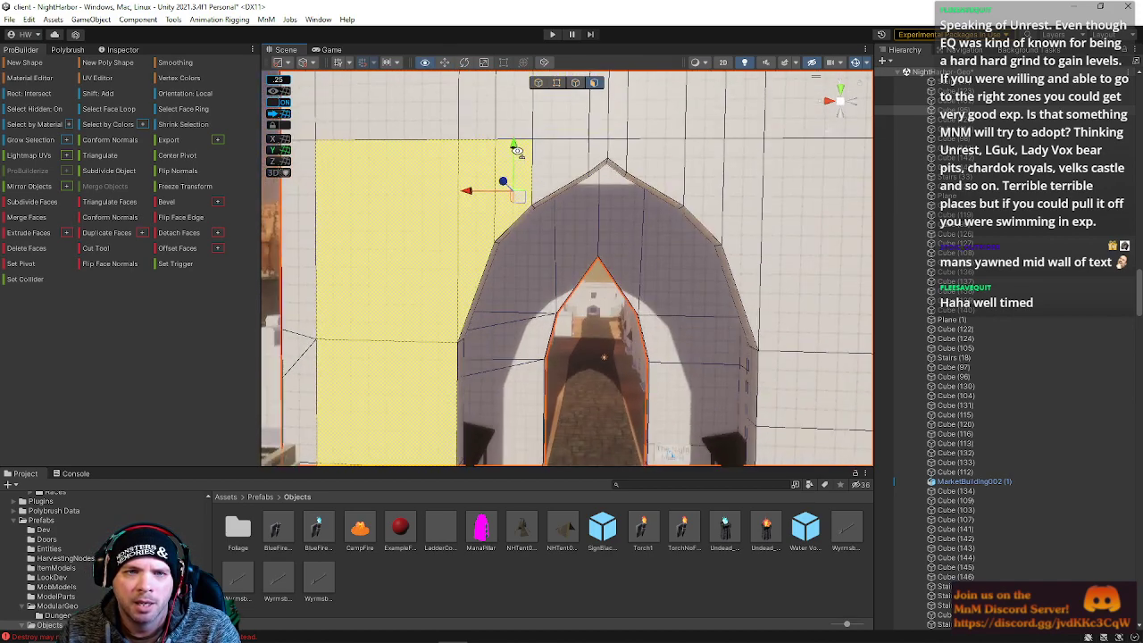
pyautogui.keyDown('shift'); pyautogui.click(557, 172); pyautogui.keyUp('shift')
pyautogui.keyDown('shift'); pyautogui.click(598, 160); pyautogui.keyUp('shift')
pyautogui.keyDown('shift'); pyautogui.click(617, 159); pyautogui.keyUp('shift')
pyautogui.keyDown('shift'); pyautogui.click(653, 170); pyautogui.keyUp('shift')
pyautogui.keyDown('shift'); pyautogui.click(700, 189); pyautogui.keyUp('shift')
pyautogui.keyDown('shift'); pyautogui.click(740, 210); pyautogui.keyUp('shift')
pyautogui.keyDown('shift'); pyautogui.click(782, 292); pyautogui.keyUp('shift')
pyautogui.keyDown('shift'); pyautogui.click(793, 402); pyautogui.keyUp('shift')
pyautogui.moveTo(793, 402); pyautogui.dragTo(810, 436, button='right')
pyautogui.keyDown('shift'); pyautogui.click(770, 375); pyautogui.keyUp('shift')
pyautogui.keyDown('shift'); pyautogui.click(731, 413); pyautogui.keyUp('shift')
pyautogui.press('Delete')
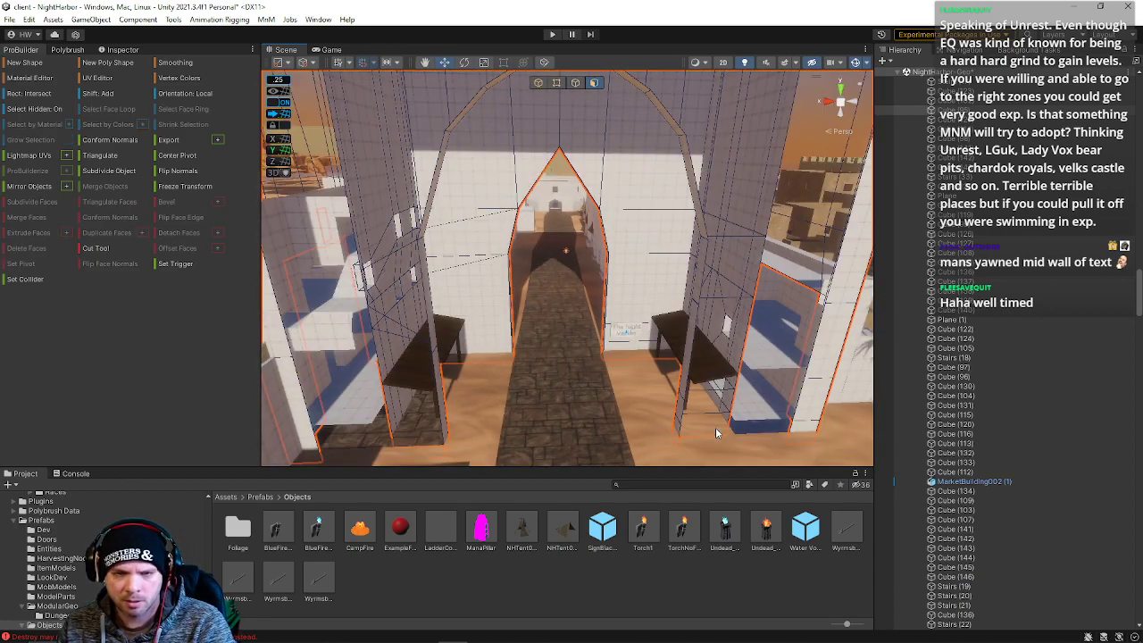
# Select the continuous chain of front edges along the large arch, from one foot over the peak to the other foot.
pyautogui.click(556, 82)
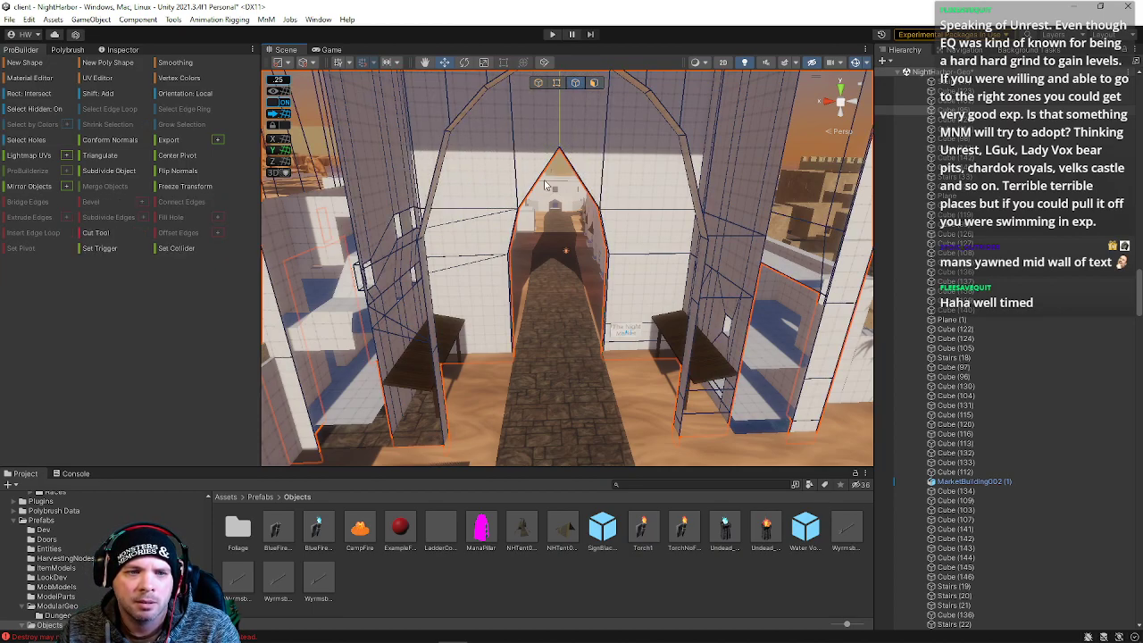
pyautogui.click(444, 439)
pyautogui.keyDown('shift'); pyautogui.click(438, 324); pyautogui.keyUp('shift')
pyautogui.moveTo(438, 324); pyautogui.dragTo(389, 313, button='right')
pyautogui.click(428, 444)
pyautogui.keyDown('shift'); pyautogui.click(411, 276); pyautogui.keyUp('shift')
pyautogui.keyDown('shift'); pyautogui.click(416, 214); pyautogui.keyUp('shift')
pyautogui.moveTo(436, 261); pyautogui.dragTo(445, 205, button='right')
pyautogui.keyDown('shift'); pyautogui.click(471, 204); pyautogui.keyUp('shift')
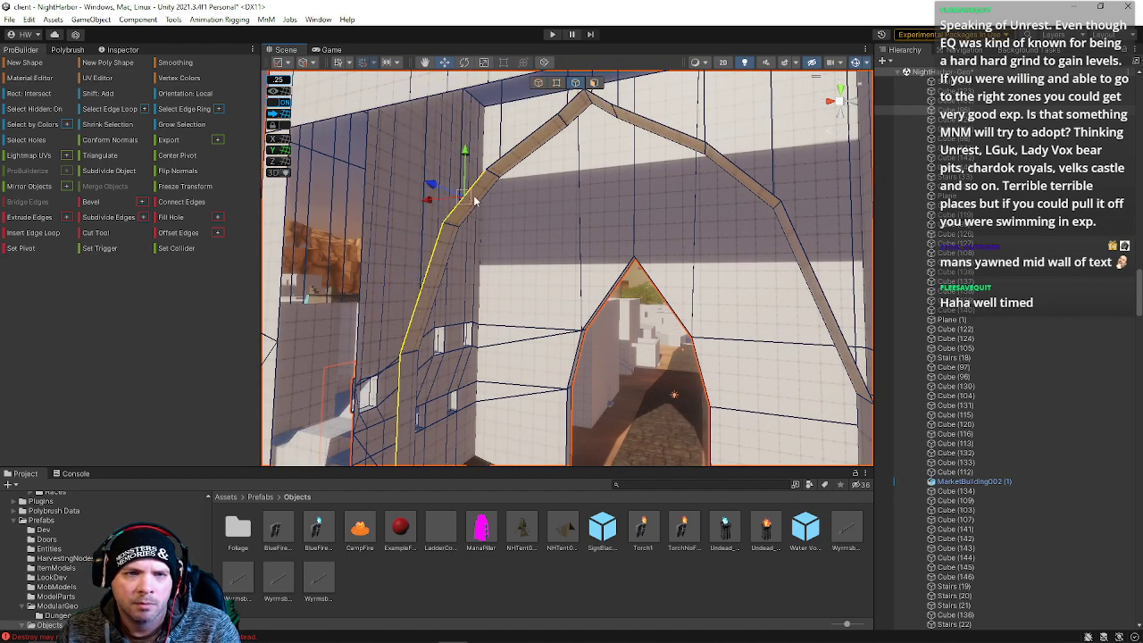
pyautogui.keyDown('shift'); pyautogui.click(505, 164); pyautogui.keyUp('shift')
pyautogui.keyDown('shift'); pyautogui.click(572, 106); pyautogui.keyUp('shift')
pyautogui.keyDown('shift'); pyautogui.click(606, 106); pyautogui.keyUp('shift')
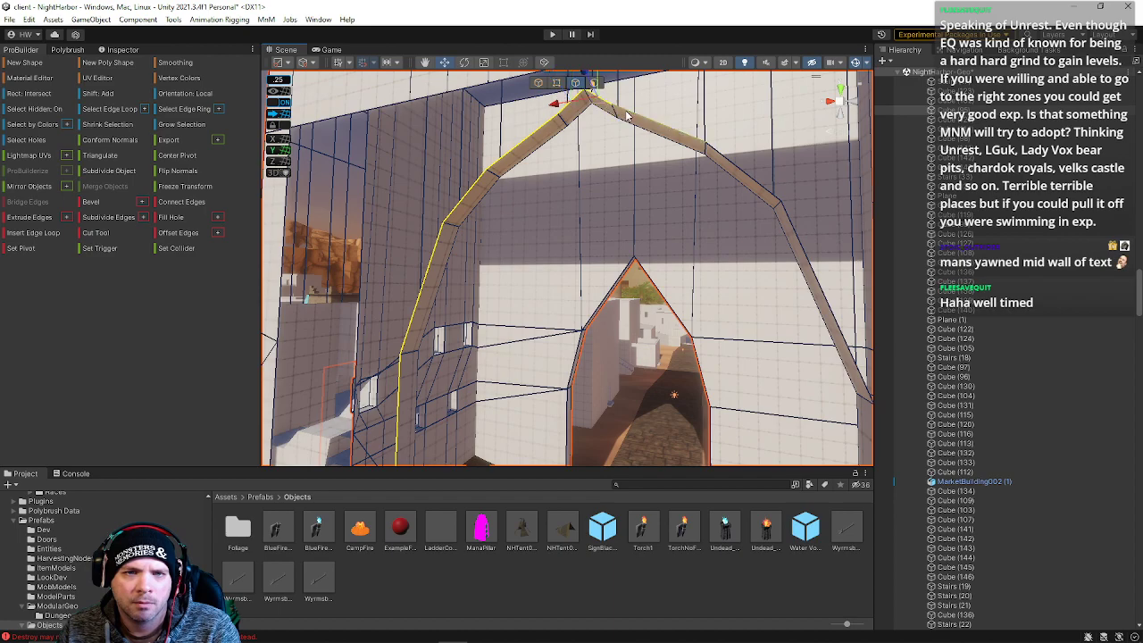
pyautogui.moveTo(625, 125); pyautogui.dragTo(676, 166, button='right')
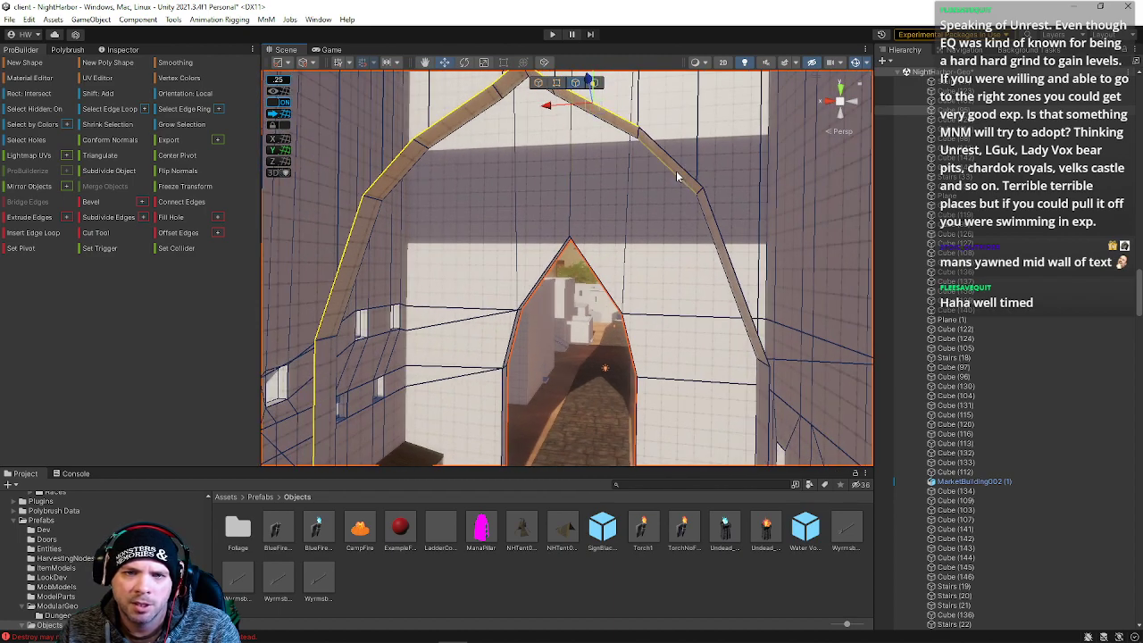
pyautogui.keyDown('shift'); pyautogui.click(680, 174); pyautogui.keyUp('shift')
pyautogui.keyDown('shift'); pyautogui.click(712, 221); pyautogui.keyUp('shift')
pyautogui.moveTo(687, 239); pyautogui.dragTo(685, 371, button='right')
pyautogui.keyDown('shift'); pyautogui.click(684, 370); pyautogui.keyUp('shift')
pyautogui.hotkey('ctrl', 'z')
pyautogui.keyDown('shift'); pyautogui.click(685, 367); pyautogui.keyUp('shift')
pyautogui.moveTo(695, 338); pyautogui.dragTo(685, 361)
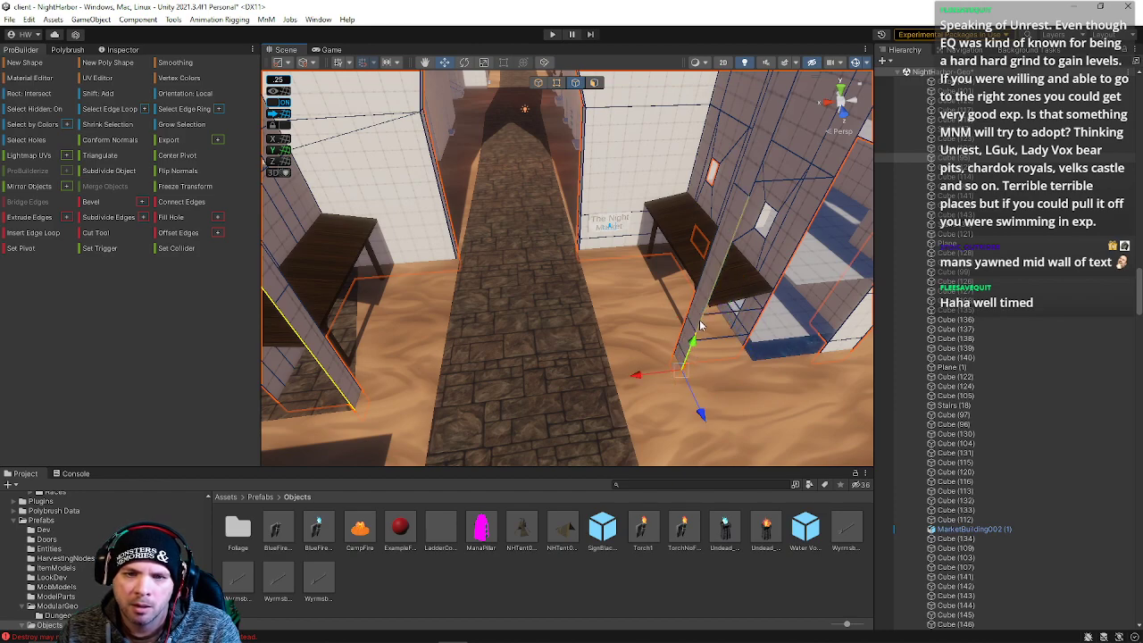
pyautogui.scroll(-2, 715, 250)
pyautogui.keyDown('shift'); pyautogui.click(720, 229); pyautogui.keyUp('shift')
pyautogui.moveTo(720, 229); pyautogui.dragTo(661, 170, button='right')
pyautogui.press('s')
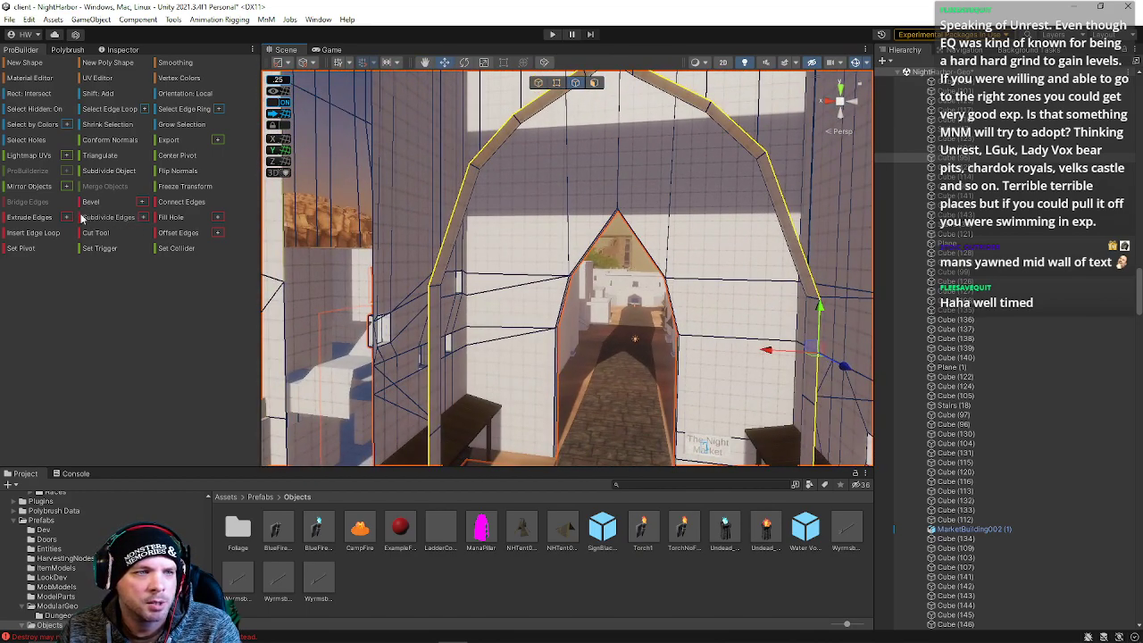
# Try extruding the arch's front edge chain by a distance of -2.
pyautogui.click(65, 218)
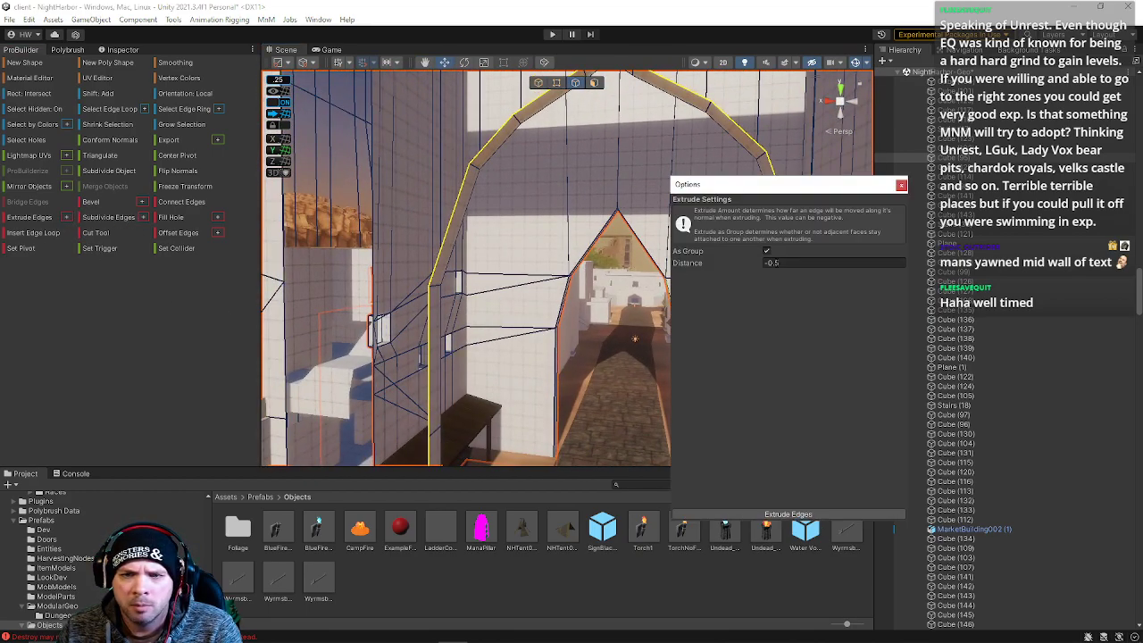
pyautogui.click(772, 265)
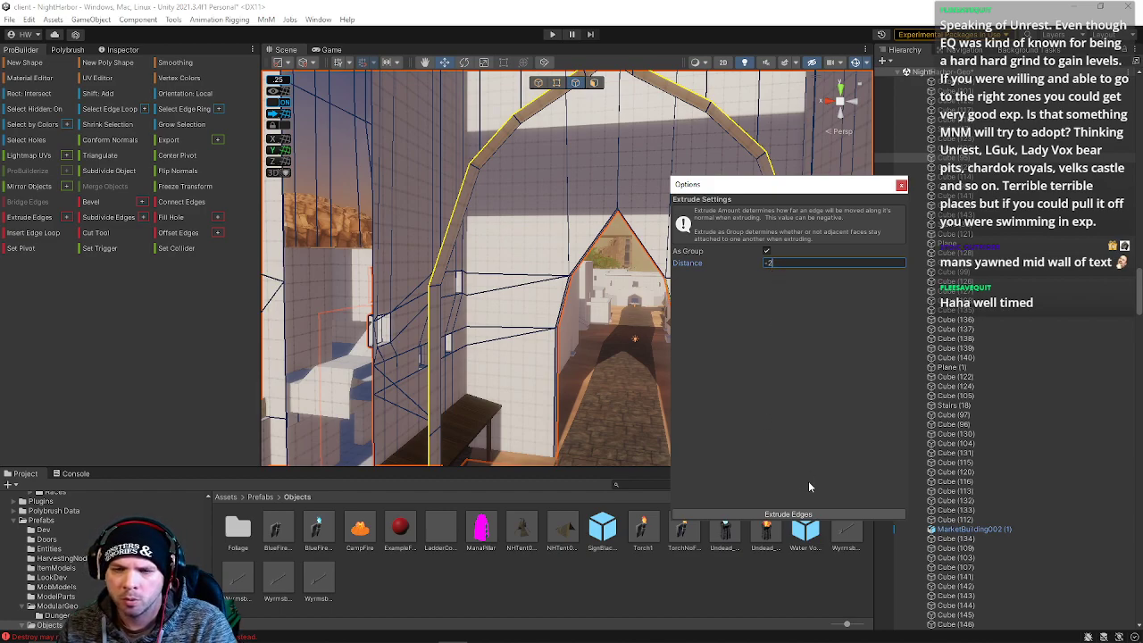
pyautogui.click(784, 515)
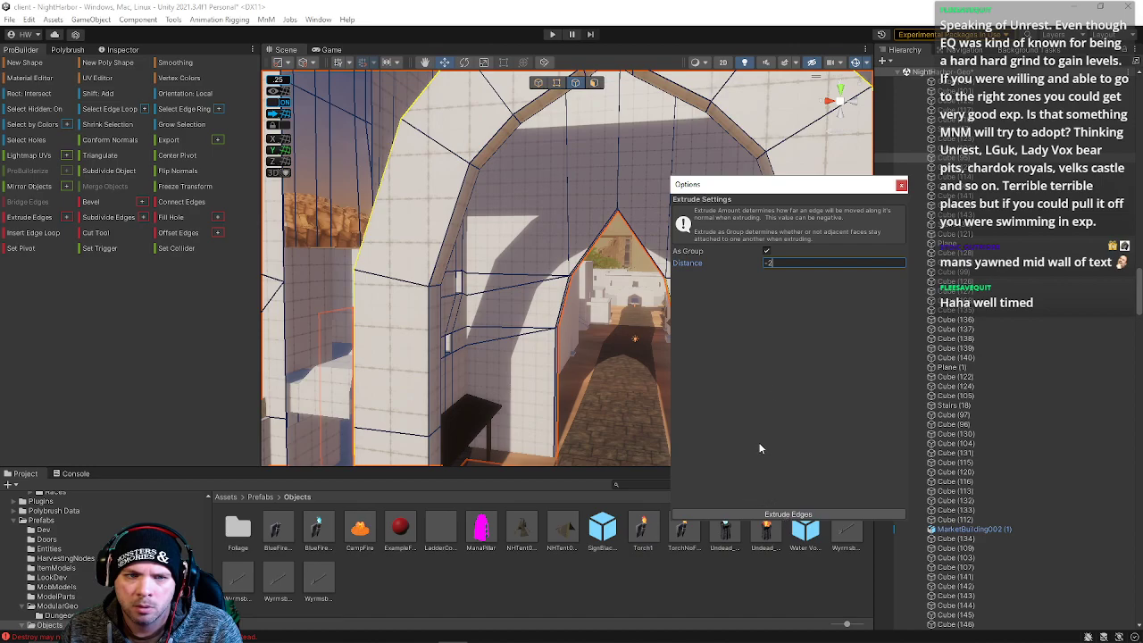
# Undo the arch extrusion and extrude the same front edges by a distance of -1.
pyautogui.moveTo(436, 398); pyautogui.dragTo(788, 343, button='right')
pyautogui.click(771, 264)
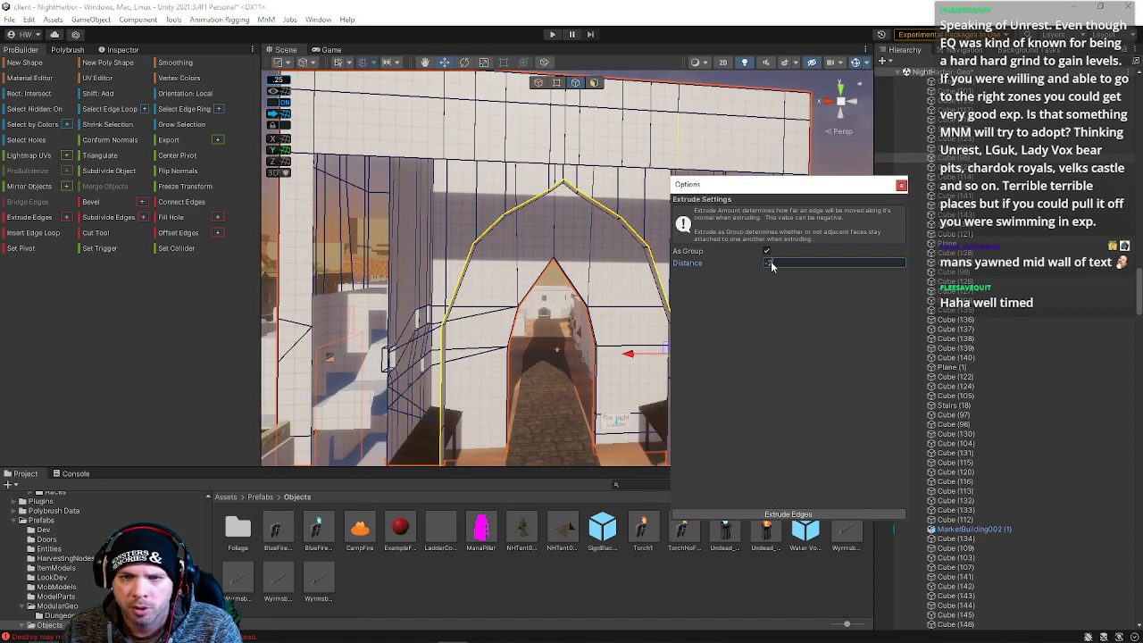
pyautogui.click(793, 515)
pyautogui.moveTo(518, 329); pyautogui.dragTo(506, 337, button='right')
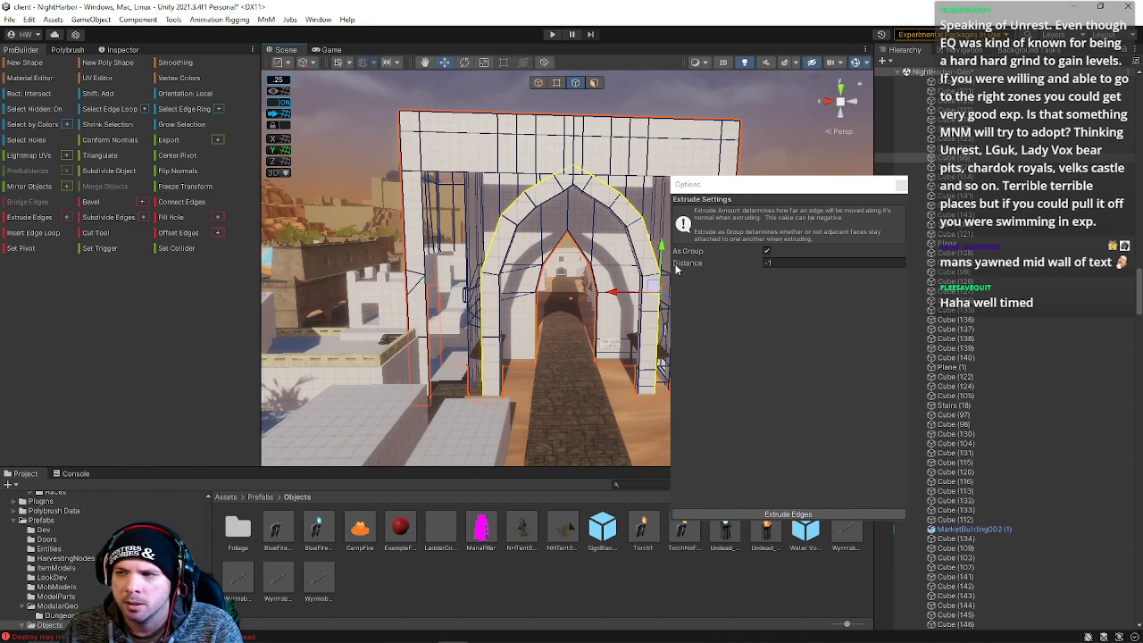
# Select the lower edges of the wall strip above the large arch and raise them to just above the arch's peak.
pyautogui.click(901, 184)
pyautogui.moveTo(500, 223); pyautogui.dragTo(523, 135, button='right')
pyautogui.click(576, 83)
pyautogui.click(550, 262)
pyautogui.click(387, 261)
pyautogui.moveTo(386, 262); pyautogui.dragTo(421, 259, button='right')
pyautogui.moveTo(752, 263); pyautogui.dragTo(709, 259, button='right')
pyautogui.keyDown('shift'); pyautogui.click(700, 251); pyautogui.keyUp('shift')
pyautogui.keyDown('shift'); pyautogui.click(626, 249); pyautogui.keyUp('shift')
pyautogui.keyDown('shift'); pyautogui.click(571, 248); pyautogui.keyUp('shift')
pyautogui.keyDown('shift'); pyautogui.click(593, 248); pyautogui.keyUp('shift')
pyautogui.keyDown('shift'); pyautogui.click(421, 245); pyautogui.keyUp('shift')
pyautogui.keyDown('shift'); pyautogui.click(330, 244); pyautogui.keyUp('shift')
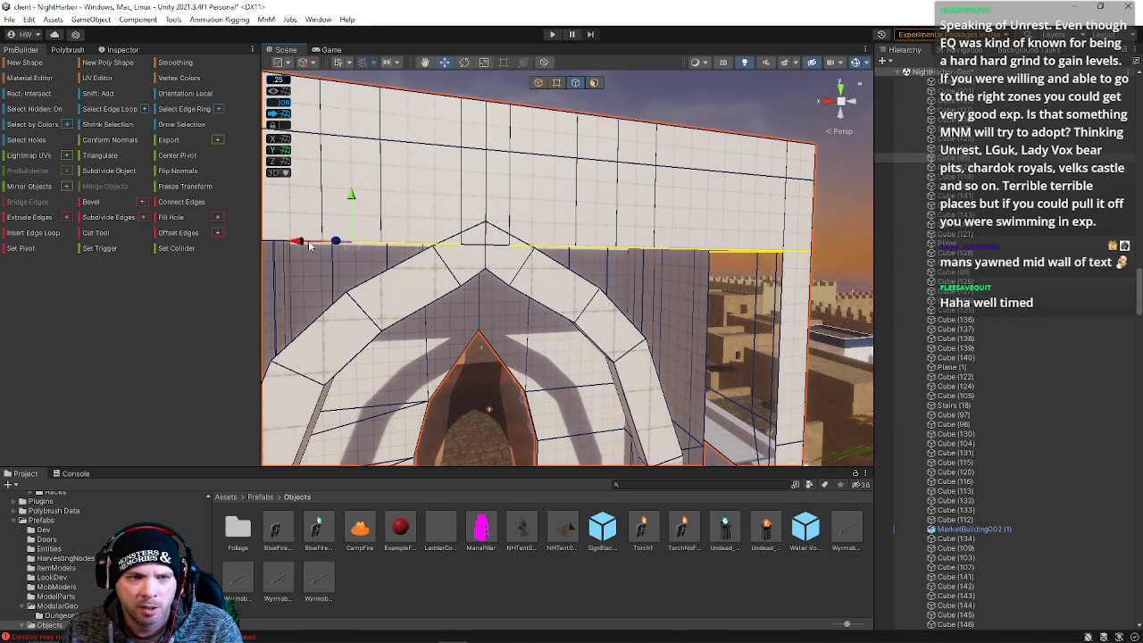
pyautogui.keyDown('shift'); pyautogui.click(275, 243); pyautogui.keyUp('shift')
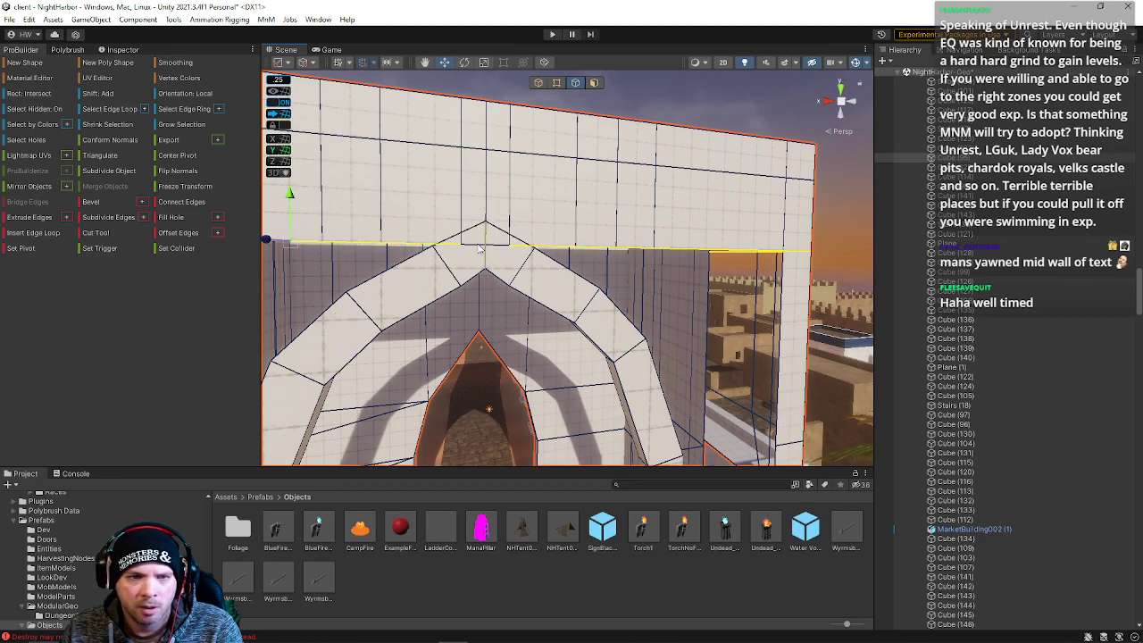
pyautogui.scroll(5, 498, 253)
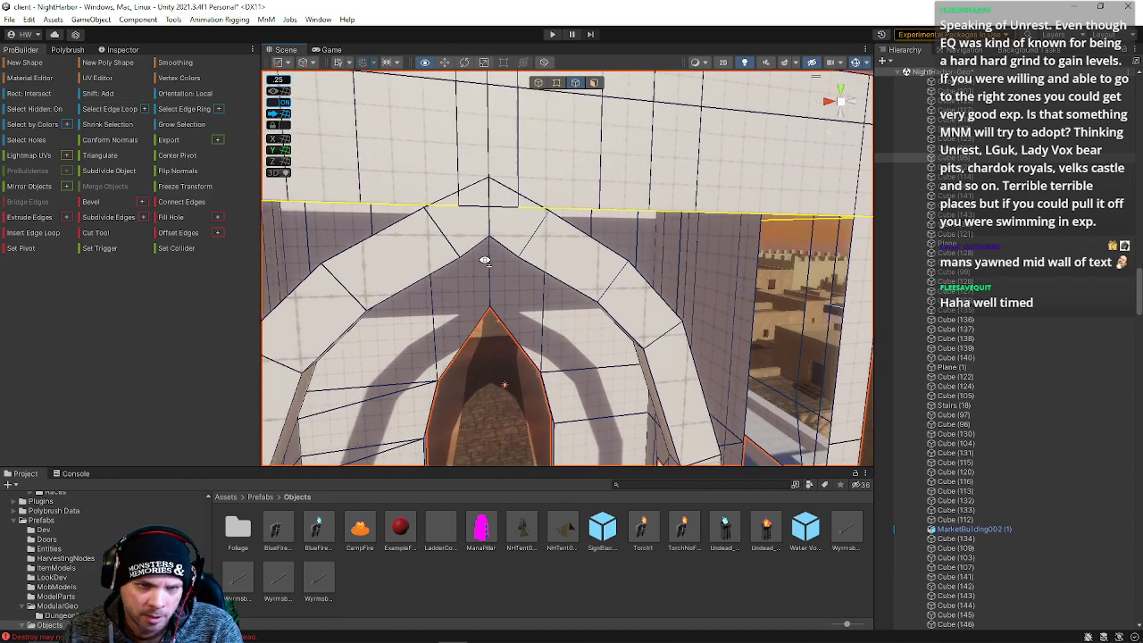
pyautogui.moveTo(496, 284); pyautogui.dragTo(613, 292, button='right')
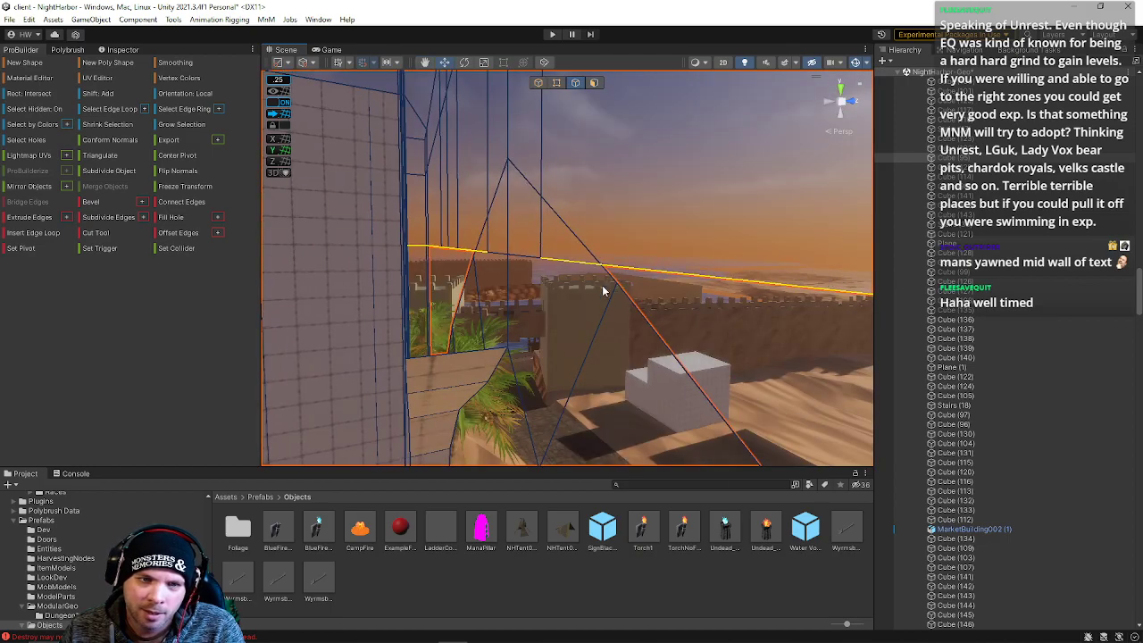
pyautogui.moveTo(530, 253); pyautogui.dragTo(416, 259, button='right')
pyautogui.moveTo(611, 206); pyautogui.dragTo(606, 150)
# Bridge the openings between the arch band and the outer wall on the left-hand pillar, working from the ground up.
pyautogui.moveTo(604, 159); pyautogui.dragTo(432, 219, button='right')
pyautogui.click(443, 338)
pyautogui.keyDown('shift'); pyautogui.click(537, 332); pyautogui.keyUp('shift')
pyautogui.hotkey('alt', 'b')
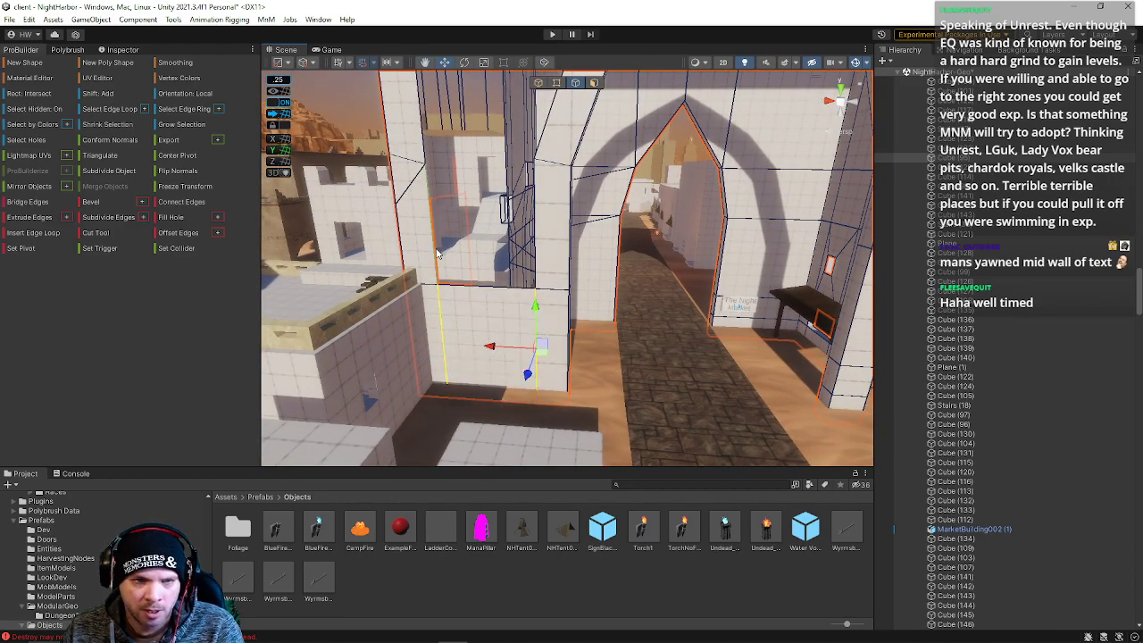
pyautogui.click(432, 256)
pyautogui.keyDown('shift'); pyautogui.click(538, 252); pyautogui.keyUp('shift')
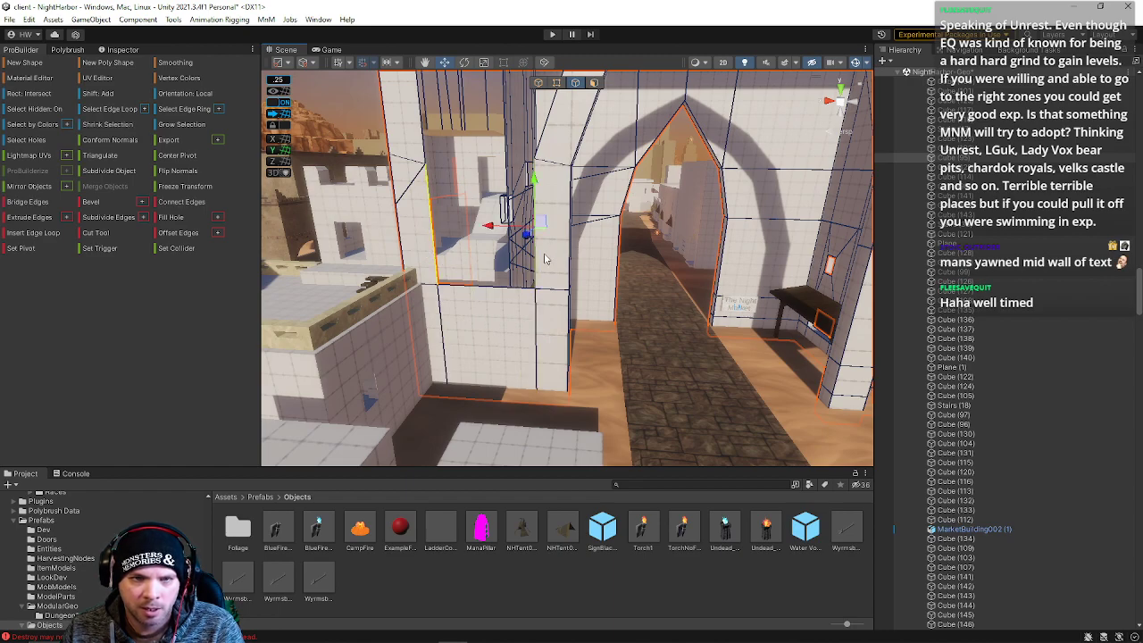
pyautogui.hotkey('alt', 'b')
pyautogui.moveTo(538, 251); pyautogui.dragTo(548, 200, button='right')
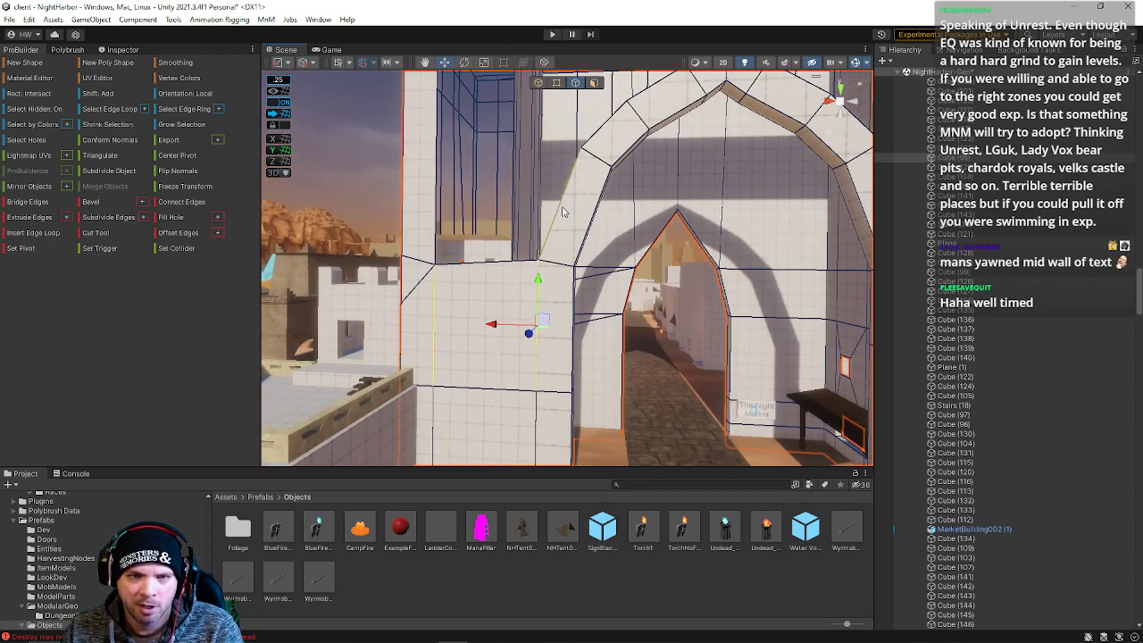
pyautogui.click(433, 206)
# Bridge the facing vertical edges of the right-hand pillar to close its lower front openings down to the ground.
pyautogui.moveTo(458, 238); pyautogui.dragTo(546, 290, button='right')
pyautogui.click(543, 291)
pyautogui.keyDown('shift'); pyautogui.click(639, 283); pyautogui.keyUp('shift')
pyautogui.hotkey('alt', 'b')
pyautogui.click(537, 377)
pyautogui.keyDown('shift'); pyautogui.click(634, 354); pyautogui.keyUp('shift')
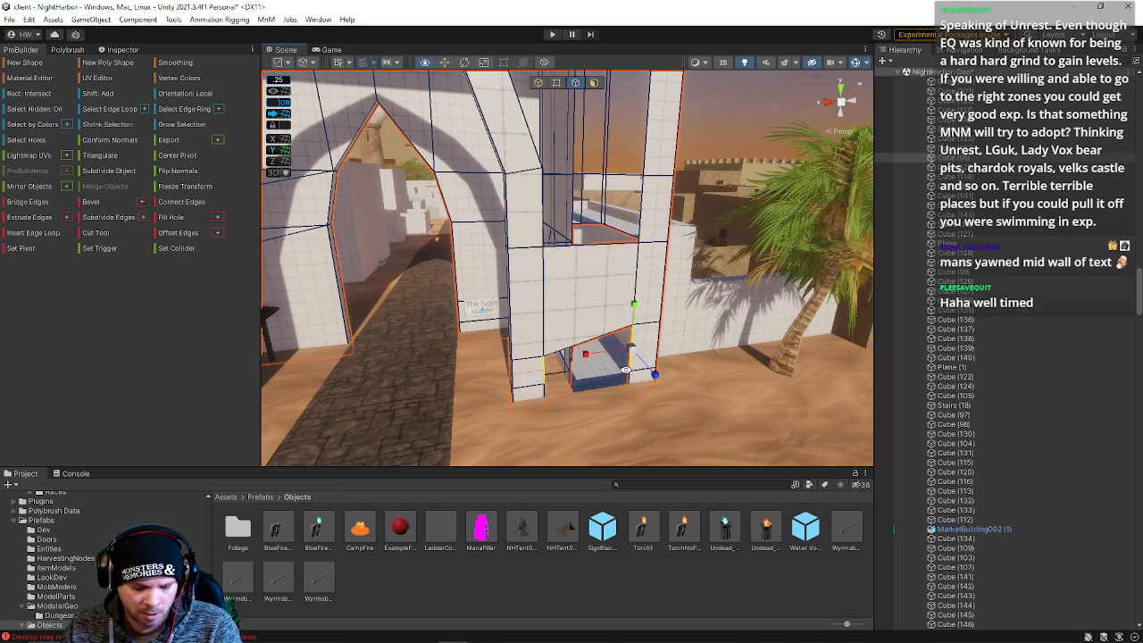
pyautogui.hotkey('alt', 'b')
pyautogui.click(539, 399)
pyautogui.keyDown('shift'); pyautogui.click(632, 384); pyautogui.keyUp('shift')
pyautogui.hotkey('alt', 'b')
# Bridge the right-hand pillar's upper openings, then connect the arch's shoulder edge to the underside of the wall strip.
pyautogui.moveTo(544, 321); pyautogui.dragTo(541, 298, button='right')
pyautogui.click(544, 251)
pyautogui.keyDown('shift'); pyautogui.click(647, 243); pyautogui.keyUp('shift')
pyautogui.hotkey('alt', 'b')
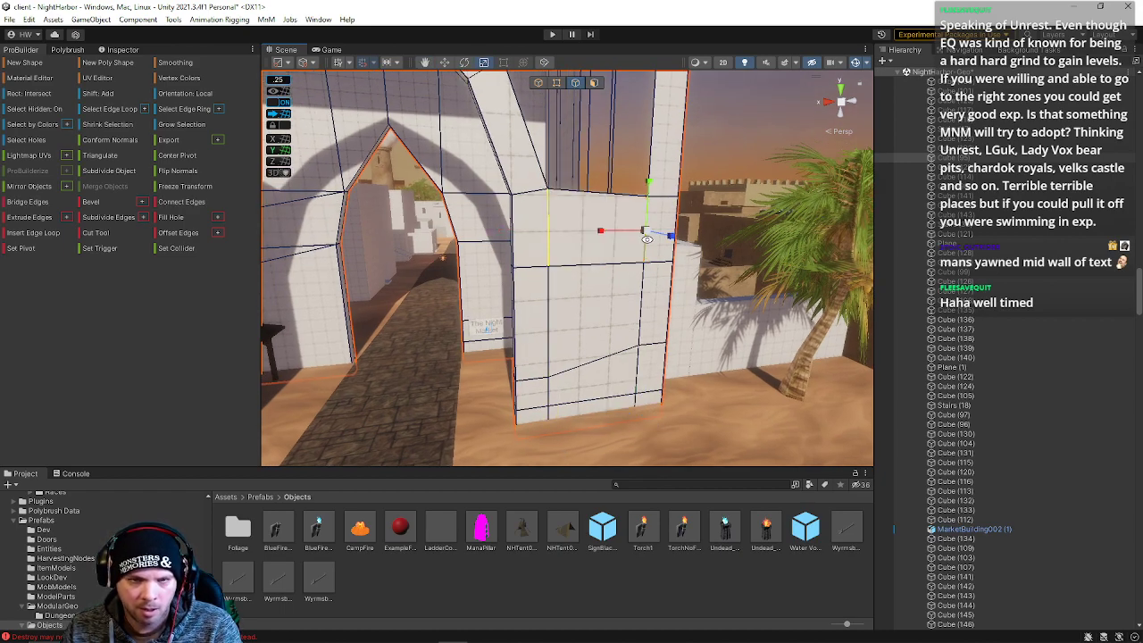
pyautogui.click(541, 183)
pyautogui.keyDown('shift'); pyautogui.click(650, 169); pyautogui.keyUp('shift')
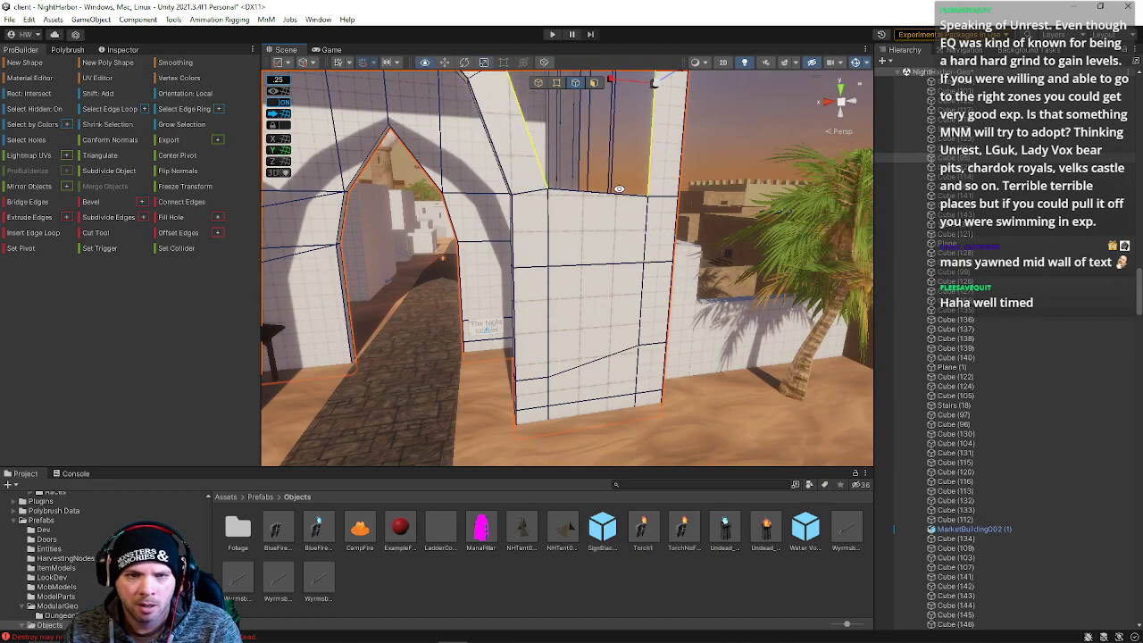
pyautogui.hotkey('alt', 'b')
pyautogui.moveTo(578, 213); pyautogui.dragTo(579, 247, button='right')
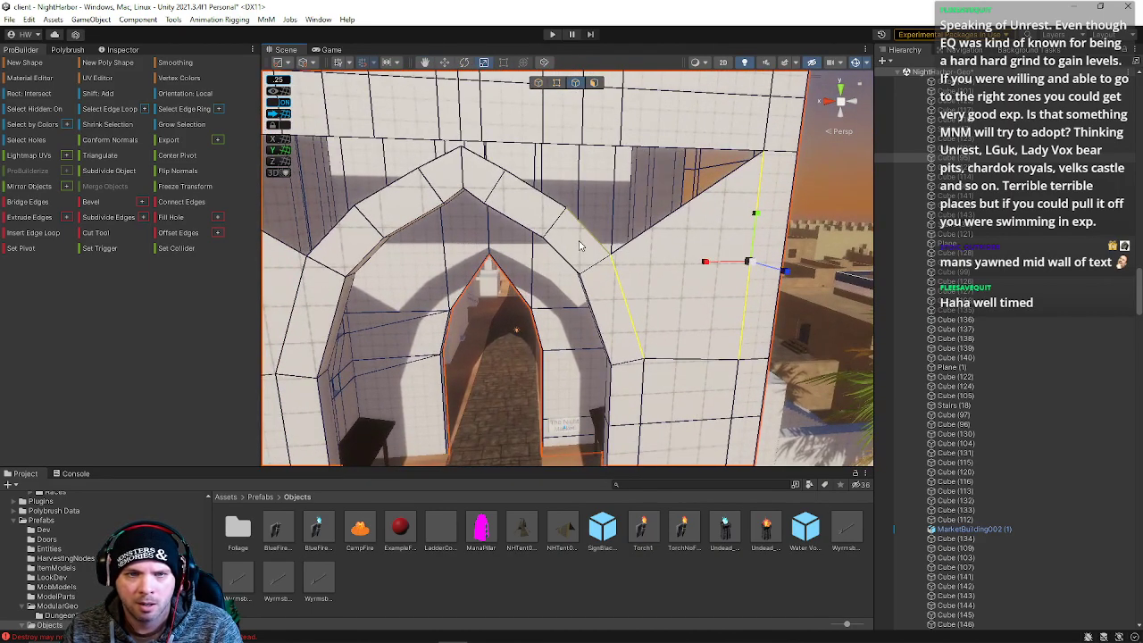
pyautogui.click(659, 145)
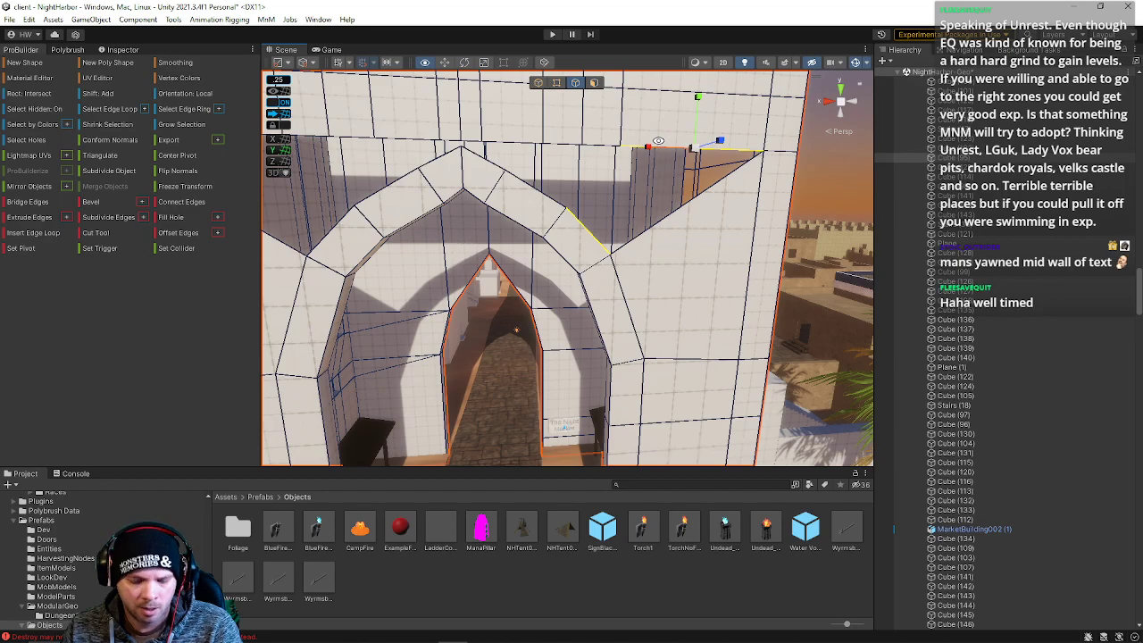
pyautogui.hotkey('alt', 'b')
# Bridge the sloping edges on both sides of the arch's peak to the underside of the wall strip above.
pyautogui.click(544, 191)
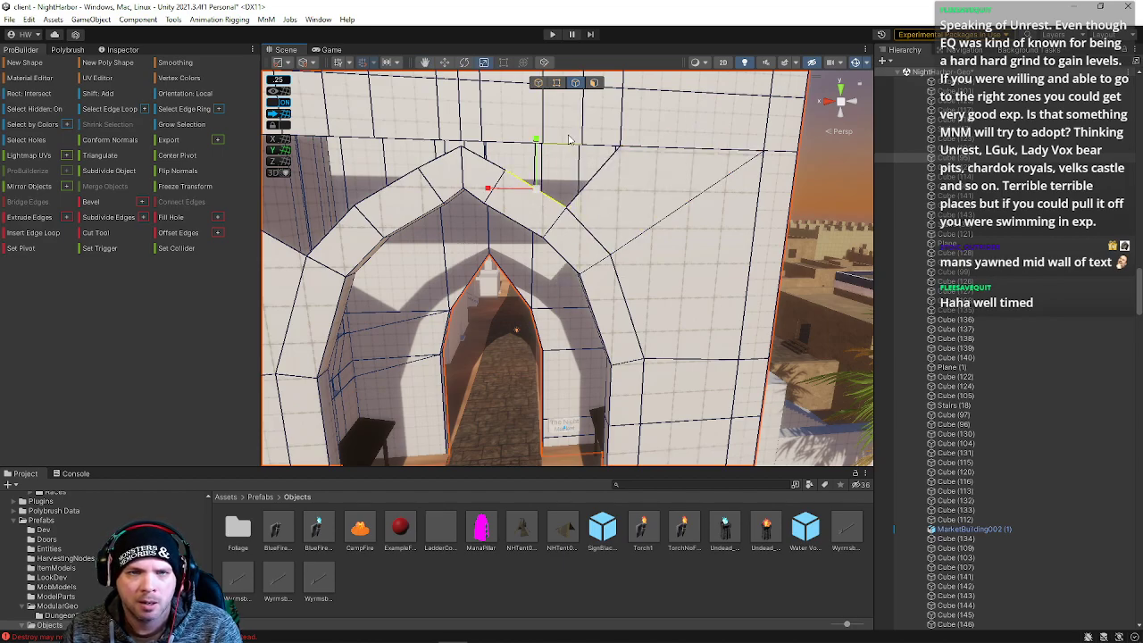
pyautogui.moveTo(573, 183)
pyautogui.mouseDown(button='right')
pyautogui.moveTo(547, 210)
pyautogui.moveTo(581, 189)
pyautogui.mouseUp(button='right')
pyautogui.click(583, 187)
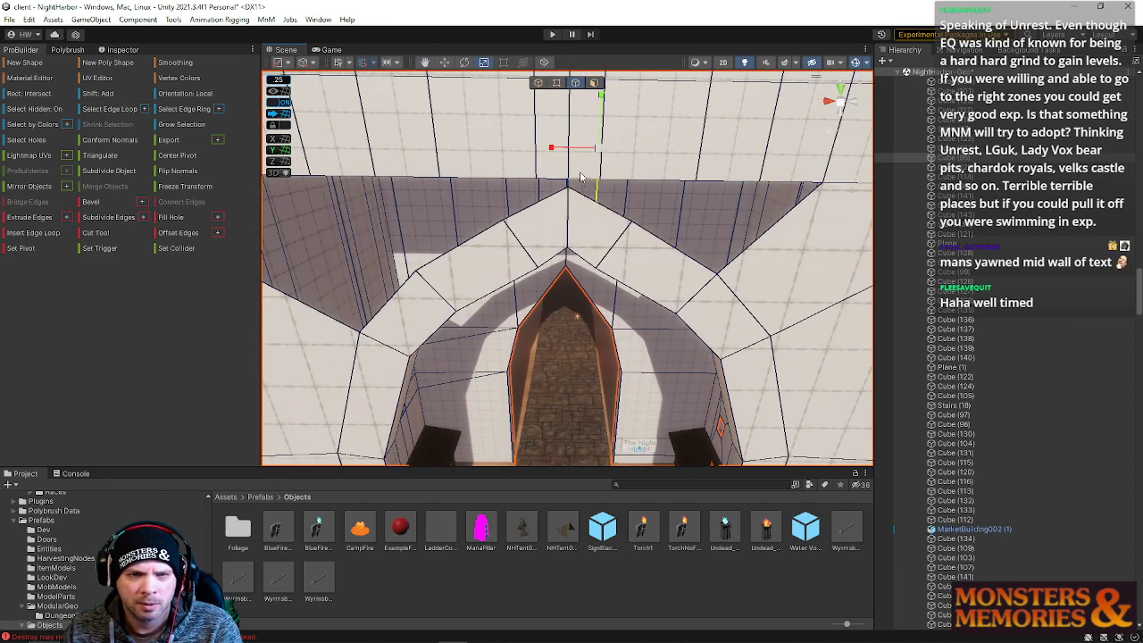
pyautogui.click(546, 216)
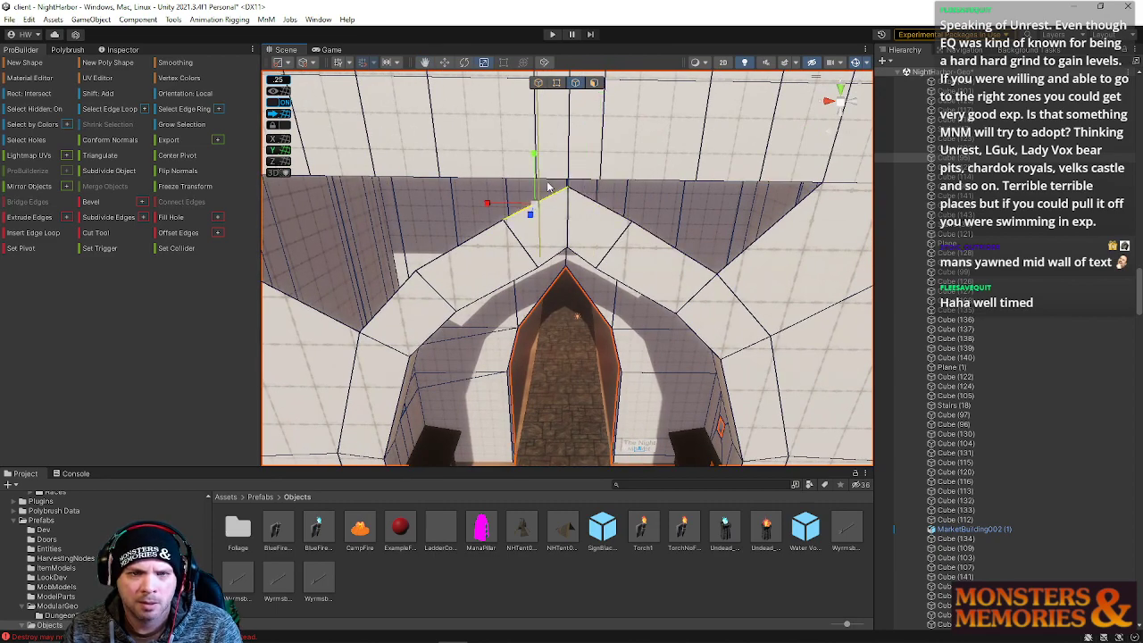
pyautogui.moveTo(563, 198); pyautogui.dragTo(662, 241, button='right')
pyautogui.click(617, 186)
pyautogui.keyDown('shift'); pyautogui.click(623, 218); pyautogui.keyUp('shift')
pyautogui.hotkey('alt', 'b')
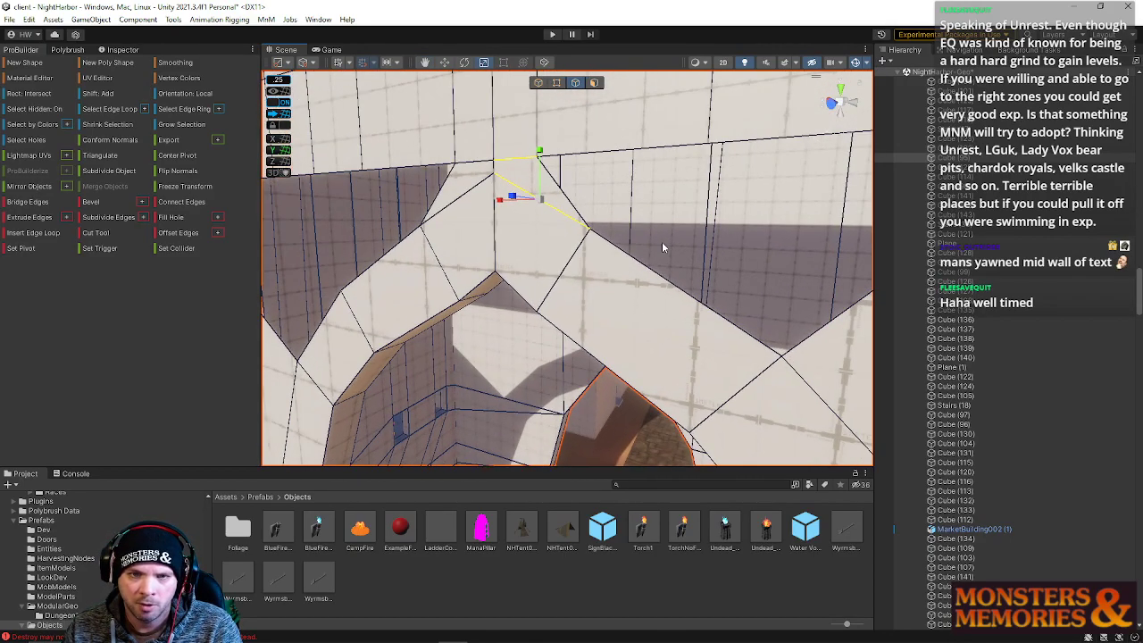
# Bridge the arch's right-hand slope to the wall strip and close the triangular gap beside it.
pyautogui.moveTo(655, 280); pyautogui.dragTo(559, 219, button='right')
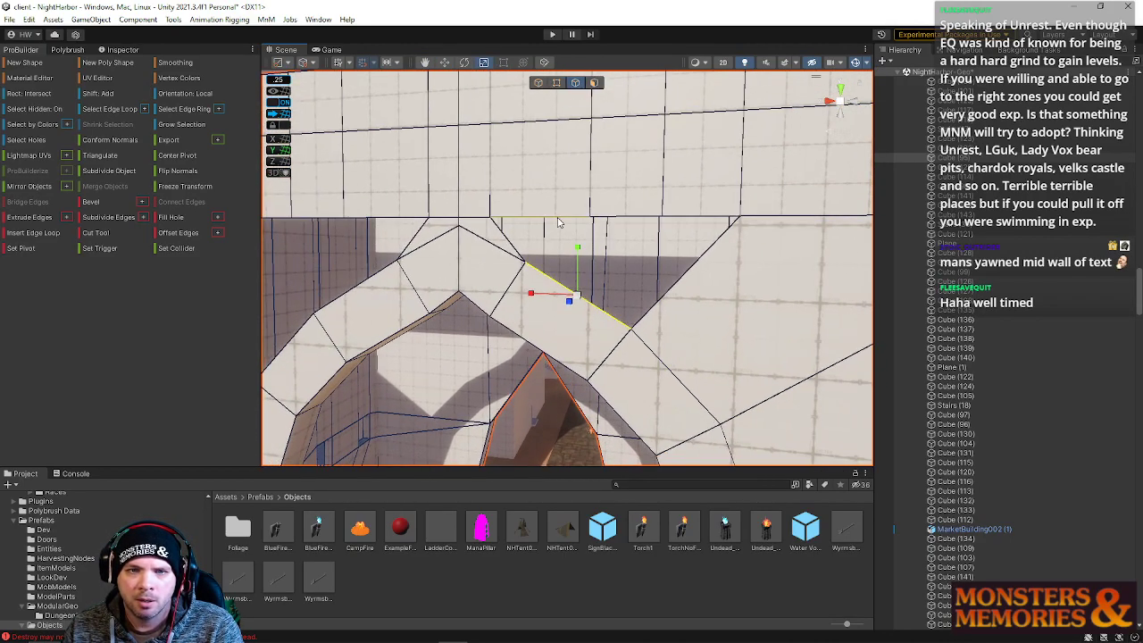
pyautogui.click(559, 216)
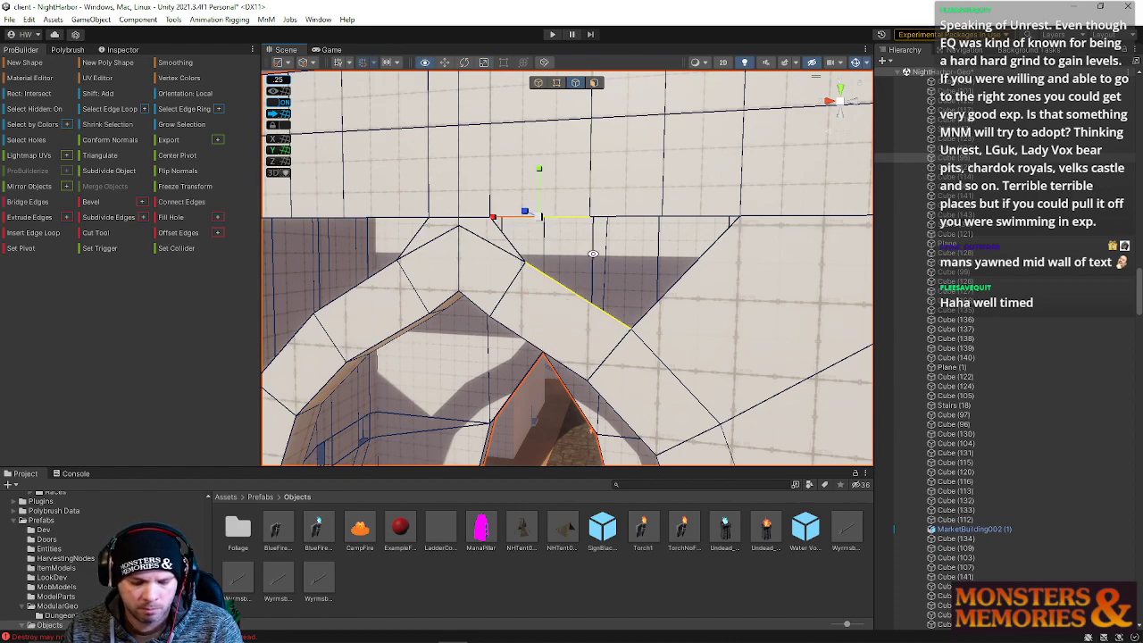
pyautogui.hotkey('alt', 'b')
pyautogui.click(632, 216)
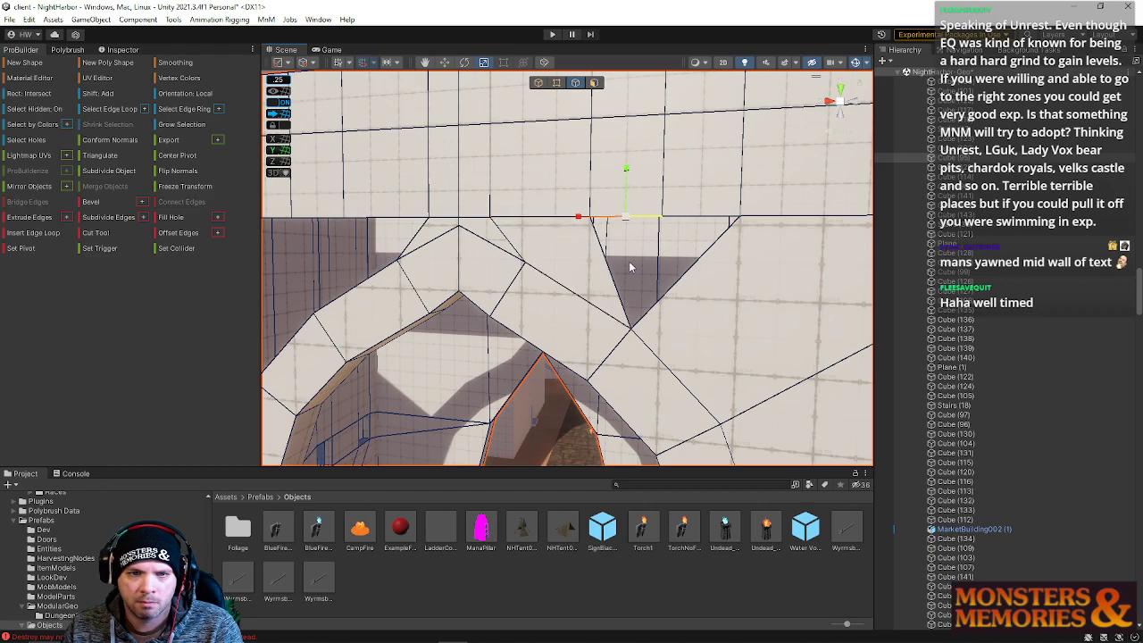
pyautogui.click(663, 308)
pyautogui.keyDown('shift'); pyautogui.click(689, 216); pyautogui.keyUp('shift')
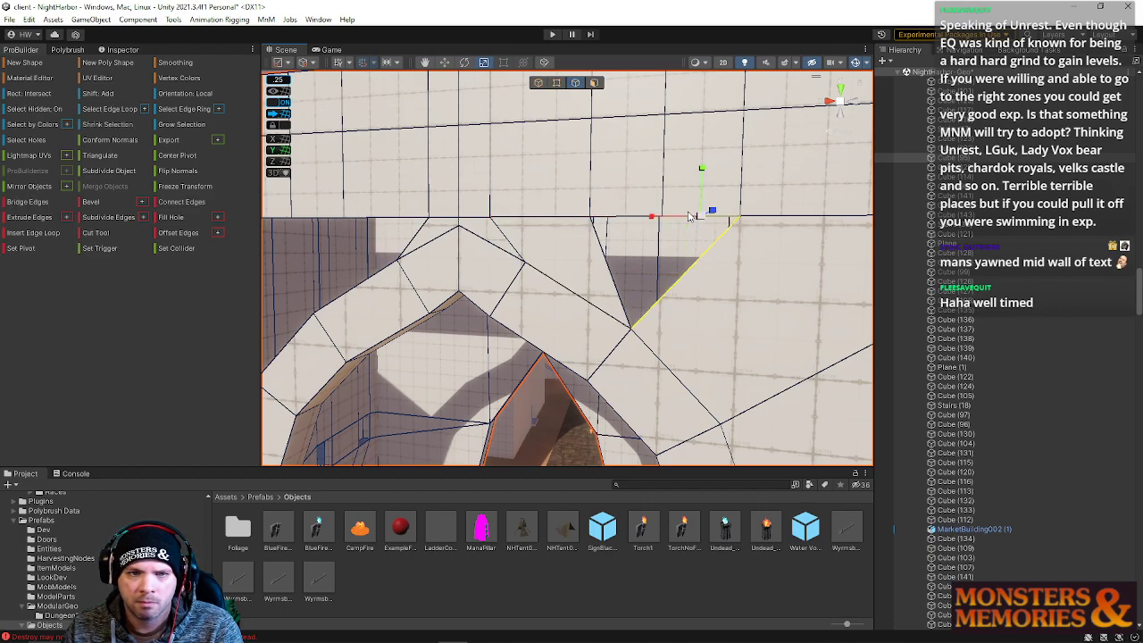
pyautogui.moveTo(687, 211); pyautogui.dragTo(619, 219)
# Bridge the arch's left-hand slope and shoulder to the wall strip and close the remaining triangular gaps.
pyautogui.moveTo(617, 215); pyautogui.dragTo(527, 314, button='right')
pyautogui.click(527, 295)
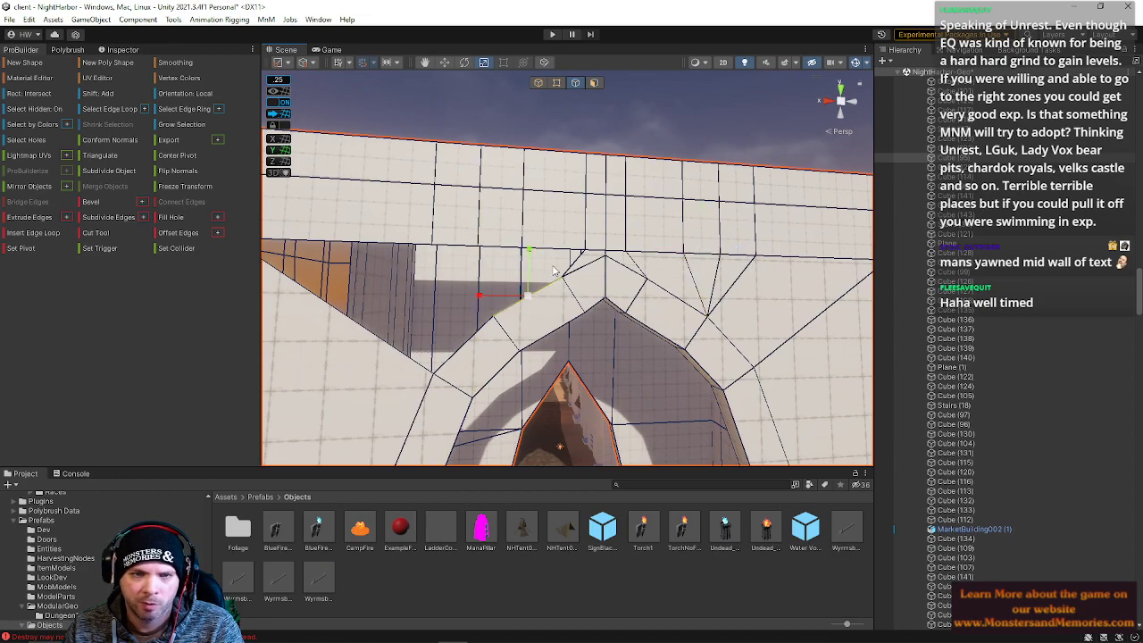
pyautogui.click(554, 251)
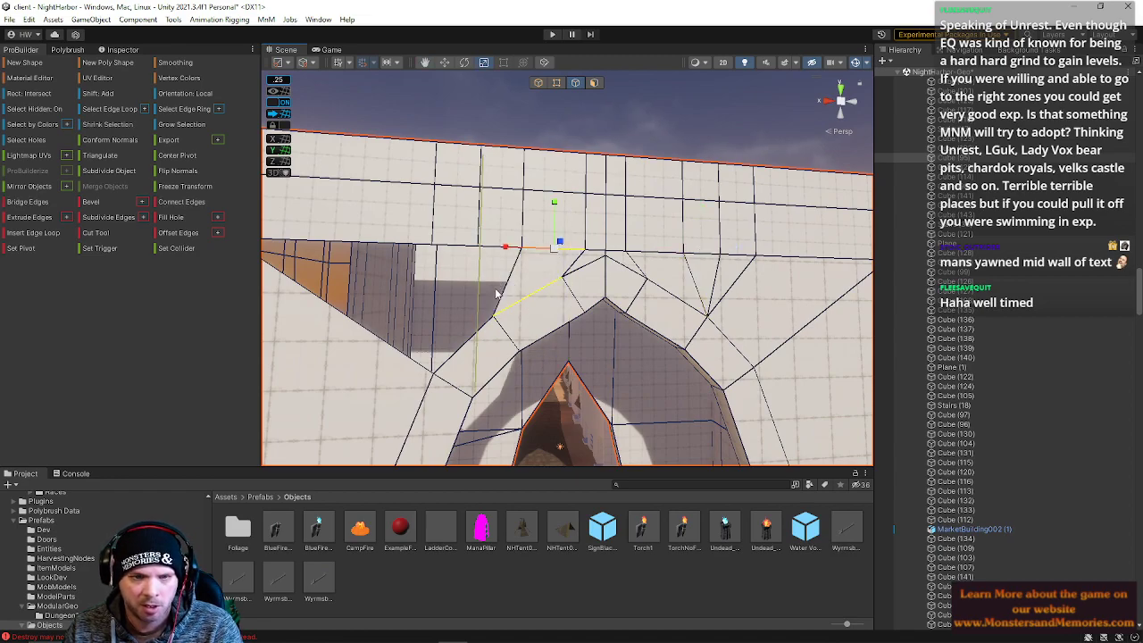
pyautogui.moveTo(489, 319); pyautogui.dragTo(455, 368, button='right')
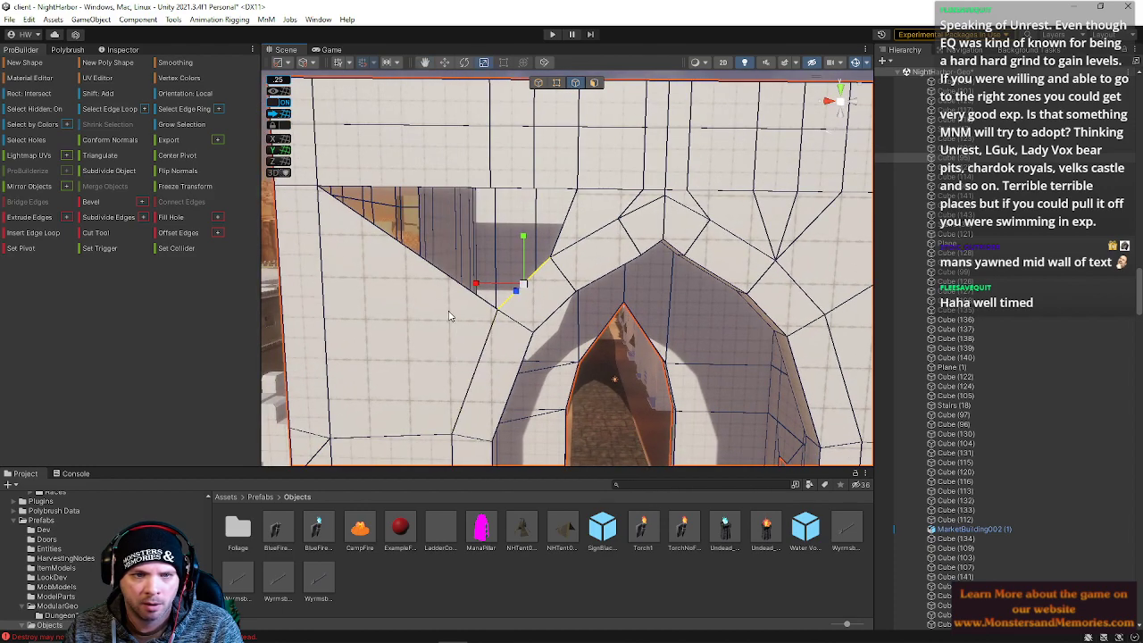
pyautogui.click(416, 188)
pyautogui.hotkey('alt', 'b')
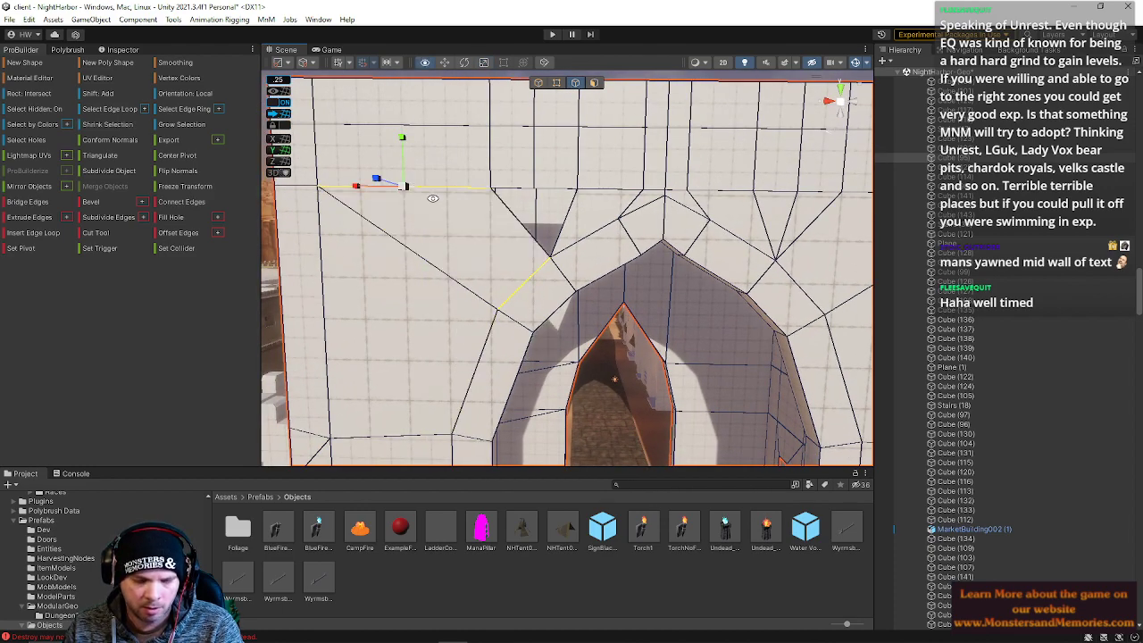
pyautogui.click(526, 218)
pyautogui.click(507, 183)
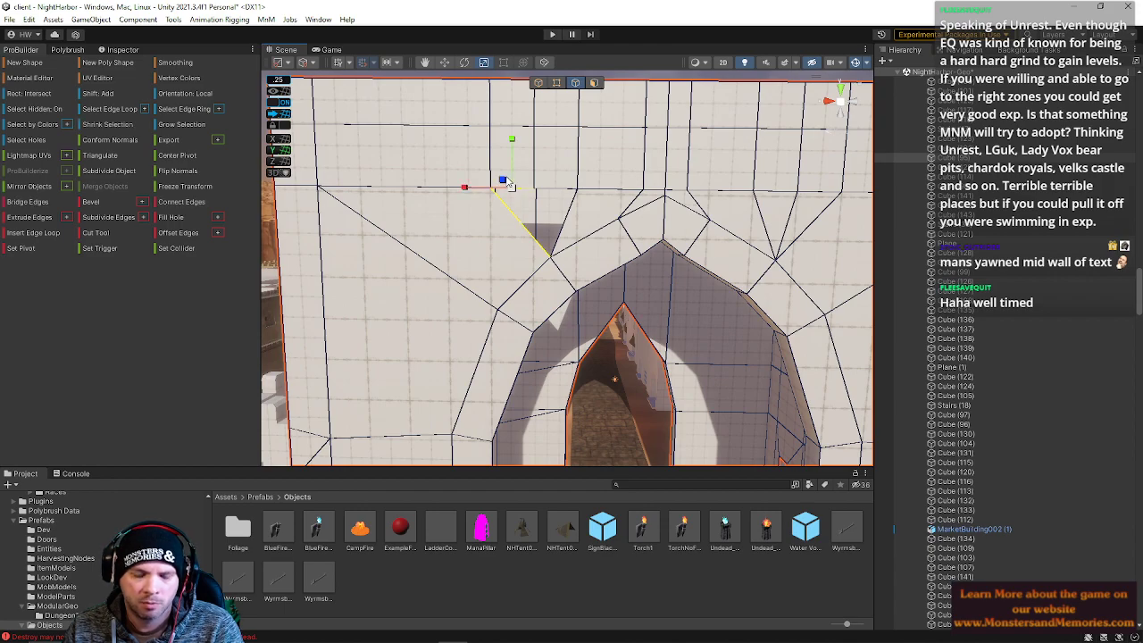
pyautogui.click(554, 208)
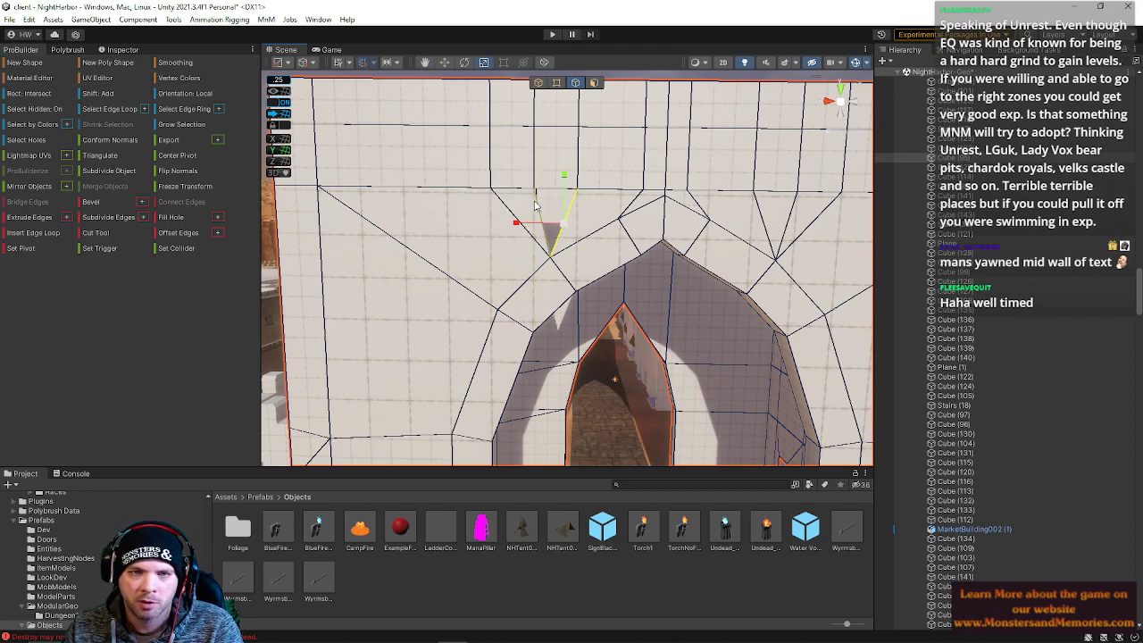
pyautogui.keyDown('shift'); pyautogui.click(538, 212); pyautogui.keyUp('shift')
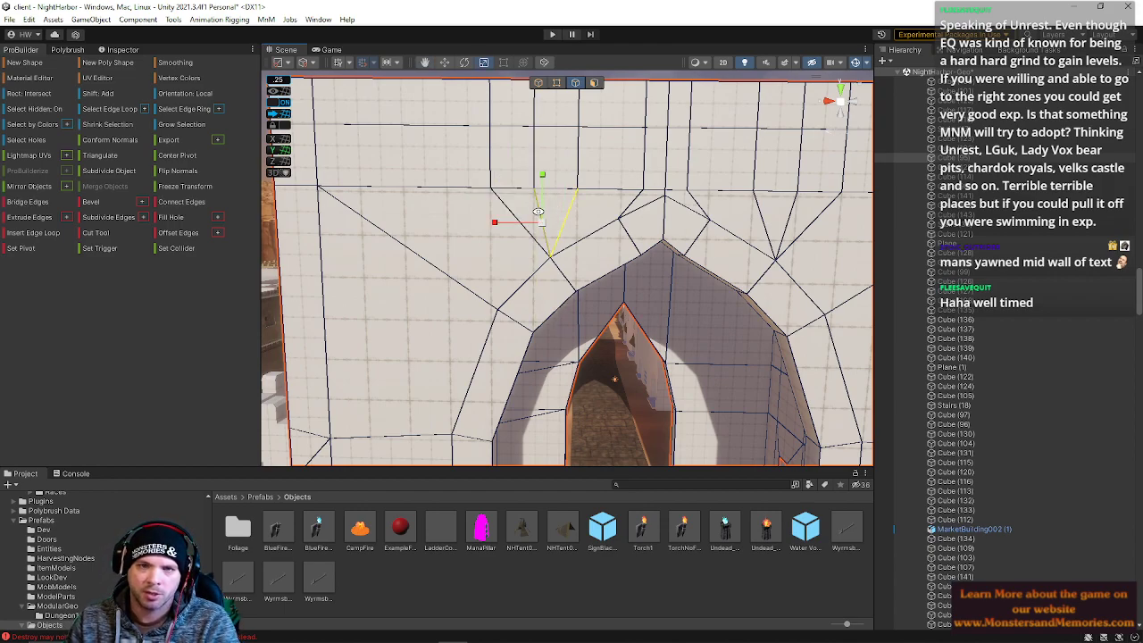
# Move the vertical edge pairs on both sides of the gate's centre line sideways in the wall above the arch peak.
pyautogui.moveTo(654, 338); pyautogui.dragTo(561, 105, button='right')
pyautogui.press('w')
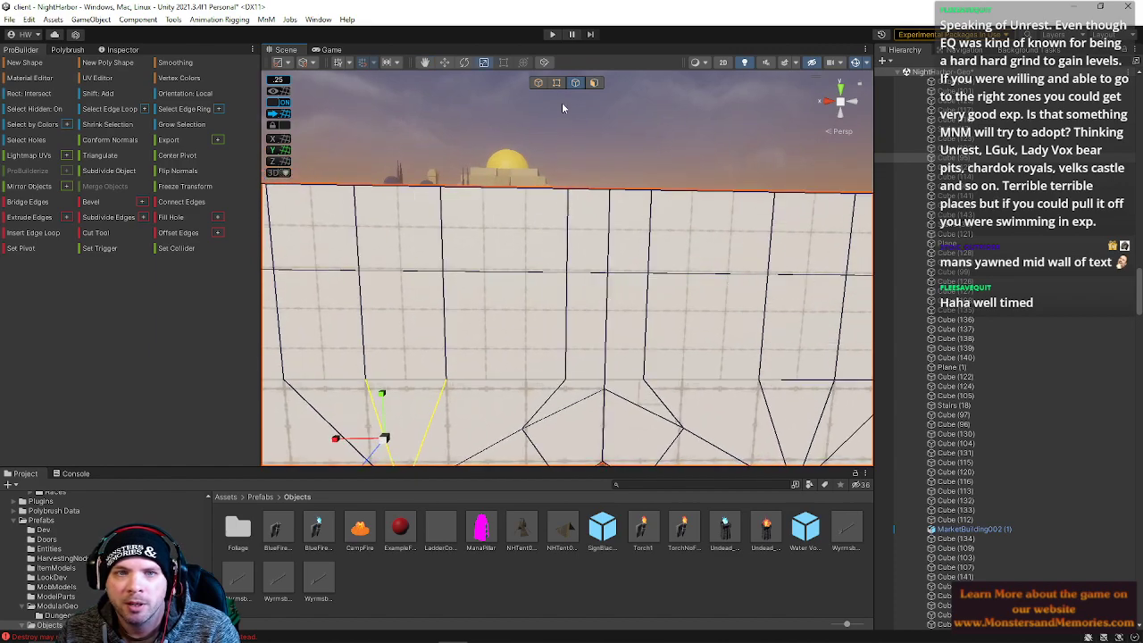
pyautogui.click(569, 222)
pyautogui.keyDown('shift'); pyautogui.click(560, 339); pyautogui.keyUp('shift')
pyautogui.moveTo(508, 331); pyautogui.dragTo(478, 326)
pyautogui.click(644, 331)
pyautogui.keyDown('shift'); pyautogui.click(644, 268); pyautogui.keyUp('shift')
pyautogui.moveTo(611, 238); pyautogui.dragTo(369, 335)
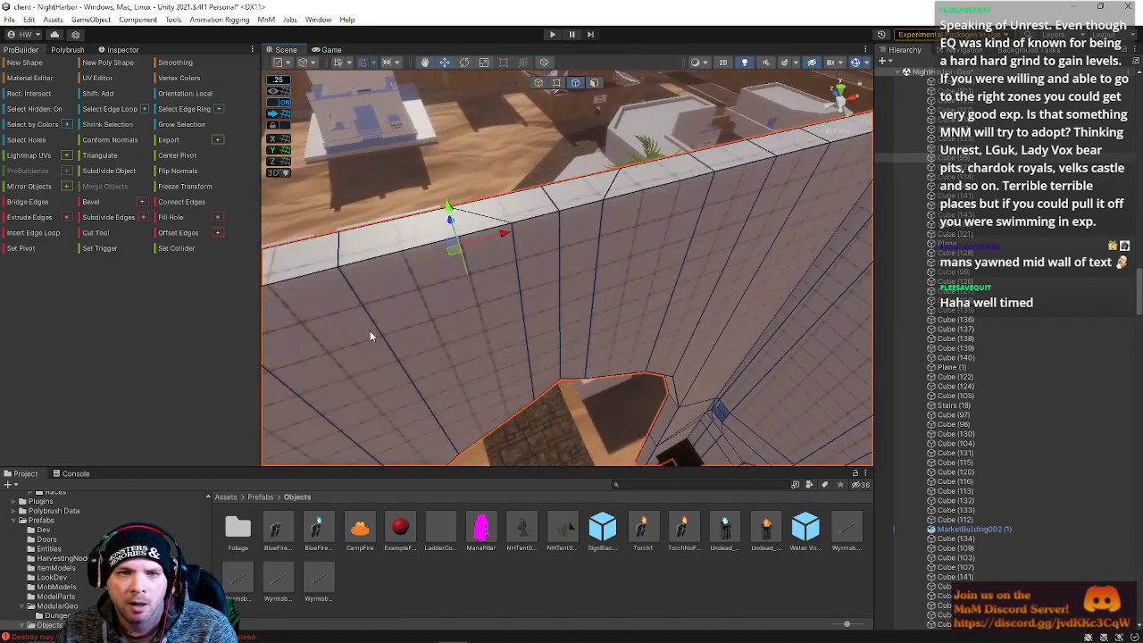
# Shift the vertices along the back of the wall's top edge sideways to line up with the moved front edges.
pyautogui.click(555, 84)
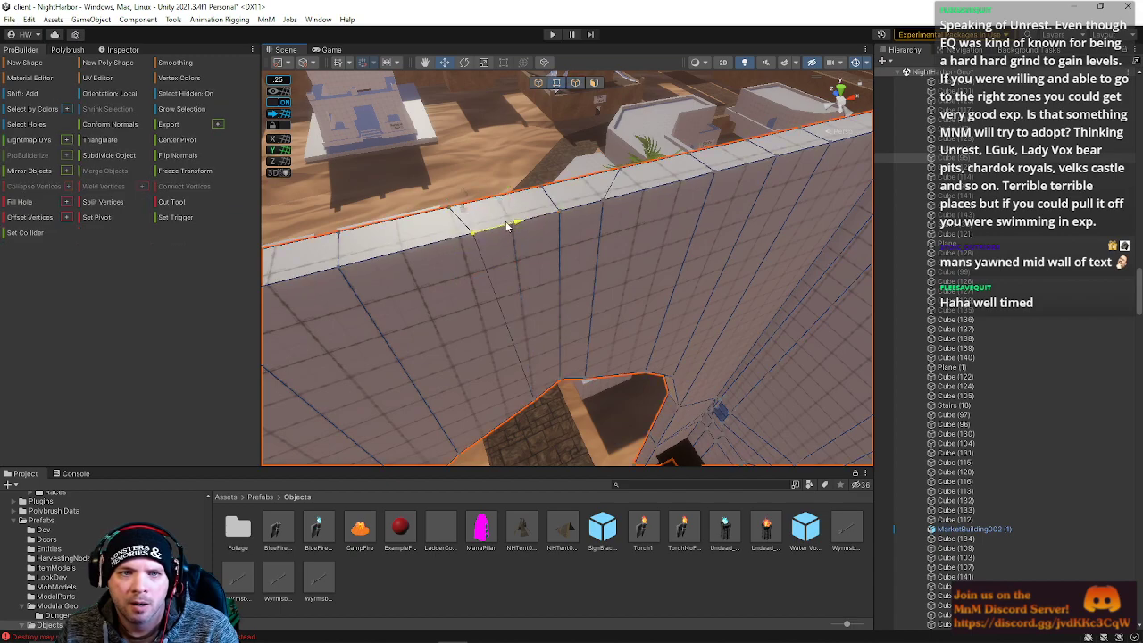
pyautogui.click(608, 205)
pyautogui.moveTo(653, 191); pyautogui.dragTo(683, 188)
pyautogui.keyDown('alt'); pyautogui.moveTo(454, 250); pyautogui.dragTo(931, 93); pyautogui.keyUp('alt')
pyautogui.press('s')
pyautogui.moveTo(932, 92); pyautogui.dragTo(1001, 139, button='right')
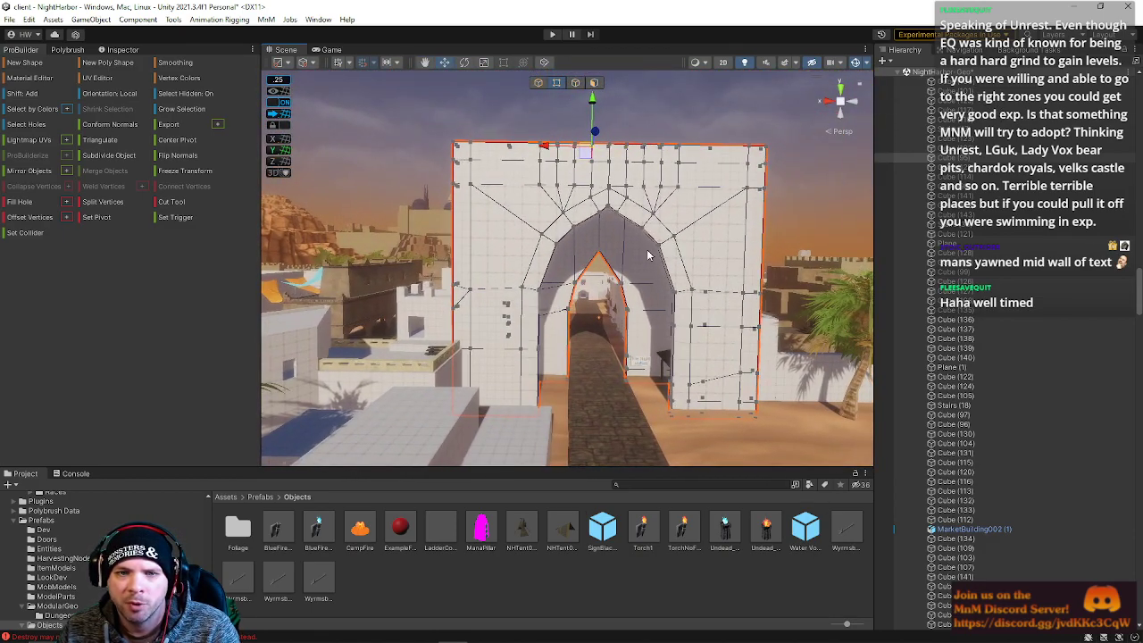
# Select the connected faces that make up the gate's flat front wall around the large arch.
pyautogui.click(540, 84)
pyautogui.click(539, 127)
pyautogui.moveTo(539, 128); pyautogui.dragTo(738, 199, button='right')
pyautogui.click(639, 84)
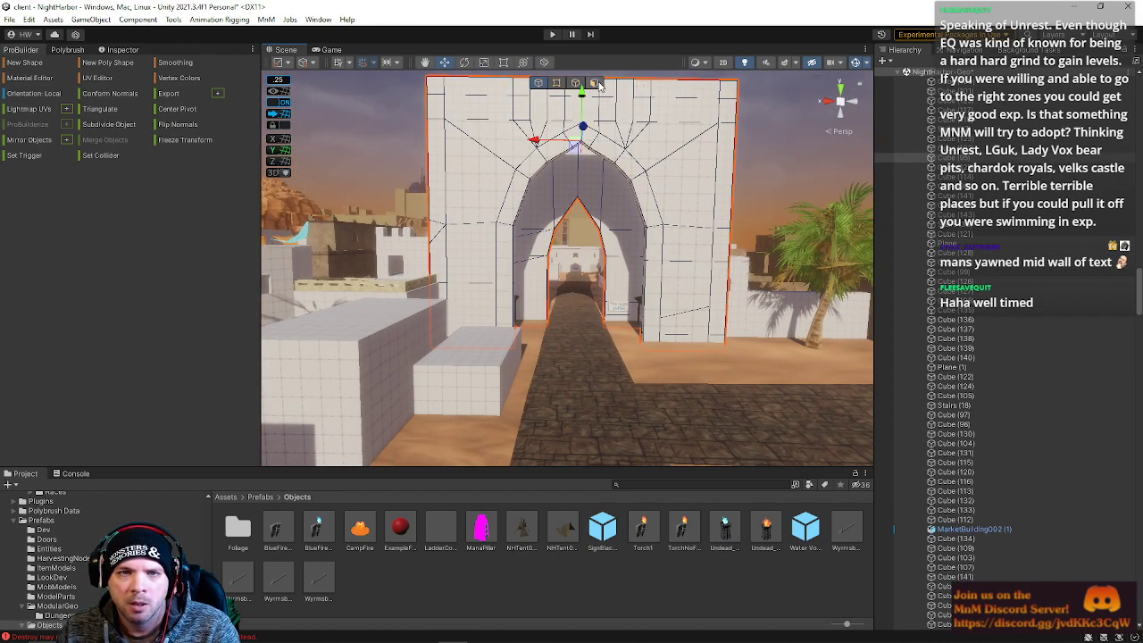
pyautogui.click(595, 83)
pyautogui.click(696, 214)
pyautogui.doubleClick(696, 215)
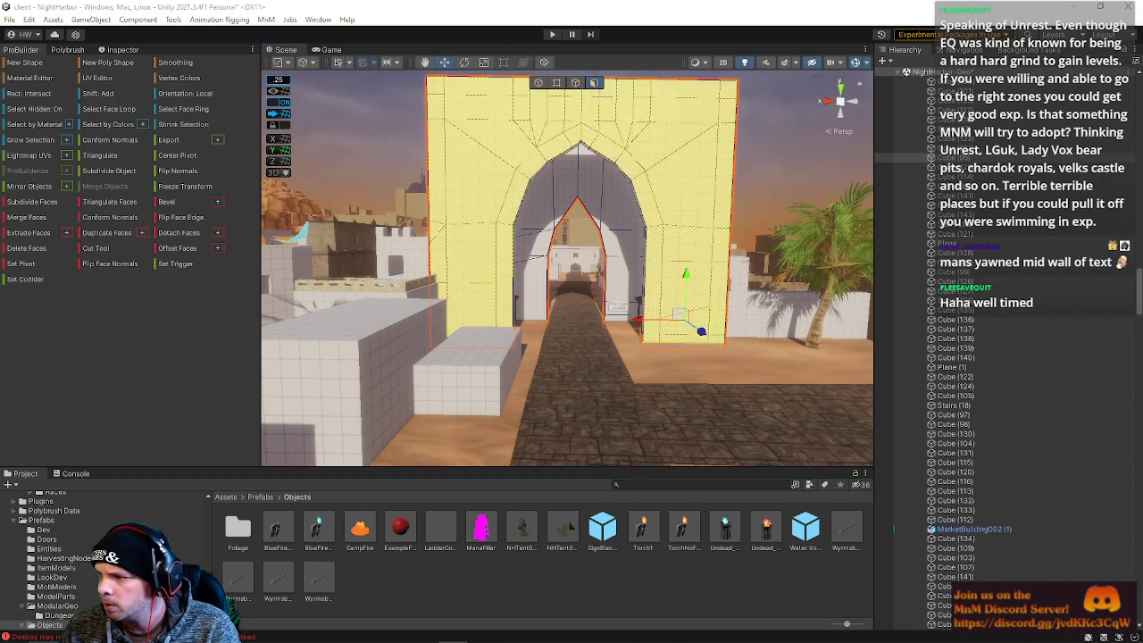
# Grow the face selection from the front wall to cover the whole gate, including the arch interior.
pyautogui.click(10, 18)
pyautogui.click(25, 77)
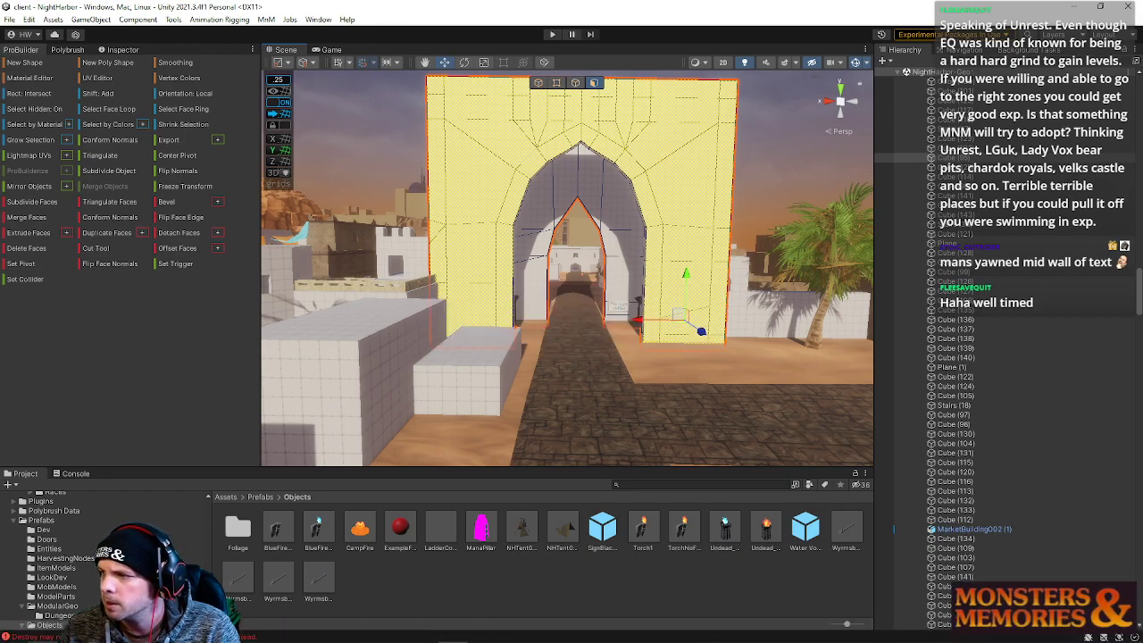
pyautogui.press('g')
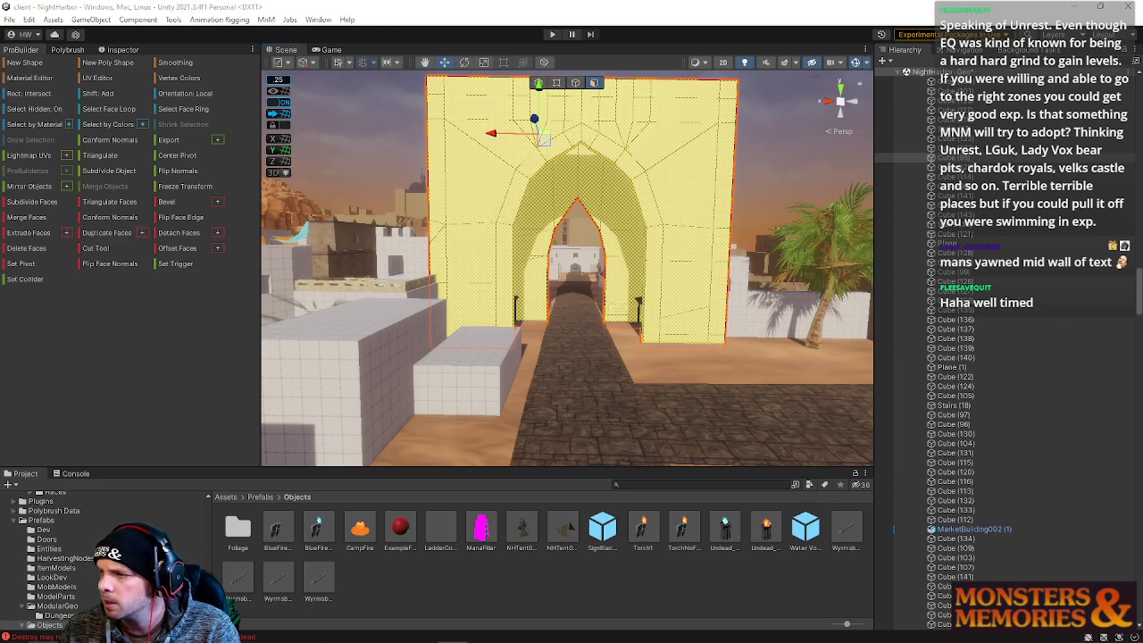
pyautogui.press('g')
pyautogui.click(672, 181)
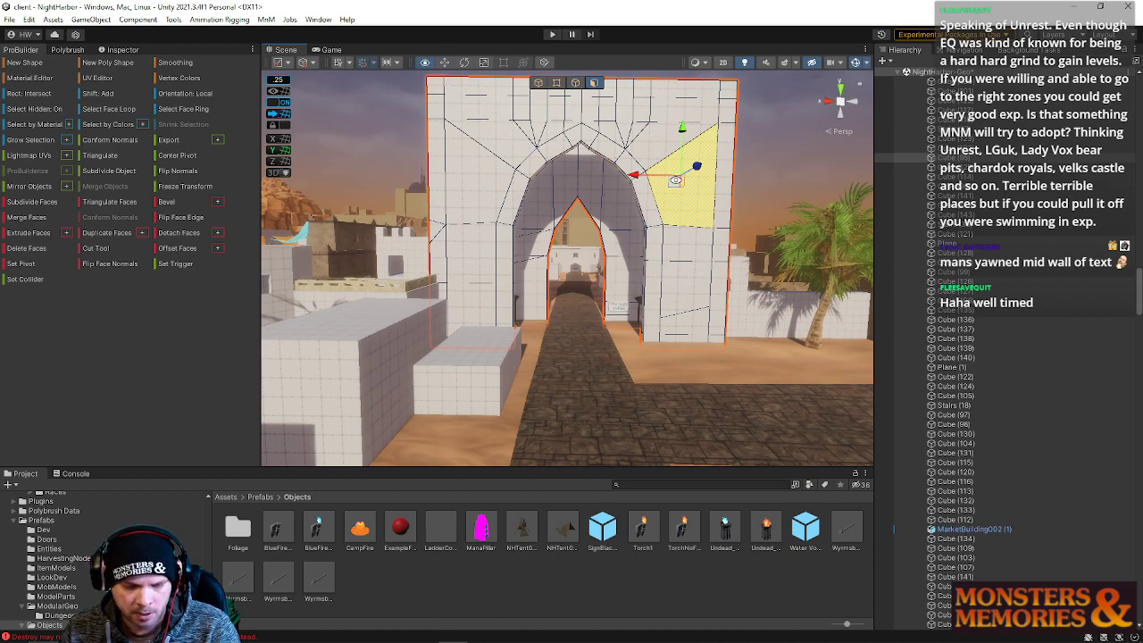
pyautogui.hotkey('alt', 'g')
pyautogui.moveTo(679, 182); pyautogui.dragTo(617, 198, button='right')
pyautogui.click(763, 139)
pyautogui.press('w')
pyautogui.click(617, 201)
pyautogui.keyDown('shift'); pyautogui.click(667, 223); pyautogui.keyUp('shift')
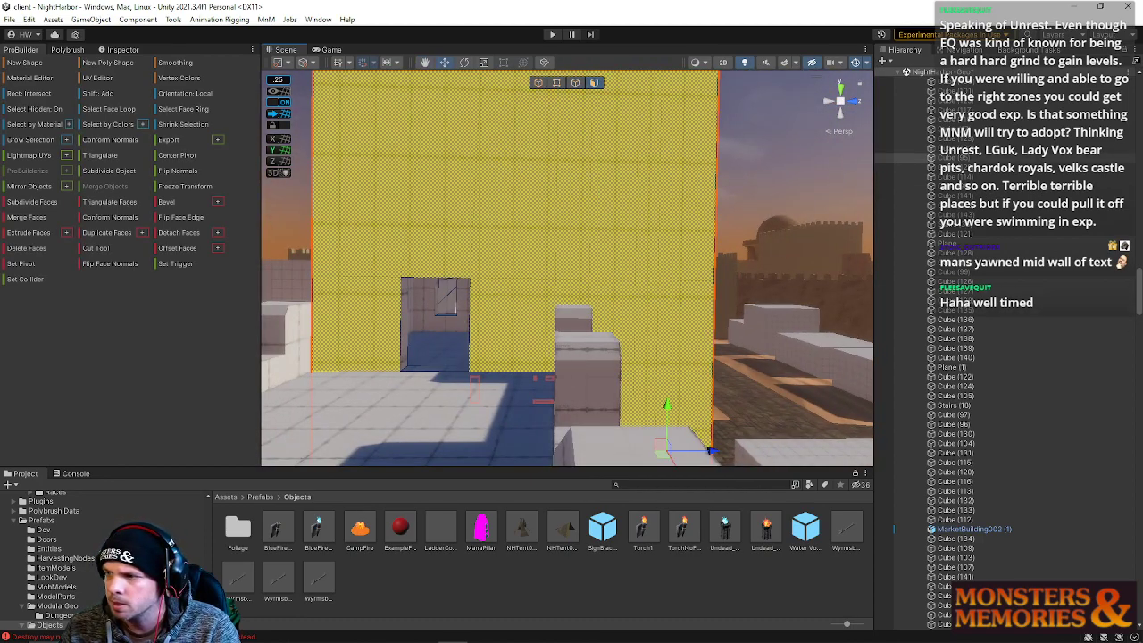
pyautogui.hotkey('ctrl', 'a')
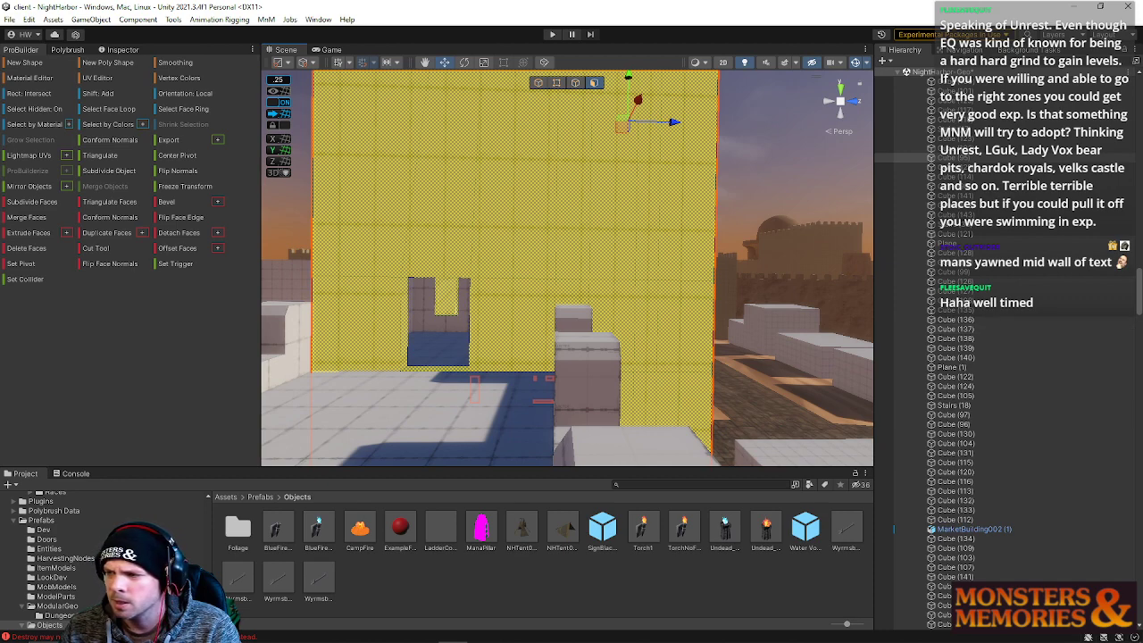
pyautogui.click(738, 214)
# Save the scene and select the whole city gate object.
pyautogui.moveTo(738, 217); pyautogui.dragTo(572, 375, button='right')
pyautogui.moveTo(1065, 228); pyautogui.dragTo(207, 145, button='right')
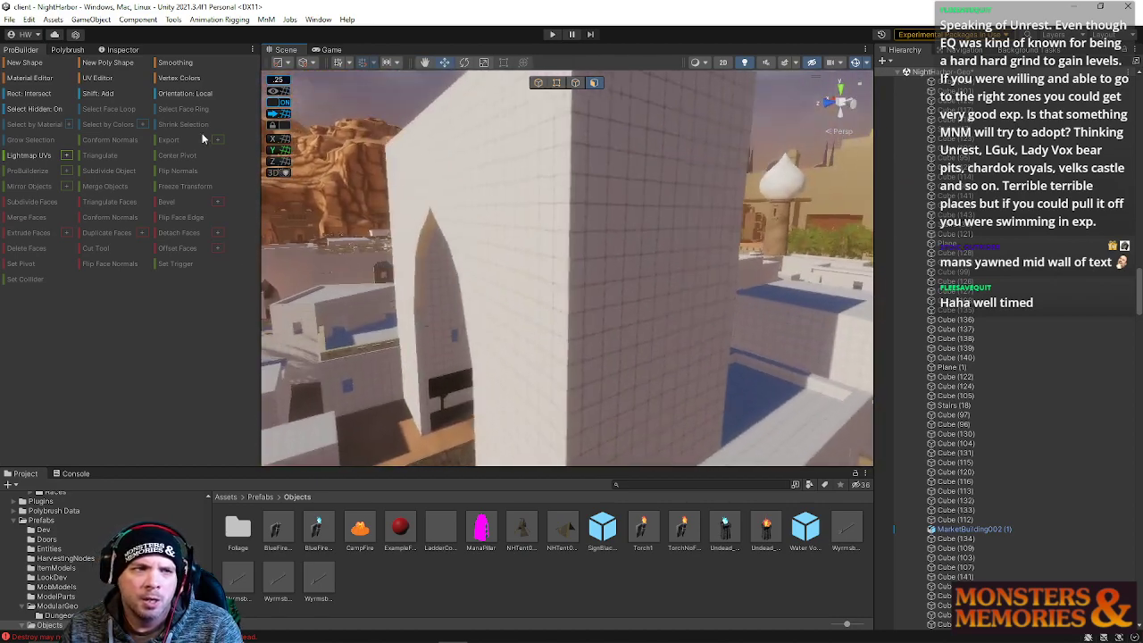
pyautogui.click(11, 20)
pyautogui.click(39, 75)
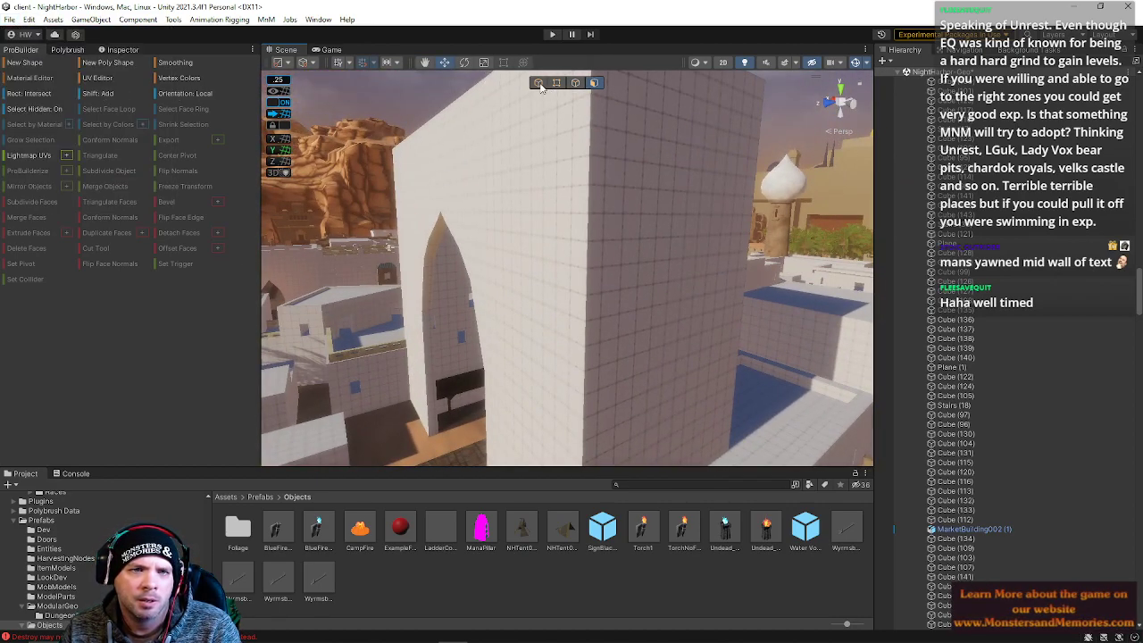
pyautogui.click(516, 163)
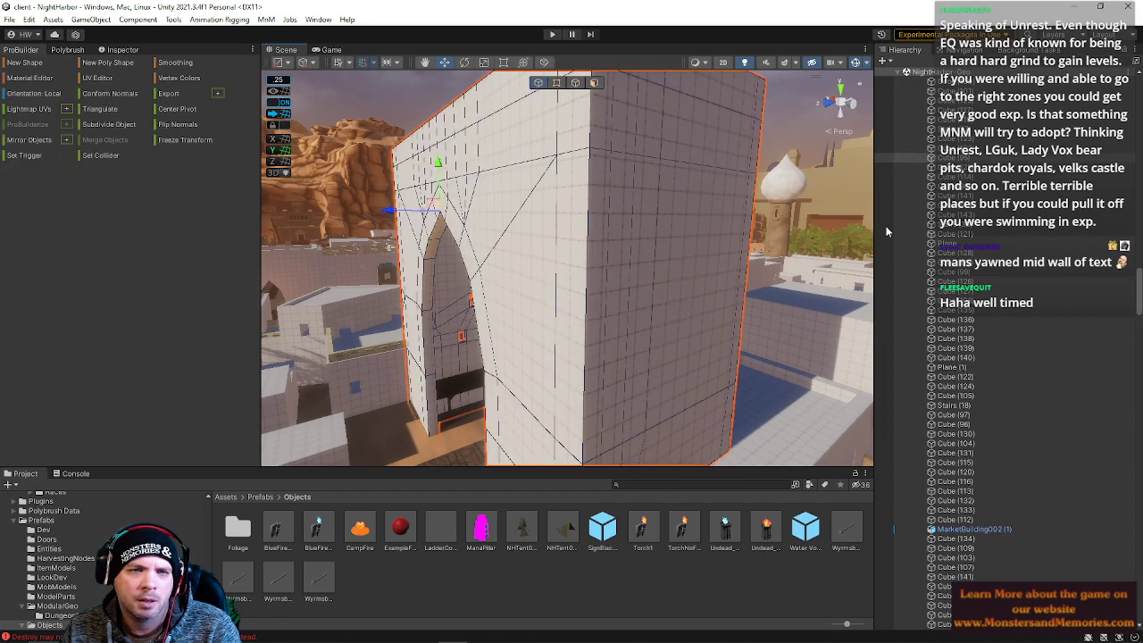
# Consult the concept sketch of the arched gate and compare it with the modelled gate's front.
pyautogui.moveTo(1142, 134); pyautogui.dragTo(429, 194)
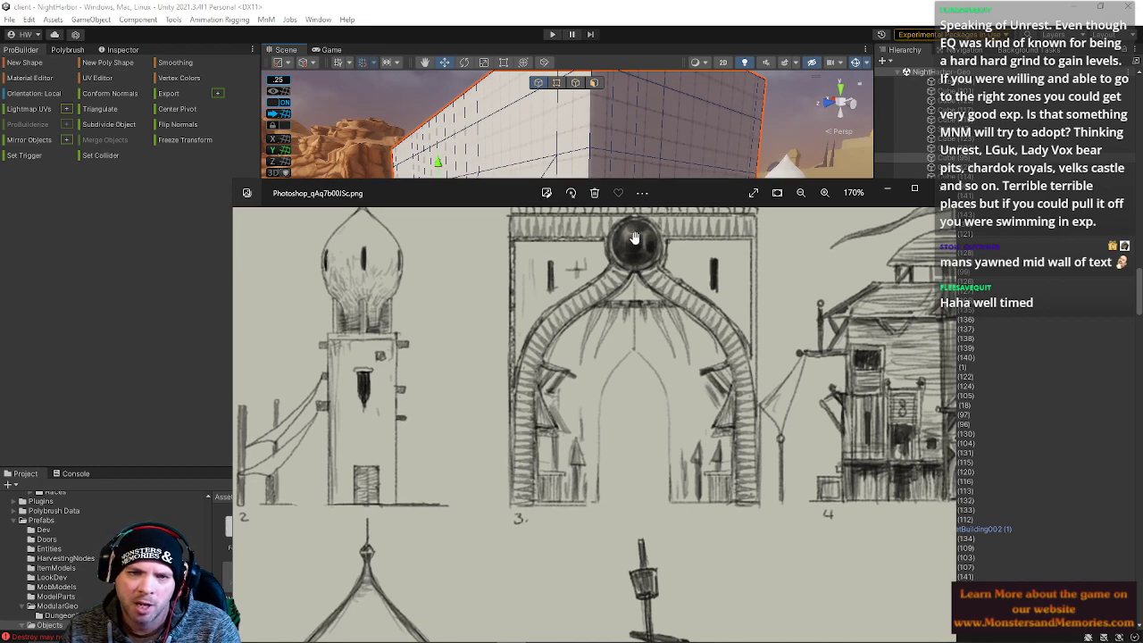
pyautogui.moveTo(514, 201); pyautogui.dragTo(816, 248)
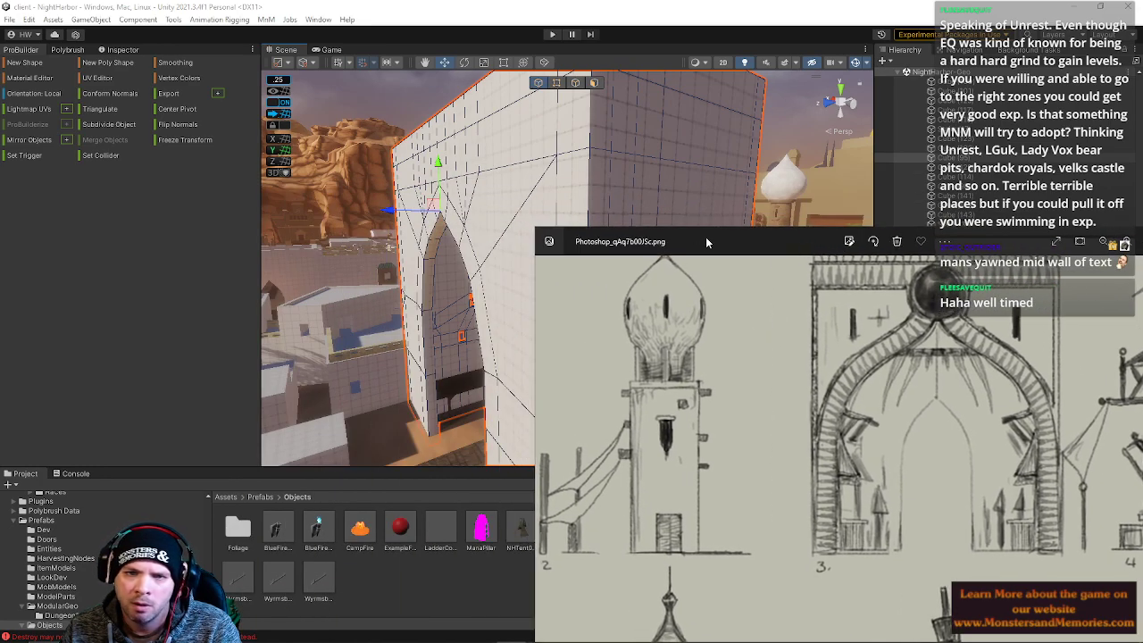
pyautogui.moveTo(704, 238); pyautogui.dragTo(1142, 159)
pyautogui.moveTo(554, 231); pyautogui.dragTo(645, 132, button='right')
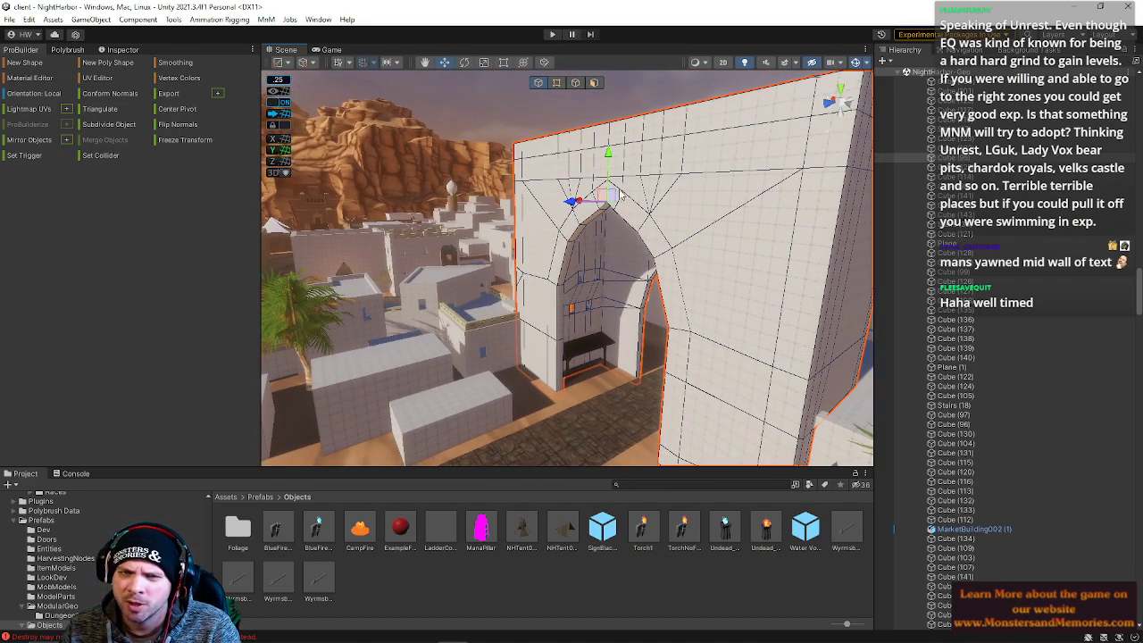
pyautogui.moveTo(619, 194); pyautogui.dragTo(577, 194, button='right')
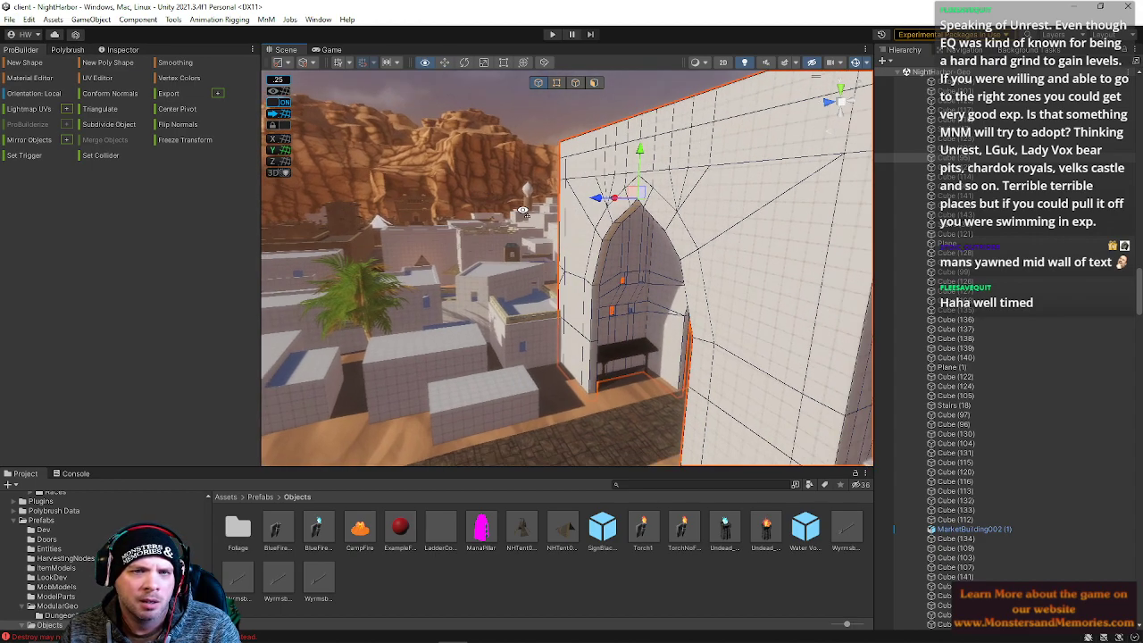
pyautogui.click(9, 18)
pyautogui.moveTo(39, 63)
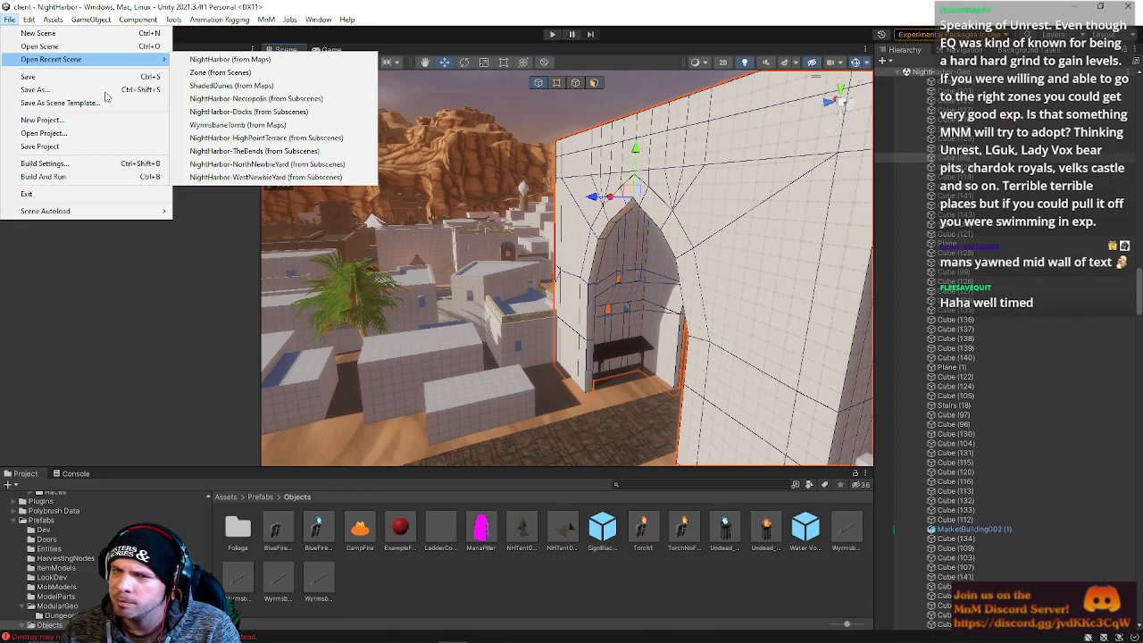
pyautogui.click(747, 170)
# Move a vertical edge of the front wall beside the arch peak, together with its top cross edge, outward from the centre line.
pyautogui.moveTo(592, 186); pyautogui.dragTo(467, 117, button='right')
pyautogui.click(575, 82)
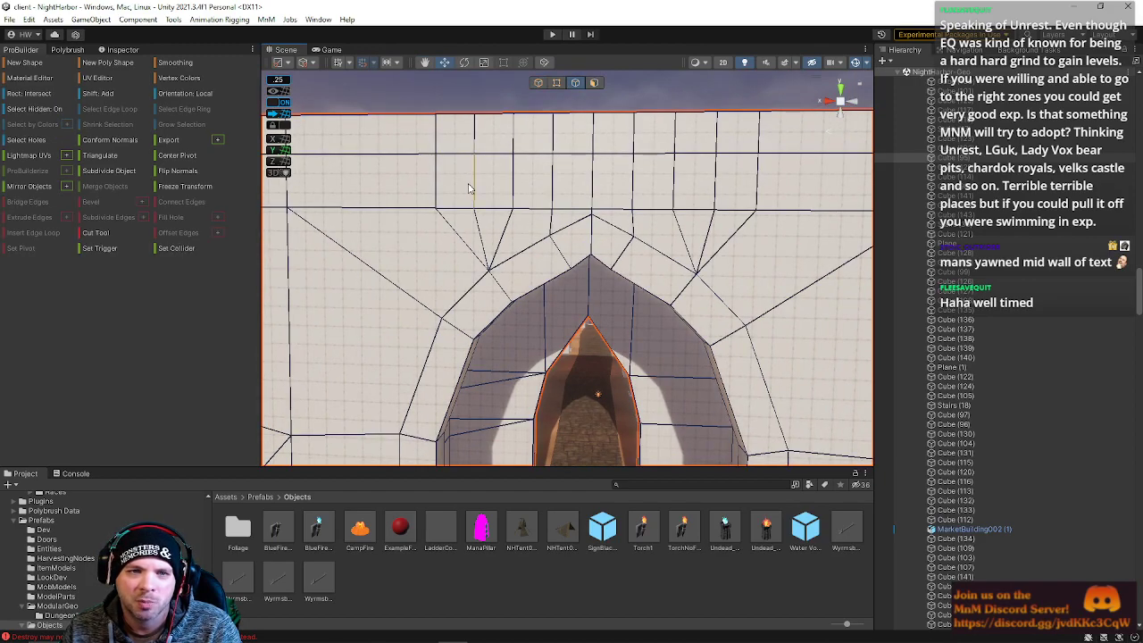
pyautogui.click(470, 189)
pyautogui.moveTo(471, 185); pyautogui.dragTo(484, 247, button='right')
pyautogui.press('s')
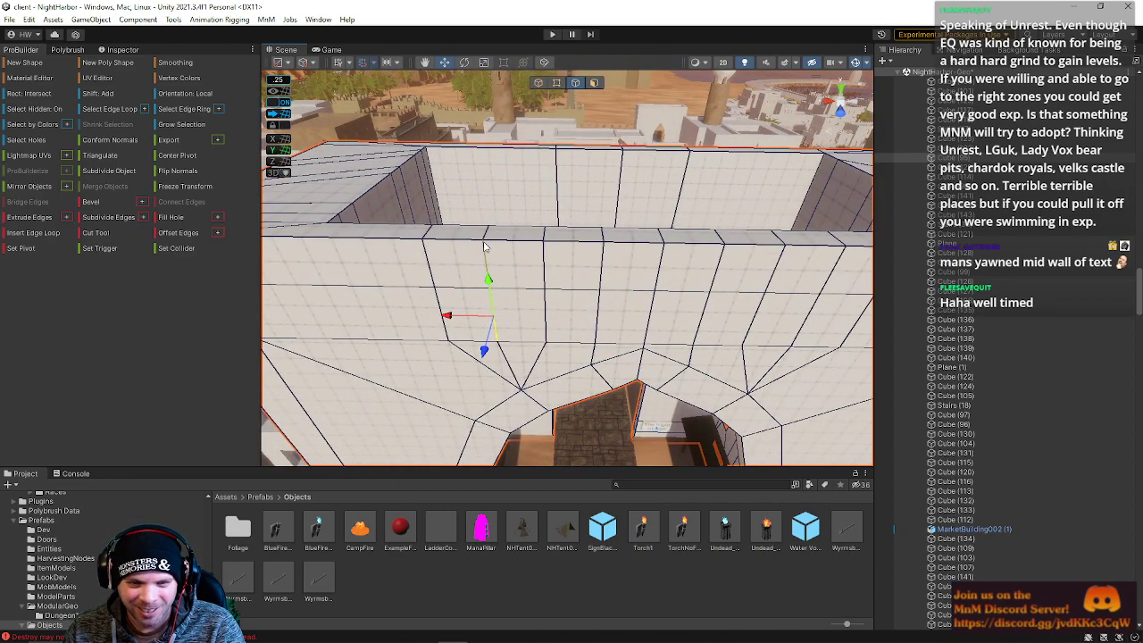
pyautogui.click(553, 313)
pyautogui.keyDown('shift'); pyautogui.click(550, 239); pyautogui.keyUp('shift')
pyautogui.moveTo(550, 240); pyautogui.dragTo(506, 284, button='right')
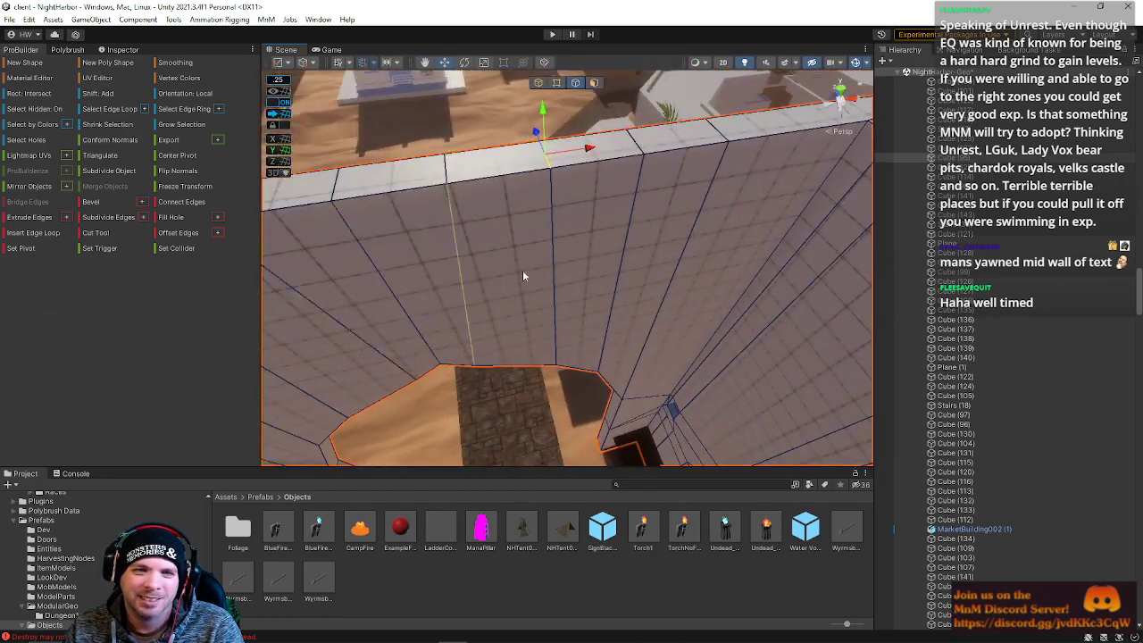
pyautogui.moveTo(587, 152); pyautogui.dragTo(638, 149)
# Move the matching vertical edge and its top cross edge on the other side of the arch peak outward to narrow that strip.
pyautogui.moveTo(572, 179); pyautogui.dragTo(727, 131, button='right')
pyautogui.click(595, 82)
pyautogui.moveTo(607, 116); pyautogui.dragTo(630, 223, button='right')
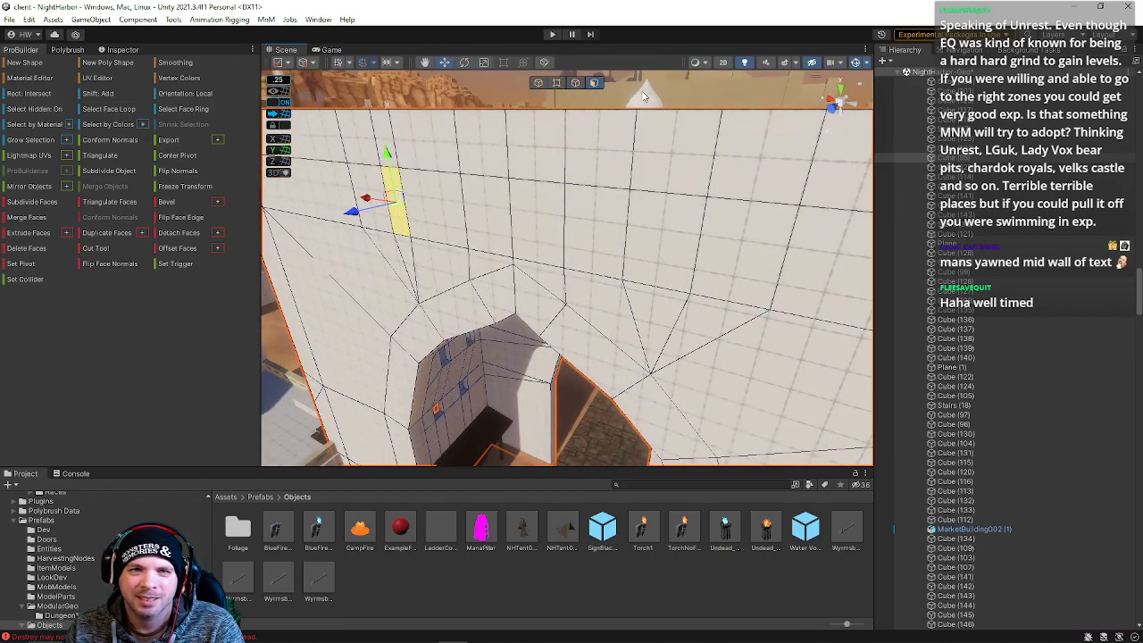
pyautogui.click(575, 82)
pyautogui.click(632, 160)
pyautogui.moveTo(632, 160); pyautogui.dragTo(633, 216, button='right')
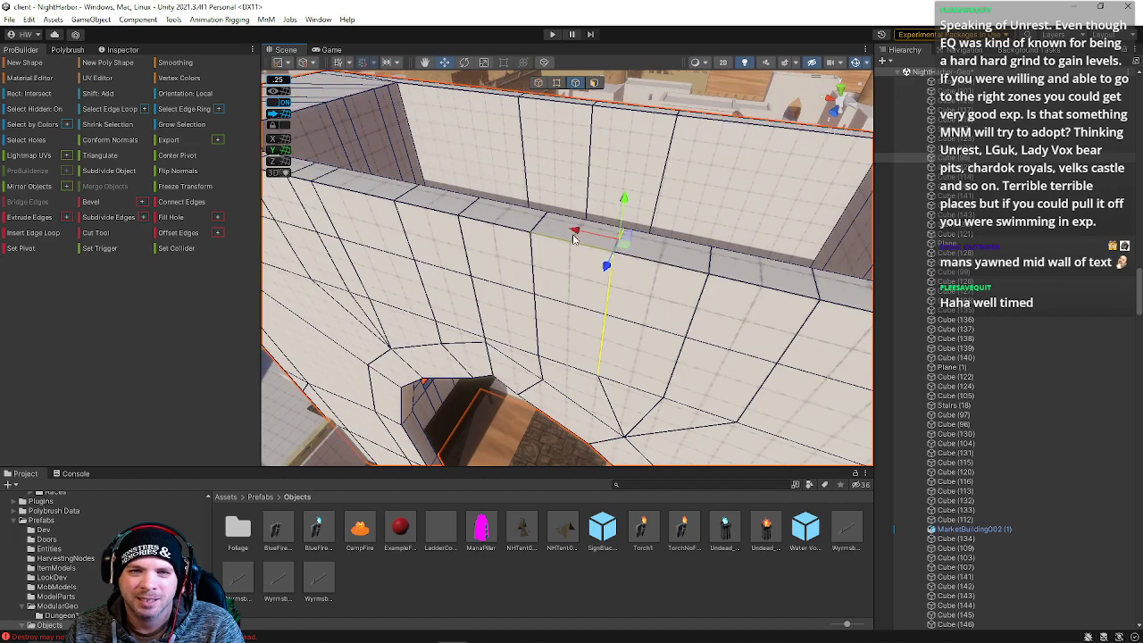
pyautogui.moveTo(607, 250); pyautogui.dragTo(615, 257)
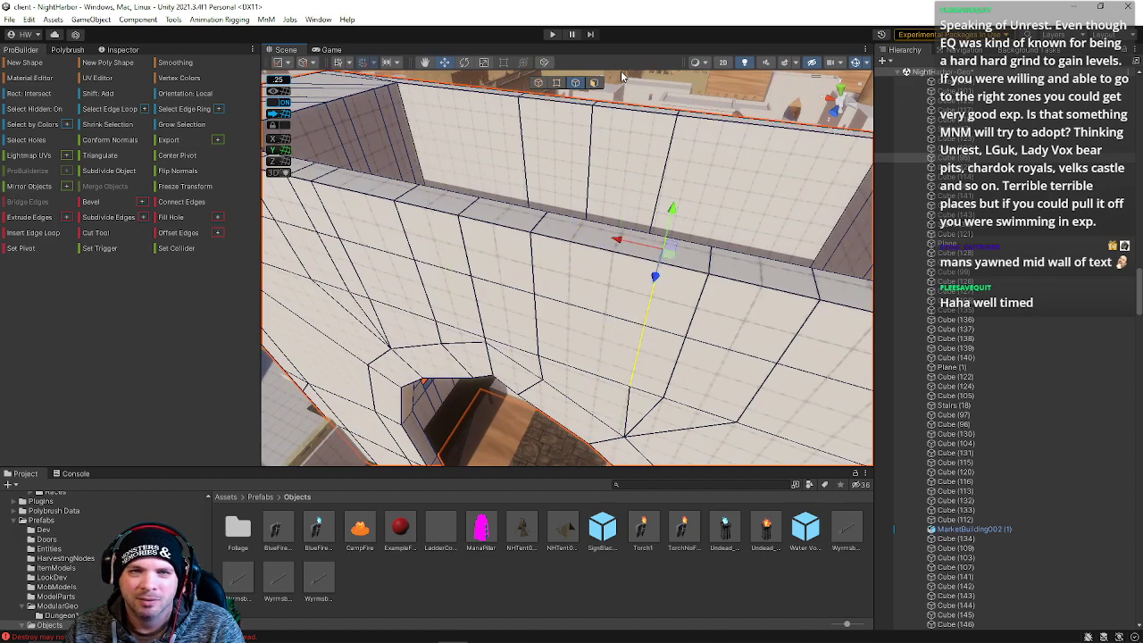
# Extrude one narrow face on each side above the arch inward through the wall and delete both end faces to open window slits.
pyautogui.click(594, 83)
pyautogui.click(657, 357)
pyautogui.keyDown('shift'); pyautogui.click(356, 279); pyautogui.keyUp('shift')
pyautogui.keyDown('shift'); pyautogui.moveTo(306, 305); pyautogui.dragTo(331, 290); pyautogui.keyUp('shift')
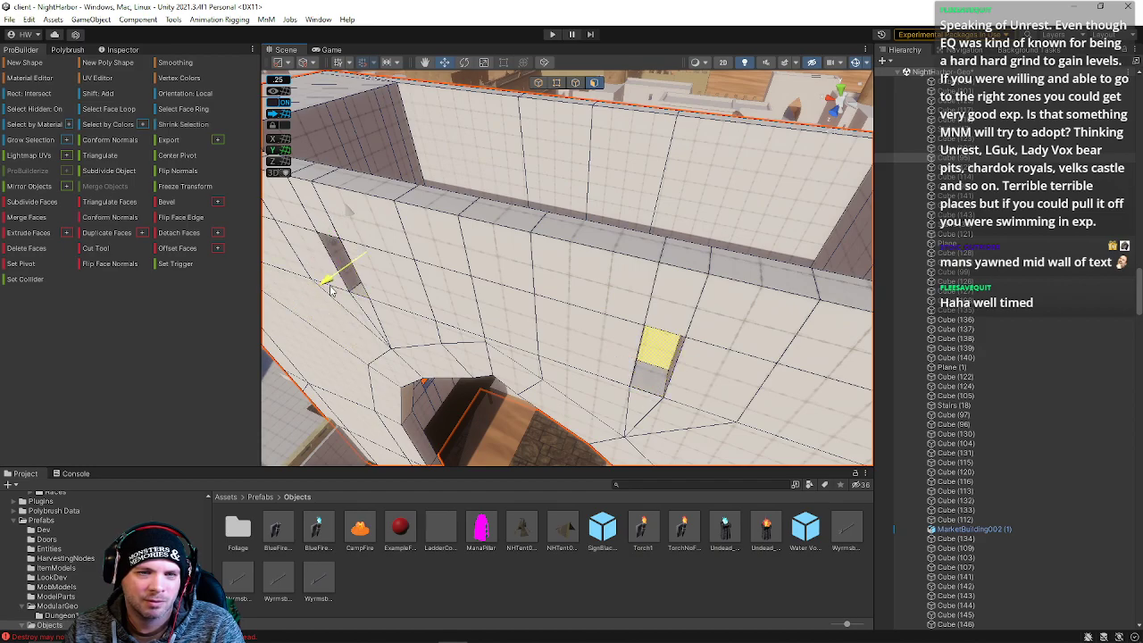
pyautogui.moveTo(520, 280); pyautogui.dragTo(289, 228, button='right')
pyautogui.moveTo(536, 193); pyautogui.dragTo(537, 193)
pyautogui.moveTo(529, 192); pyautogui.dragTo(311, 225, button='right')
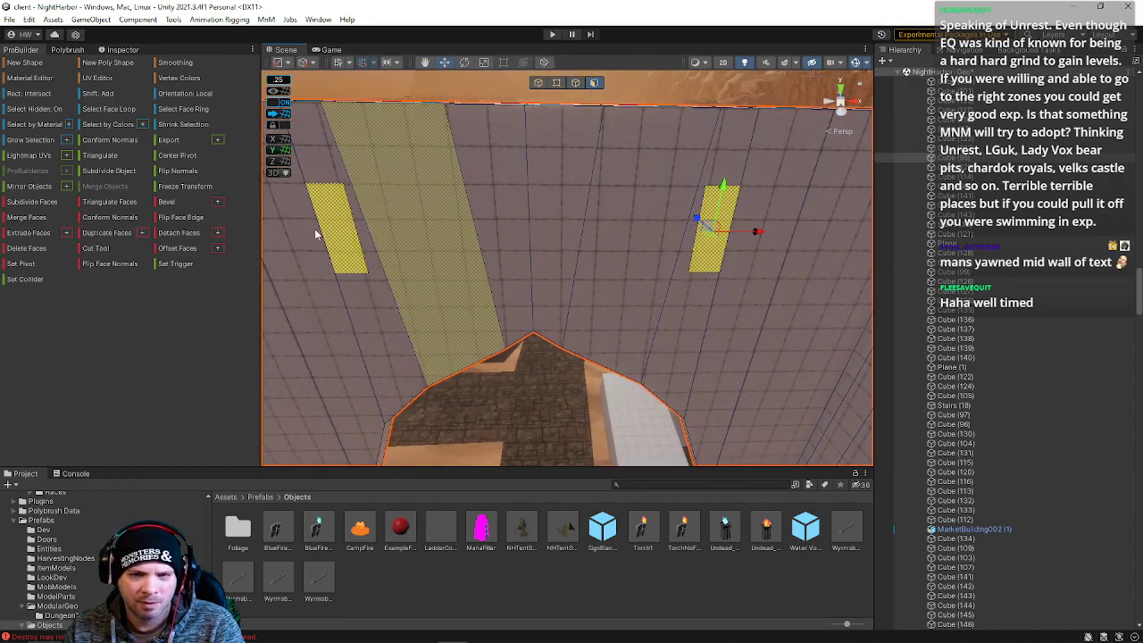
pyautogui.press('BackSpace')
# Delete the inner wall faces above the arch, including the strips behind the two window slits.
pyautogui.click(680, 322)
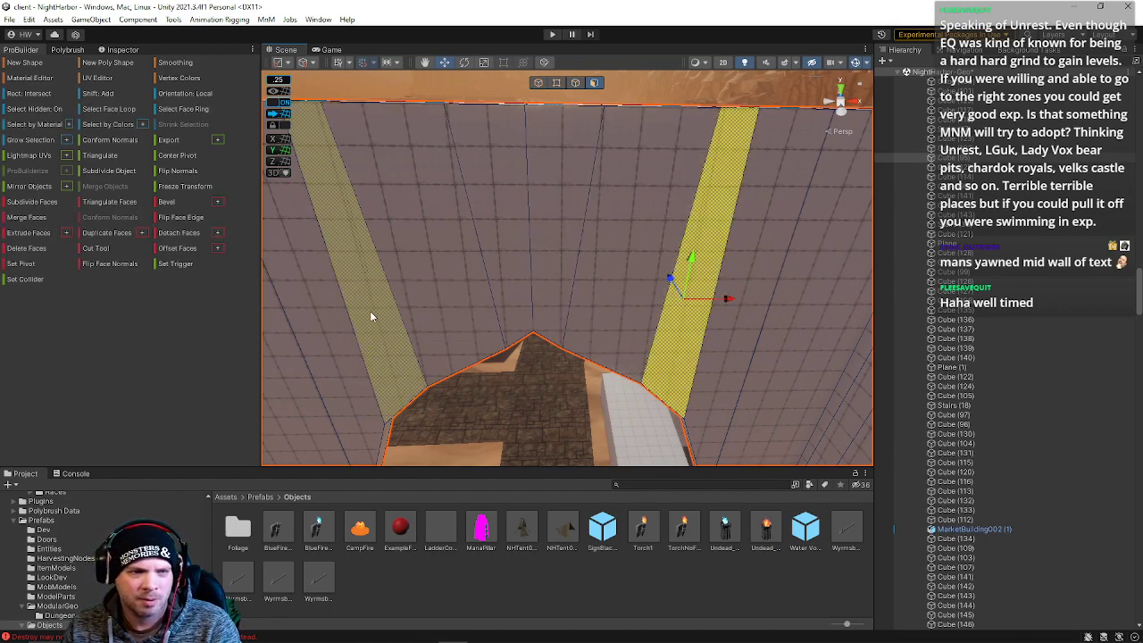
pyautogui.keyDown('shift'); pyautogui.click(439, 317); pyautogui.keyUp('shift')
pyautogui.press('BackSpace')
pyautogui.click(479, 312)
pyautogui.keyDown('shift'); pyautogui.click(546, 256); pyautogui.keyUp('shift')
pyautogui.keyDown('shift'); pyautogui.click(519, 253); pyautogui.keyUp('shift')
pyautogui.keyDown('shift'); pyautogui.click(655, 258); pyautogui.keyUp('shift')
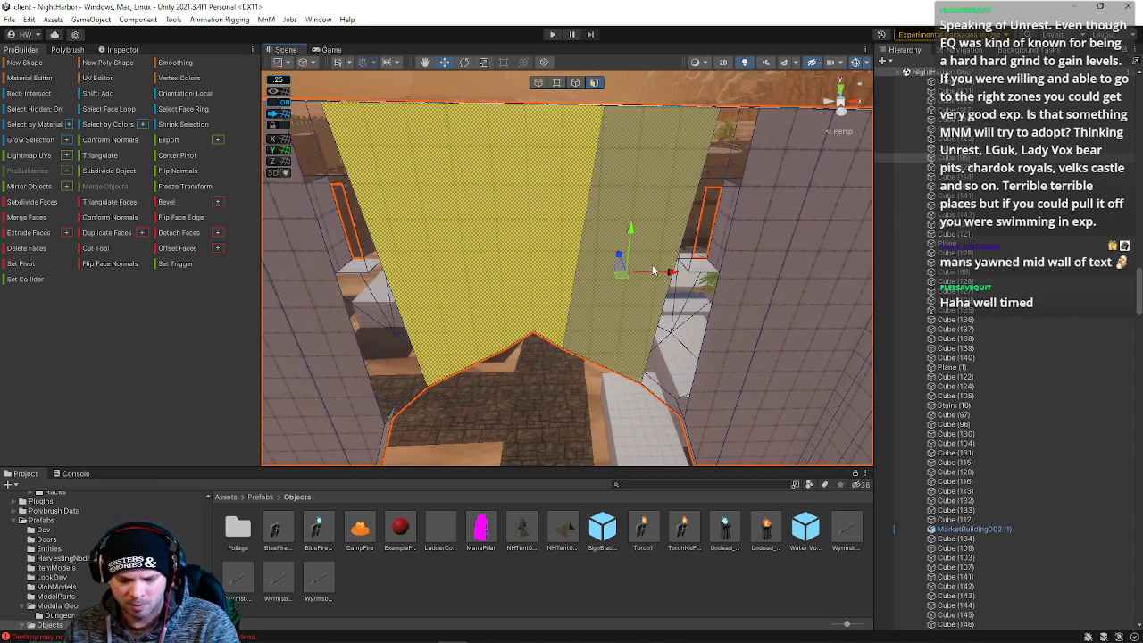
pyautogui.press('BackSpace')
# Bridge the facing vertical edges of the two window slits to form a horizontal strip across the inner wall.
pyautogui.click(573, 83)
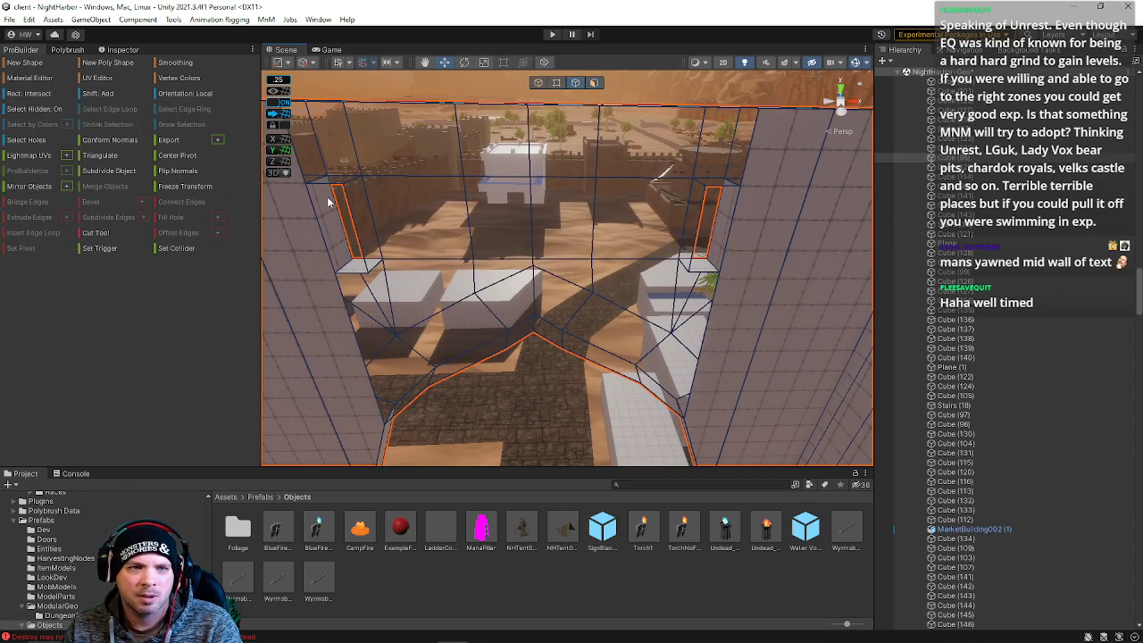
pyautogui.click(353, 229)
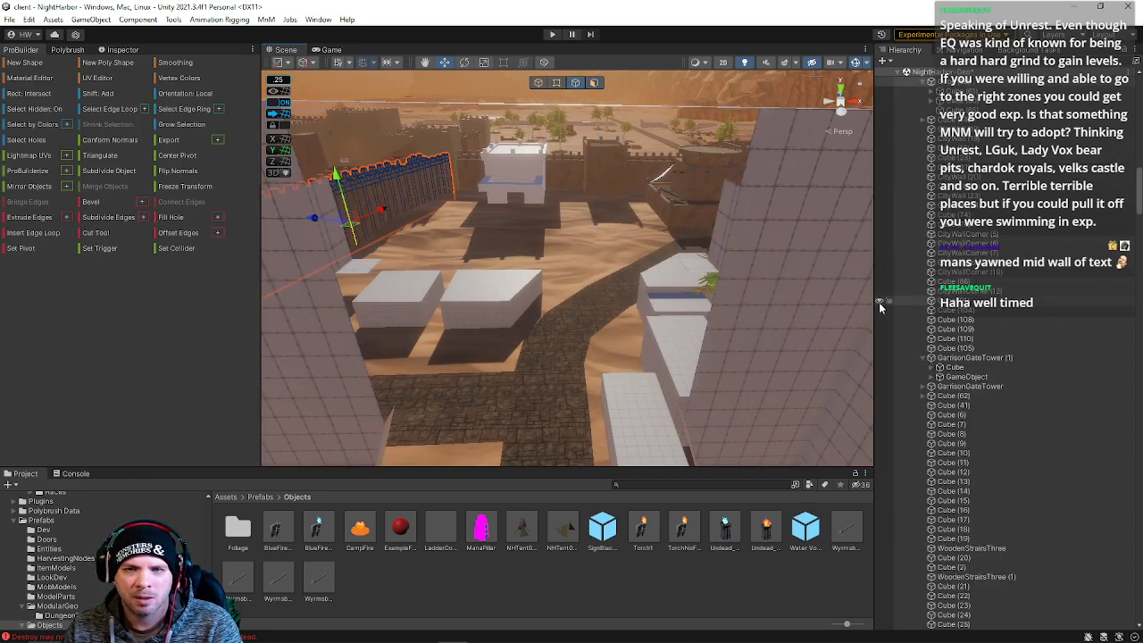
pyautogui.click(798, 301)
pyautogui.moveTo(798, 300); pyautogui.dragTo(594, 149, button='right')
pyautogui.click(594, 150)
pyautogui.keyDown('shift'); pyautogui.click(462, 244); pyautogui.keyUp('shift')
pyautogui.hotkey('alt', 'b')
# Divide the strip between the window slits with vertical edges at its centre and on either side of it.
pyautogui.moveTo(435, 264); pyautogui.dragTo(593, 258, button='right')
pyautogui.click(593, 253)
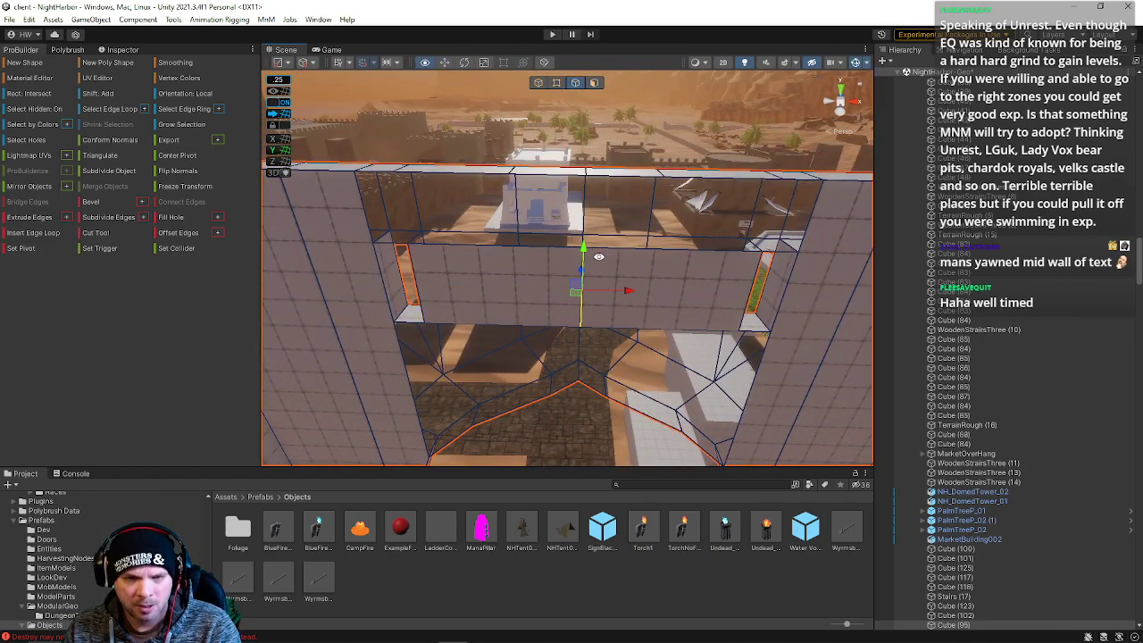
pyautogui.click(536, 244)
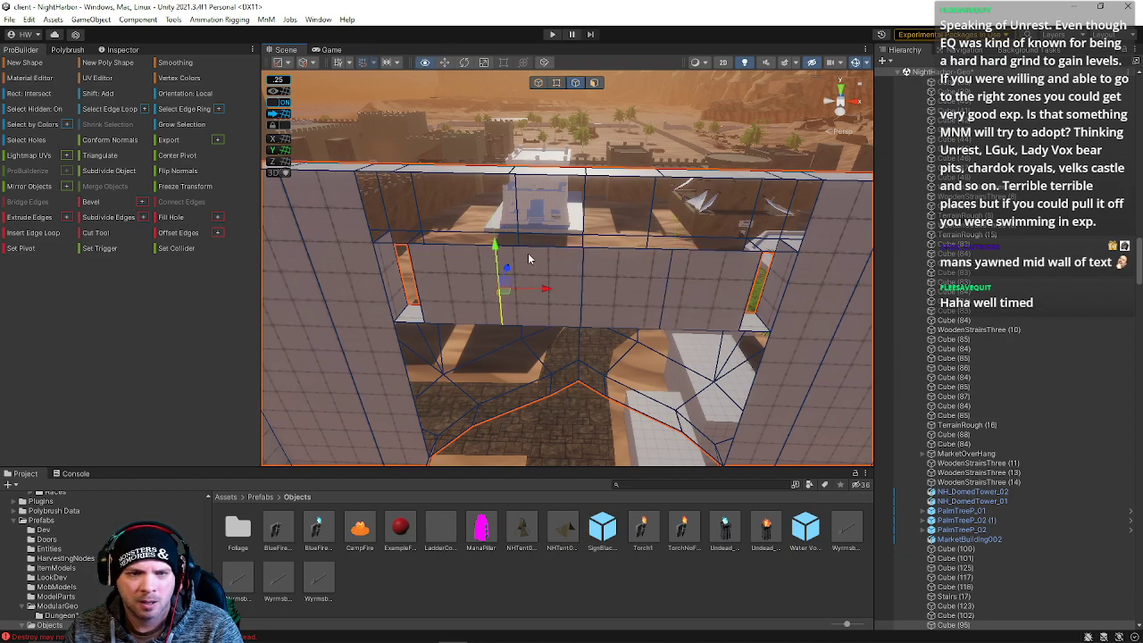
pyautogui.click(554, 177)
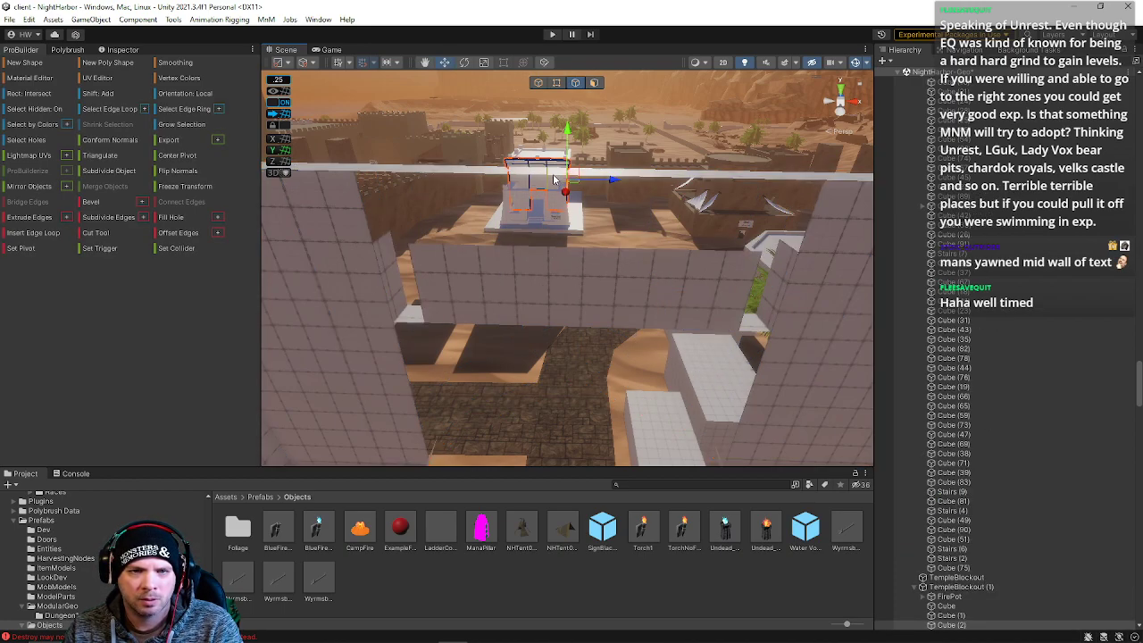
pyautogui.moveTo(460, 272); pyautogui.dragTo(462, 289, button='right')
pyautogui.moveTo(480, 161); pyautogui.dragTo(482, 168, button='right')
pyautogui.click(483, 168)
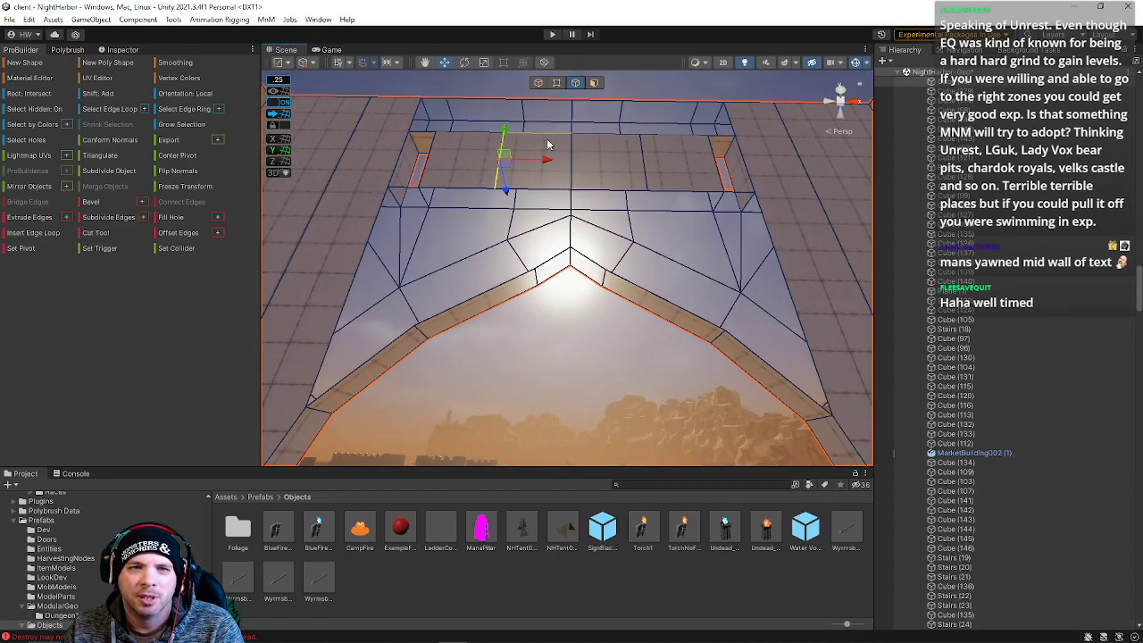
# Bridge the strip's two central segments up to the wall's top edge and down to the arch peak.
pyautogui.click(549, 101)
pyautogui.moveTo(549, 102); pyautogui.dragTo(592, 101)
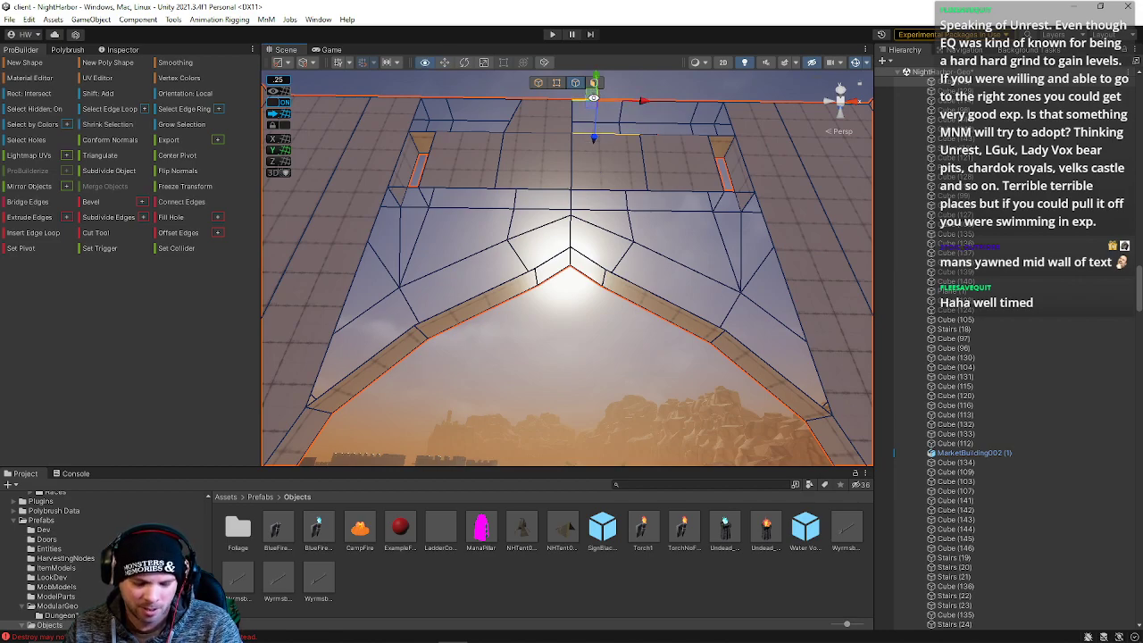
pyautogui.click(591, 189)
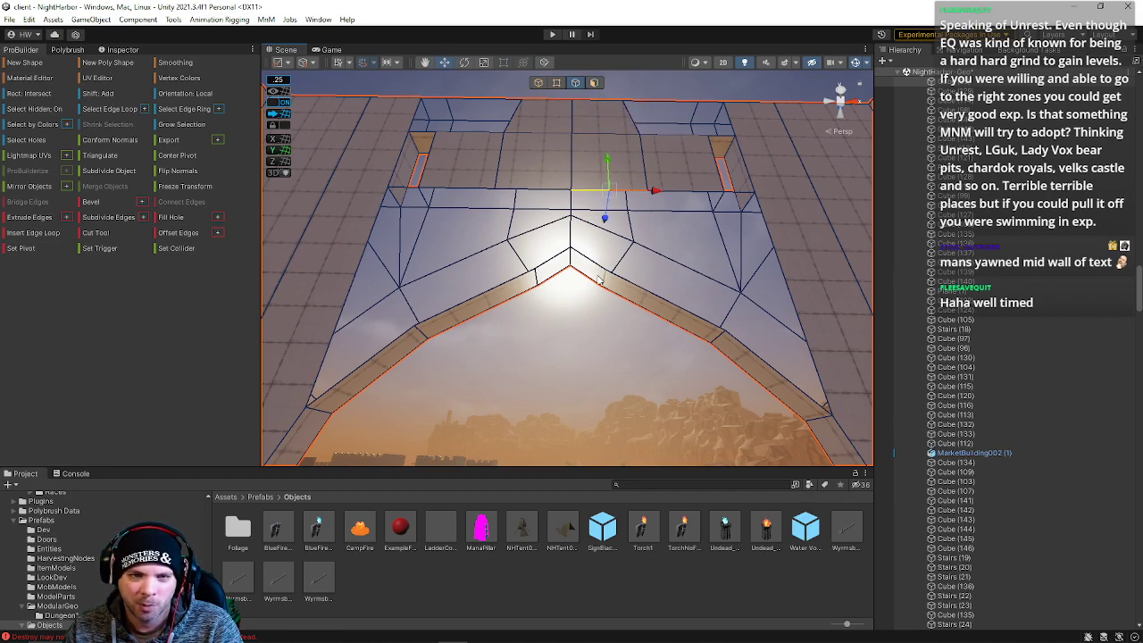
pyautogui.keyDown('shift'); pyautogui.click(589, 261); pyautogui.keyUp('shift')
pyautogui.hotkey('alt', 'b')
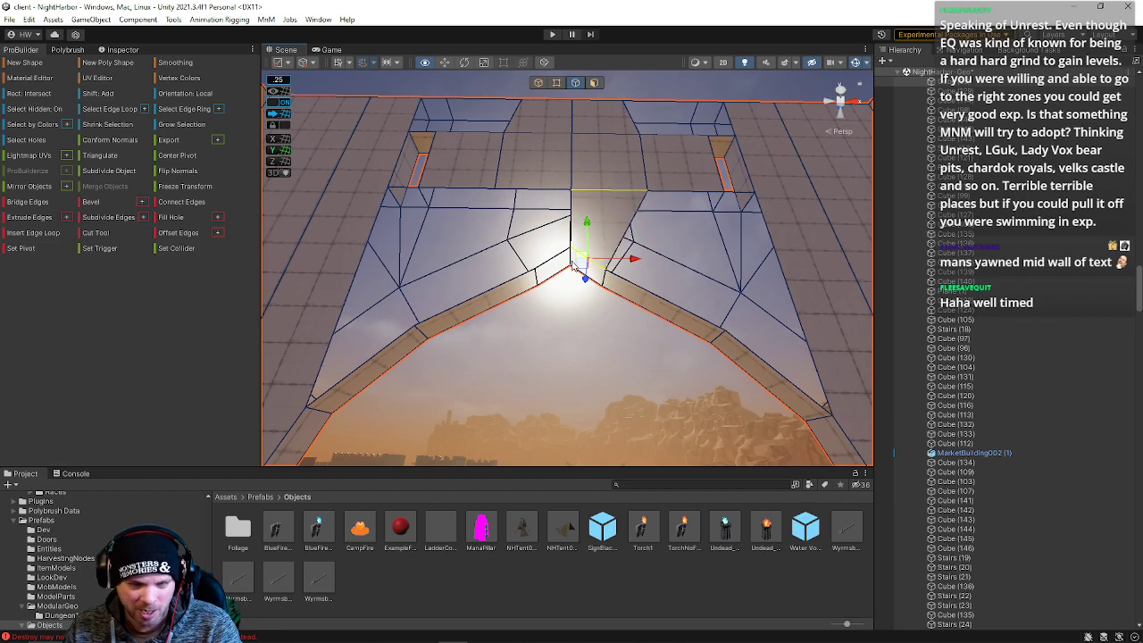
pyautogui.click(554, 262)
pyautogui.keyDown('shift'); pyautogui.click(539, 182); pyautogui.keyUp('shift')
pyautogui.hotkey('alt', 'b')
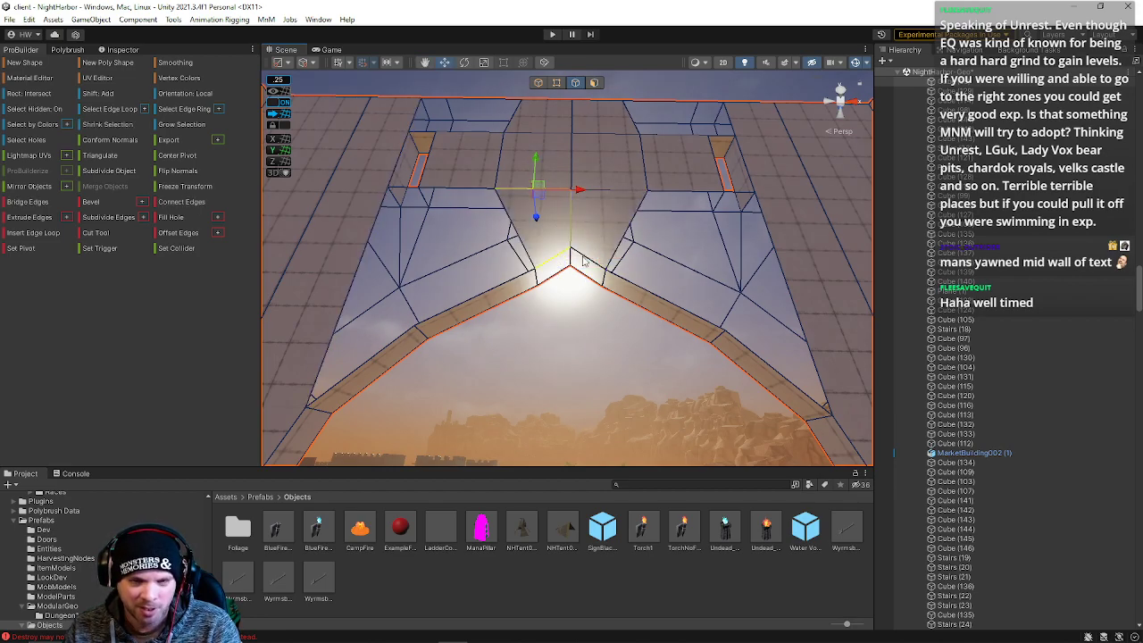
# Bridge the strip's outer segments on both sides up to the wall's top edge and down to the sloping arch edges.
pyautogui.click(674, 146)
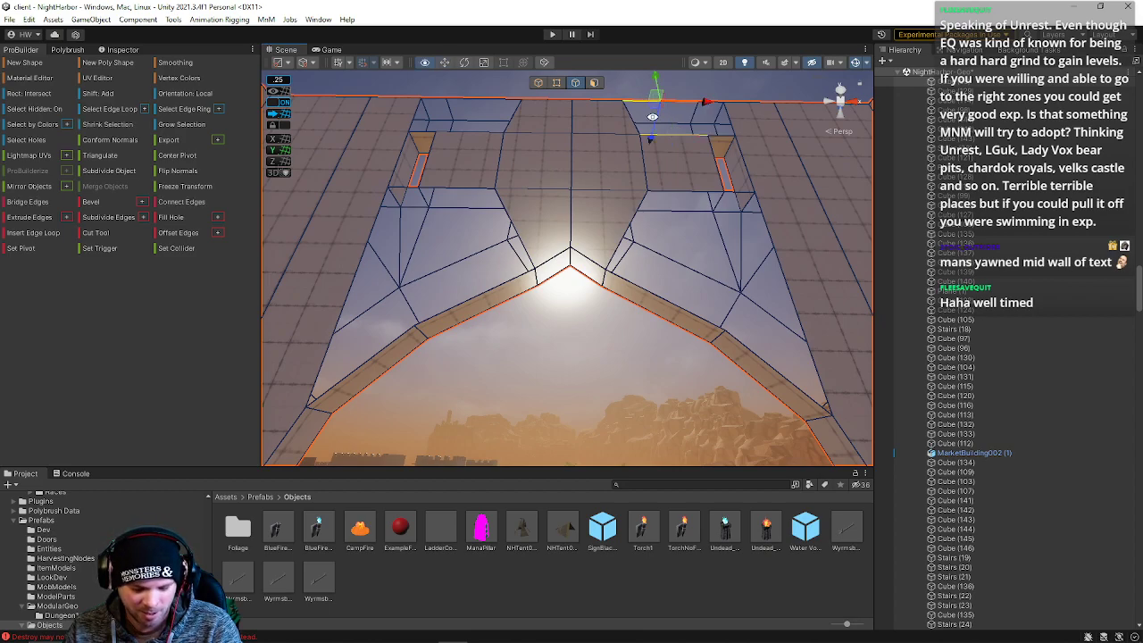
pyautogui.click(675, 188)
pyautogui.keyDown('shift'); pyautogui.click(655, 309); pyautogui.keyUp('shift')
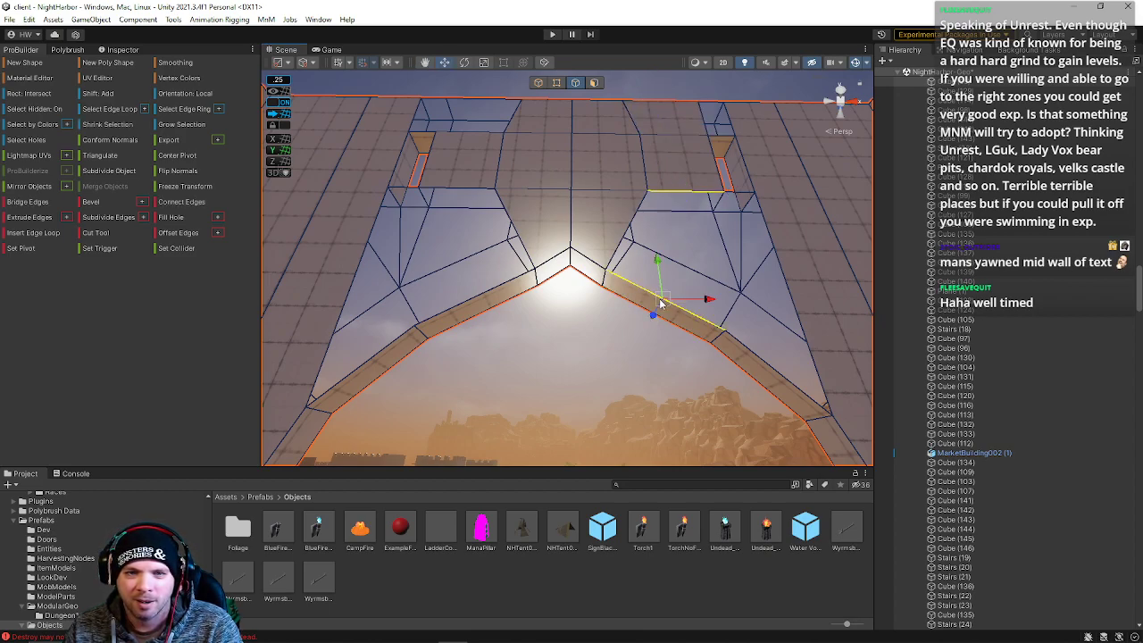
pyautogui.click(473, 306)
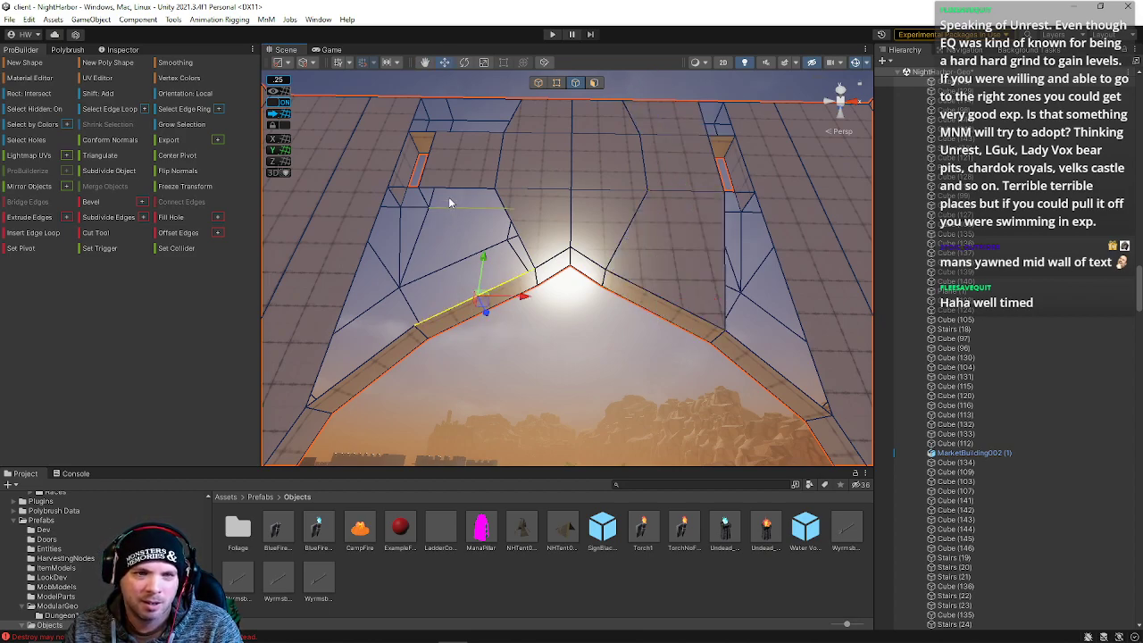
pyautogui.keyDown('shift'); pyautogui.click(452, 189); pyautogui.keyUp('shift')
pyautogui.click(485, 137)
pyautogui.click(492, 105)
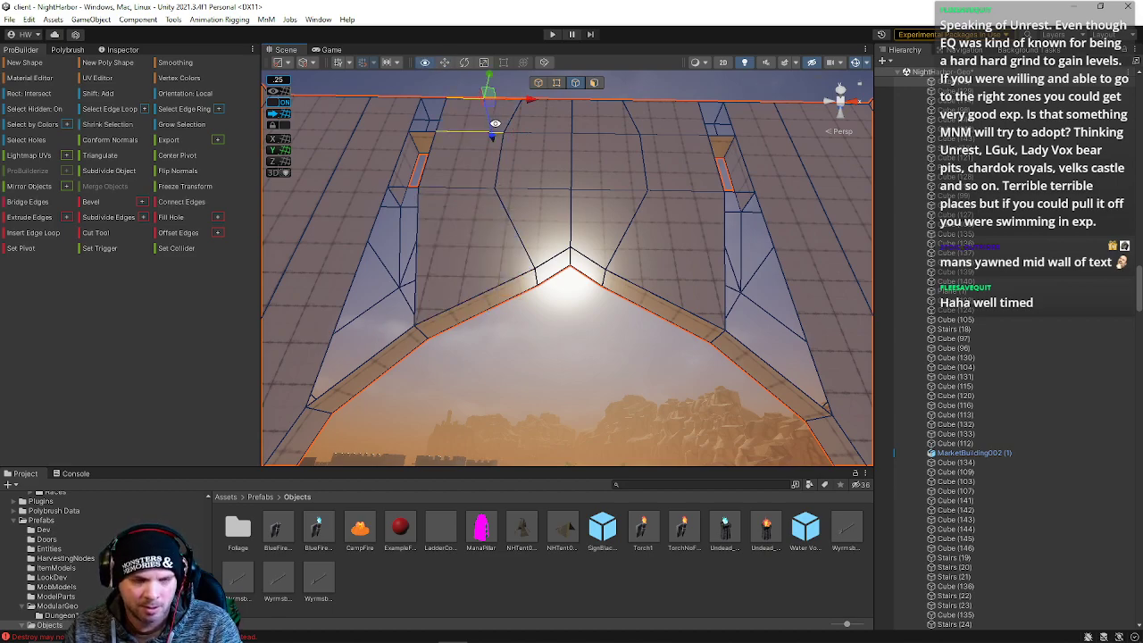
# Delete the leftover face in the inner wall above the arch.
pyautogui.moveTo(432, 117); pyautogui.dragTo(543, 78, button='right')
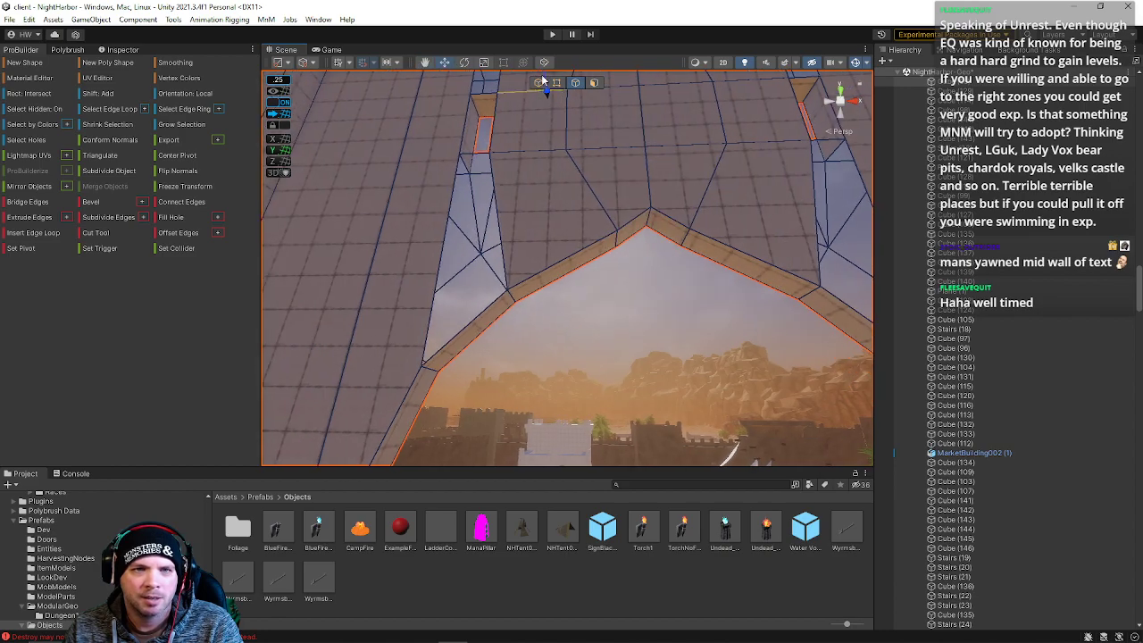
pyautogui.click(595, 83)
pyautogui.moveTo(459, 252); pyautogui.dragTo(543, 235, button='right')
pyautogui.click(663, 259)
pyautogui.press('BackSpace')
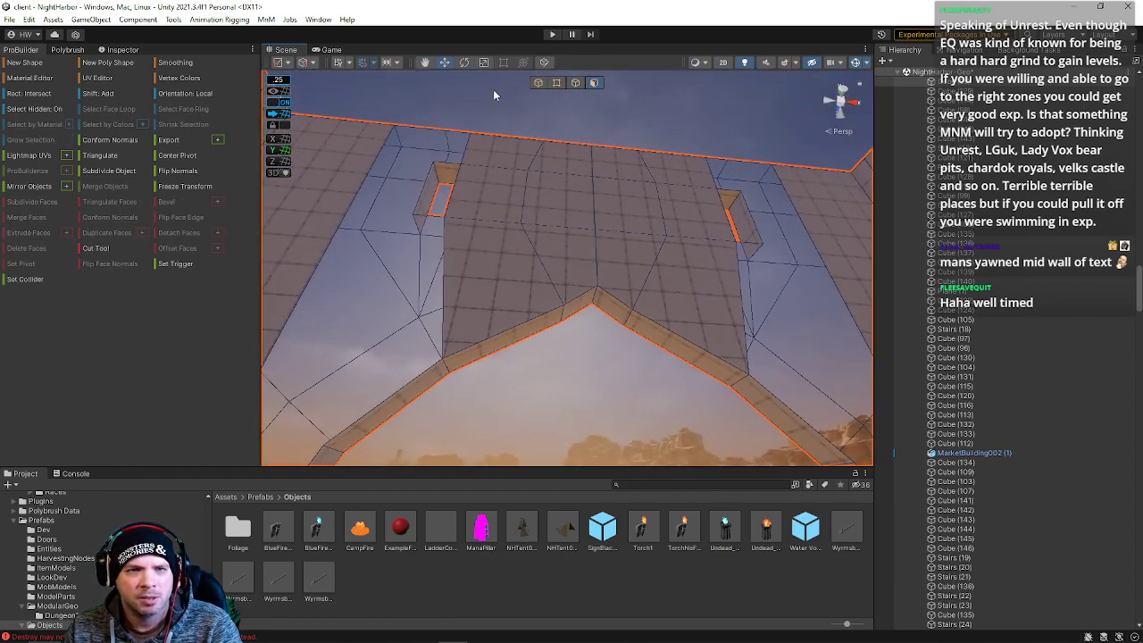
# Bridge the first window slit's top edge to the wall's top edge.
pyautogui.click(575, 84)
pyautogui.click(456, 169)
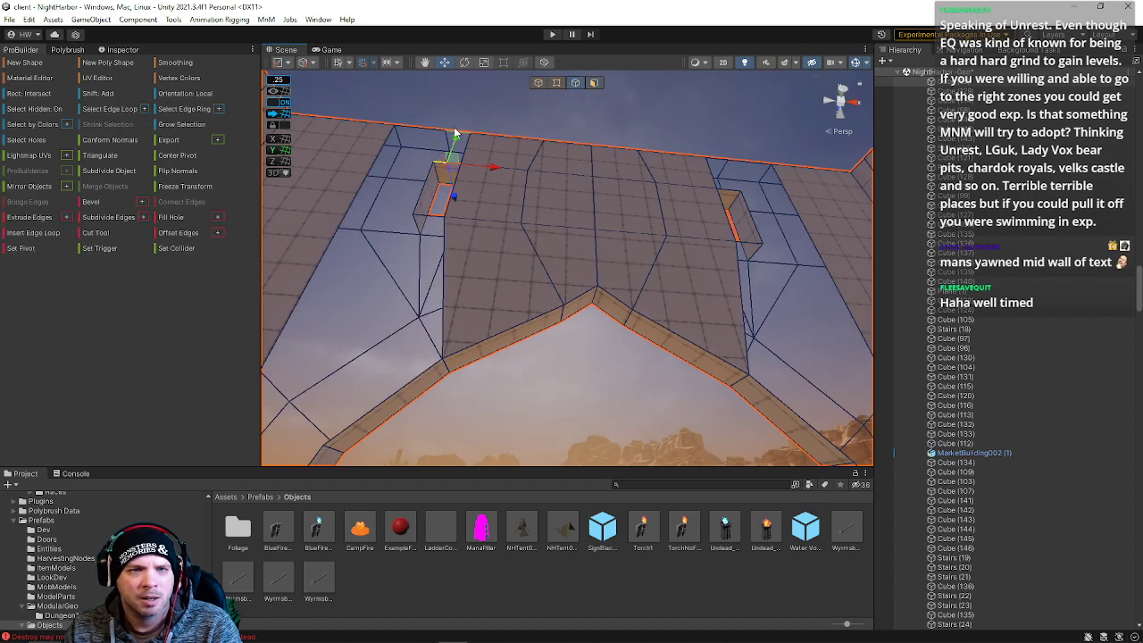
pyautogui.keyDown('shift'); pyautogui.click(455, 133); pyautogui.keyUp('shift')
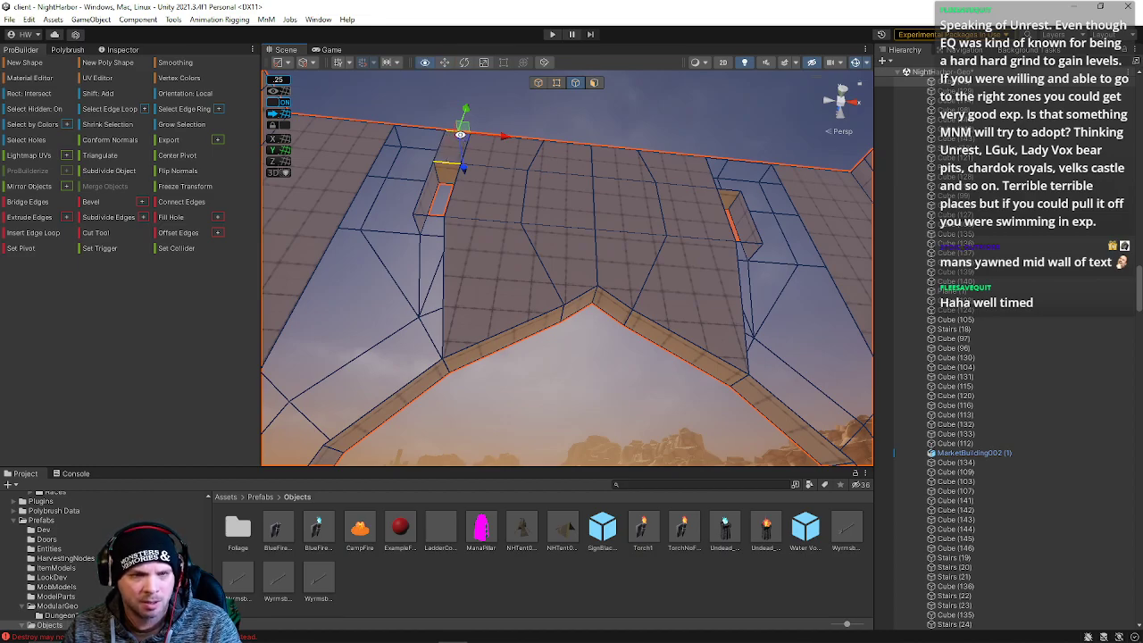
# Move the outer top vertex of the new face above the first slit to the corner of the wall opening.
pyautogui.click(556, 83)
pyautogui.keyDown('alt'); pyautogui.moveTo(415, 134); pyautogui.dragTo(423, 226); pyautogui.keyUp('alt')
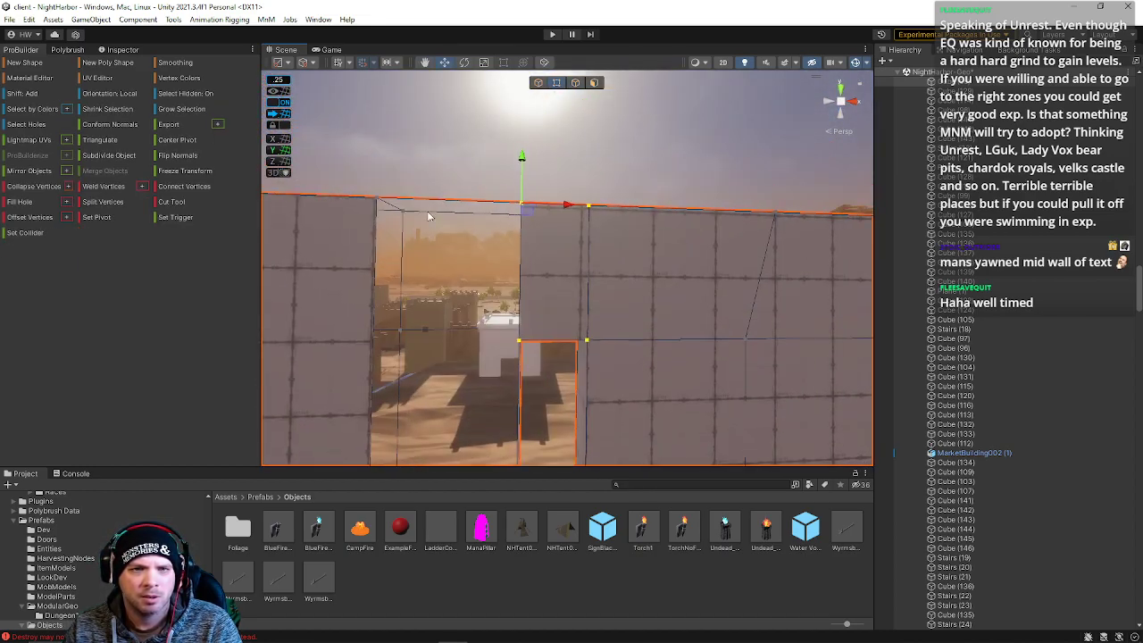
pyautogui.moveTo(568, 215); pyautogui.dragTo(453, 217)
pyautogui.click(387, 209)
pyautogui.moveTo(449, 201); pyautogui.dragTo(508, 235, button='right')
pyautogui.press('e')
# Move the wall-top vertex above the second window slit outward to the corner of its wall opening.
pyautogui.press('q')
pyautogui.moveTo(521, 101); pyautogui.dragTo(573, 164)
pyautogui.press('s')
pyautogui.moveTo(574, 164); pyautogui.dragTo(576, 155, button='right')
pyautogui.moveTo(591, 155); pyautogui.dragTo(683, 175)
pyautogui.moveTo(615, 157); pyautogui.dragTo(653, 167)
pyautogui.moveTo(653, 172); pyautogui.dragTo(588, 94, button='right')
pyautogui.press('q')
# Bridge the second slit's top edge to the widened wall-top edge above it.
pyautogui.click(575, 83)
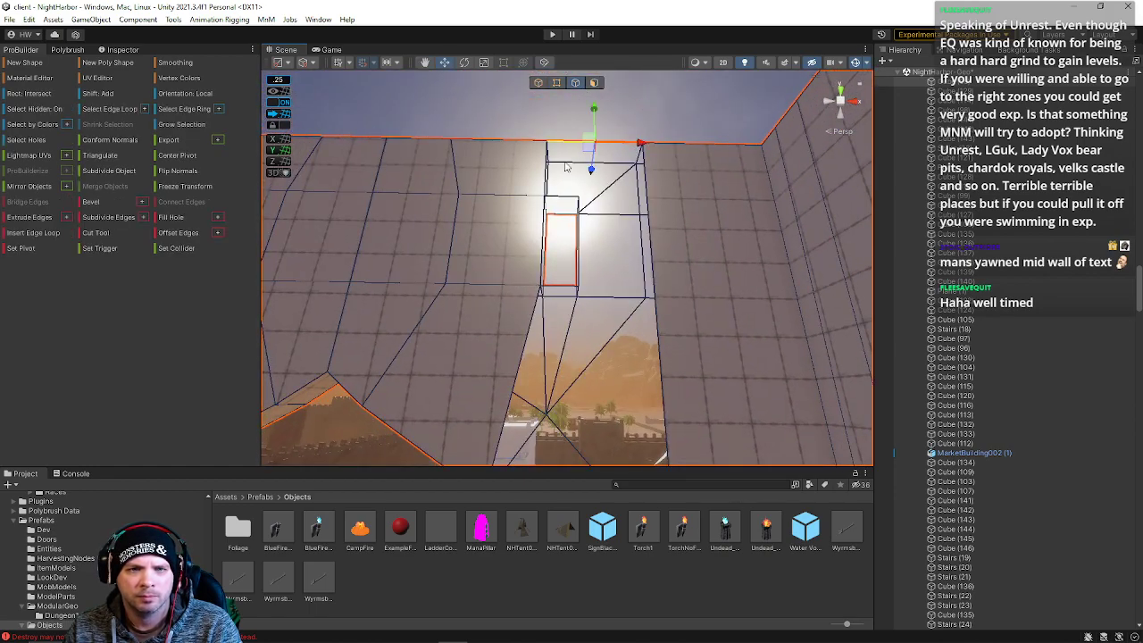
pyautogui.keyDown('shift'); pyautogui.click(560, 195); pyautogui.keyUp('shift')
pyautogui.moveTo(560, 196); pyautogui.dragTo(479, 259, button='right')
pyautogui.click(502, 239)
pyautogui.click(510, 247)
pyautogui.keyDown('shift'); pyautogui.click(530, 104); pyautogui.keyUp('shift')
pyautogui.moveTo(555, 204); pyautogui.dragTo(591, 225, button='right')
pyautogui.click(590, 226)
pyautogui.moveTo(528, 190); pyautogui.dragTo(614, 183, button='right')
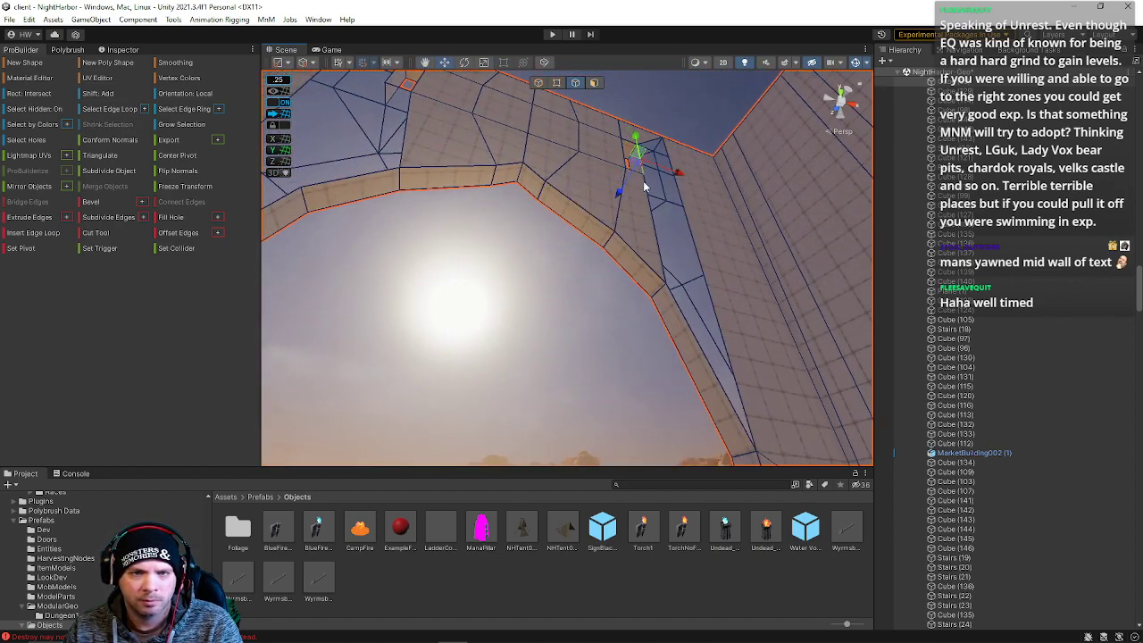
# Fill the openings between the second slit, the wall's side edge and the arch with bridged faces.
pyautogui.click(688, 217)
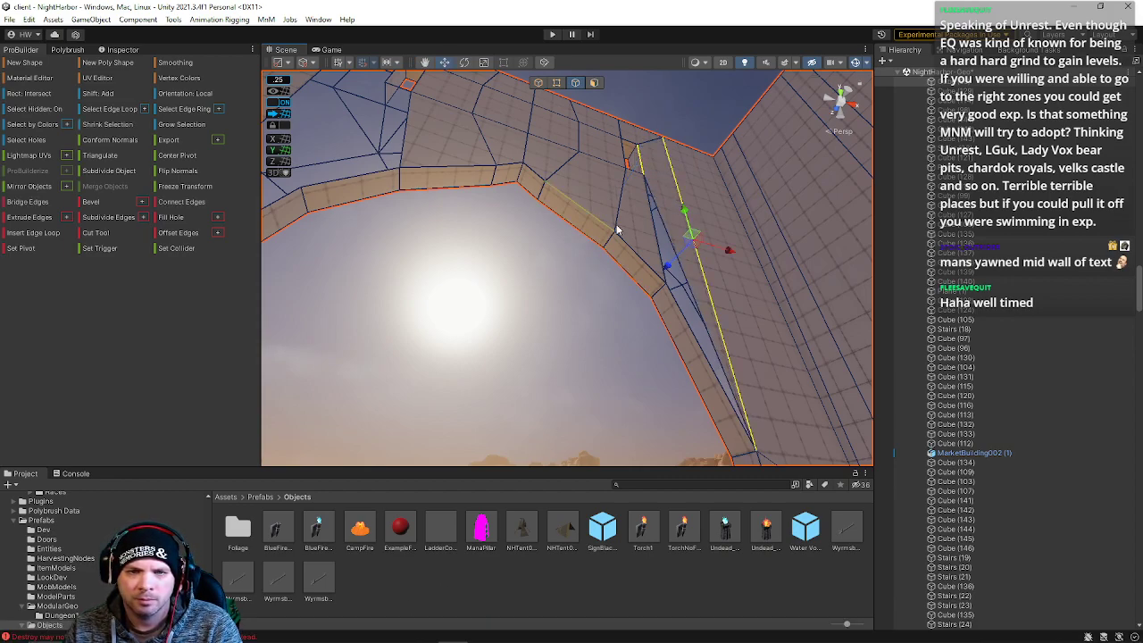
pyautogui.click(685, 320)
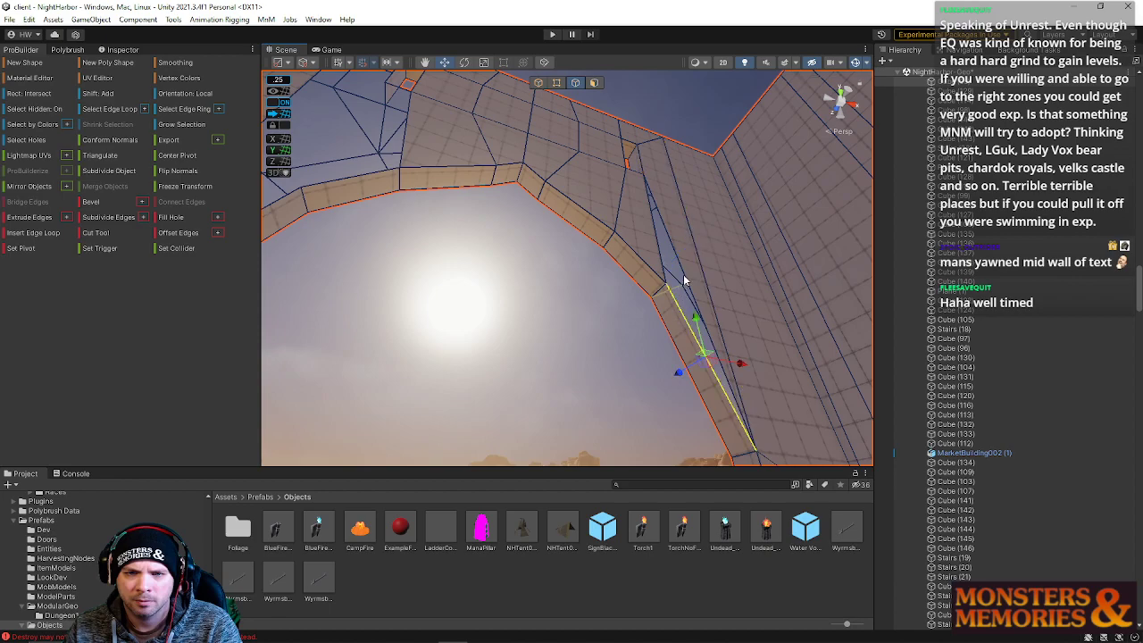
pyautogui.keyDown('shift'); pyautogui.click(684, 267); pyautogui.keyUp('shift')
pyautogui.hotkey('alt', 'b')
pyautogui.moveTo(683, 264); pyautogui.dragTo(572, 223, button='right')
# Fill the openings beside and below the first slit by bridging its edges to the wall's side edge and the arch.
pyautogui.click(527, 157)
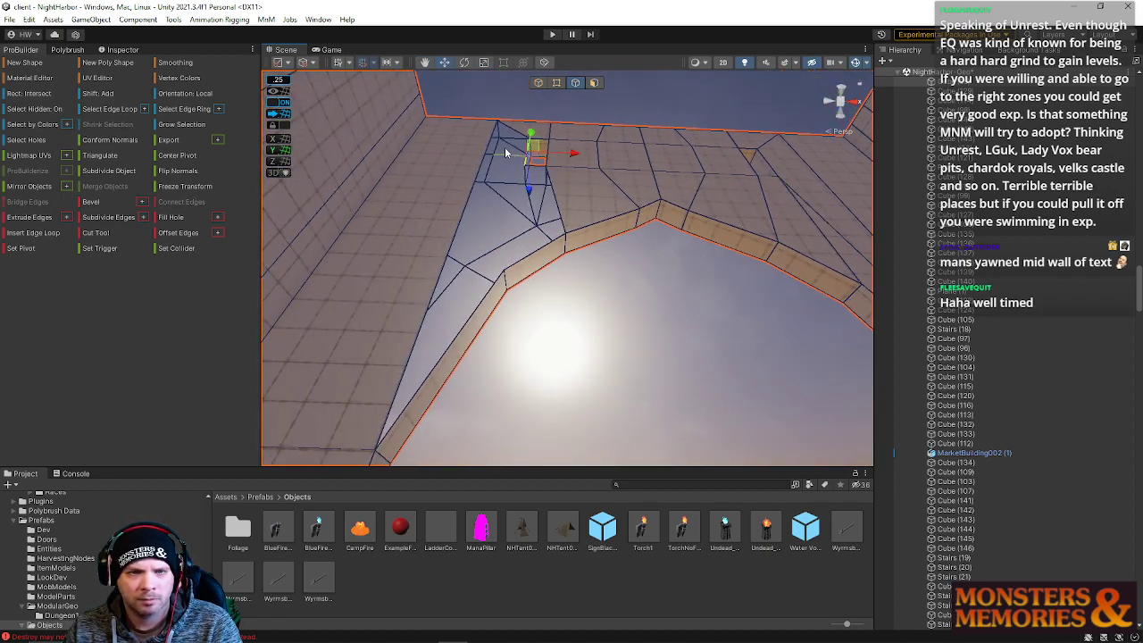
pyautogui.keyDown('shift'); pyautogui.click(480, 150); pyautogui.keyUp('shift')
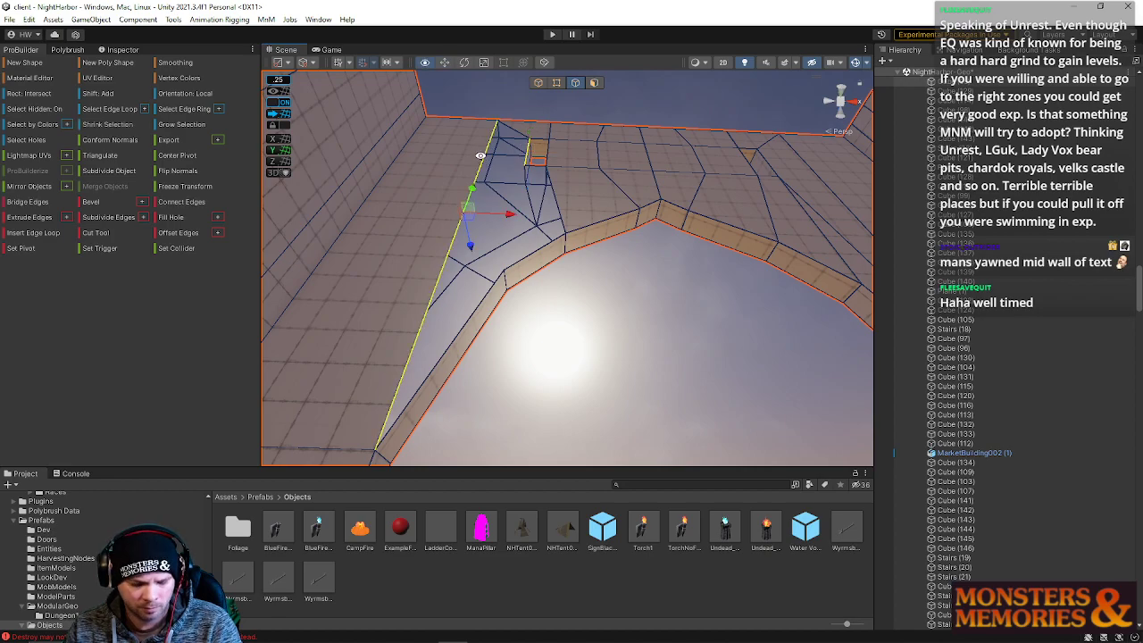
pyautogui.click(534, 253)
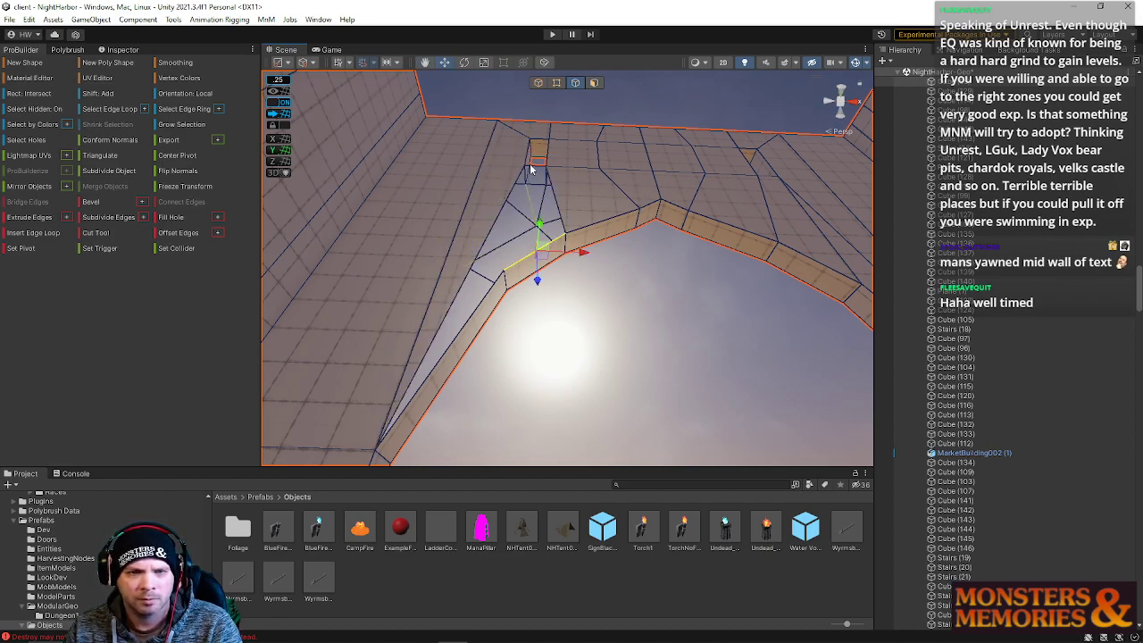
pyautogui.keyDown('shift'); pyautogui.click(534, 166); pyautogui.keyUp('shift')
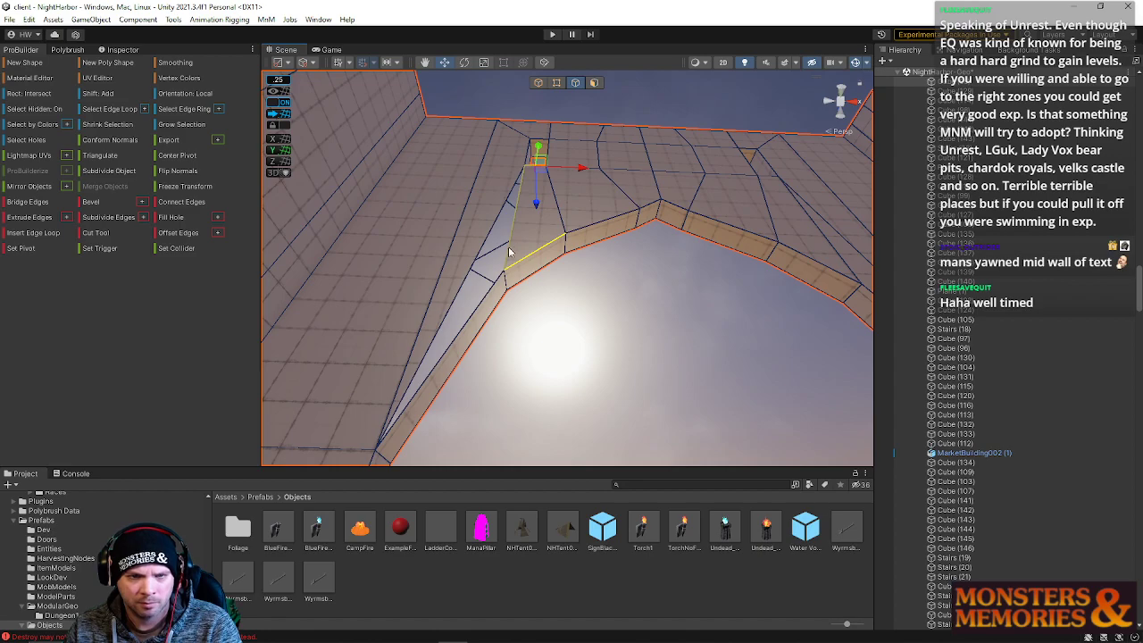
pyautogui.click(457, 283)
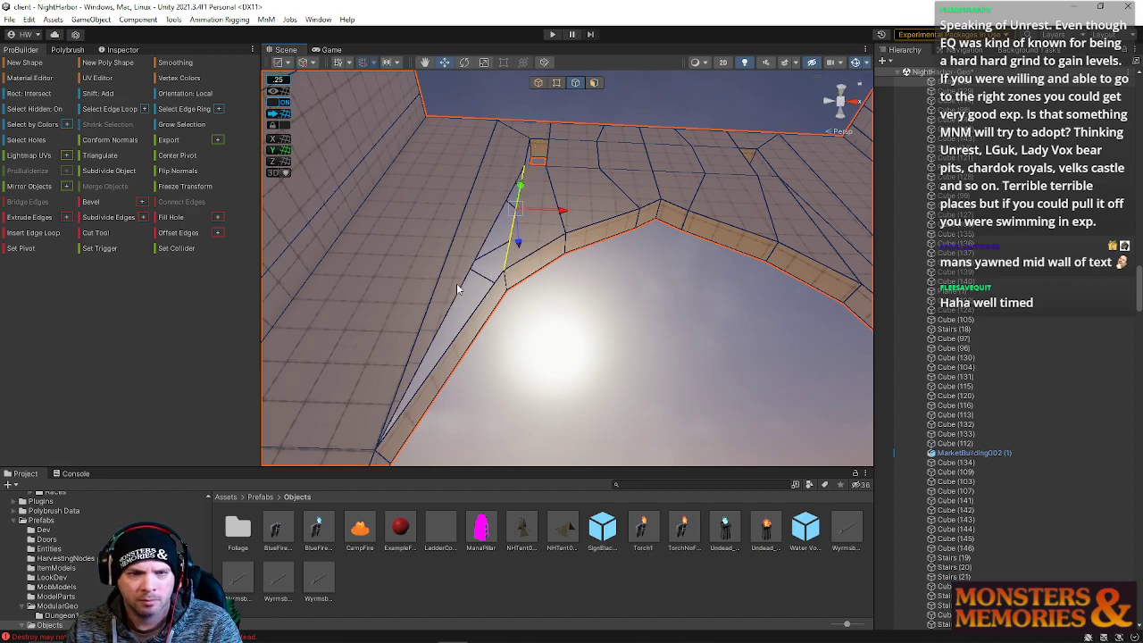
# Examine the gate from the front and compare its arch and window slits with the concept sketch.
pyautogui.press('f')
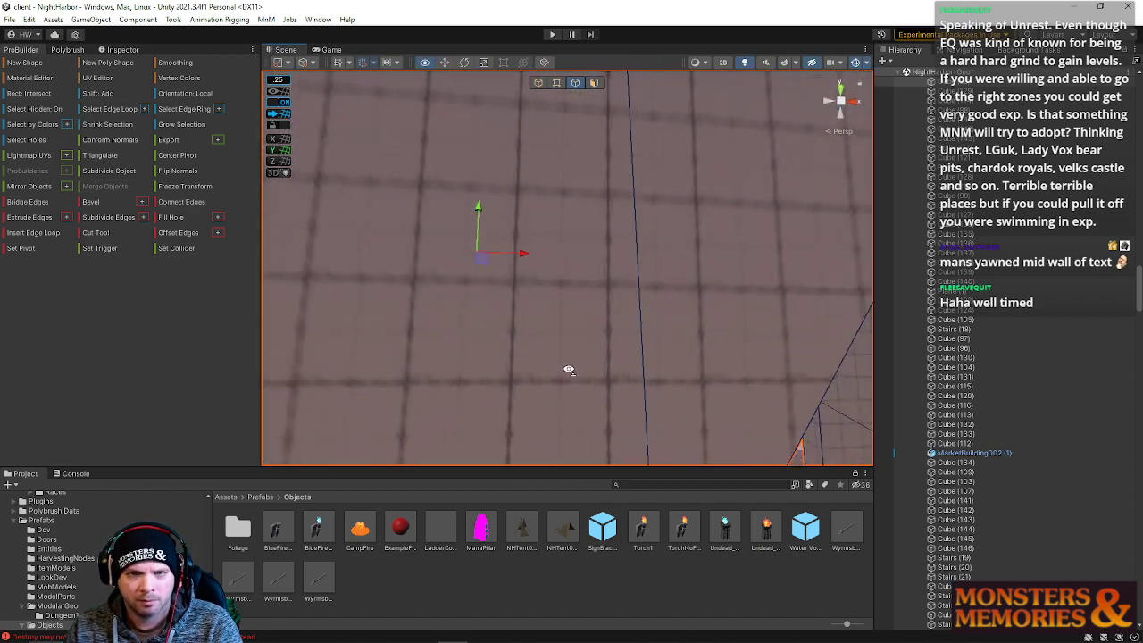
pyautogui.press('s')
pyautogui.moveTo(552, 435); pyautogui.dragTo(1120, 397, button='right')
pyautogui.press('a')
pyautogui.press('f')
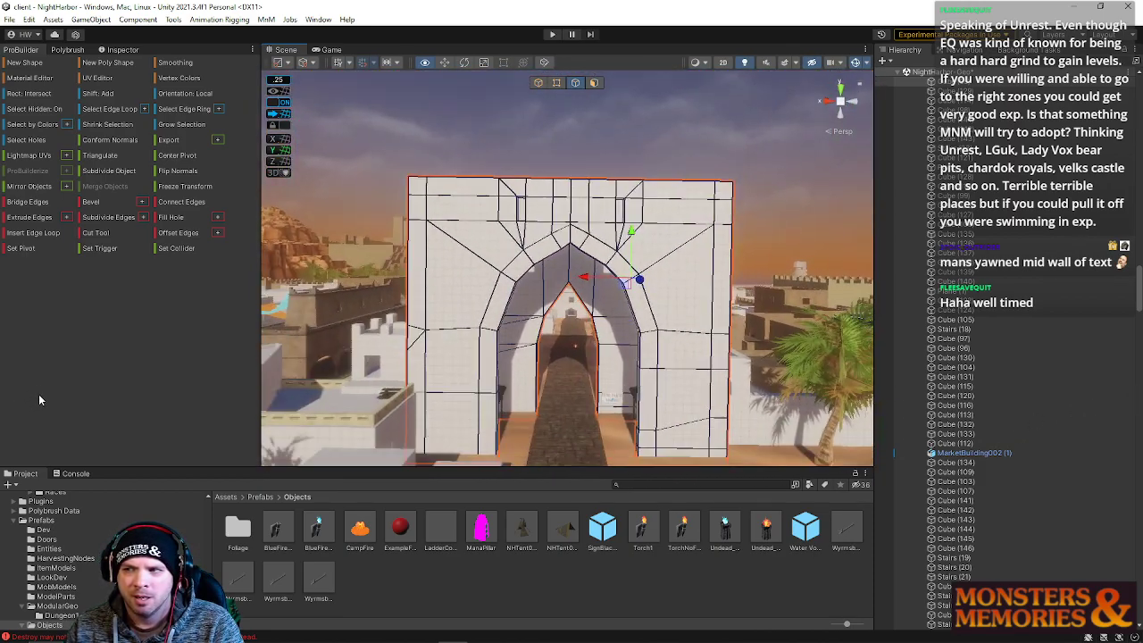
pyautogui.press('q')
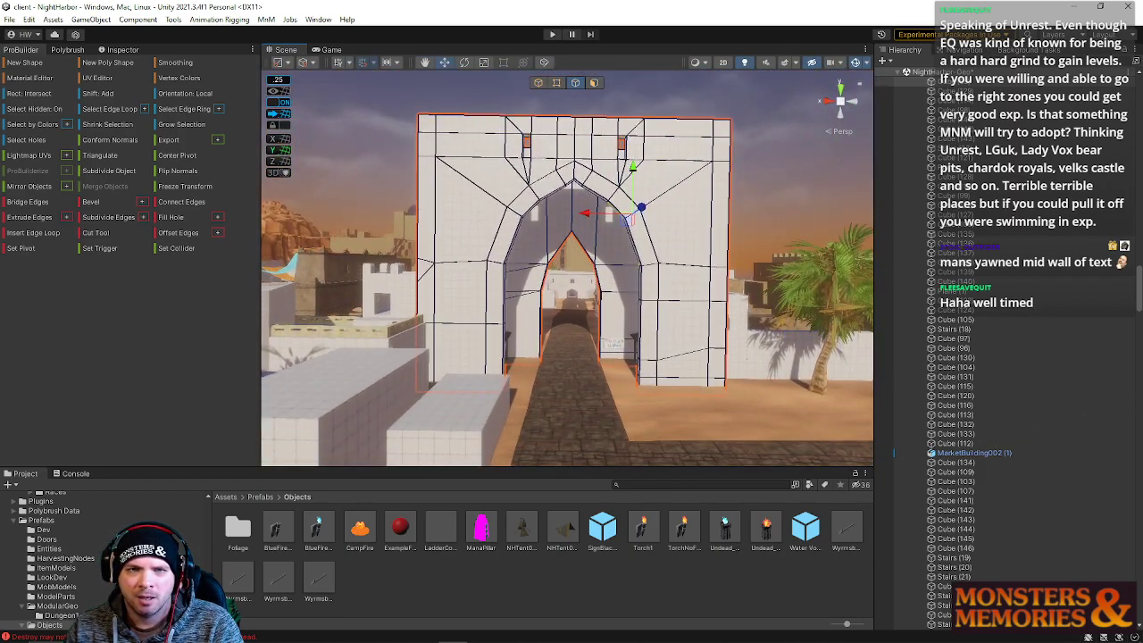
pyautogui.click(538, 83)
pyautogui.click(479, 109)
pyautogui.moveTo(1142, 179); pyautogui.dragTo(561, 145)
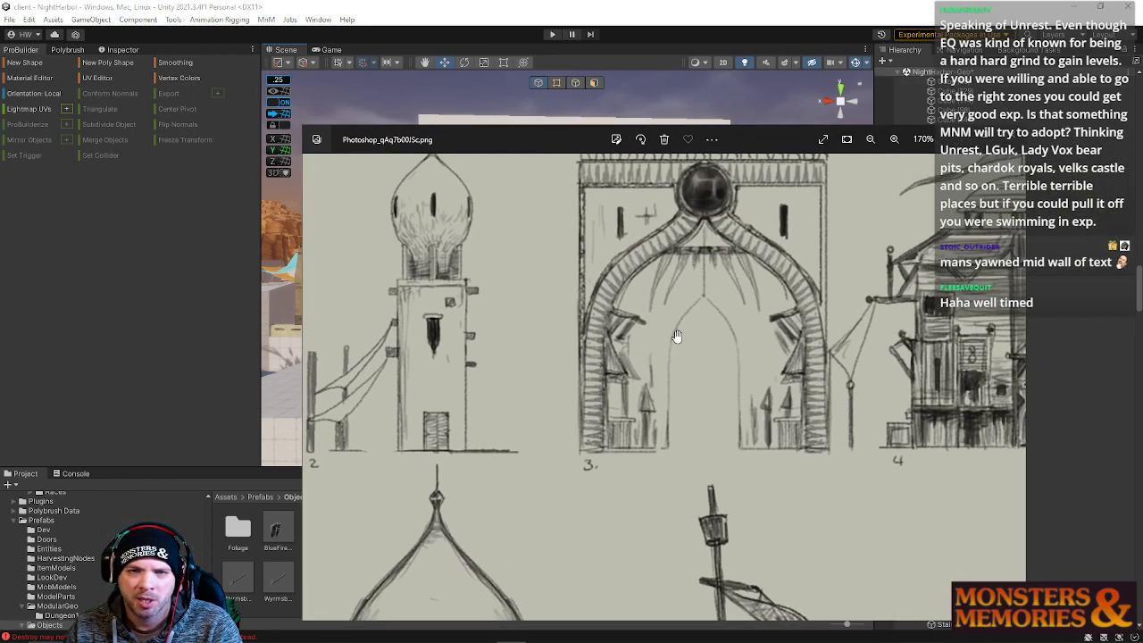
pyautogui.moveTo(514, 129); pyautogui.dragTo(399, 263)
pyautogui.moveTo(592, 168)
pyautogui.mouseDown(button='right')
pyautogui.moveTo(592, 199)
pyautogui.moveTo(594, 172)
pyautogui.moveTo(577, 155)
pyautogui.mouseUp(button='right')
pyautogui.press('s')
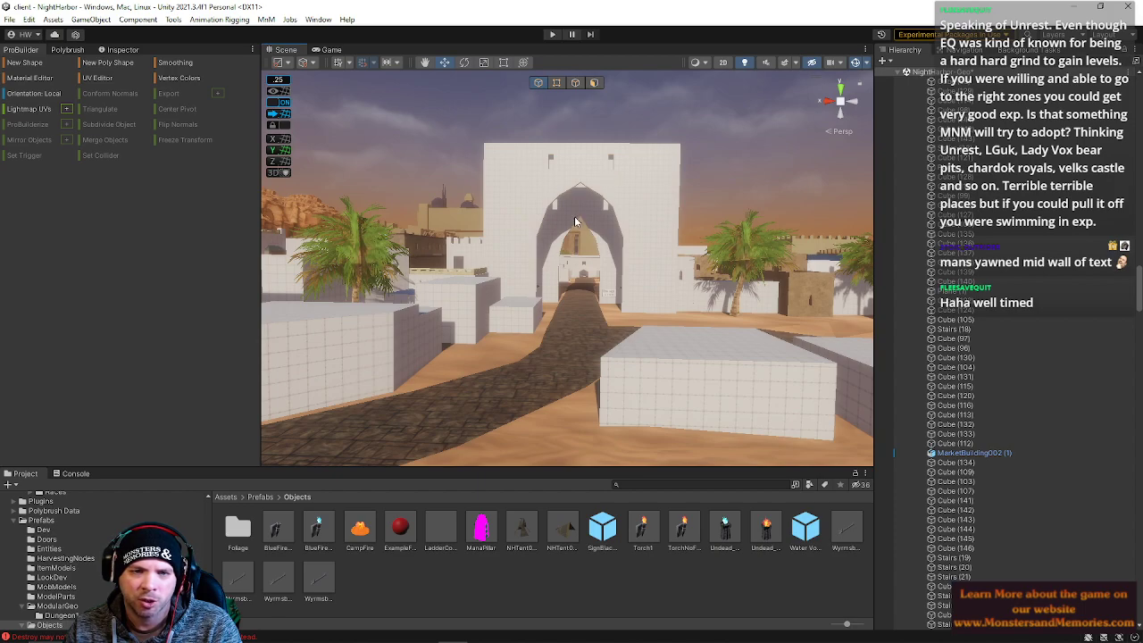
pyautogui.scroll(5, 576, 221)
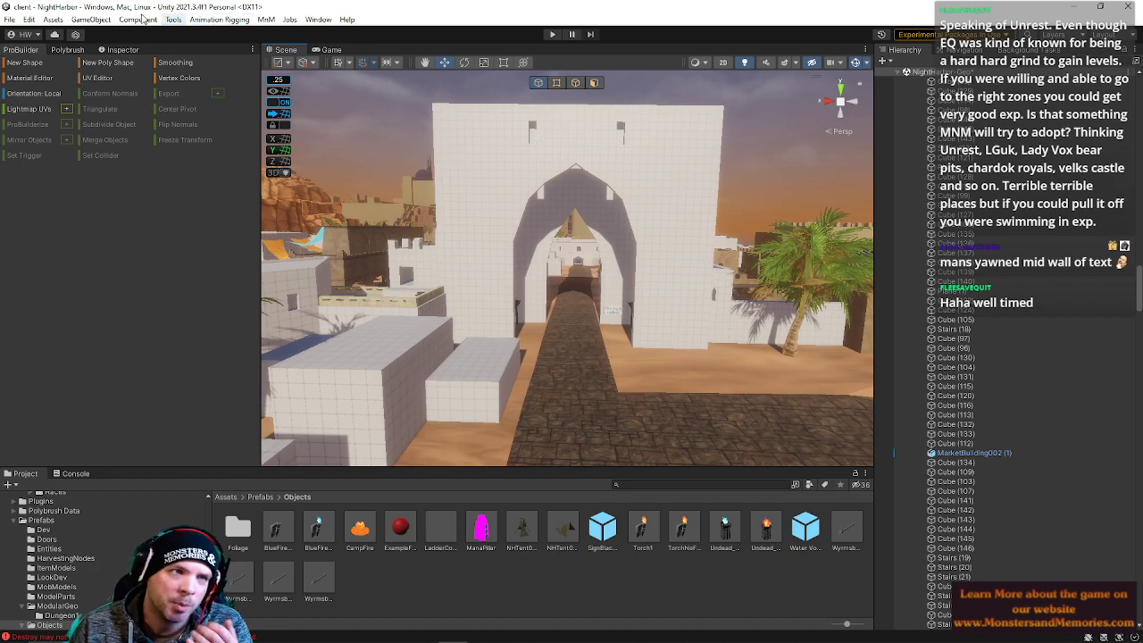
# Save the scene and export the gate mesh.
pyautogui.click(9, 18)
pyautogui.click(28, 77)
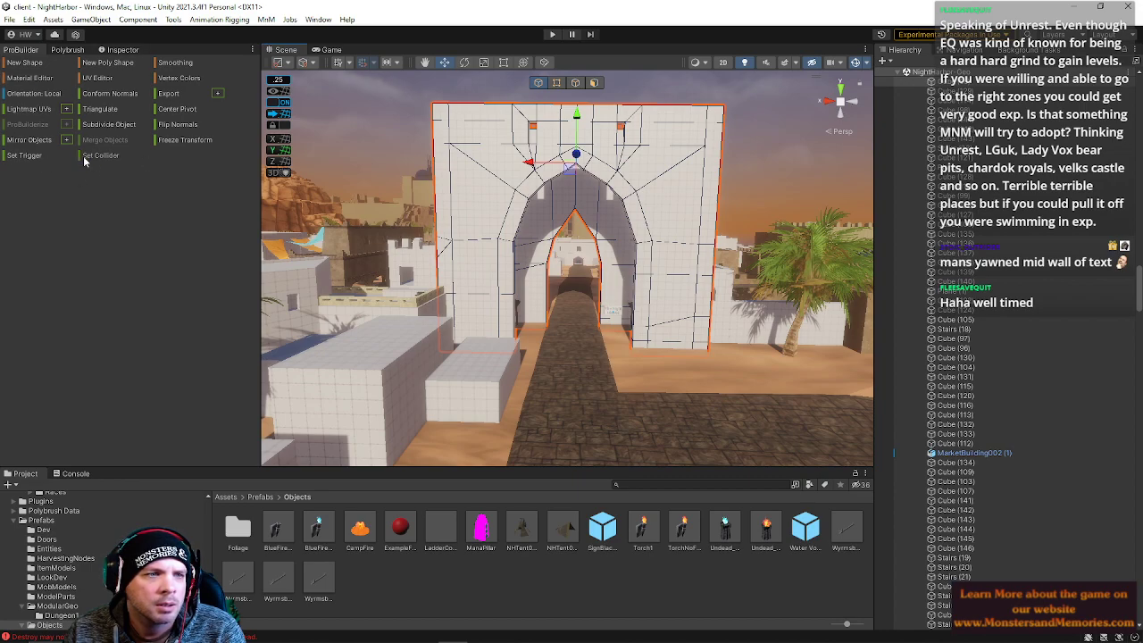
pyautogui.click(171, 95)
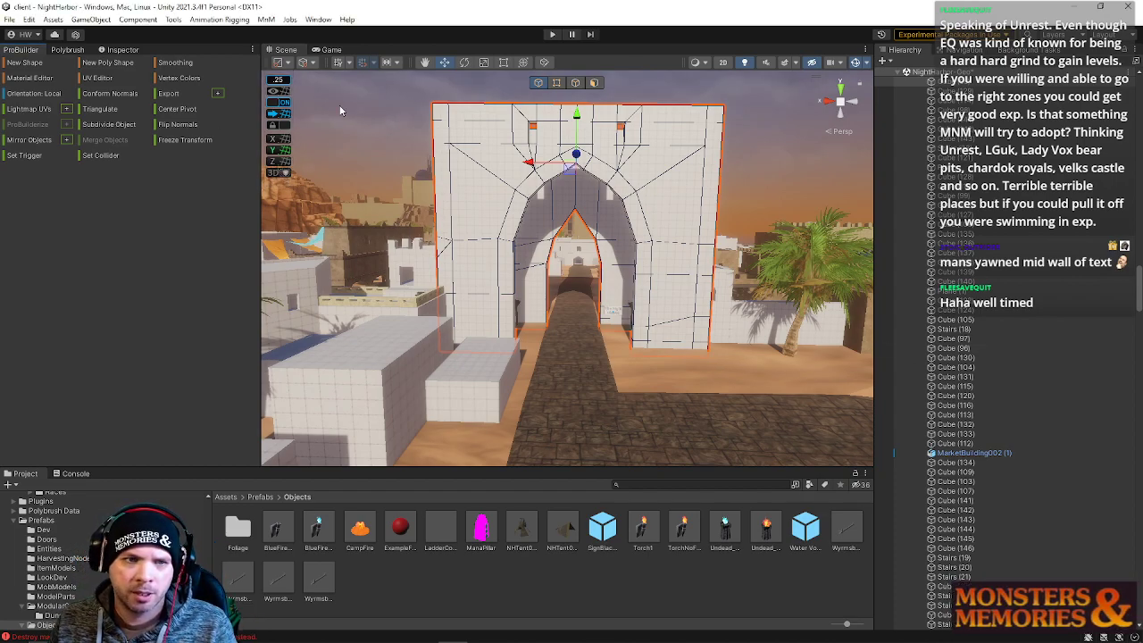
pyautogui.click(375, 127)
# Duplicate a teal cloth awning hanging from the dark stone building and move the copy to the gate's upper part.
pyautogui.moveTo(549, 188); pyautogui.dragTo(554, 343, button='right')
pyautogui.press('w')
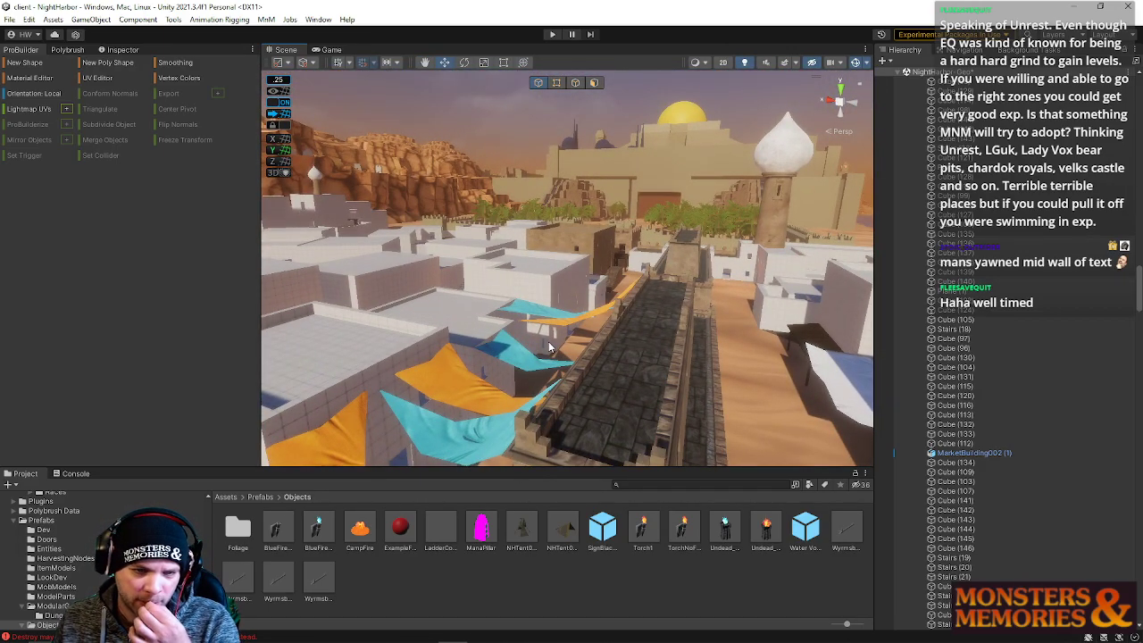
pyautogui.moveTo(459, 329); pyautogui.dragTo(635, 260, button='right')
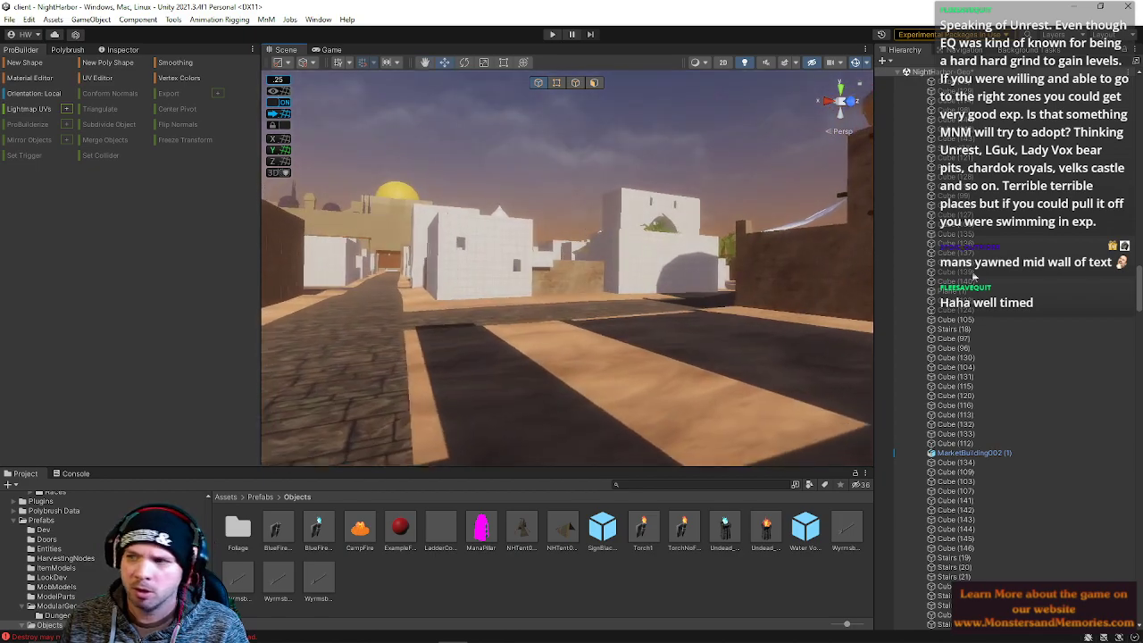
pyautogui.moveTo(623, 235); pyautogui.dragTo(489, 256, button='right')
pyautogui.click(489, 256)
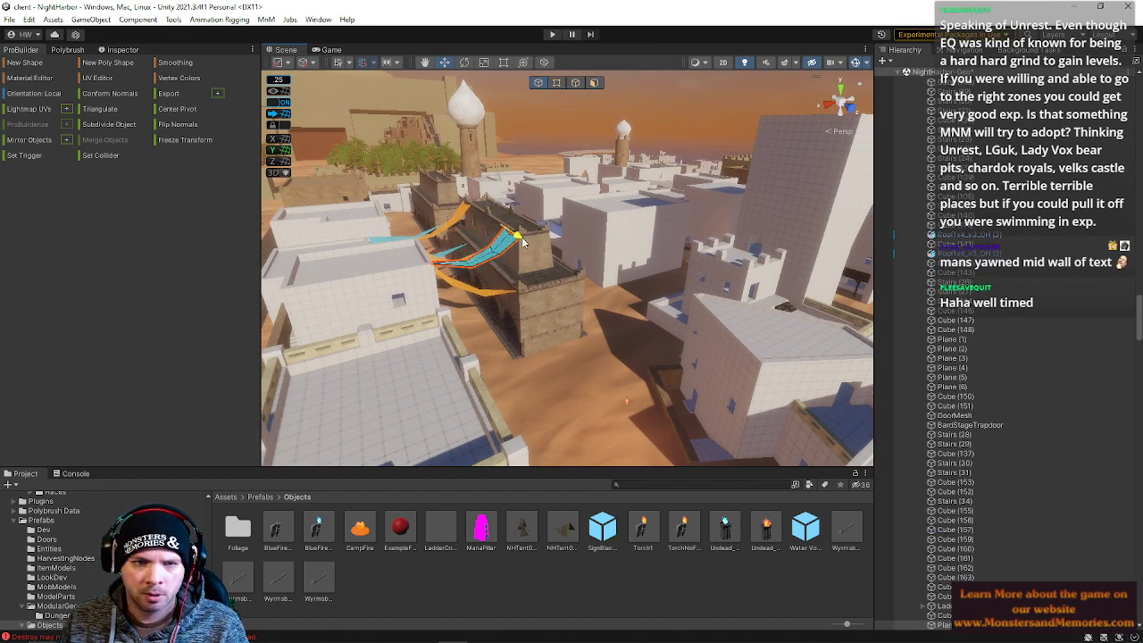
pyautogui.moveTo(617, 259); pyautogui.dragTo(752, 122)
pyautogui.moveTo(669, 175); pyautogui.dragTo(753, 348, button='right')
pyautogui.press('e')
pyautogui.moveTo(594, 364); pyautogui.dragTo(634, 277)
pyautogui.moveTo(706, 275); pyautogui.dragTo(668, 242)
pyautogui.moveTo(668, 242); pyautogui.dragTo(562, 90, button='right')
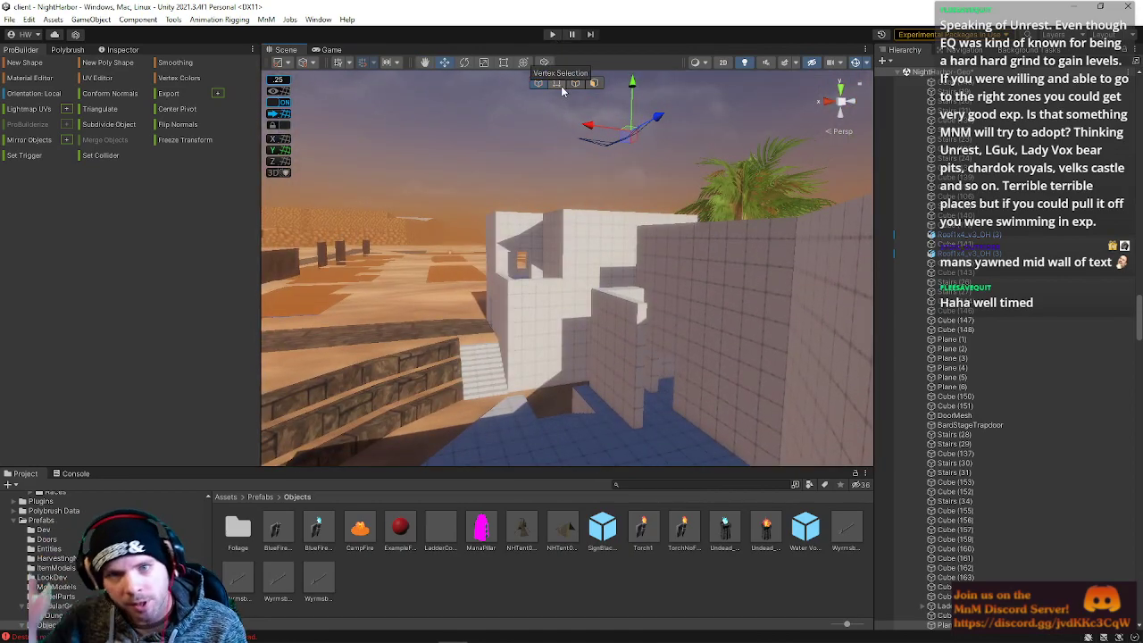
# Stretch and tilt the copied awning so it spans from the gate's top corner down to the rooftops.
pyautogui.moveTo(678, 288); pyautogui.dragTo(679, 288, button='right')
pyautogui.moveTo(563, 196); pyautogui.dragTo(297, 262, button='right')
pyautogui.moveTo(553, 272); pyautogui.dragTo(699, 263, button='right')
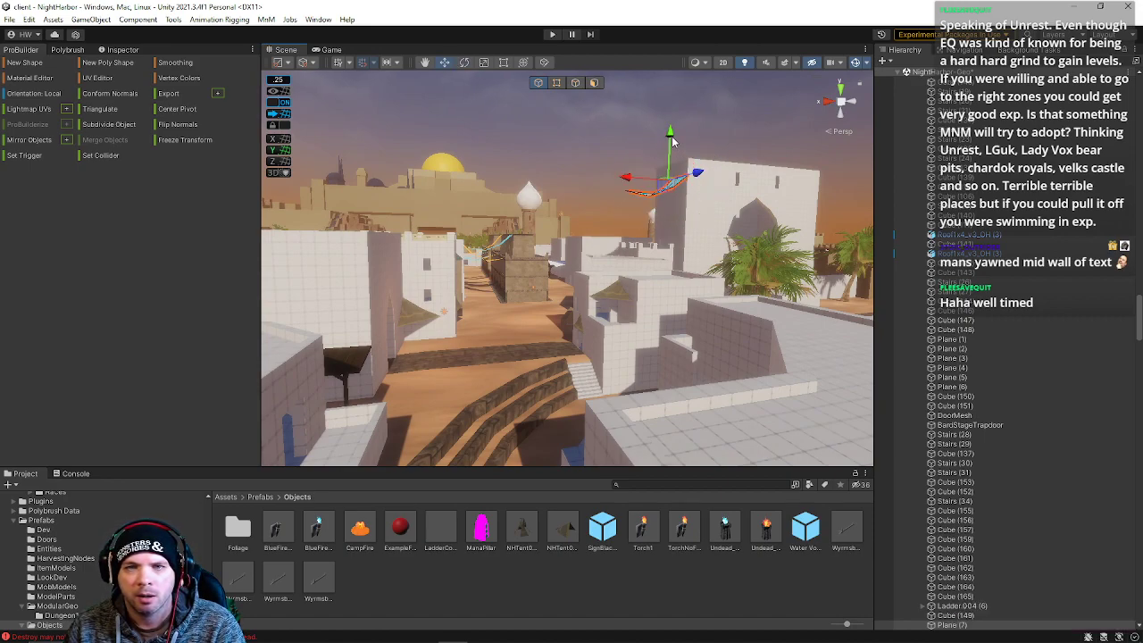
pyautogui.moveTo(671, 156); pyautogui.dragTo(685, 188, button='right')
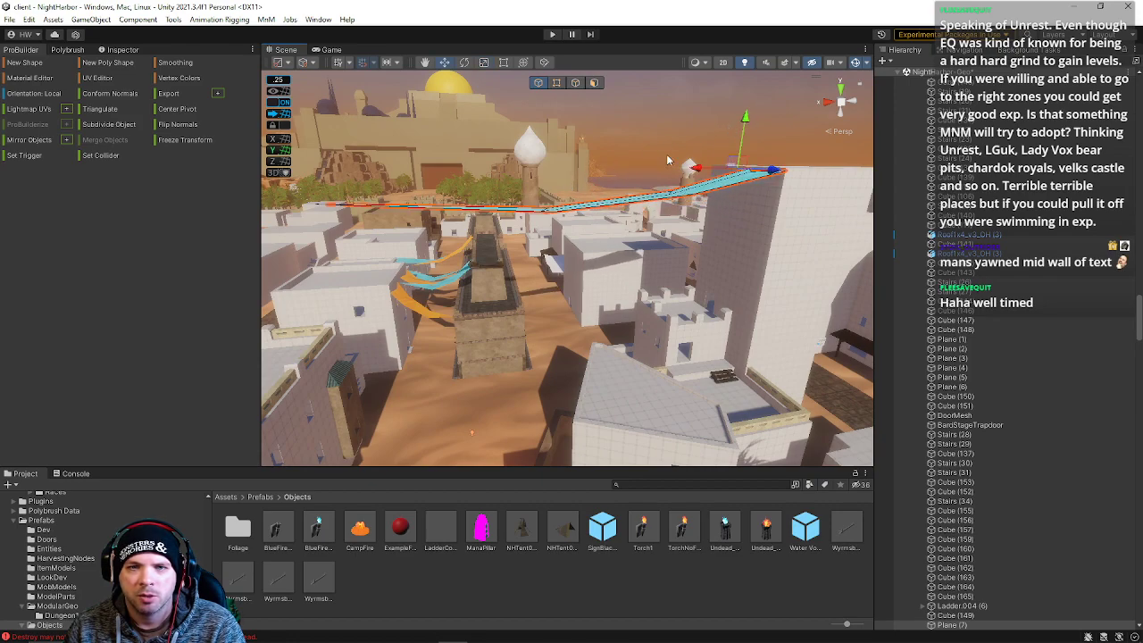
pyautogui.moveTo(706, 156); pyautogui.dragTo(702, 154)
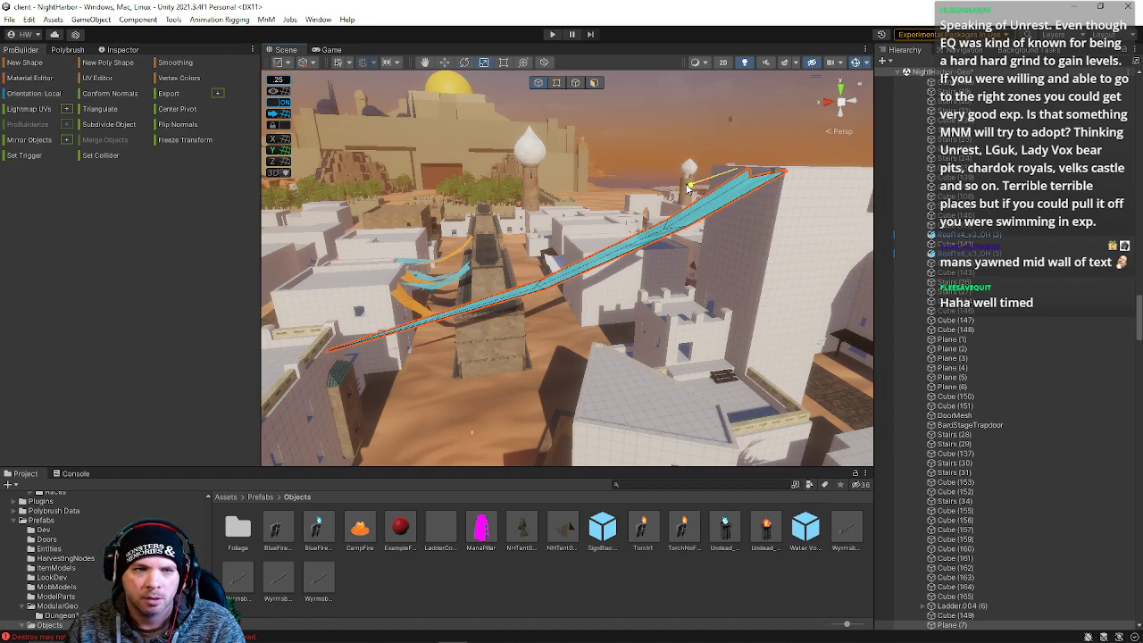
pyautogui.press('s')
pyautogui.moveTo(594, 232); pyautogui.dragTo(702, 266, button='right')
pyautogui.press('w')
pyautogui.press('e')
pyautogui.click(607, 244)
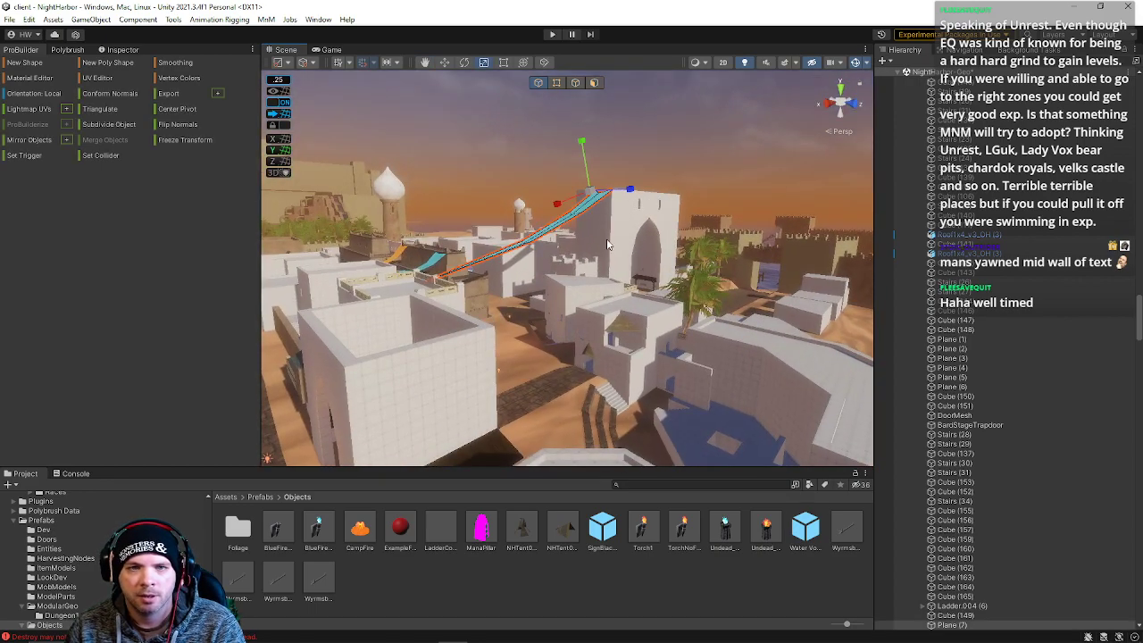
# Select the vertex at the awning's lower tip and move it toward the neighbouring pitched roof.
pyautogui.moveTo(578, 217); pyautogui.dragTo(527, 114, button='right')
pyautogui.press('w')
pyautogui.click(556, 83)
pyautogui.click(510, 217)
pyautogui.moveTo(511, 219); pyautogui.dragTo(598, 227, button='right')
pyautogui.press('s')
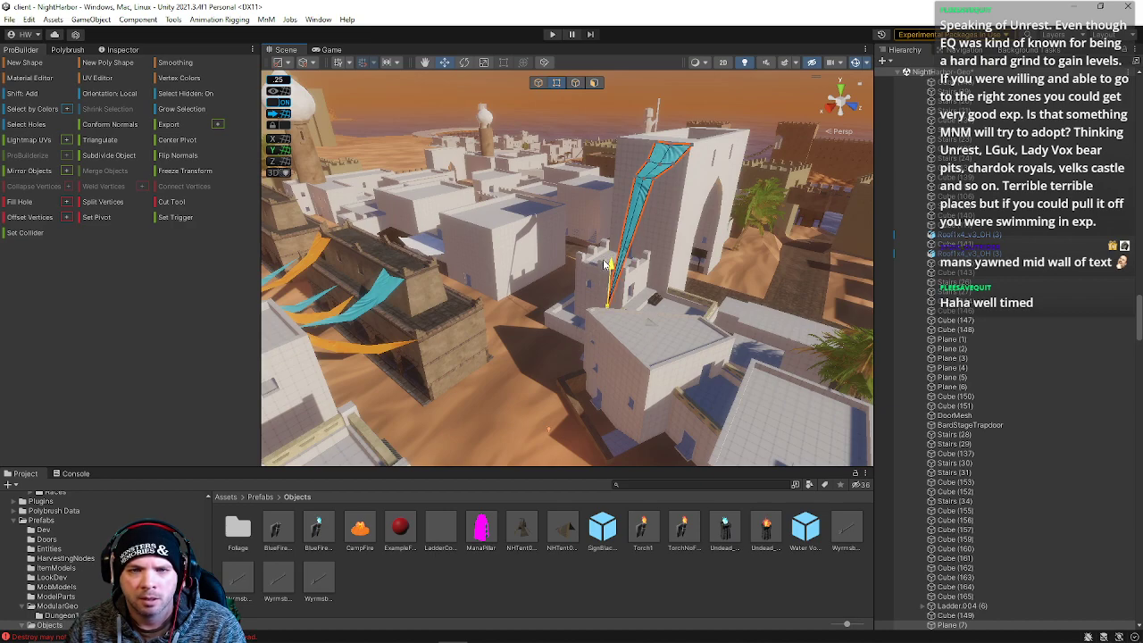
pyautogui.moveTo(604, 265); pyautogui.dragTo(477, 315, button='right')
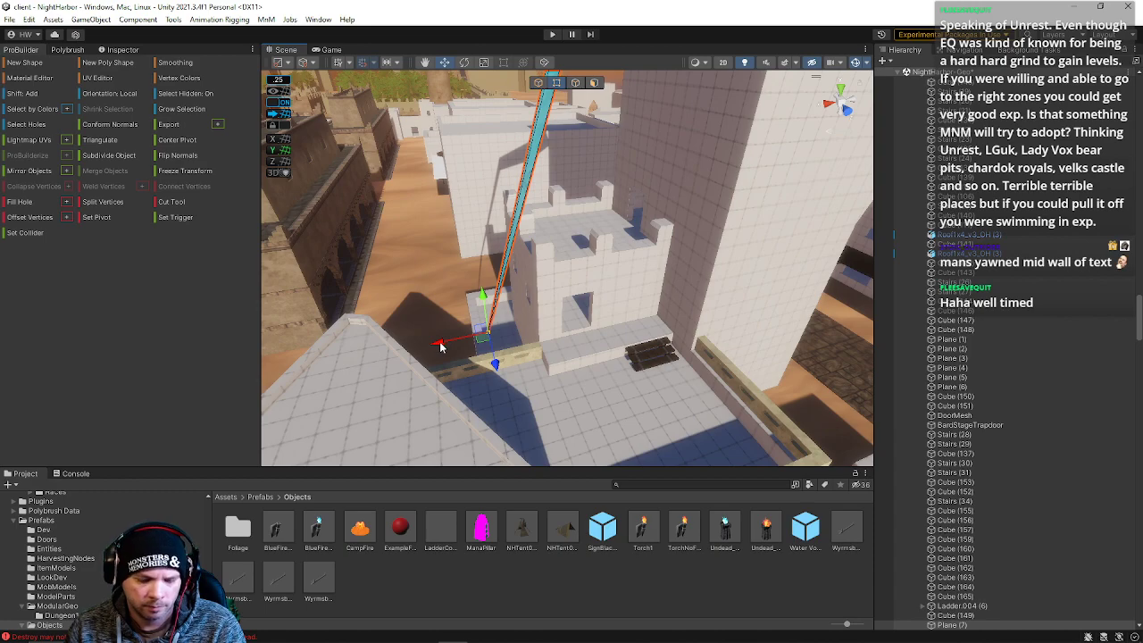
pyautogui.moveTo(490, 330); pyautogui.dragTo(359, 318)
# Hide the Crest object near the start of the NightHarbor hierarchy from the scene view.
pyautogui.moveTo(386, 330); pyautogui.dragTo(455, 218, button='right')
pyautogui.scroll(15, 909, 170)
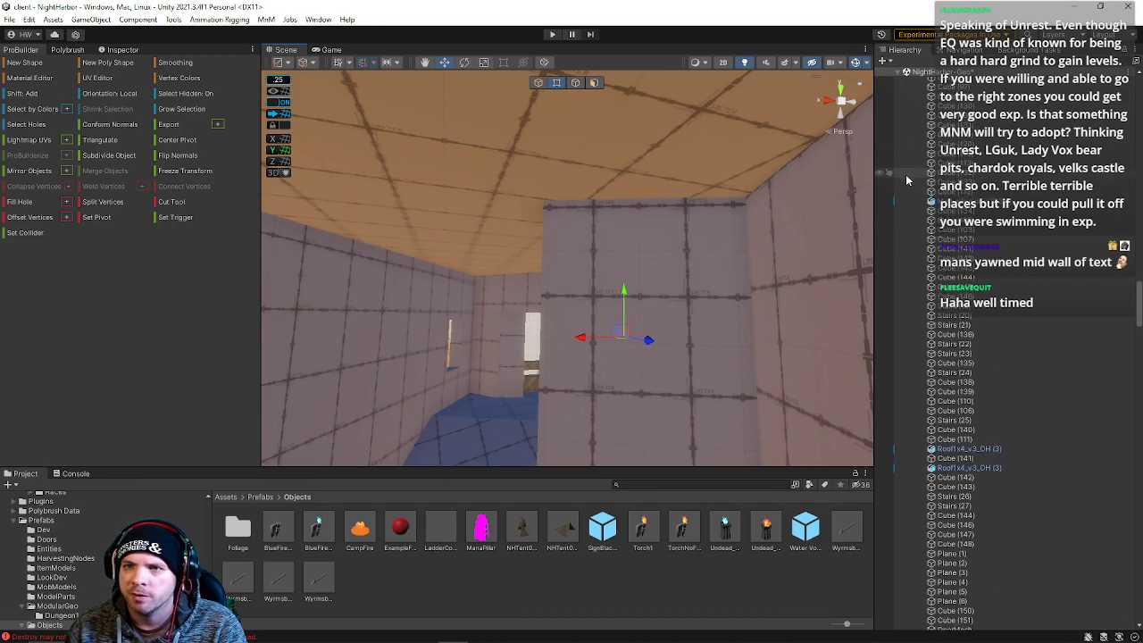
pyautogui.scroll(15, 909, 170)
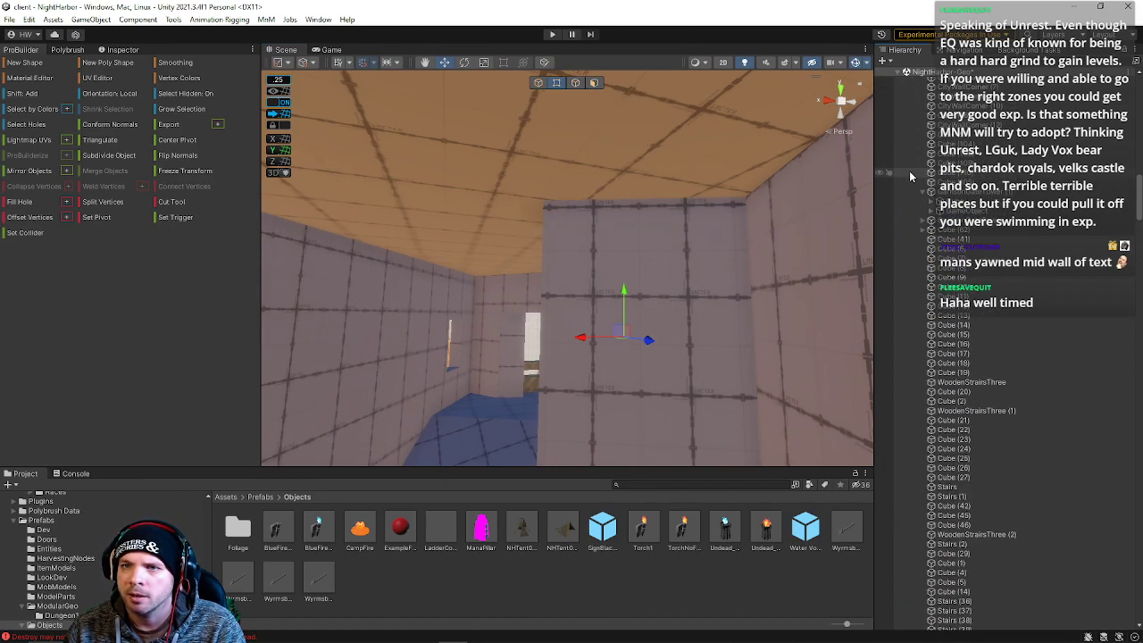
pyautogui.scroll(10, 909, 170)
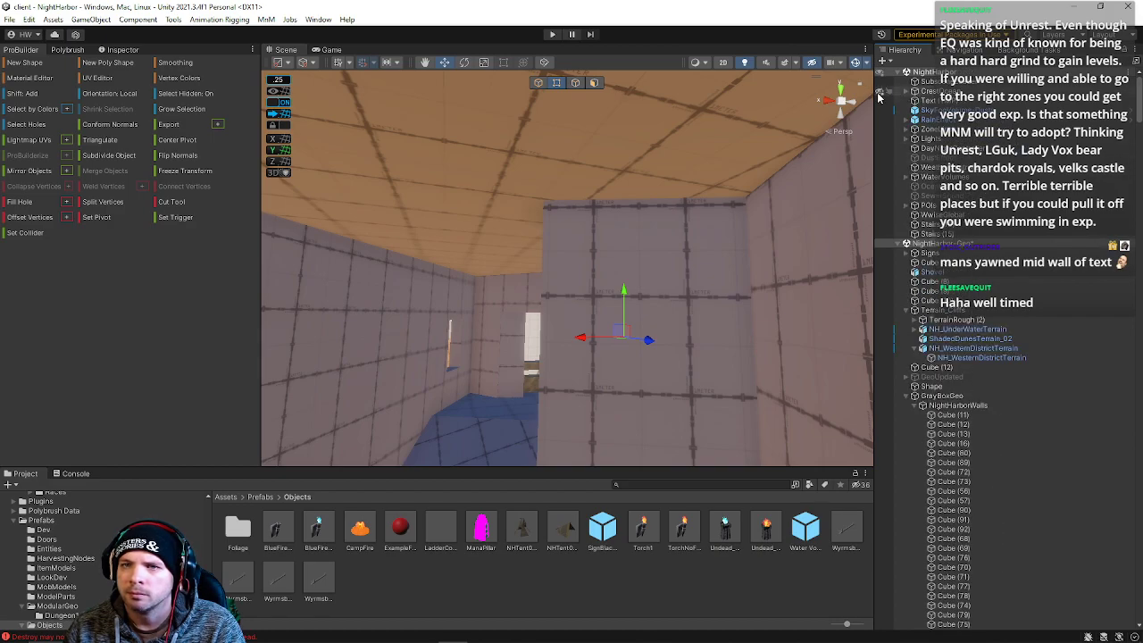
pyautogui.click(879, 92)
# Snap the awning's lower tip vertex onto the peak of the pitched roof.
pyautogui.moveTo(553, 228); pyautogui.dragTo(574, 326, button='right')
pyautogui.press('s')
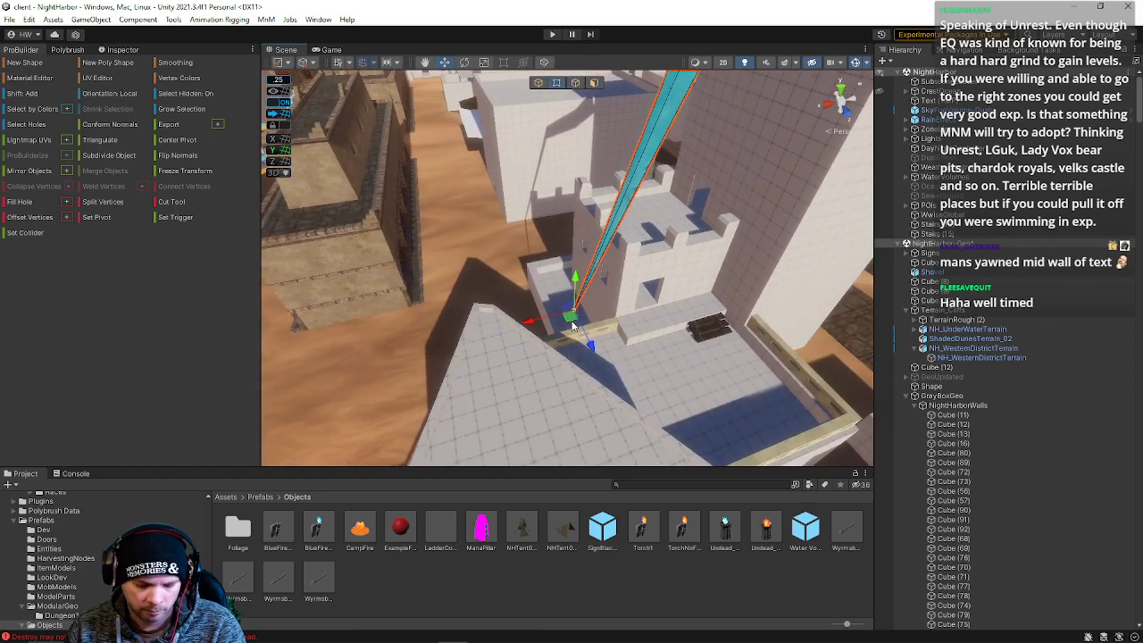
pyautogui.press('v')
pyautogui.moveTo(571, 317); pyautogui.dragTo(497, 308)
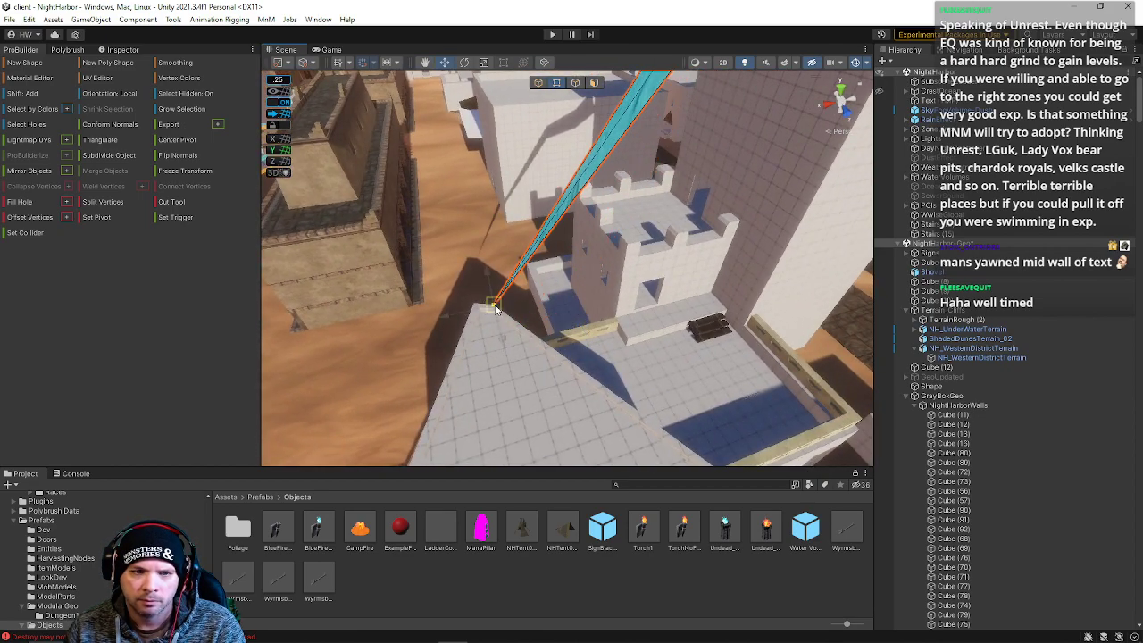
# Lower the awning's two middle vertex rows so the cloth sags between the gate and the pitched roof.
pyautogui.moveTo(491, 306); pyautogui.dragTo(505, 170, button='right')
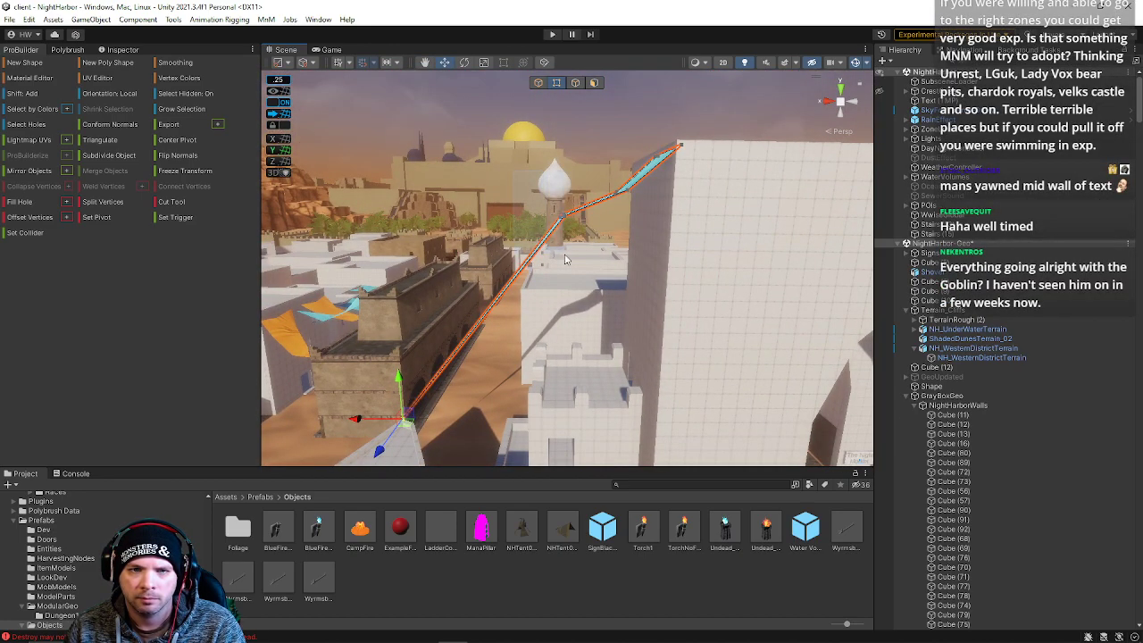
pyautogui.moveTo(561, 185); pyautogui.dragTo(552, 295)
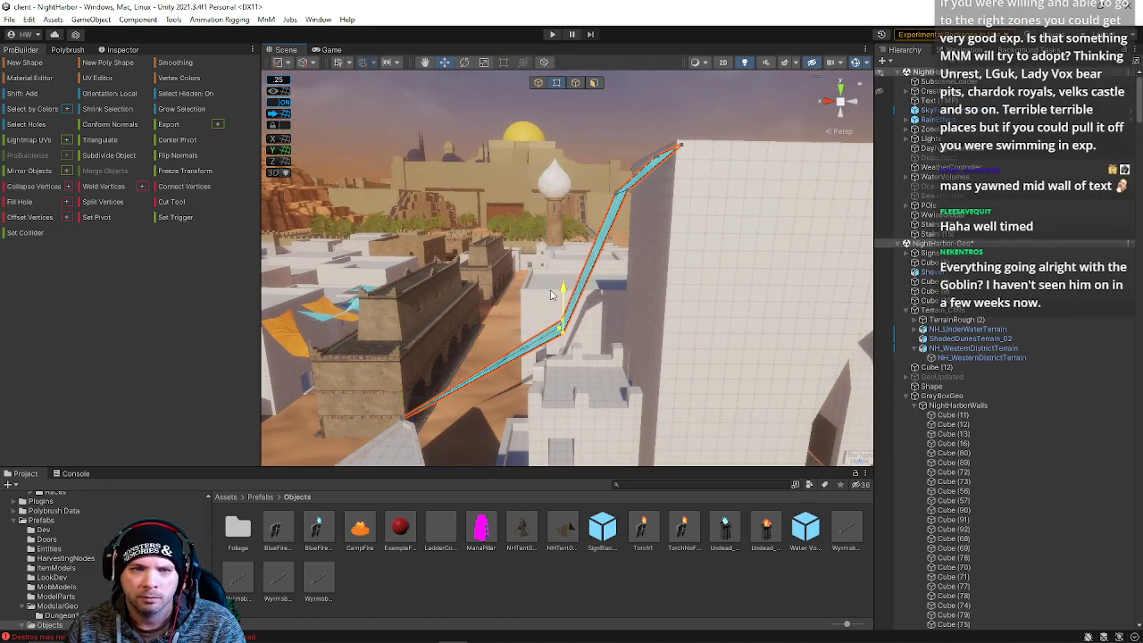
pyautogui.moveTo(631, 215); pyautogui.dragTo(622, 217)
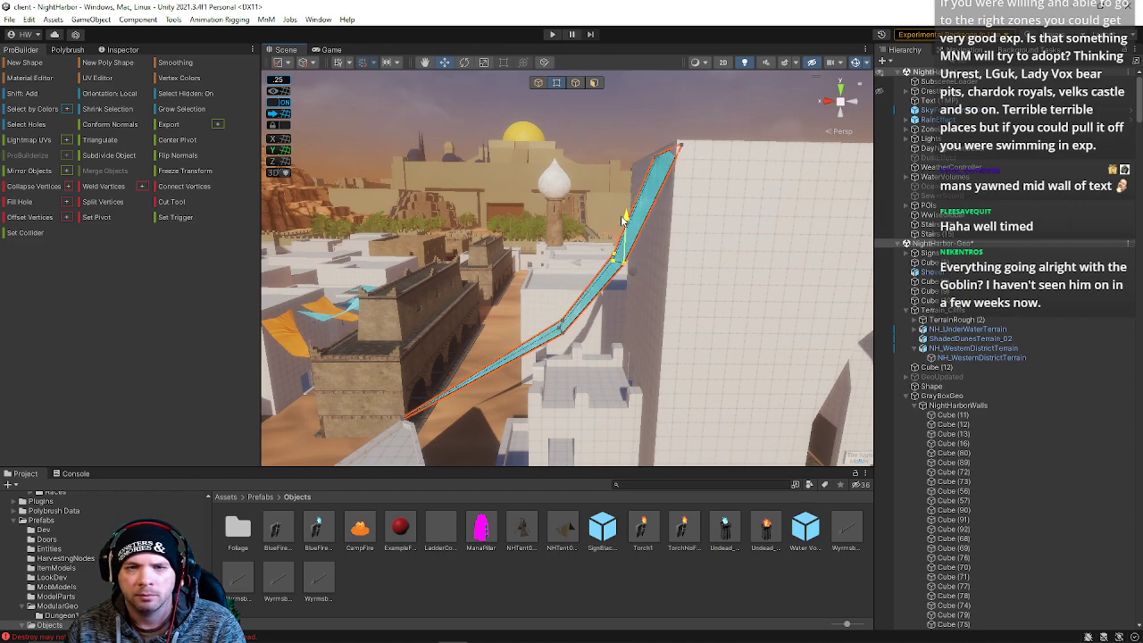
pyautogui.moveTo(640, 176); pyautogui.dragTo(614, 158, button='right')
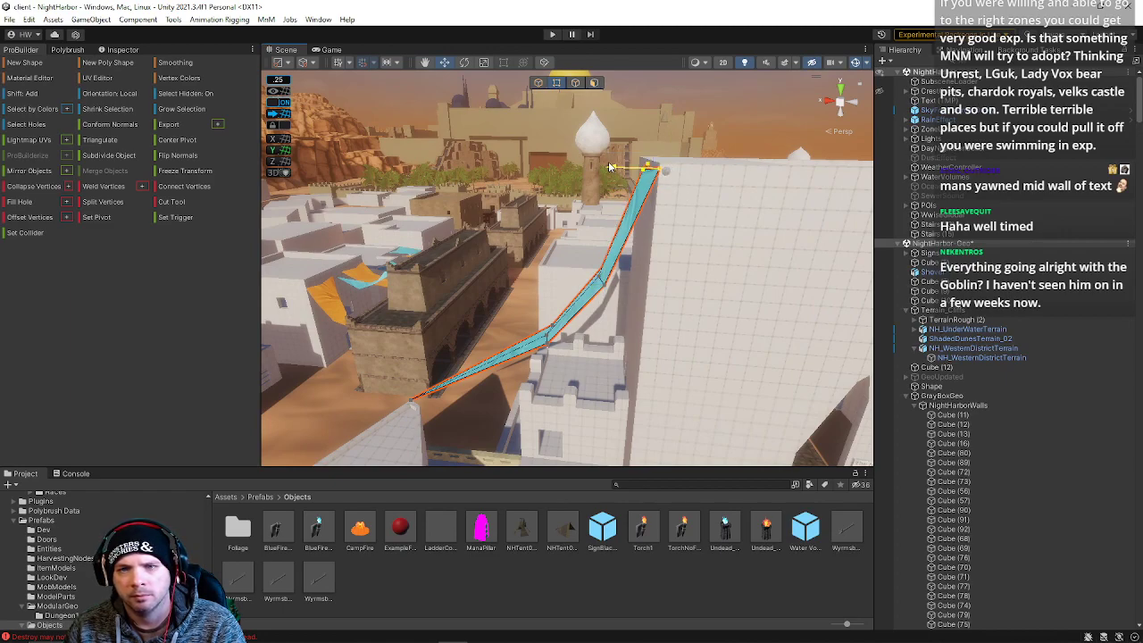
# Shift the awning's vertex rows horizontally to refine the curve of the hanging cloth.
pyautogui.moveTo(619, 227); pyautogui.dragTo(632, 225, button='right')
pyautogui.moveTo(594, 204); pyautogui.dragTo(563, 205)
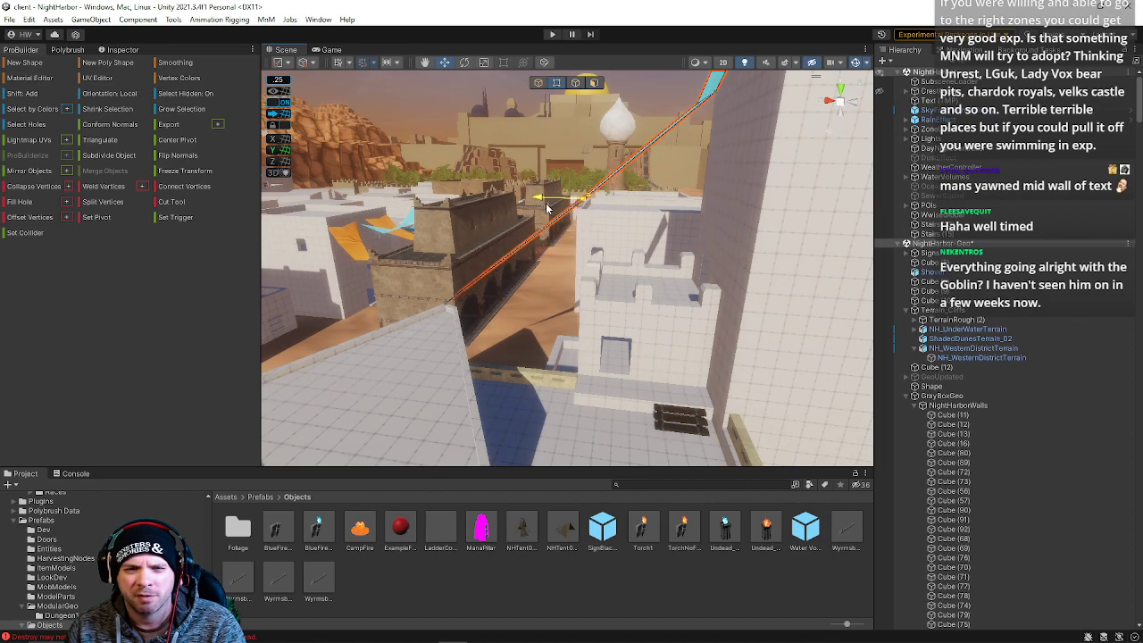
pyautogui.moveTo(587, 154); pyautogui.dragTo(581, 177)
pyautogui.moveTo(635, 77); pyautogui.dragTo(636, 77)
pyautogui.moveTo(636, 78); pyautogui.dragTo(639, 69, button='right')
# Duplicate the draped teal awning and move the copy to the other corner of the gate's end wall.
pyautogui.moveTo(594, 155); pyautogui.dragTo(687, 208, button='right')
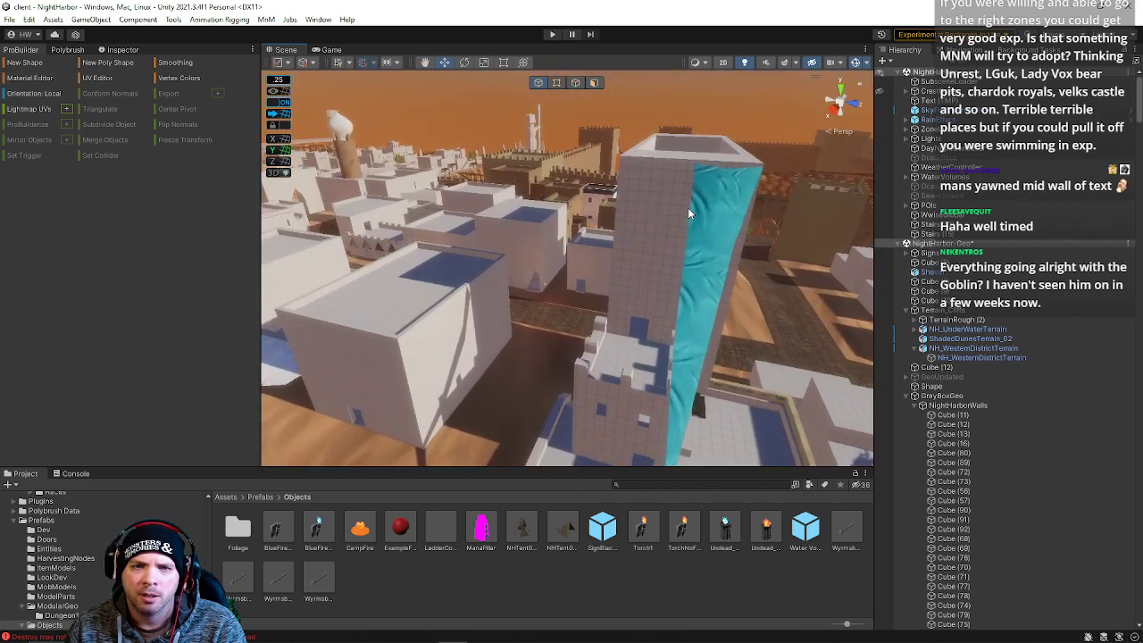
pyautogui.click(704, 225)
pyautogui.hotkey('ctrl', 'd')
pyautogui.moveTo(720, 167); pyautogui.dragTo(643, 161)
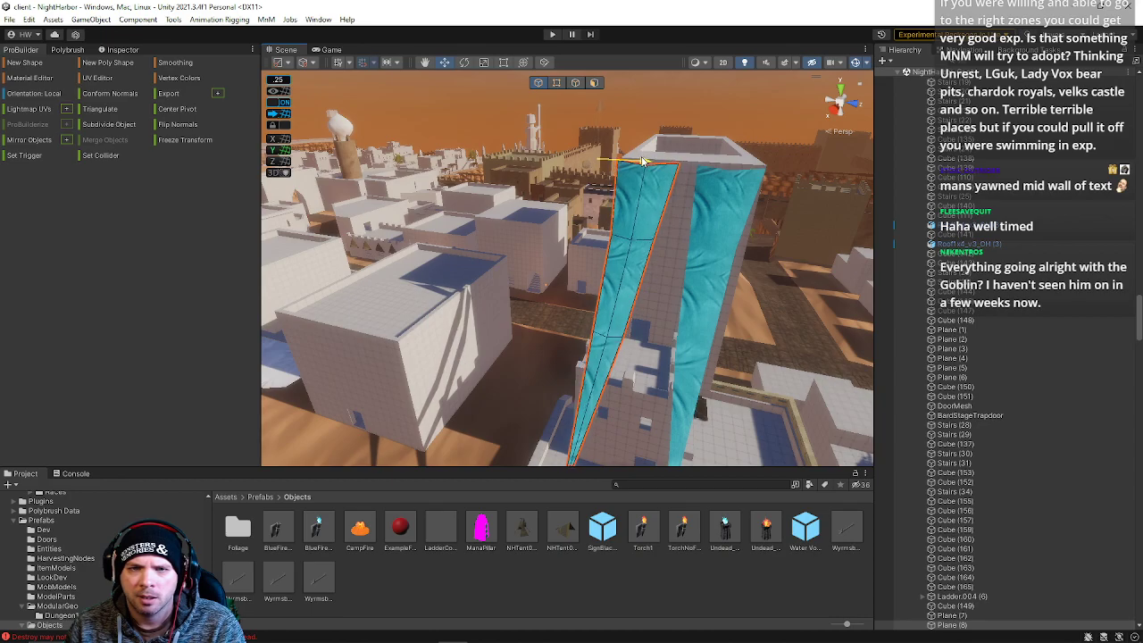
pyautogui.moveTo(643, 165); pyautogui.dragTo(695, 259, button='right')
# Turn the copied awning and nudge it so its upper edge meets the gate's top corner.
pyautogui.press('e')
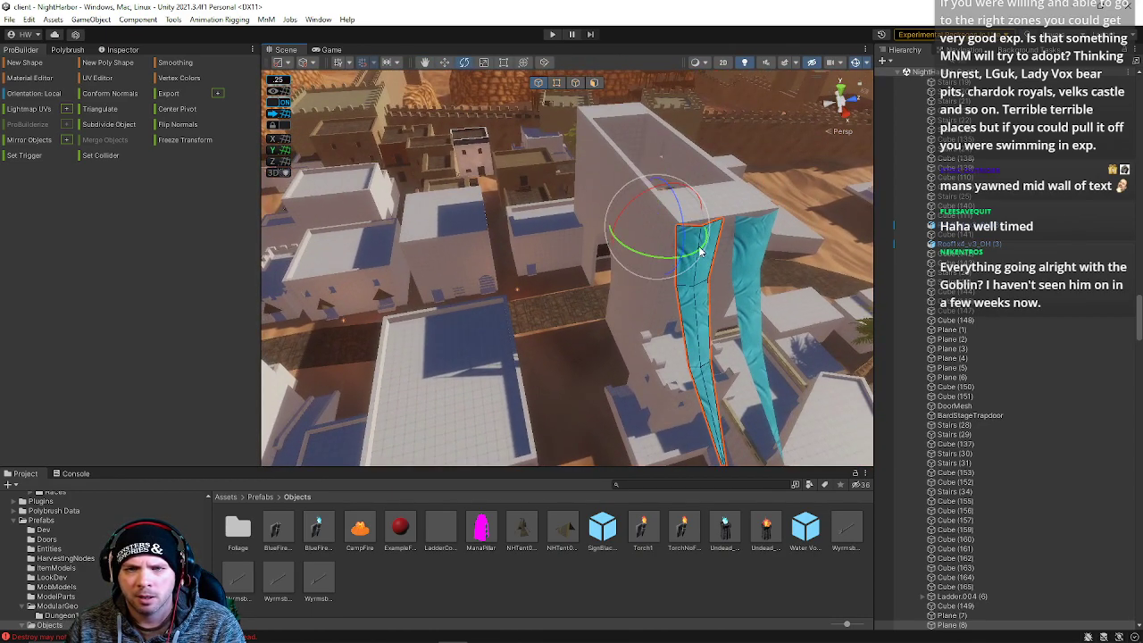
pyautogui.moveTo(695, 223); pyautogui.dragTo(737, 260, button='right')
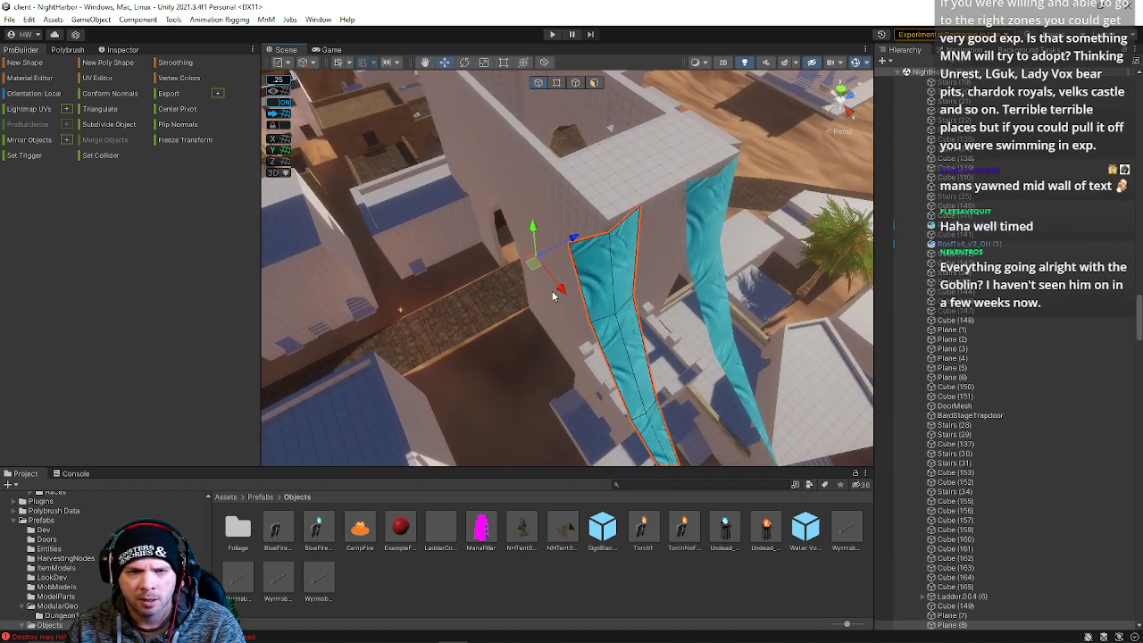
pyautogui.moveTo(564, 289); pyautogui.dragTo(579, 266)
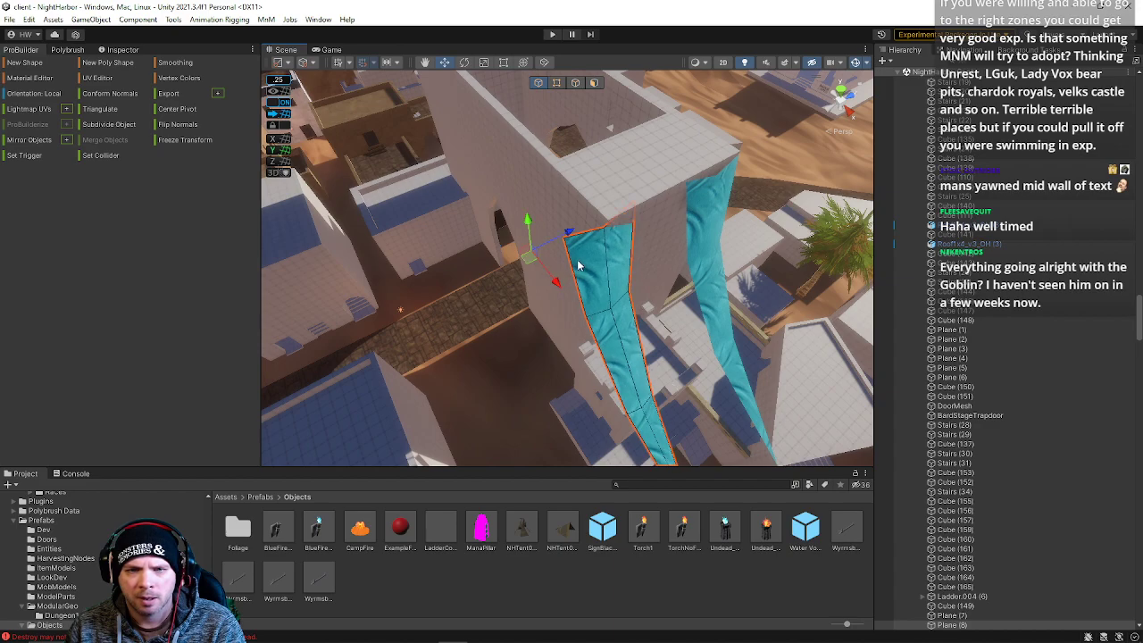
pyautogui.click(555, 83)
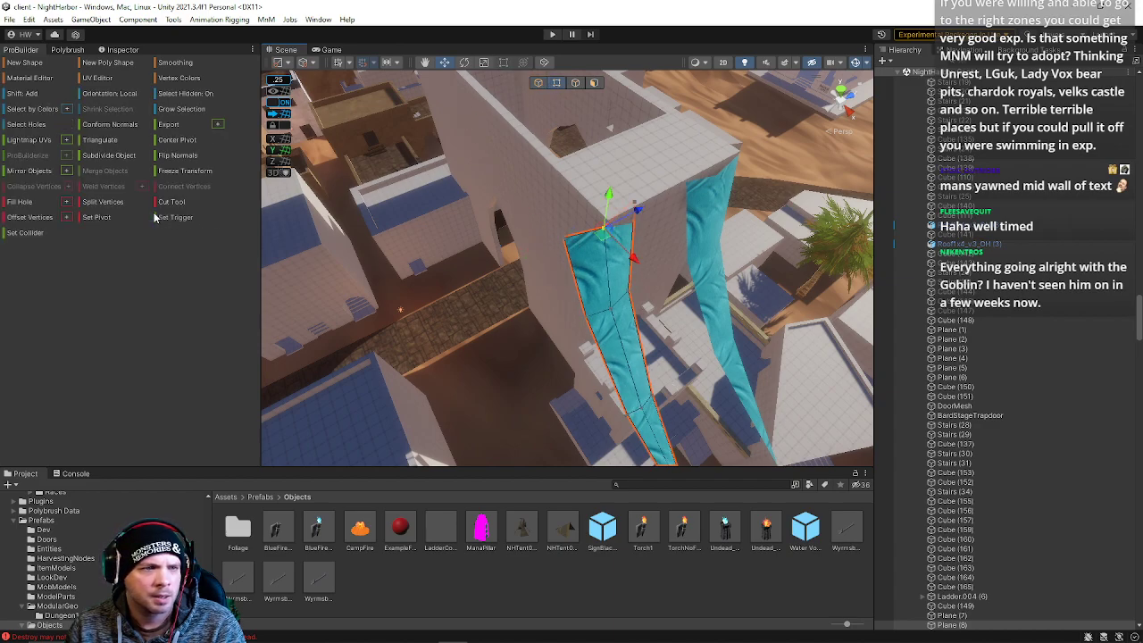
pyautogui.moveTo(515, 234); pyautogui.dragTo(502, 229, button='right')
pyautogui.click(539, 83)
pyautogui.moveTo(548, 214); pyautogui.dragTo(557, 211)
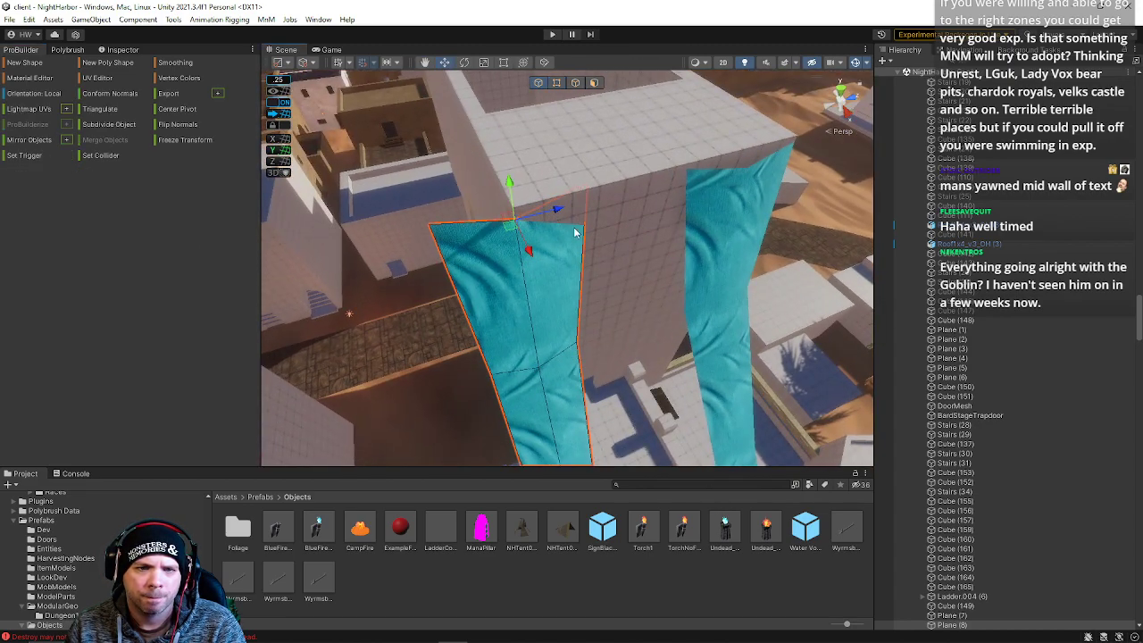
pyautogui.moveTo(600, 120); pyautogui.dragTo(589, 138, button='right')
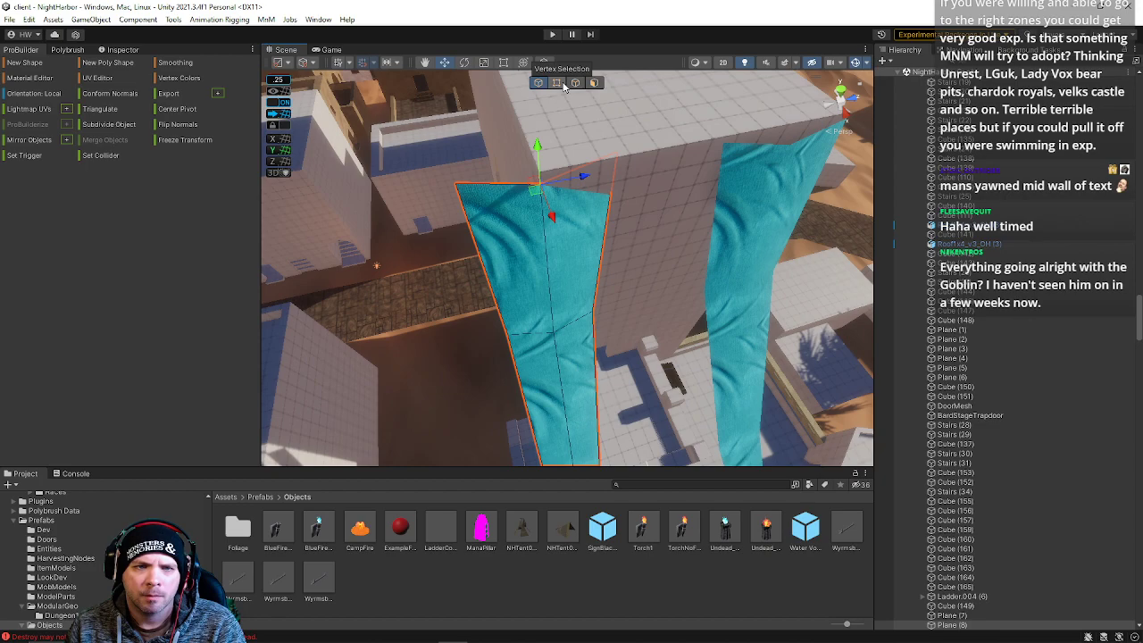
# Rotate the copied awning so its lower tip reaches toward the corner of the neighbouring flat-roofed building.
pyautogui.keyDown('alt'); pyautogui.moveTo(585, 140); pyautogui.dragTo(493, 198); pyautogui.keyUp('alt')
pyautogui.press('e')
pyautogui.press('w')
pyautogui.moveTo(493, 198); pyautogui.dragTo(350, 104, button='right')
pyautogui.press('s')
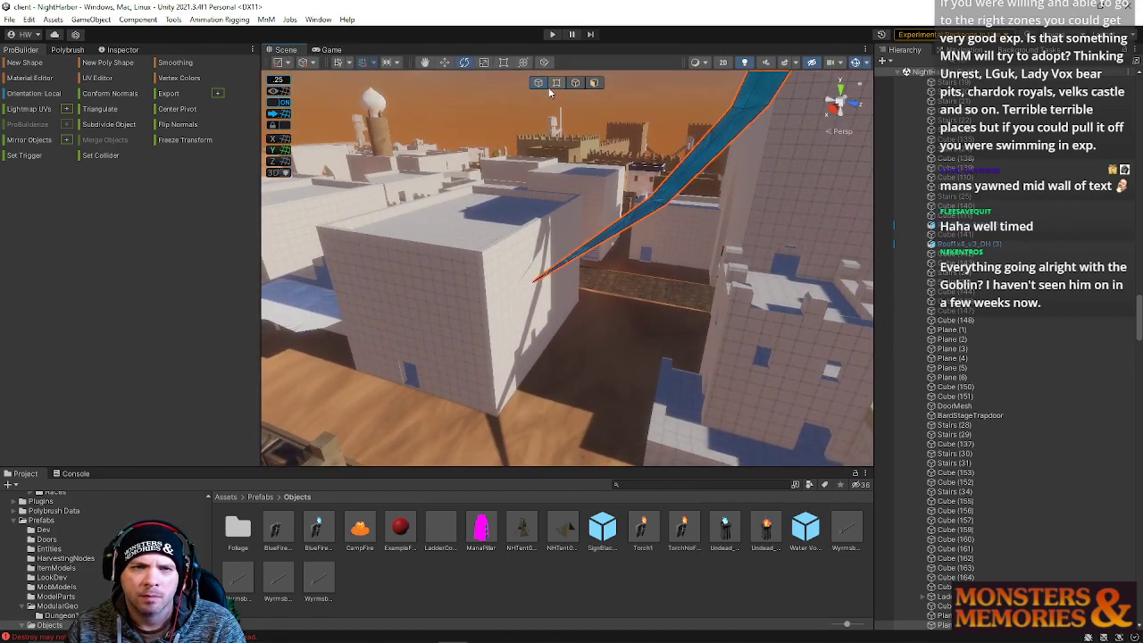
pyautogui.press('a')
pyautogui.moveTo(576, 176); pyautogui.dragTo(806, 132, button='right')
pyautogui.moveTo(648, 83); pyautogui.dragTo(654, 83)
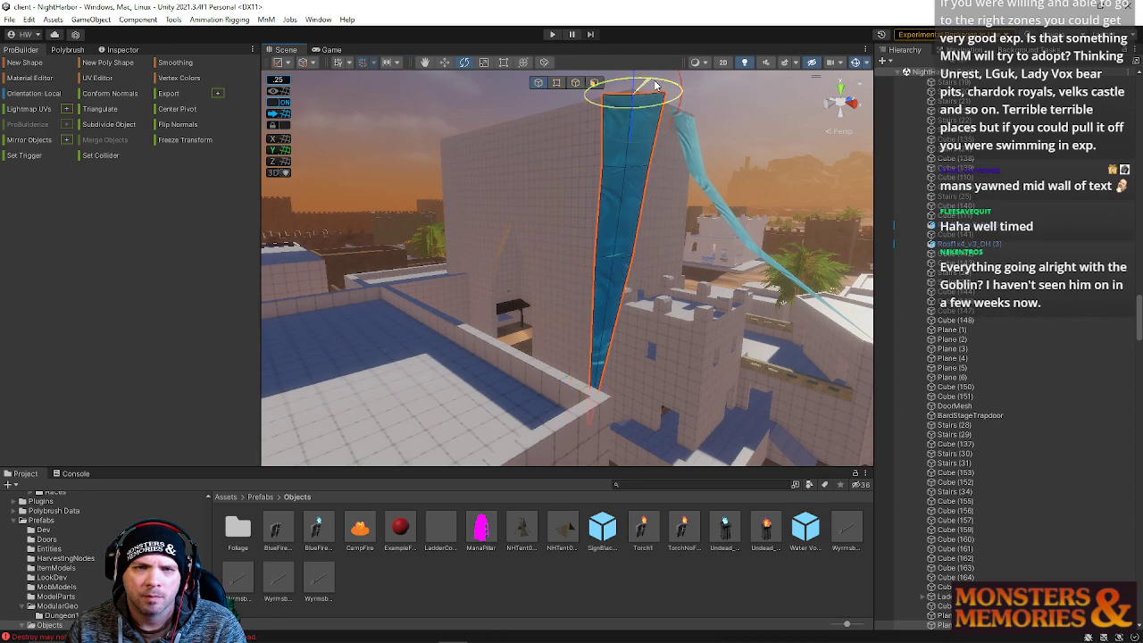
# Snap the copied awning's lower tip vertex onto the parapet corner of the flat-roofed building.
pyautogui.moveTo(637, 153); pyautogui.dragTo(631, 195, button='right')
pyautogui.click(557, 82)
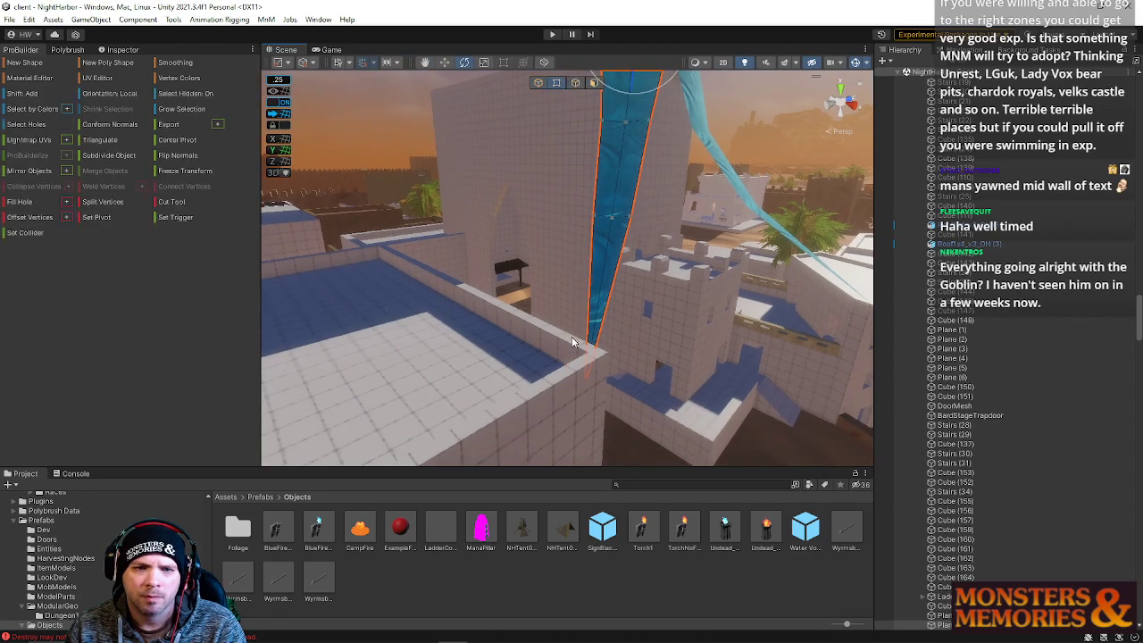
pyautogui.press('w')
pyautogui.press('v')
pyautogui.moveTo(588, 378); pyautogui.dragTo(605, 354)
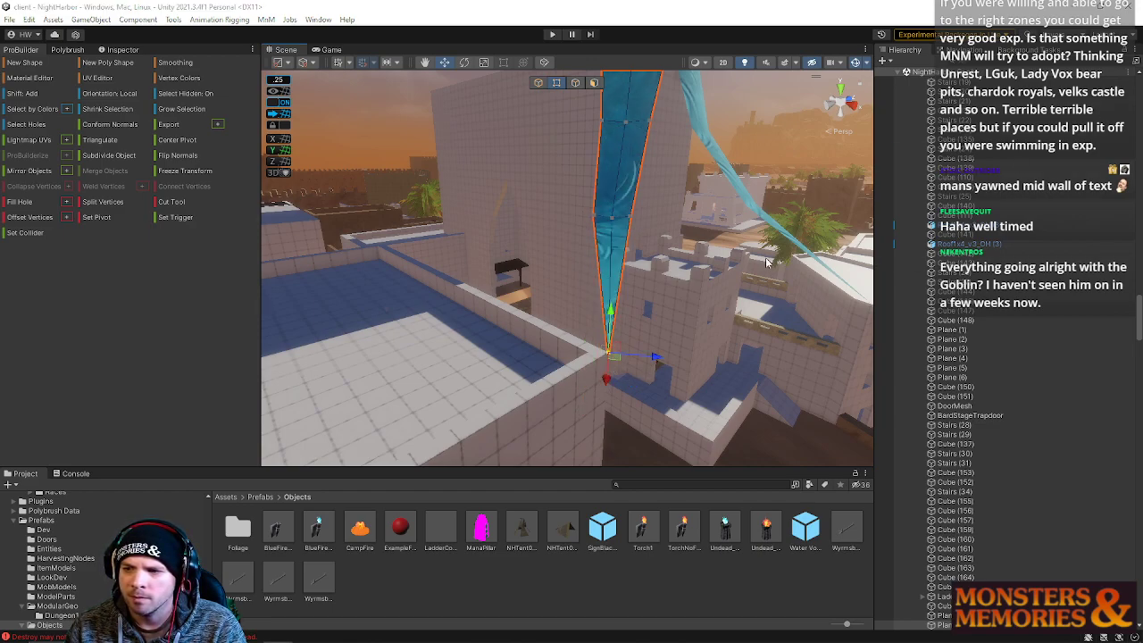
# Adjust the copied awning's two middle vertex rows to shape the hanging cloth.
pyautogui.moveTo(604, 223); pyautogui.dragTo(608, 225, button='right')
pyautogui.moveTo(554, 194); pyautogui.dragTo(633, 224)
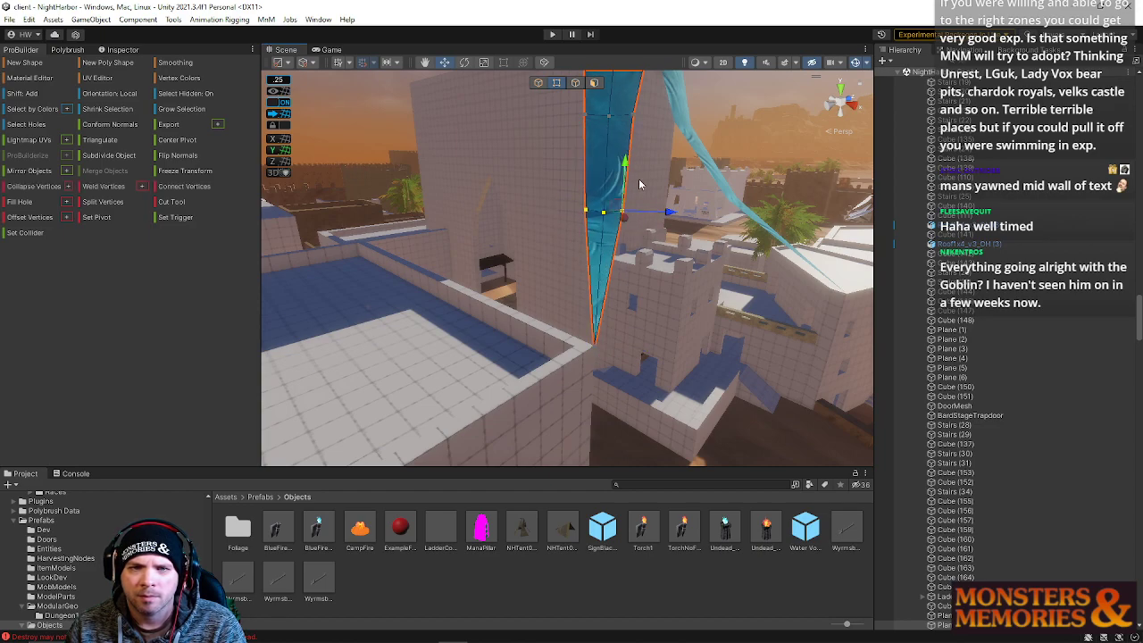
pyautogui.moveTo(590, 146); pyautogui.dragTo(581, 159, button='middle')
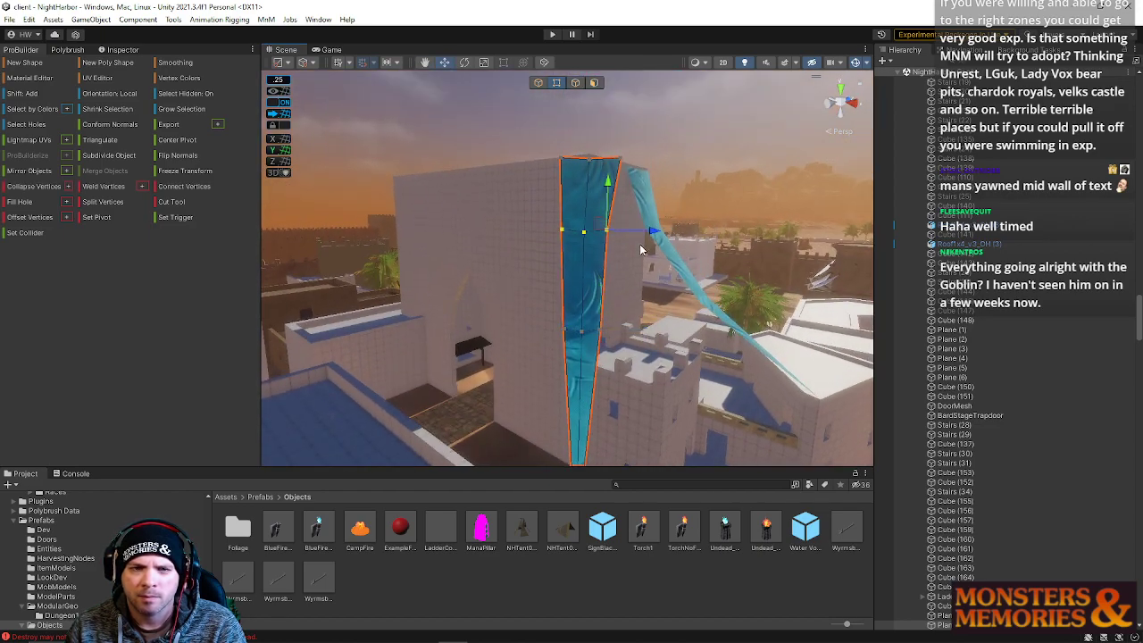
# Examine the gate and its two teal awnings from the street and from the surrounding rooftops.
pyautogui.moveTo(651, 236); pyautogui.dragTo(327, 173, button='right')
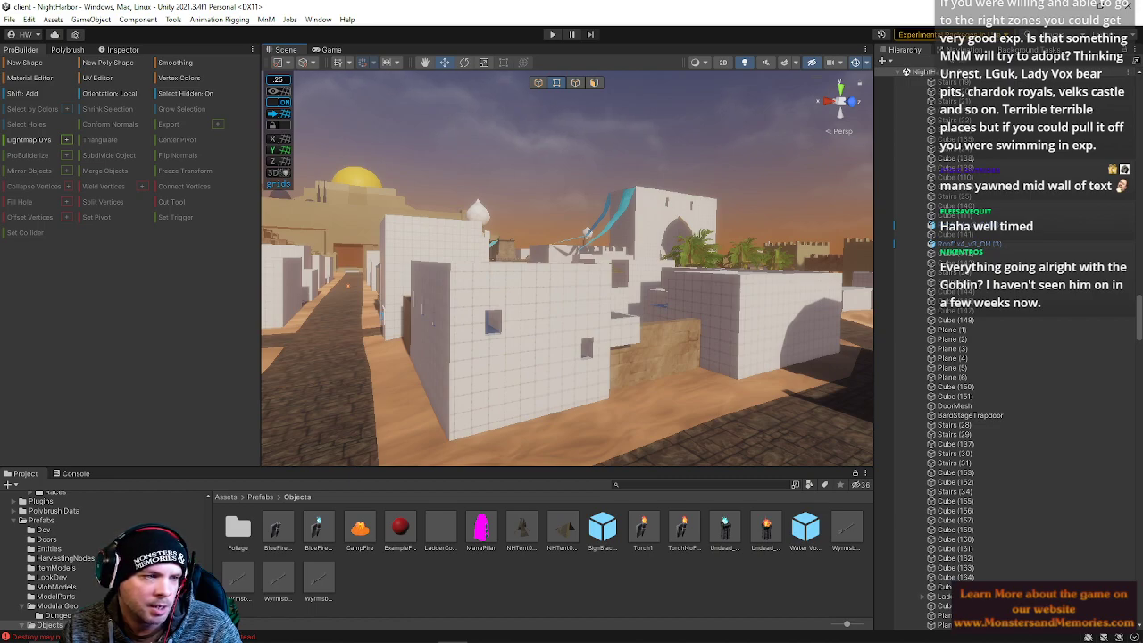
pyautogui.keyDown('alt'); pyautogui.moveTo(712, 270); pyautogui.dragTo(706, 270); pyautogui.keyUp('alt')
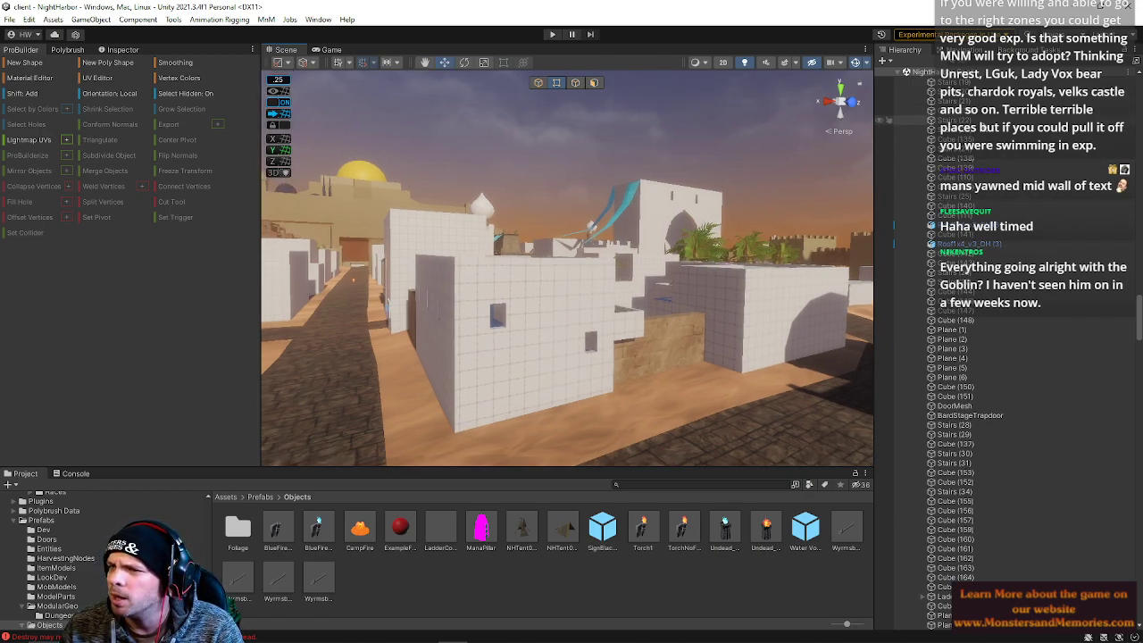
pyautogui.moveTo(740, 233); pyautogui.dragTo(702, 274, button='right')
pyautogui.press('w')
pyautogui.press('e')
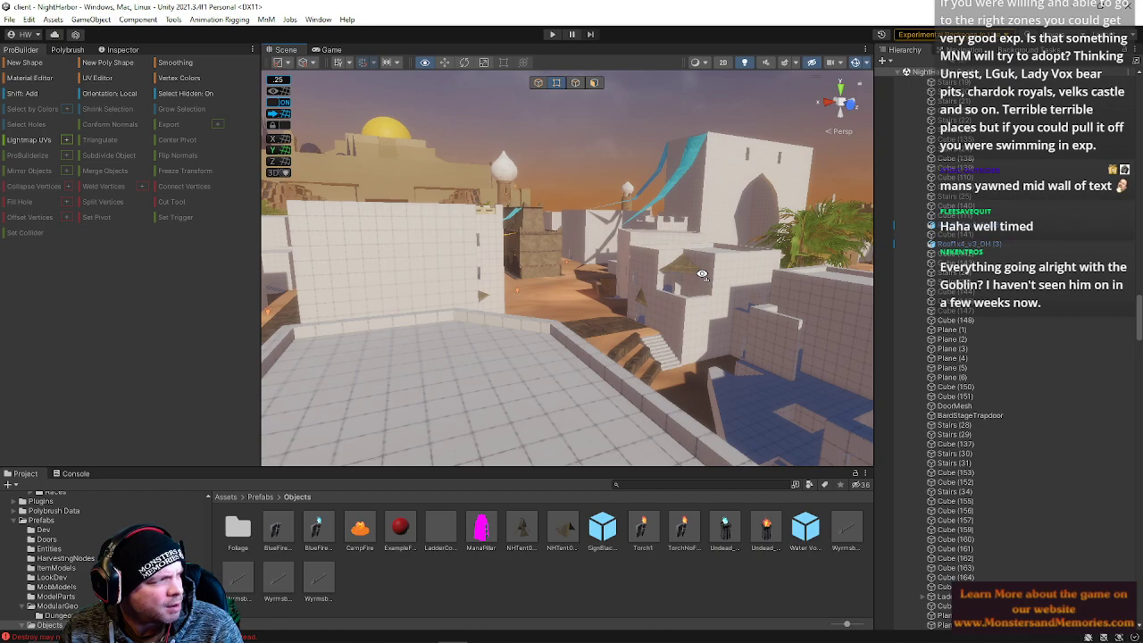
pyautogui.moveTo(702, 274); pyautogui.dragTo(736, 248, button='right')
pyautogui.press('a')
pyautogui.press('s')
pyautogui.press('w')
pyautogui.press('s')
pyautogui.press('w')
pyautogui.press('s')
pyautogui.press('w')
pyautogui.press('s')
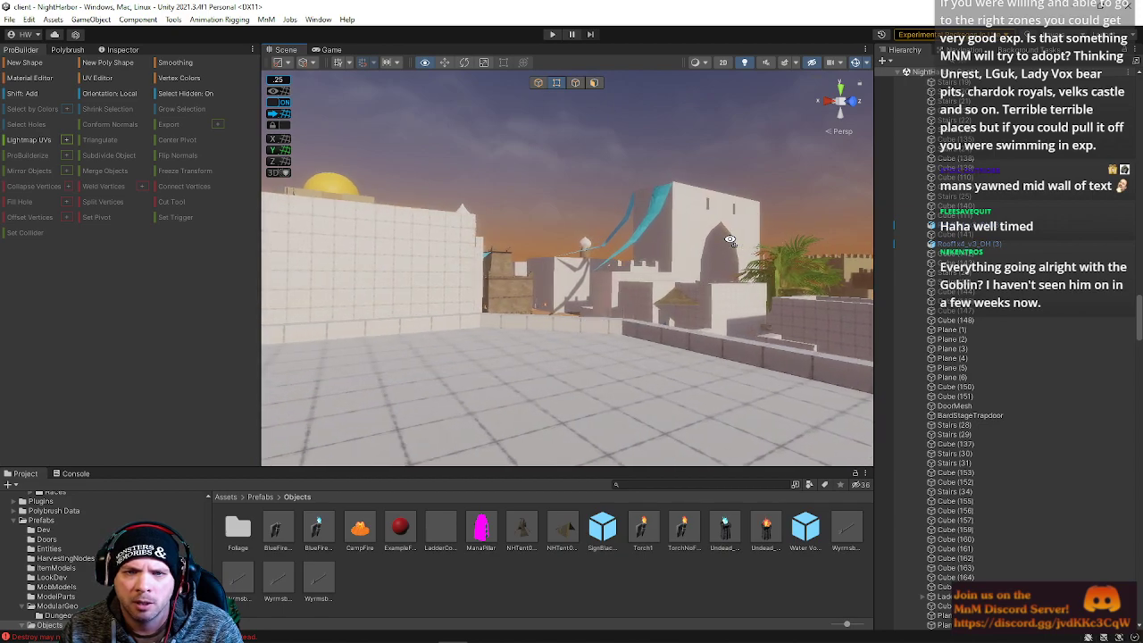
pyautogui.moveTo(730, 239); pyautogui.dragTo(735, 242, button='right')
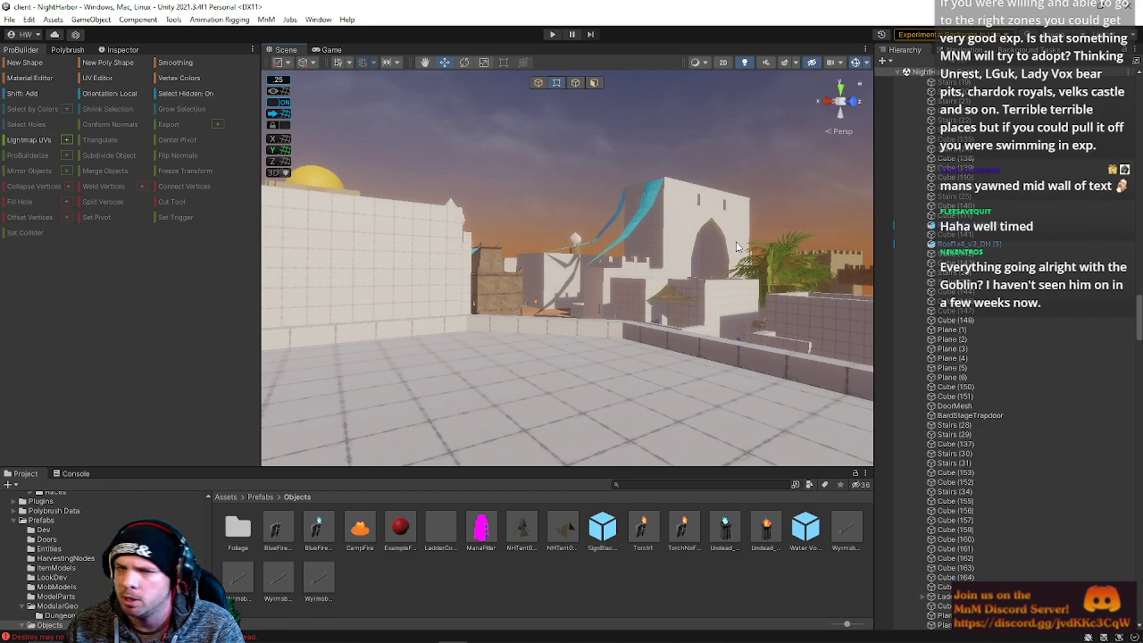
# Duplicate the front teal awning, move the copy to the gate's opposite top corner, and undo the last extra move.
pyautogui.moveTo(638, 234); pyautogui.dragTo(479, 233, button='right')
pyautogui.click(515, 257)
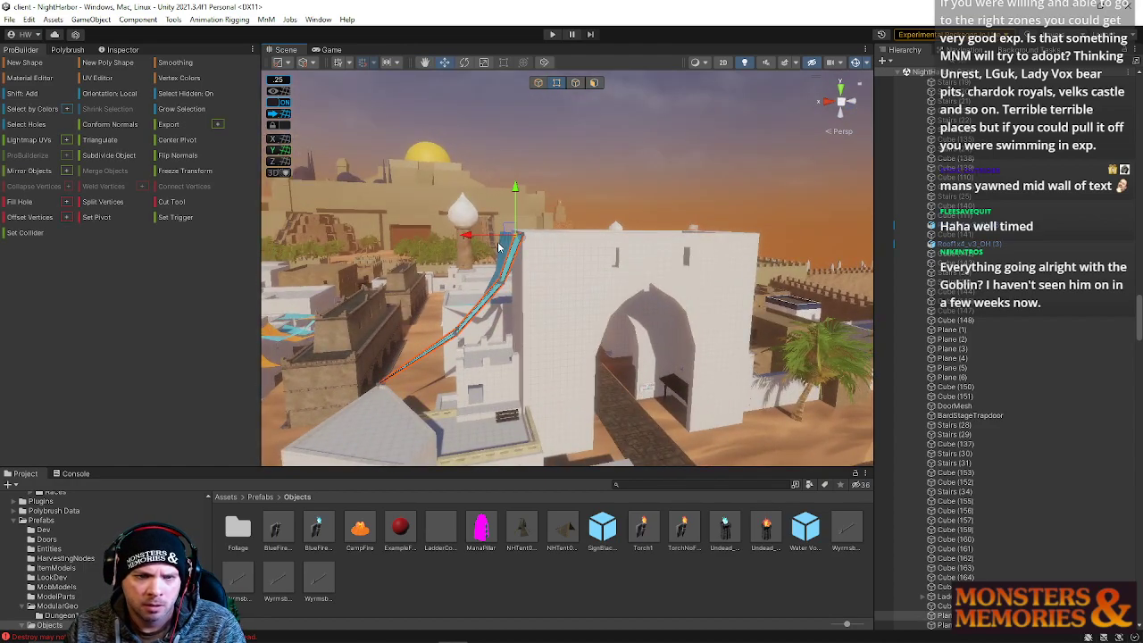
pyautogui.click(538, 83)
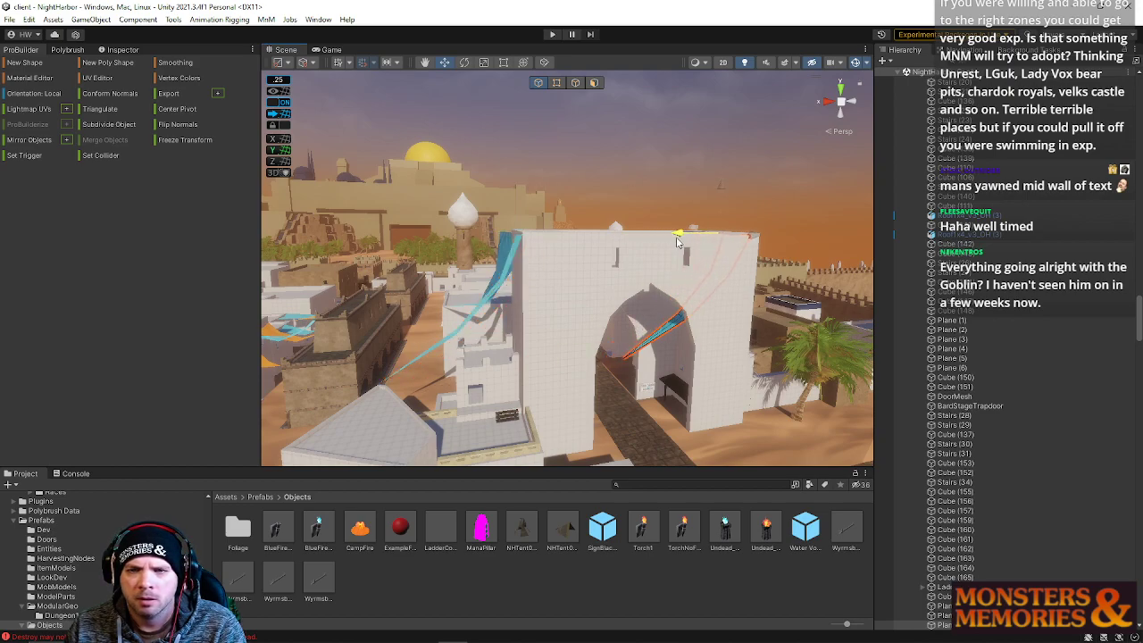
pyautogui.press('w')
pyautogui.moveTo(683, 244); pyautogui.dragTo(564, 244, button='right')
pyautogui.press('d')
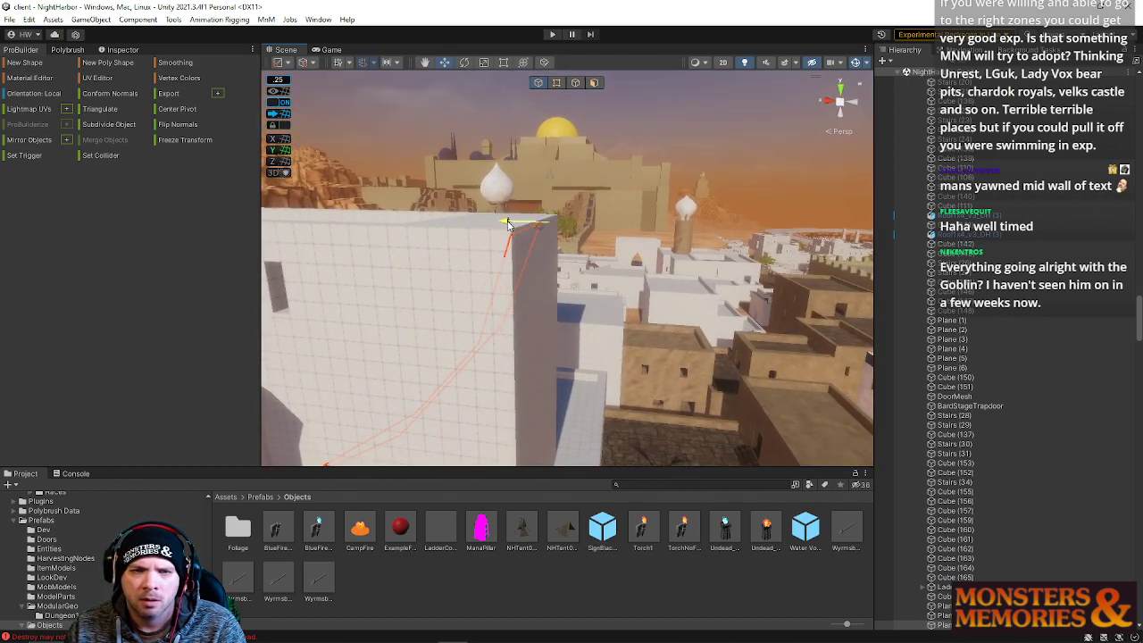
pyautogui.moveTo(546, 227); pyautogui.dragTo(783, 205)
pyautogui.hotkey('ctrl', 'z')
# Select the copied awning's top corner vertex and set the object's pivot on it.
pyautogui.click(561, 84)
pyautogui.click(528, 230)
pyautogui.moveTo(529, 231); pyautogui.dragTo(709, 101, button='right')
pyautogui.press('a')
pyautogui.press('s')
pyautogui.click(454, 242)
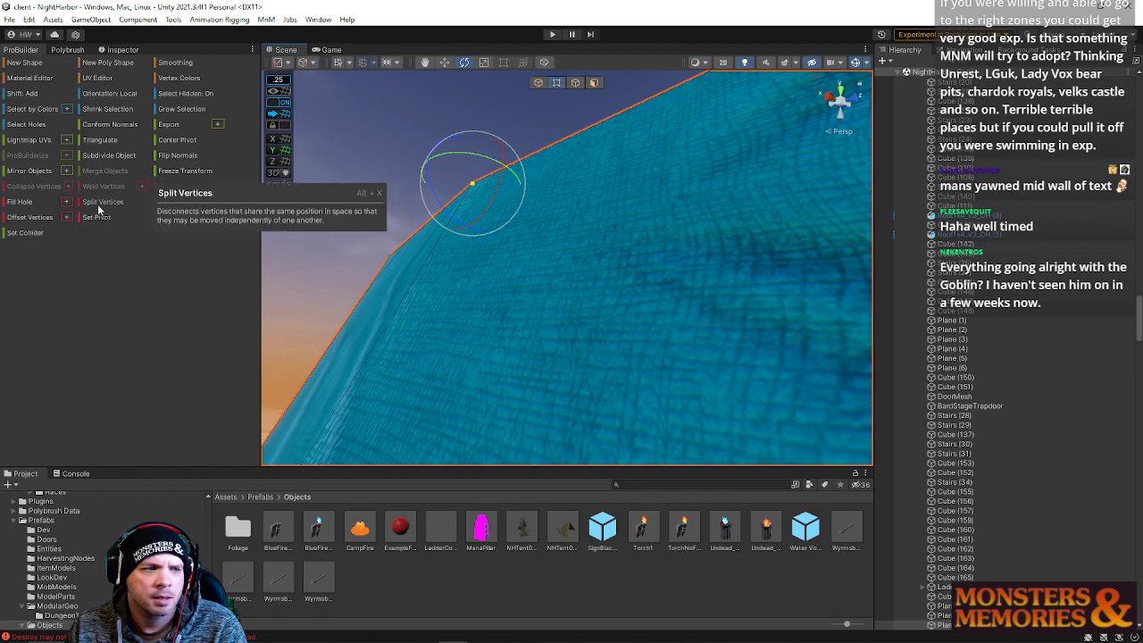
pyautogui.moveTo(411, 241); pyautogui.dragTo(532, 148, button='right')
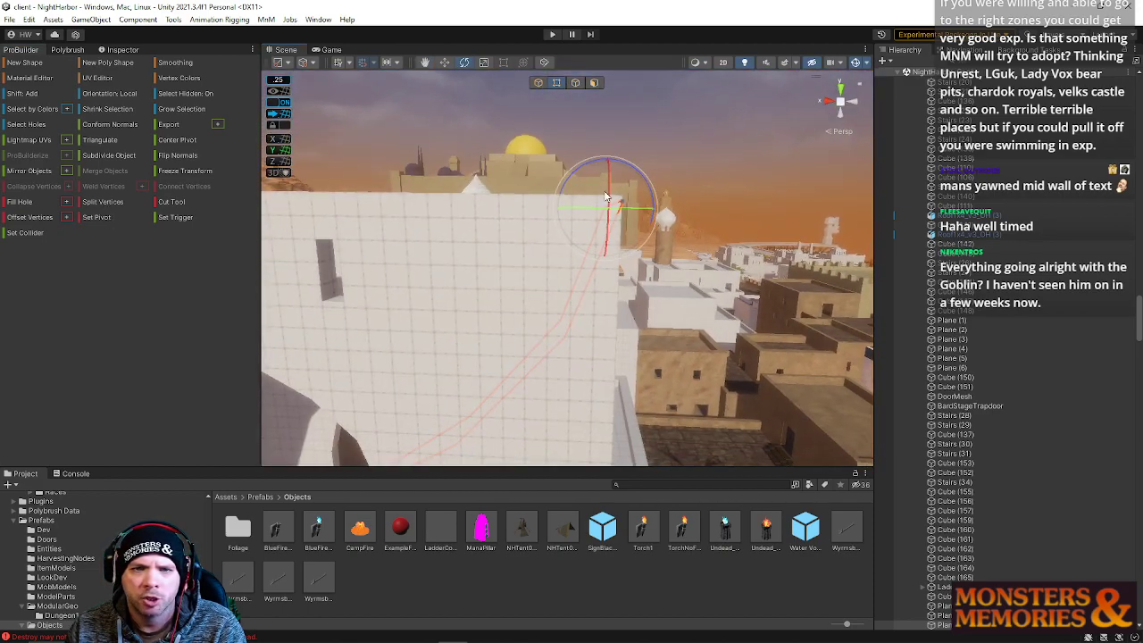
# Rotate the copied awning around its pivot, setting its Y rotation to 180.
pyautogui.moveTo(597, 211); pyautogui.dragTo(747, 214)
pyautogui.click(535, 85)
pyautogui.moveTo(605, 184); pyautogui.dragTo(518, 181, button='right')
pyautogui.moveTo(517, 180); pyautogui.dragTo(826, 190)
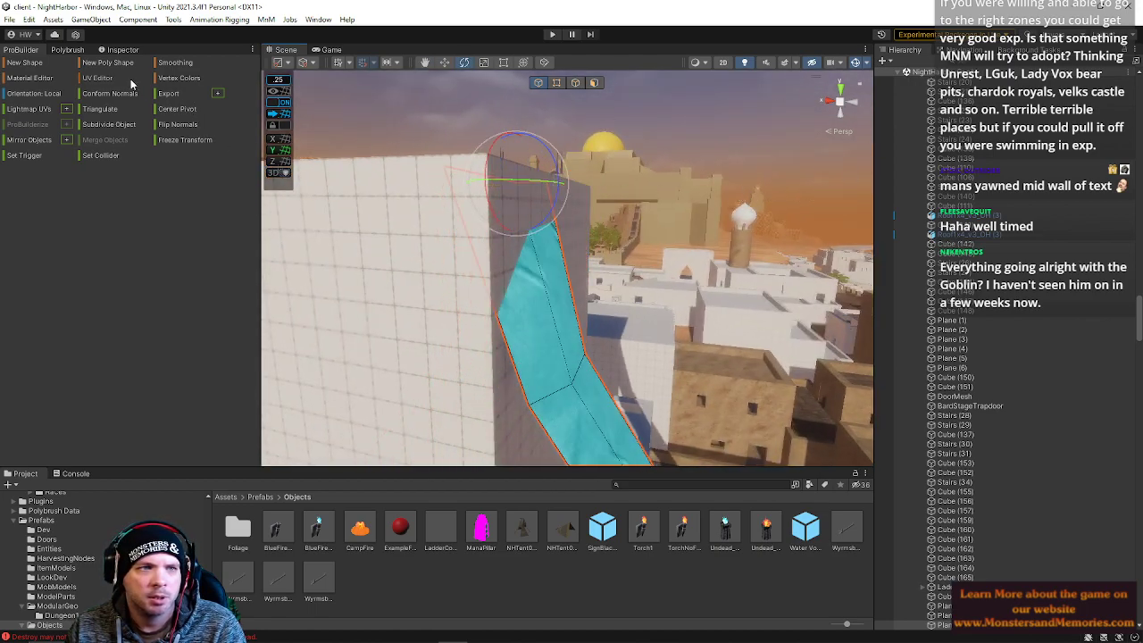
pyautogui.click(116, 51)
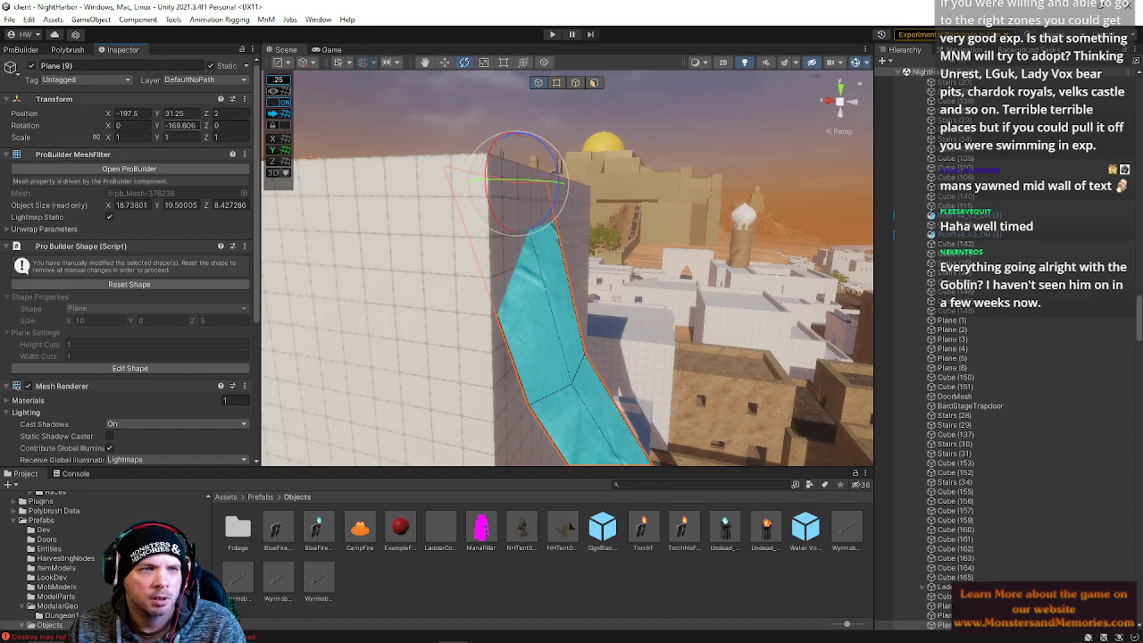
pyautogui.write('180')
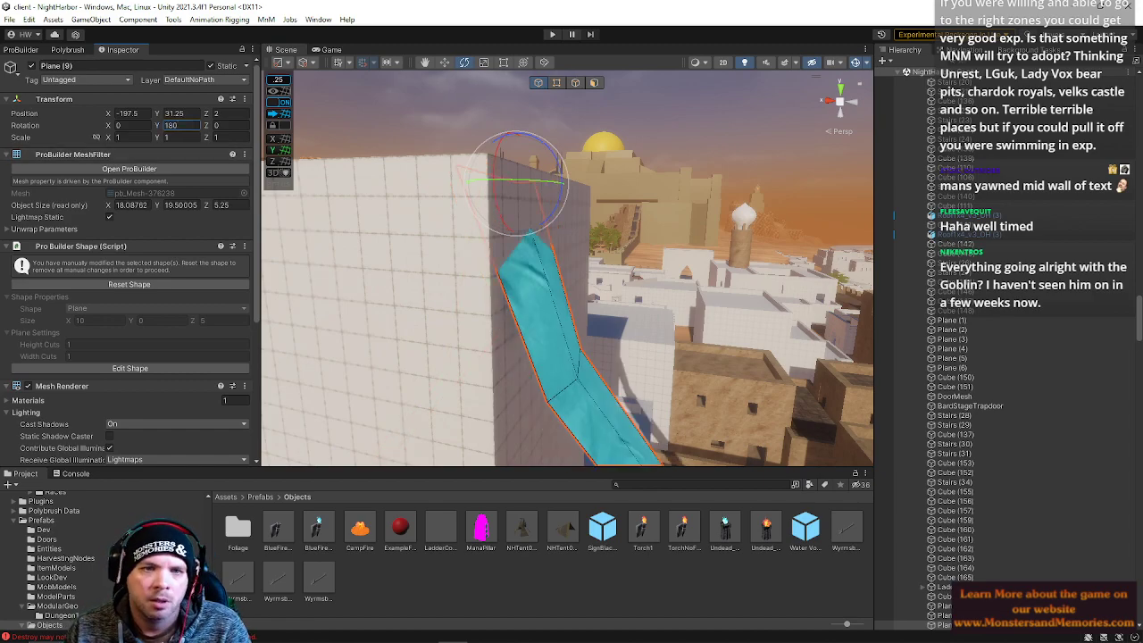
# Move the copied awning along the gate's top edge to X position -198.5.
pyautogui.keyDown('alt'); pyautogui.moveTo(362, 282); pyautogui.dragTo(446, 192); pyautogui.keyUp('alt')
pyautogui.press('w')
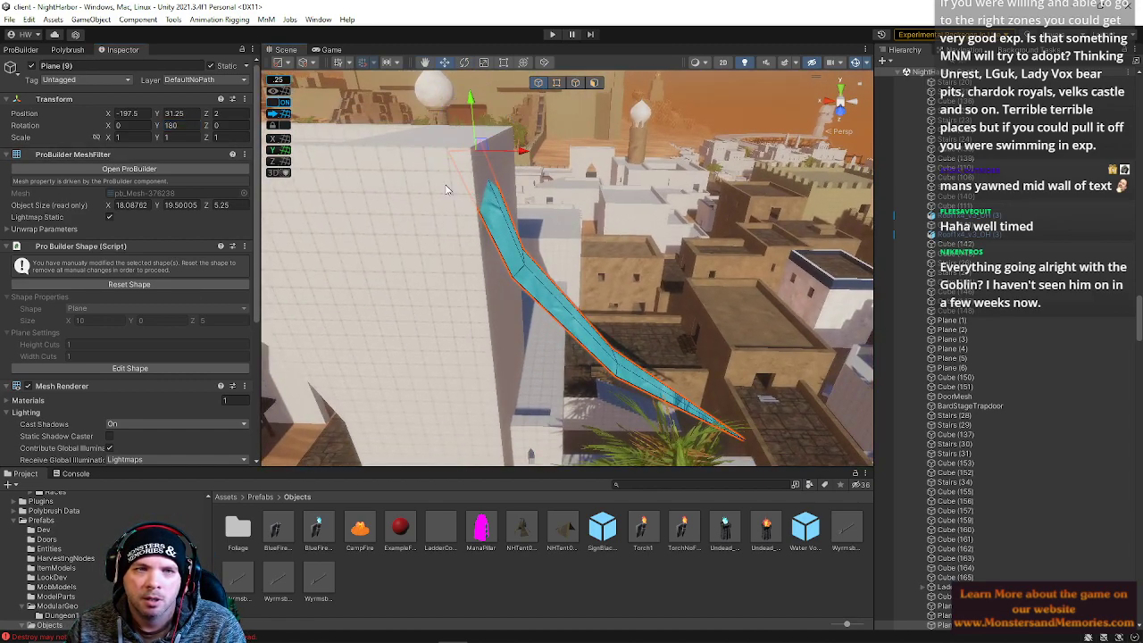
pyautogui.moveTo(522, 155); pyautogui.dragTo(547, 158)
# Extend the copied awning's lower tip vertex down to the wall corner of the neighbouring tan building beside the palm.
pyautogui.moveTo(556, 211); pyautogui.dragTo(223, 154, button='right')
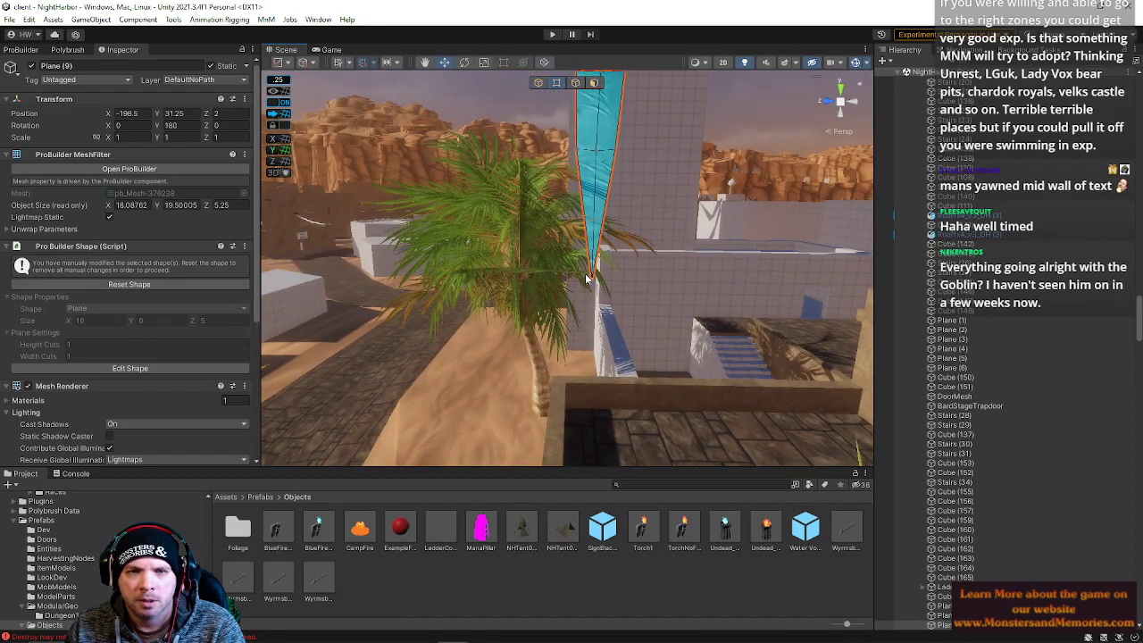
pyautogui.keyDown('alt'); pyautogui.moveTo(656, 258); pyautogui.dragTo(505, 341); pyautogui.keyUp('alt')
pyautogui.keyDown('alt'); pyautogui.moveTo(569, 288); pyautogui.dragTo(592, 238); pyautogui.keyUp('alt')
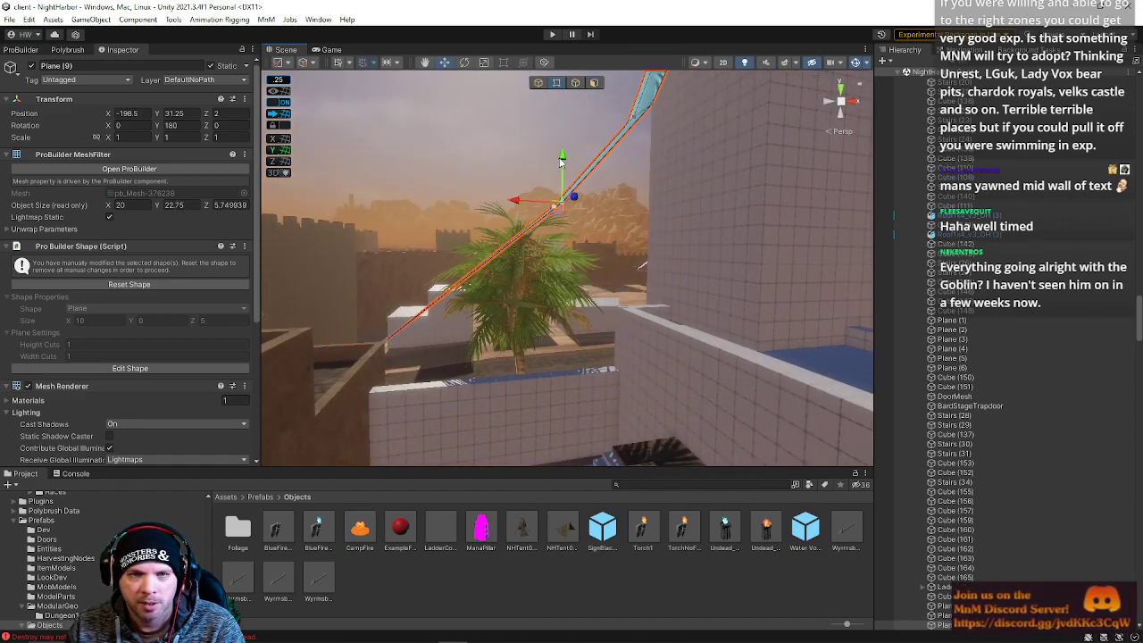
# Lower the copied awning's lower middle vertex row, pull it outward, and adjust the upper middle row to shape the sag.
pyautogui.moveTo(560, 161); pyautogui.dragTo(561, 184)
pyautogui.moveTo(525, 229); pyautogui.dragTo(513, 237)
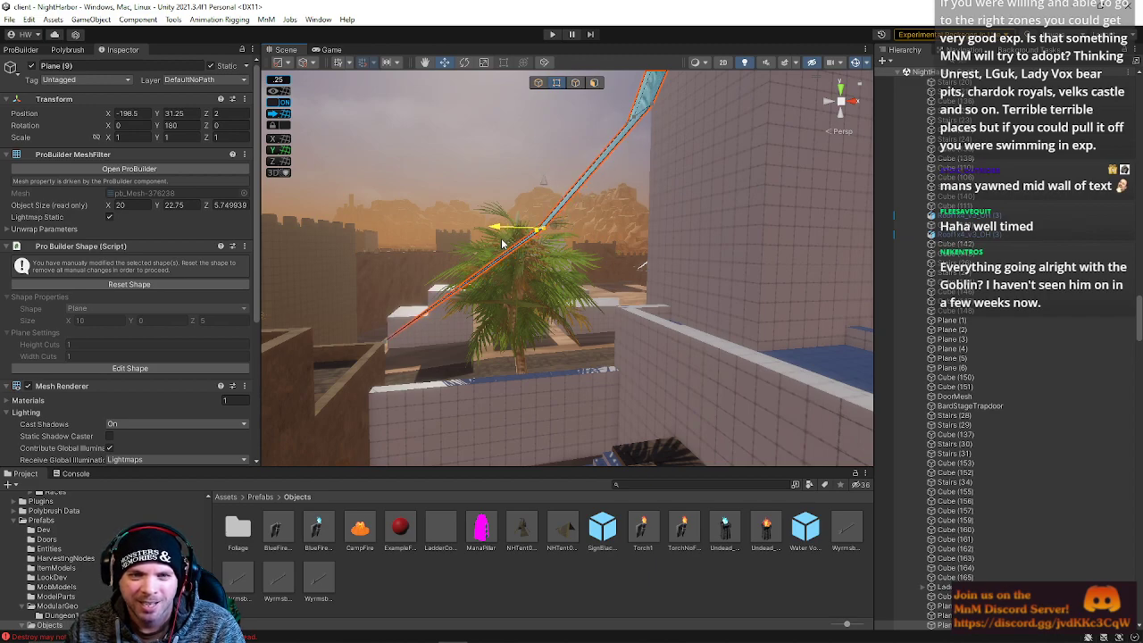
pyautogui.moveTo(660, 129); pyautogui.dragTo(662, 131)
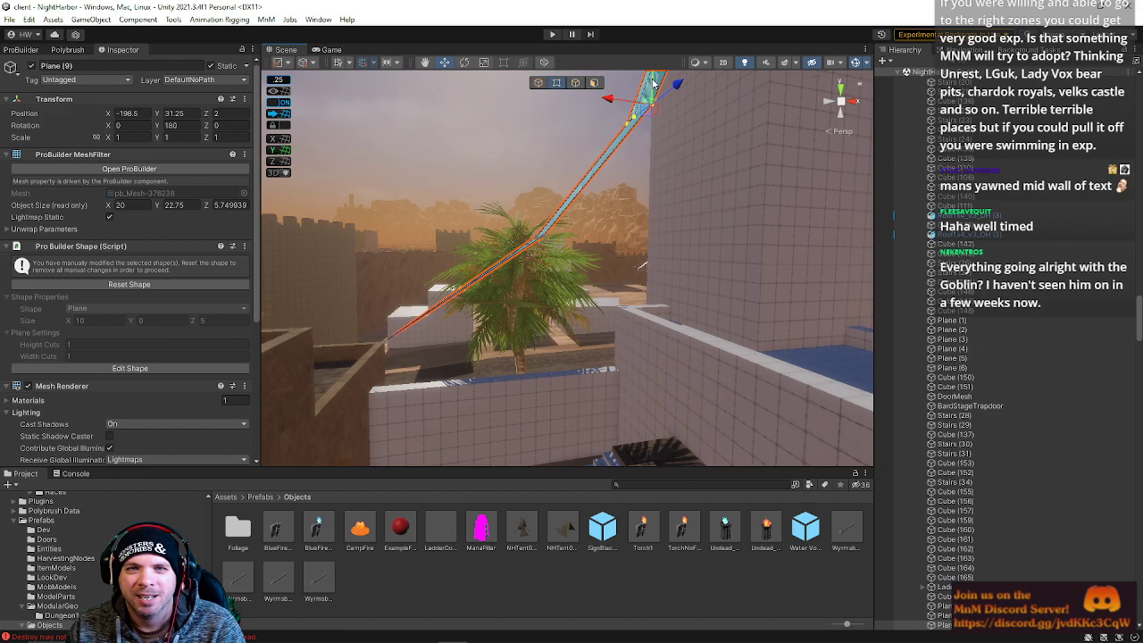
pyautogui.moveTo(600, 157); pyautogui.dragTo(562, 113, button='right')
pyautogui.moveTo(518, 146); pyautogui.dragTo(525, 152)
# Select the original awning on the gate's opposite corner and shift its upper middle vertex row toward the wall.
pyautogui.moveTo(525, 151); pyautogui.dragTo(503, 214, button='right')
pyautogui.click(505, 215)
pyautogui.moveTo(540, 190); pyautogui.dragTo(527, 184)
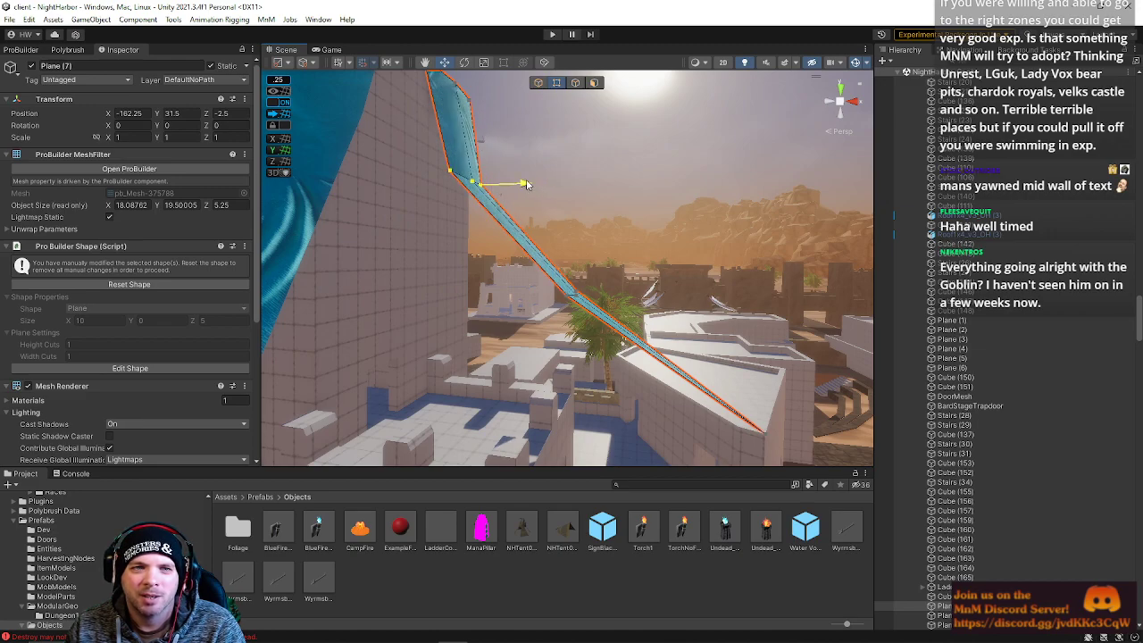
pyautogui.click(539, 280)
pyautogui.click(550, 286)
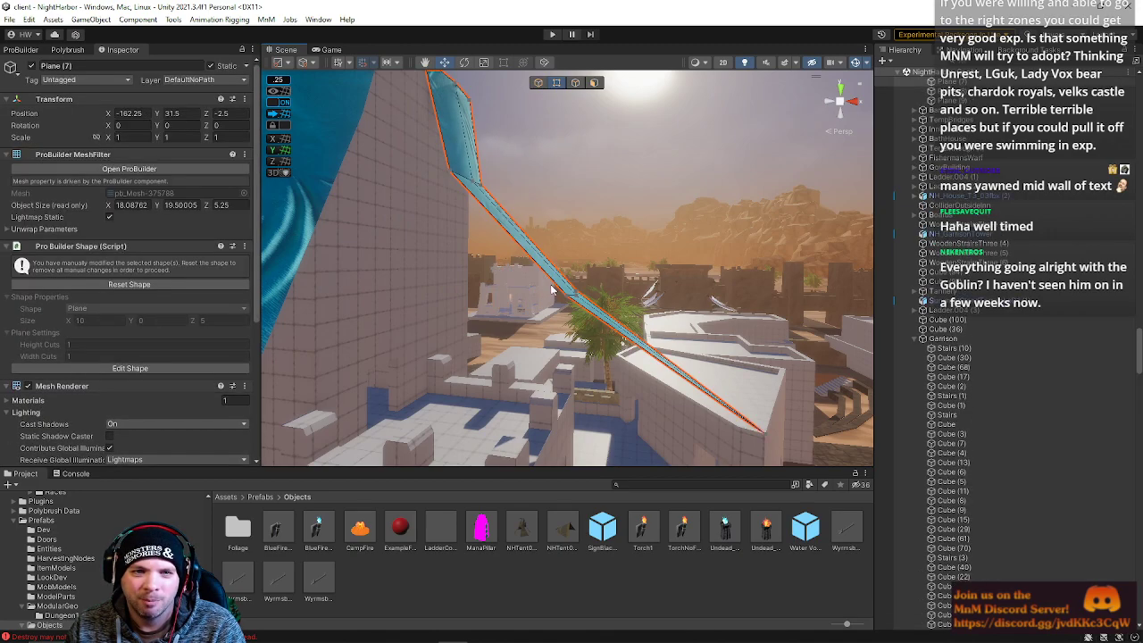
# Select the awning running to the flat-roofed building and shift its lower middle vertex row horizontally.
pyautogui.moveTo(604, 293); pyautogui.dragTo(1035, 195, button='right')
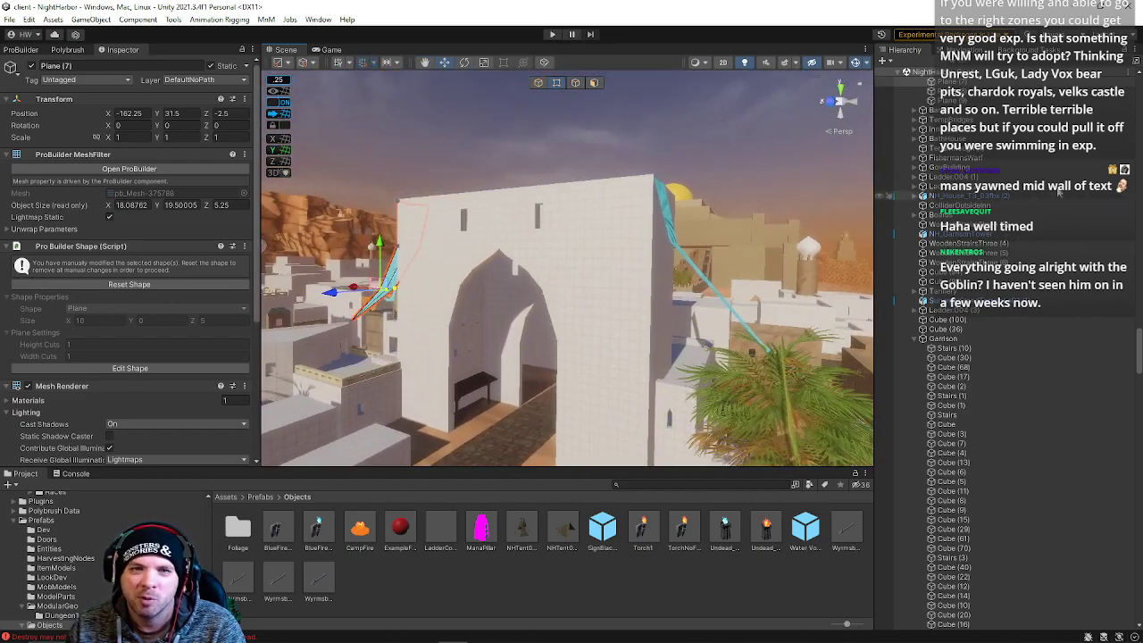
pyautogui.click(750, 132)
pyautogui.moveTo(750, 132); pyautogui.dragTo(472, 245, button='right')
pyautogui.click(585, 225)
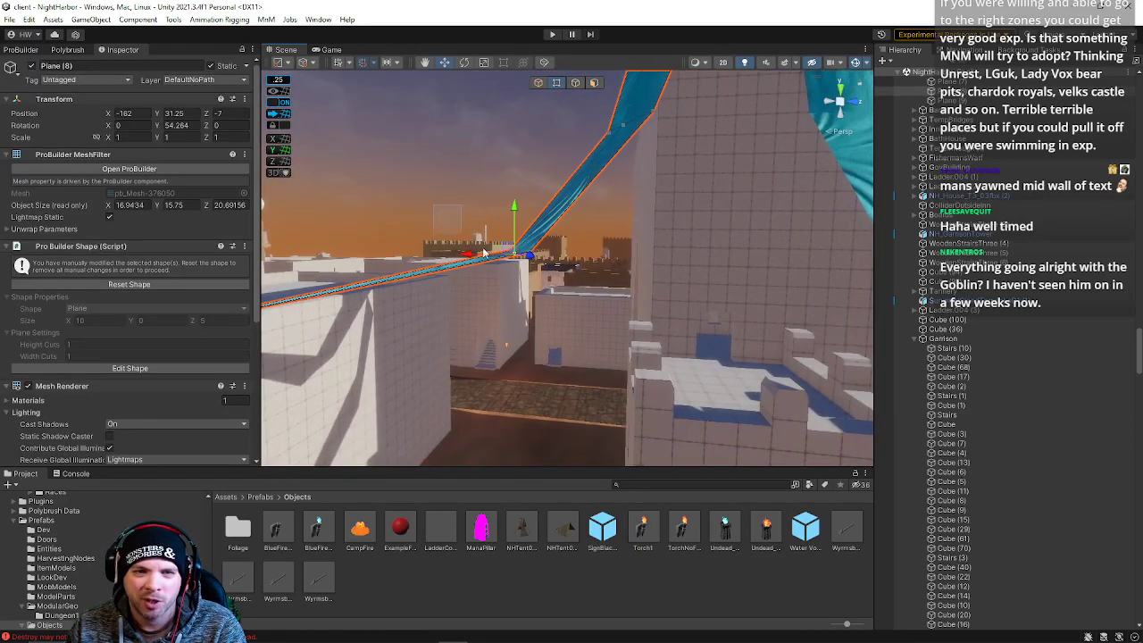
pyautogui.moveTo(554, 243); pyautogui.dragTo(534, 237, button='right')
pyautogui.click(594, 230)
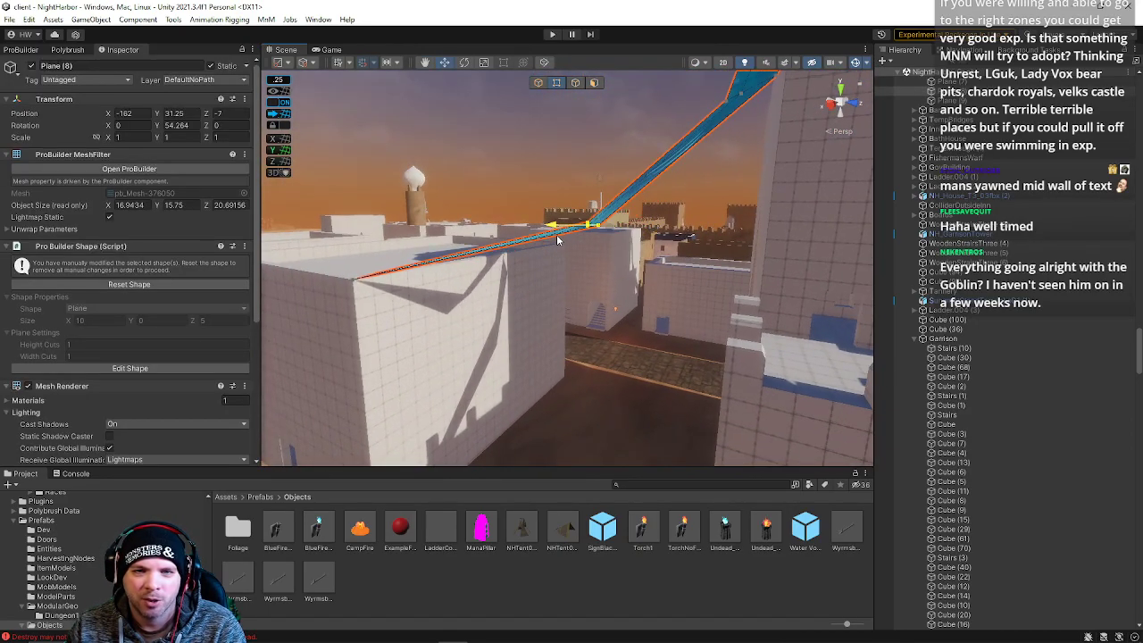
# Shift that awning's lower middle vertex row slightly sideways and select its upper middle row.
pyautogui.moveTo(770, 167)
pyautogui.mouseDown(button='right')
pyautogui.moveTo(761, 152)
pyautogui.moveTo(759, 182)
pyautogui.moveTo(756, 162)
pyautogui.mouseUp(button='right')
pyautogui.click(732, 233)
pyautogui.moveTo(732, 208); pyautogui.dragTo(820, 222, button='right')
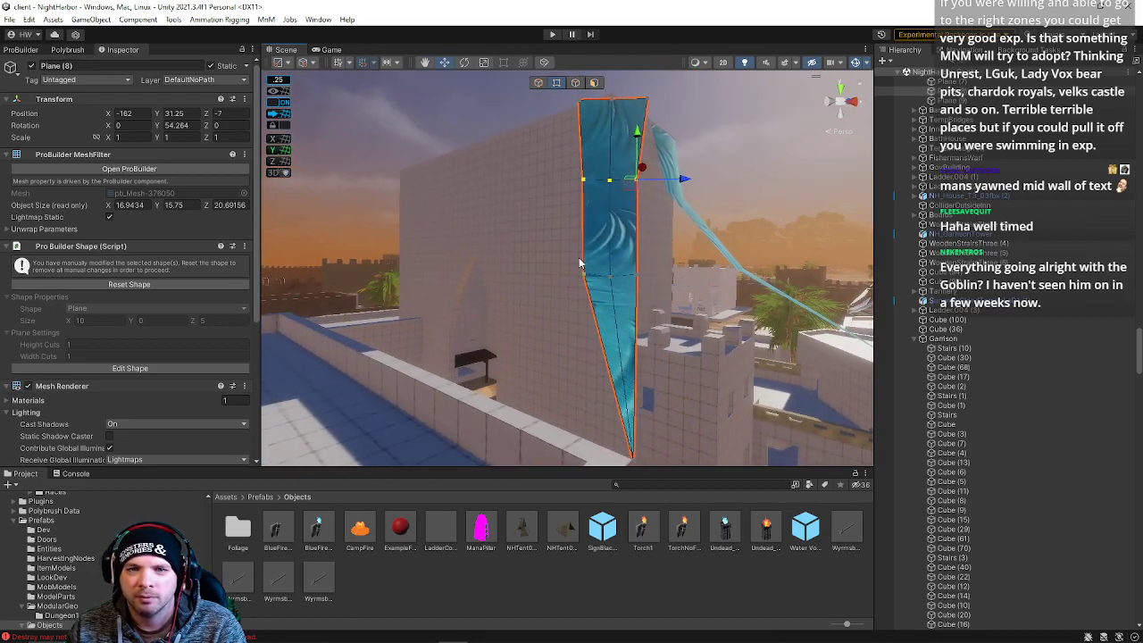
pyautogui.moveTo(693, 281); pyautogui.dragTo(690, 280)
pyautogui.click(617, 192)
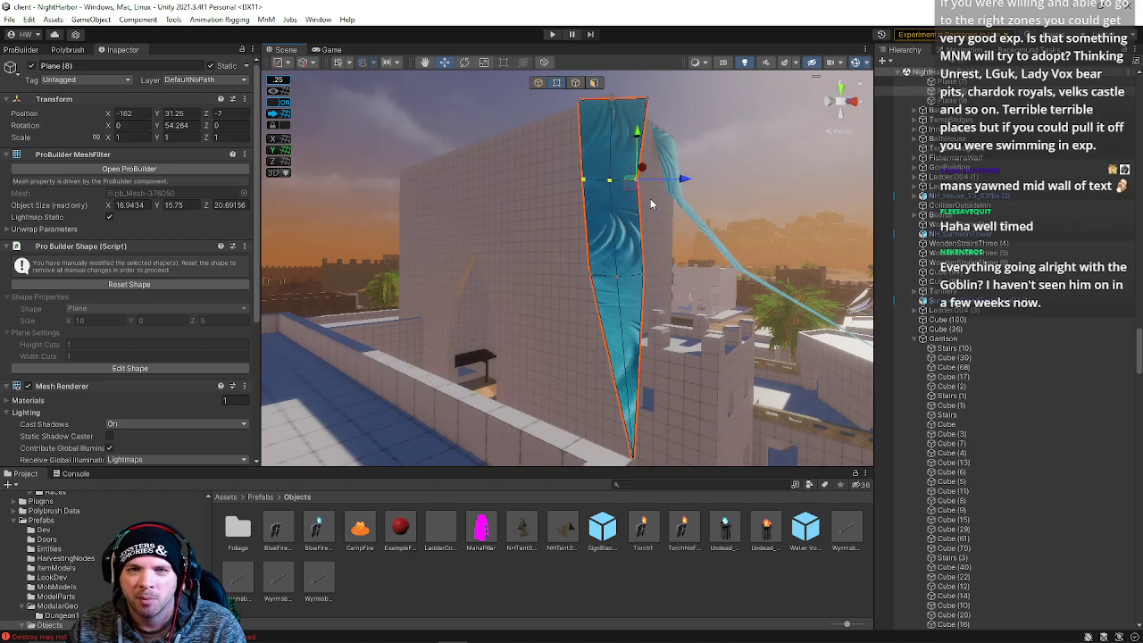
# Lower the awning's upper middle vertex row, move it outward, and raise the lower middle row above the roof.
pyautogui.moveTo(674, 193); pyautogui.dragTo(509, 220, button='right')
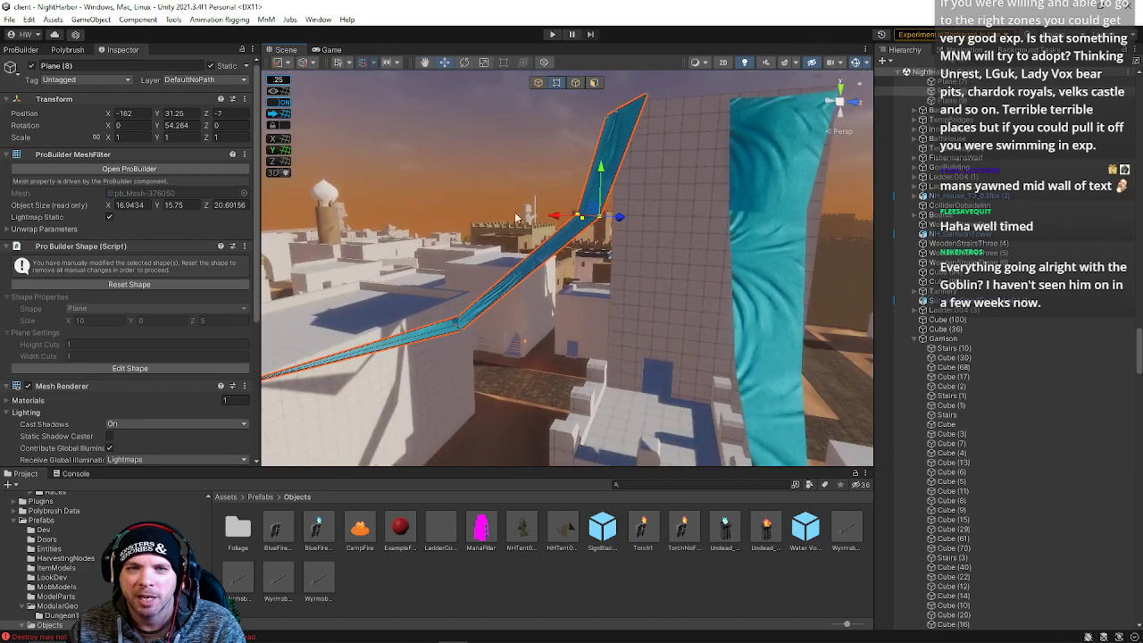
pyautogui.moveTo(606, 172); pyautogui.dragTo(600, 194)
pyautogui.moveTo(563, 245); pyautogui.dragTo(550, 243)
pyautogui.keyDown('alt'); pyautogui.moveTo(491, 360); pyautogui.dragTo(638, 201); pyautogui.keyUp('alt')
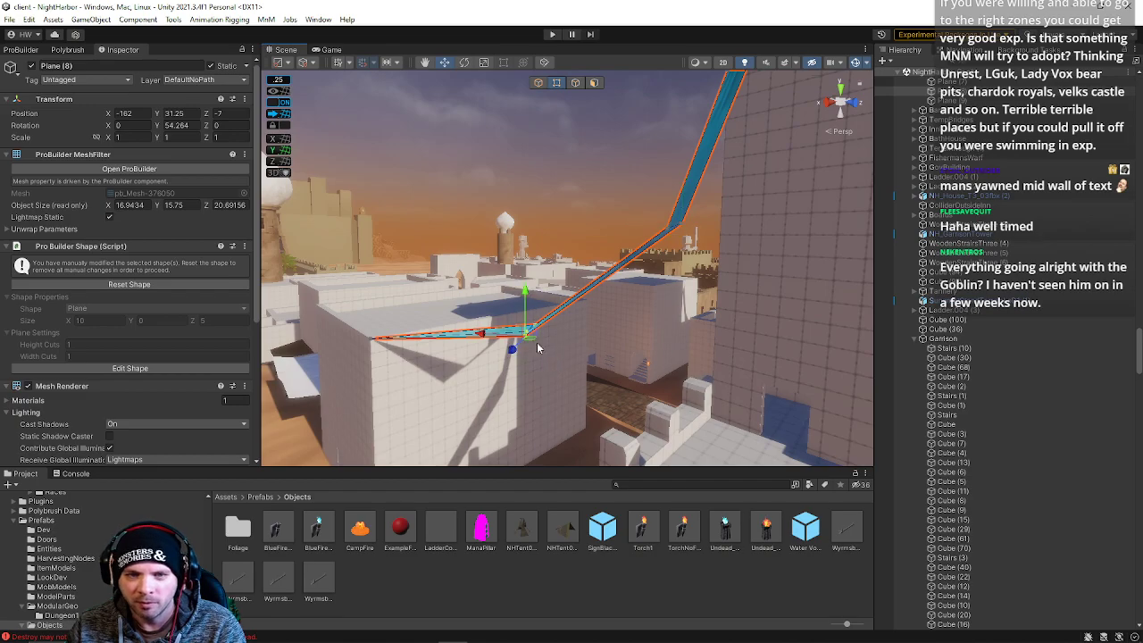
pyautogui.moveTo(527, 293); pyautogui.dragTo(527, 282)
# Rotate the awning's middle vertices to turn the cloth strip along its hanging direction.
pyautogui.click(555, 228)
pyautogui.moveTo(558, 234); pyautogui.dragTo(661, 339, button='right')
pyautogui.click(728, 299)
pyautogui.moveTo(728, 298); pyautogui.dragTo(554, 224, button='right')
pyautogui.click(536, 220)
pyautogui.moveTo(627, 222); pyautogui.dragTo(536, 209)
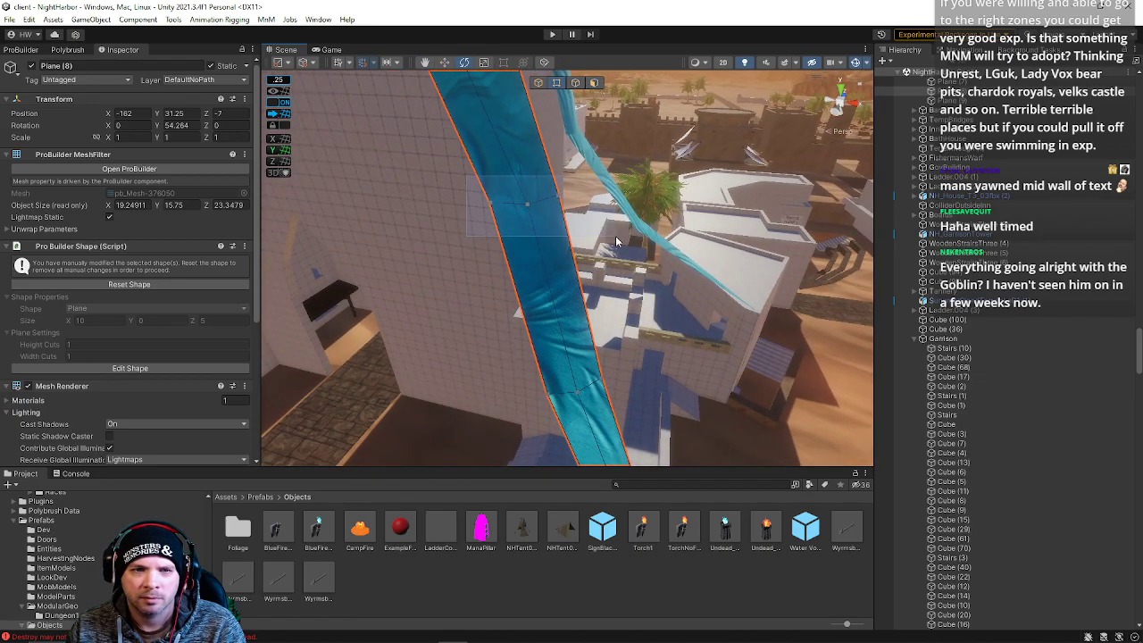
pyautogui.moveTo(599, 192); pyautogui.dragTo(714, 268)
# Shift the awning's lower middle vertex row sideways and rotate it in line with the roof corner.
pyautogui.keyDown('alt'); pyautogui.moveTo(596, 326); pyautogui.dragTo(480, 348); pyautogui.keyUp('alt')
pyautogui.press('e')
pyautogui.click(589, 324)
pyautogui.press('w')
pyautogui.keyDown('alt'); pyautogui.moveTo(603, 332); pyautogui.dragTo(565, 339); pyautogui.keyUp('alt')
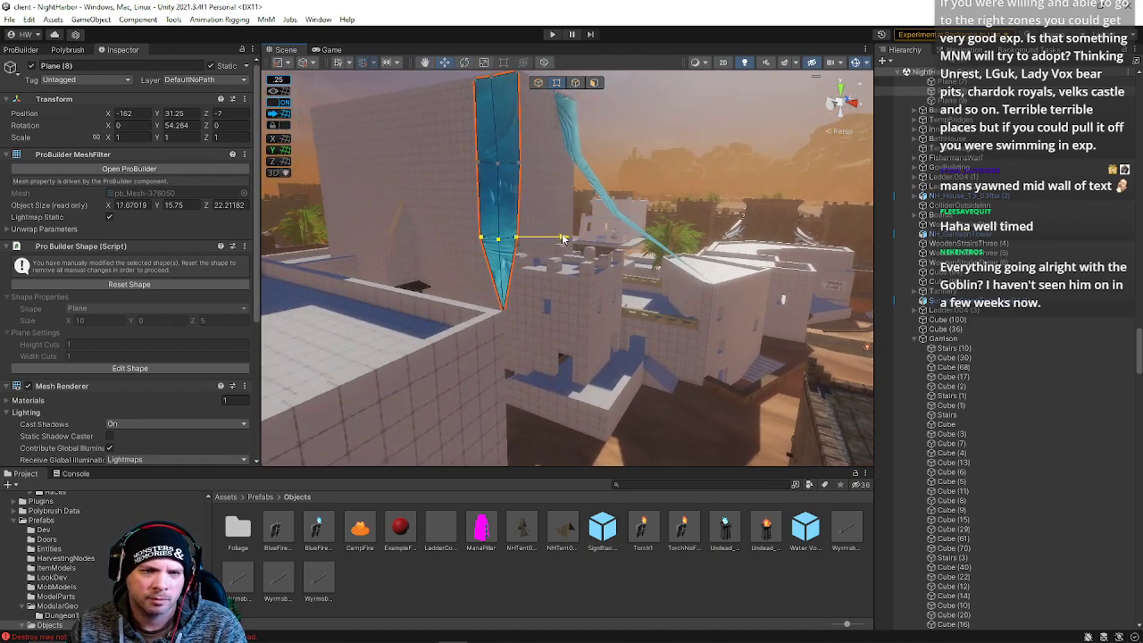
pyautogui.keyDown('alt'); pyautogui.moveTo(565, 240); pyautogui.dragTo(686, 388); pyautogui.keyUp('alt')
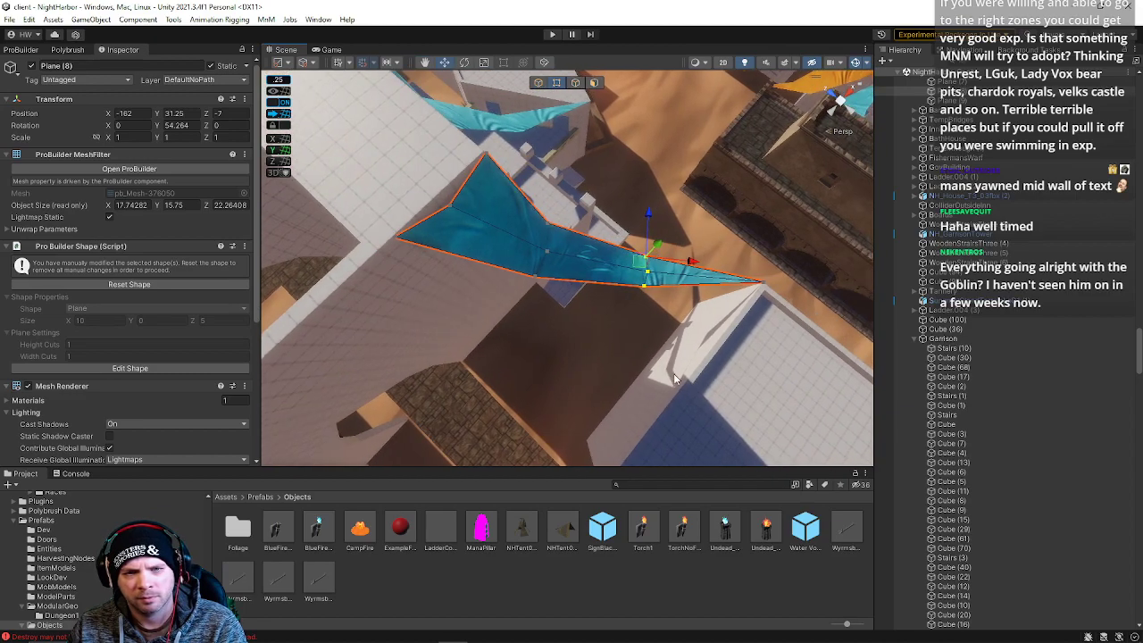
pyautogui.moveTo(573, 267); pyautogui.dragTo(569, 267)
pyautogui.press('d')
pyautogui.moveTo(600, 282); pyautogui.dragTo(551, 300, button='right')
pyautogui.click(536, 237)
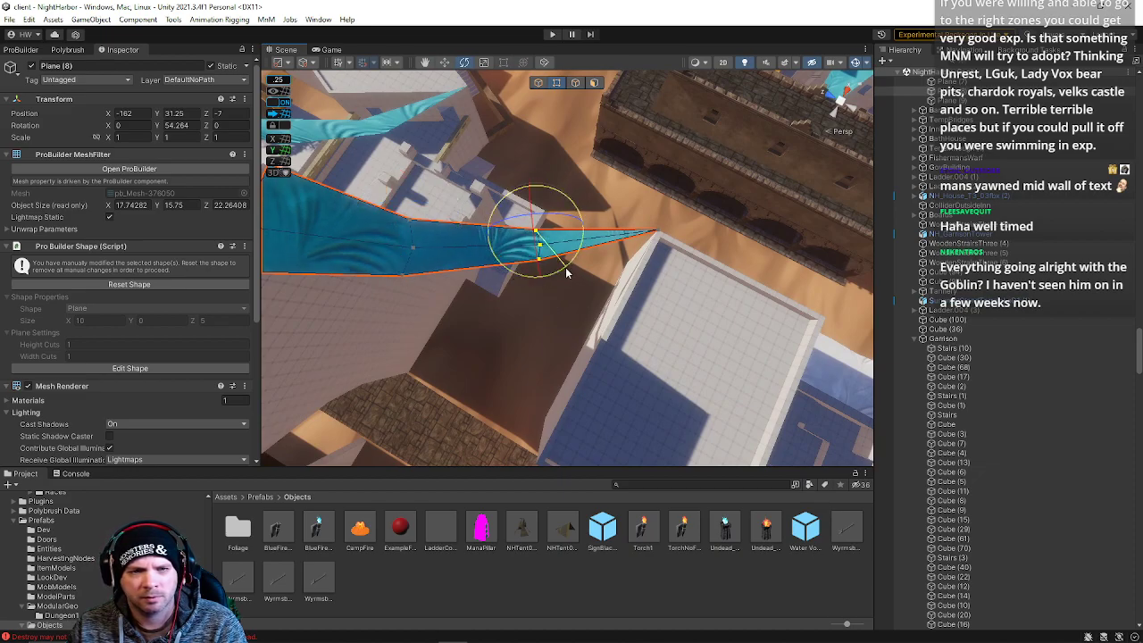
# Duplicate the reshaped awning that runs to the flat-roofed building.
pyautogui.moveTo(588, 324); pyautogui.dragTo(2, 117, button='right')
pyautogui.click(462, 114)
pyautogui.press('d')
pyautogui.moveTo(1120, 128); pyautogui.dragTo(839, 148, button='right')
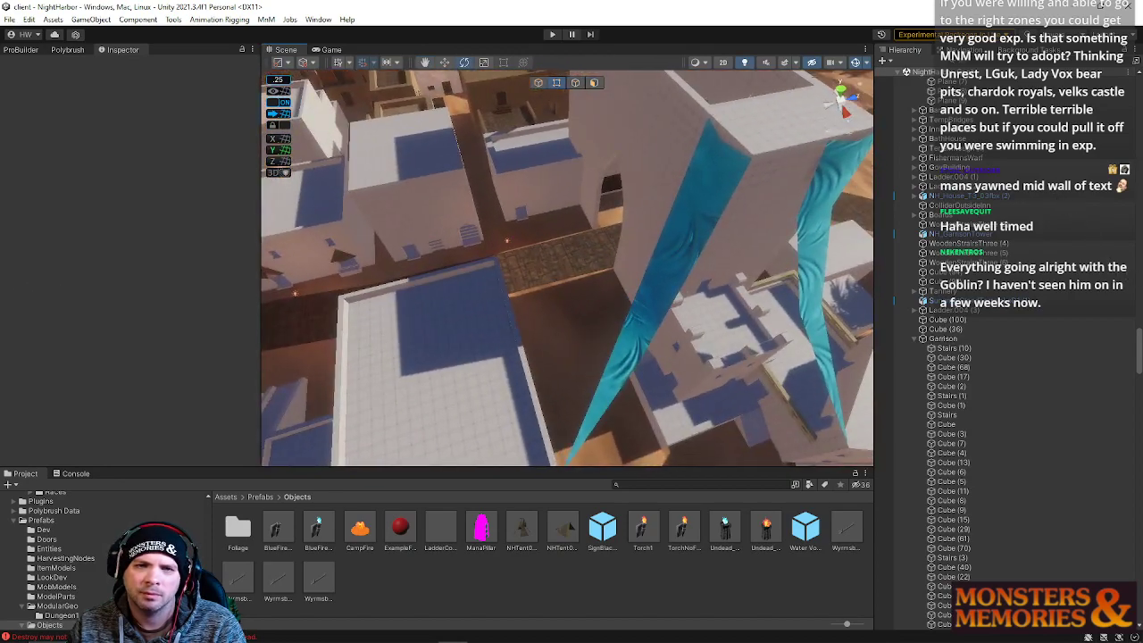
pyautogui.click(684, 202)
pyautogui.click(699, 163)
pyautogui.press('w')
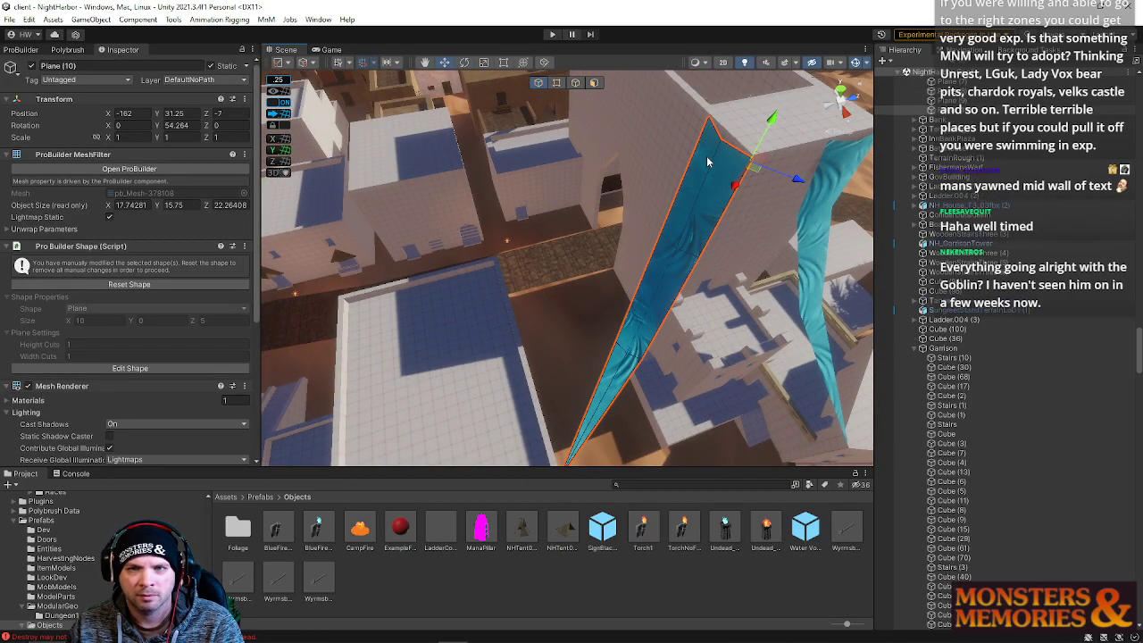
pyautogui.moveTo(535, 153); pyautogui.dragTo(703, 156, button='right')
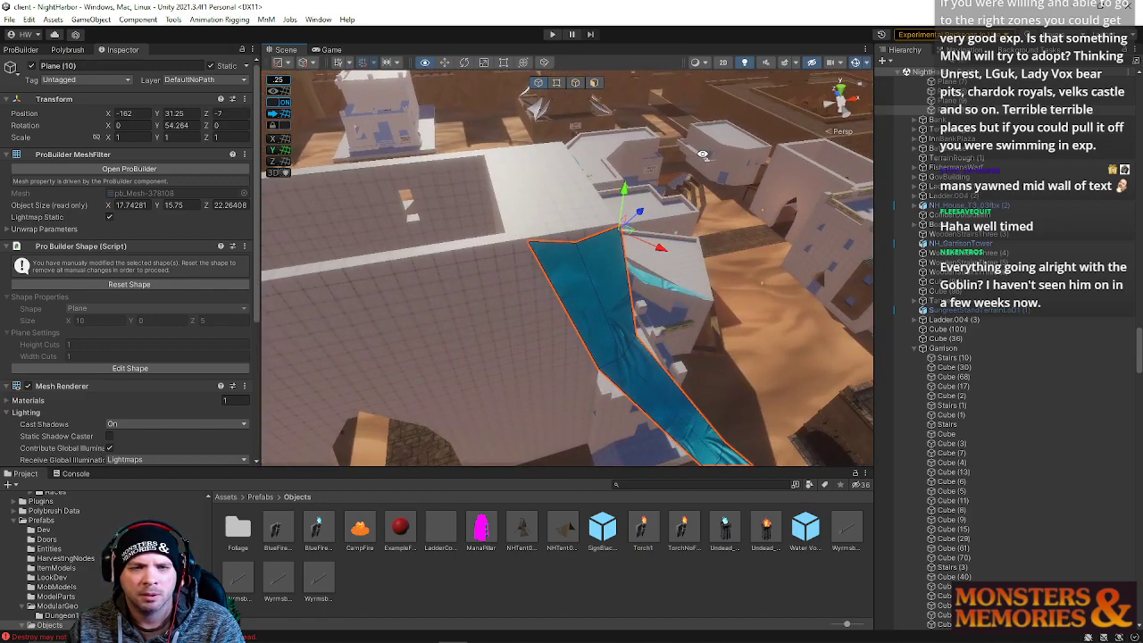
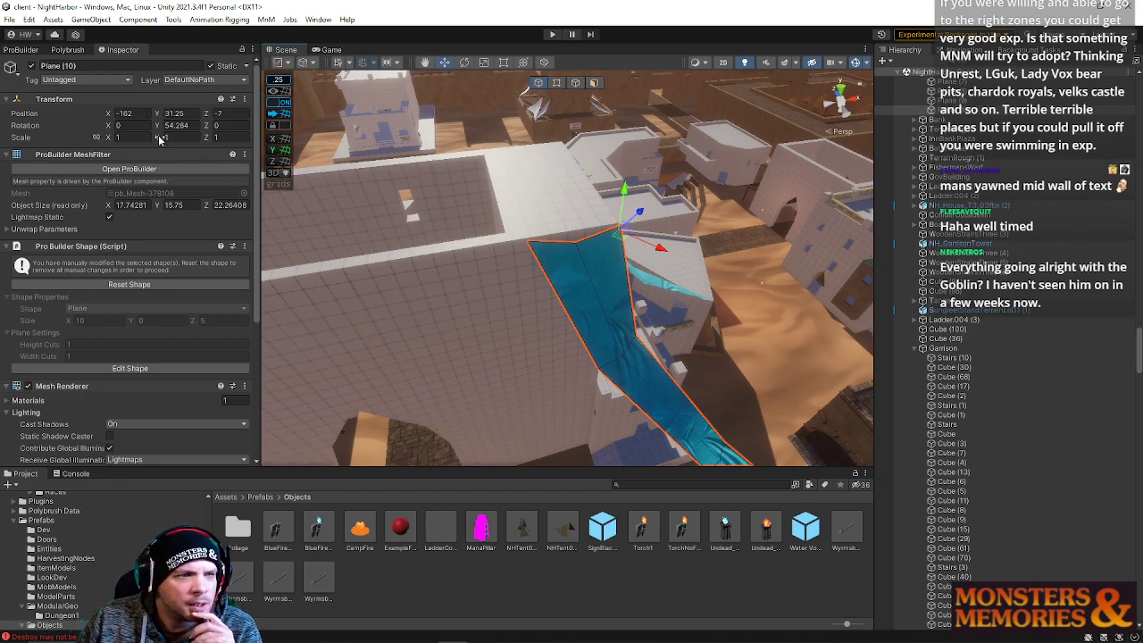
# Move the duplicated awning along the gate's top edge toward the opposite corner.
pyautogui.click(22, 50)
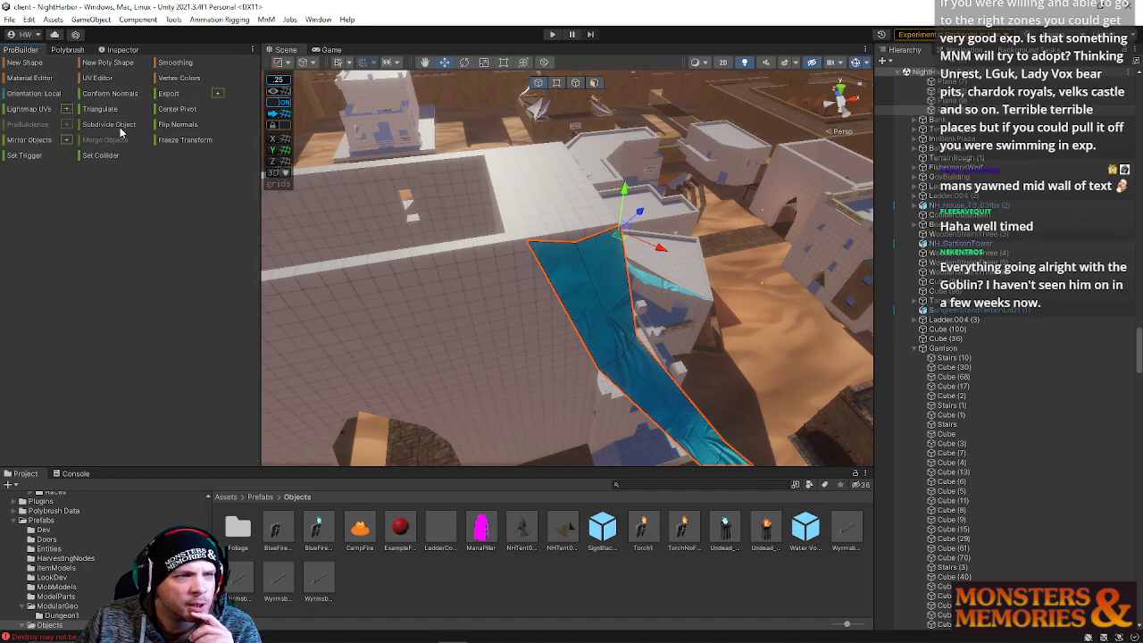
pyautogui.moveTo(617, 234); pyautogui.dragTo(511, 233, button='right')
pyautogui.click(556, 82)
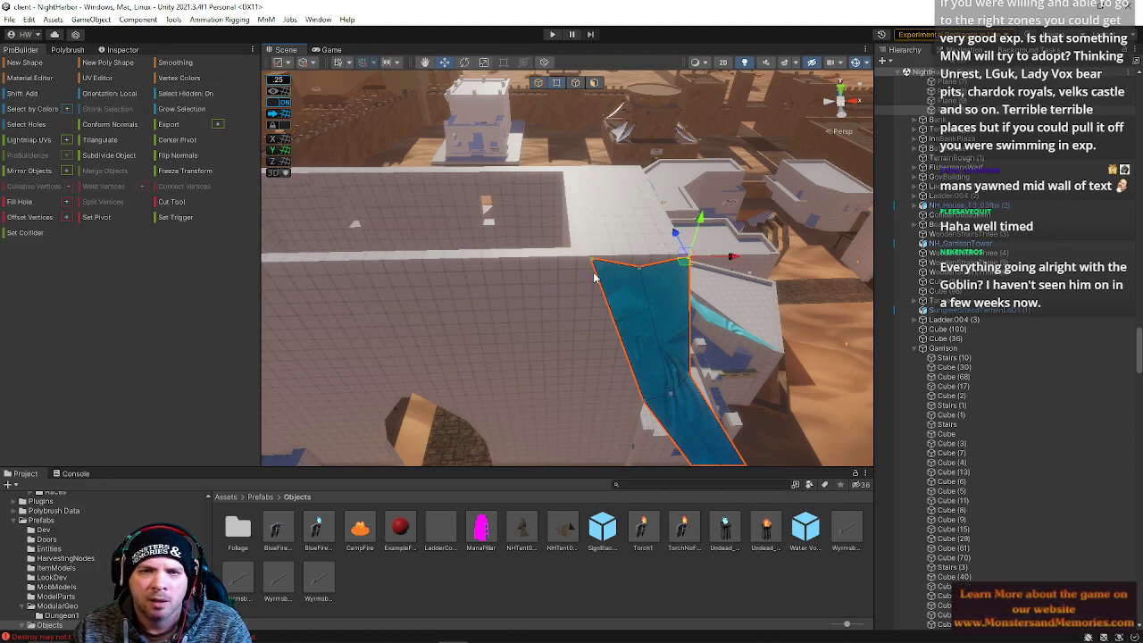
pyautogui.click(538, 84)
pyautogui.moveTo(702, 258); pyautogui.dragTo(688, 206, button='right')
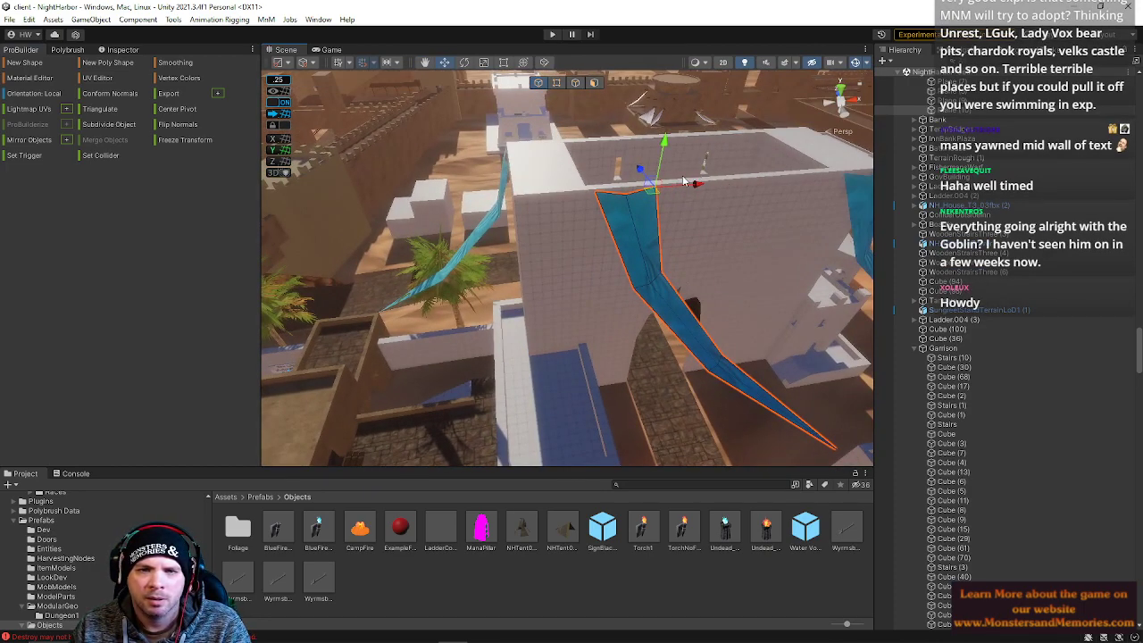
pyautogui.moveTo(699, 187); pyautogui.dragTo(622, 183)
# Mirror the duplicated awning on the X axis only, without duplicating, and align it with the gate's top corner.
pyautogui.moveTo(650, 229); pyautogui.dragTo(659, 270, button='right')
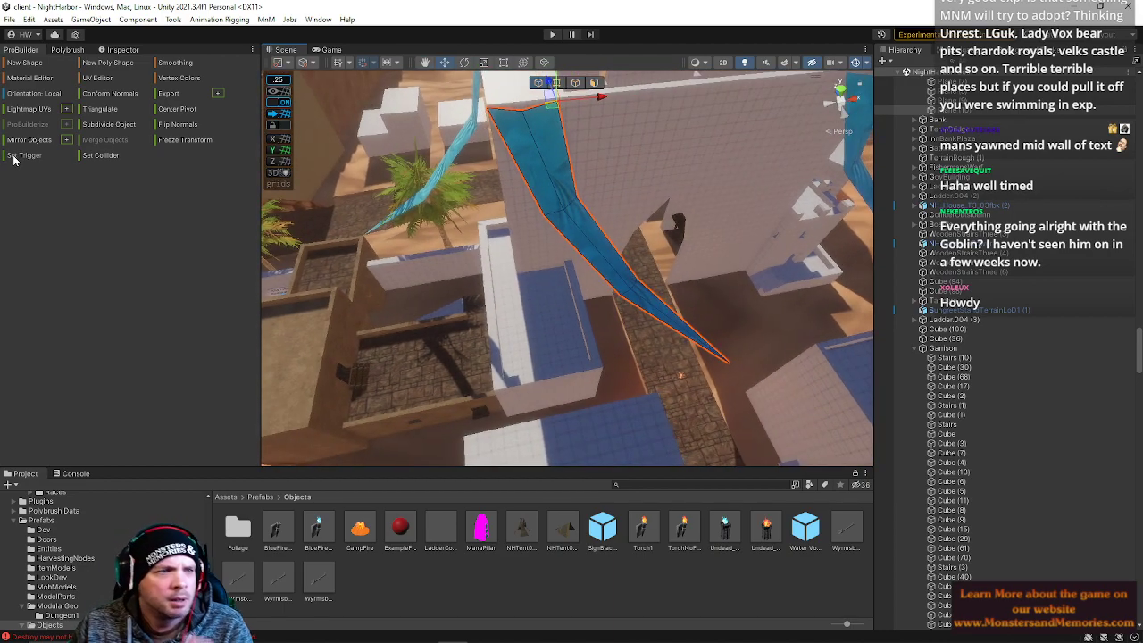
pyautogui.click(63, 140)
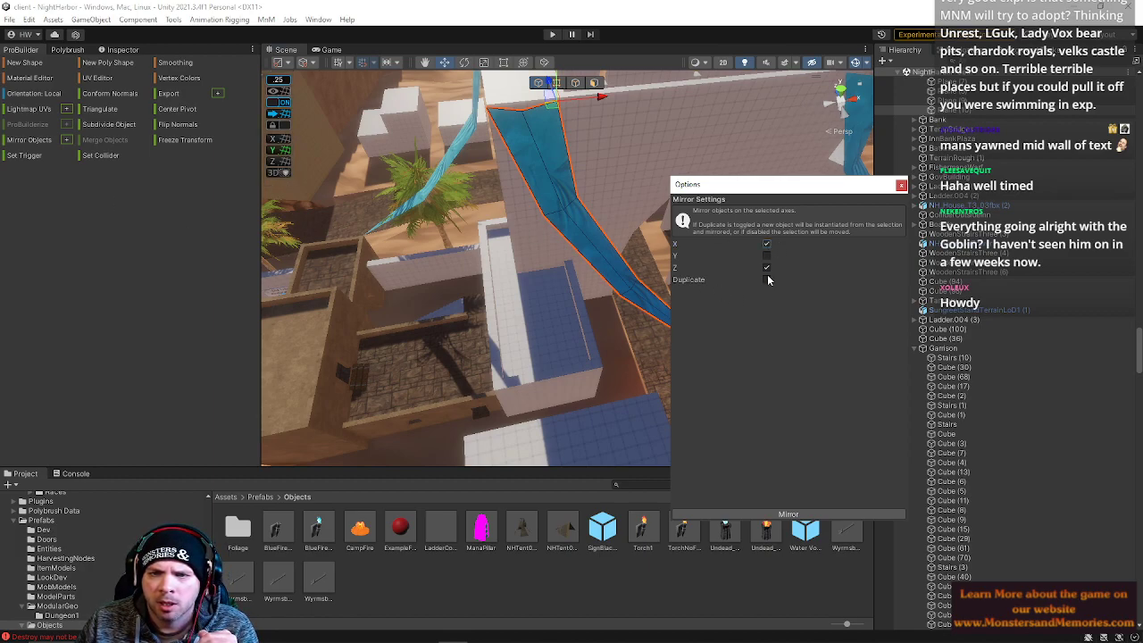
pyautogui.click(779, 515)
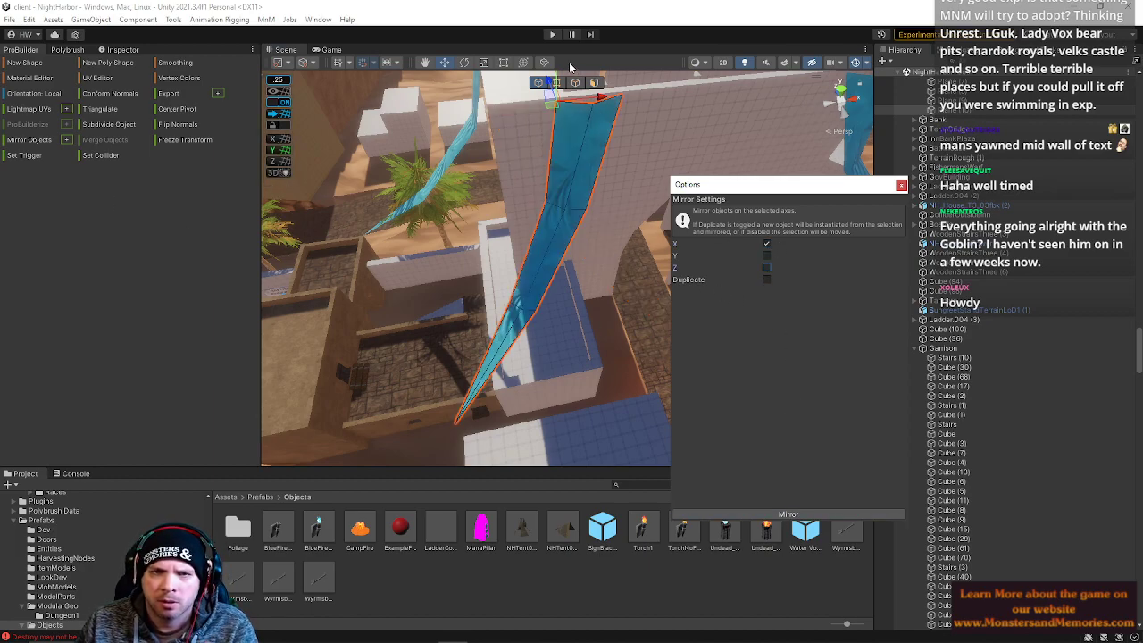
pyautogui.moveTo(613, 104); pyautogui.dragTo(538, 103)
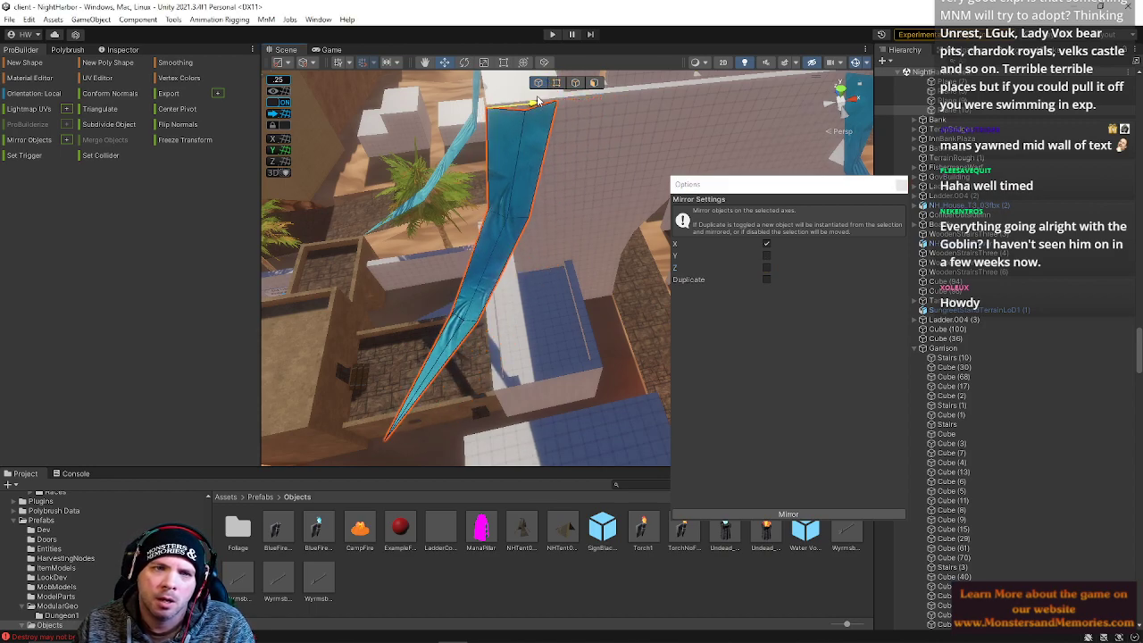
pyautogui.click(901, 185)
# Move the mirrored awning's lower tip vertices down and across the alley toward the neighbouring white roof.
pyautogui.moveTo(574, 262); pyautogui.dragTo(629, 255, button='right')
pyautogui.click(557, 83)
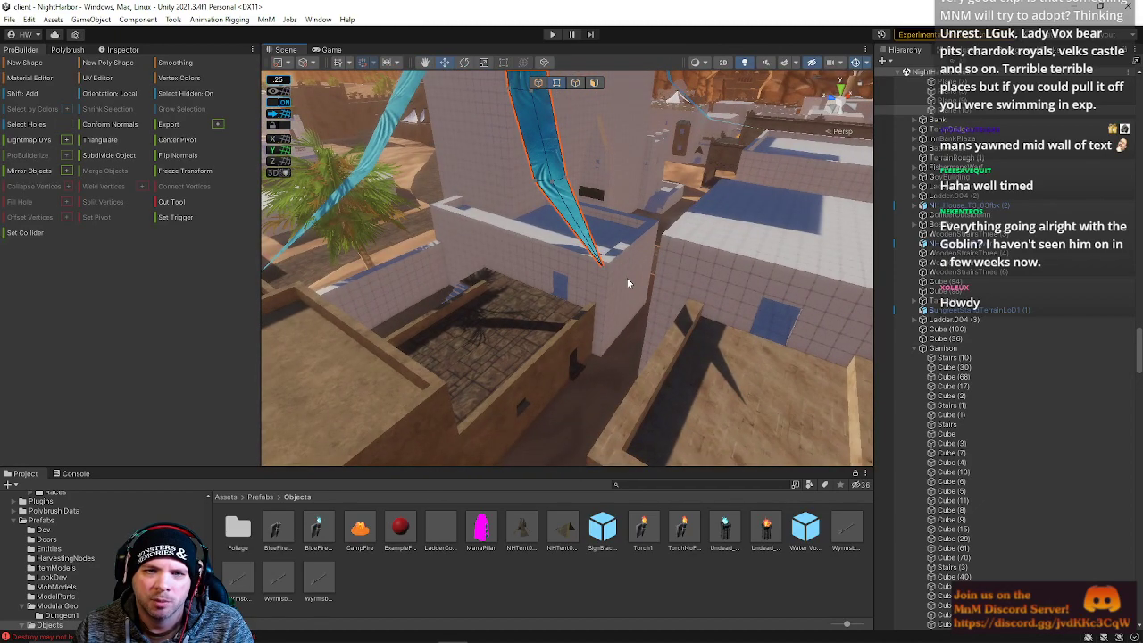
pyautogui.moveTo(599, 265); pyautogui.dragTo(587, 451)
pyautogui.moveTo(625, 382); pyautogui.dragTo(518, 416, button='right')
pyautogui.moveTo(598, 371); pyautogui.dragTo(705, 357)
pyautogui.moveTo(705, 357); pyautogui.dragTo(637, 215, button='right')
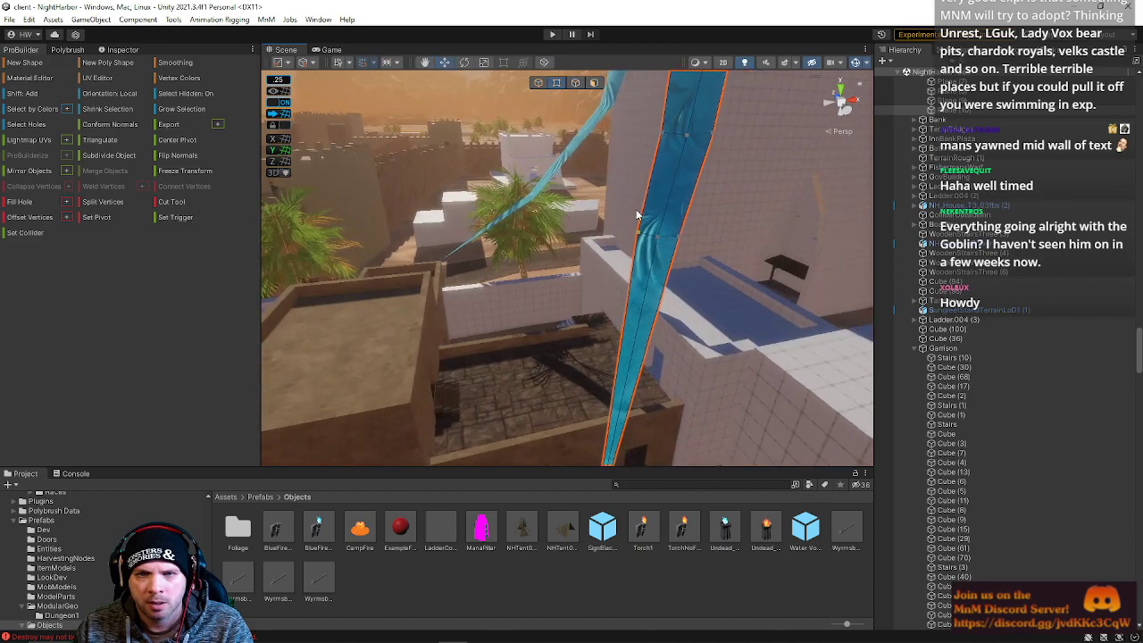
# Lower the awning's lower middle vertex row and shift it toward the tip.
pyautogui.moveTo(723, 277); pyautogui.dragTo(516, 210, button='right')
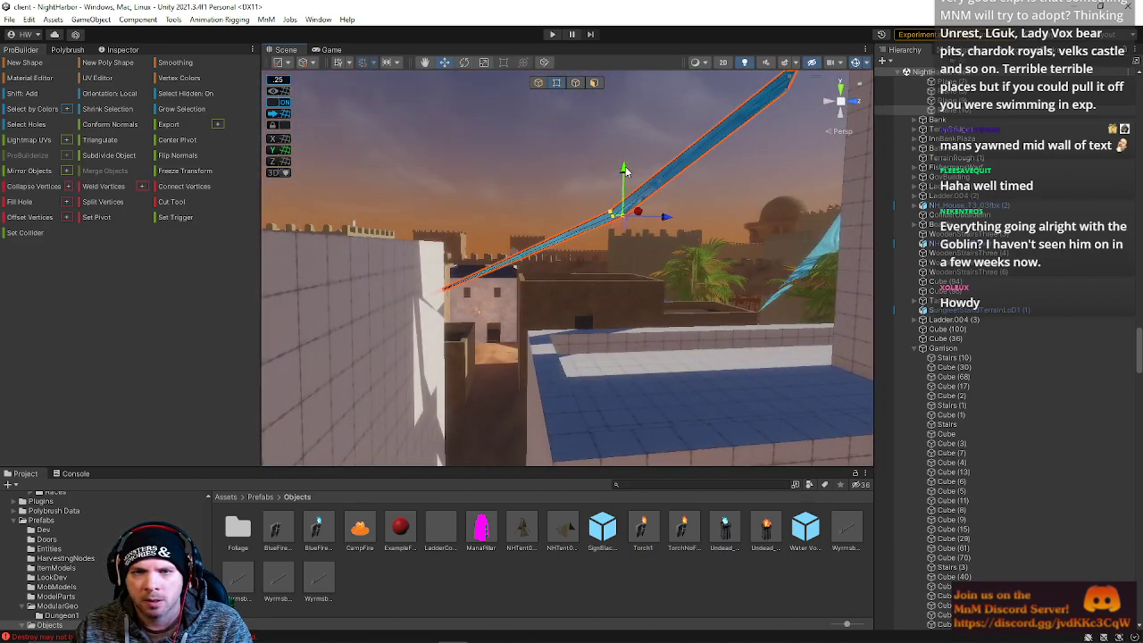
pyautogui.moveTo(627, 172); pyautogui.dragTo(616, 212)
pyautogui.moveTo(670, 252); pyautogui.dragTo(580, 197)
pyautogui.moveTo(627, 224); pyautogui.dragTo(672, 202, button='right')
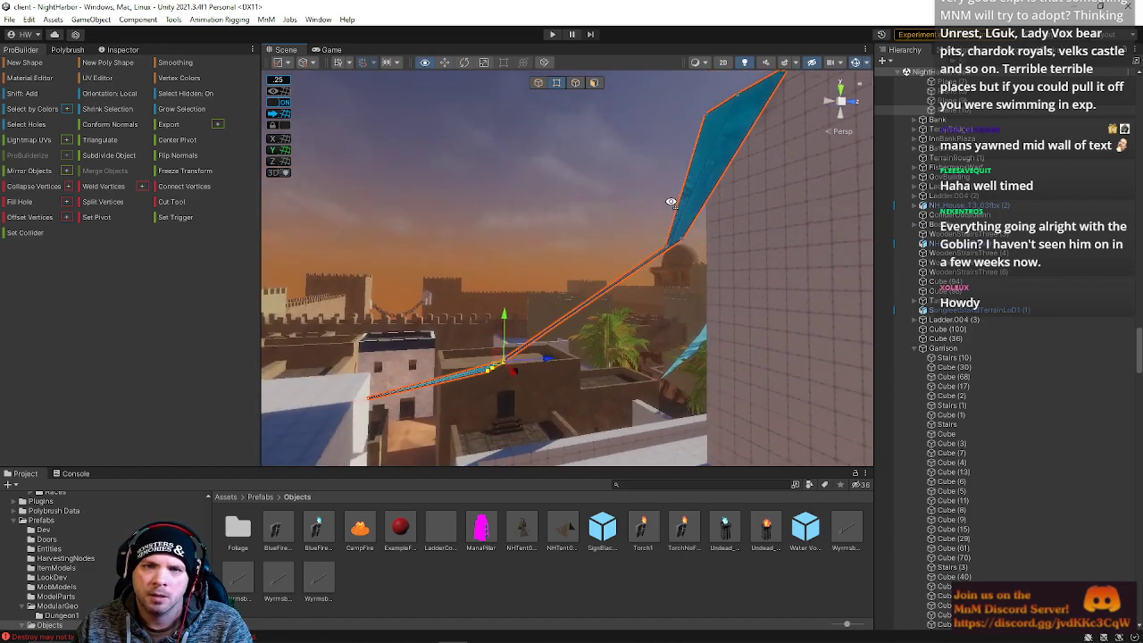
# Try to adjust the heights and positions of the awning's middle vertex rows, and undo those changes.
pyautogui.moveTo(633, 217); pyautogui.dragTo(703, 304)
pyautogui.moveTo(661, 230); pyautogui.dragTo(662, 237)
pyautogui.moveTo(694, 284); pyautogui.dragTo(635, 293, button='right')
pyautogui.moveTo(500, 344); pyautogui.dragTo(595, 401, button='right')
pyautogui.moveTo(591, 284); pyautogui.dragTo(594, 256)
pyautogui.moveTo(628, 296); pyautogui.dragTo(669, 340)
pyautogui.hotkey('ctrl', 'z')
pyautogui.hotkey('ctrl', 'z')
pyautogui.hotkey('ctrl', 'z')
pyautogui.hotkey('ctrl', 'z')
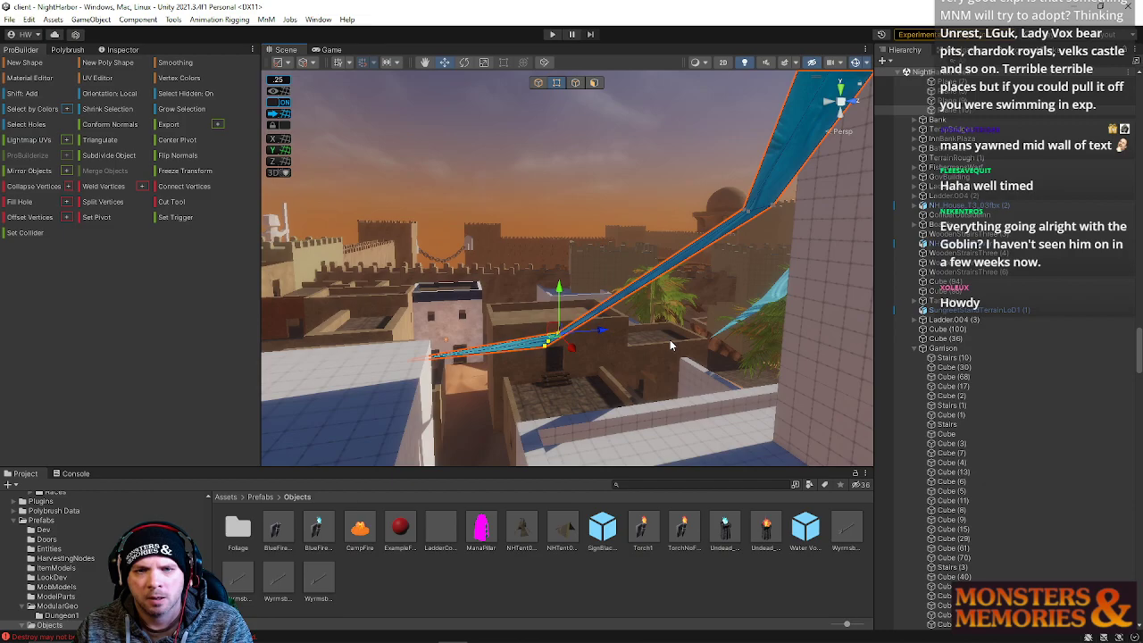
# Insert an edge loop across the awning's long middle section and lower the new cross edges into a sag.
pyautogui.moveTo(516, 326); pyautogui.dragTo(578, 124, button='right')
pyautogui.click(577, 82)
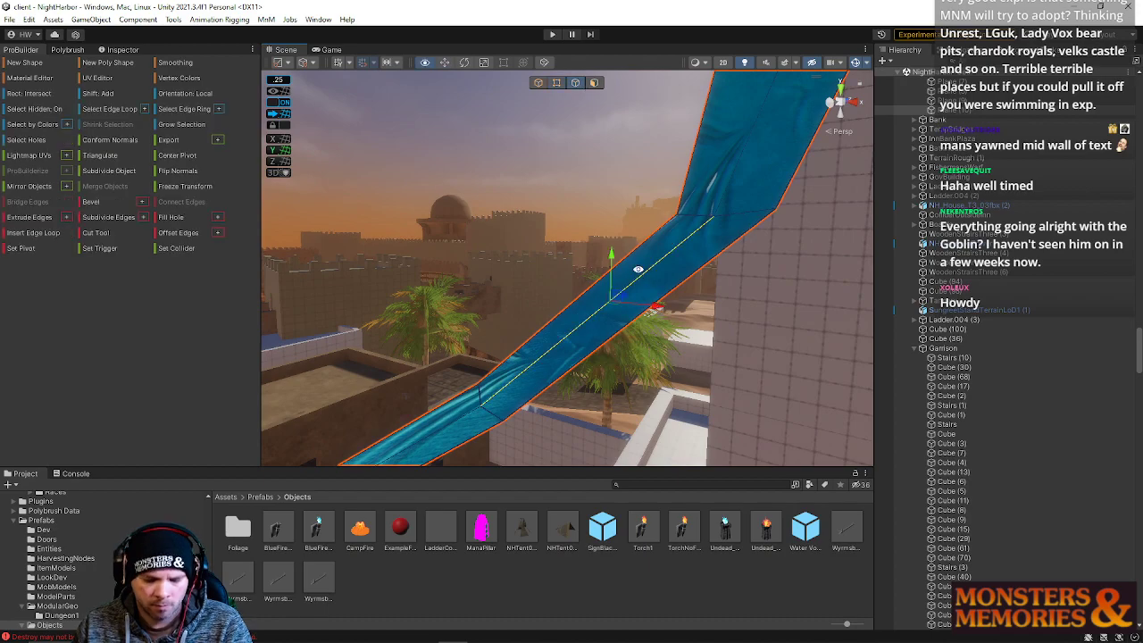
pyautogui.moveTo(638, 269); pyautogui.dragTo(648, 306, button='right')
pyautogui.keyDown('shift'); pyautogui.click(653, 237); pyautogui.keyUp('shift')
pyautogui.moveTo(648, 212); pyautogui.dragTo(650, 248)
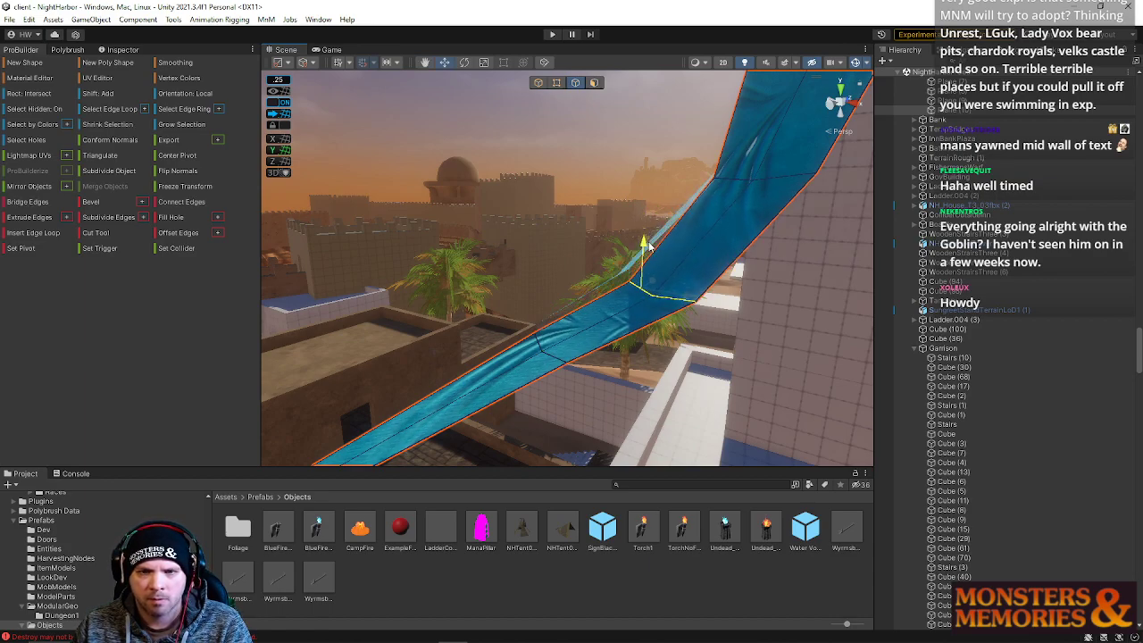
# Lower the cross edges nearest the awning's tip and shift them closer to the tip.
pyautogui.click(538, 352)
pyautogui.keyDown('shift'); pyautogui.click(552, 361); pyautogui.keyUp('shift')
pyautogui.moveTo(589, 355); pyautogui.dragTo(456, 329, button='right')
pyautogui.moveTo(554, 208); pyautogui.dragTo(548, 245)
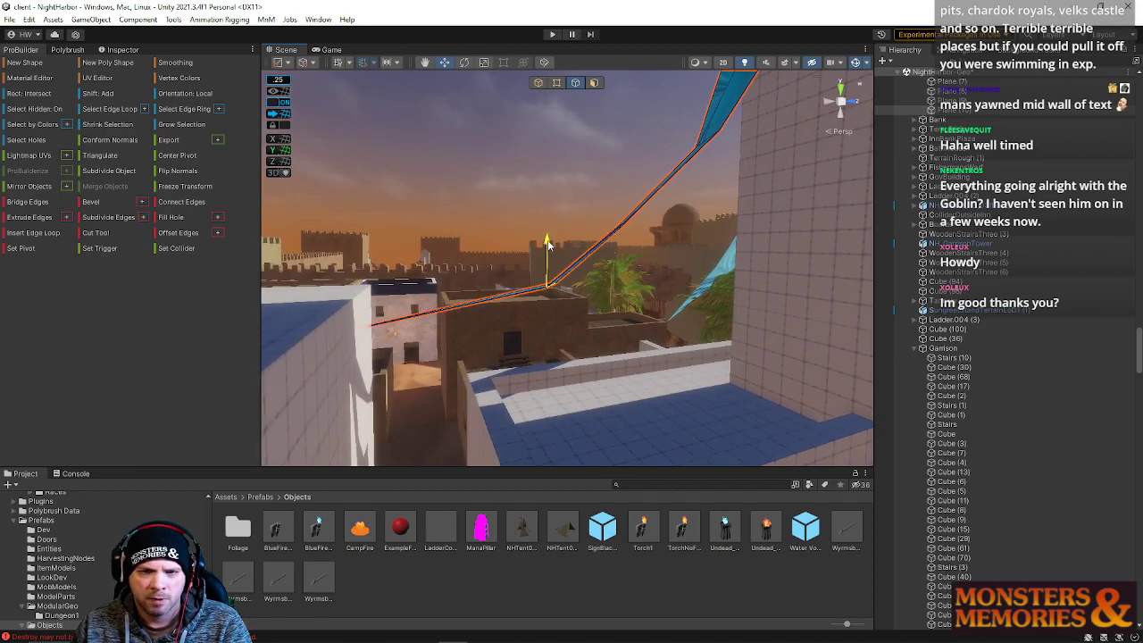
pyautogui.moveTo(591, 284); pyautogui.dragTo(547, 295)
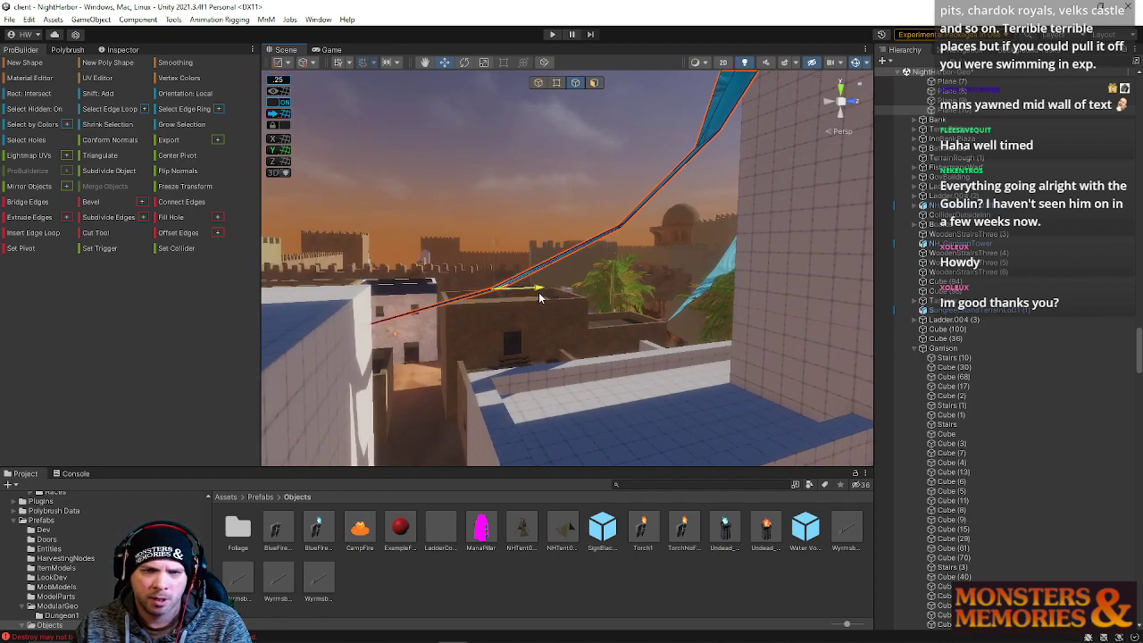
# Shift two rows of cross edges in the awning's middle slightly sideways to smooth its outline.
pyautogui.moveTo(504, 255); pyautogui.dragTo(766, 262, button='right')
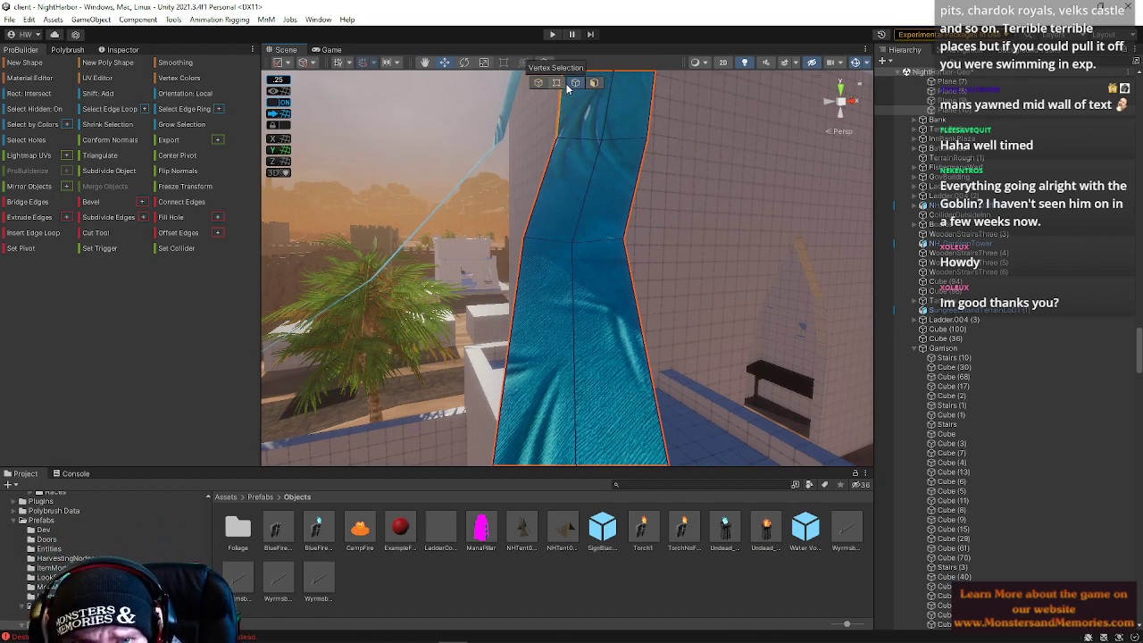
pyautogui.moveTo(639, 250); pyautogui.dragTo(656, 203)
pyautogui.keyDown('alt'); pyautogui.moveTo(606, 265); pyautogui.dragTo(1045, 246); pyautogui.keyUp('alt')
pyautogui.press('w')
pyautogui.moveTo(1046, 246); pyautogui.dragTo(816, 265, button='right')
pyautogui.moveTo(637, 250); pyautogui.dragTo(620, 335, button='right')
pyautogui.click(594, 259)
pyautogui.moveTo(620, 401); pyautogui.dragTo(663, 282, button='right')
pyautogui.click(605, 244)
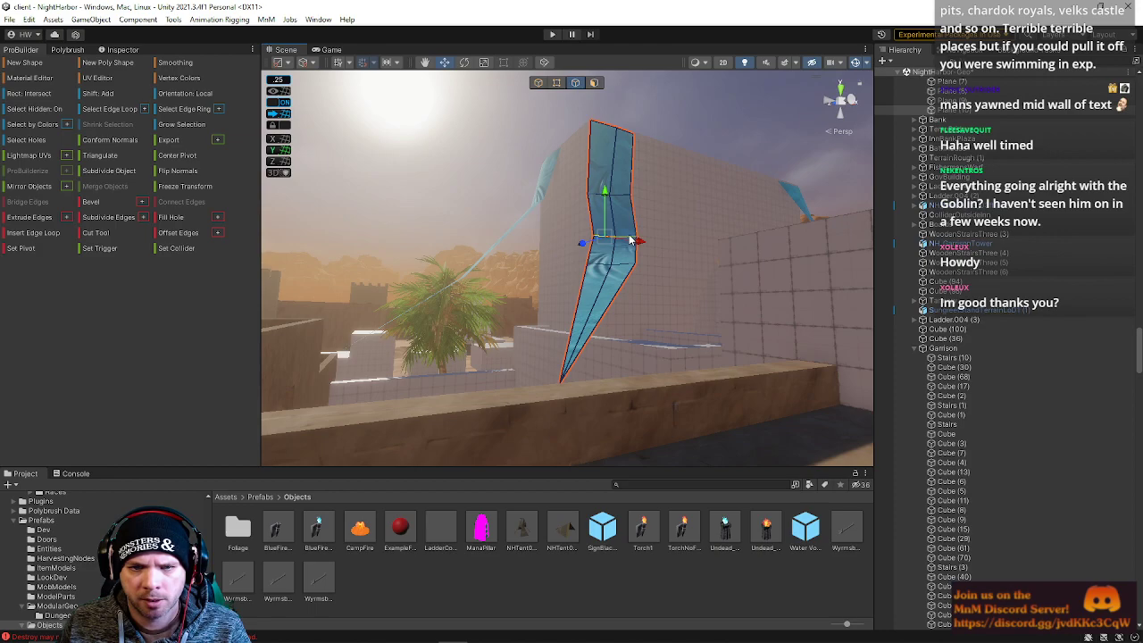
pyautogui.keyDown('shift'); pyautogui.click(630, 241); pyautogui.keyUp('shift')
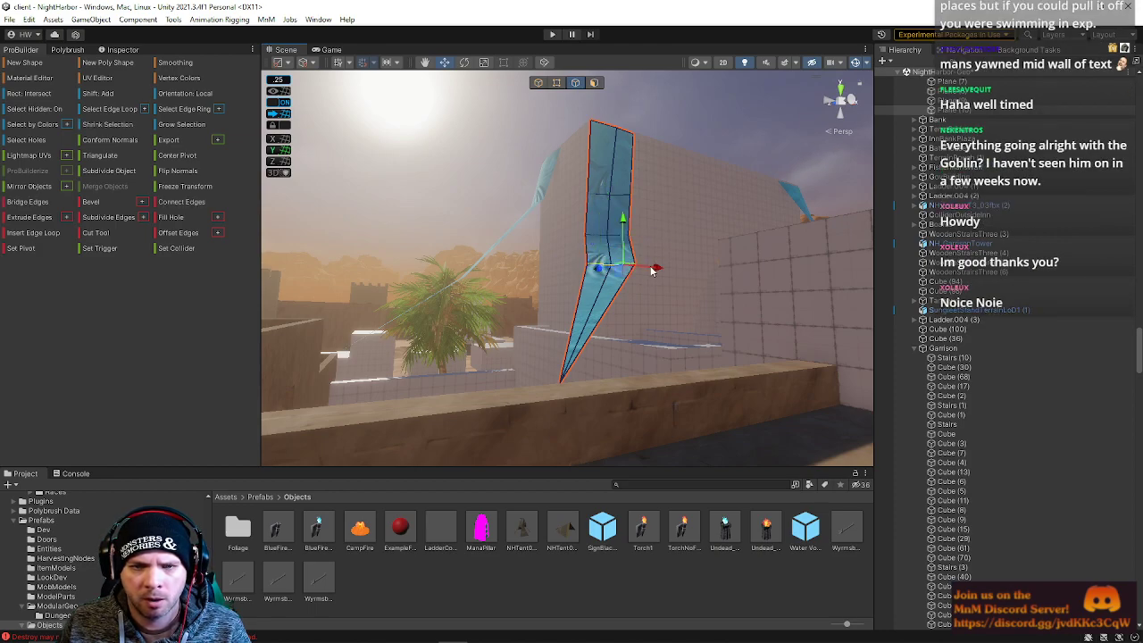
pyautogui.moveTo(645, 274); pyautogui.dragTo(641, 274)
# Move the outer side vertex of the awning's middle row sideways to even out the cloth's width.
pyautogui.moveTo(616, 273); pyautogui.dragTo(559, 379, button='right')
pyautogui.click(558, 84)
pyautogui.moveTo(576, 261); pyautogui.dragTo(549, 261)
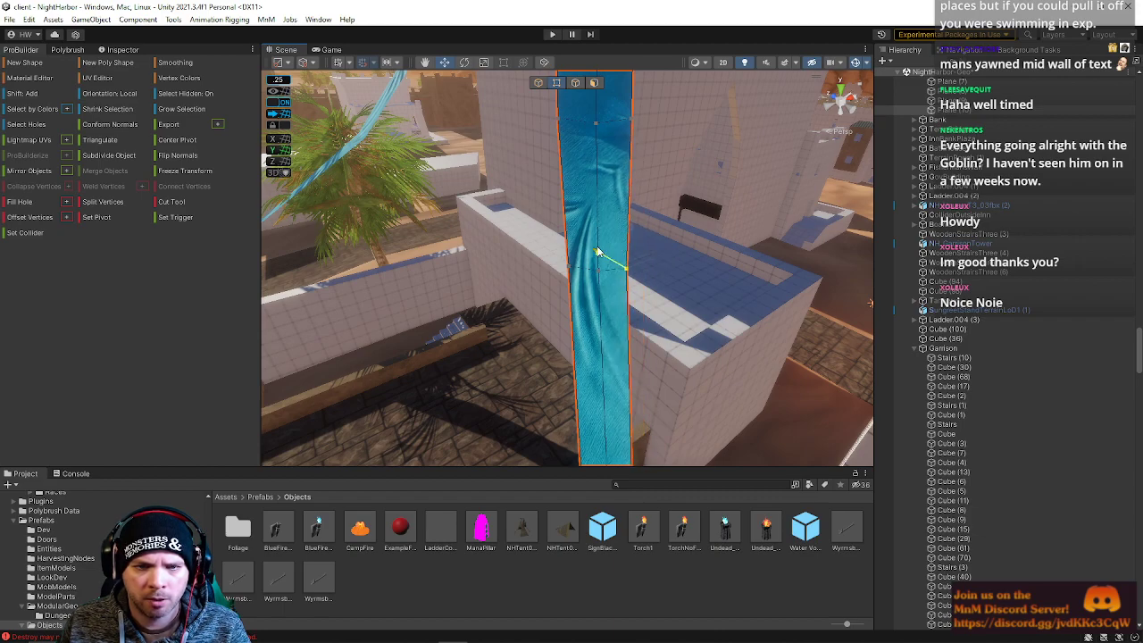
pyautogui.moveTo(608, 275); pyautogui.dragTo(528, 184, button='right')
pyautogui.click(622, 137)
# Inspect the "The City Illuminator's Guild" sign on the wall near the palm trees.
pyautogui.moveTo(518, 239); pyautogui.dragTo(451, 259, button='right')
pyautogui.click(478, 292)
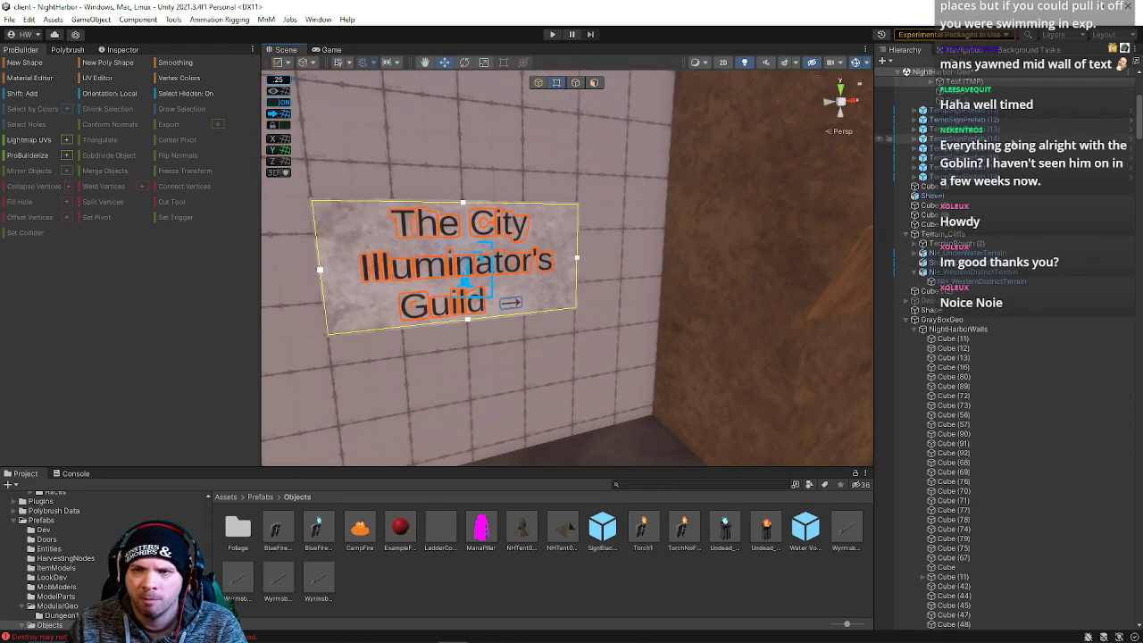
pyautogui.scroll(2, 968, 208)
pyautogui.moveTo(337, 216); pyautogui.dragTo(521, 189, button='right')
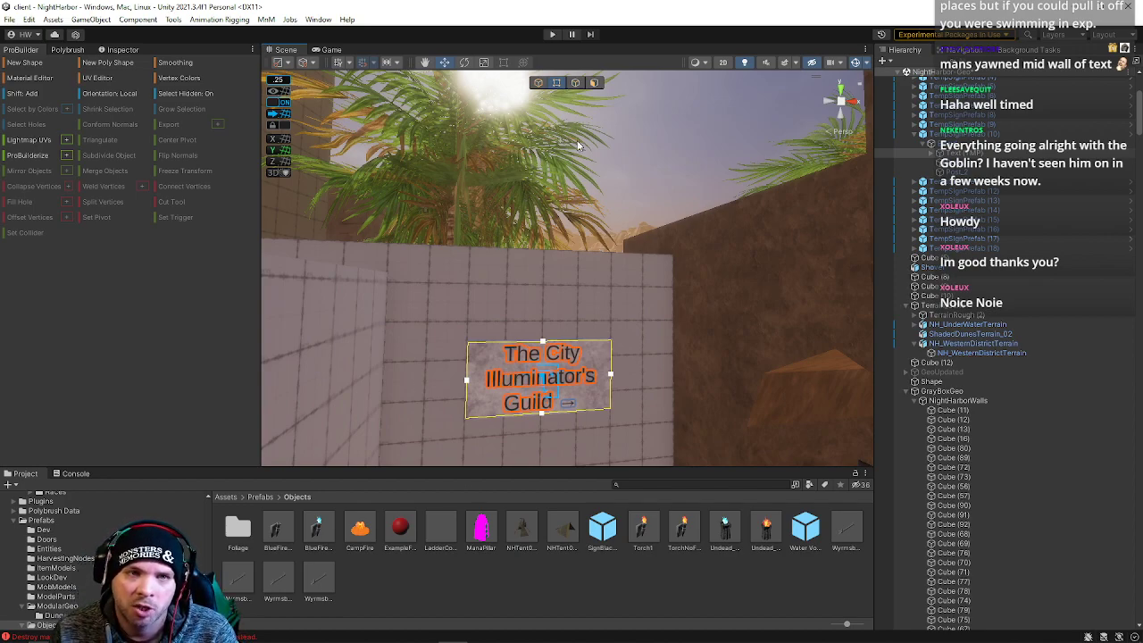
pyautogui.click(539, 83)
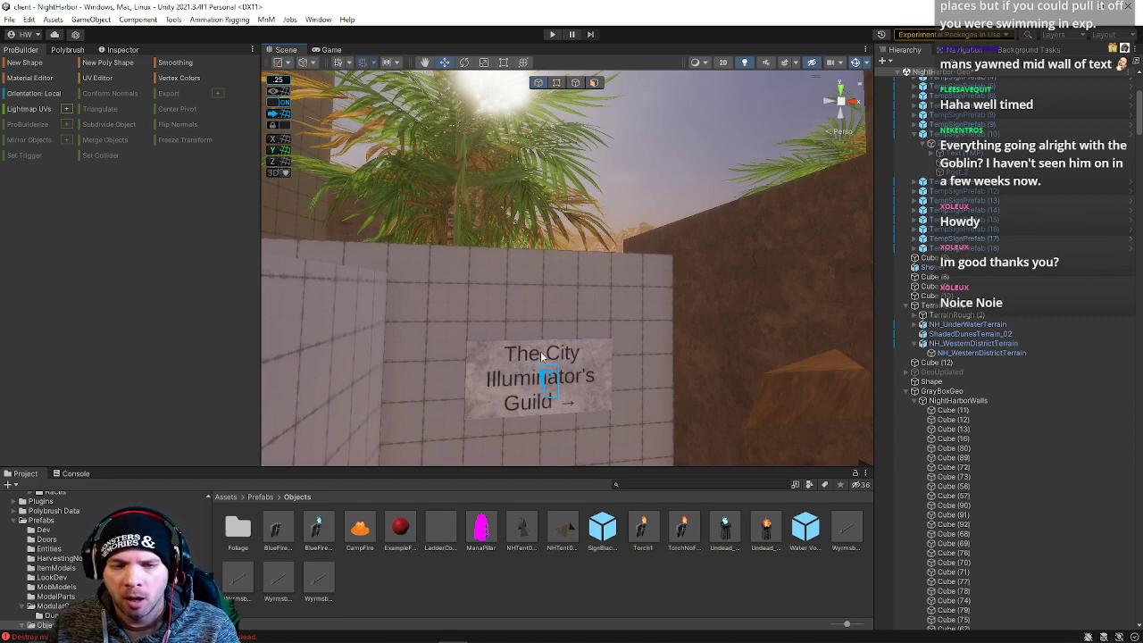
pyautogui.moveTo(501, 369); pyautogui.dragTo(541, 393, button='right')
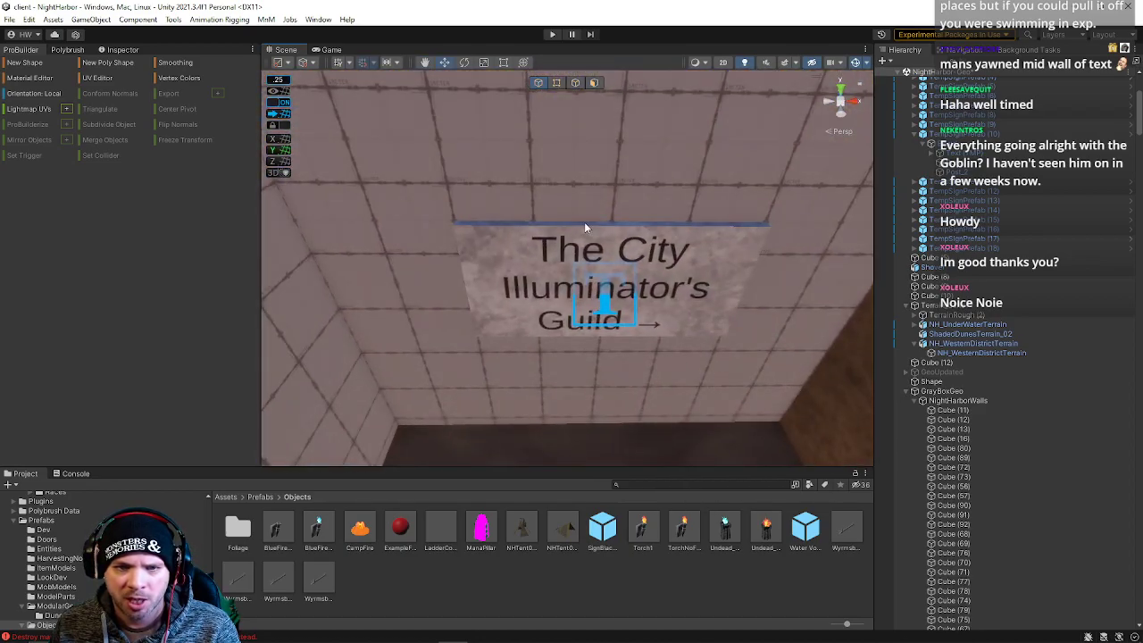
pyautogui.moveTo(602, 284); pyautogui.dragTo(654, 339, button='right')
# Move the palm tree beside the hanging awning away from the cloth and rotate it.
pyautogui.click(637, 368)
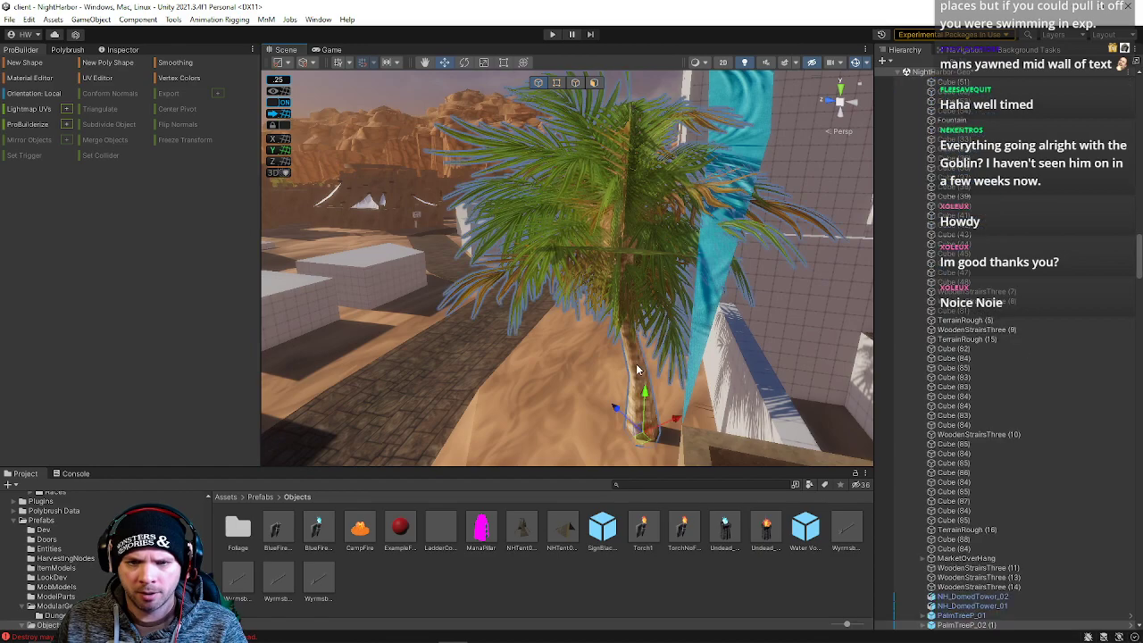
pyautogui.moveTo(622, 408); pyautogui.dragTo(490, 397)
pyautogui.press('e')
pyautogui.moveTo(506, 438); pyautogui.dragTo(576, 201)
# Duplicate the two orange awnings and the teal awning on the long wall, and rotate the copies onto its opposite side.
pyautogui.moveTo(576, 201); pyautogui.dragTo(540, 292, button='right')
pyautogui.click(485, 259)
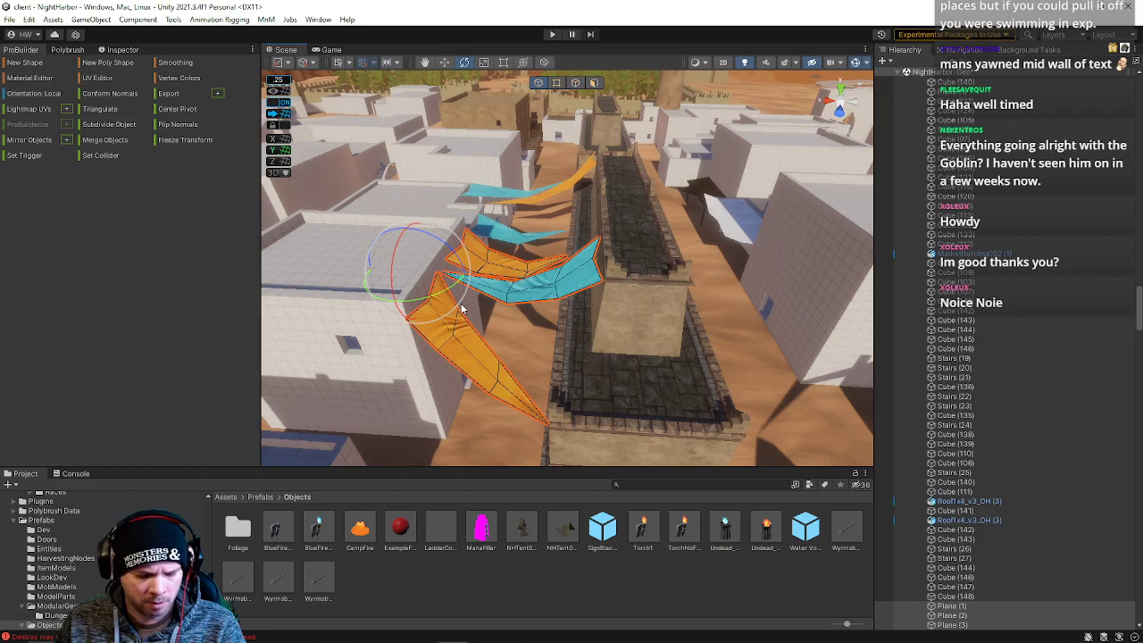
pyautogui.click(479, 280)
pyautogui.moveTo(416, 229); pyautogui.dragTo(559, 270)
pyautogui.press('e')
pyautogui.moveTo(482, 201); pyautogui.dragTo(520, 181)
pyautogui.keyDown('alt'); pyautogui.moveTo(554, 189); pyautogui.dragTo(229, 252); pyautogui.keyUp('alt')
pyautogui.moveTo(568, 169); pyautogui.dragTo(586, 167)
pyautogui.moveTo(615, 131); pyautogui.dragTo(692, 57)
pyautogui.moveTo(664, 95); pyautogui.dragTo(659, 302)
# Shift the teal copy's wide-end vertices toward the white building, and move the whole awning closer to it.
pyautogui.click(569, 247)
pyautogui.press('g')
pyautogui.moveTo(584, 265); pyautogui.dragTo(601, 269)
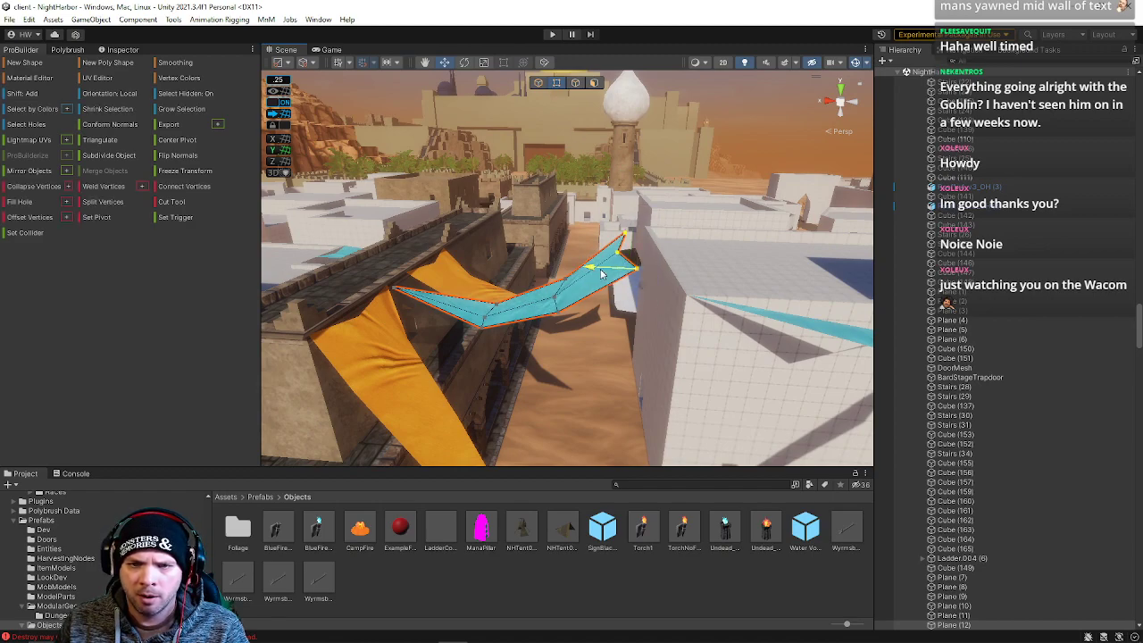
pyautogui.click(539, 83)
pyautogui.moveTo(576, 226); pyautogui.dragTo(629, 230)
# Lower the teal awning and slide it along the white building's face to just below the roof edge.
pyautogui.press('w')
pyautogui.moveTo(630, 230); pyautogui.dragTo(920, 320, button='right')
pyautogui.press('s')
pyautogui.moveTo(705, 202); pyautogui.dragTo(644, 145, button='right')
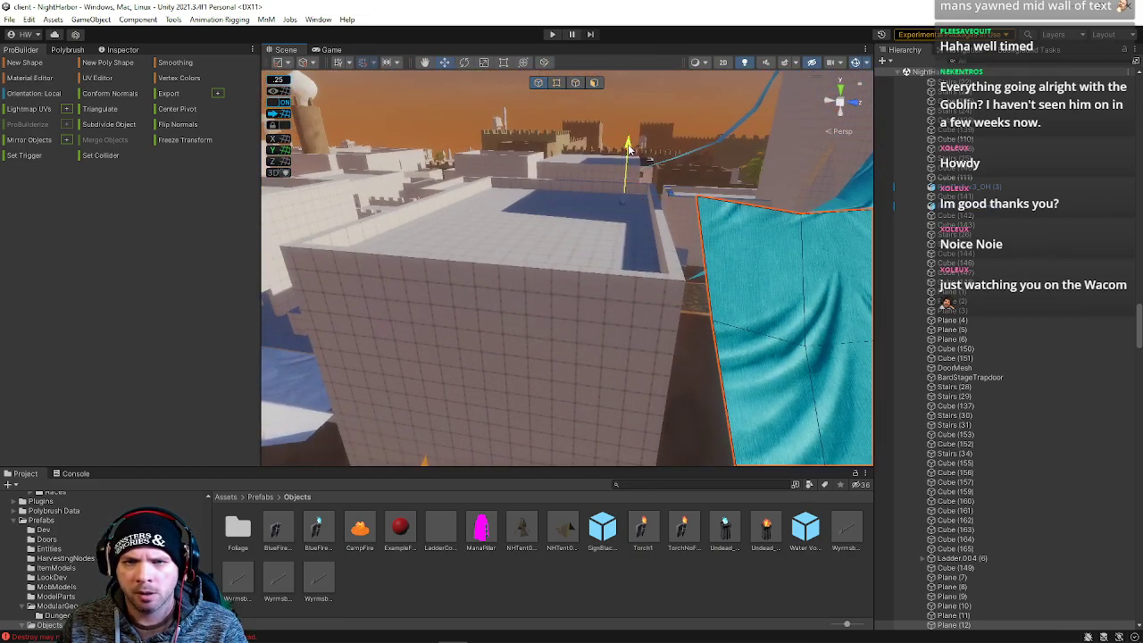
pyautogui.moveTo(628, 146); pyautogui.dragTo(614, 251)
pyautogui.moveTo(671, 307); pyautogui.dragTo(507, 270)
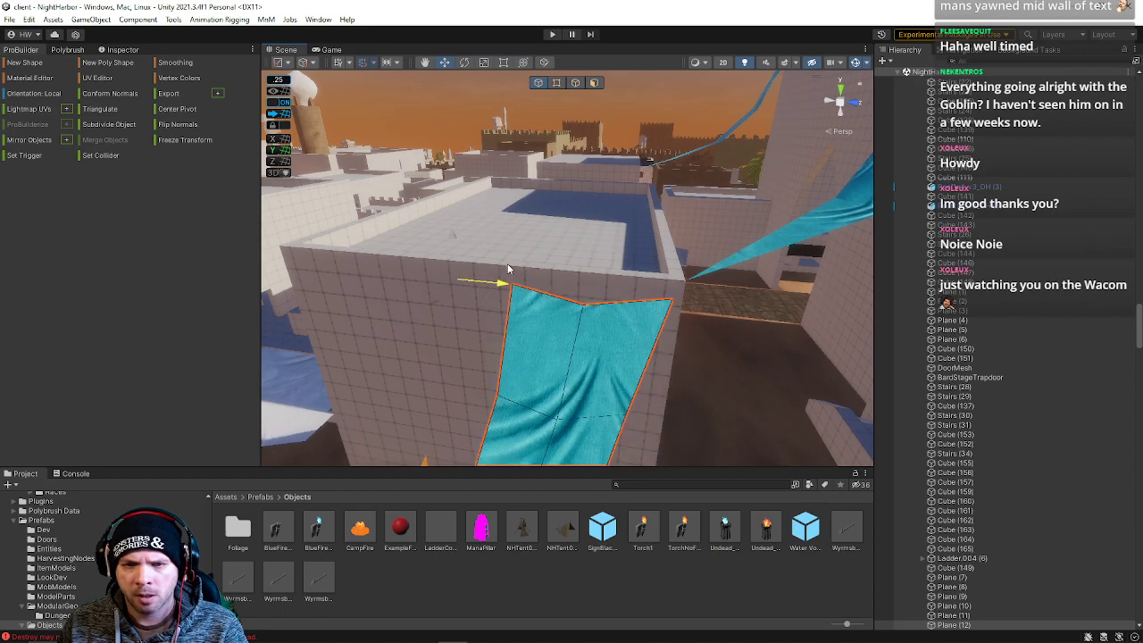
pyautogui.moveTo(453, 239); pyautogui.dragTo(451, 221)
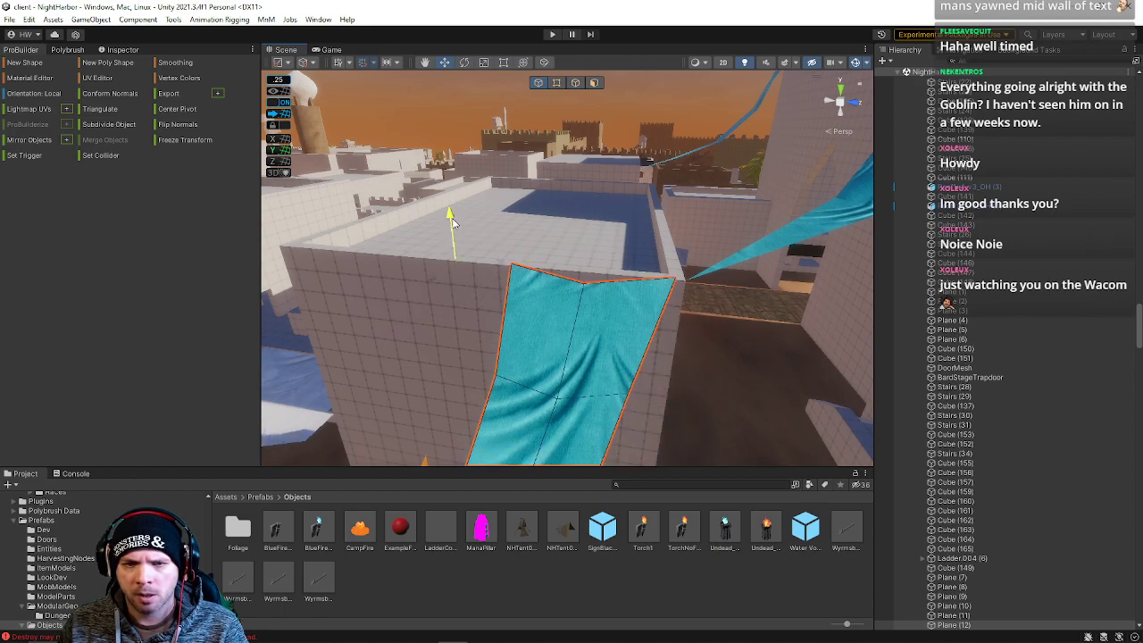
# Set the teal awning's pivot to the near corner vertex of its wide end.
pyautogui.keyDown('alt'); pyautogui.moveTo(510, 267); pyautogui.dragTo(362, 236); pyautogui.keyUp('alt')
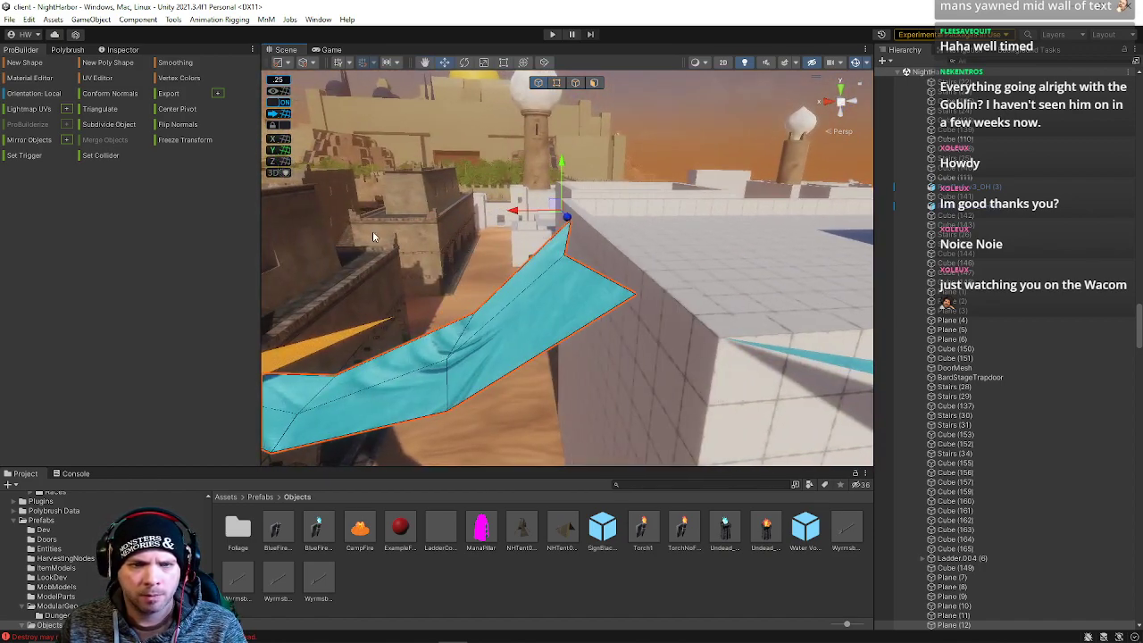
pyautogui.press('h')
pyautogui.click(632, 295)
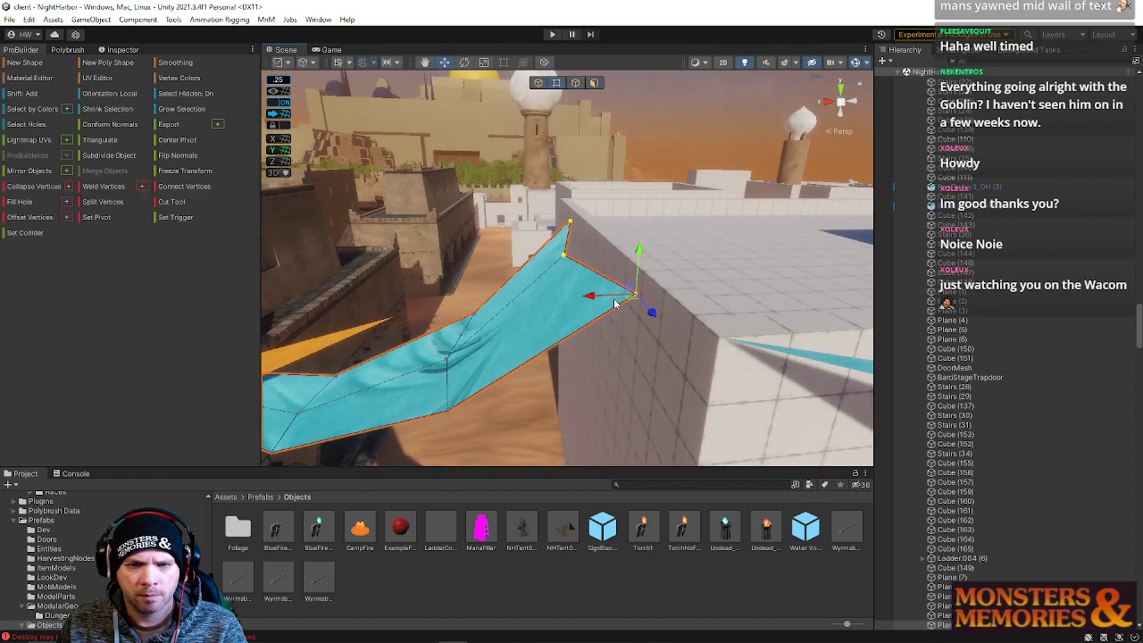
pyautogui.click(106, 220)
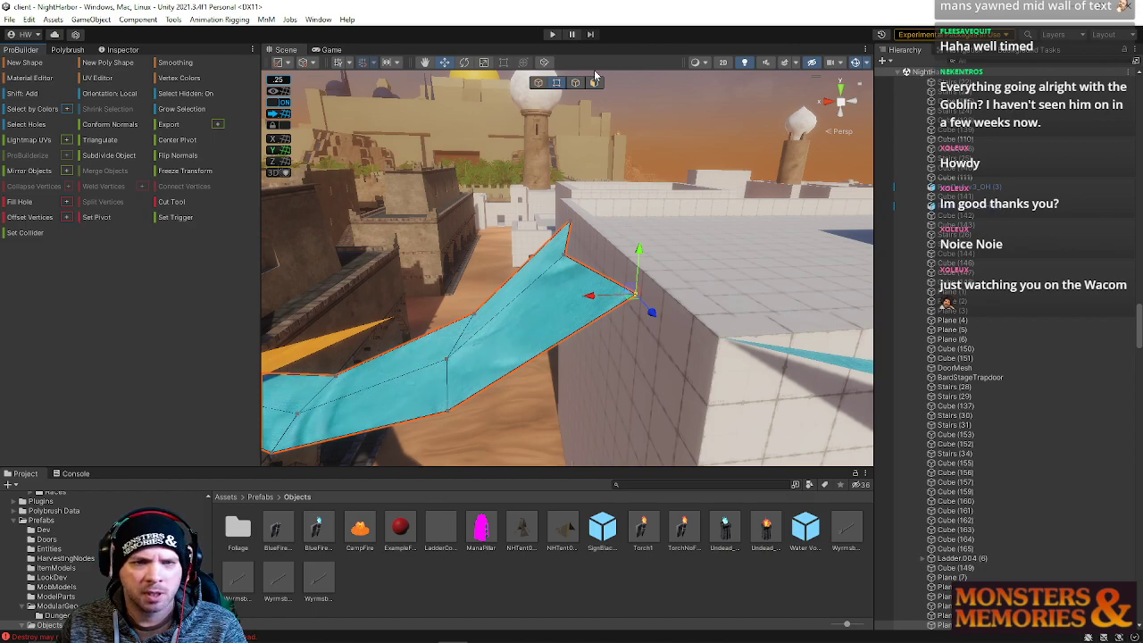
pyautogui.click(539, 83)
# Align the teal awning's pivot corner with the white building's roof corner and adjust its span across the street.
pyautogui.moveTo(596, 304); pyautogui.dragTo(719, 338)
pyautogui.moveTo(719, 338); pyautogui.dragTo(714, 248, button='right')
pyautogui.press('s')
pyautogui.click(604, 185)
pyautogui.press('w')
pyautogui.moveTo(603, 186); pyautogui.dragTo(604, 305, button='right')
pyautogui.click(608, 311)
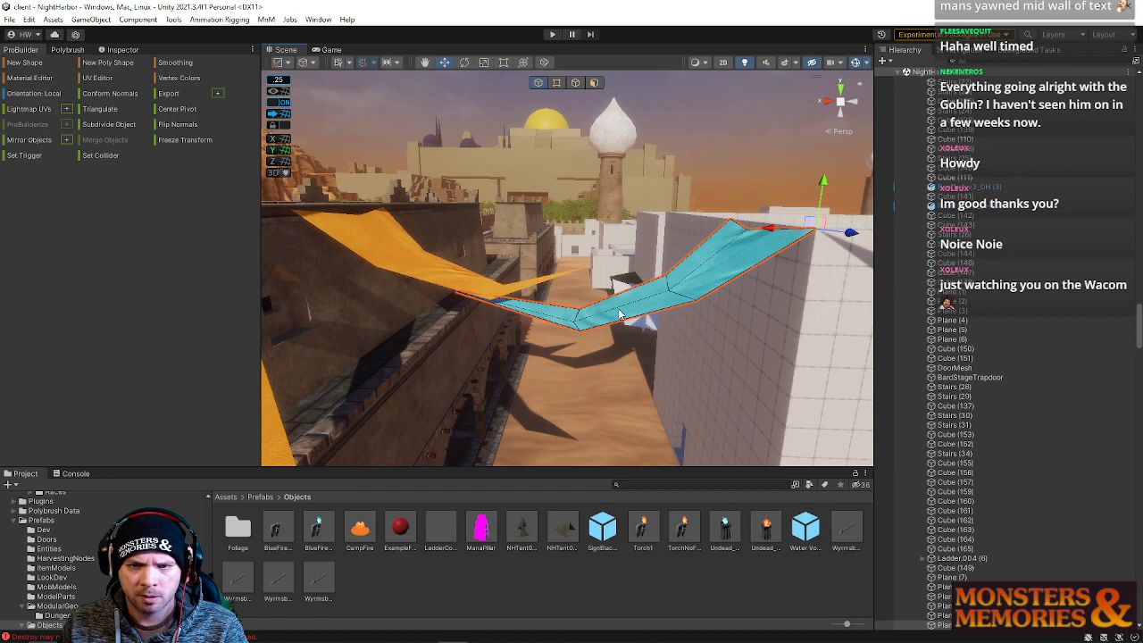
pyautogui.moveTo(775, 211)
pyautogui.mouseDown()
pyautogui.moveTo(804, 215)
pyautogui.moveTo(756, 222)
pyautogui.mouseUp()
# Mirror the teal awning on the Z axis only, without duplicating, and slide it back onto the roof edge.
pyautogui.moveTo(770, 199); pyautogui.dragTo(580, 175, button='right')
pyautogui.click(577, 175)
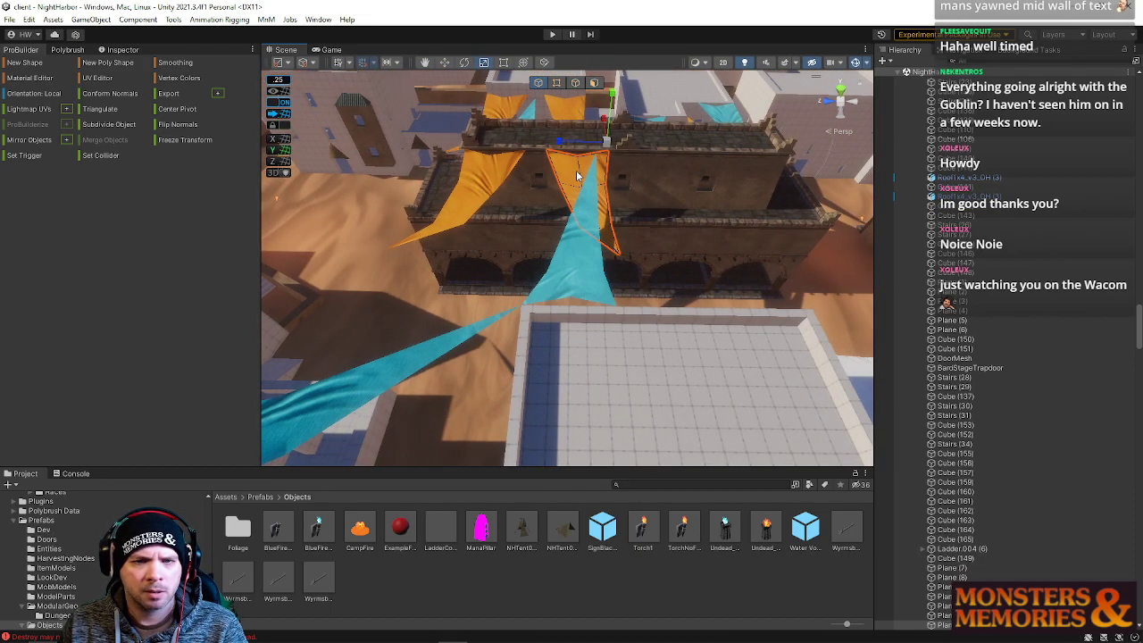
pyautogui.click(589, 241)
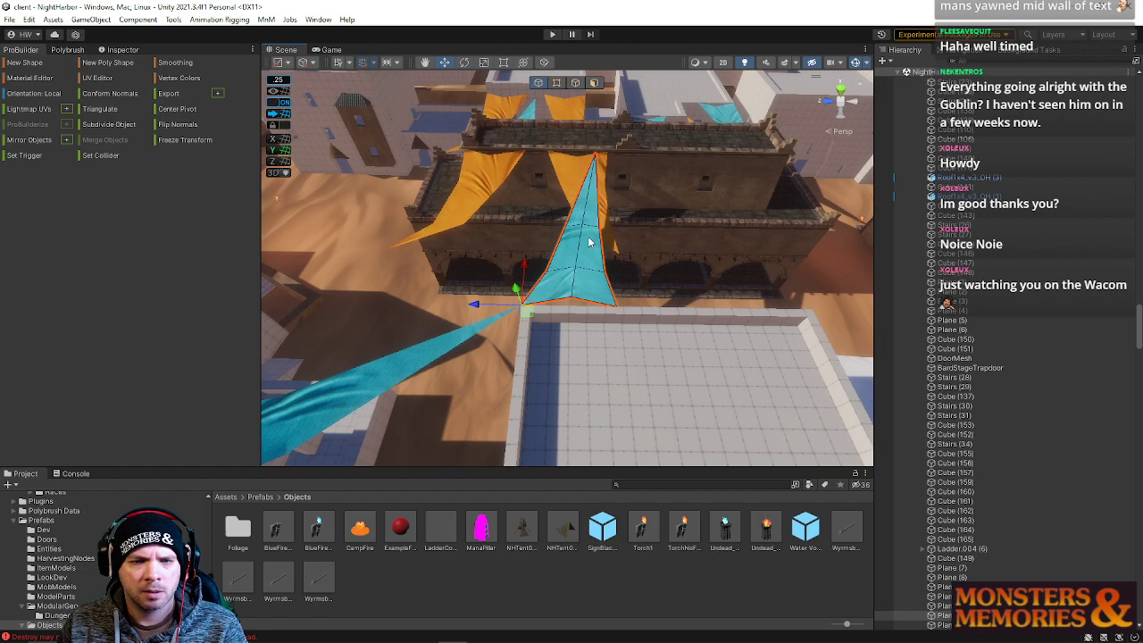
pyautogui.click(67, 140)
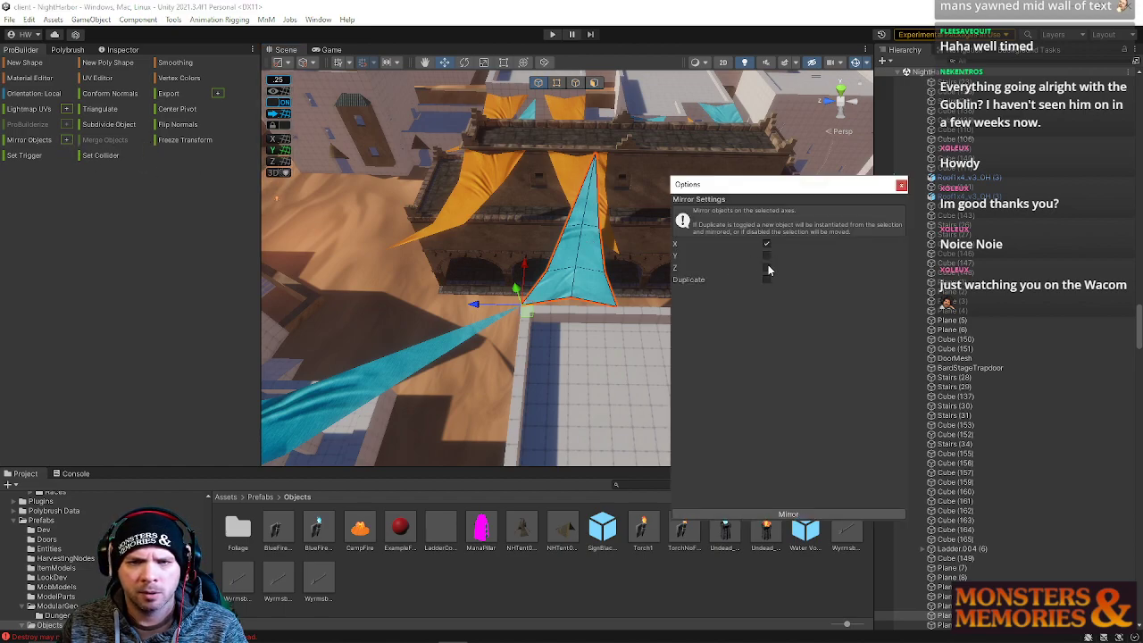
pyautogui.click(759, 515)
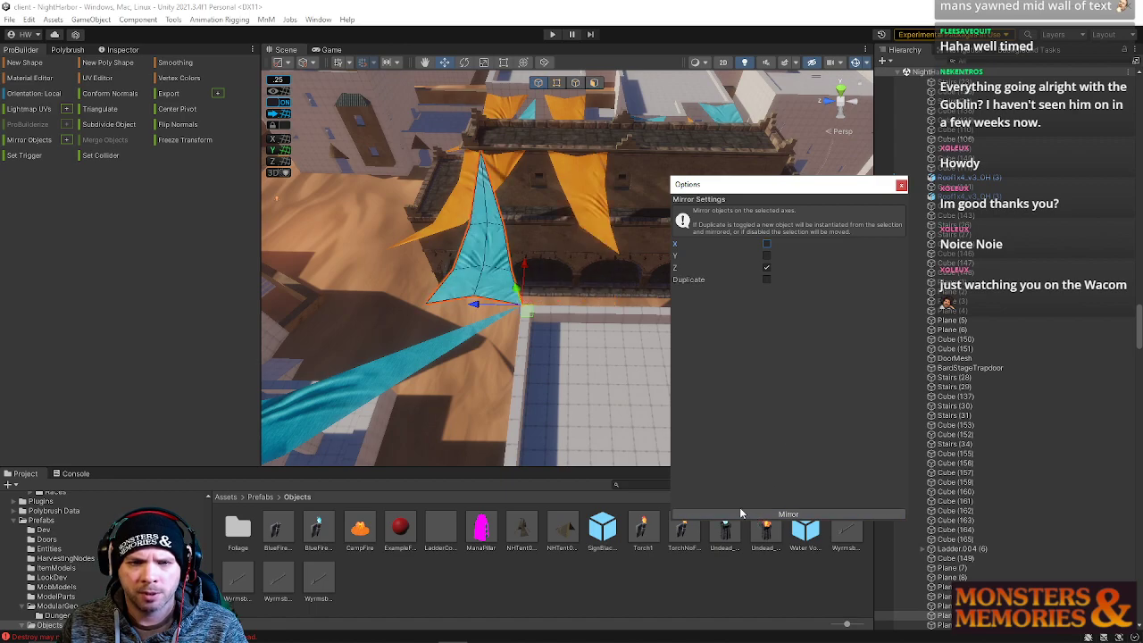
pyautogui.moveTo(474, 306); pyautogui.dragTo(576, 333)
# Slide the orange awning next to the teal one along the fortified wall.
pyautogui.moveTo(616, 190); pyautogui.dragTo(634, 191, button='right')
pyautogui.click(519, 149)
pyautogui.moveTo(509, 137); pyautogui.dragTo(533, 146)
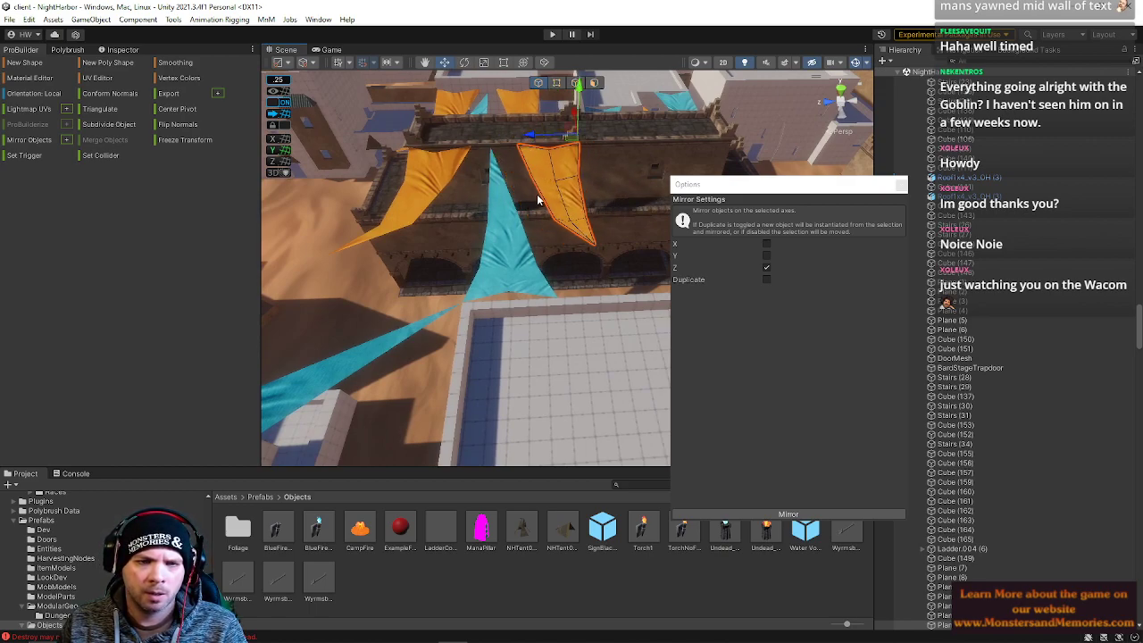
# Close the mirror settings and set the farther orange awning's pivot to its near corner vertex on the wall edge.
pyautogui.moveTo(427, 159); pyautogui.dragTo(643, 142, button='right')
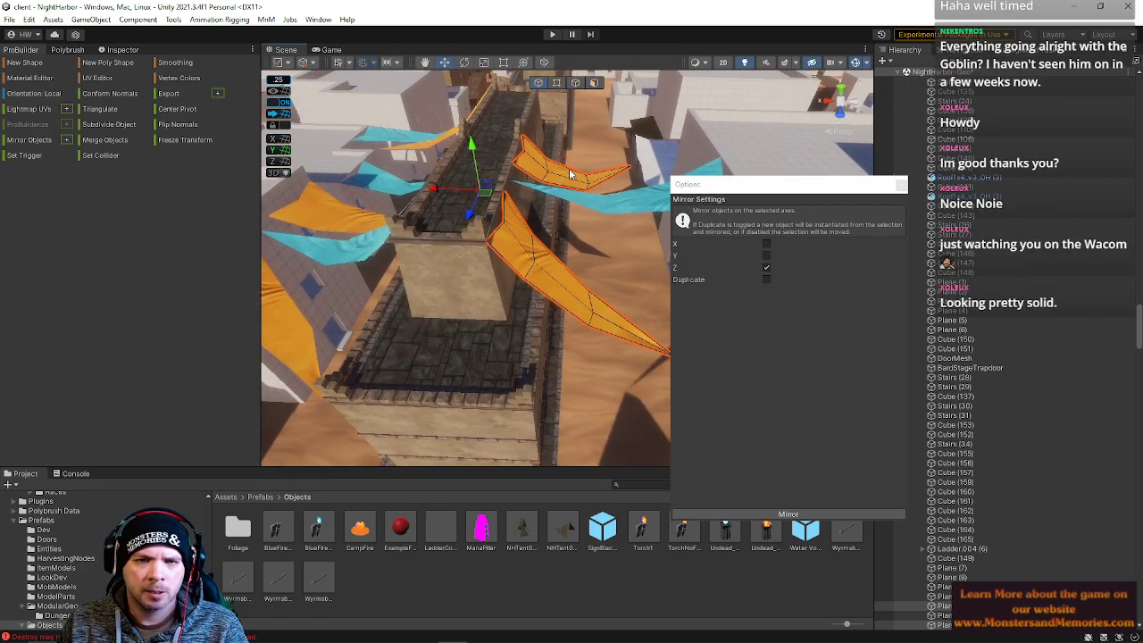
pyautogui.click(899, 185)
pyautogui.click(536, 165)
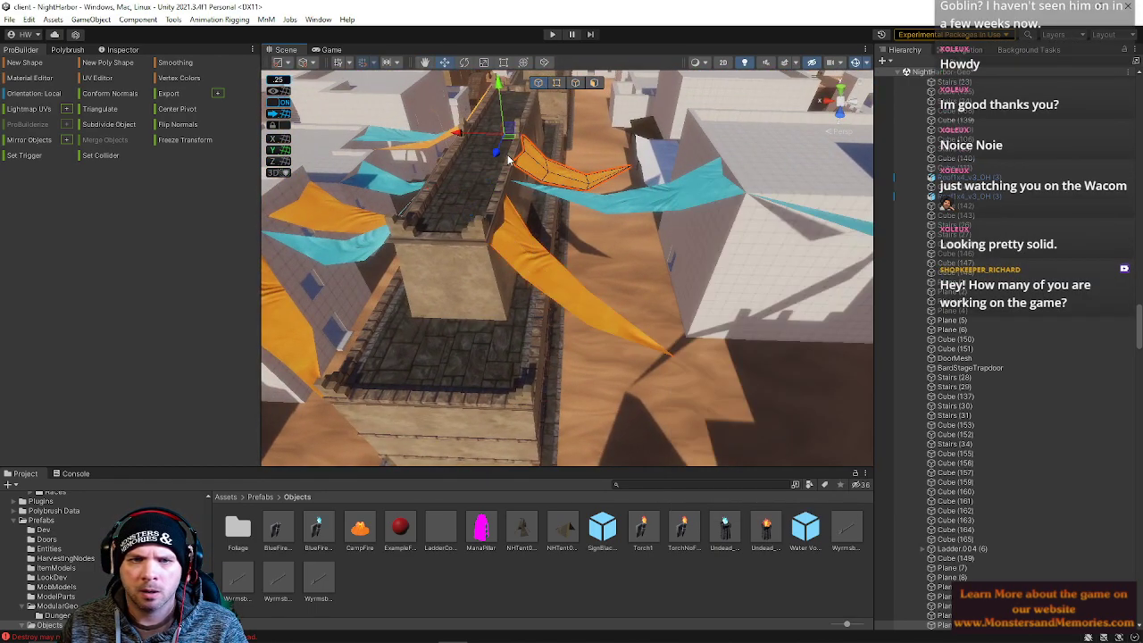
pyautogui.press('f')
pyautogui.click(556, 83)
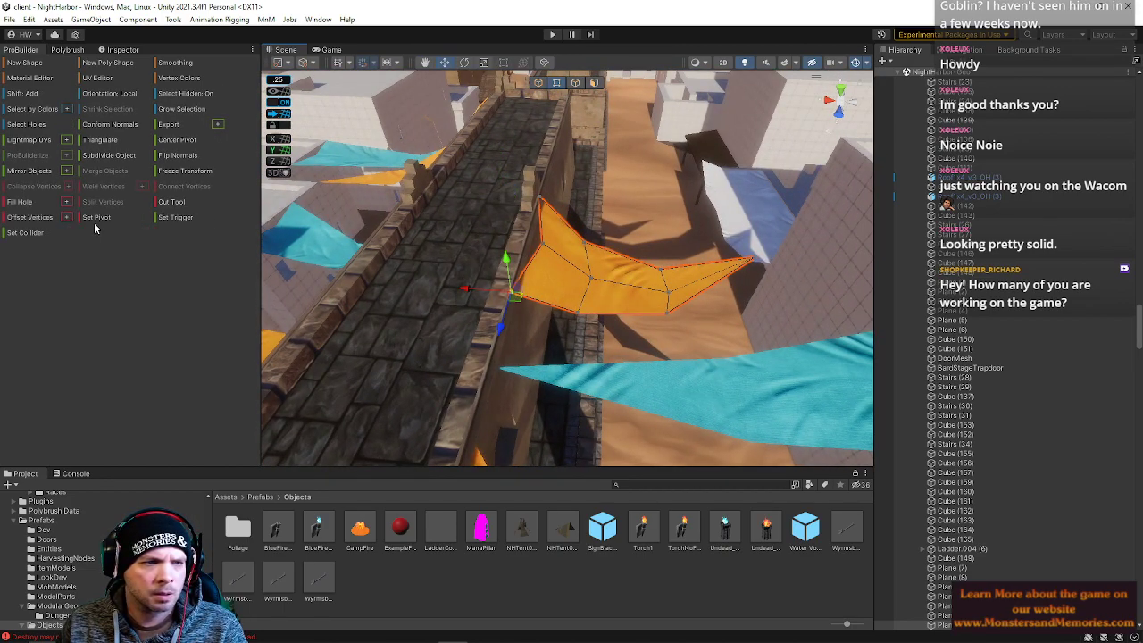
pyautogui.keyDown('alt'); pyautogui.moveTo(506, 215); pyautogui.dragTo(510, 180); pyautogui.keyUp('alt')
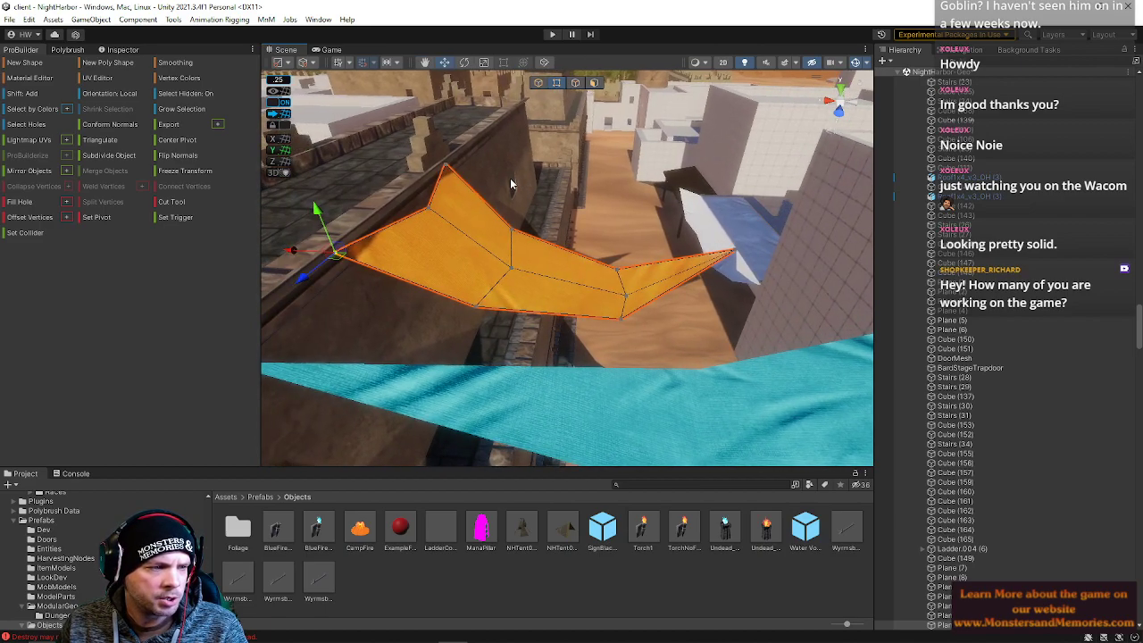
pyautogui.click(537, 83)
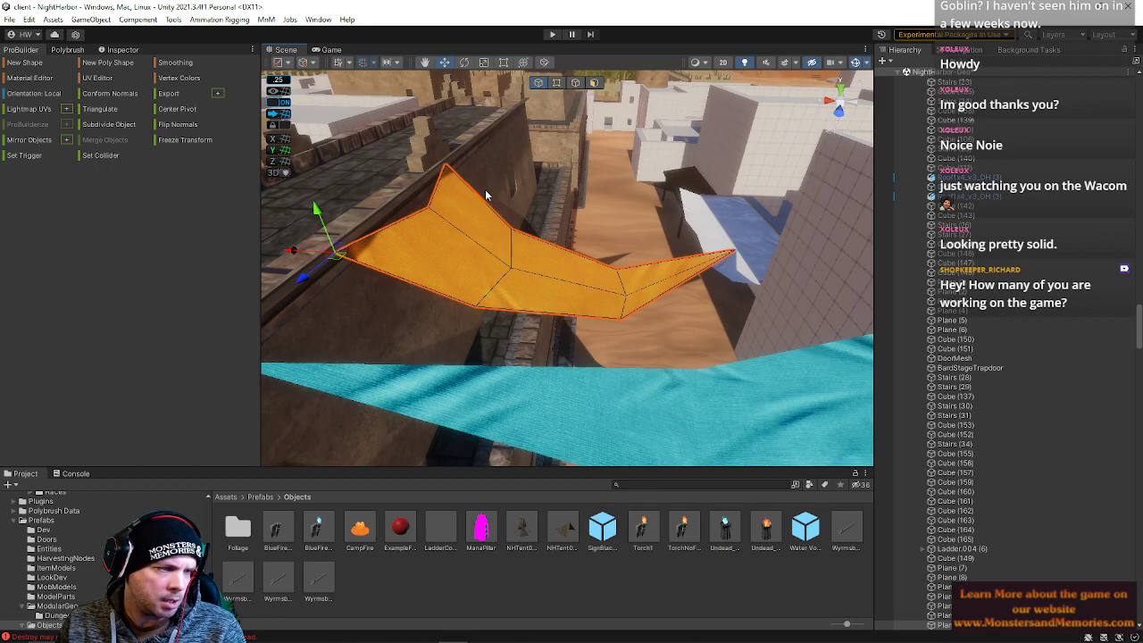
# Seat the farther orange awning's pivot corner on the wall edge and stretch the awning toward the white building across the street.
pyautogui.keyDown('alt'); pyautogui.moveTo(496, 186); pyautogui.dragTo(499, 183); pyautogui.keyUp('alt')
pyautogui.moveTo(499, 183); pyautogui.dragTo(499, 184, button='right')
pyautogui.moveTo(303, 275); pyautogui.dragTo(300, 272)
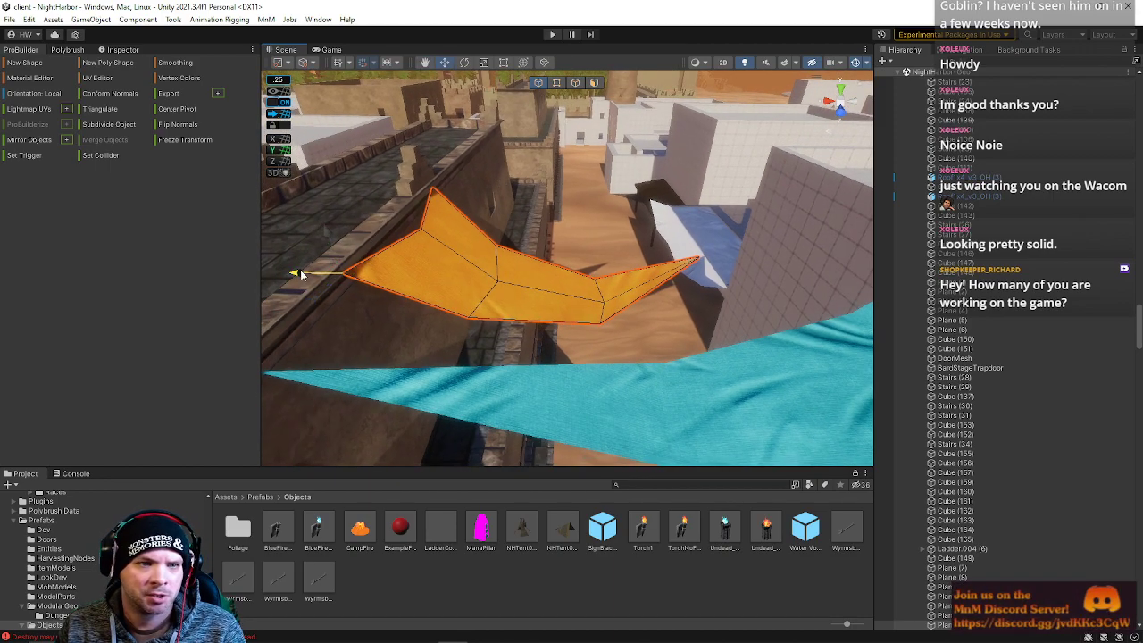
pyautogui.press('e')
pyautogui.moveTo(371, 247)
pyautogui.mouseDown()
pyautogui.moveTo(354, 239)
pyautogui.moveTo(356, 254)
pyautogui.mouseUp()
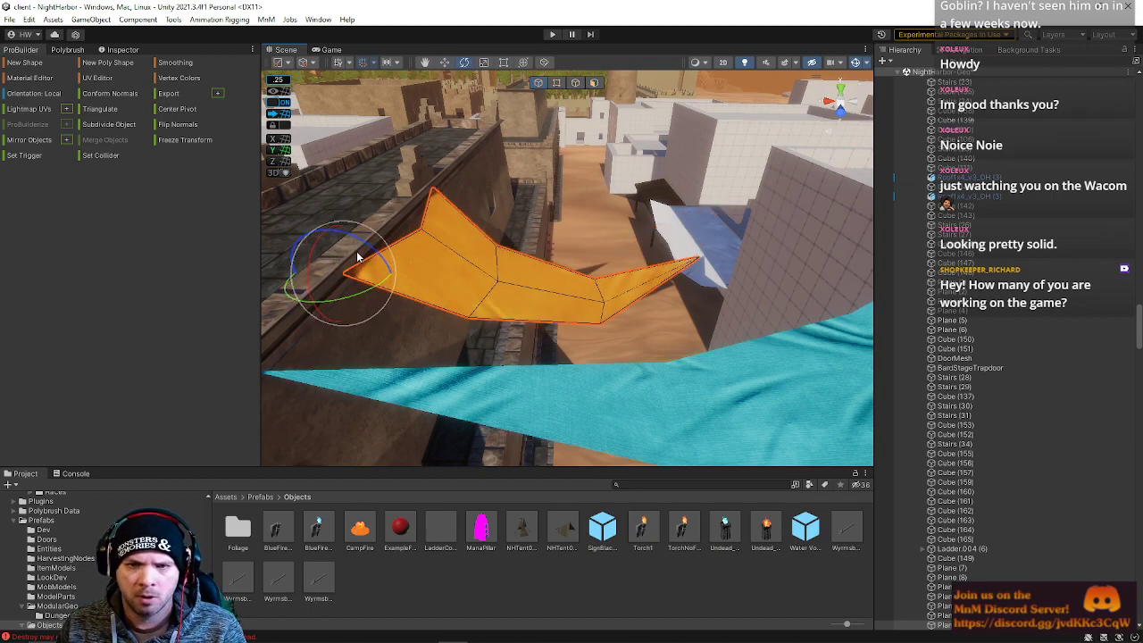
pyautogui.press('r')
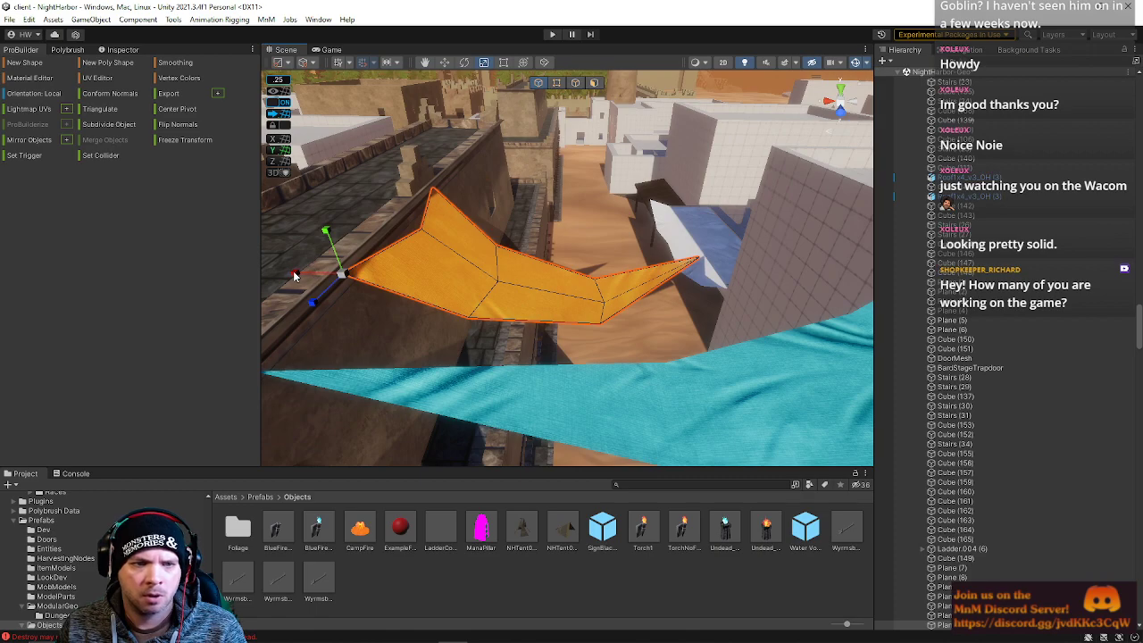
pyautogui.moveTo(288, 275); pyautogui.dragTo(257, 270)
# Tilt the farther orange awning's tip up to the white building's roof and fine-tune its length with grid snapping off.
pyautogui.moveTo(513, 230); pyautogui.dragTo(543, 216, button='right')
pyautogui.moveTo(464, 309); pyautogui.dragTo(432, 240, button='middle')
pyautogui.scroll(-3, 438, 237)
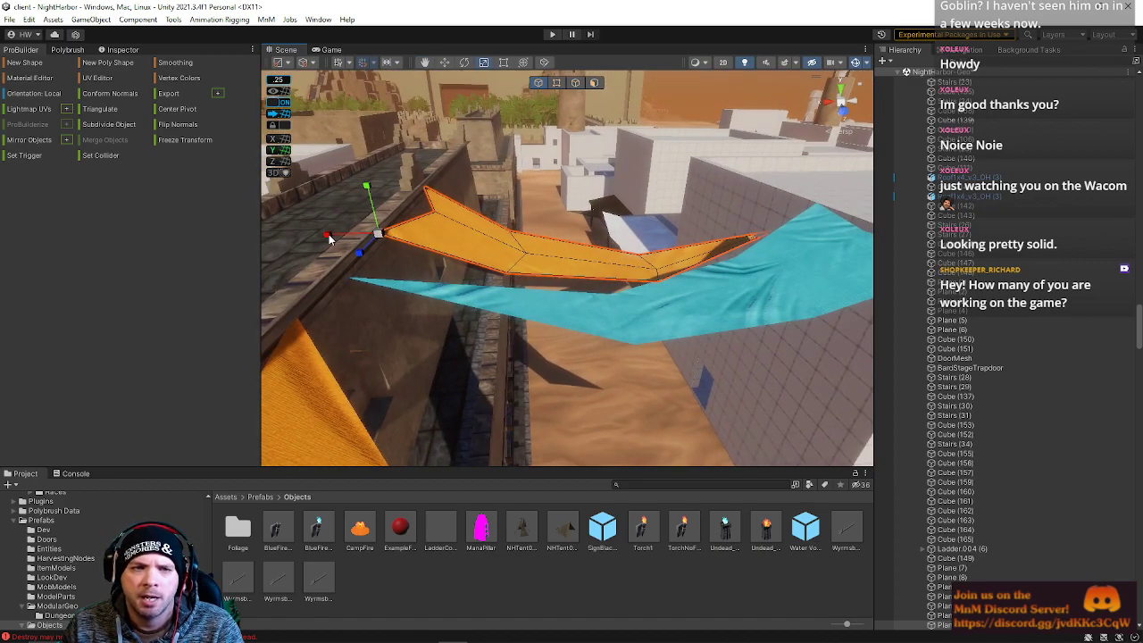
pyautogui.moveTo(333, 239); pyautogui.dragTo(333, 238)
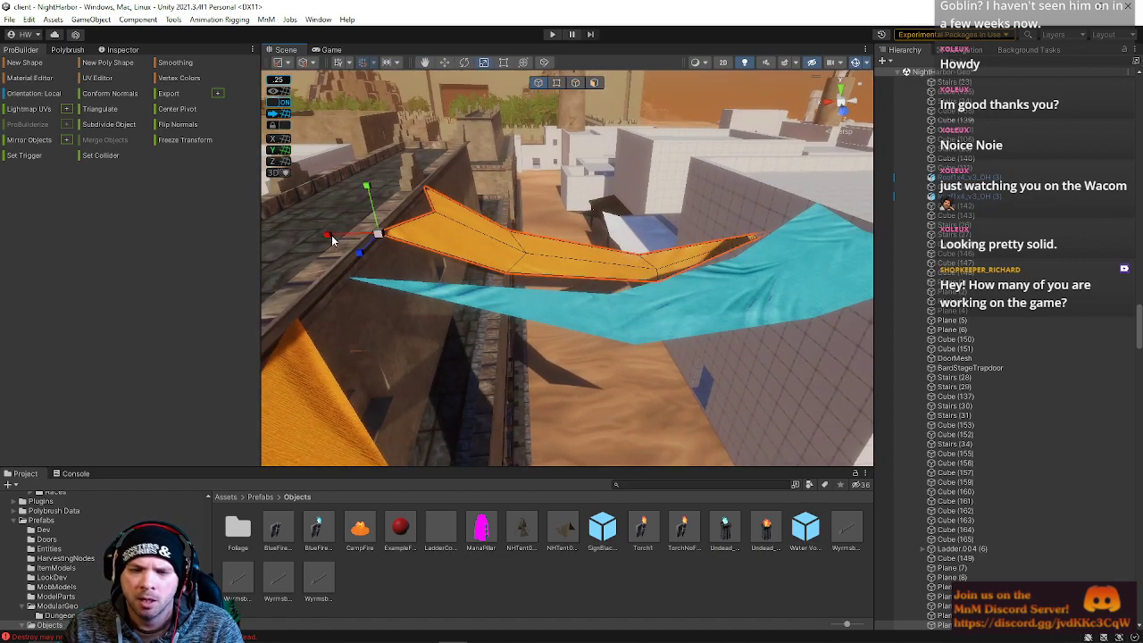
pyautogui.press('e')
pyautogui.moveTo(389, 200); pyautogui.dragTo(382, 184)
pyautogui.press('r')
pyautogui.moveTo(331, 241); pyautogui.dragTo(334, 243)
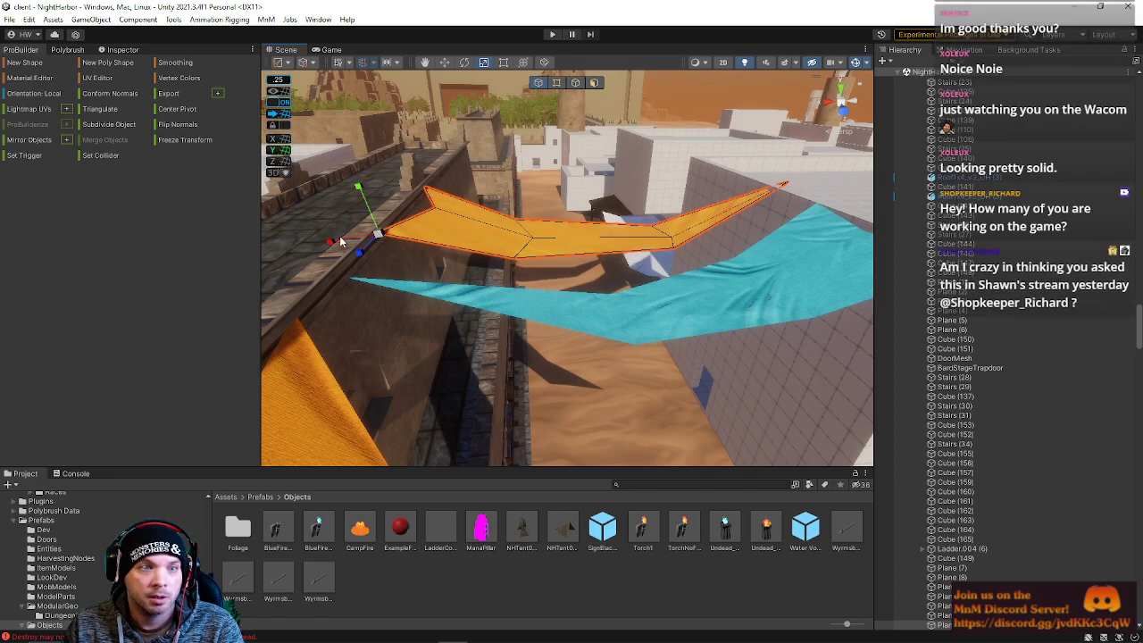
pyautogui.click(284, 103)
pyautogui.moveTo(333, 242); pyautogui.dragTo(335, 241)
# Set the near orange awning's pivot to the outer corner vertex of its wide end on the wall.
pyautogui.moveTo(448, 240); pyautogui.dragTo(413, 193, button='right')
pyautogui.click(542, 350)
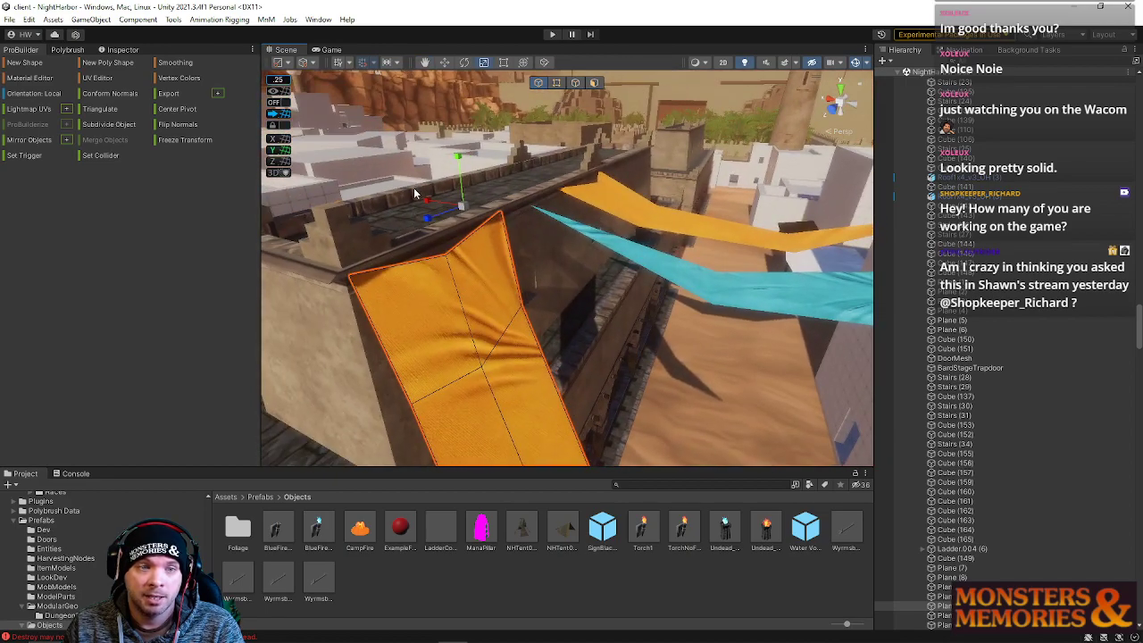
pyautogui.click(557, 83)
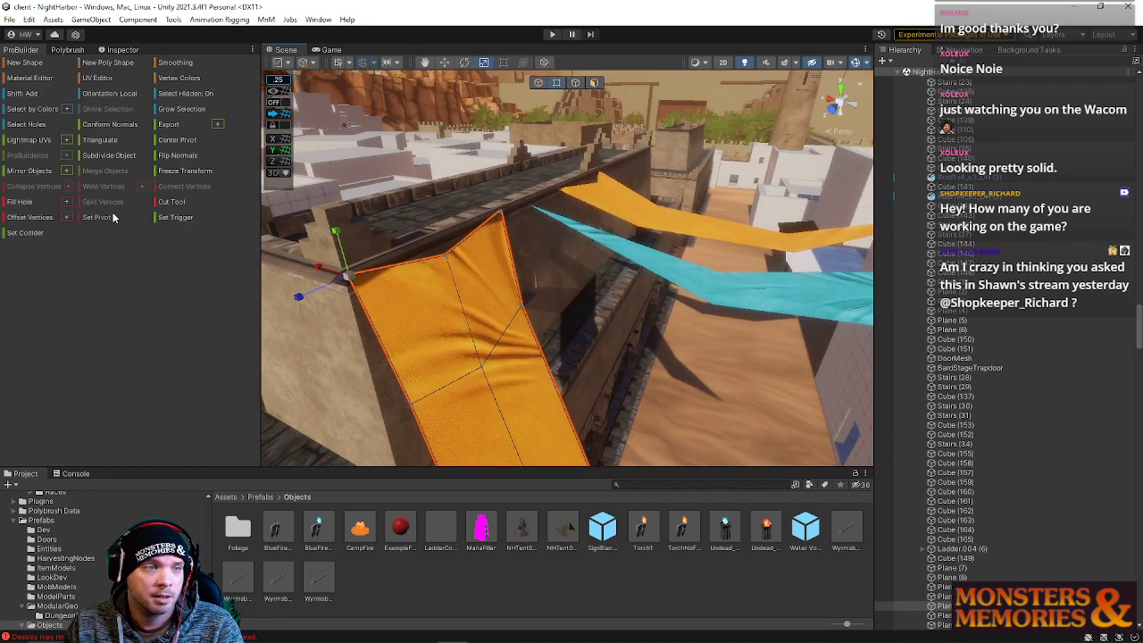
pyautogui.moveTo(500, 236); pyautogui.dragTo(615, 259, button='right')
# Adjust the near orange awning's scale from its wall corner to fit its span across the street.
pyautogui.click(606, 336)
pyautogui.moveTo(606, 336); pyautogui.dragTo(476, 141, button='right')
pyautogui.click(540, 84)
pyautogui.moveTo(459, 384); pyautogui.dragTo(428, 438)
pyautogui.moveTo(428, 438); pyautogui.dragTo(784, 238, button='right')
pyautogui.moveTo(753, 232); pyautogui.dragTo(746, 234)
# Move the near orange awning's tip vertex to the neighbouring building and shift the cross rows of vertices sideways to follow it.
pyautogui.moveTo(740, 226); pyautogui.dragTo(432, 259, button='right')
pyautogui.click(557, 83)
pyautogui.click(609, 176)
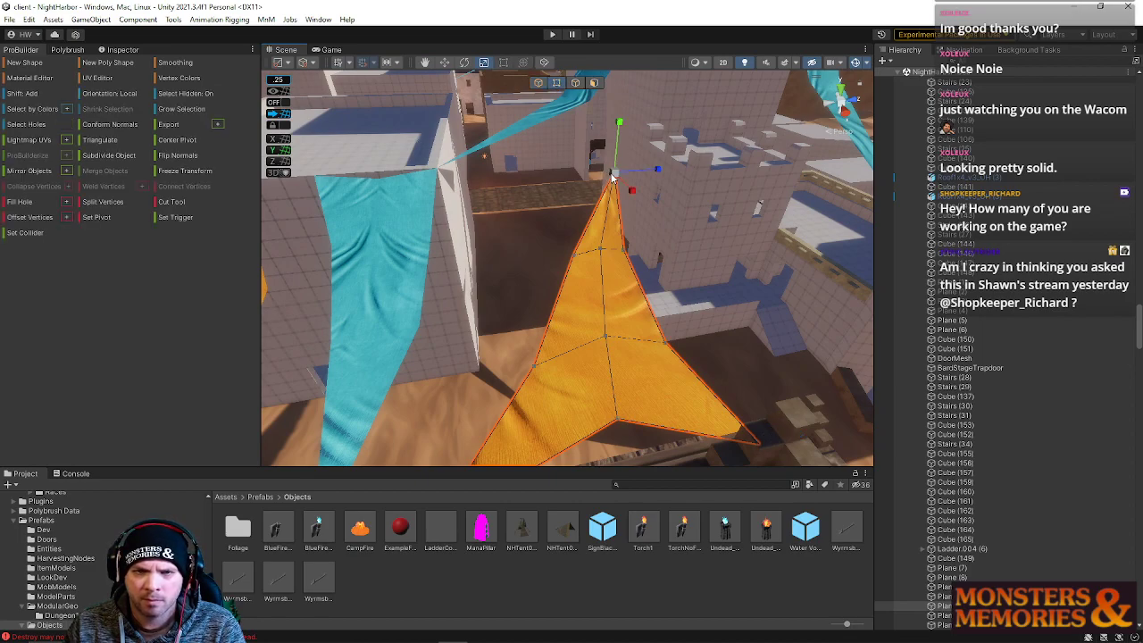
pyautogui.moveTo(612, 177); pyautogui.dragTo(697, 156)
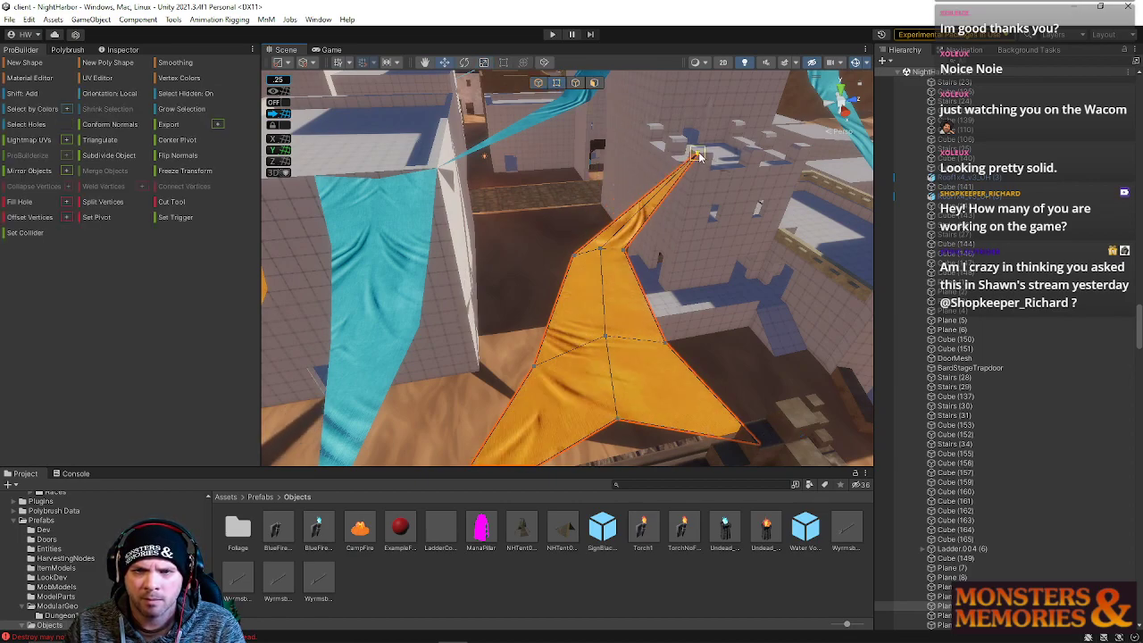
pyautogui.moveTo(548, 232); pyautogui.dragTo(738, 241)
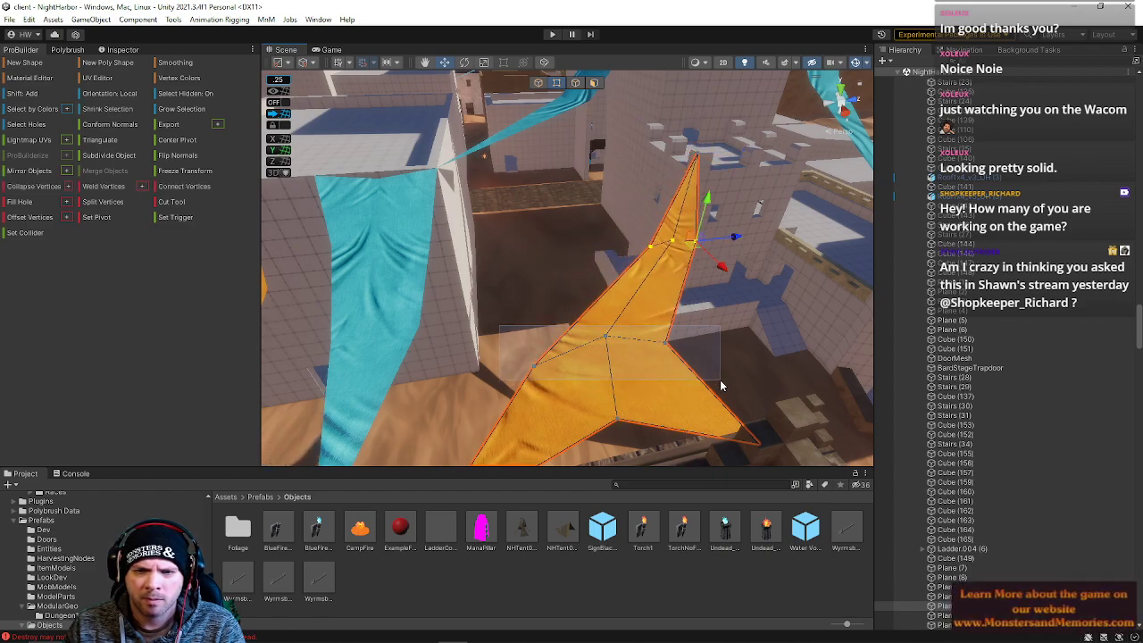
pyautogui.moveTo(707, 336); pyautogui.dragTo(753, 331)
# Realign the near orange awning's two cross rows of vertices along the wall direction to even out its sides.
pyautogui.moveTo(753, 331); pyautogui.dragTo(150, 276, button='right')
pyautogui.moveTo(569, 242); pyautogui.dragTo(667, 282)
pyautogui.press('r')
pyautogui.moveTo(540, 269); pyautogui.dragTo(548, 273)
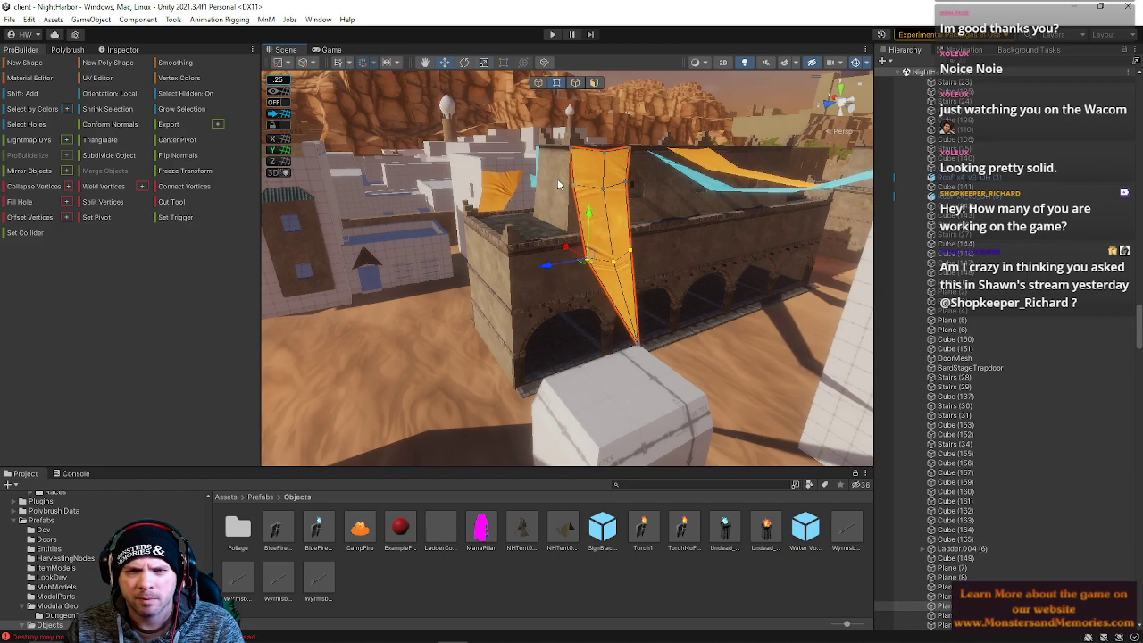
pyautogui.moveTo(645, 195); pyautogui.dragTo(614, 198)
pyautogui.moveTo(537, 191); pyautogui.dragTo(541, 191)
# Adjust the sag of the near orange awning by repositioning its outer row of vertices over the street.
pyautogui.moveTo(541, 191); pyautogui.dragTo(719, 174, button='right')
pyautogui.press('a')
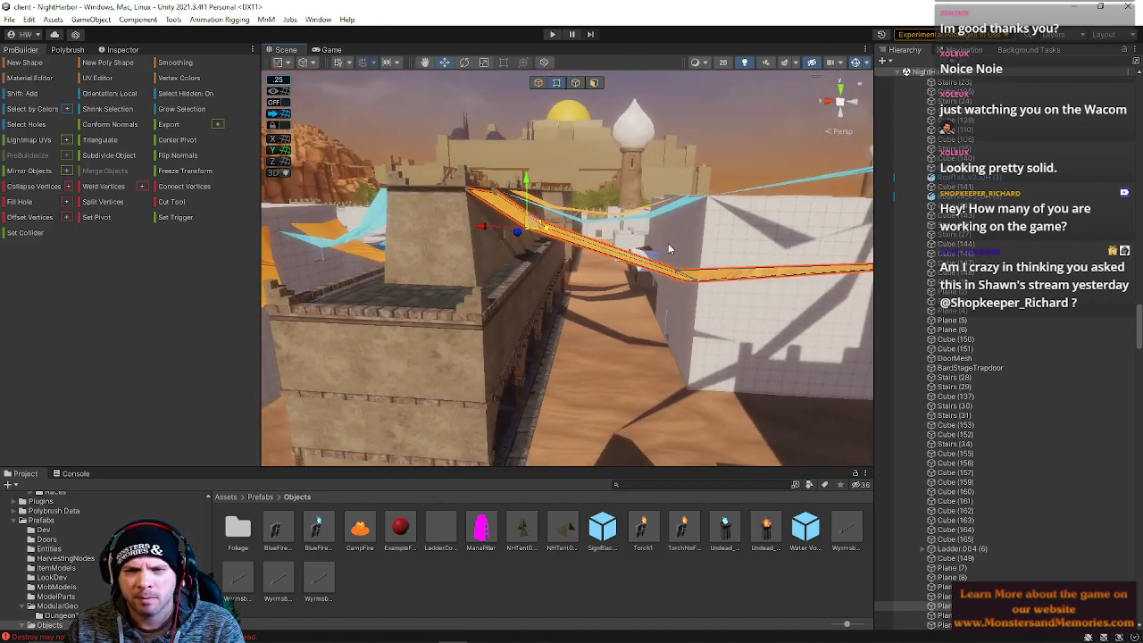
pyautogui.press('s')
pyautogui.moveTo(724, 315); pyautogui.dragTo(600, 306, button='right')
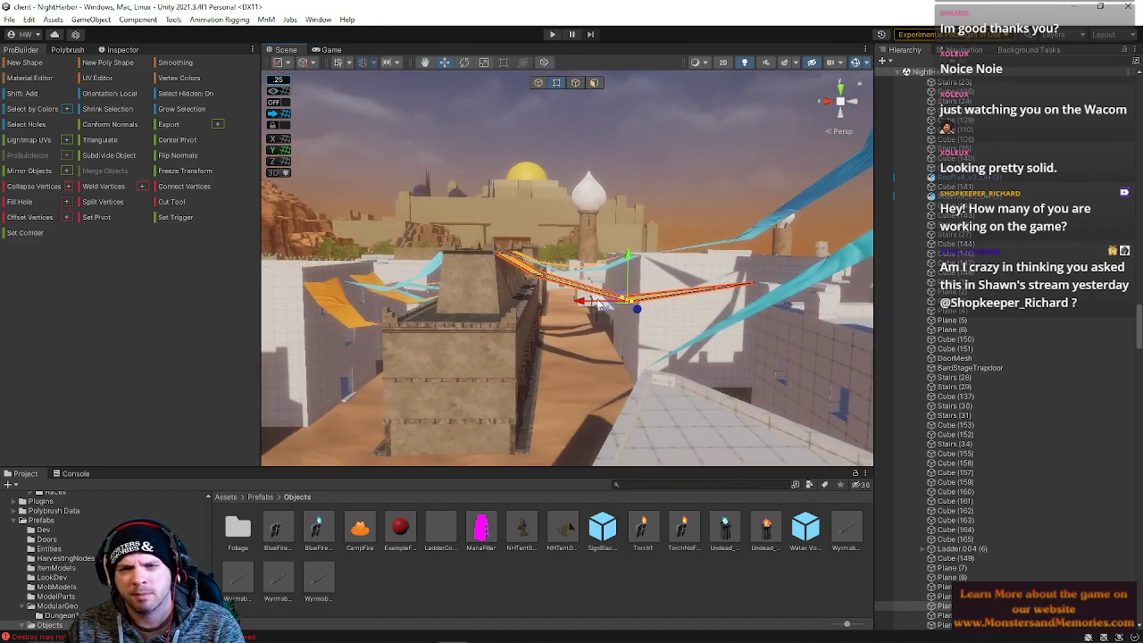
pyautogui.moveTo(600, 306); pyautogui.dragTo(613, 312)
pyautogui.press('w')
pyautogui.moveTo(618, 314); pyautogui.dragTo(613, 358, button='right')
# Insert an edge loop across the near orange awning's long middle section and nudge the cross row of edges nearest the wall.
pyautogui.click(575, 82)
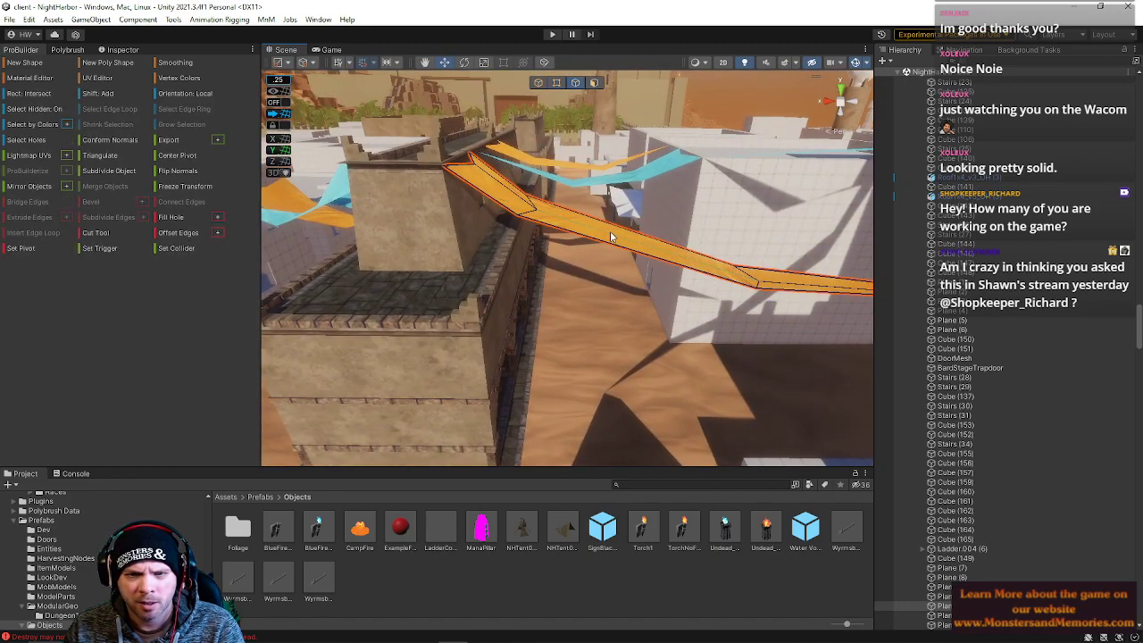
pyautogui.click(612, 237)
pyautogui.hotkey('alt', 'u')
pyautogui.moveTo(634, 199); pyautogui.dragTo(402, 207)
pyautogui.click(520, 262)
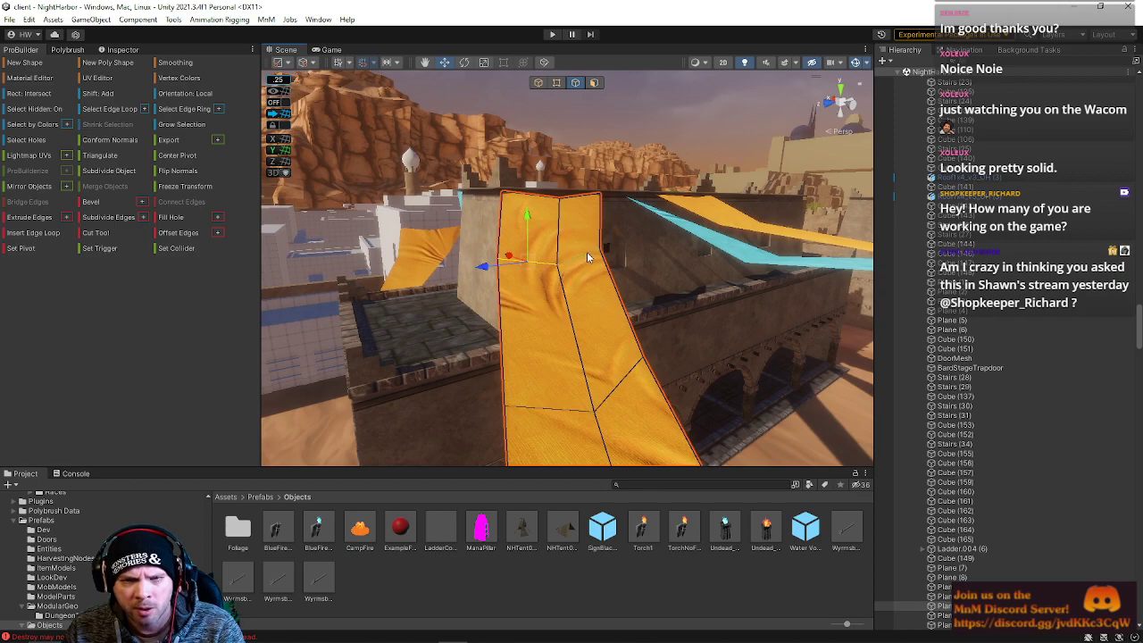
pyautogui.moveTo(539, 261); pyautogui.dragTo(543, 263)
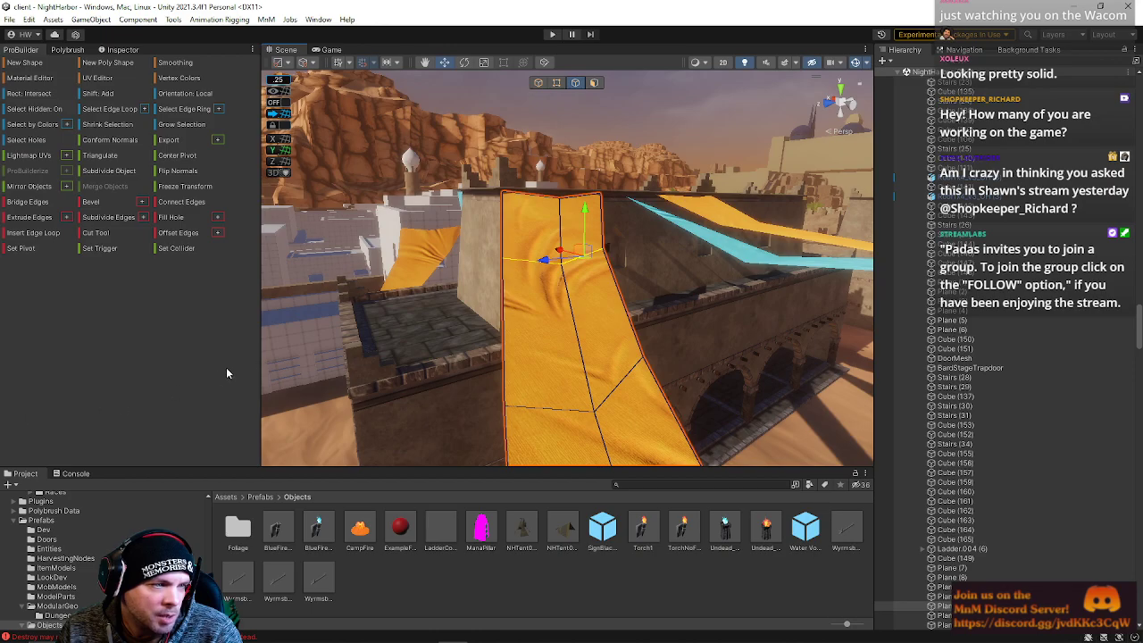
# Lower the middle vertex of the wall-side edge on both orange awnings to make their wide ends dip.
pyautogui.click(540, 84)
pyautogui.moveTo(563, 172); pyautogui.dragTo(577, 114, button='right')
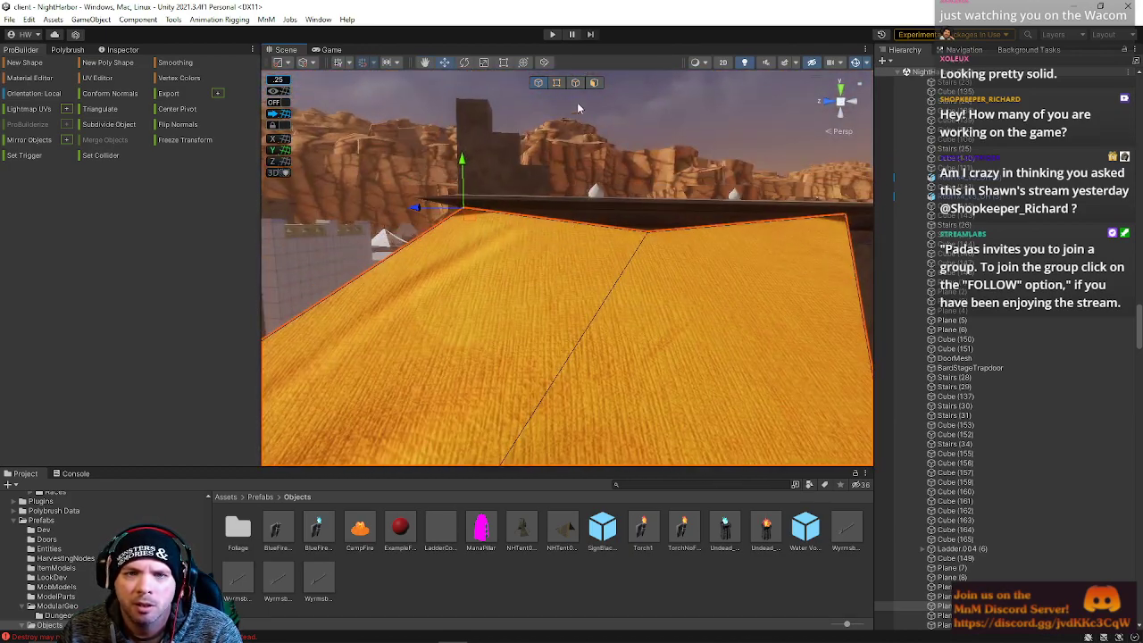
pyautogui.click(557, 83)
pyautogui.moveTo(633, 224); pyautogui.dragTo(527, 230, button='right')
pyautogui.moveTo(538, 203)
pyautogui.mouseDown()
pyautogui.moveTo(535, 219)
pyautogui.moveTo(542, 206)
pyautogui.mouseUp()
pyautogui.moveTo(549, 210); pyautogui.dragTo(680, 237, button='right')
pyautogui.keyDown('shift'); pyautogui.click(681, 237); pyautogui.keyUp('shift')
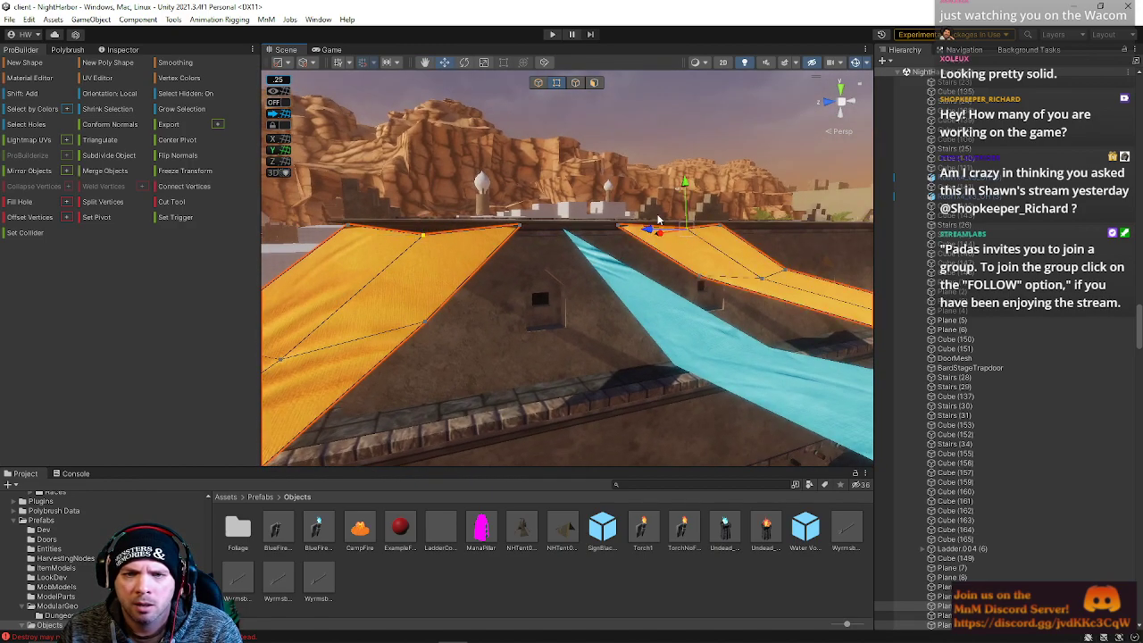
pyautogui.moveTo(683, 190); pyautogui.dragTo(682, 202)
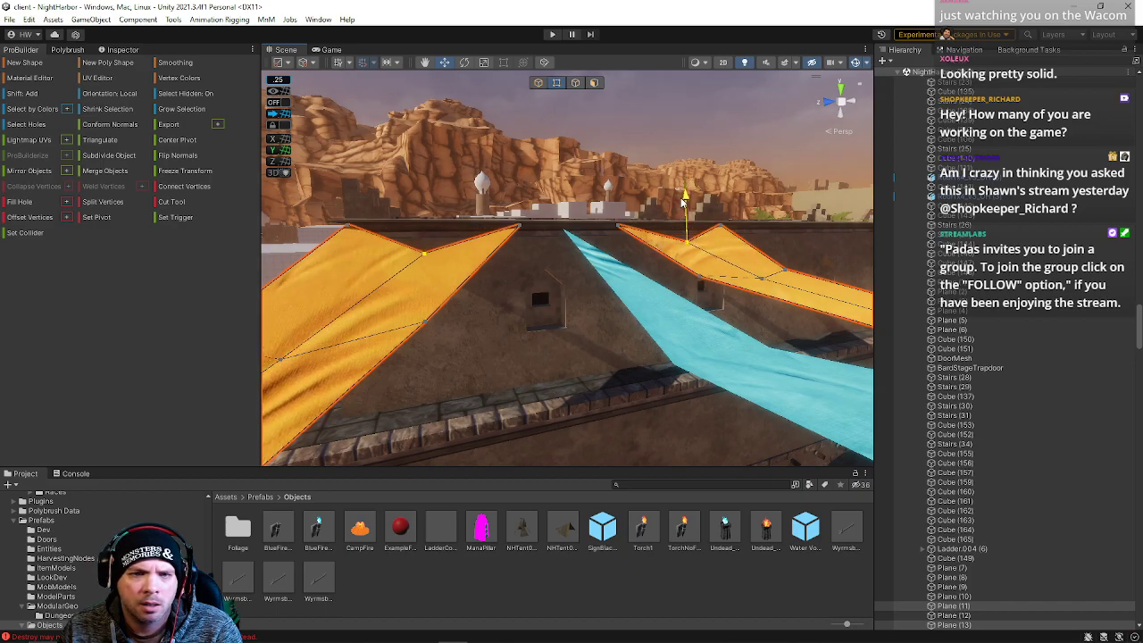
# Lower the near orange awning's middle row of vertices and shift the row nearest its tip sideways along the wall direction.
pyautogui.moveTo(681, 203); pyautogui.dragTo(589, 224, button='right')
pyautogui.click(595, 227)
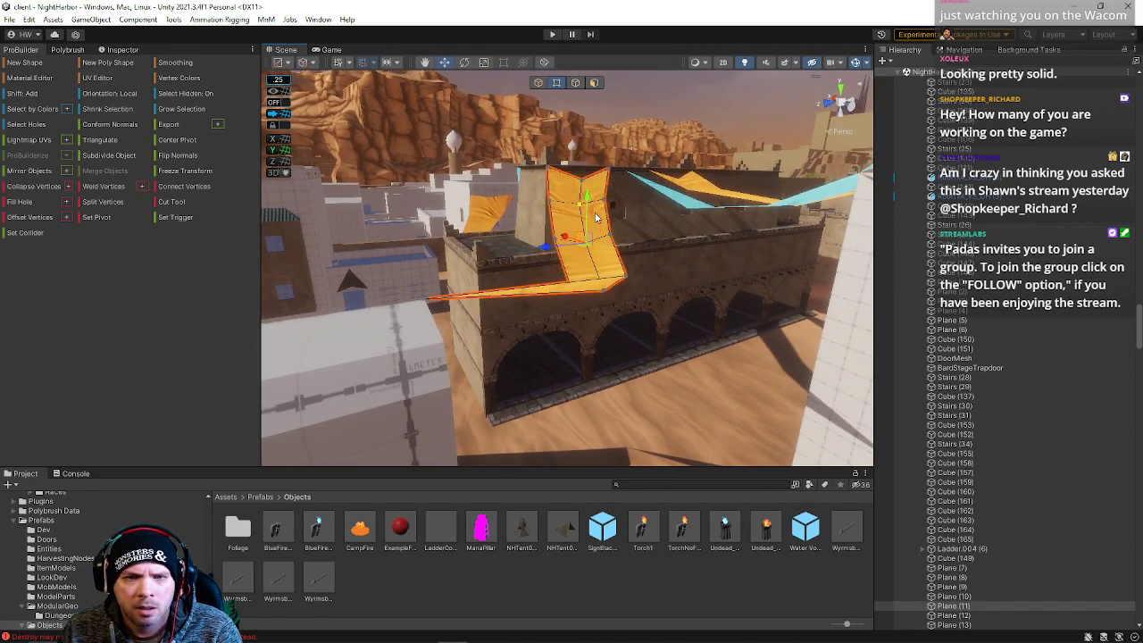
pyautogui.moveTo(589, 202); pyautogui.dragTo(590, 206)
pyautogui.moveTo(606, 315); pyautogui.dragTo(631, 325, button='right')
pyautogui.moveTo(597, 284); pyautogui.dragTo(694, 346)
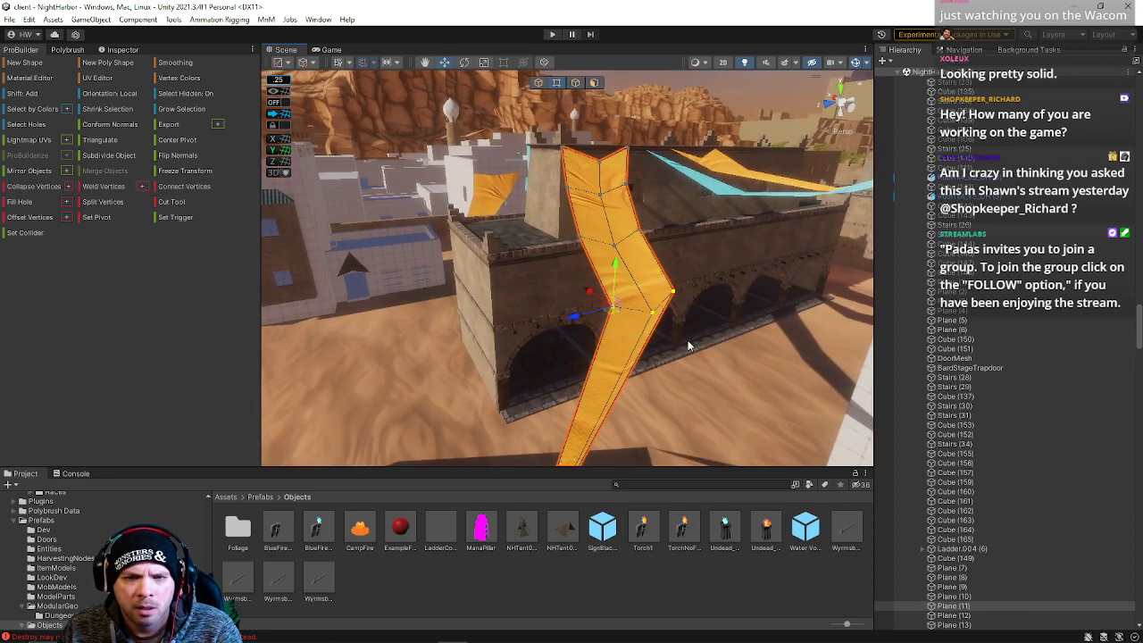
pyautogui.moveTo(581, 315); pyautogui.dragTo(532, 327)
# Shift the near orange awning's middle row and tip-side row of vertices sideways to straighten its outline.
pyautogui.moveTo(532, 327); pyautogui.dragTo(572, 318, button='right')
pyautogui.press('s')
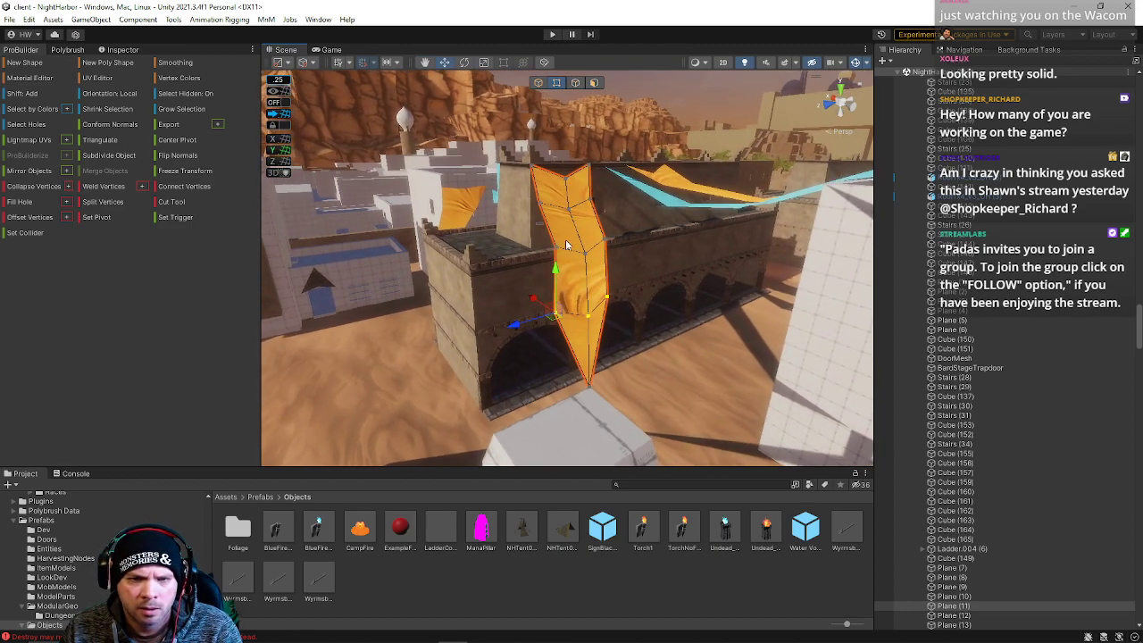
pyautogui.moveTo(531, 258); pyautogui.dragTo(507, 256)
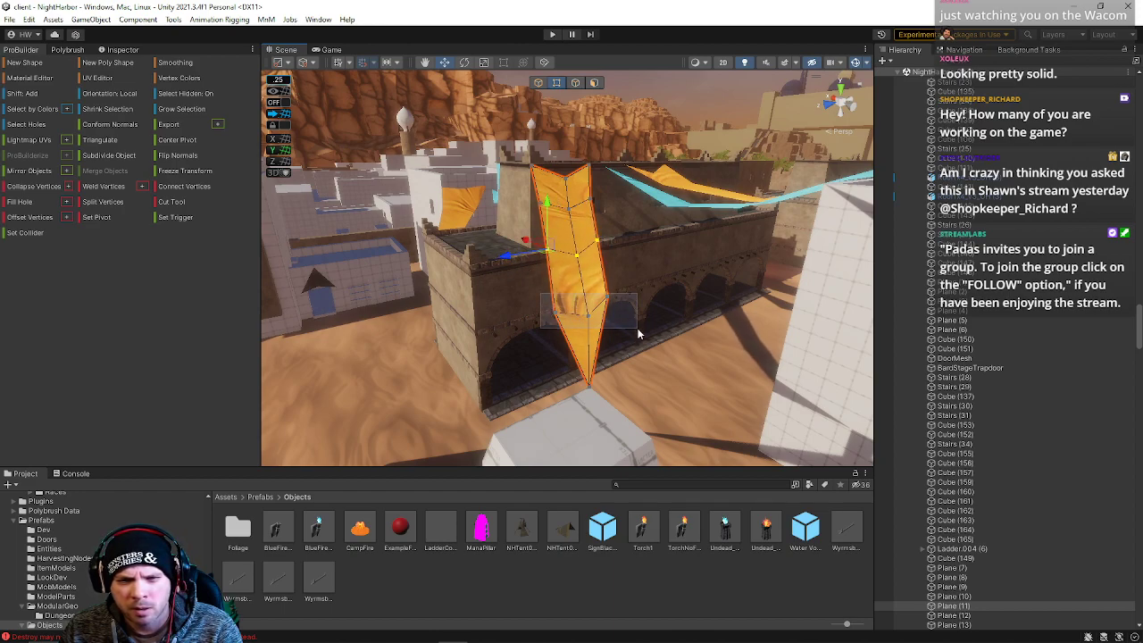
pyautogui.moveTo(513, 327); pyautogui.dragTo(546, 331)
# Fine-tune the position of the centre vertex in the near orange awning's middle row, undoing a stray move.
pyautogui.click(581, 316)
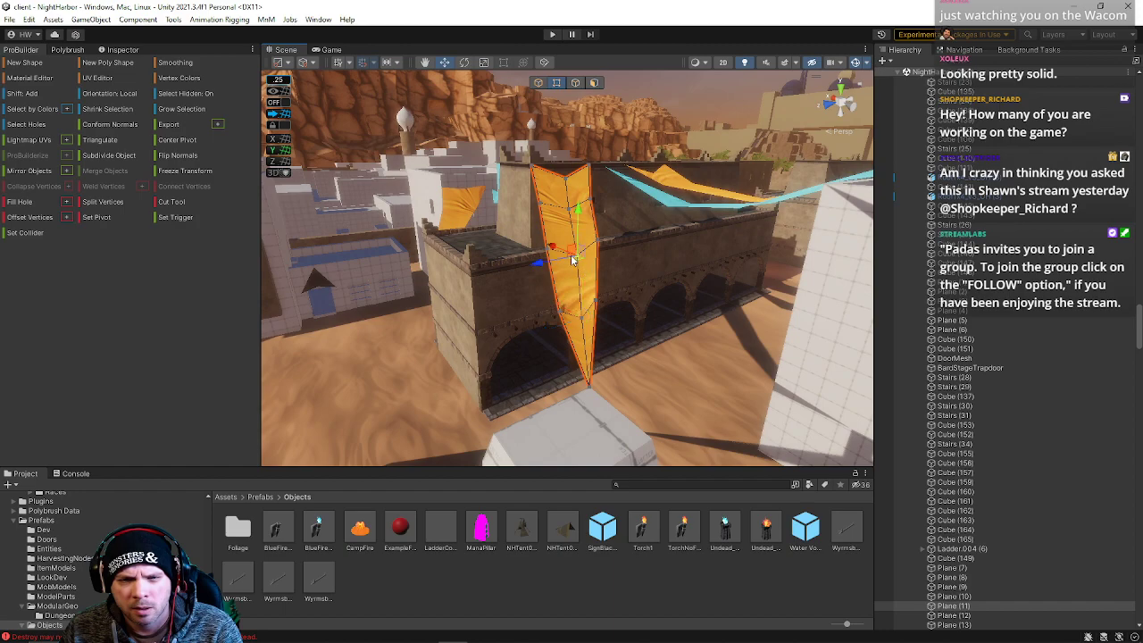
pyautogui.click(557, 245)
pyautogui.hotkey('ctrl', 'z')
pyautogui.moveTo(559, 249); pyautogui.dragTo(536, 260)
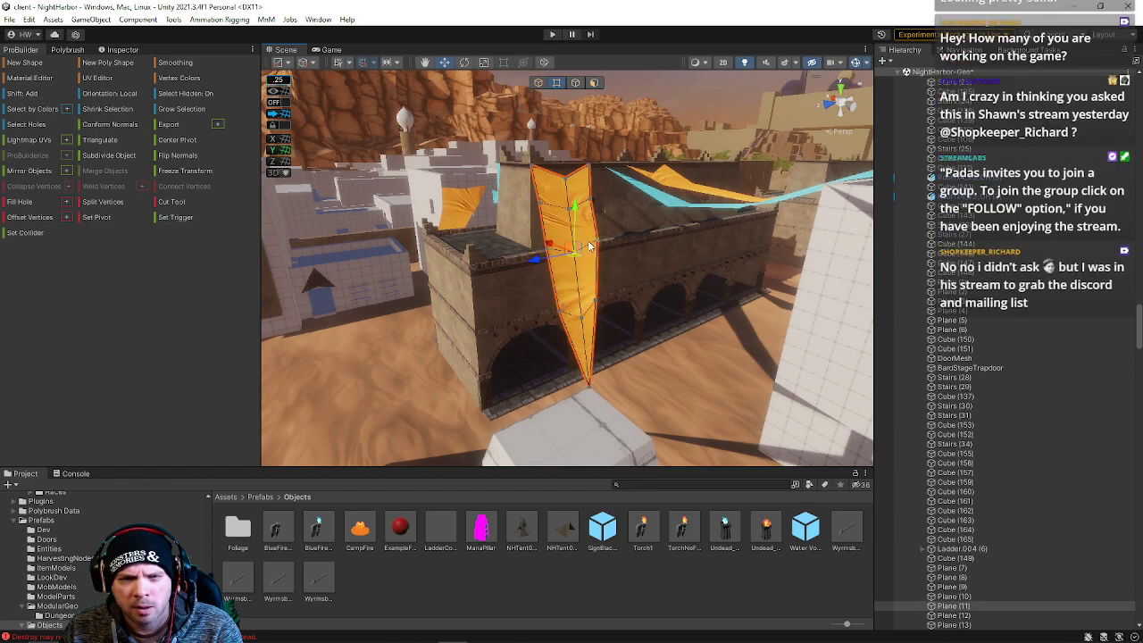
# Examine the near orange awning's sag and outline from street and roof level, checking the row of vertices nearest its tip.
pyautogui.moveTo(601, 255); pyautogui.dragTo(540, 95, button='right')
pyautogui.press('s')
pyautogui.press('a')
pyautogui.press('d')
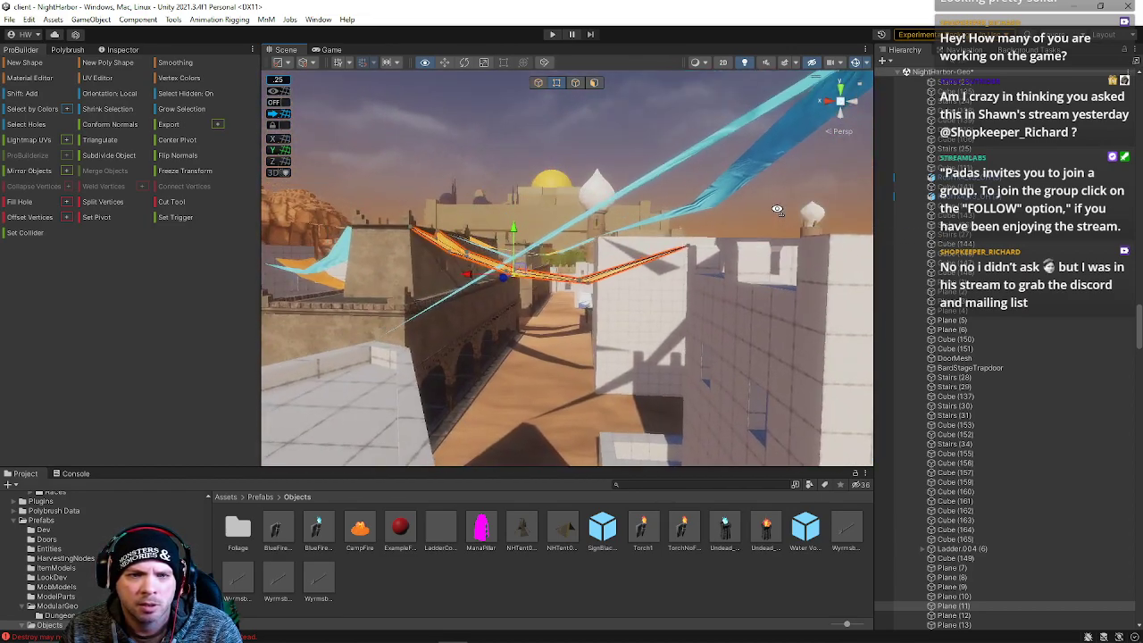
pyautogui.moveTo(536, 275); pyautogui.dragTo(467, 337, button='right')
pyautogui.click(556, 82)
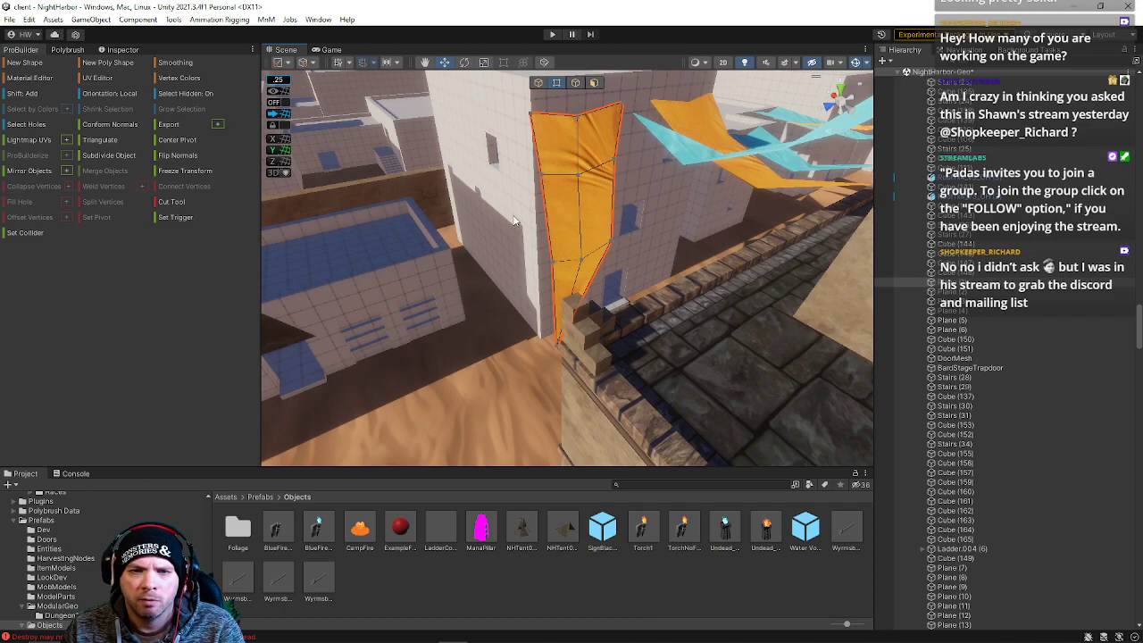
pyautogui.click(607, 249)
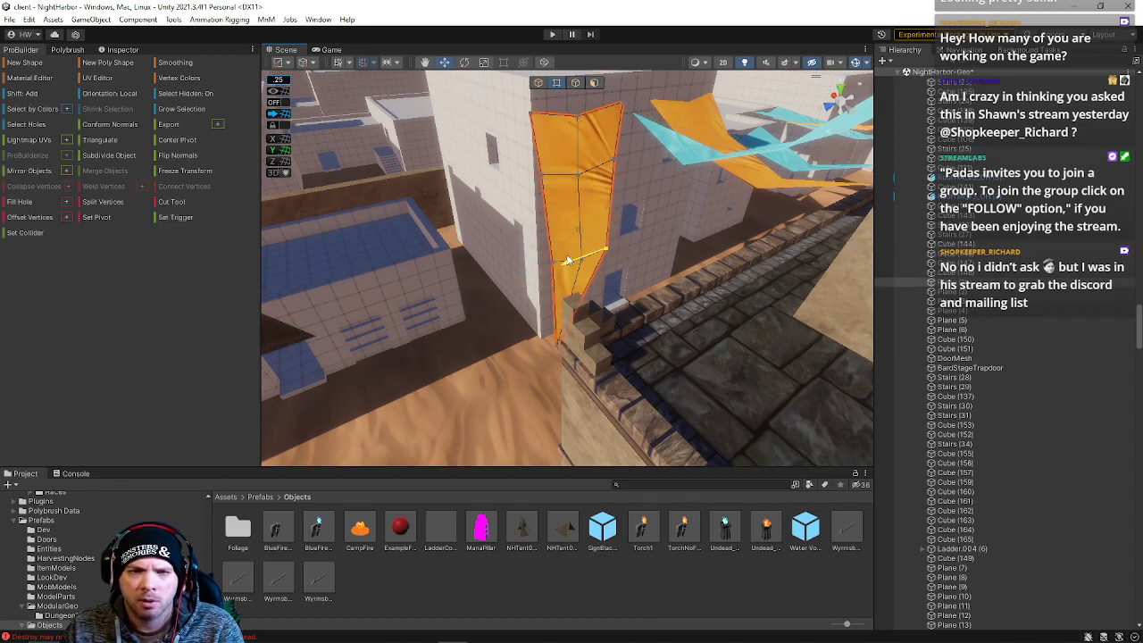
pyautogui.moveTo(557, 299); pyautogui.dragTo(547, 390, button='right')
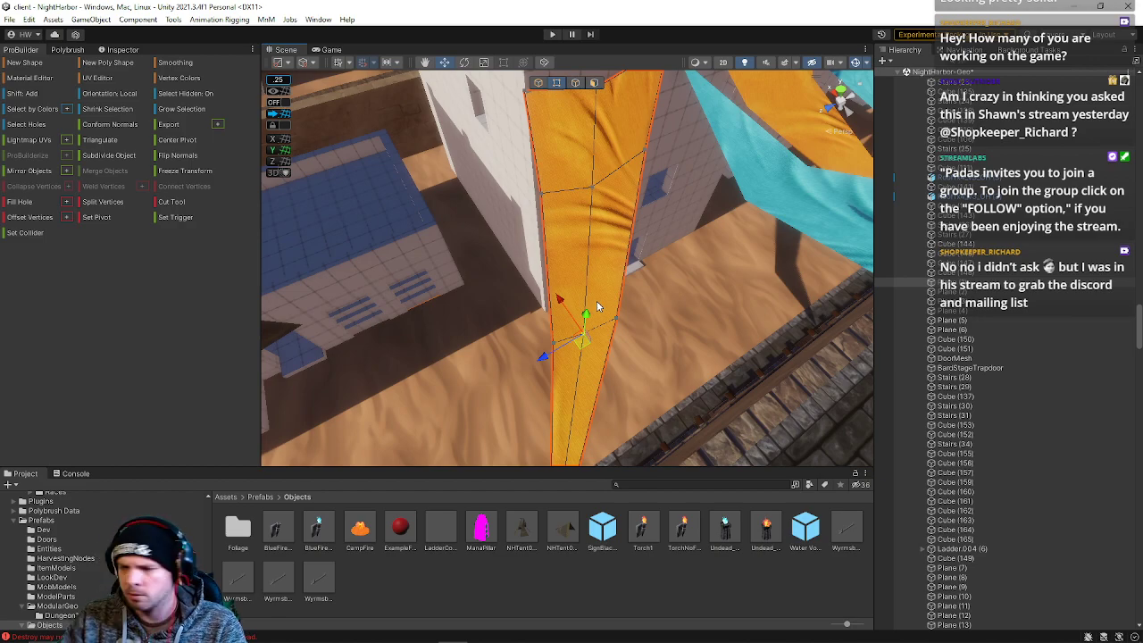
pyautogui.moveTo(544, 355); pyautogui.dragTo(821, 187, button='right')
pyautogui.click(539, 82)
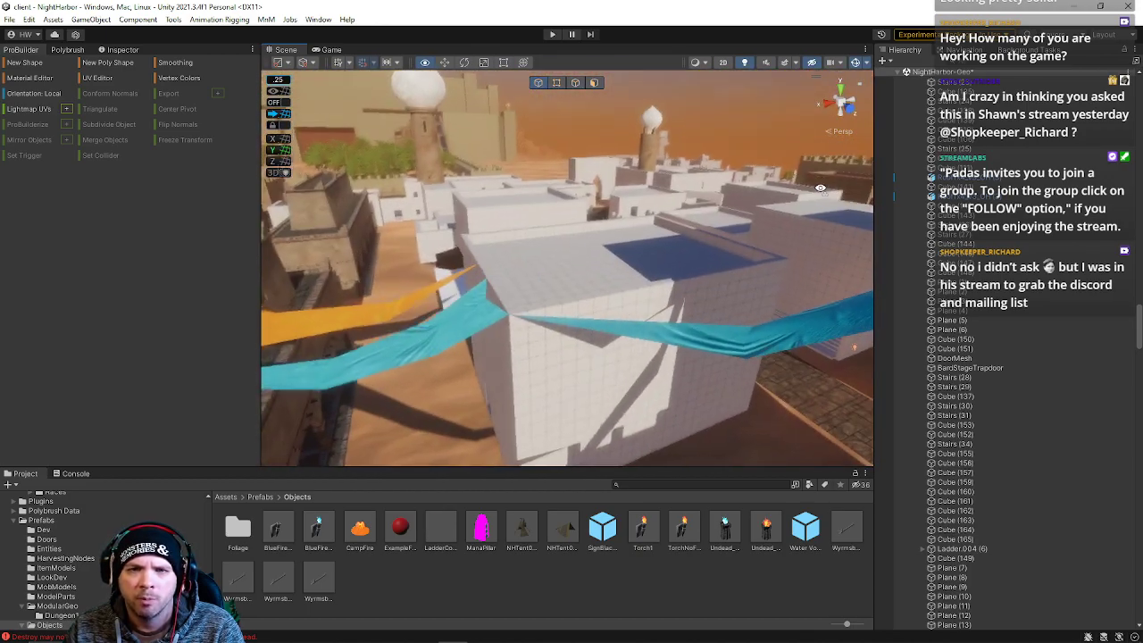
# Select the six teal and orange awnings along one side of the wall and duplicate them.
pyautogui.moveTo(746, 207); pyautogui.dragTo(529, 250, button='right')
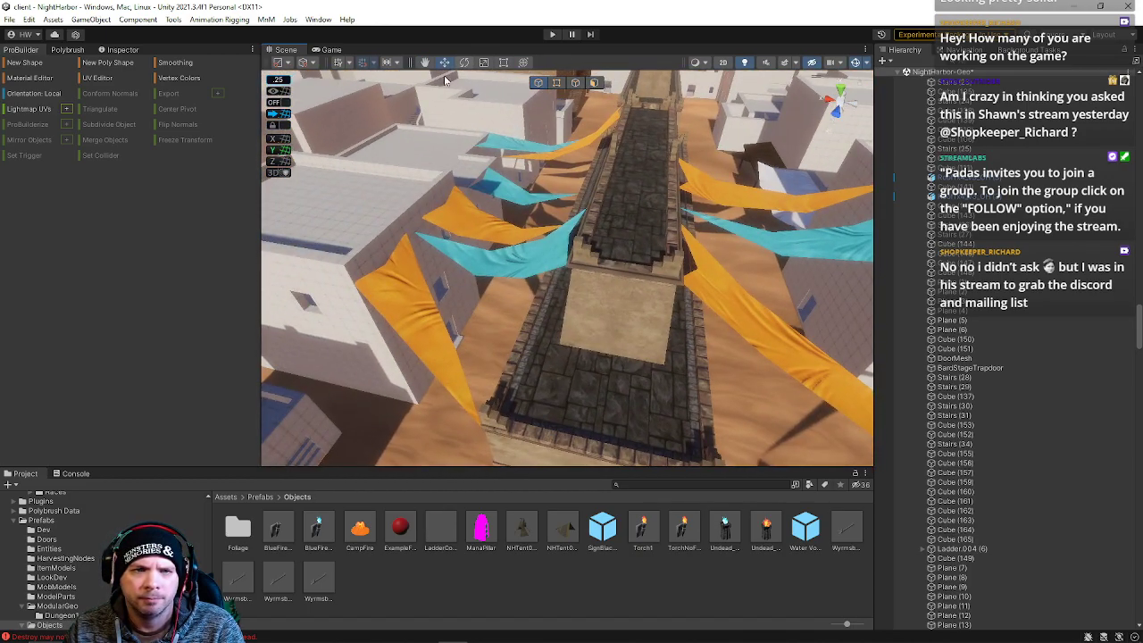
pyautogui.moveTo(497, 150); pyautogui.dragTo(500, 206, button='right')
pyautogui.keyDown('shift'); pyautogui.click(498, 206); pyautogui.keyUp('shift')
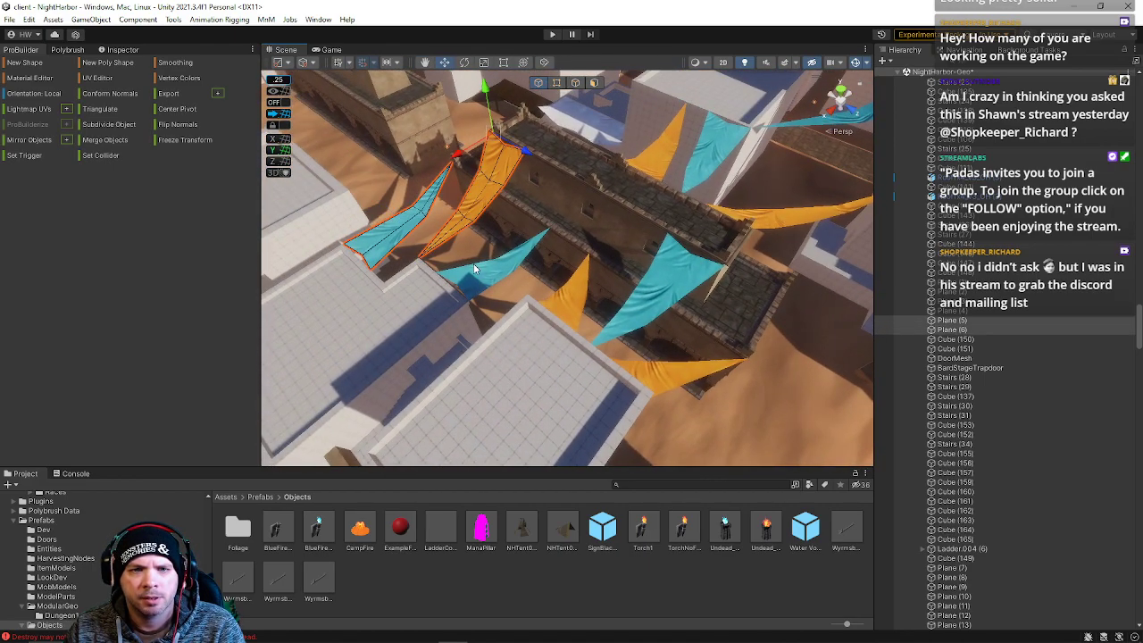
pyautogui.keyDown('shift'); pyautogui.click(661, 375); pyautogui.keyUp('shift')
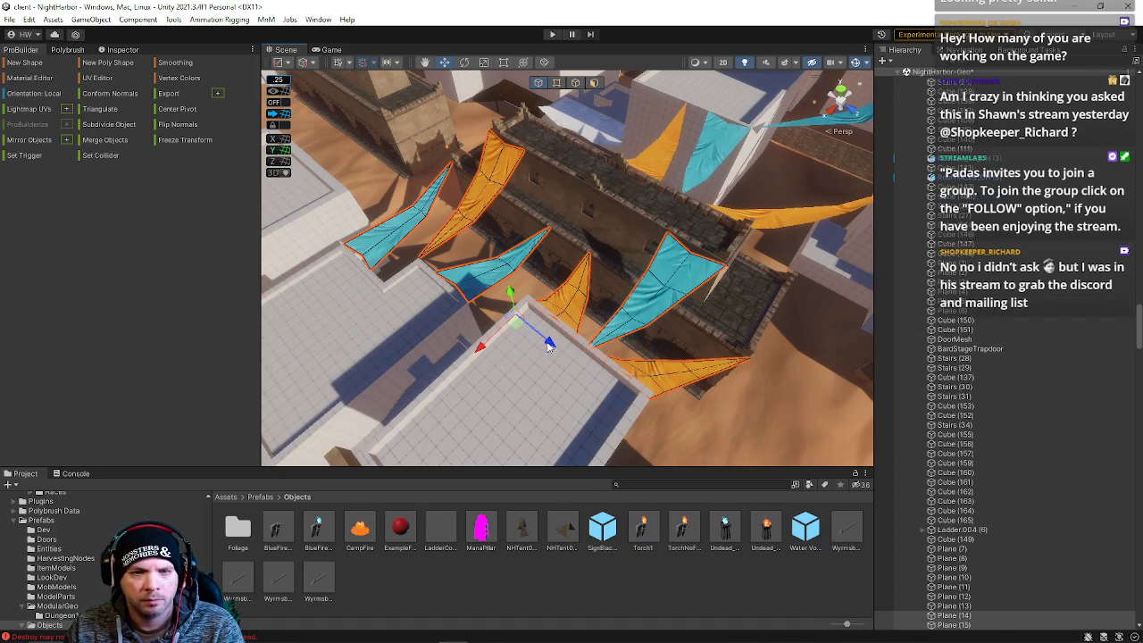
# Slide the six copied awnings along the wall to the neighbouring wall section and turn on grid snapping.
pyautogui.moveTo(329, 154); pyautogui.dragTo(795, 302, button='right')
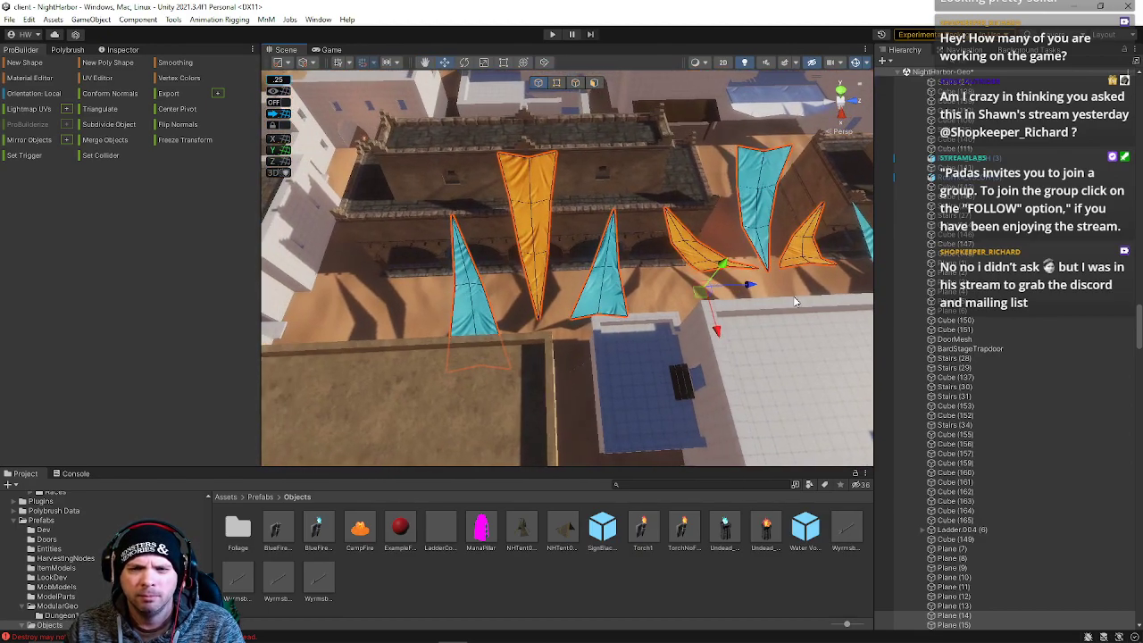
pyautogui.moveTo(750, 291); pyautogui.dragTo(613, 288)
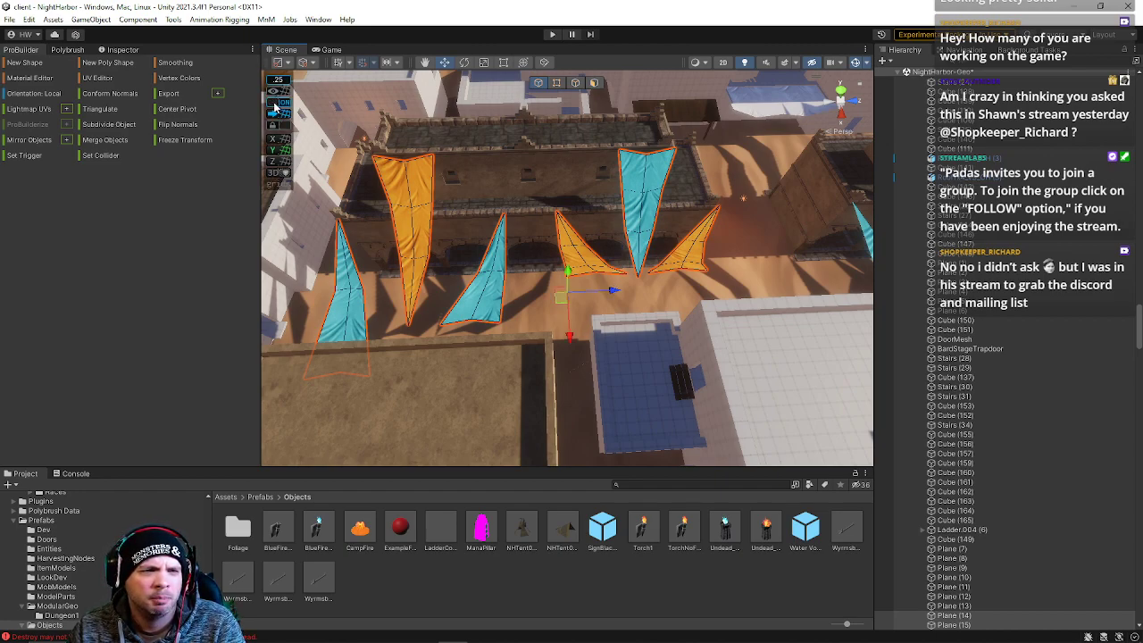
pyautogui.moveTo(613, 294); pyautogui.dragTo(613, 292)
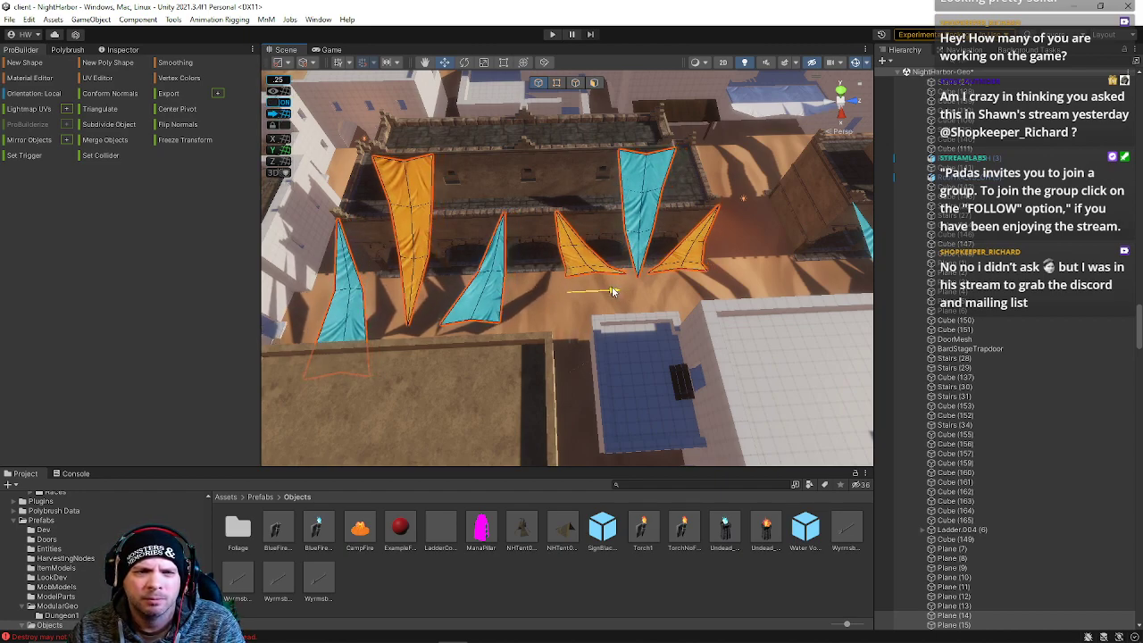
pyautogui.moveTo(609, 288); pyautogui.dragTo(722, 217, button='right')
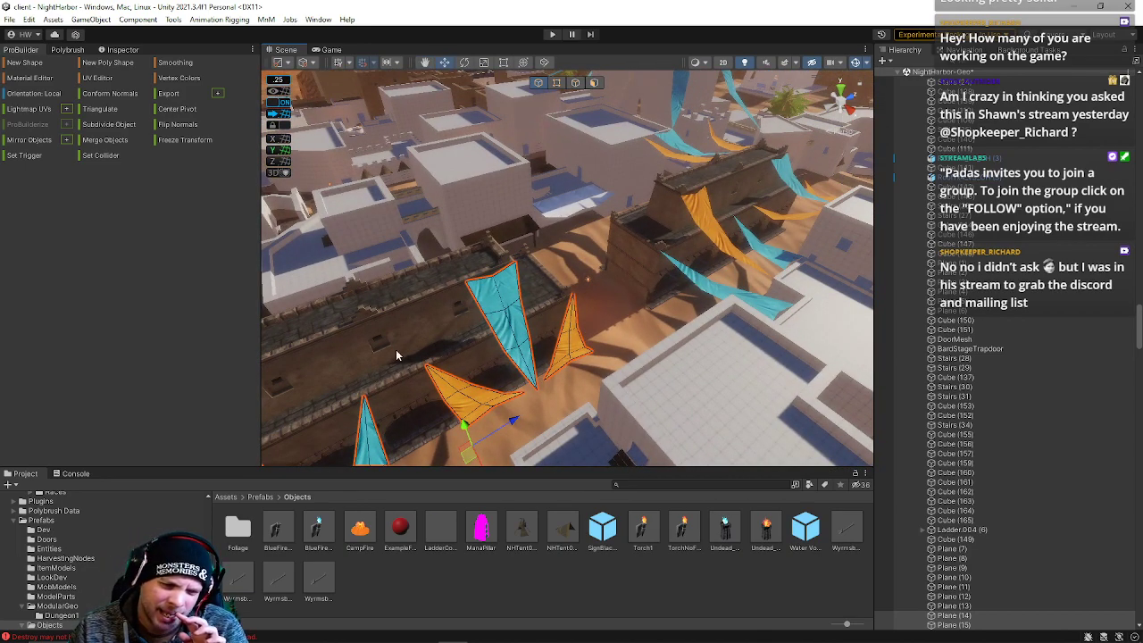
# Set the pivot of the copied orange awning nearest the wall gap to its tip vertex and snap the tip to the wall.
pyautogui.moveTo(623, 389); pyautogui.dragTo(536, 362, button='right')
pyautogui.click(526, 316)
pyautogui.click(563, 250)
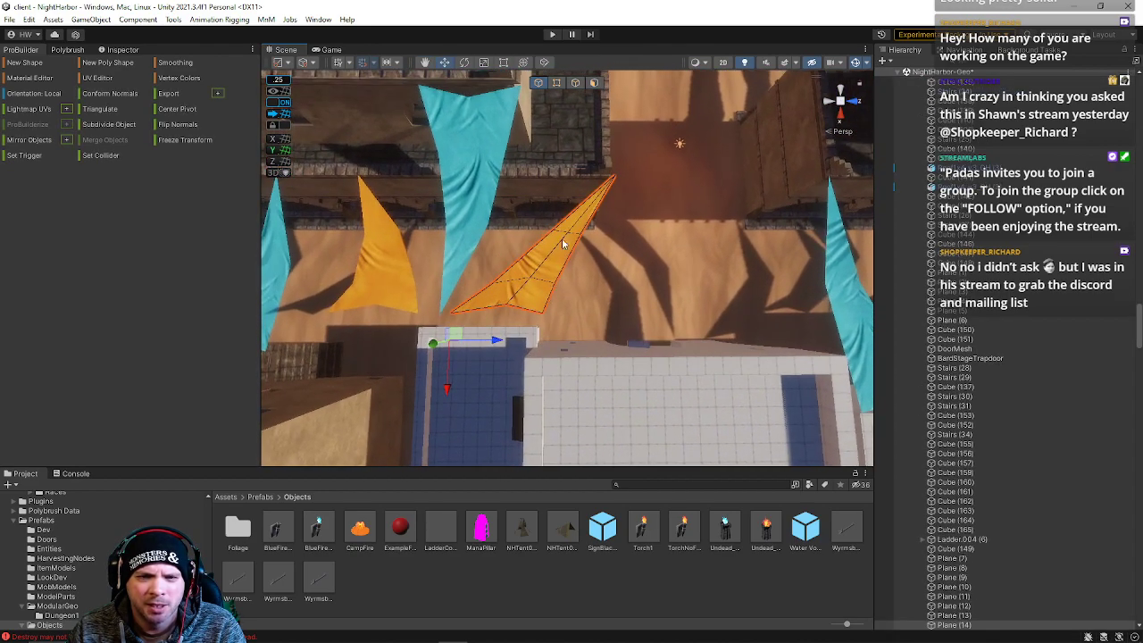
pyautogui.click(555, 84)
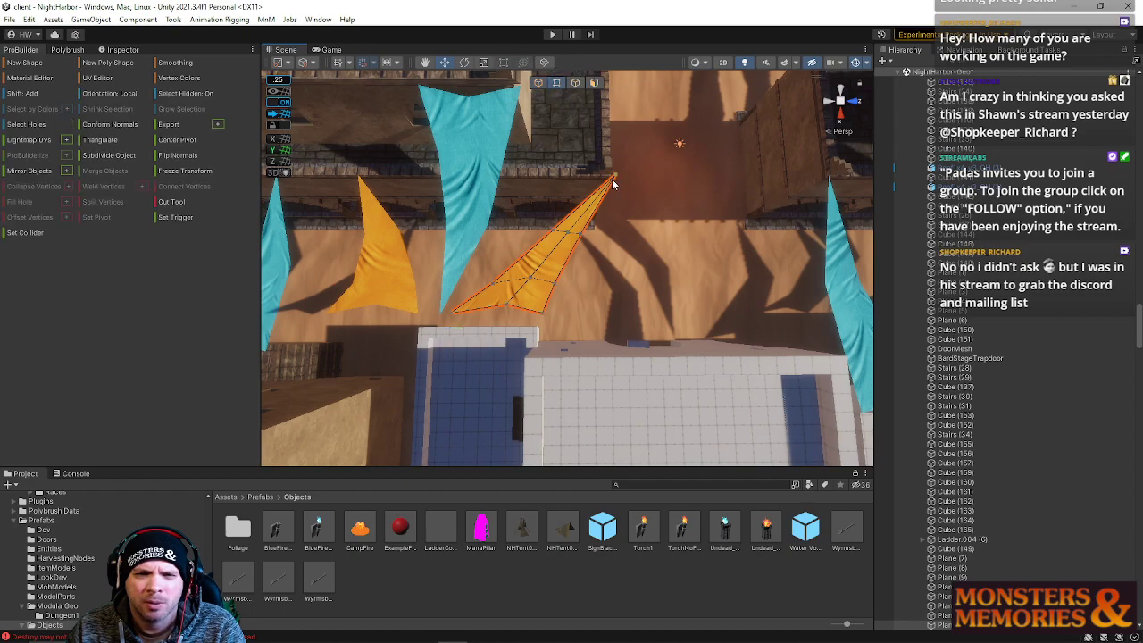
pyautogui.click(613, 177)
pyautogui.click(99, 217)
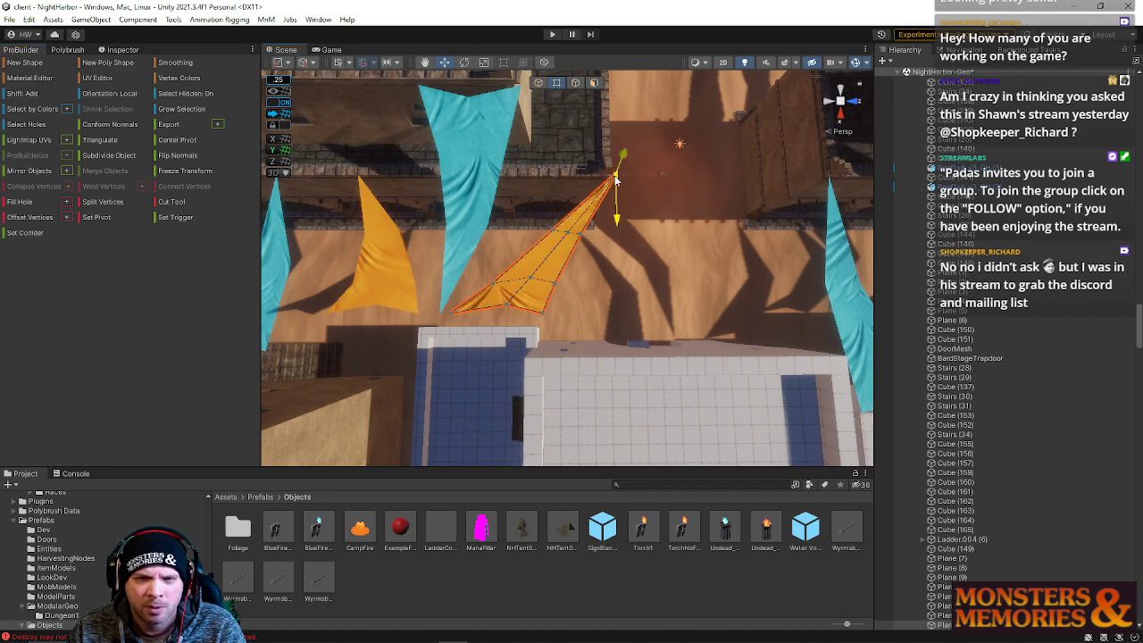
pyautogui.click(539, 83)
pyautogui.press('v')
pyautogui.moveTo(614, 182); pyautogui.dragTo(612, 176)
# Rotate the copied orange awning about its wall-side tip to bring its wide end to the white roof.
pyautogui.moveTo(614, 189); pyautogui.dragTo(191, 349, button='right')
pyautogui.press('e')
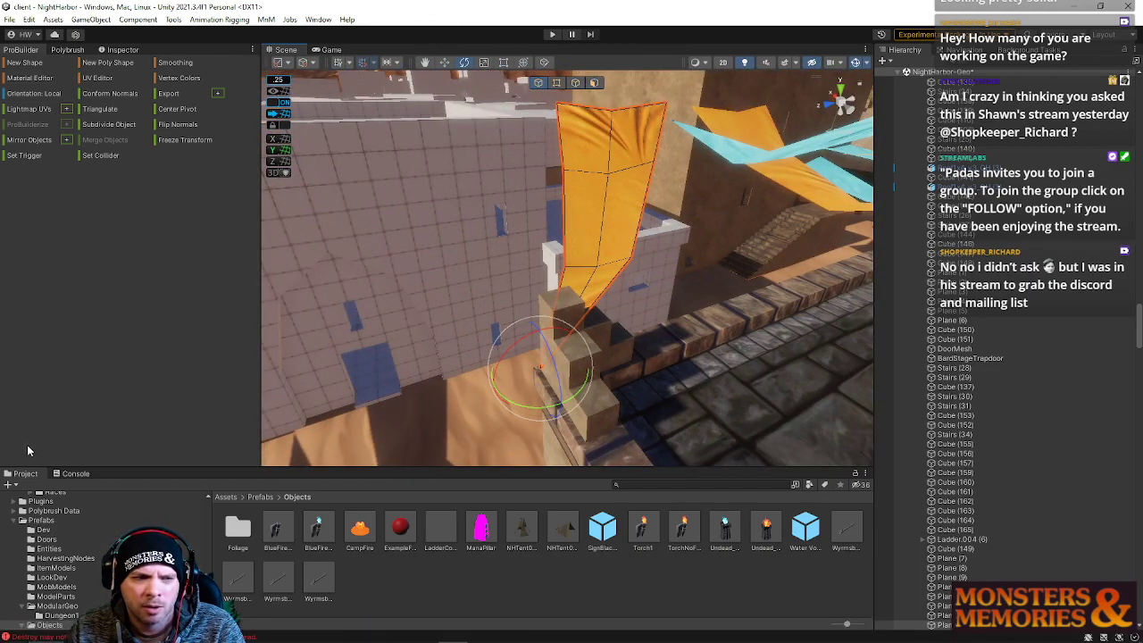
pyautogui.moveTo(525, 407); pyautogui.dragTo(556, 414)
pyautogui.moveTo(600, 374); pyautogui.dragTo(157, 349, button='right')
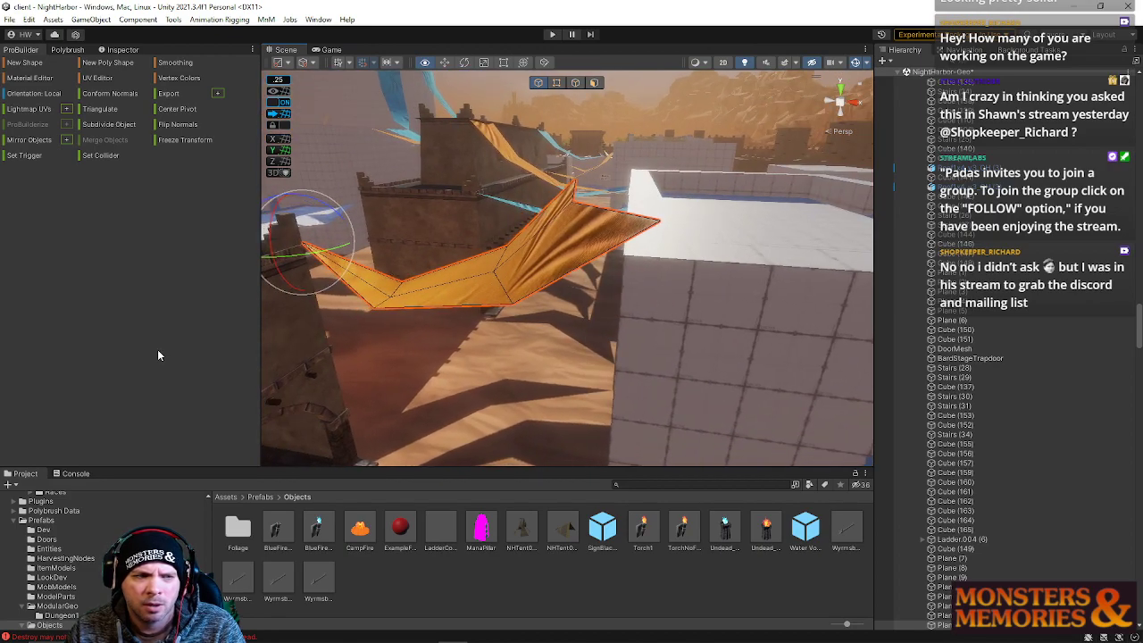
pyautogui.moveTo(406, 270); pyautogui.dragTo(438, 250, button='right')
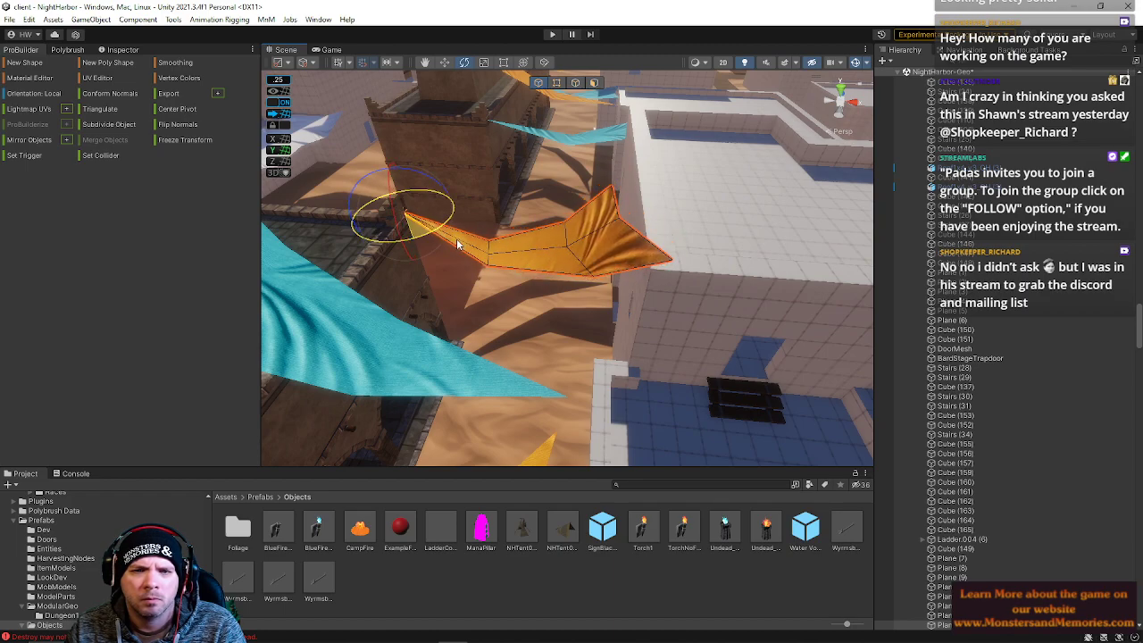
# Move one corner vertex of the orange awning's wide end onto the white roof's street-side corner.
pyautogui.click(573, 84)
pyautogui.click(671, 254)
pyautogui.press('w')
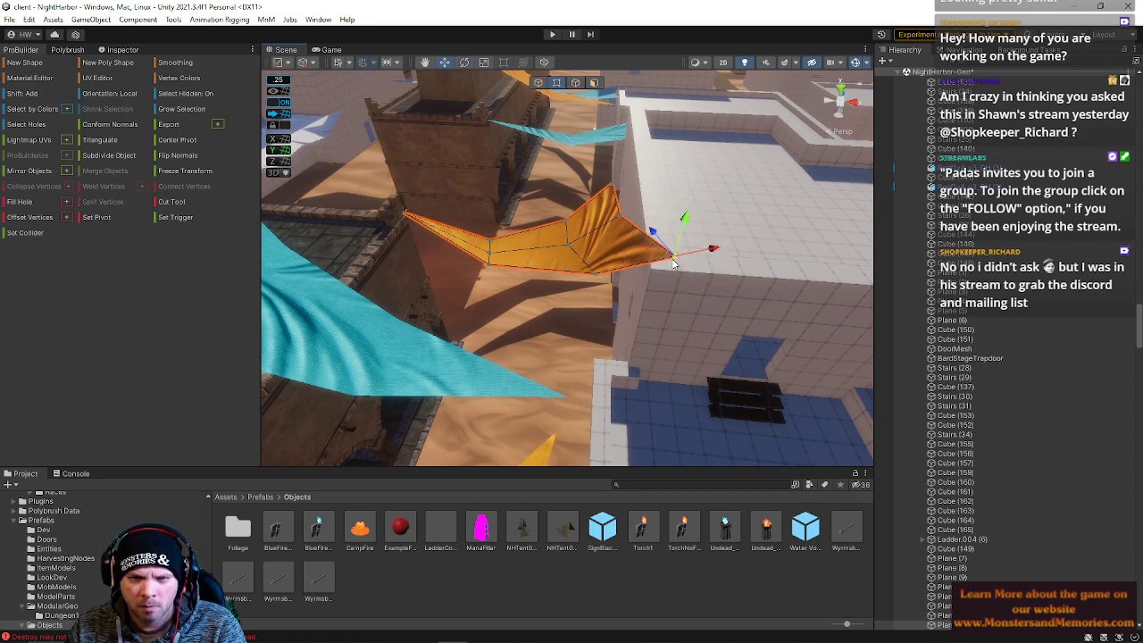
pyautogui.moveTo(612, 189); pyautogui.dragTo(651, 277)
pyautogui.moveTo(632, 249); pyautogui.dragTo(835, 243, button='right')
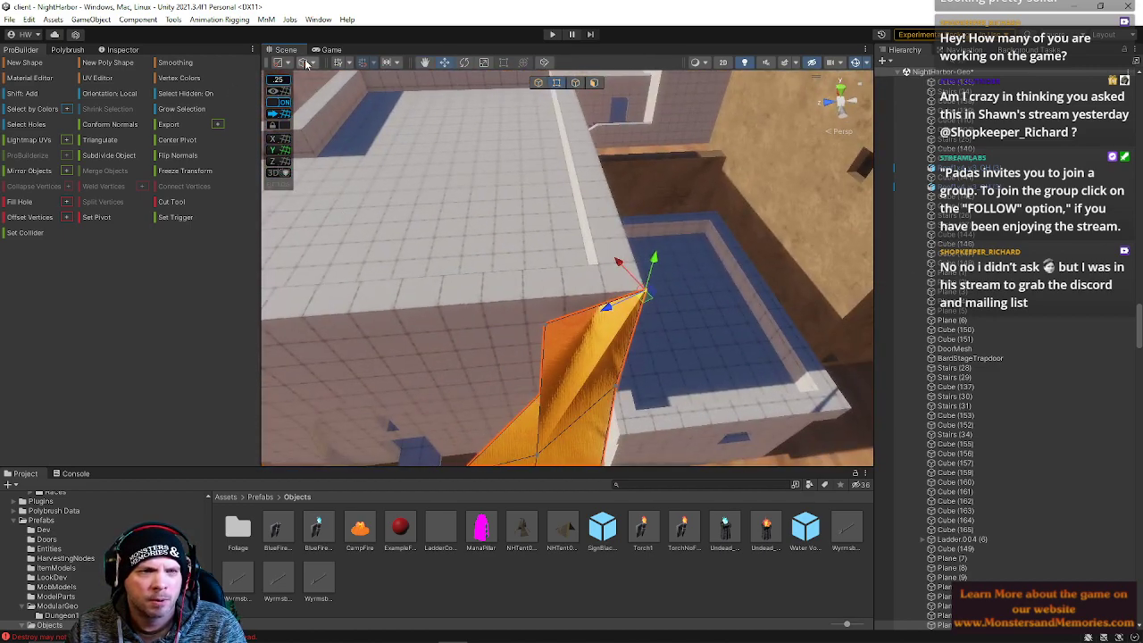
# Stretch the orange awning's wide end along the white building's roof edge and dip its middle vertex below the two corners.
pyautogui.press('p')
pyautogui.moveTo(593, 295); pyautogui.dragTo(346, 301)
pyautogui.click(553, 328)
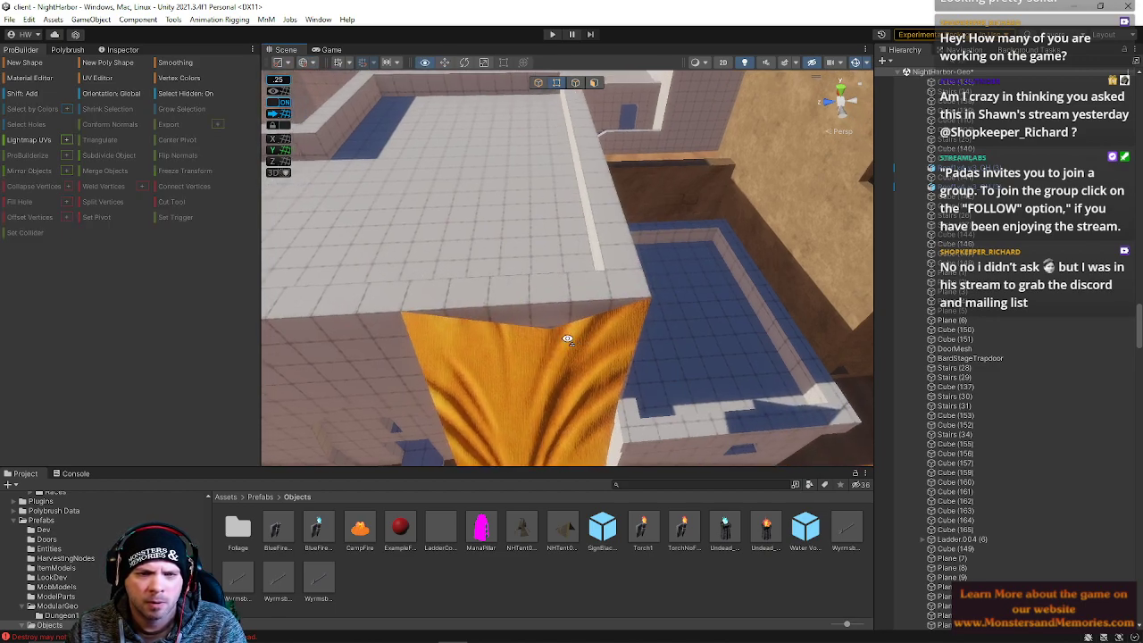
pyautogui.moveTo(516, 336); pyautogui.dragTo(486, 331)
pyautogui.moveTo(596, 302); pyautogui.dragTo(498, 279, button='right')
pyautogui.moveTo(592, 299)
pyautogui.mouseDown()
pyautogui.moveTo(632, 298)
pyautogui.moveTo(617, 288)
pyautogui.moveTo(597, 304)
pyautogui.mouseUp()
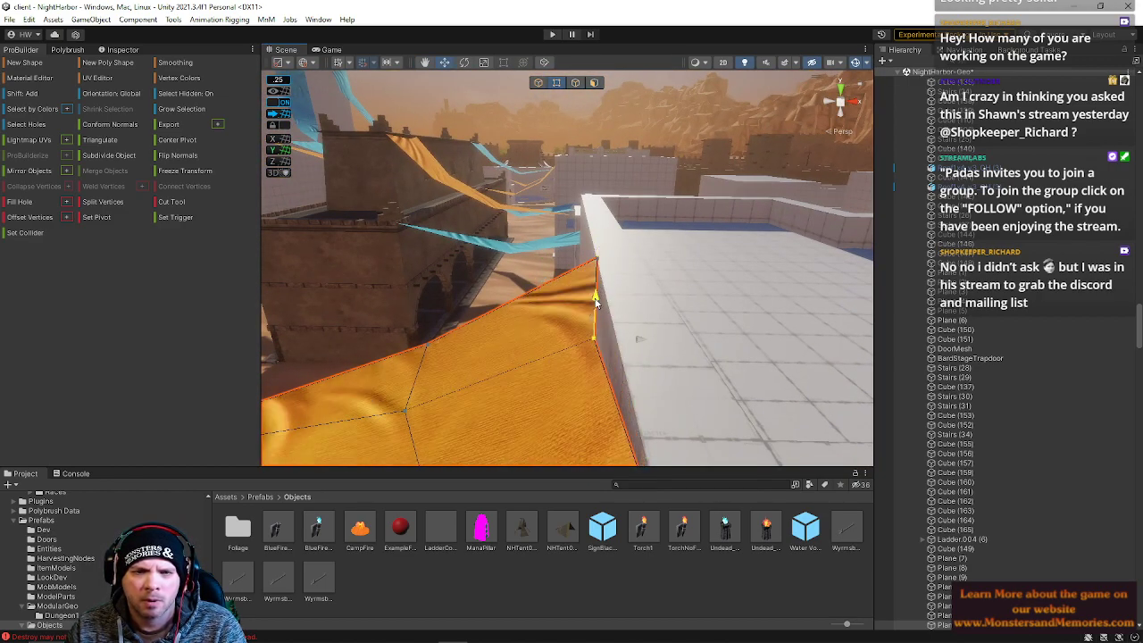
pyautogui.moveTo(500, 338); pyautogui.dragTo(750, 265, button='right')
pyautogui.moveTo(636, 229); pyautogui.dragTo(635, 241)
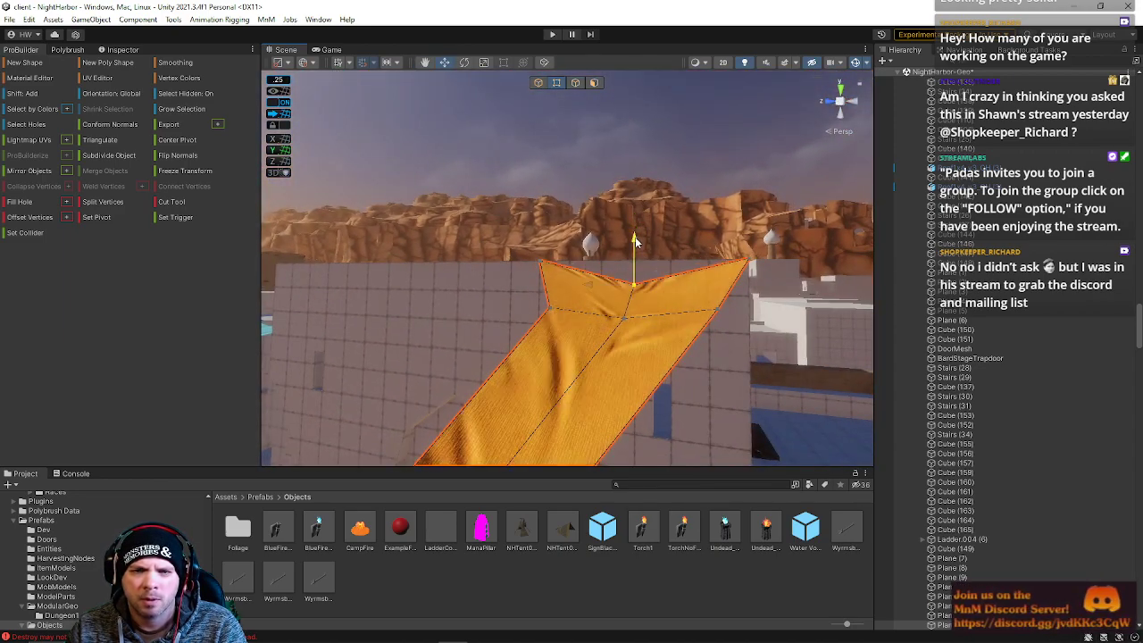
# Lower an outer vertex of the awning's second row and shift the middle vertices of the first two rows sideways.
pyautogui.moveTo(629, 327); pyautogui.dragTo(679, 270, button='right')
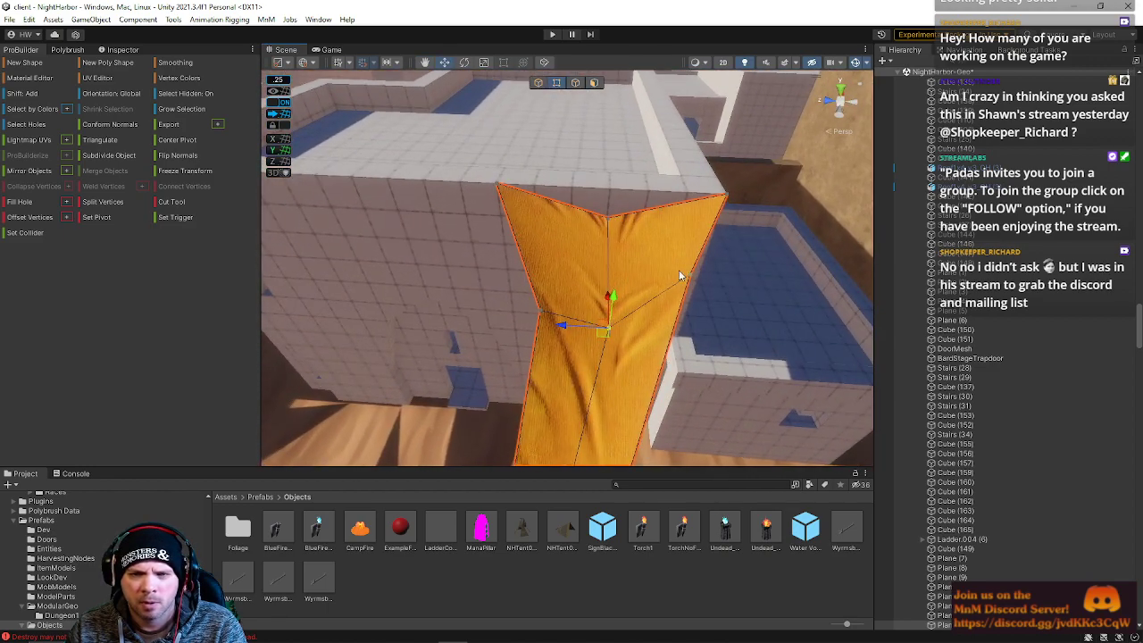
pyautogui.moveTo(686, 284); pyautogui.dragTo(687, 299)
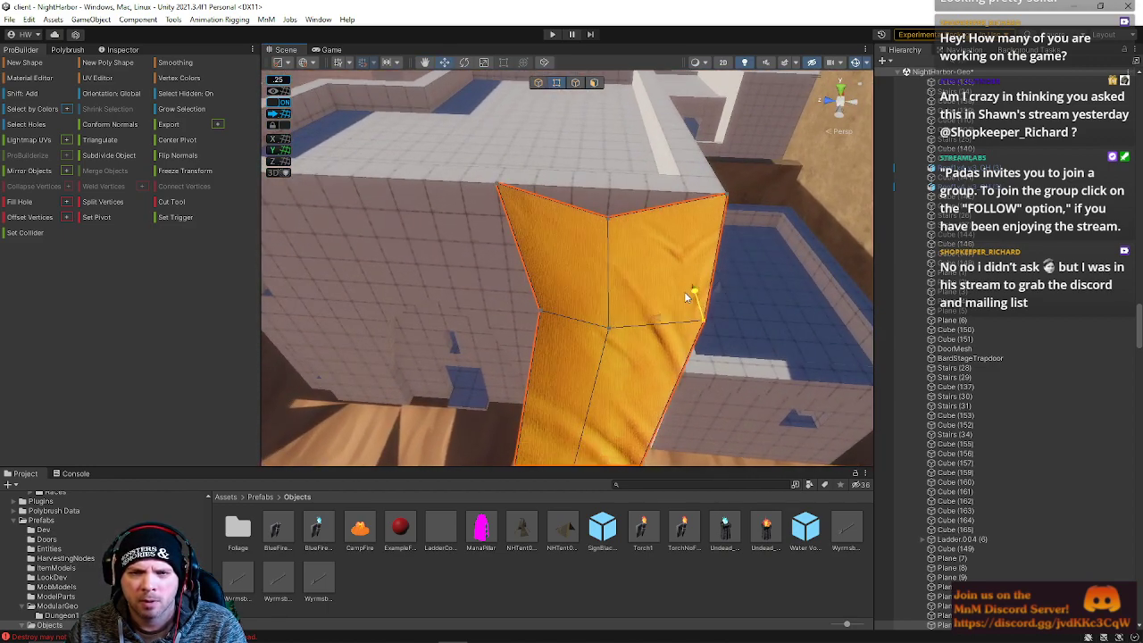
pyautogui.moveTo(633, 325); pyautogui.dragTo(508, 208, button='right')
pyautogui.moveTo(508, 208); pyautogui.dragTo(517, 202)
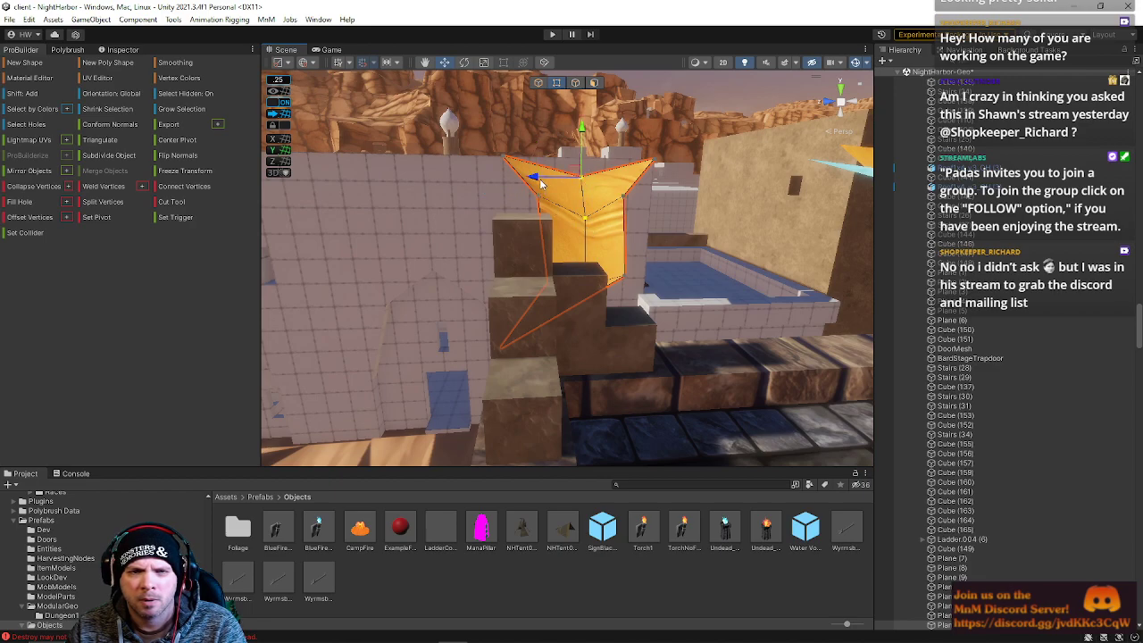
pyautogui.click(536, 181)
pyautogui.moveTo(536, 181); pyautogui.dragTo(542, 185)
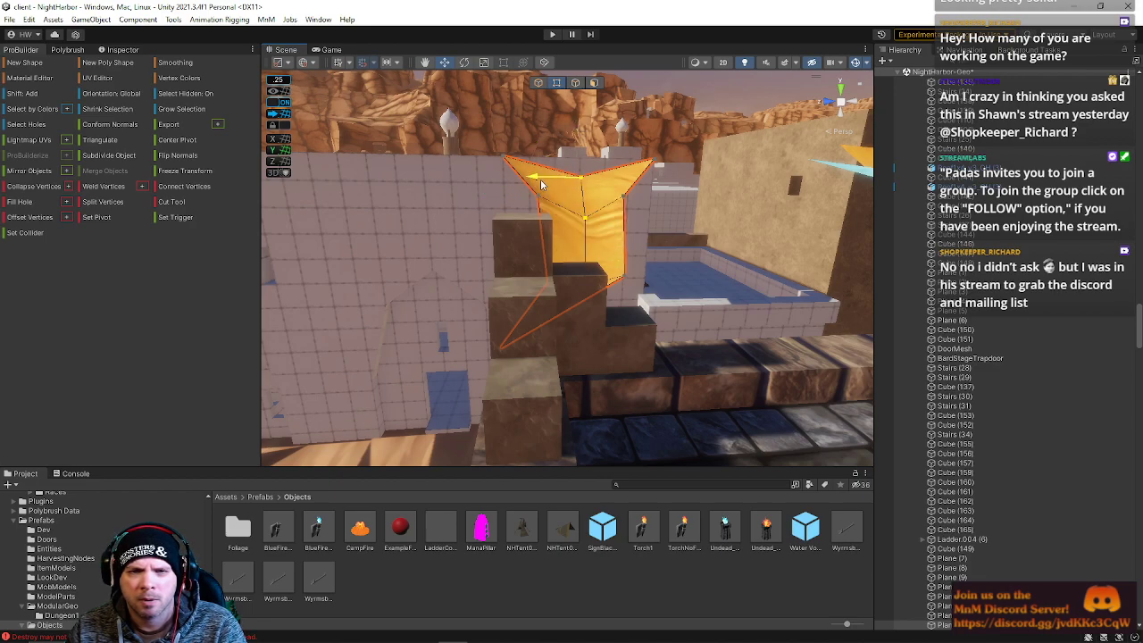
# Lower the two outer vertices of the awning's second row together.
pyautogui.click(540, 197)
pyautogui.keyDown('shift'); pyautogui.click(622, 196); pyautogui.keyUp('shift')
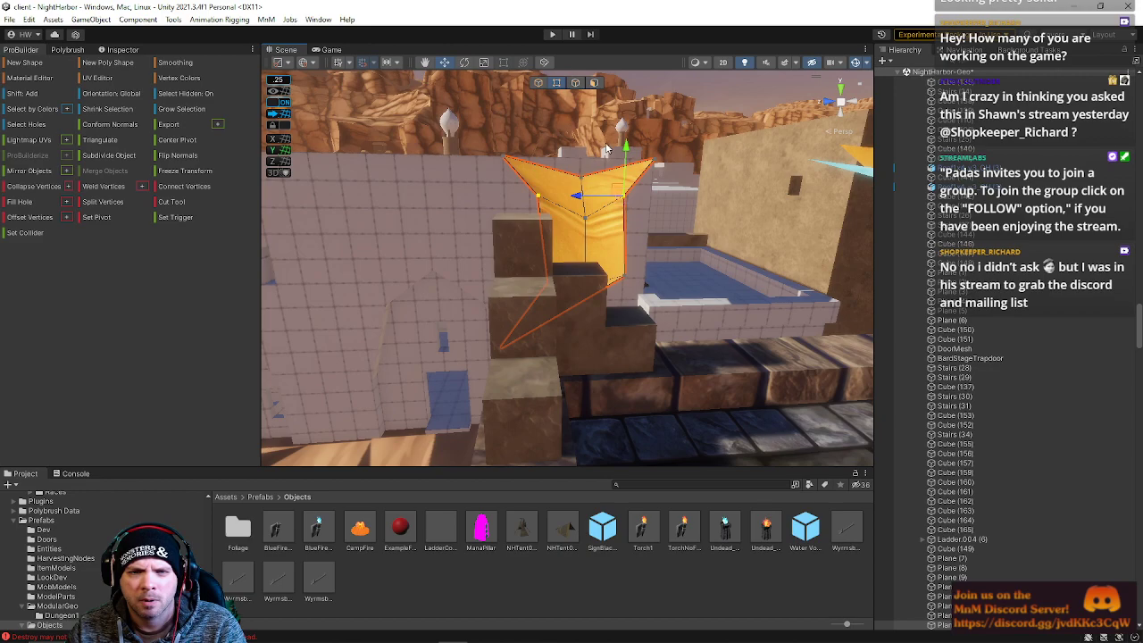
pyautogui.moveTo(626, 153); pyautogui.dragTo(628, 167)
pyautogui.moveTo(625, 164); pyautogui.dragTo(624, 263, button='right')
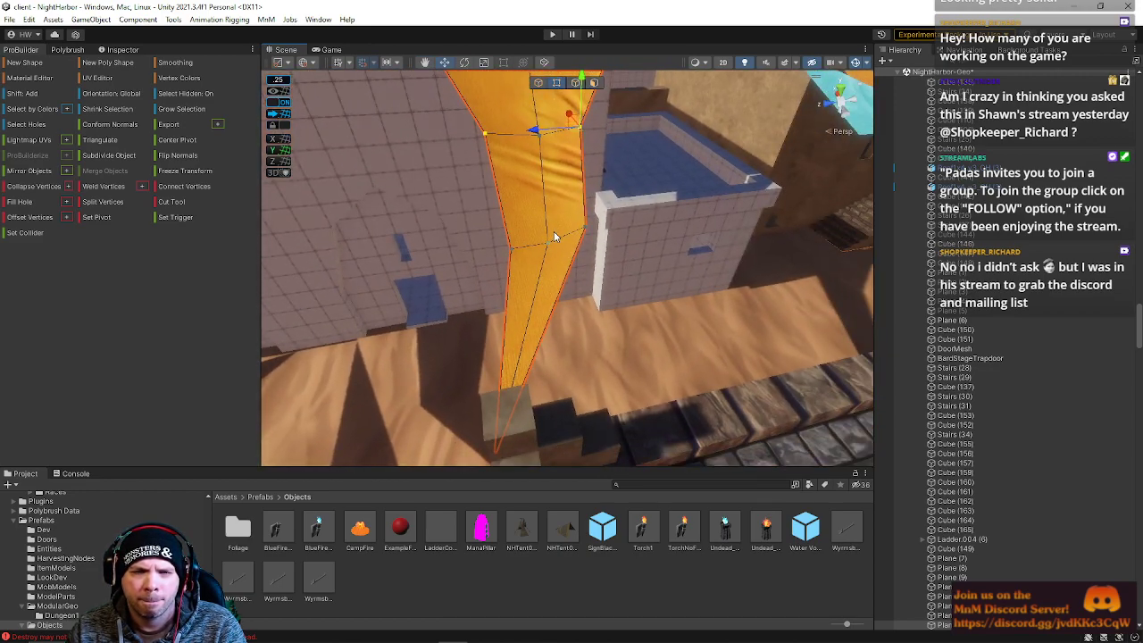
# Spread the outer vertices of the awning's second row sideways to widen the cloth below the roof edge.
pyautogui.moveTo(593, 271); pyautogui.dragTo(596, 276)
pyautogui.moveTo(474, 256); pyautogui.dragTo(435, 258)
pyautogui.moveTo(651, 152); pyautogui.dragTo(651, 153)
pyautogui.moveTo(518, 224); pyautogui.dragTo(518, 169, button='right')
pyautogui.moveTo(509, 172)
pyautogui.mouseDown()
pyautogui.moveTo(487, 173)
pyautogui.moveTo(497, 176)
pyautogui.mouseUp()
pyautogui.moveTo(628, 176)
pyautogui.keyDown('alt'); pyautogui.mouseDown()
pyautogui.moveTo(658, 176)
pyautogui.moveTo(617, 176)
pyautogui.mouseUp(); pyautogui.keyUp('alt')
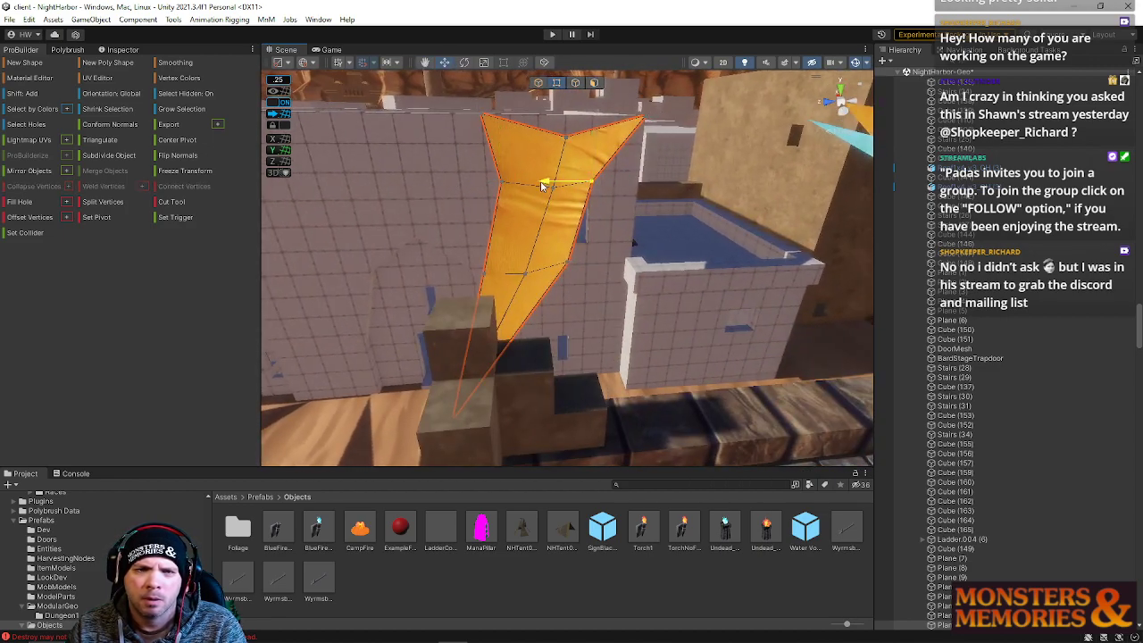
pyautogui.moveTo(543, 183); pyautogui.dragTo(550, 189)
# Shift the awning's third-row vertices sideways so the cloth tapers evenly from the wide end toward the tip.
pyautogui.keyDown('alt'); pyautogui.moveTo(534, 237); pyautogui.dragTo(515, 288); pyautogui.keyUp('alt')
pyautogui.moveTo(494, 223); pyautogui.dragTo(660, 301)
pyautogui.moveTo(494, 251); pyautogui.dragTo(510, 253)
pyautogui.moveTo(587, 262); pyautogui.dragTo(601, 205, button='right')
pyautogui.click(604, 305)
pyautogui.click(607, 198)
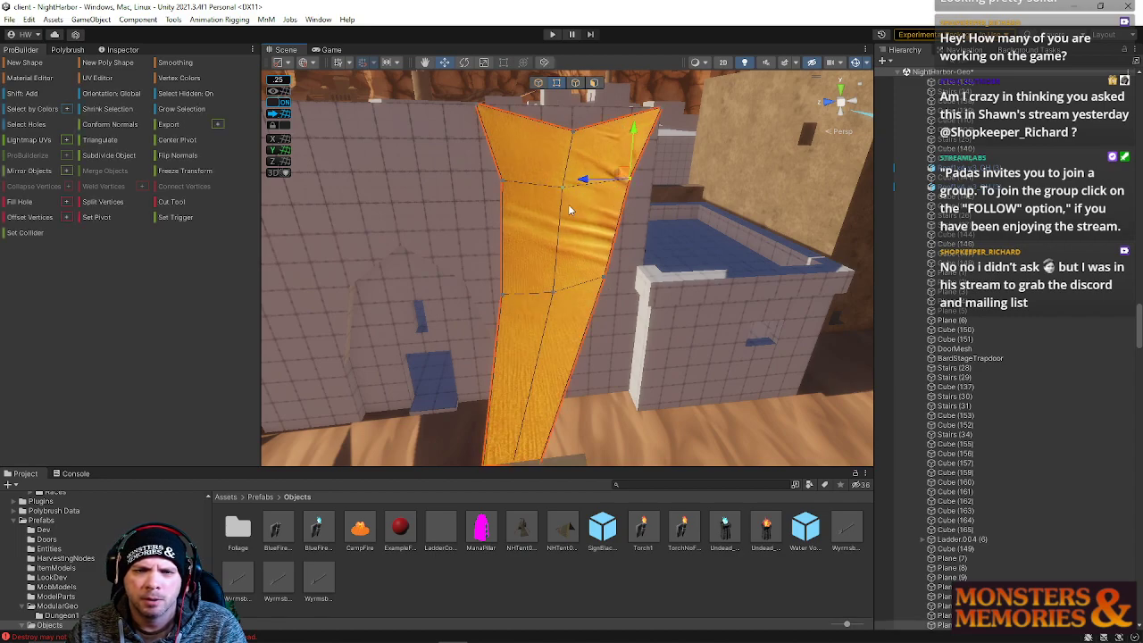
# With grid snapping at 0.125, nudge the middle vertices of the second and third rows and one outer third-row vertex.
pyautogui.moveTo(515, 191); pyautogui.dragTo(519, 191)
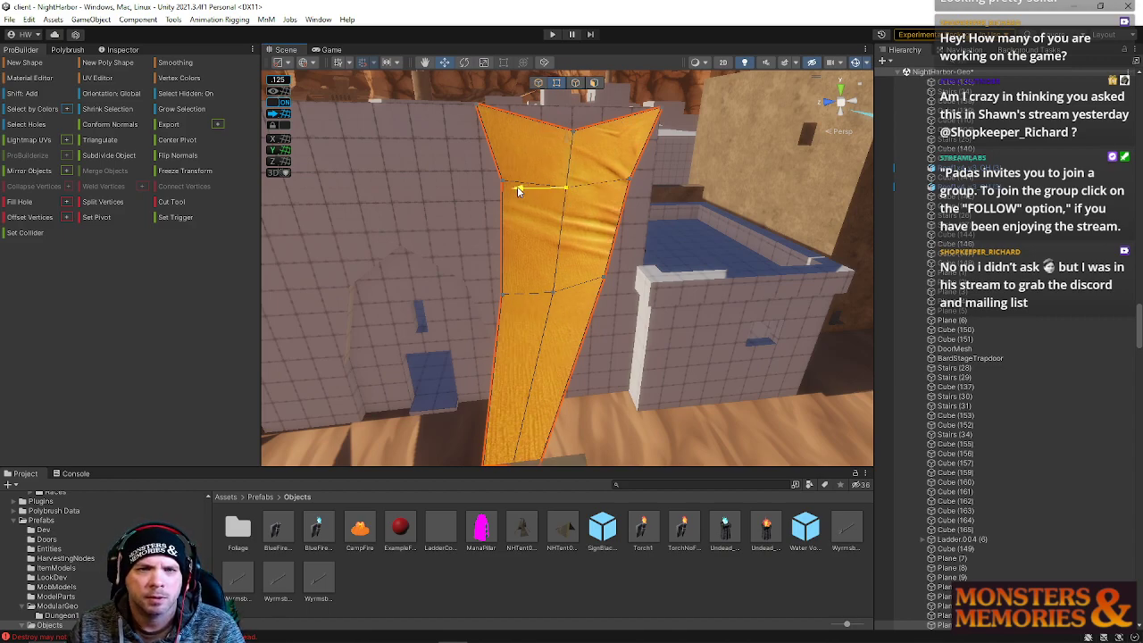
pyautogui.moveTo(505, 295); pyautogui.dragTo(510, 300)
pyautogui.moveTo(512, 301); pyautogui.dragTo(762, 313, button='right')
pyautogui.click(590, 289)
pyautogui.moveTo(544, 289); pyautogui.dragTo(548, 288)
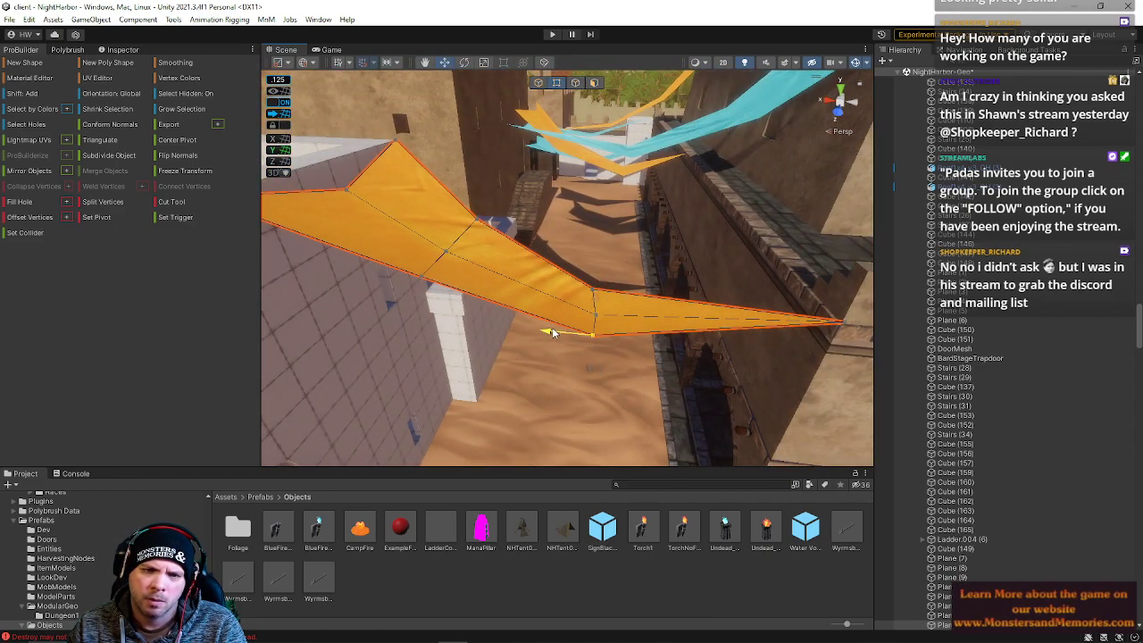
# Set the pivot of the orange awning between the two teal ones to its wide end's middle vertex and return to object selection.
pyautogui.moveTo(562, 337); pyautogui.dragTo(624, 216, button='right')
pyautogui.click(469, 139)
pyautogui.moveTo(469, 141); pyautogui.dragTo(752, 376, button='right')
pyautogui.click(515, 268)
pyautogui.moveTo(639, 314); pyautogui.dragTo(461, 278, button='right')
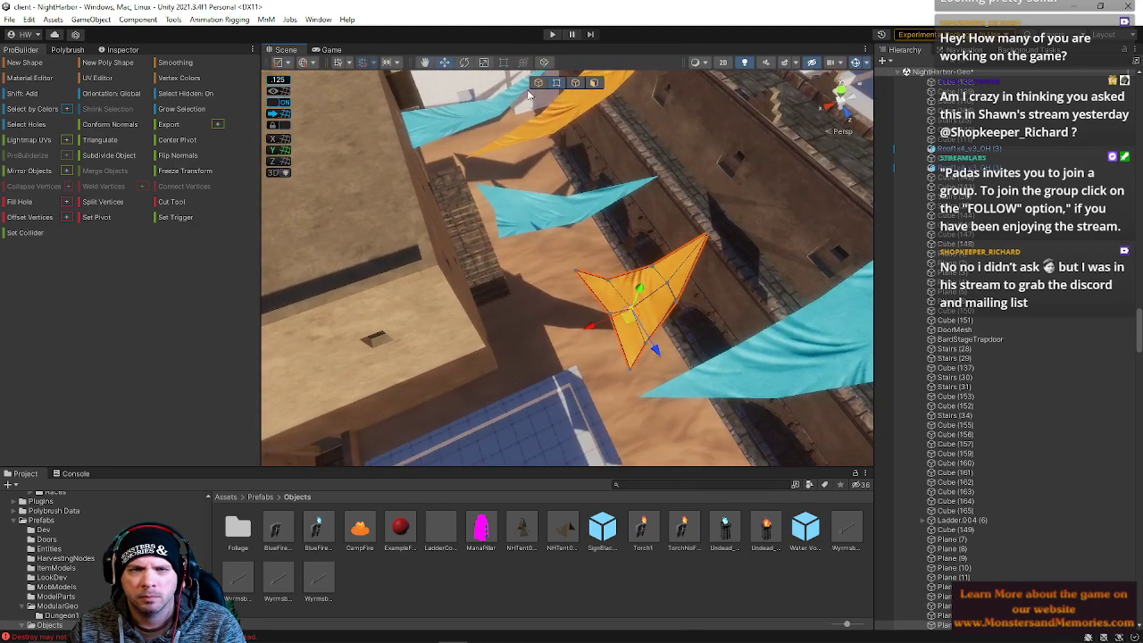
pyautogui.click(607, 313)
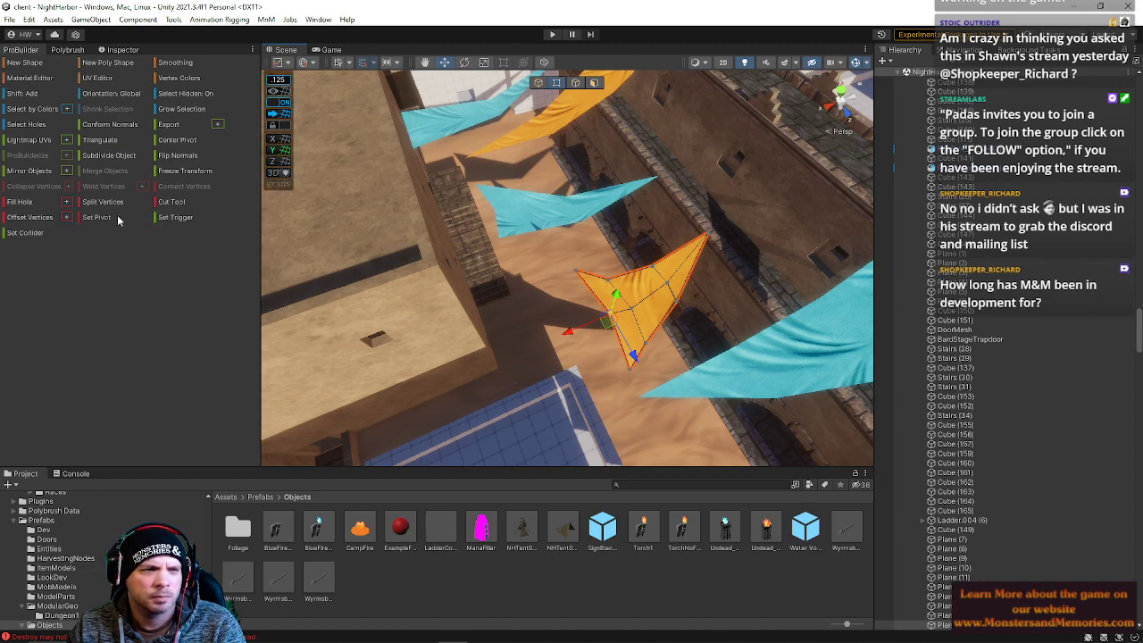
pyautogui.click(538, 83)
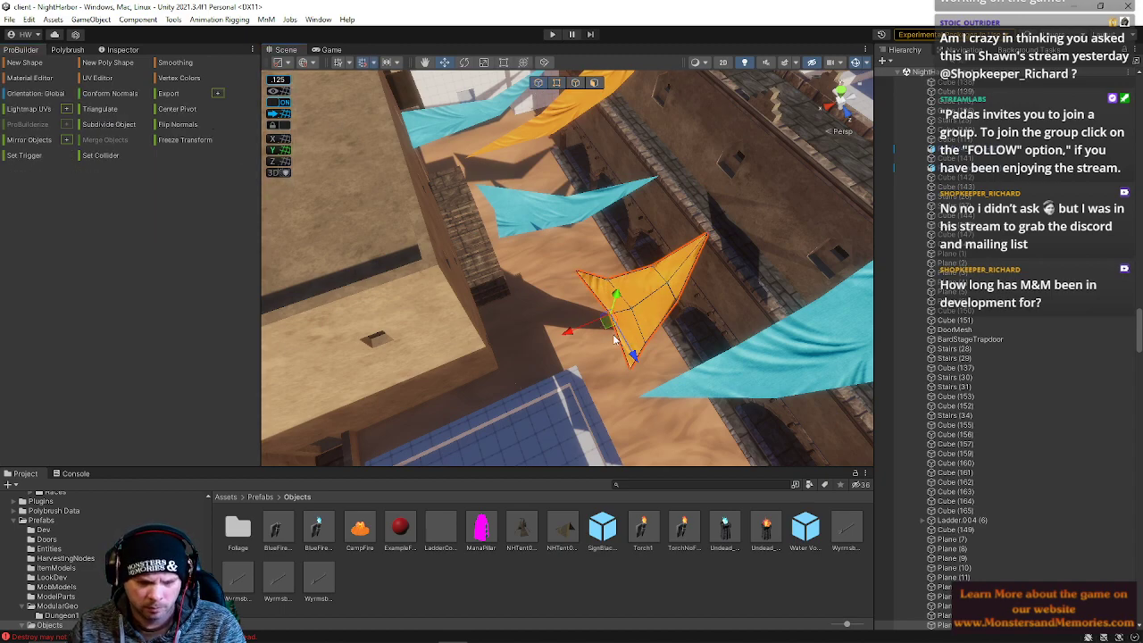
# Move the orange awning so its wide end hangs beside the upper edge of the brown building.
pyautogui.moveTo(608, 318); pyautogui.dragTo(424, 259)
pyautogui.moveTo(421, 259); pyautogui.dragTo(310, 27, button='right')
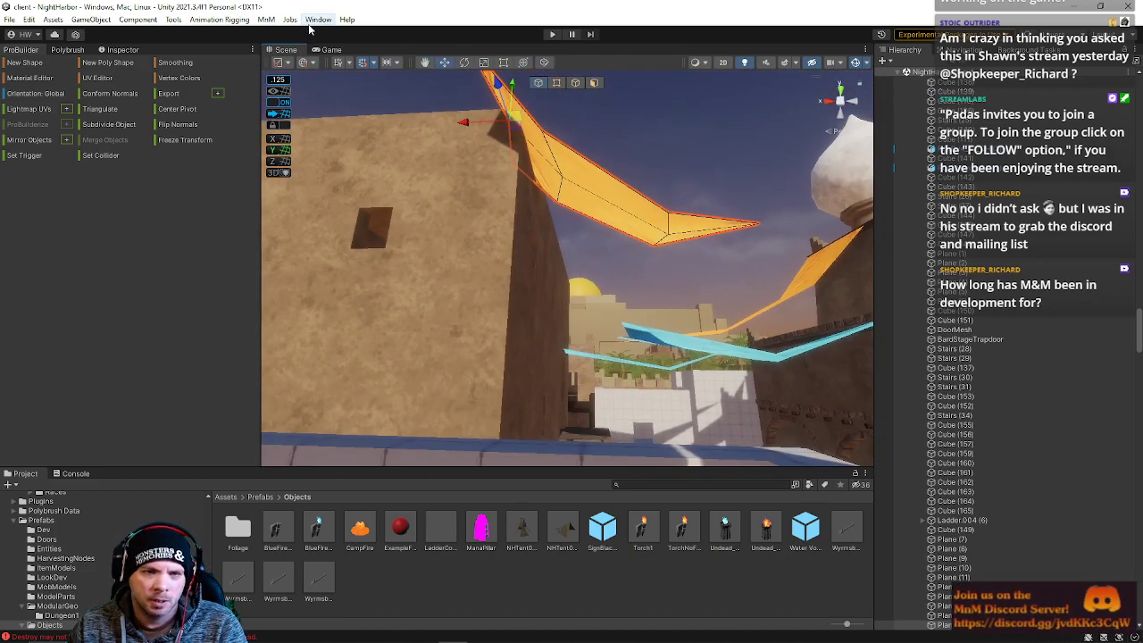
pyautogui.moveTo(507, 120); pyautogui.dragTo(520, 111)
pyautogui.moveTo(487, 142); pyautogui.dragTo(380, 224, button='right')
pyautogui.moveTo(379, 224); pyautogui.dragTo(449, 271)
pyautogui.moveTo(466, 263); pyautogui.dragTo(553, 193, button='right')
pyautogui.moveTo(552, 196); pyautogui.dragTo(543, 197)
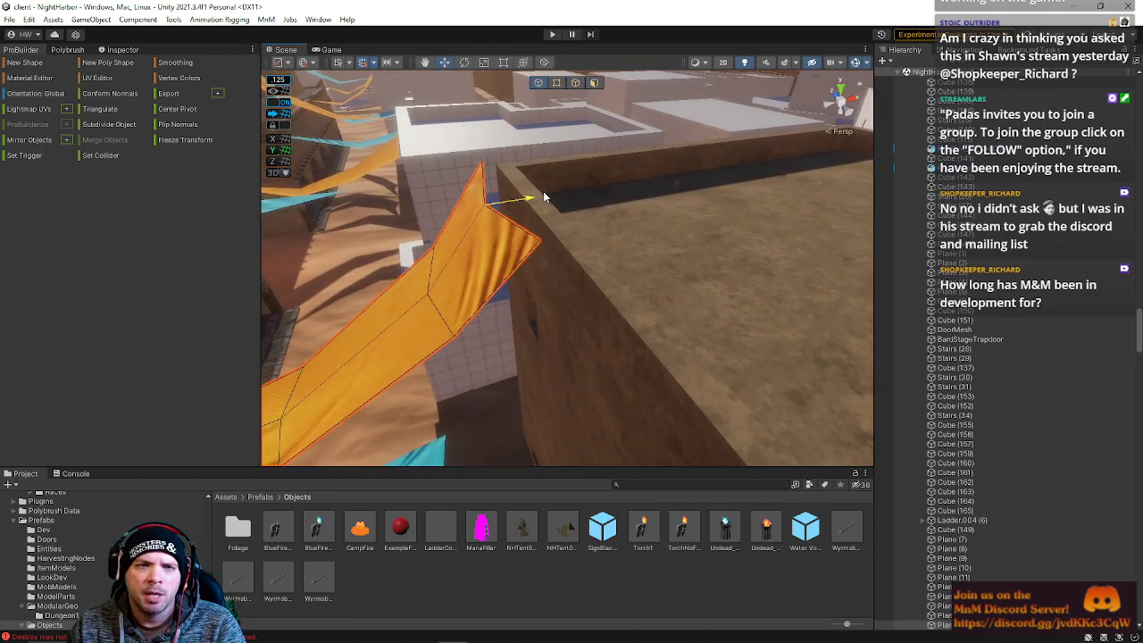
pyautogui.moveTo(548, 193); pyautogui.dragTo(487, 178, button='right')
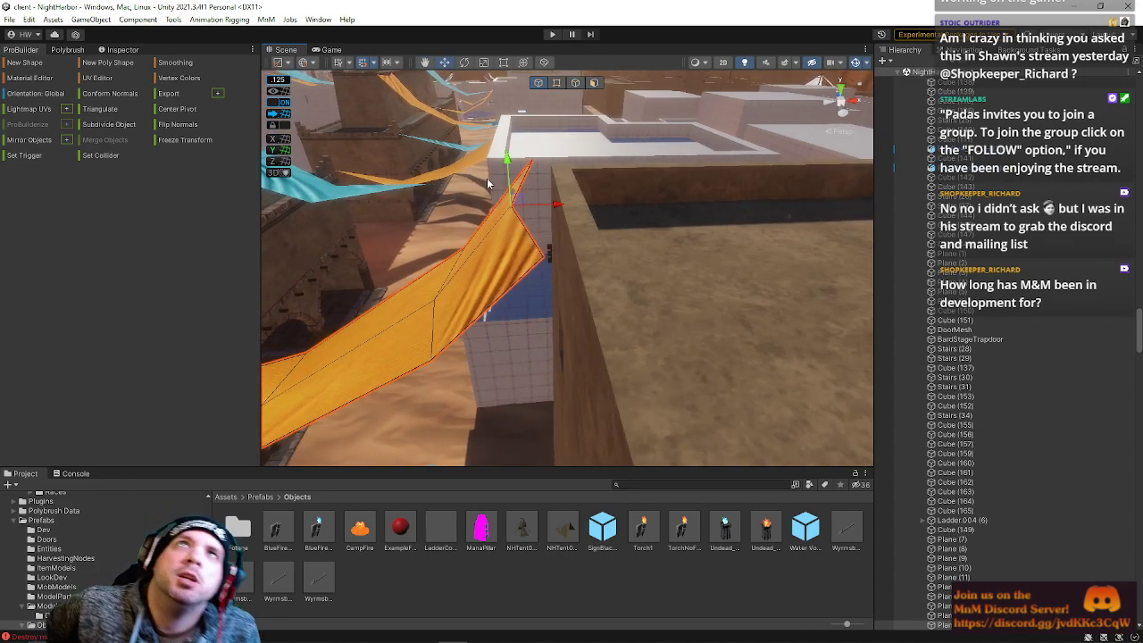
pyautogui.press('-')
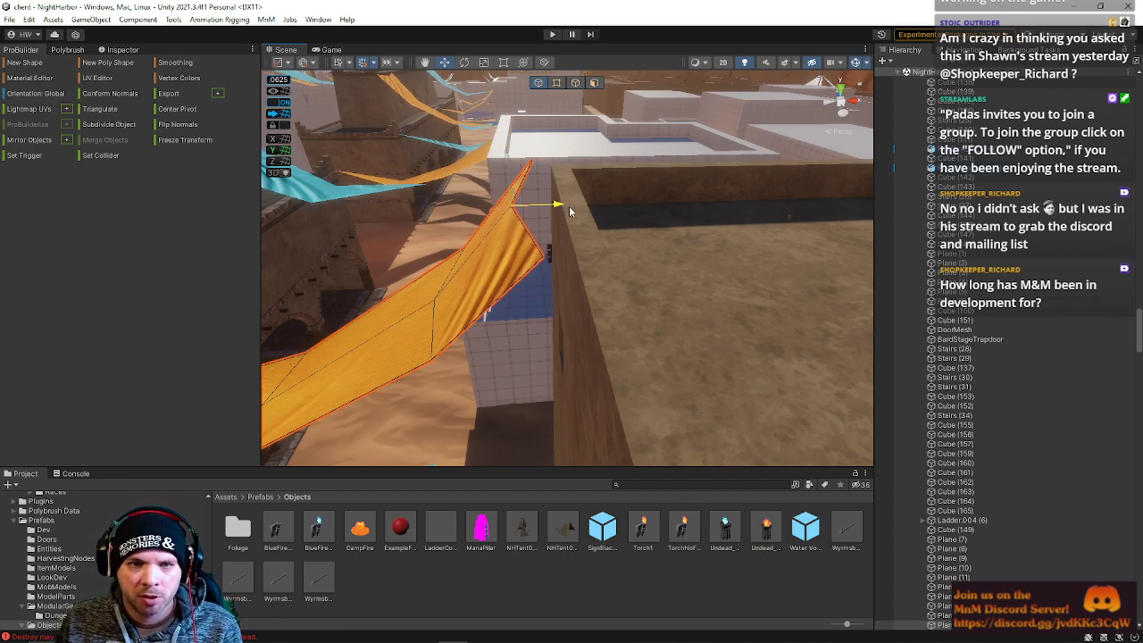
pyautogui.moveTo(569, 211); pyautogui.dragTo(581, 216)
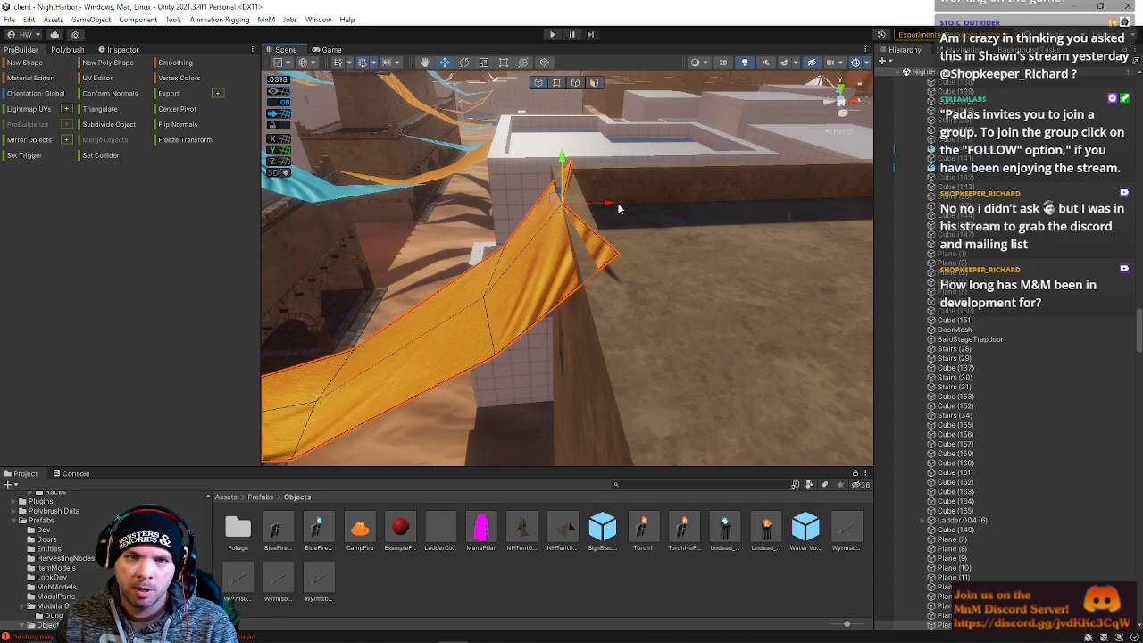
pyautogui.hotkey('ctrl', 'z')
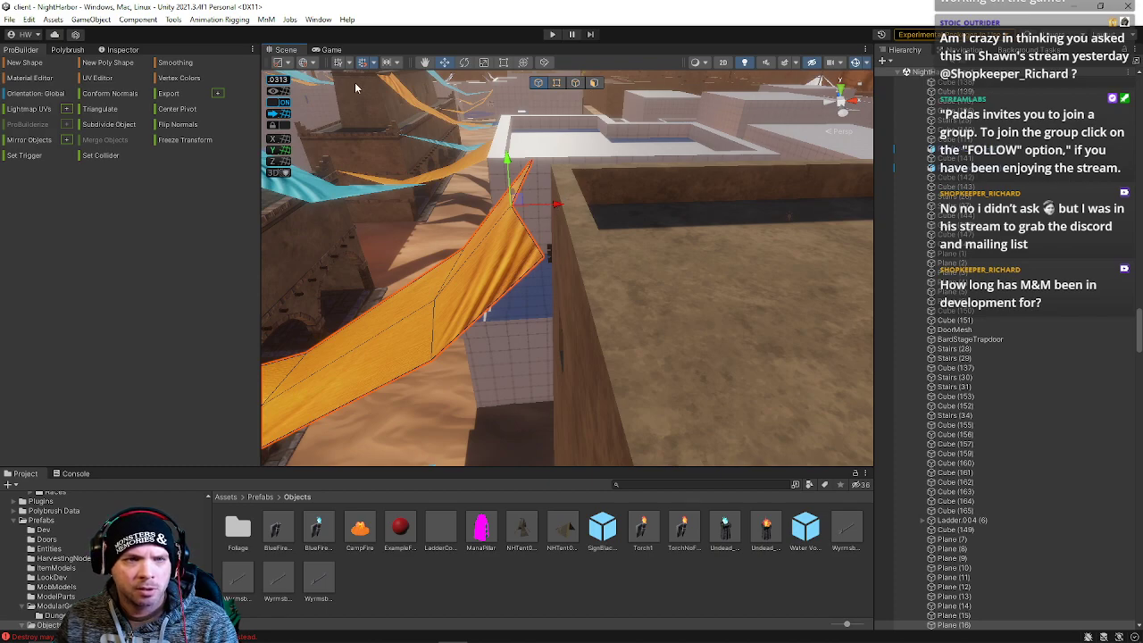
# Switch the handles to local orientation and shift the awning's wide end against the brown building's wall.
pyautogui.moveTo(561, 208); pyautogui.dragTo(585, 207)
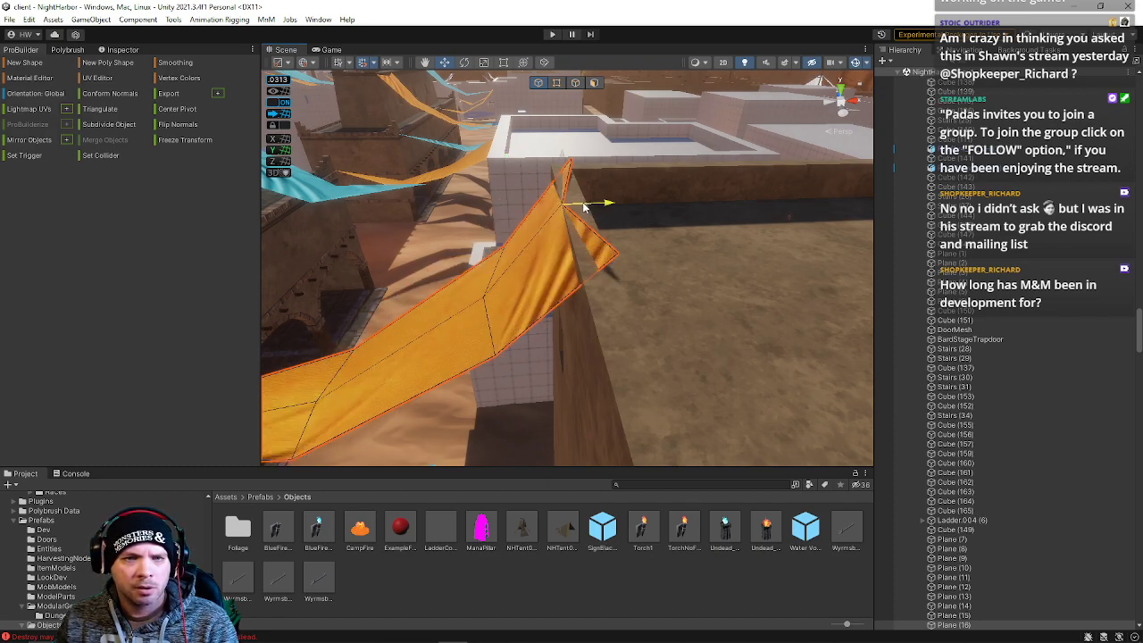
pyautogui.click(314, 63)
pyautogui.click(327, 90)
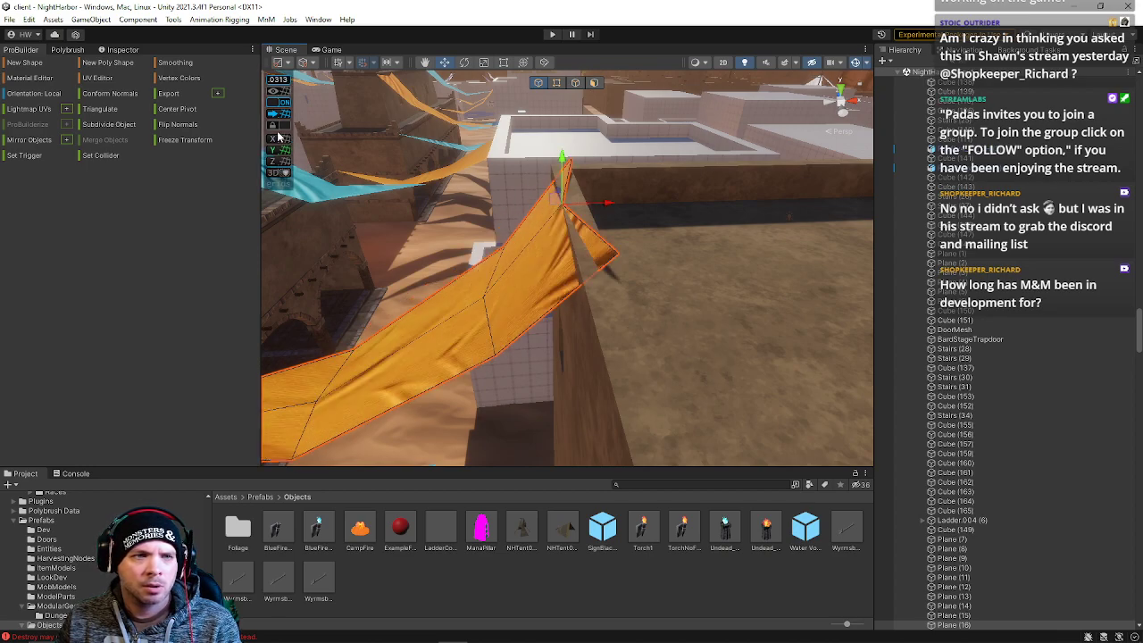
pyautogui.moveTo(580, 199); pyautogui.dragTo(589, 204, button='right')
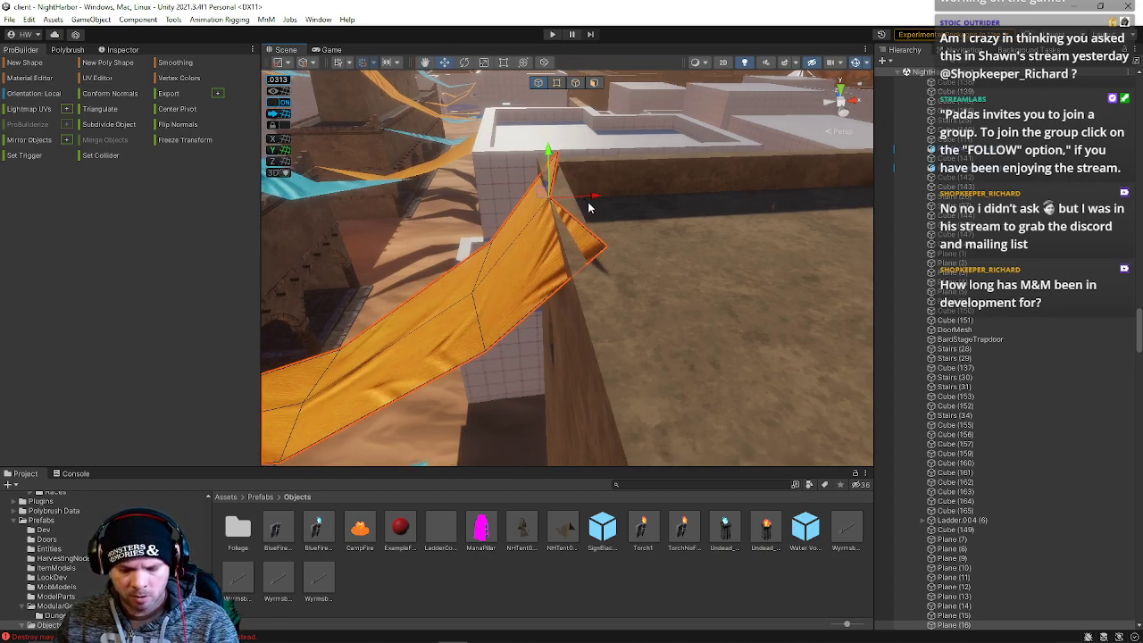
pyautogui.moveTo(592, 200); pyautogui.dragTo(567, 200)
pyautogui.moveTo(515, 163); pyautogui.dragTo(723, 207)
pyautogui.moveTo(412, 240); pyautogui.dragTo(161, 143)
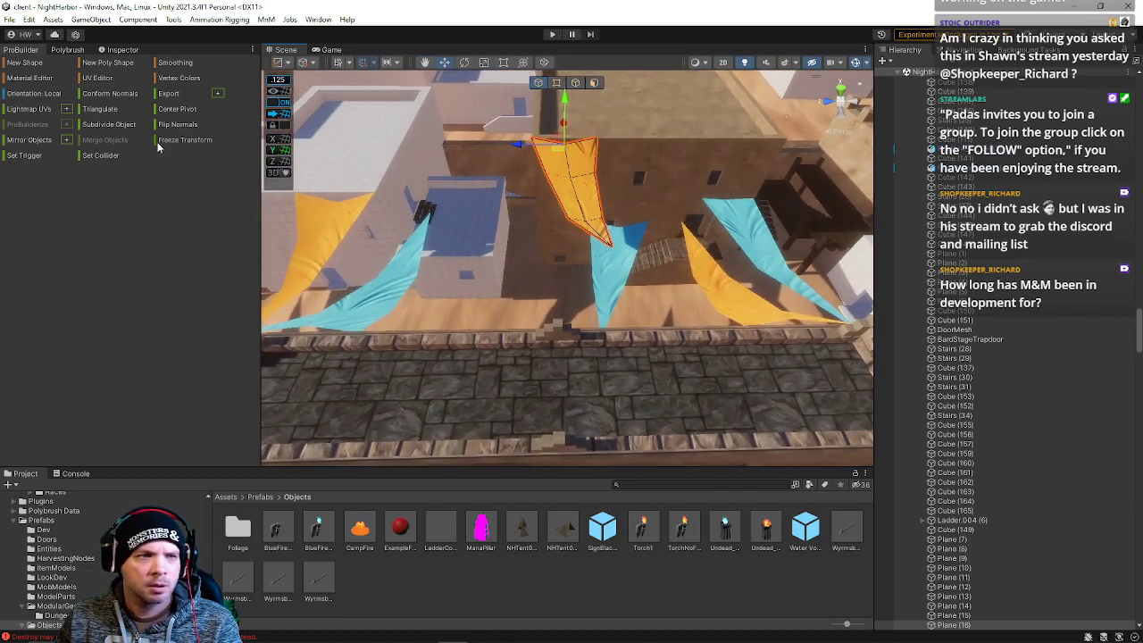
# Mirror the selected orange awning on the Z axis without duplicating it.
pyautogui.click(65, 140)
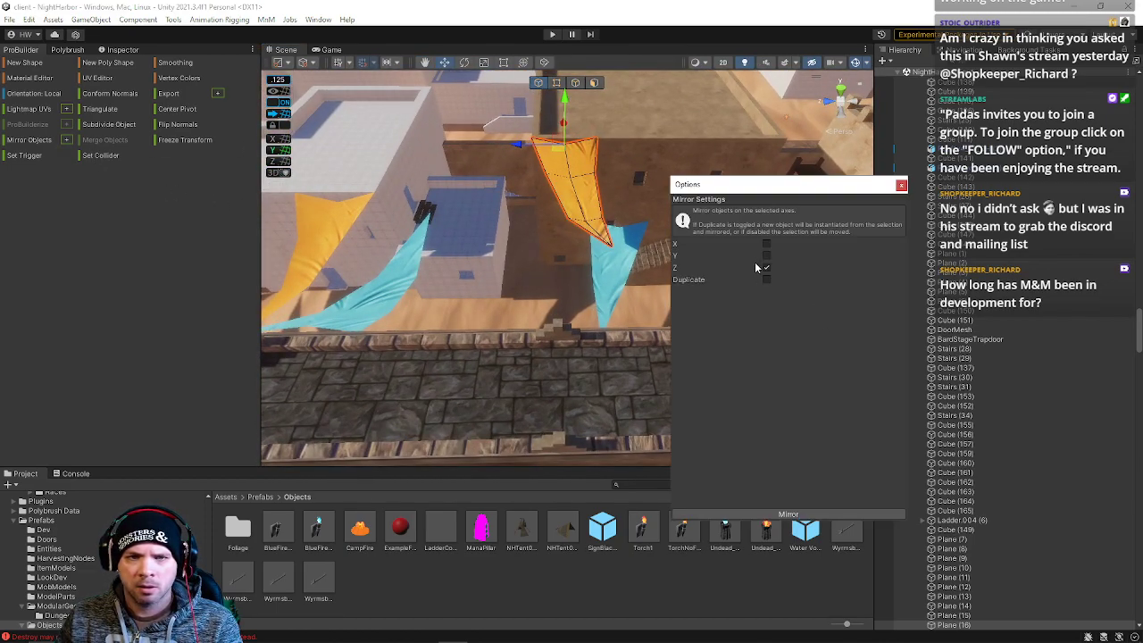
pyautogui.click(747, 516)
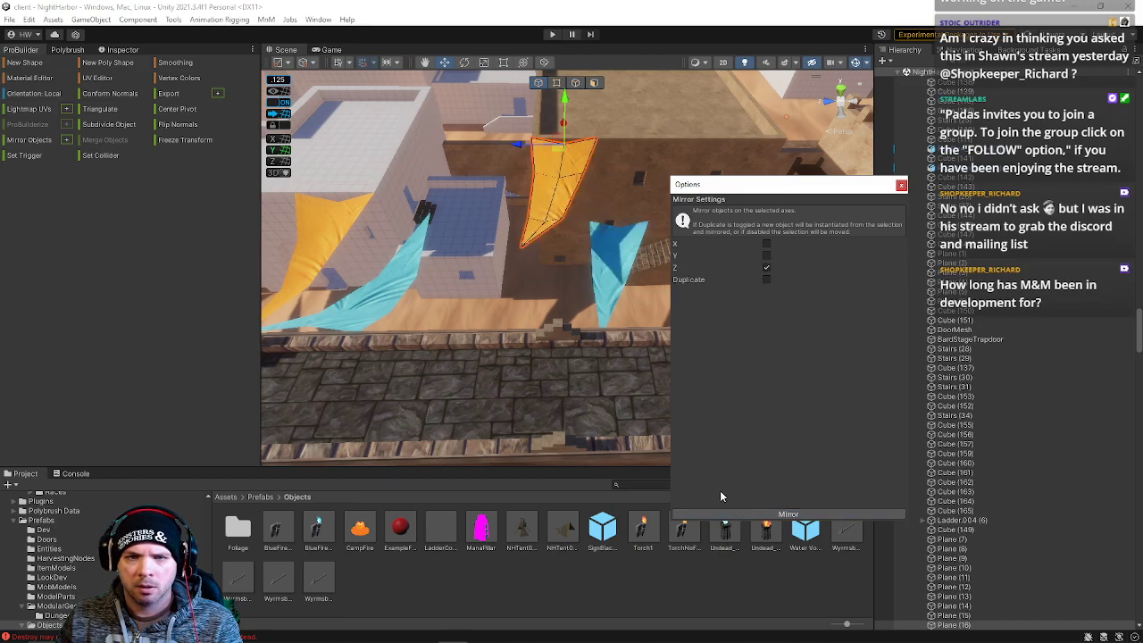
pyautogui.click(901, 186)
# Move the vertex at the mirrored awning's narrow tip across the street onto the top of the stone parapet.
pyautogui.keyDown('alt'); pyautogui.moveTo(669, 224); pyautogui.dragTo(562, 225); pyautogui.keyUp('alt')
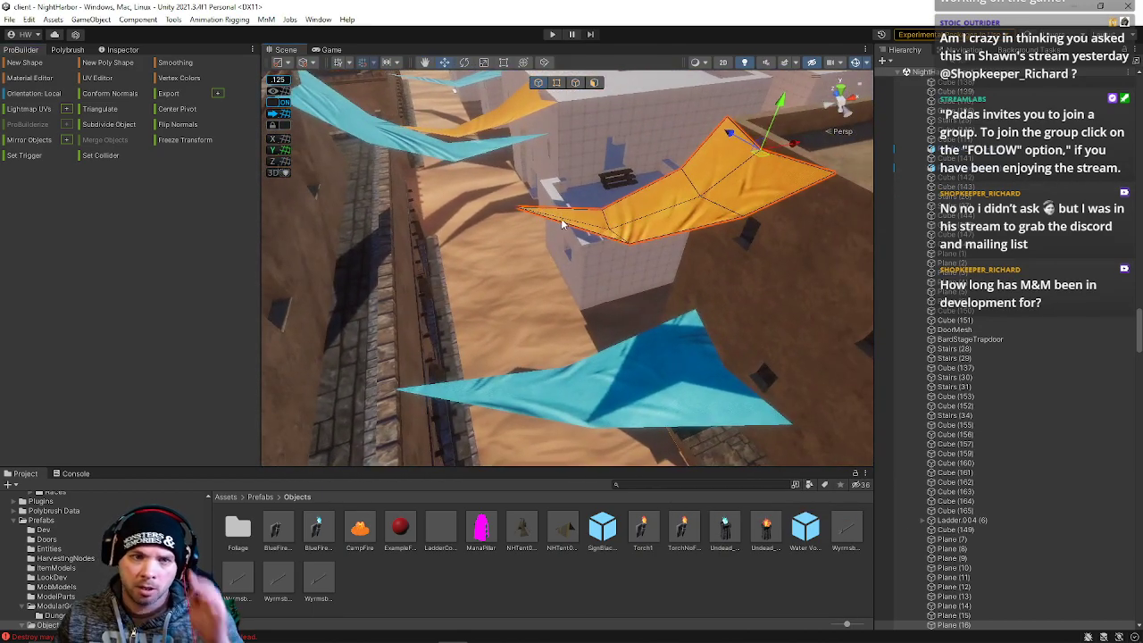
pyautogui.click(557, 83)
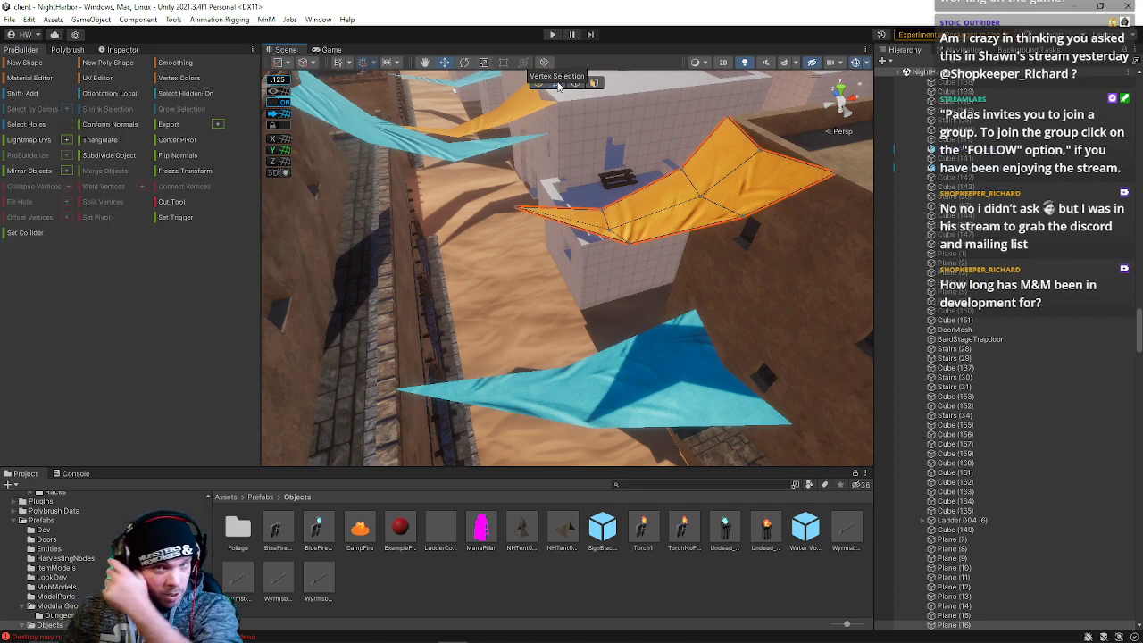
pyautogui.click(518, 209)
pyautogui.moveTo(517, 209)
pyautogui.keyDown('alt'); pyautogui.mouseDown()
pyautogui.moveTo(556, 188)
pyautogui.moveTo(515, 168)
pyautogui.moveTo(522, 200)
pyautogui.mouseUp(); pyautogui.keyUp('alt')
pyautogui.moveTo(529, 161); pyautogui.dragTo(507, 227)
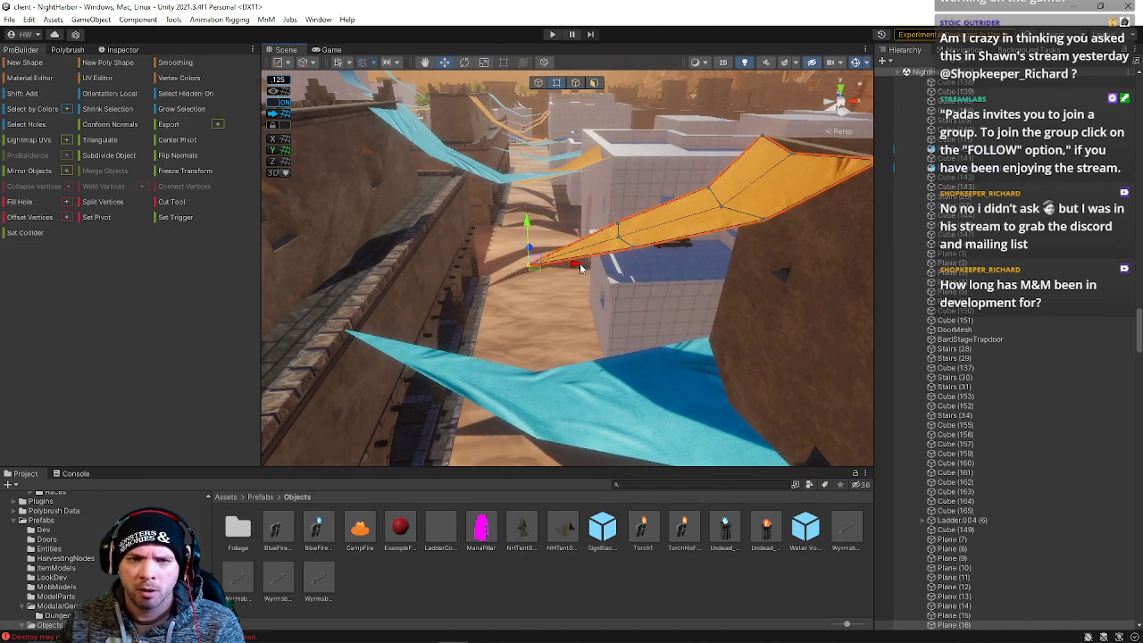
pyautogui.moveTo(581, 268); pyautogui.dragTo(442, 270)
pyautogui.moveTo(442, 271); pyautogui.dragTo(437, 212, button='right')
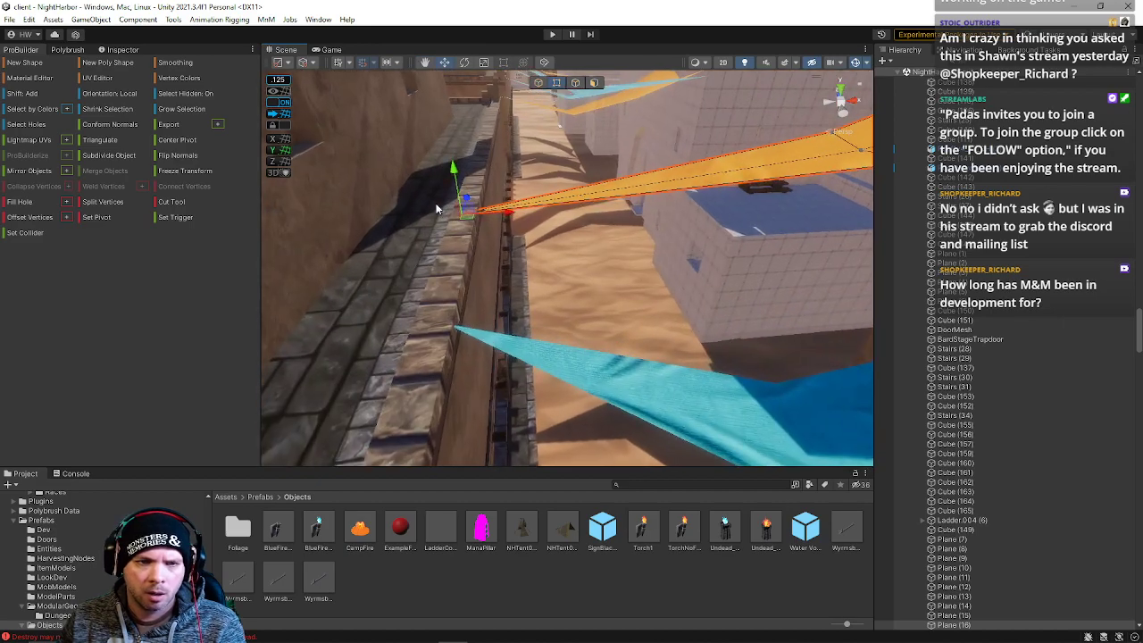
pyautogui.moveTo(453, 171); pyautogui.dragTo(451, 152)
pyautogui.moveTo(506, 195); pyautogui.dragTo(527, 201)
pyautogui.moveTo(519, 201); pyautogui.dragTo(538, 247, button='right')
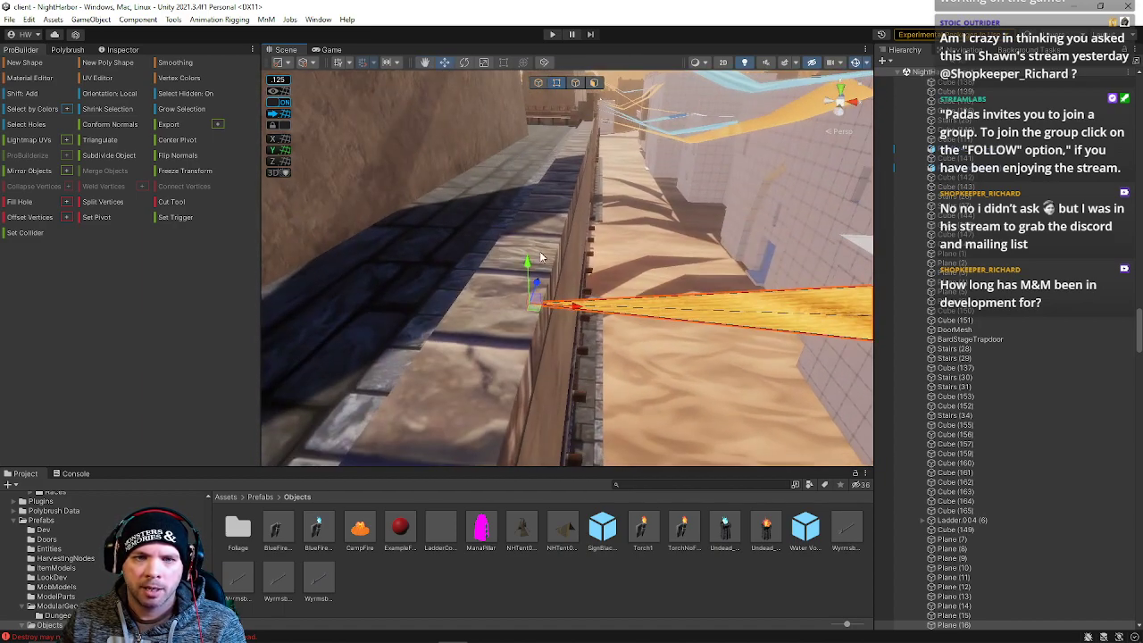
# Lower the awning's inner vertex rows so the cloth sags between the brown building and the parapet.
pyautogui.moveTo(585, 312); pyautogui.dragTo(553, 239, button='right')
pyautogui.moveTo(704, 300); pyautogui.dragTo(402, 234)
pyautogui.moveTo(544, 248); pyautogui.dragTo(546, 267)
pyautogui.moveTo(596, 258); pyautogui.dragTo(642, 256, button='right')
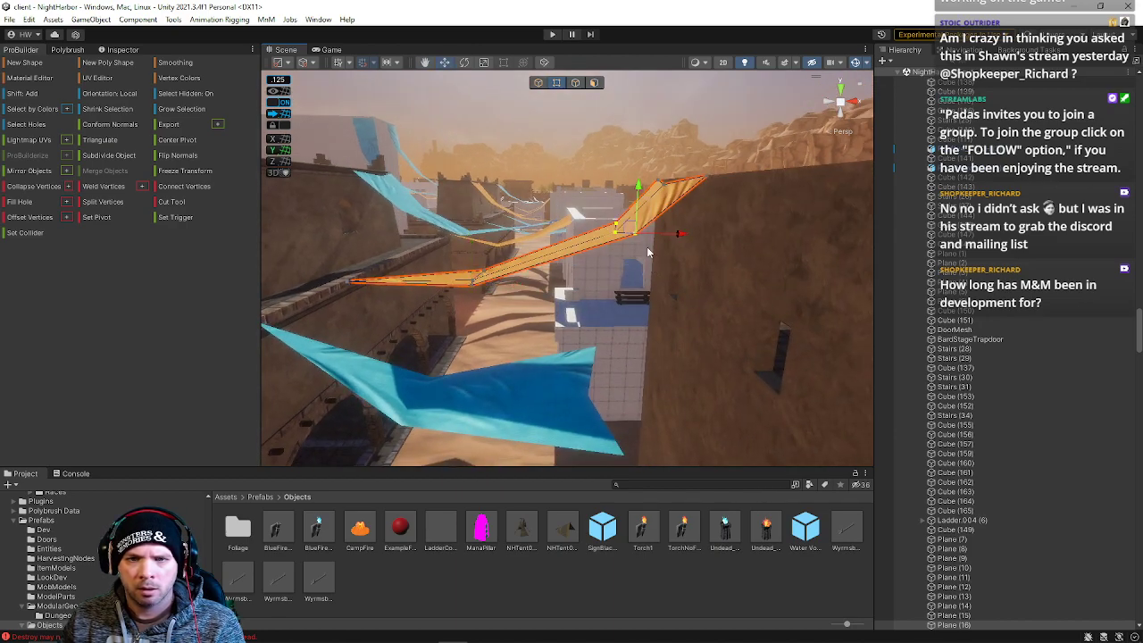
pyautogui.moveTo(632, 190); pyautogui.dragTo(626, 289)
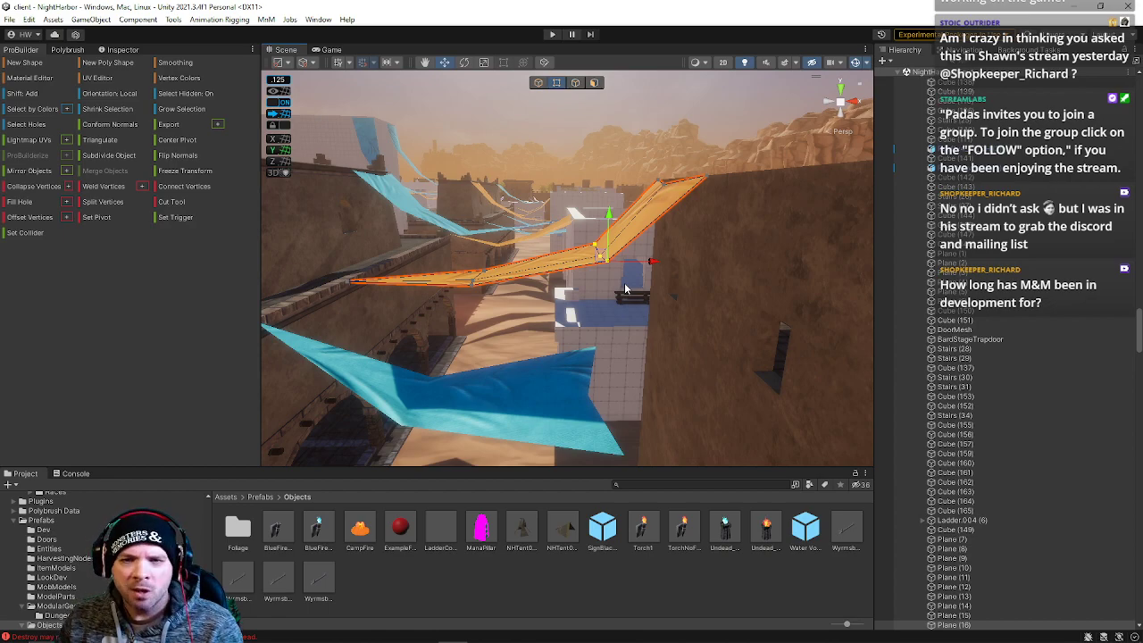
# Lower the orange awning's two inner vertex rows and shift them along the span to shape the sag between wall and building.
pyautogui.moveTo(614, 218); pyautogui.dragTo(608, 224)
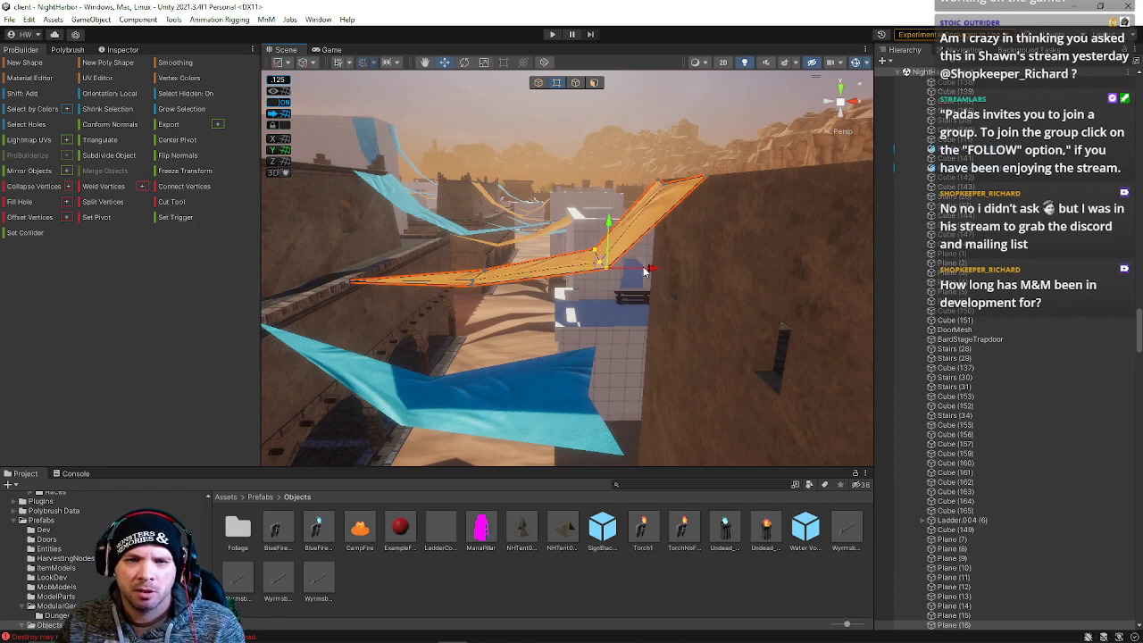
pyautogui.moveTo(644, 270); pyautogui.dragTo(640, 269)
pyautogui.moveTo(477, 276); pyautogui.dragTo(516, 267, button='right')
pyautogui.click(523, 295)
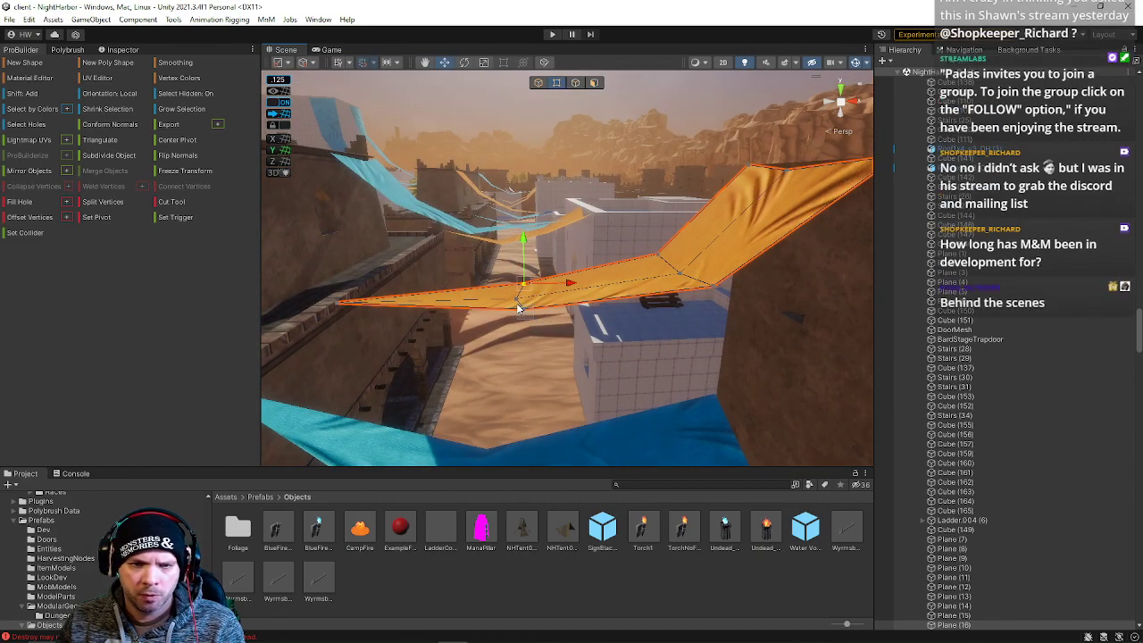
pyautogui.moveTo(565, 310); pyautogui.dragTo(559, 311)
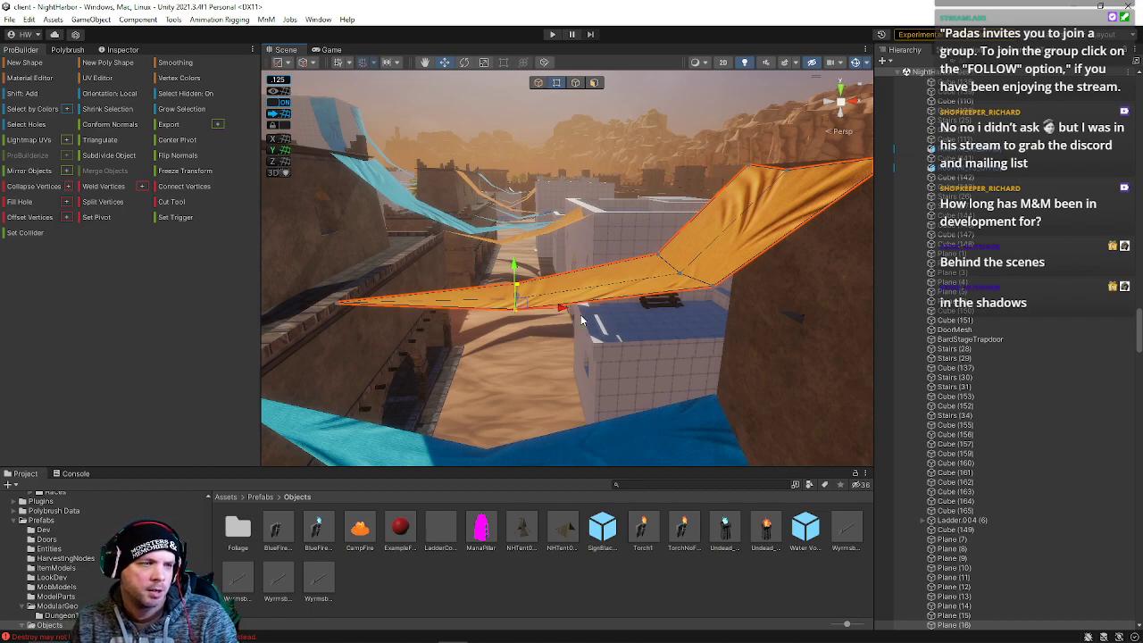
pyautogui.keyDown('alt'); pyautogui.moveTo(591, 310); pyautogui.dragTo(608, 260); pyautogui.keyUp('alt')
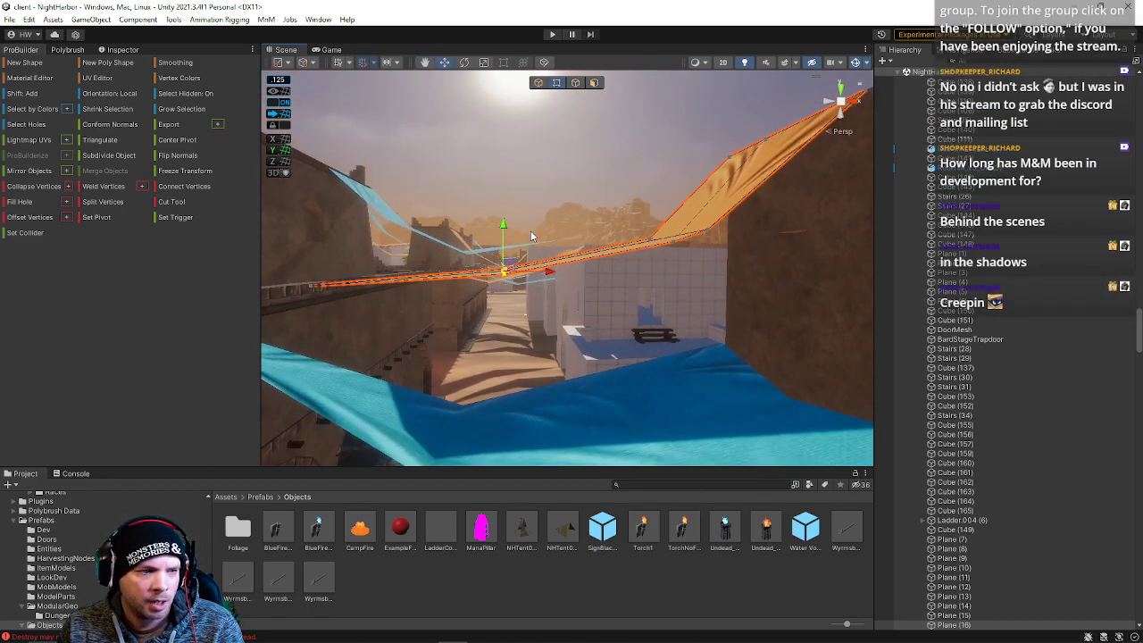
pyautogui.moveTo(503, 230); pyautogui.dragTo(531, 240)
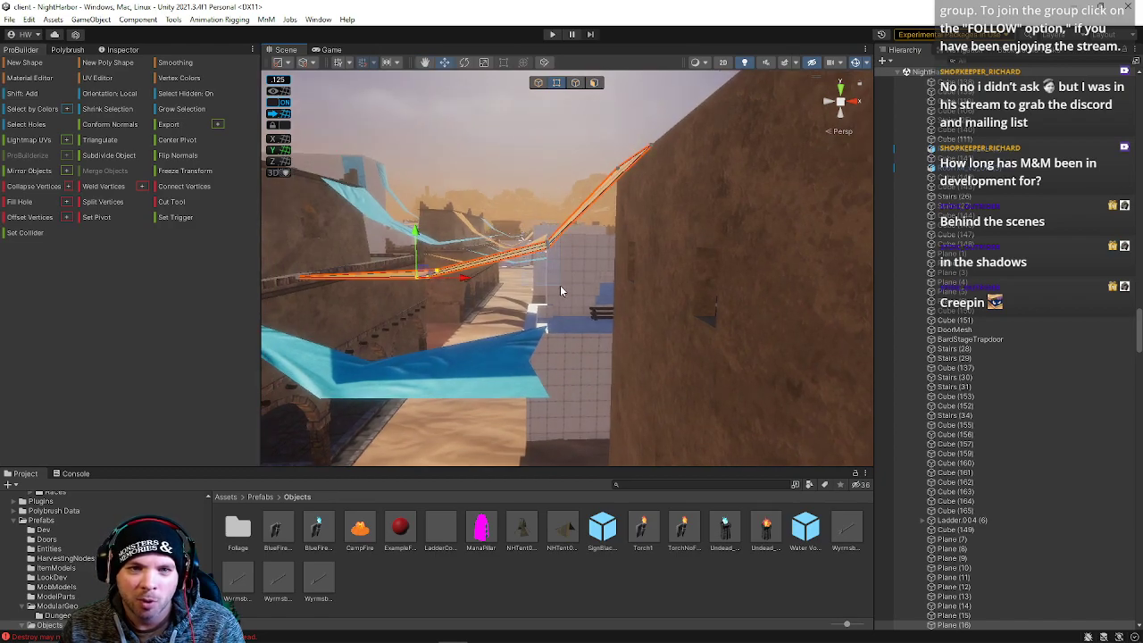
pyautogui.moveTo(550, 201); pyautogui.dragTo(506, 227)
# Select the three vertices at the cyan awning's wide end and raise them to the brown building's roof corner.
pyautogui.moveTo(548, 226); pyautogui.dragTo(533, 340, button='right')
pyautogui.click(487, 375)
pyautogui.moveTo(486, 375); pyautogui.dragTo(557, 233, button='right')
pyautogui.click(558, 311)
pyautogui.press('a')
pyautogui.press('a')
pyautogui.press('s')
pyautogui.moveTo(557, 233); pyautogui.dragTo(680, 406)
pyautogui.moveTo(603, 252); pyautogui.dragTo(617, 162)
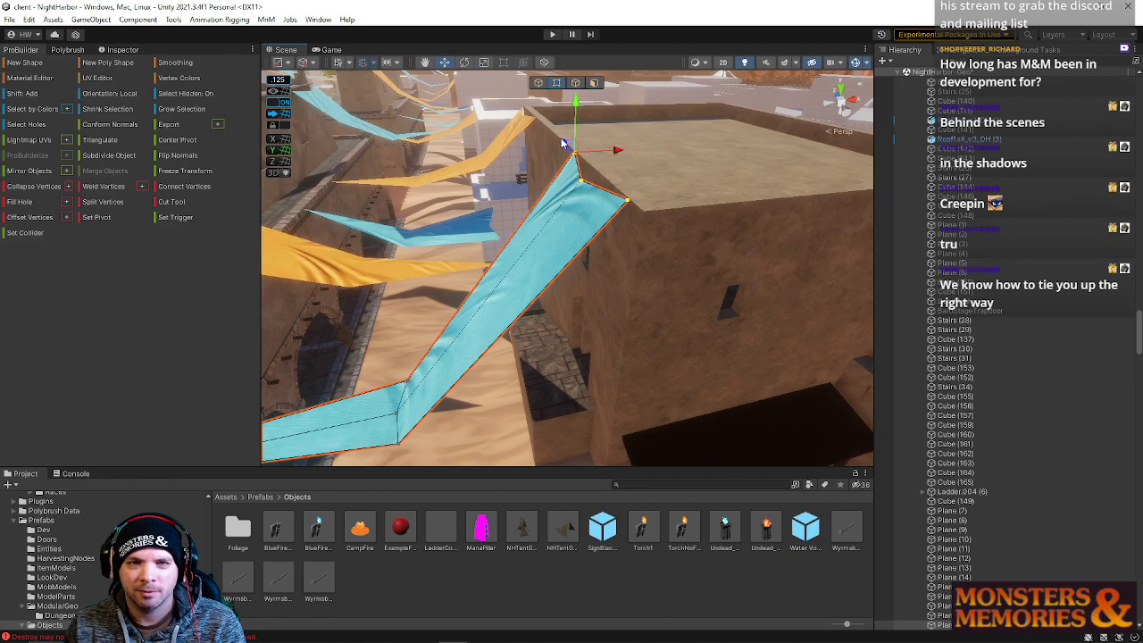
# Align the cyan awning's wide end with the brown building's roof edge and lower its middle vertex to form a dip.
pyautogui.moveTo(566, 146)
pyautogui.keyDown('alt'); pyautogui.mouseDown()
pyautogui.moveTo(583, 167)
pyautogui.moveTo(553, 152)
pyautogui.moveTo(574, 153)
pyautogui.mouseUp(); pyautogui.keyUp('alt')
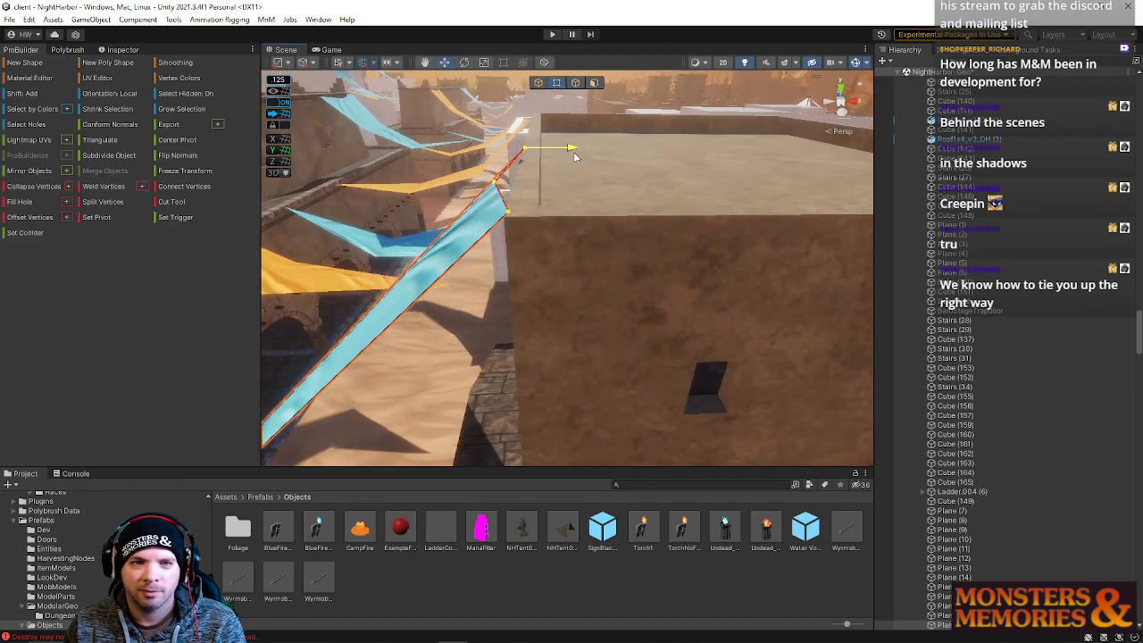
pyautogui.moveTo(545, 183); pyautogui.dragTo(631, 206, button='right')
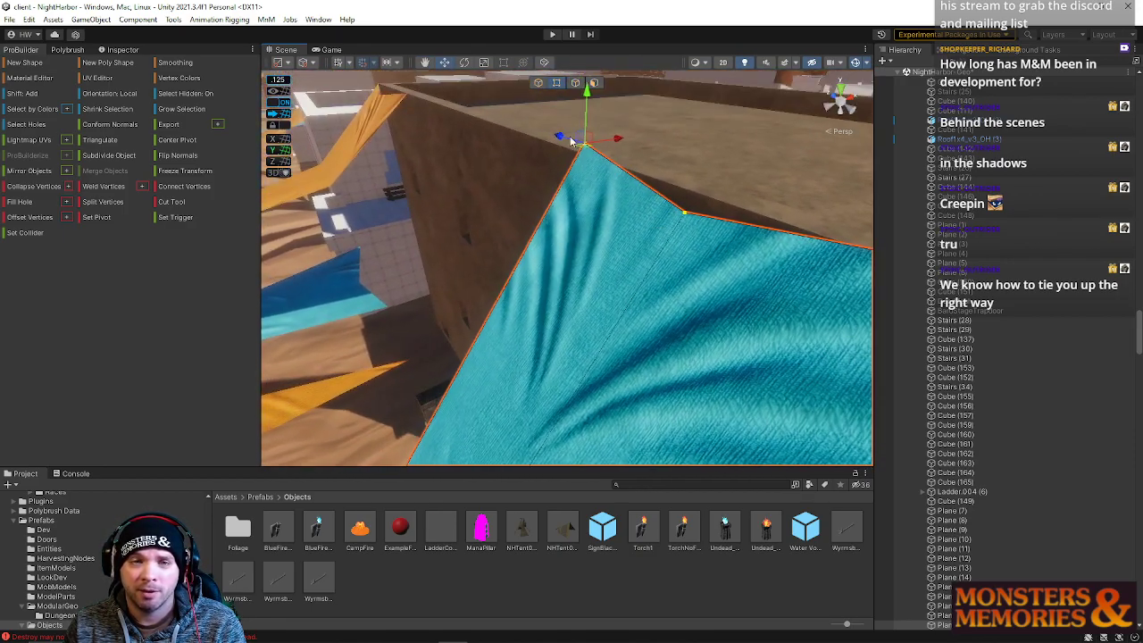
pyautogui.moveTo(558, 136); pyautogui.dragTo(525, 125)
pyautogui.moveTo(536, 130)
pyautogui.mouseDown(button='right')
pyautogui.moveTo(584, 137)
pyautogui.moveTo(539, 140)
pyautogui.mouseUp(button='right')
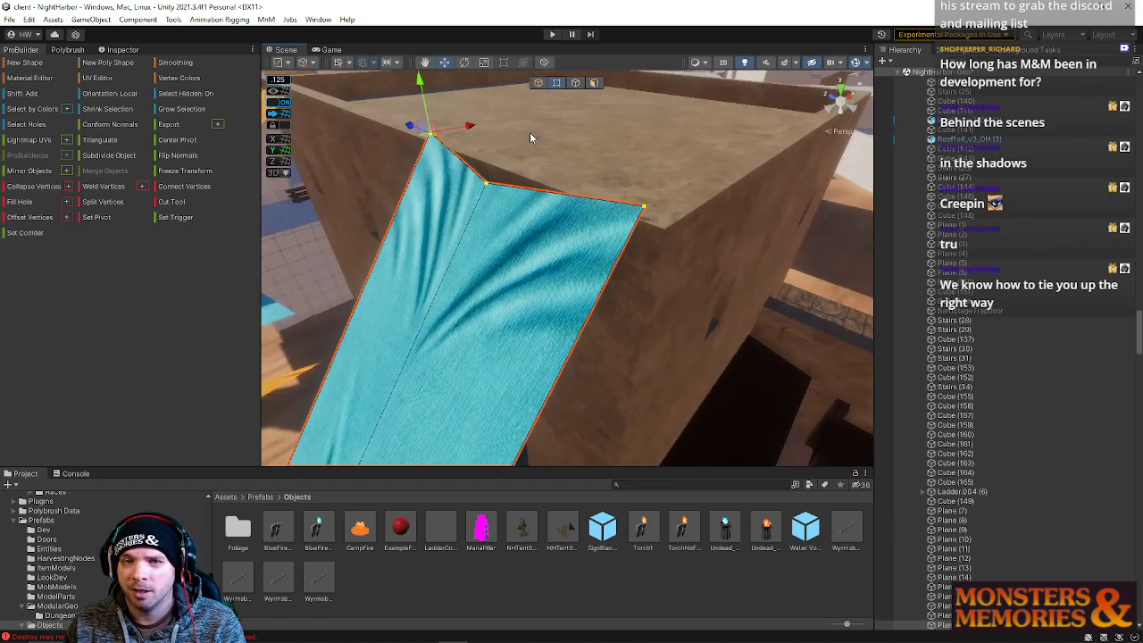
pyautogui.moveTo(423, 91); pyautogui.dragTo(421, 87)
pyautogui.moveTo(410, 129); pyautogui.dragTo(418, 140)
pyautogui.moveTo(416, 140); pyautogui.dragTo(418, 141)
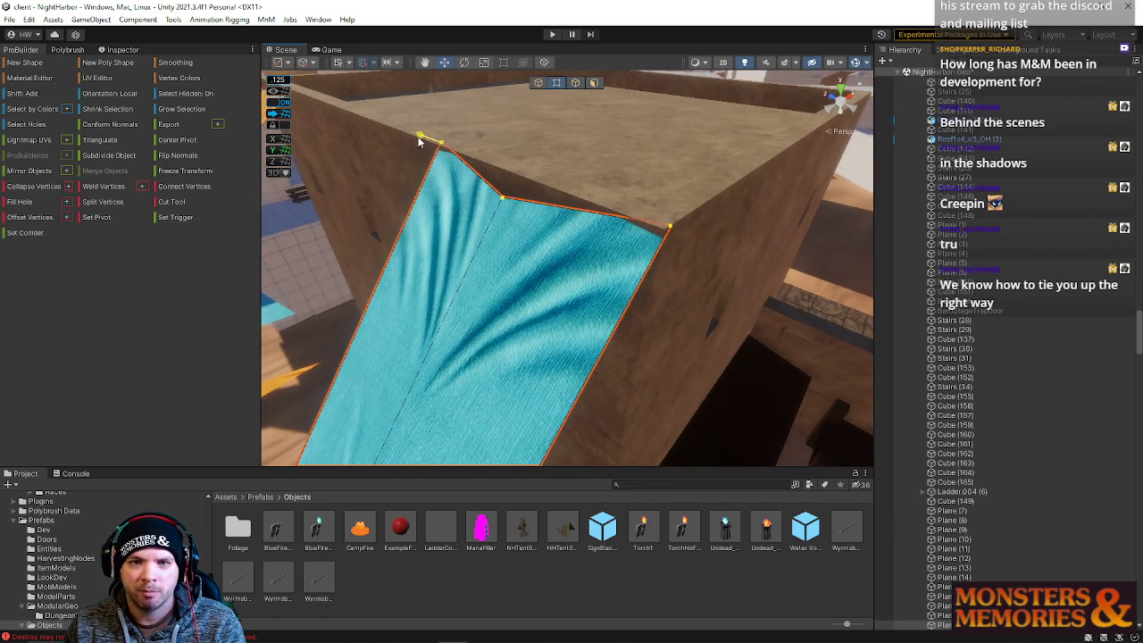
pyautogui.moveTo(481, 137); pyautogui.dragTo(401, 124, button='right')
pyautogui.moveTo(597, 117); pyautogui.dragTo(585, 118)
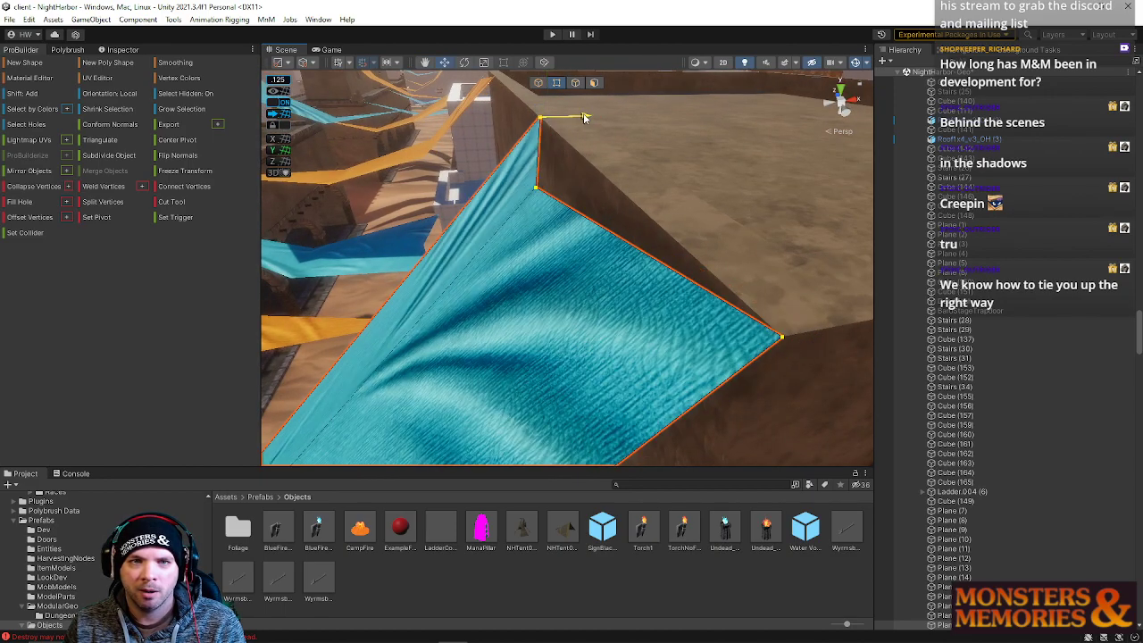
pyautogui.moveTo(546, 174); pyautogui.dragTo(551, 209)
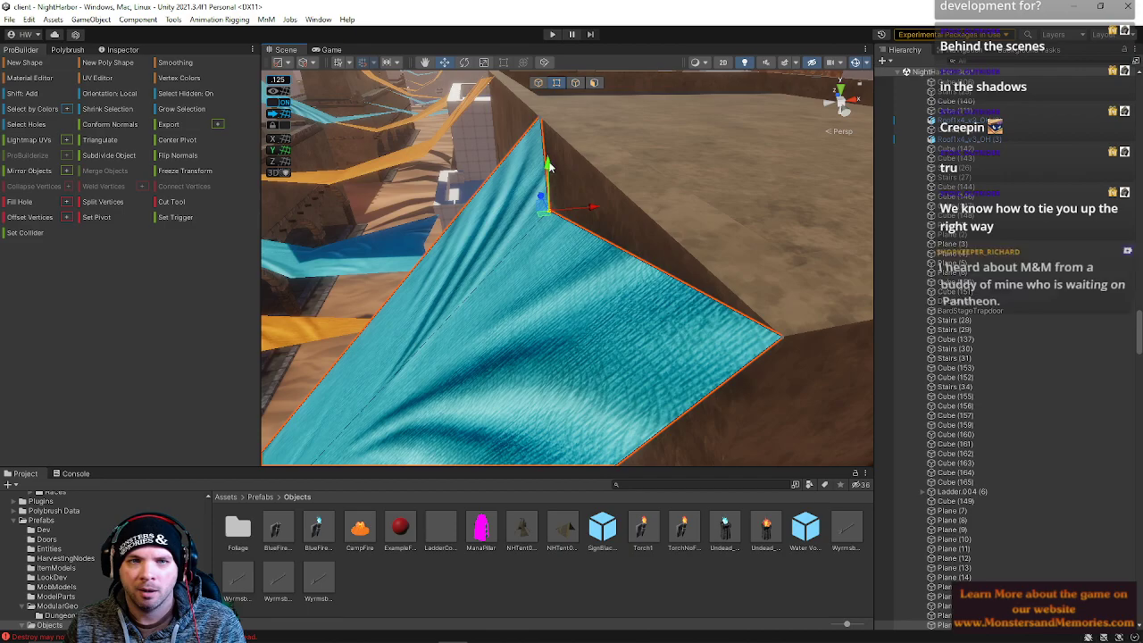
# Reposition the cyan awning's vertex row nearest its narrow tip, beside the stone parapet.
pyautogui.moveTo(589, 216); pyautogui.dragTo(527, 286, button='right')
pyautogui.moveTo(574, 254); pyautogui.dragTo(662, 434)
pyautogui.moveTo(663, 420); pyautogui.dragTo(878, 267, button='right')
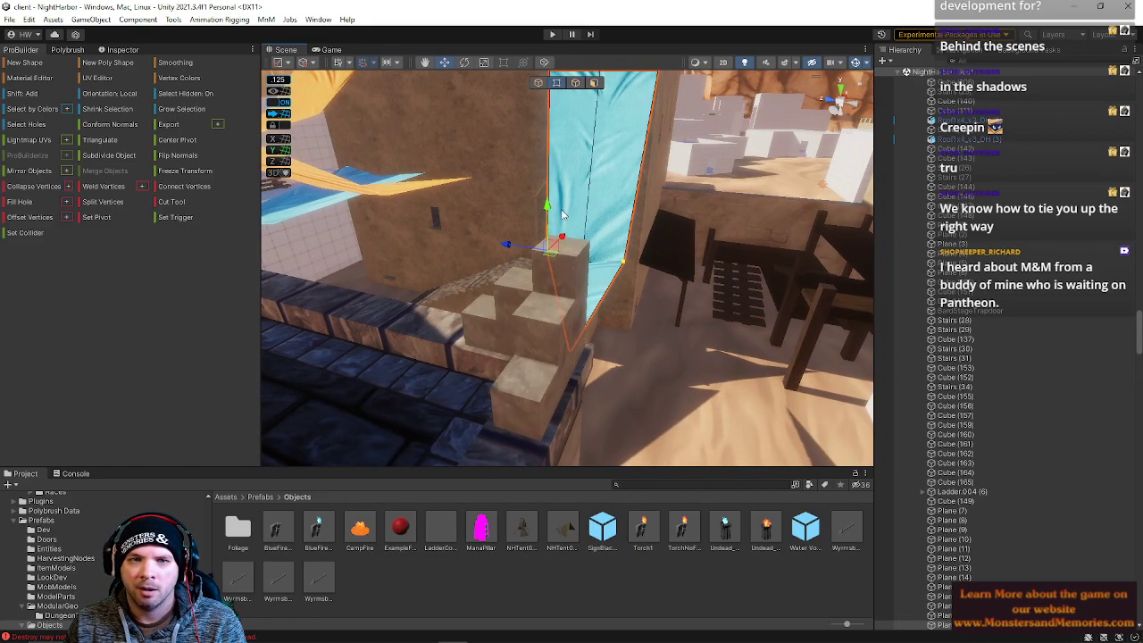
pyautogui.moveTo(552, 208); pyautogui.dragTo(487, 198, button='right')
pyautogui.moveTo(601, 234); pyautogui.dragTo(540, 242)
pyautogui.moveTo(503, 253); pyautogui.dragTo(565, 238, button='right')
pyautogui.moveTo(478, 222); pyautogui.dragTo(503, 225)
pyautogui.moveTo(503, 225); pyautogui.dragTo(500, 250, button='right')
pyautogui.moveTo(484, 253); pyautogui.dragTo(502, 251)
# Check the cyan awning's tip vertex on the stone parapet's ledge and shift the adjacent vertex row along the span.
pyautogui.moveTo(561, 386); pyautogui.dragTo(353, 330, button='right')
pyautogui.click(372, 345)
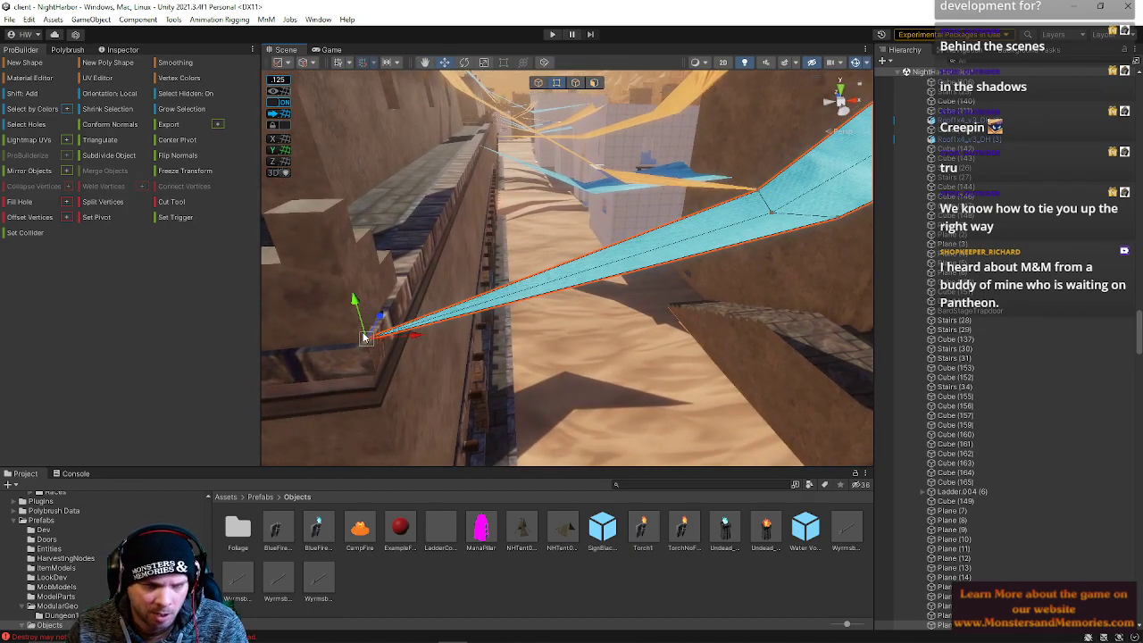
pyautogui.moveTo(402, 321); pyautogui.dragTo(527, 239, button='right')
pyautogui.moveTo(590, 228); pyautogui.dragTo(563, 223)
pyautogui.moveTo(533, 256); pyautogui.dragTo(706, 244, button='right')
pyautogui.moveTo(527, 295); pyautogui.dragTo(610, 286, button='right')
pyautogui.moveTo(568, 279); pyautogui.dragTo(559, 276)
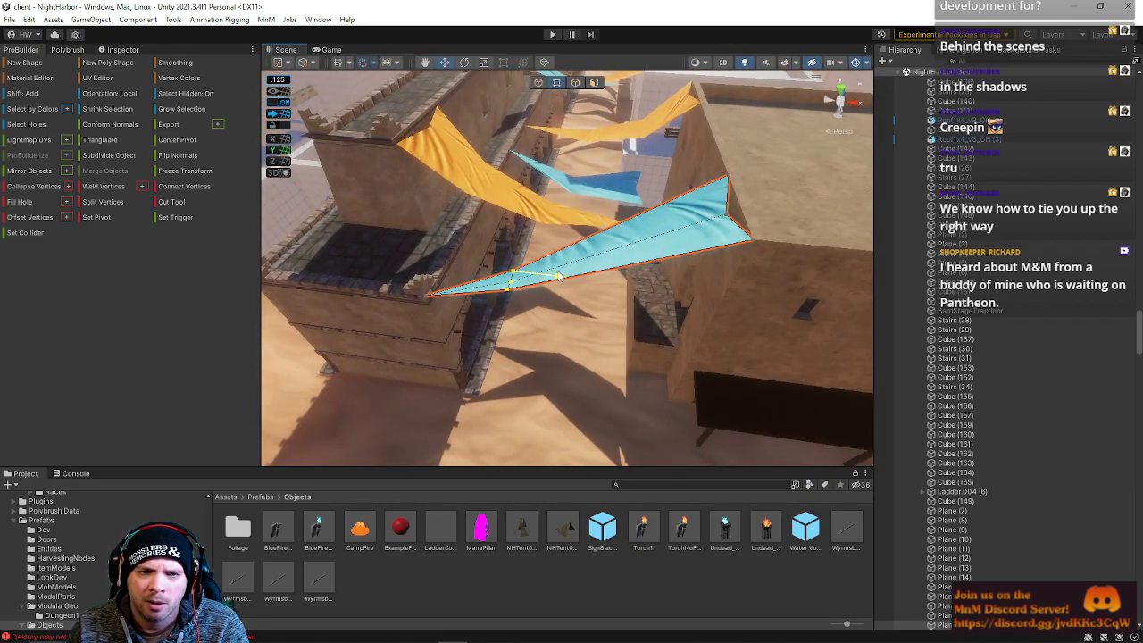
# Insert an edge loop across the cyan awning's long section and lower it so the cloth sags.
pyautogui.click(576, 83)
pyautogui.click(623, 252)
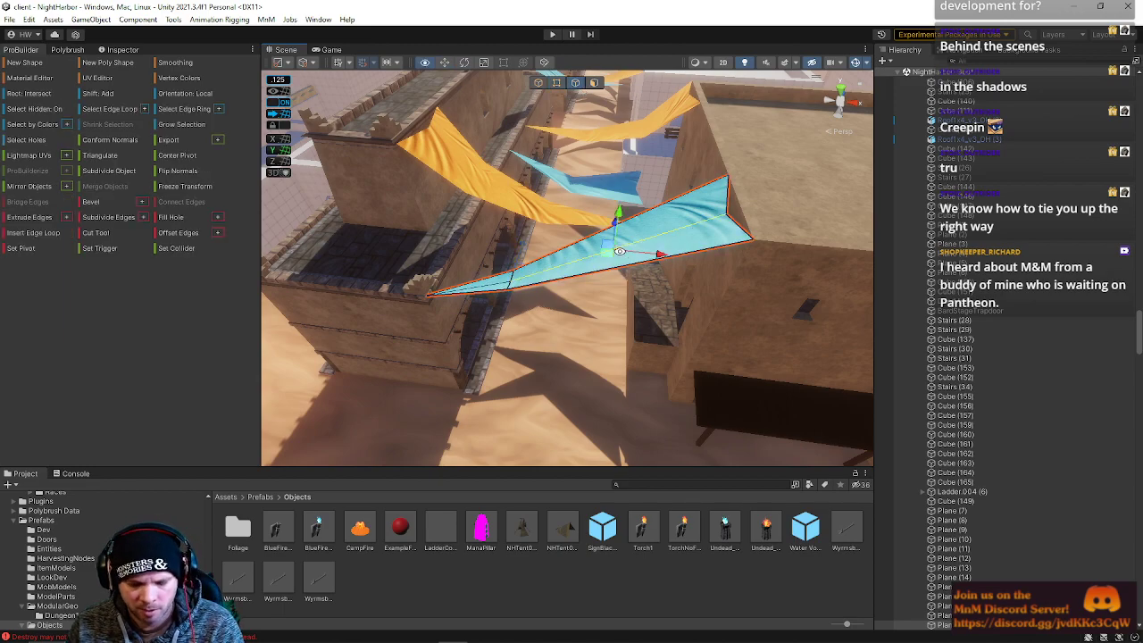
pyautogui.keyDown('shift'); pyautogui.click(638, 241); pyautogui.keyUp('shift')
pyautogui.moveTo(658, 243); pyautogui.dragTo(661, 242)
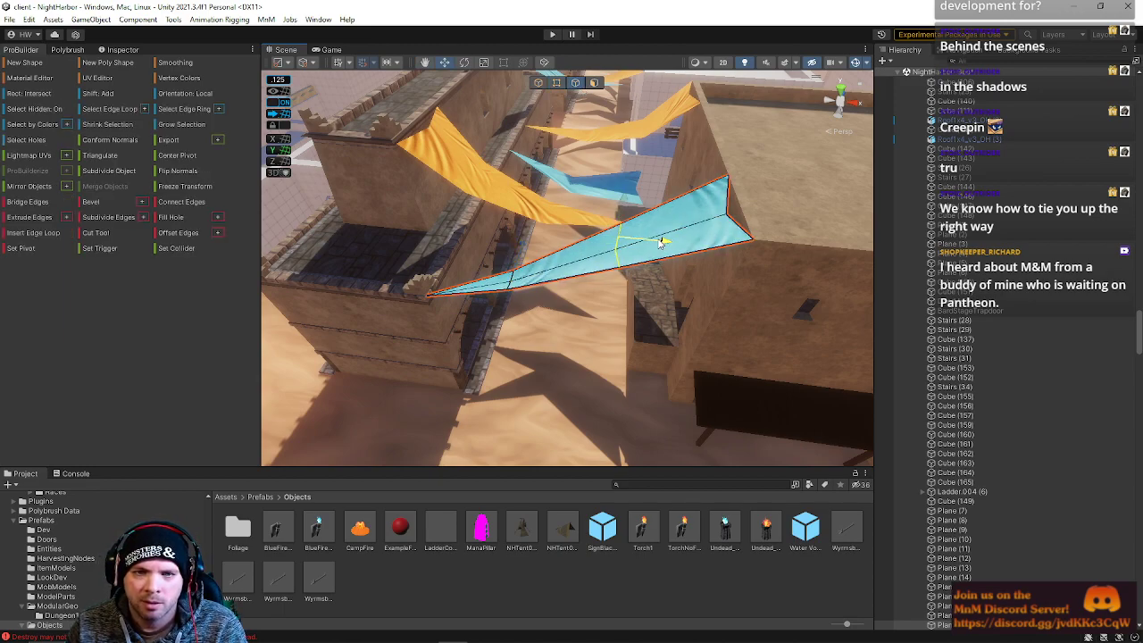
pyautogui.moveTo(622, 201); pyautogui.dragTo(620, 214)
pyautogui.moveTo(620, 215); pyautogui.dragTo(595, 119, button='right')
pyautogui.press('q')
pyautogui.moveTo(614, 196); pyautogui.dragTo(568, 220)
pyautogui.moveTo(568, 220); pyautogui.dragTo(504, 272, button='right')
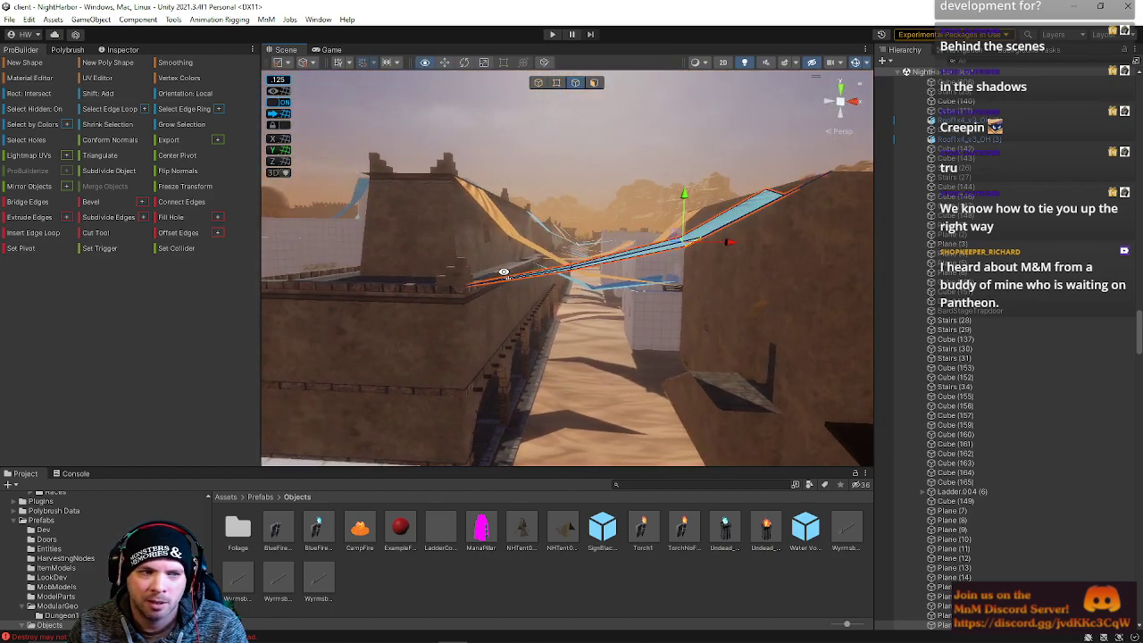
# Select the two outer corner vertices of the cyan awning's wide end at the brown building's roof edge.
pyautogui.click(555, 83)
pyautogui.moveTo(575, 215); pyautogui.dragTo(591, 229)
pyautogui.moveTo(590, 228); pyautogui.dragTo(687, 250, button='right')
pyautogui.moveTo(568, 126); pyautogui.dragTo(561, 132, button='right')
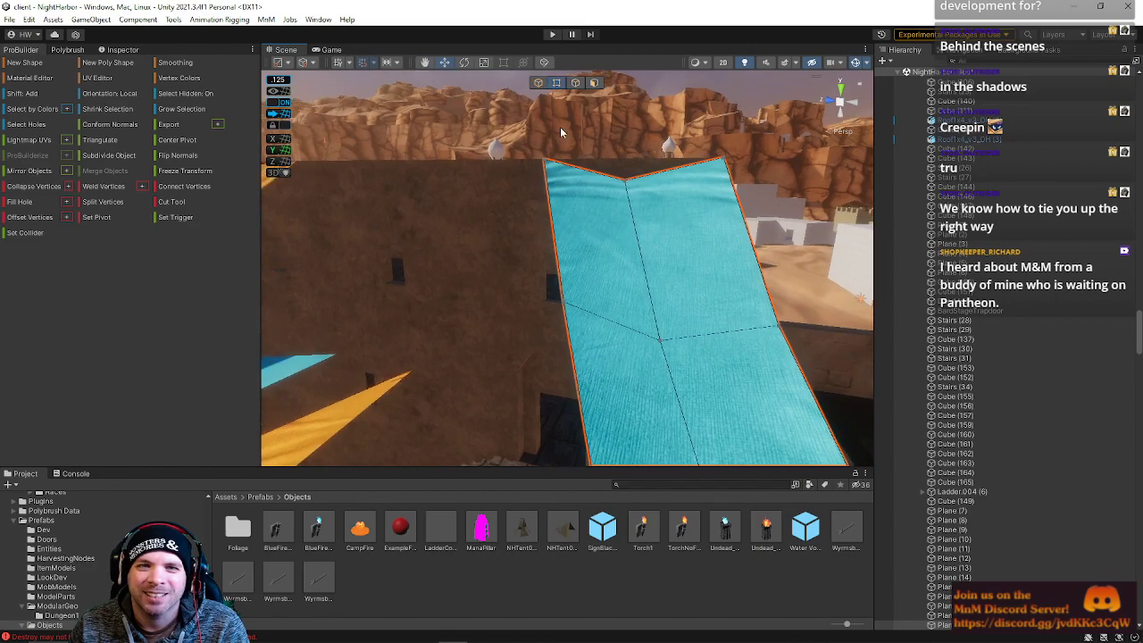
pyautogui.click(569, 165)
pyautogui.click(727, 162)
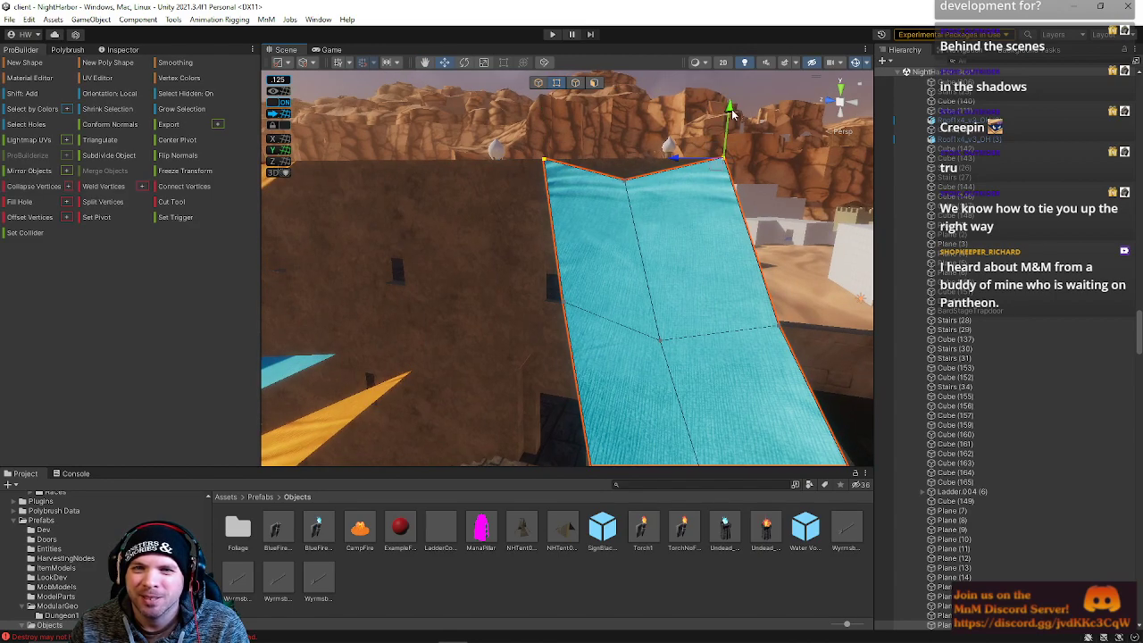
pyautogui.moveTo(729, 112); pyautogui.dragTo(458, 186, button='right')
pyautogui.click(540, 222)
pyautogui.moveTo(541, 222); pyautogui.dragTo(459, 288, button='right')
pyautogui.moveTo(530, 289); pyautogui.dragTo(406, 291, button='right')
# Set the pivot of the orange awning on the tower wall to its wide end's corner vertex and nudge the awning into place.
pyautogui.click(540, 83)
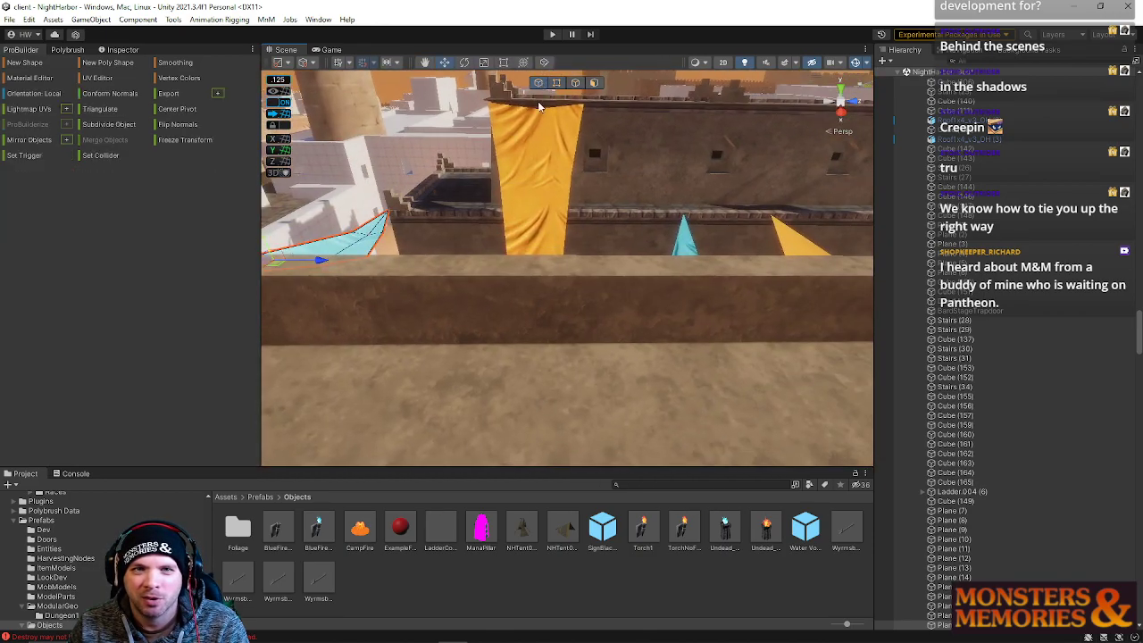
pyautogui.click(542, 141)
pyautogui.moveTo(543, 141); pyautogui.dragTo(514, 143, button='right')
pyautogui.click(560, 83)
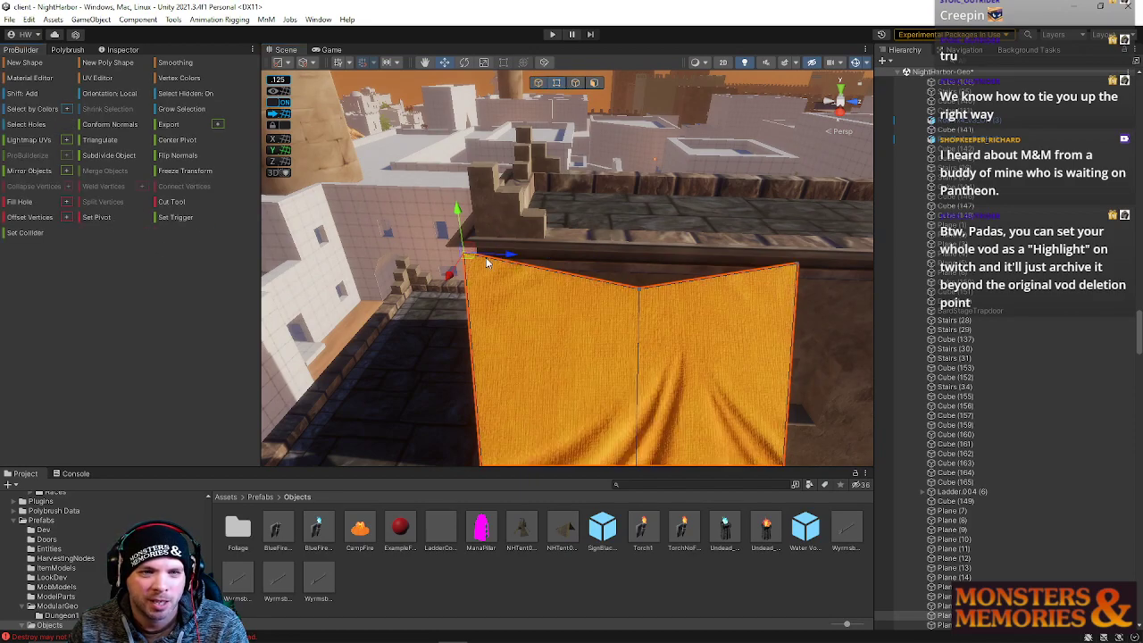
pyautogui.click(539, 83)
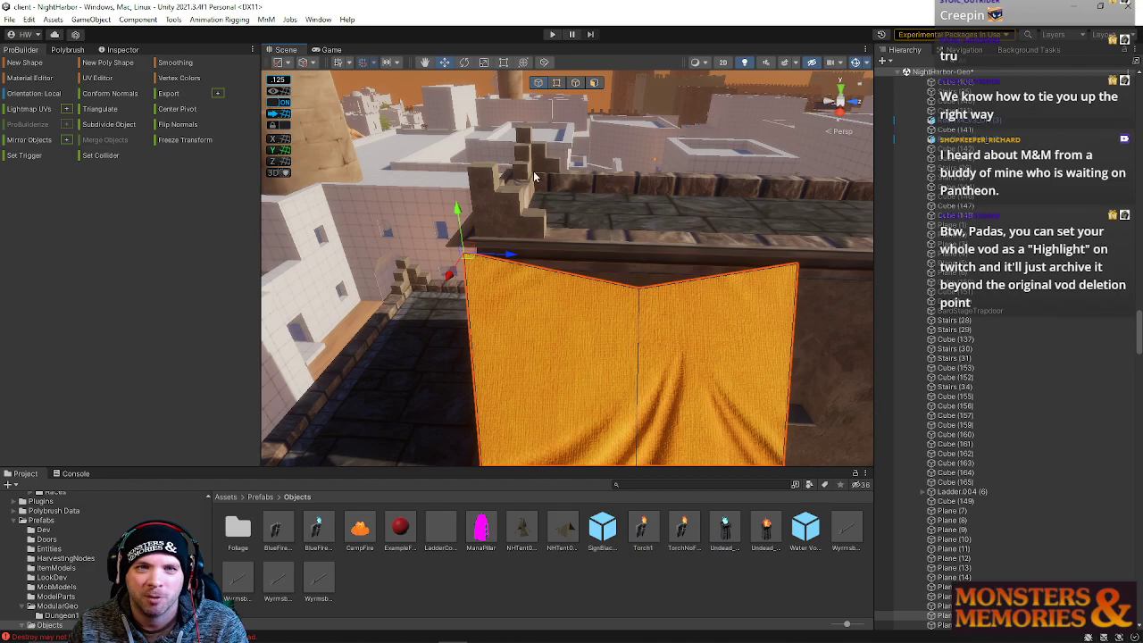
pyautogui.moveTo(470, 254)
pyautogui.mouseDown()
pyautogui.moveTo(485, 258)
pyautogui.moveTo(479, 248)
pyautogui.mouseUp()
pyautogui.moveTo(562, 273)
pyautogui.mouseDown(button='right')
pyautogui.moveTo(575, 274)
pyautogui.moveTo(614, 194)
pyautogui.moveTo(434, 191)
pyautogui.moveTo(288, 230)
pyautogui.moveTo(269, 214)
pyautogui.moveTo(179, 209)
pyautogui.moveTo(149, 242)
pyautogui.moveTo(180, 262)
pyautogui.moveTo(324, 264)
pyautogui.moveTo(298, 294)
pyautogui.moveTo(289, 288)
pyautogui.moveTo(572, 275)
pyautogui.mouseUp(button='right')
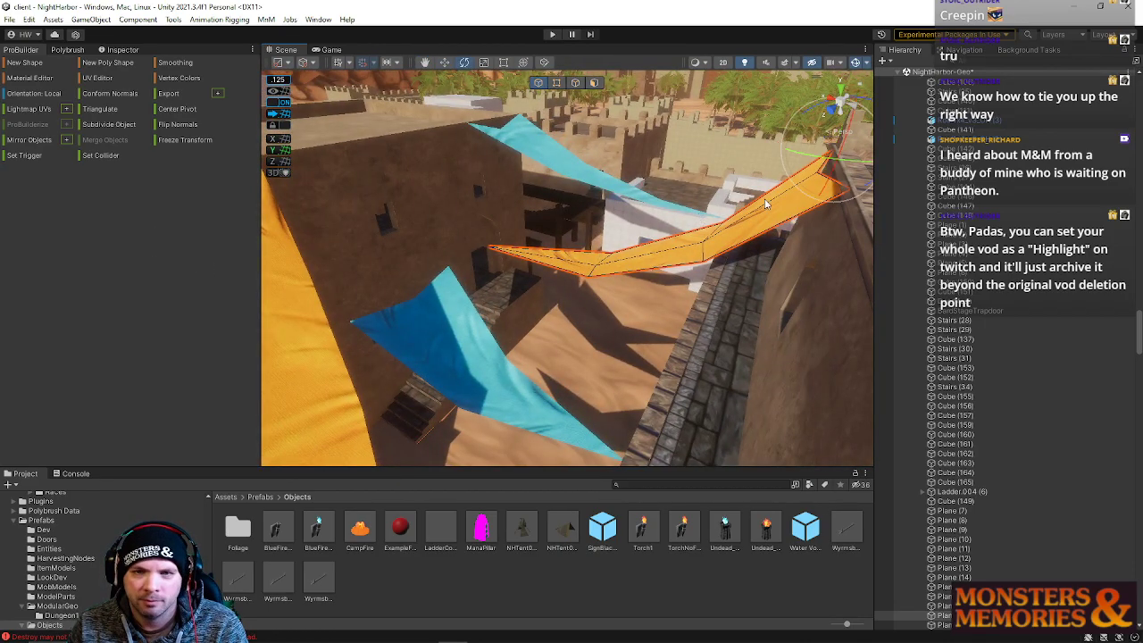
# Rotate the orange awning about its corner pivot so its narrow tip angles across the street toward the brown building.
pyautogui.moveTo(808, 116); pyautogui.dragTo(835, 101)
pyautogui.moveTo(643, 164); pyautogui.dragTo(475, 175, button='right')
pyautogui.press('r')
pyautogui.moveTo(649, 345); pyautogui.dragTo(646, 335)
pyautogui.moveTo(556, 317); pyautogui.dragTo(900, 252, button='right')
pyautogui.press('e')
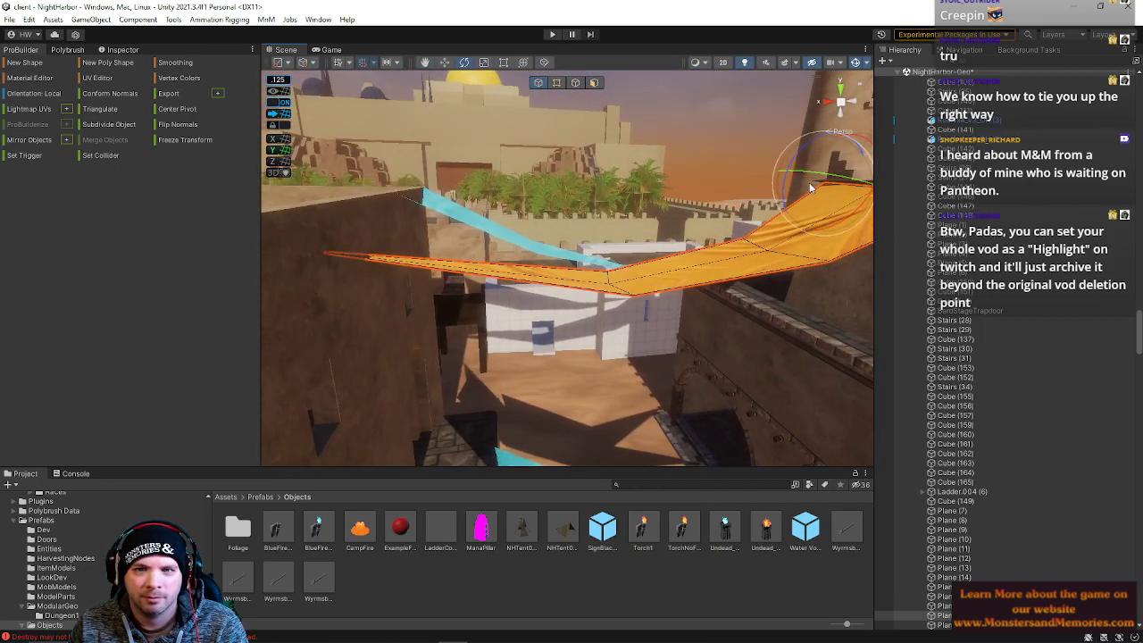
pyautogui.moveTo(797, 156); pyautogui.dragTo(796, 170)
pyautogui.press('r')
# Move the vertex at the orange awning's narrow tip to the brown building's roof edge.
pyautogui.moveTo(385, 198); pyautogui.dragTo(394, 272, button='right')
pyautogui.click(537, 102)
pyautogui.click(556, 84)
pyautogui.click(327, 233)
pyautogui.press('e')
pyautogui.press('w')
pyautogui.moveTo(278, 226); pyautogui.dragTo(357, 241)
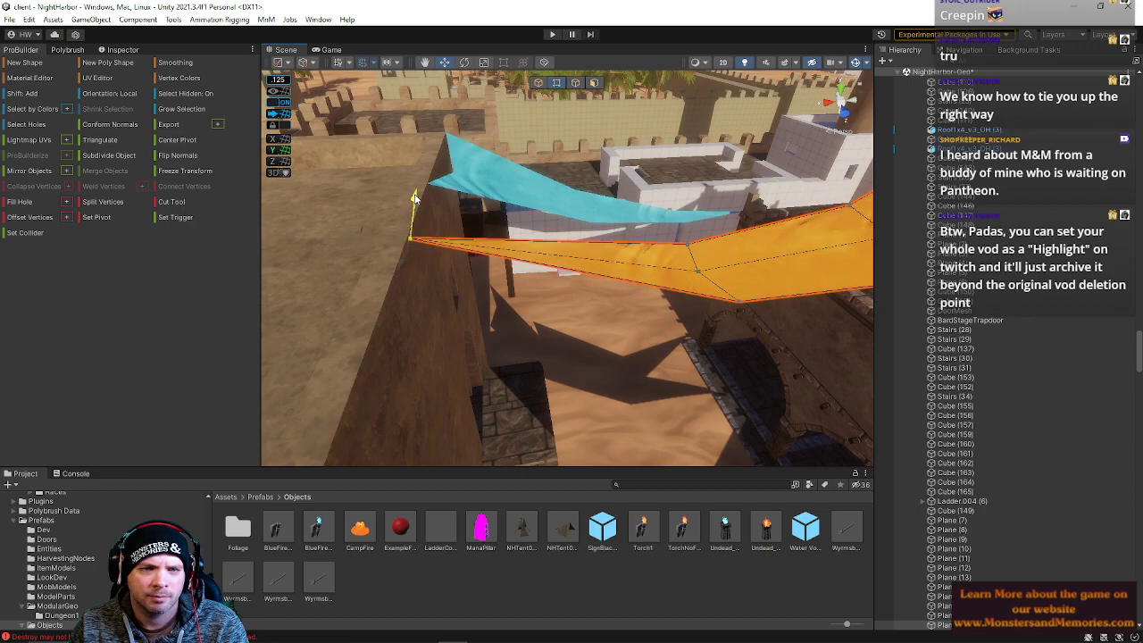
# Fine-tune the orange tip vertex's height and depth so it meets the top edge of the brown building's wall.
pyautogui.moveTo(414, 212)
pyautogui.keyDown('alt'); pyautogui.mouseDown()
pyautogui.moveTo(454, 226)
pyautogui.moveTo(415, 209)
pyautogui.mouseUp(); pyautogui.keyUp('alt')
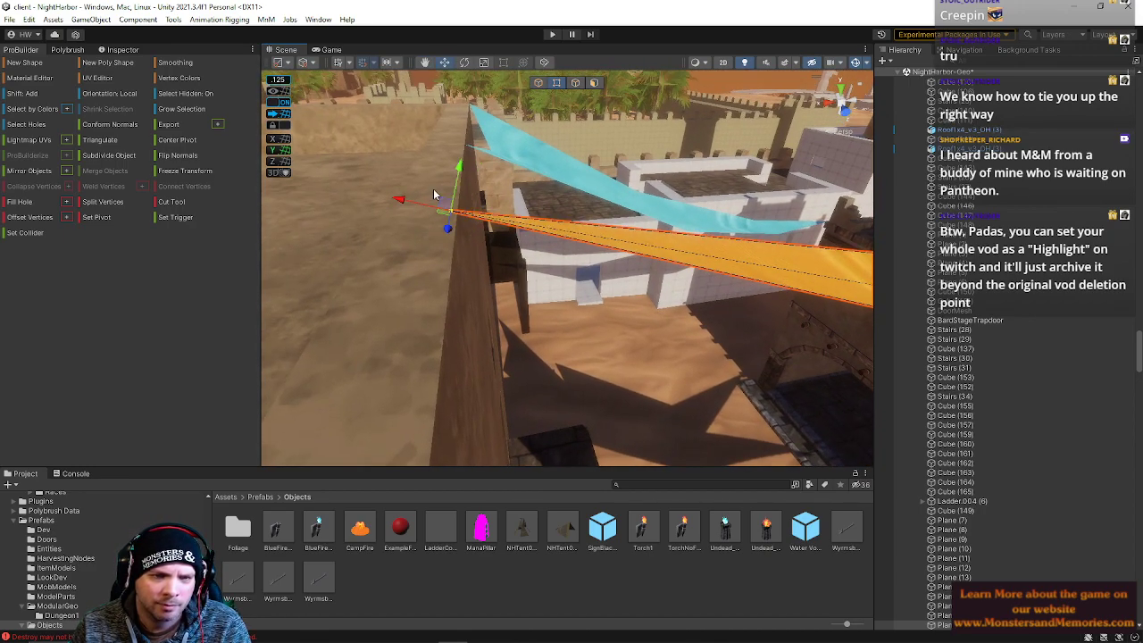
pyautogui.moveTo(461, 166); pyautogui.dragTo(461, 176)
pyautogui.moveTo(404, 209); pyautogui.dragTo(406, 211)
pyautogui.click(481, 235)
pyautogui.moveTo(461, 174); pyautogui.dragTo(651, 216, button='right')
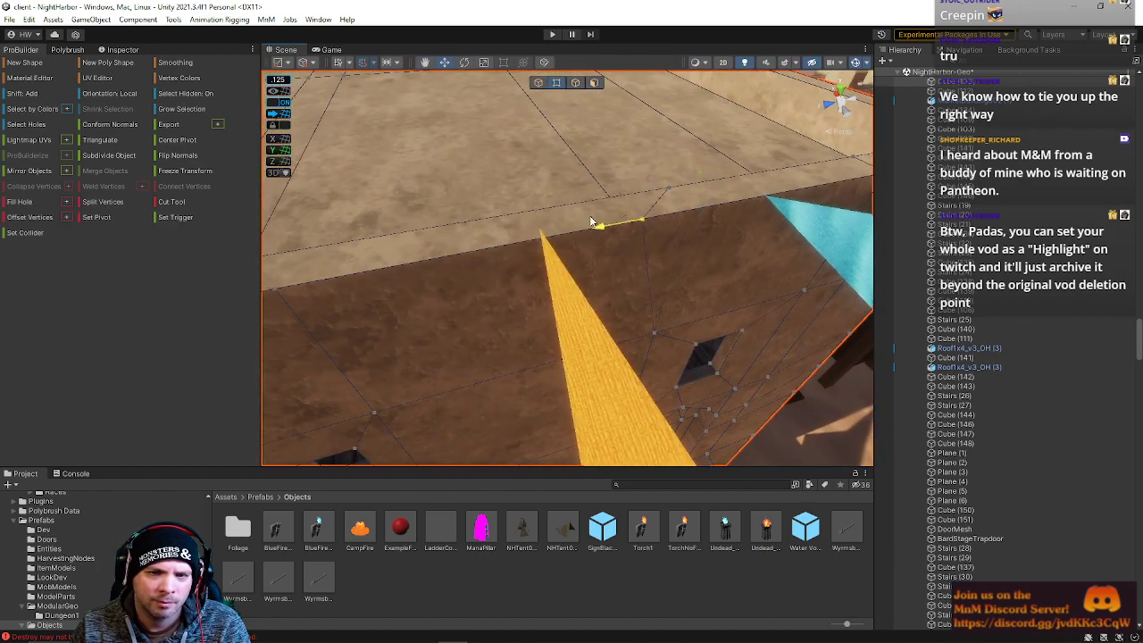
pyautogui.click(537, 239)
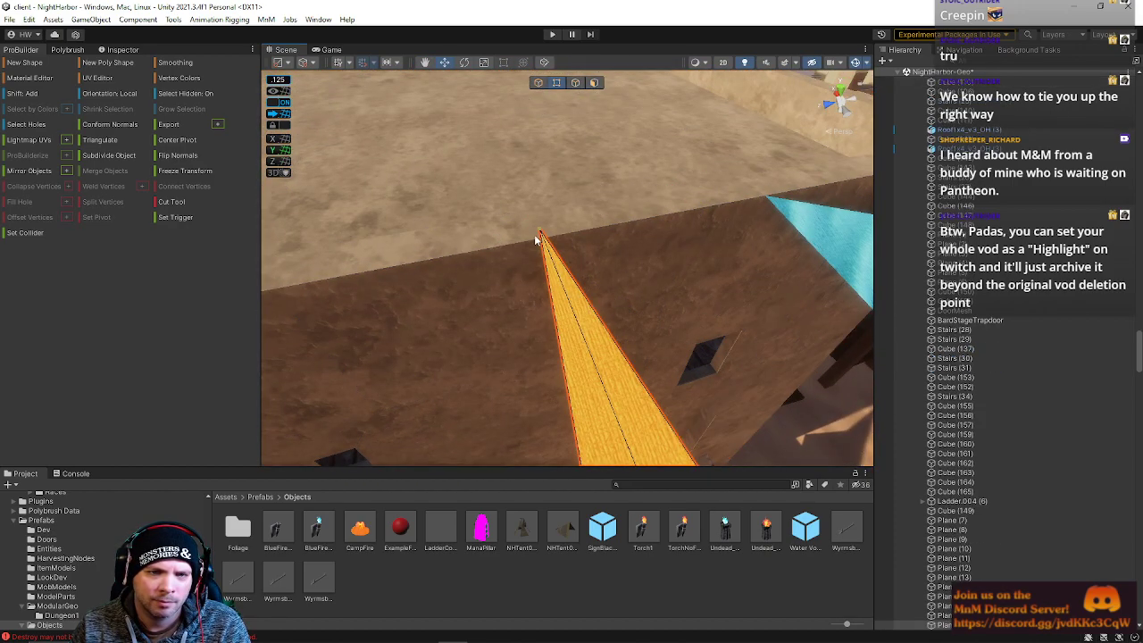
pyautogui.click(539, 233)
pyautogui.moveTo(539, 234); pyautogui.dragTo(554, 386, button='right')
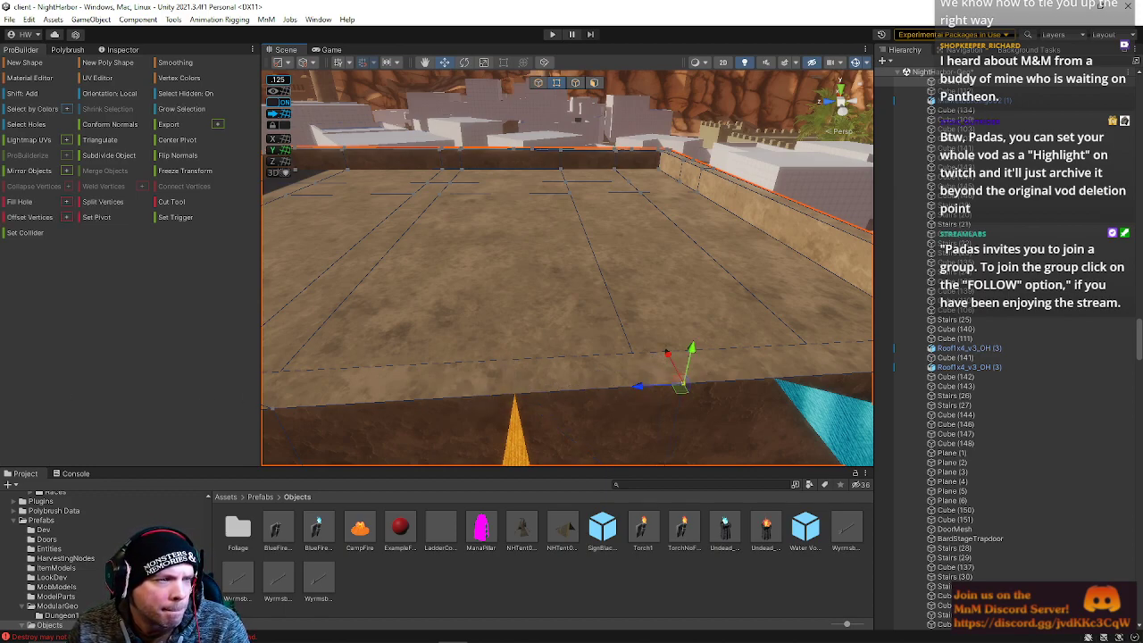
# Select the blue awning on the brown building's wall and set its pivot to the outer corner vertex of its wide end.
pyautogui.moveTo(501, 368); pyautogui.dragTo(476, 98, button='right')
pyautogui.click(539, 83)
pyautogui.click(539, 354)
pyautogui.moveTo(540, 355); pyautogui.dragTo(548, 193, button='right')
pyautogui.moveTo(466, 159); pyautogui.dragTo(214, 350, button='right')
pyautogui.click(553, 107)
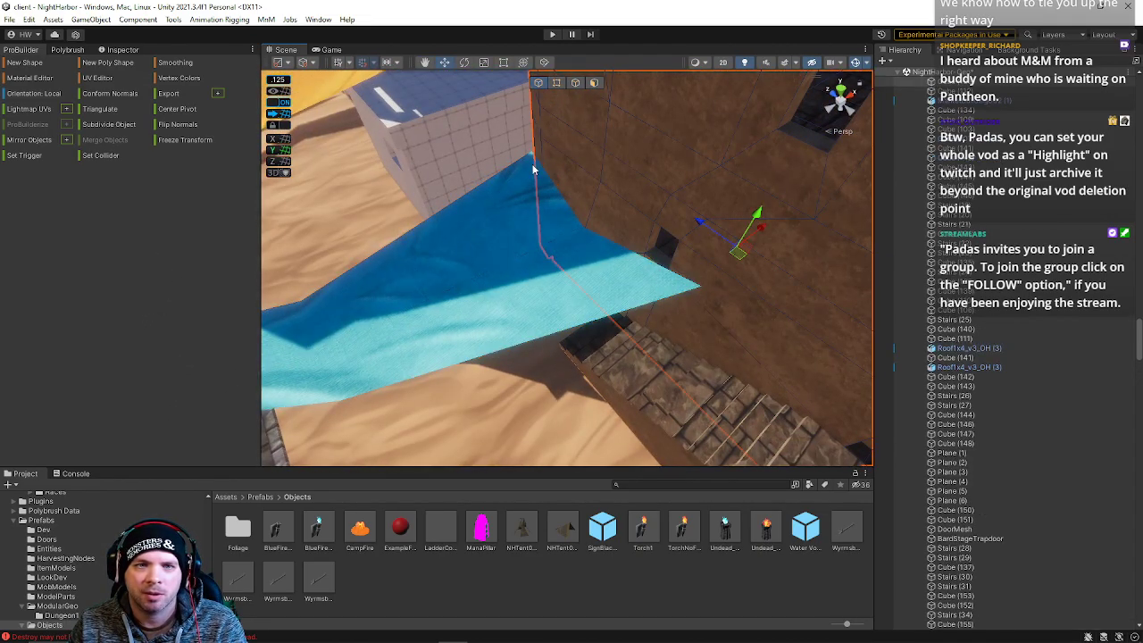
pyautogui.click(532, 165)
pyautogui.click(557, 84)
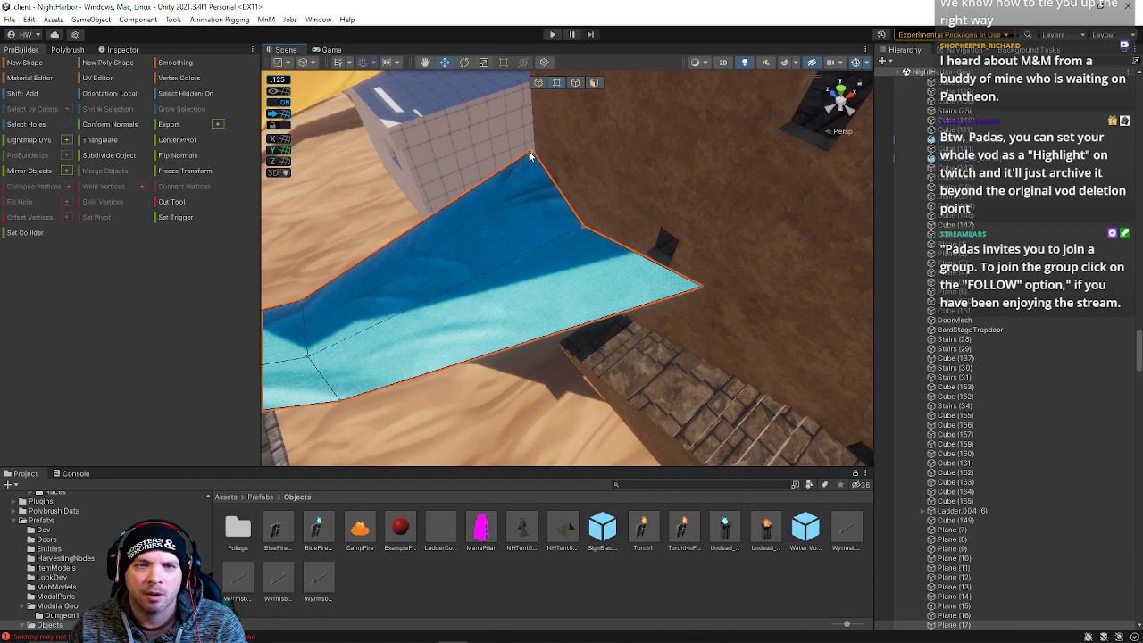
pyautogui.click(90, 220)
pyautogui.click(539, 83)
# Move the blue awning across the street to the stone wall and set its Y rotation to 180.
pyautogui.moveTo(541, 98); pyautogui.dragTo(685, 189, button='right')
pyautogui.moveTo(685, 188); pyautogui.dragTo(422, 216)
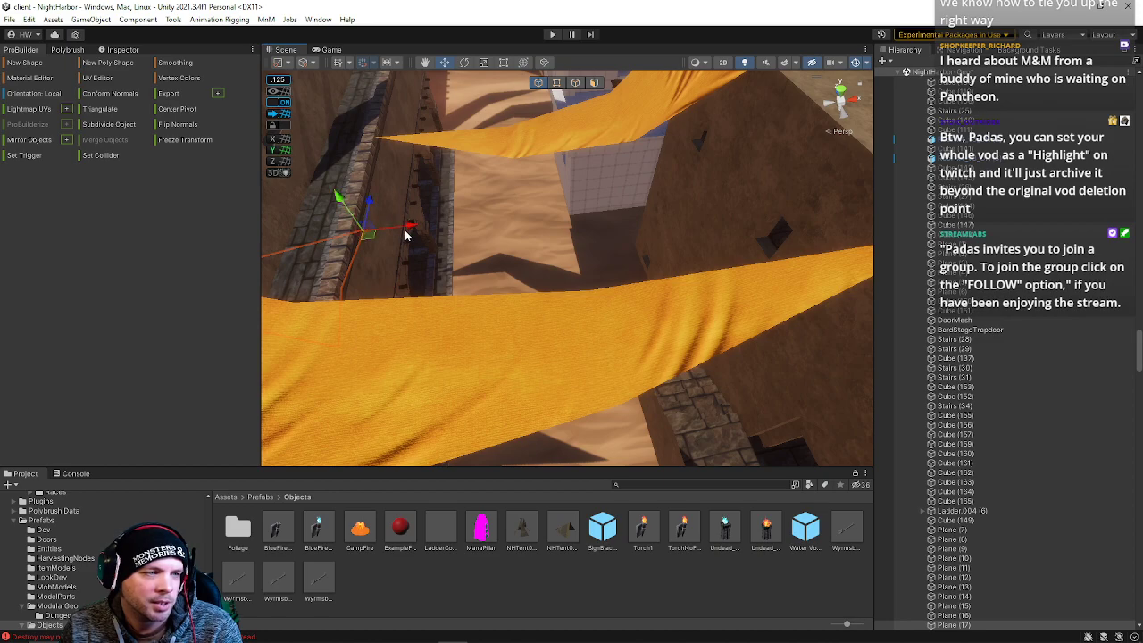
pyautogui.press('e')
pyautogui.moveTo(378, 263); pyautogui.dragTo(727, 213)
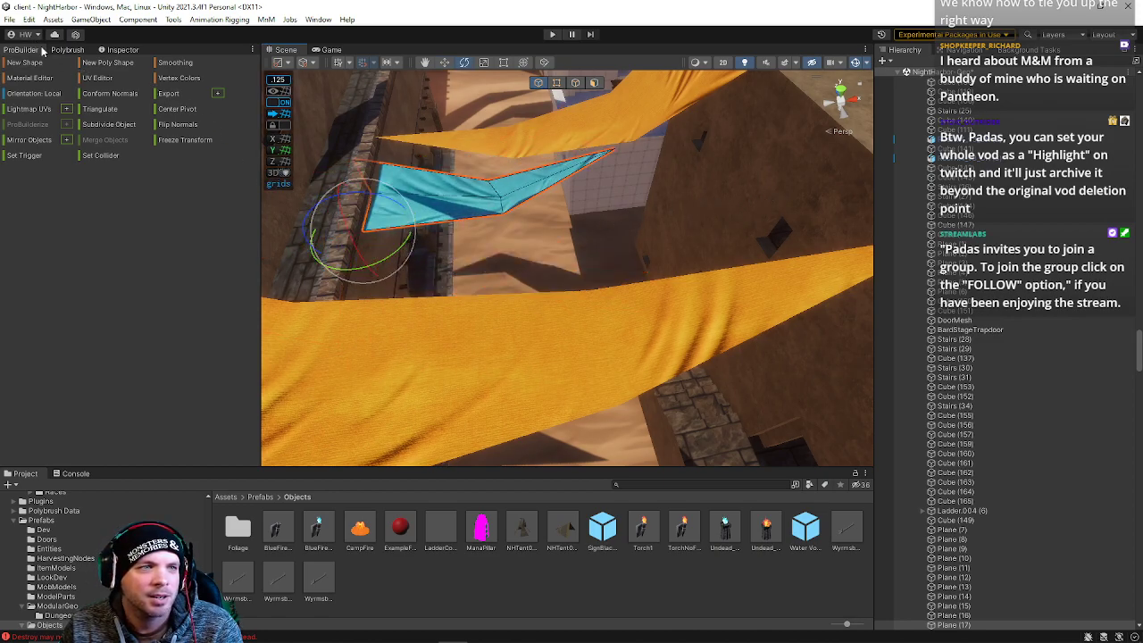
pyautogui.click(116, 50)
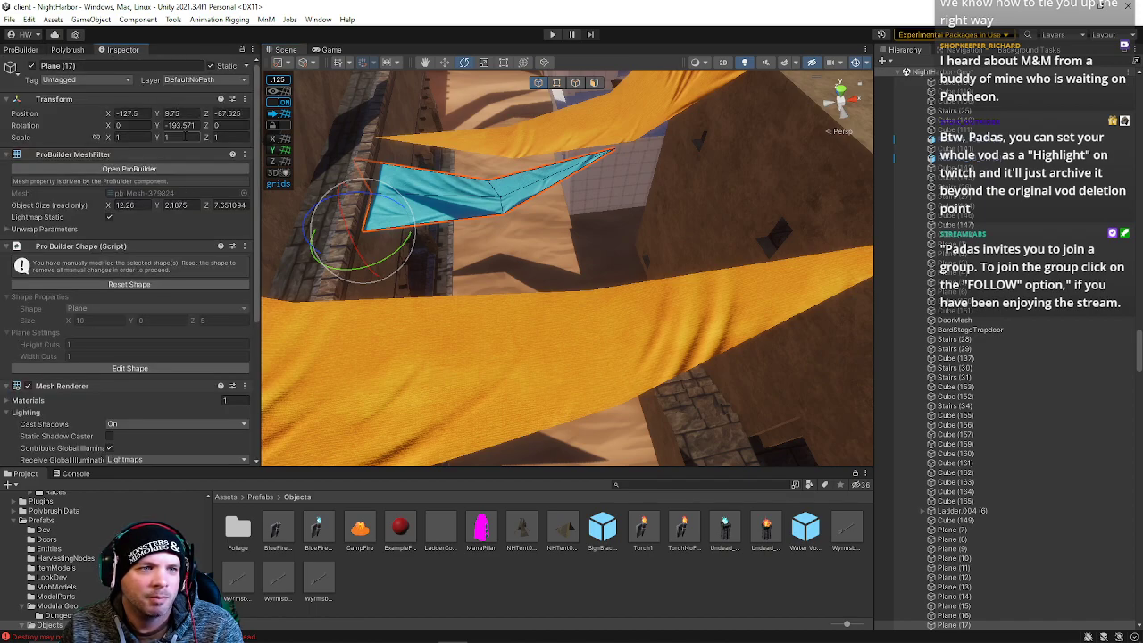
pyautogui.write('180')
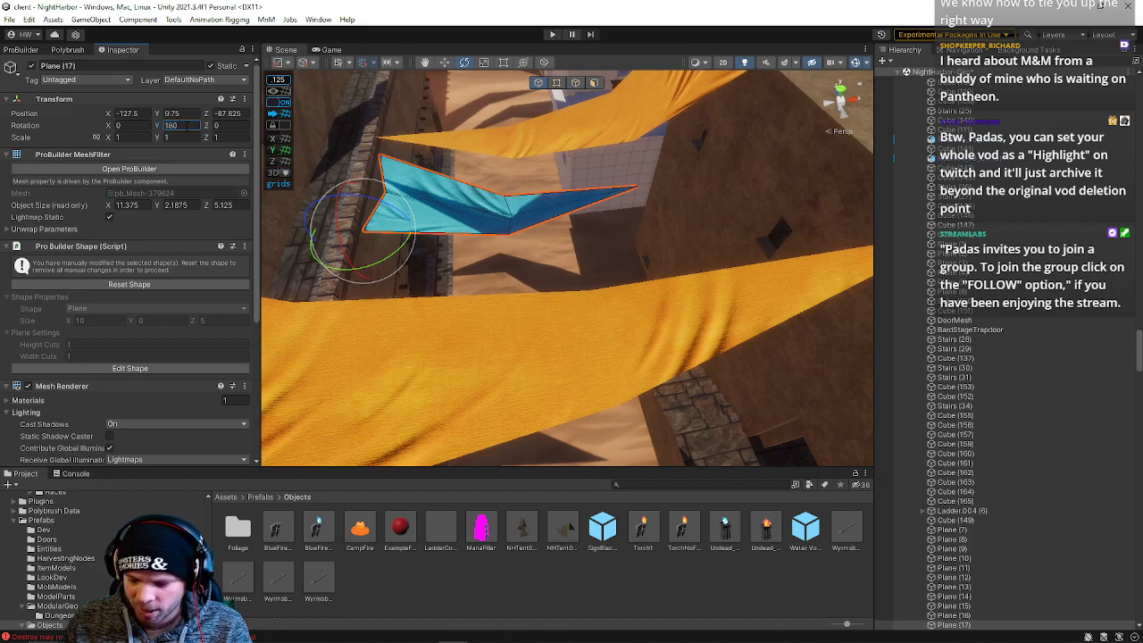
# Slide the blue awning along the stone wall into the gap between the two orange awnings, at Z position -93.
pyautogui.keyDown('alt'); pyautogui.moveTo(474, 161); pyautogui.dragTo(156, 162); pyautogui.keyUp('alt')
pyautogui.press('w')
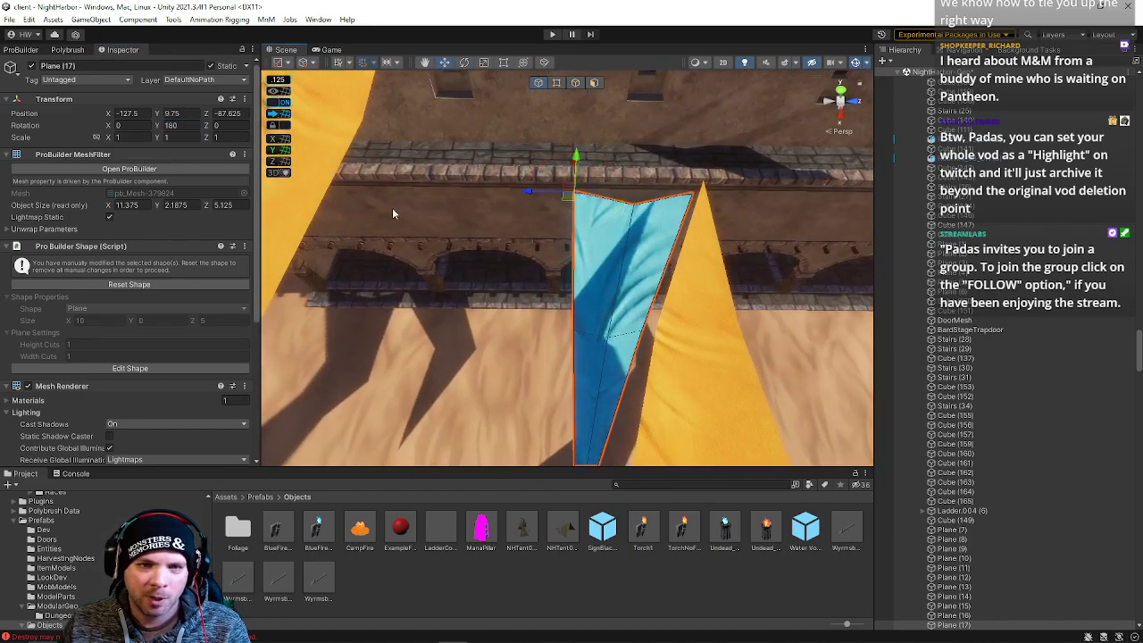
pyautogui.moveTo(526, 199); pyautogui.dragTo(394, 200)
pyautogui.keyDown('alt'); pyautogui.moveTo(490, 209); pyautogui.dragTo(498, 272); pyautogui.keyUp('alt')
pyautogui.moveTo(494, 232); pyautogui.dragTo(493, 259, button='right')
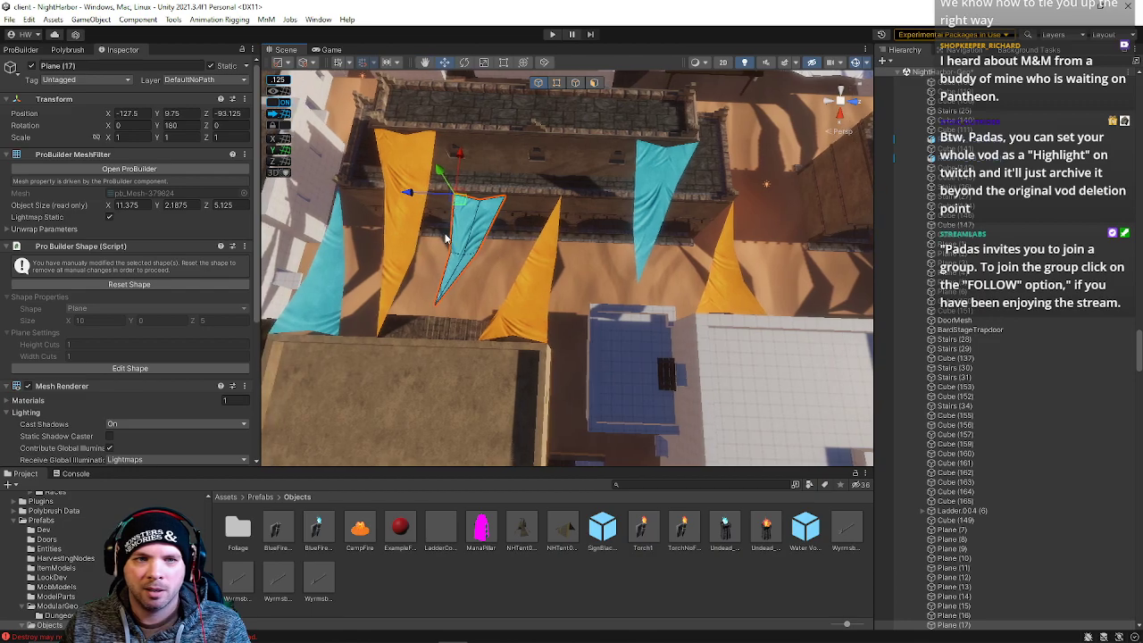
pyautogui.moveTo(408, 191); pyautogui.dragTo(562, 231)
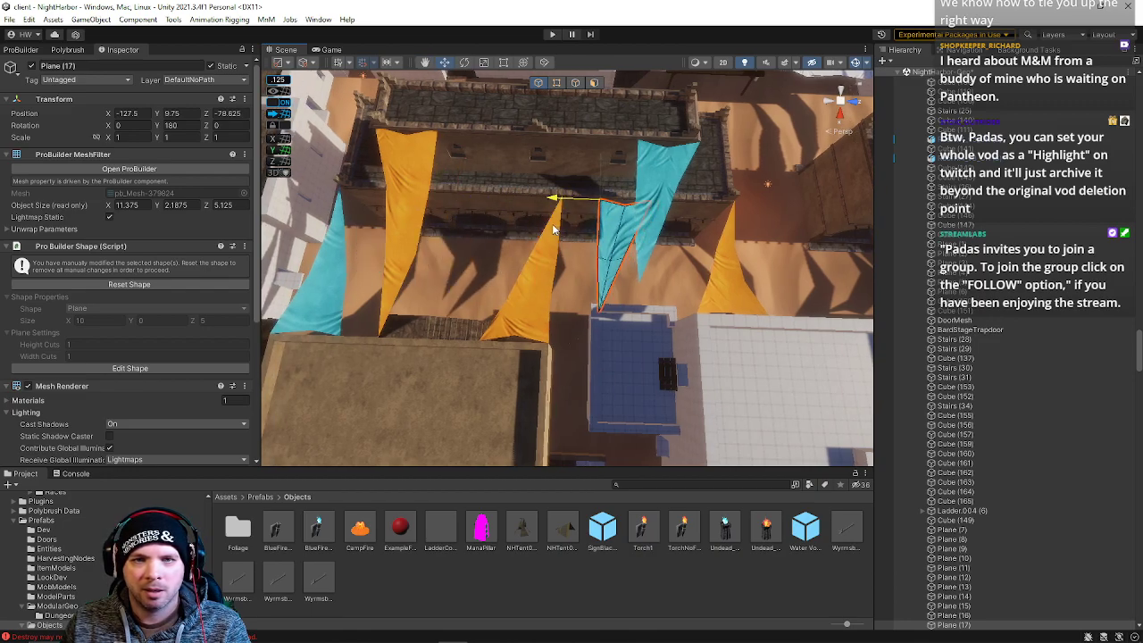
pyautogui.moveTo(567, 254); pyautogui.dragTo(591, 196, button='right')
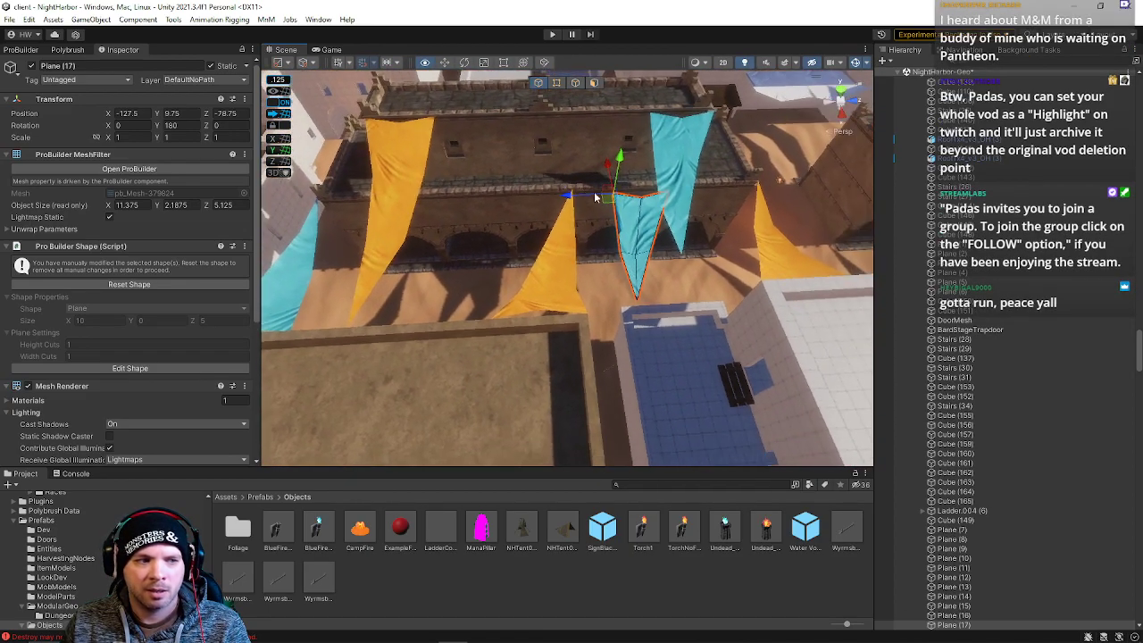
pyautogui.moveTo(571, 200); pyautogui.dragTo(417, 239)
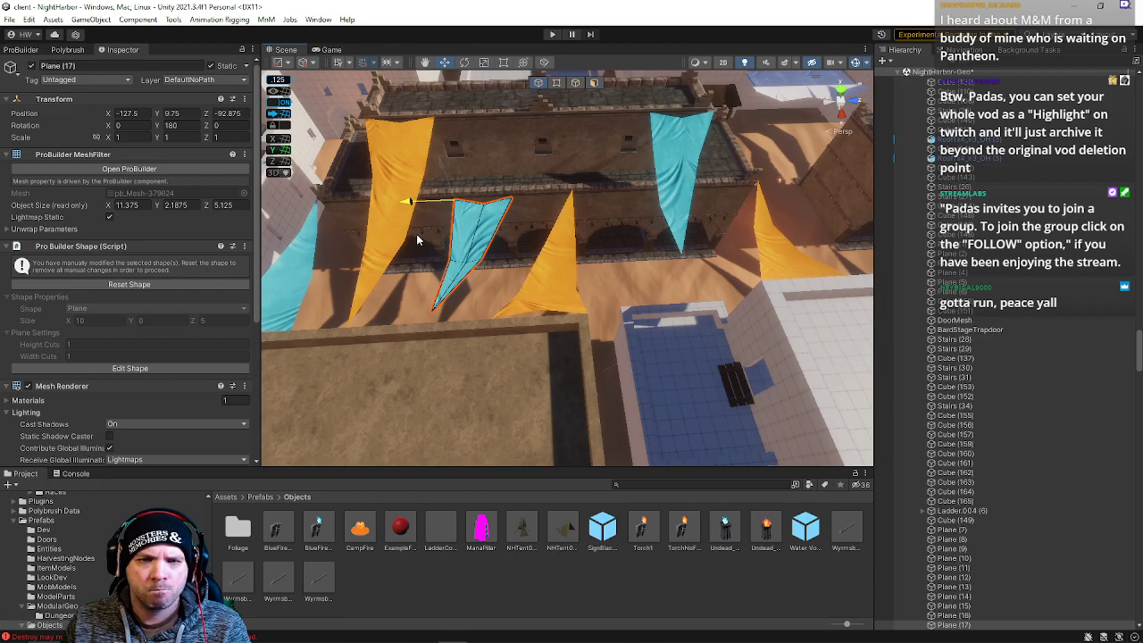
pyautogui.moveTo(582, 235); pyautogui.dragTo(555, 243, button='right')
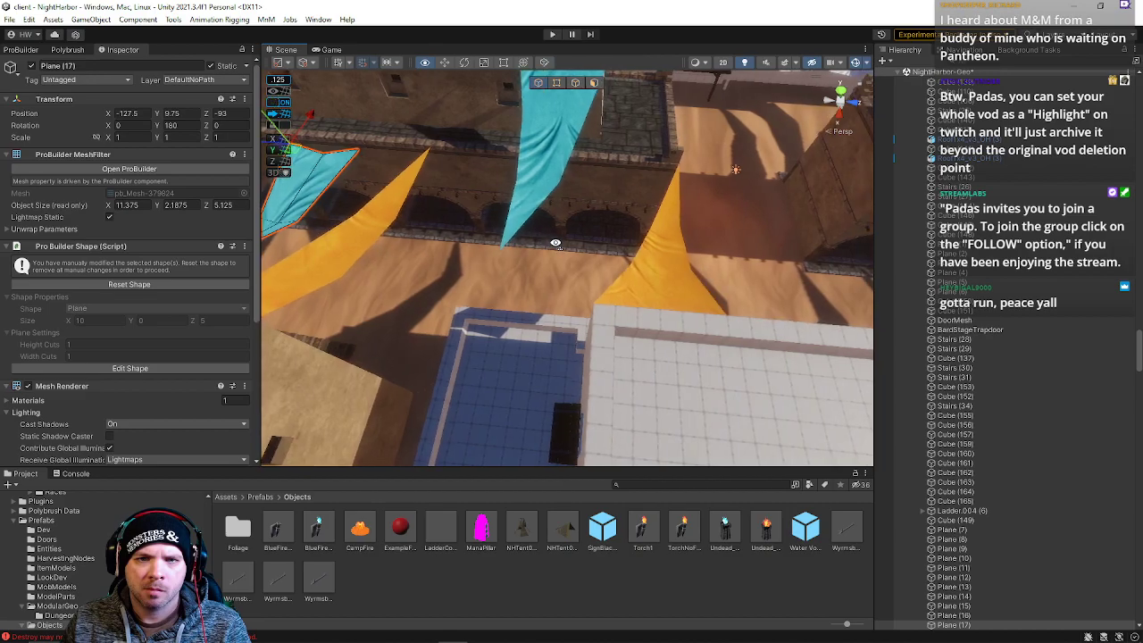
# Select the larger blue awning on the upper wall and tilt it down about its Z axis to about -22.9 degrees.
pyautogui.moveTo(626, 319); pyautogui.dragTo(600, 236, button='right')
pyautogui.click(620, 234)
pyautogui.moveTo(608, 187); pyautogui.dragTo(484, 259, button='right')
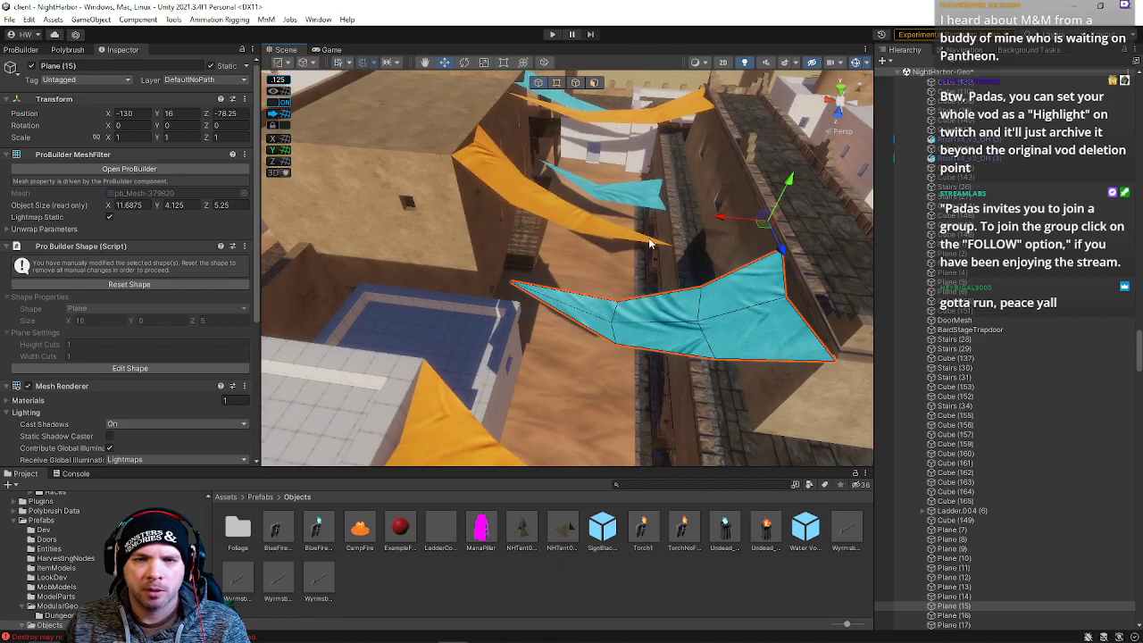
pyautogui.moveTo(740, 208); pyautogui.dragTo(721, 226)
pyautogui.moveTo(604, 275); pyautogui.dragTo(923, 166, button='right')
pyautogui.moveTo(576, 117); pyautogui.dragTo(577, 120)
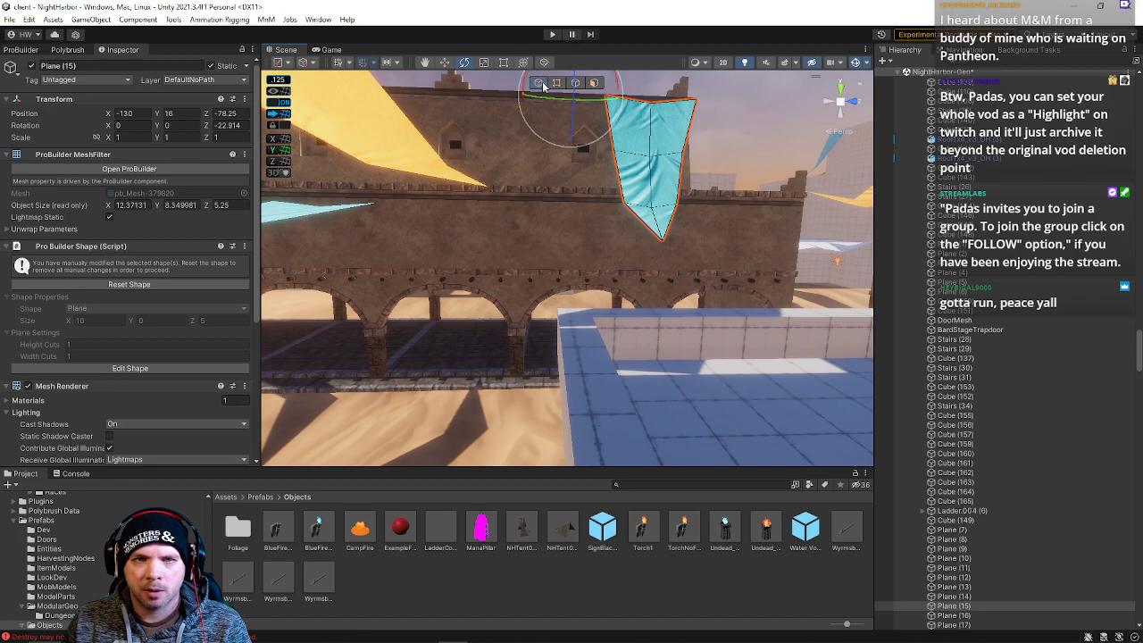
# Move the vertex at the larger blue awning's narrow tip to the corner of the white building's roof.
pyautogui.click(556, 84)
pyautogui.click(663, 241)
pyautogui.moveTo(660, 246)
pyautogui.mouseDown(button='right')
pyautogui.moveTo(664, 327)
pyautogui.moveTo(662, 251)
pyautogui.mouseUp(button='right')
pyautogui.press('w')
pyautogui.moveTo(733, 203); pyautogui.dragTo(544, 362)
pyautogui.moveTo(544, 361); pyautogui.dragTo(632, 257, button='right')
pyautogui.moveTo(632, 256); pyautogui.dragTo(579, 273)
# Reposition the larger blue awning's two middle vertex rows so the cloth sags over the street and tapers evenly toward its tip.
pyautogui.moveTo(694, 187); pyautogui.dragTo(559, 190, button='right')
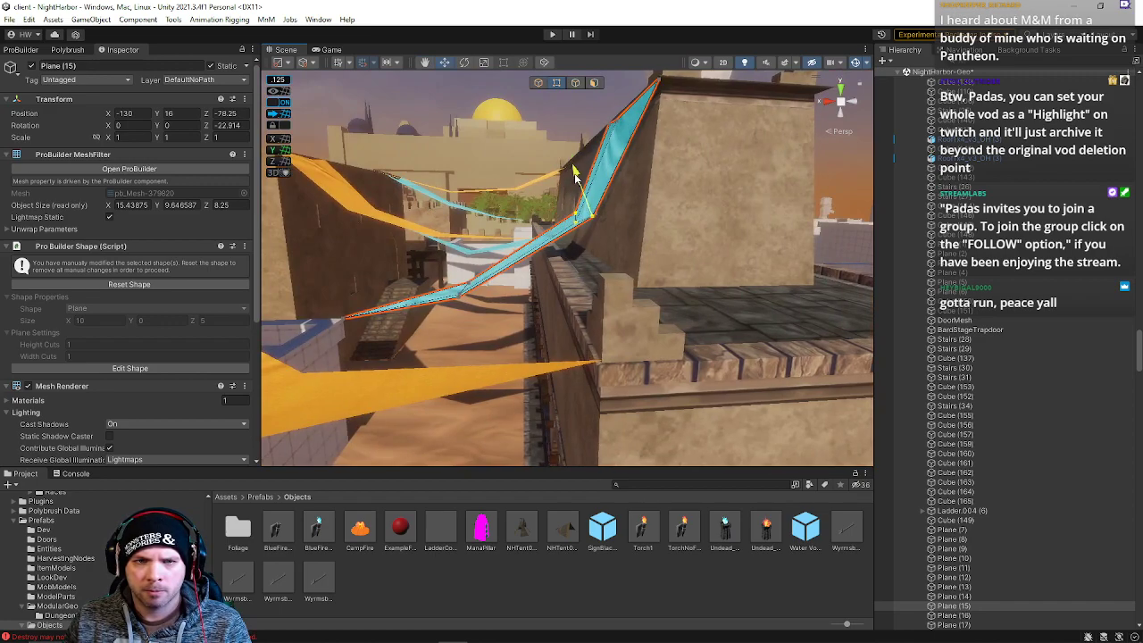
pyautogui.moveTo(553, 237); pyautogui.dragTo(519, 258)
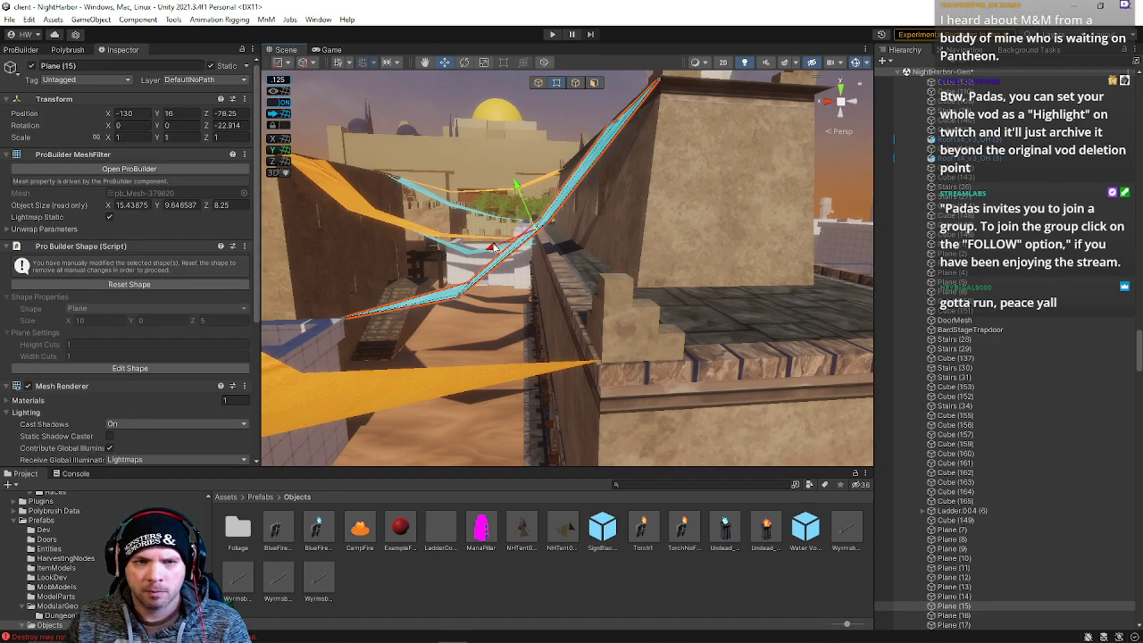
pyautogui.moveTo(462, 260); pyautogui.dragTo(521, 288, button='right')
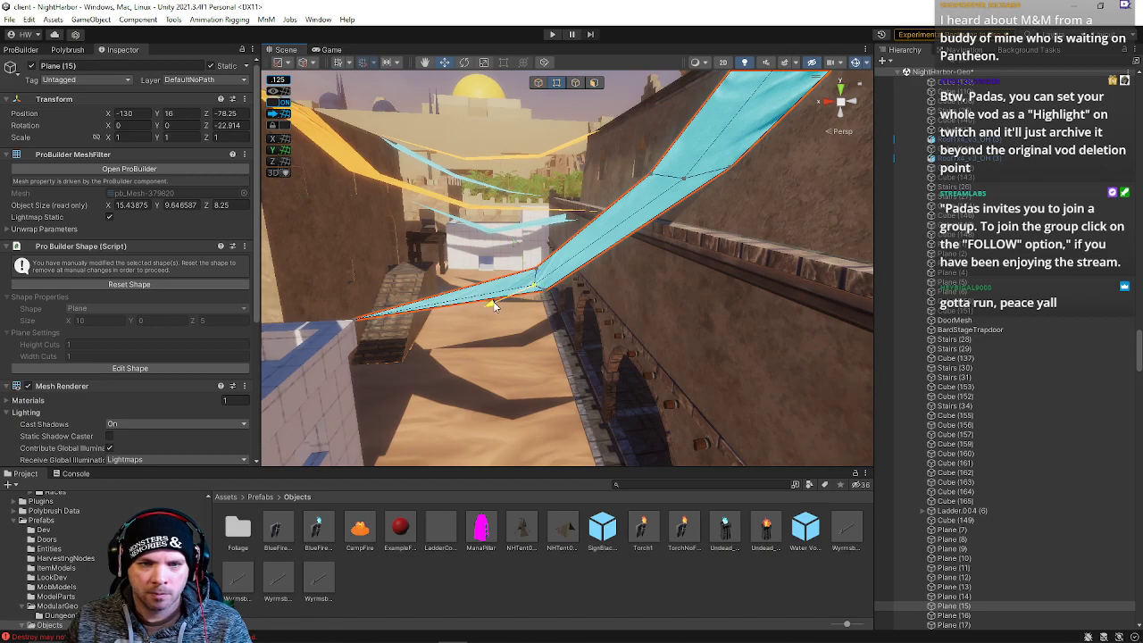
pyautogui.moveTo(516, 304); pyautogui.dragTo(504, 311)
pyautogui.moveTo(440, 304); pyautogui.dragTo(575, 176, button='right')
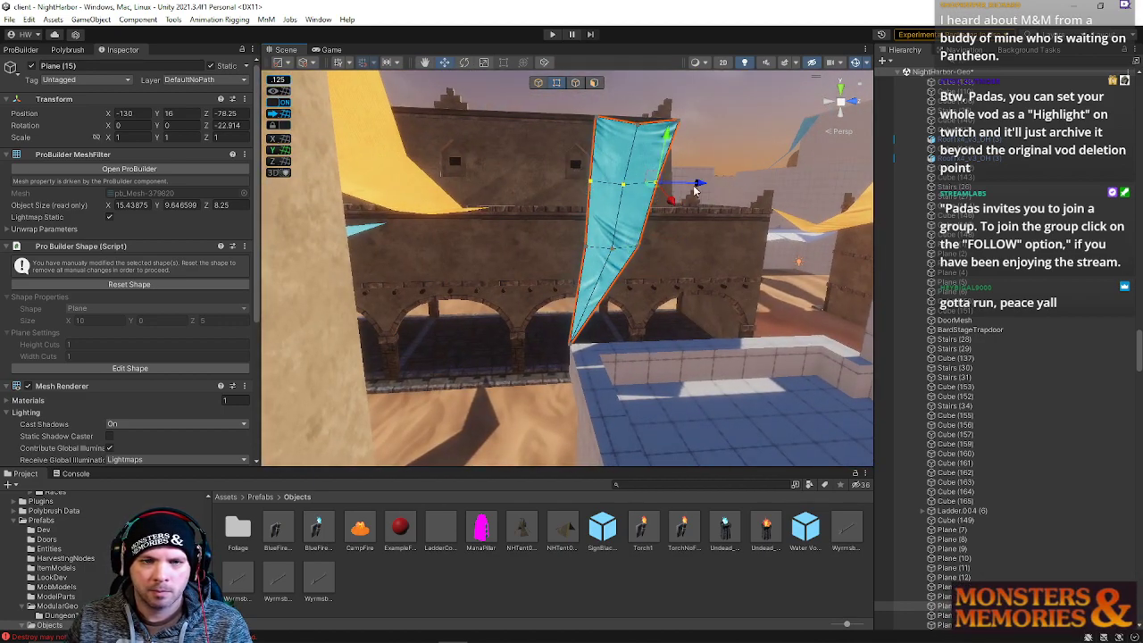
pyautogui.press('r')
pyautogui.moveTo(597, 288); pyautogui.dragTo(618, 260, button='right')
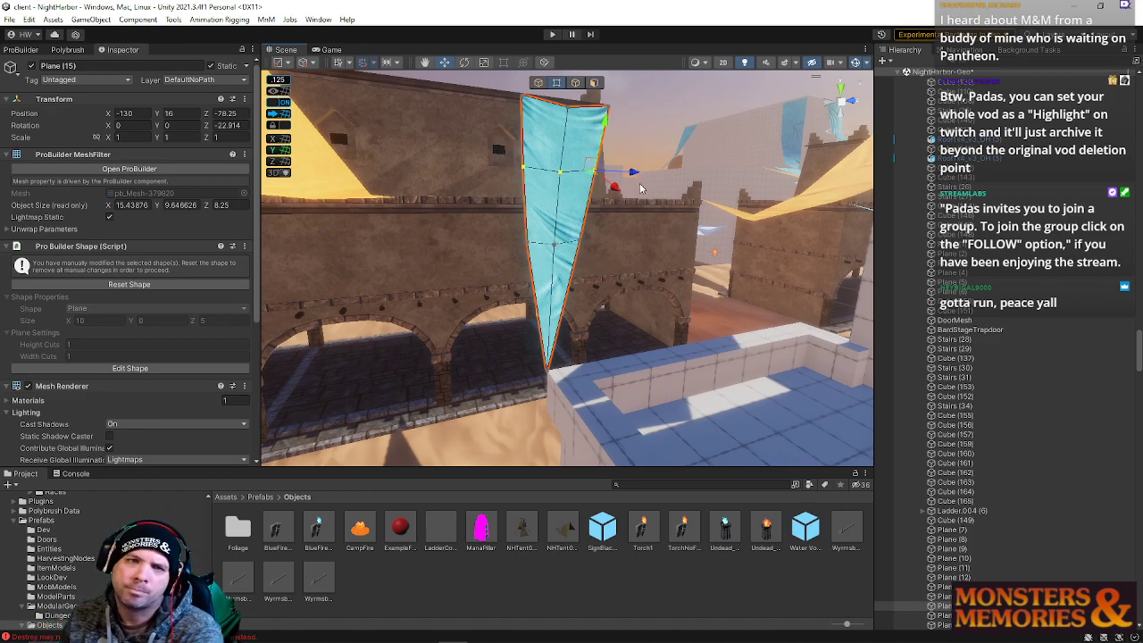
pyautogui.click(659, 133)
# Stretch the smaller blue awning along its X axis so its narrow tip reaches the brown building, and deselect it.
pyautogui.moveTo(658, 133); pyautogui.dragTo(268, 184, button='right')
pyautogui.moveTo(193, 191); pyautogui.dragTo(285, 128, button='right')
pyautogui.moveTo(565, 222); pyautogui.dragTo(593, 305, button='right')
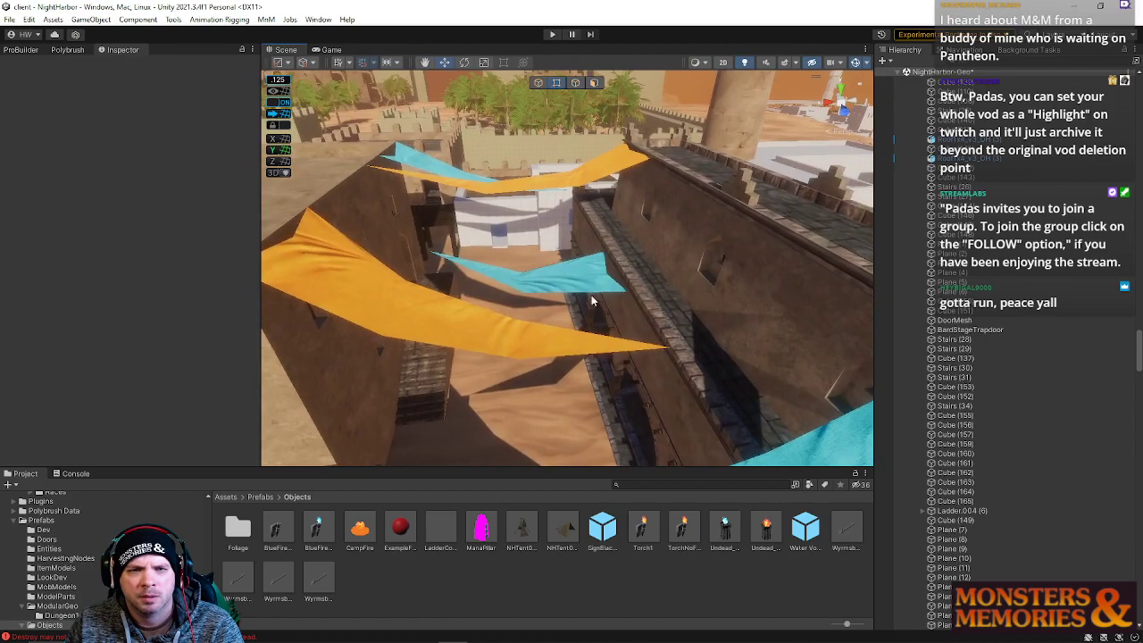
pyautogui.click(590, 288)
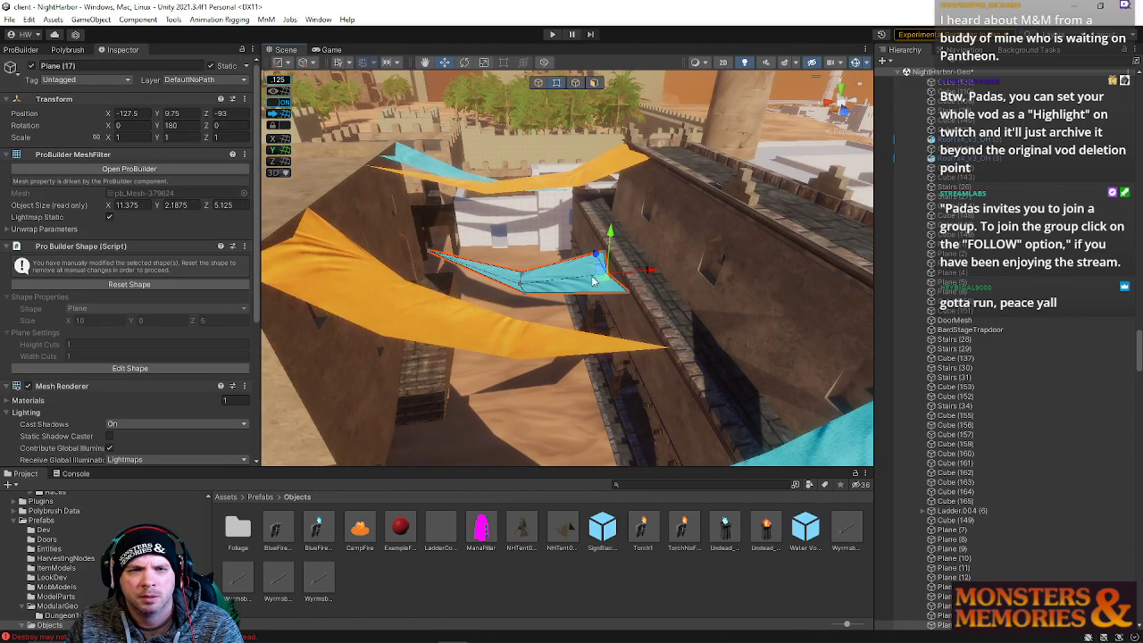
pyautogui.click(668, 273)
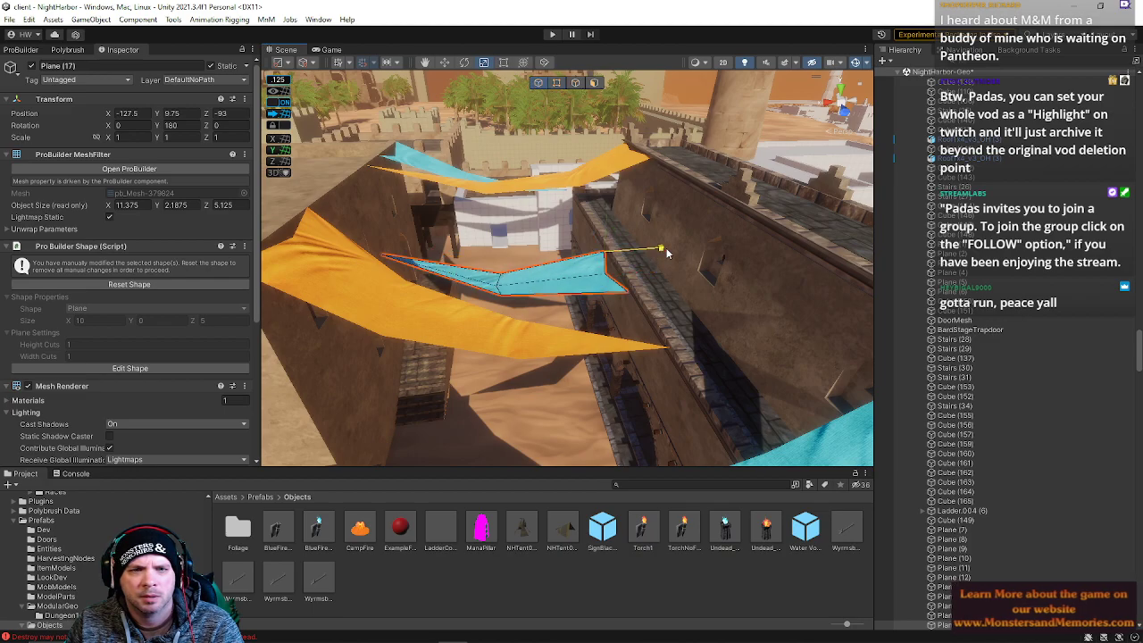
pyautogui.moveTo(585, 259); pyautogui.dragTo(564, 175, button='right')
pyautogui.click(533, 131)
# Select the orange awning near the end of the long brown building and reposition it at the building's upper edge.
pyautogui.moveTo(533, 130); pyautogui.dragTo(593, 282, button='right')
pyautogui.press('s')
pyautogui.press('w')
pyautogui.moveTo(213, 297); pyautogui.dragTo(476, 319, button='right')
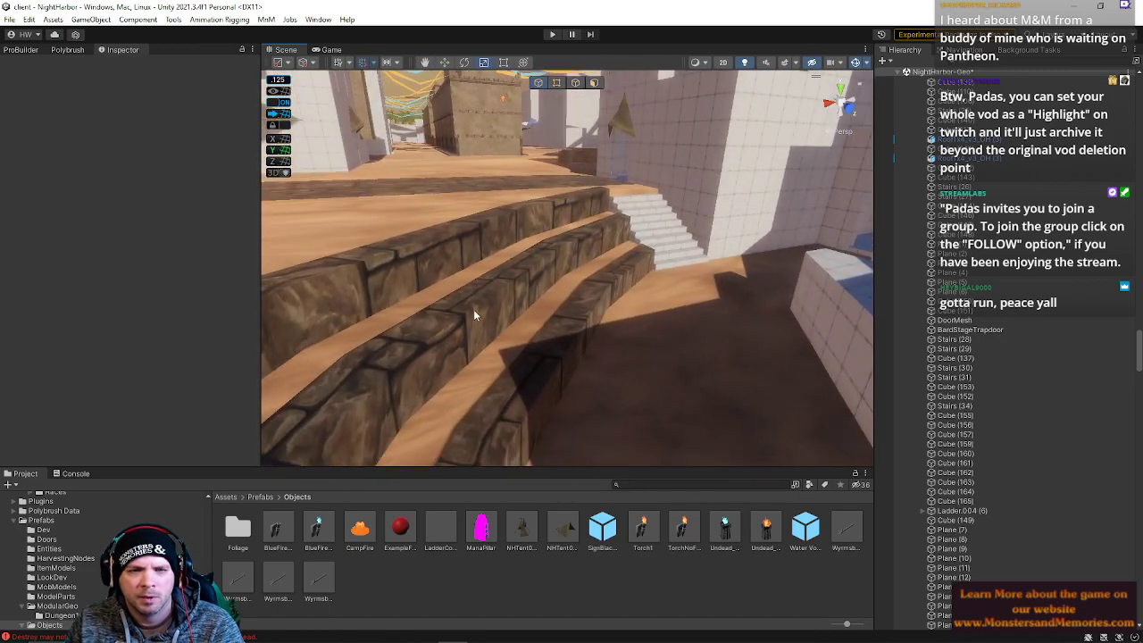
pyautogui.click(475, 252)
pyautogui.moveTo(602, 271); pyautogui.dragTo(487, 268, button='right')
pyautogui.click(583, 197)
pyautogui.click(487, 268)
pyautogui.moveTo(424, 217); pyautogui.dragTo(598, 228)
pyautogui.moveTo(583, 220); pyautogui.dragTo(573, 283, button='right')
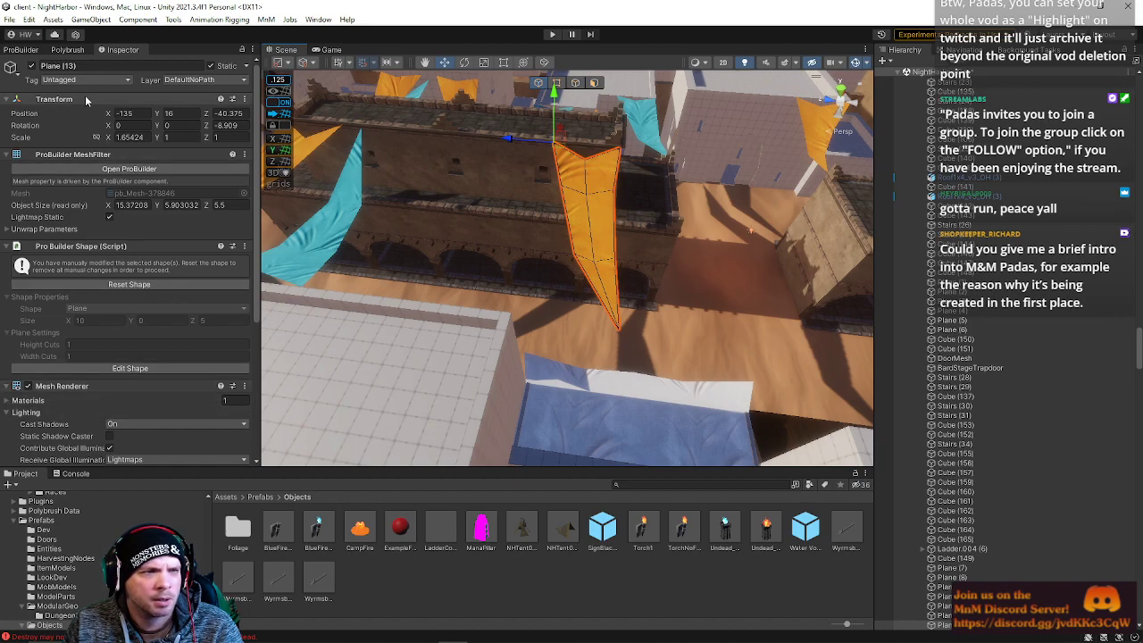
# Mirror the orange awning on the Z axis without duplicating it, and shift it along the wall toward the building's corner.
pyautogui.click(20, 49)
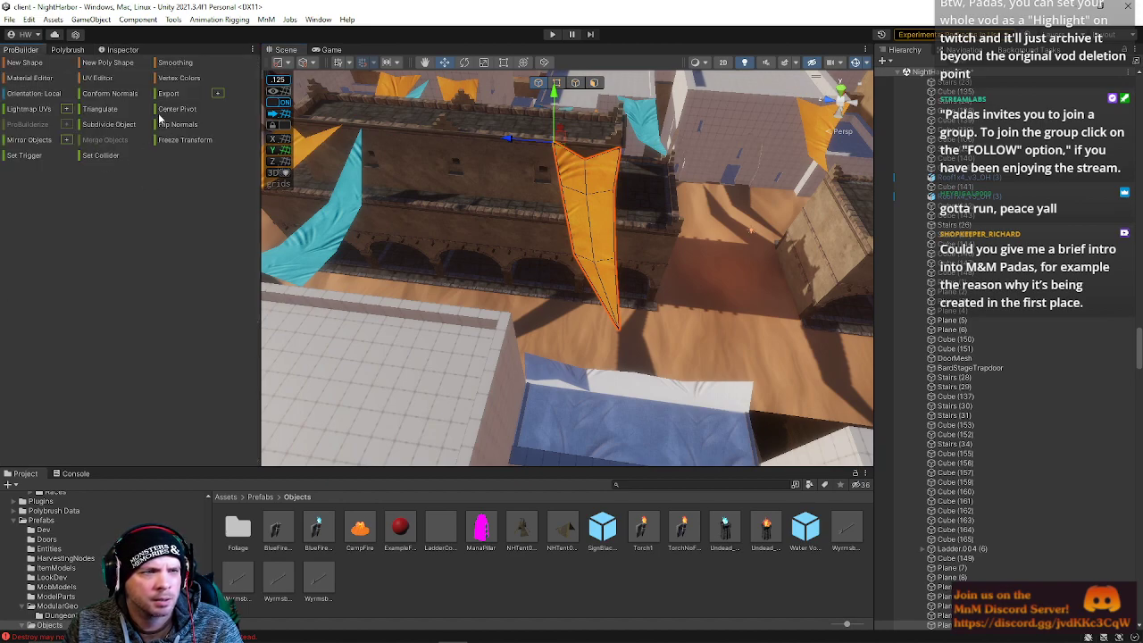
pyautogui.click(67, 140)
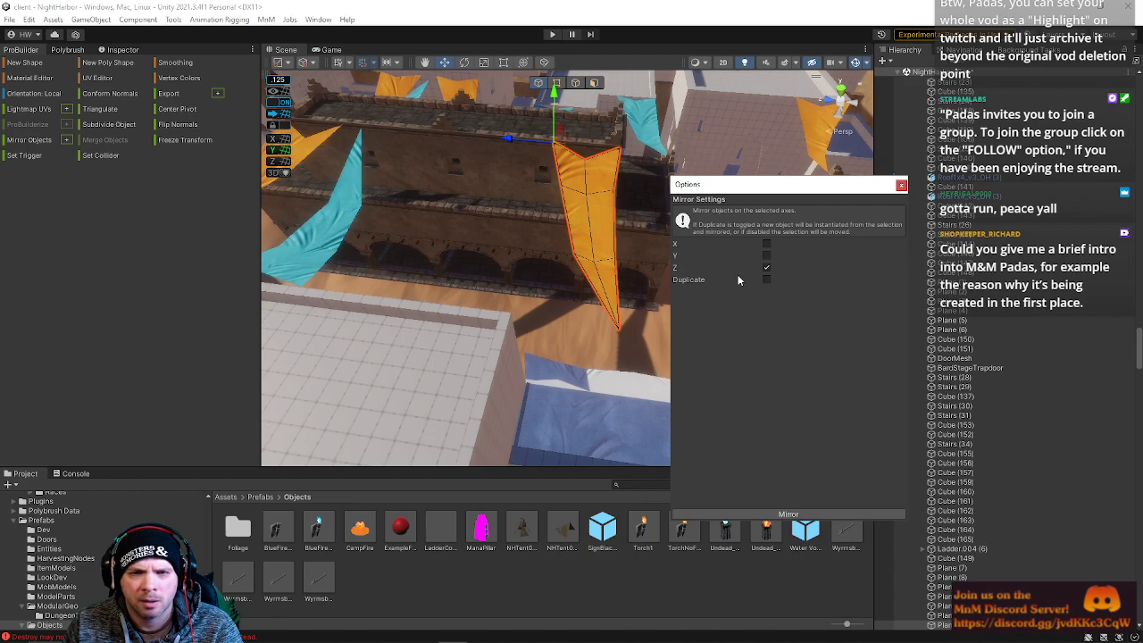
pyautogui.click(789, 515)
pyautogui.moveTo(515, 141); pyautogui.dragTo(589, 167)
pyautogui.click(903, 183)
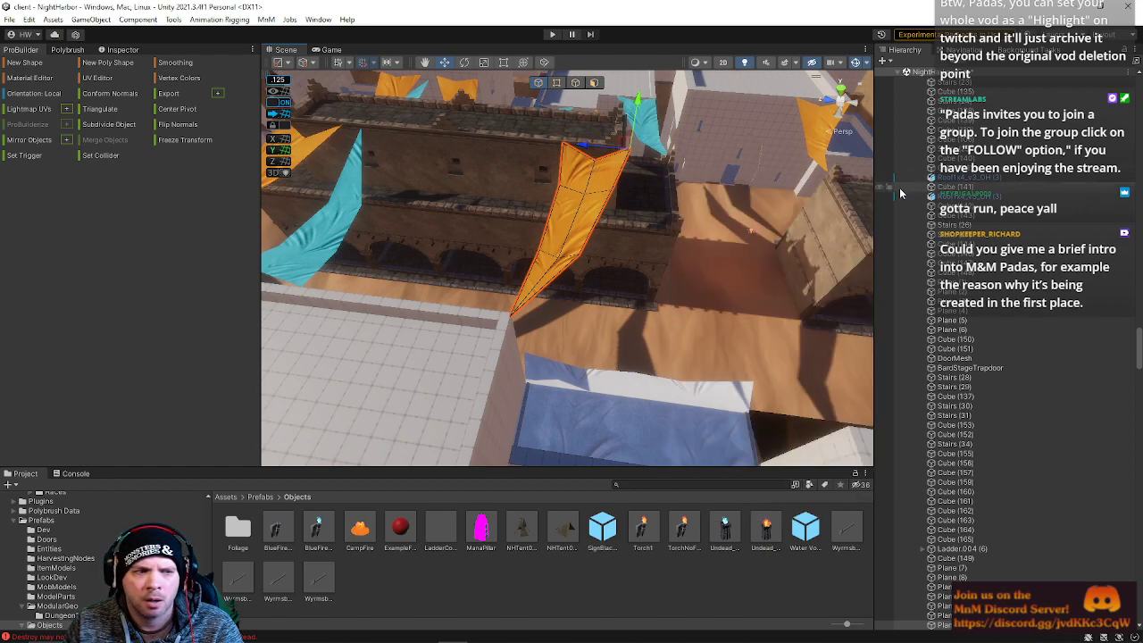
# Snap the orange awning's pivot corner to the ledge at the top of the brown building's wall.
pyautogui.moveTo(651, 219); pyautogui.dragTo(552, 145, button='right')
pyautogui.moveTo(552, 144); pyautogui.dragTo(543, 145)
pyautogui.moveTo(543, 145); pyautogui.dragTo(472, 152, button='right')
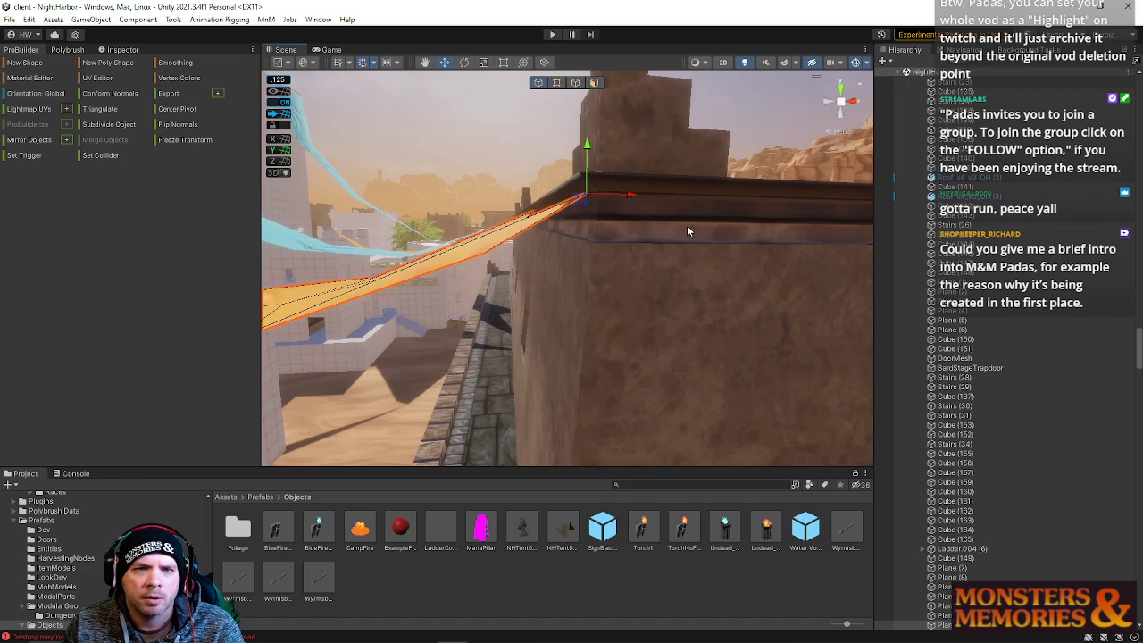
pyautogui.moveTo(585, 202); pyautogui.dragTo(607, 187)
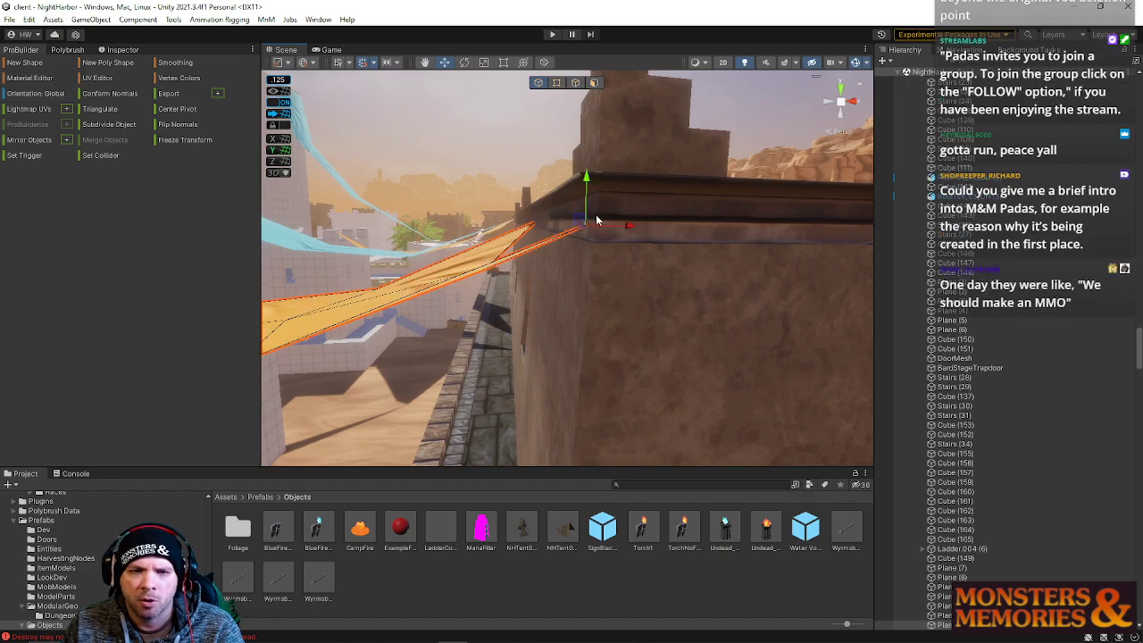
pyautogui.click(581, 220)
pyautogui.click(598, 195)
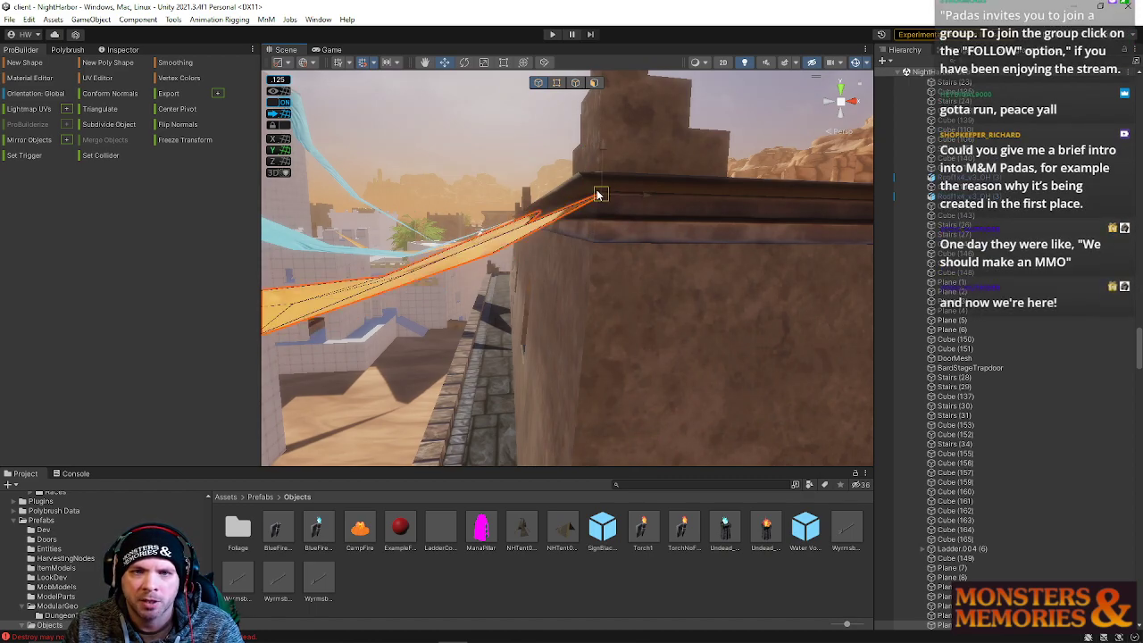
# Move the vertex at the orange awning's narrow tip to the white building's roof corner.
pyautogui.moveTo(558, 193); pyautogui.dragTo(427, 219, button='right')
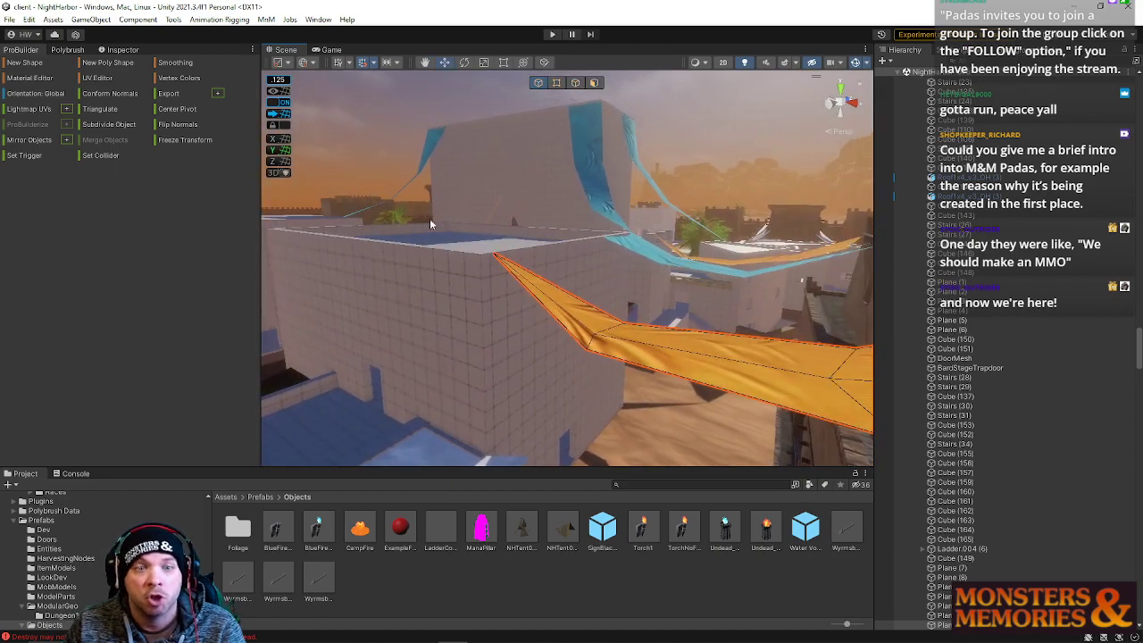
pyautogui.moveTo(489, 259); pyautogui.dragTo(483, 318, button='right')
pyautogui.click(557, 82)
pyautogui.moveTo(551, 273); pyautogui.dragTo(513, 304, button='right')
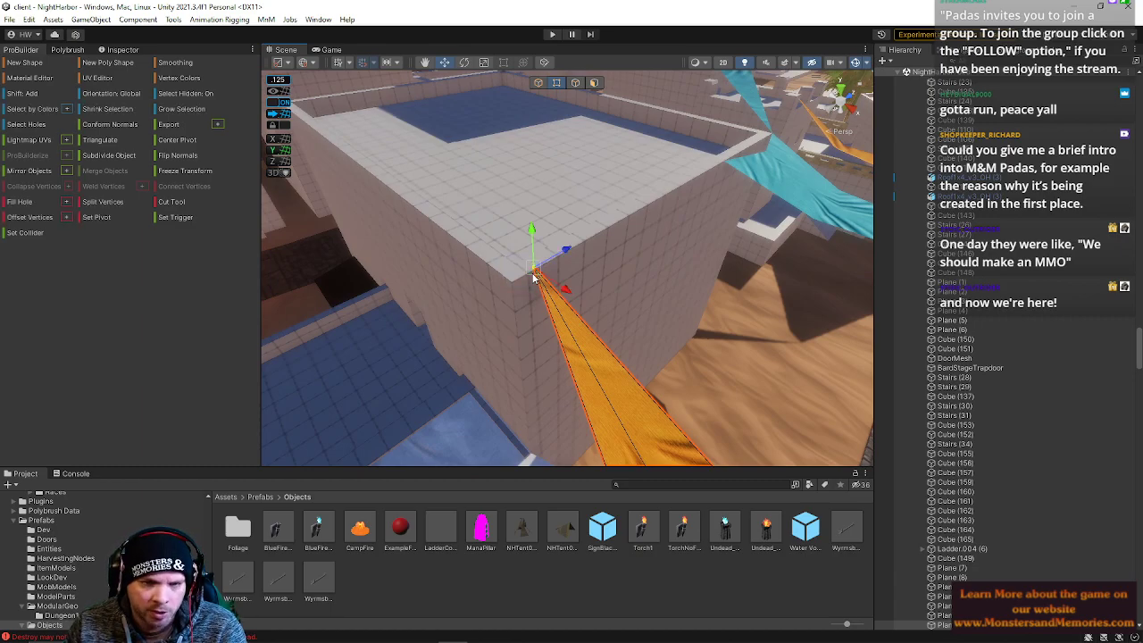
pyautogui.moveTo(528, 279); pyautogui.dragTo(512, 285)
# Shift the orange awning's two middle vertex rows so its sides taper straight from the wall to the tip.
pyautogui.moveTo(512, 284); pyautogui.dragTo(1027, 315, button='right')
pyautogui.click(576, 268)
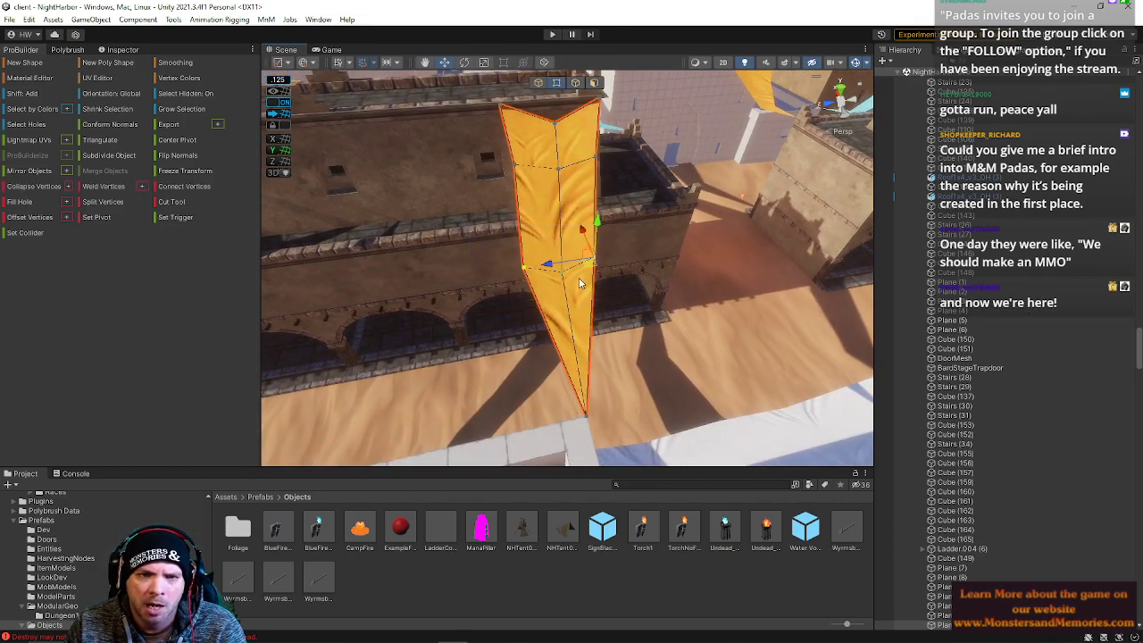
pyautogui.moveTo(551, 263); pyautogui.dragTo(563, 266)
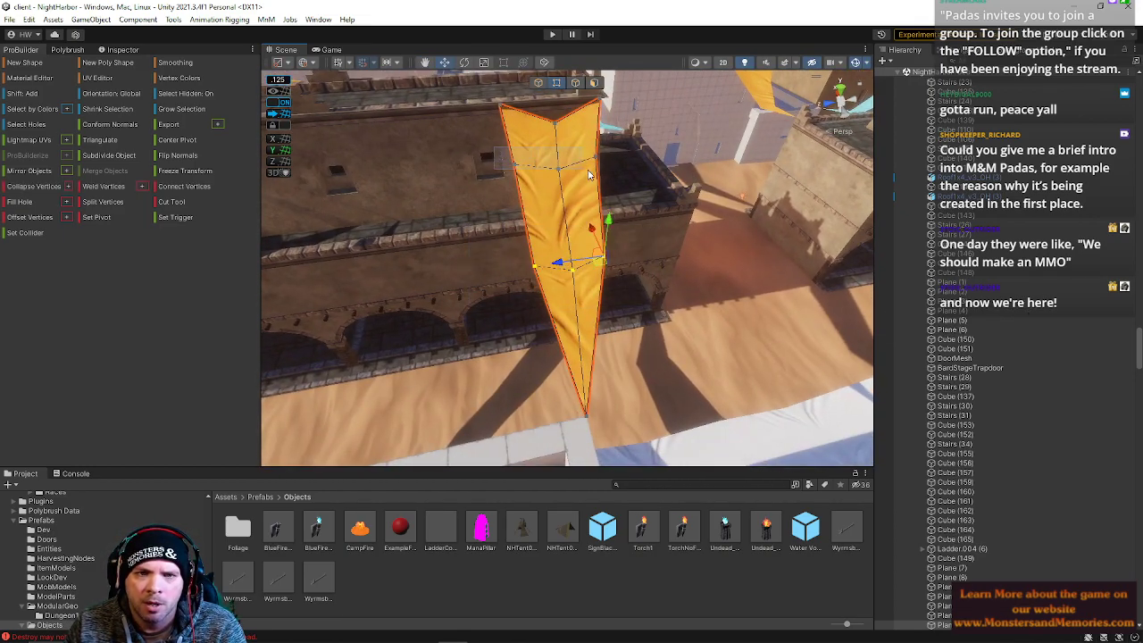
pyautogui.moveTo(549, 163); pyautogui.dragTo(552, 166)
pyautogui.click(561, 264)
pyautogui.moveTo(559, 266); pyautogui.dragTo(562, 265)
pyautogui.click(593, 165)
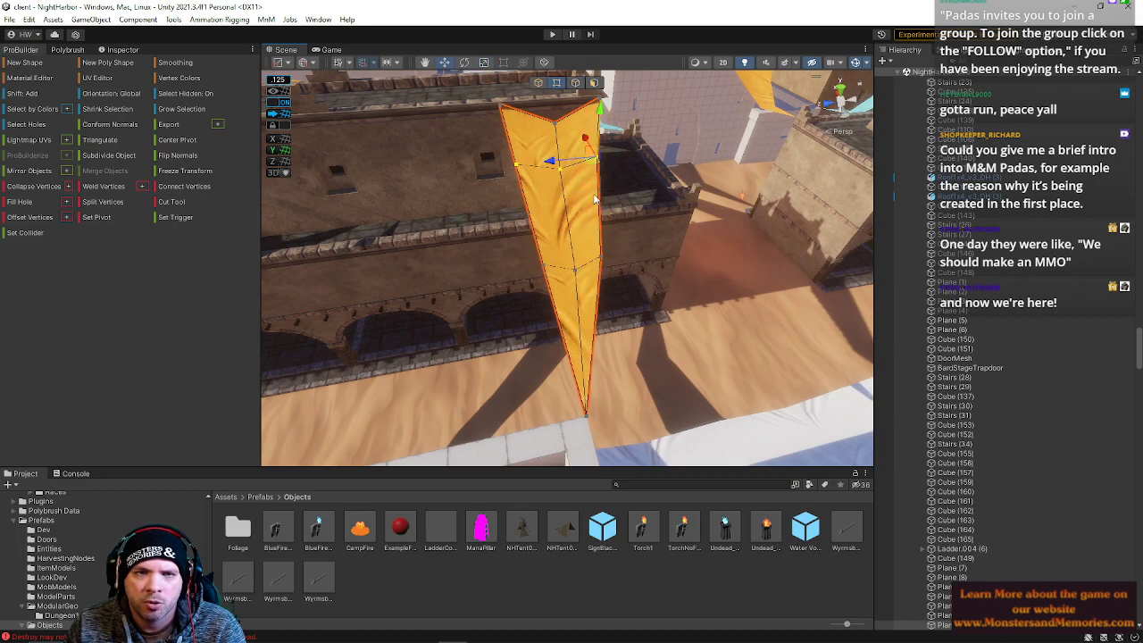
pyautogui.moveTo(582, 140); pyautogui.dragTo(587, 148)
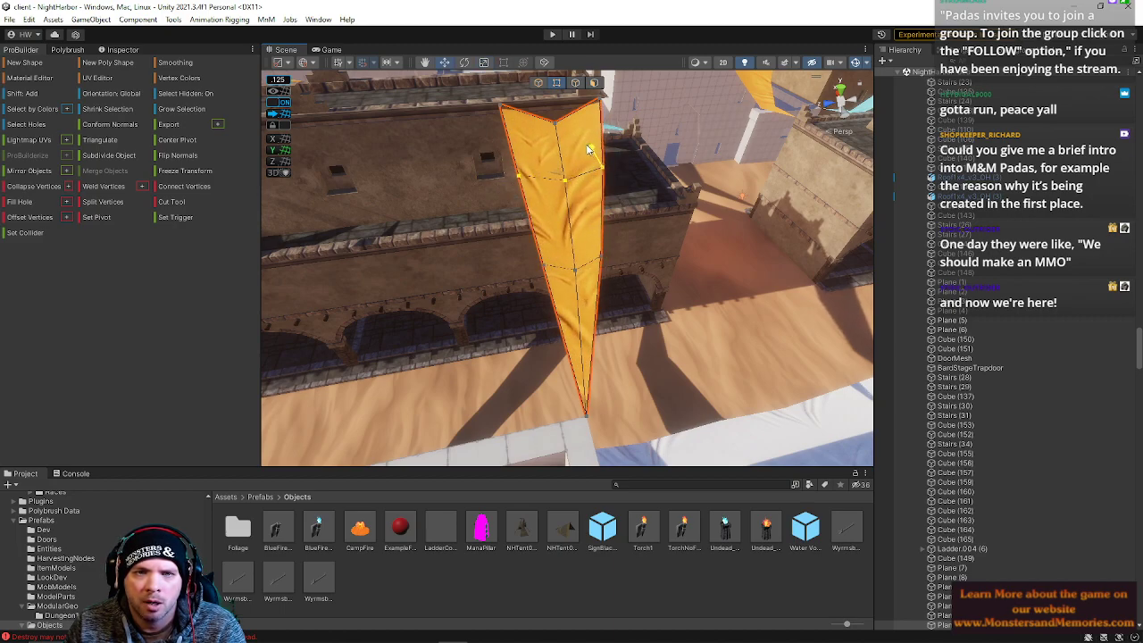
# Adjust the centre vertices of the orange awning's two middle rows so the cloth sags evenly across the street.
pyautogui.moveTo(481, 241); pyautogui.dragTo(622, 218, button='right')
pyautogui.press('a')
pyautogui.click(618, 217)
pyautogui.click(563, 212)
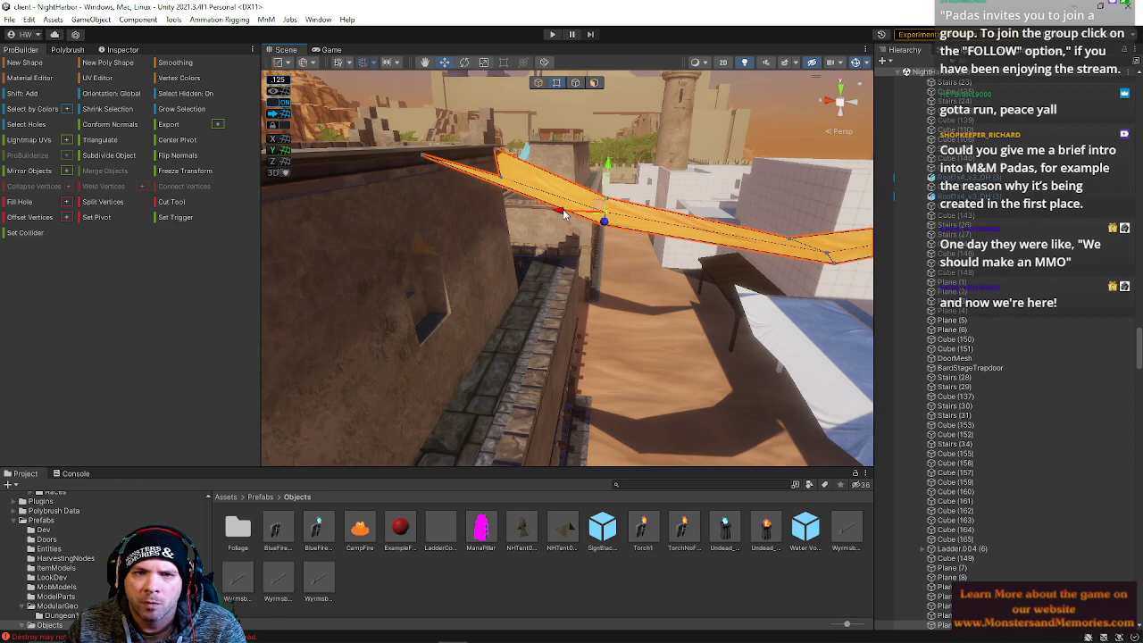
pyautogui.moveTo(605, 171); pyautogui.dragTo(608, 173)
pyautogui.moveTo(645, 183); pyautogui.dragTo(671, 186, button='right')
pyautogui.click(653, 254)
pyautogui.click(599, 252)
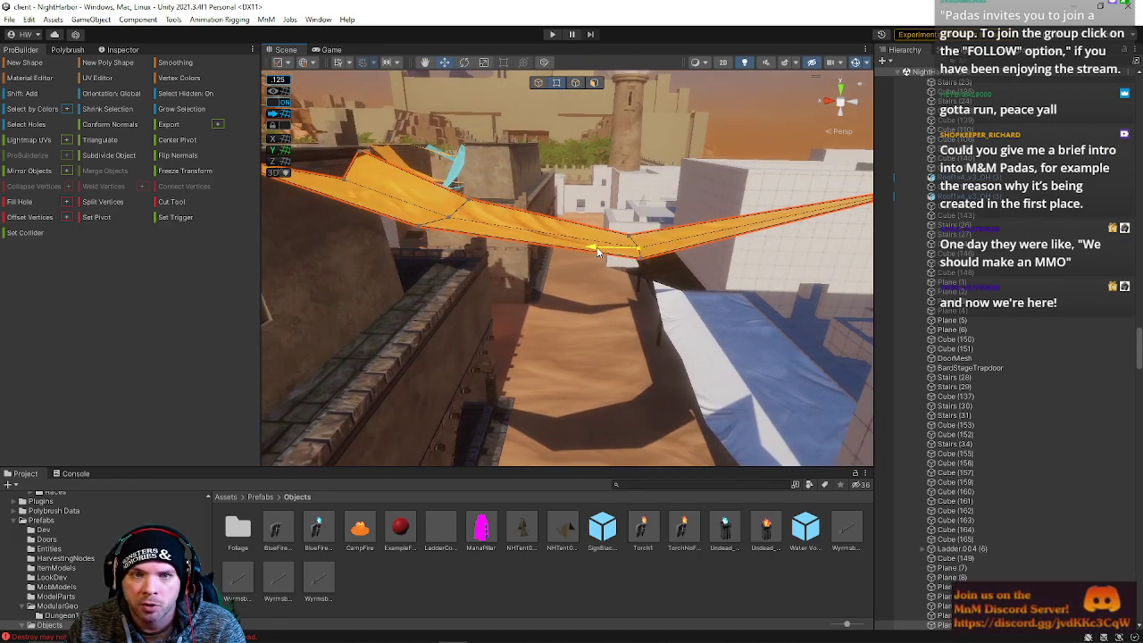
# Slide the tip vertex of the blue awning between the orange ones along the top of the brown wall on the Z axis.
pyautogui.moveTo(638, 206); pyautogui.dragTo(487, 240, button='right')
pyautogui.click(487, 239)
pyautogui.press('f')
pyautogui.click(493, 132)
pyautogui.moveTo(452, 133); pyautogui.dragTo(522, 132)
# Shift the blue awning's two middle vertex rows sideways to follow its moved tip.
pyautogui.click(491, 248)
pyautogui.moveTo(502, 253); pyautogui.dragTo(537, 266)
pyautogui.click(517, 349)
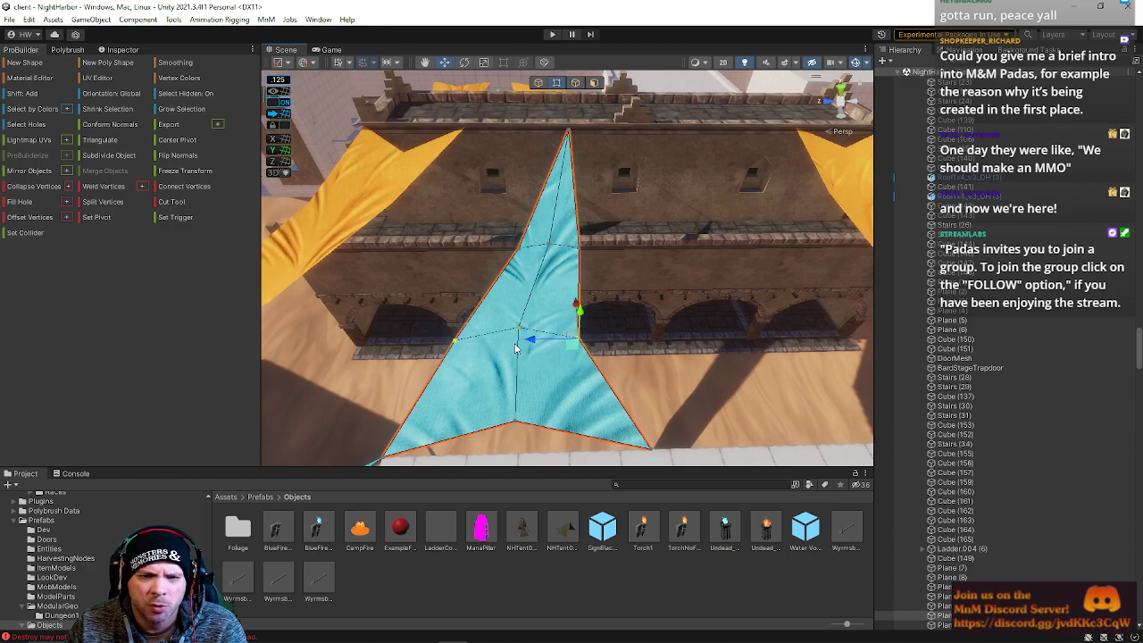
pyautogui.moveTo(536, 347); pyautogui.dragTo(570, 286)
# Slightly lower the centre vertices of the blue awning's two middle rows.
pyautogui.click(560, 256)
pyautogui.moveTo(565, 241); pyautogui.dragTo(564, 252)
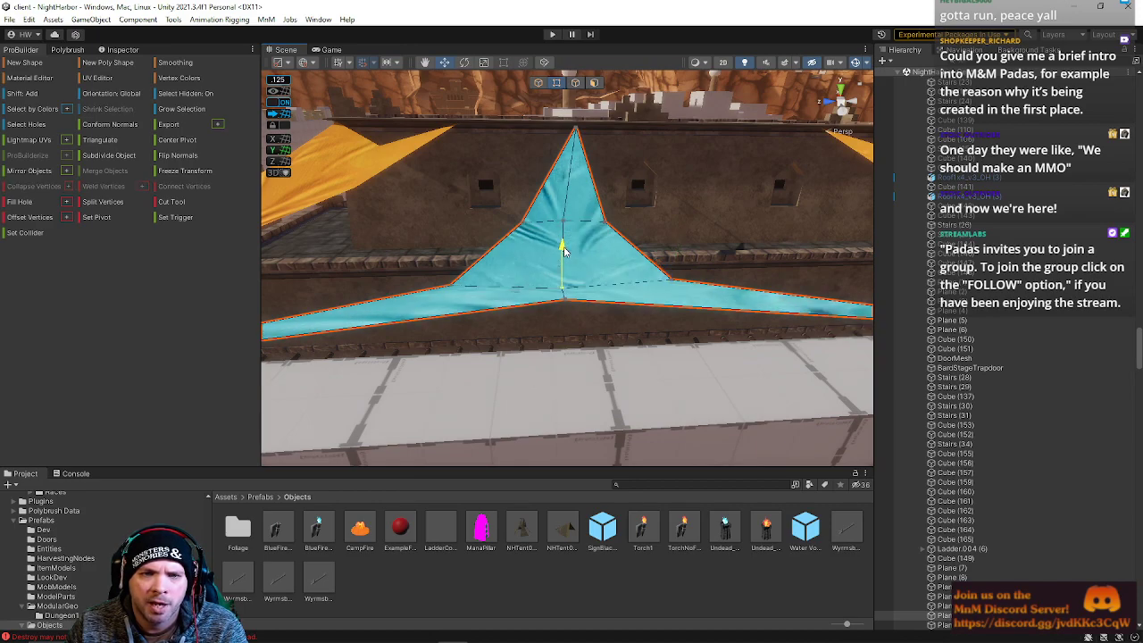
pyautogui.moveTo(565, 183); pyautogui.dragTo(566, 190)
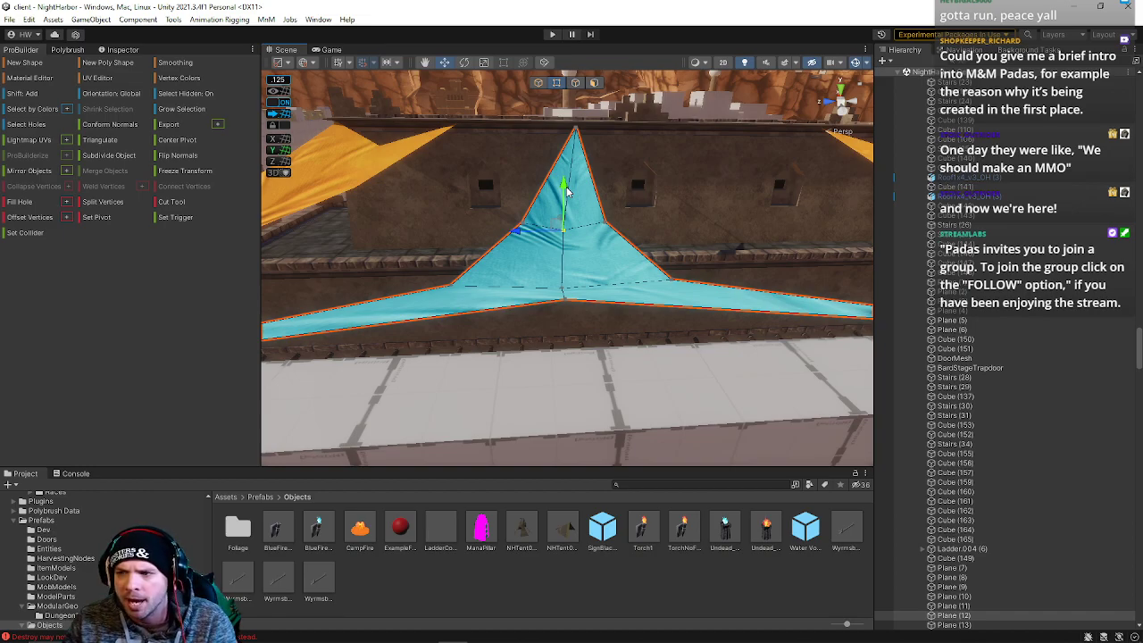
pyautogui.keyDown('alt'); pyautogui.moveTo(566, 189); pyautogui.dragTo(580, 199); pyautogui.keyUp('alt')
pyautogui.moveTo(580, 199); pyautogui.dragTo(518, 237, button='right')
# Fine-tune both middle vertex rows of the blue awning along the Z axis for an even taper, and return to object selection.
pyautogui.moveTo(467, 205); pyautogui.dragTo(625, 274)
pyautogui.moveTo(563, 239); pyautogui.dragTo(570, 241)
pyautogui.moveTo(453, 311); pyautogui.dragTo(719, 385)
pyautogui.click(572, 336)
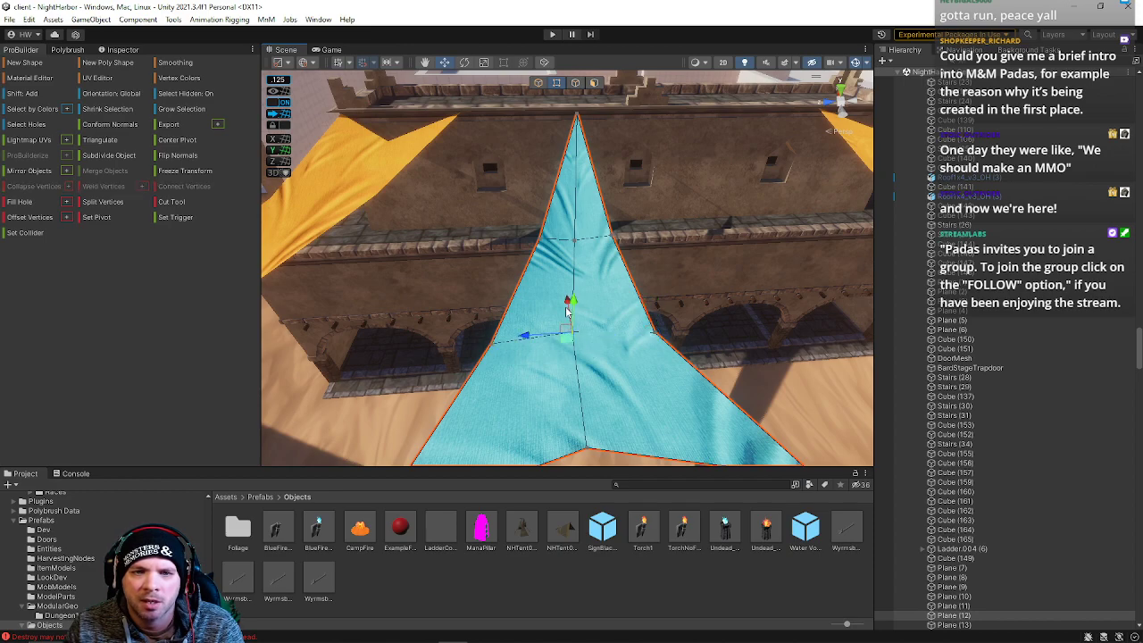
pyautogui.moveTo(458, 333); pyautogui.dragTo(703, 377)
pyautogui.moveTo(477, 307); pyautogui.dragTo(689, 359)
pyautogui.moveTo(693, 358); pyautogui.dragTo(678, 356, button='right')
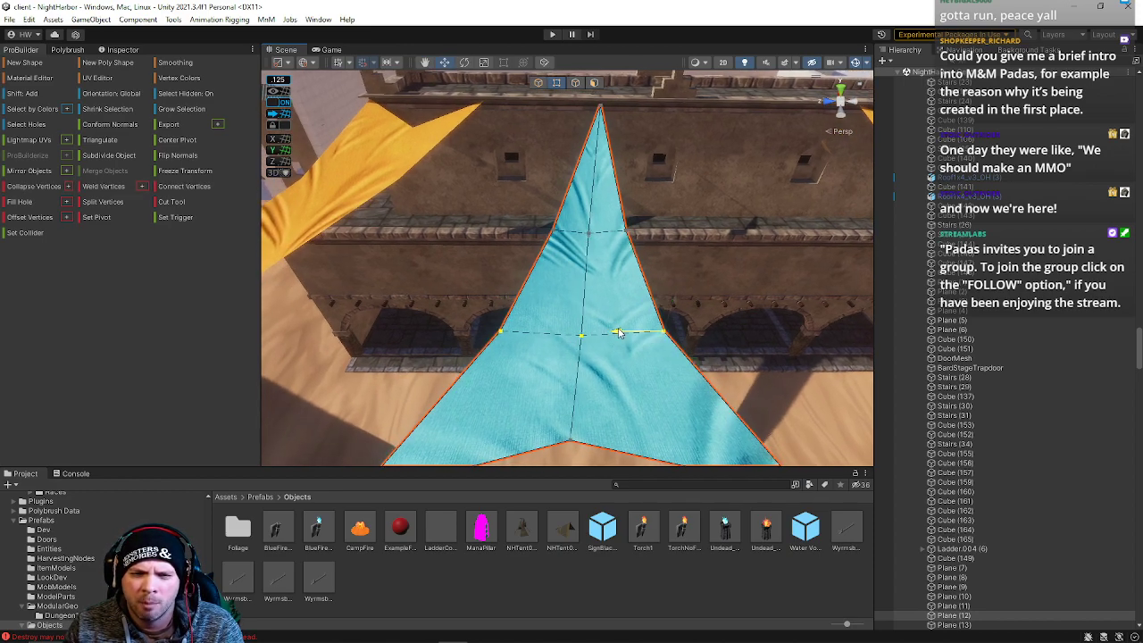
pyautogui.moveTo(593, 354); pyautogui.dragTo(589, 304, button='right')
pyautogui.click(539, 83)
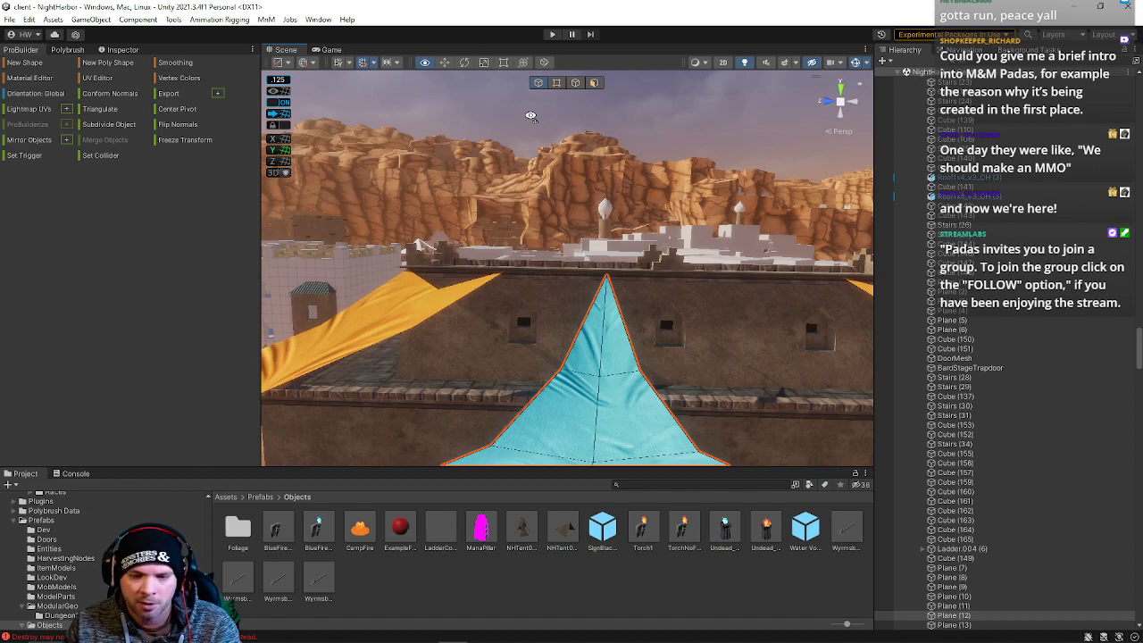
# Duplicate the blue awning and slide the copy along the white building's roof edge toward the orange corner awning.
pyautogui.moveTo(530, 116); pyautogui.dragTo(557, 145, button='right')
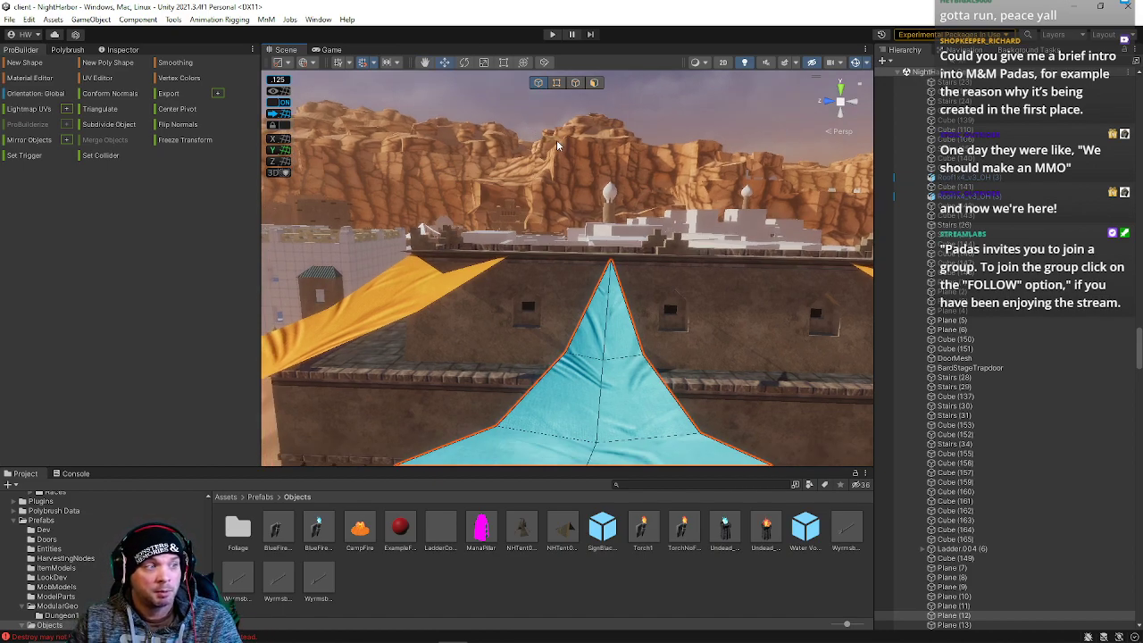
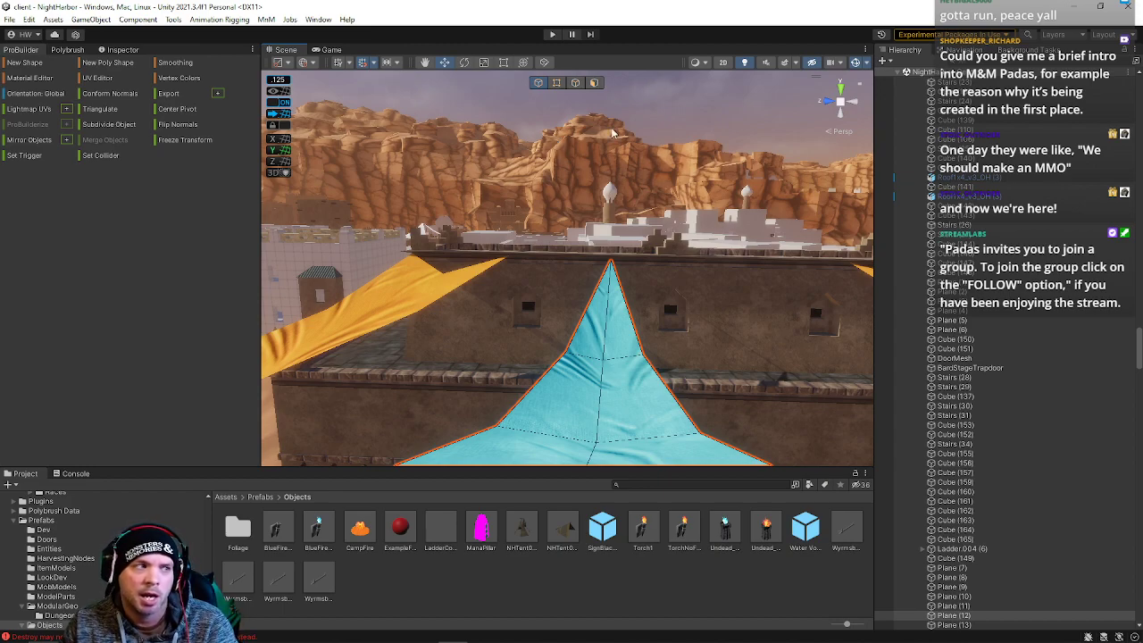
pyautogui.moveTo(722, 264); pyautogui.dragTo(727, 432, button='right')
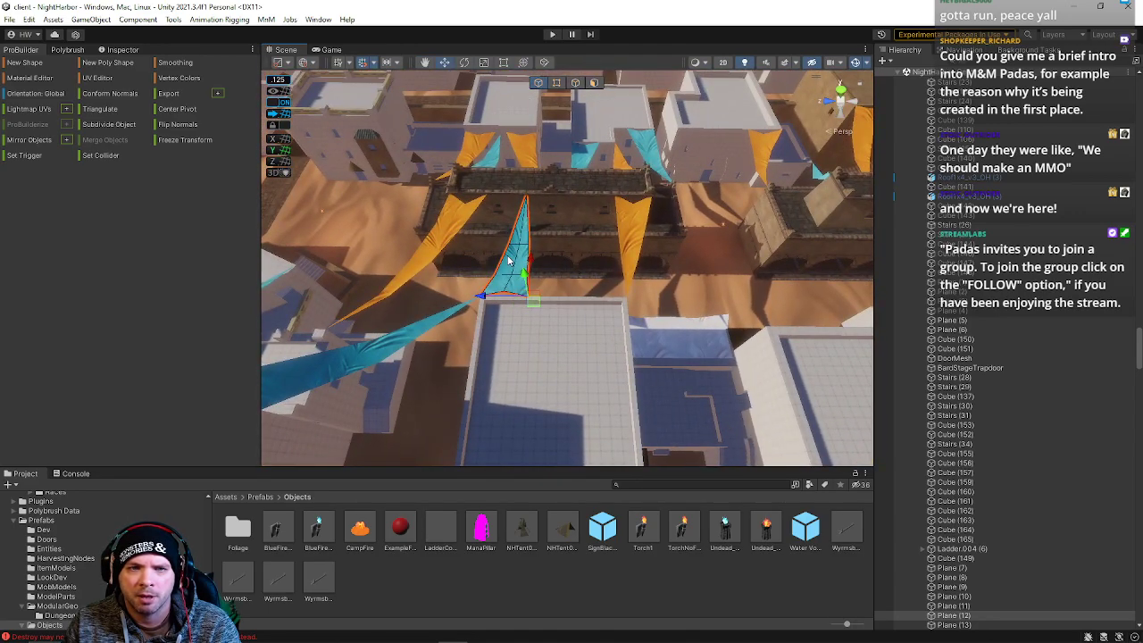
pyautogui.moveTo(513, 264); pyautogui.dragTo(541, 194, button='right')
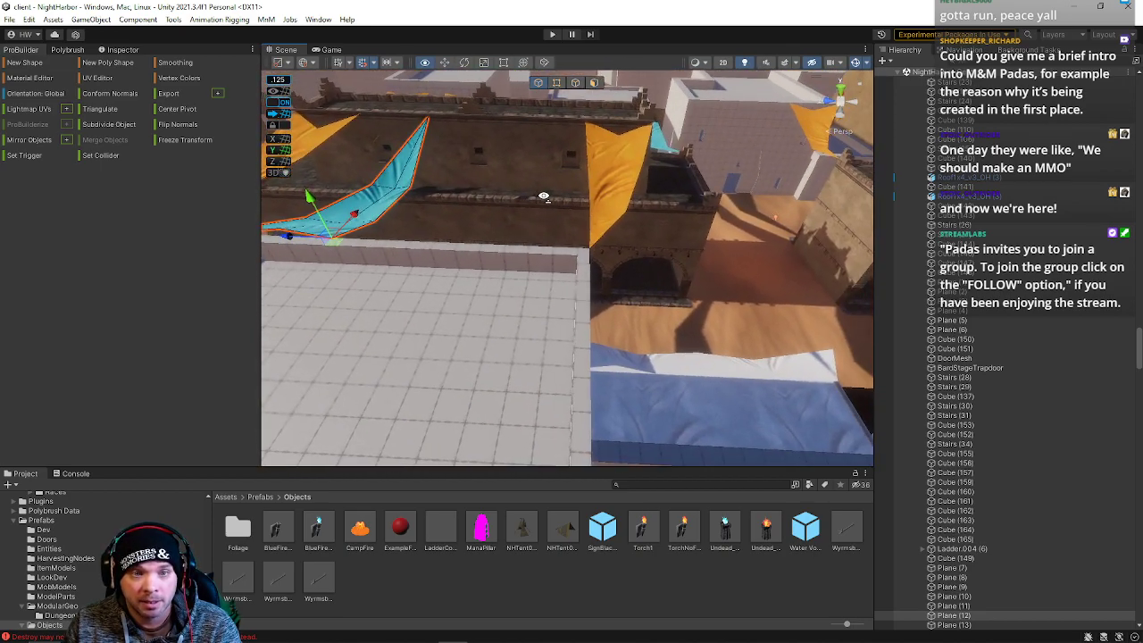
pyautogui.click(599, 161)
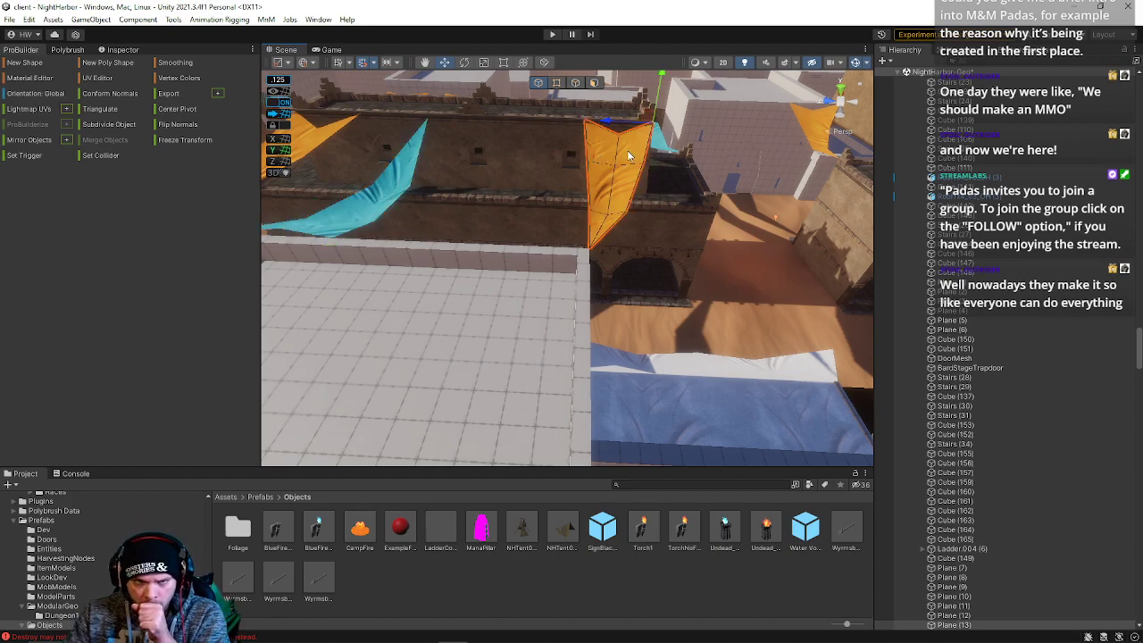
pyautogui.click(386, 205)
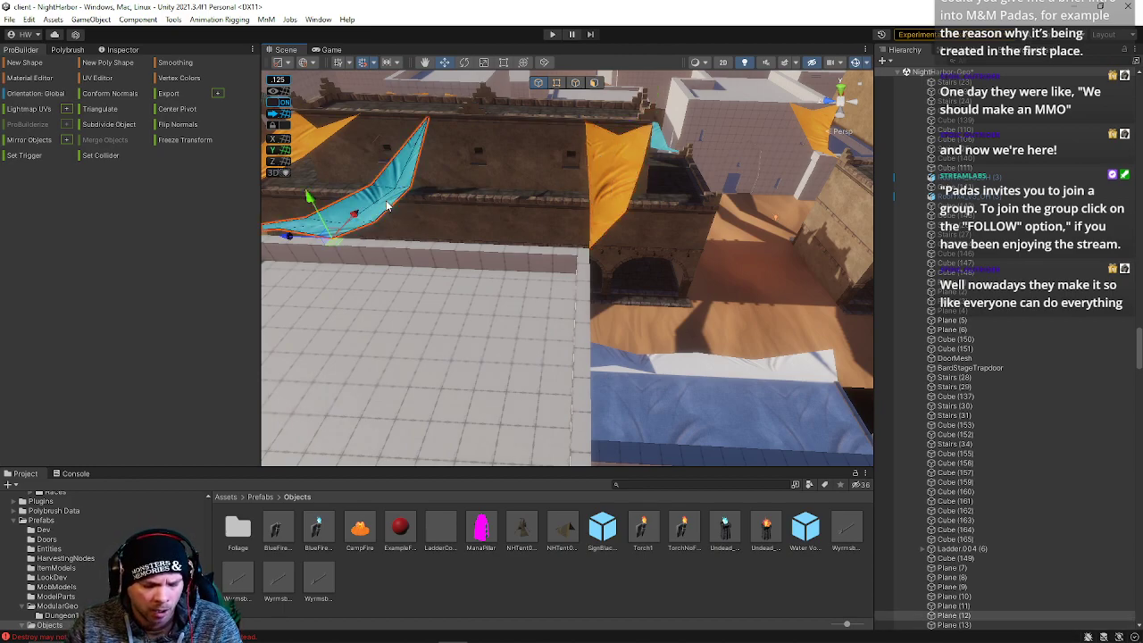
pyautogui.moveTo(292, 234); pyautogui.dragTo(440, 275)
pyautogui.hotkey('ctrl', 'z')
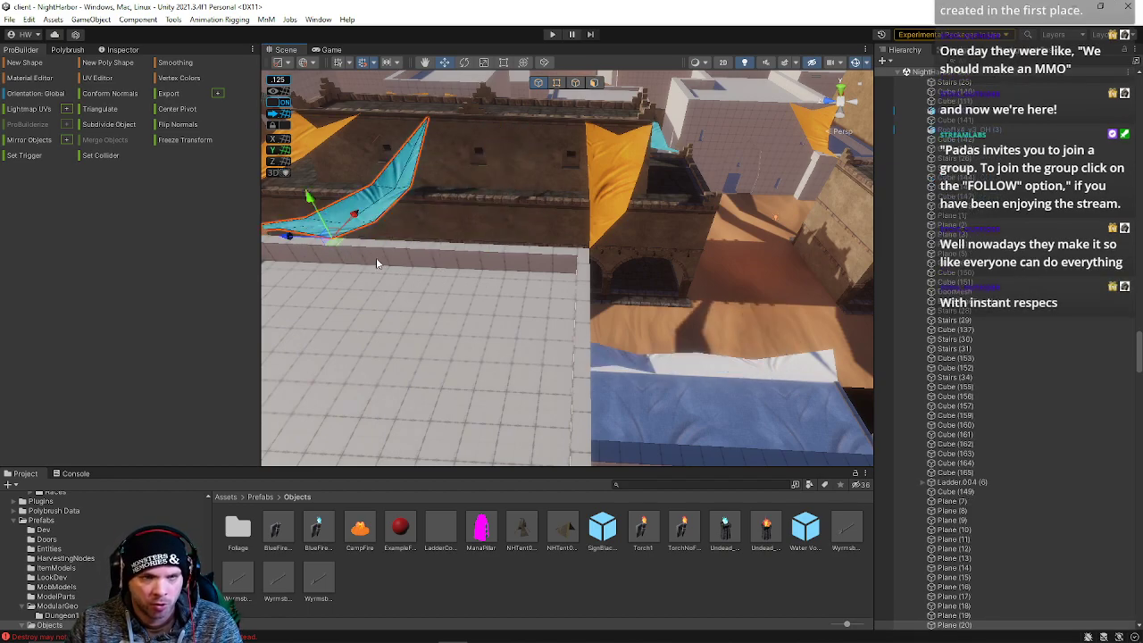
pyautogui.moveTo(286, 235); pyautogui.dragTo(510, 282)
pyautogui.moveTo(513, 272); pyautogui.dragTo(525, 230, button='right')
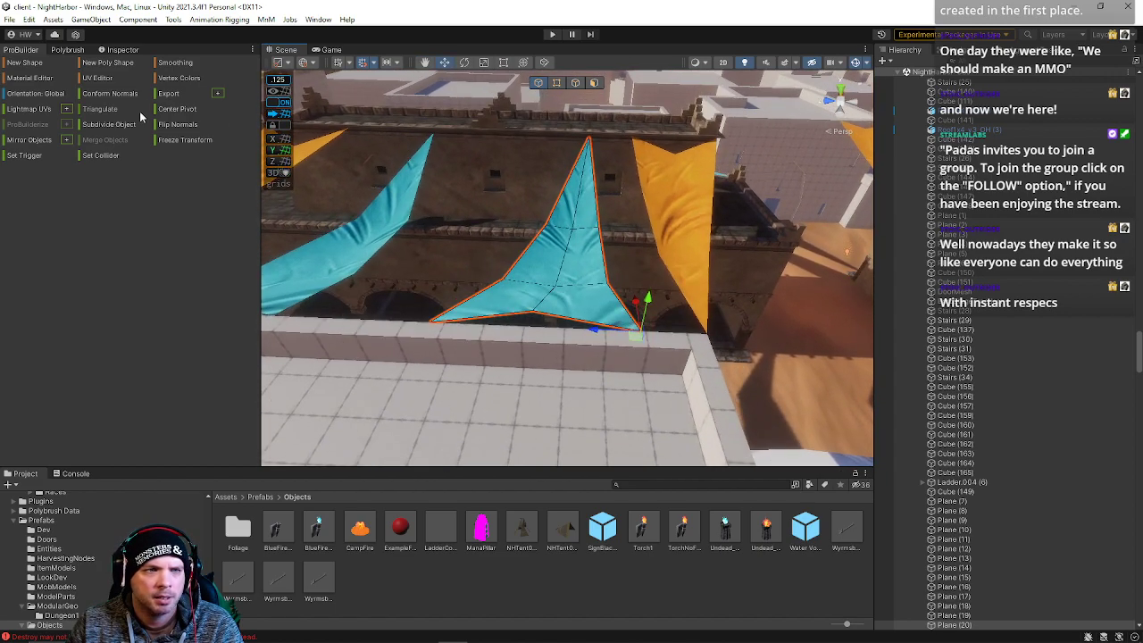
# Mirror the copied blue awning on the Z axis without duplicating it, and slide it back between the other awnings.
pyautogui.click(66, 140)
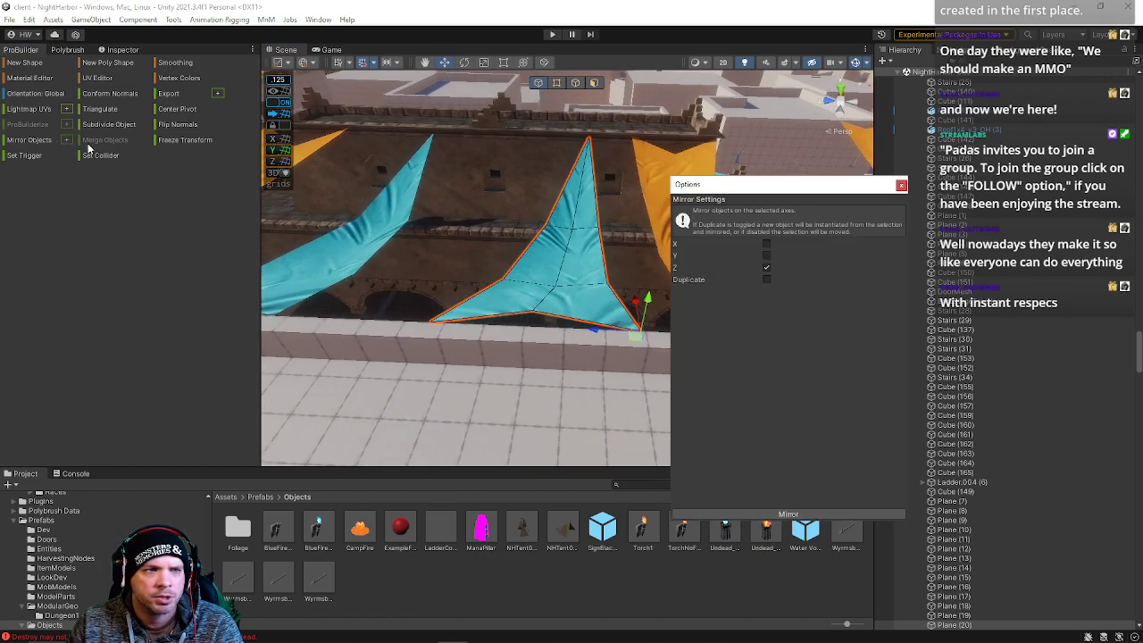
pyautogui.click(753, 517)
pyautogui.click(901, 186)
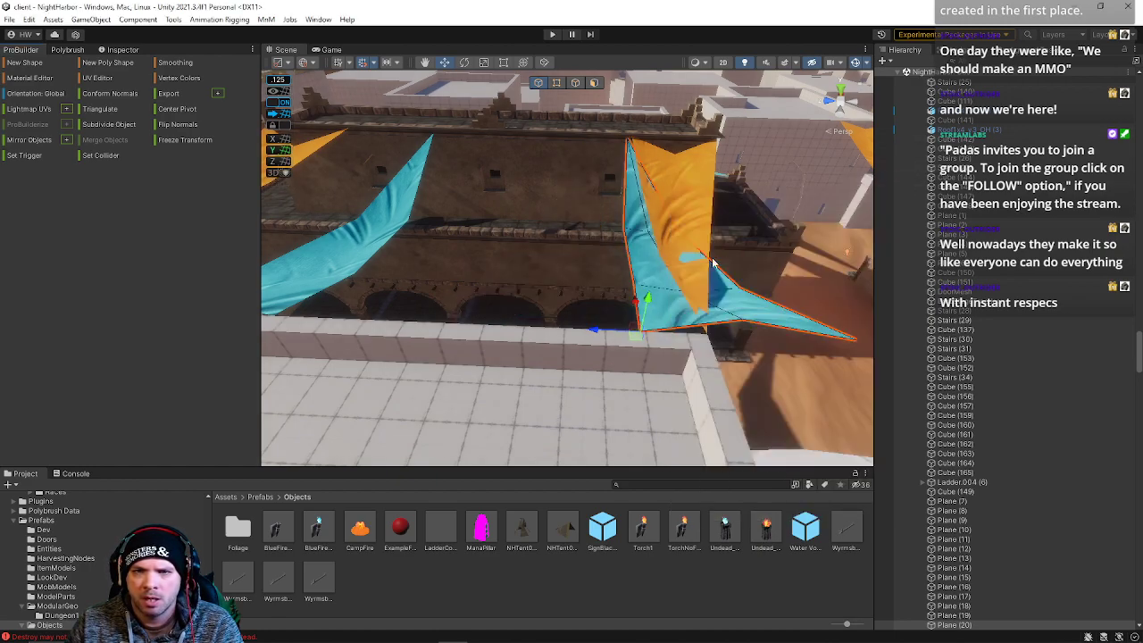
pyautogui.moveTo(596, 334); pyautogui.dragTo(404, 317)
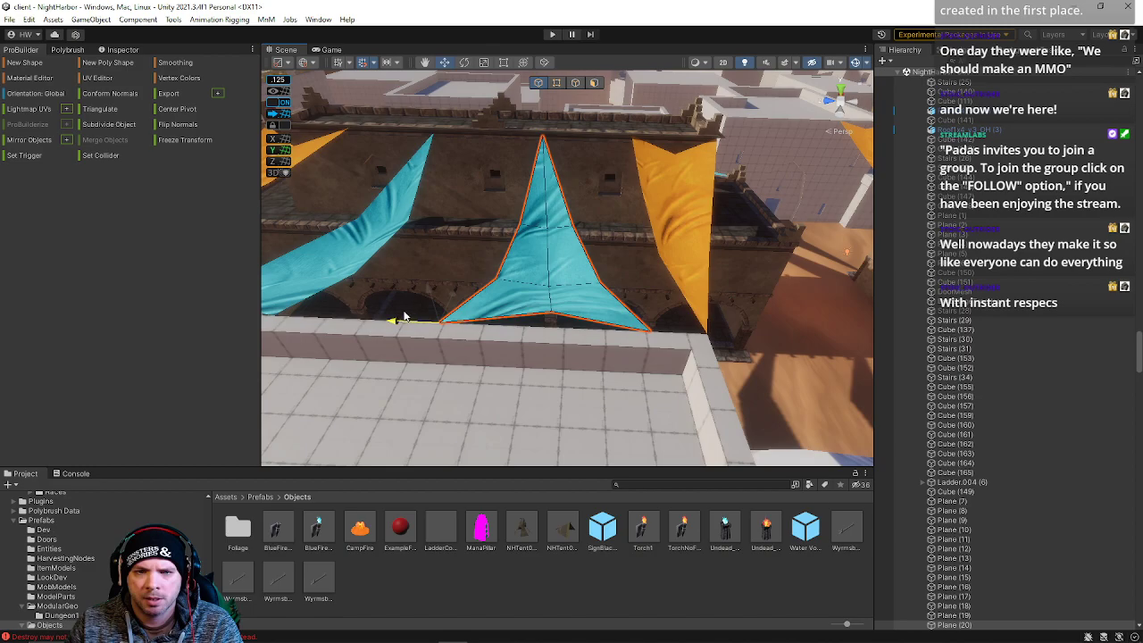
# Lower a centre vertex of the mirrored blue awning to deepen its sag.
pyautogui.moveTo(533, 254)
pyautogui.mouseDown(button='right')
pyautogui.moveTo(525, 156)
pyautogui.moveTo(491, 134)
pyautogui.moveTo(458, 153)
pyautogui.moveTo(459, 202)
pyautogui.moveTo(529, 236)
pyautogui.mouseUp(button='right')
pyautogui.press('w')
pyautogui.press('s')
pyautogui.click(560, 85)
pyautogui.click(534, 257)
pyautogui.moveTo(536, 218); pyautogui.dragTo(536, 250)
# Shift the mirrored blue awning's vertex row nearest the tip slightly along the Z axis.
pyautogui.moveTo(542, 248); pyautogui.dragTo(521, 204, button='right')
pyautogui.press('d')
pyautogui.press('s')
pyautogui.press('w')
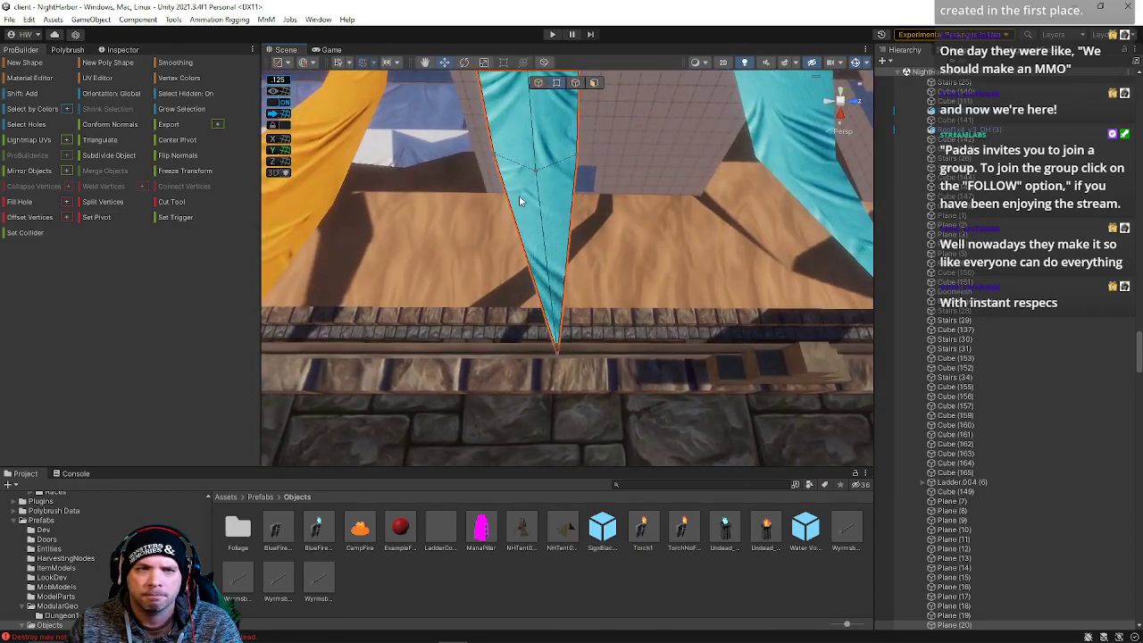
pyautogui.moveTo(613, 208); pyautogui.dragTo(613, 208)
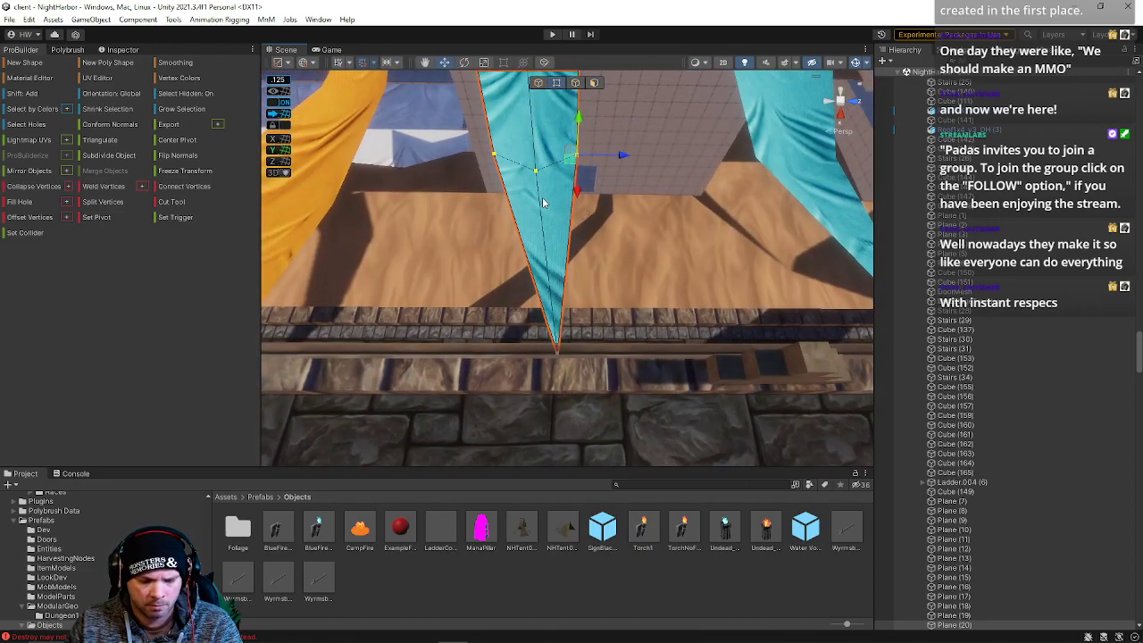
pyautogui.moveTo(622, 161); pyautogui.dragTo(614, 157)
# Raise the centre vertex of the mirrored blue awning's row nearest the tip.
pyautogui.moveTo(584, 205); pyautogui.dragTo(532, 236, button='right')
pyautogui.click(563, 140)
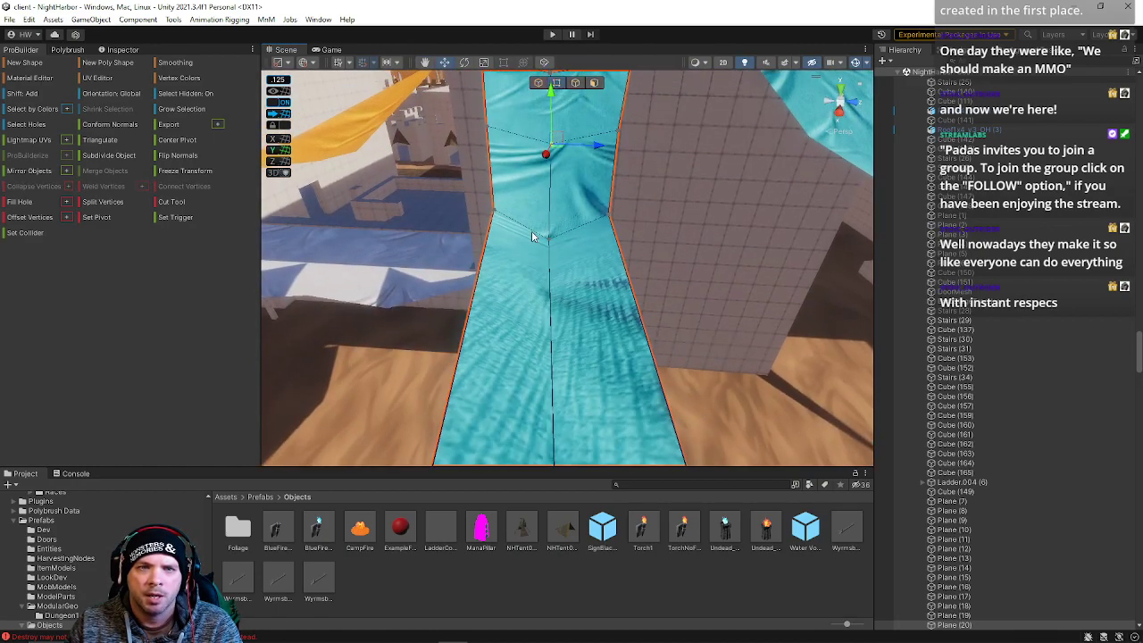
pyautogui.click(550, 237)
pyautogui.moveTo(551, 203); pyautogui.dragTo(551, 189)
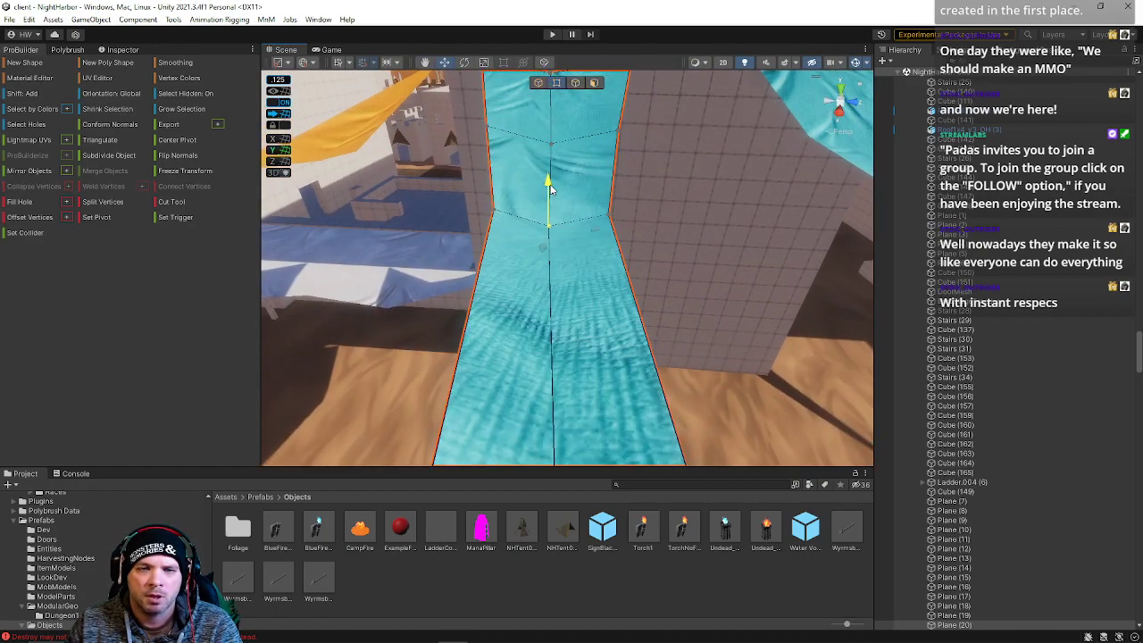
# Move the outer vertex of the original blue awning's row nearest the tip inward along the Z axis.
pyautogui.moveTo(550, 191); pyautogui.dragTo(538, 269, button='right')
pyautogui.click(583, 250)
pyautogui.click(540, 270)
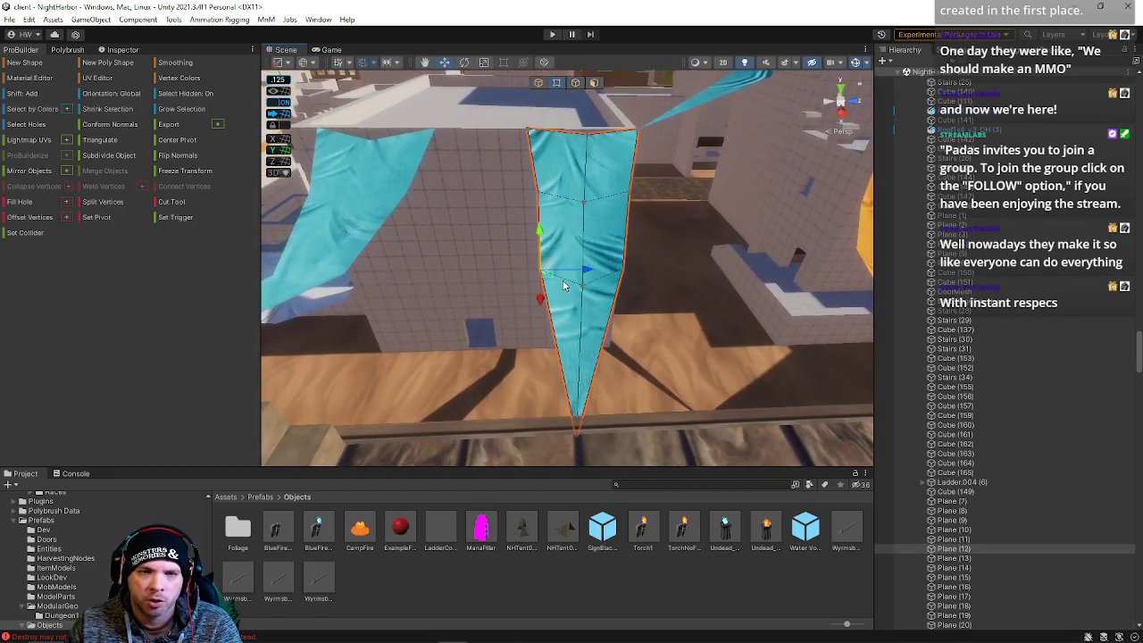
pyautogui.moveTo(586, 272); pyautogui.dragTo(596, 275)
# Move the centre vertex of the original blue awning's row nearest the tip along the X axis, in line with its neighbours.
pyautogui.click(586, 298)
pyautogui.moveTo(585, 257); pyautogui.dragTo(613, 324, button='right')
pyautogui.moveTo(613, 320); pyautogui.dragTo(614, 322)
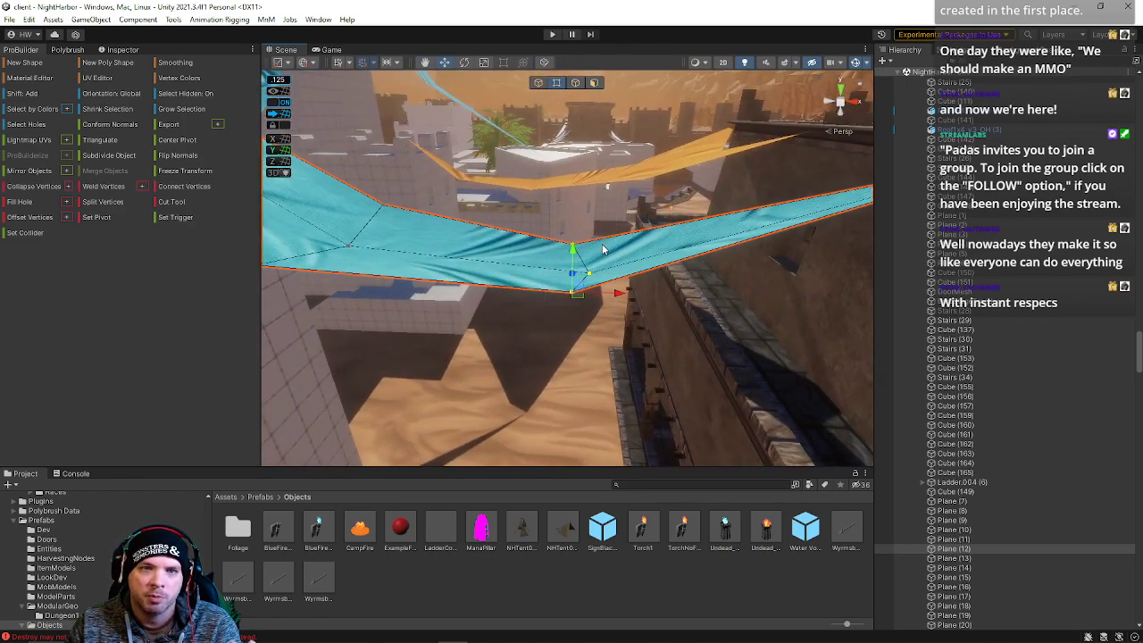
pyautogui.click(585, 262)
pyautogui.moveTo(633, 278); pyautogui.dragTo(616, 275)
pyautogui.click(596, 307)
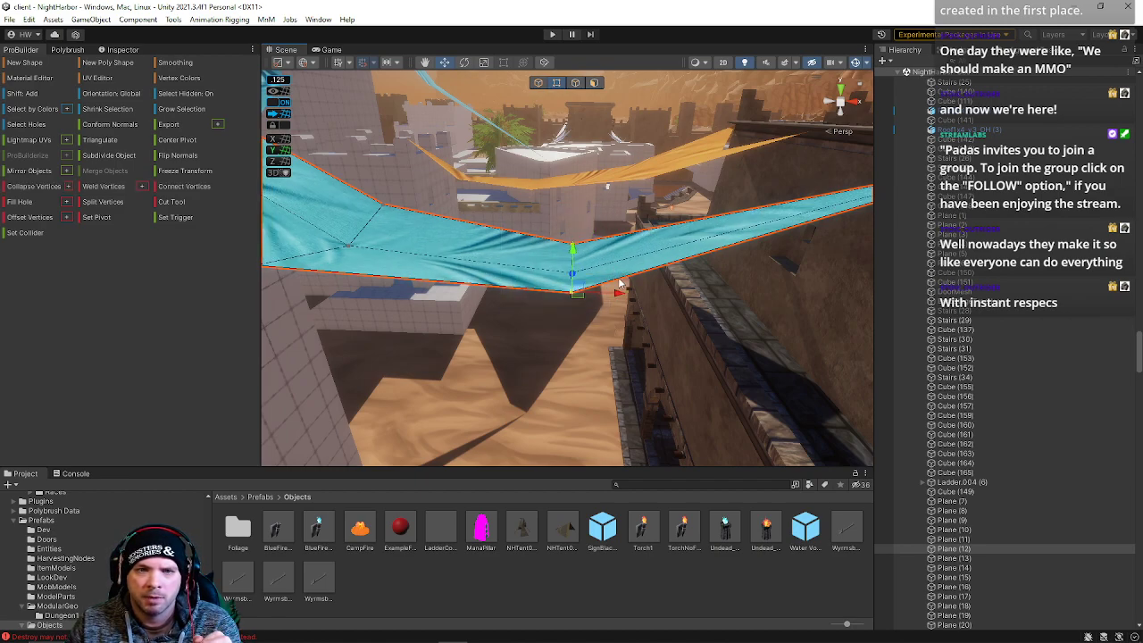
# Shift the two edge vertices of the original blue awning's other middle row along the X axis toward the brown building.
pyautogui.keyDown('alt'); pyautogui.moveTo(432, 237); pyautogui.dragTo(527, 234); pyautogui.keyUp('alt')
pyautogui.click(527, 234)
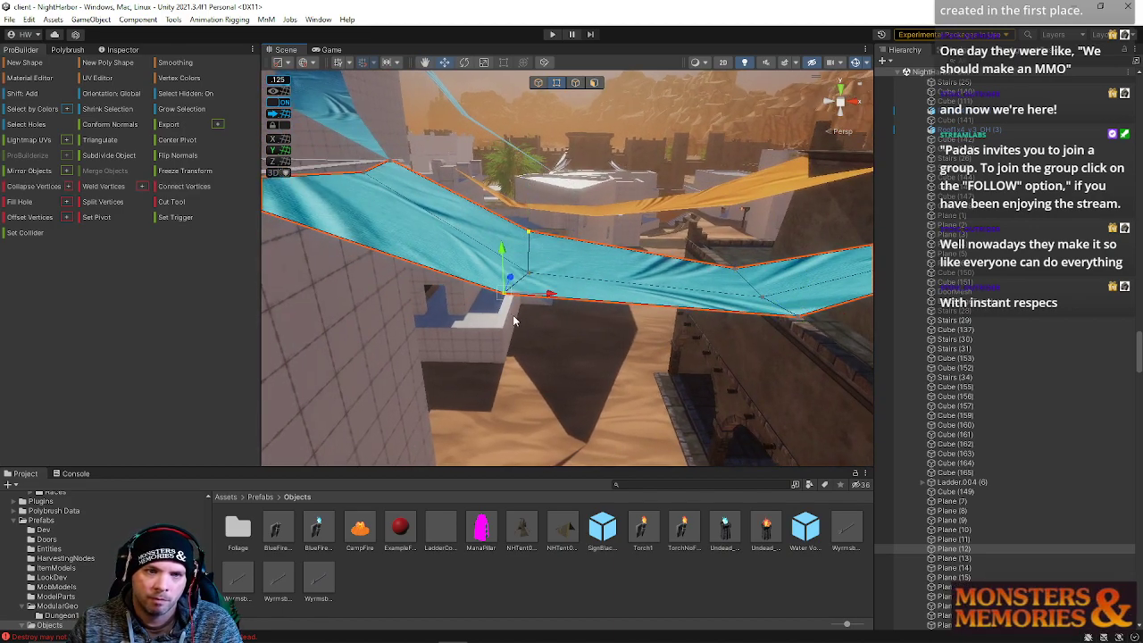
pyautogui.moveTo(547, 299); pyautogui.dragTo(561, 298)
# Select both neighbouring blue awnings and rotate them together so their tips drop to the brown building's lower ledge.
pyautogui.moveTo(623, 283); pyautogui.dragTo(442, 454, button='right')
pyautogui.click(419, 203)
pyautogui.click(530, 337)
pyautogui.moveTo(617, 348); pyautogui.dragTo(573, 282, button='right')
pyautogui.keyDown('shift'); pyautogui.click(471, 238); pyautogui.keyUp('shift')
pyautogui.moveTo(640, 173); pyautogui.dragTo(614, 201)
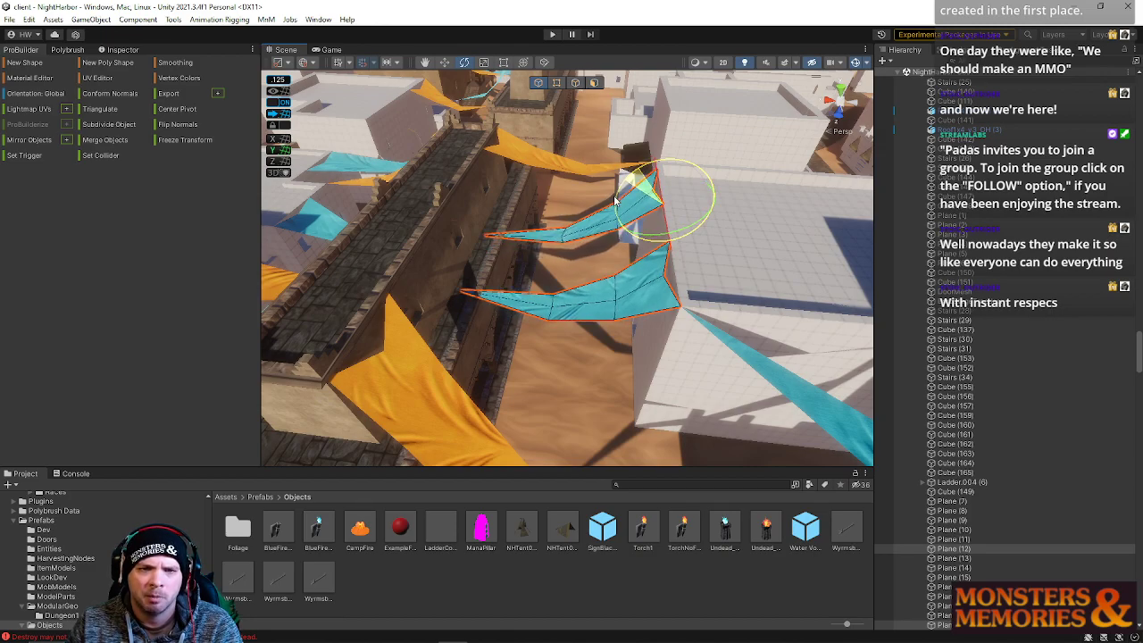
# Move the original blue awning's tip vertex onto the stone edge of the brown building's lower ledge.
pyautogui.moveTo(614, 202); pyautogui.dragTo(520, 312, button='right')
pyautogui.press('h')
pyautogui.click(448, 302)
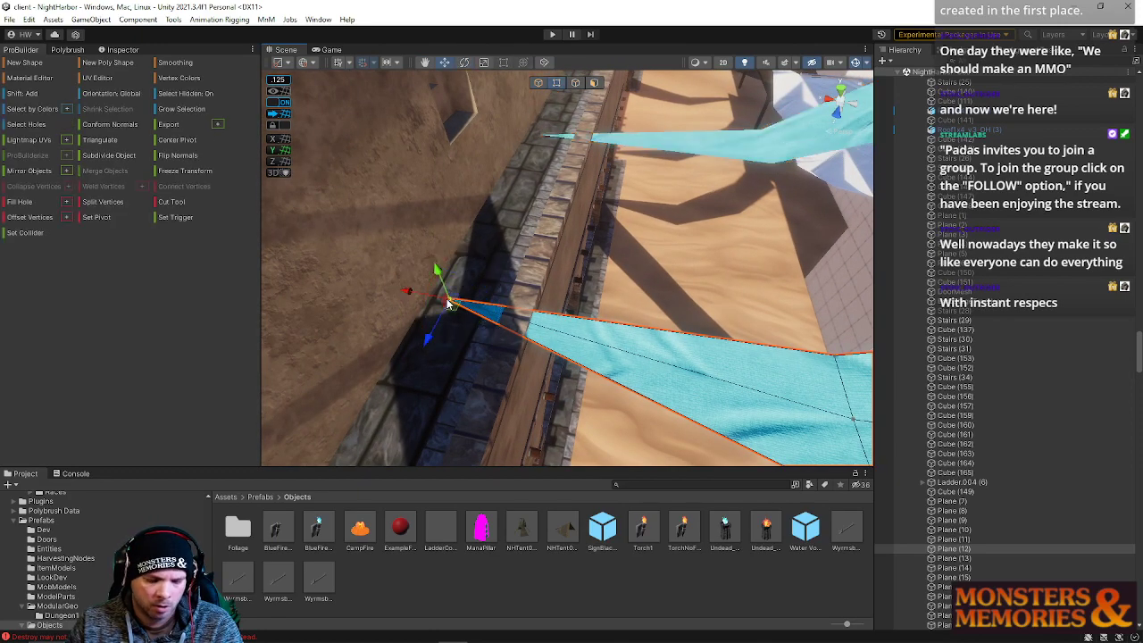
pyautogui.moveTo(462, 301); pyautogui.dragTo(539, 250)
pyautogui.moveTo(540, 249); pyautogui.dragTo(576, 230, button='right')
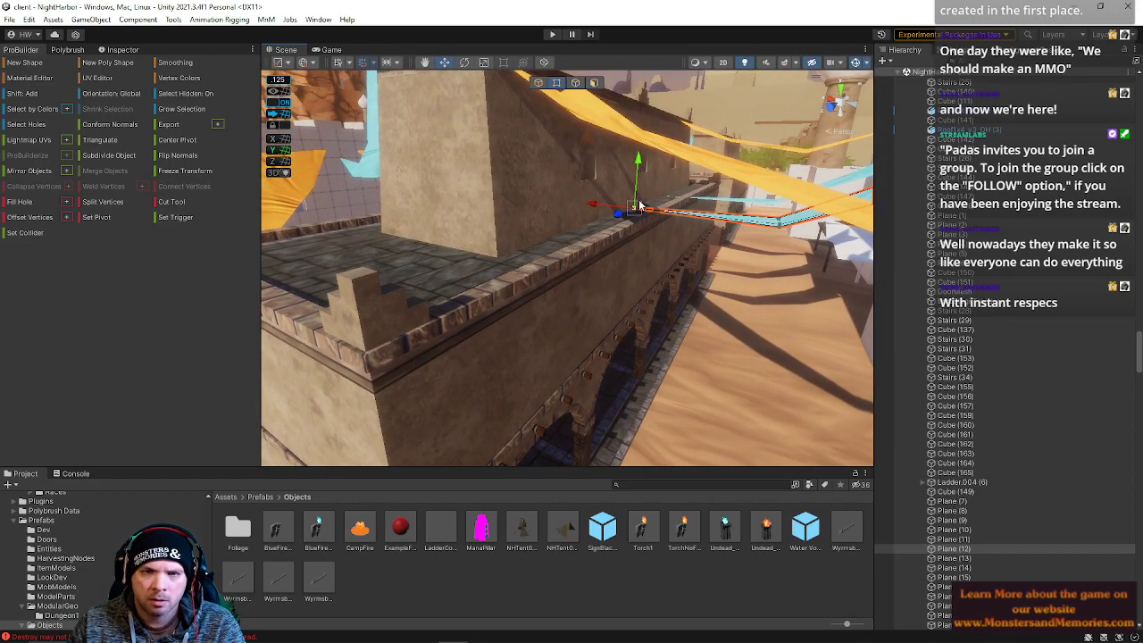
pyautogui.moveTo(529, 286); pyautogui.dragTo(362, 355)
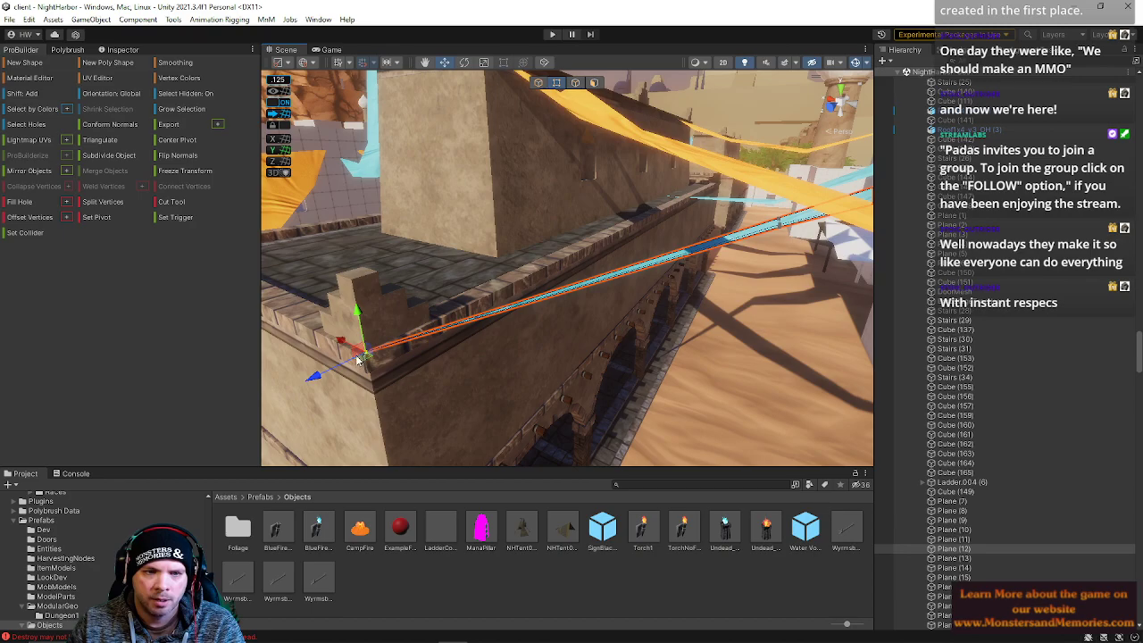
pyautogui.moveTo(534, 314); pyautogui.dragTo(584, 332, button='right')
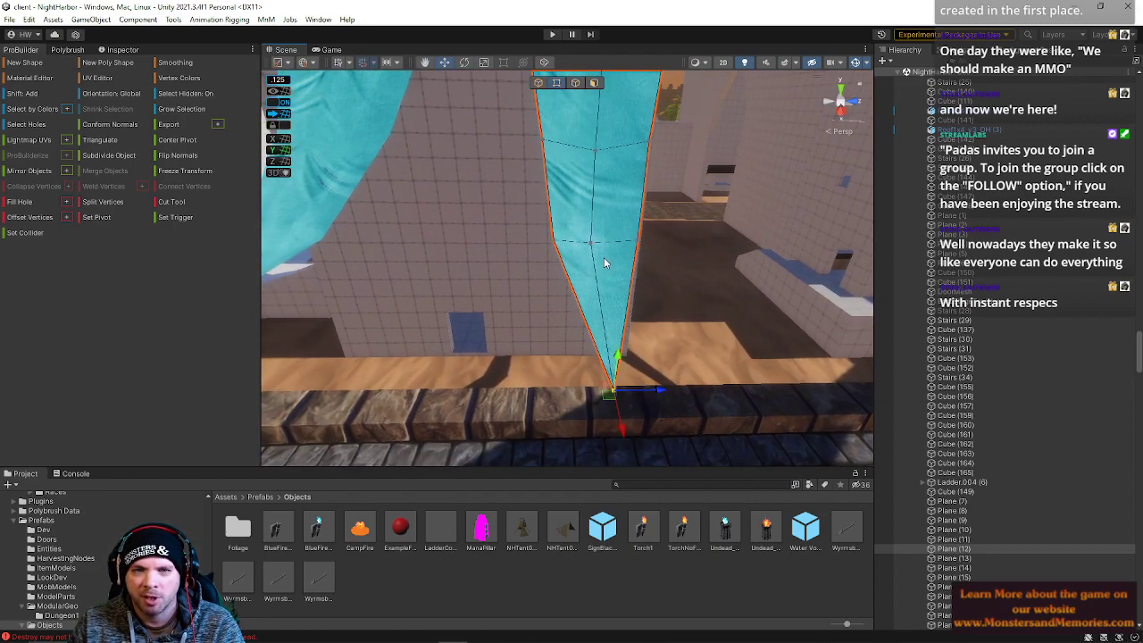
# Snap the mirrored blue awning's tip vertex to the lower stone ledge and slide it along the ledge on the Z axis.
pyautogui.moveTo(640, 247); pyautogui.dragTo(429, 286, button='right')
pyautogui.moveTo(414, 239); pyautogui.dragTo(416, 242)
pyautogui.click(511, 196)
pyautogui.moveTo(511, 196); pyautogui.dragTo(464, 198, button='right')
pyautogui.moveTo(444, 190); pyautogui.dragTo(473, 226)
pyautogui.moveTo(473, 227)
pyautogui.mouseDown(button='right')
pyautogui.moveTo(500, 247)
pyautogui.moveTo(487, 234)
pyautogui.mouseUp(button='right')
pyautogui.moveTo(426, 196); pyautogui.dragTo(478, 237)
pyautogui.moveTo(478, 237); pyautogui.dragTo(741, 268, button='right')
pyautogui.moveTo(690, 331); pyautogui.dragTo(573, 329)
pyautogui.click(614, 272)
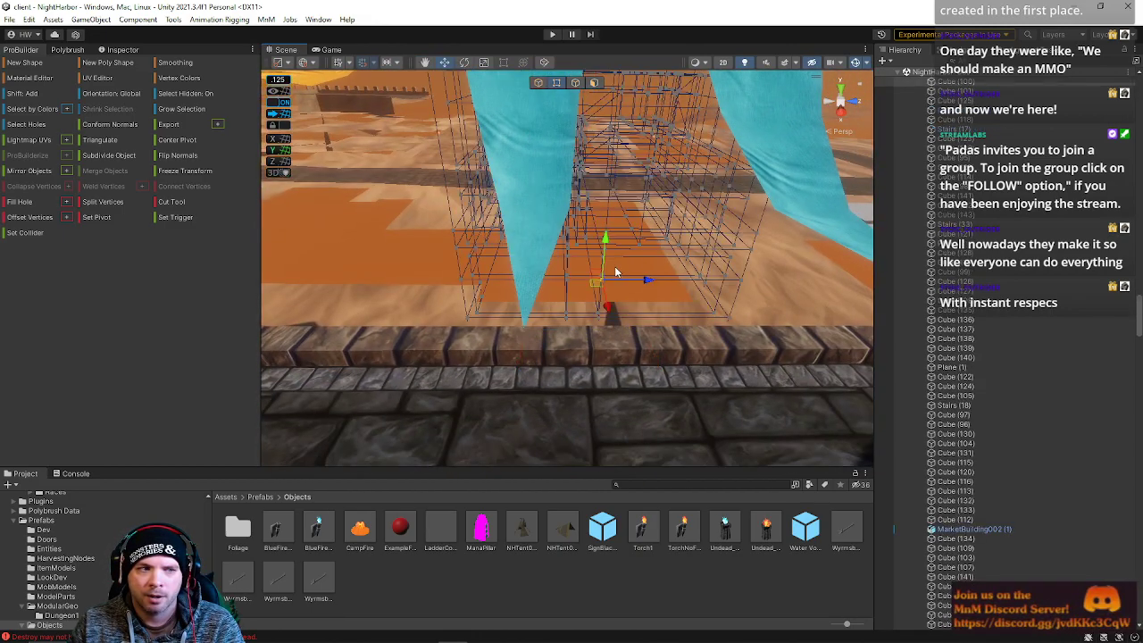
pyautogui.press('f')
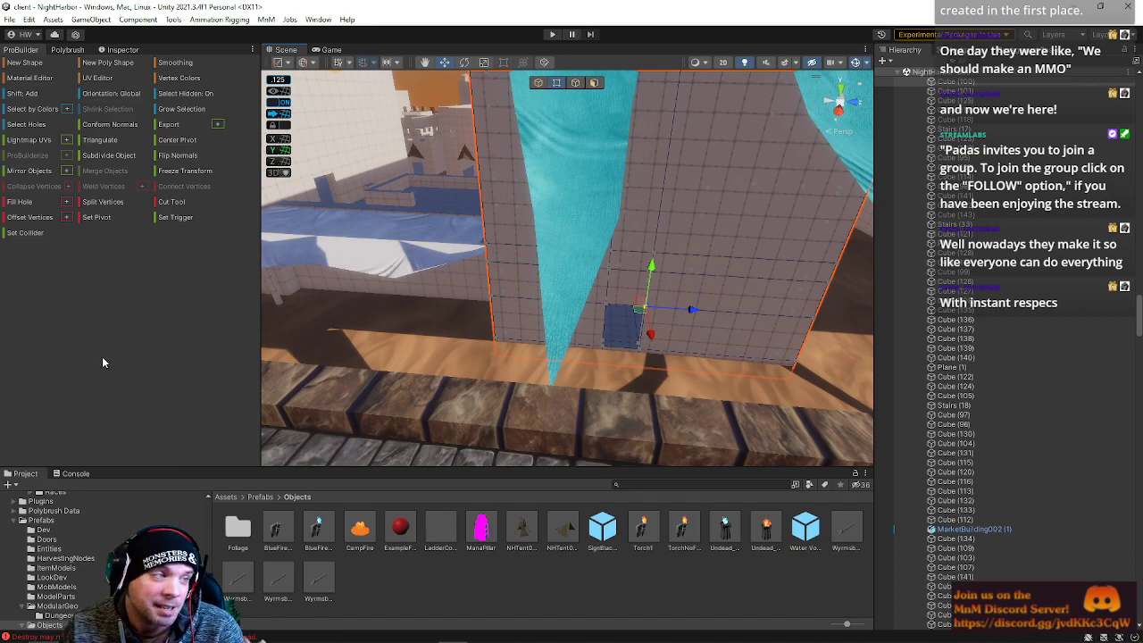
# Refine the mirrored blue awning's tip vertex position and shift it slightly along the ledge, returning to object selection.
pyautogui.click(548, 268)
pyautogui.moveTo(550, 266); pyautogui.dragTo(568, 257, button='right')
pyautogui.moveTo(639, 298); pyautogui.dragTo(638, 266)
pyautogui.moveTo(520, 387); pyautogui.dragTo(530, 402, button='right')
pyautogui.moveTo(541, 348); pyautogui.dragTo(572, 374)
pyautogui.moveTo(569, 373); pyautogui.dragTo(587, 414, button='right')
pyautogui.moveTo(635, 411); pyautogui.dragTo(602, 412)
pyautogui.moveTo(602, 413); pyautogui.dragTo(544, 89, button='right')
pyautogui.press('d')
pyautogui.click(539, 84)
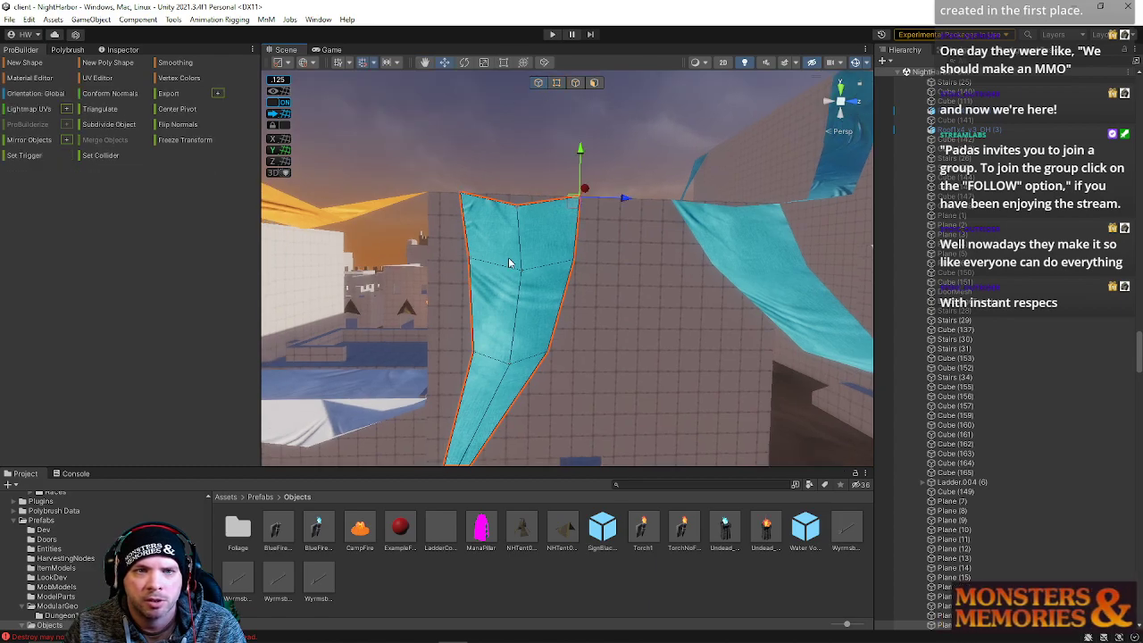
pyautogui.moveTo(622, 207); pyautogui.dragTo(548, 194, button='right')
pyautogui.click(555, 82)
pyautogui.click(438, 198)
pyautogui.click(554, 215)
pyautogui.moveTo(559, 207); pyautogui.dragTo(546, 278, button='right')
pyautogui.hotkey('ctrl', 'z')
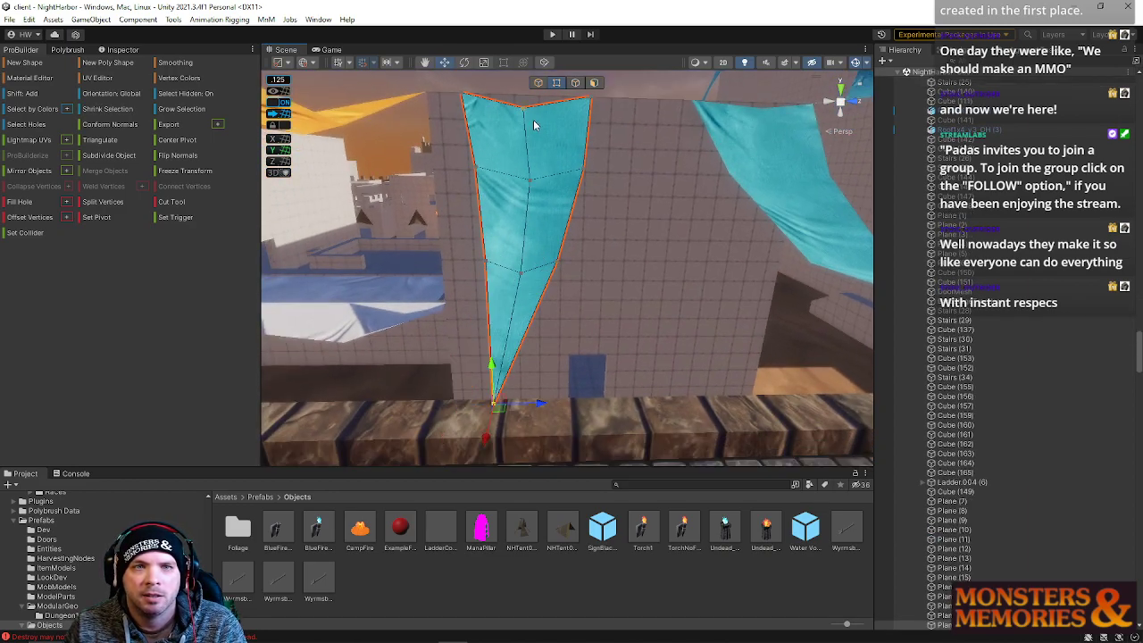
pyautogui.click(535, 83)
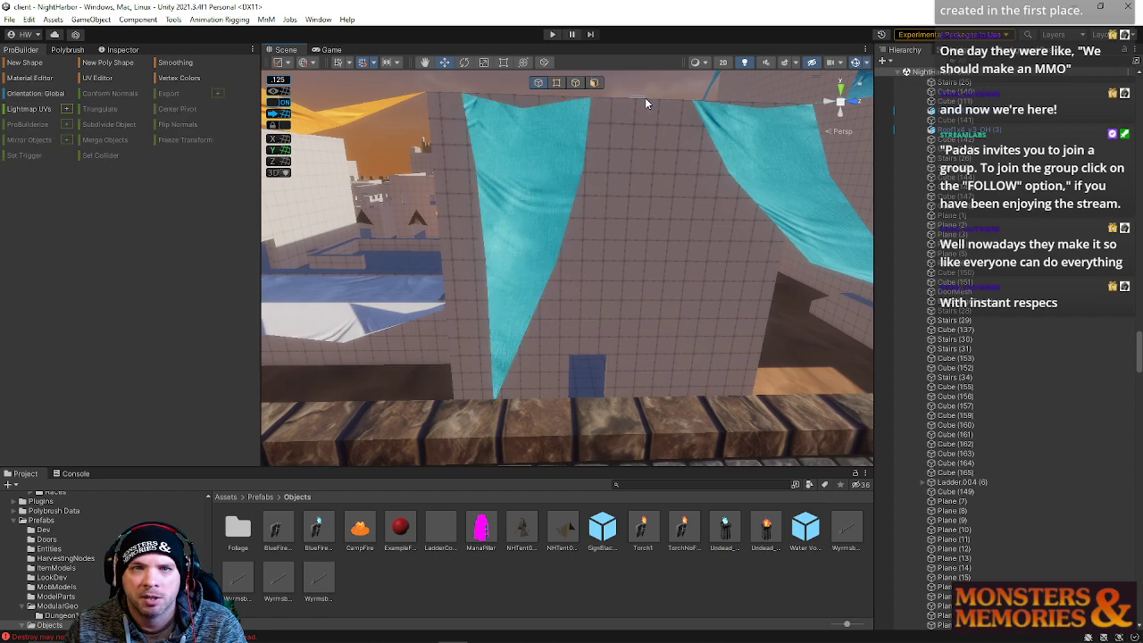
# Select the first blue awning of the pair and shift its upper centre vertex along the Z axis.
pyautogui.moveTo(639, 100); pyautogui.dragTo(518, 343)
pyautogui.moveTo(519, 343); pyautogui.dragTo(525, 323, button='right')
pyautogui.click(556, 201)
pyautogui.moveTo(555, 207); pyautogui.dragTo(534, 267, button='right')
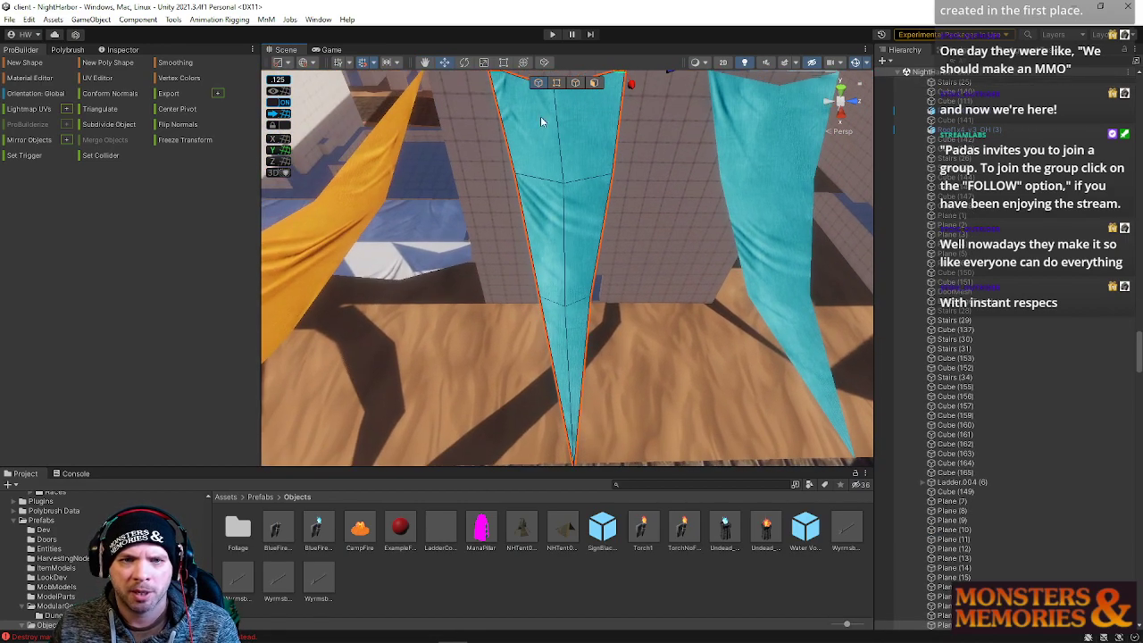
pyautogui.click(556, 83)
pyautogui.click(558, 183)
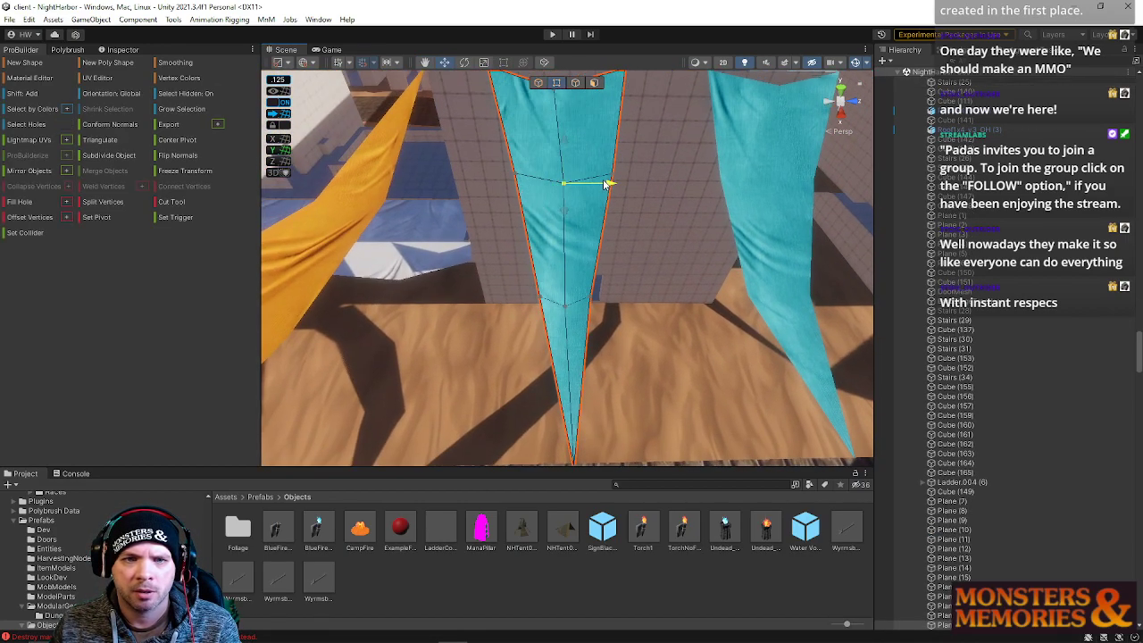
pyautogui.keyDown('alt'); pyautogui.moveTo(604, 387); pyautogui.dragTo(569, 260); pyautogui.keyUp('alt')
# Adjust the neighbouring blue awning's centre vertices to refine its sag, returning to object selection.
pyautogui.press('d')
pyautogui.moveTo(569, 260); pyautogui.dragTo(575, 301, button='right')
pyautogui.press('s')
pyautogui.click(576, 283)
pyautogui.keyDown('alt'); pyautogui.moveTo(575, 301); pyautogui.dragTo(524, 252); pyautogui.keyUp('alt')
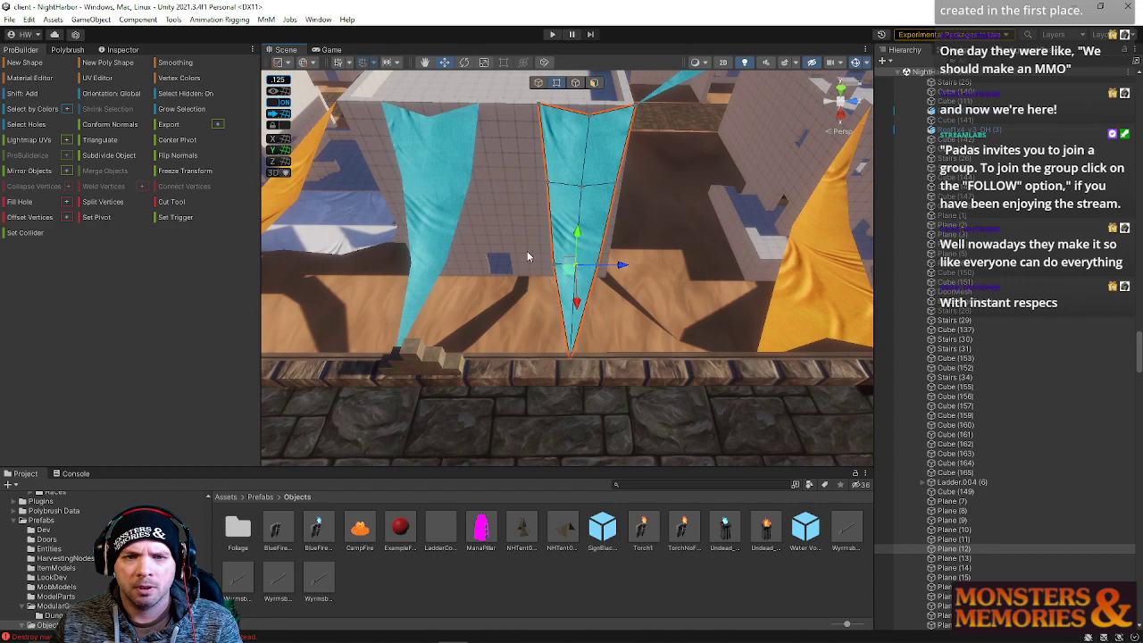
pyautogui.press('r')
pyautogui.moveTo(612, 284); pyautogui.dragTo(528, 84)
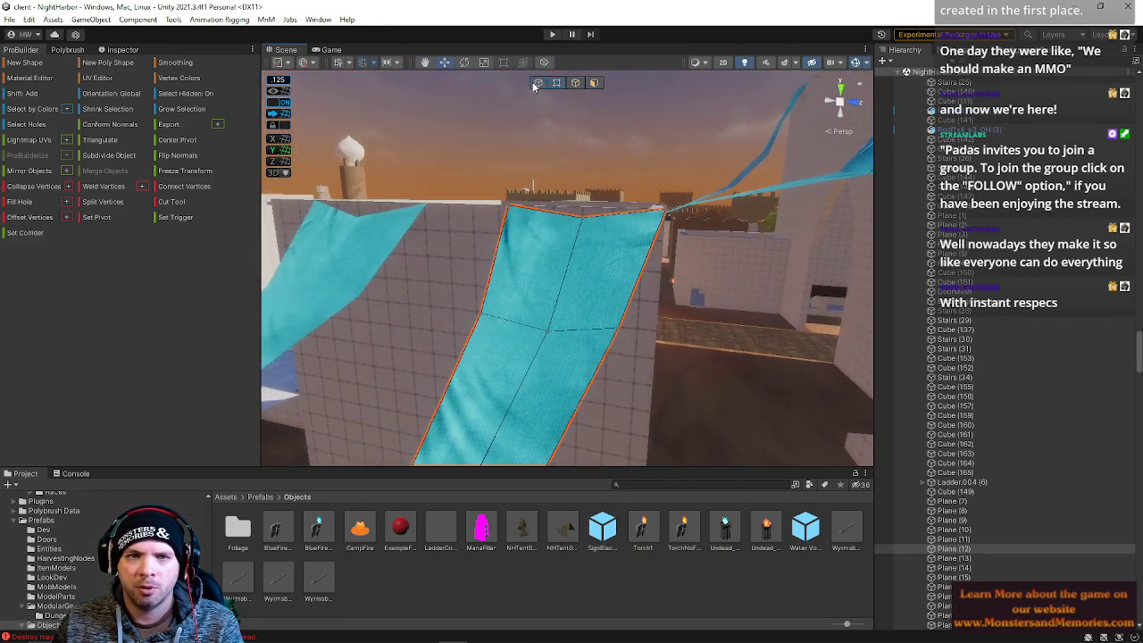
pyautogui.click(537, 84)
pyautogui.click(578, 183)
pyautogui.keyDown('alt'); pyautogui.moveTo(581, 198); pyautogui.dragTo(500, 132); pyautogui.keyUp('alt')
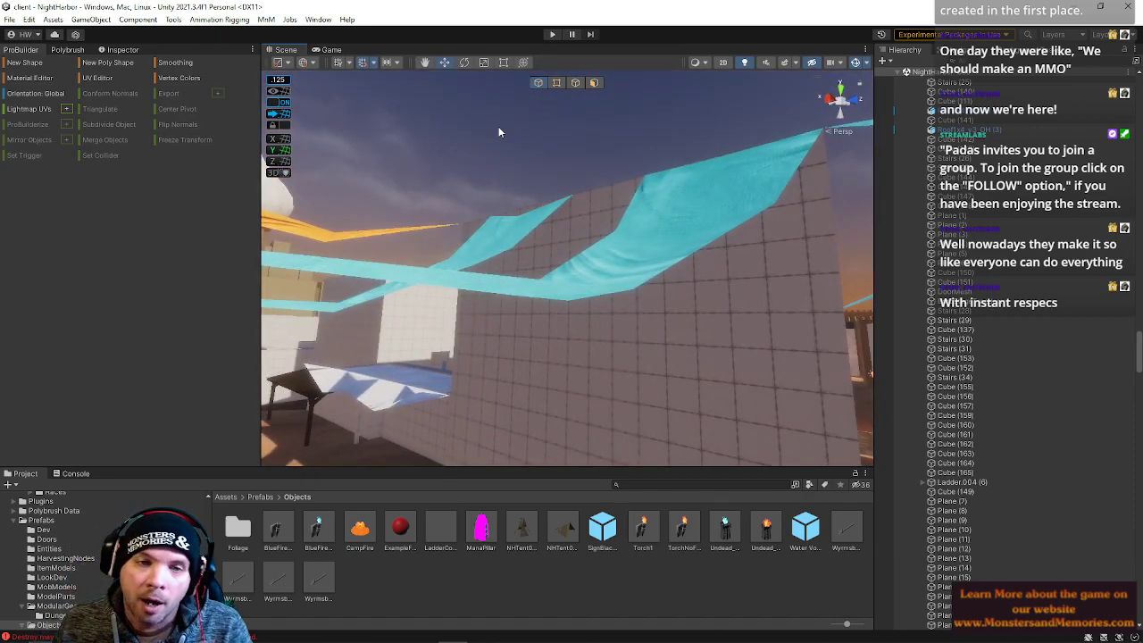
# Duplicate the six orange and blue awnings beside the brown building and move the copies on X and Z to the street on the other side.
pyautogui.keyDown('alt'); pyautogui.moveTo(618, 179); pyautogui.dragTo(581, 360); pyautogui.keyUp('alt')
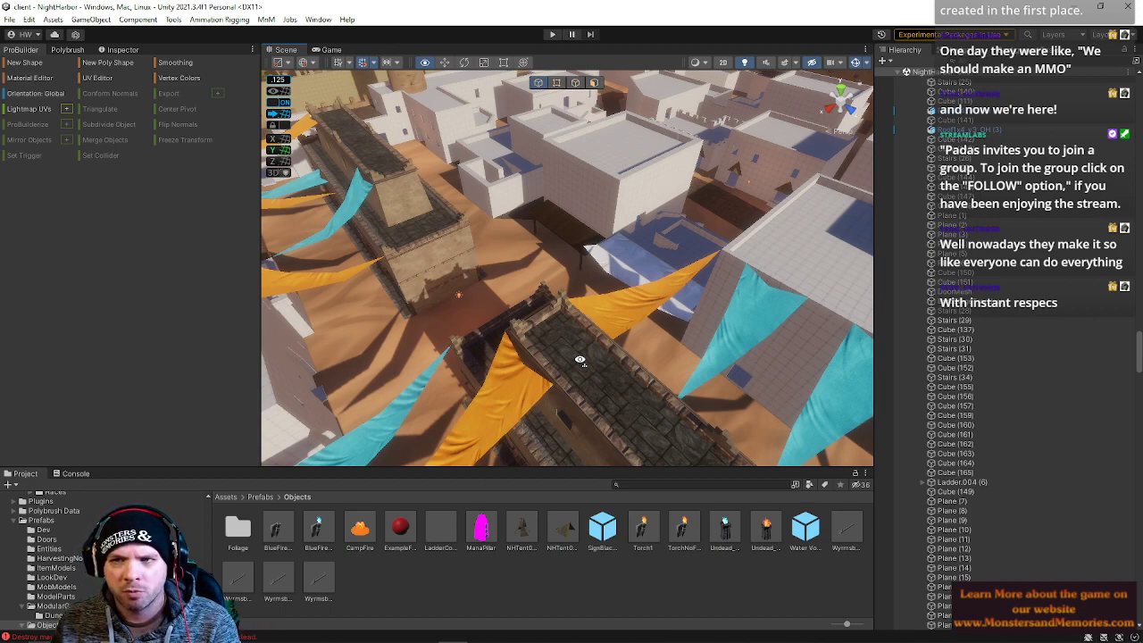
pyautogui.keyDown('alt'); pyautogui.moveTo(580, 360); pyautogui.dragTo(766, 356); pyautogui.keyUp('alt')
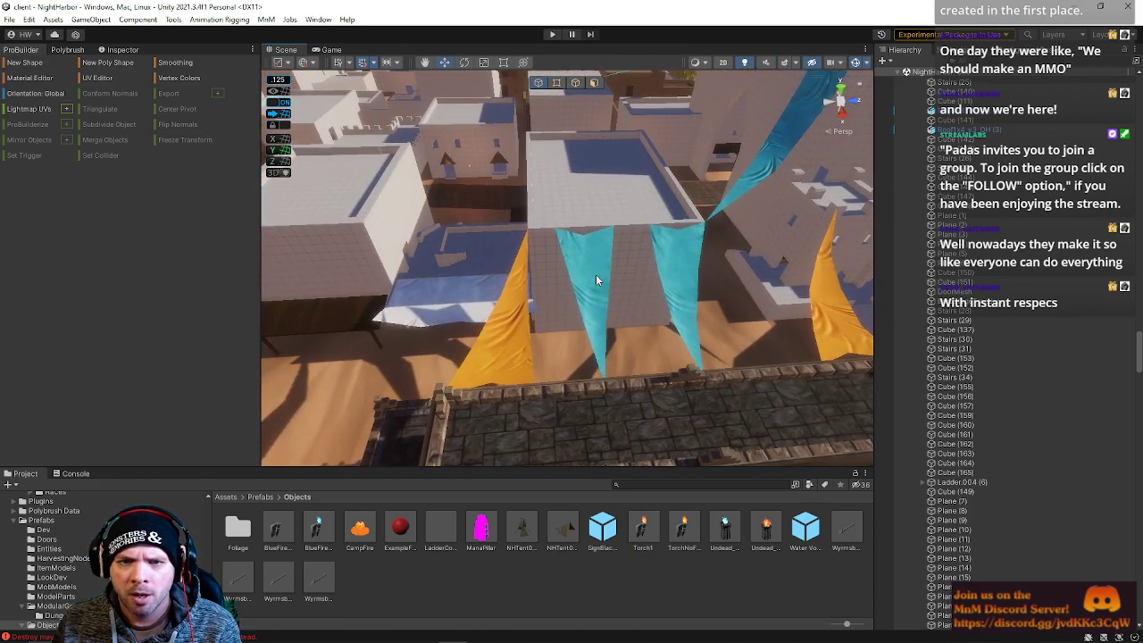
pyautogui.click(678, 270)
pyautogui.moveTo(657, 287); pyautogui.dragTo(764, 311, button='right')
pyautogui.click(550, 310)
pyautogui.keyDown('shift'); pyautogui.click(765, 310); pyautogui.keyUp('shift')
pyautogui.keyDown('shift'); pyautogui.click(698, 386); pyautogui.keyUp('shift')
pyautogui.keyDown('shift'); pyautogui.click(835, 376); pyautogui.keyUp('shift')
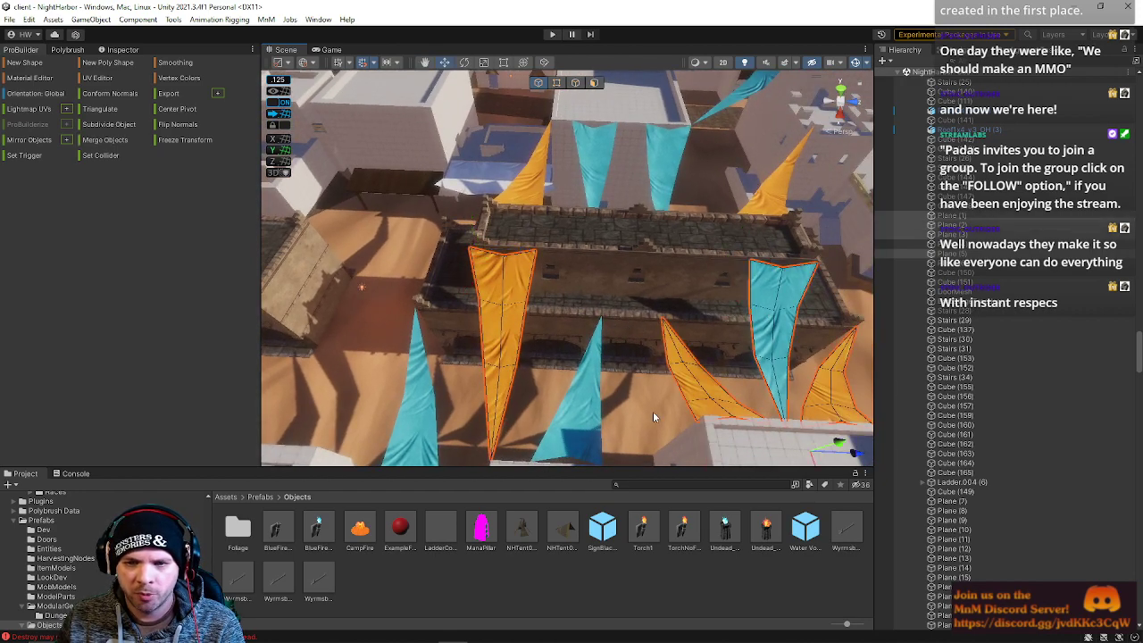
pyautogui.keyDown('shift'); pyautogui.click(581, 422); pyautogui.keyUp('shift')
pyautogui.keyDown('shift'); pyautogui.click(419, 384); pyautogui.keyUp('shift')
pyautogui.moveTo(420, 384); pyautogui.dragTo(703, 373, button='right')
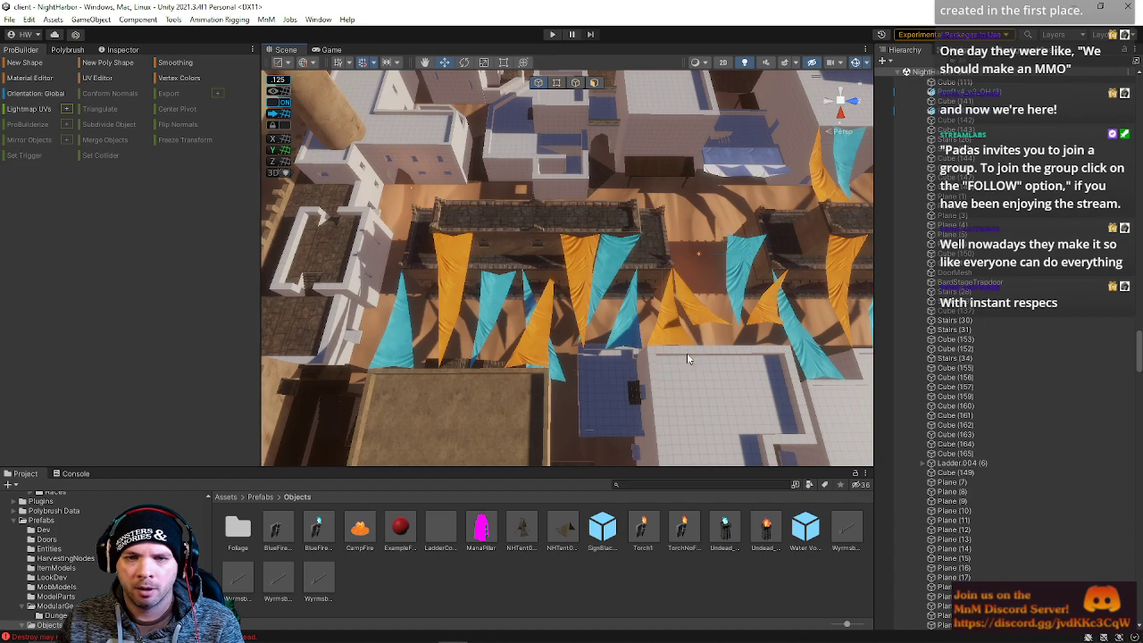
pyautogui.moveTo(703, 386); pyautogui.dragTo(661, 248)
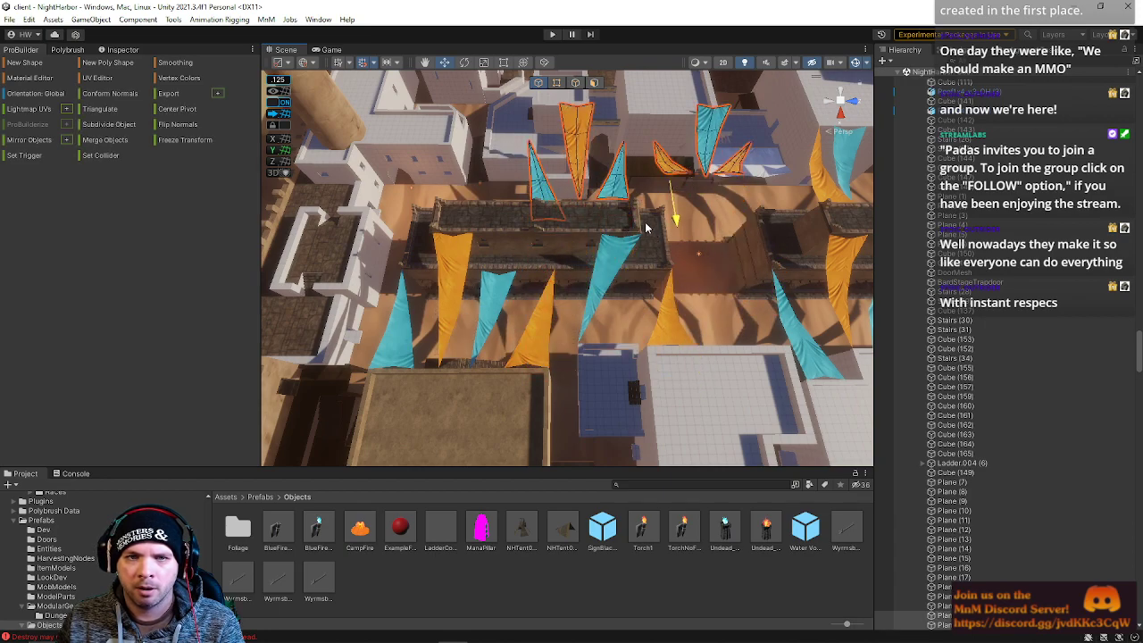
pyautogui.moveTo(706, 185); pyautogui.dragTo(641, 192)
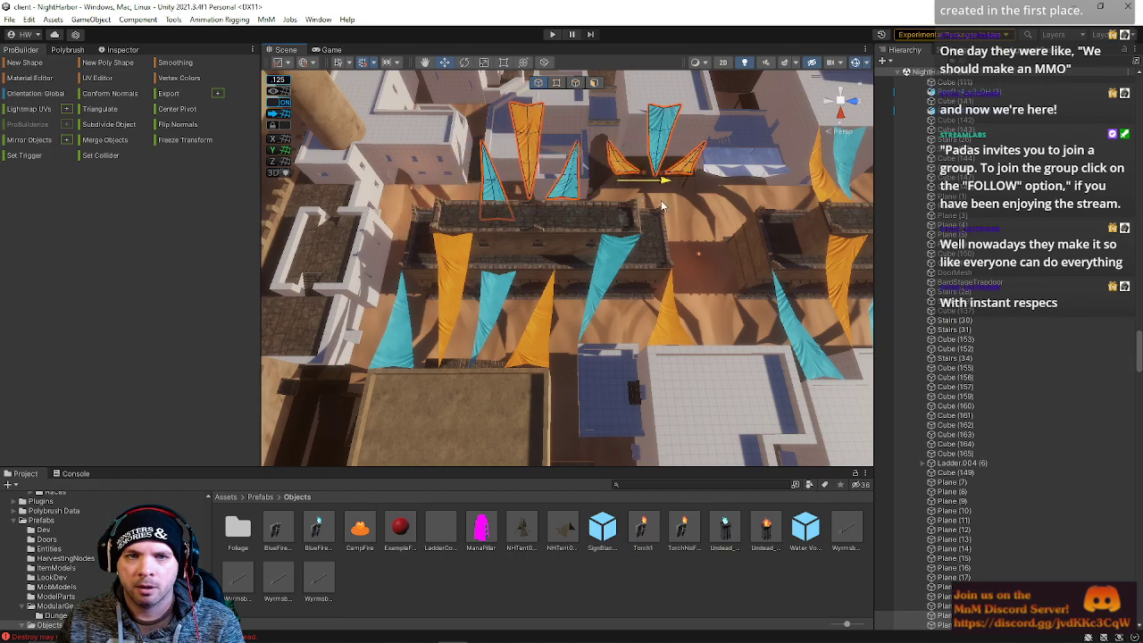
pyautogui.moveTo(648, 222); pyautogui.dragTo(236, 262, button='right')
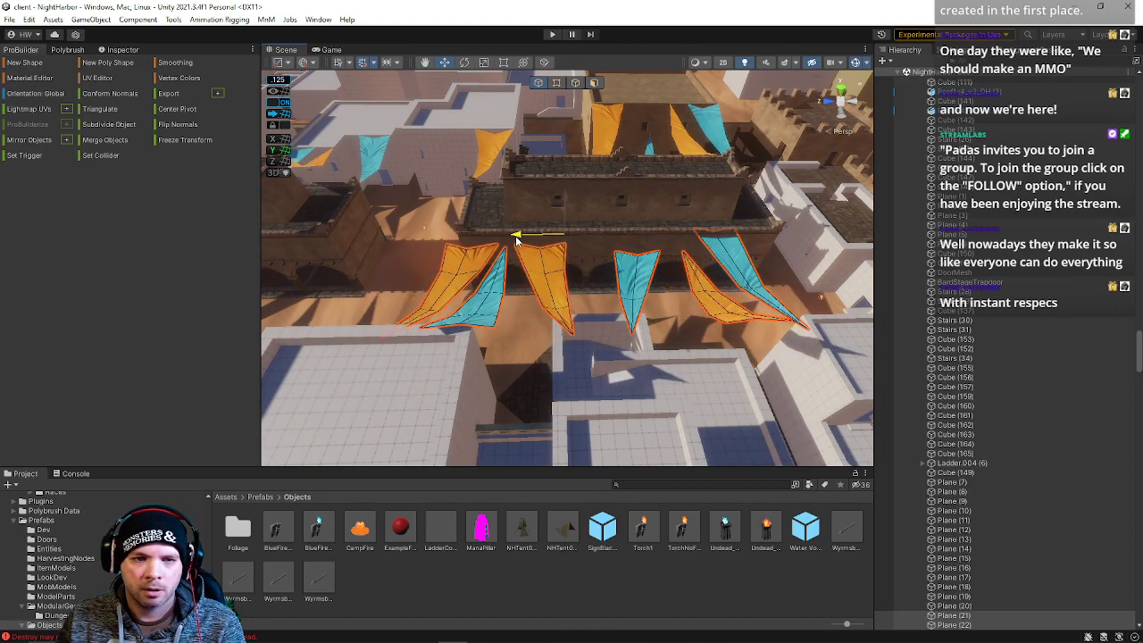
# Set the copied blue awning's pivot to its wide-end corner vertex and reposition it by the white building's roof edge.
pyautogui.moveTo(469, 239); pyautogui.dragTo(299, 284, button='right')
pyautogui.click(457, 257)
pyautogui.moveTo(446, 257); pyautogui.dragTo(402, 257, button='right')
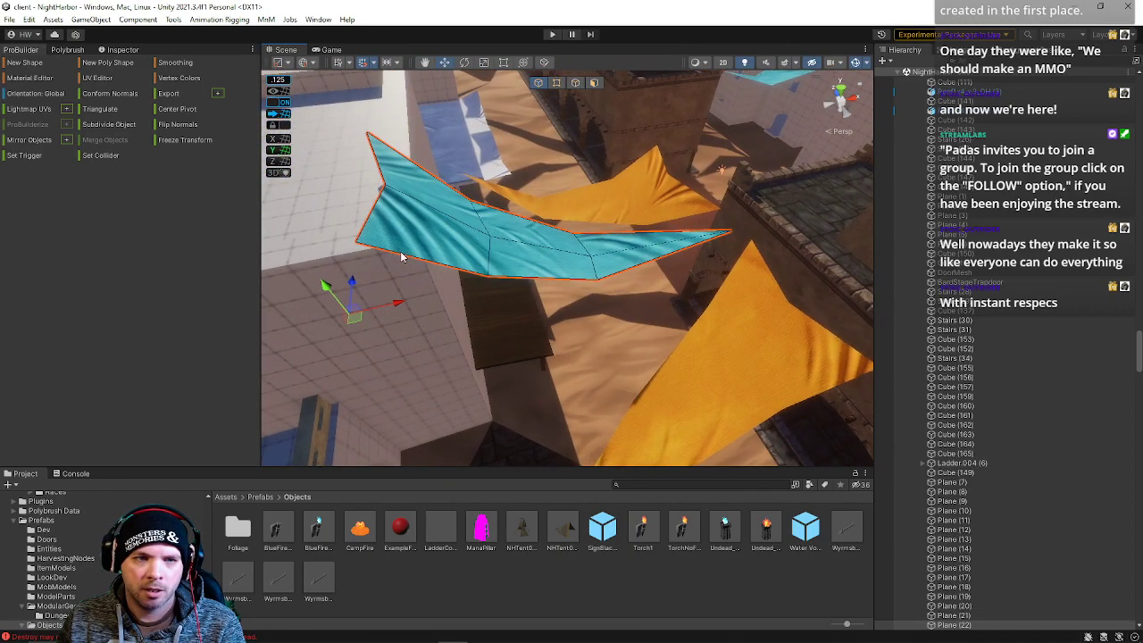
pyautogui.click(556, 82)
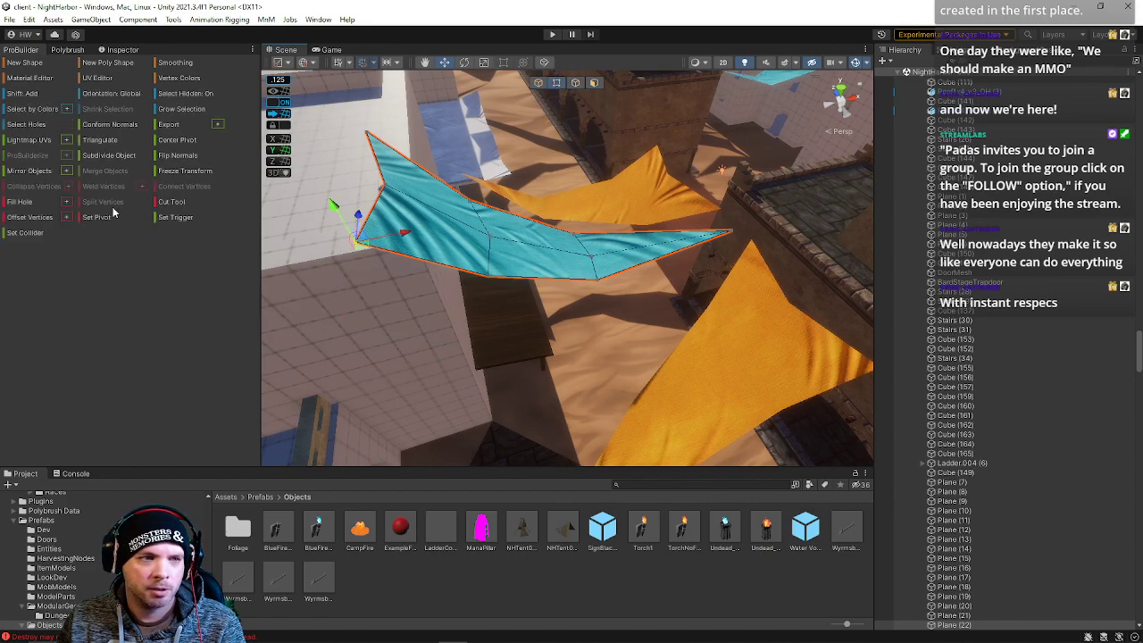
pyautogui.click(541, 82)
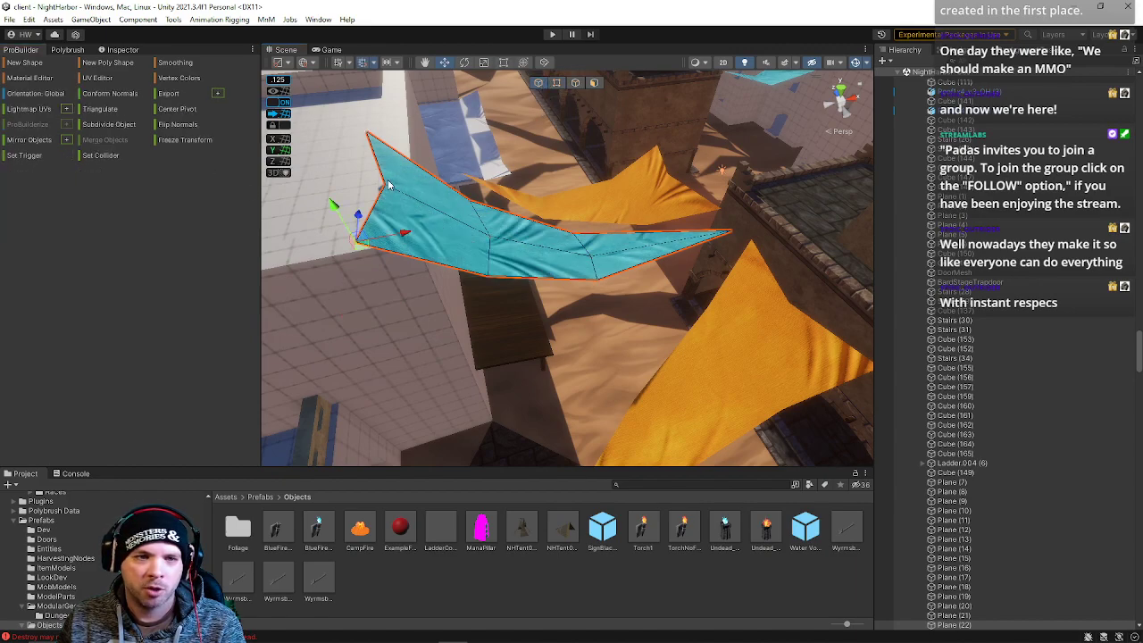
pyautogui.moveTo(360, 244); pyautogui.dragTo(419, 238)
# Set the copied orange awning's pivot to a wide-end corner vertex and move it onto the brown building's stone ledge.
pyautogui.moveTo(463, 232); pyautogui.dragTo(482, 249, button='right')
pyautogui.click(436, 254)
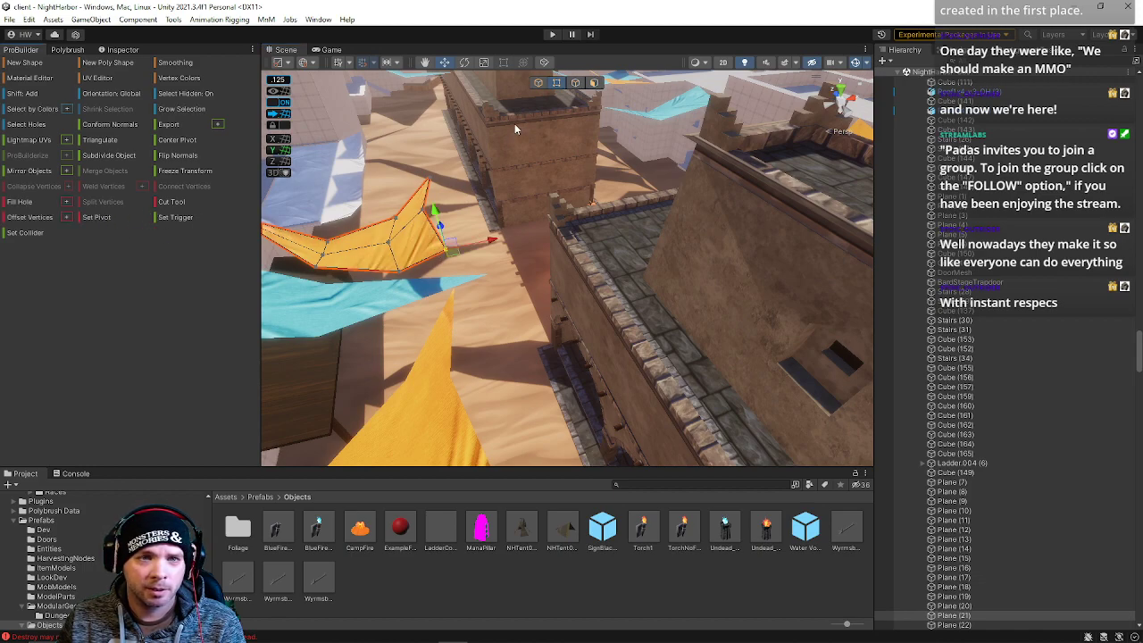
pyautogui.click(537, 83)
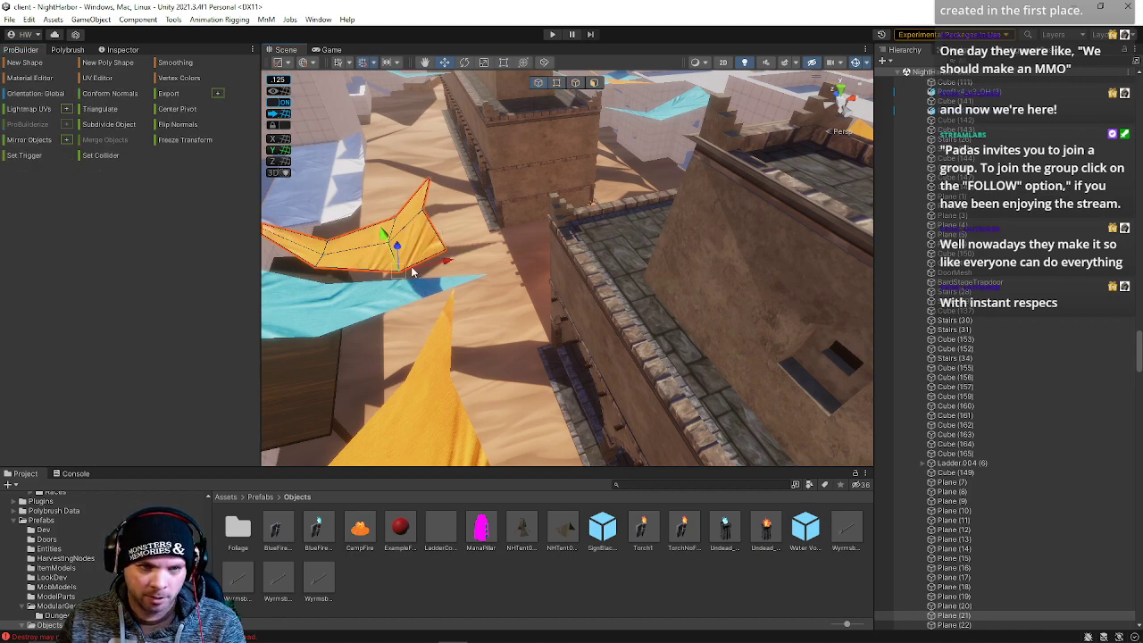
pyautogui.moveTo(441, 255); pyautogui.dragTo(561, 256)
pyautogui.press('w')
pyautogui.moveTo(561, 255); pyautogui.dragTo(471, 157, button='right')
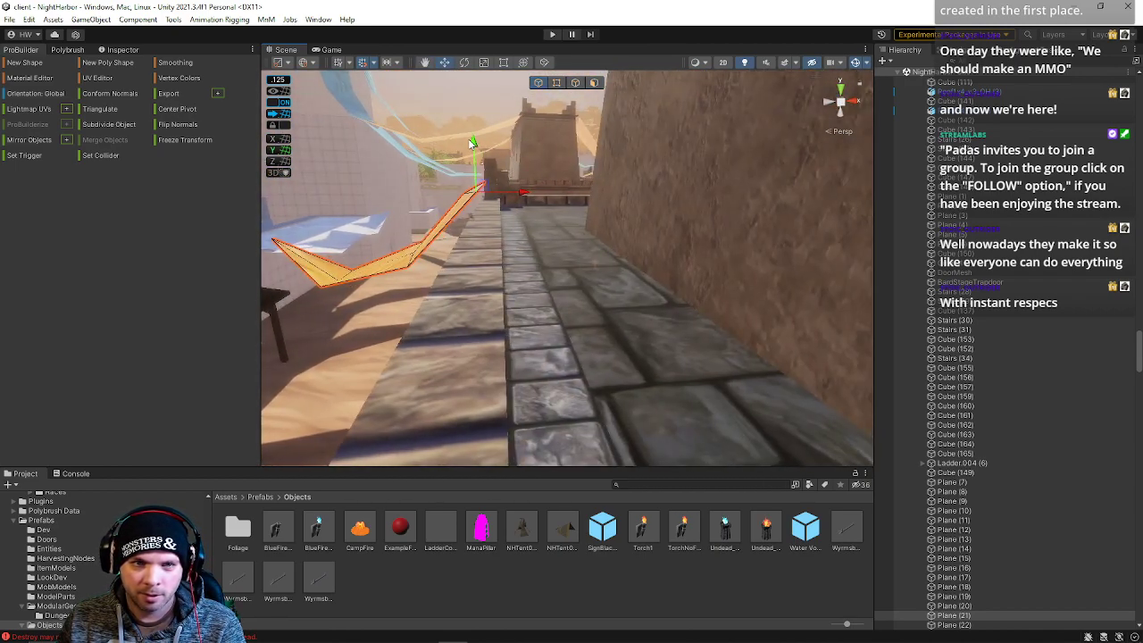
pyautogui.press('a')
pyautogui.moveTo(426, 205); pyautogui.dragTo(435, 232, button='right')
pyautogui.moveTo(511, 229); pyautogui.dragTo(820, 271, button='right')
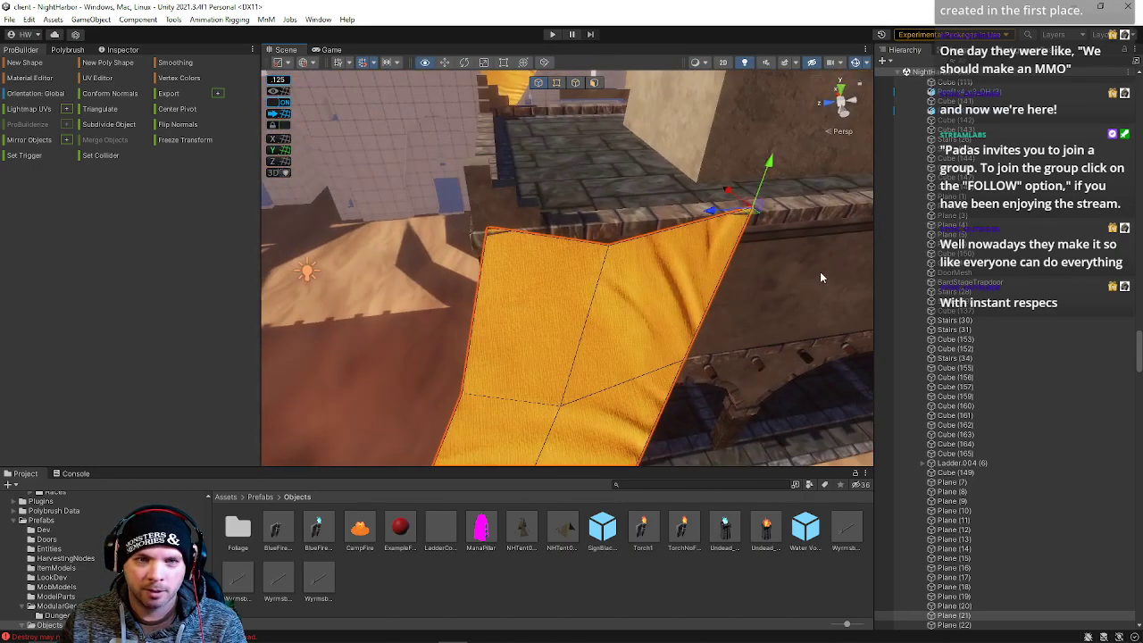
# Set the orange awning's pivot to its other wide-end corner and align that corner with the end of the stone ledge.
pyautogui.click(557, 83)
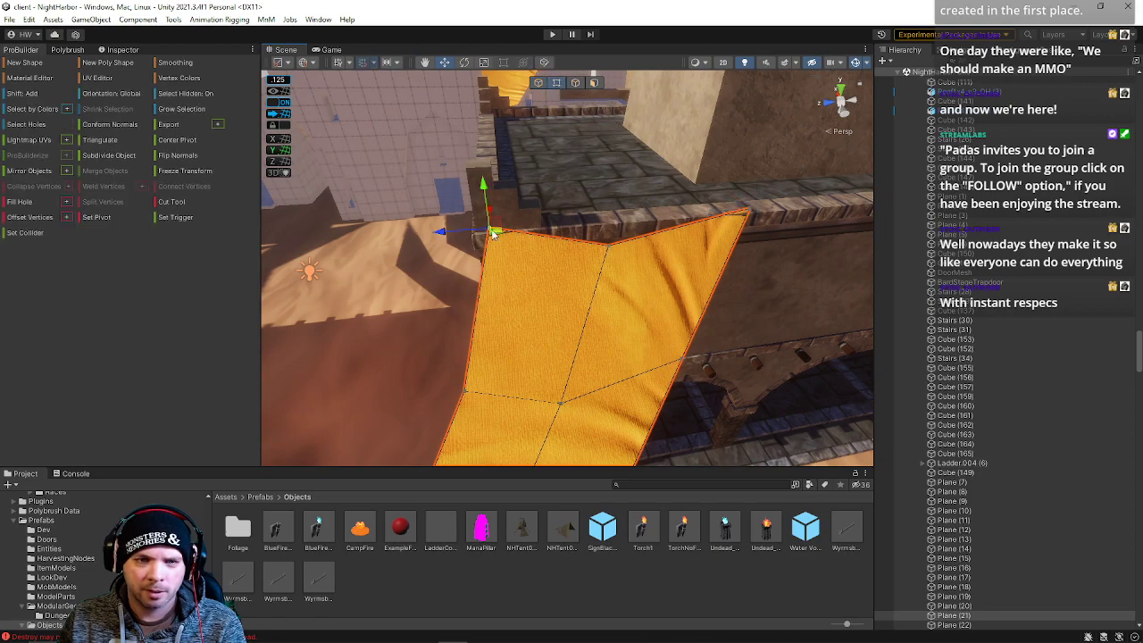
pyautogui.click(539, 83)
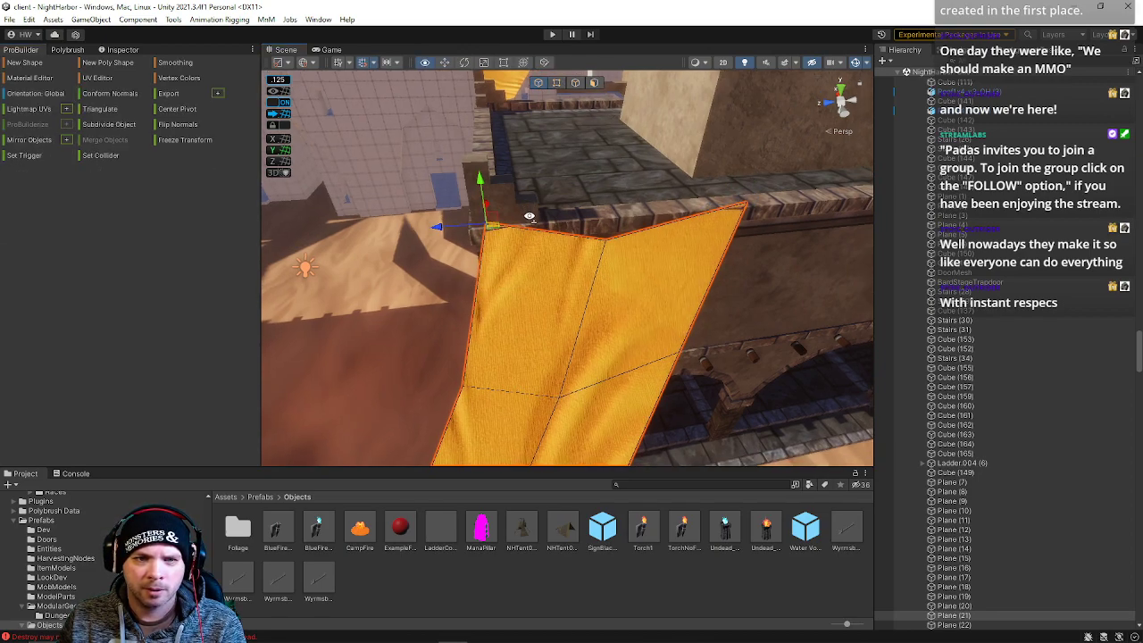
pyautogui.moveTo(529, 195); pyautogui.dragTo(529, 210, button='right')
pyautogui.press('a')
pyautogui.moveTo(533, 211); pyautogui.dragTo(533, 215)
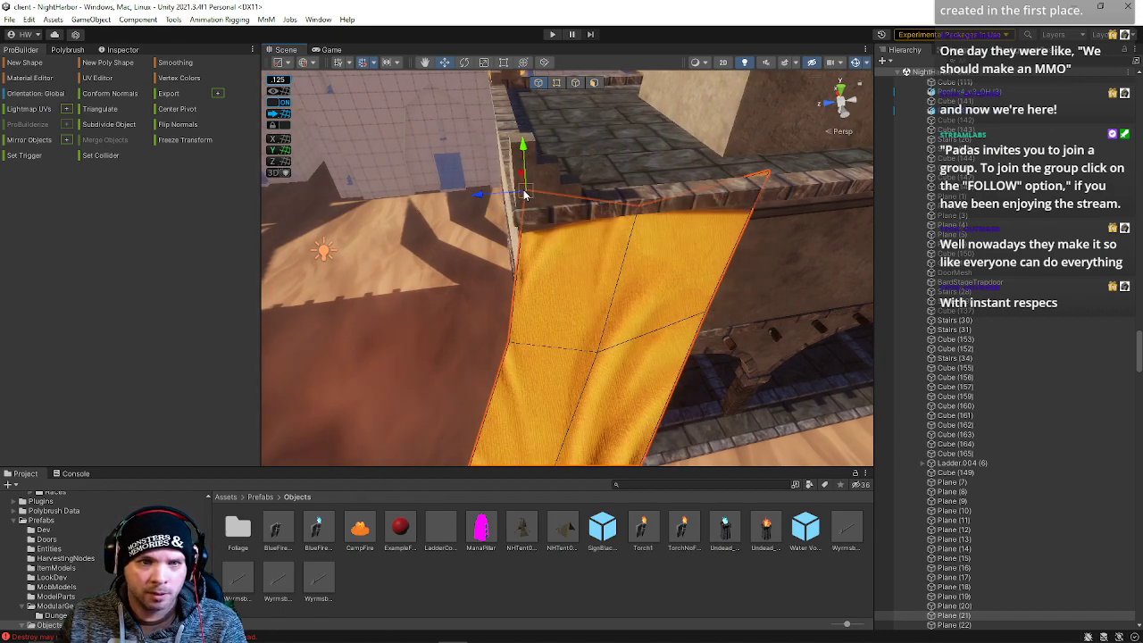
pyautogui.moveTo(527, 192); pyautogui.dragTo(13, 201)
# Move the orange awning's loose wide-end corner vertex along the X axis onto the stone ledge.
pyautogui.keyDown('alt'); pyautogui.moveTo(523, 258); pyautogui.dragTo(570, 291); pyautogui.keyUp('alt')
pyautogui.click(627, 271)
pyautogui.click(561, 290)
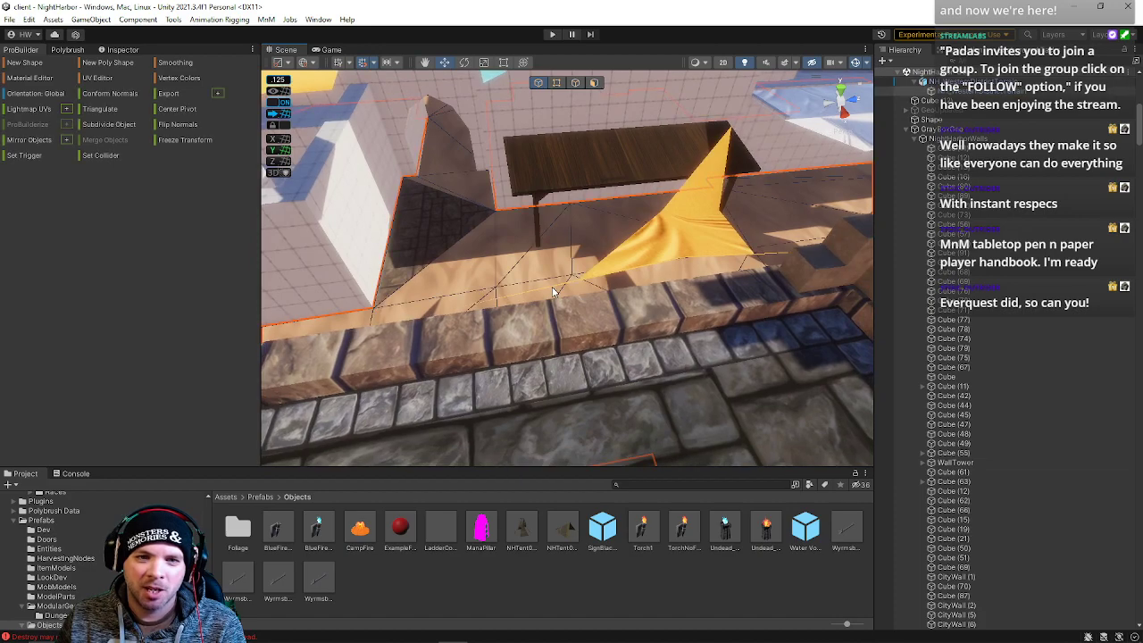
pyautogui.click(659, 250)
pyautogui.keyDown('alt'); pyautogui.moveTo(659, 249); pyautogui.dragTo(616, 299); pyautogui.keyUp('alt')
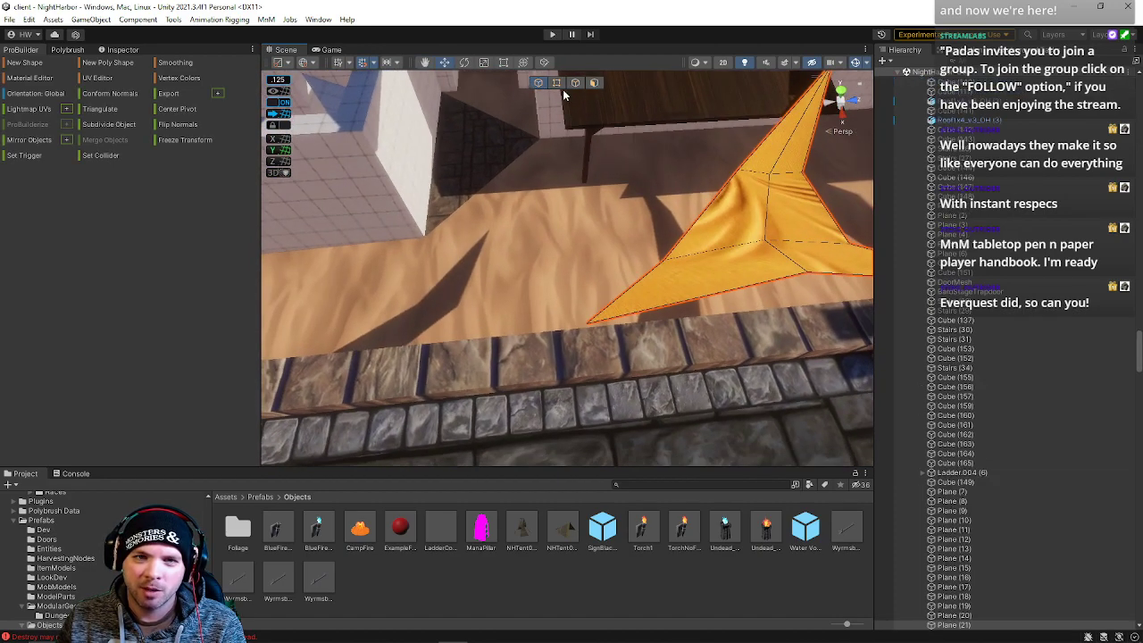
pyautogui.click(557, 83)
pyautogui.click(587, 323)
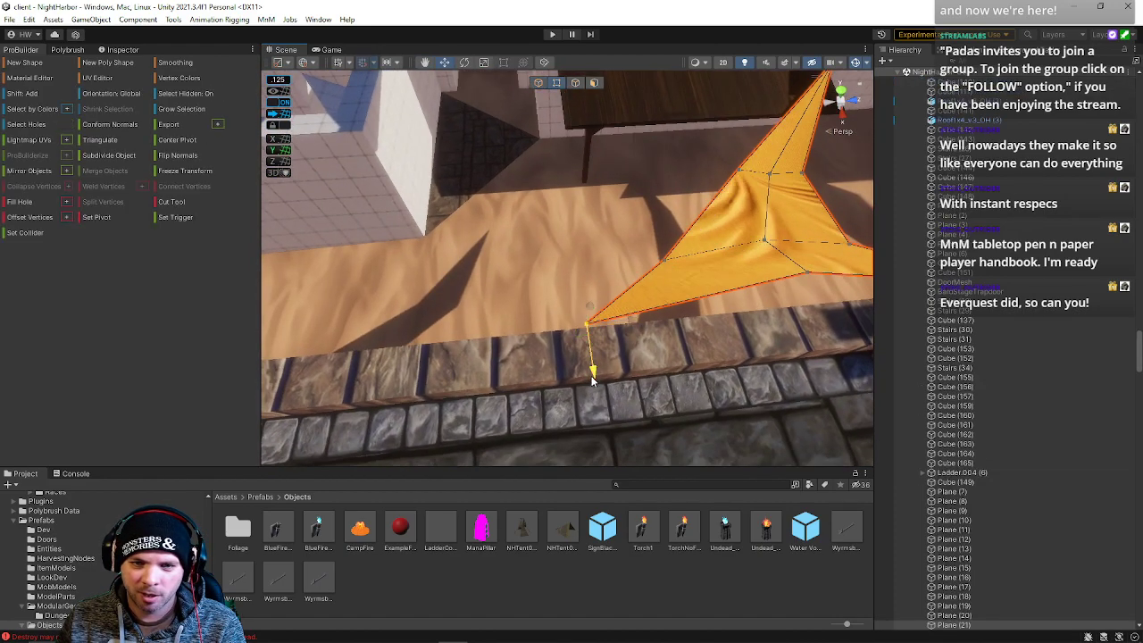
pyautogui.moveTo(593, 382); pyautogui.dragTo(595, 393)
# Adjust the height of the orange awning's corner vertex on the Y axis to match the ledge, returning to object selection.
pyautogui.moveTo(601, 343); pyautogui.dragTo(460, 194, button='right')
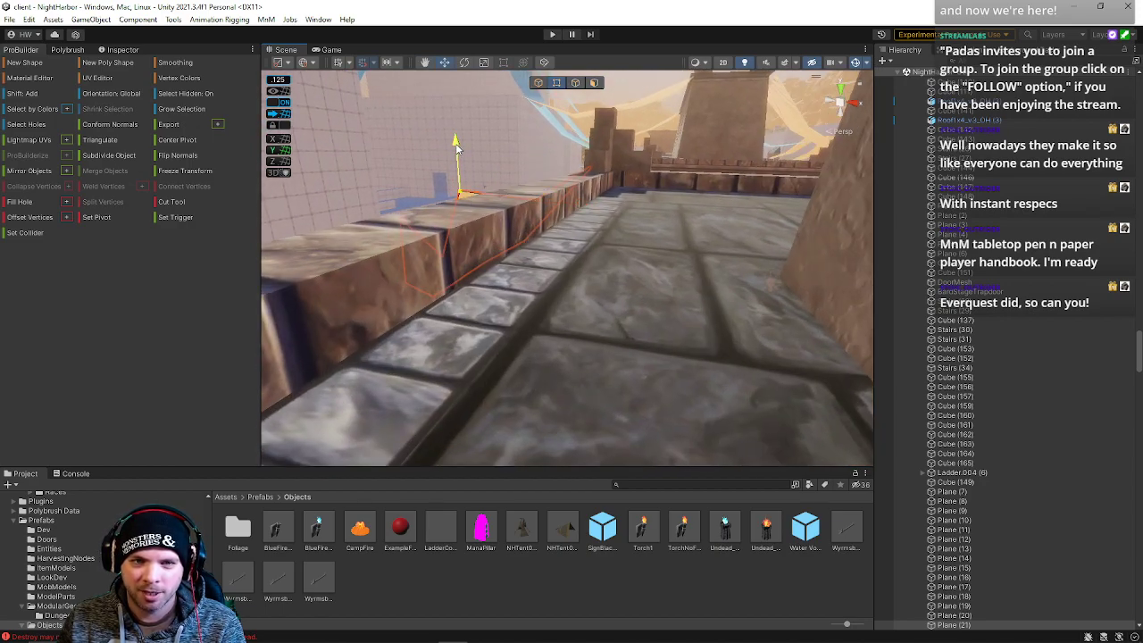
pyautogui.moveTo(457, 154); pyautogui.dragTo(545, 157, button='right')
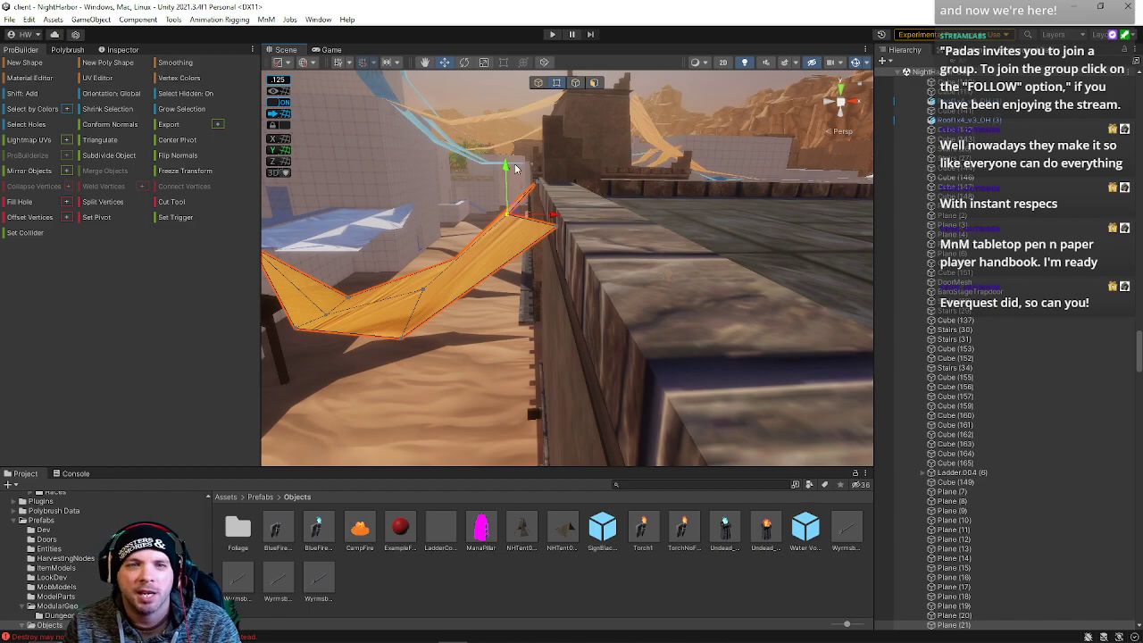
pyautogui.moveTo(508, 176); pyautogui.dragTo(514, 214, button='right')
pyautogui.click(538, 83)
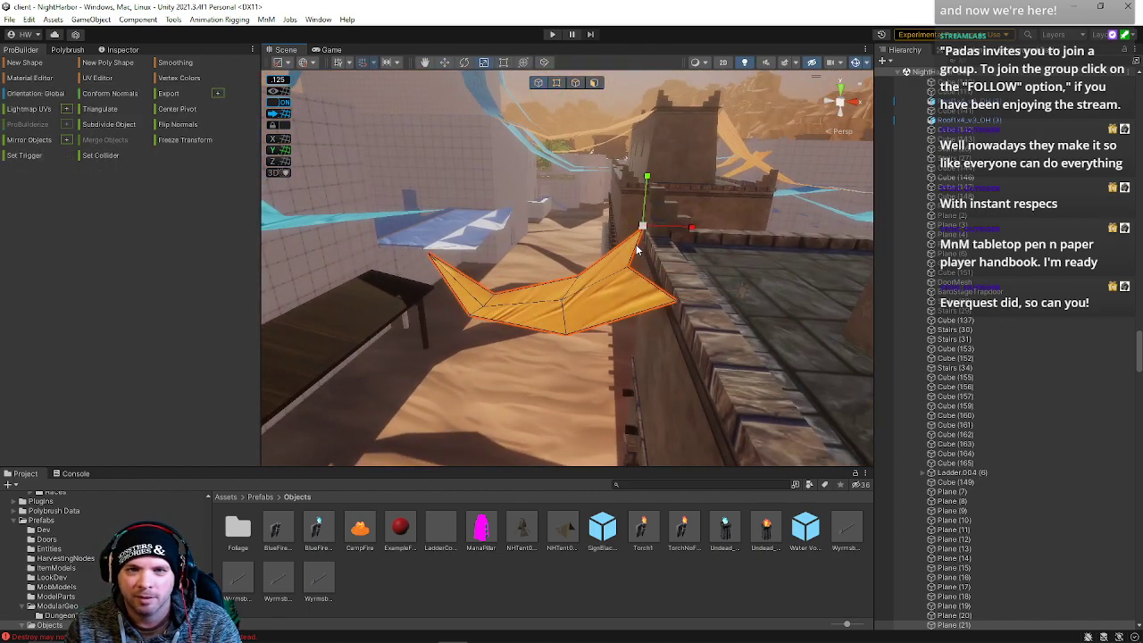
# Scale the orange awning along the X axis and rotate it so its tip reaches the white building's wall.
pyautogui.moveTo(692, 225); pyautogui.dragTo(735, 244)
pyautogui.moveTo(728, 242); pyautogui.dragTo(451, 228, button='right')
pyautogui.moveTo(1085, 247); pyautogui.dragTo(11, 255, button='right')
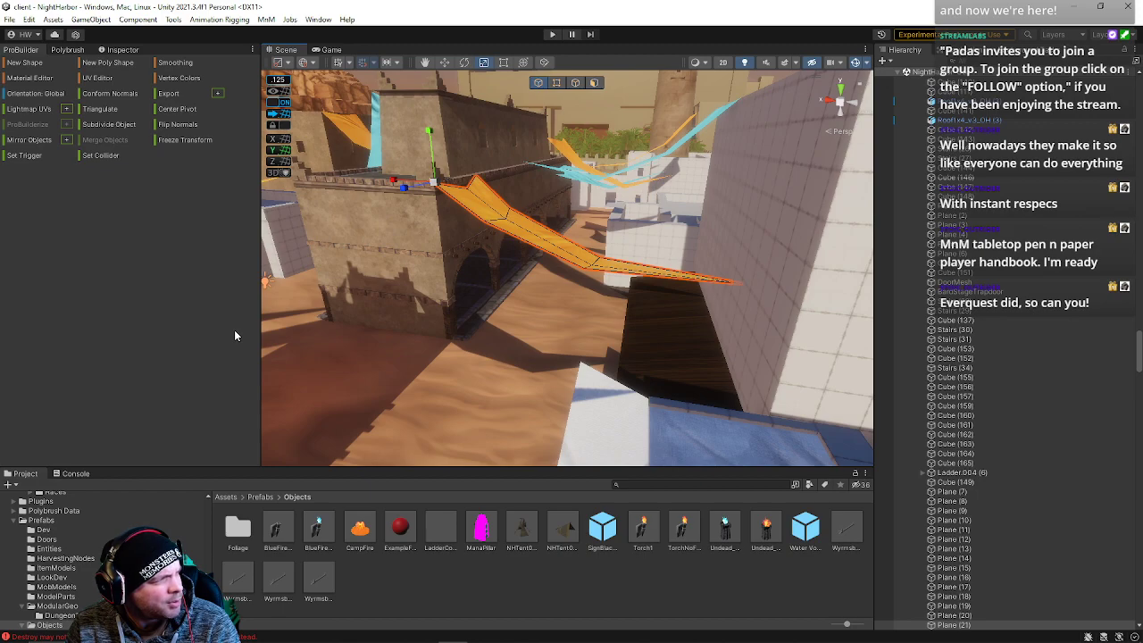
pyautogui.moveTo(565, 335); pyautogui.dragTo(478, 260, button='right')
pyautogui.press('e')
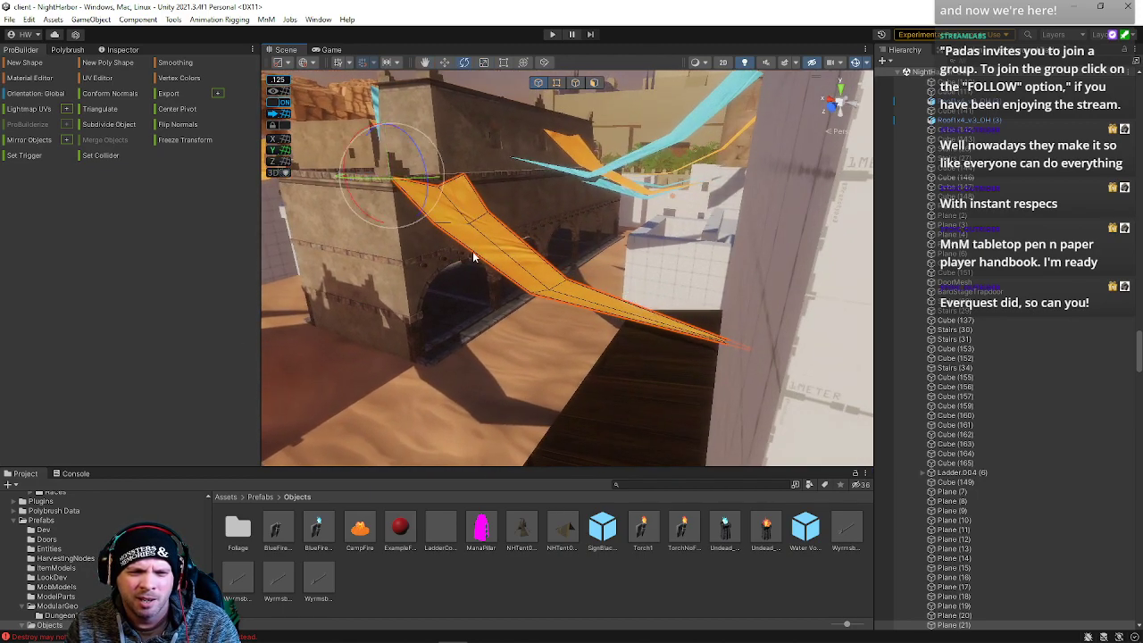
pyautogui.moveTo(428, 198); pyautogui.dragTo(426, 214)
pyautogui.moveTo(545, 290); pyautogui.dragTo(513, 343, button='right')
# Raise the orange awning along the Y axis and shift it so its wide-end corner meets the brown building's upper wall corner.
pyautogui.click(581, 290)
pyautogui.moveTo(586, 295); pyautogui.dragTo(482, 299, button='right')
pyautogui.click(556, 83)
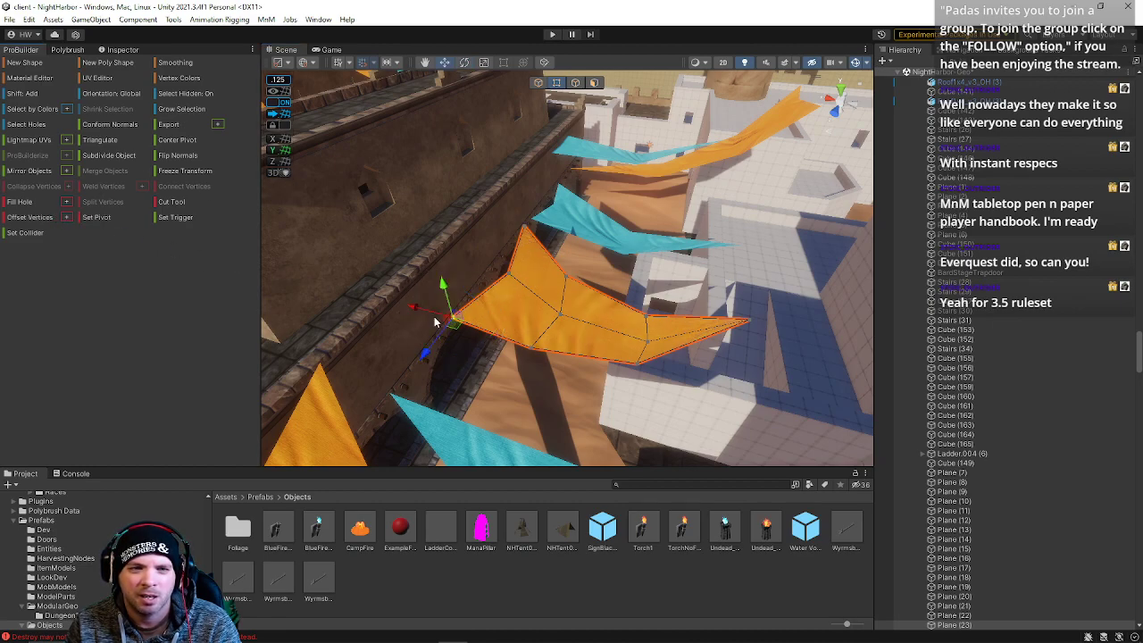
pyautogui.moveTo(489, 312); pyautogui.dragTo(482, 308, button='right')
pyautogui.moveTo(577, 319); pyautogui.dragTo(377, 273)
pyautogui.hotkey('ctrl', 'z')
pyautogui.click(538, 83)
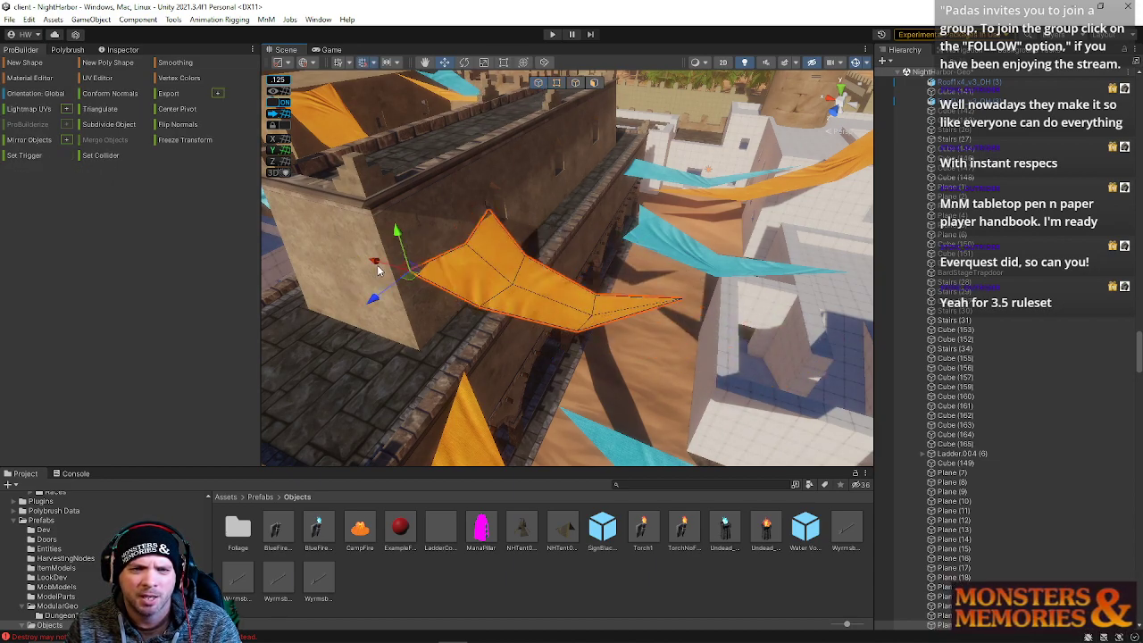
pyautogui.moveTo(396, 230); pyautogui.dragTo(356, 159)
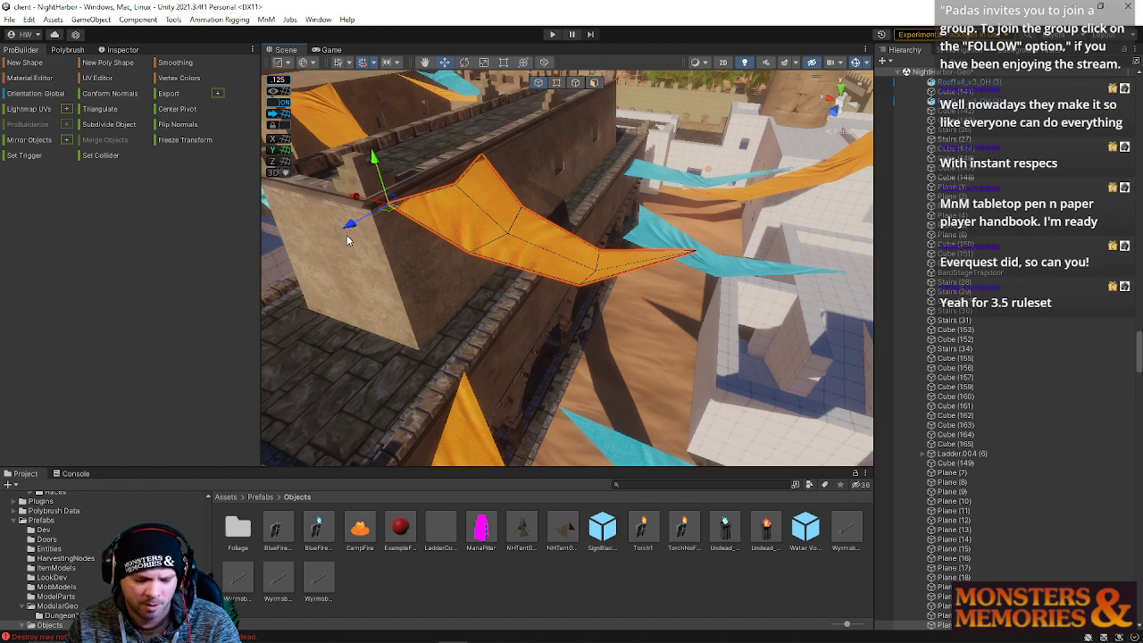
pyautogui.moveTo(388, 211); pyautogui.dragTo(370, 220)
pyautogui.moveTo(393, 243); pyautogui.dragTo(358, 141, button='right')
pyautogui.moveTo(453, 113); pyautogui.dragTo(453, 101)
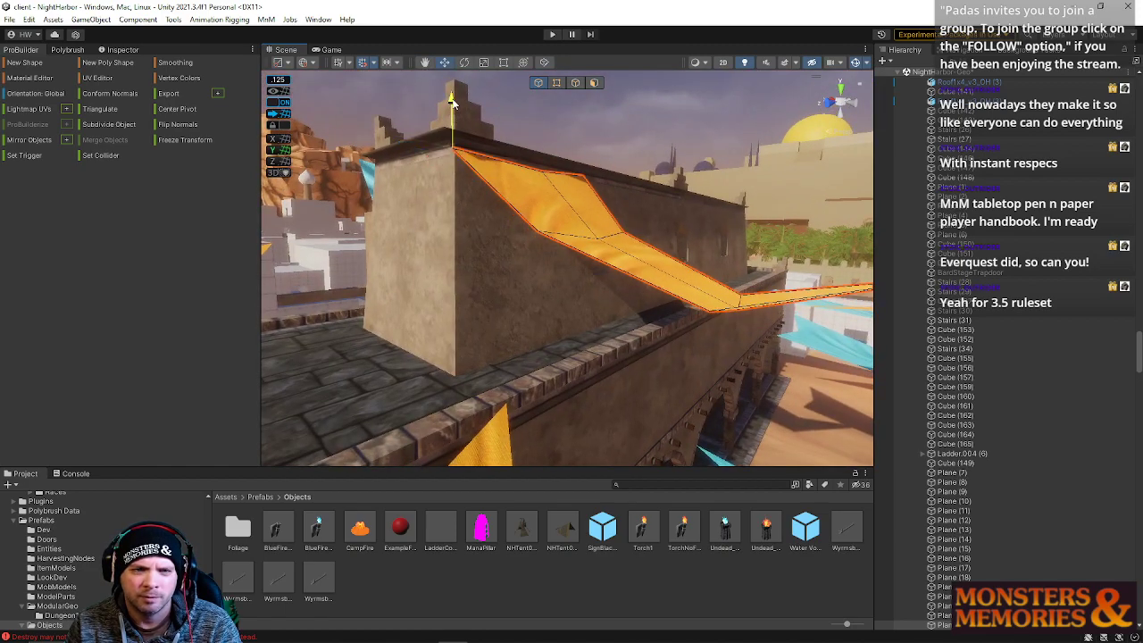
# Fine-tune the orange awning's position so its pivot corner sits at the wall corner directly beneath the roof cornice.
pyautogui.moveTo(529, 150); pyautogui.dragTo(503, 242, button='right')
pyautogui.moveTo(508, 221)
pyautogui.mouseDown()
pyautogui.moveTo(520, 204)
pyautogui.moveTo(509, 206)
pyautogui.mouseUp()
pyautogui.moveTo(542, 235); pyautogui.dragTo(659, 216, button='right')
pyautogui.hotkey('ctrl', 'z')
pyautogui.moveTo(658, 278); pyautogui.dragTo(657, 216, button='right')
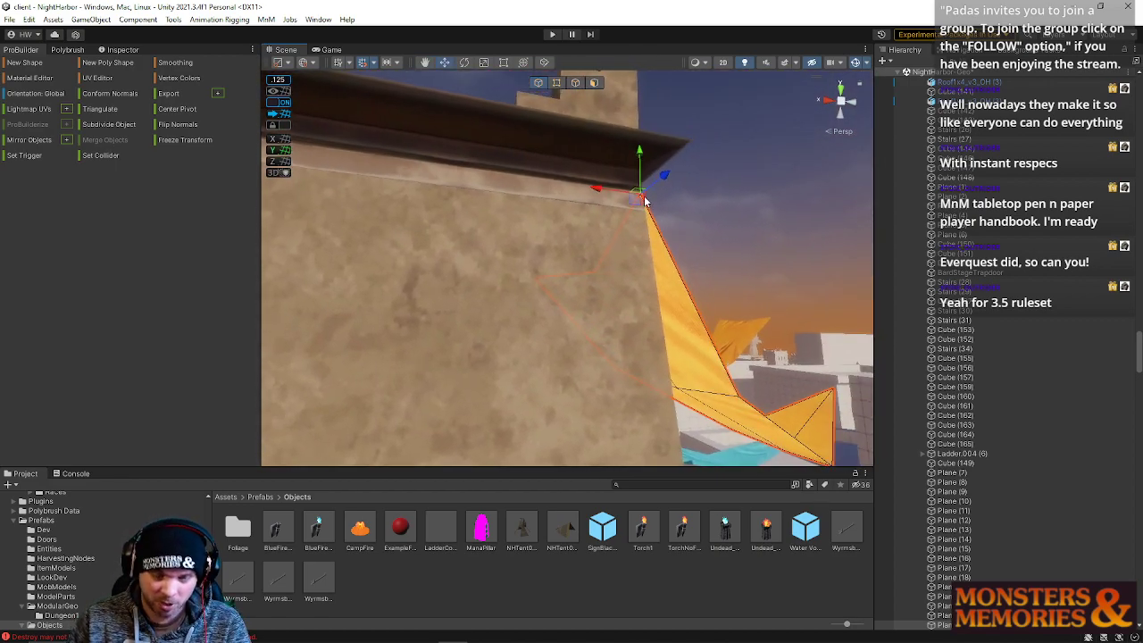
pyautogui.moveTo(641, 192); pyautogui.dragTo(650, 214)
pyautogui.moveTo(650, 212); pyautogui.dragTo(701, 204, button='right')
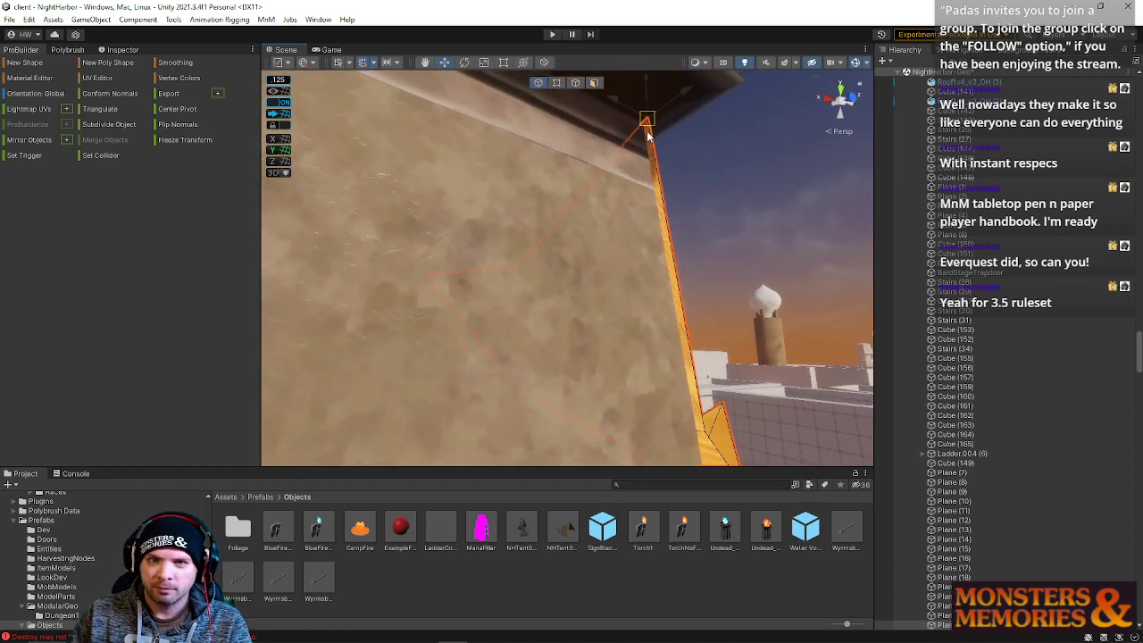
pyautogui.moveTo(679, 100); pyautogui.dragTo(598, 234, button='right')
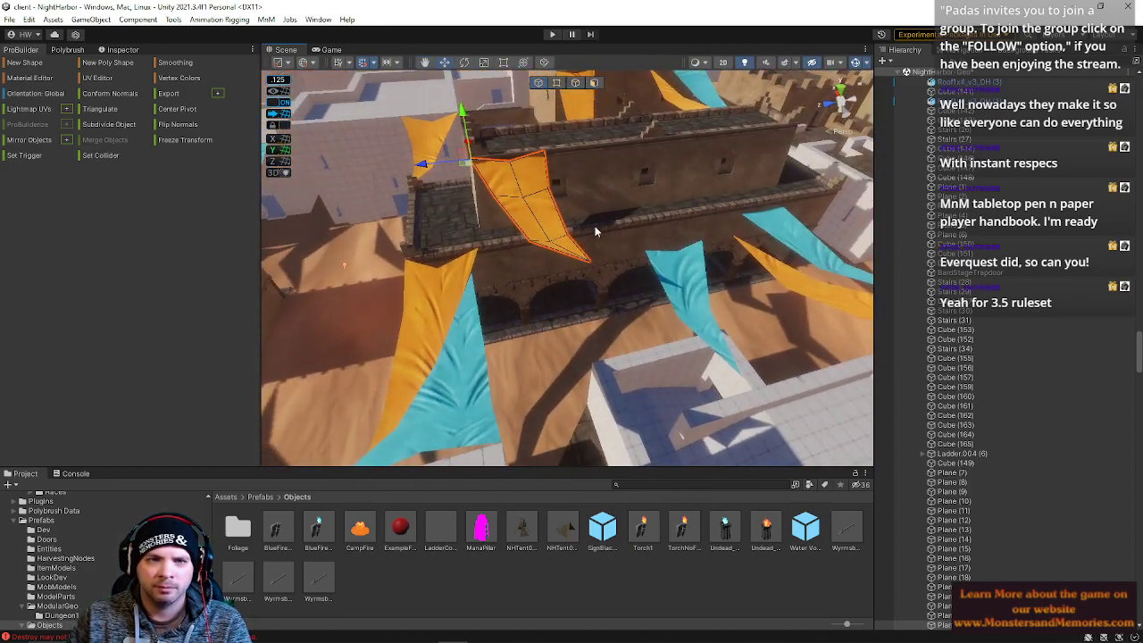
# Select the blue awning attached to the white building and rotate it around its wide-end corner.
pyautogui.click(476, 324)
pyautogui.moveTo(476, 323)
pyautogui.mouseDown(button='right')
pyautogui.moveTo(426, 323)
pyautogui.moveTo(396, 366)
pyautogui.moveTo(151, 289)
pyautogui.moveTo(140, 212)
pyautogui.moveTo(151, 206)
pyautogui.moveTo(253, 340)
pyautogui.moveTo(352, 373)
pyautogui.moveTo(513, 298)
pyautogui.moveTo(502, 297)
pyautogui.moveTo(528, 320)
pyautogui.moveTo(477, 325)
pyautogui.moveTo(476, 312)
pyautogui.mouseUp(button='right')
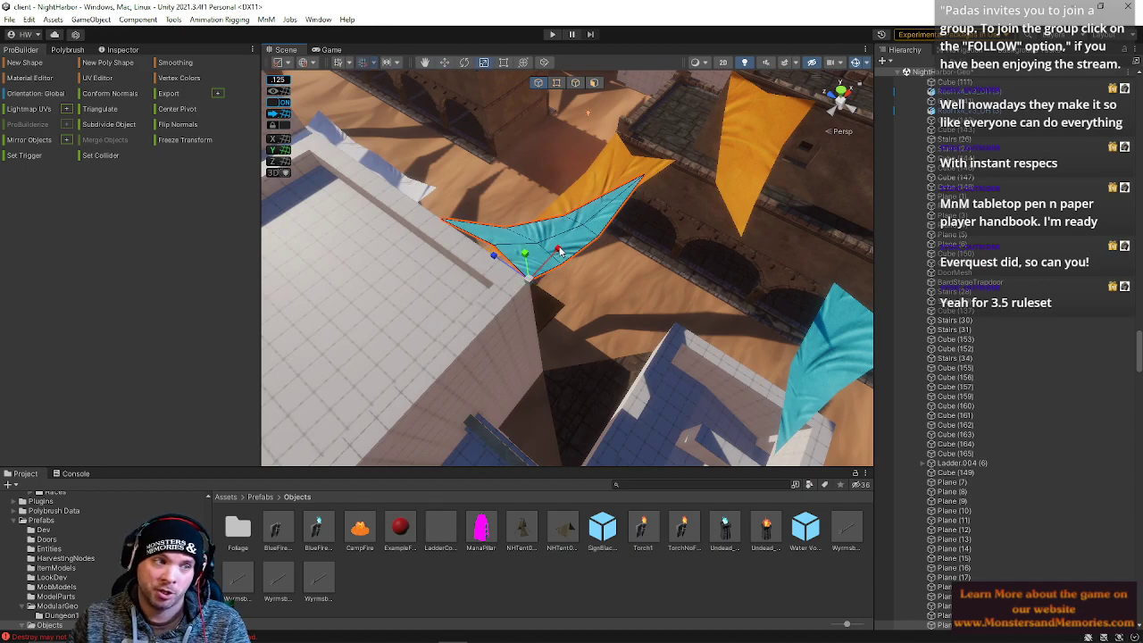
pyautogui.moveTo(580, 244); pyautogui.dragTo(420, 168, button='right')
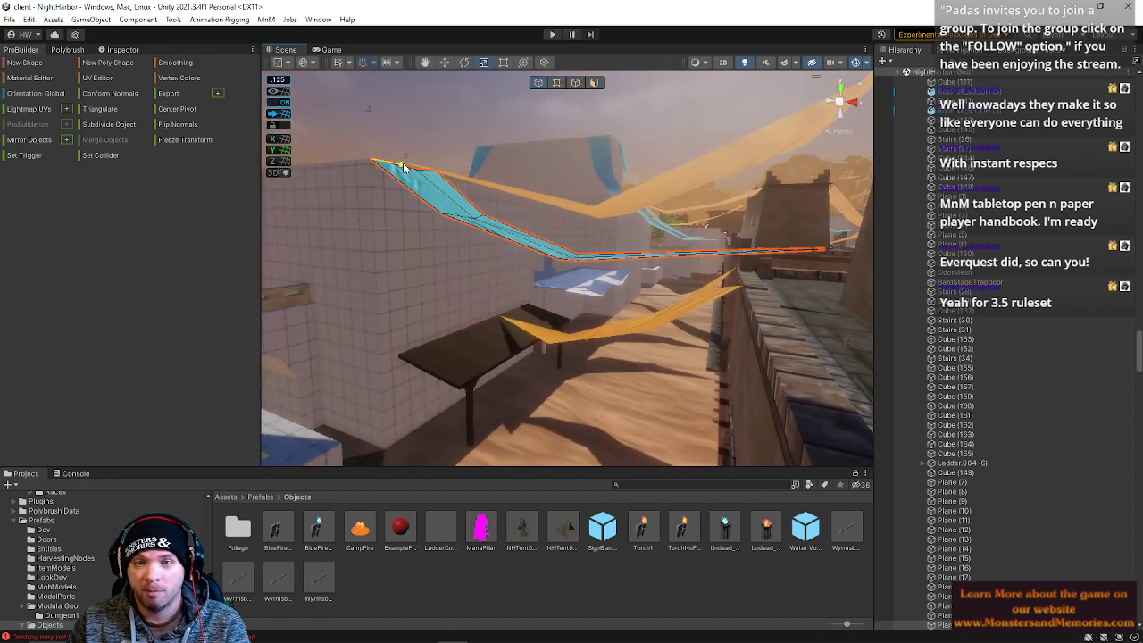
pyautogui.moveTo(413, 170); pyautogui.dragTo(492, 217, button='right')
pyautogui.click(557, 86)
pyautogui.click(538, 82)
pyautogui.click(536, 180)
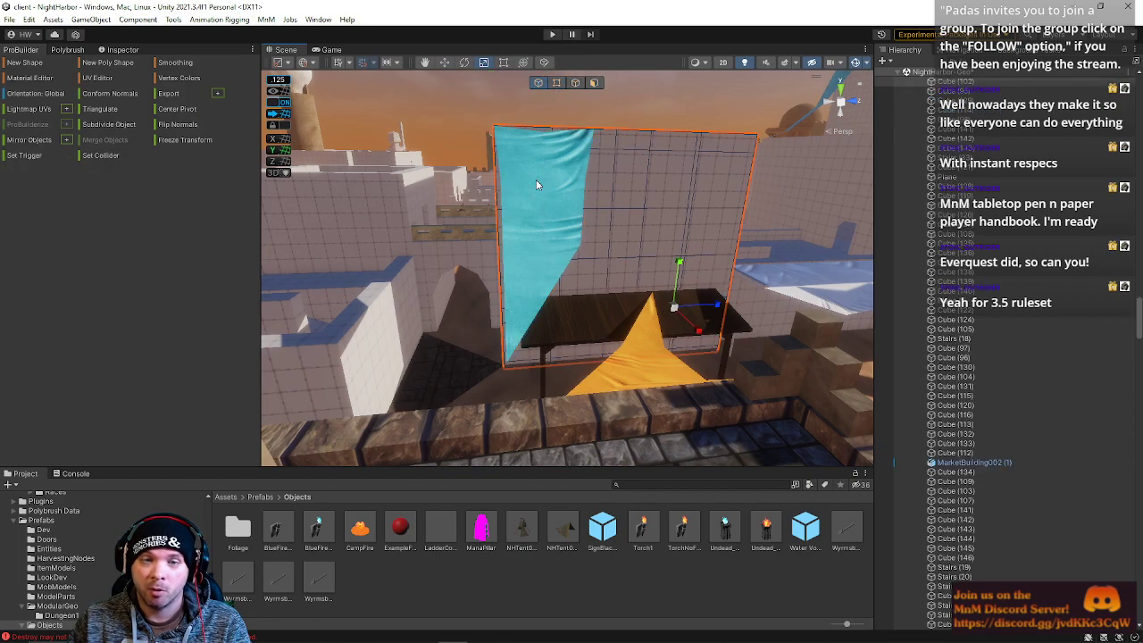
pyautogui.click(550, 296)
pyautogui.moveTo(497, 107); pyautogui.dragTo(494, 109)
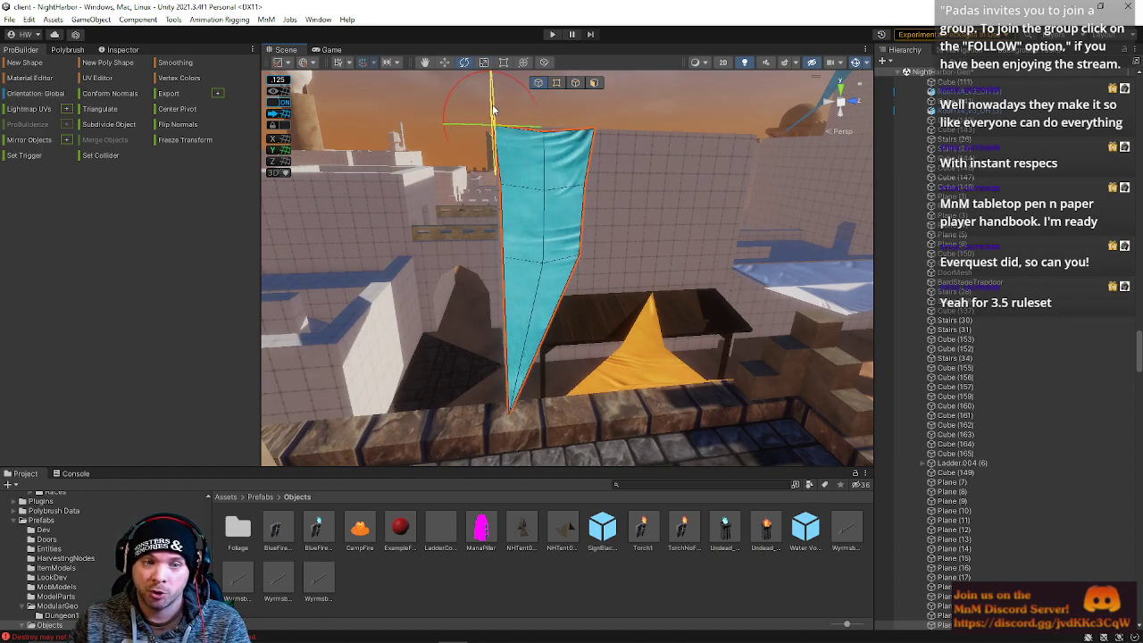
# Refine the blue awning's rotation so its tip reaches the brown building's stone ledge beside the orange awning.
pyautogui.moveTo(581, 255); pyautogui.dragTo(561, 229, button='right')
pyautogui.press('w')
pyautogui.moveTo(556, 169); pyautogui.dragTo(552, 198)
pyautogui.press('s')
pyautogui.moveTo(552, 201); pyautogui.dragTo(511, 215, button='right')
pyautogui.moveTo(615, 136); pyautogui.dragTo(611, 136)
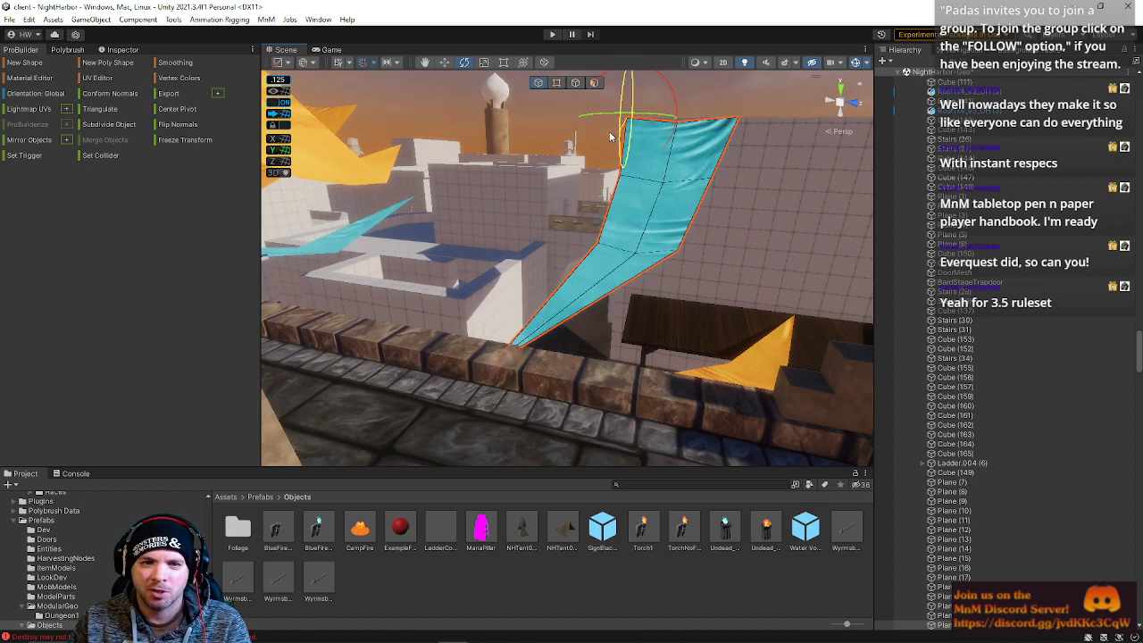
pyautogui.moveTo(608, 136); pyautogui.dragTo(608, 136)
pyautogui.moveTo(592, 195); pyautogui.dragTo(51, 324, button='right')
pyautogui.moveTo(494, 189); pyautogui.dragTo(511, 156, button='right')
# Adjust the blue awning's tip vertex and shift its two middle vertex rows along the Z axis, returning to object selection.
pyautogui.click(556, 83)
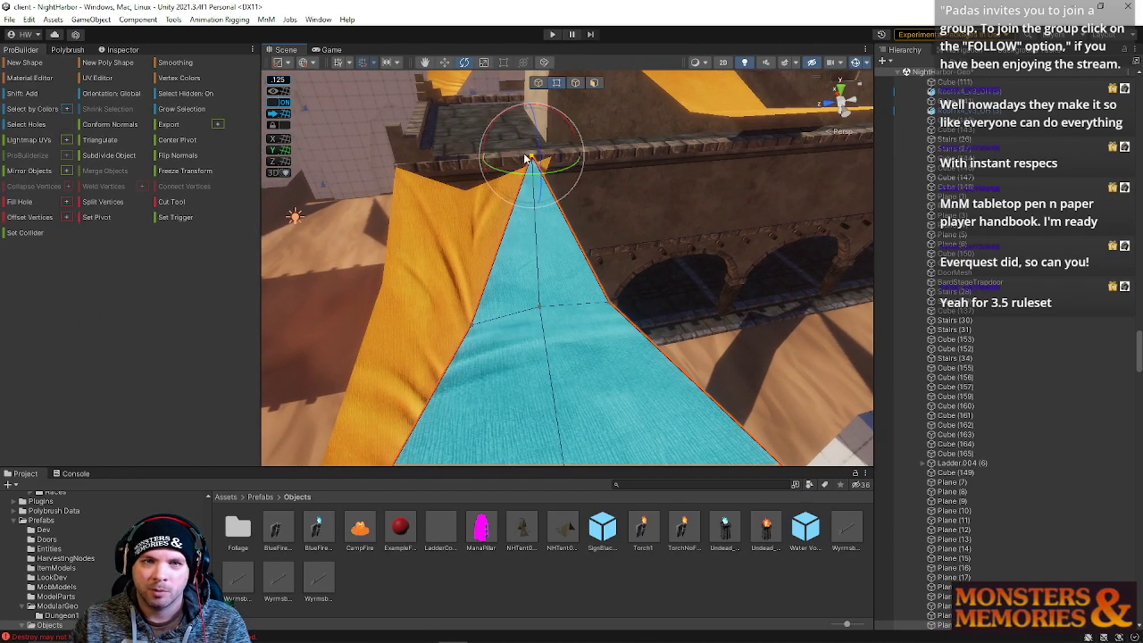
pyautogui.moveTo(533, 156); pyautogui.dragTo(551, 158)
pyautogui.moveTo(537, 236); pyautogui.dragTo(505, 229, button='right')
pyautogui.moveTo(486, 254); pyautogui.dragTo(500, 259)
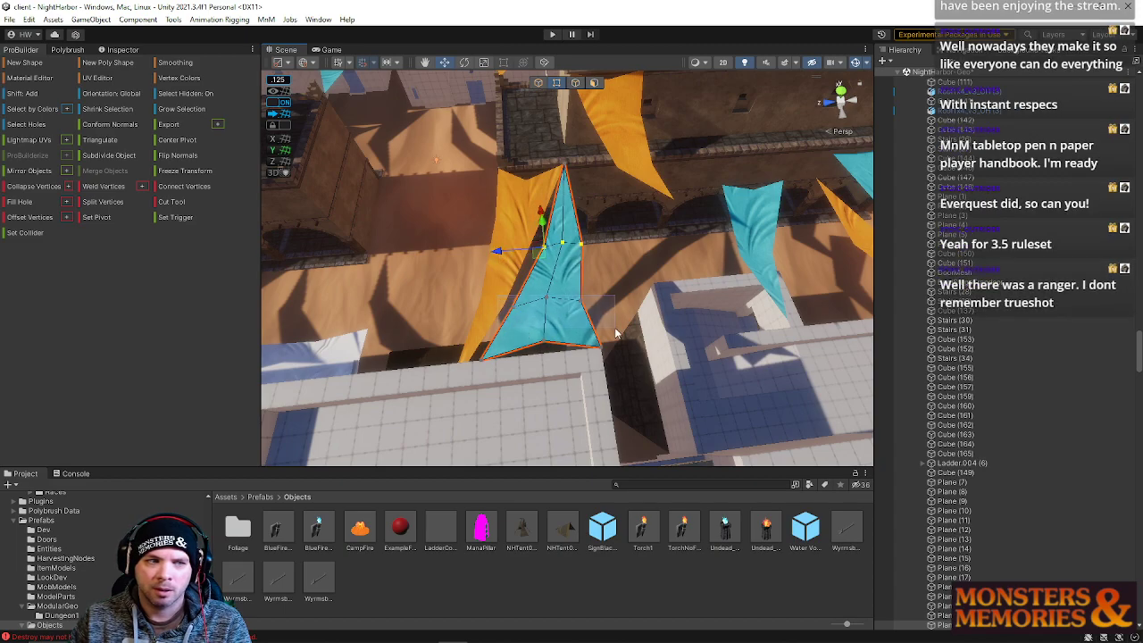
pyautogui.moveTo(575, 309); pyautogui.dragTo(514, 284, button='right')
pyautogui.moveTo(466, 314); pyautogui.dragTo(472, 312)
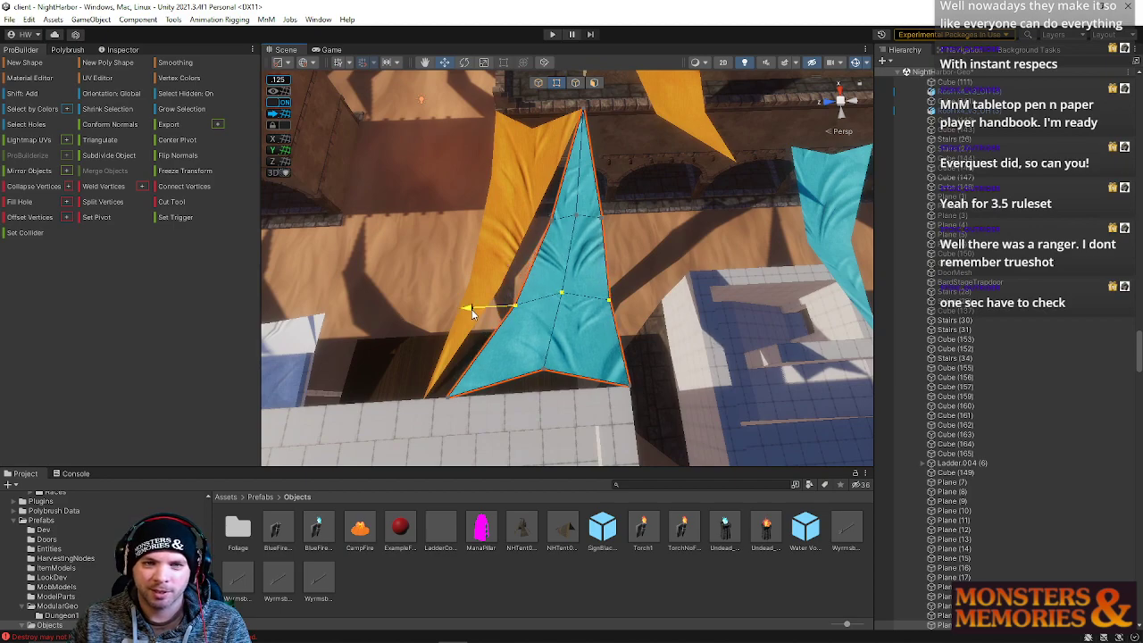
pyautogui.moveTo(513, 290); pyautogui.dragTo(508, 154, button='right')
pyautogui.click(537, 83)
# Scale the upper orange awning along the X axis and rotate it so its tip slopes down toward the white building.
pyautogui.click(619, 243)
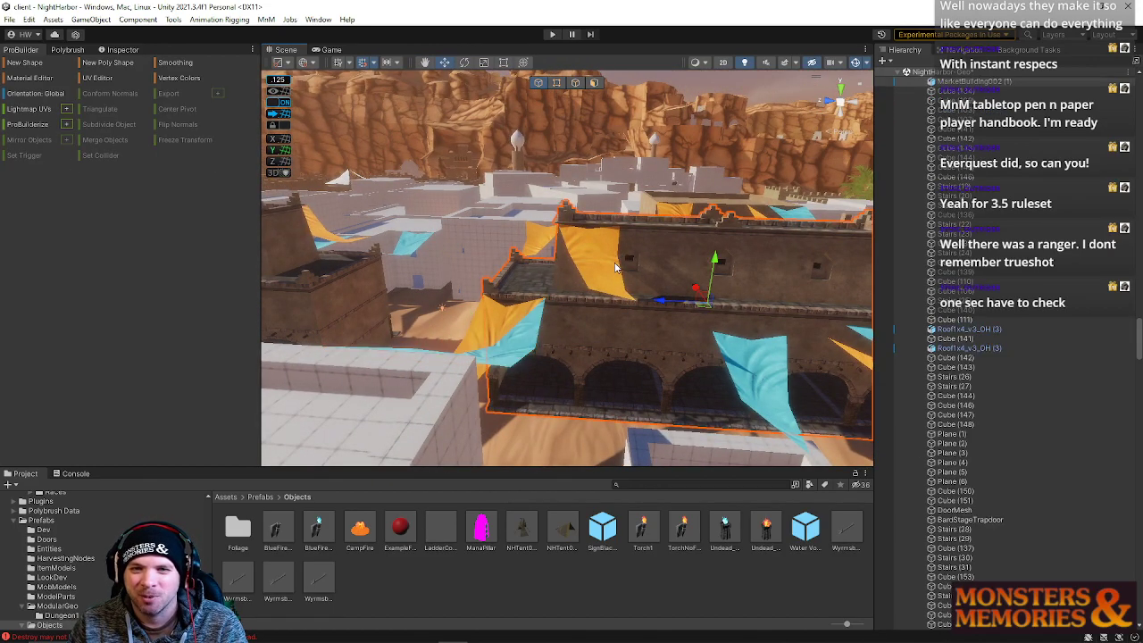
pyautogui.moveTo(619, 243); pyautogui.dragTo(538, 281, button='right')
pyautogui.moveTo(683, 177); pyautogui.dragTo(655, 204)
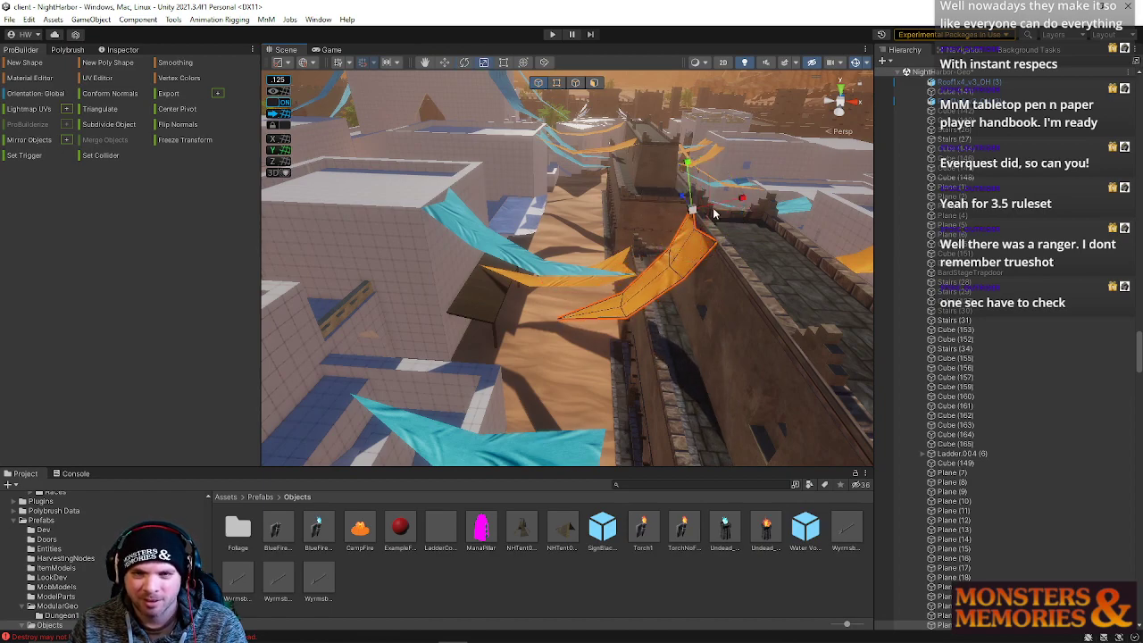
pyautogui.moveTo(747, 201); pyautogui.dragTo(761, 193)
pyautogui.moveTo(700, 228); pyautogui.dragTo(967, 172, button='right')
pyautogui.press('e')
pyautogui.moveTo(520, 132); pyautogui.dragTo(513, 145)
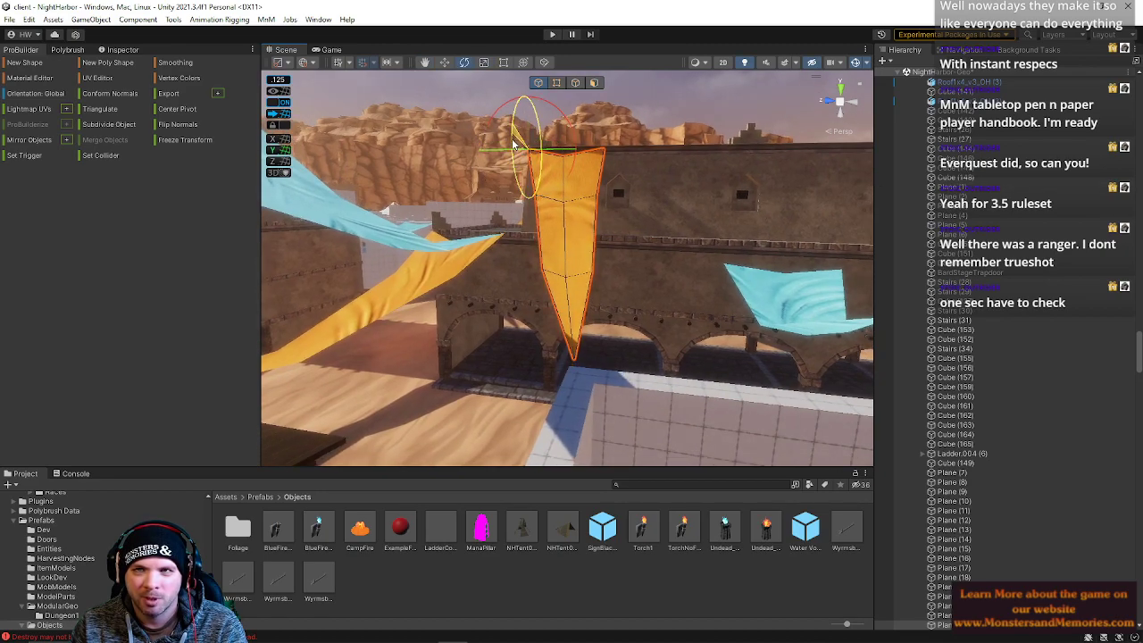
pyautogui.moveTo(810, 222); pyautogui.dragTo(574, 110, button='right')
# Move the orange awning's tip vertex to the white building's corner and shift the vertex row nearest the tip along the Z axis.
pyautogui.click(558, 84)
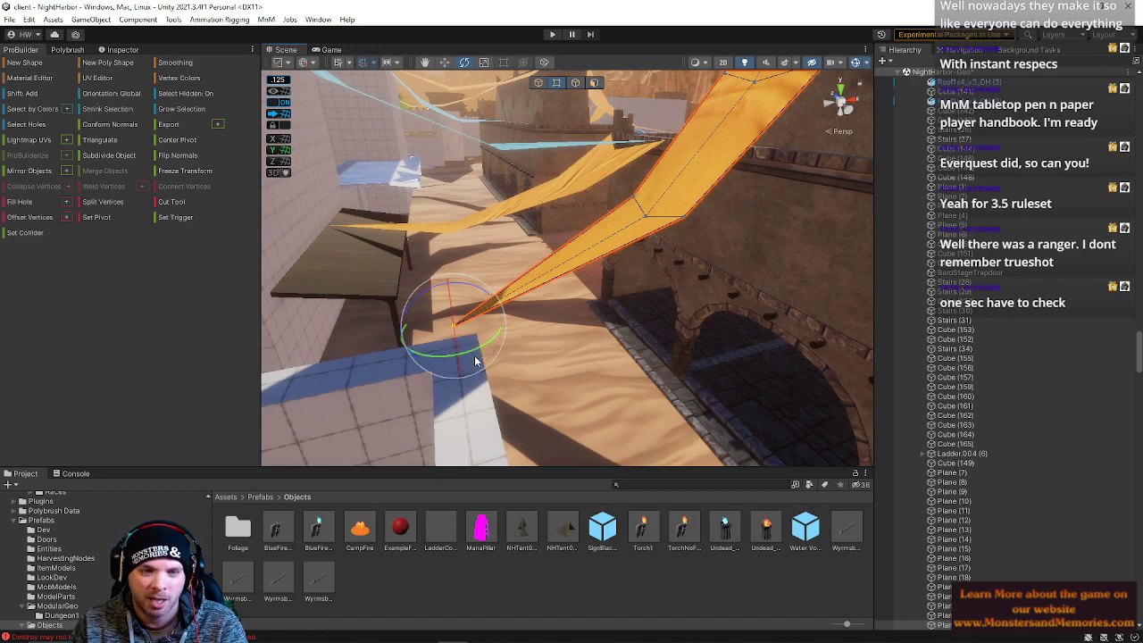
pyautogui.click(476, 335)
pyautogui.moveTo(601, 184); pyautogui.dragTo(747, 271)
pyautogui.moveTo(706, 255); pyautogui.dragTo(776, 224, button='right')
pyautogui.press('r')
pyautogui.moveTo(547, 251); pyautogui.dragTo(547, 255)
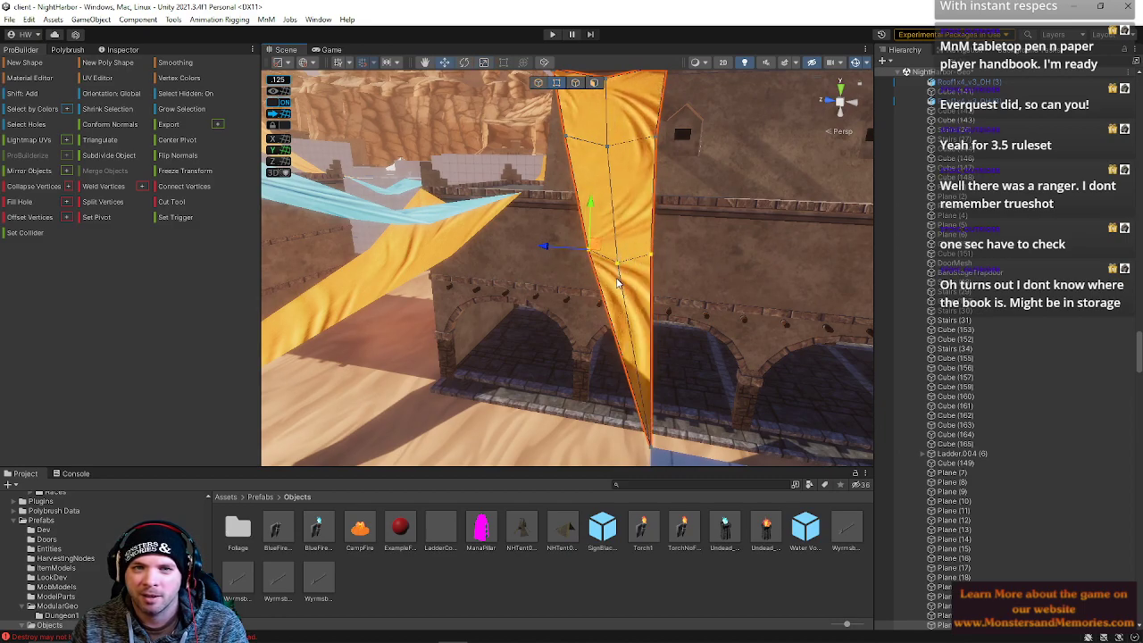
# Move the orange awning's centre-line vertices along the X axis to shape its sag, returning to object selection.
pyautogui.moveTo(596, 284); pyautogui.dragTo(812, 261, button='right')
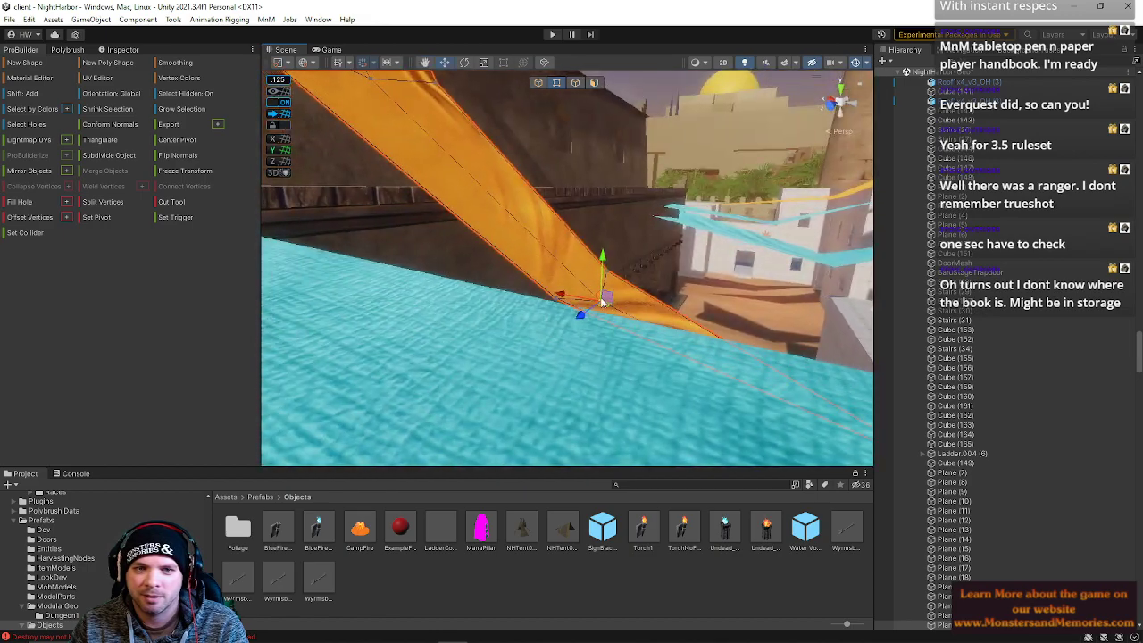
pyautogui.moveTo(567, 299); pyautogui.dragTo(546, 294)
pyautogui.moveTo(618, 284); pyautogui.dragTo(646, 275, button='right')
pyautogui.click(657, 248)
pyautogui.moveTo(615, 244); pyautogui.dragTo(584, 241)
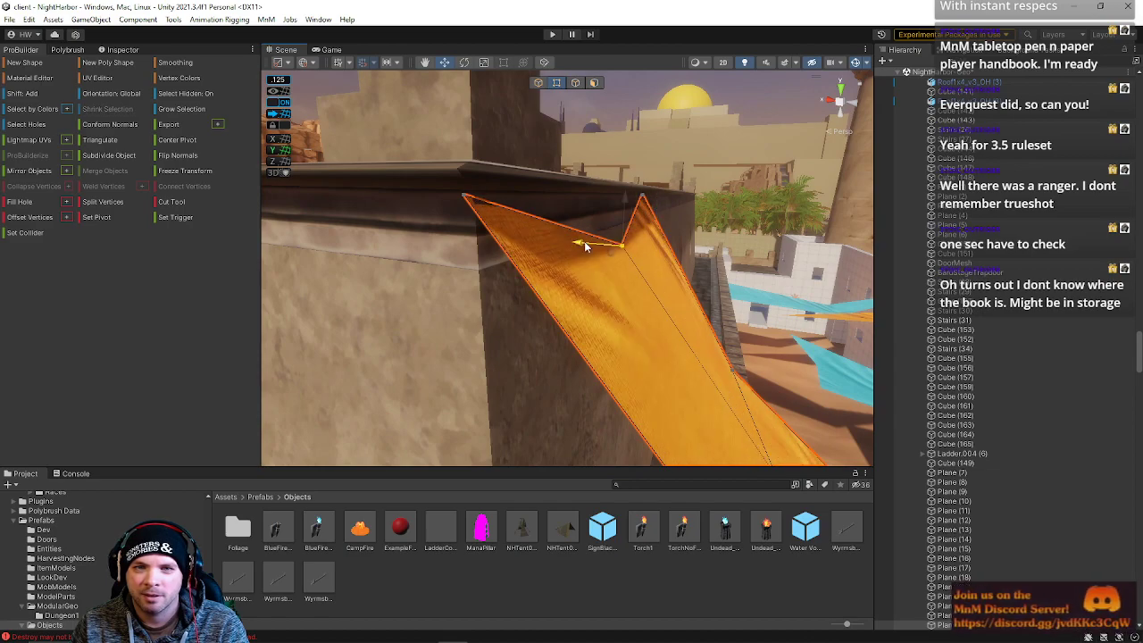
pyautogui.moveTo(585, 241); pyautogui.dragTo(539, 281, button='right')
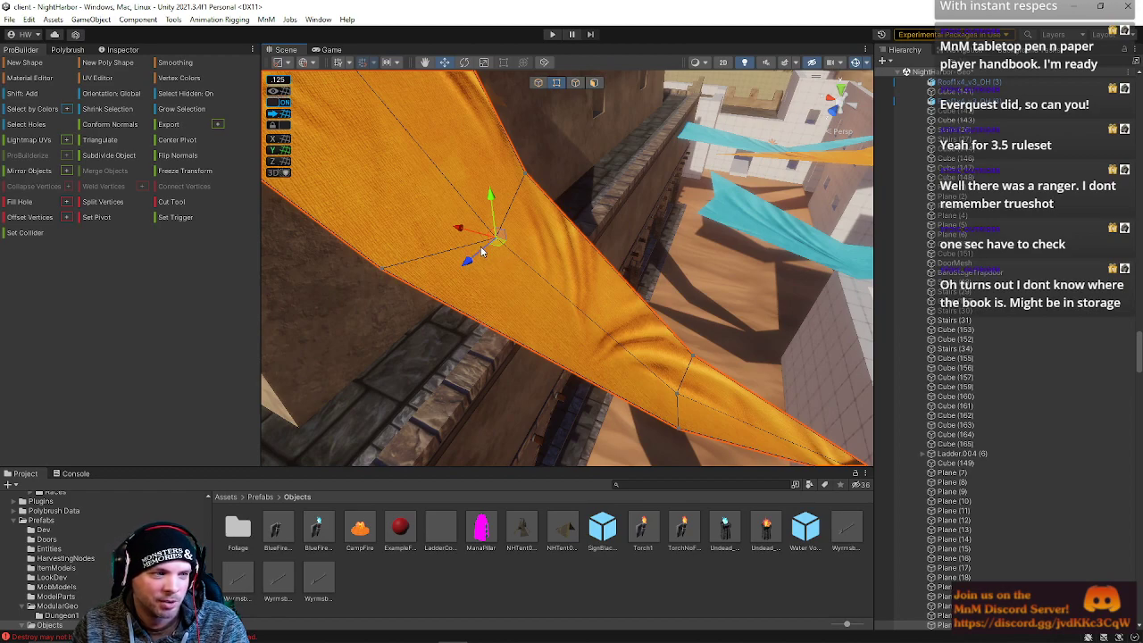
pyautogui.moveTo(467, 234); pyautogui.dragTo(441, 217)
pyautogui.moveTo(518, 255); pyautogui.dragTo(413, 168, button='right')
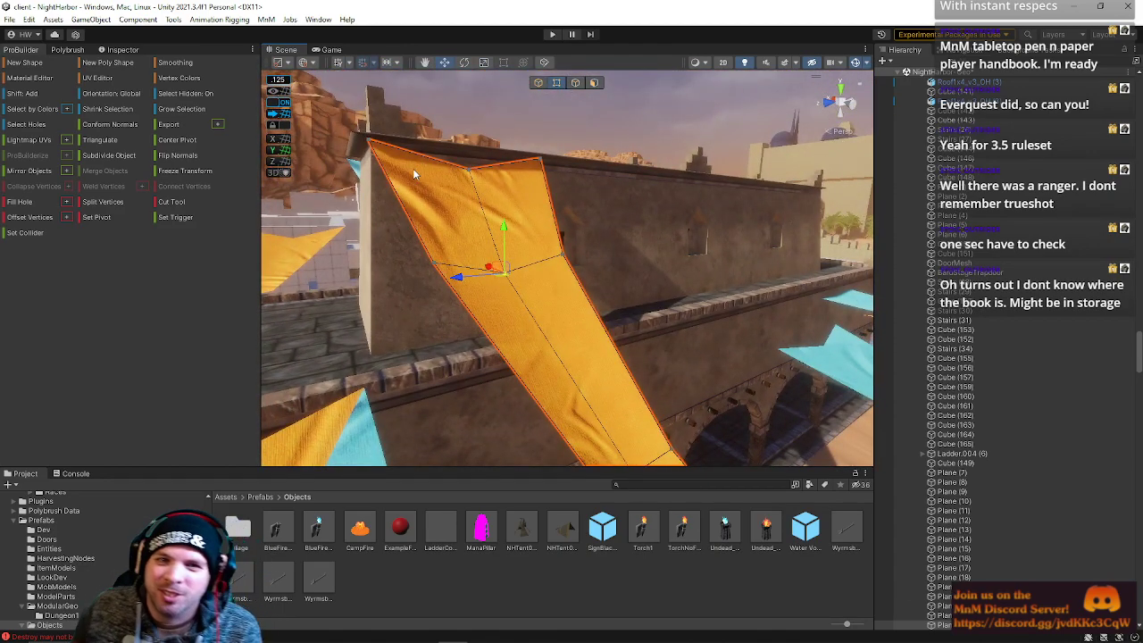
pyautogui.click(538, 82)
pyautogui.moveTo(536, 107); pyautogui.dragTo(625, 177, button='right')
# Select the blue awning over the arches and set its pivot to its wide-end corner vertex.
pyautogui.click(526, 238)
pyautogui.click(558, 83)
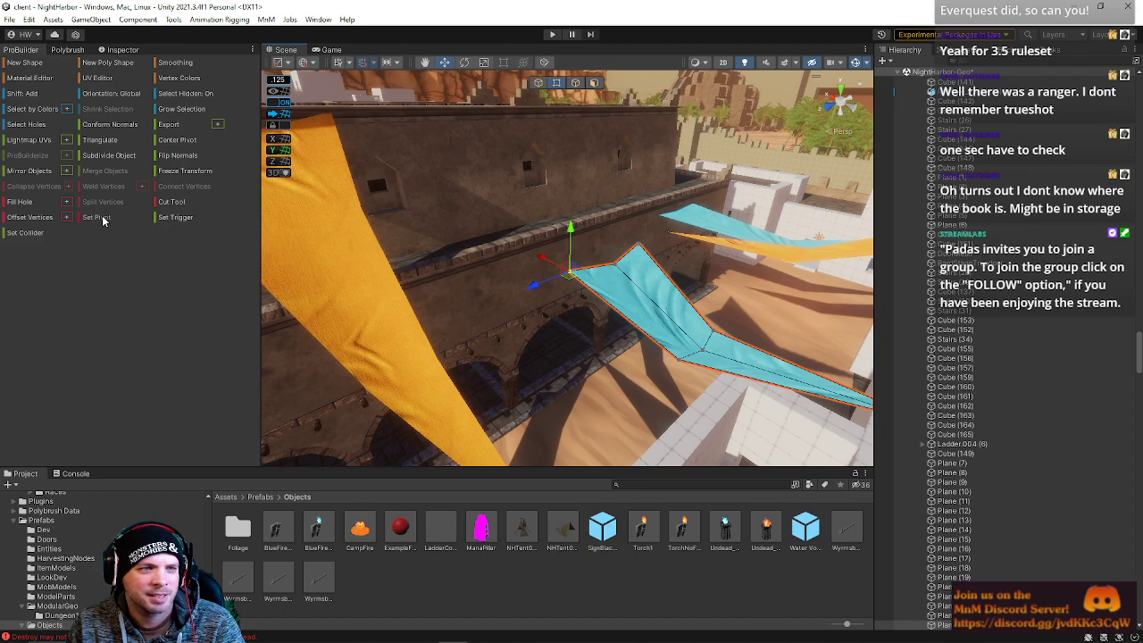
pyautogui.click(102, 221)
pyautogui.click(601, 280)
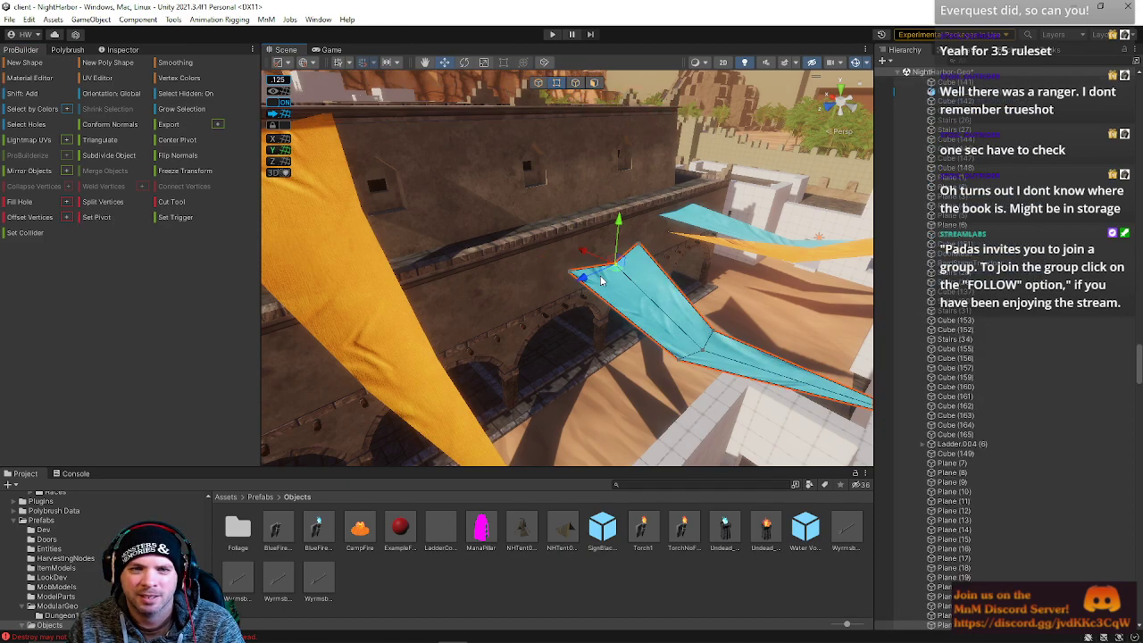
pyautogui.click(539, 82)
# Raise the blue awning to the stone ledge, align its corner along the X axis, and use Local handle orientation.
pyautogui.moveTo(545, 262); pyautogui.dragTo(545, 181)
pyautogui.moveTo(545, 181); pyautogui.dragTo(597, 227, button='right')
pyautogui.moveTo(572, 223); pyautogui.dragTo(562, 223)
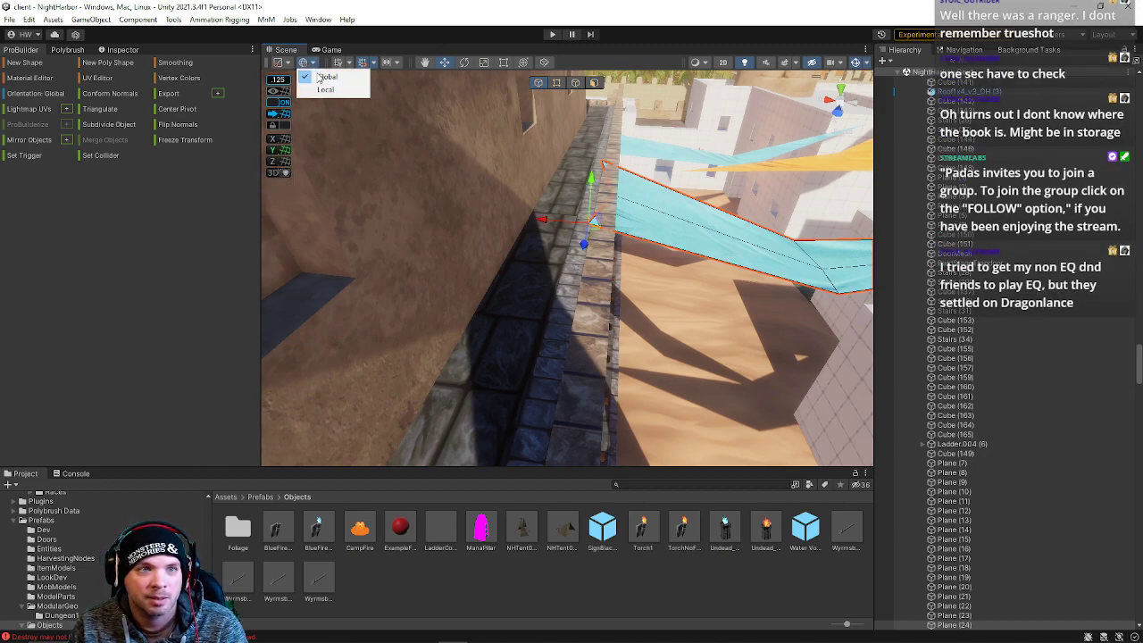
pyautogui.moveTo(542, 222); pyautogui.dragTo(561, 226)
pyautogui.moveTo(561, 226); pyautogui.dragTo(403, 227, button='right')
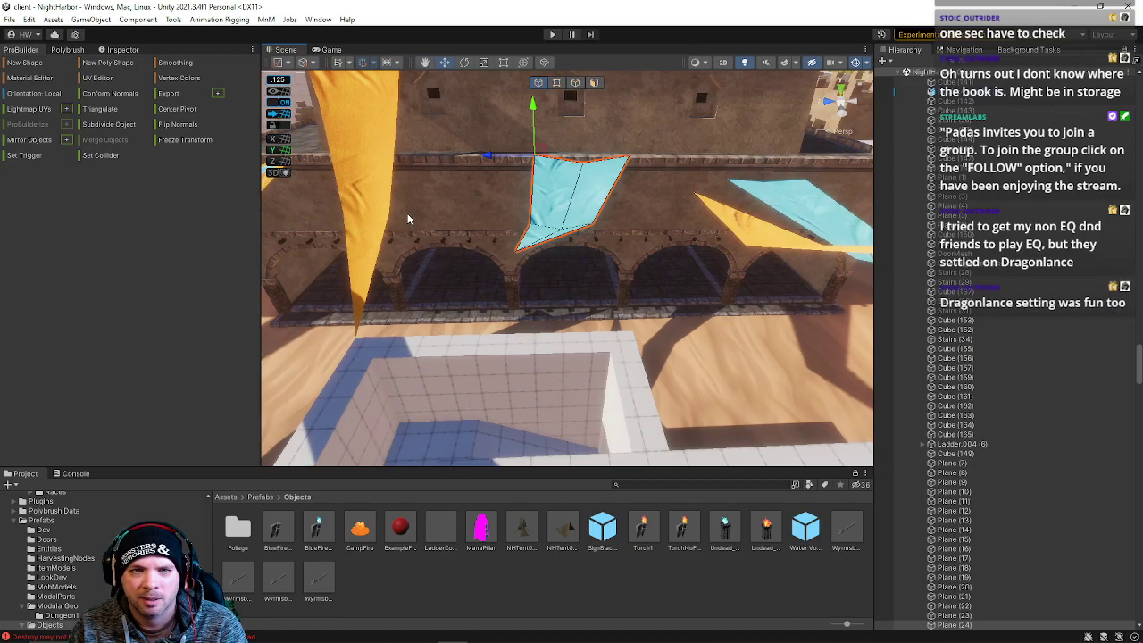
# Rotate the blue awning around its ledge corner so its tip points down at the white building.
pyautogui.moveTo(660, 215); pyautogui.dragTo(693, 249, button='right')
pyautogui.press('e')
pyautogui.moveTo(672, 228); pyautogui.dragTo(643, 264)
pyautogui.moveTo(643, 265); pyautogui.dragTo(779, 357, button='right')
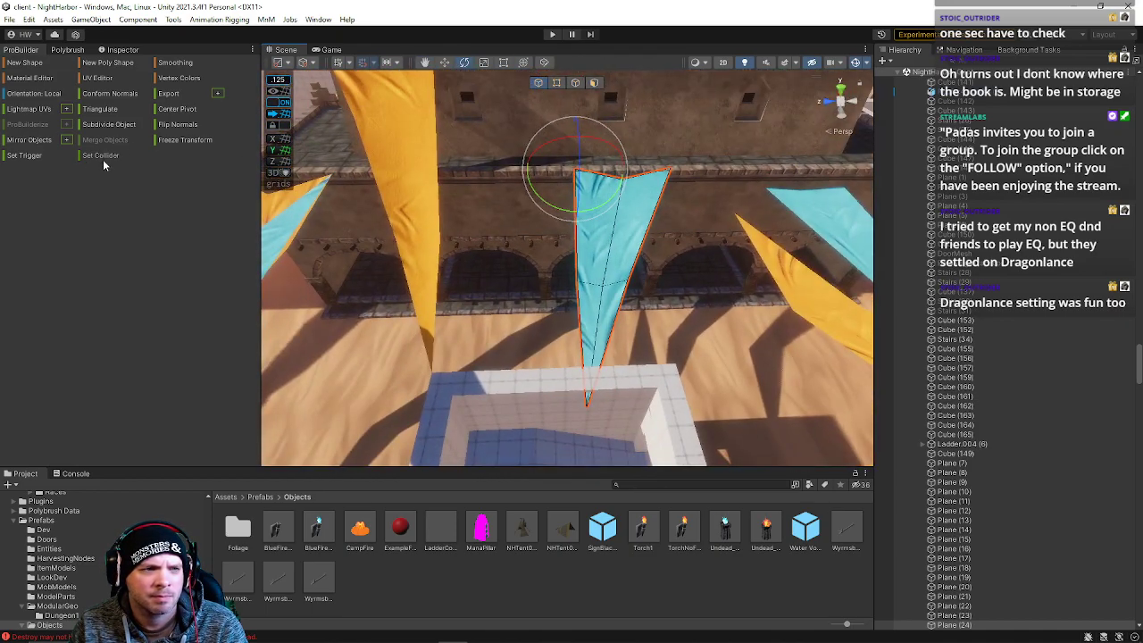
# Mirror the blue awning on the Z axis without duplicating it and rotate its tip toward the white building's corner.
pyautogui.click(66, 139)
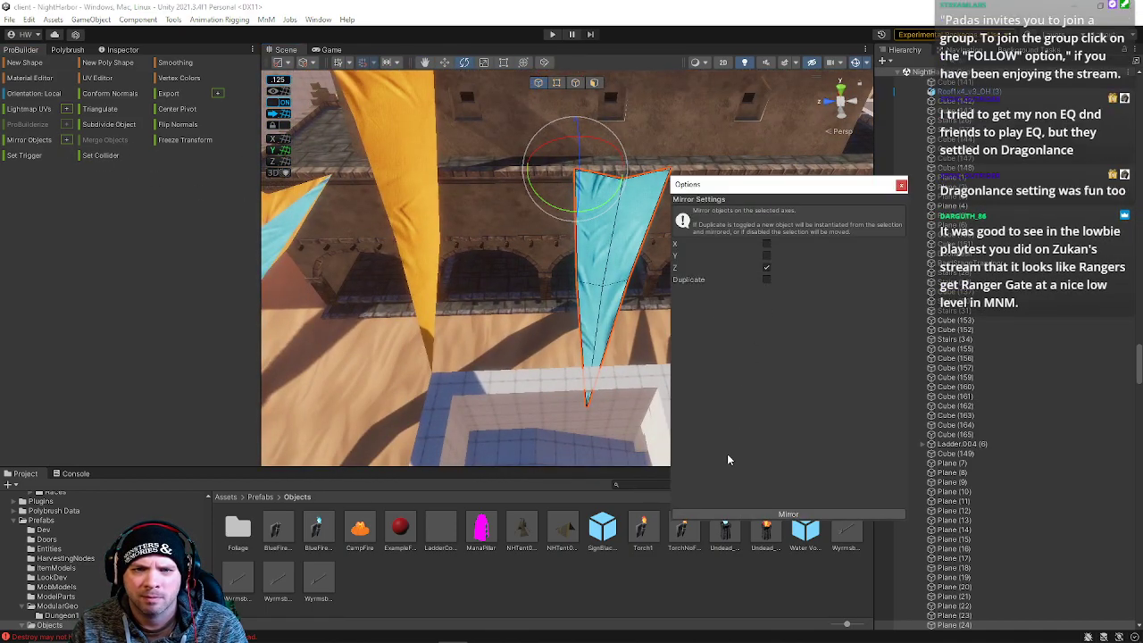
pyautogui.click(727, 518)
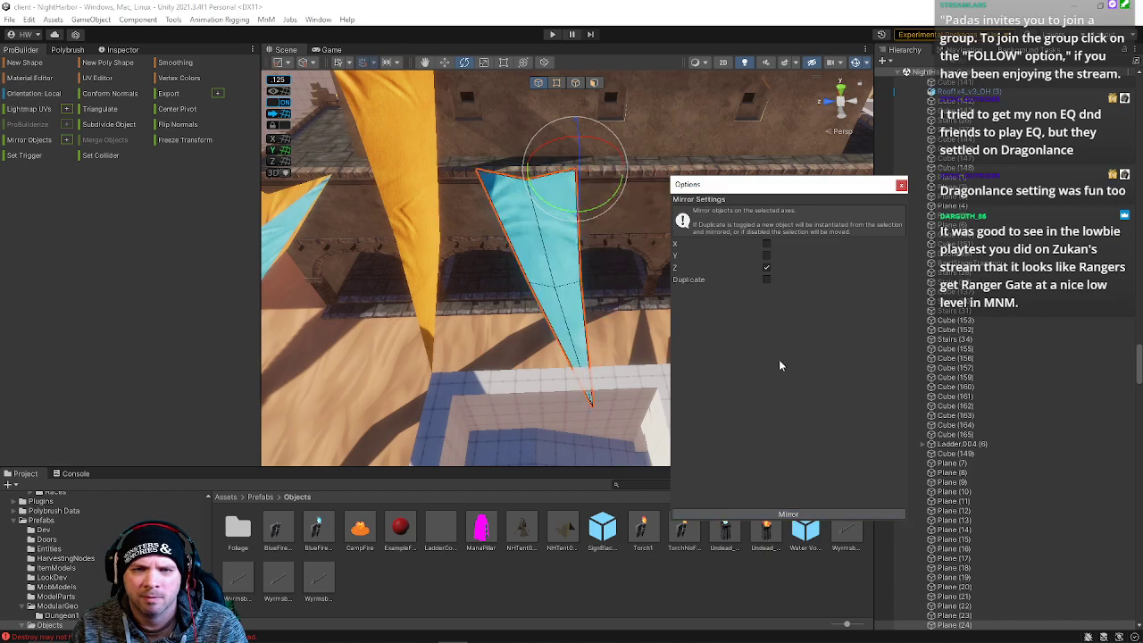
pyautogui.click(901, 184)
pyautogui.moveTo(530, 175); pyautogui.dragTo(599, 188)
pyautogui.moveTo(599, 219)
pyautogui.mouseDown(button='right')
pyautogui.moveTo(702, 271)
pyautogui.moveTo(720, 246)
pyautogui.moveTo(616, 226)
pyautogui.mouseUp(button='right')
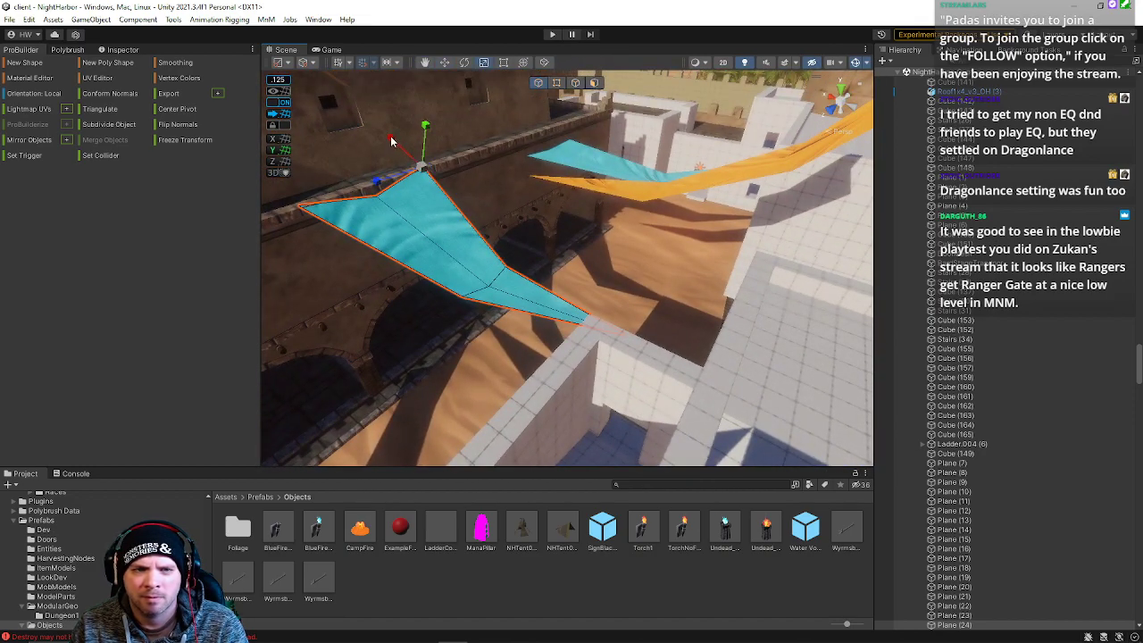
# Scale the blue awning along its local X axis to fit the white building's corner and select its middle row of vertices.
pyautogui.moveTo(392, 140); pyautogui.dragTo(395, 144)
pyautogui.moveTo(429, 176); pyautogui.dragTo(457, 146, button='right')
pyautogui.click(556, 84)
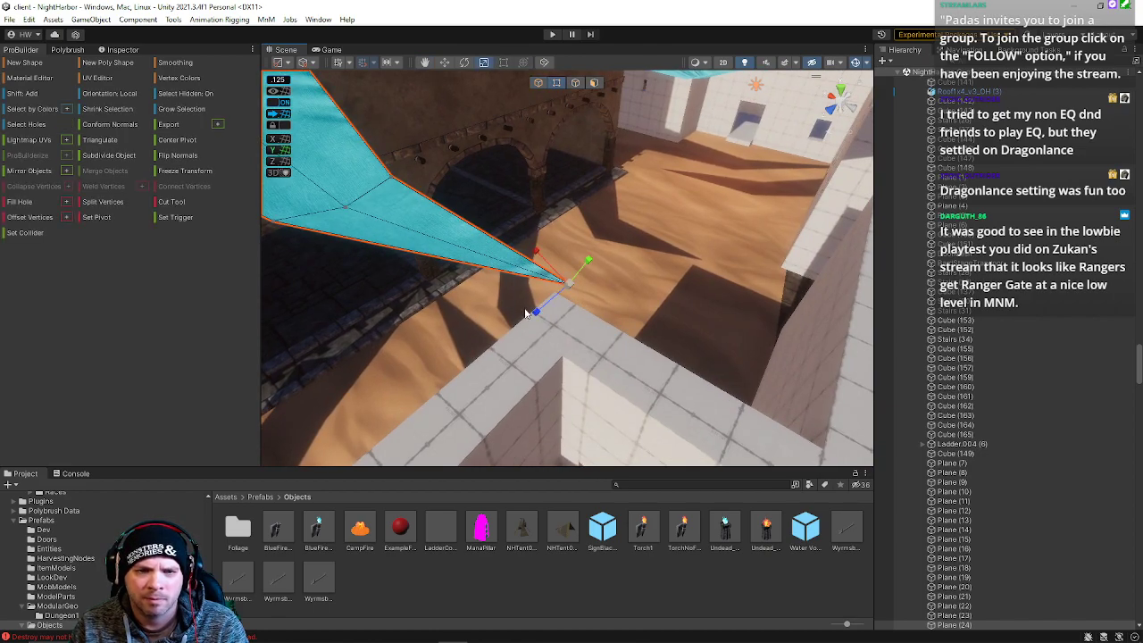
pyautogui.moveTo(572, 286); pyautogui.dragTo(421, 284, button='right')
pyautogui.moveTo(461, 257); pyautogui.dragTo(640, 338)
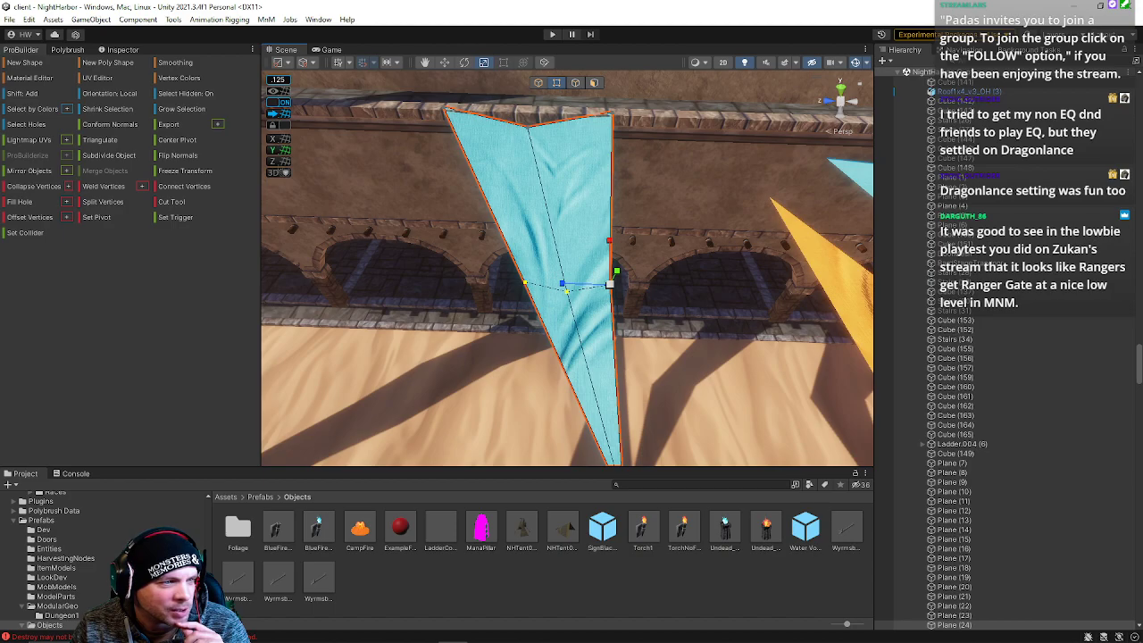
pyautogui.moveTo(540, 328); pyautogui.dragTo(549, 179, button='right')
pyautogui.click(539, 83)
# Scale the blue awning's middle row of vertices across its width.
pyautogui.click(609, 144)
pyautogui.click(605, 274)
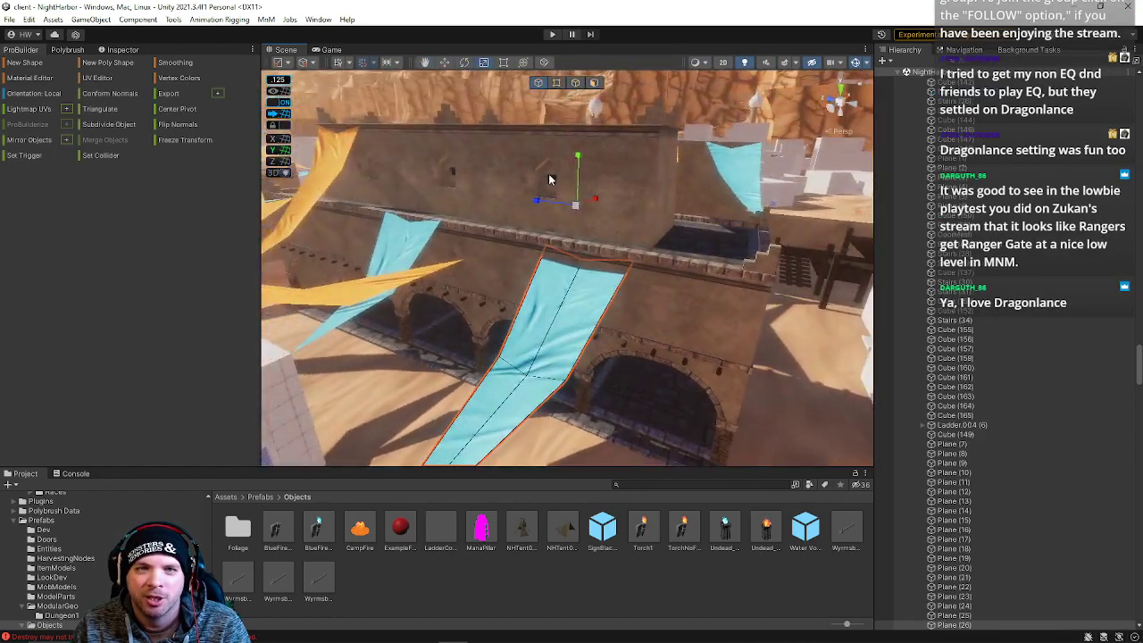
# Move the whole blue awning along the stone ledge by snapping its upper corner to the ledge's end.
pyautogui.click(555, 84)
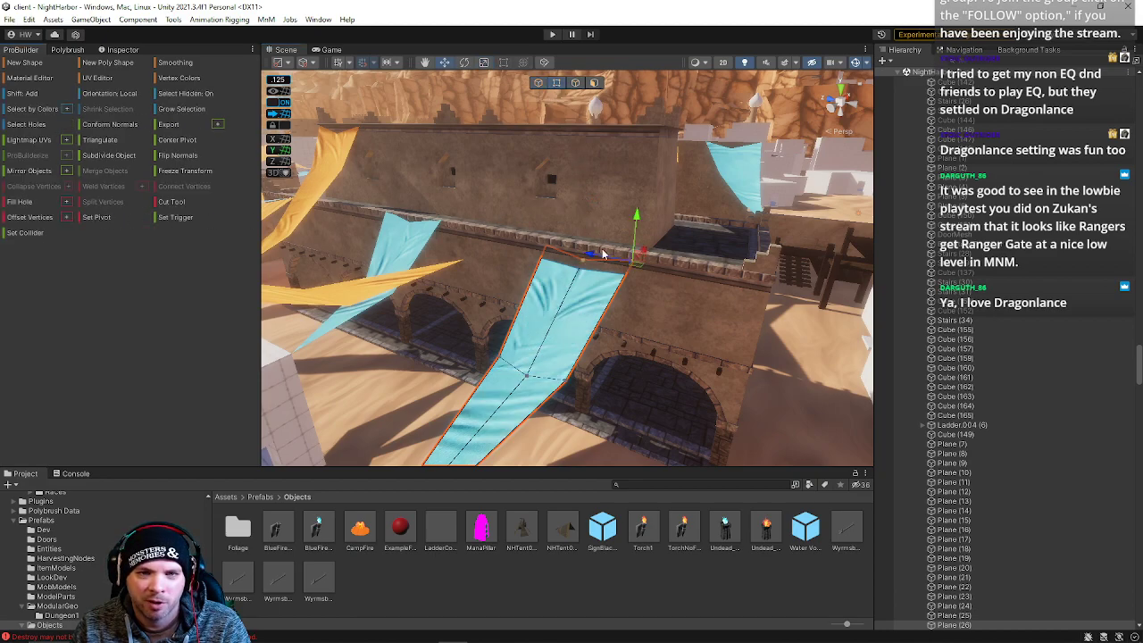
pyautogui.moveTo(634, 268); pyautogui.dragTo(701, 275)
pyautogui.hotkey('ctrl', 'z')
pyautogui.click(540, 83)
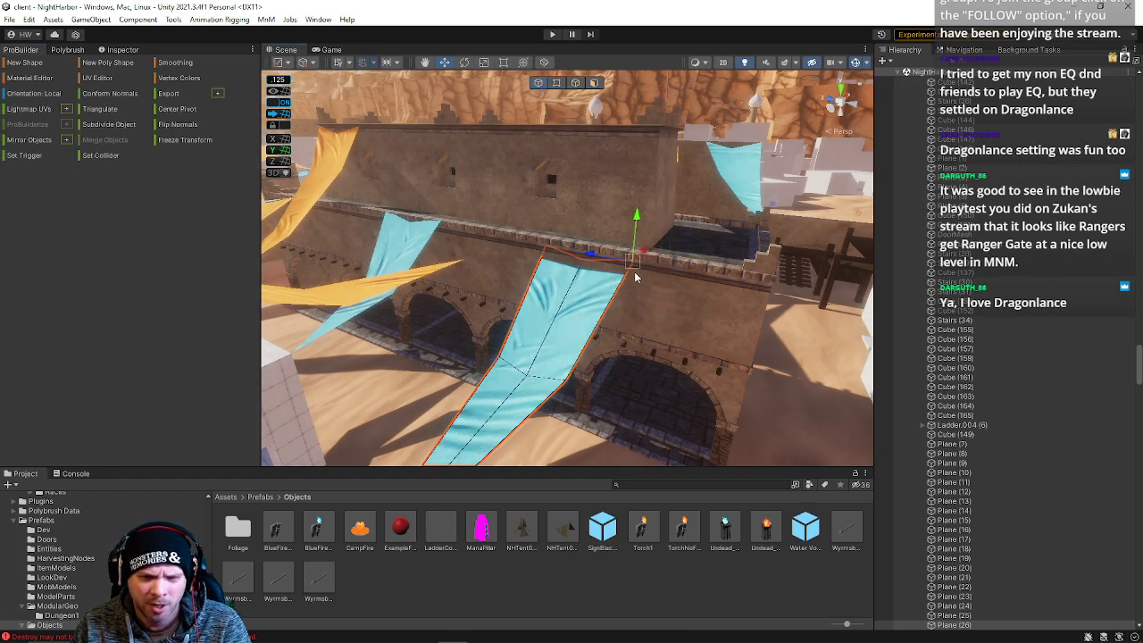
pyautogui.moveTo(633, 268); pyautogui.dragTo(768, 291)
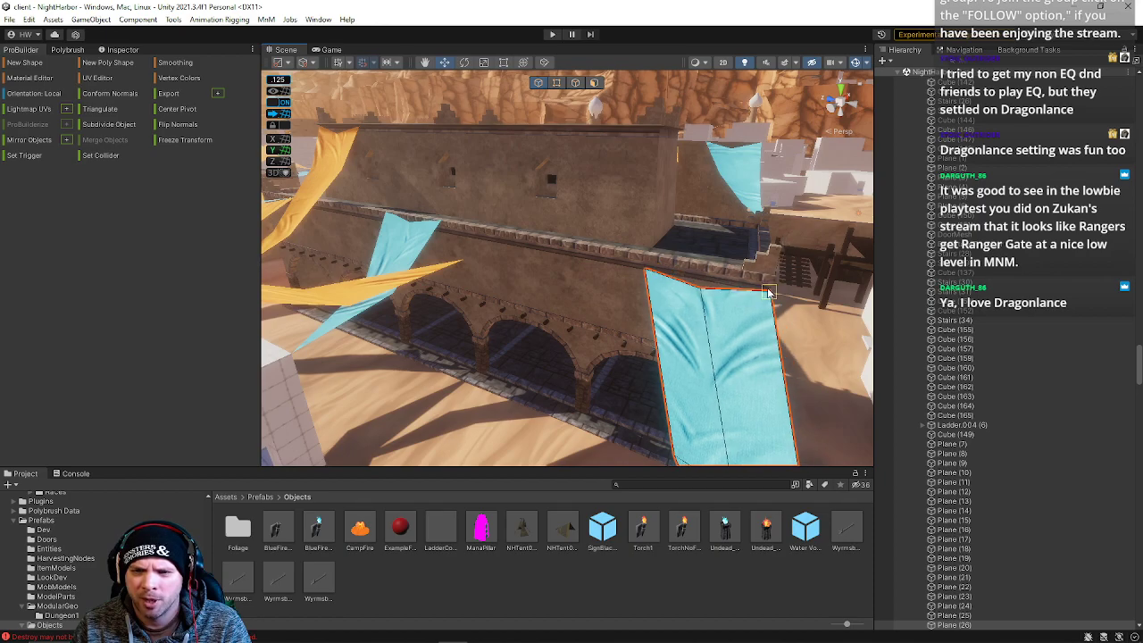
pyautogui.moveTo(746, 301); pyautogui.dragTo(433, 225, button='right')
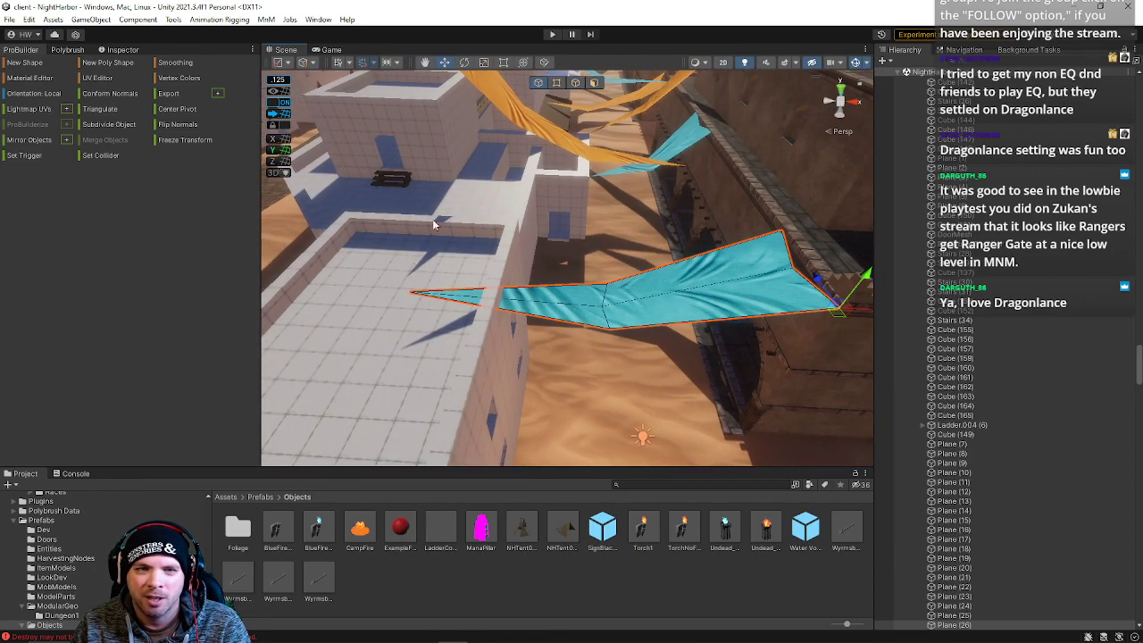
# Pull the blue awning's tip vertex along its local X axis back to the white building's wall edge.
pyautogui.click(557, 83)
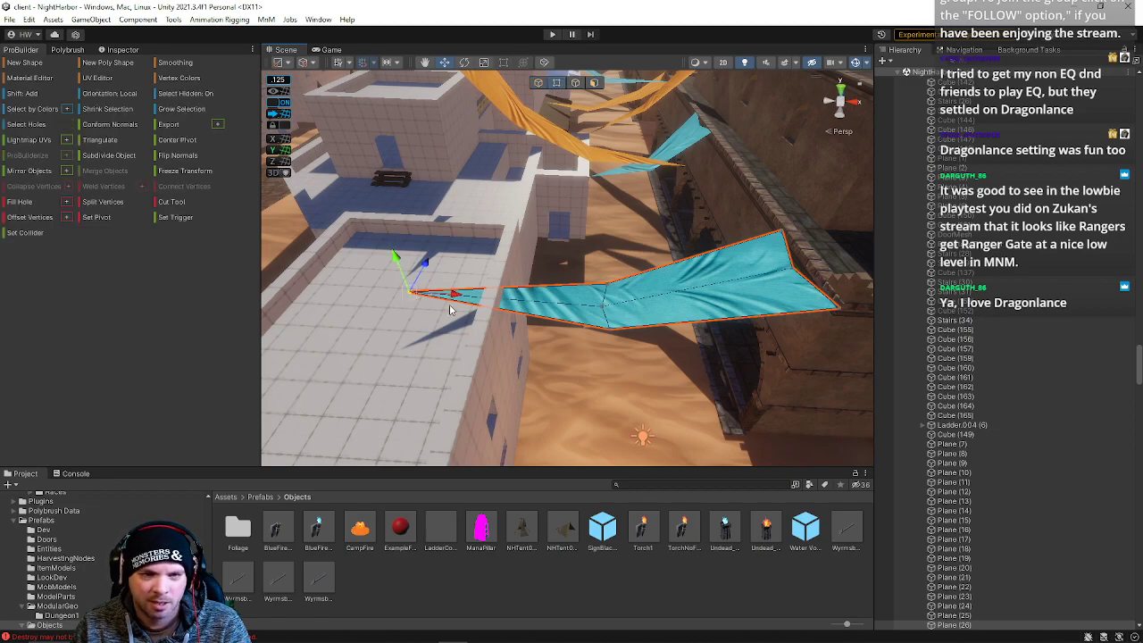
pyautogui.moveTo(457, 298); pyautogui.dragTo(540, 298)
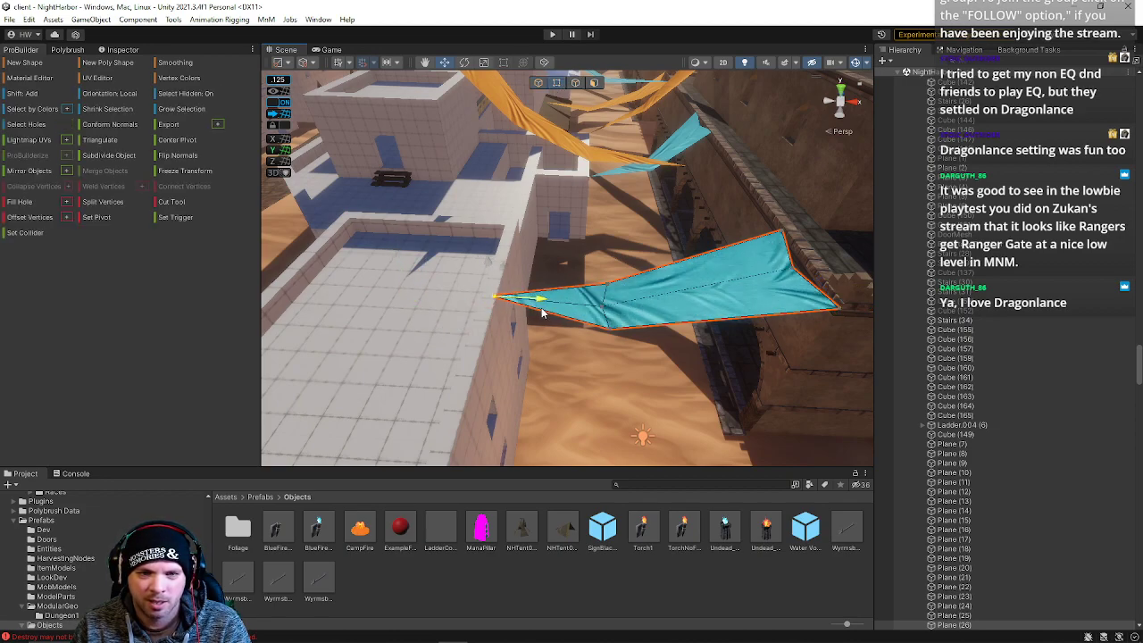
pyautogui.moveTo(498, 337); pyautogui.dragTo(252, 365, button='right')
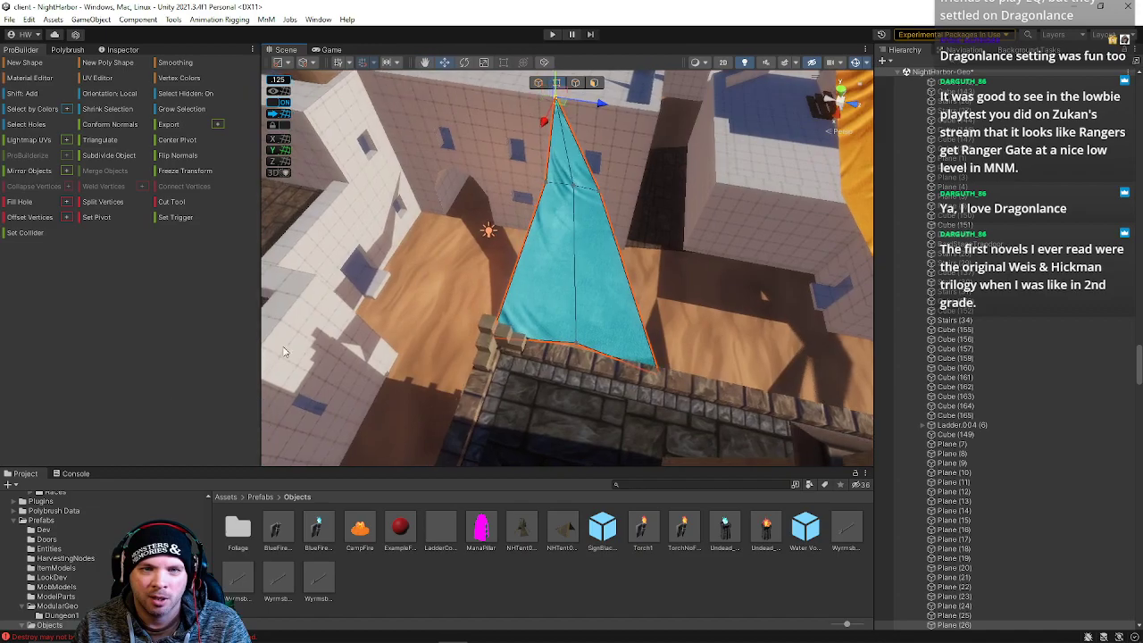
# Select the blue awning's middle row of vertices and reposition it between the ledge and the white building.
pyautogui.moveTo(498, 167); pyautogui.dragTo(690, 240)
pyautogui.moveTo(588, 230); pyautogui.dragTo(575, 275)
pyautogui.moveTo(575, 275); pyautogui.dragTo(562, 154, button='right')
pyautogui.moveTo(554, 228); pyautogui.dragTo(572, 287, button='right')
pyautogui.click(586, 295)
pyautogui.moveTo(572, 287); pyautogui.dragTo(555, 334)
pyautogui.moveTo(534, 277); pyautogui.dragTo(743, 324, button='right')
# Position the orange awning over the street by the brown building and set its Y rotation to 180.
pyautogui.moveTo(528, 384); pyautogui.dragTo(1015, 234)
pyautogui.press('e')
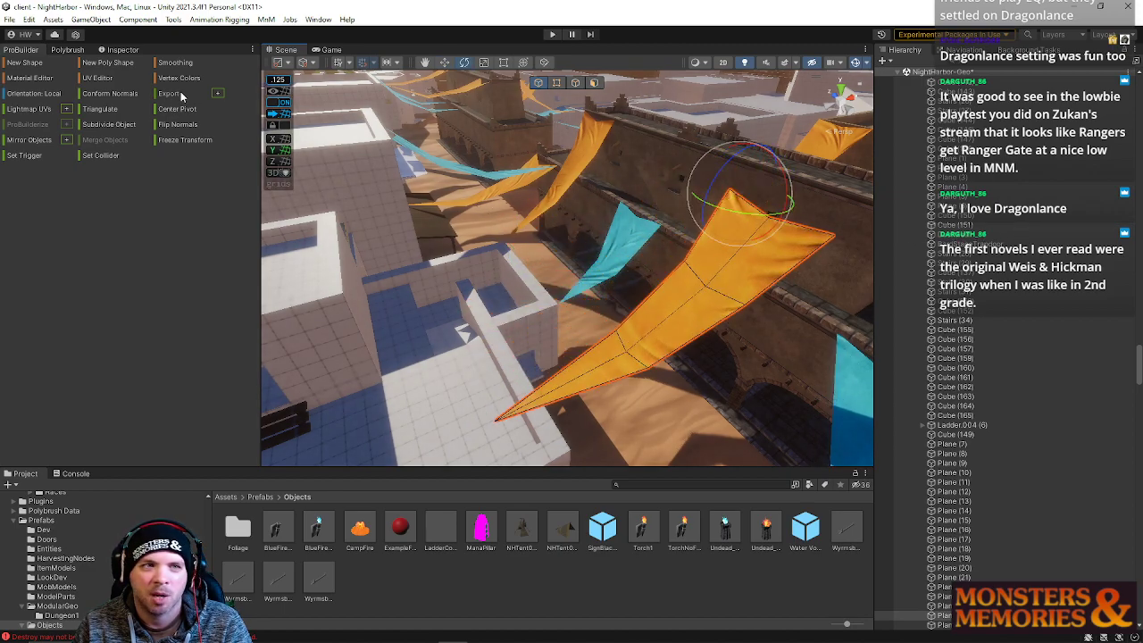
pyautogui.click(131, 51)
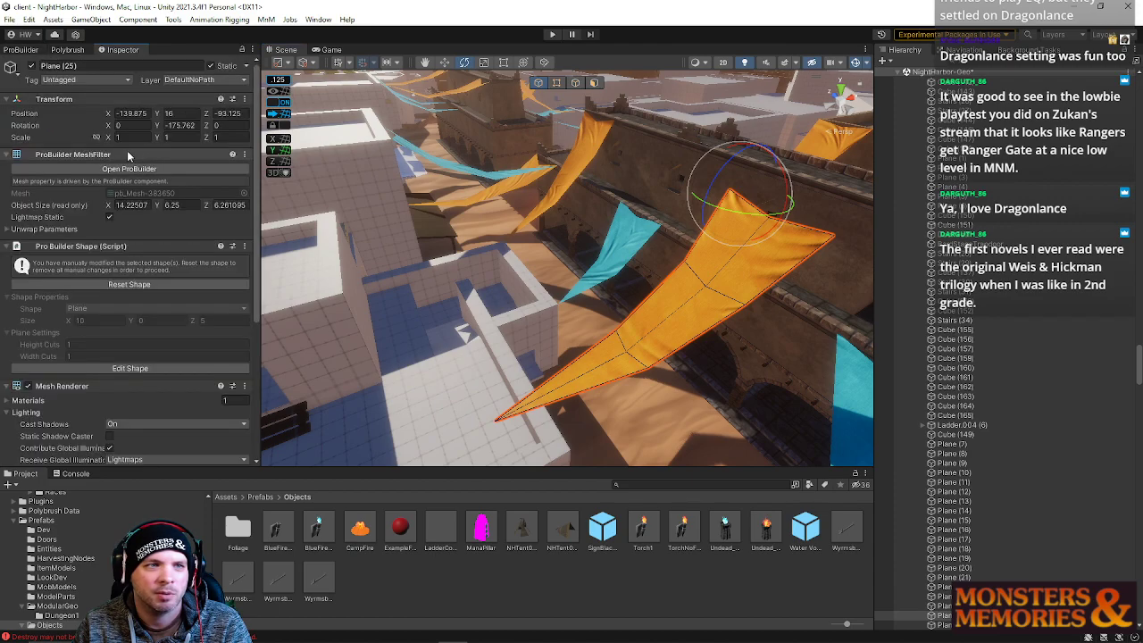
pyautogui.write('180')
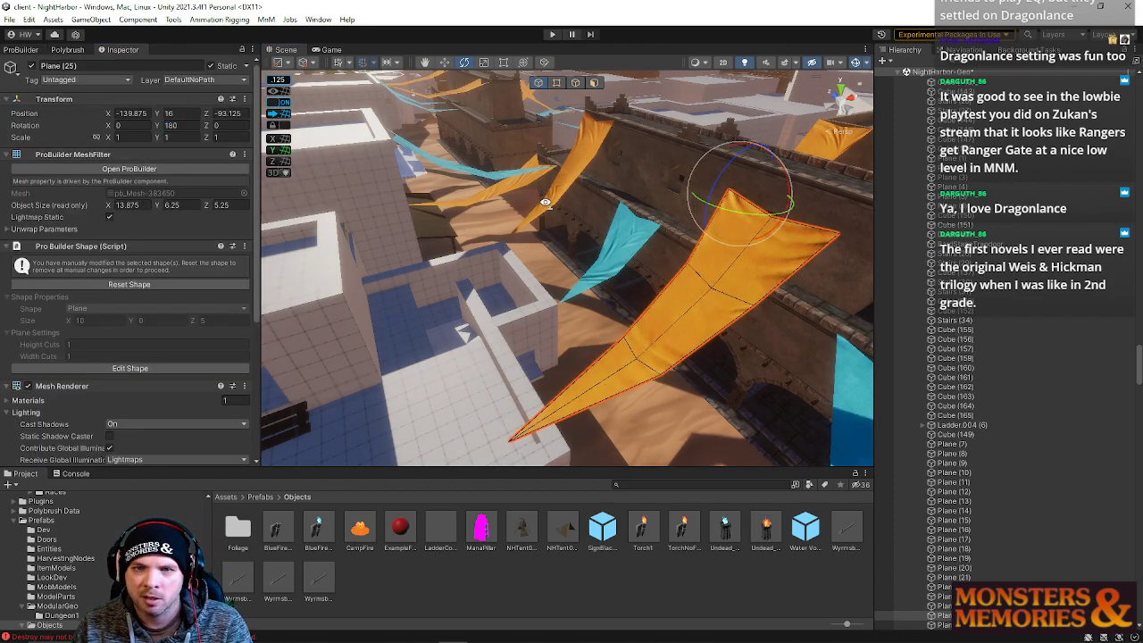
# Slide the orange awning along the X axis to position -135, against the top of the brown wall.
pyautogui.moveTo(545, 203); pyautogui.dragTo(523, 245, button='middle')
pyautogui.press('w')
pyautogui.moveTo(589, 255)
pyautogui.keyDown('alt'); pyautogui.mouseDown()
pyautogui.moveTo(549, 244)
pyautogui.moveTo(688, 243)
pyautogui.moveTo(587, 243)
pyautogui.mouseUp(); pyautogui.keyUp('alt')
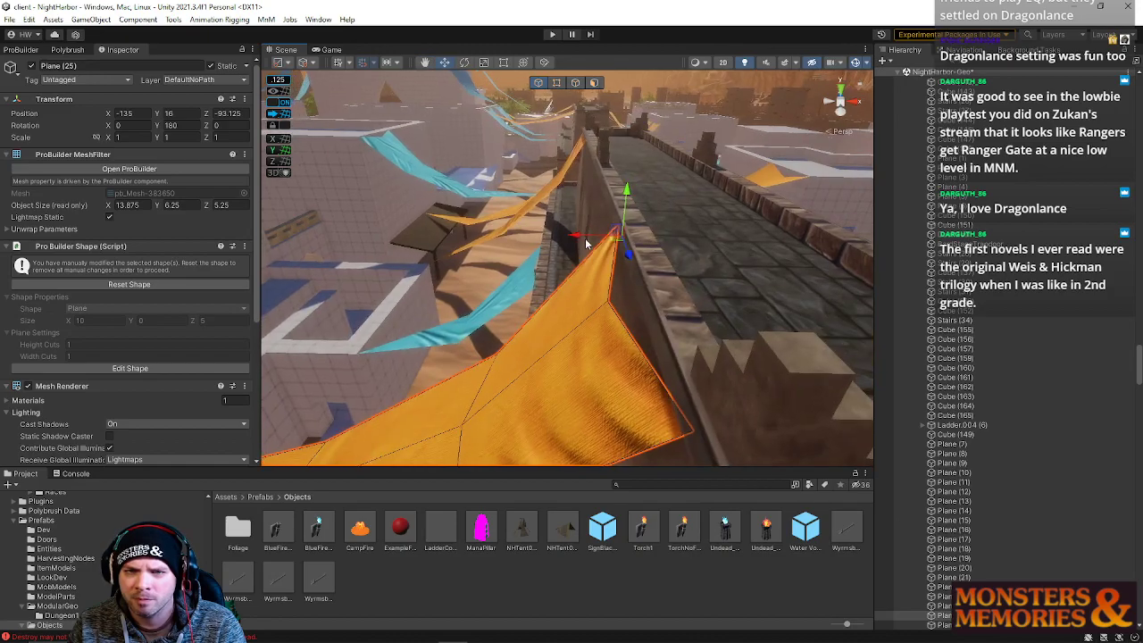
# Rotate the orange awning down about 10.5° on Z, scale it to 1.25 on X, and fit its tip to the white building's corner.
pyautogui.moveTo(577, 268); pyautogui.dragTo(626, 142, button='right')
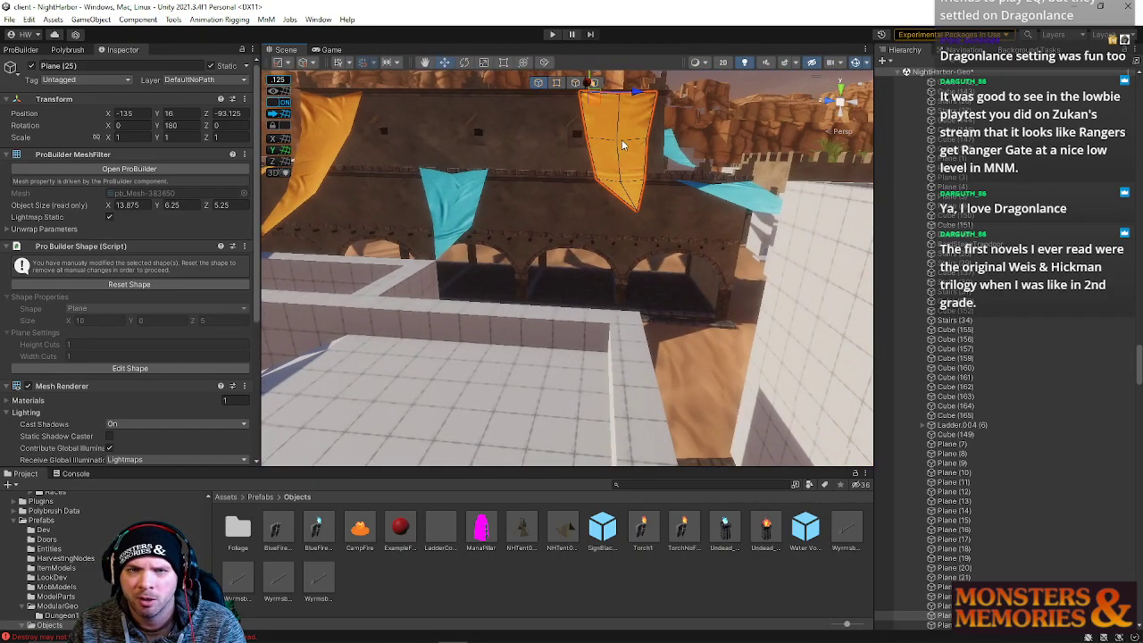
pyautogui.moveTo(586, 118); pyautogui.dragTo(577, 133)
pyautogui.moveTo(581, 137); pyautogui.dragTo(437, 237, button='right')
pyautogui.moveTo(437, 237); pyautogui.dragTo(725, 161, button='right')
pyautogui.press('r')
pyautogui.moveTo(725, 162); pyautogui.dragTo(737, 156)
pyautogui.moveTo(737, 157); pyautogui.dragTo(564, 177, button='right')
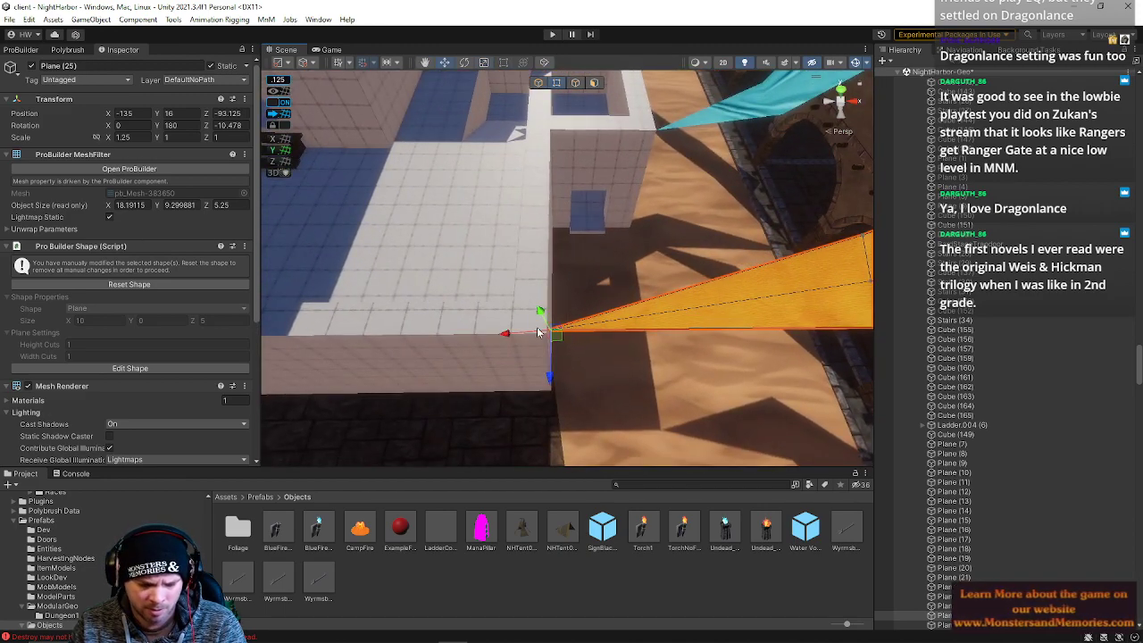
# Shift the orange awning's upper and lower middle rows of vertices along its local X axis to refine the sag.
pyautogui.moveTo(549, 334); pyautogui.dragTo(601, 236, button='right')
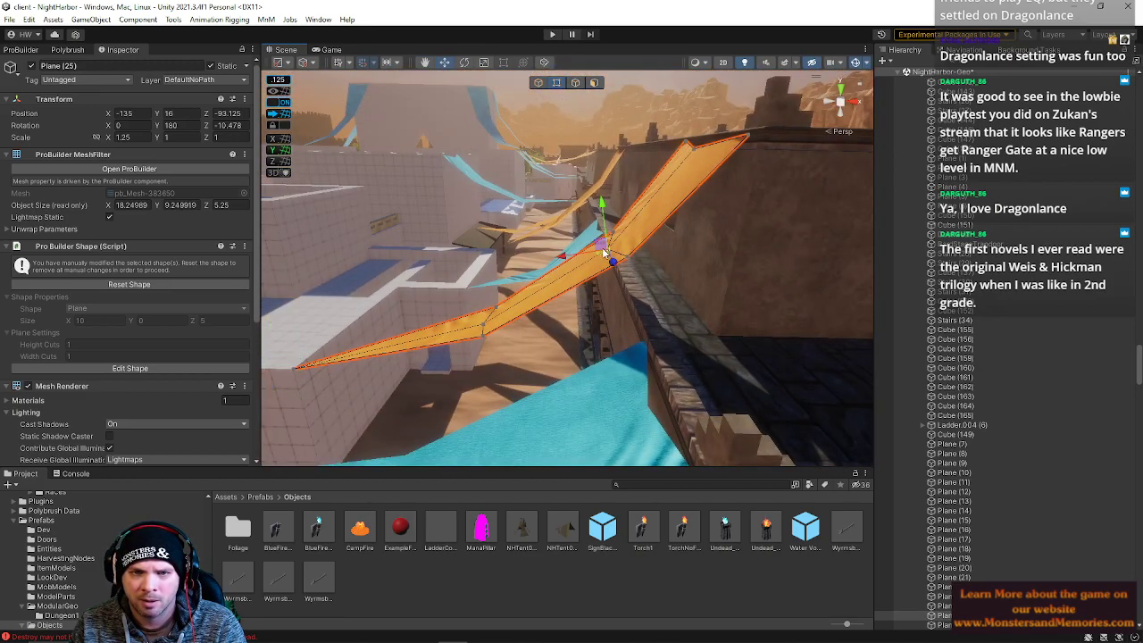
pyautogui.moveTo(566, 258); pyautogui.dragTo(577, 260)
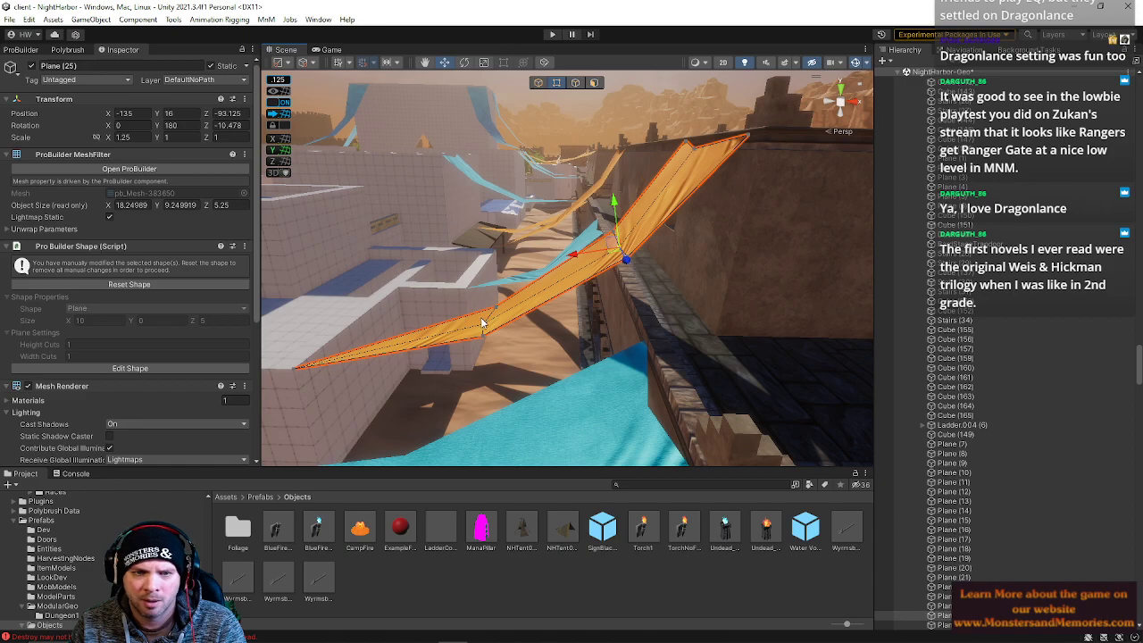
pyautogui.moveTo(444, 332); pyautogui.dragTo(448, 333)
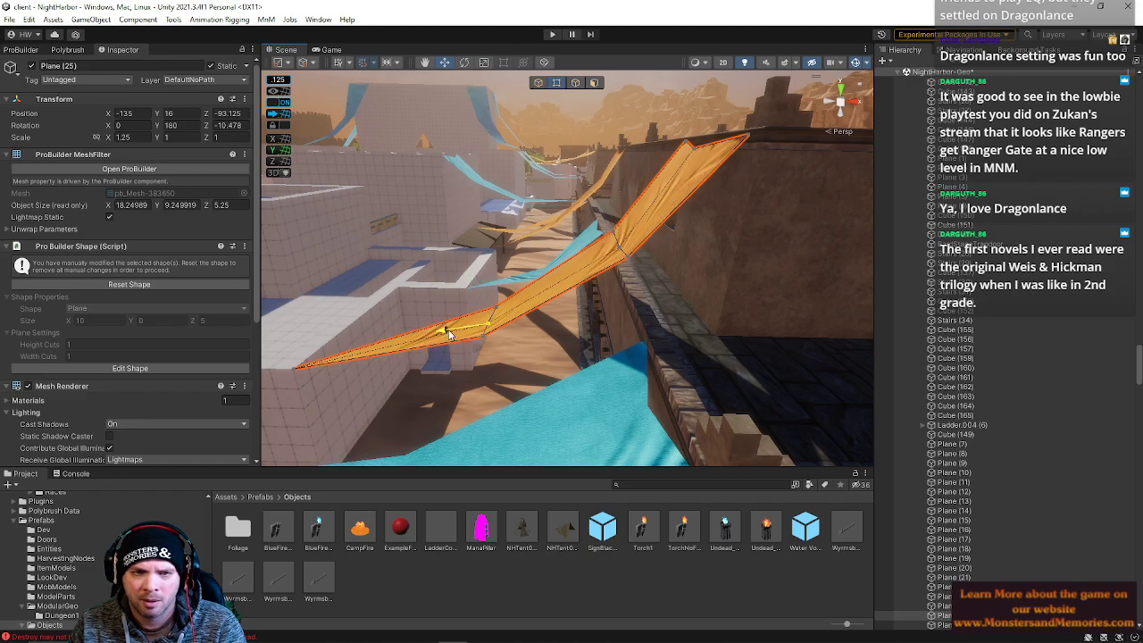
pyautogui.moveTo(525, 302); pyautogui.dragTo(501, 300, button='right')
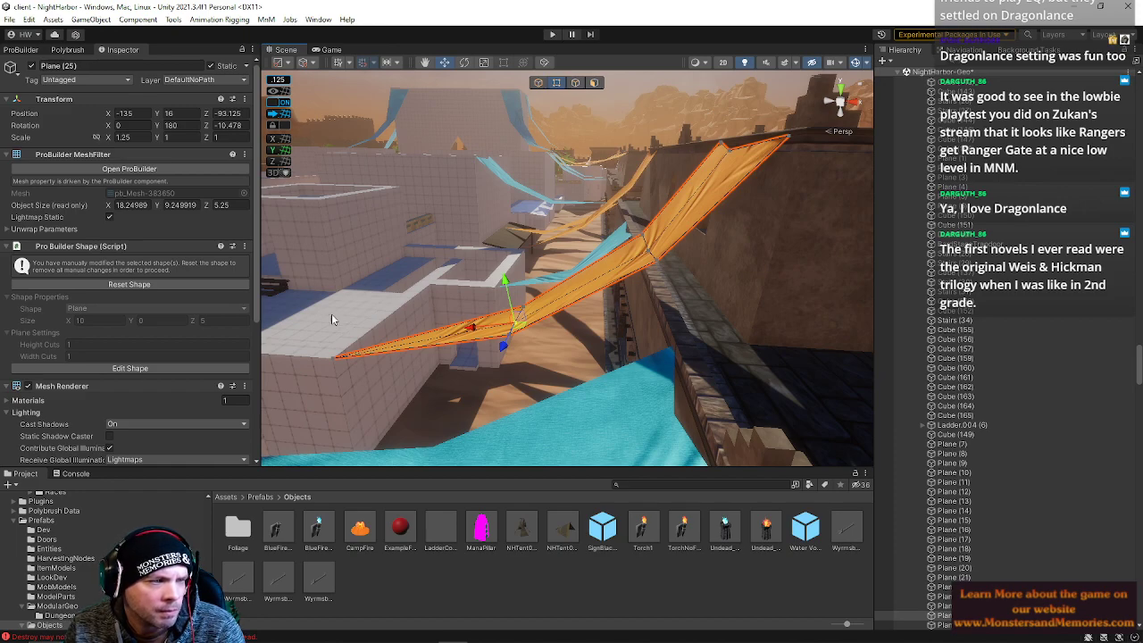
pyautogui.moveTo(393, 296); pyautogui.dragTo(394, 271, button='right')
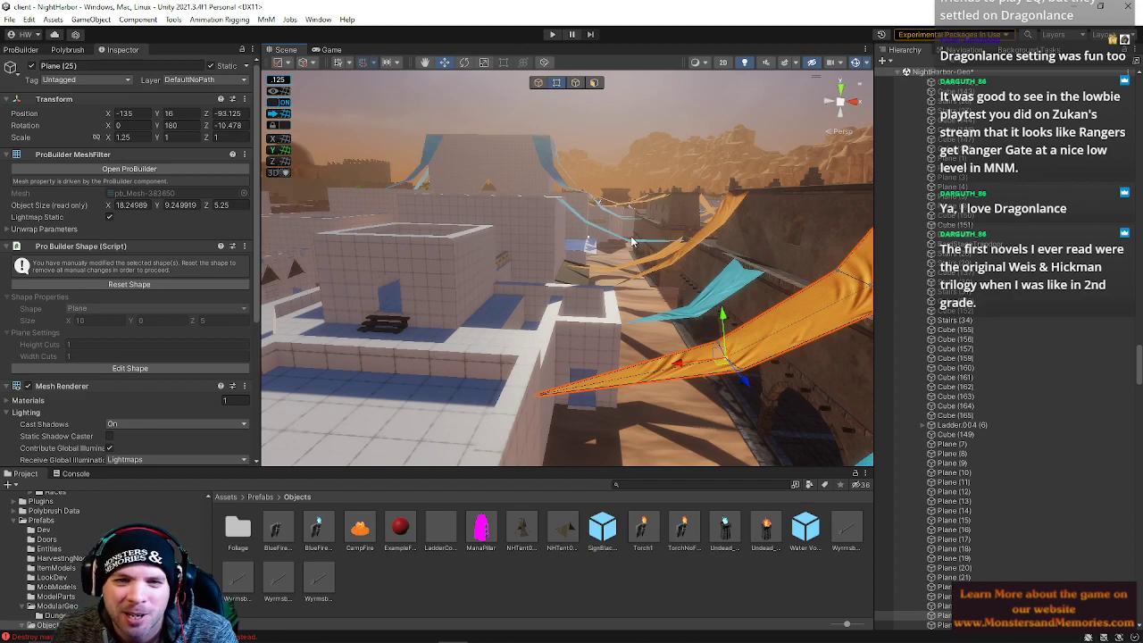
pyautogui.moveTo(644, 253); pyautogui.dragTo(645, 265, button='right')
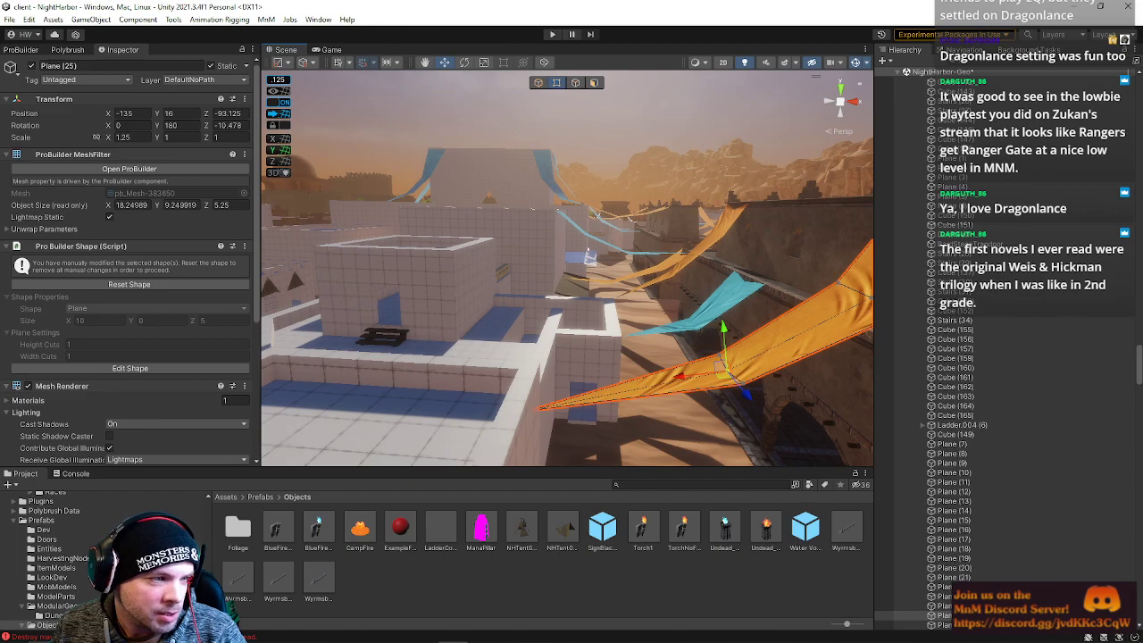
pyautogui.moveTo(579, 267); pyautogui.dragTo(780, 319, button='right')
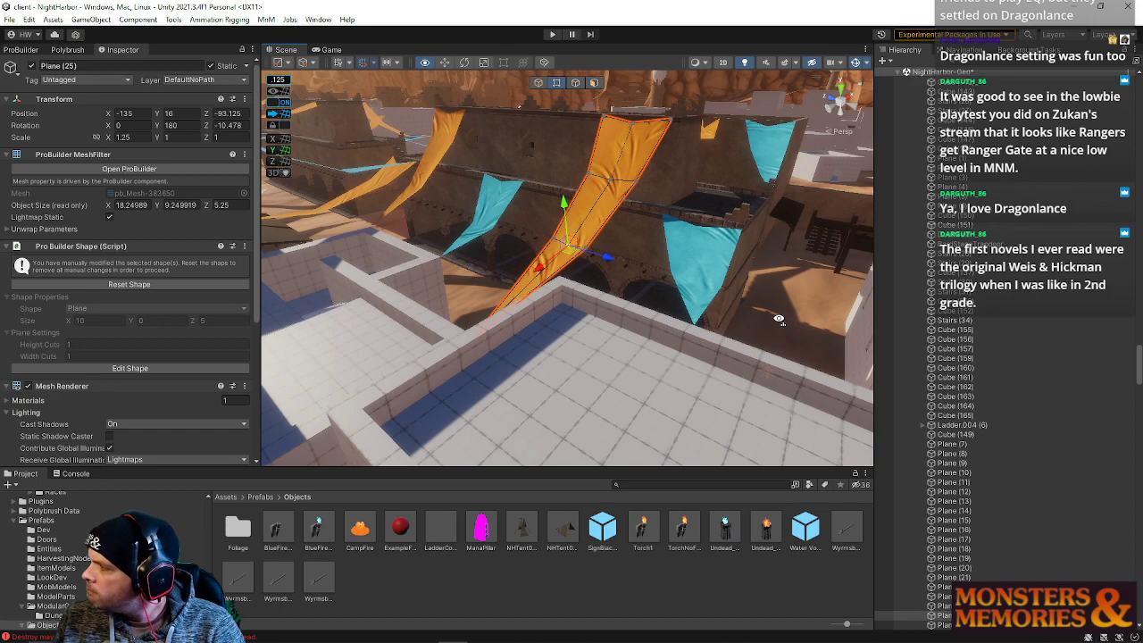
# Leave vertex editing on the orange awning and save the scene.
pyautogui.moveTo(778, 319); pyautogui.dragTo(553, 112, button='right')
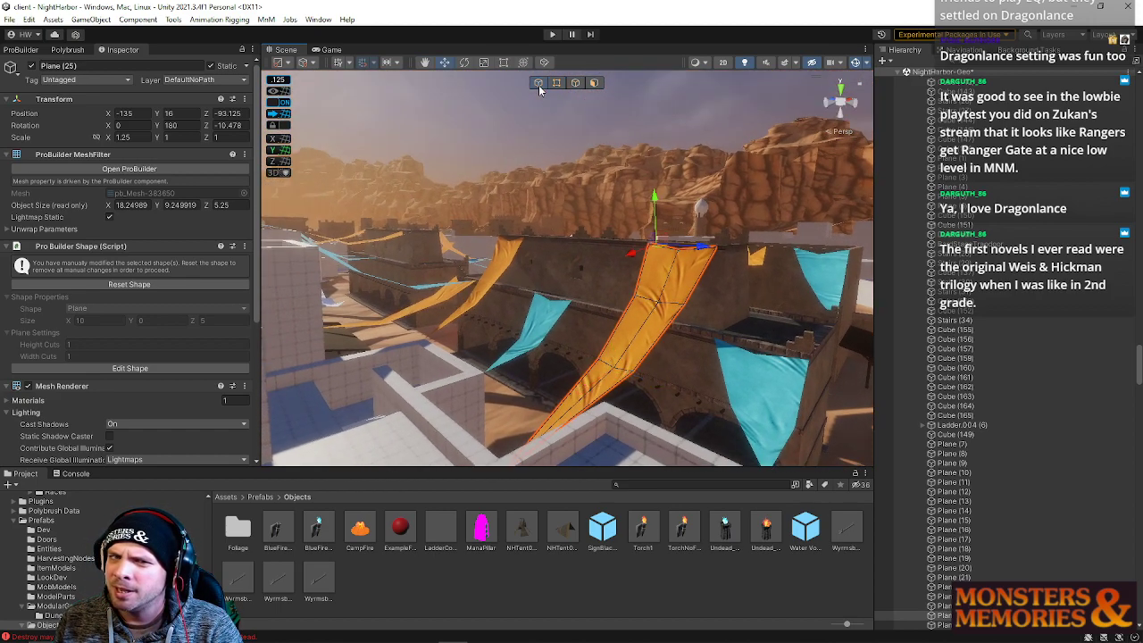
pyautogui.click(8, 19)
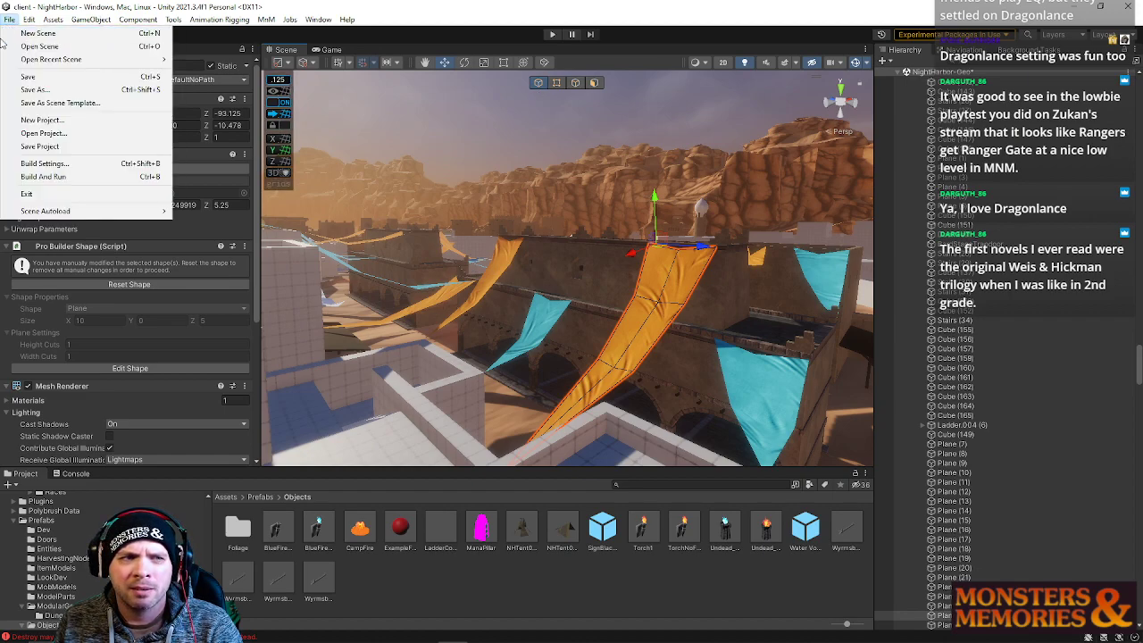
pyautogui.click(10, 78)
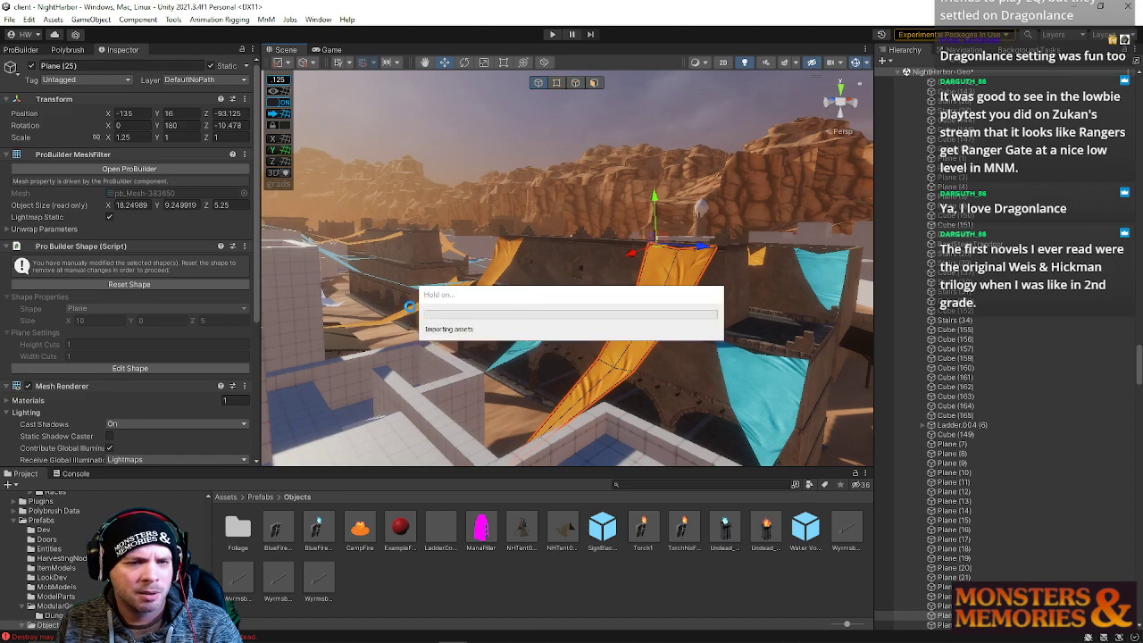
# Narrow the orange awning by scaling its lower and upper middle rows of vertices along Z.
pyautogui.moveTo(482, 316); pyautogui.dragTo(529, 213, button='right')
pyautogui.press('a')
pyautogui.click(527, 210)
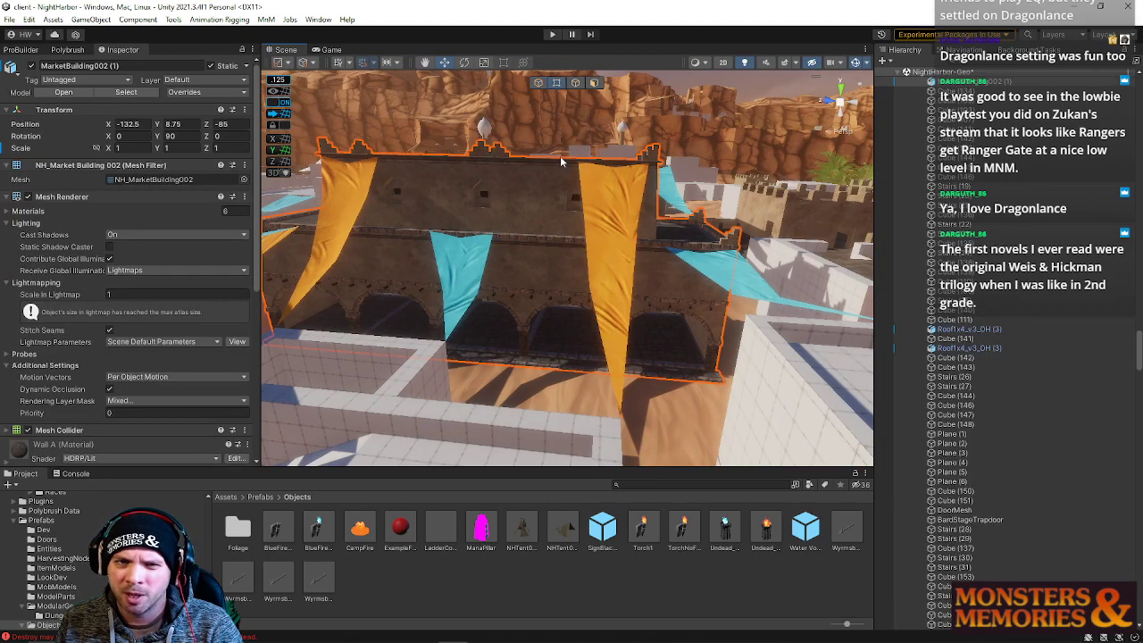
pyautogui.click(604, 241)
pyautogui.press('t')
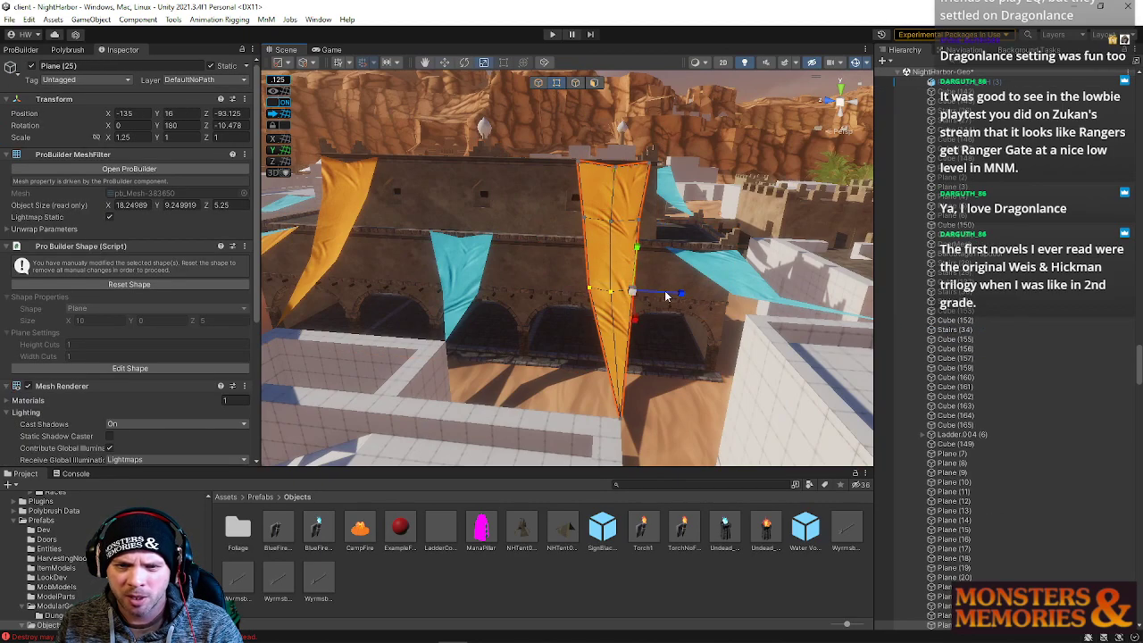
pyautogui.moveTo(686, 296); pyautogui.dragTo(676, 295)
pyautogui.click(576, 208)
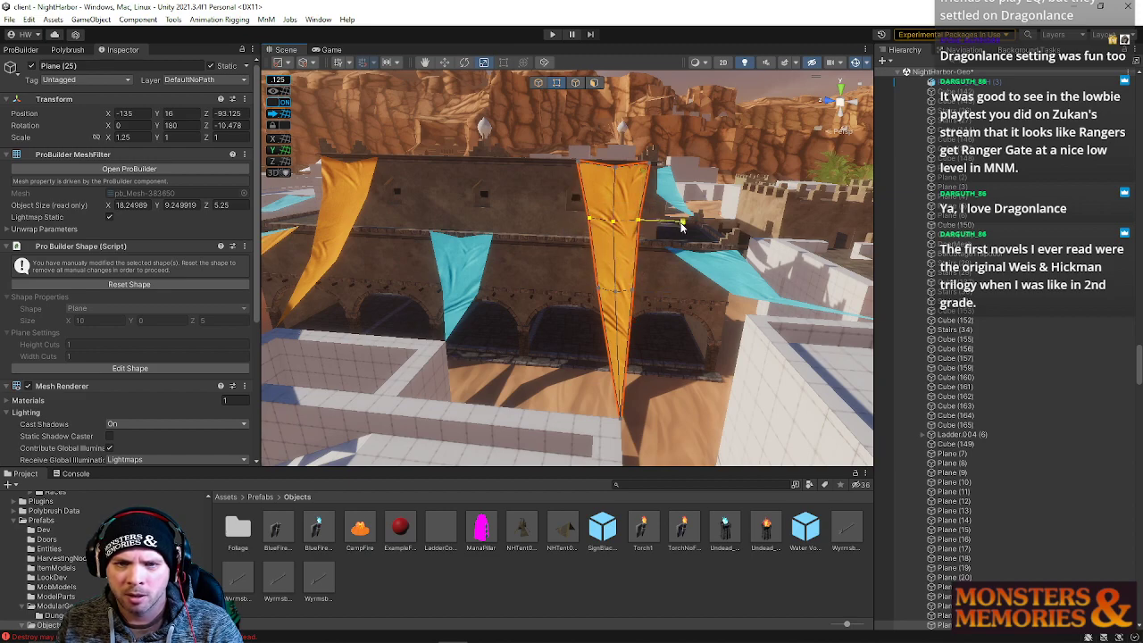
# Slide the orange awning's upper and lower middle rows of vertices sideways along the Z axis.
pyautogui.moveTo(670, 224); pyautogui.dragTo(673, 224)
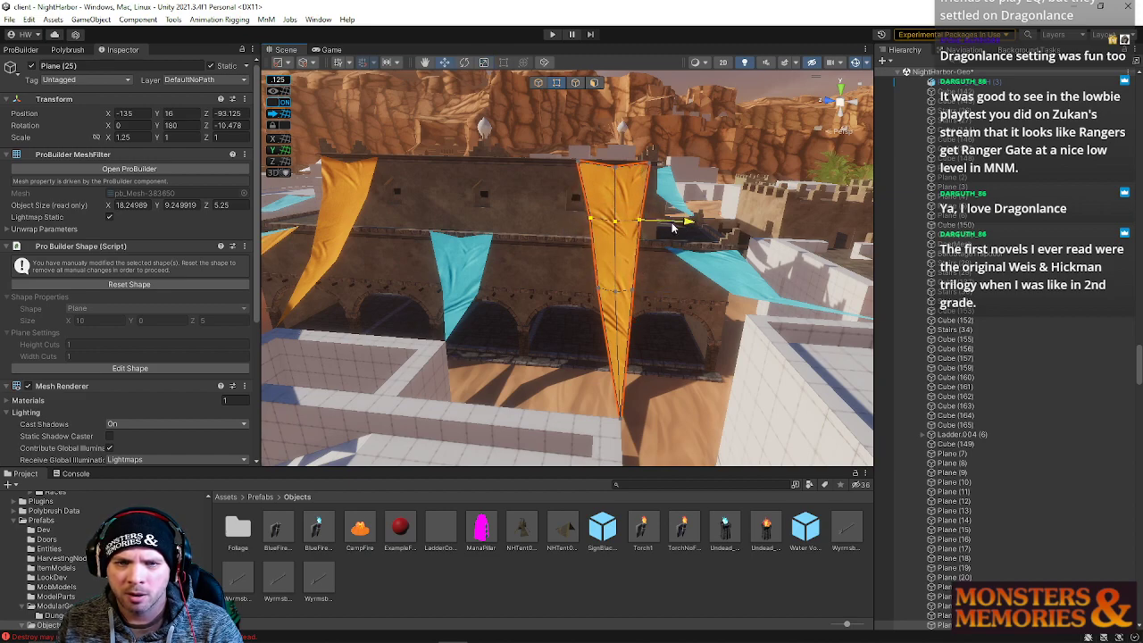
pyautogui.click(635, 306)
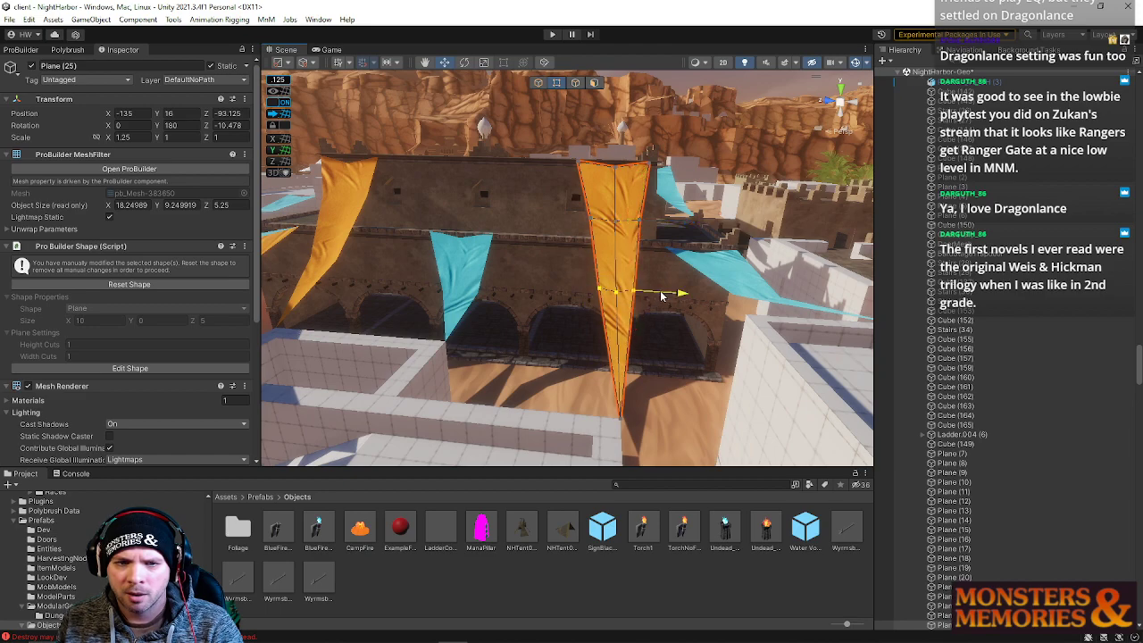
# Select the top corner vertex of the blue awning (Plane (15)) hanging from the brown building's parapet.
pyautogui.moveTo(434, 313); pyautogui.dragTo(447, 335, button='right')
pyautogui.click(538, 231)
pyautogui.moveTo(482, 242); pyautogui.dragTo(515, 260)
pyautogui.press('r')
pyautogui.moveTo(530, 285); pyautogui.dragTo(439, 277, button='right')
pyautogui.press('q')
pyautogui.press('s')
pyautogui.click(565, 161)
pyautogui.press('s')
pyautogui.press('s')
pyautogui.click(555, 258)
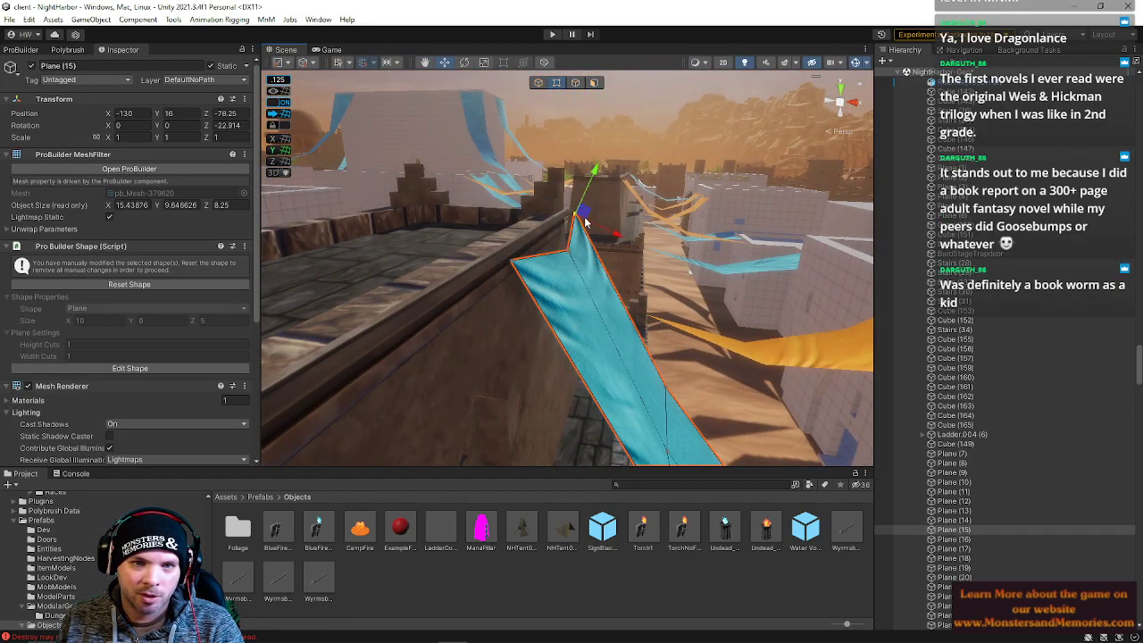
# Try to move the blue awning's top-edge vertices flush against the parapet wall.
pyautogui.moveTo(574, 217); pyautogui.dragTo(564, 222)
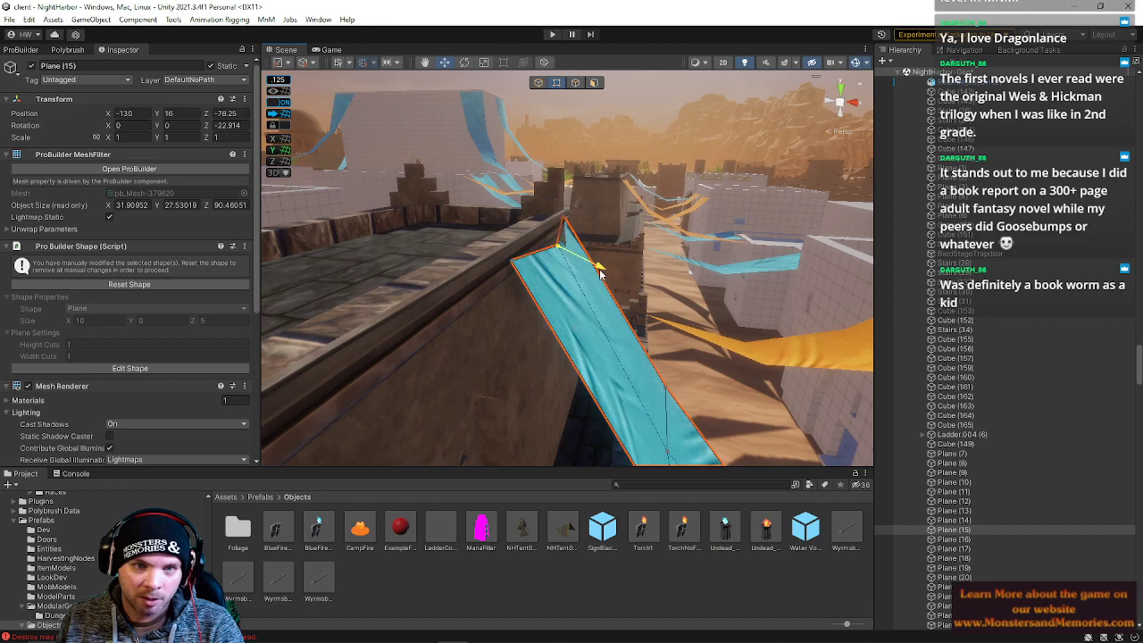
pyautogui.click(576, 228)
pyautogui.moveTo(576, 227); pyautogui.dragTo(444, 206, button='right')
pyautogui.hotkey('ctrl', 'z')
pyautogui.hotkey('ctrl', 'z')
pyautogui.moveTo(500, 252); pyautogui.dragTo(169, 169, button='right')
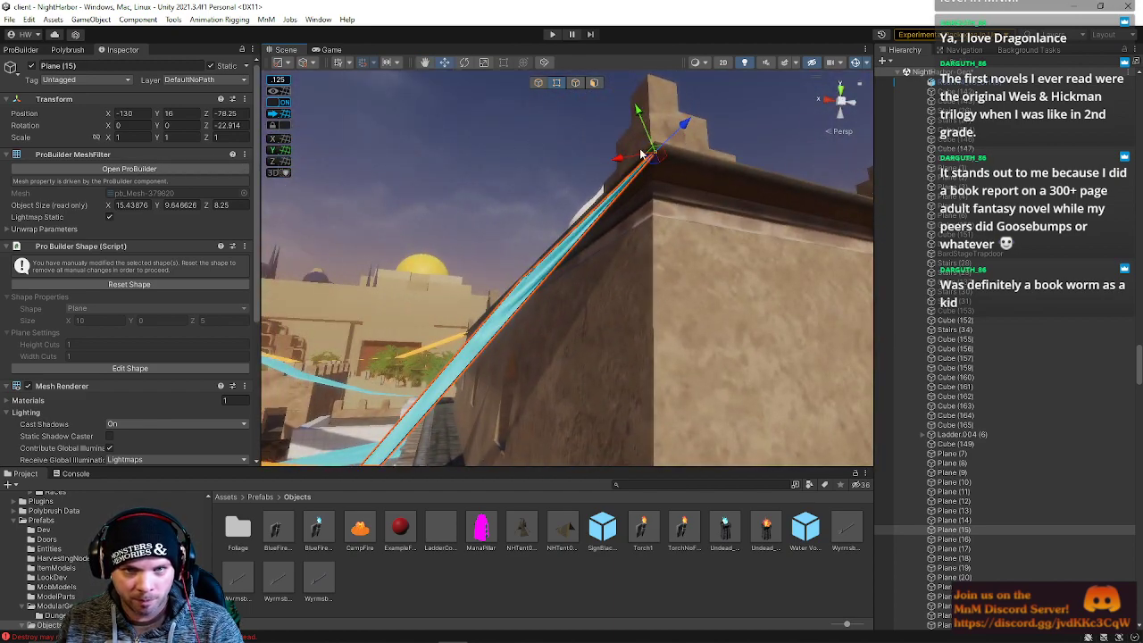
# Lower the blue awning's top corner beneath the ledge and shift its neighbouring vertex along the local Y axis.
pyautogui.moveTo(653, 158); pyautogui.dragTo(652, 183)
pyautogui.moveTo(513, 260); pyautogui.dragTo(615, 268, button='right')
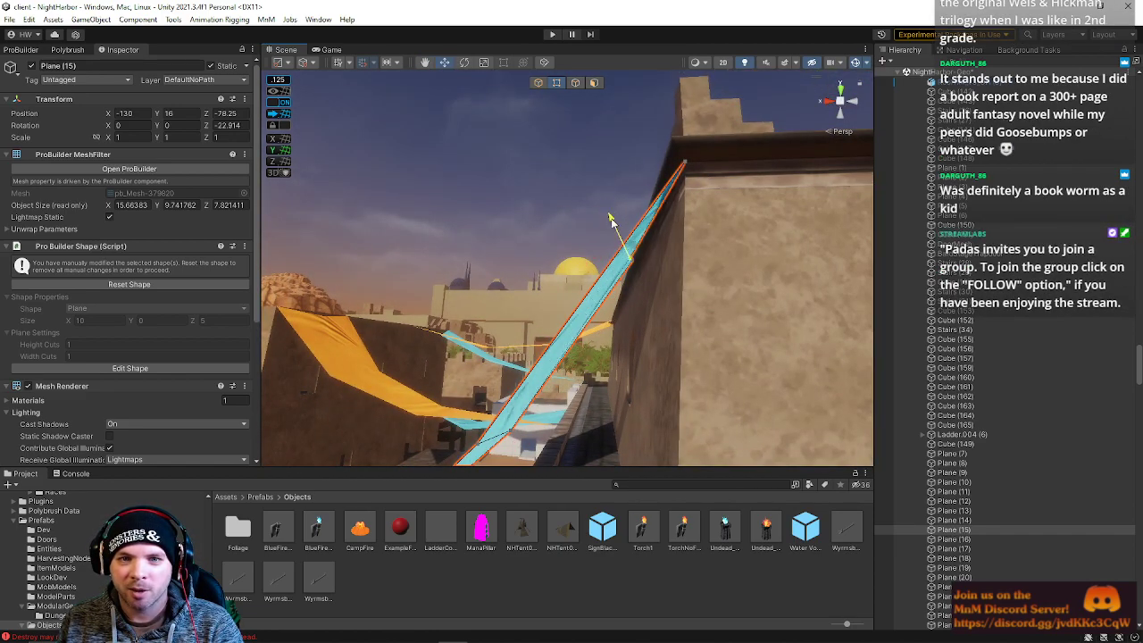
pyautogui.moveTo(610, 226); pyautogui.dragTo(567, 186, button='right')
# Pull the upper-edge middle vertex of the orange awning (Plane (11)) along X toward the brown tower wall.
pyautogui.click(543, 176)
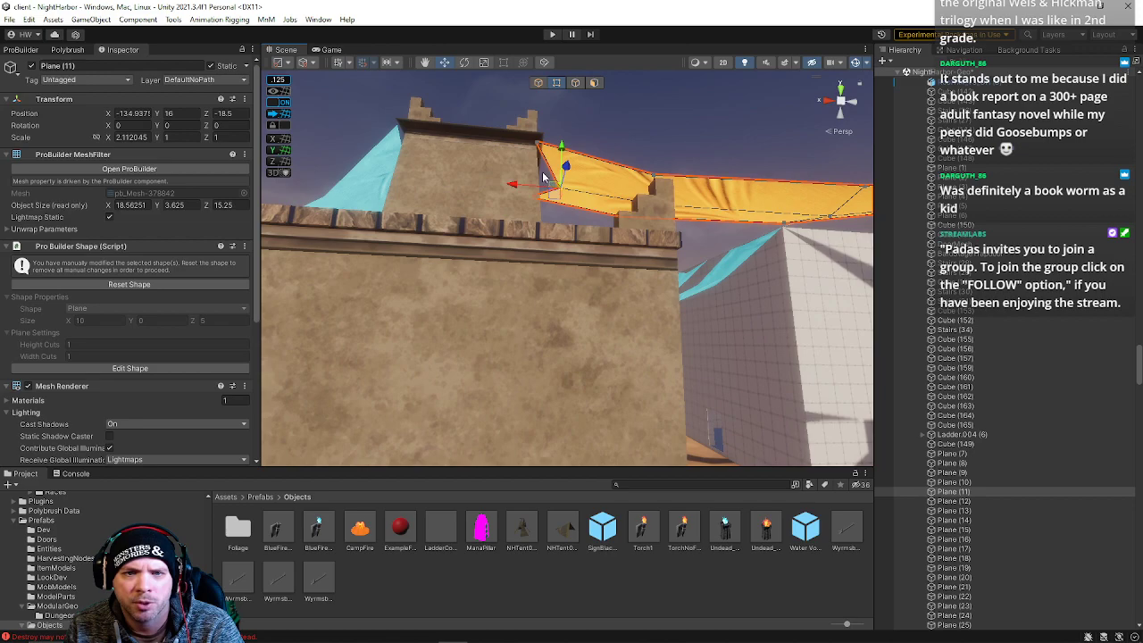
pyautogui.moveTo(523, 190); pyautogui.dragTo(507, 186)
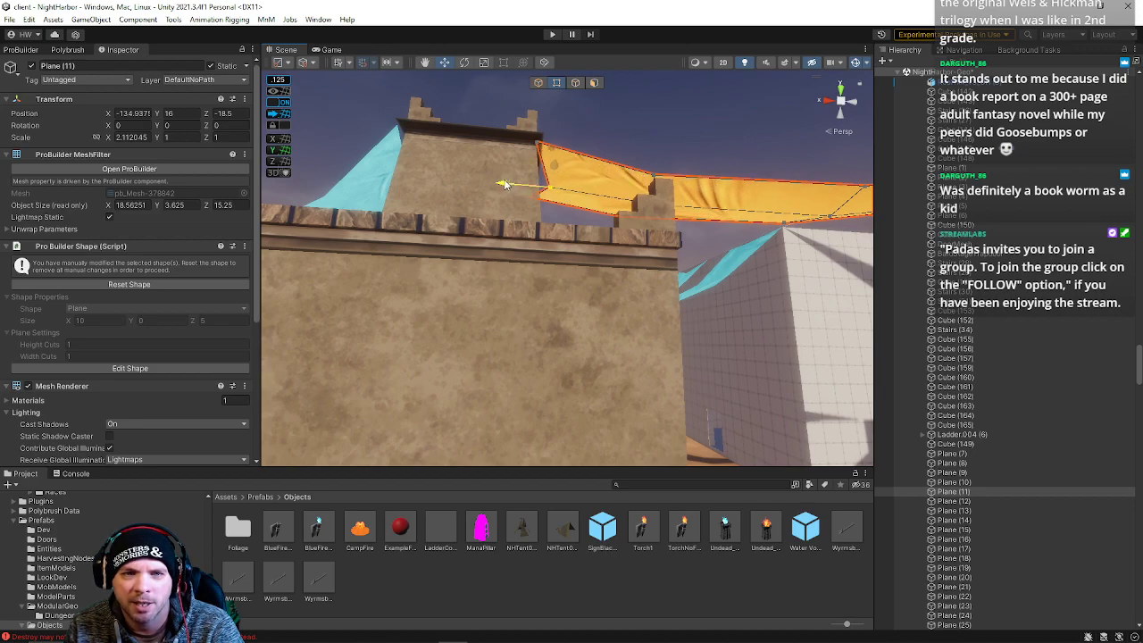
# Shift the middle row of vertices of the blue awning (Plane (26)) beside the brown arcade along the Z axis.
pyautogui.moveTo(421, 181); pyautogui.dragTo(418, 312, button='right')
pyautogui.click(416, 168)
pyautogui.click(604, 257)
pyautogui.press('f')
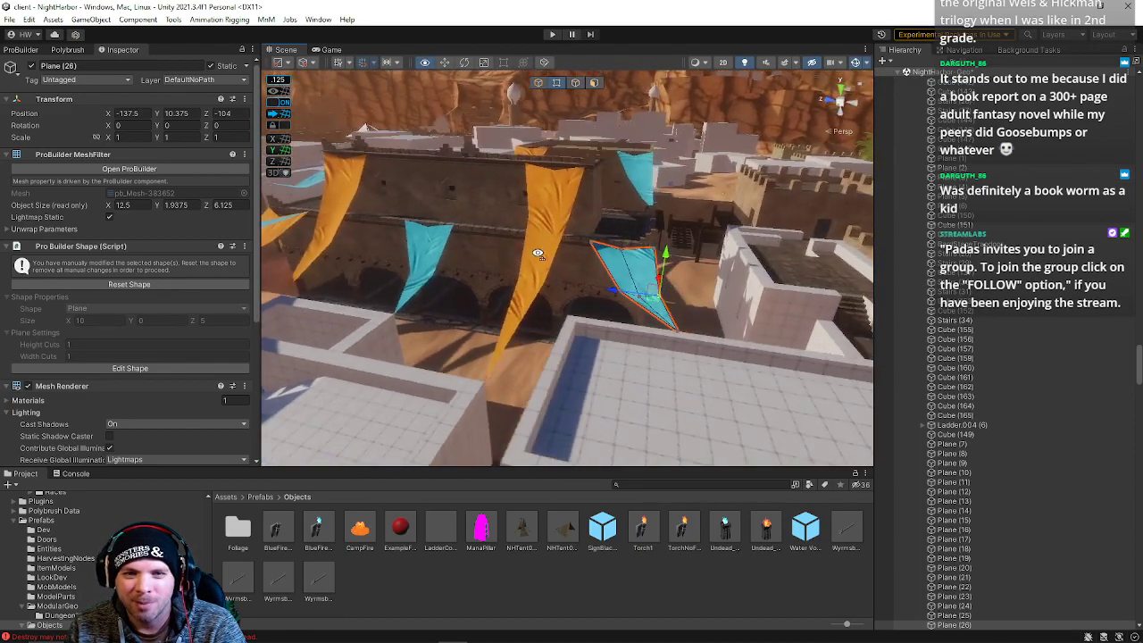
pyautogui.moveTo(623, 295); pyautogui.dragTo(623, 295)
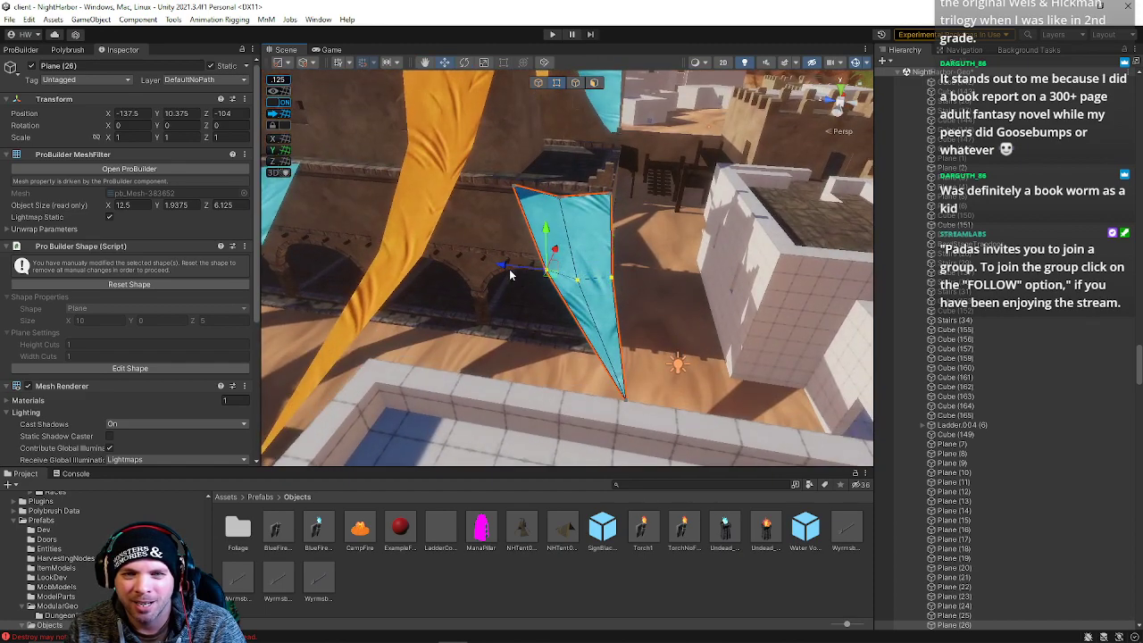
pyautogui.moveTo(505, 268); pyautogui.dragTo(516, 269)
pyautogui.moveTo(636, 292); pyautogui.dragTo(634, 308, button='right')
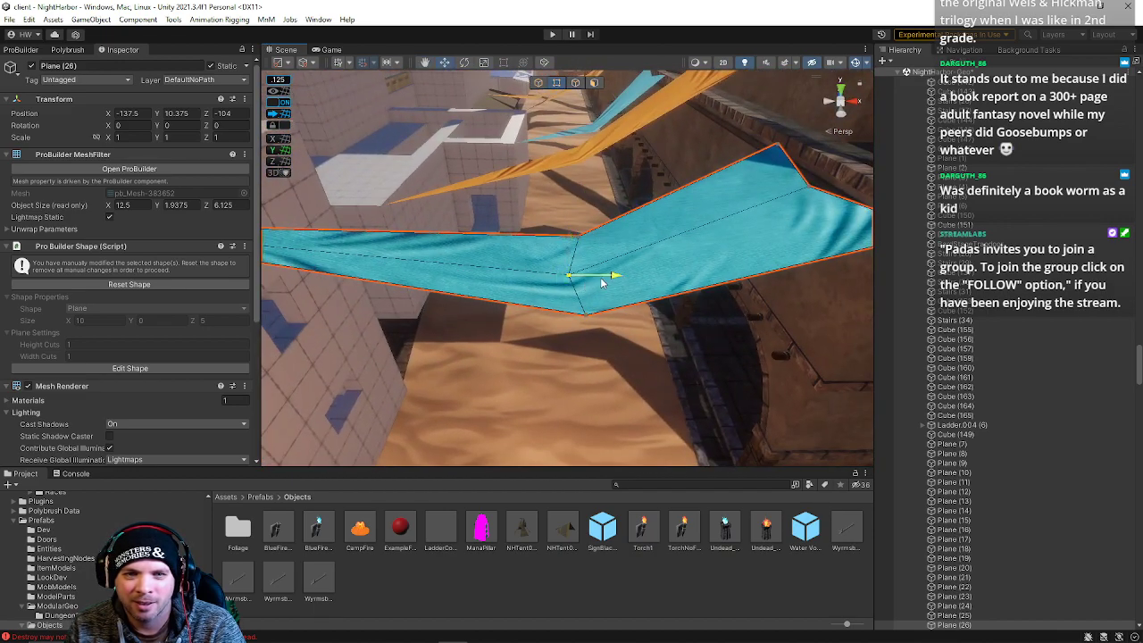
pyautogui.moveTo(579, 318); pyautogui.dragTo(547, 621, button='right')
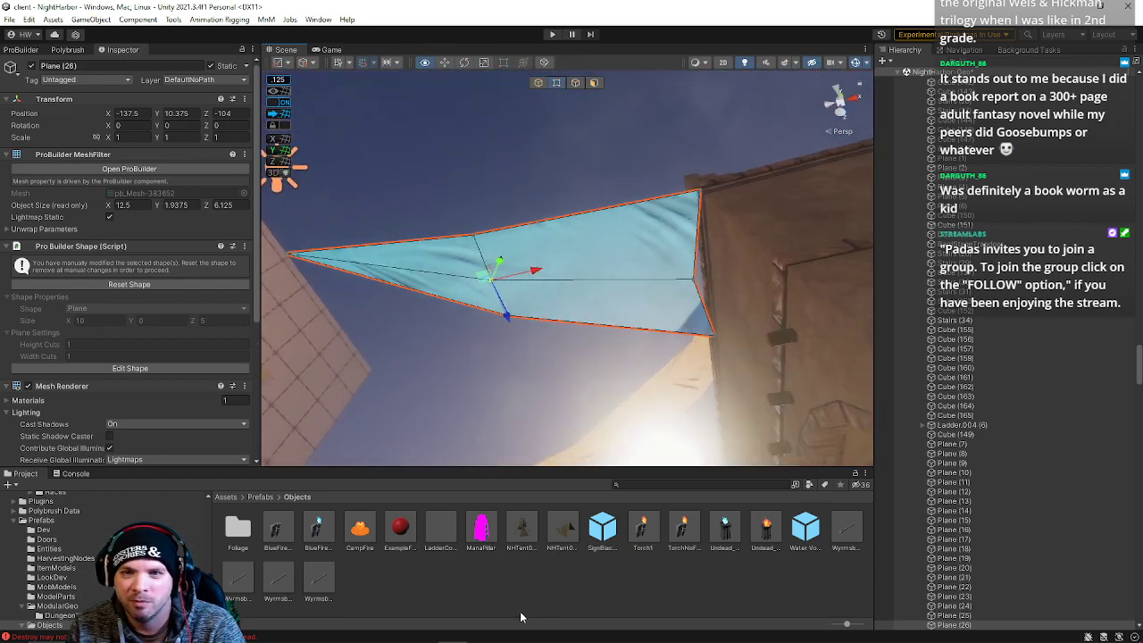
# Select six orange and blue awnings along the long brown building and duplicate them.
pyautogui.moveTo(528, 21); pyautogui.dragTo(955, 227, button='right')
pyautogui.click(743, 164)
pyautogui.moveTo(743, 165); pyautogui.dragTo(910, 114, button='right')
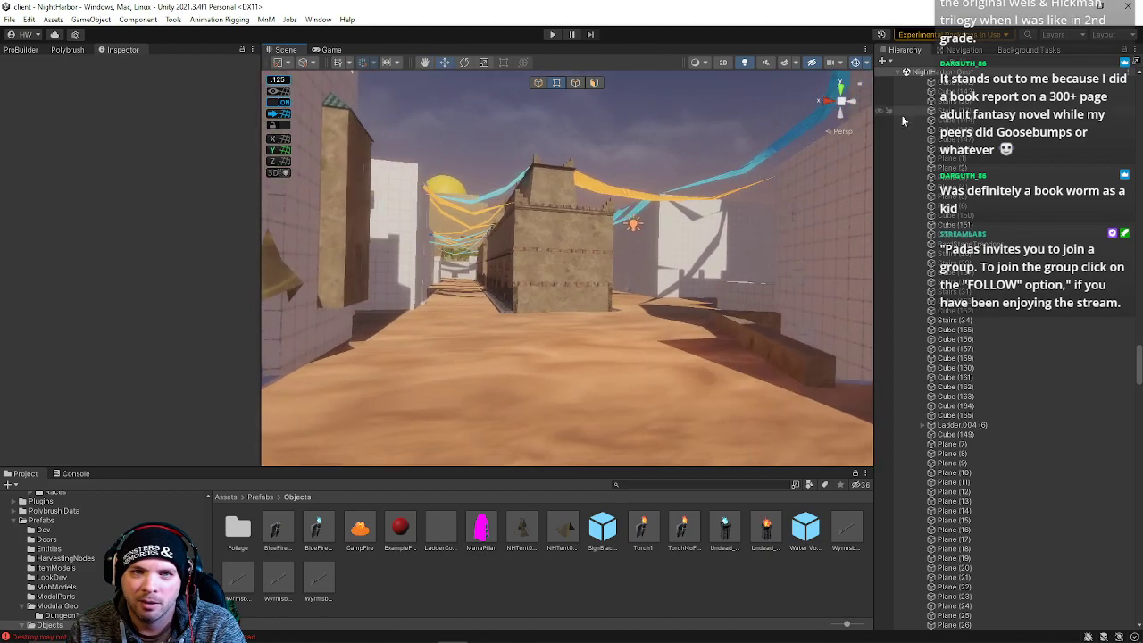
pyautogui.moveTo(638, 155); pyautogui.dragTo(535, 206, button='right')
pyautogui.click(535, 206)
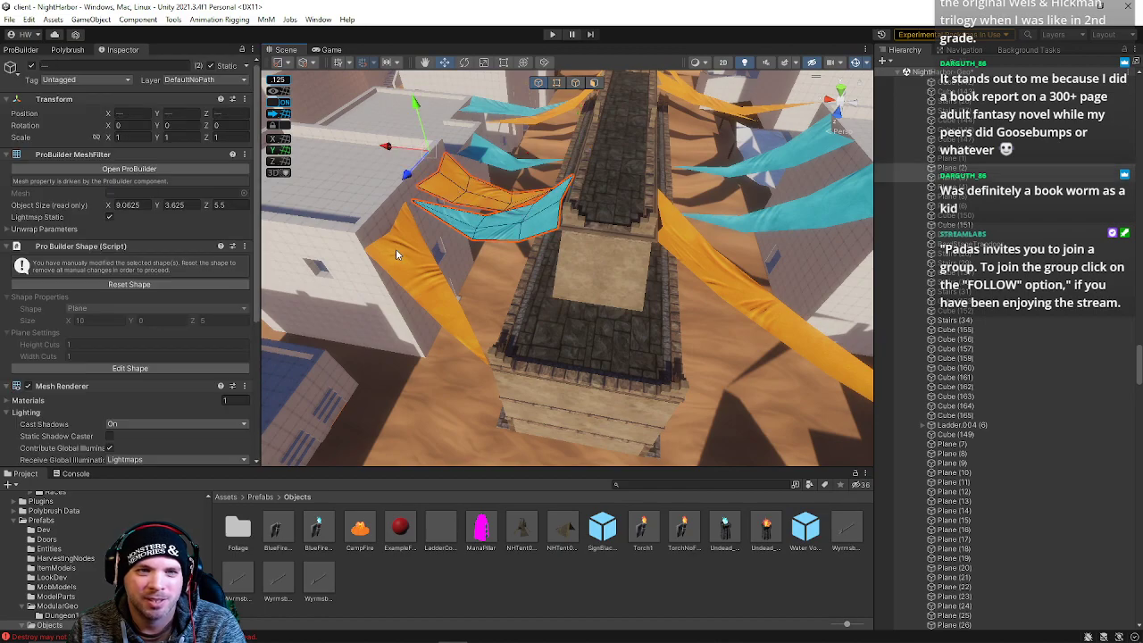
pyautogui.moveTo(534, 126); pyautogui.dragTo(548, 125, button='right')
pyautogui.hotkey('ctrl', 'd')
pyautogui.moveTo(518, 165); pyautogui.dragTo(541, 154, button='right')
pyautogui.press('f')
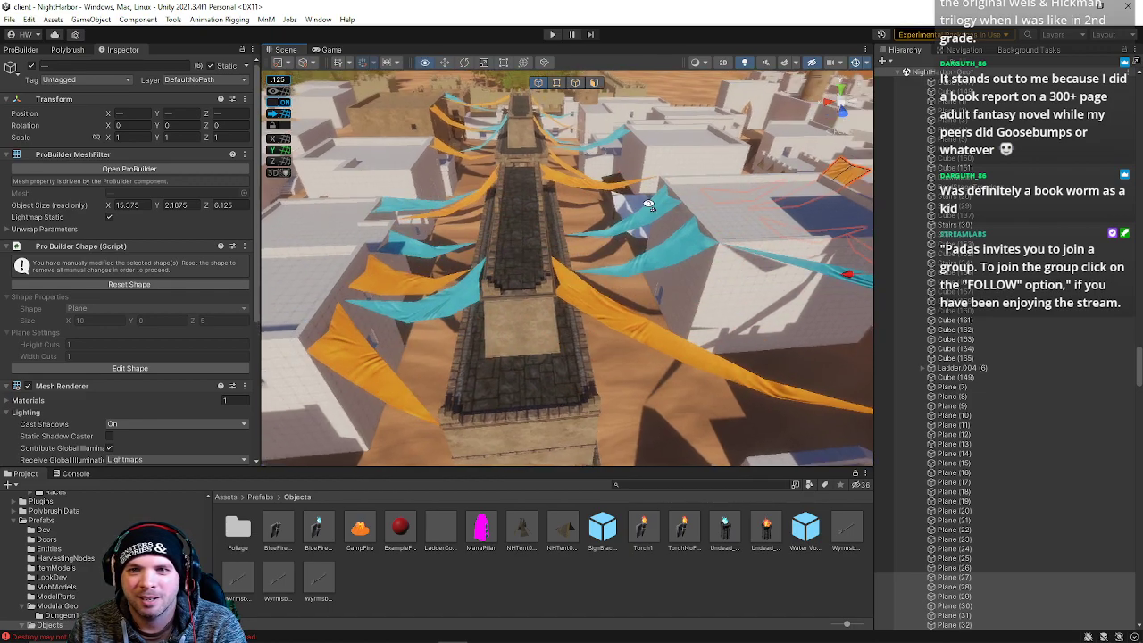
# Move the duplicated awnings over to the paved street between the white buildings and raise them near the roof edges.
pyautogui.moveTo(602, 216); pyautogui.dragTo(427, 207, button='right')
pyautogui.moveTo(465, 175); pyautogui.dragTo(494, 194)
pyautogui.moveTo(494, 194); pyautogui.dragTo(420, 197, button='right')
pyautogui.moveTo(468, 195); pyautogui.dragTo(552, 187)
pyautogui.moveTo(551, 187); pyautogui.dragTo(602, 263, button='right')
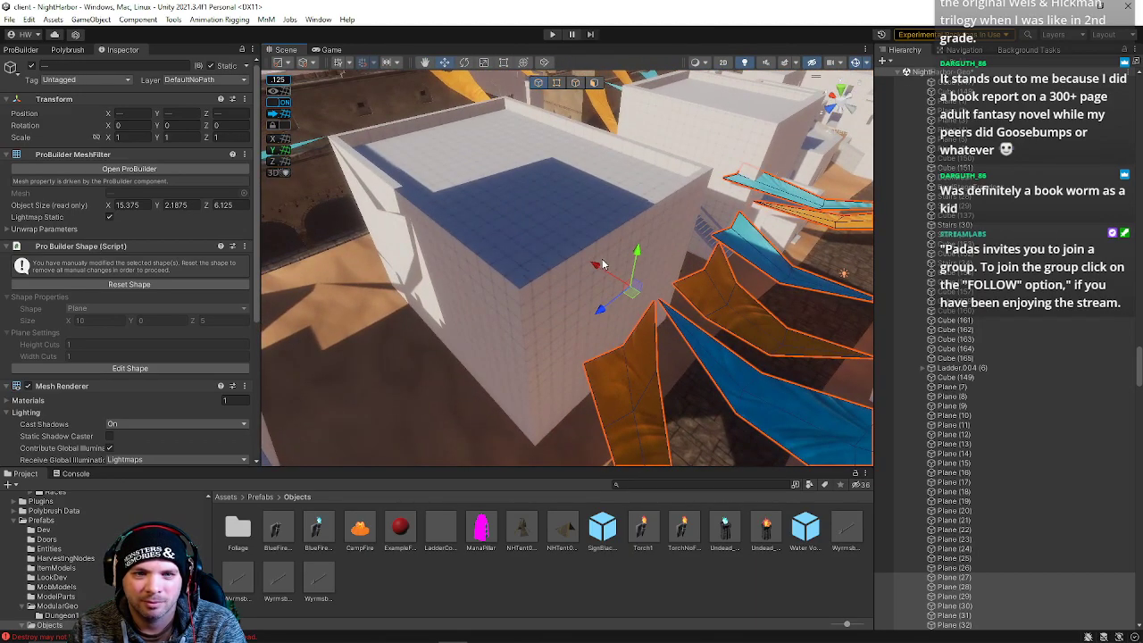
pyautogui.moveTo(582, 256); pyautogui.dragTo(552, 229)
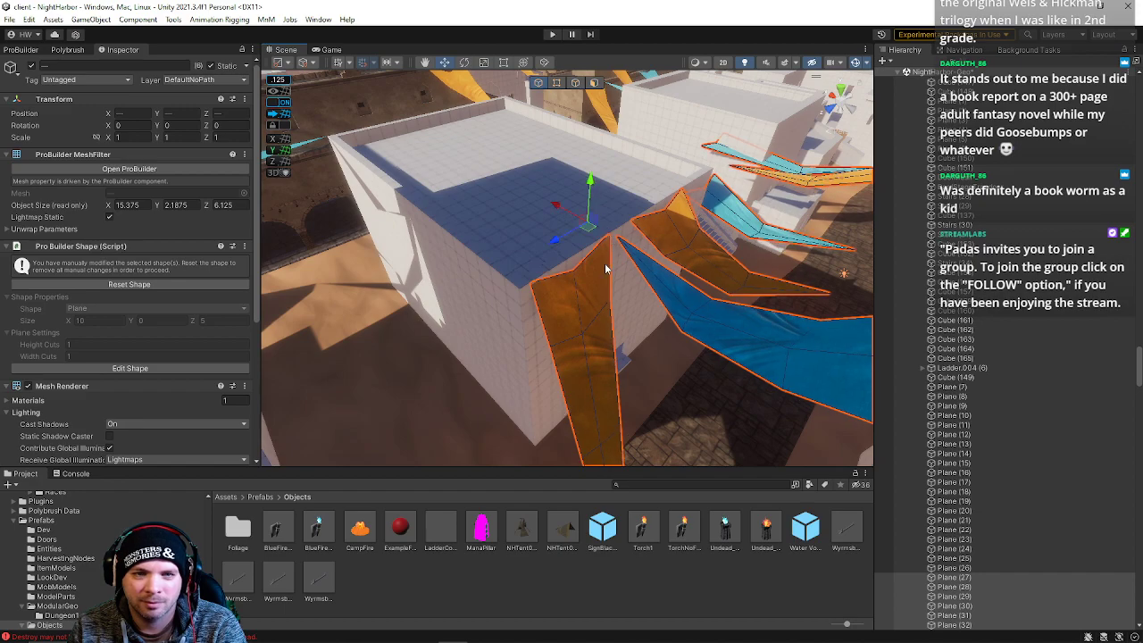
# Select the duplicated orange awning (Plane (27)) at the building's corner and shift it along Z to -29.5.
pyautogui.click(568, 286)
pyautogui.moveTo(568, 285); pyautogui.dragTo(518, 258, button='right')
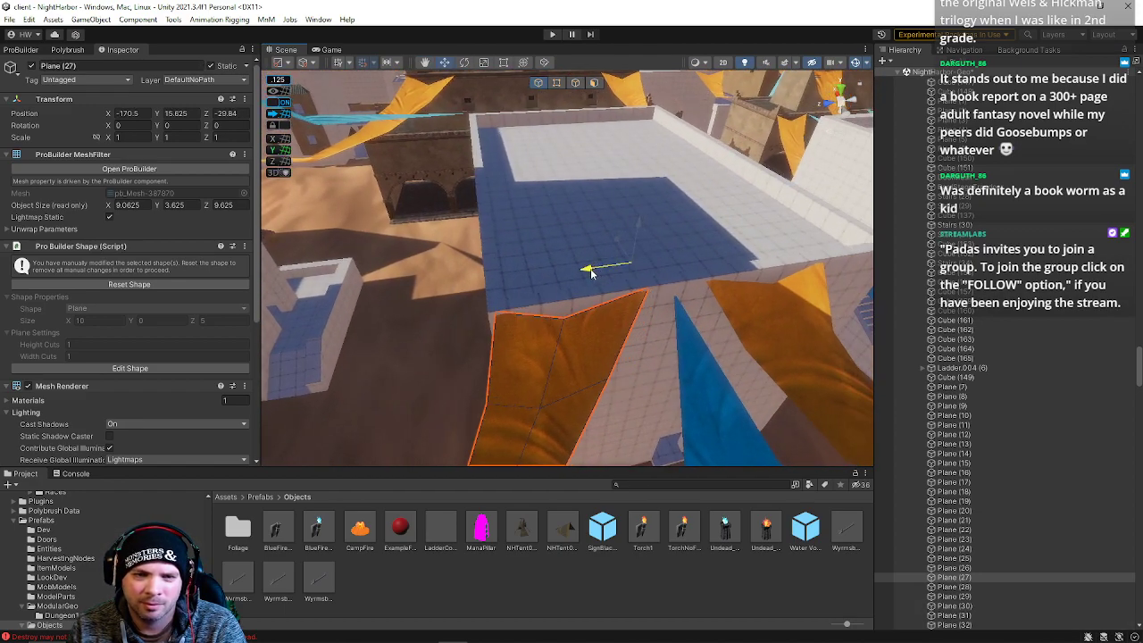
pyautogui.moveTo(581, 287); pyautogui.dragTo(811, 274, button='right')
# Move the duplicated blue awning (Plane (28)) against the opposite white building, at about X -188.125 and Y 15.75.
pyautogui.click(588, 235)
pyautogui.moveTo(587, 235); pyautogui.dragTo(596, 239, button='right')
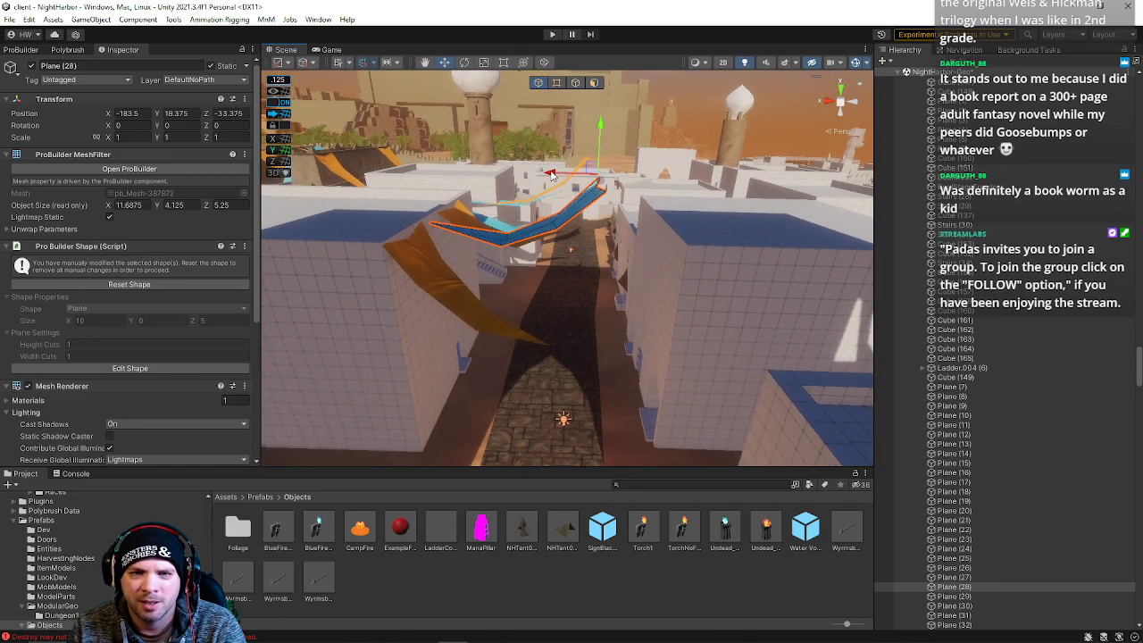
pyautogui.moveTo(588, 185); pyautogui.dragTo(670, 176)
pyautogui.moveTo(660, 192); pyautogui.dragTo(620, 220, button='right')
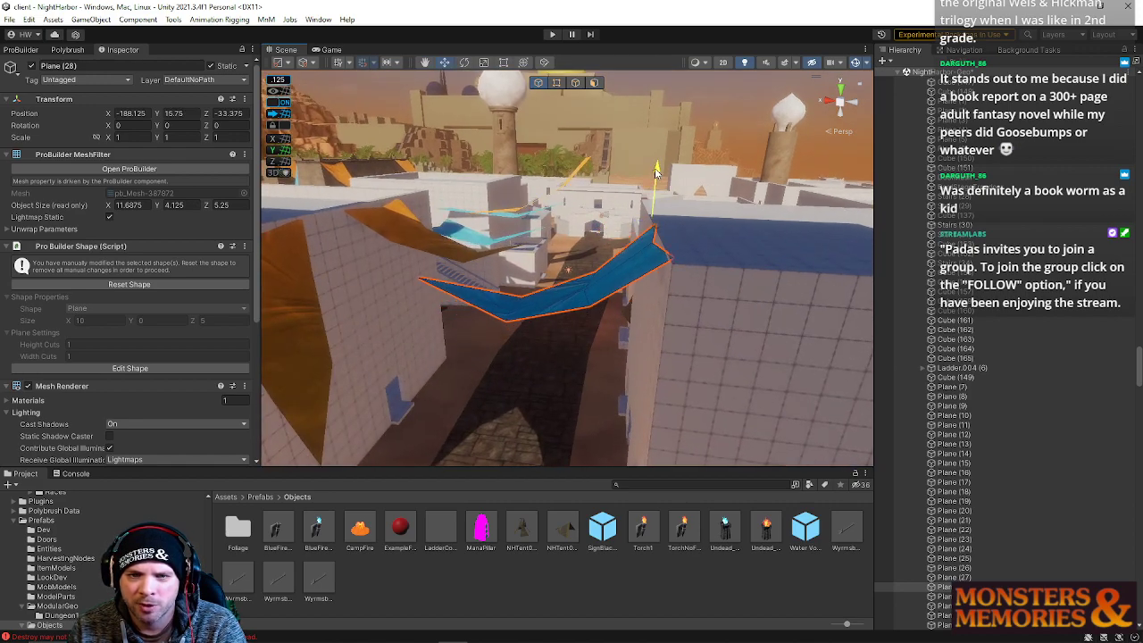
pyautogui.moveTo(603, 216); pyautogui.dragTo(360, 170, button='right')
# Stretch the orange awning (Plane (27)) to an X scale of 1.75 and rotate it about 4.198 degrees around Z.
pyautogui.click(515, 247)
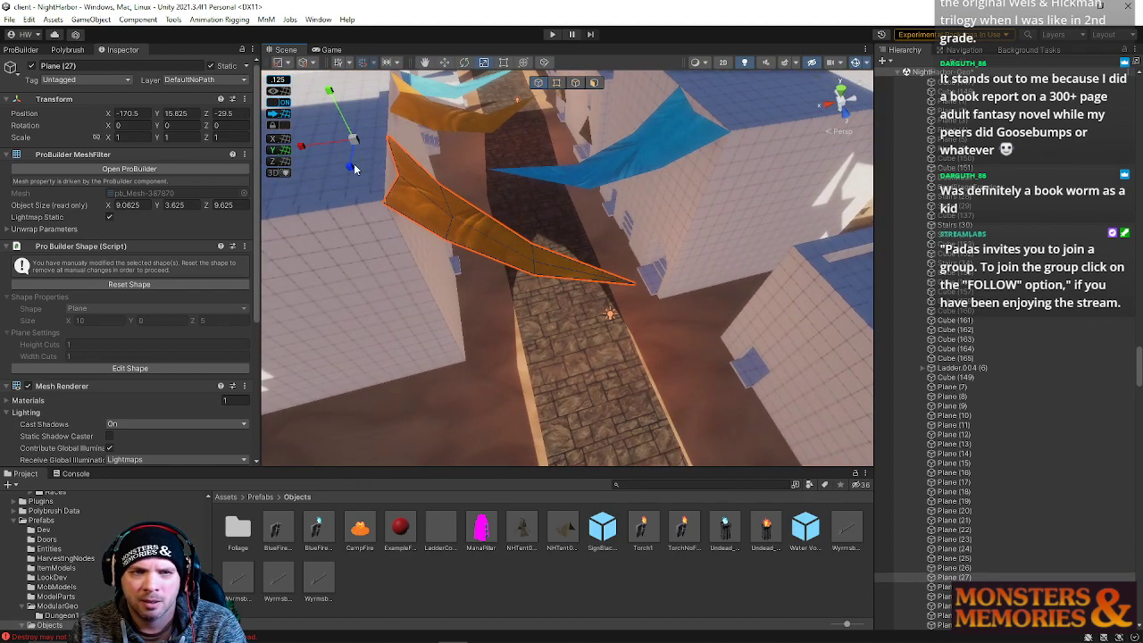
pyautogui.moveTo(292, 149); pyautogui.dragTo(265, 153)
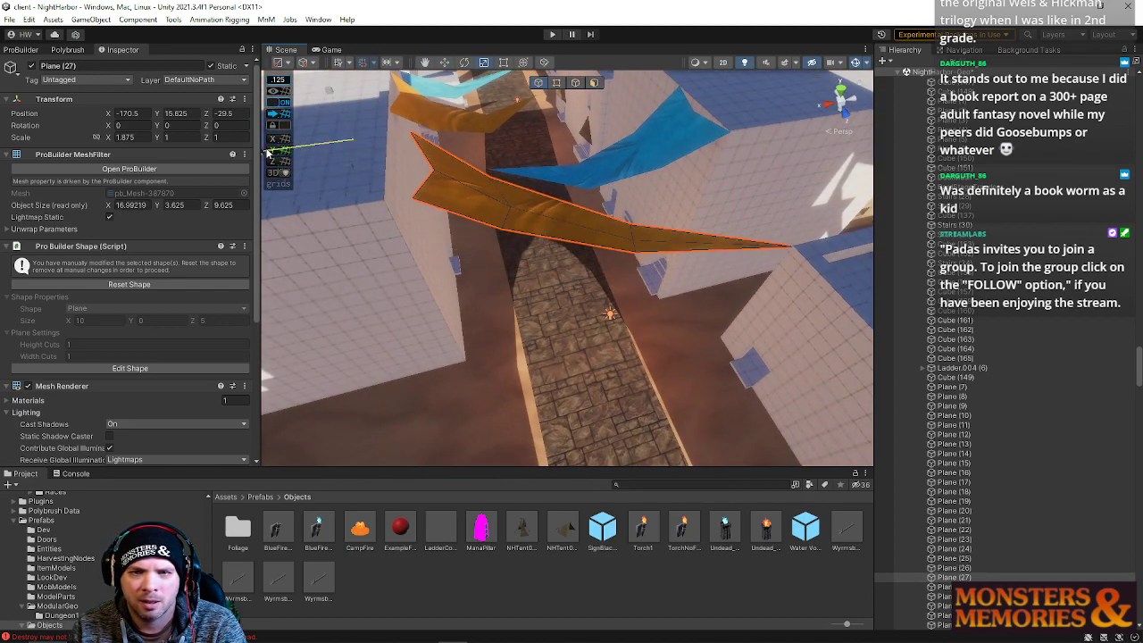
pyautogui.moveTo(464, 172); pyautogui.dragTo(499, 74, button='right')
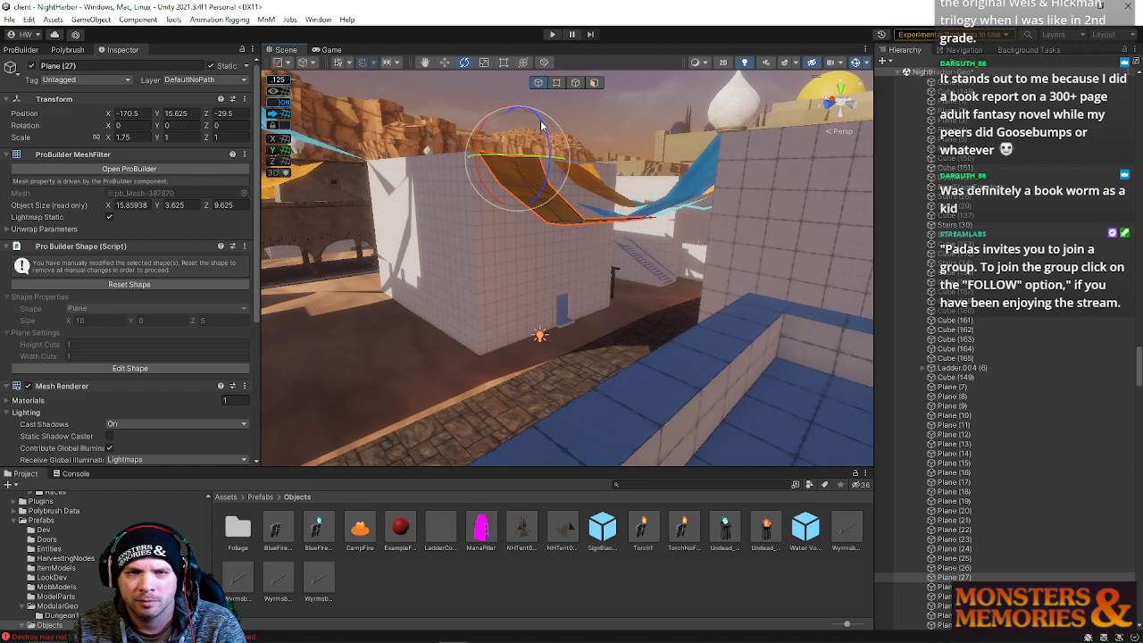
pyautogui.moveTo(592, 142); pyautogui.dragTo(523, 227, button='right')
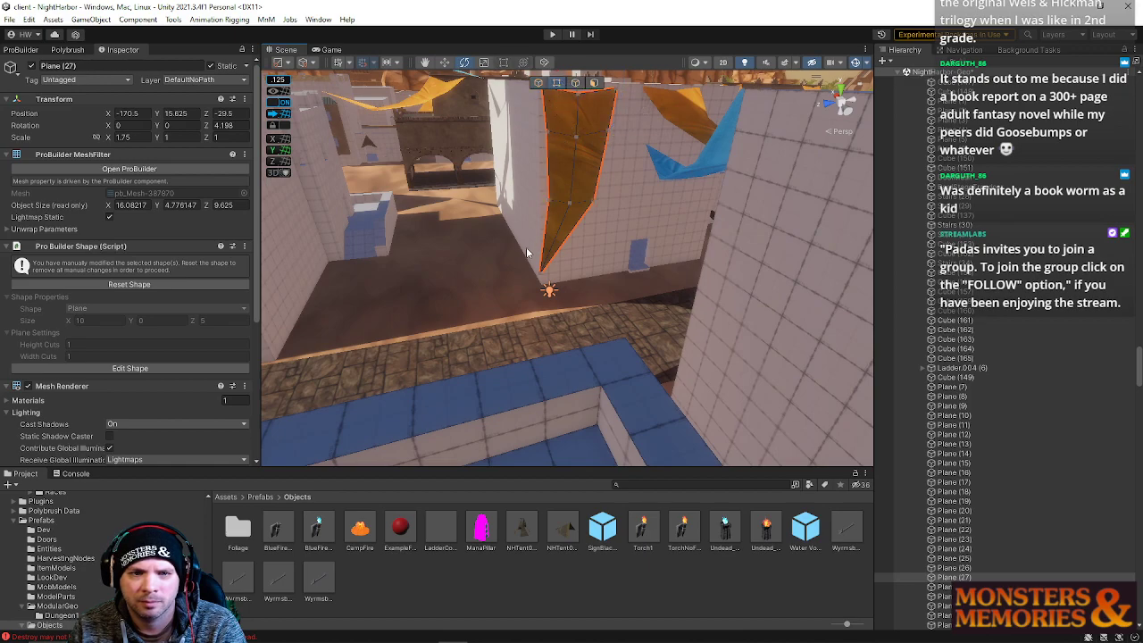
# Move the orange awning's pointed end to the low building's roof corner and shift its inner vertex rows along Z.
pyautogui.moveTo(541, 284); pyautogui.dragTo(621, 345)
pyautogui.moveTo(539, 191); pyautogui.dragTo(617, 223)
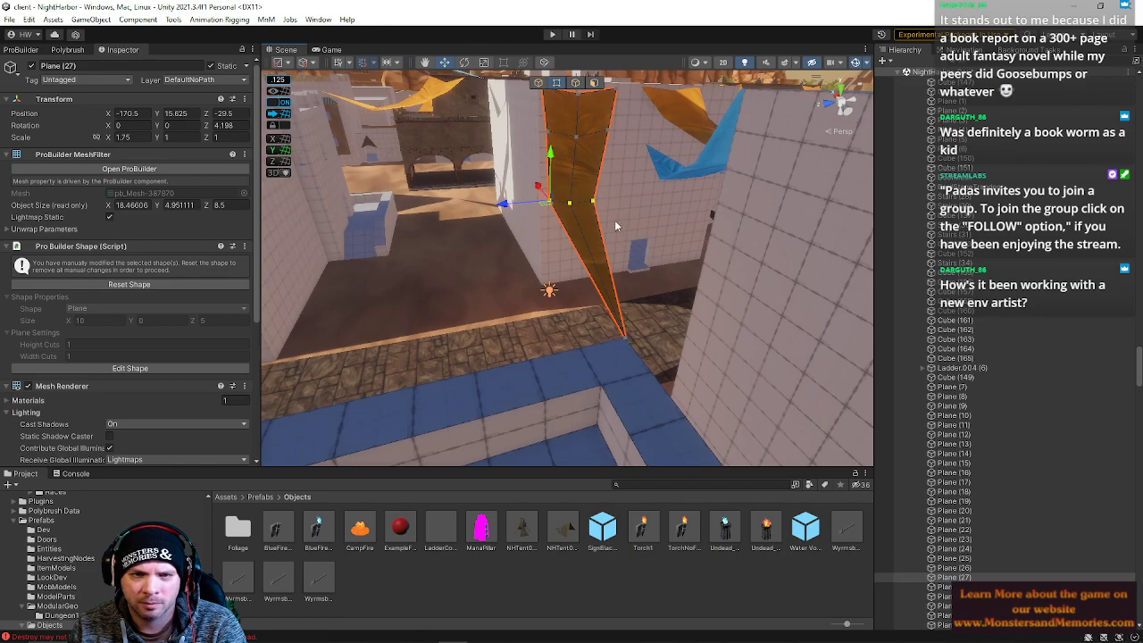
pyautogui.moveTo(527, 214); pyautogui.dragTo(503, 231, button='right')
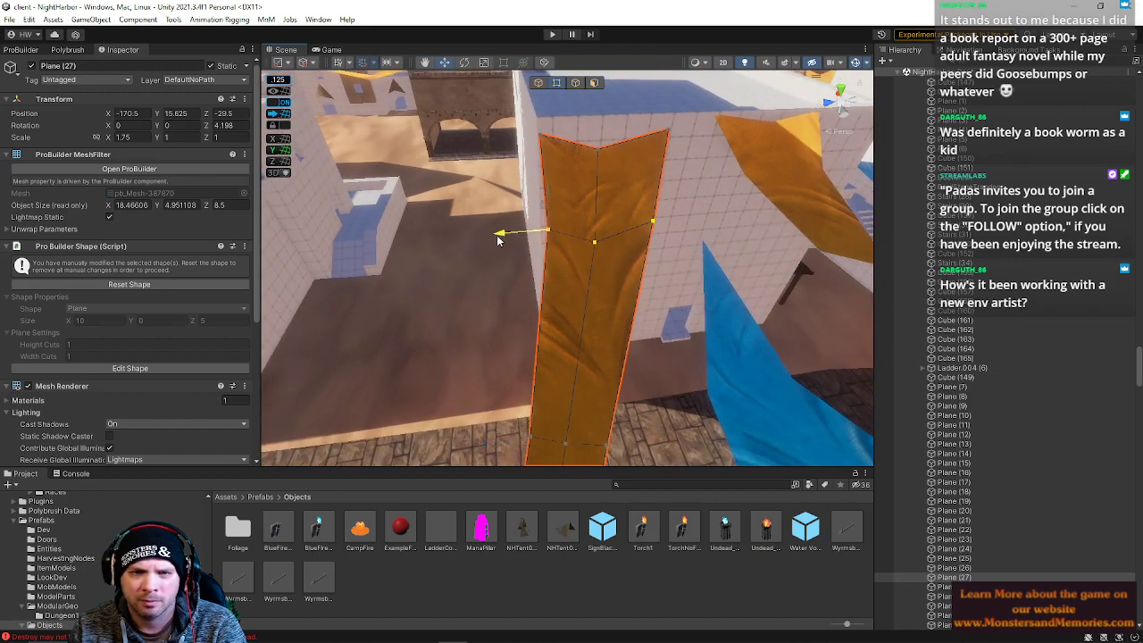
# Select the orange awning's inner vertex rows and lower them along Y so the cloth sags over the street.
pyautogui.click(648, 224)
pyautogui.moveTo(646, 223); pyautogui.dragTo(612, 138, button='right')
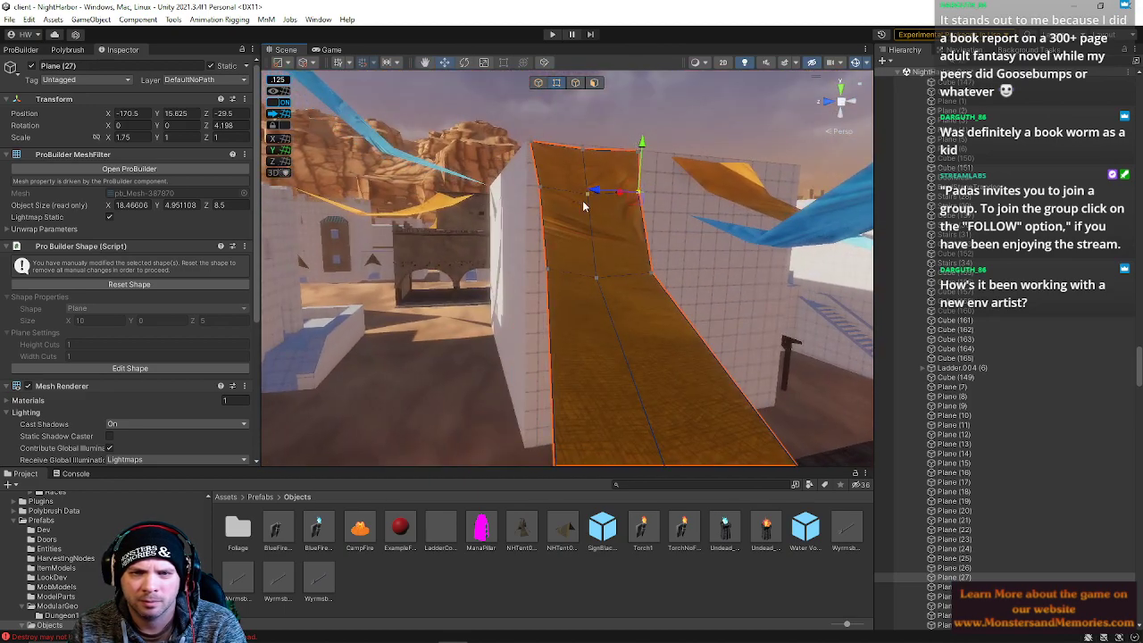
pyautogui.moveTo(536, 184); pyautogui.dragTo(692, 315)
pyautogui.moveTo(693, 315); pyautogui.dragTo(545, 255, button='right')
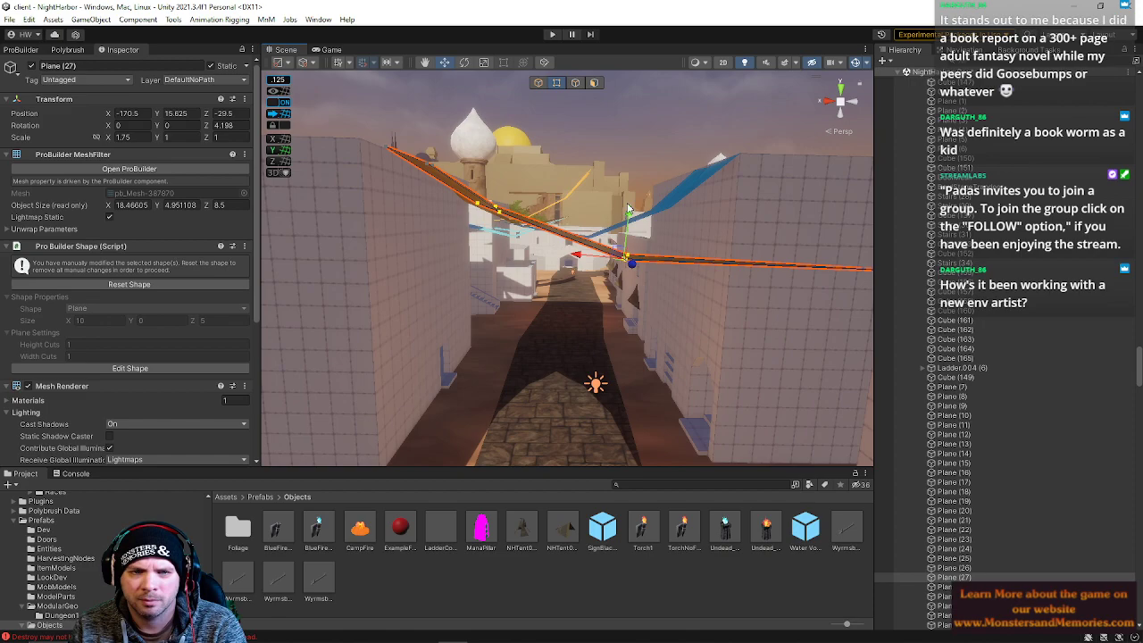
pyautogui.moveTo(629, 228); pyautogui.dragTo(551, 224, button='right')
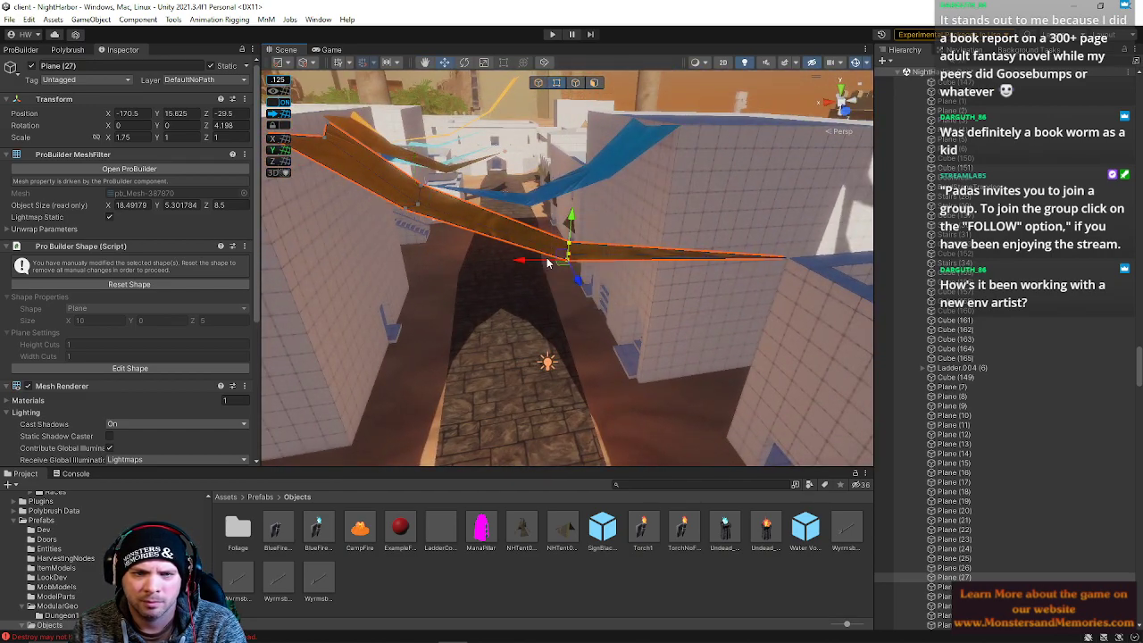
# Narrow the orange awning's inner vertex row nearest the pointed end and adjust it along Z.
pyautogui.moveTo(529, 263); pyautogui.dragTo(496, 274, button='right')
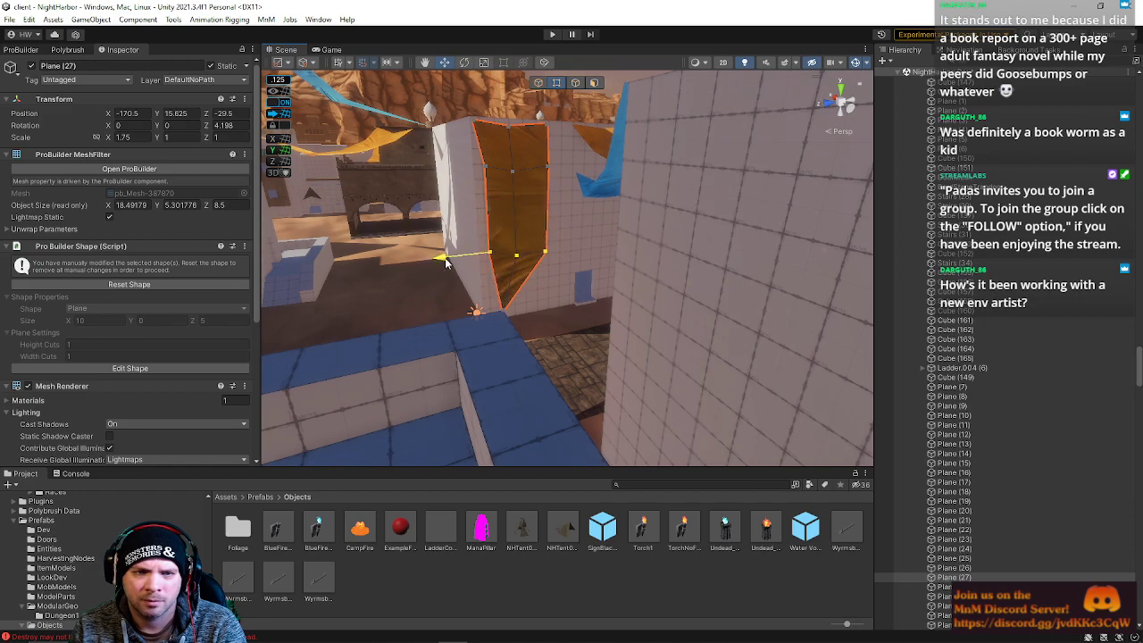
pyautogui.press('r')
pyautogui.moveTo(431, 255); pyautogui.dragTo(452, 263)
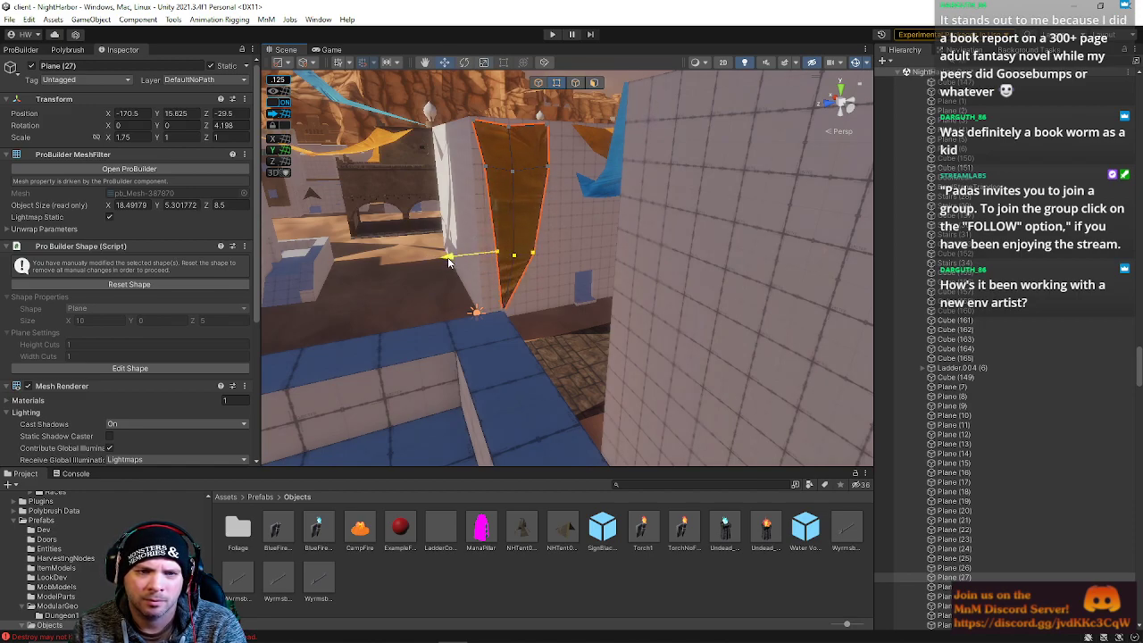
# Insert an edge loop across the orange awning between its two inner rows and adjust its height.
pyautogui.click(575, 82)
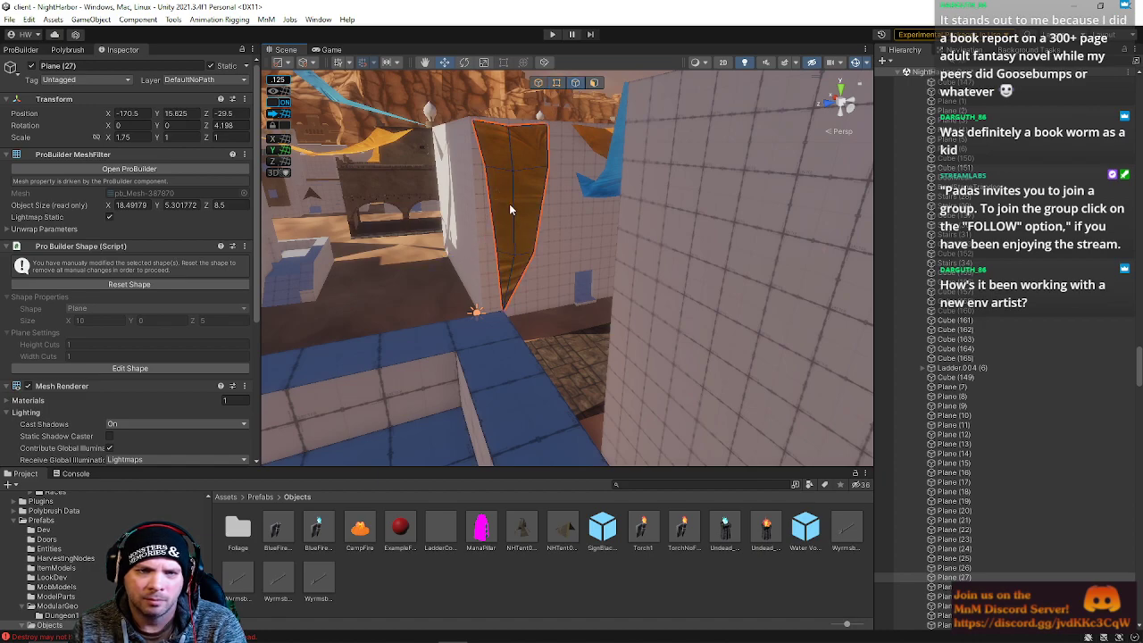
pyautogui.click(511, 205)
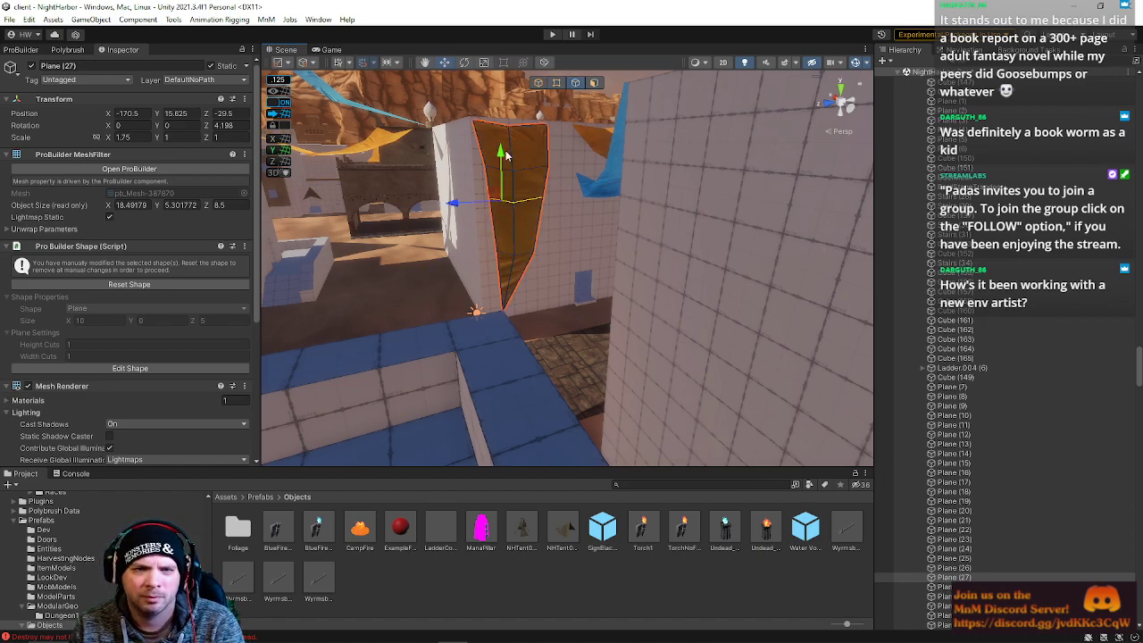
pyautogui.moveTo(499, 165); pyautogui.dragTo(632, 186, button='right')
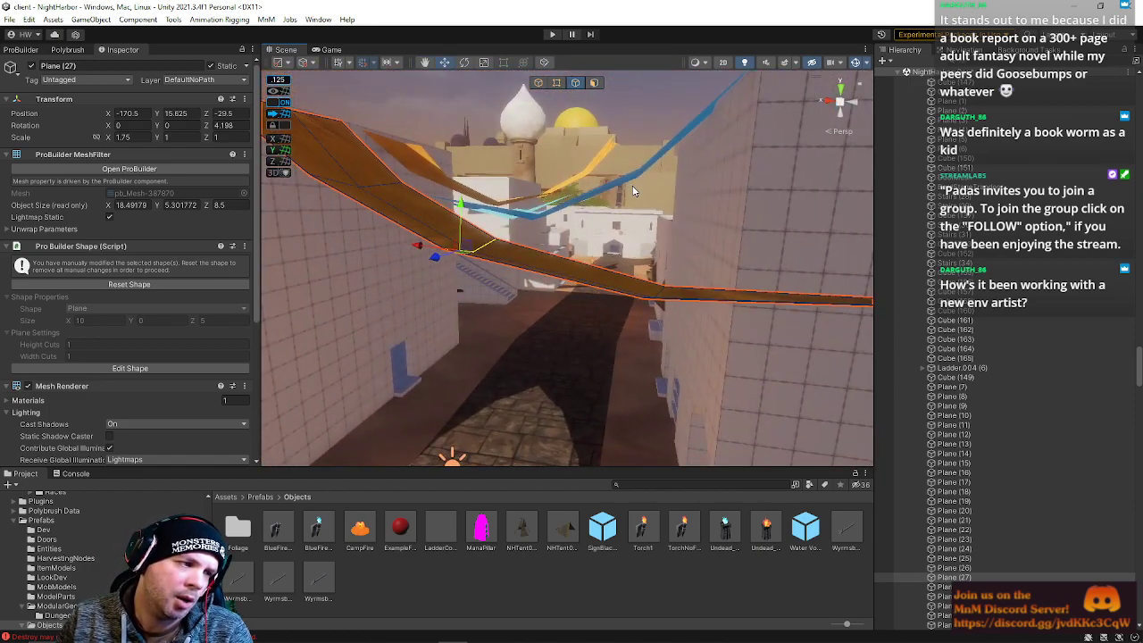
pyautogui.moveTo(561, 234); pyautogui.dragTo(652, 159, button='right')
# Save the NightHarbor scene.
pyautogui.click(9, 20)
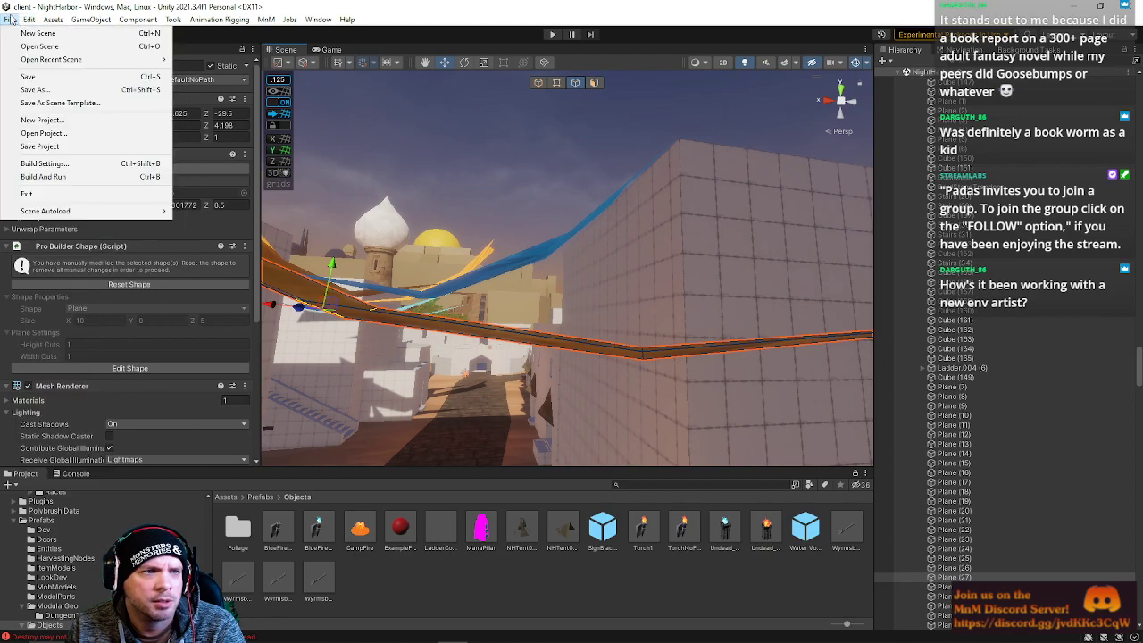
pyautogui.click(27, 77)
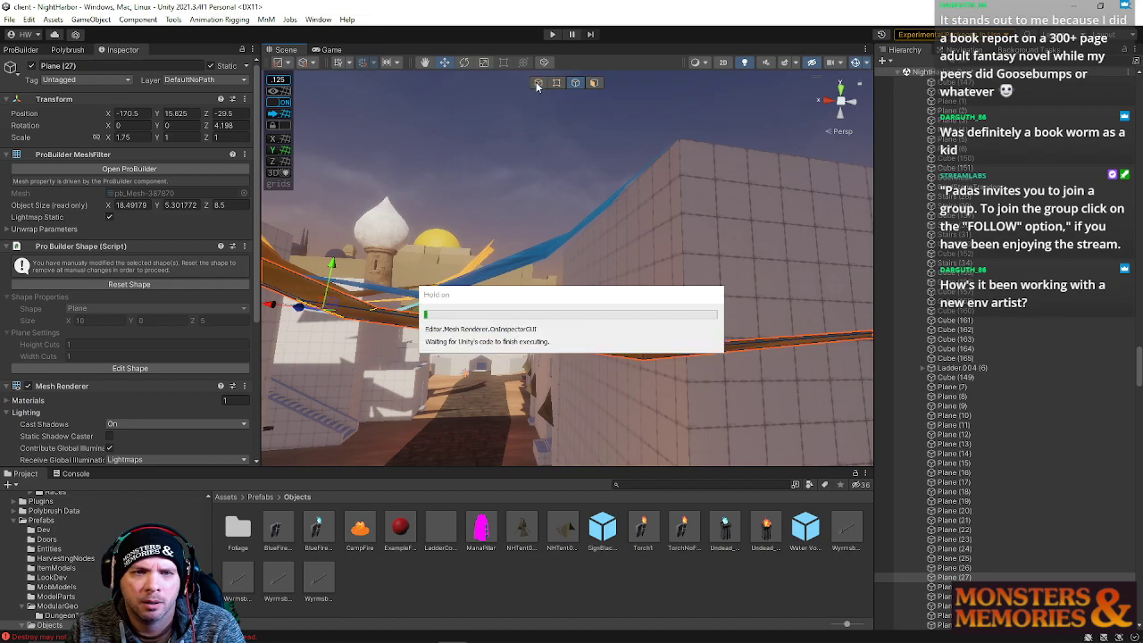
# Examine the wooden docks, white blockout buildings, crenellated walls and domed pavilion across the rest of the city.
pyautogui.moveTo(514, 134); pyautogui.dragTo(494, 270, button='right')
pyautogui.moveTo(131, 292); pyautogui.dragTo(464, 266, button='right')
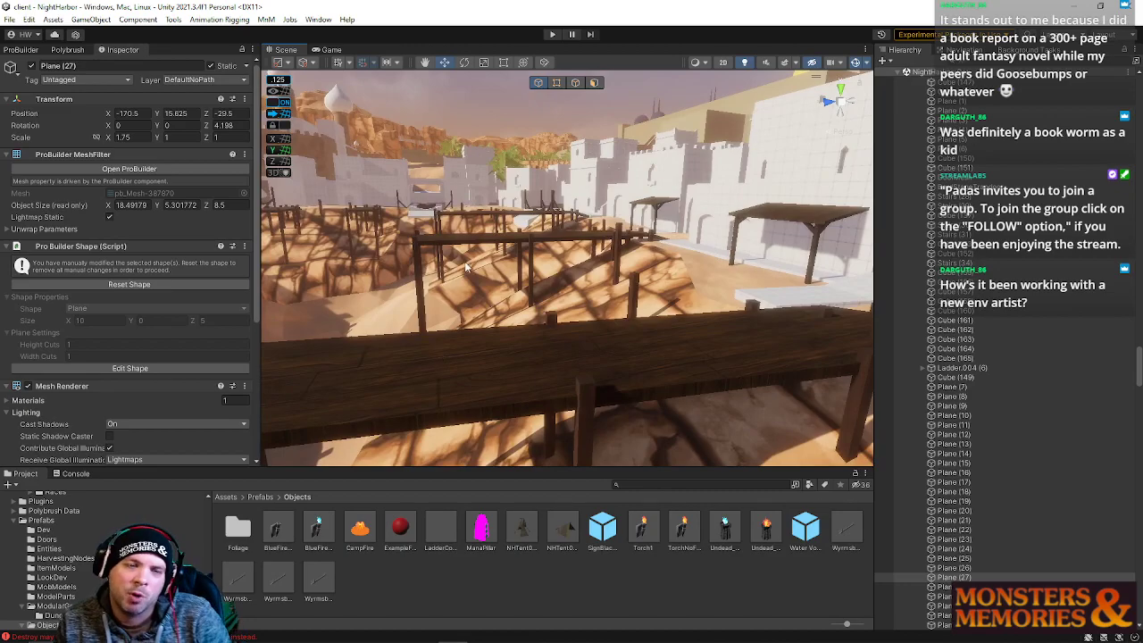
pyautogui.moveTo(436, 212); pyautogui.dragTo(542, 299, button='right')
pyautogui.moveTo(677, 293); pyautogui.dragTo(456, 294, button='right')
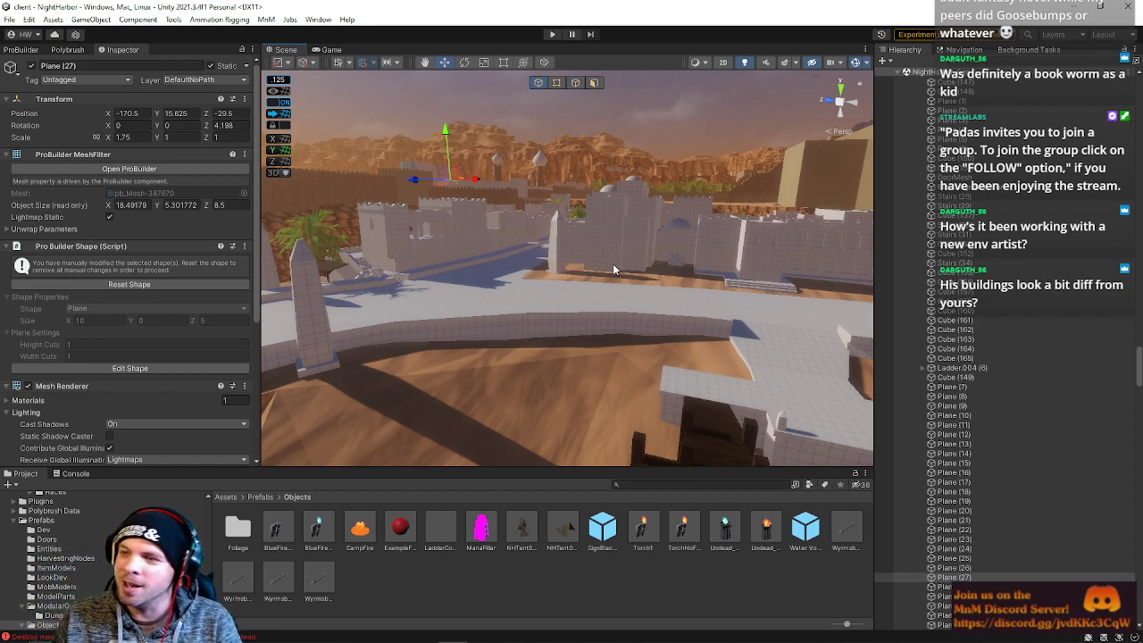
pyautogui.moveTo(618, 206); pyautogui.dragTo(701, 222, button='right')
pyautogui.click(581, 153)
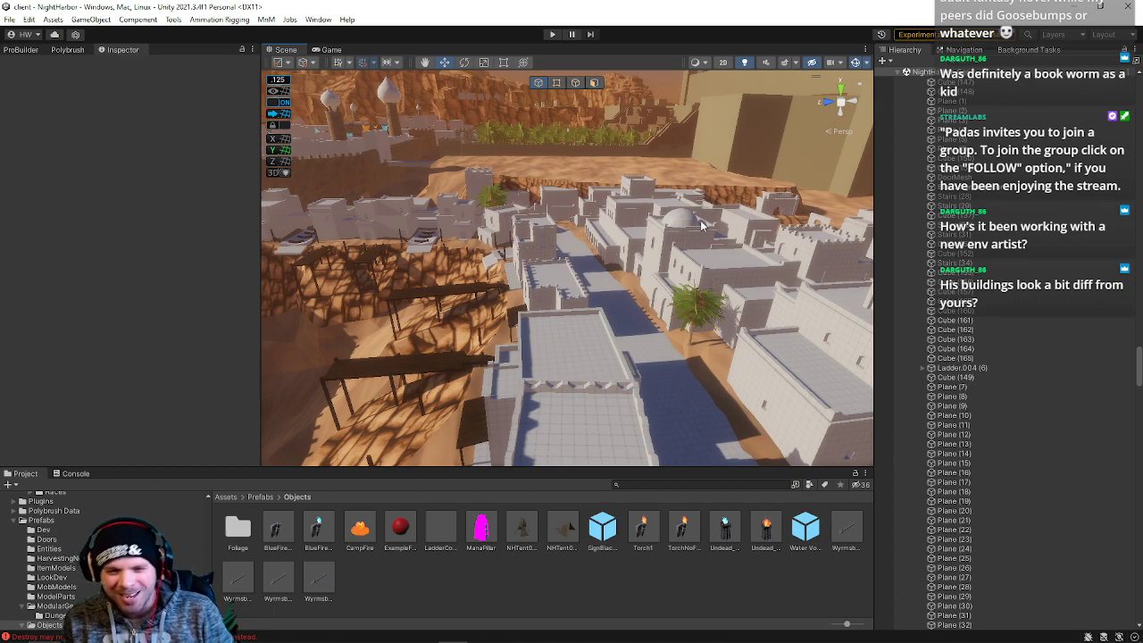
pyautogui.keyDown('alt'); pyautogui.moveTo(665, 251); pyautogui.dragTo(643, 249); pyautogui.keyUp('alt')
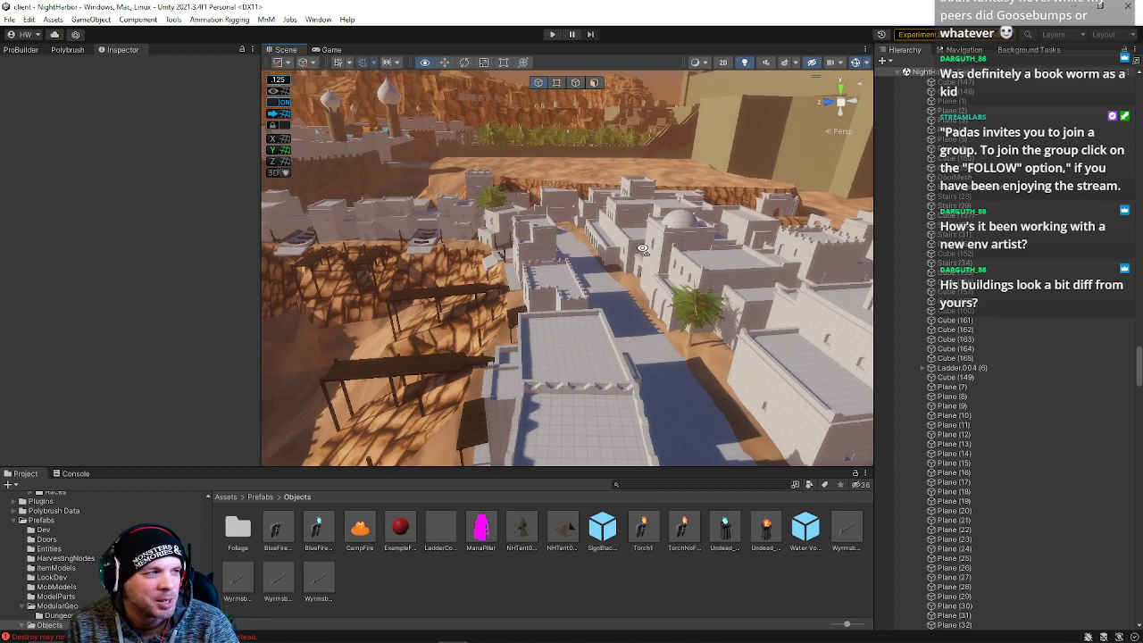
pyautogui.keyDown('alt'); pyautogui.moveTo(642, 249); pyautogui.dragTo(633, 197); pyautogui.keyUp('alt')
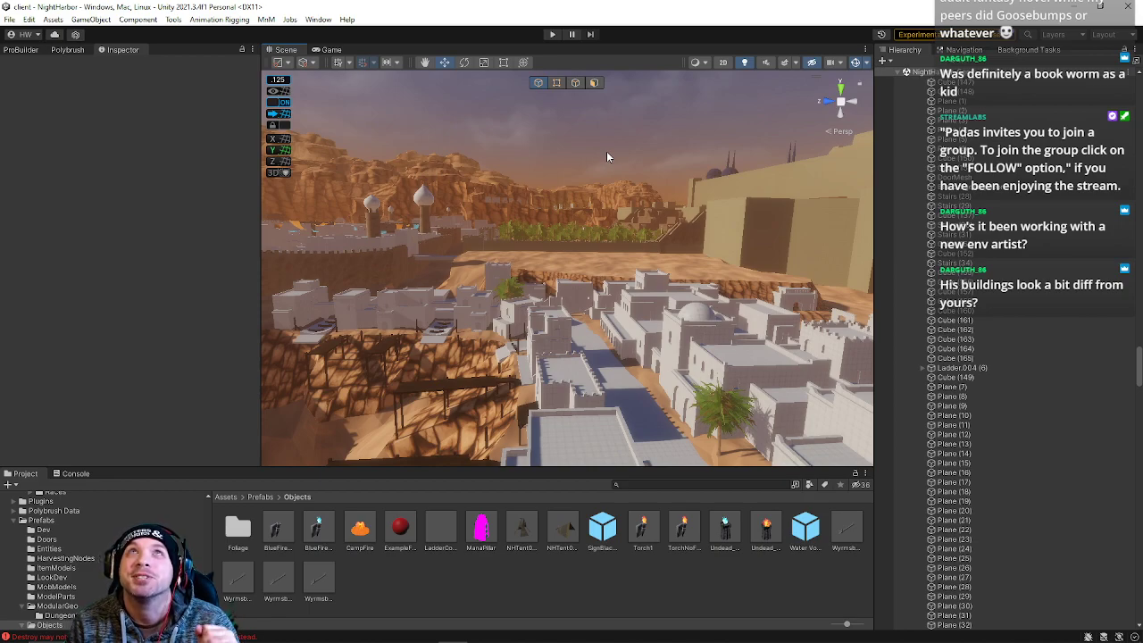
pyautogui.keyDown('alt'); pyautogui.moveTo(606, 157); pyautogui.dragTo(554, 205); pyautogui.keyUp('alt')
pyautogui.press('w')
pyautogui.moveTo(555, 206); pyautogui.dragTo(757, 119, button='right')
pyautogui.moveTo(957, 147); pyautogui.dragTo(550, 204, button='right')
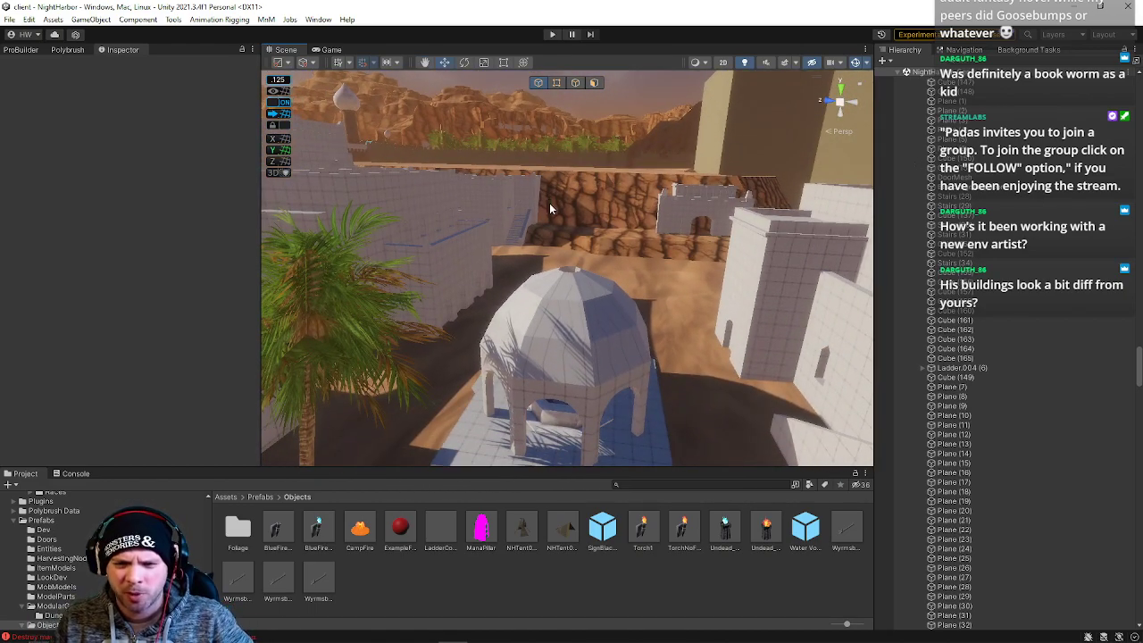
pyautogui.moveTo(655, 246); pyautogui.dragTo(186, 276, button='right')
pyautogui.moveTo(500, 295)
pyautogui.mouseDown(button='right')
pyautogui.moveTo(759, 298)
pyautogui.moveTo(880, 283)
pyautogui.moveTo(124, 283)
pyautogui.moveTo(18, 302)
pyautogui.moveTo(61, 317)
pyautogui.moveTo(158, 319)
pyautogui.moveTo(544, 301)
pyautogui.moveTo(449, 266)
pyautogui.moveTo(471, 242)
pyautogui.moveTo(173, 237)
pyautogui.moveTo(1098, 272)
pyautogui.moveTo(907, 270)
pyautogui.moveTo(747, 307)
pyautogui.moveTo(653, 289)
pyautogui.moveTo(643, 245)
pyautogui.moveTo(592, 237)
pyautogui.moveTo(929, 246)
pyautogui.mouseUp(button='right')
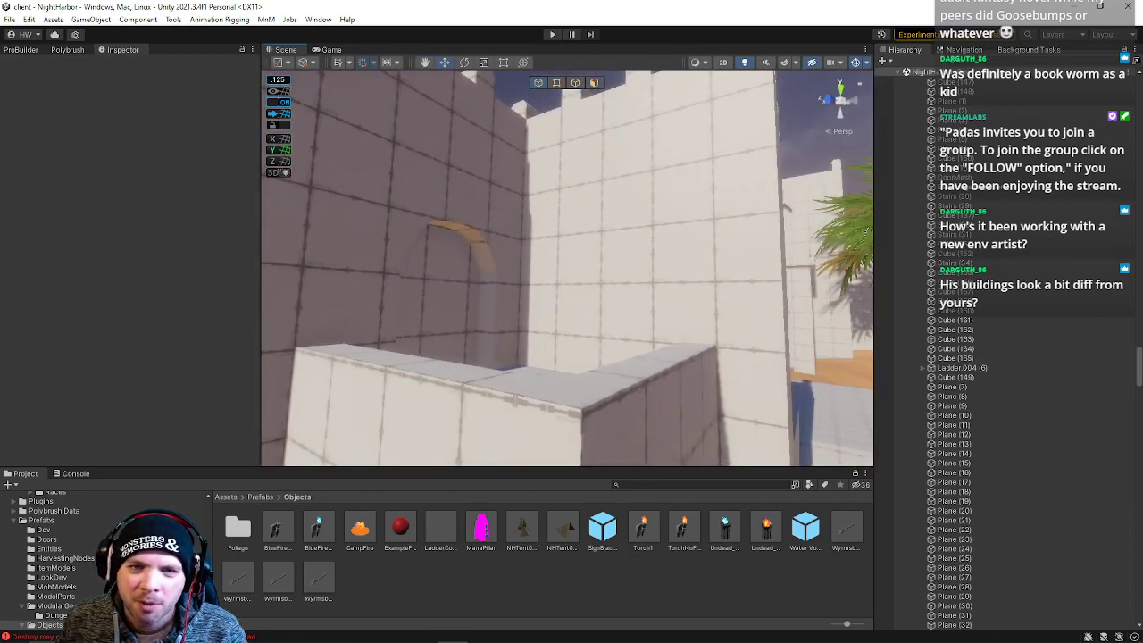
# Move the orange awning on the white building's street-side wall along Z to position -40.625.
pyautogui.moveTo(270, 247); pyautogui.dragTo(545, 236, button='right')
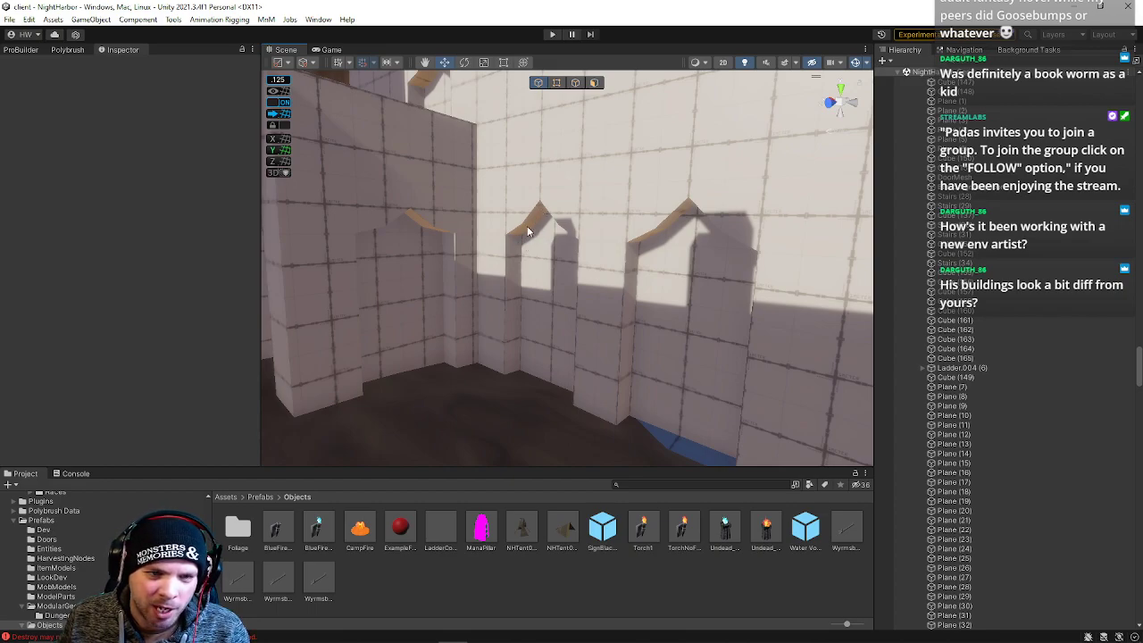
pyautogui.moveTo(515, 247); pyautogui.dragTo(868, 249, button='right')
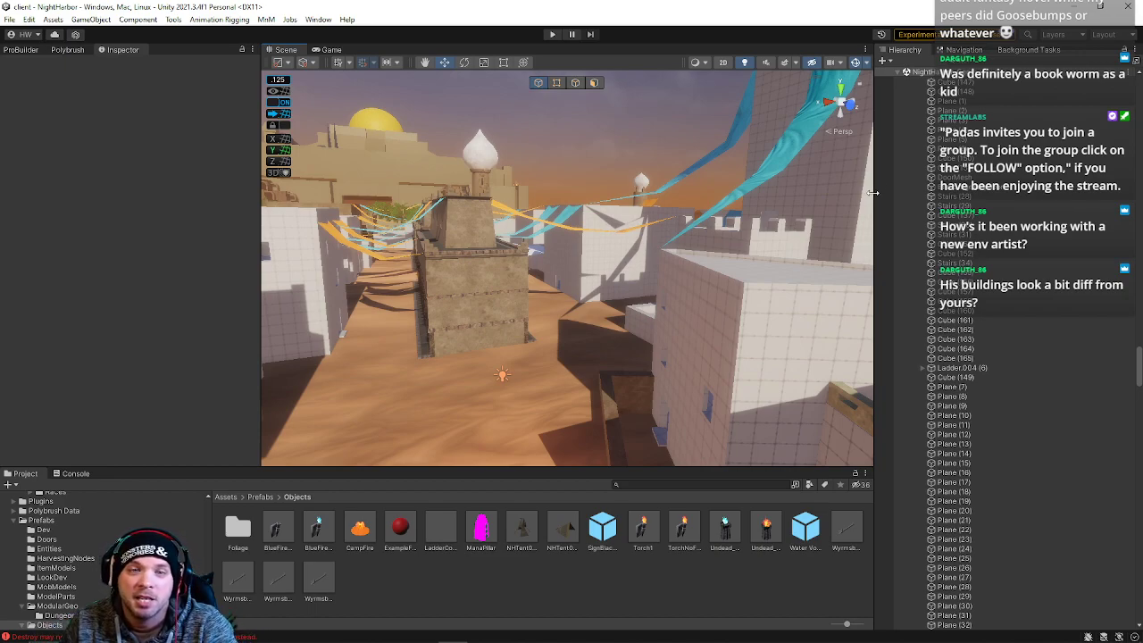
pyautogui.moveTo(687, 260); pyautogui.dragTo(448, 214, button='right')
pyautogui.click(448, 214)
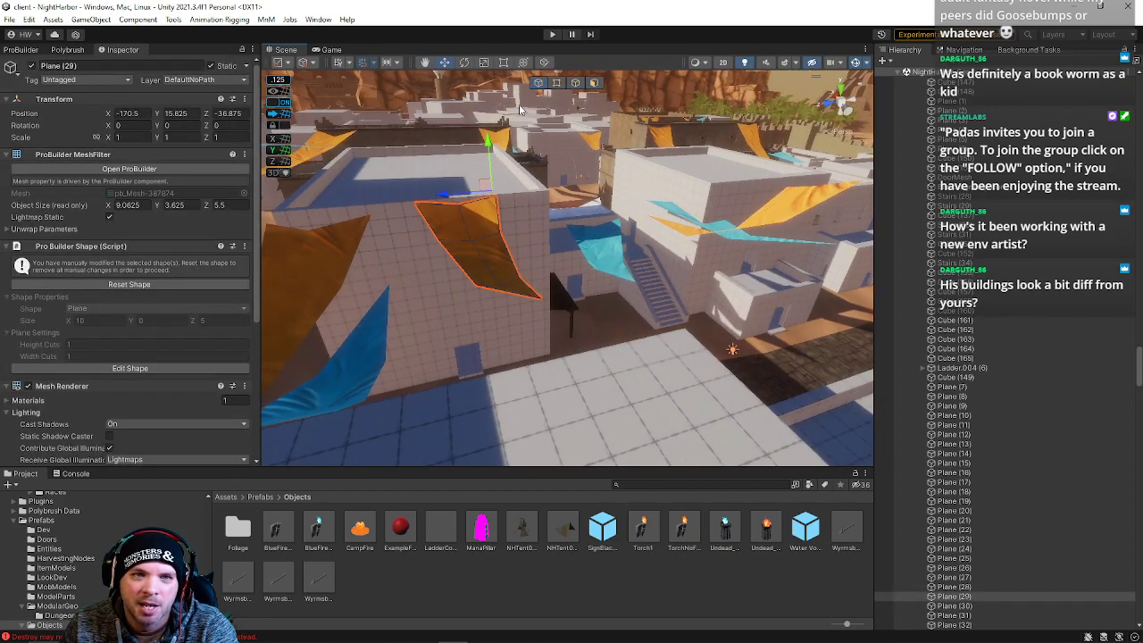
pyautogui.moveTo(489, 180); pyautogui.dragTo(455, 177, button='right')
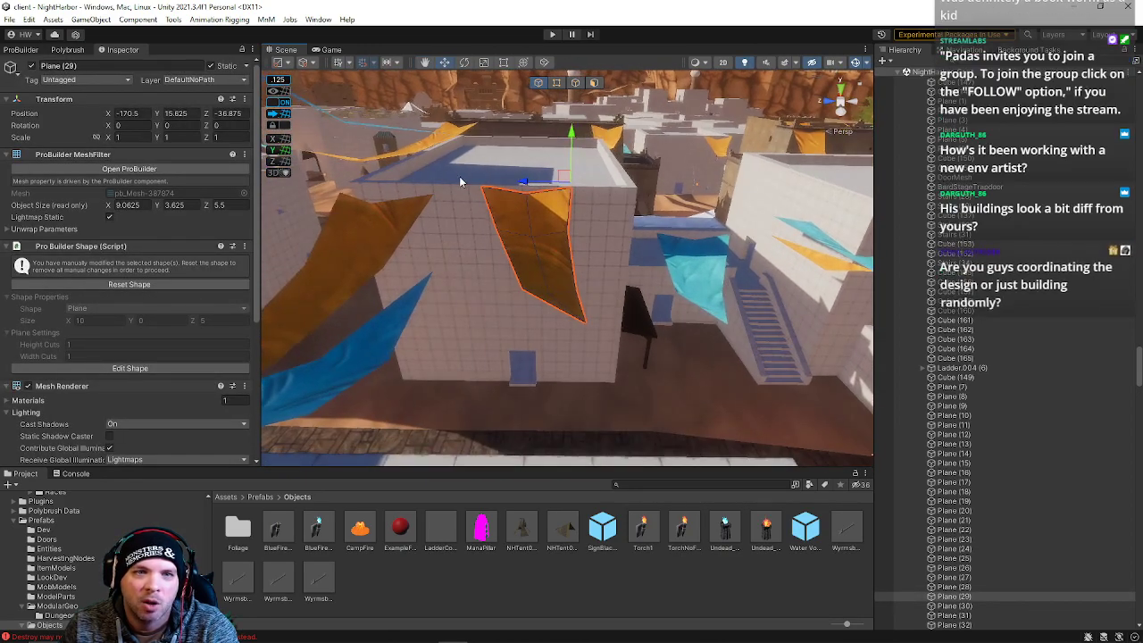
pyautogui.moveTo(526, 180); pyautogui.dragTo(589, 192)
pyautogui.moveTo(589, 192); pyautogui.dragTo(367, 220, button='right')
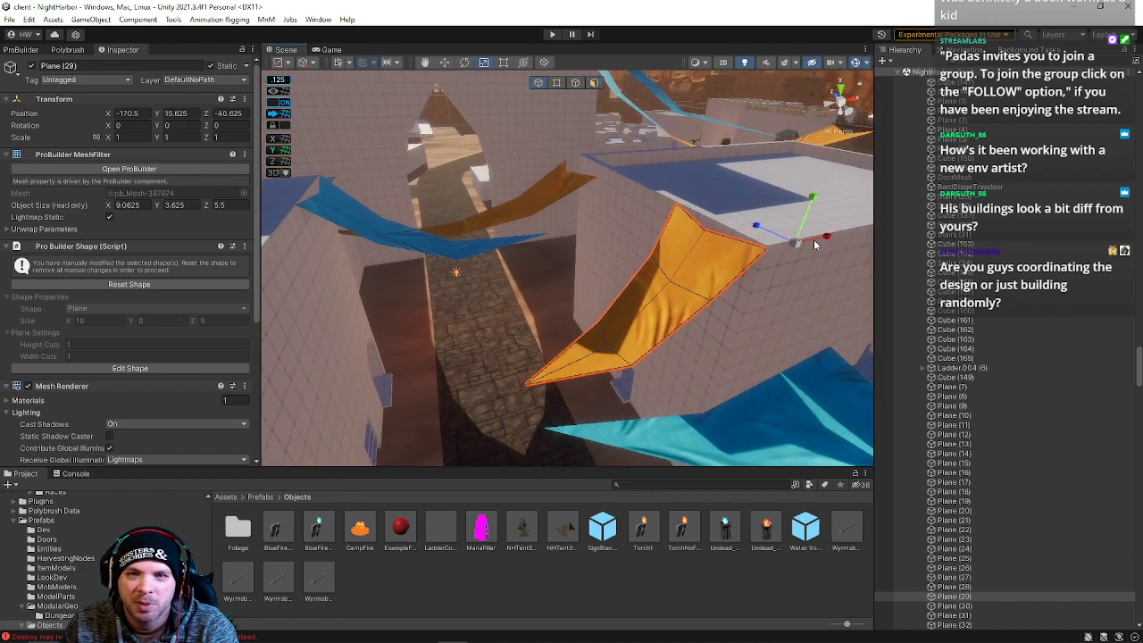
# Stretch the orange awning across the street with an X scale of 1.875 and adjust its position along X.
pyautogui.moveTo(826, 238); pyautogui.dragTo(849, 234)
pyautogui.moveTo(849, 234); pyautogui.dragTo(666, 259, button='right')
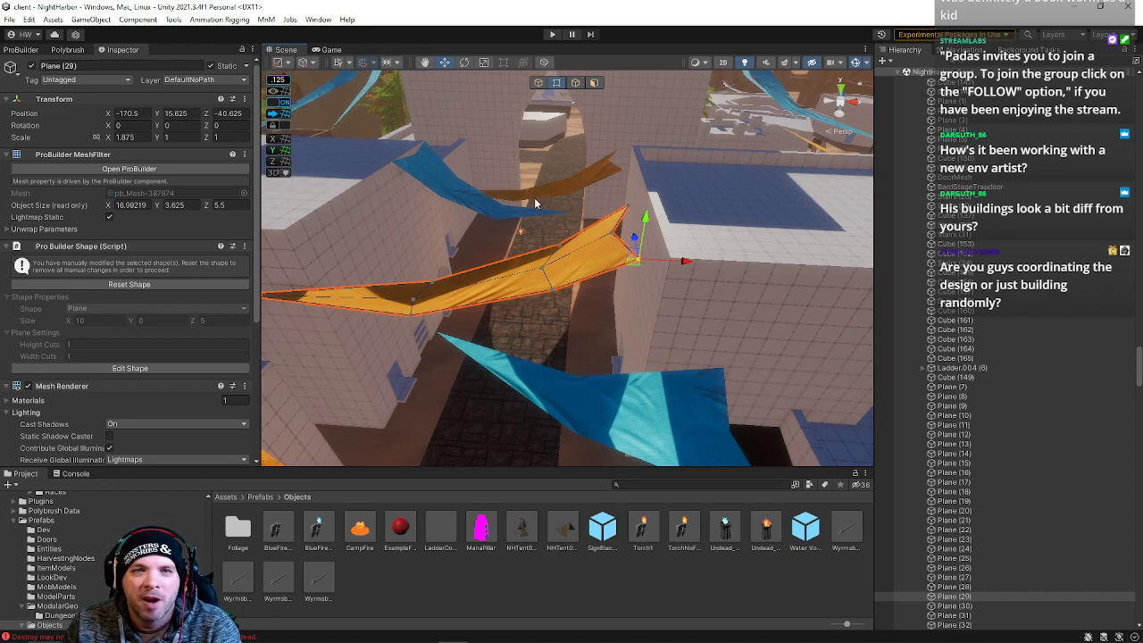
pyautogui.click(21, 50)
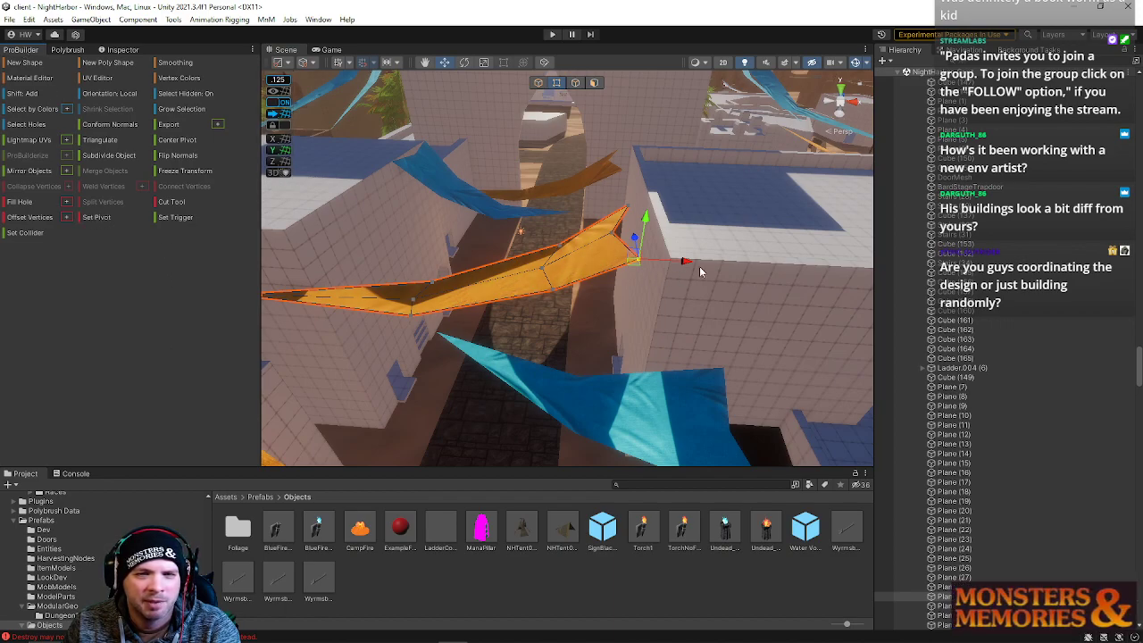
pyautogui.moveTo(686, 265)
pyautogui.mouseDown()
pyautogui.moveTo(720, 264)
pyautogui.moveTo(697, 264)
pyautogui.mouseUp()
pyautogui.moveTo(638, 237); pyautogui.dragTo(808, 155, button='right')
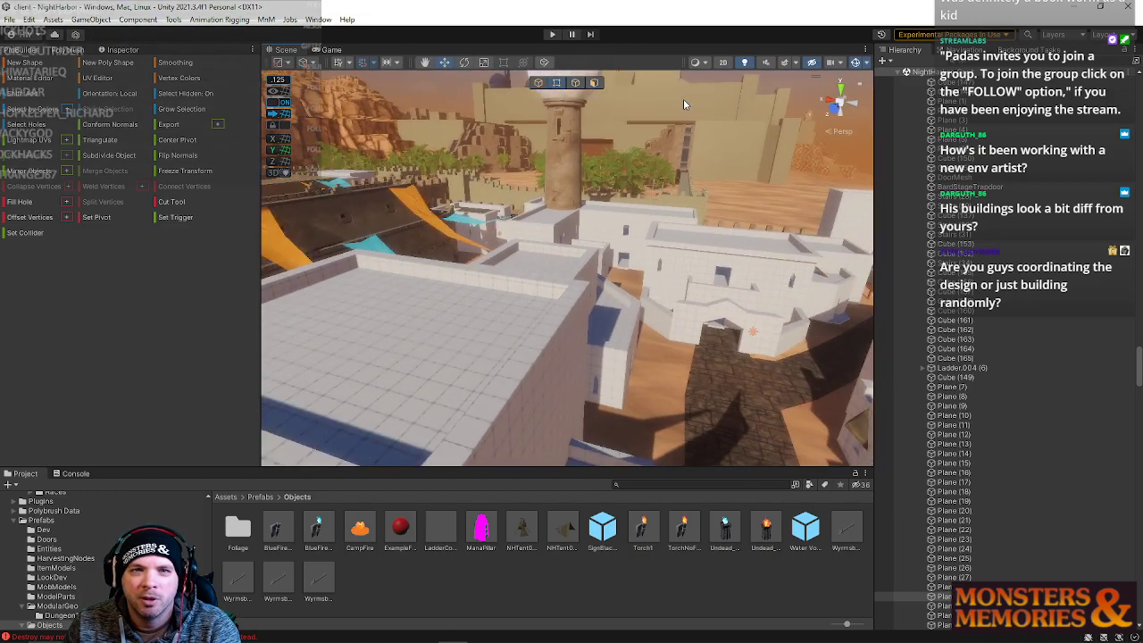
pyautogui.press('f')
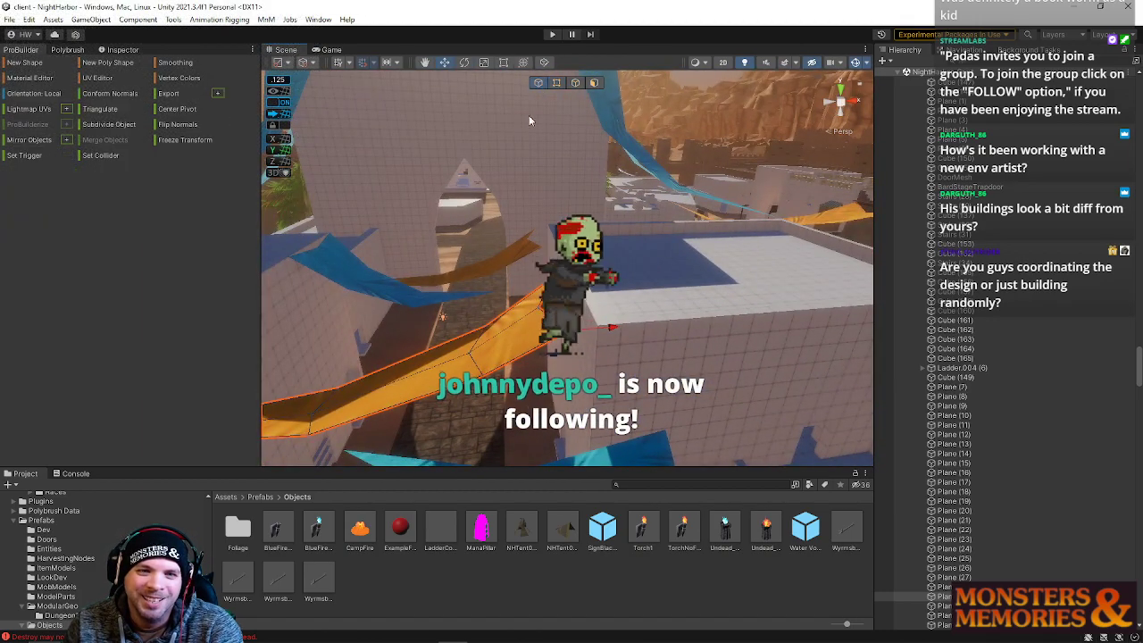
pyautogui.moveTo(613, 332); pyautogui.dragTo(786, 366)
pyautogui.moveTo(499, 312); pyautogui.dragTo(535, 286)
pyautogui.moveTo(536, 286); pyautogui.dragTo(455, 357, button='right')
# Fit the orange awning's pointed end to the opposite building's corner, then narrow the adjacent inner row and shift it along Z.
pyautogui.click(557, 83)
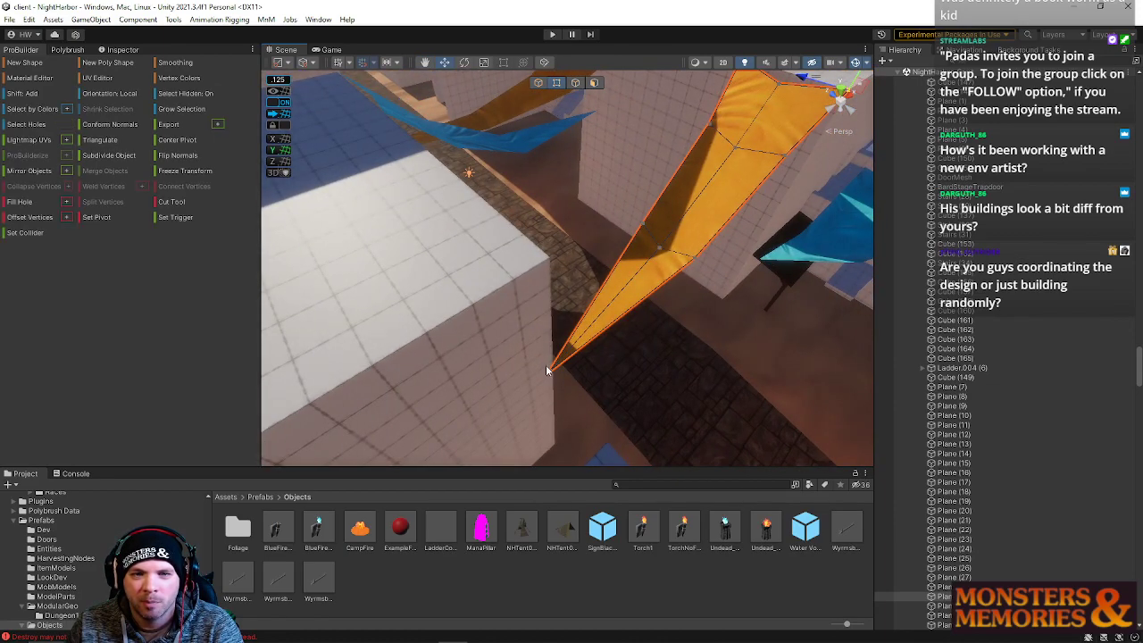
pyautogui.moveTo(549, 370); pyautogui.dragTo(539, 264)
pyautogui.moveTo(727, 272); pyautogui.dragTo(728, 273)
pyautogui.keyDown('alt'); pyautogui.moveTo(600, 250); pyautogui.dragTo(732, 183); pyautogui.keyUp('alt')
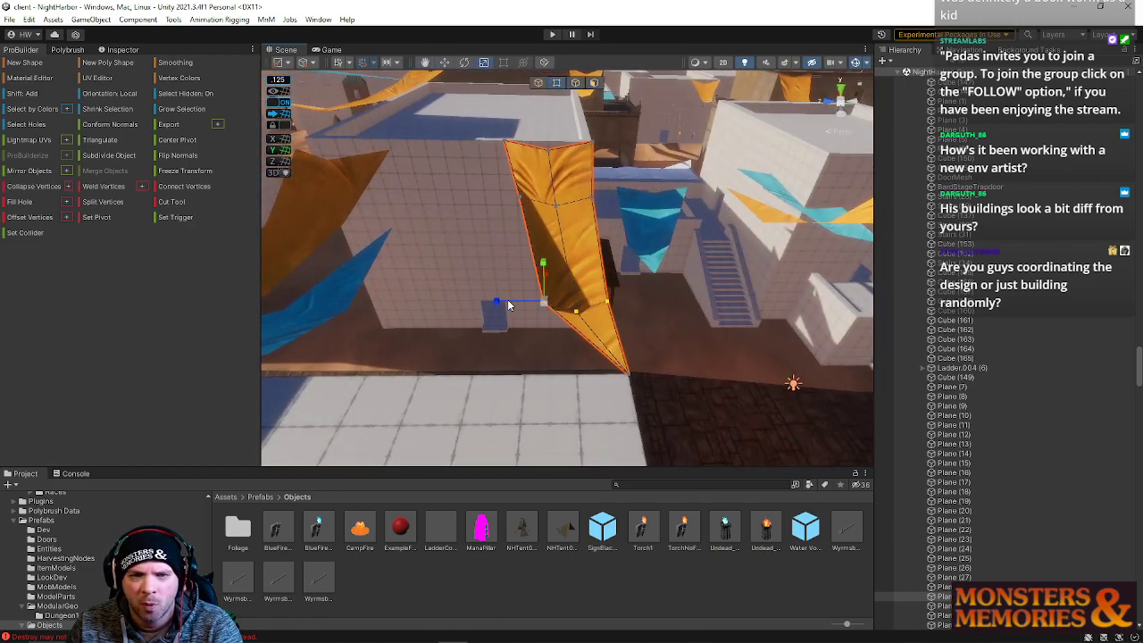
pyautogui.moveTo(502, 306); pyautogui.dragTo(515, 309)
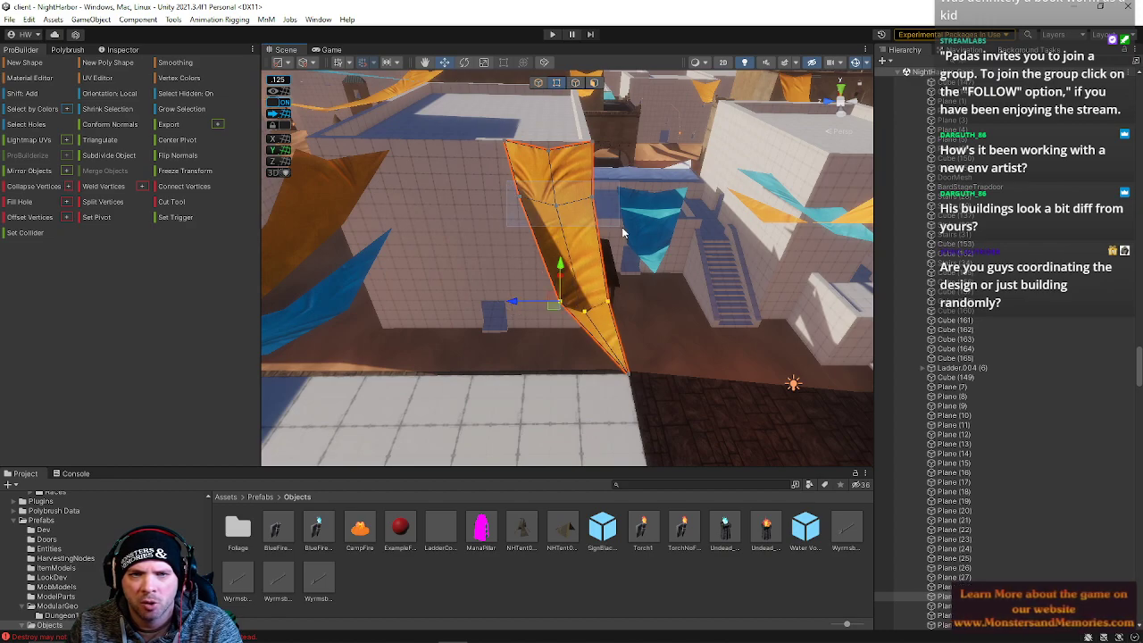
# Adjust the heights of the orange awning's two inner vertex rows to shape the sag over the street.
pyautogui.keyDown('alt'); pyautogui.moveTo(582, 205); pyautogui.dragTo(451, 275); pyautogui.keyUp('alt')
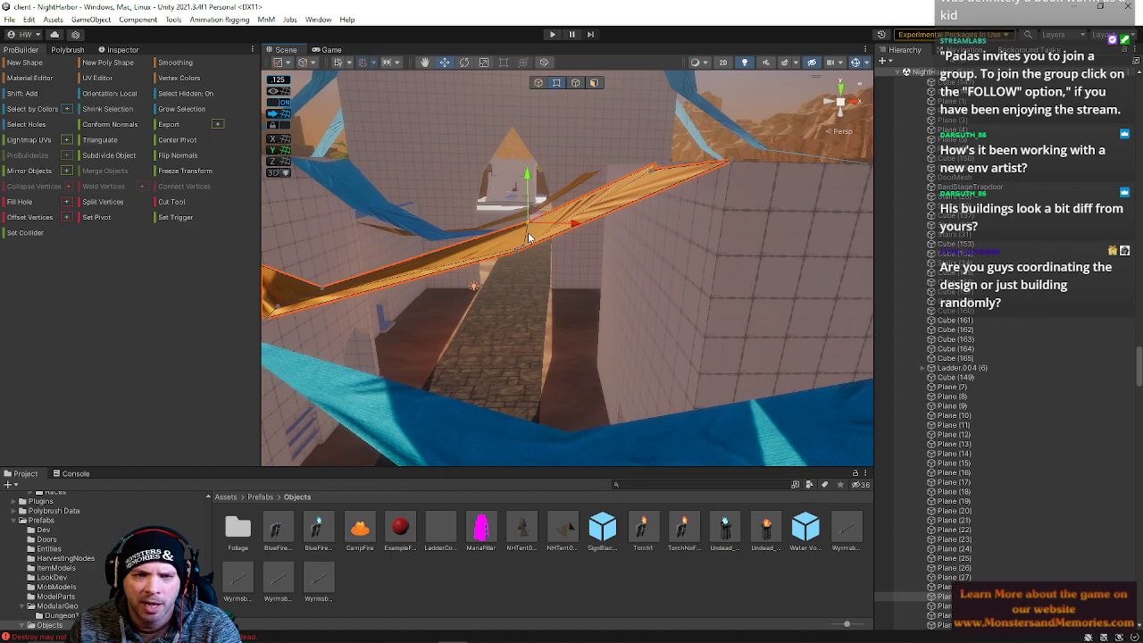
pyautogui.keyDown('alt'); pyautogui.moveTo(531, 237); pyautogui.dragTo(584, 231); pyautogui.keyUp('alt')
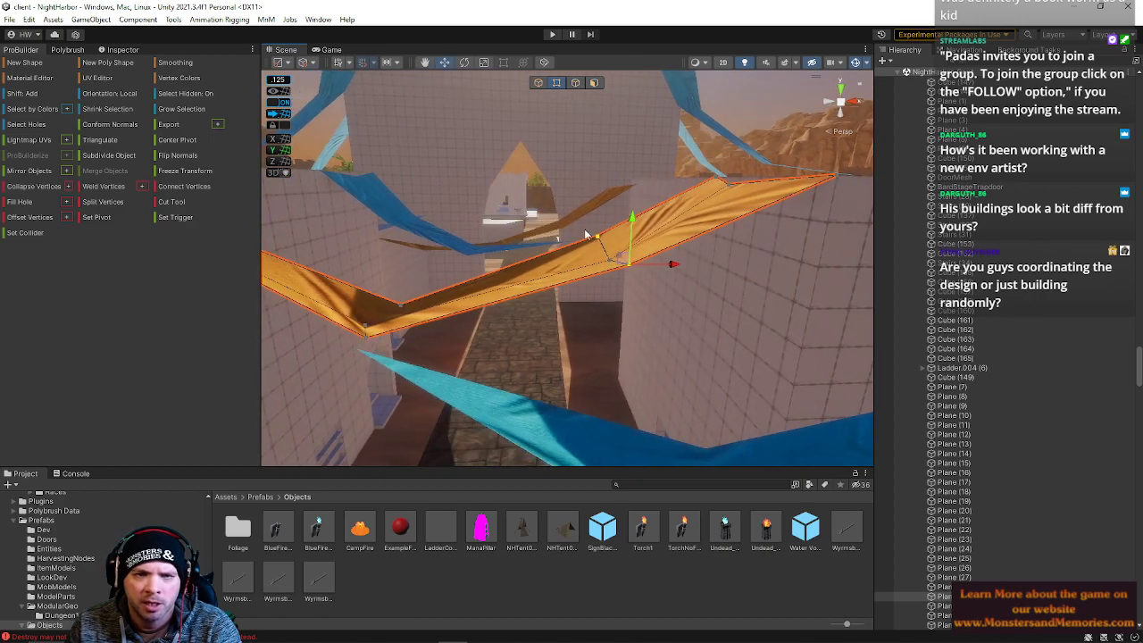
pyautogui.keyDown('alt'); pyautogui.moveTo(392, 328); pyautogui.dragTo(561, 121); pyautogui.keyUp('alt')
pyautogui.click(517, 321)
pyautogui.click(538, 82)
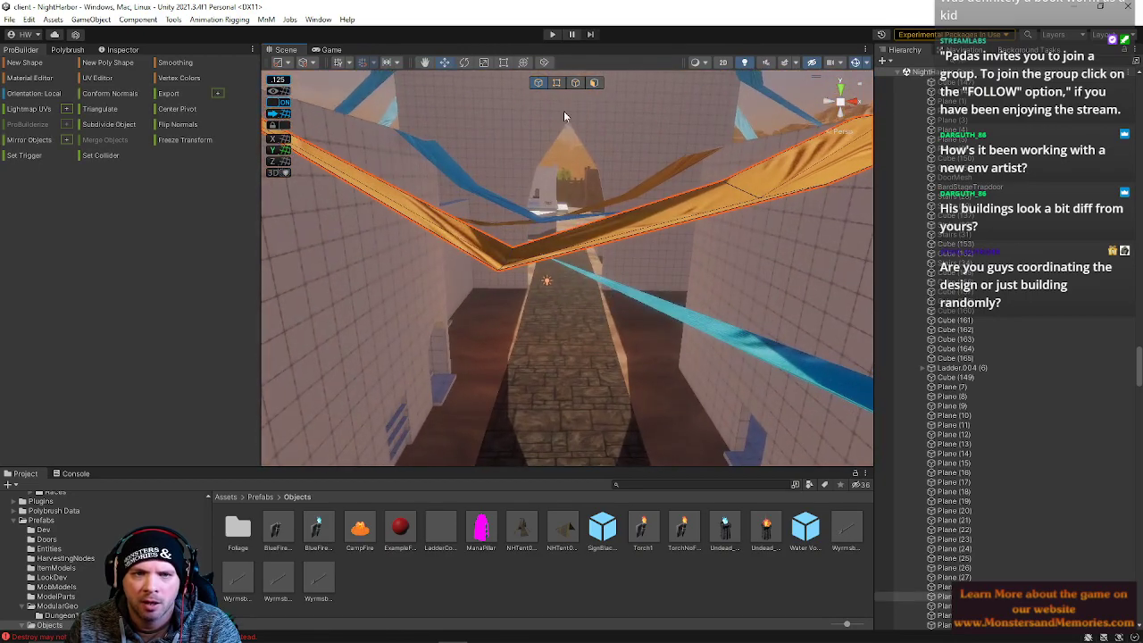
# Scale the orange awning's inner vertex row nearest its wide edge.
pyautogui.click(559, 85)
pyautogui.keyDown('alt'); pyautogui.moveTo(546, 178); pyautogui.dragTo(556, 367); pyautogui.keyUp('alt')
pyautogui.moveTo(573, 261); pyautogui.dragTo(444, 219)
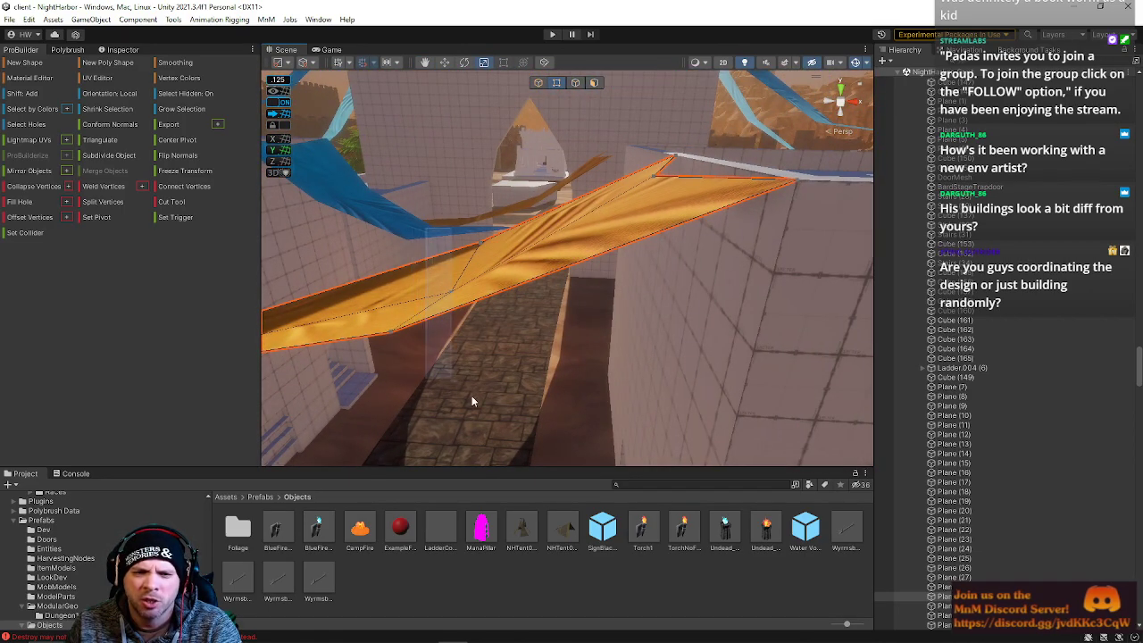
pyautogui.keyDown('alt'); pyautogui.moveTo(467, 351); pyautogui.dragTo(501, 317); pyautogui.keyUp('alt')
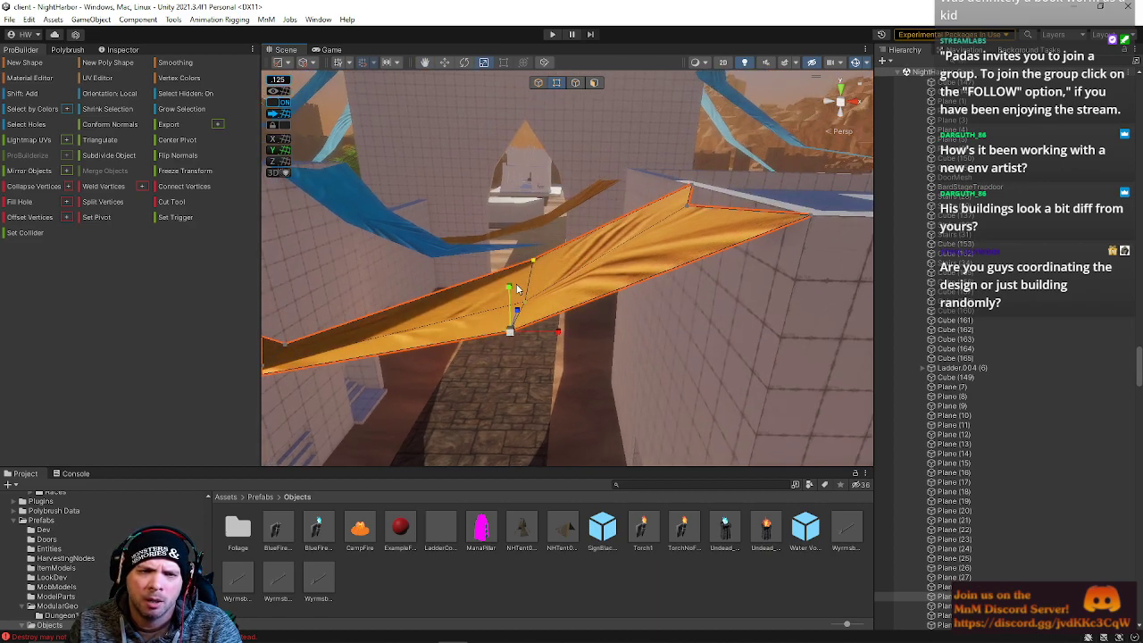
pyautogui.moveTo(523, 259); pyautogui.dragTo(525, 275)
pyautogui.moveTo(445, 241); pyautogui.dragTo(562, 326)
pyautogui.keyDown('alt'); pyautogui.moveTo(562, 326); pyautogui.dragTo(547, 266); pyautogui.keyUp('alt')
# Adjust the centre vertex of the orange awning's wide edge, then narrow the neighbouring inner row and align it along Z.
pyautogui.keyDown('alt'); pyautogui.moveTo(516, 345); pyautogui.dragTo(604, 351); pyautogui.keyUp('alt')
pyautogui.click(669, 278)
pyautogui.keyDown('alt'); pyautogui.moveTo(669, 278); pyautogui.dragTo(597, 307); pyautogui.keyUp('alt')
pyautogui.moveTo(608, 249); pyautogui.dragTo(581, 306)
pyautogui.keyDown('alt'); pyautogui.moveTo(546, 269); pyautogui.dragTo(606, 390); pyautogui.keyUp('alt')
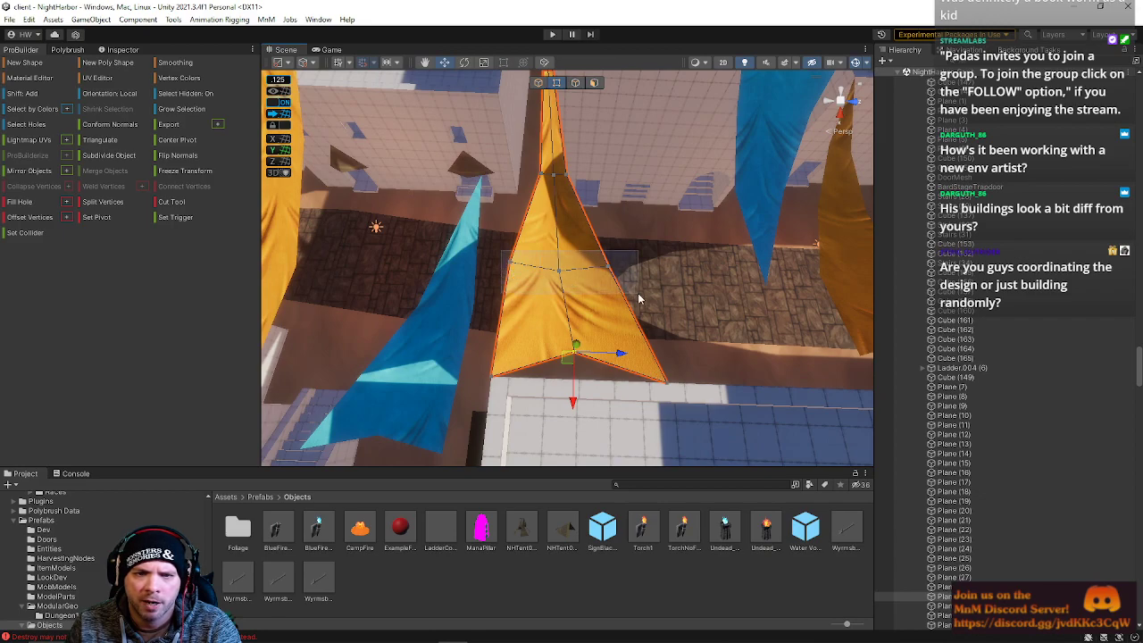
pyautogui.moveTo(652, 276); pyautogui.dragTo(649, 270)
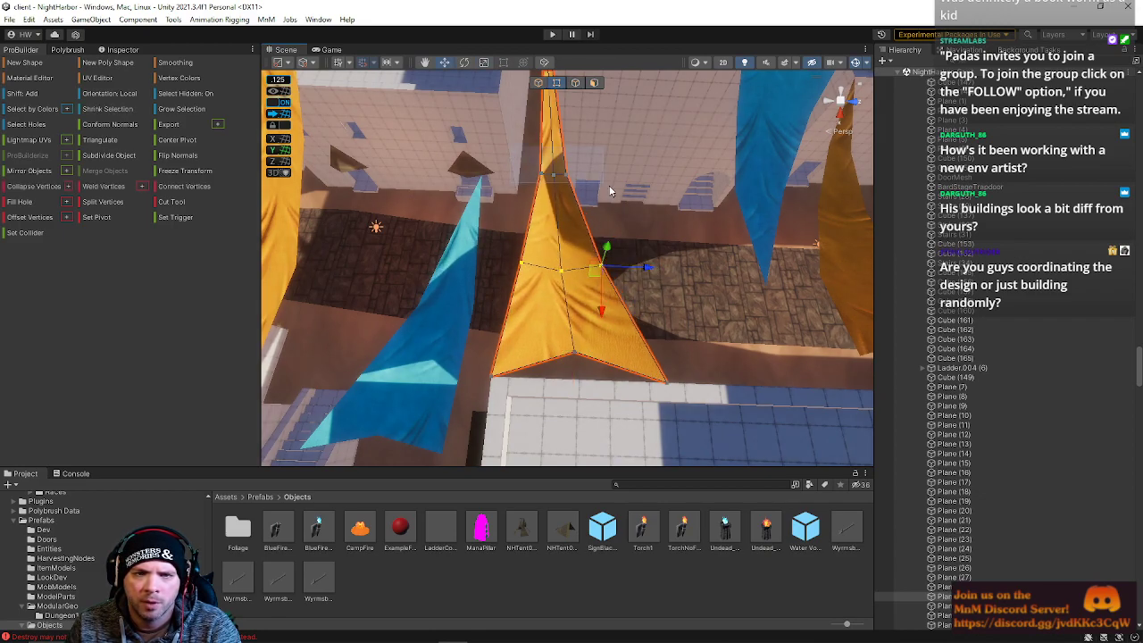
pyautogui.press('w')
pyautogui.keyDown('alt'); pyautogui.moveTo(633, 185); pyautogui.dragTo(548, 298); pyautogui.keyUp('alt')
# Raise the orange awning's lowest inner vertex row, checking the sag from street level.
pyautogui.moveTo(563, 341); pyautogui.dragTo(293, 167, button='right')
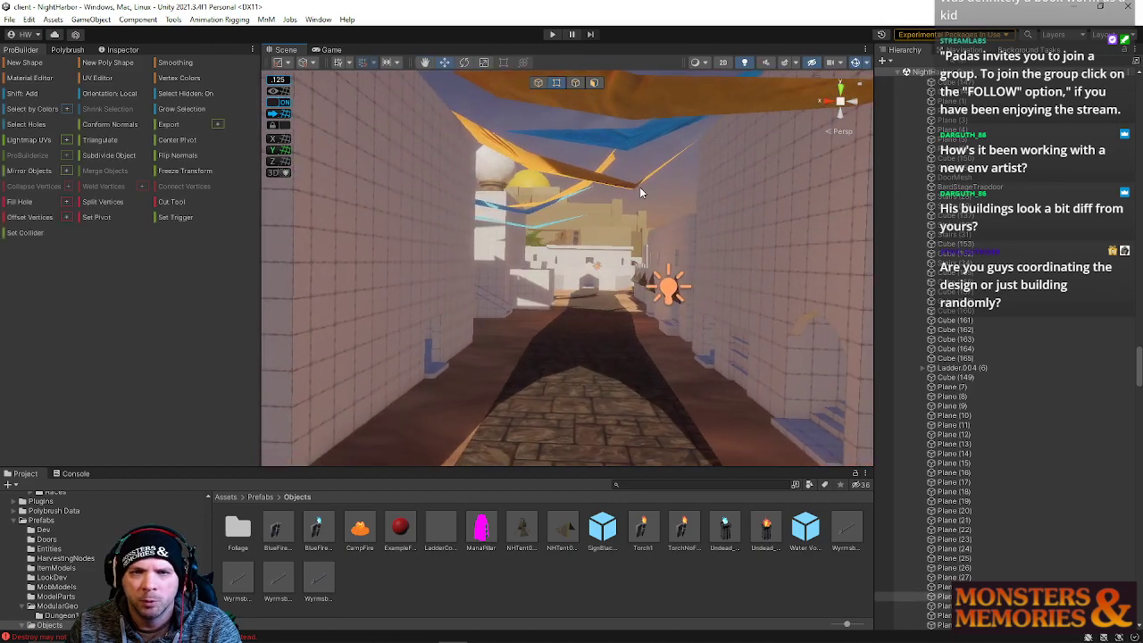
pyautogui.click(639, 190)
pyautogui.moveTo(639, 190); pyautogui.dragTo(613, 152, button='right')
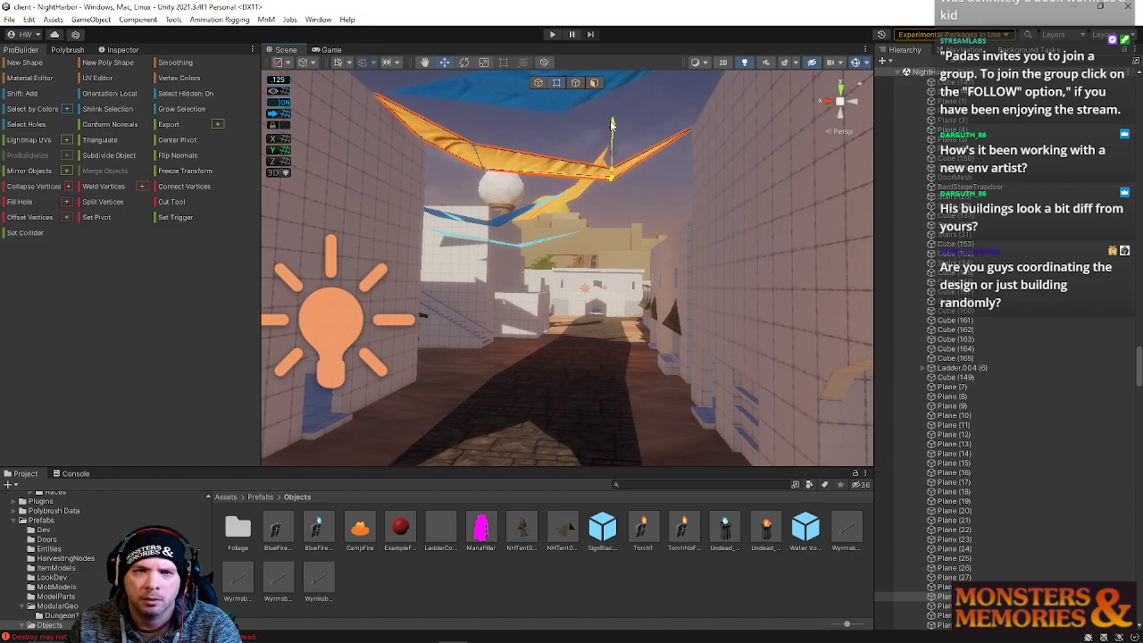
pyautogui.moveTo(608, 109); pyautogui.dragTo(393, 225, button='right')
pyautogui.click(538, 82)
# Adjust the light-blue awning's height and position another orange awning against the white building's roof edge.
pyautogui.moveTo(428, 259); pyautogui.dragTo(589, 266, button='right')
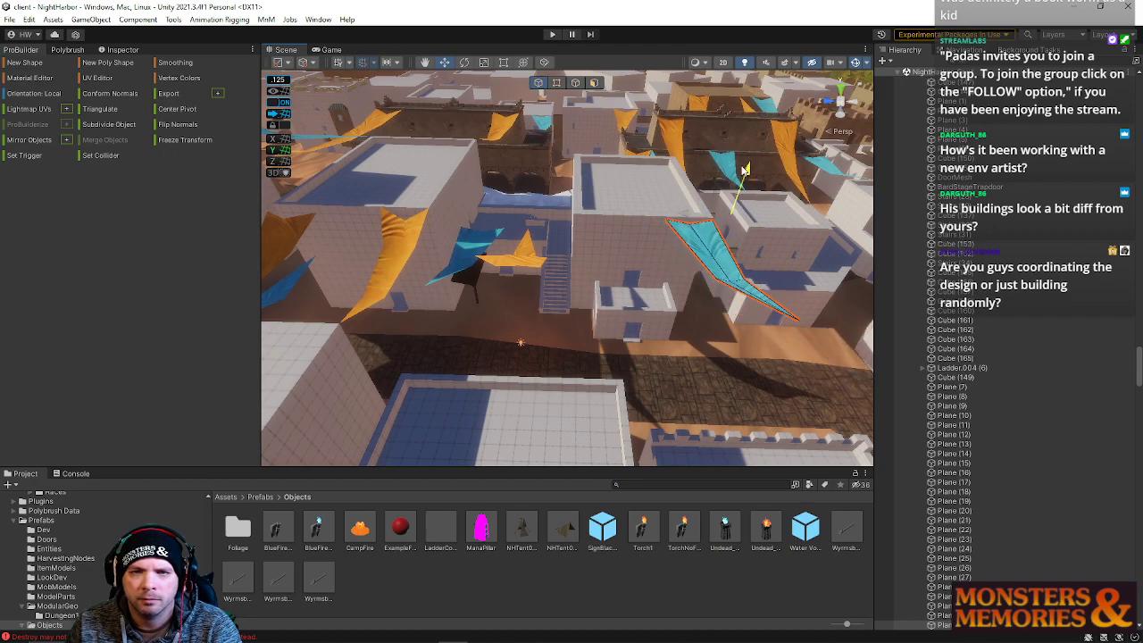
pyautogui.moveTo(500, 259); pyautogui.dragTo(702, 200, button='right')
pyautogui.moveTo(701, 79); pyautogui.dragTo(638, 257)
pyautogui.moveTo(722, 287); pyautogui.dragTo(653, 260)
pyautogui.moveTo(615, 216); pyautogui.dragTo(615, 195)
pyautogui.moveTo(681, 218); pyautogui.dragTo(555, 276, button='right')
# Set the orange awning's pivot to its upper corner vertex and slide it along Z towards the white building's corner.
pyautogui.click(557, 82)
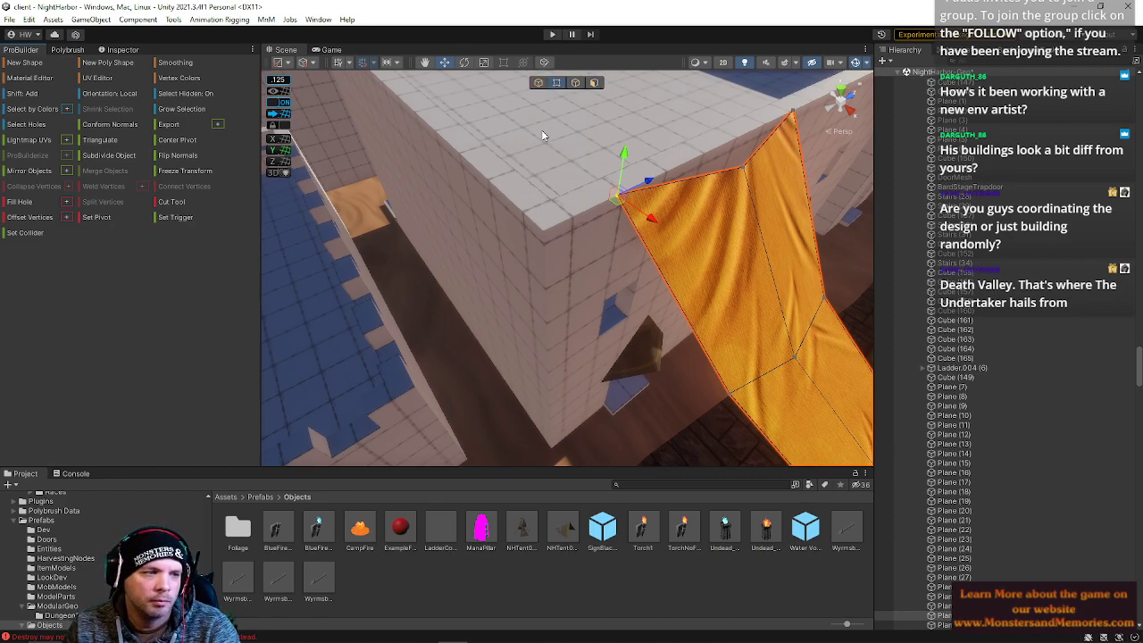
pyautogui.click(538, 82)
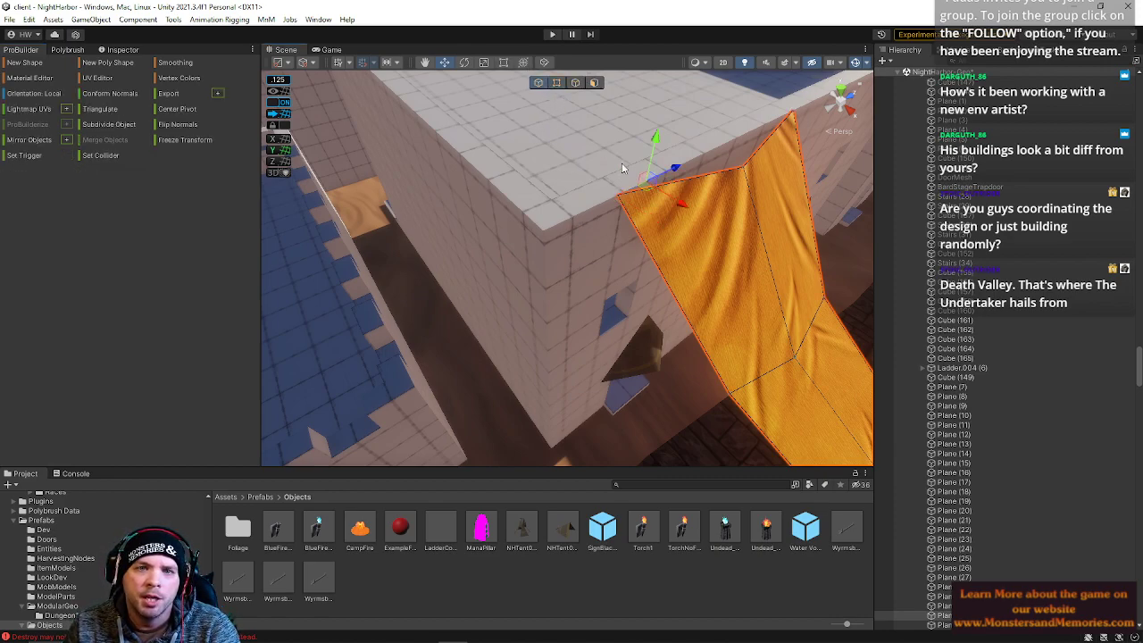
pyautogui.click(557, 83)
pyautogui.click(623, 194)
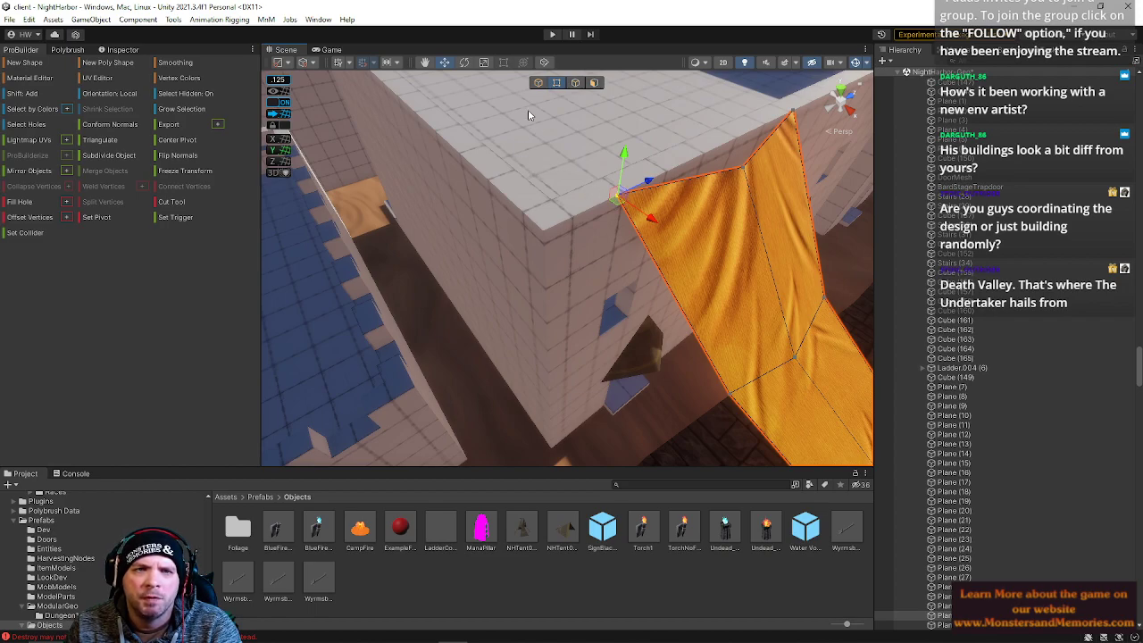
pyautogui.click(95, 221)
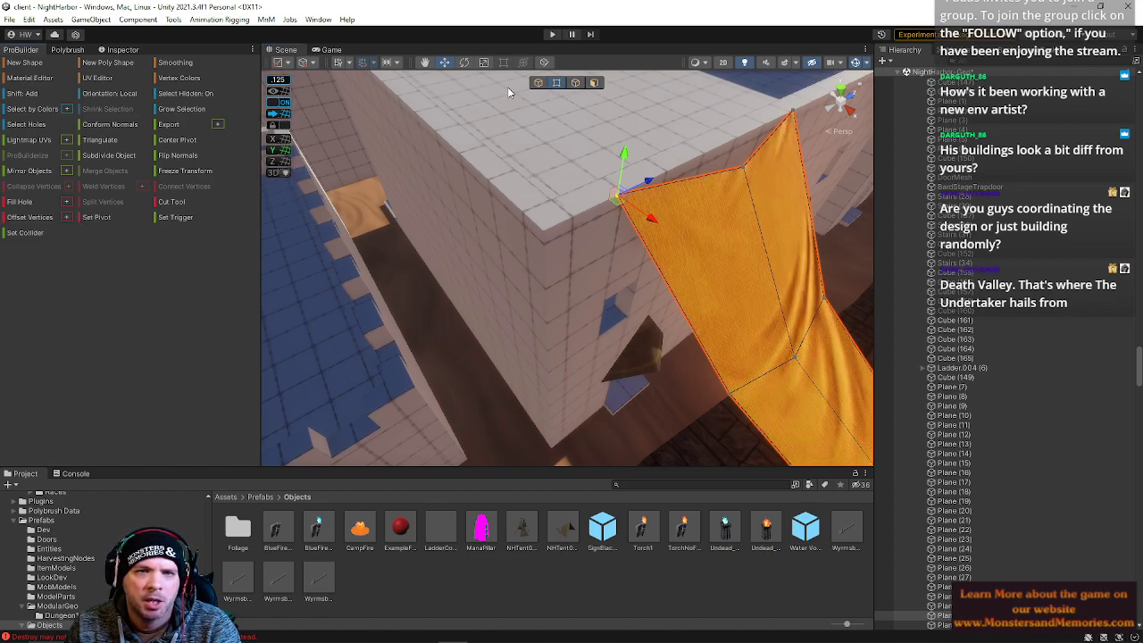
pyautogui.moveTo(649, 182); pyautogui.dragTo(584, 214)
pyautogui.press('g')
# Examine the wooden piers, the cliffside waterfront buildings and the peaked-roof interior at the city's edge.
pyautogui.moveTo(584, 213); pyautogui.dragTo(669, 259, button='right')
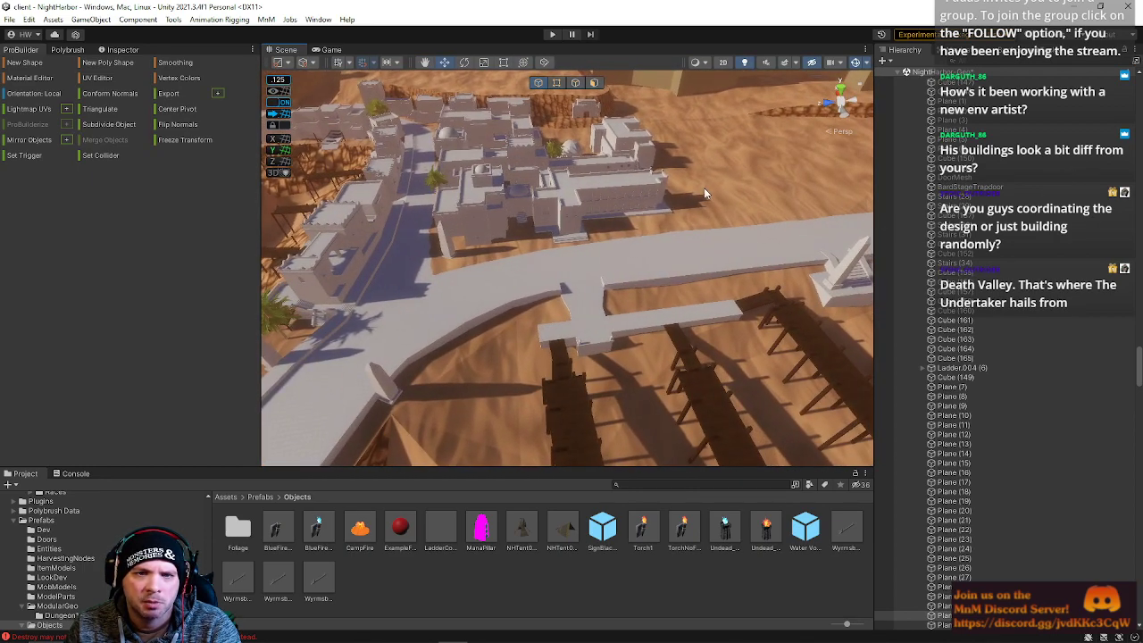
pyautogui.moveTo(582, 138); pyautogui.dragTo(482, 287, button='right')
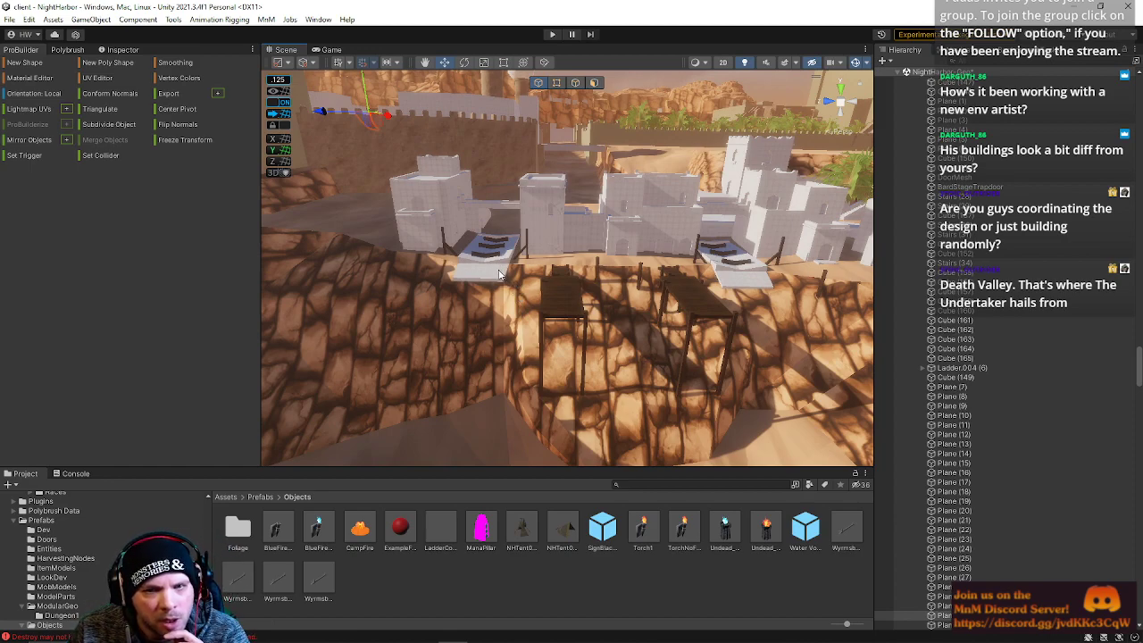
pyautogui.moveTo(527, 287); pyautogui.dragTo(500, 245, button='right')
pyautogui.moveTo(614, 340); pyautogui.dragTo(479, 308, button='right')
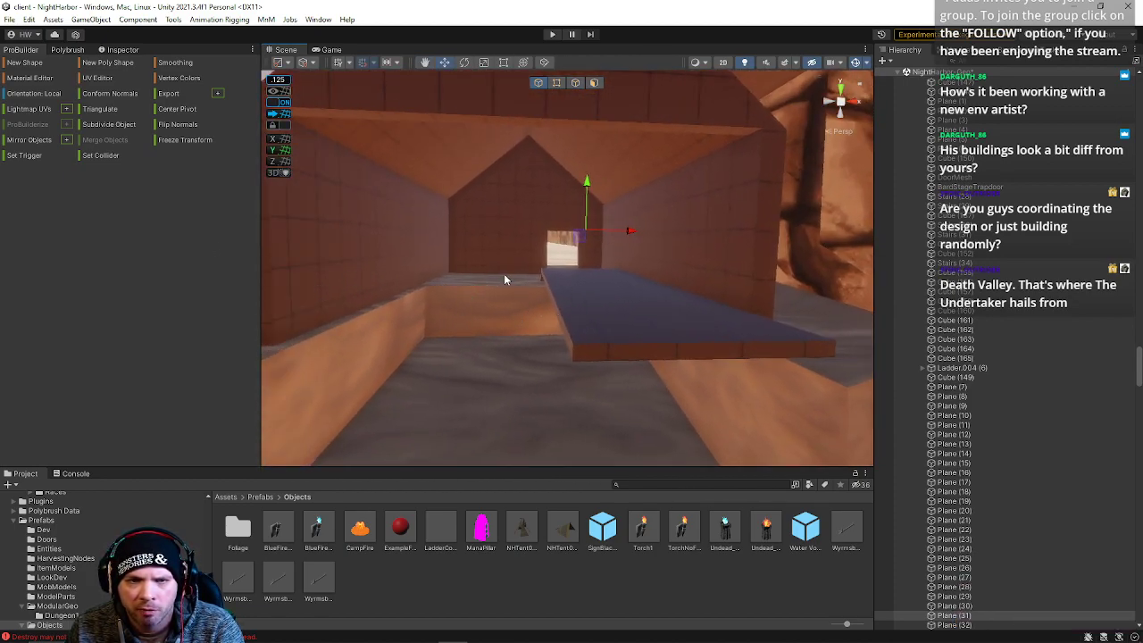
pyautogui.moveTo(561, 320); pyautogui.dragTo(669, 280, button='right')
pyautogui.moveTo(548, 345); pyautogui.dragTo(605, 234, button='right')
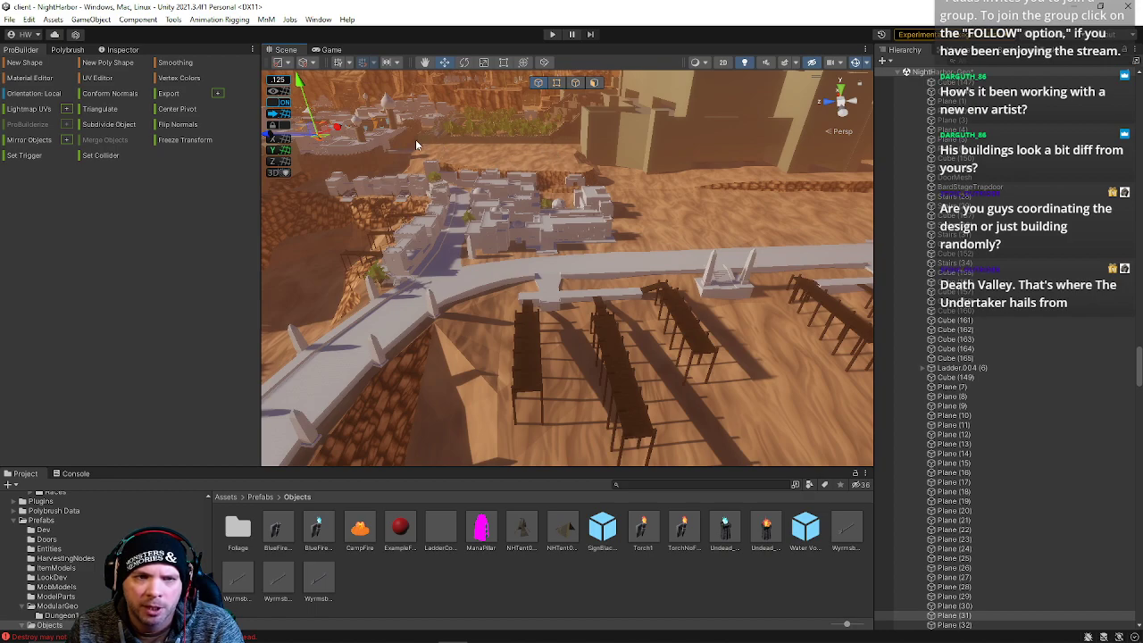
pyautogui.moveTo(546, 163); pyautogui.dragTo(612, 87, button='right')
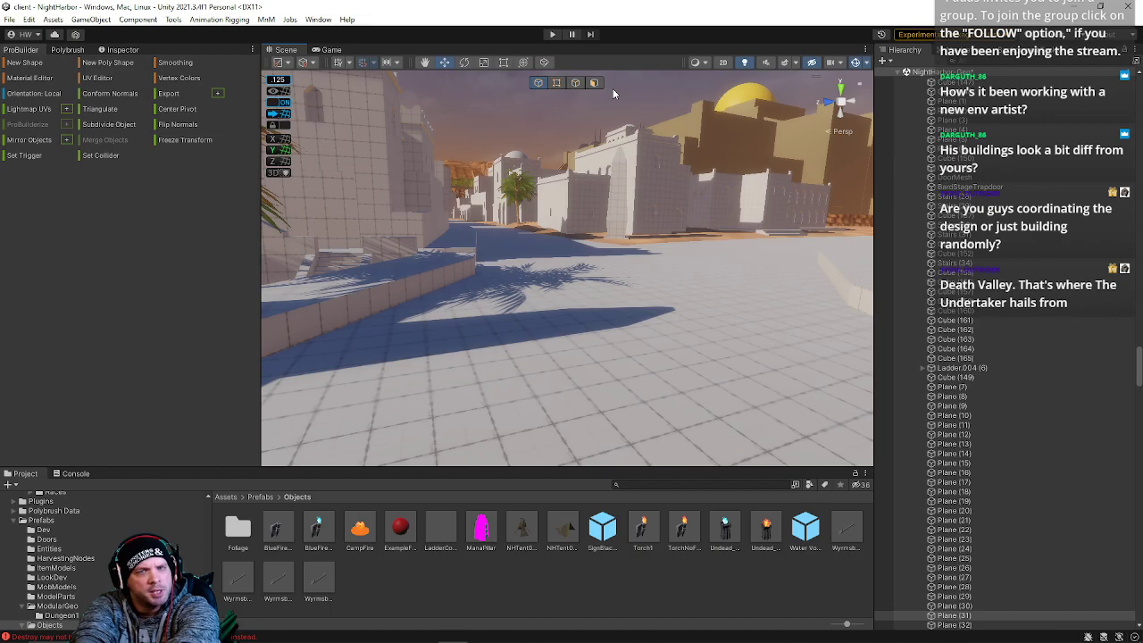
# Inspect the post-supported canopy, the domed building and the rooftops across the white blockout districts.
pyautogui.press('w')
pyautogui.moveTo(667, 200); pyautogui.dragTo(527, 234, button='right')
pyautogui.press('w')
pyautogui.click(544, 281)
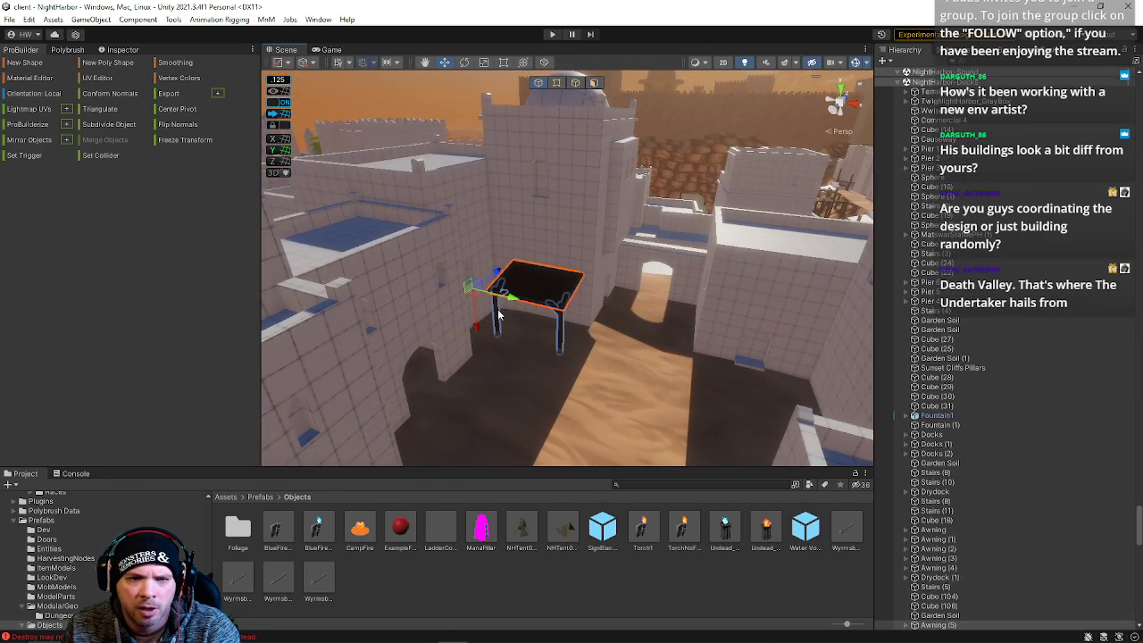
pyautogui.moveTo(565, 289); pyautogui.dragTo(466, 222, button='right')
pyautogui.moveTo(407, 225); pyautogui.dragTo(643, 411, button='right')
pyautogui.click(592, 386)
pyautogui.moveTo(555, 387); pyautogui.dragTo(448, 213, button='right')
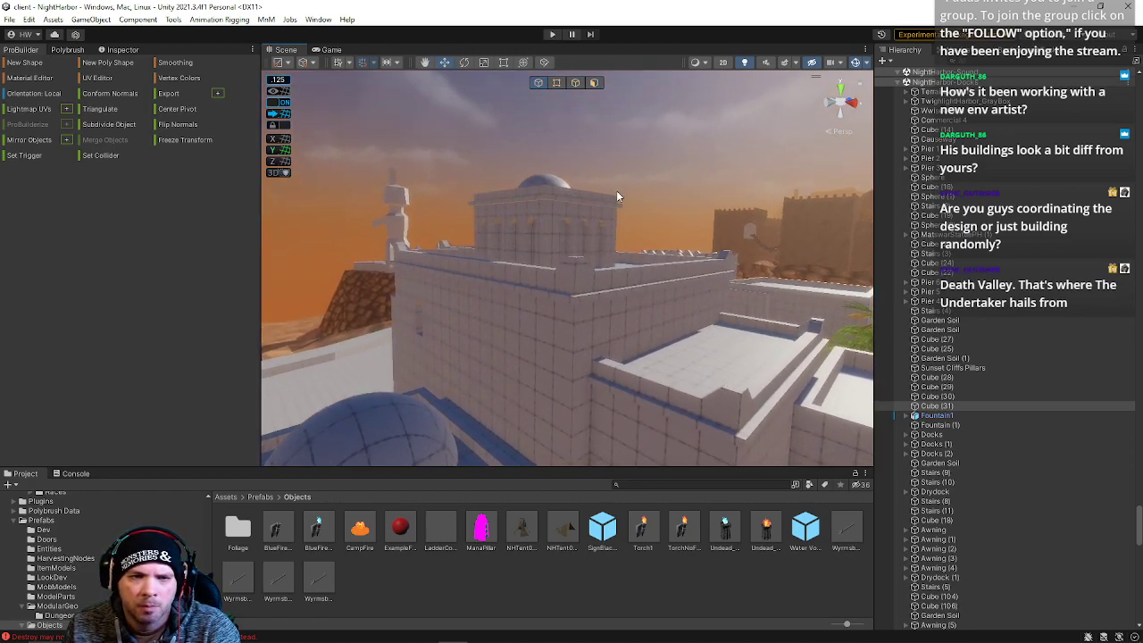
pyautogui.moveTo(542, 224); pyautogui.dragTo(631, 299, button='right')
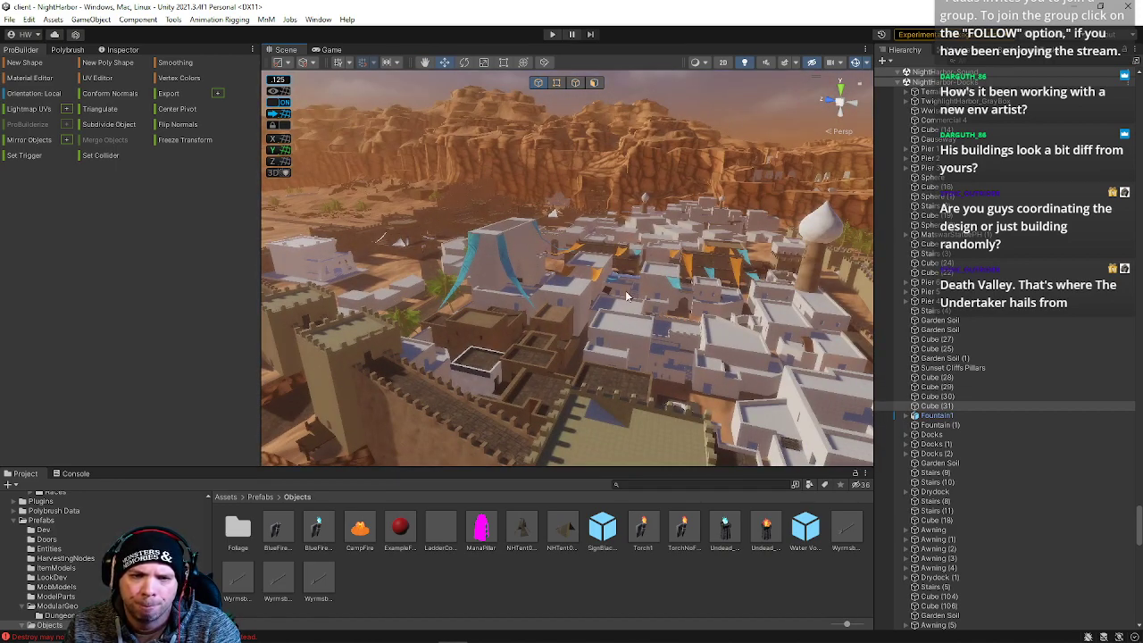
pyautogui.moveTo(585, 353); pyautogui.dragTo(133, 299, button='right')
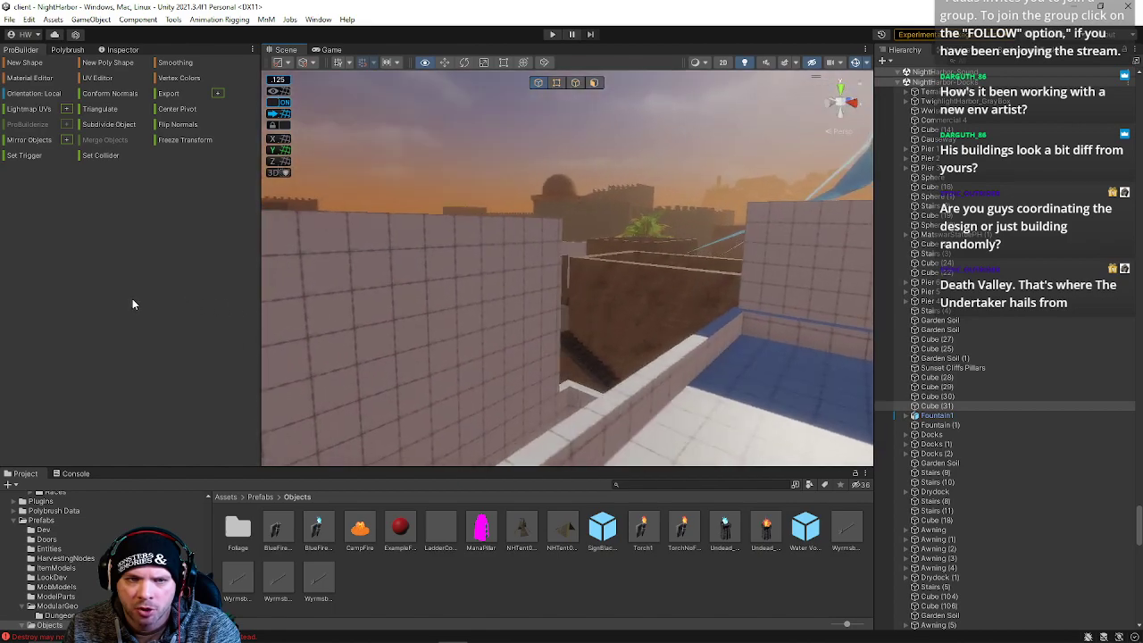
# Examine the white rooftops, the stepped blockout buildings, the covered terraces and the approach to the Night Market gateway.
pyautogui.click(451, 273)
pyautogui.moveTo(451, 273); pyautogui.dragTo(489, 264, button='right')
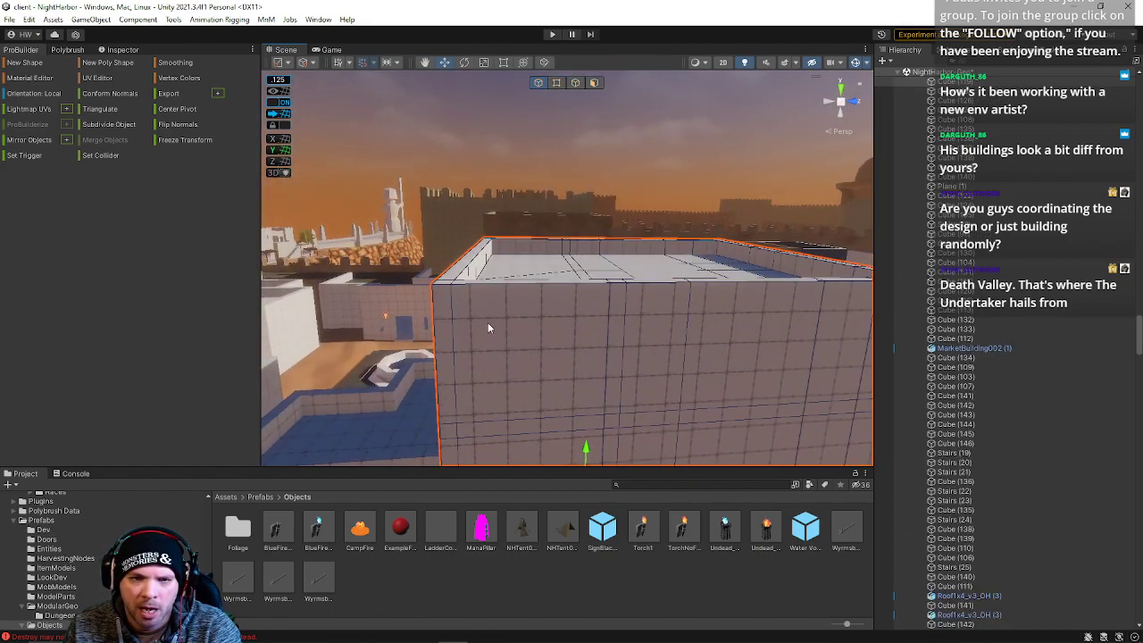
pyautogui.moveTo(836, 318); pyautogui.dragTo(333, 327, button='right')
pyautogui.click(452, 269)
pyautogui.moveTo(452, 269); pyautogui.dragTo(390, 230, button='right')
pyautogui.moveTo(487, 236); pyautogui.dragTo(483, 384, button='right')
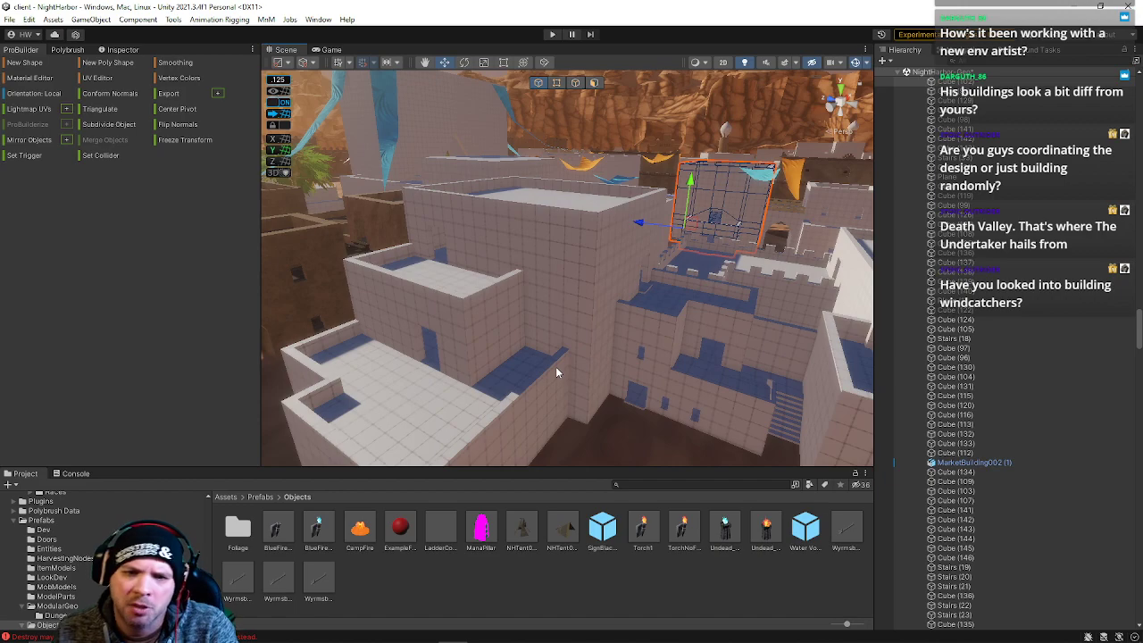
pyautogui.moveTo(444, 234); pyautogui.dragTo(538, 264, button='right')
pyautogui.moveTo(465, 310)
pyautogui.mouseDown(button='right')
pyautogui.moveTo(791, 288)
pyautogui.moveTo(873, 268)
pyautogui.moveTo(909, 275)
pyautogui.moveTo(913, 311)
pyautogui.moveTo(783, 324)
pyautogui.moveTo(454, 314)
pyautogui.mouseUp(button='right')
pyautogui.moveTo(490, 281); pyautogui.dragTo(320, 349, button='right')
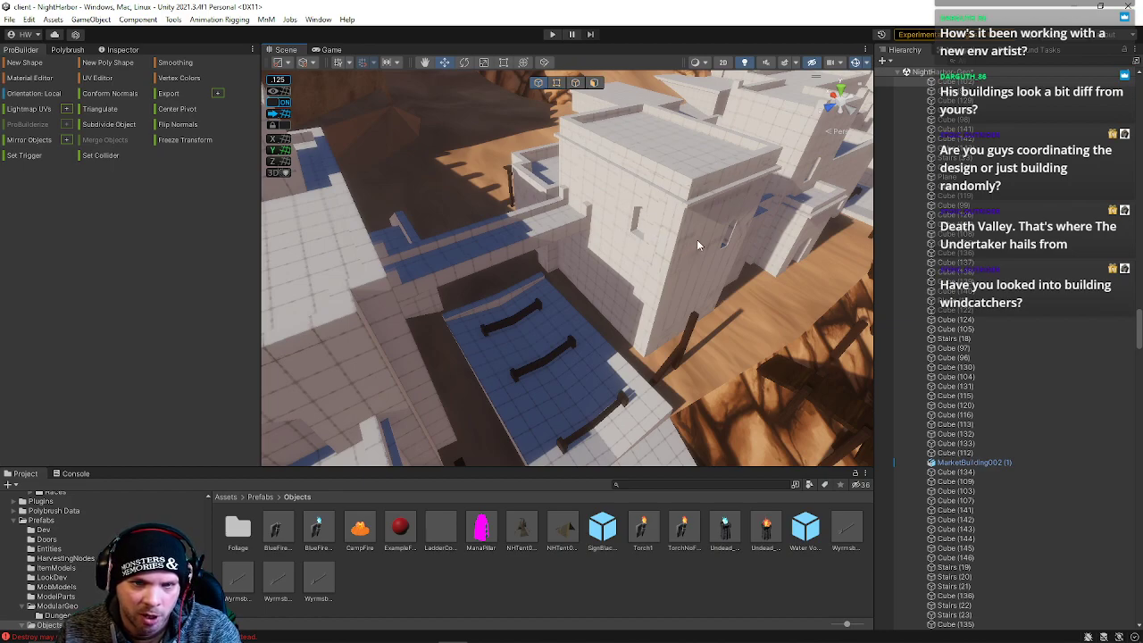
pyautogui.moveTo(667, 400); pyautogui.dragTo(591, 286, button='right')
pyautogui.moveTo(988, 277); pyautogui.dragTo(1001, 270, button='right')
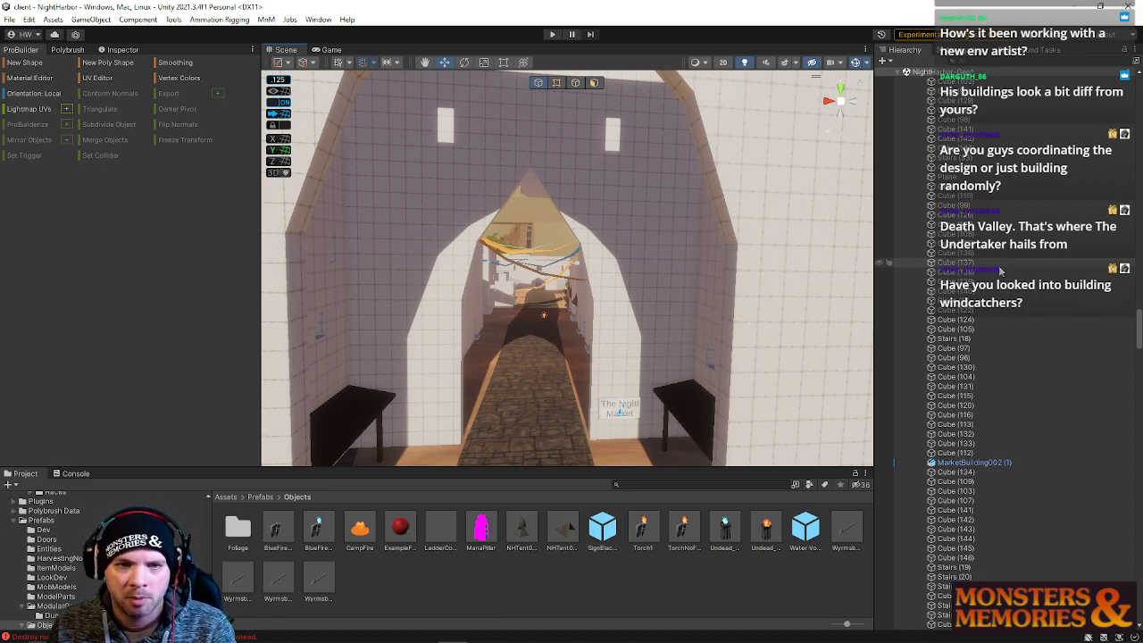
# Inspect the Night Market archway from the road and above, including its hollow top and face layout.
pyautogui.press('w')
pyautogui.moveTo(610, 334)
pyautogui.mouseDown(button='right')
pyautogui.moveTo(589, 318)
pyautogui.moveTo(604, 327)
pyautogui.mouseUp(button='right')
pyautogui.press('s')
pyautogui.click(625, 237)
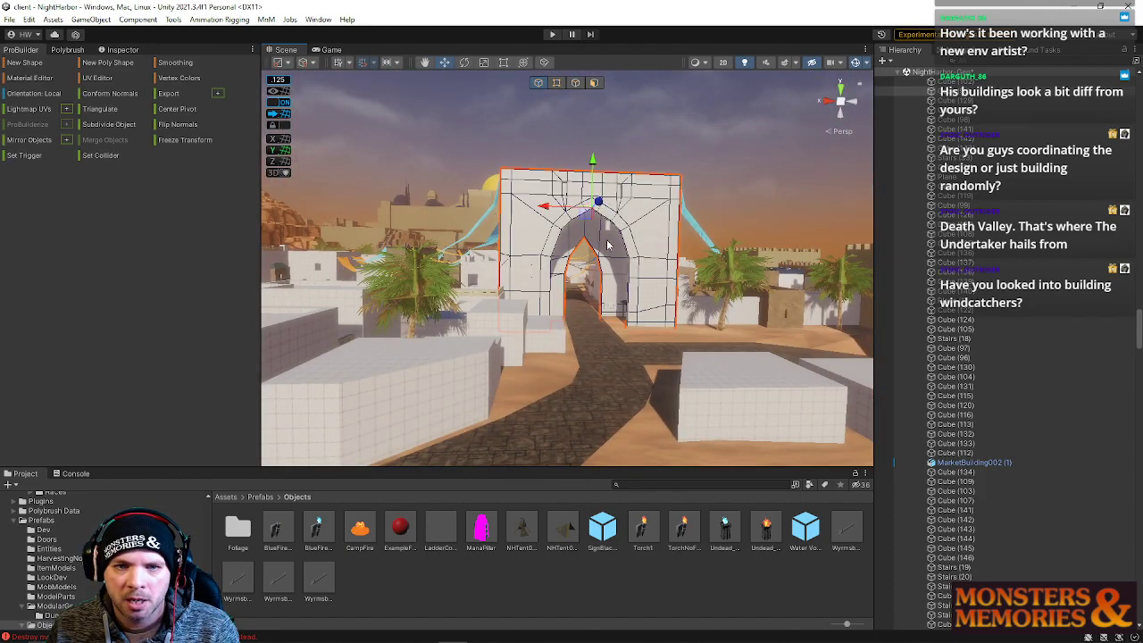
pyautogui.press('w')
pyautogui.moveTo(646, 230); pyautogui.dragTo(593, 348, button='right')
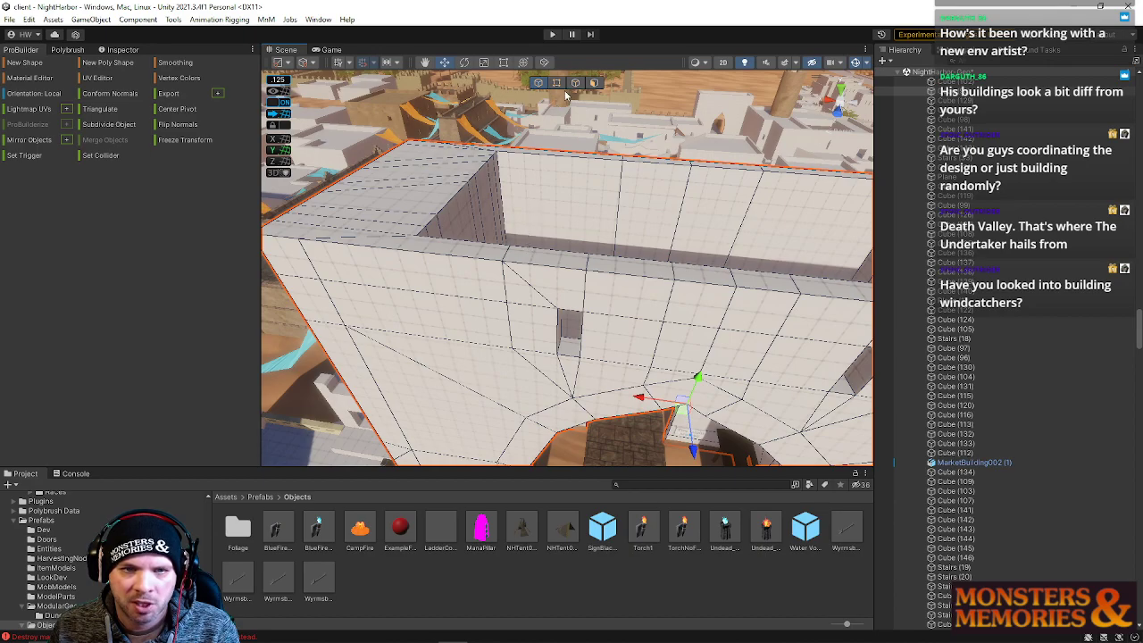
pyautogui.click(575, 84)
pyautogui.moveTo(618, 408); pyautogui.dragTo(625, 362, button='right')
# Shift rows of the orange awning's vertices sideways where the cloth meets the white building's corner.
pyautogui.click(589, 311)
pyautogui.click(555, 84)
pyautogui.moveTo(528, 220); pyautogui.dragTo(584, 359)
pyautogui.moveTo(507, 332); pyautogui.dragTo(481, 330)
pyautogui.moveTo(499, 328); pyautogui.dragTo(447, 249, button='right')
pyautogui.click(565, 221)
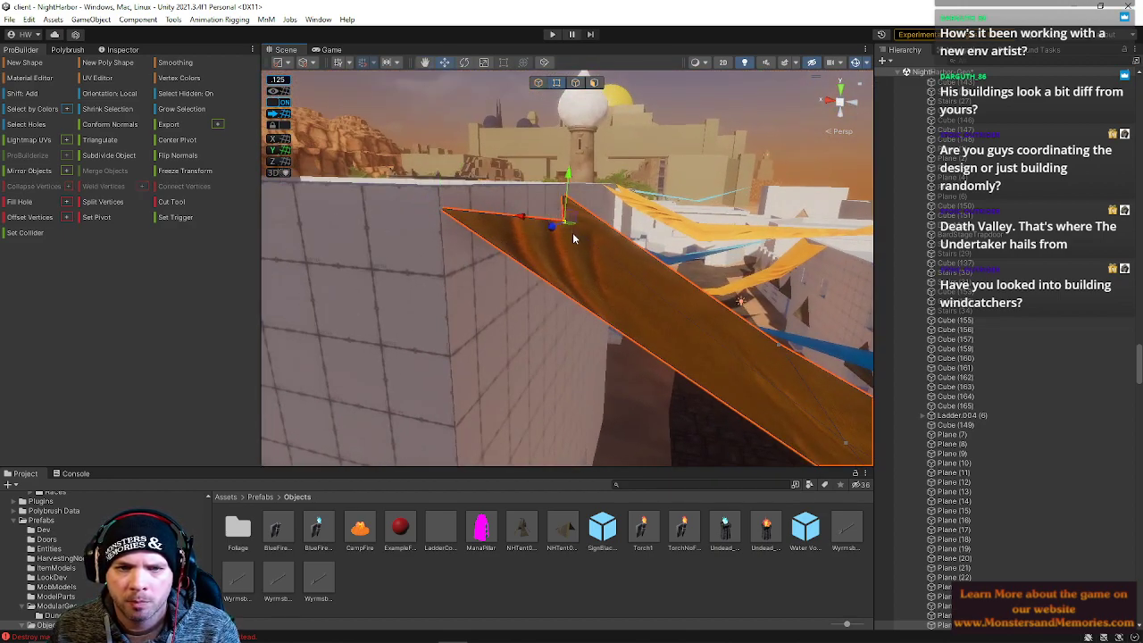
pyautogui.keyDown('shift'); pyautogui.click(564, 195); pyautogui.keyUp('shift')
pyautogui.moveTo(566, 159); pyautogui.dragTo(542, 234, button='right')
pyautogui.moveTo(542, 234); pyautogui.dragTo(747, 286)
pyautogui.moveTo(557, 253)
pyautogui.mouseDown()
pyautogui.moveTo(540, 251)
pyautogui.moveTo(549, 252)
pyautogui.mouseUp()
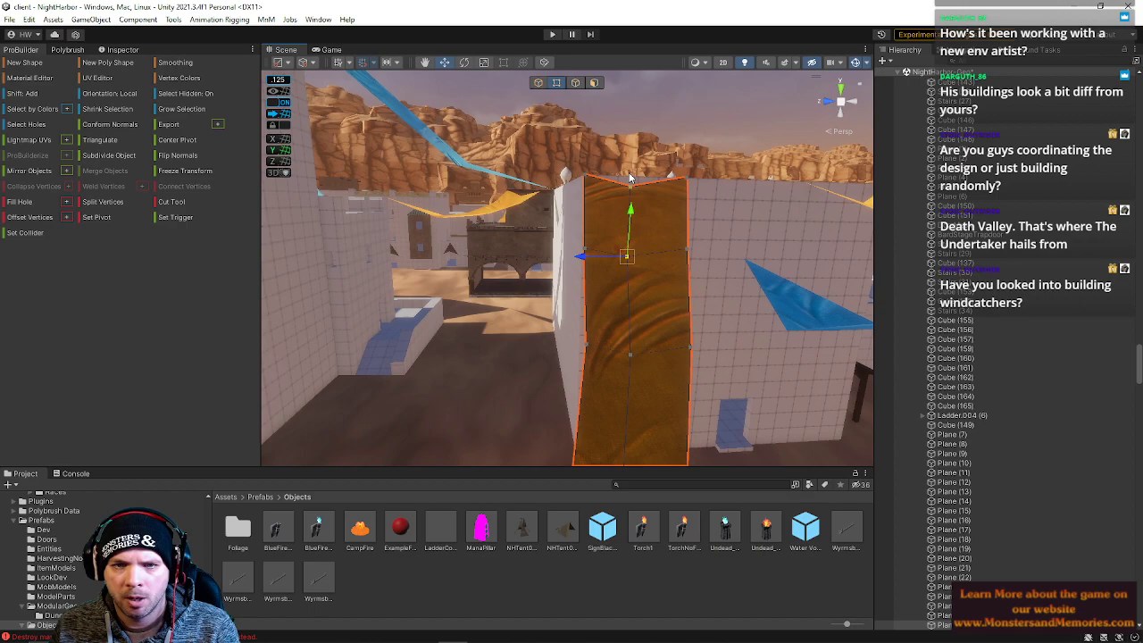
# Scale a crosswise row of the orange awning's vertices slightly to reshape the cloth over the paved street.
pyautogui.click(590, 190)
pyautogui.keyDown('alt'); pyautogui.moveTo(593, 194); pyautogui.dragTo(587, 256); pyautogui.keyUp('alt')
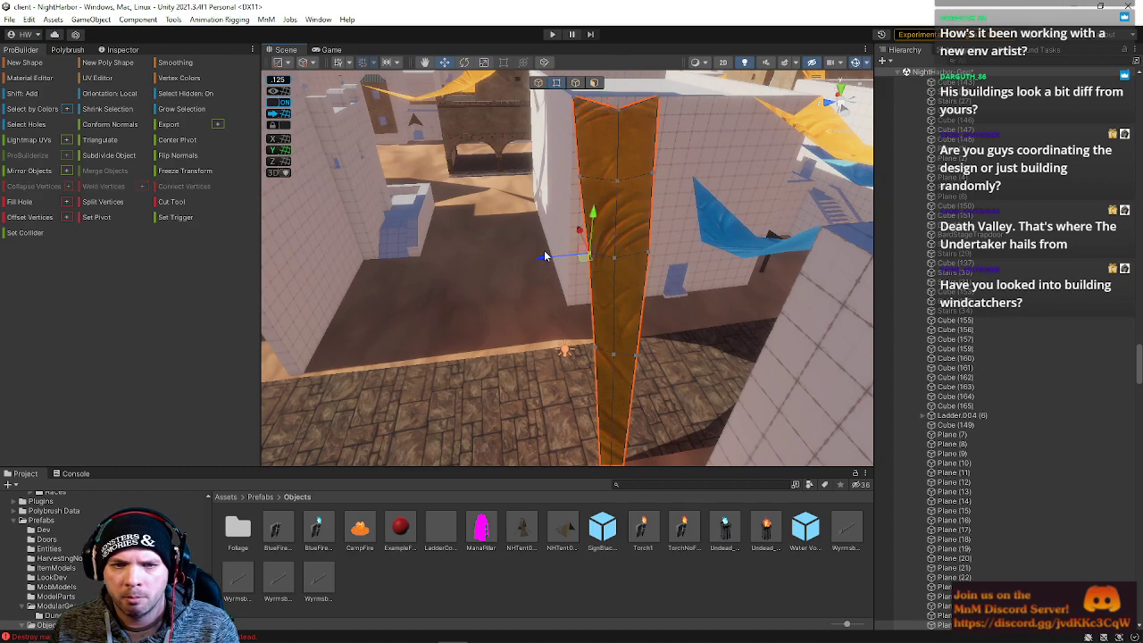
pyautogui.moveTo(542, 260); pyautogui.dragTo(585, 460)
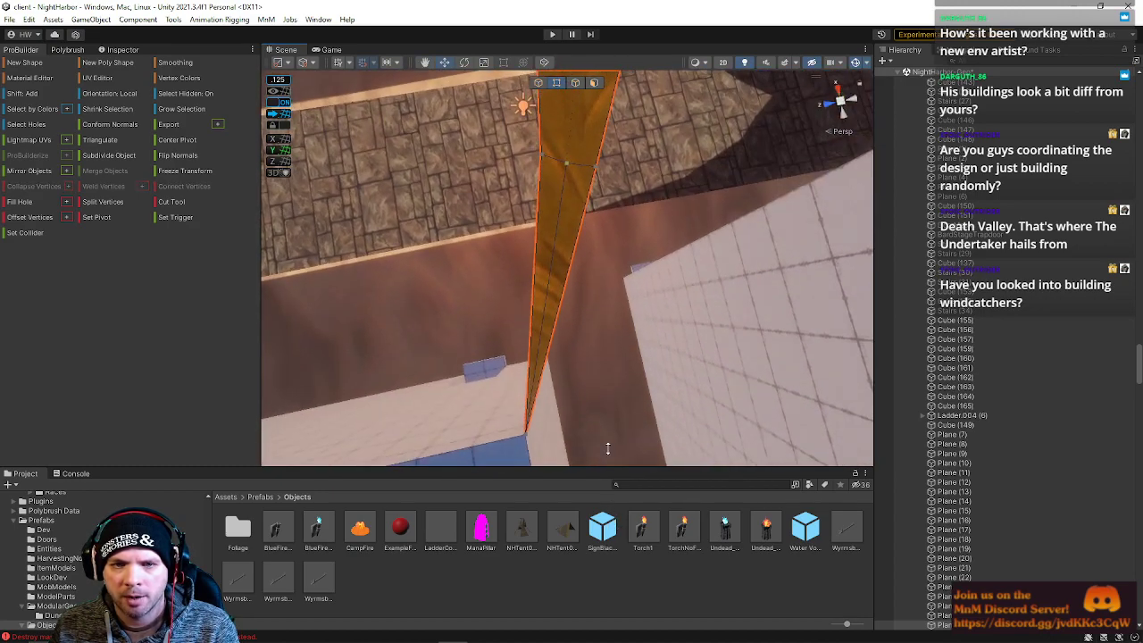
pyautogui.moveTo(507, 140); pyautogui.dragTo(616, 190)
pyautogui.press('r')
pyautogui.moveTo(495, 163); pyautogui.dragTo(490, 164)
# Review the awnings along the street and study the desert-town concept painting in the image viewer.
pyautogui.moveTo(582, 226); pyautogui.dragTo(734, 138, button='right')
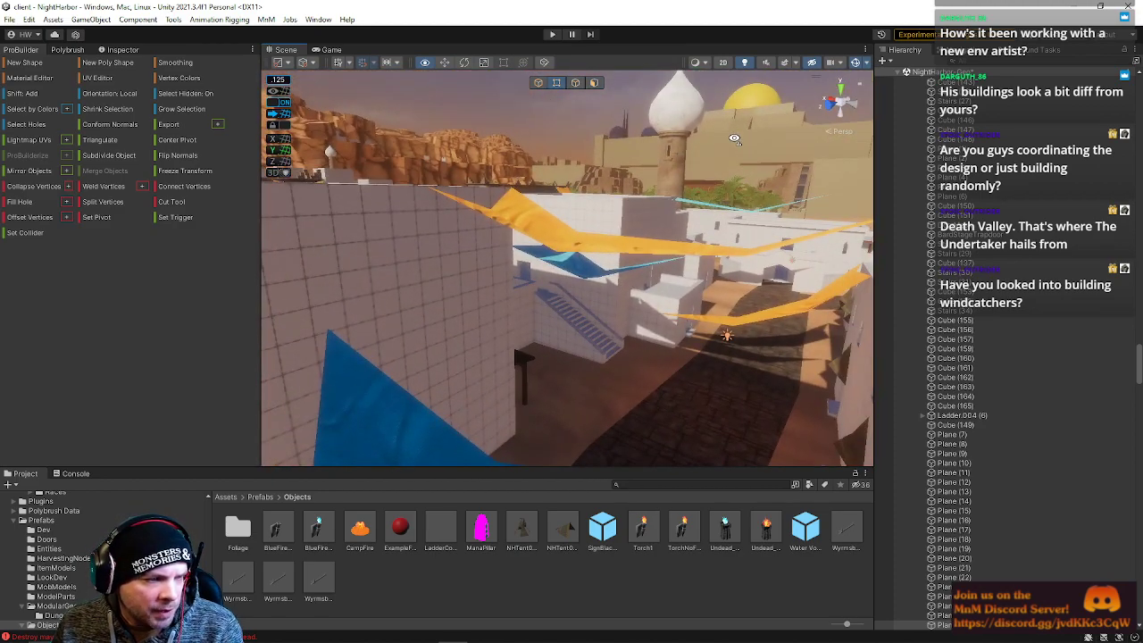
pyautogui.moveTo(734, 138)
pyautogui.mouseDown(button='right')
pyautogui.moveTo(749, 136)
pyautogui.moveTo(730, 146)
pyautogui.moveTo(740, 150)
pyautogui.mouseUp(button='right')
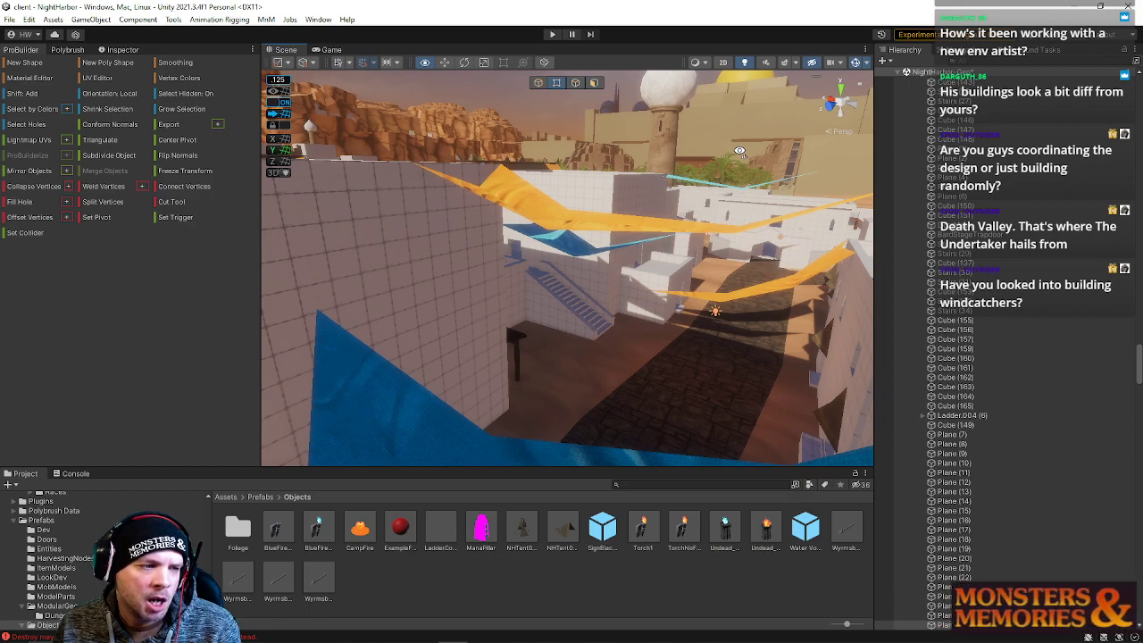
pyautogui.moveTo(632, 638)
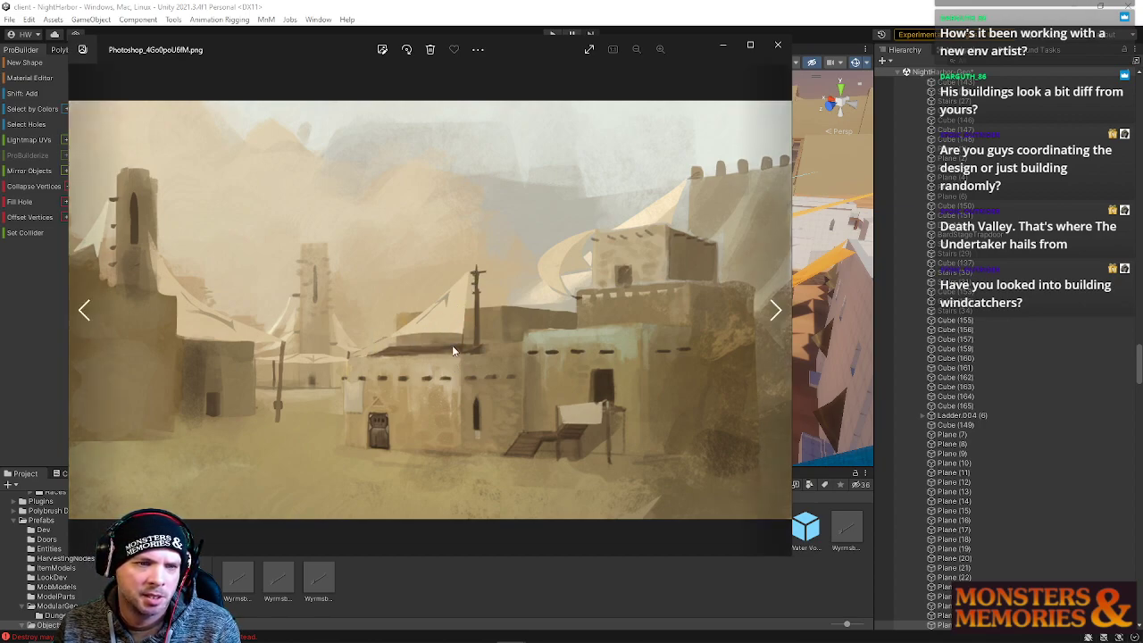
pyautogui.scroll(-2, 451, 362)
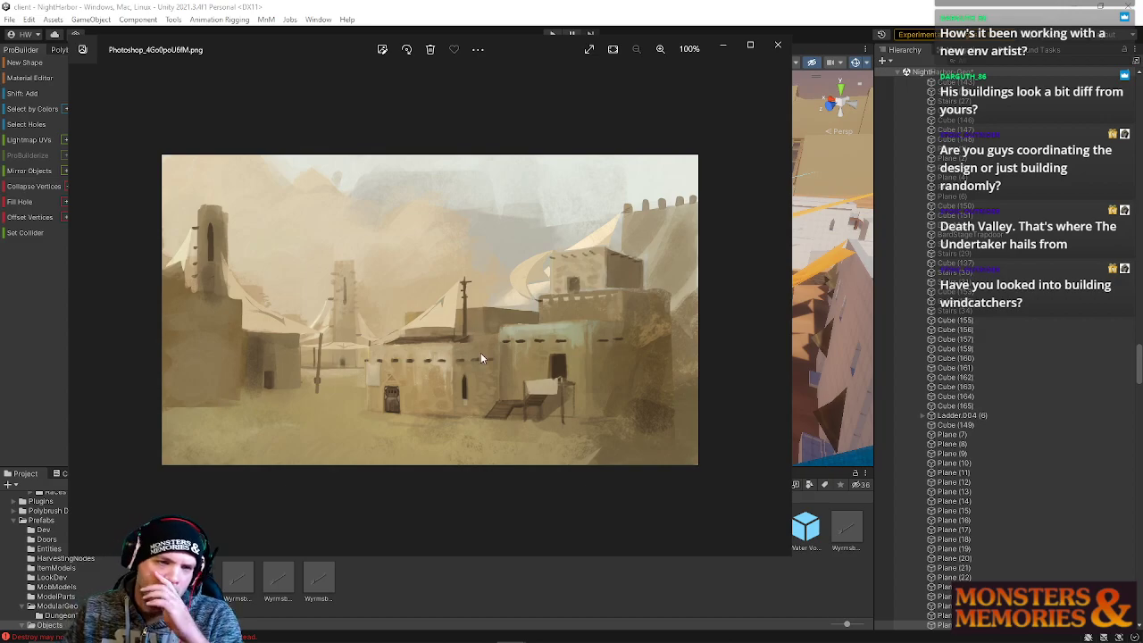
pyautogui.click(779, 44)
# Select the blue awning near the outdoor stairs and rotate the whole object about Y around its corner.
pyautogui.moveTo(643, 297); pyautogui.dragTo(720, 274, button='right')
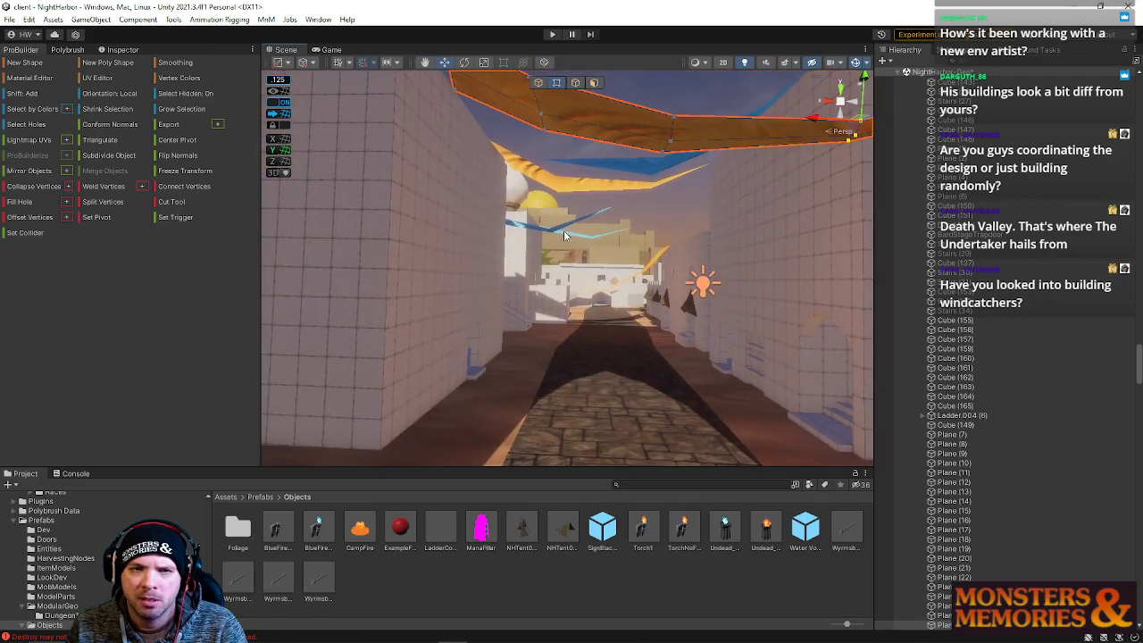
pyautogui.click(566, 233)
pyautogui.moveTo(567, 232); pyautogui.dragTo(100, 274, button='right')
pyautogui.click(520, 190)
pyautogui.press('e')
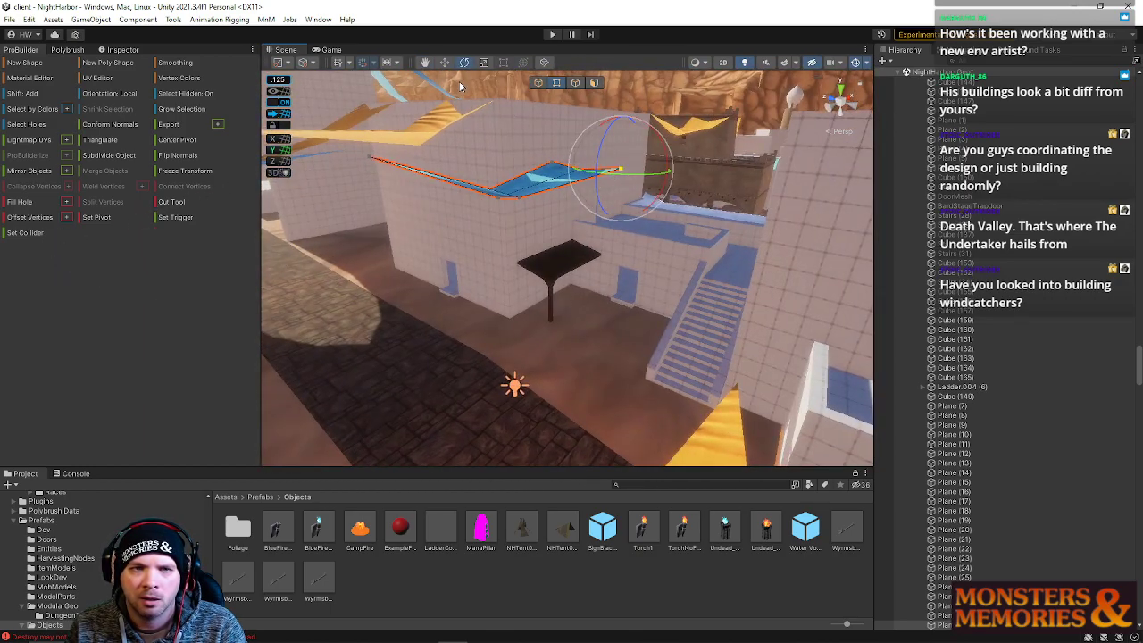
pyautogui.click(538, 83)
pyautogui.moveTo(575, 121); pyautogui.dragTo(548, 155, button='right')
pyautogui.click(556, 83)
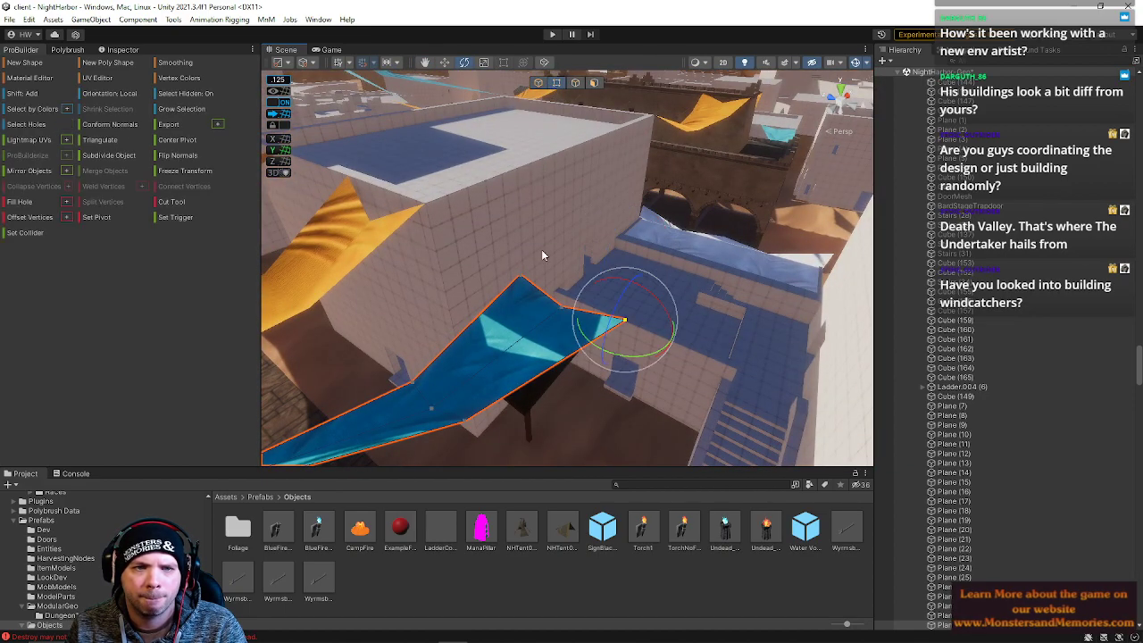
pyautogui.click(536, 81)
pyautogui.click(495, 300)
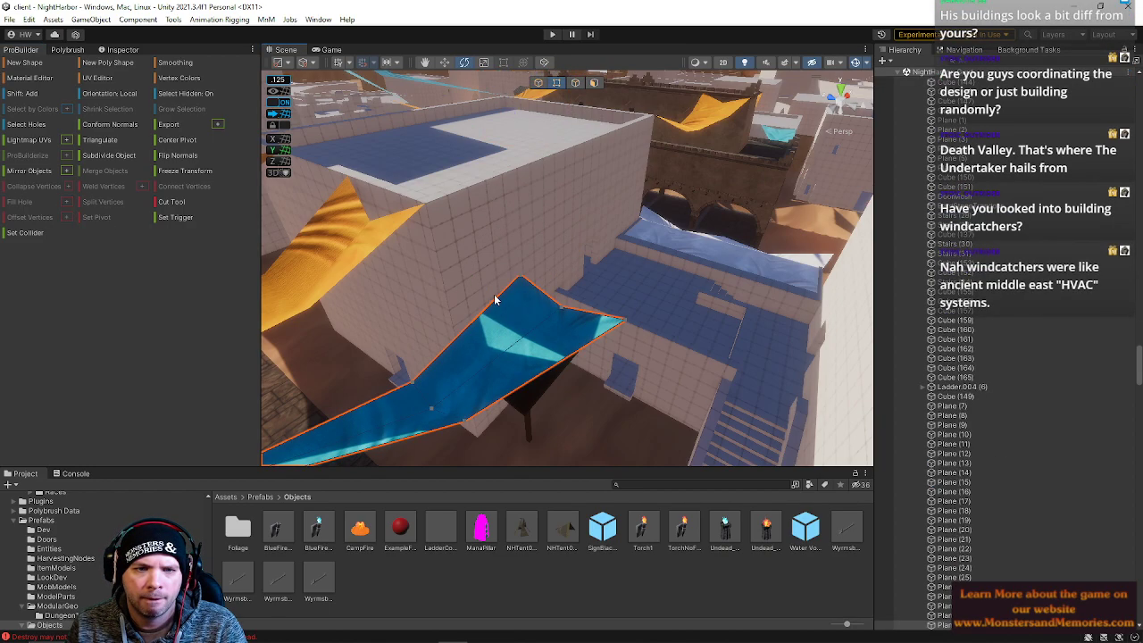
pyautogui.click(538, 82)
pyautogui.moveTo(502, 305); pyautogui.dragTo(646, 298)
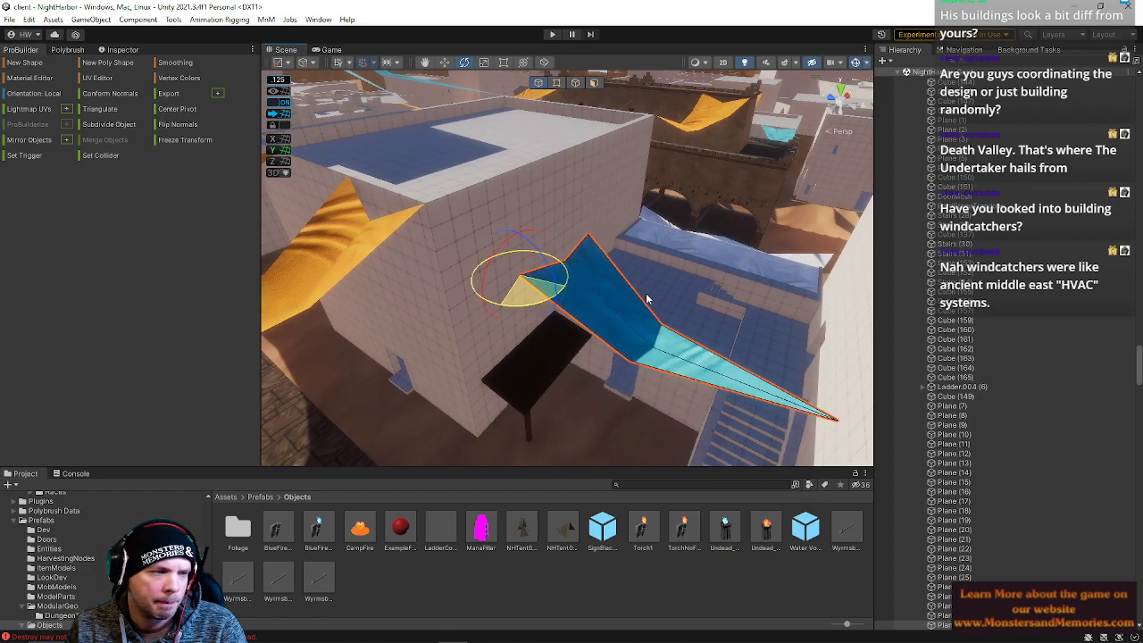
pyautogui.keyDown('alt'); pyautogui.moveTo(648, 299); pyautogui.dragTo(544, 289); pyautogui.keyUp('alt')
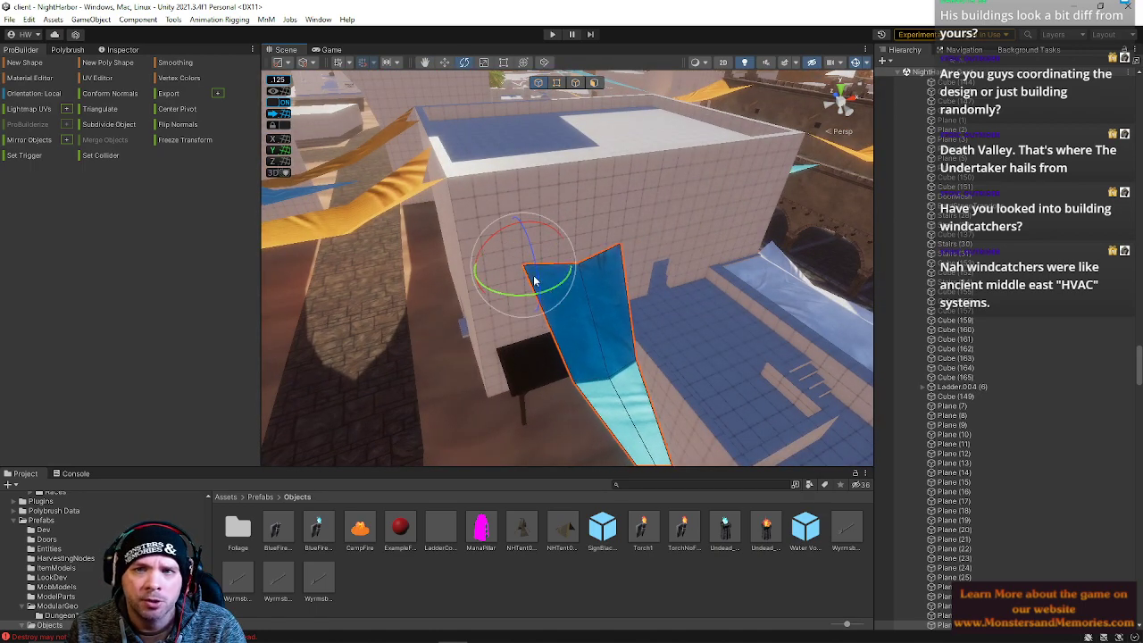
# Set the blue awning's Y rotation to -90 and move it to X -171.875, Y 15.75, Z -40.75 at the roof corner.
pyautogui.click(121, 50)
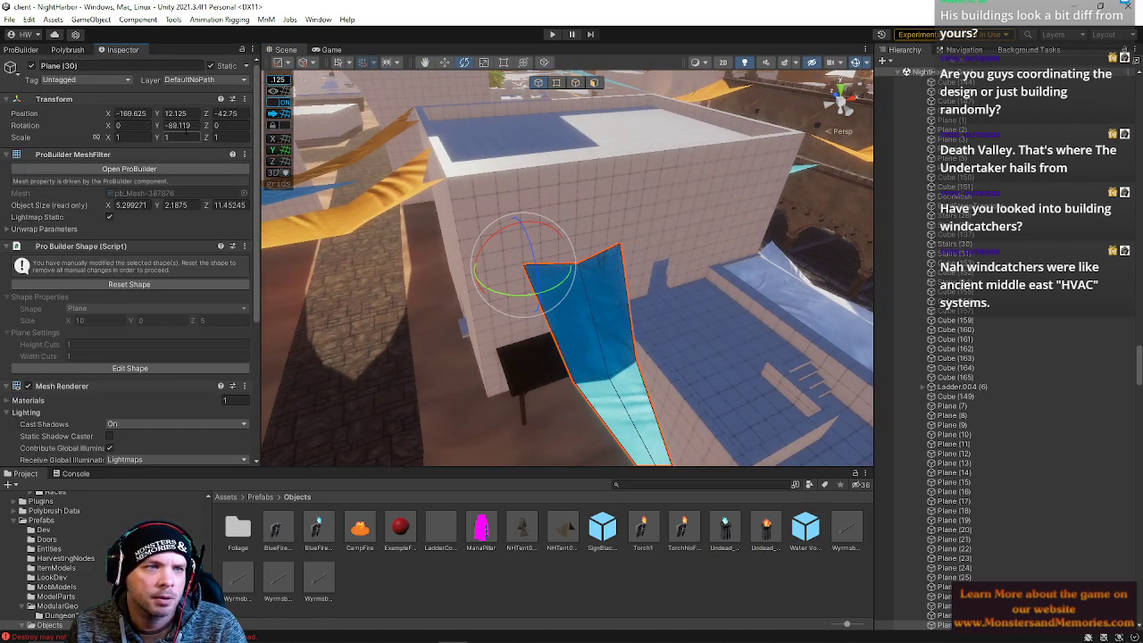
pyautogui.write('-90')
pyautogui.press('Return')
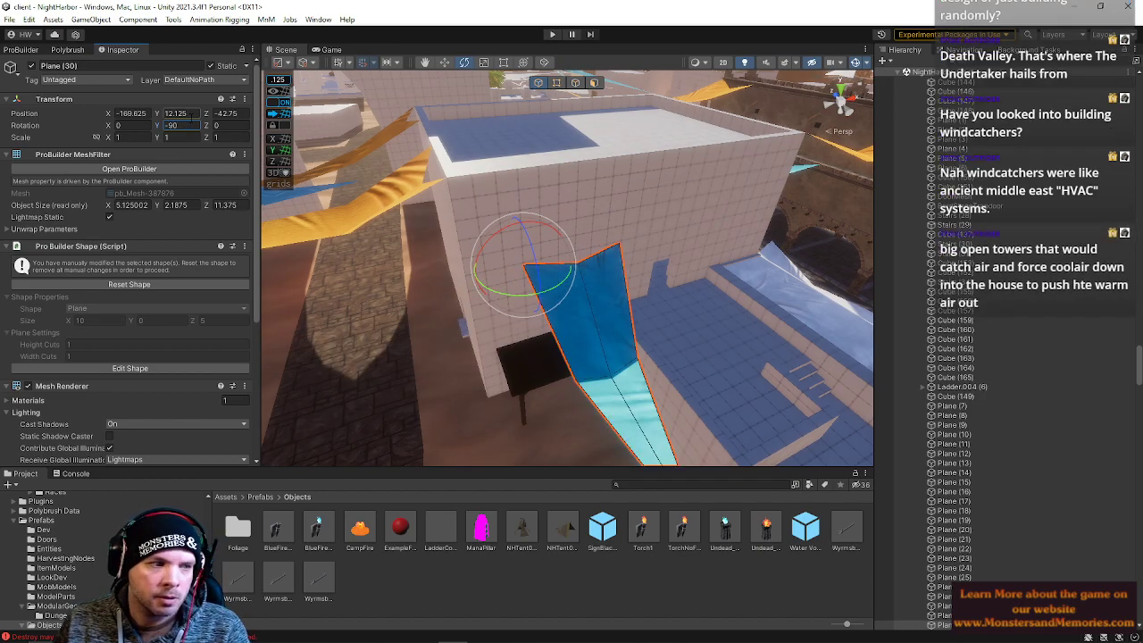
pyautogui.keyDown('alt'); pyautogui.moveTo(410, 215); pyautogui.dragTo(558, 222); pyautogui.keyUp('alt')
pyautogui.press('w')
pyautogui.moveTo(534, 308); pyautogui.dragTo(445, 319)
pyautogui.moveTo(486, 270); pyautogui.dragTo(479, 198)
# Examine the beam-studded tower on the paved wall and the round-topped stone tower in the desert.
pyautogui.press('w')
pyautogui.moveTo(479, 198); pyautogui.dragTo(700, 230, button='right')
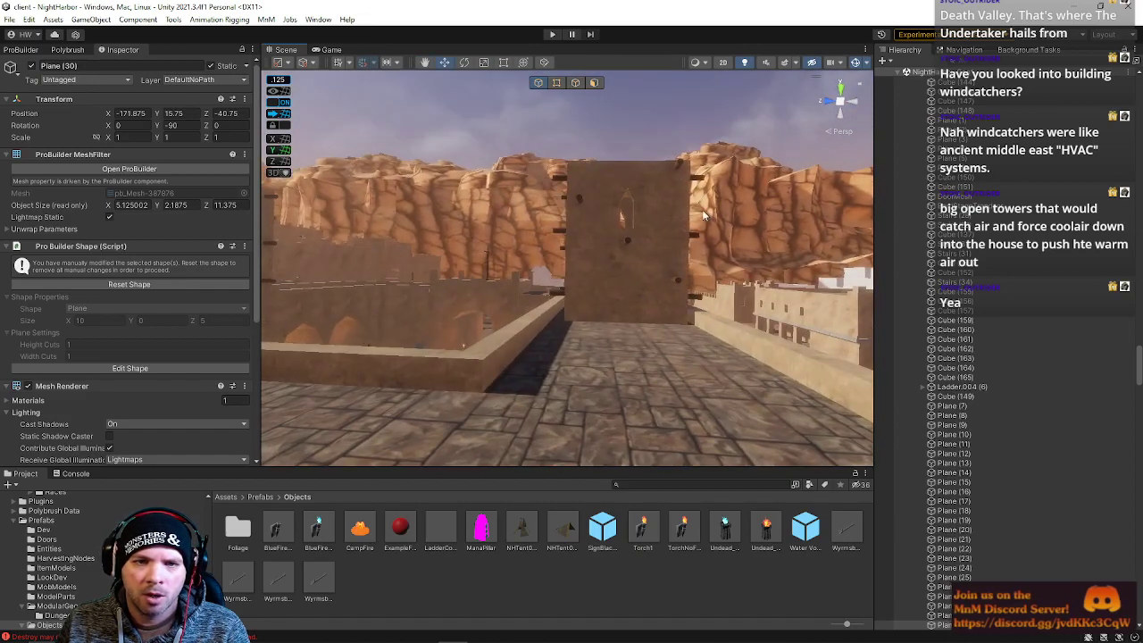
pyautogui.moveTo(577, 287); pyautogui.dragTo(612, 281, button='right')
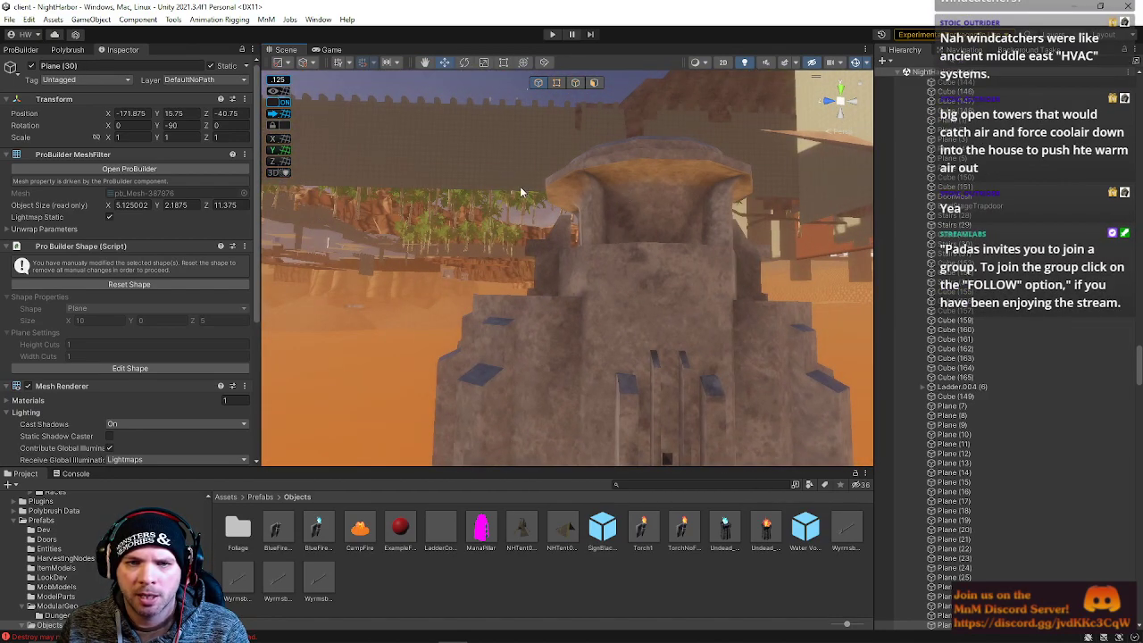
pyautogui.moveTo(623, 207); pyautogui.dragTo(542, 175, button='right')
pyautogui.moveTo(623, 241); pyautogui.dragTo(736, 162, button='right')
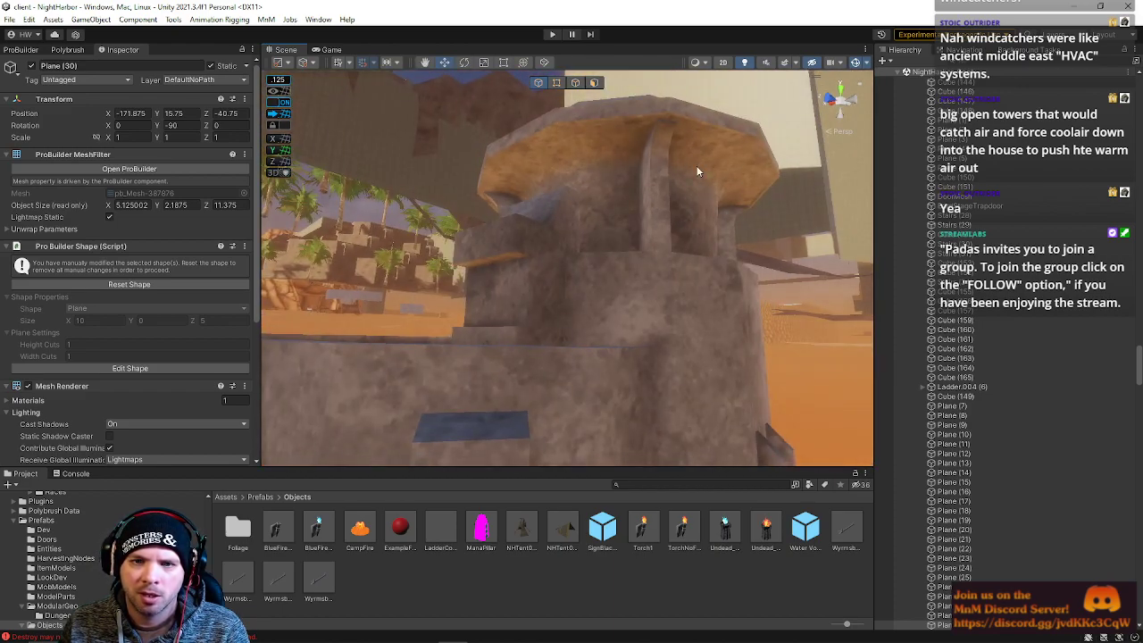
pyautogui.moveTo(615, 414); pyautogui.dragTo(746, 428, button='right')
# Review the tower and gateway concept sketches and the desert-town painting in the image viewer.
pyautogui.moveTo(405, 633)
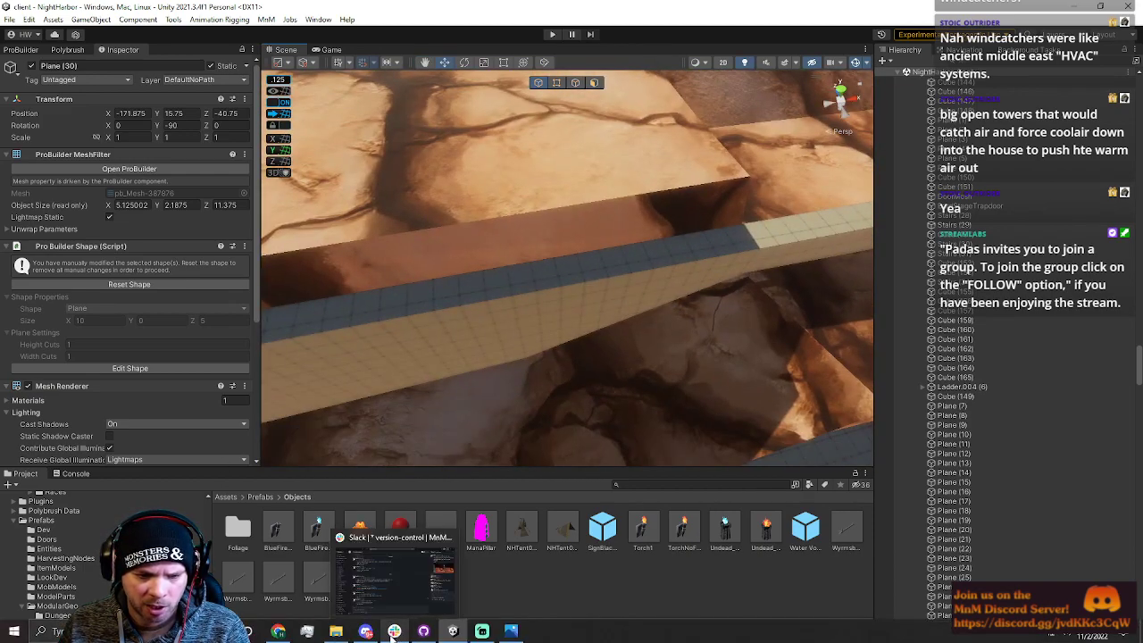
pyautogui.click(509, 634)
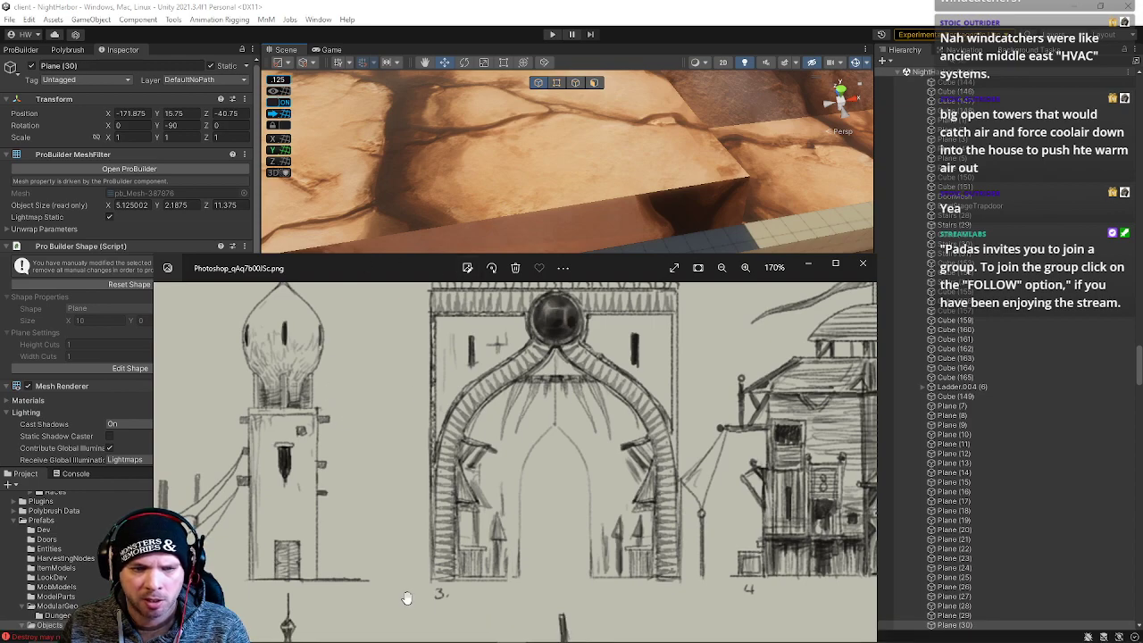
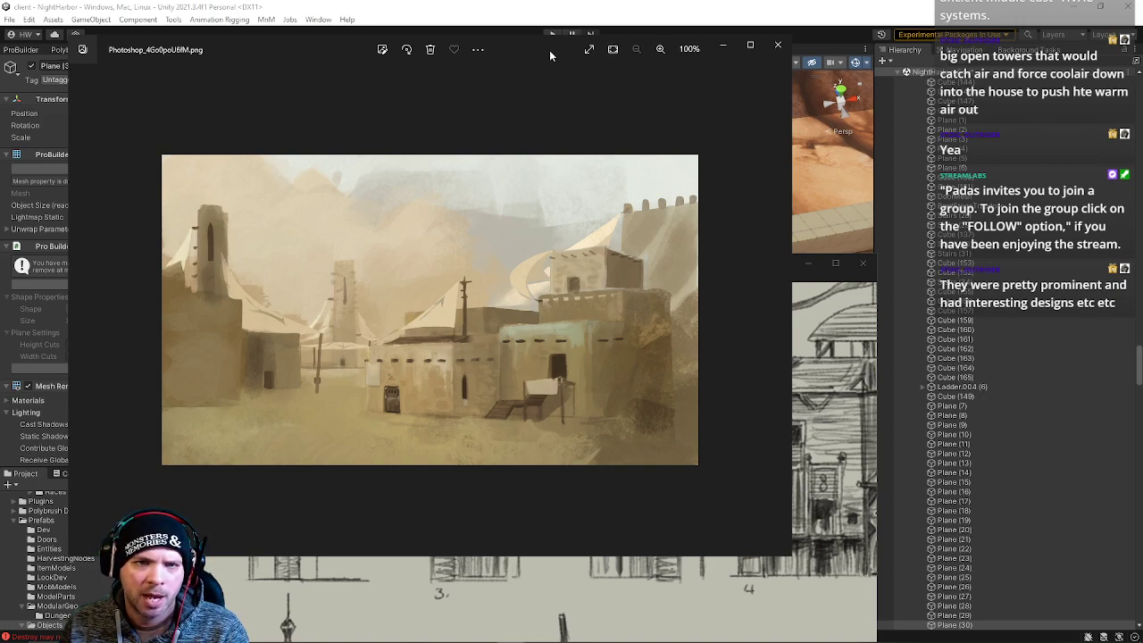
pyautogui.moveTo(551, 52); pyautogui.dragTo(1142, 98)
pyautogui.click(862, 266)
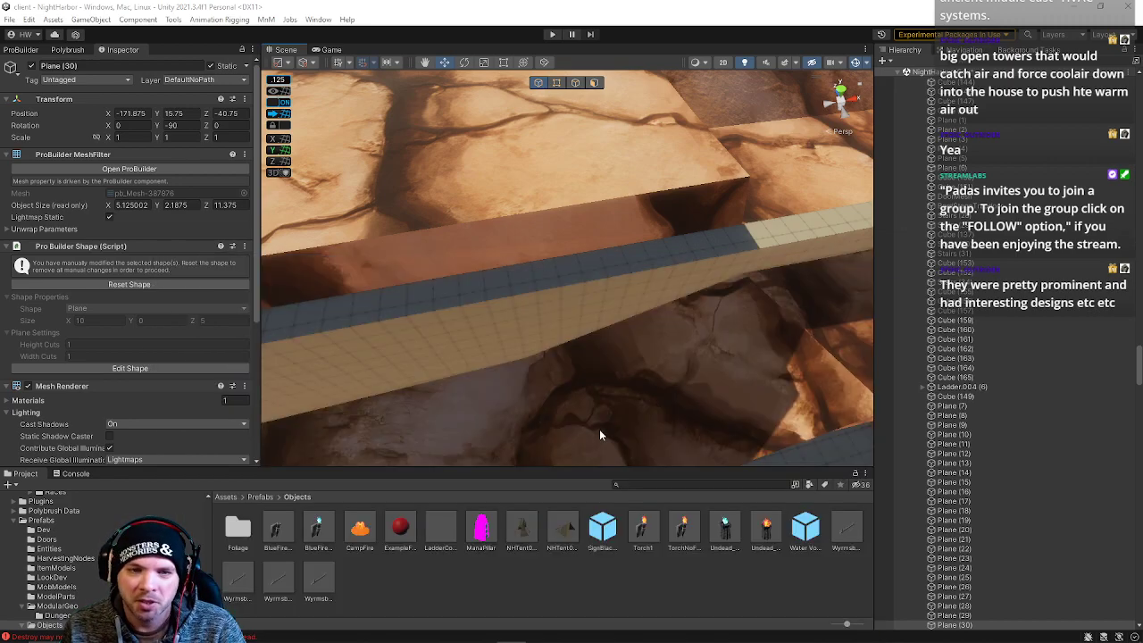
# Mirror the light-blue awning across Z without duplicating it and slide it along the white building's roof edge.
pyautogui.moveTo(599, 429)
pyautogui.mouseDown(button='right')
pyautogui.moveTo(301, 296)
pyautogui.moveTo(280, 229)
pyautogui.moveTo(458, 253)
pyautogui.moveTo(522, 282)
pyautogui.moveTo(642, 256)
pyautogui.moveTo(577, 279)
pyautogui.moveTo(593, 271)
pyautogui.moveTo(551, 307)
pyautogui.moveTo(546, 348)
pyautogui.moveTo(572, 321)
pyautogui.mouseUp(button='right')
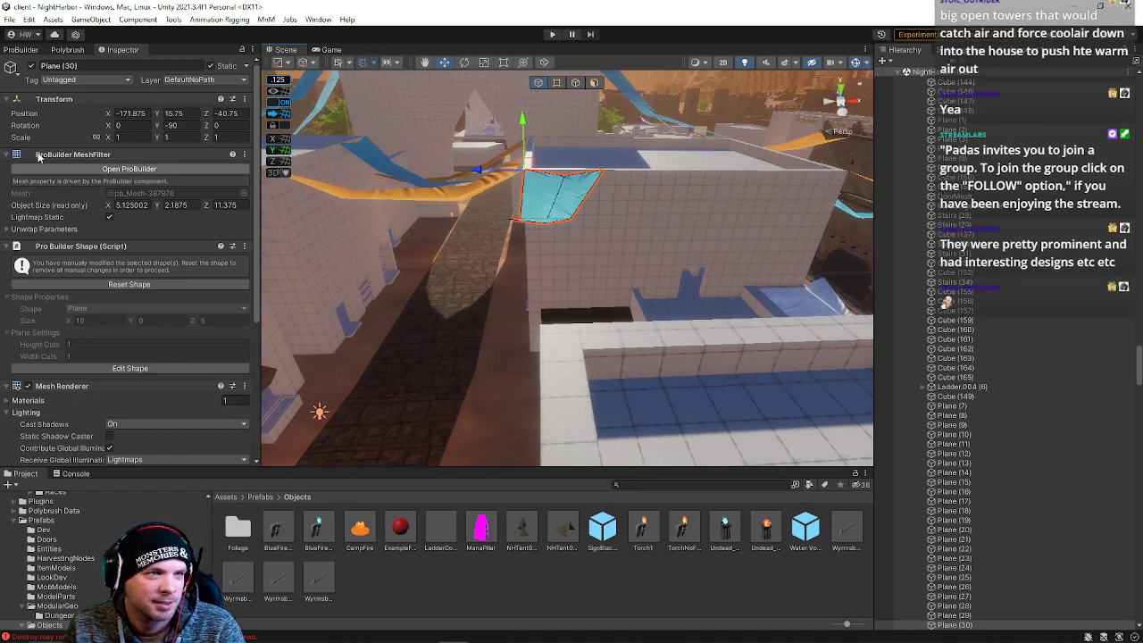
pyautogui.click(21, 50)
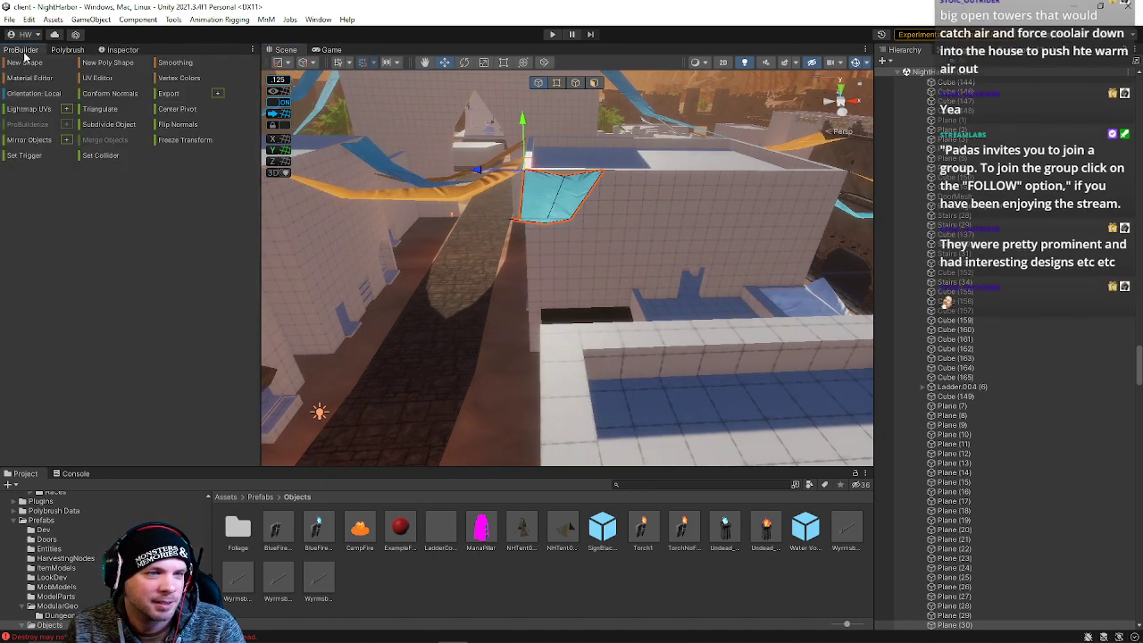
pyautogui.click(66, 140)
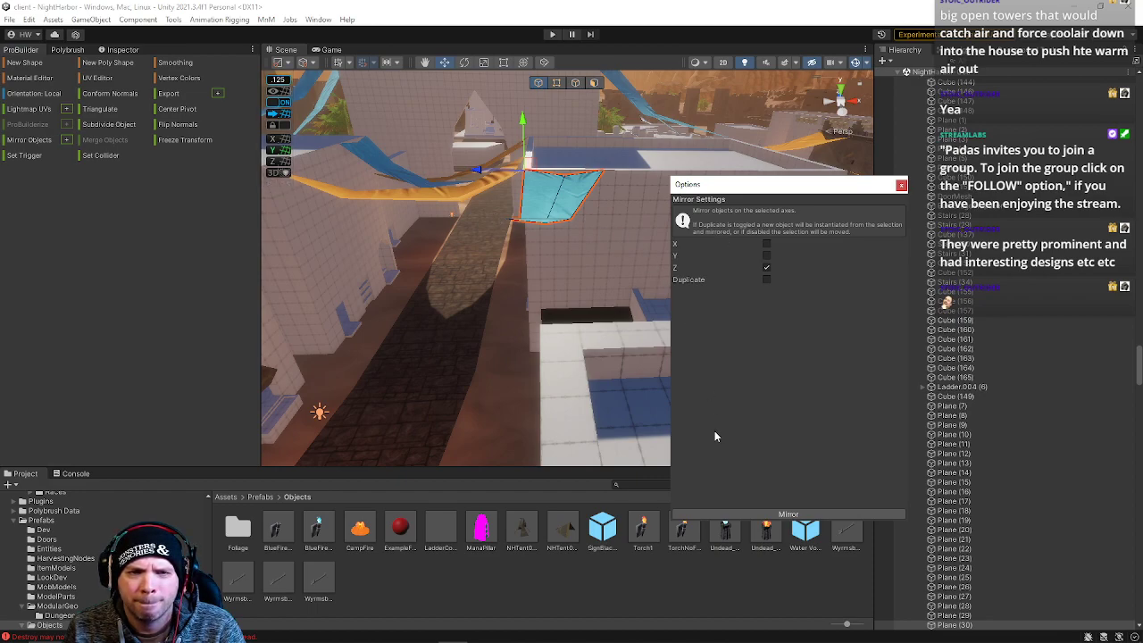
pyautogui.click(777, 514)
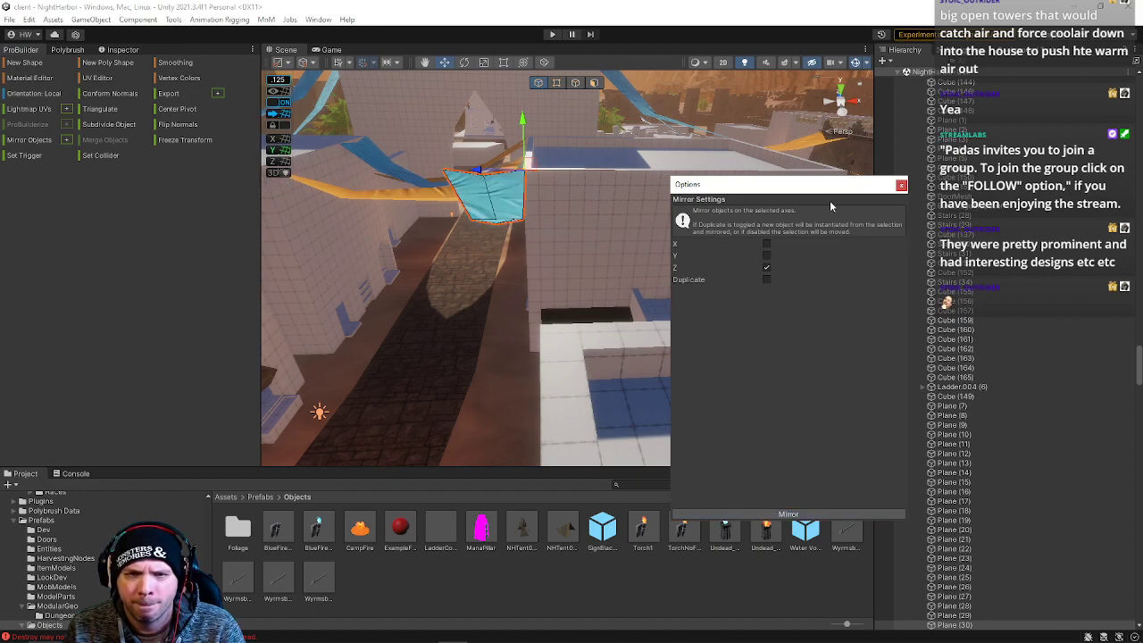
pyautogui.click(902, 186)
pyautogui.moveTo(486, 192); pyautogui.dragTo(561, 189)
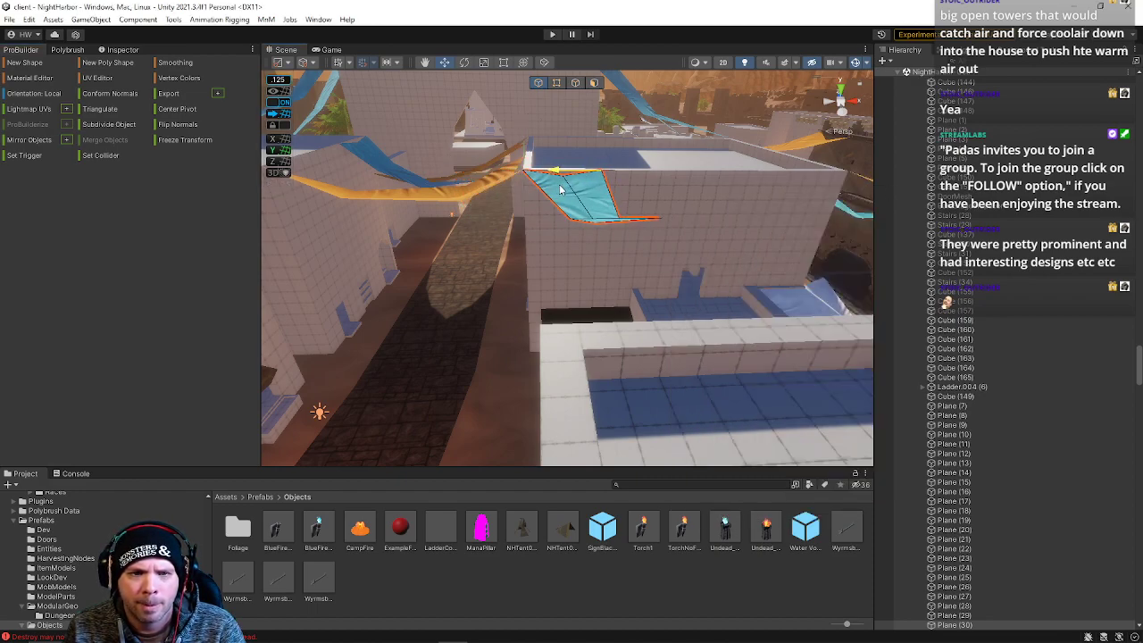
pyautogui.moveTo(583, 203); pyautogui.dragTo(701, 206, button='right')
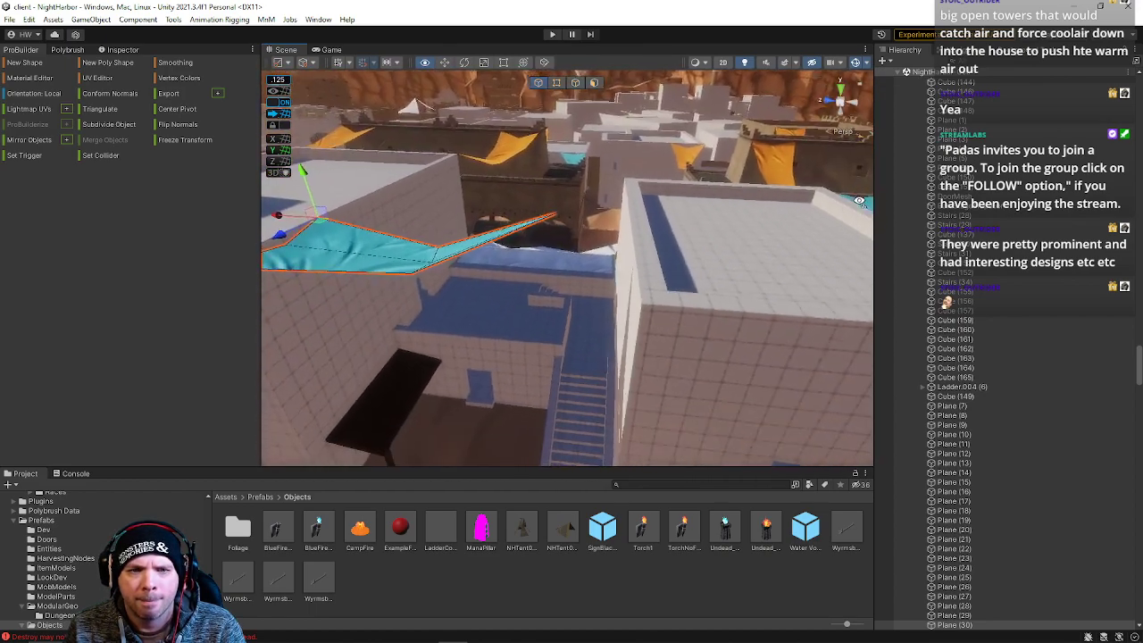
# Rotate the light-blue awning slightly and stretch it across the gap toward the opposite white building's roof.
pyautogui.press('e')
pyautogui.press('r')
pyautogui.moveTo(318, 213); pyautogui.dragTo(311, 211)
pyautogui.press('e')
pyautogui.moveTo(388, 190); pyautogui.dragTo(392, 202)
pyautogui.press('r')
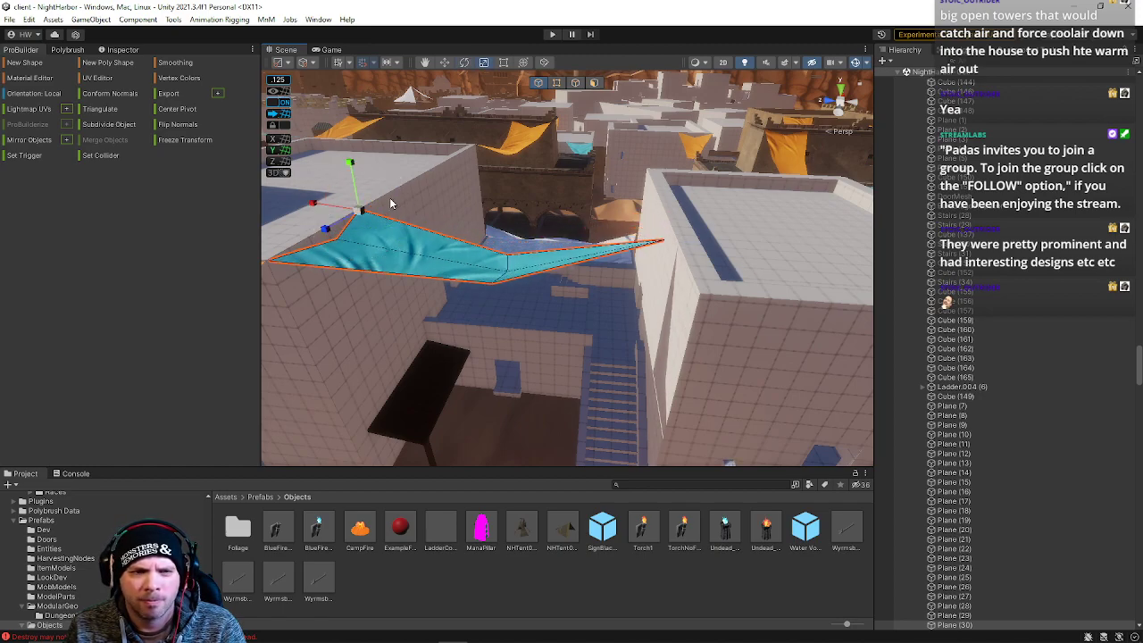
pyautogui.moveTo(315, 212); pyautogui.dragTo(311, 207)
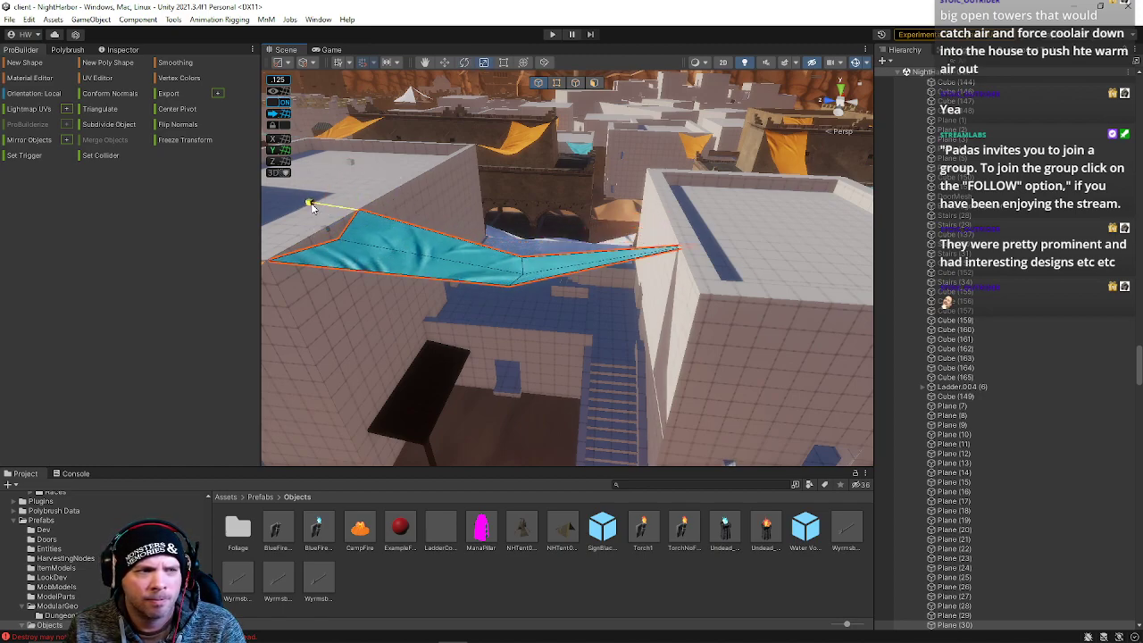
# Raise the light-blue awning's tip vertex to the opposite roof edge and slide it against the wall.
pyautogui.keyDown('alt'); pyautogui.moveTo(631, 204); pyautogui.dragTo(572, 184); pyautogui.keyUp('alt')
pyautogui.click(556, 82)
pyautogui.click(633, 285)
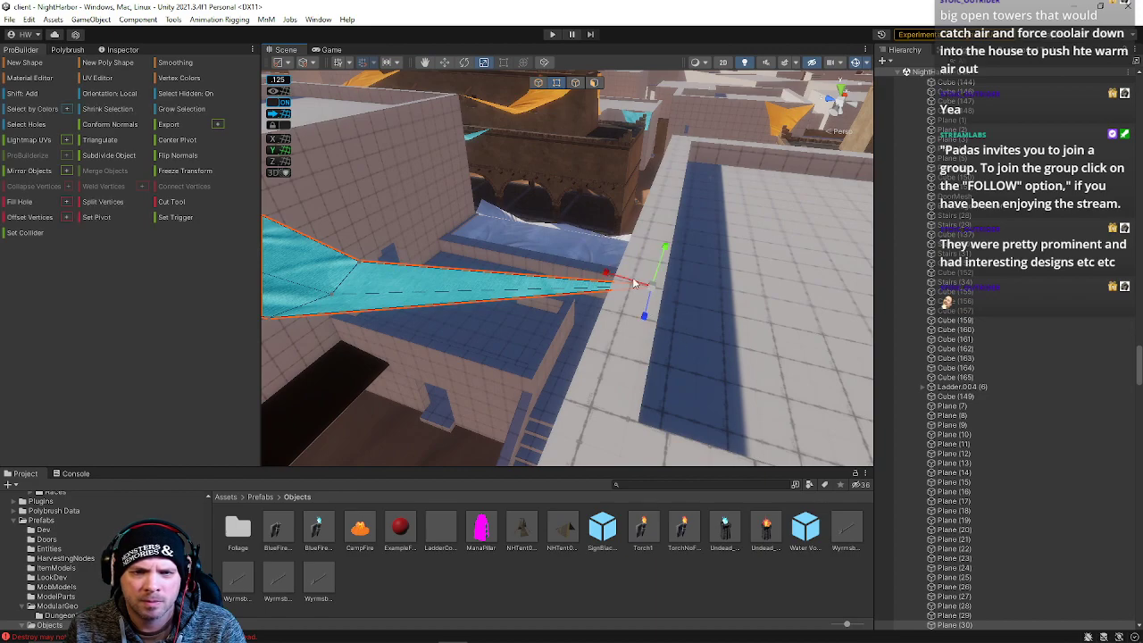
pyautogui.moveTo(665, 255); pyautogui.dragTo(669, 242)
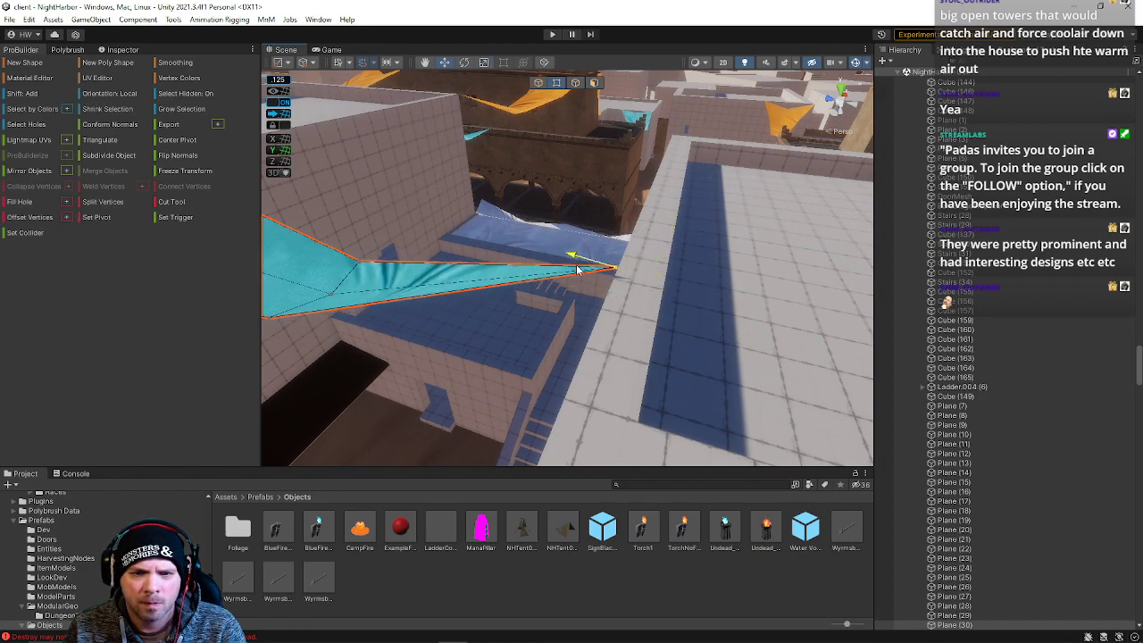
pyautogui.moveTo(628, 248); pyautogui.dragTo(707, 243, button='right')
pyautogui.moveTo(594, 315); pyautogui.dragTo(868, 327, button='right')
pyautogui.moveTo(615, 238); pyautogui.dragTo(636, 240)
pyautogui.moveTo(643, 257); pyautogui.dragTo(154, 154, button='right')
# Set the pivot of the light-blue awning above the street to its roof-corner vertex.
pyautogui.click(538, 83)
pyautogui.moveTo(786, 107); pyautogui.dragTo(544, 91, button='right')
pyautogui.click(613, 169)
pyautogui.click(558, 84)
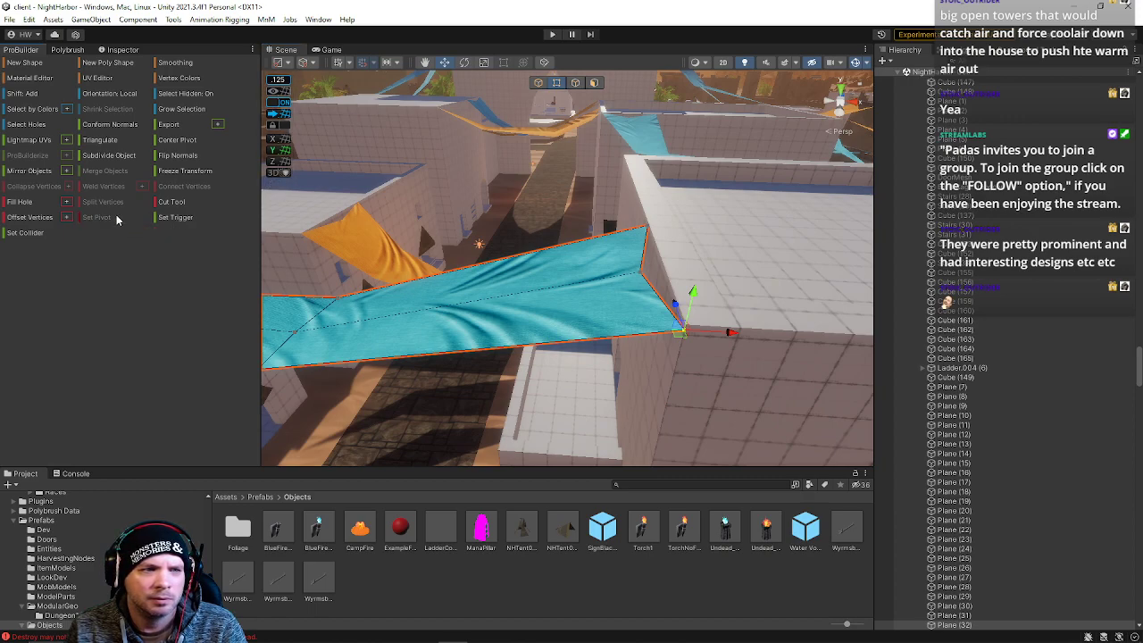
pyautogui.click(539, 84)
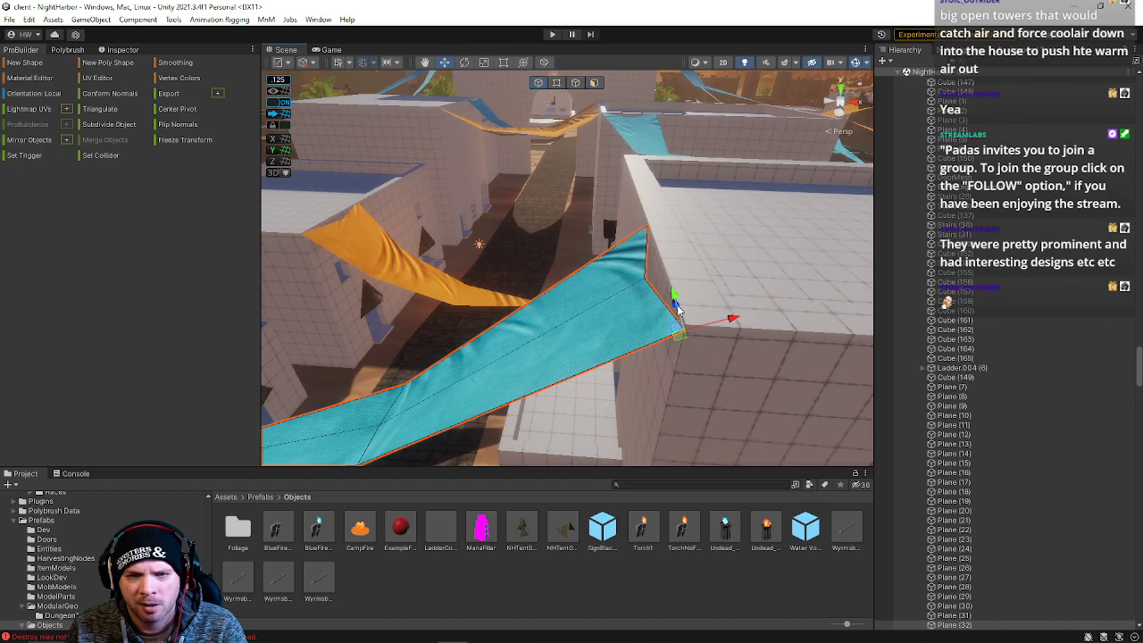
# Stretch and rotate the blue awning about its roof corner so it spans the street toward the crenellated wall.
pyautogui.keyDown('alt'); pyautogui.moveTo(676, 302); pyautogui.dragTo(440, 216); pyautogui.keyUp('alt')
pyautogui.keyDown('alt'); pyautogui.moveTo(536, 160); pyautogui.dragTo(504, 152); pyautogui.keyUp('alt')
pyautogui.keyDown('alt'); pyautogui.moveTo(516, 170); pyautogui.dragTo(536, 193); pyautogui.keyUp('alt')
pyautogui.moveTo(462, 109); pyautogui.dragTo(335, 131)
pyautogui.moveTo(335, 131); pyautogui.dragTo(349, 70, button='right')
pyautogui.press('s')
pyautogui.press('e')
pyautogui.moveTo(553, 109); pyautogui.dragTo(553, 112)
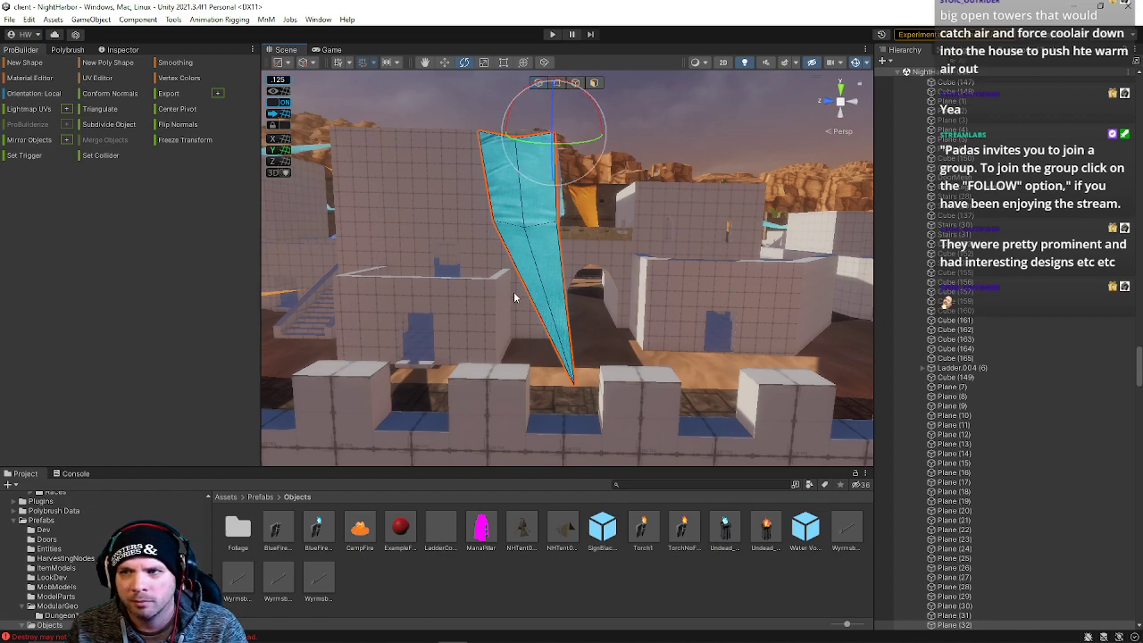
# Move the blue awning's tip vertex up and sideways onto the corner of a battlement.
pyautogui.press('w')
pyautogui.click(556, 83)
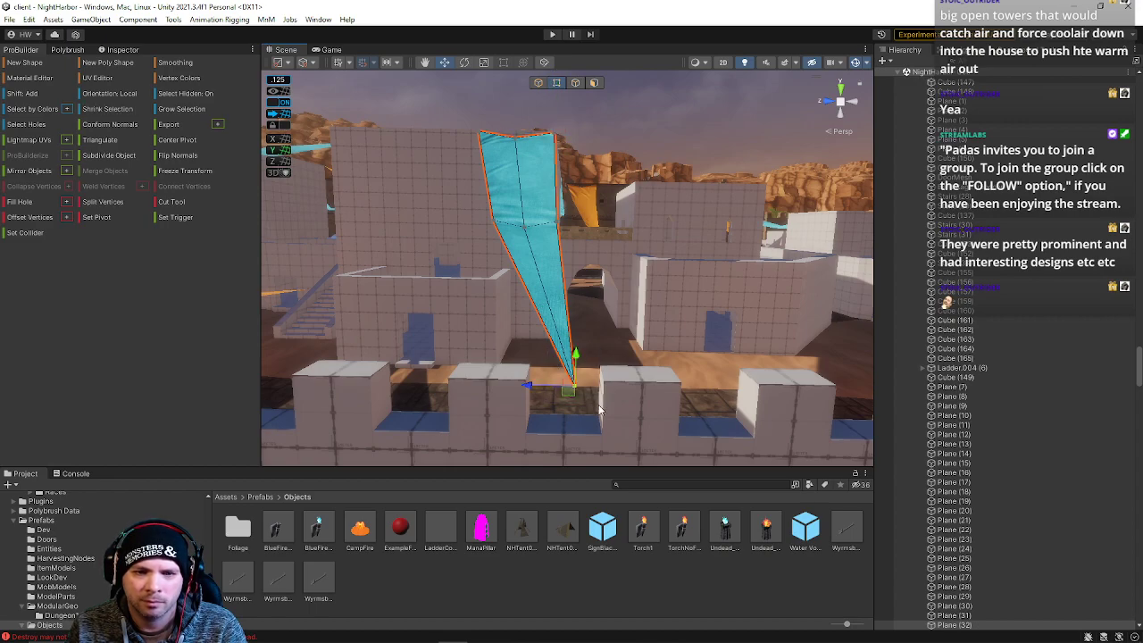
pyautogui.moveTo(582, 394); pyautogui.dragTo(590, 379)
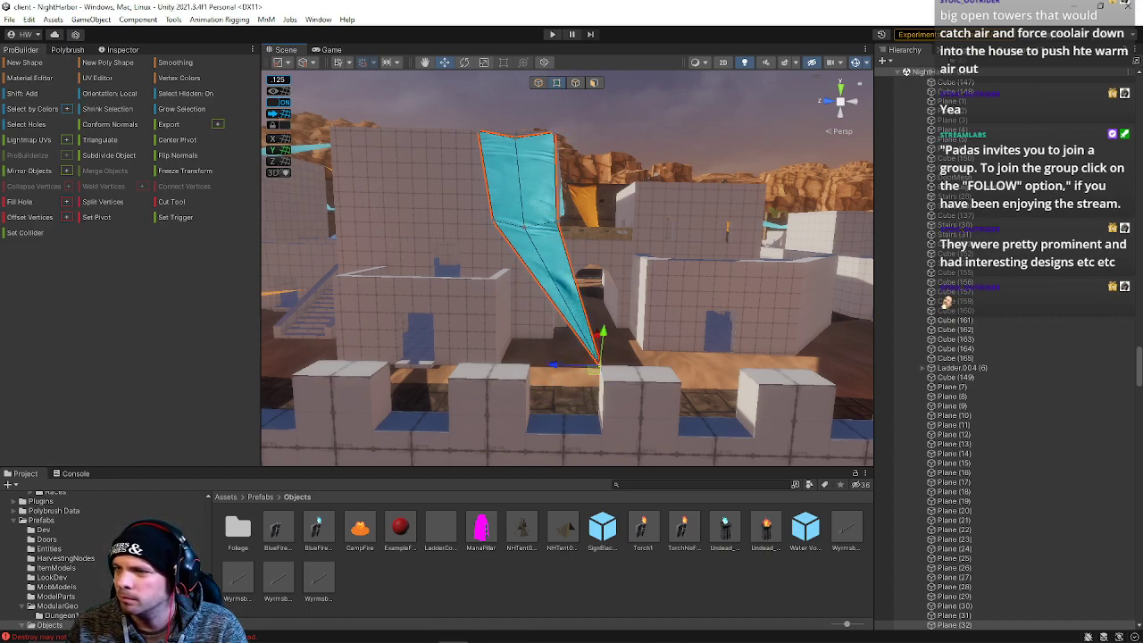
# Select the blue awning's middle vertex row and scale it slightly along its width.
pyautogui.keyDown('alt'); pyautogui.moveTo(672, 141); pyautogui.dragTo(643, 288); pyautogui.keyUp('alt')
pyautogui.moveTo(488, 185); pyautogui.dragTo(628, 259)
pyautogui.moveTo(493, 212); pyautogui.dragTo(499, 212)
pyautogui.moveTo(502, 261); pyautogui.dragTo(420, 168, button='right')
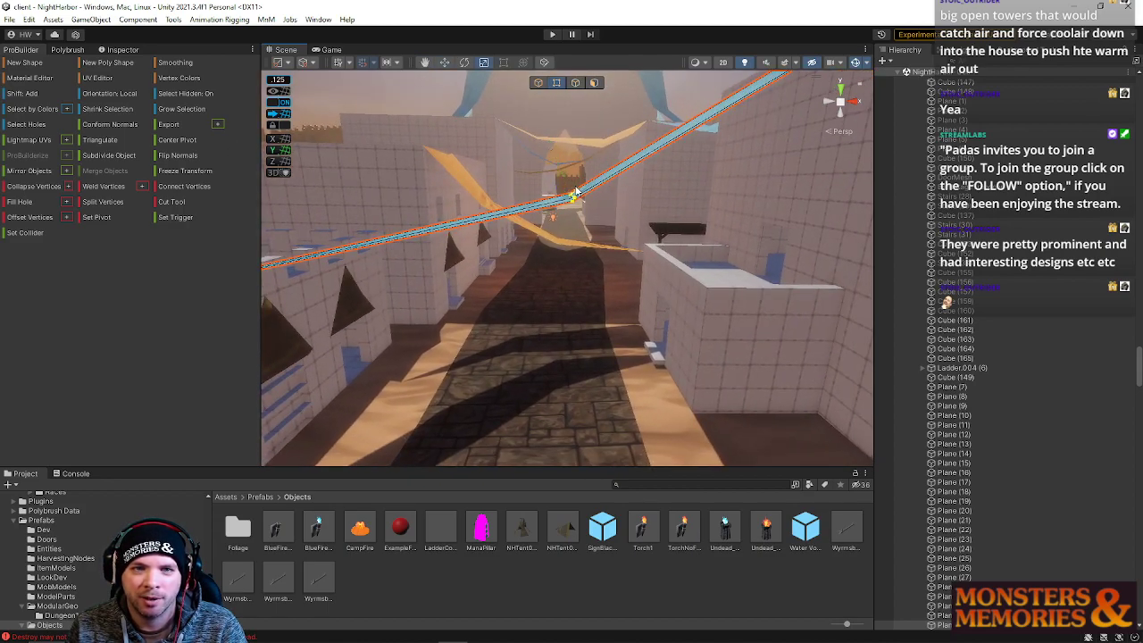
# Reselect the blue awning and reposition its middle vertex row to shape the sag over the street.
pyautogui.click(573, 213)
pyautogui.click(590, 184)
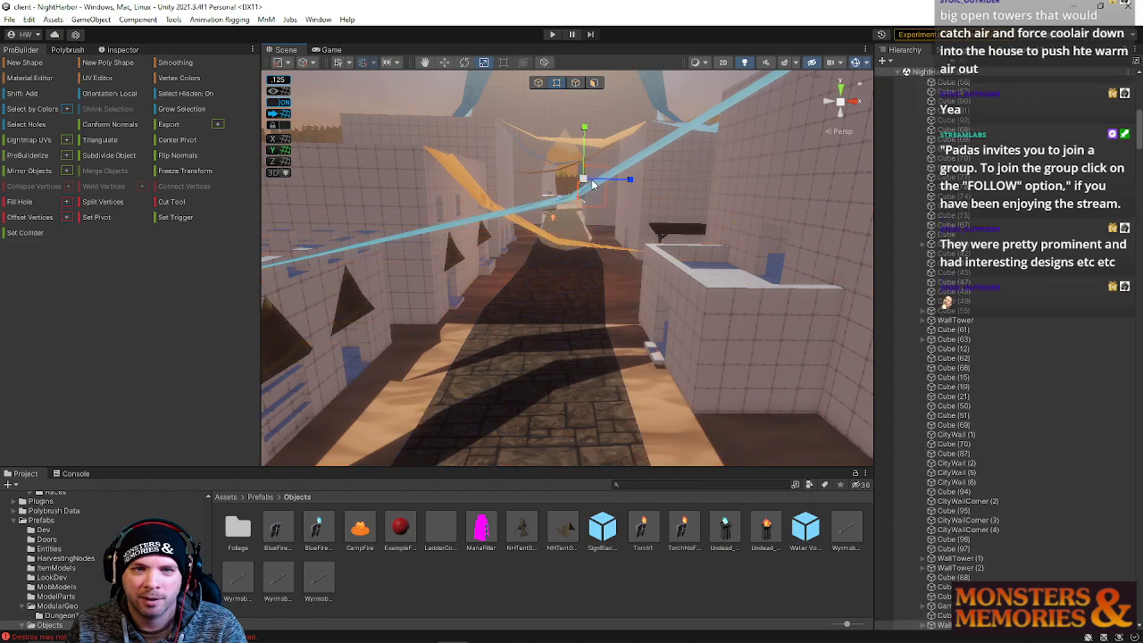
pyautogui.click(630, 166)
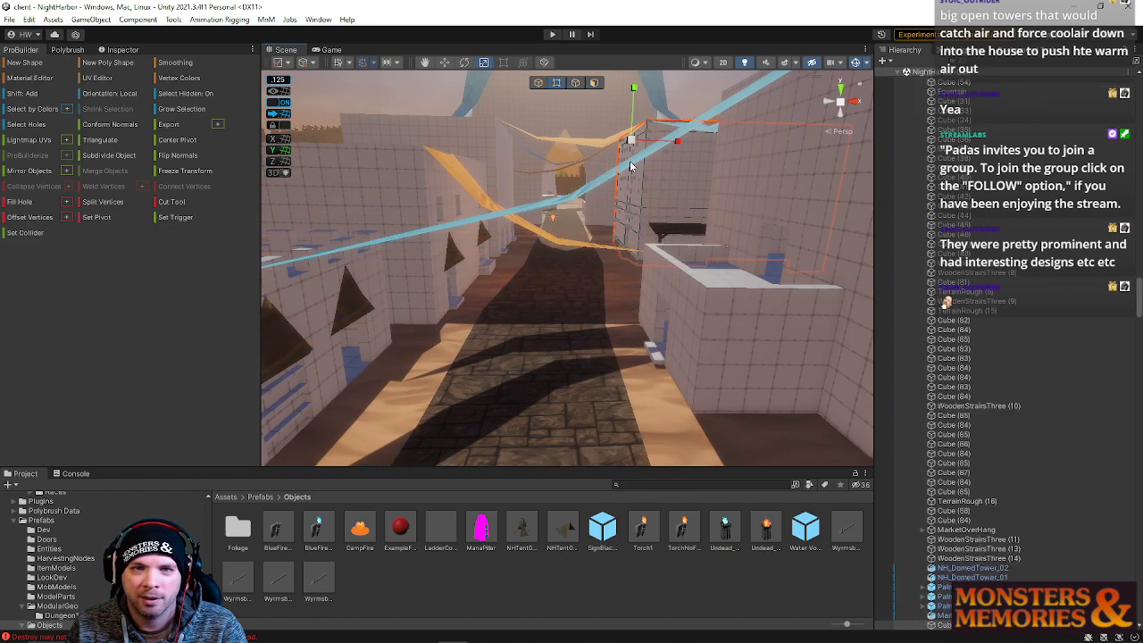
pyautogui.click(538, 82)
pyautogui.click(570, 200)
pyautogui.moveTo(569, 200); pyautogui.dragTo(569, 111, button='right')
pyautogui.click(556, 83)
pyautogui.click(620, 219)
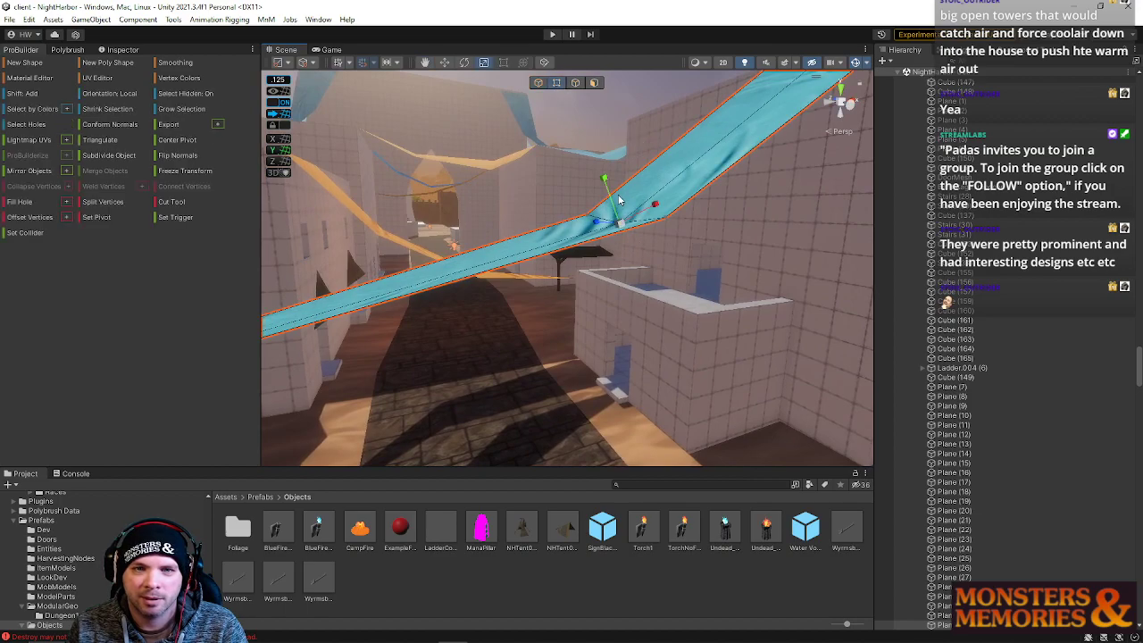
pyautogui.moveTo(607, 184); pyautogui.dragTo(517, 160)
pyautogui.press('a')
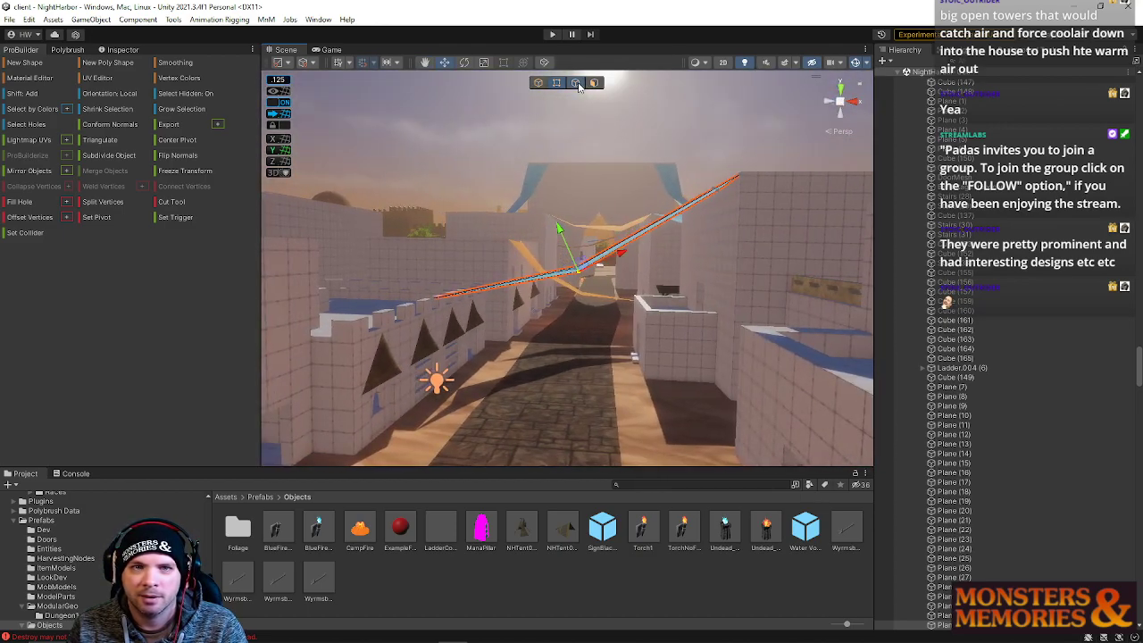
# Insert a crosswise edge loop in the blue awning's upper half and lower its vertices to deepen the sag.
pyautogui.click(576, 82)
pyautogui.press('f')
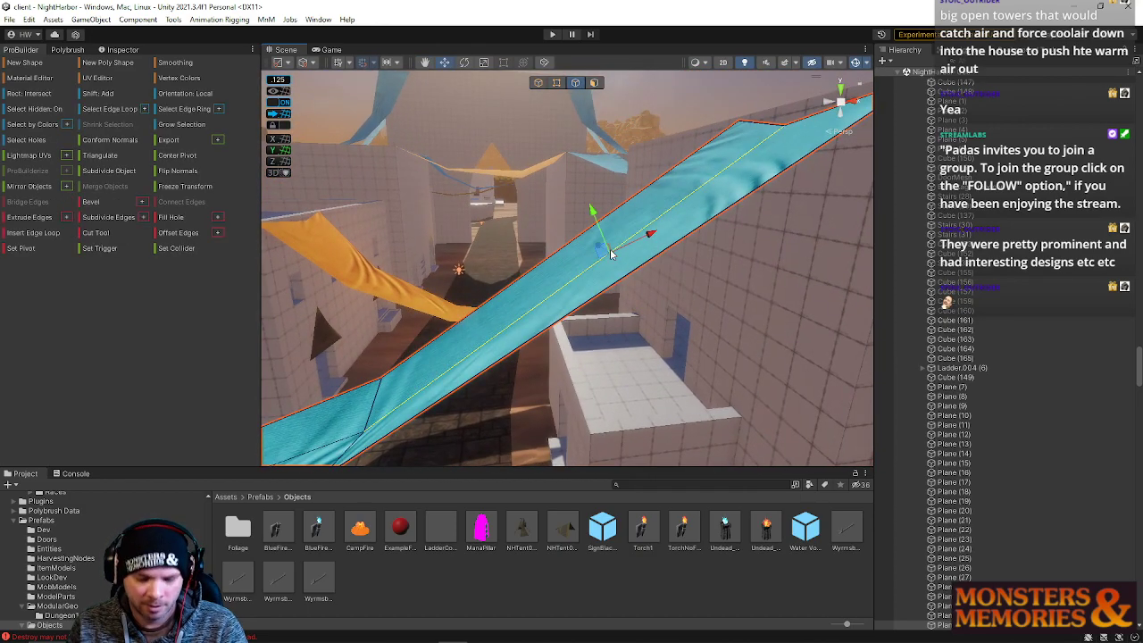
pyautogui.hotkey('ctrl', 'z')
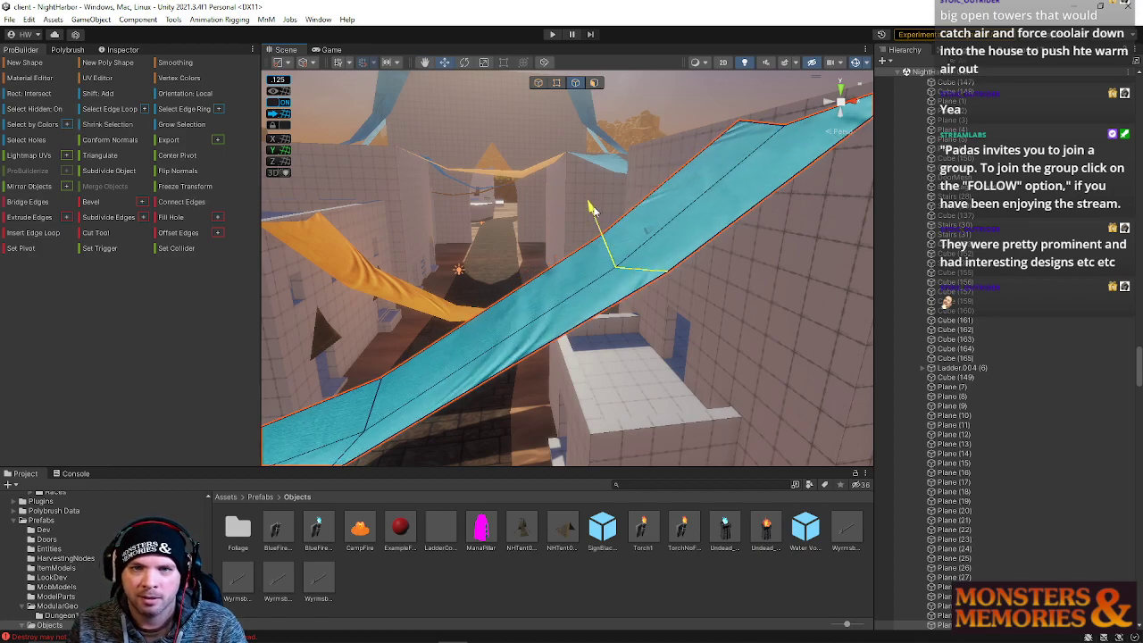
pyautogui.click(557, 82)
pyautogui.click(623, 285)
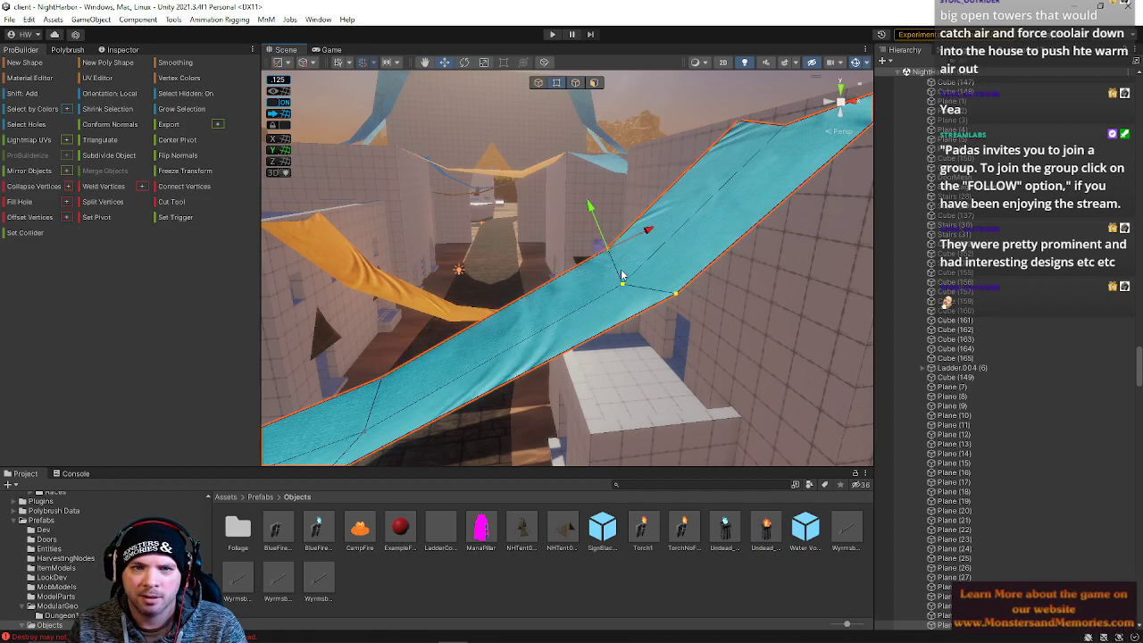
pyautogui.moveTo(654, 271); pyautogui.dragTo(668, 266)
# Shift the blue awning's two inner vertex rows sideways along Z to line up its tapered edges.
pyautogui.moveTo(585, 313); pyautogui.dragTo(851, 305, button='right')
pyautogui.click(586, 323)
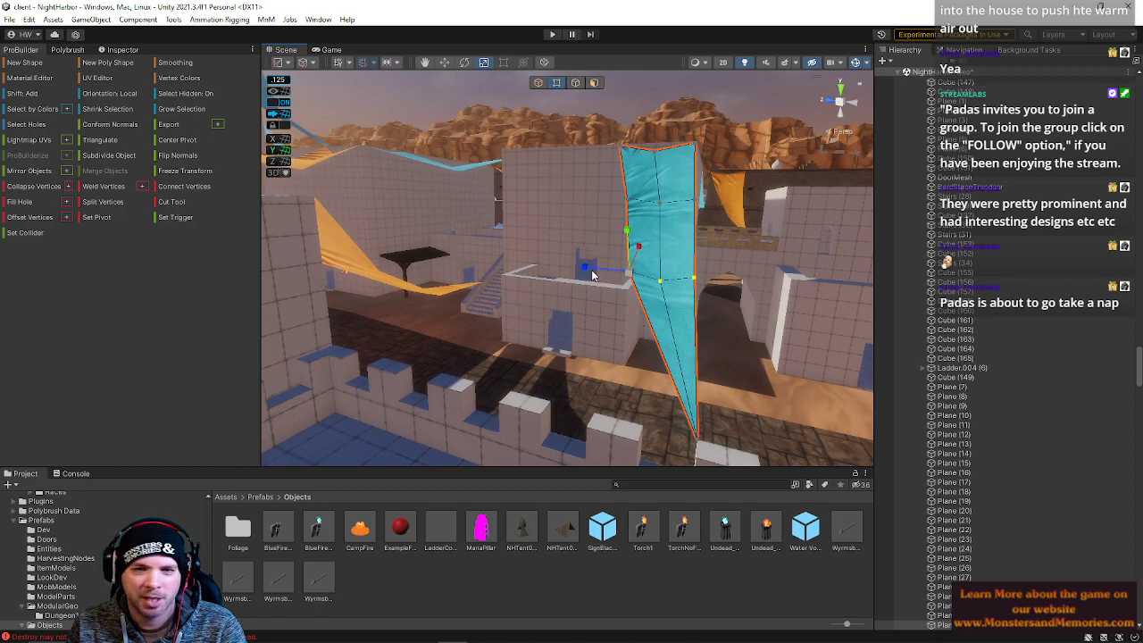
pyautogui.moveTo(586, 270); pyautogui.dragTo(602, 279)
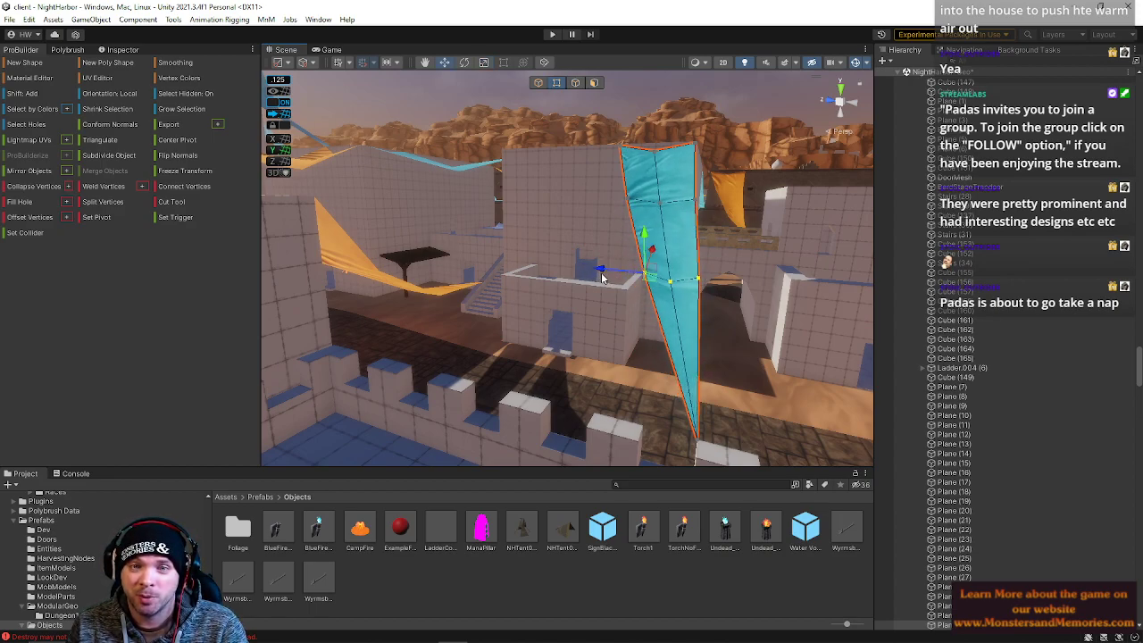
pyautogui.click(698, 203)
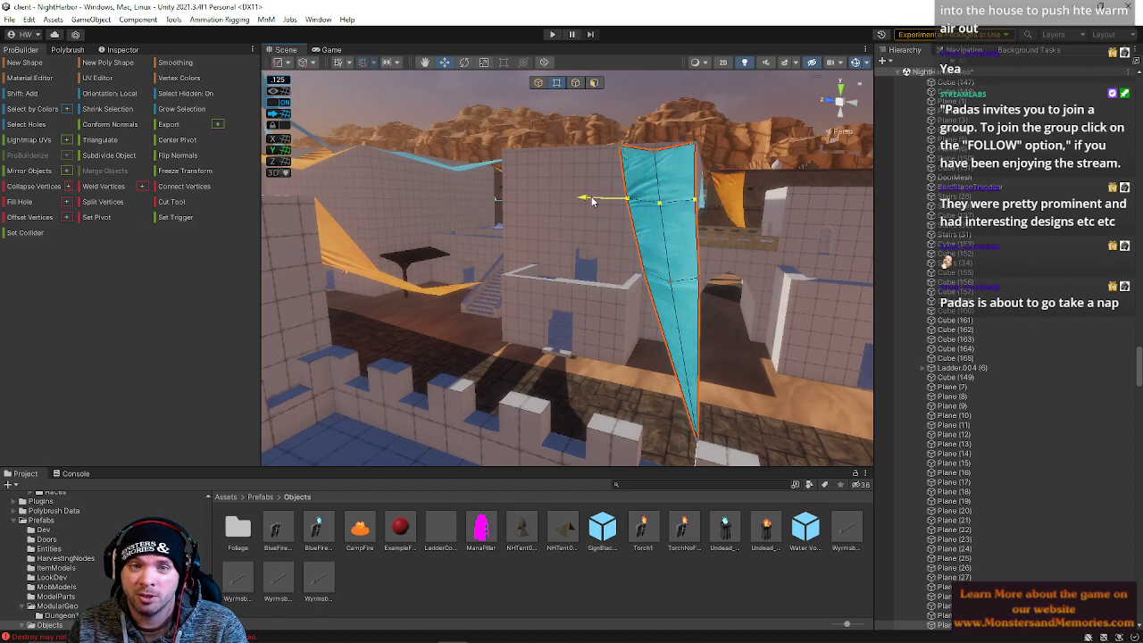
pyautogui.click(636, 281)
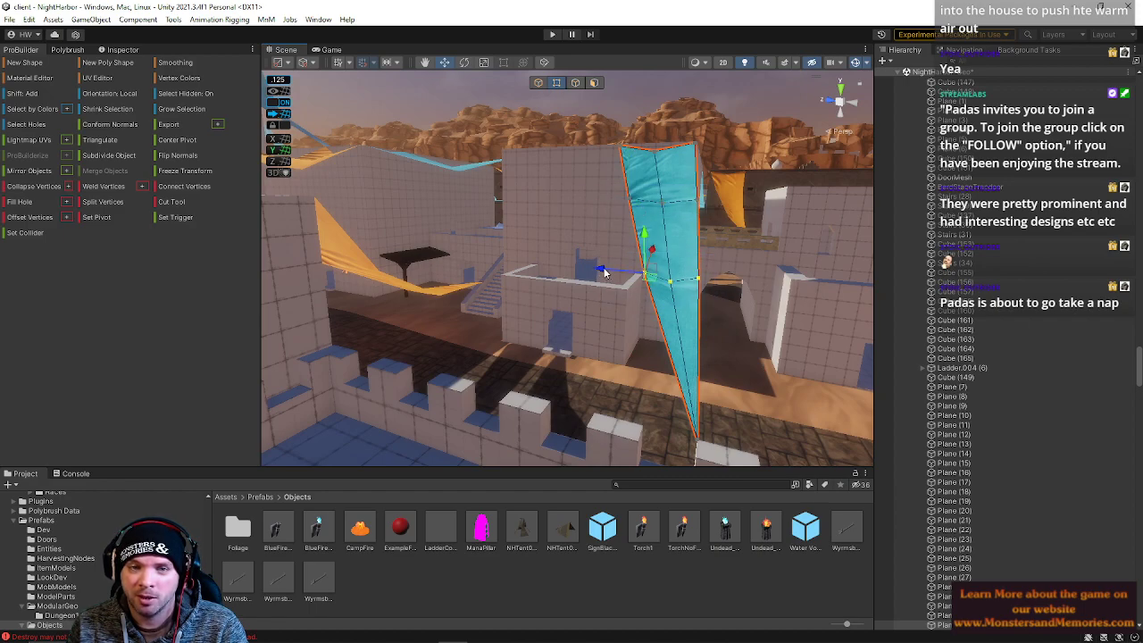
# Slide the blue awning's lower inner vertex row lengthwise toward the crenellated wall.
pyautogui.keyDown('alt'); pyautogui.moveTo(603, 272); pyautogui.dragTo(575, 273); pyautogui.keyUp('alt')
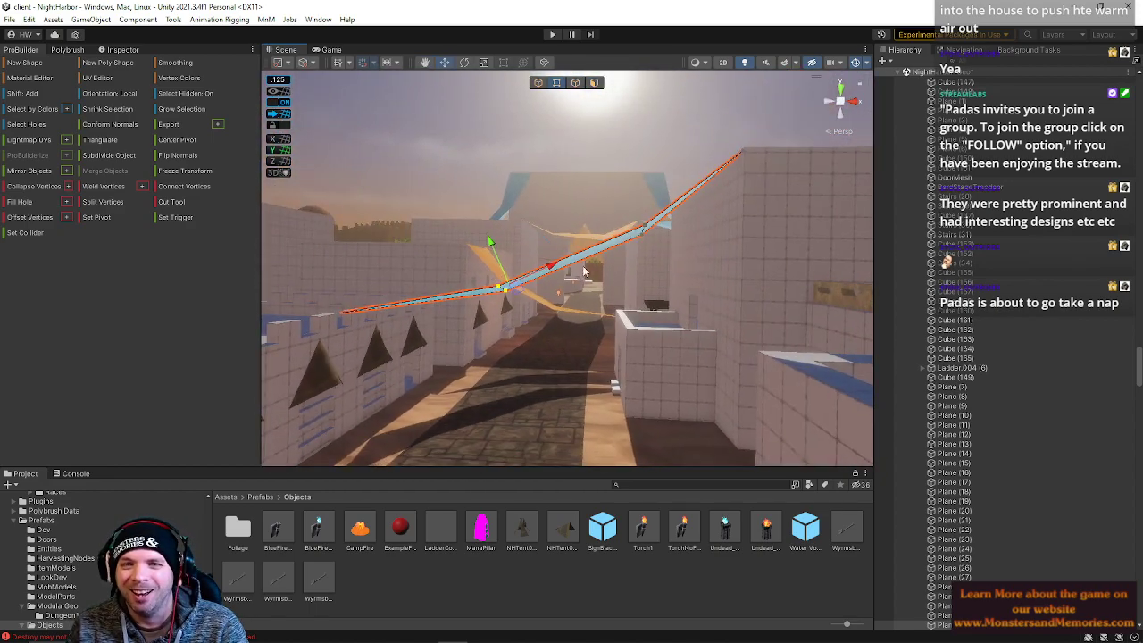
pyautogui.click(641, 232)
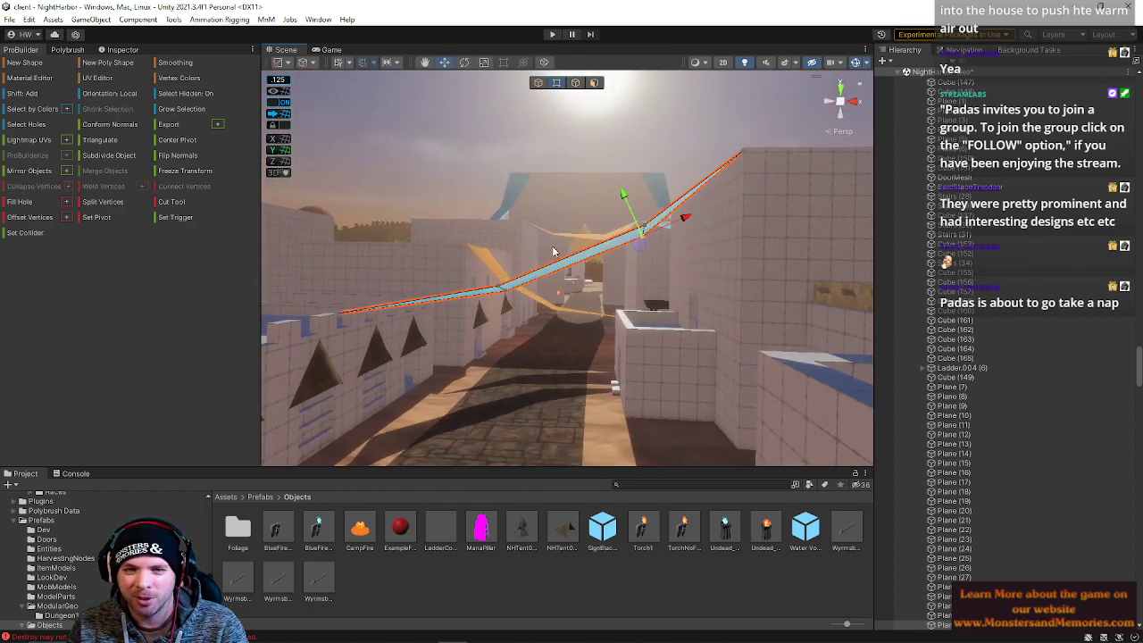
pyautogui.moveTo(537, 322); pyautogui.dragTo(538, 324)
pyautogui.press('w')
pyautogui.moveTo(537, 323); pyautogui.dragTo(540, 319, button='right')
pyautogui.press('a')
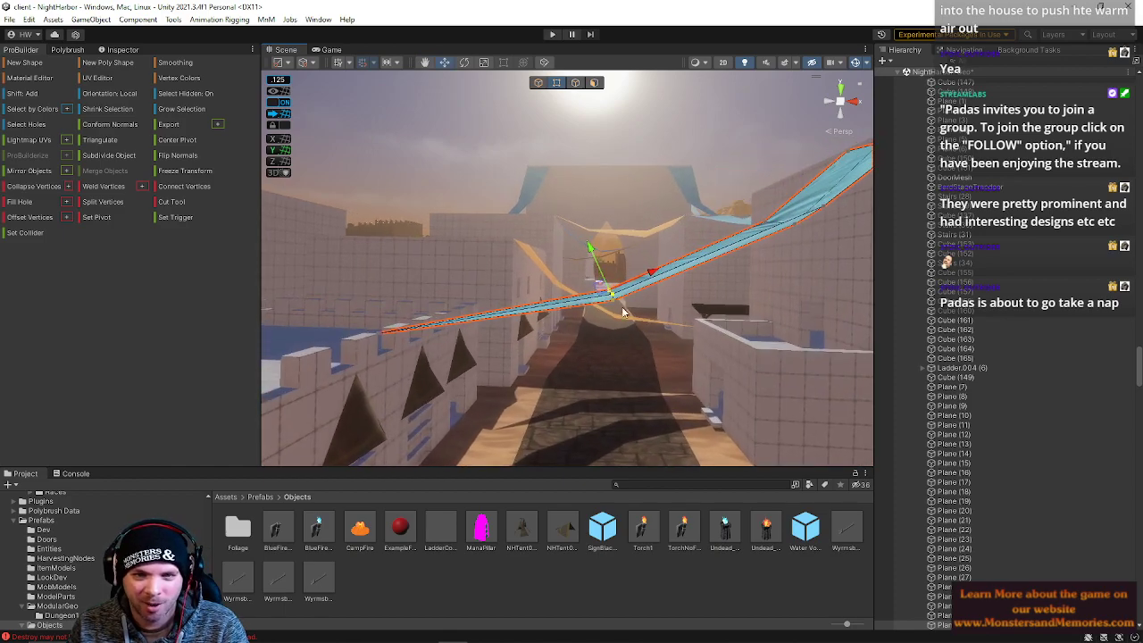
pyautogui.moveTo(652, 272); pyautogui.dragTo(643, 277)
# Scale the blue awning's lower inner vertex row slightly narrower along Z.
pyautogui.moveTo(681, 307); pyautogui.dragTo(654, 342, button='right')
pyautogui.press('q')
pyautogui.press('s')
pyautogui.press('t')
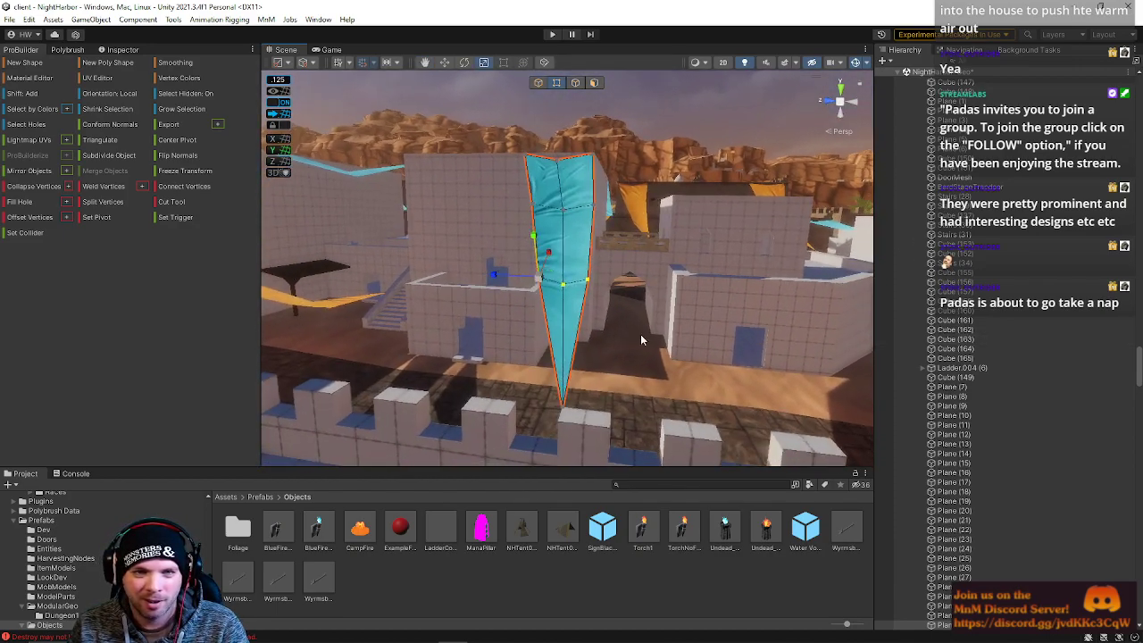
pyautogui.moveTo(499, 278); pyautogui.dragTo(501, 277)
pyautogui.press('w')
# Return to object editing and save the NightHarbor scene.
pyautogui.moveTo(501, 278); pyautogui.dragTo(544, 101, button='right')
pyautogui.click(538, 82)
pyautogui.click(9, 18)
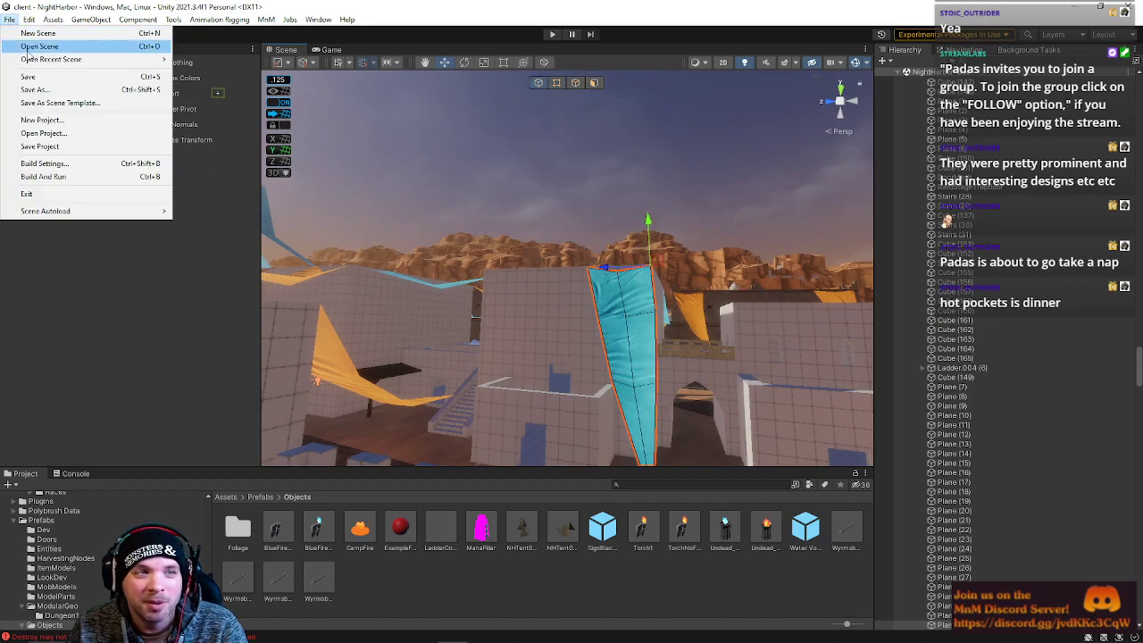
pyautogui.click(28, 78)
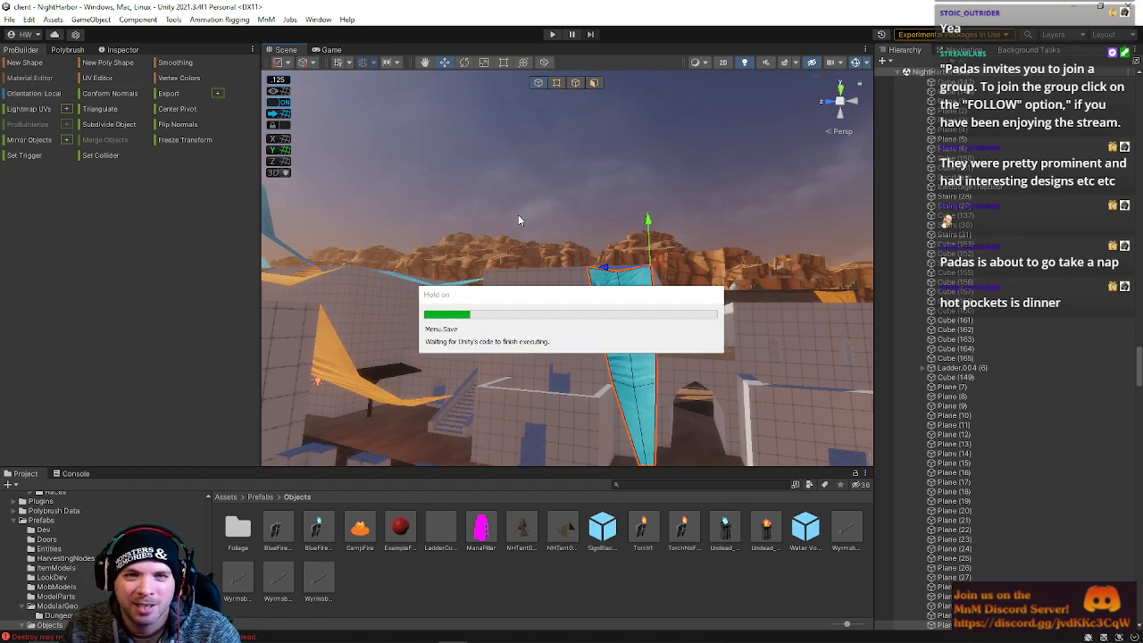
# Nudge the edge vertex of the blue awning's upper inner row sideways along Z.
pyautogui.click(556, 82)
pyautogui.moveTo(638, 312); pyautogui.dragTo(639, 352, button='right')
pyautogui.click(668, 261)
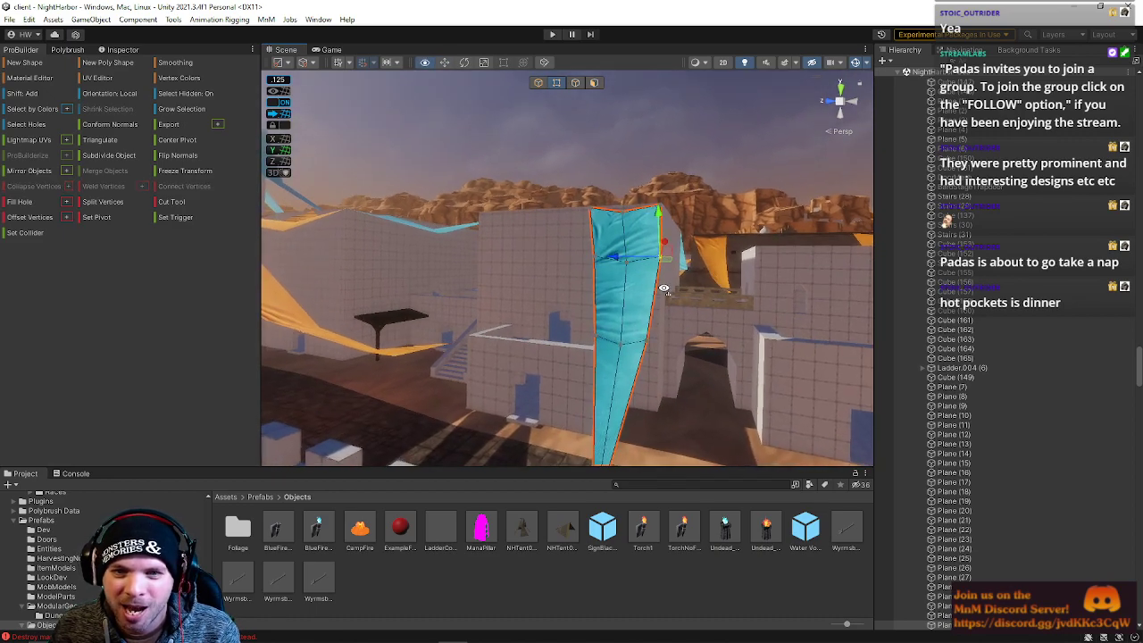
pyautogui.moveTo(661, 285); pyautogui.dragTo(658, 304, button='right')
pyautogui.moveTo(650, 233); pyautogui.dragTo(649, 233)
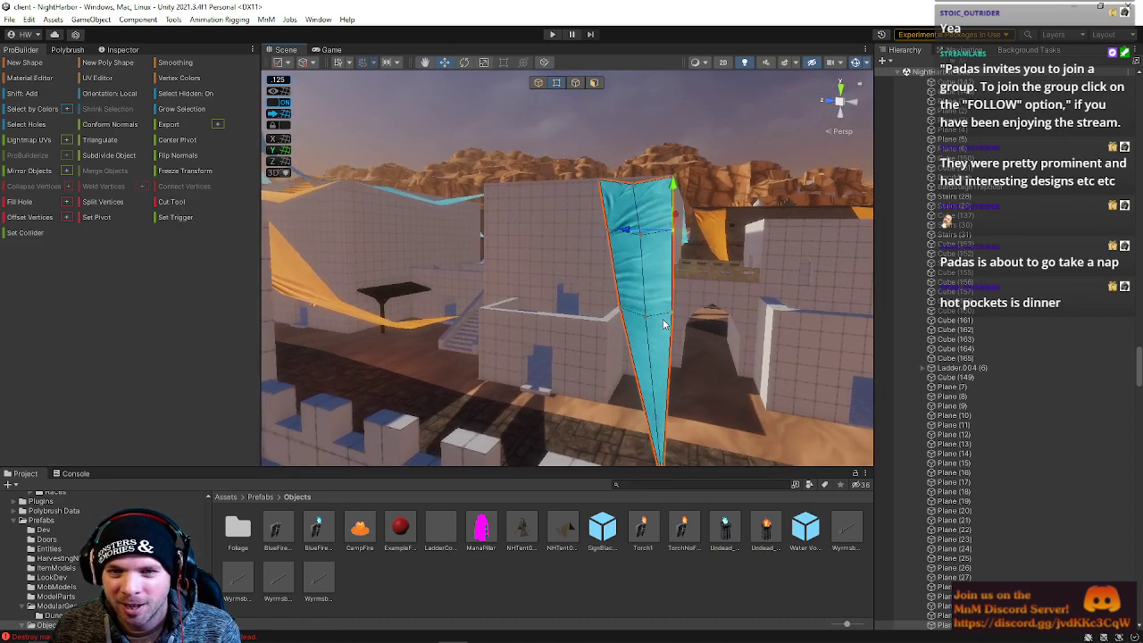
# Select the blue awning's lower inner vertex row and shift it slightly along Z.
pyautogui.moveTo(680, 295); pyautogui.dragTo(581, 308)
pyautogui.press('r')
pyautogui.moveTo(581, 308); pyautogui.dragTo(615, 338, button='right')
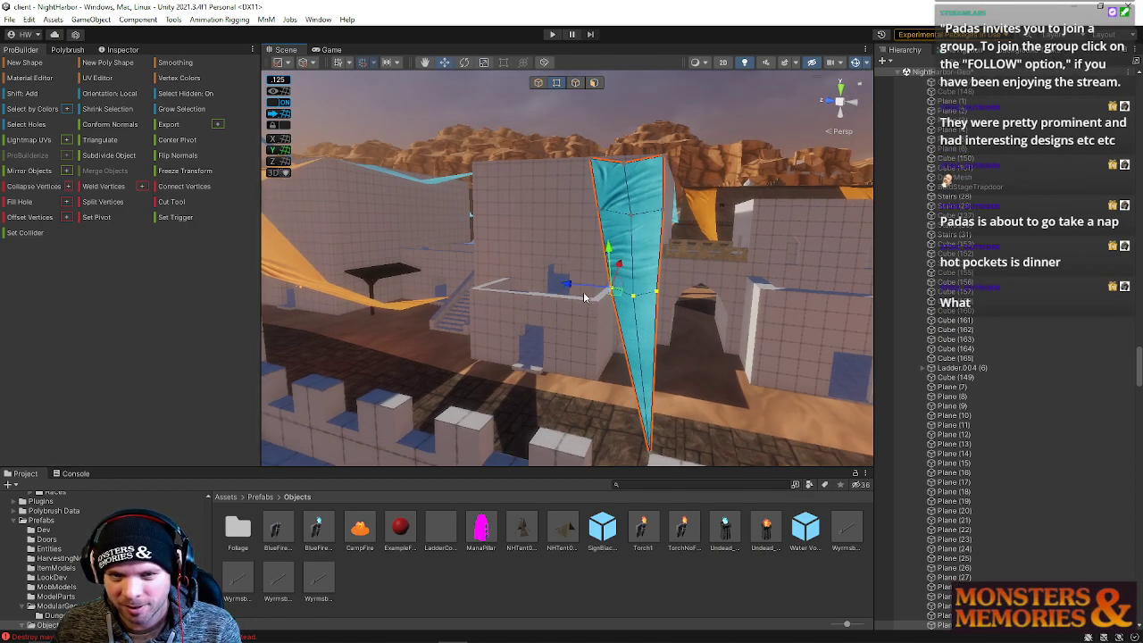
pyautogui.moveTo(571, 286); pyautogui.dragTo(574, 287)
# Mirror the orange awning above the paved street and slide it along the roof edge back to the building's corner.
pyautogui.moveTo(589, 318); pyautogui.dragTo(708, 367, button='right')
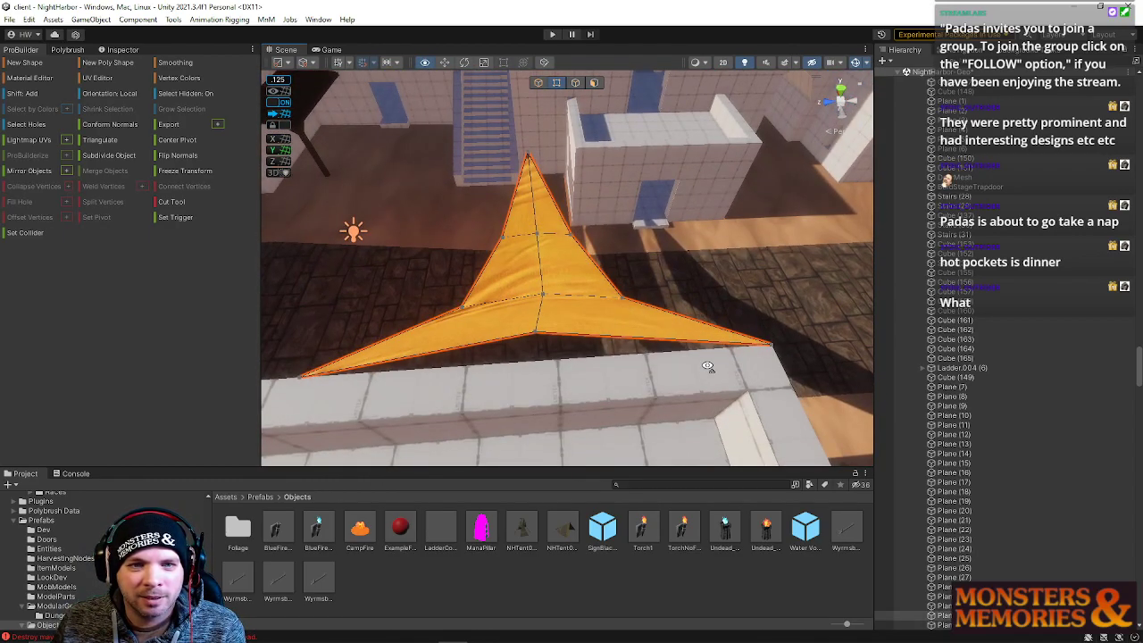
pyautogui.click(538, 83)
pyautogui.moveTo(542, 230); pyautogui.dragTo(542, 230, button='right')
pyautogui.click(47, 141)
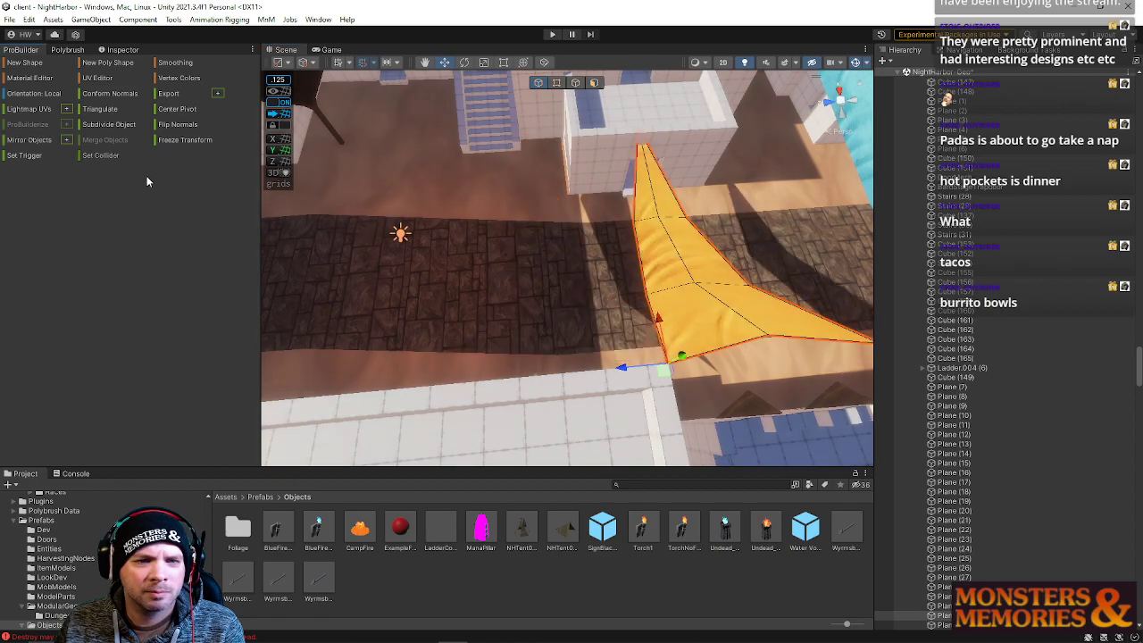
pyautogui.moveTo(620, 369); pyautogui.dragTo(391, 343)
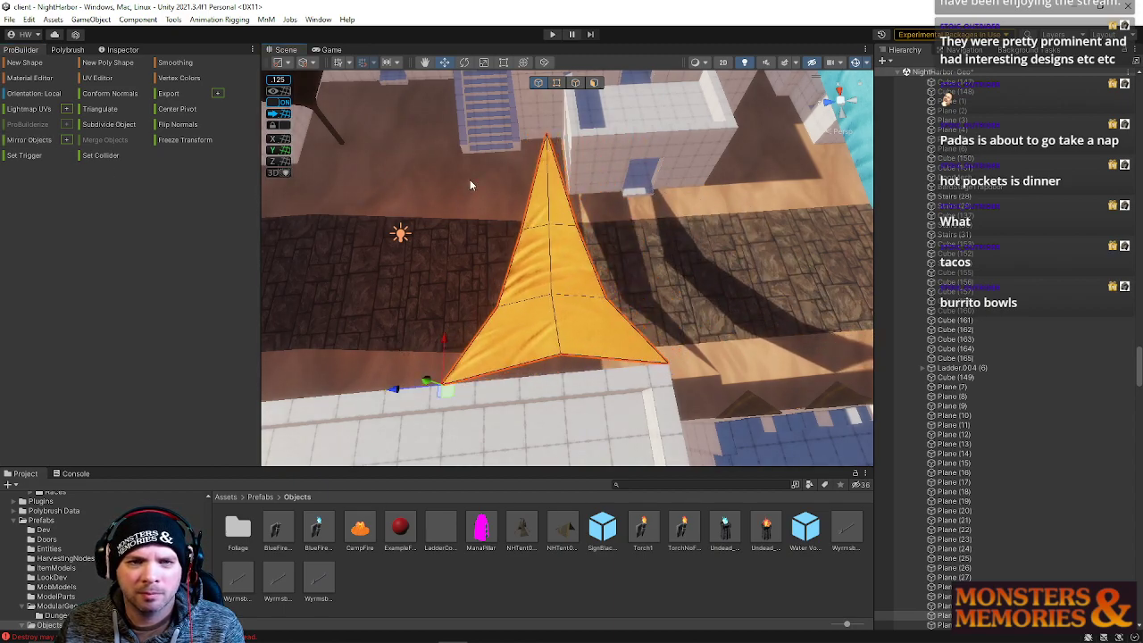
# Move the orange awning's tip to the small white building's corner and shift the nearest vertex row to follow.
pyautogui.click(555, 84)
pyautogui.click(543, 139)
pyautogui.moveTo(547, 136); pyautogui.dragTo(572, 140)
pyautogui.moveTo(509, 211); pyautogui.dragTo(606, 236)
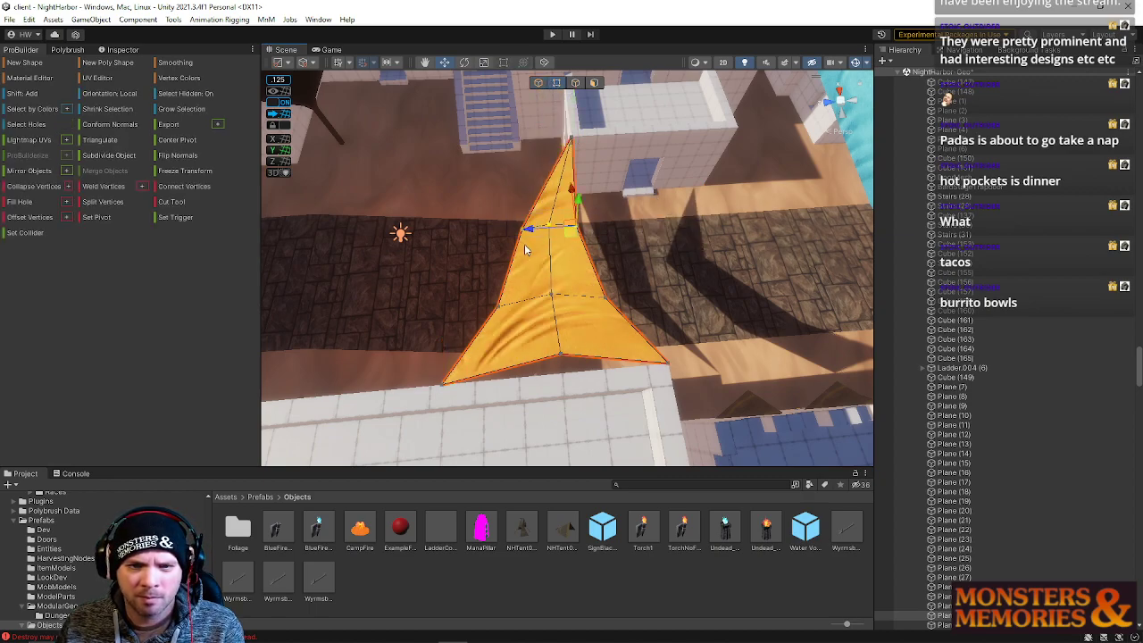
pyautogui.moveTo(532, 235); pyautogui.dragTo(545, 235)
# Shift both inner vertex rows of the orange awning along Z to even out its outline.
pyautogui.moveTo(478, 290); pyautogui.dragTo(644, 322)
pyautogui.moveTo(563, 304); pyautogui.dragTo(570, 309)
pyautogui.moveTo(523, 209); pyautogui.dragTo(627, 246)
pyautogui.moveTo(542, 232); pyautogui.dragTo(549, 232)
pyautogui.moveTo(570, 285); pyautogui.dragTo(598, 199, button='right')
pyautogui.click(644, 105)
pyautogui.press('w')
pyautogui.press('s')
pyautogui.press('w')
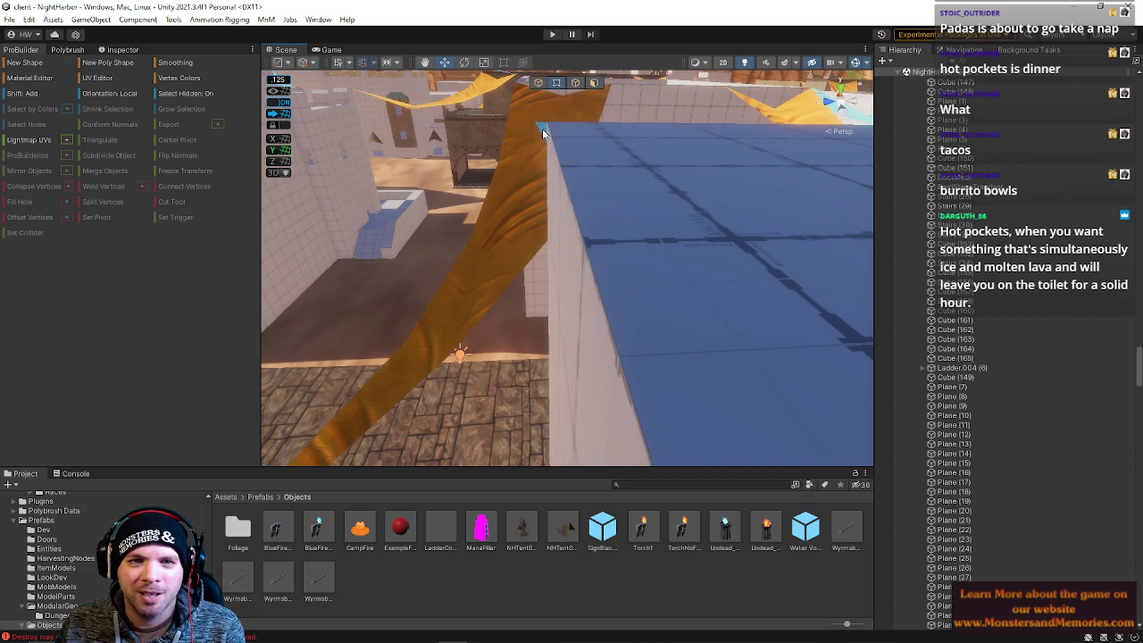
# Move the blue awning's end vertex onto the building wall's corner, then reselect the whole awning.
pyautogui.click(543, 133)
pyautogui.press('f')
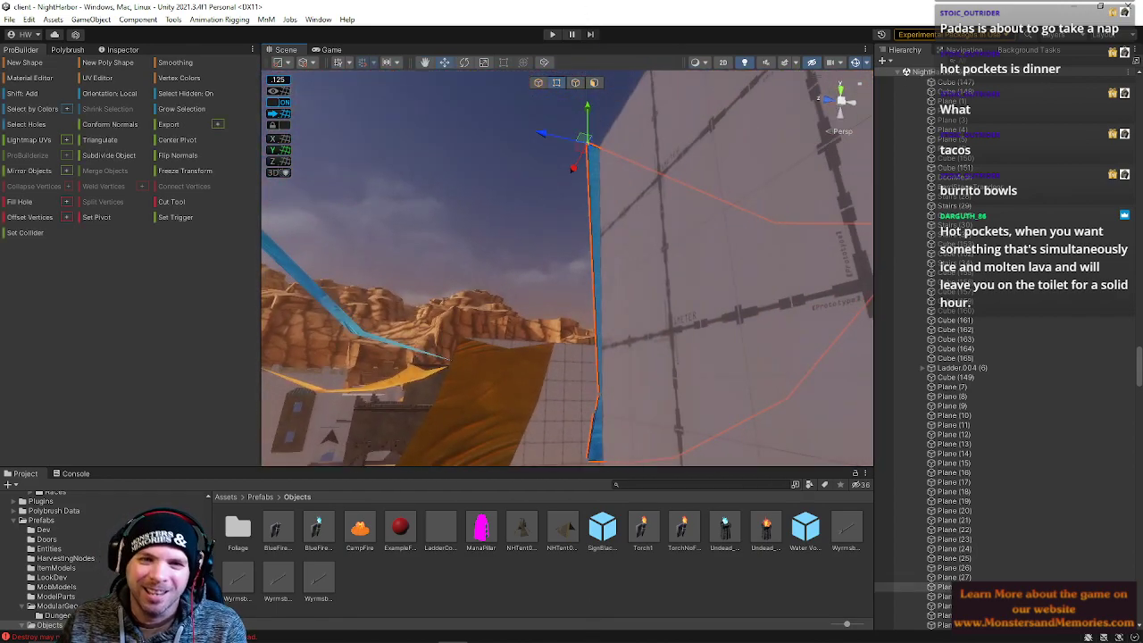
pyautogui.moveTo(590, 139); pyautogui.dragTo(600, 147)
pyautogui.moveTo(599, 147); pyautogui.dragTo(489, 124, button='right')
pyautogui.click(507, 220)
pyautogui.click(540, 83)
pyautogui.click(490, 269)
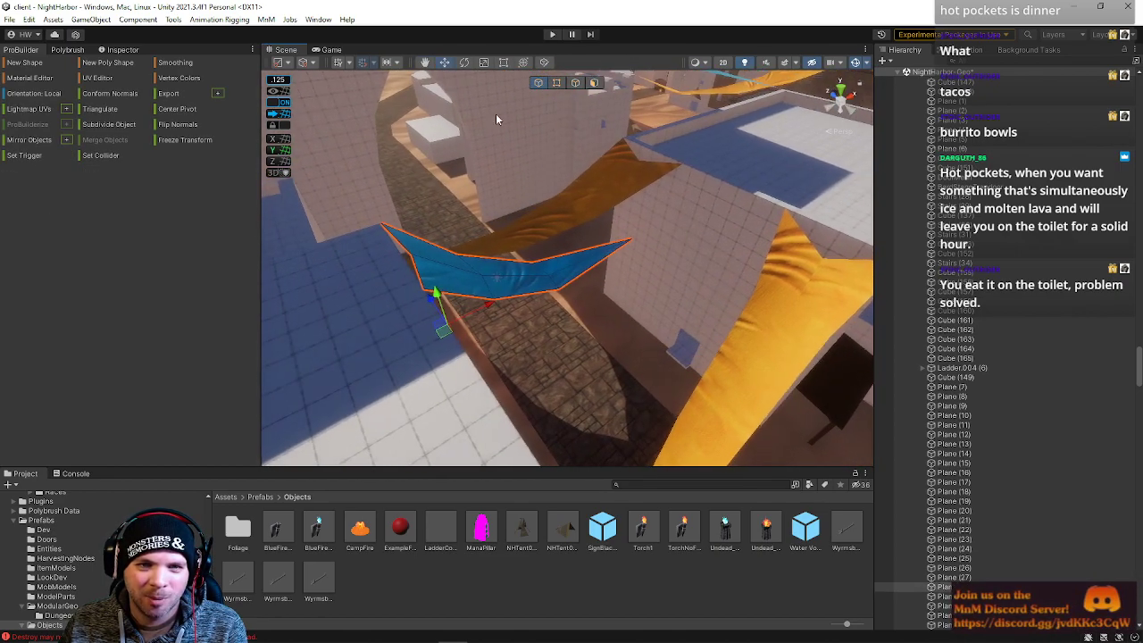
# Set the blue awning's pivot at its roof-corner vertex and stretch the awning slightly along X across the street.
pyautogui.click(556, 82)
pyautogui.click(384, 226)
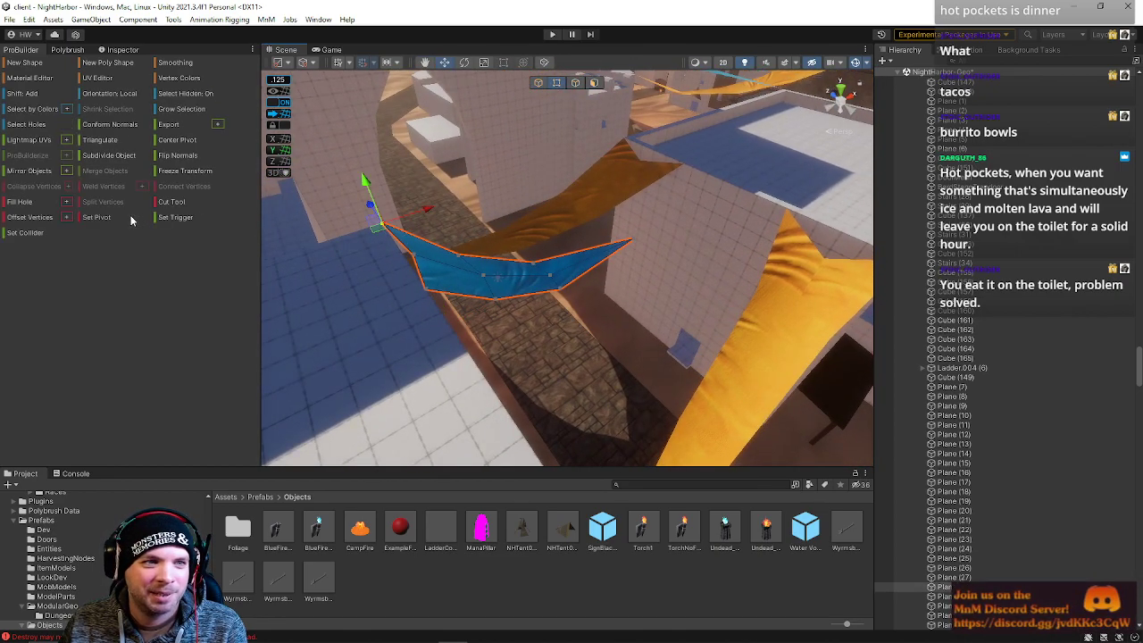
pyautogui.click(538, 82)
pyautogui.moveTo(538, 98); pyautogui.dragTo(491, 178, button='right')
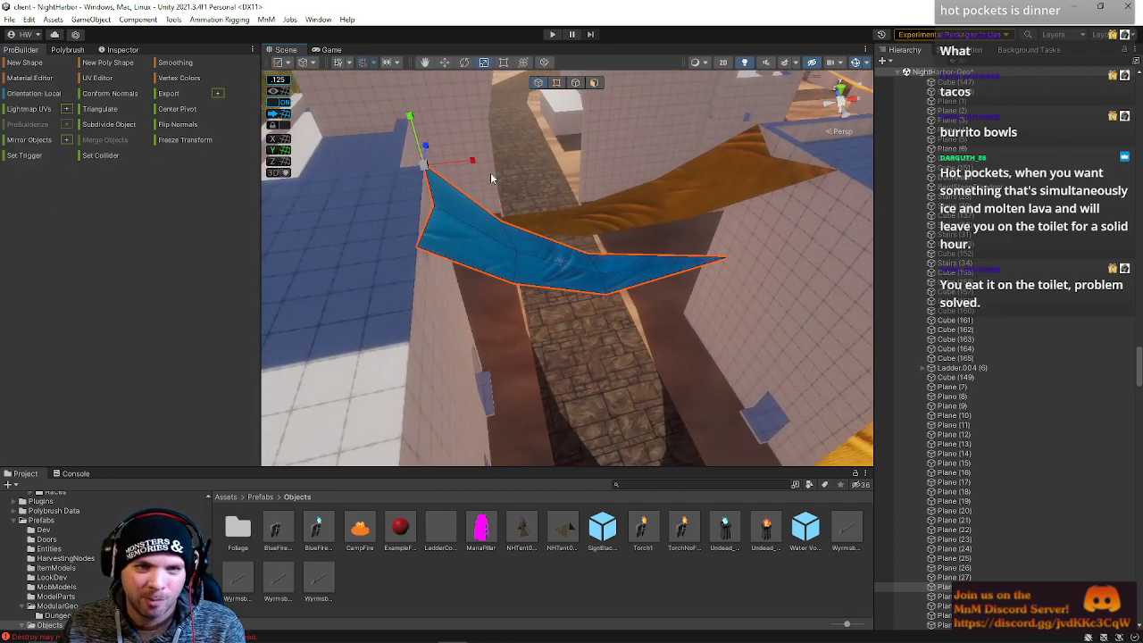
pyautogui.moveTo(474, 162); pyautogui.dragTo(498, 159)
pyautogui.moveTo(498, 159); pyautogui.dragTo(750, 206, button='right')
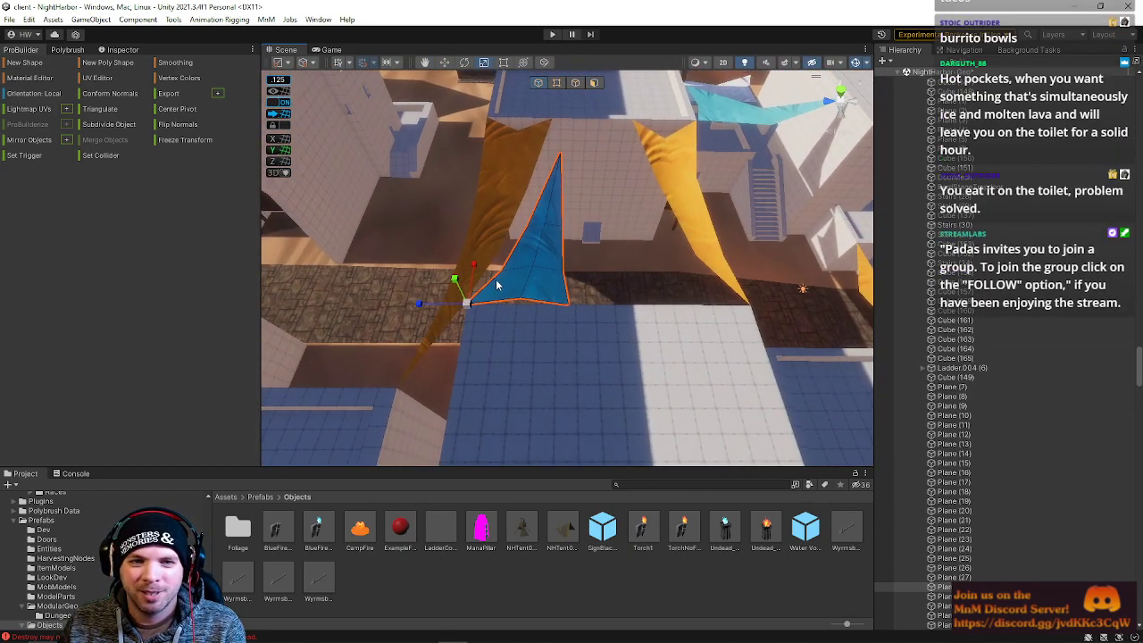
# Slide the blue awning along the roof edge away from the building's corner and save the scene.
pyautogui.moveTo(497, 272); pyautogui.dragTo(840, 217, button='right')
pyautogui.moveTo(707, 186); pyautogui.dragTo(660, 182)
pyautogui.moveTo(661, 182); pyautogui.dragTo(655, 123, button='right')
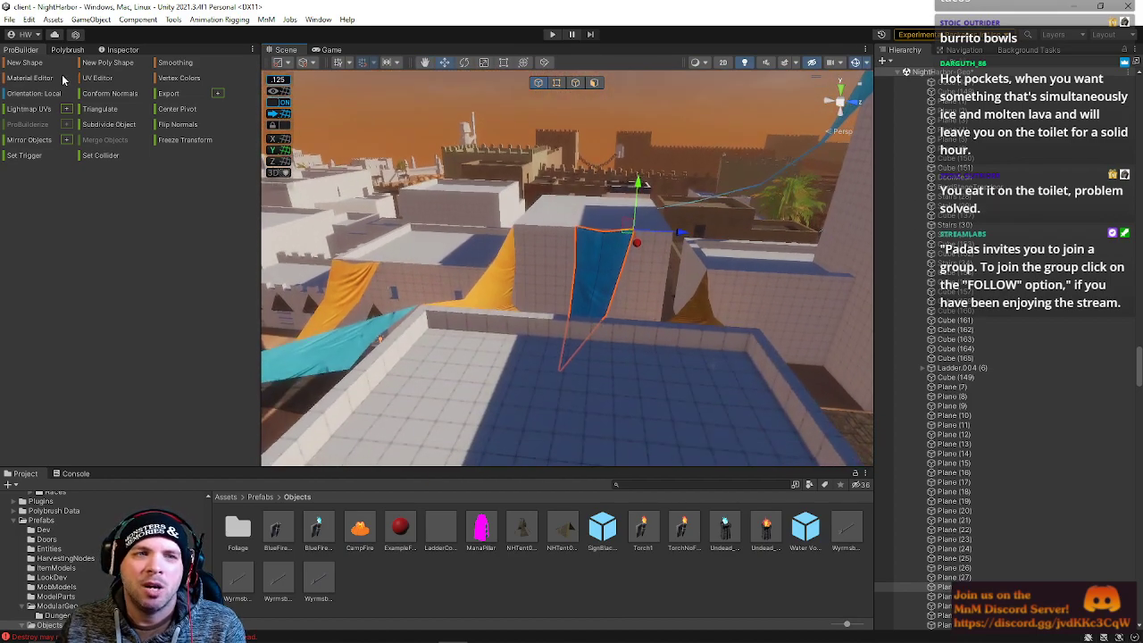
pyautogui.click(8, 20)
pyautogui.click(27, 77)
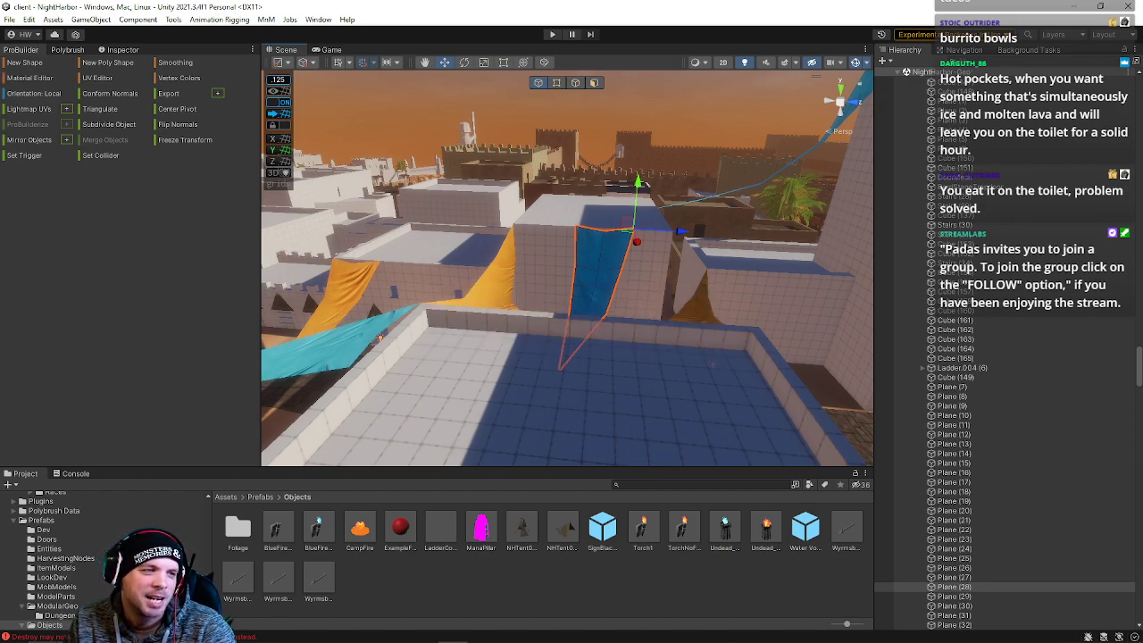
pyautogui.moveTo(598, 214); pyautogui.dragTo(418, 246, button='right')
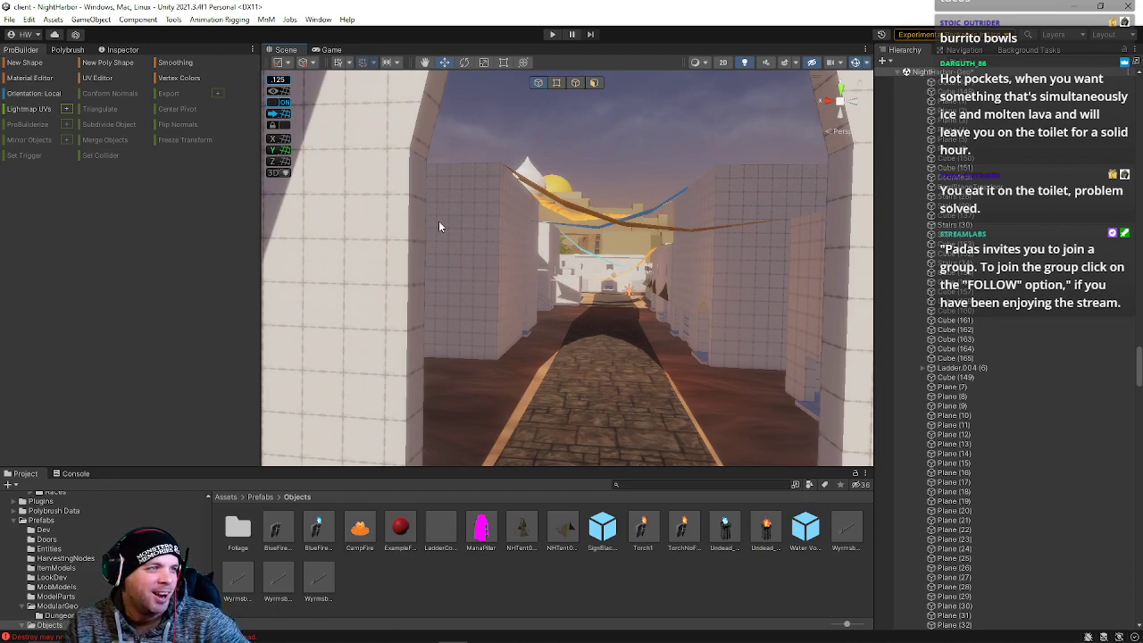